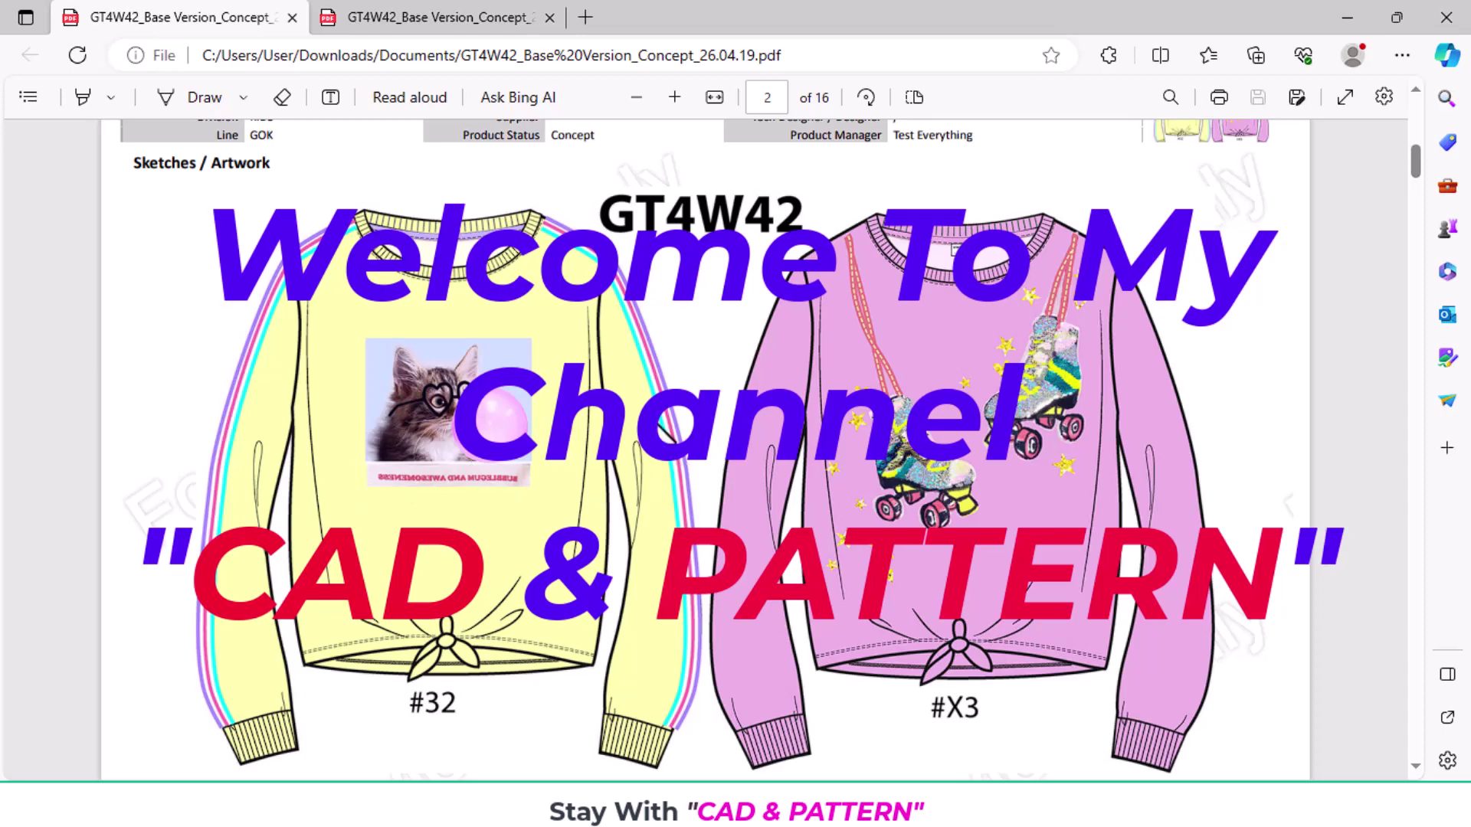
Scroll the tech pack past the page 13 chart to the page 14 sketch of points A–T
scroll(752, 534, "down", 3)
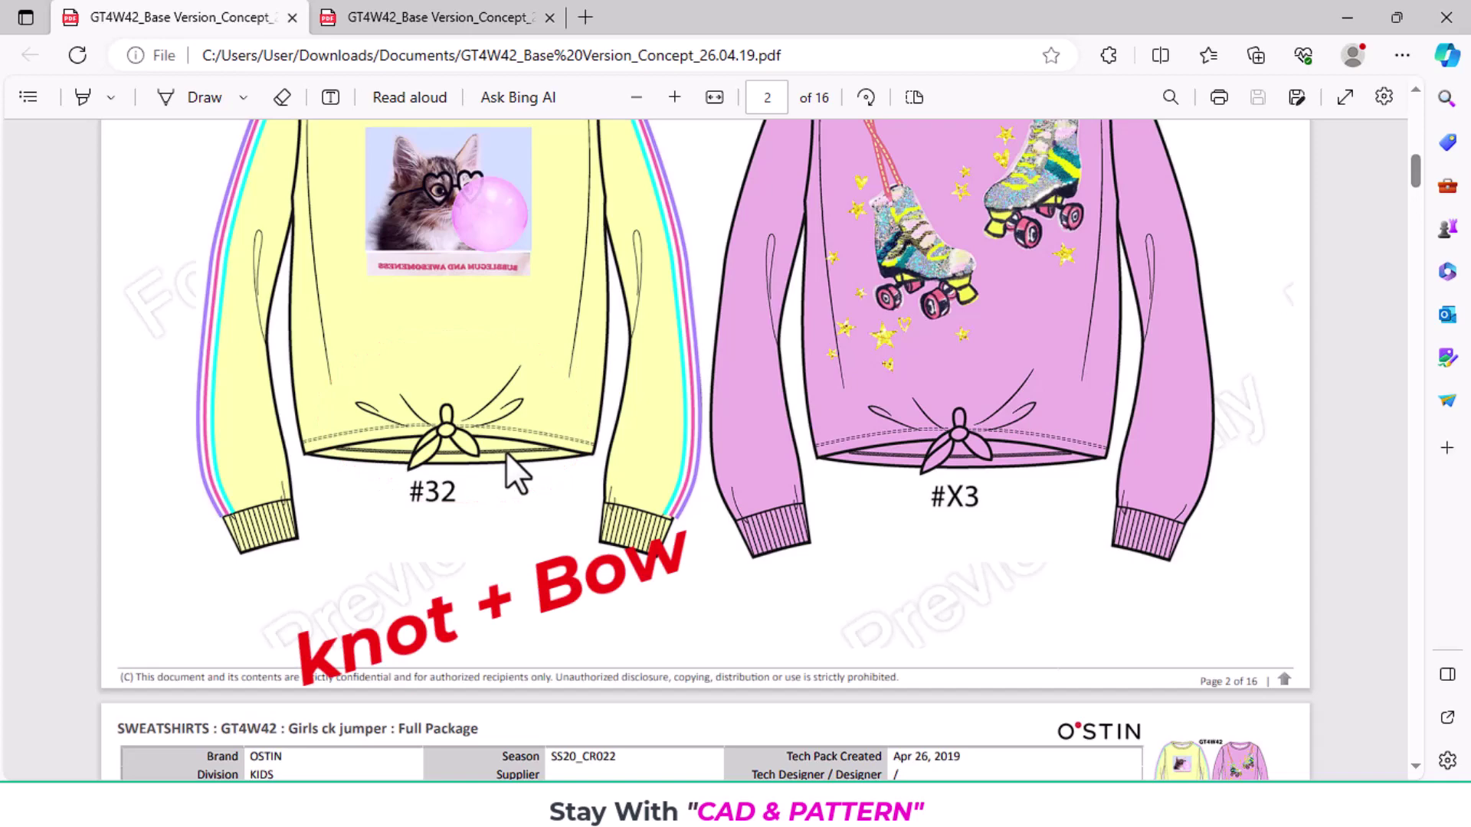
scroll(583, 484, "up", 2)
scroll(582, 484, "up", 1)
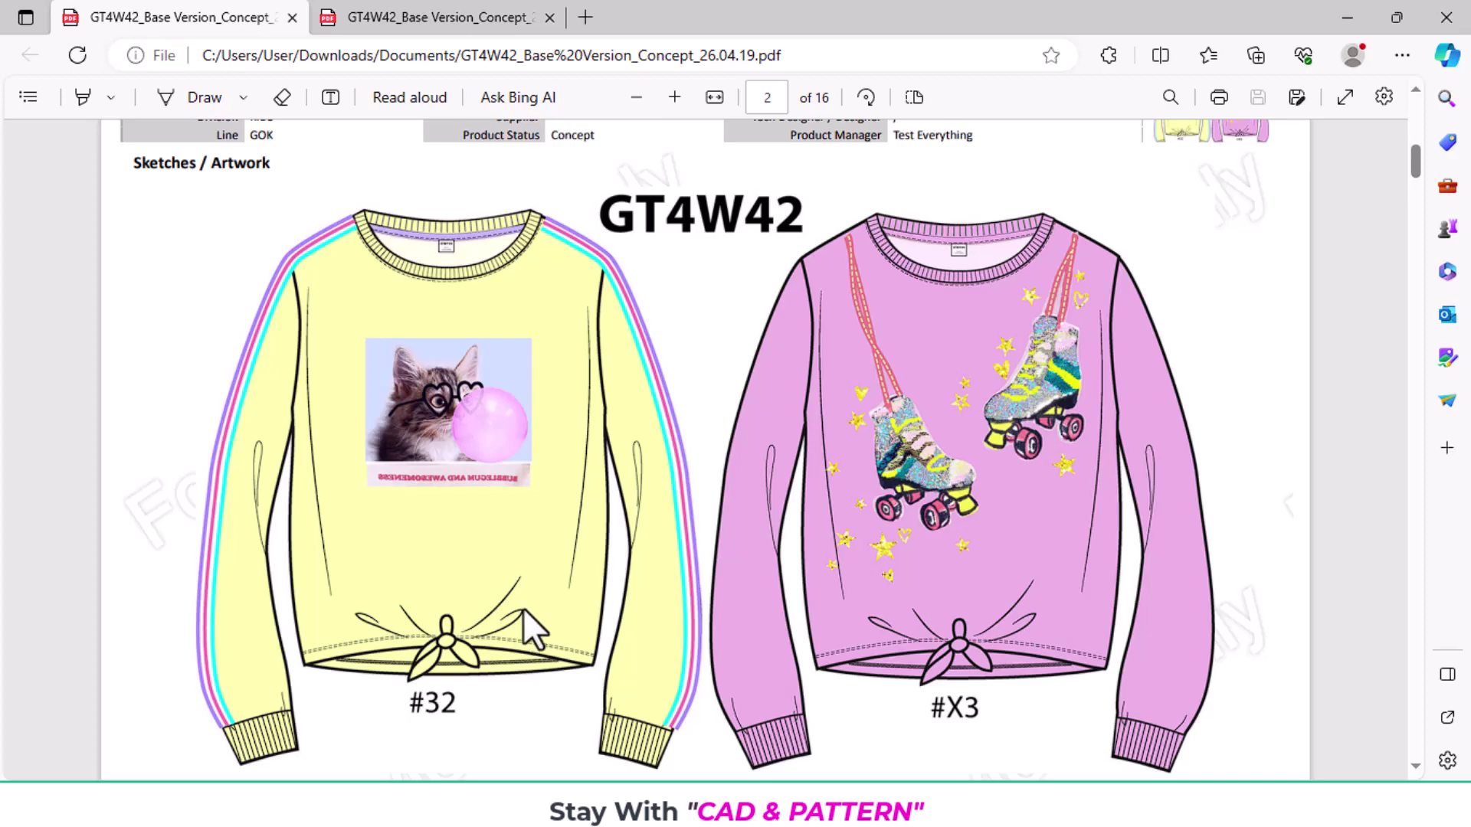
scroll(522, 608, "down", 3)
scroll(529, 608, "down", 3)
scroll(680, 598, "down", 3)
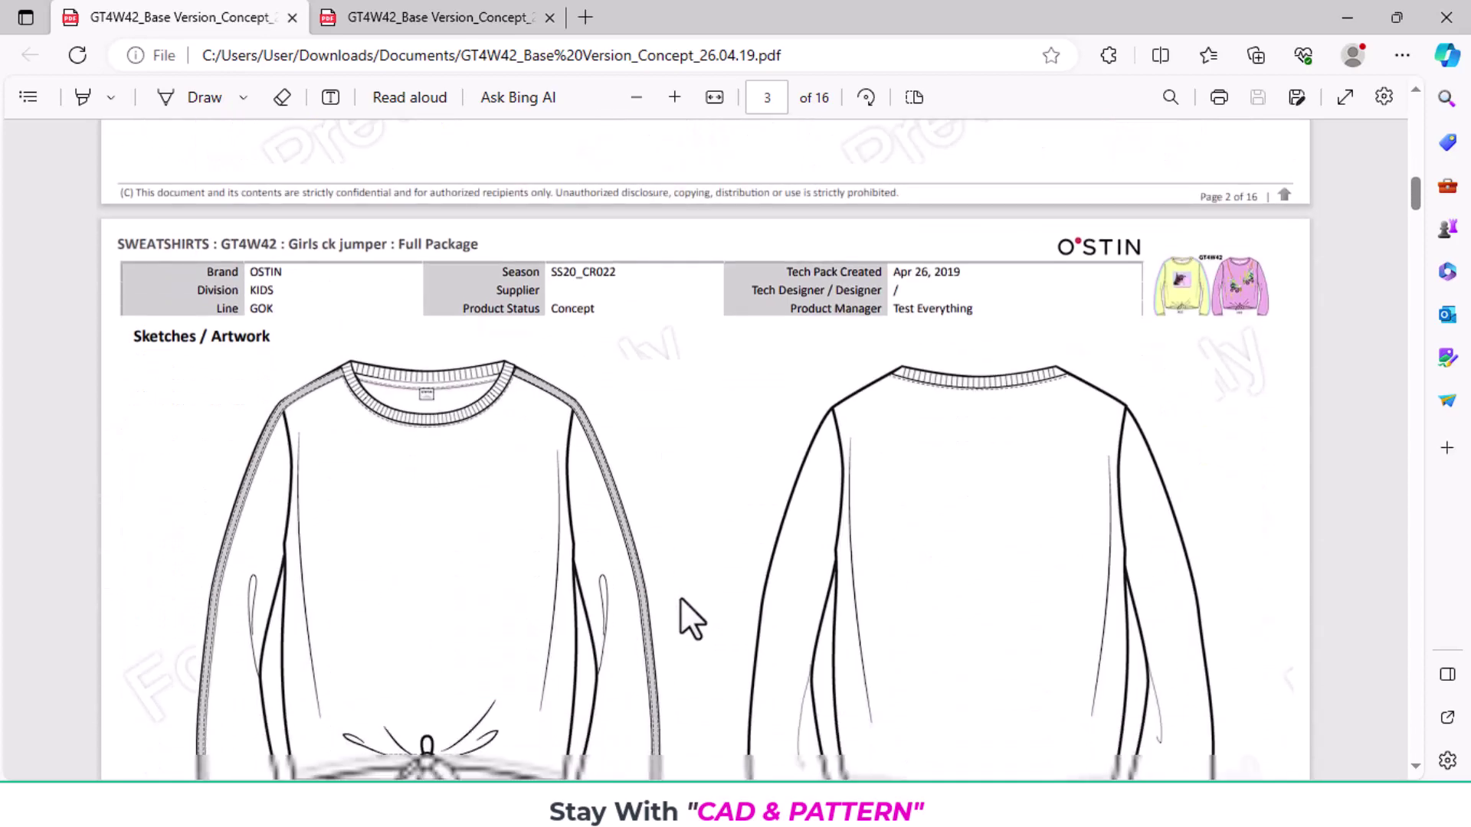
scroll(680, 598, "down", 5)
scroll(680, 598, "down", 3)
scroll(683, 596, "down", 2)
scroll(682, 596, "down", 3)
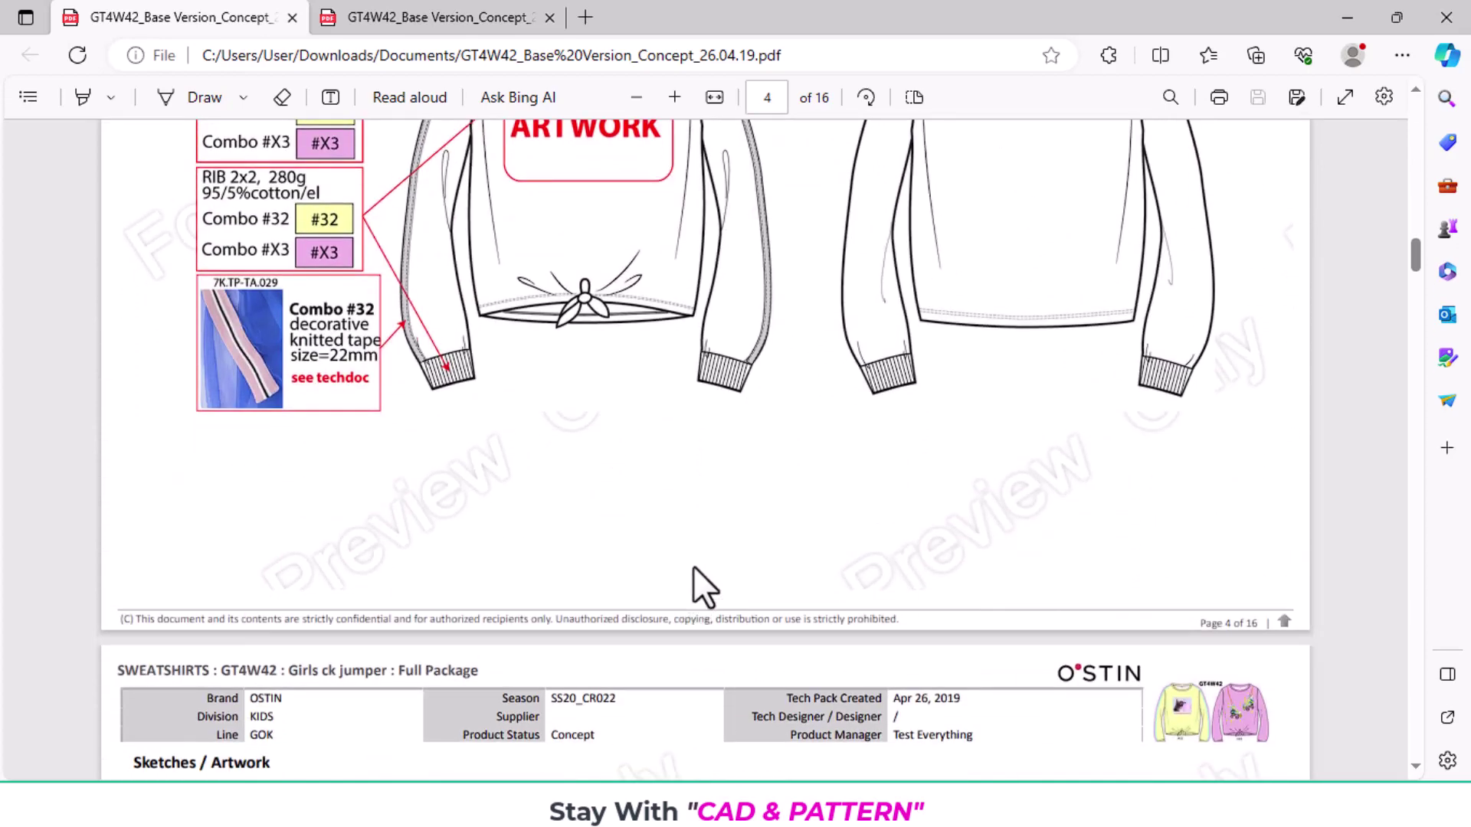
scroll(693, 568, "down", 3)
scroll(693, 568, "down", 5)
scroll(693, 569, "down", 2)
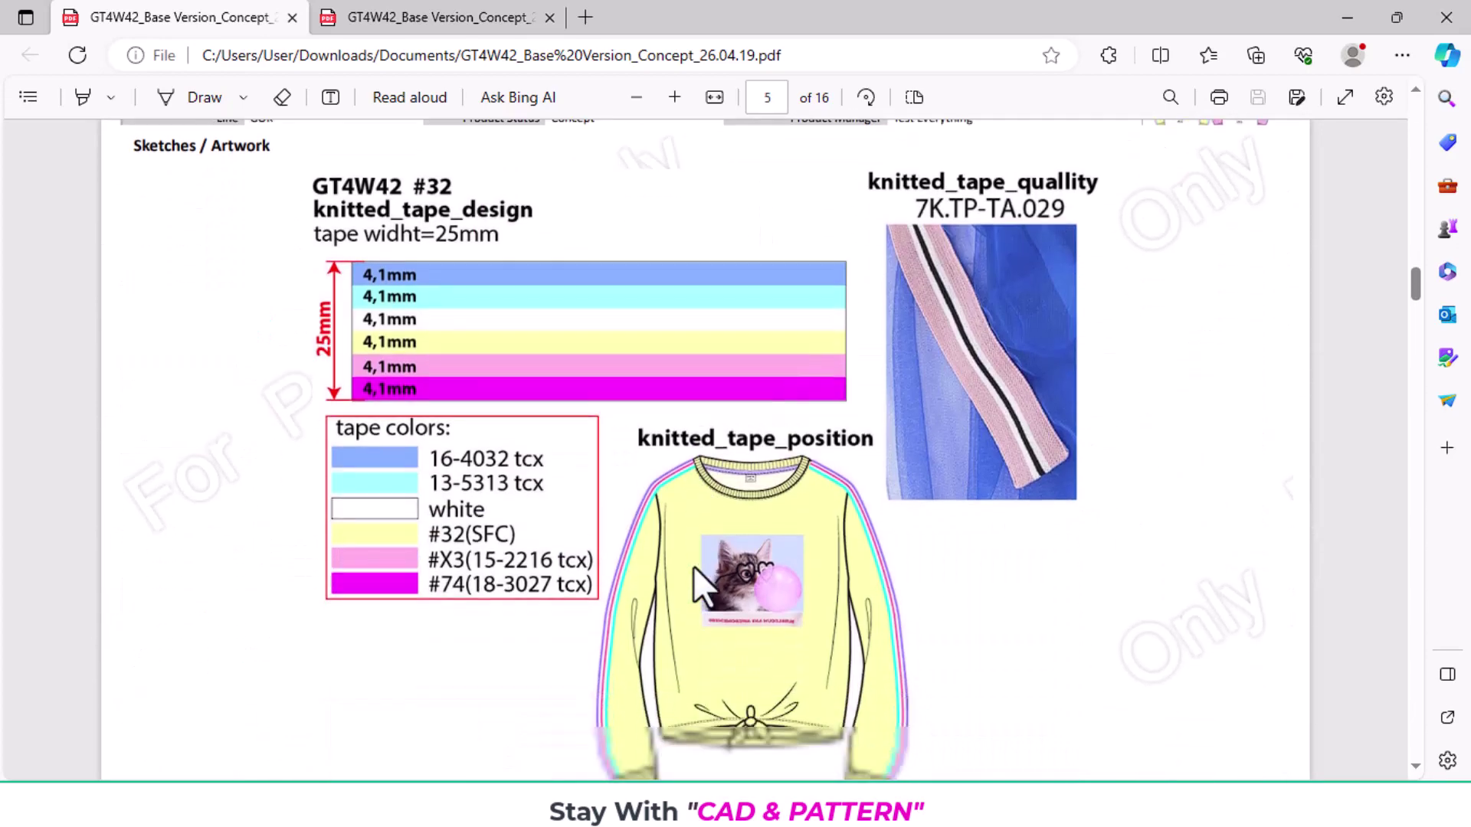
scroll(694, 568, "down", 3)
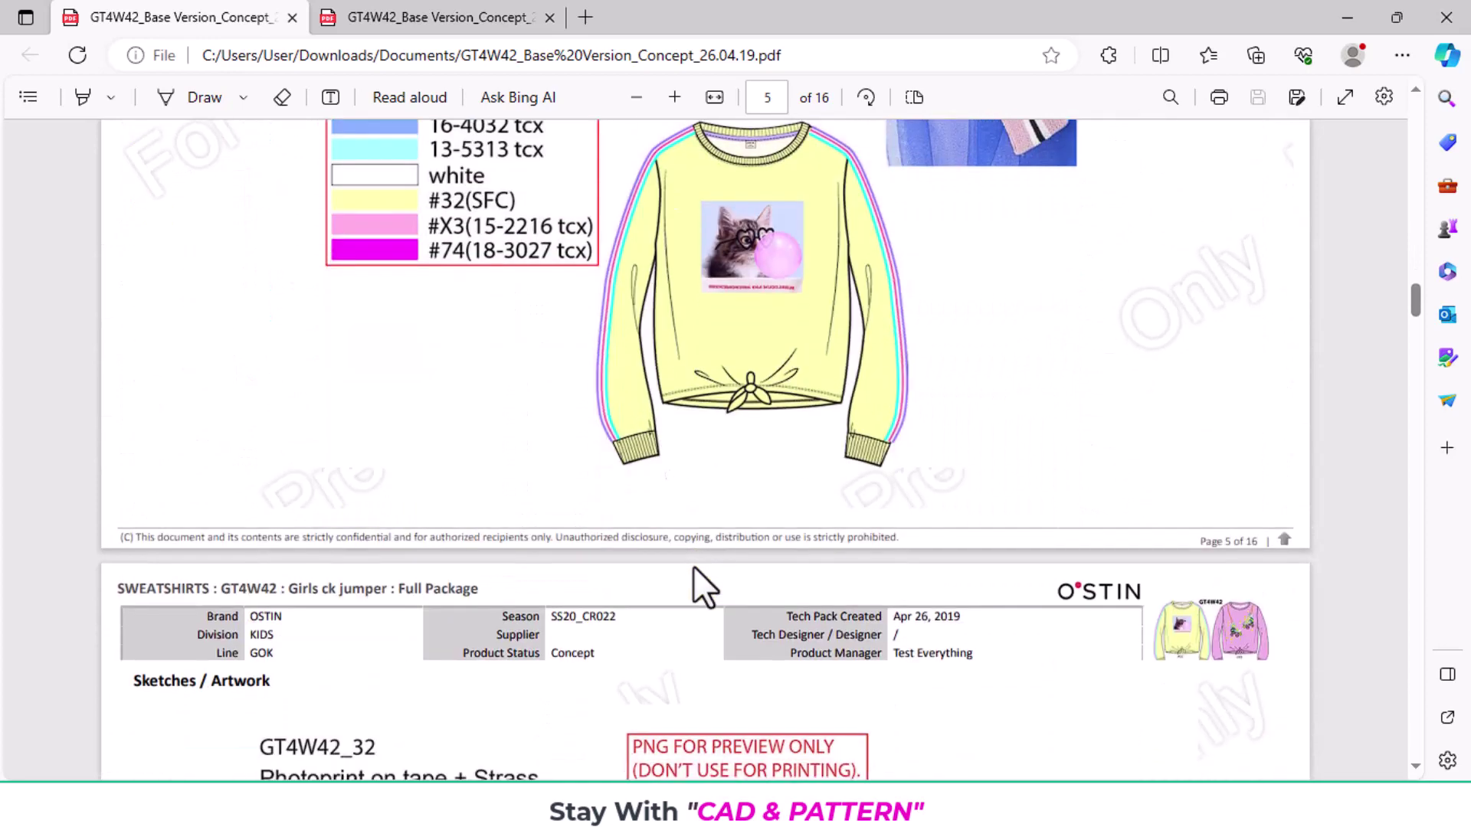
scroll(695, 574, "down", 5)
scroll(703, 580, "down", 2)
scroll(705, 582, "down", 5)
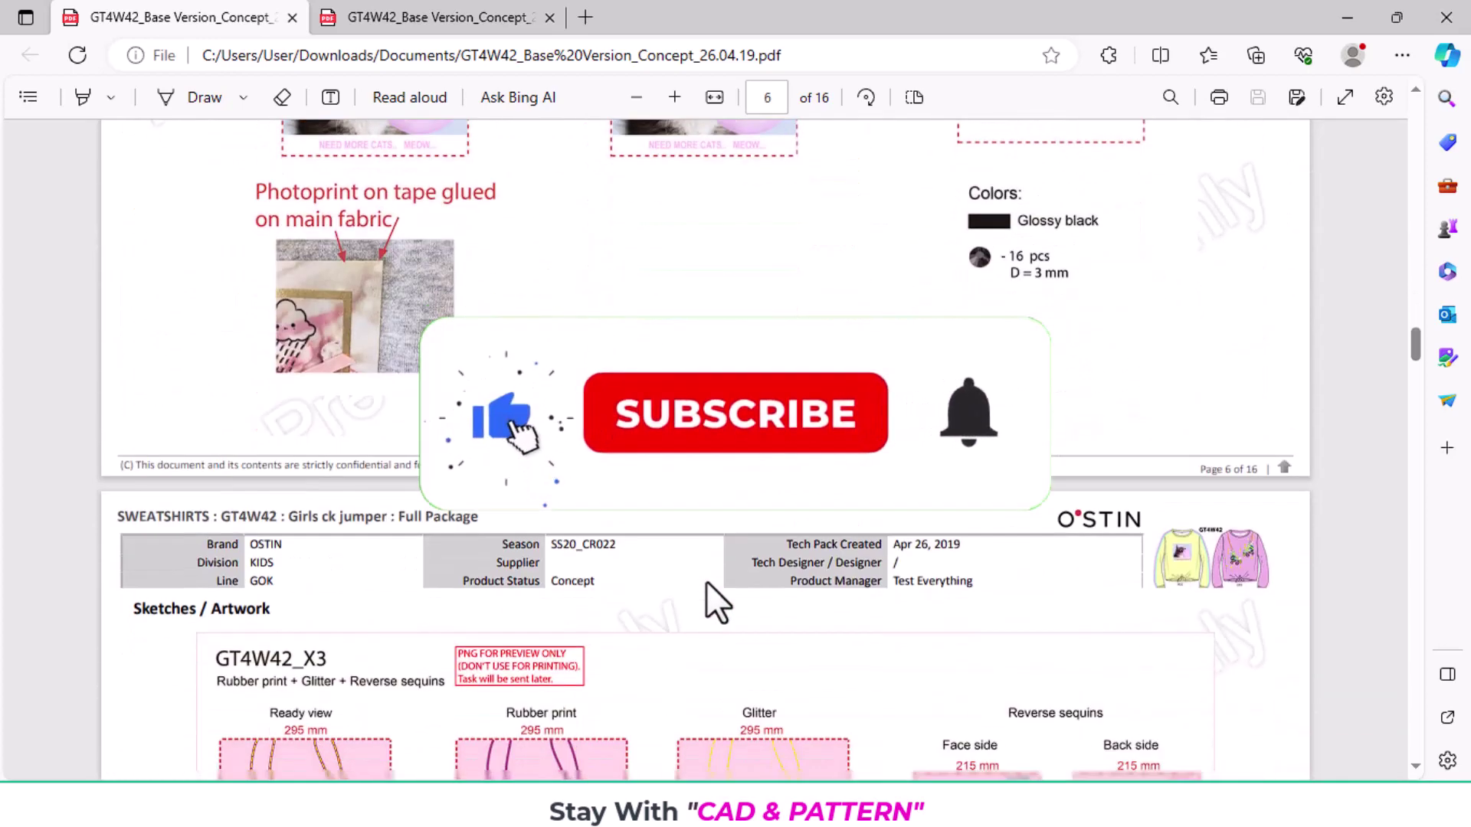
scroll(706, 583, "down", 3)
scroll(706, 582, "down", 4)
scroll(706, 583, "down", 3)
scroll(706, 581, "down", 4)
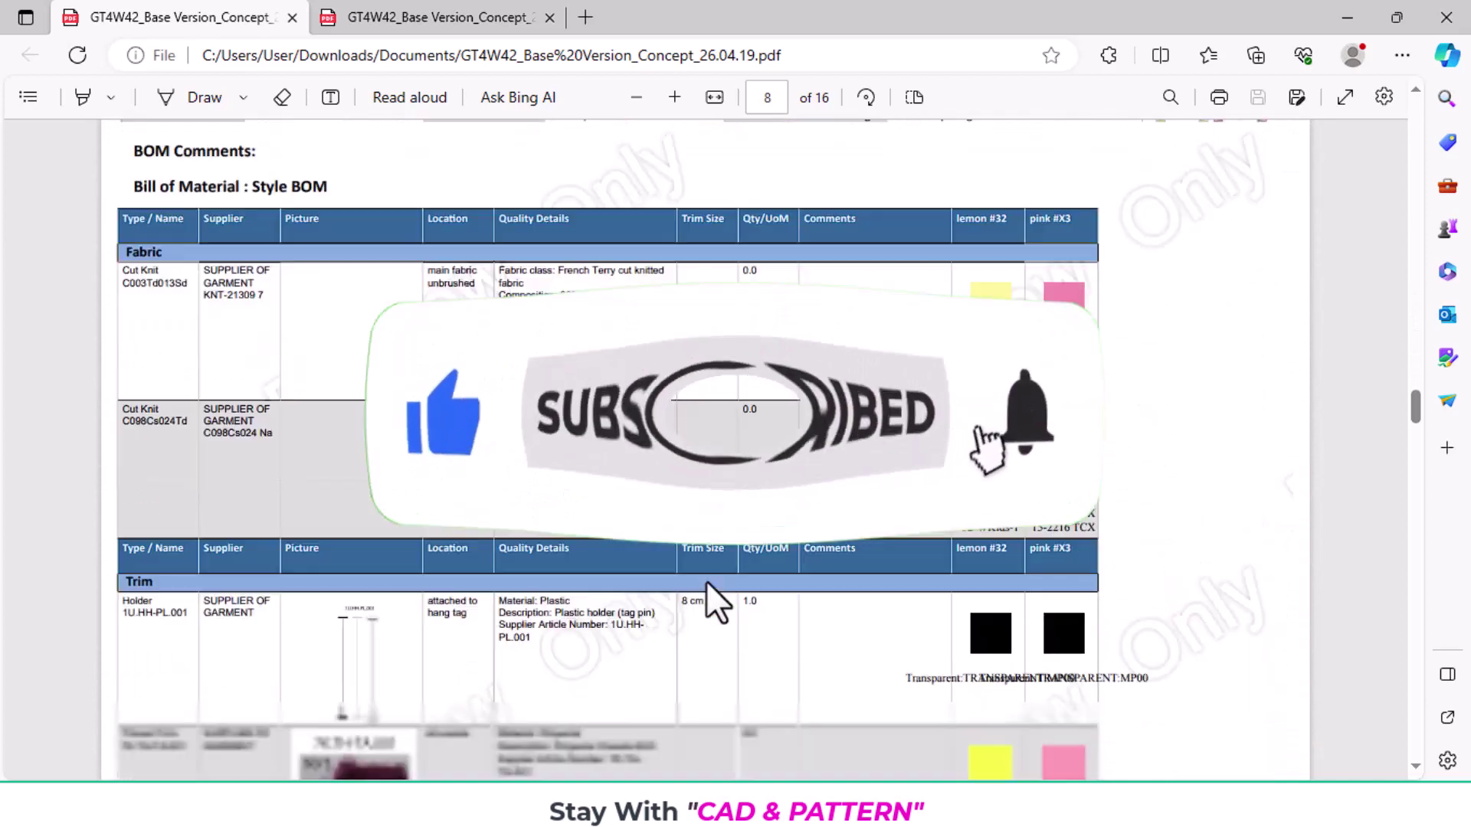
scroll(706, 581, "down", 2)
scroll(707, 581, "down", 3)
scroll(709, 581, "down", 4)
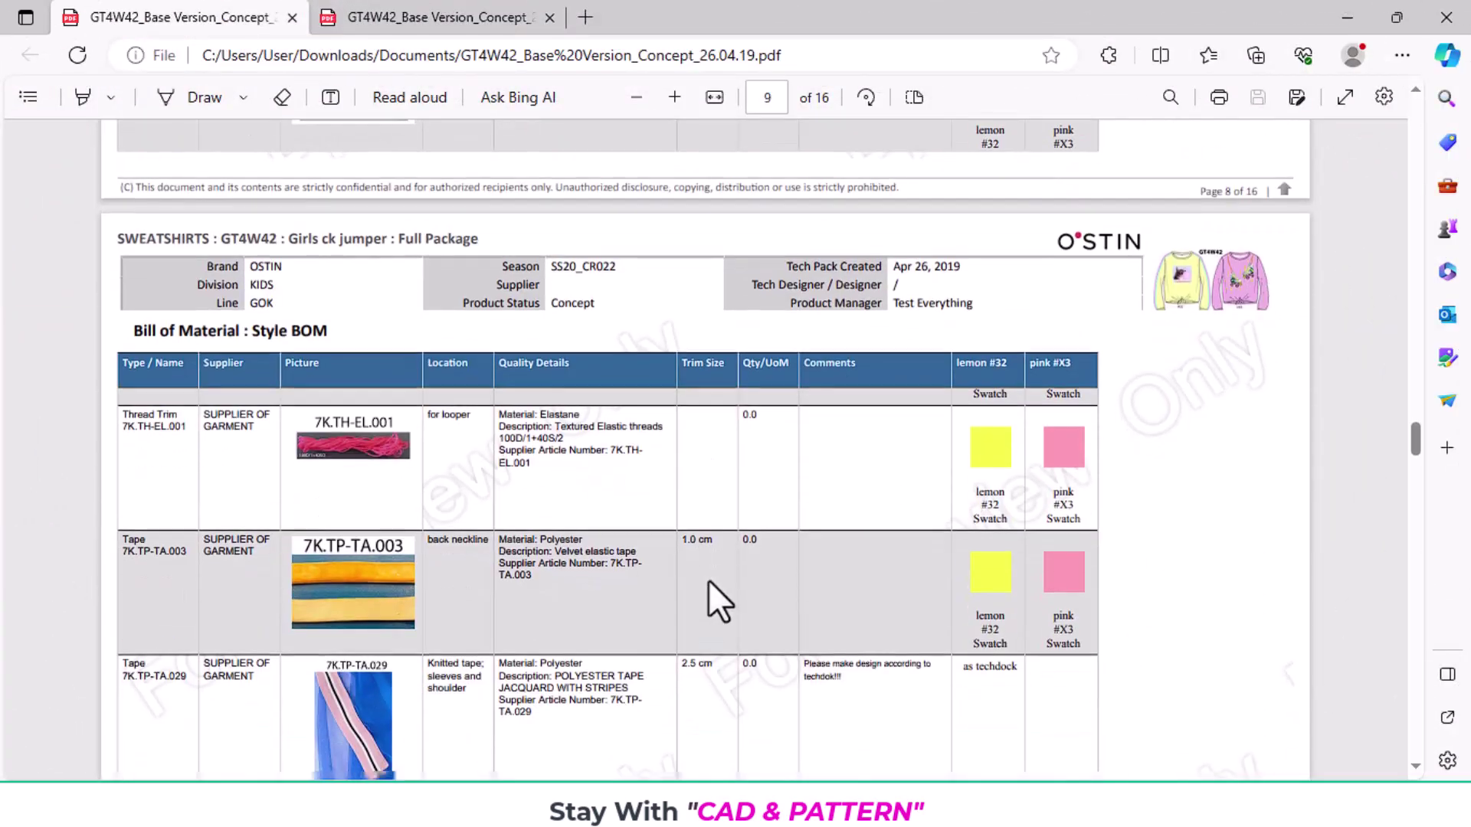
scroll(708, 580, "down", 2)
scroll(707, 581, "down", 4)
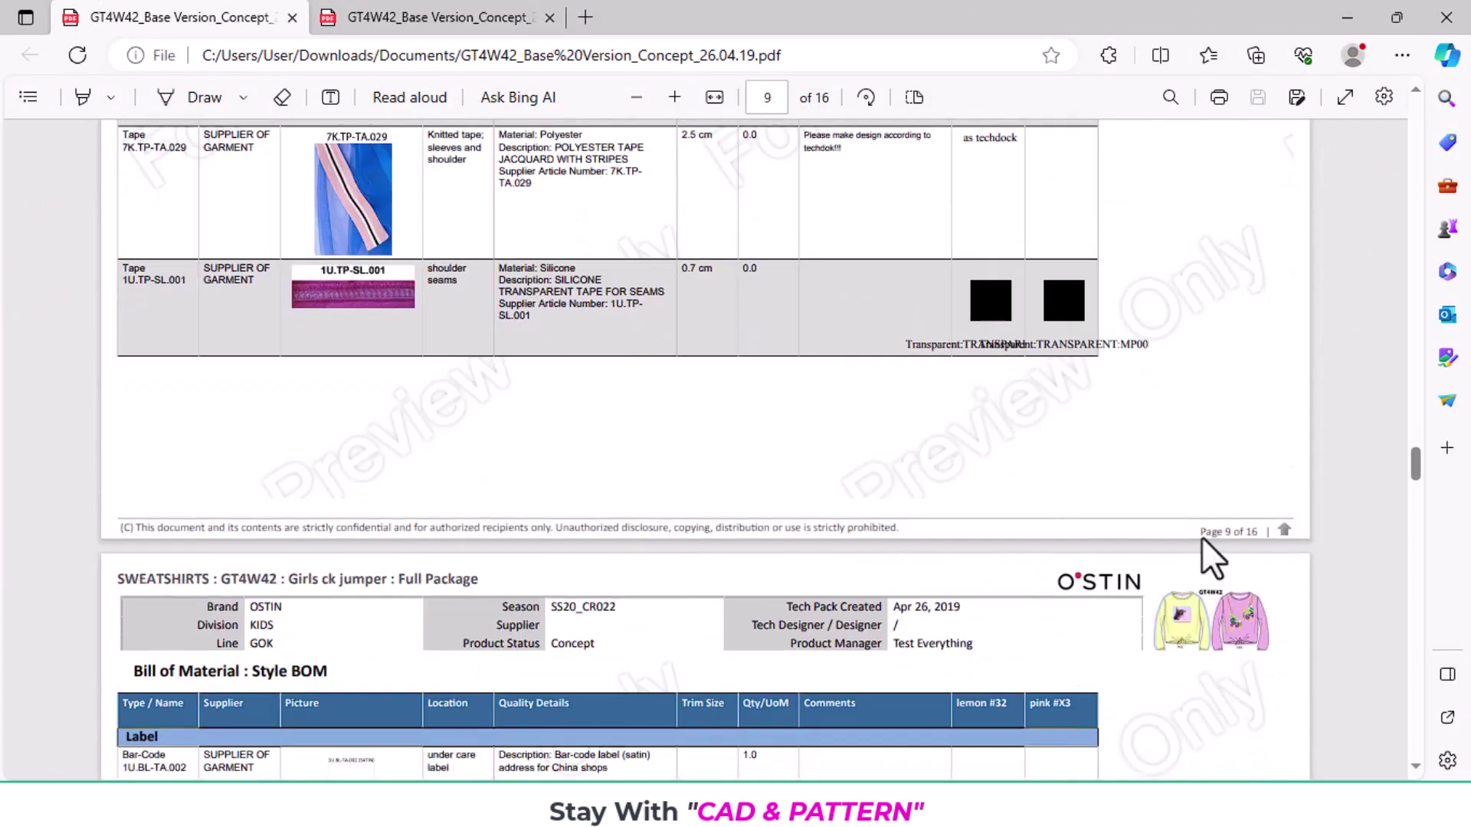
scroll(970, 545, "down", 4)
scroll(969, 545, "down", 5)
scroll(970, 544, "down", 3)
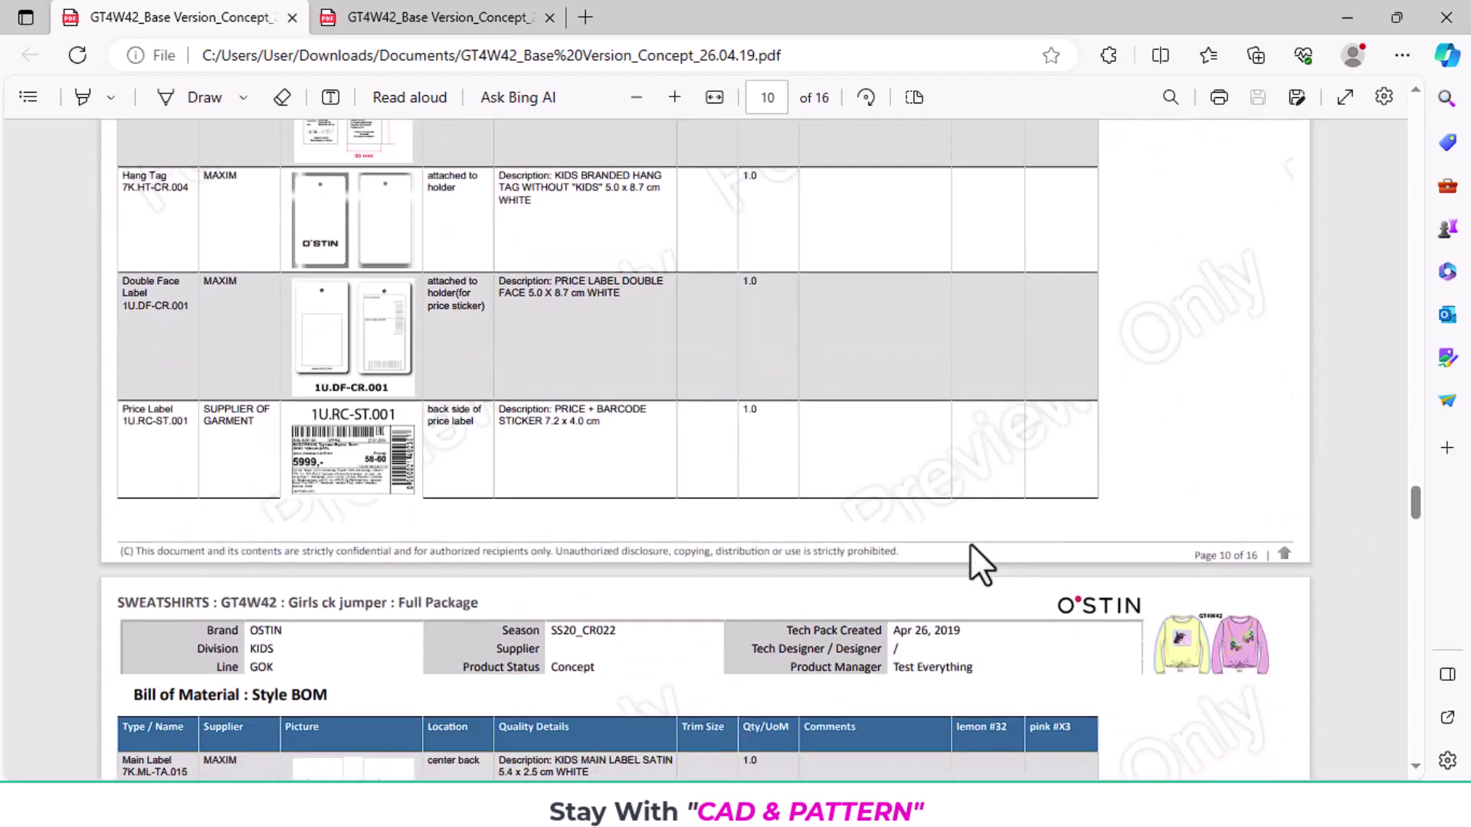
scroll(969, 544, "down", 4)
scroll(970, 543, "down", 4)
scroll(970, 544, "down", 5)
scroll(970, 544, "down", 5)
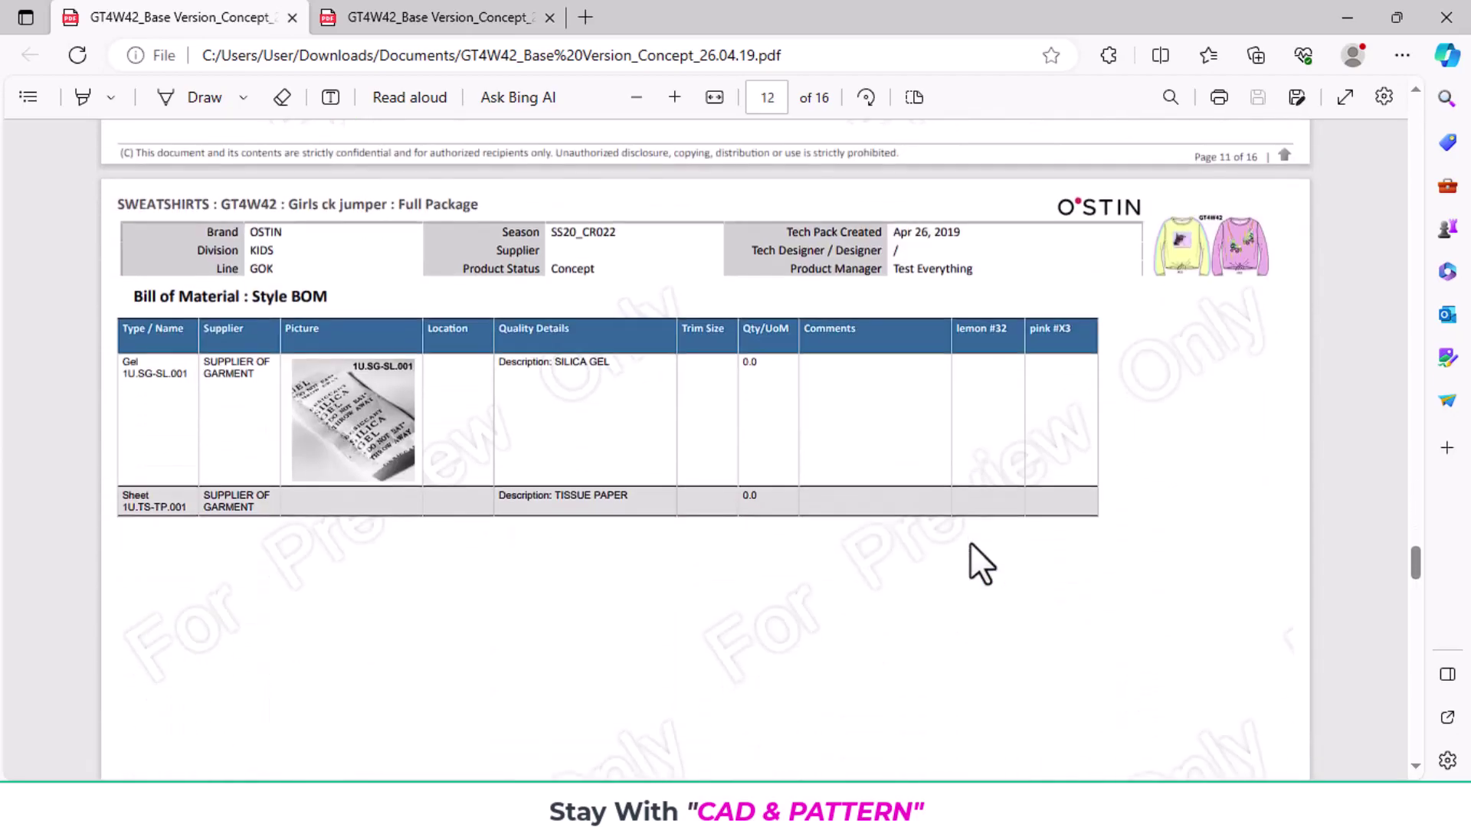
scroll(970, 542, "down", 4)
scroll(972, 540, "down", 4)
scroll(972, 540, "down", 5)
scroll(972, 540, "down", 3)
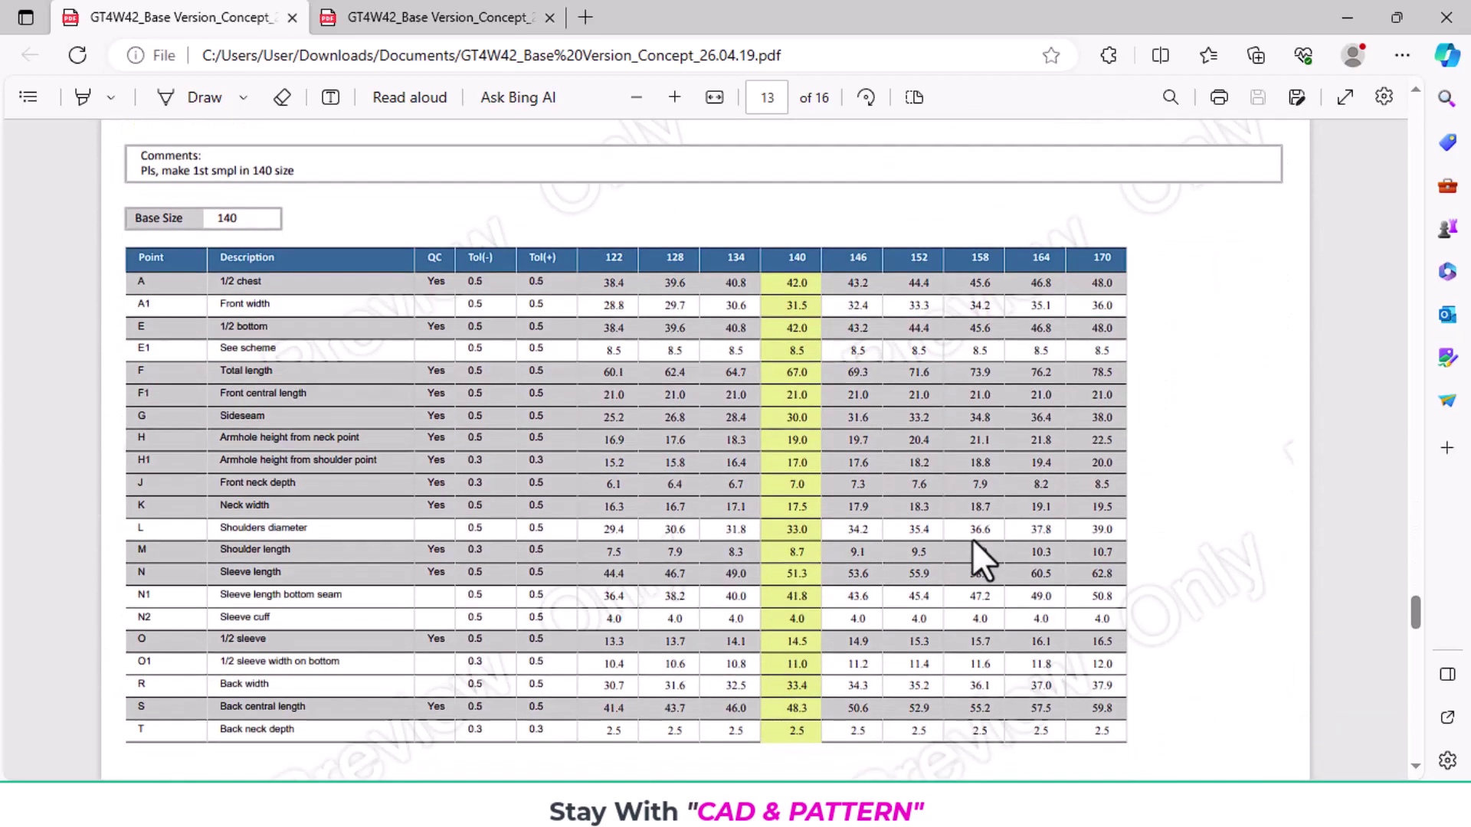
scroll(972, 539, "up", 4)
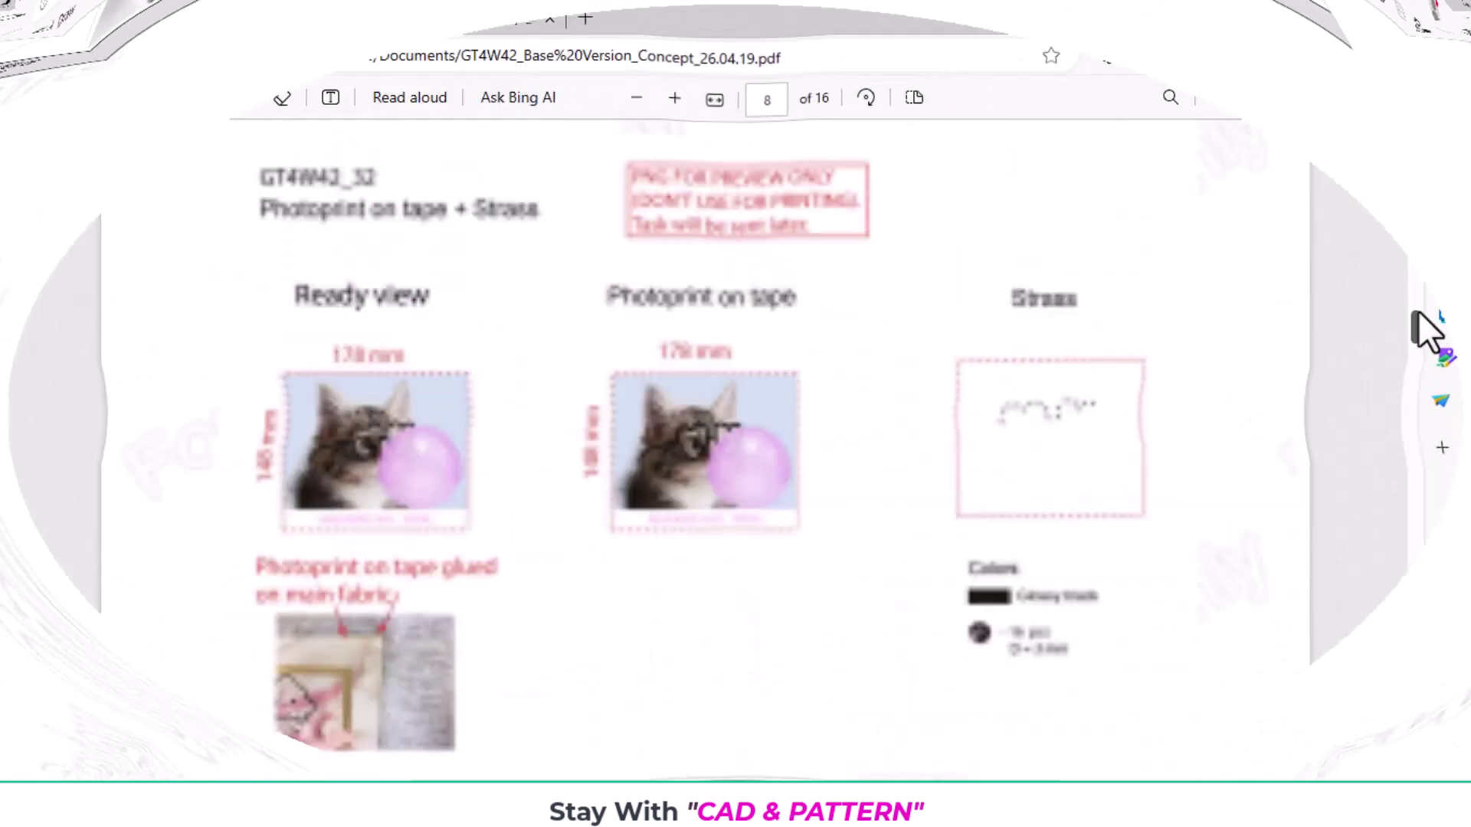
mouse_move(1426, 329)
left_mouse_down()
mouse_move(1418, 222)
mouse_move(1421, 243)
left_mouse_up()
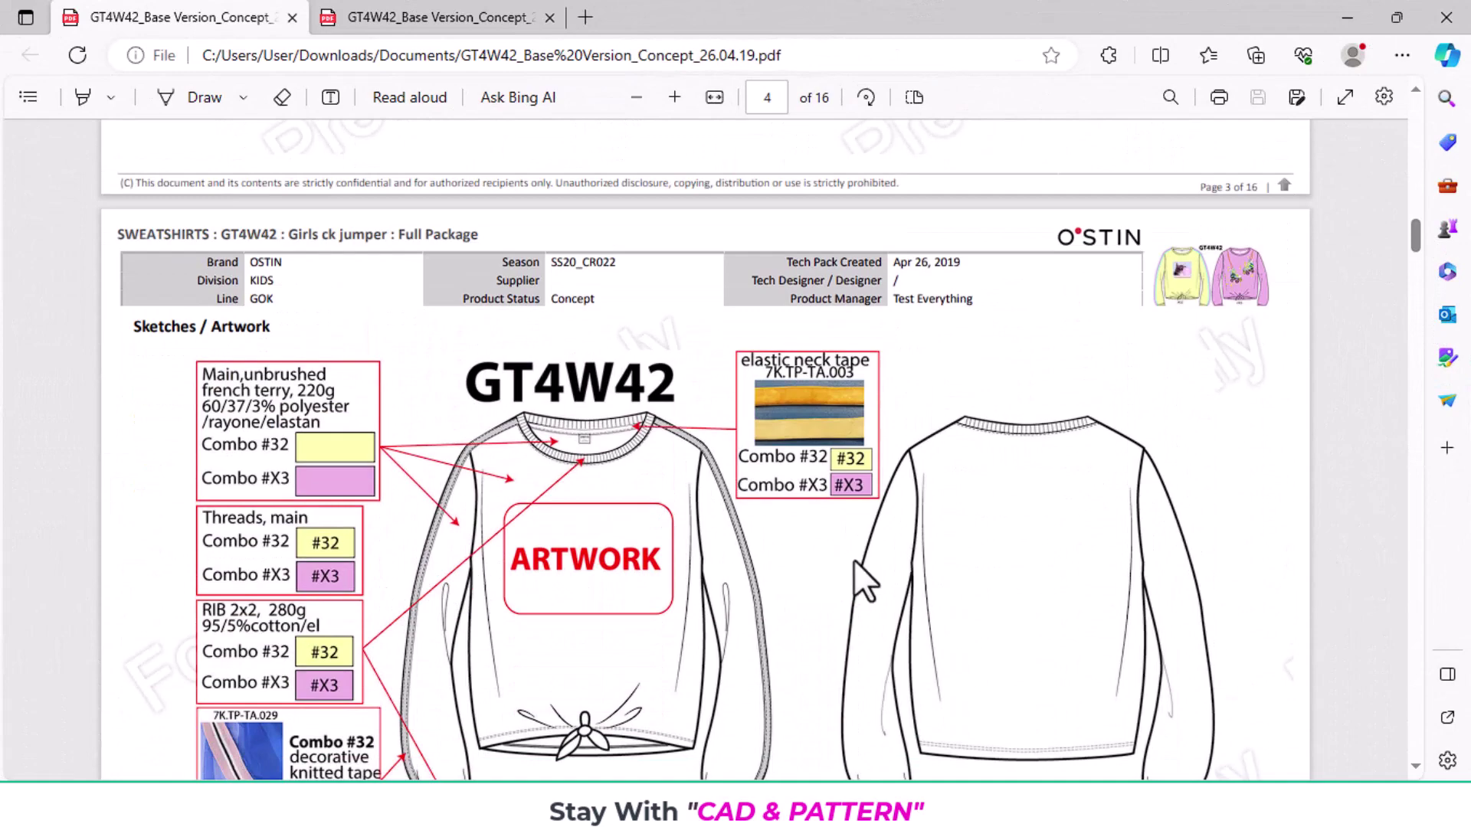
scroll(853, 560, "up", 5)
scroll(935, 549, "up", 5)
scroll(939, 548, "up", 5)
scroll(940, 548, "up", 5)
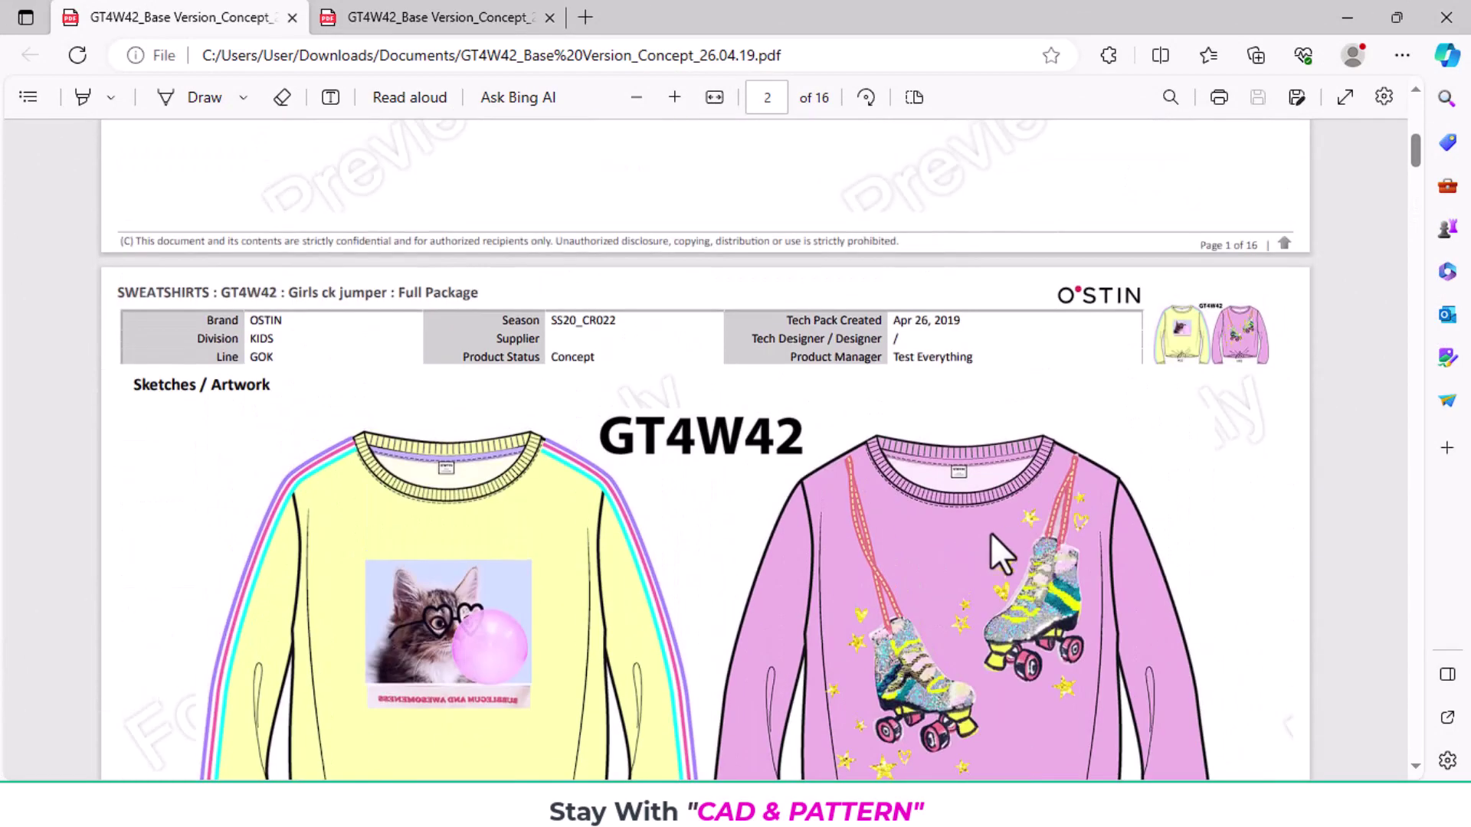
scroll(1010, 527, "down", 3)
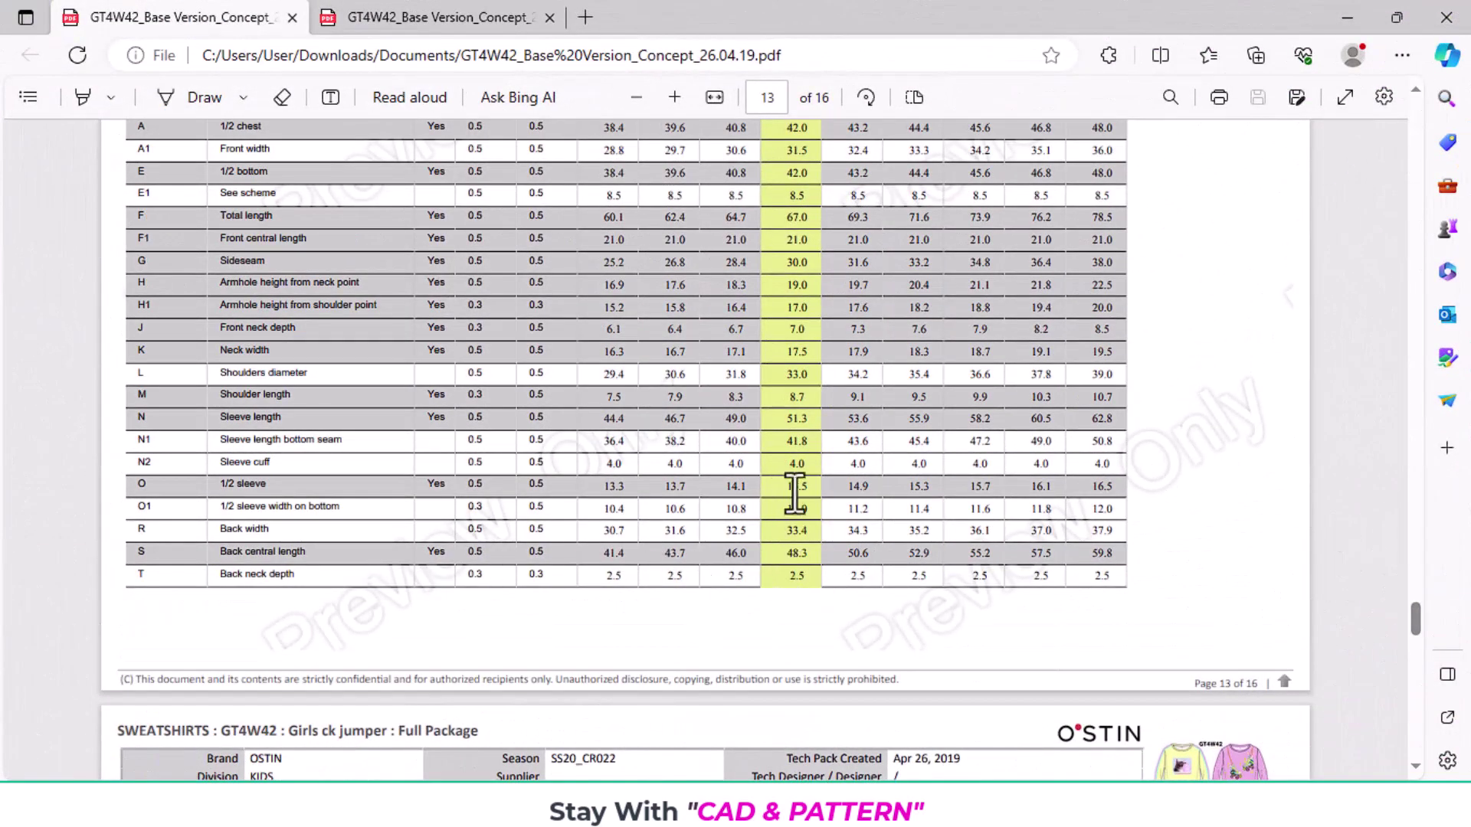
scroll(795, 494, "up", 2)
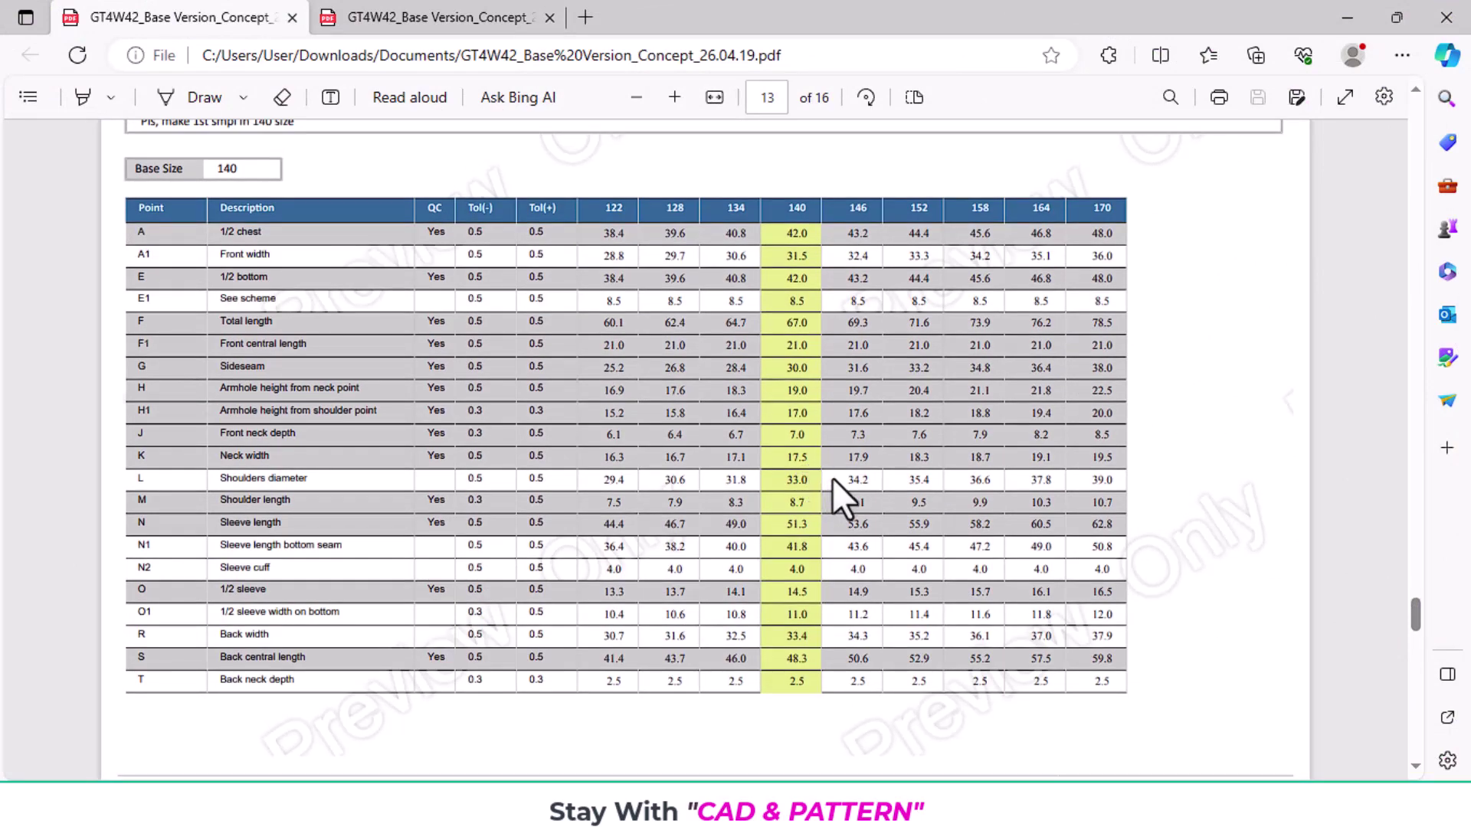
scroll(832, 478, "down", 4)
scroll(835, 478, "down", 5)
scroll(842, 476, "down", 3)
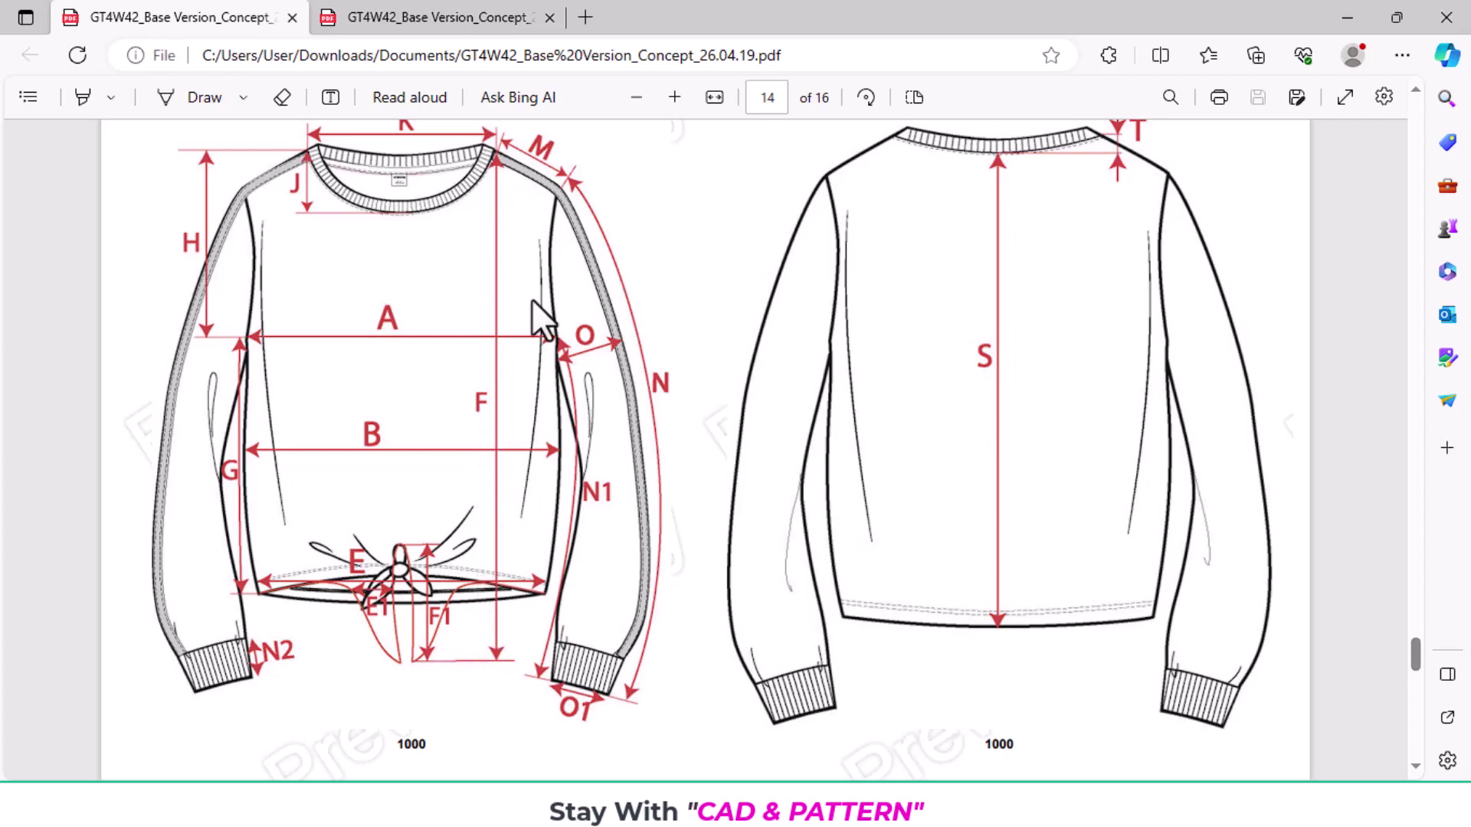
Highlight 'Total length' and its size 140 value 67.0 in the measurement table
left_click(405, 3)
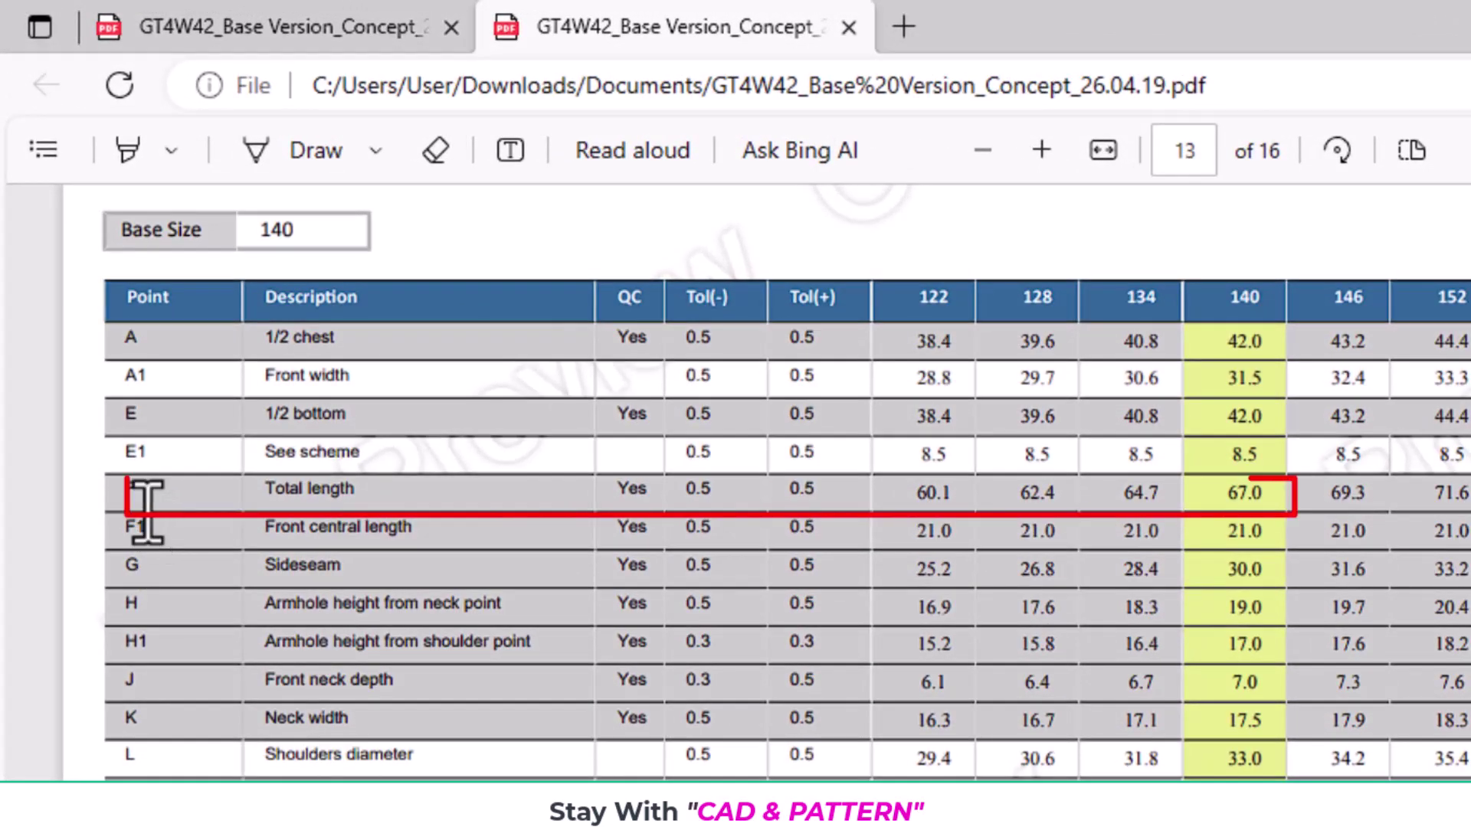
left_click_drag(263, 494, 427, 488)
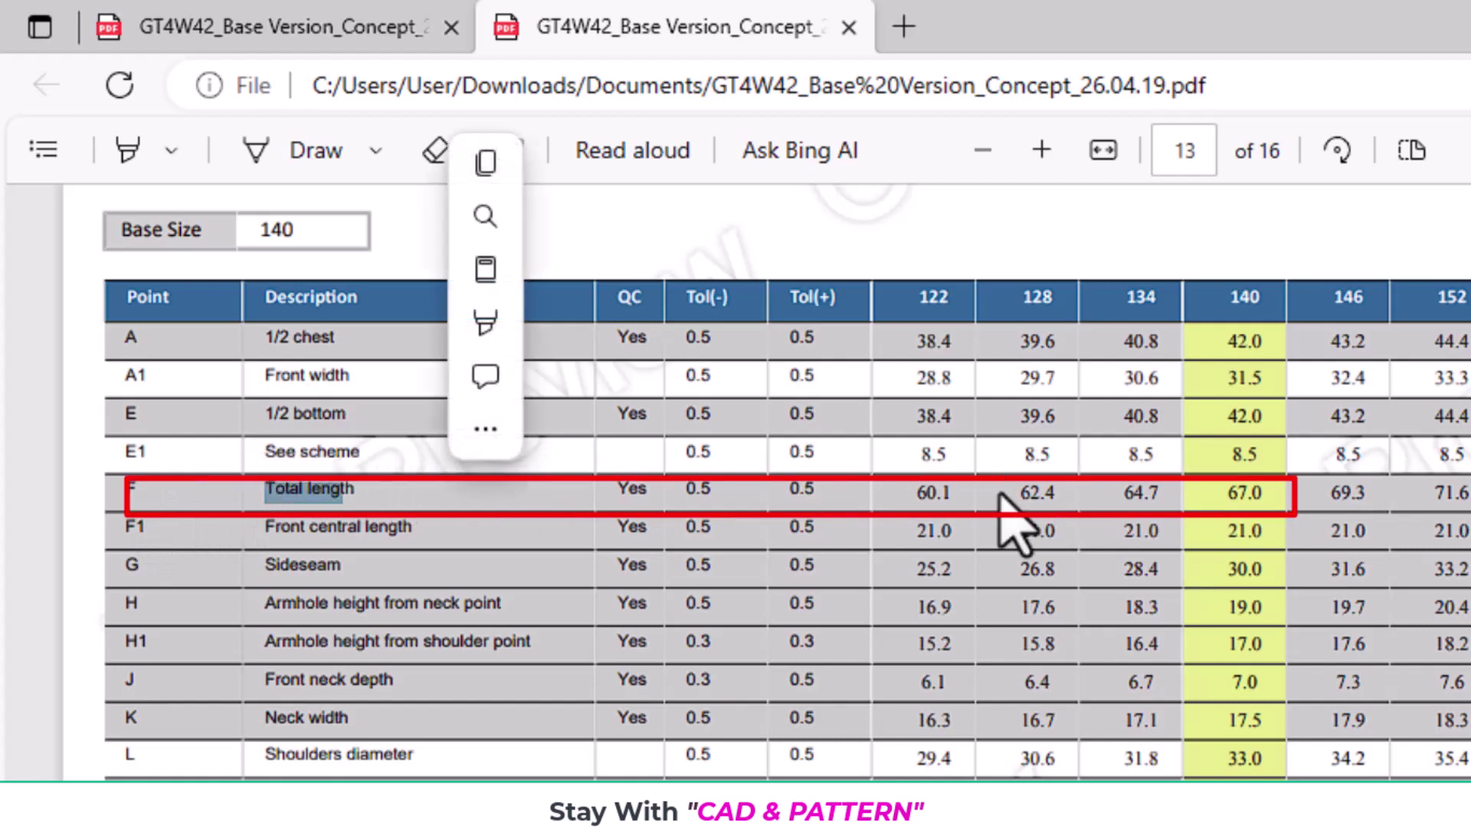
left_click_drag(1225, 491, 1277, 500)
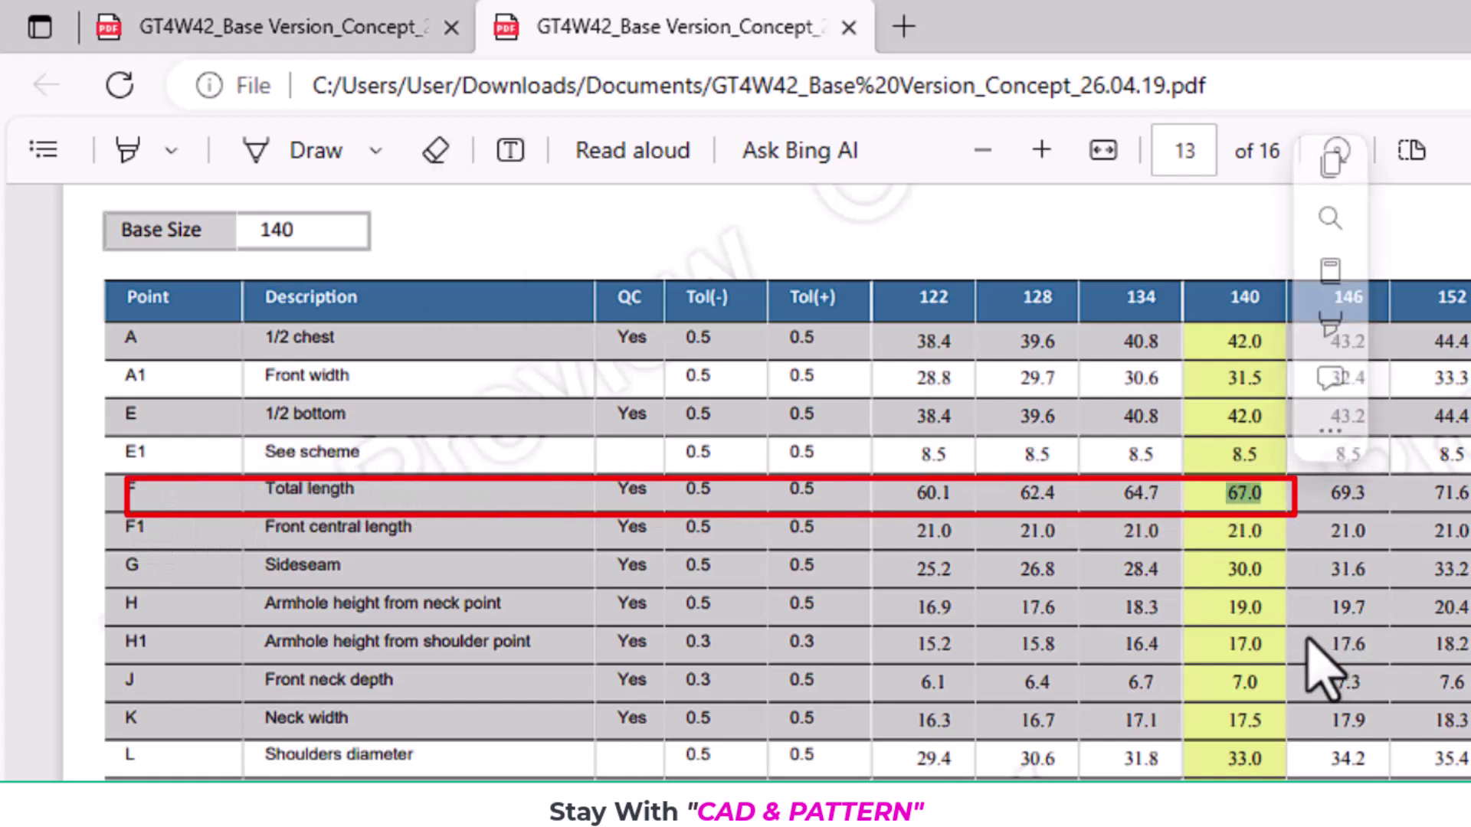
left_click(341, 27)
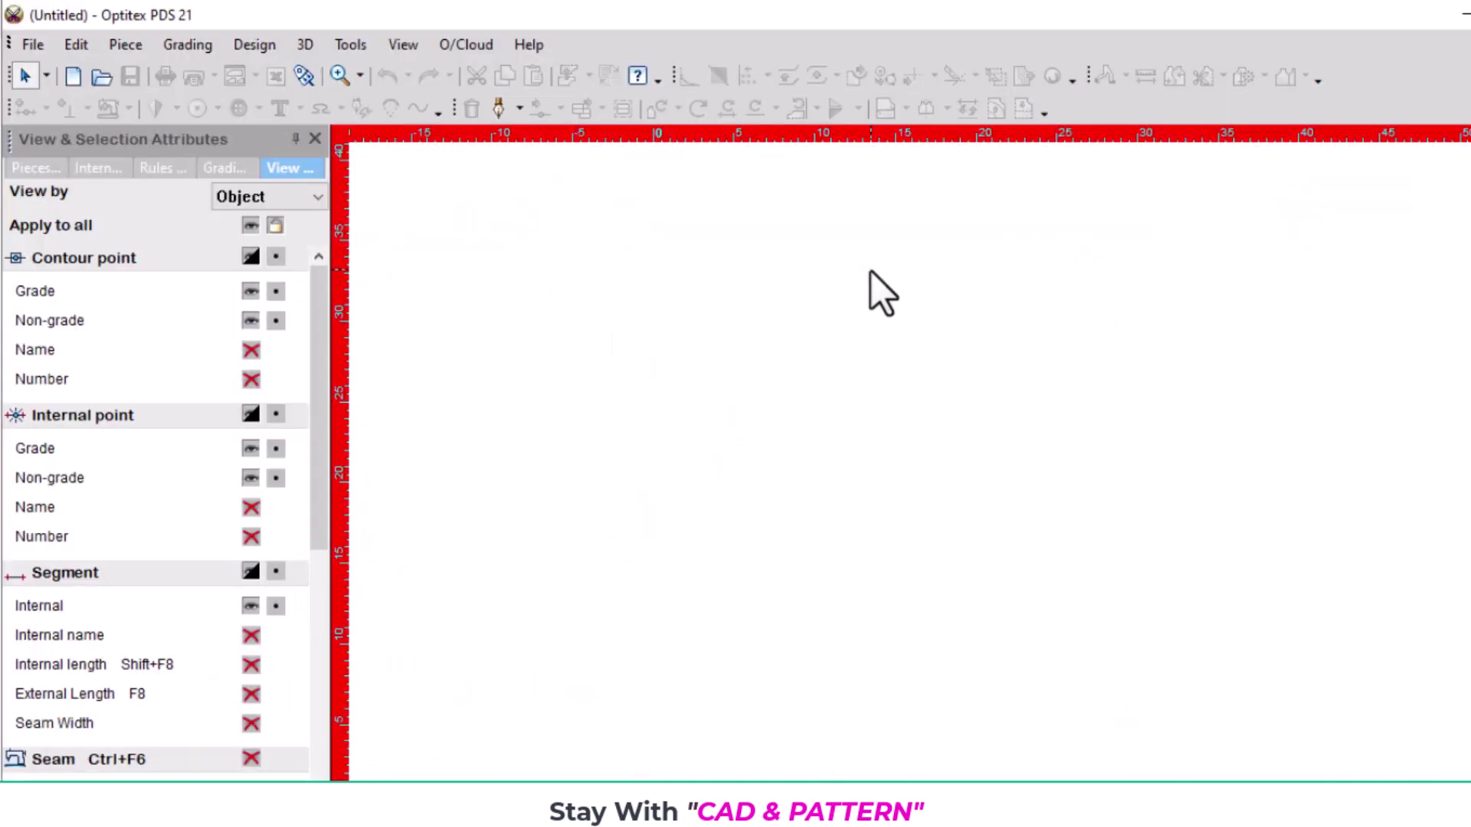
Start a new rectangular piece from the workspace menu and select the 14.5 Length value
right_click(942, 274)
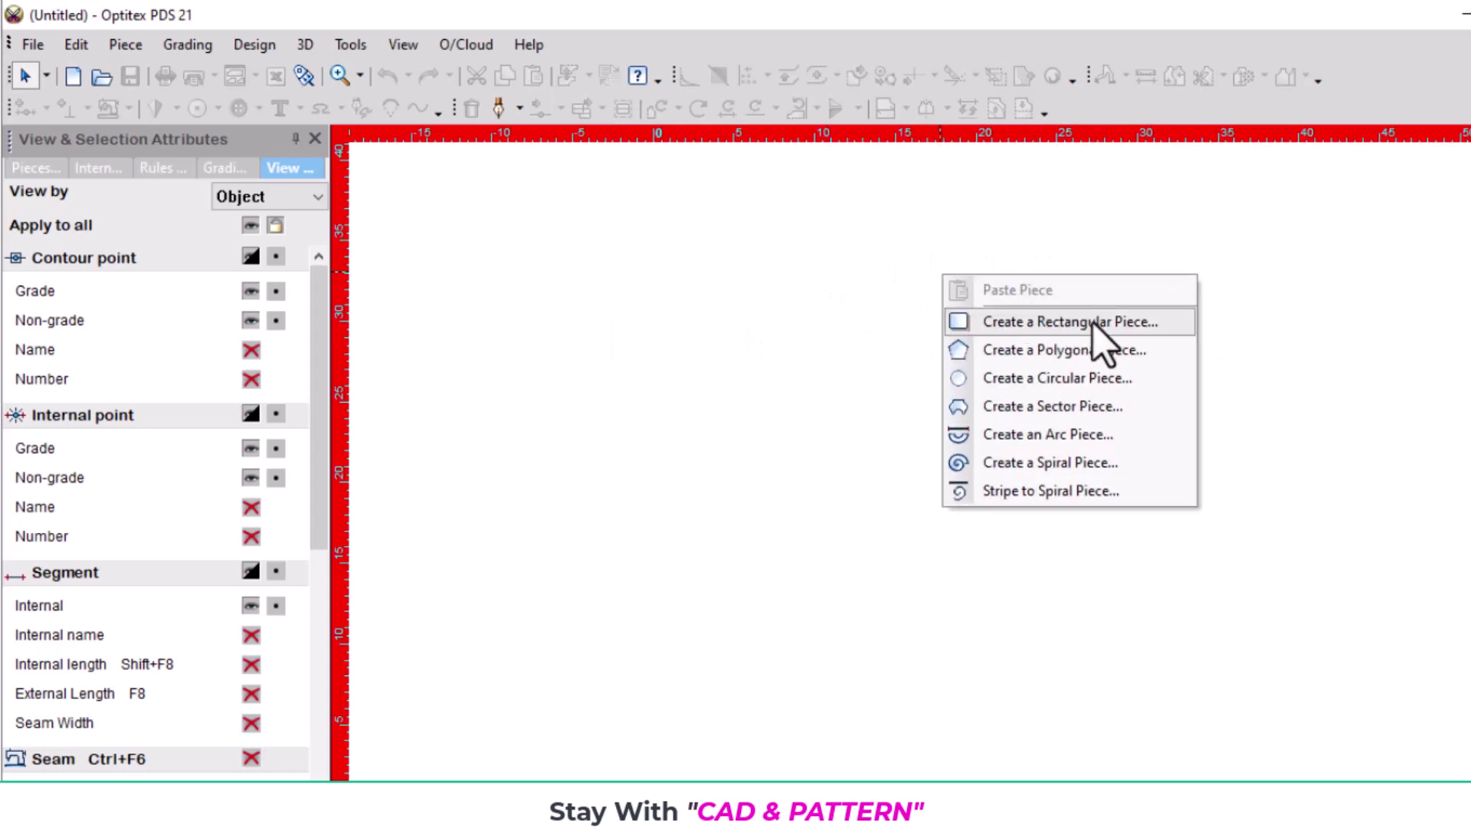
left_click(1084, 324)
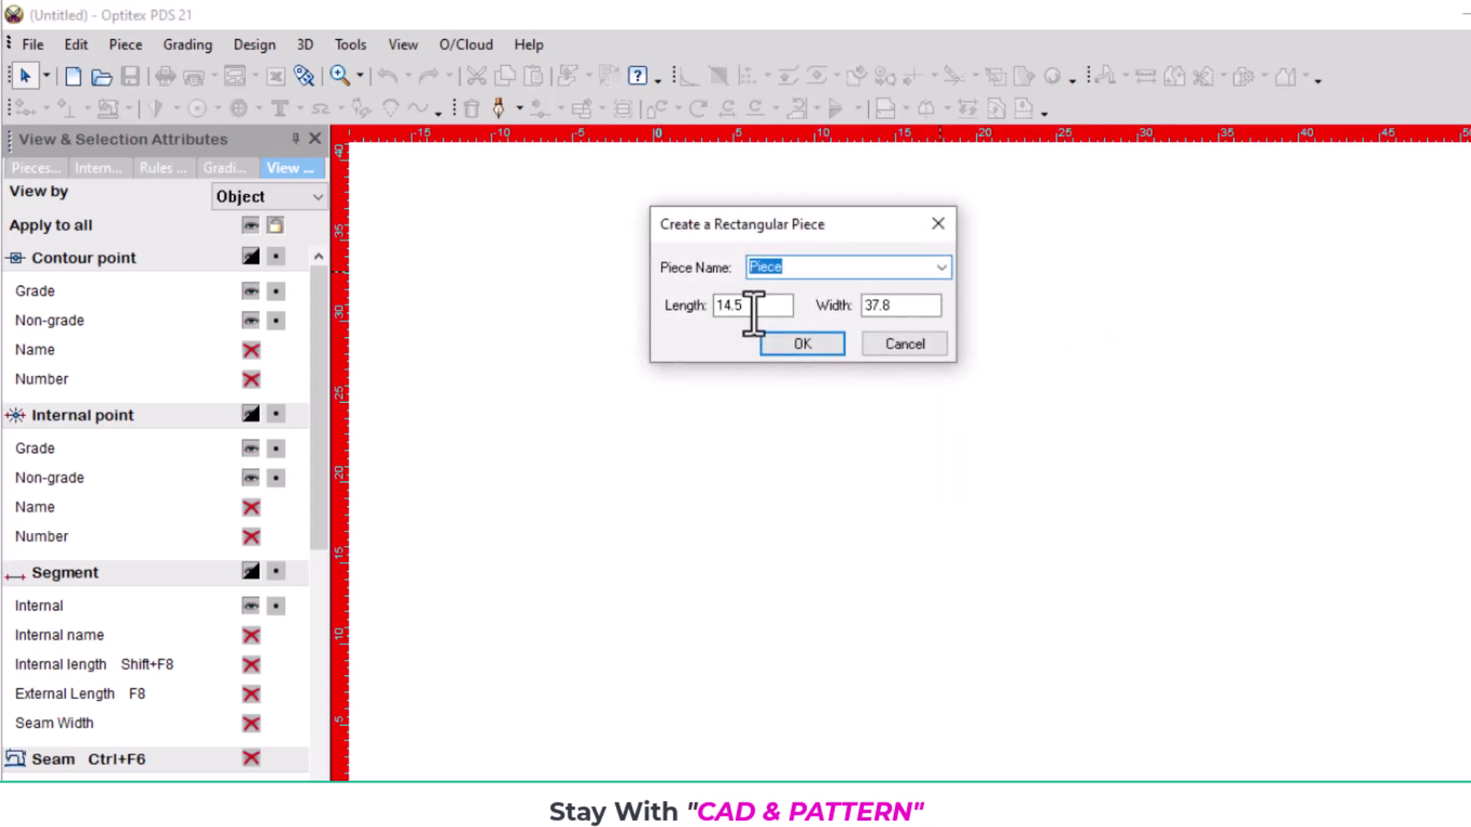
left_click_drag(761, 304, 709, 310)
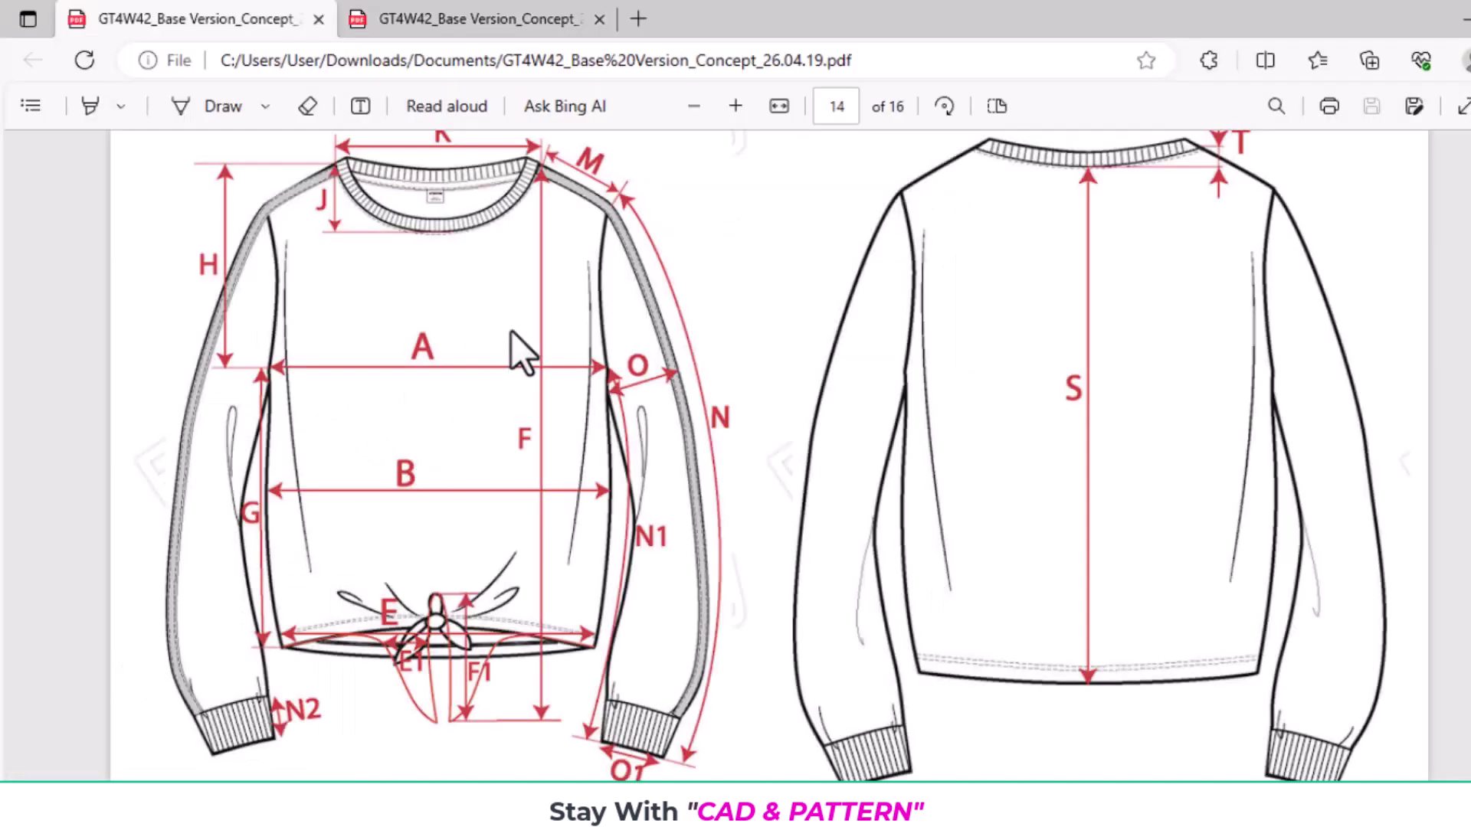
Highlight the size 140 column's 1/2 chest and 1/2 bottom values, both 42.0
left_click(506, 19)
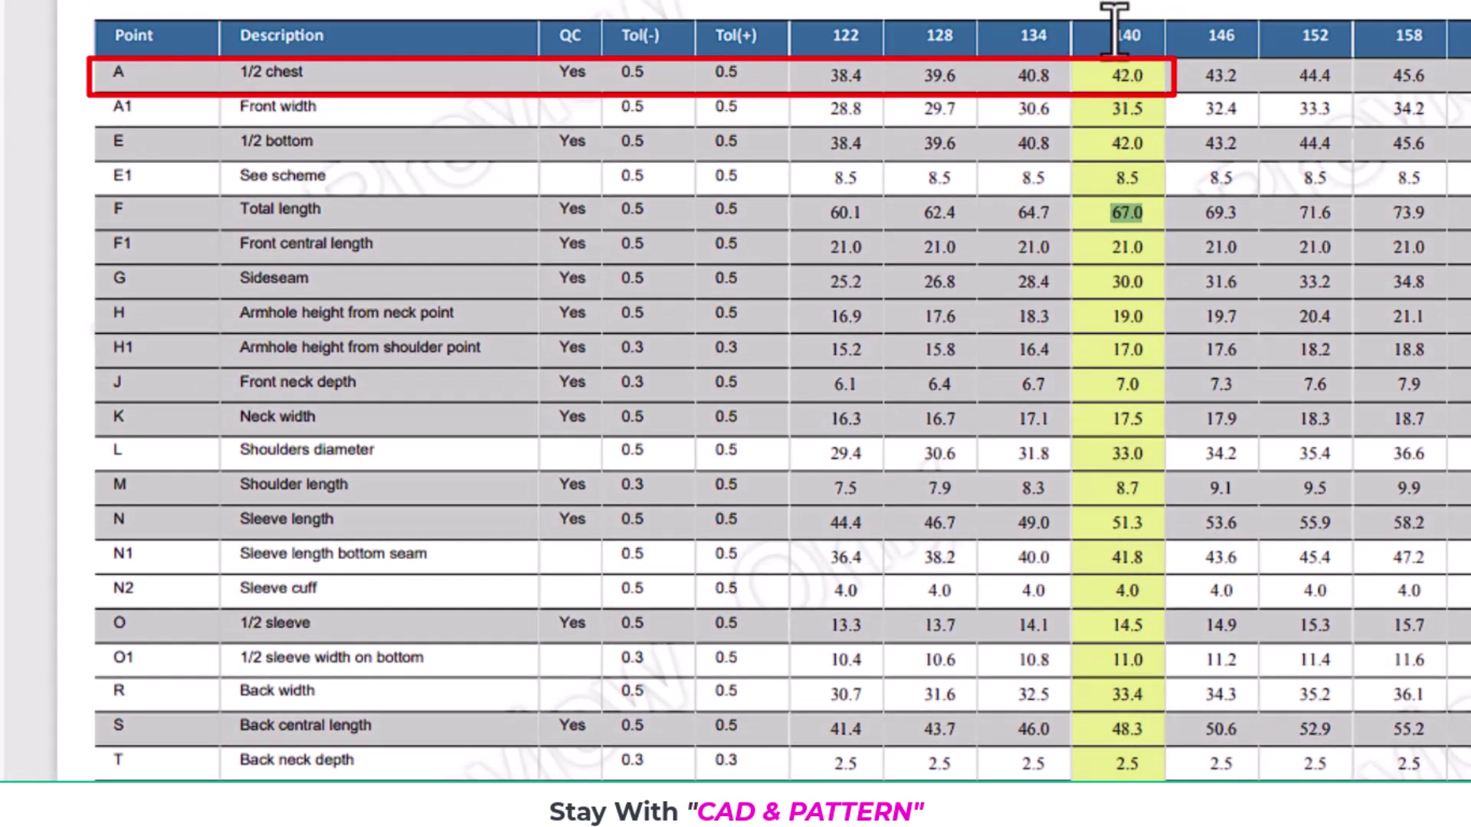
double_click(1137, 35)
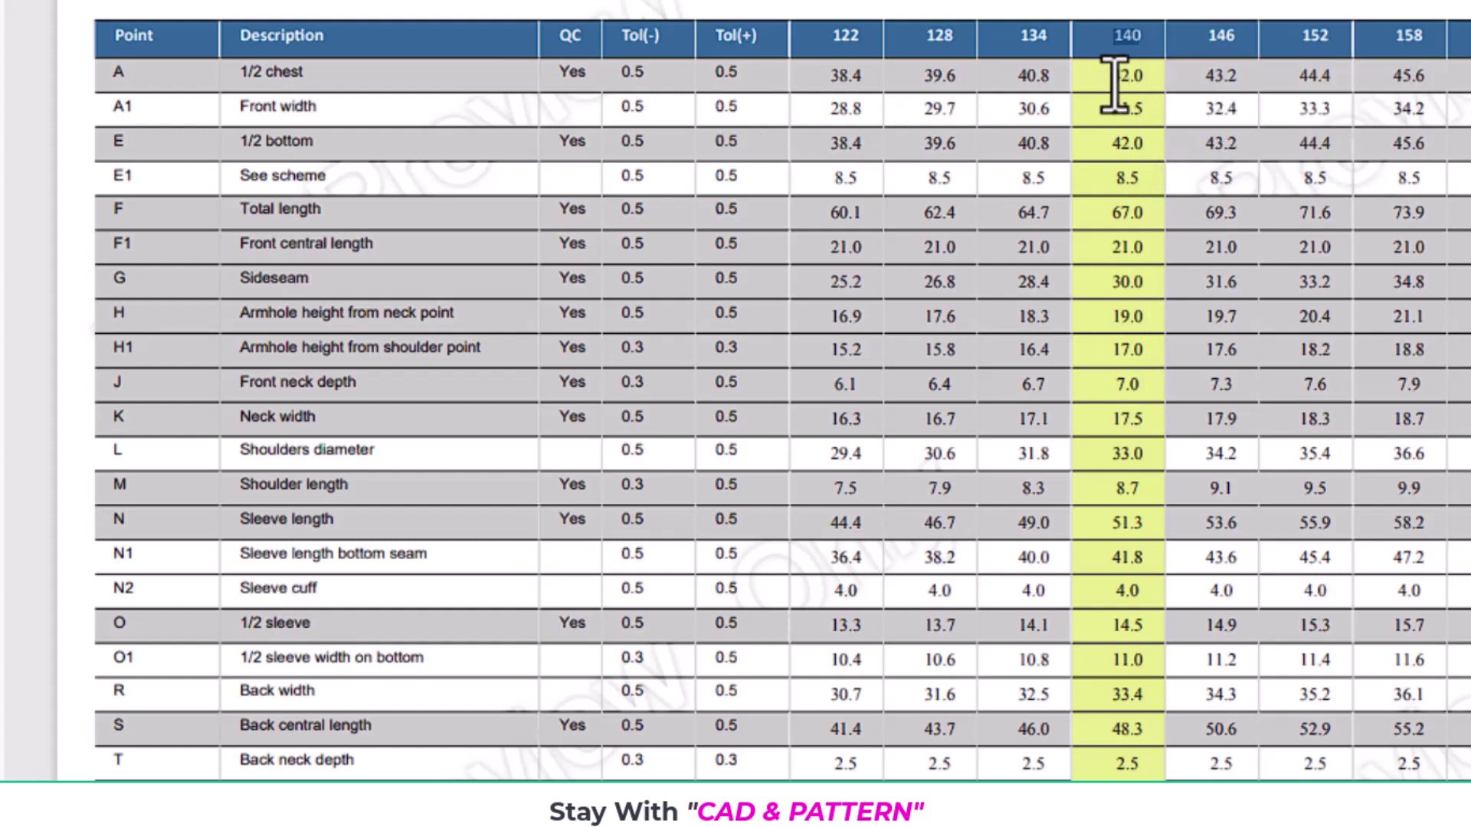
left_click_drag(1114, 75, 1143, 78)
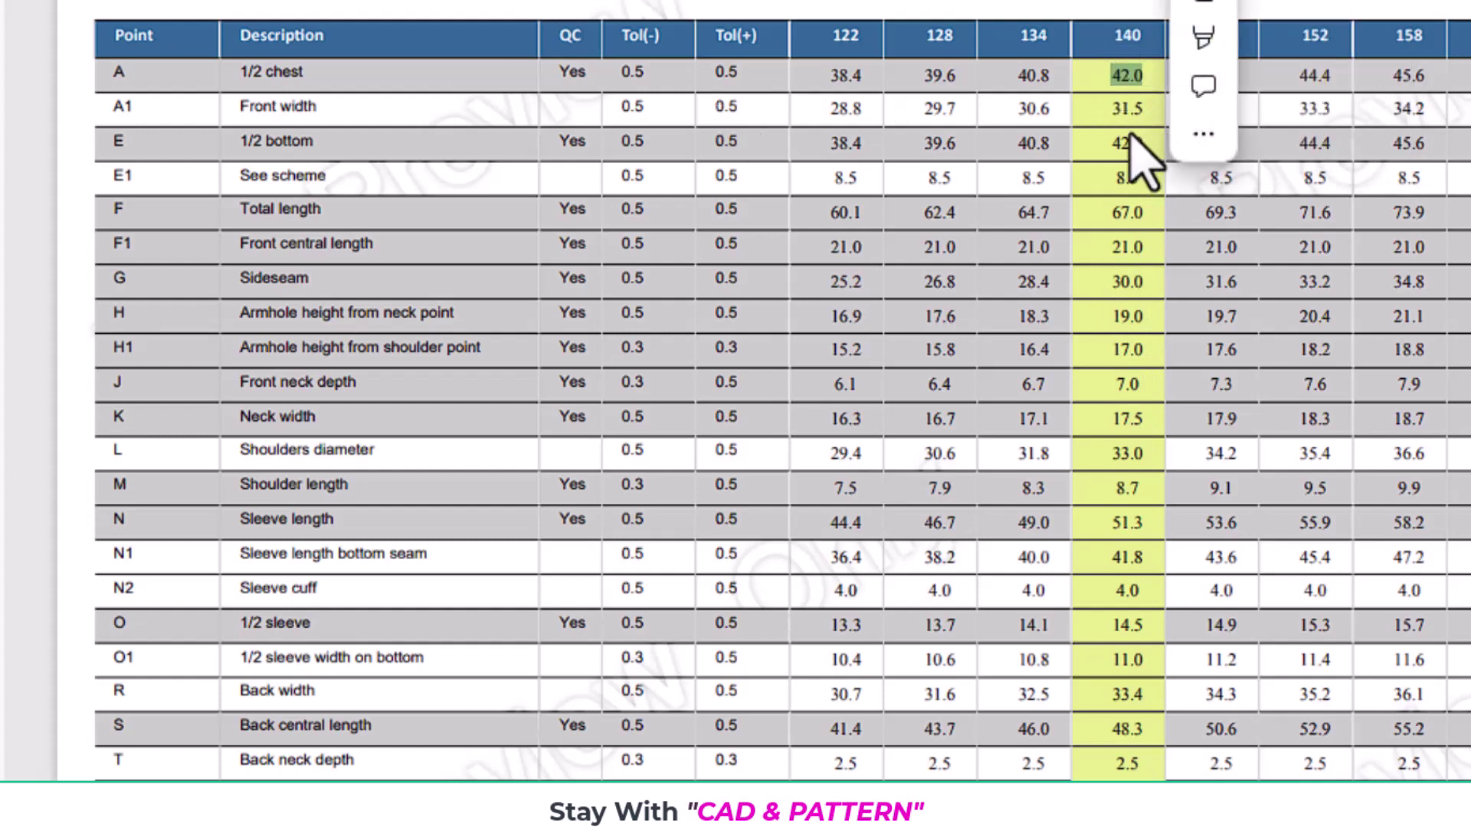
left_click_drag(1110, 144, 1145, 143)
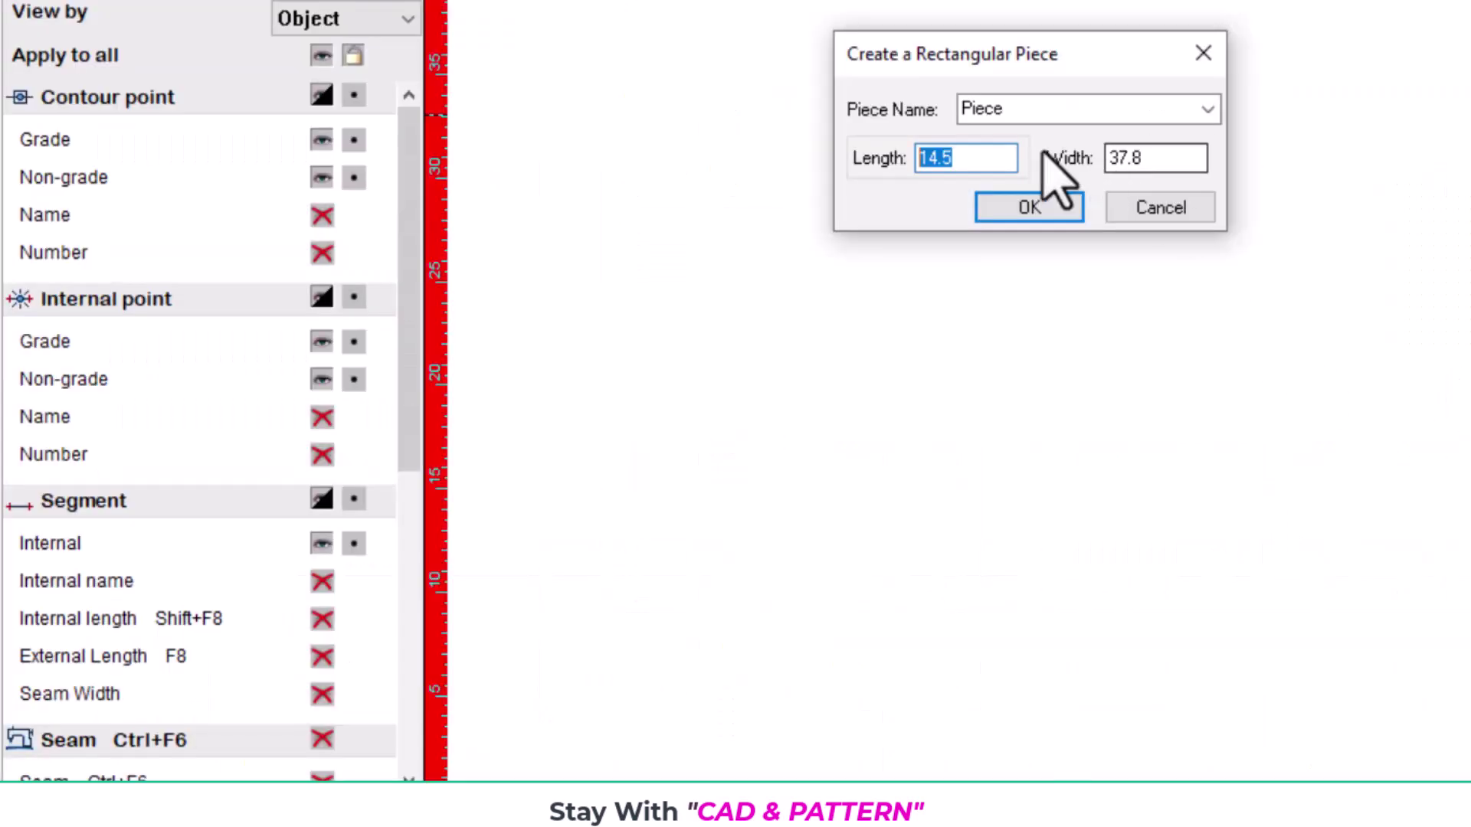
Enter 2 in the rectangle's Length field and select the 37.8 Width value to replace it
type("21")
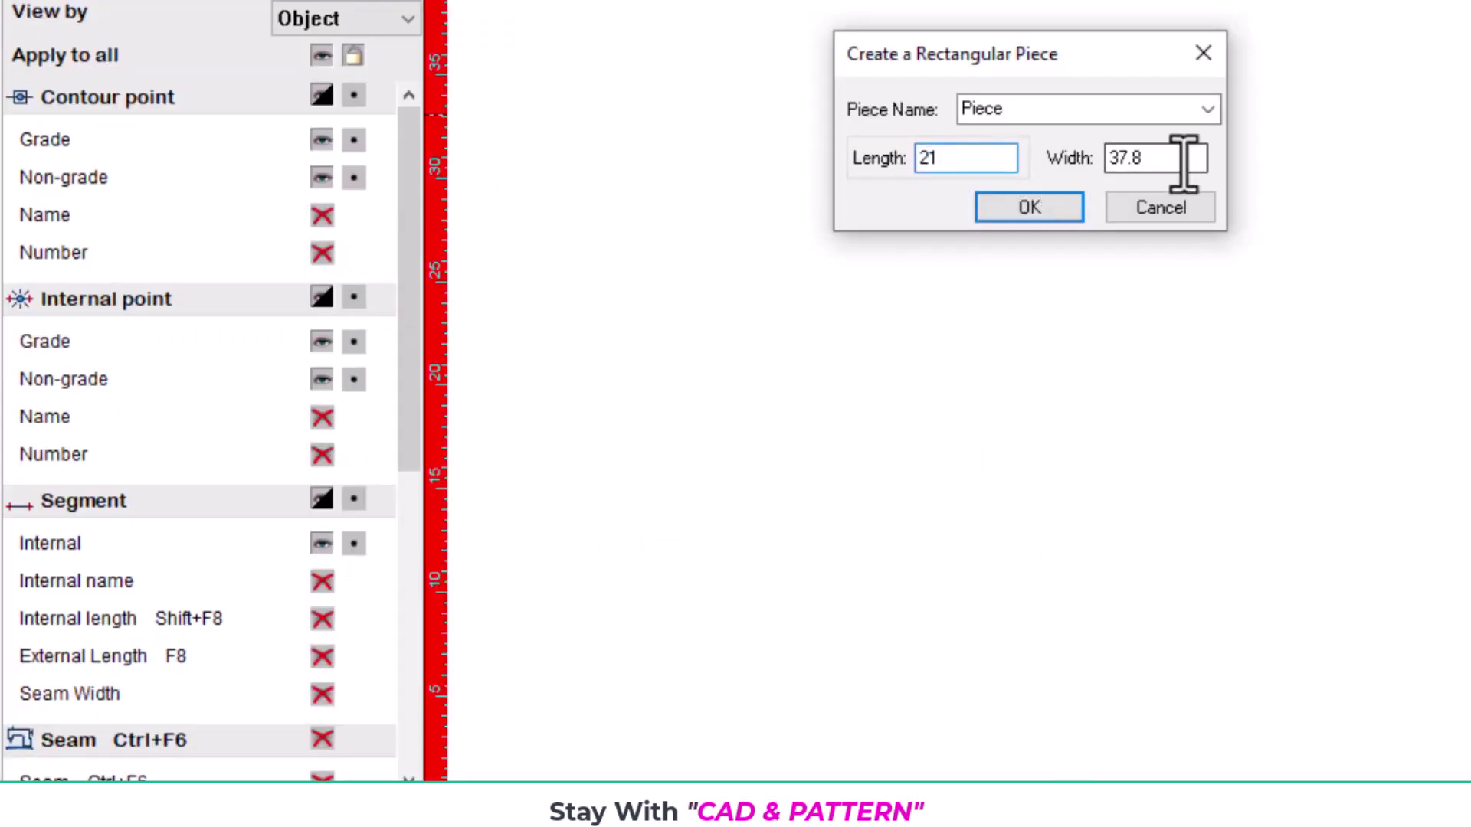
left_click_drag(1187, 158, 1123, 158)
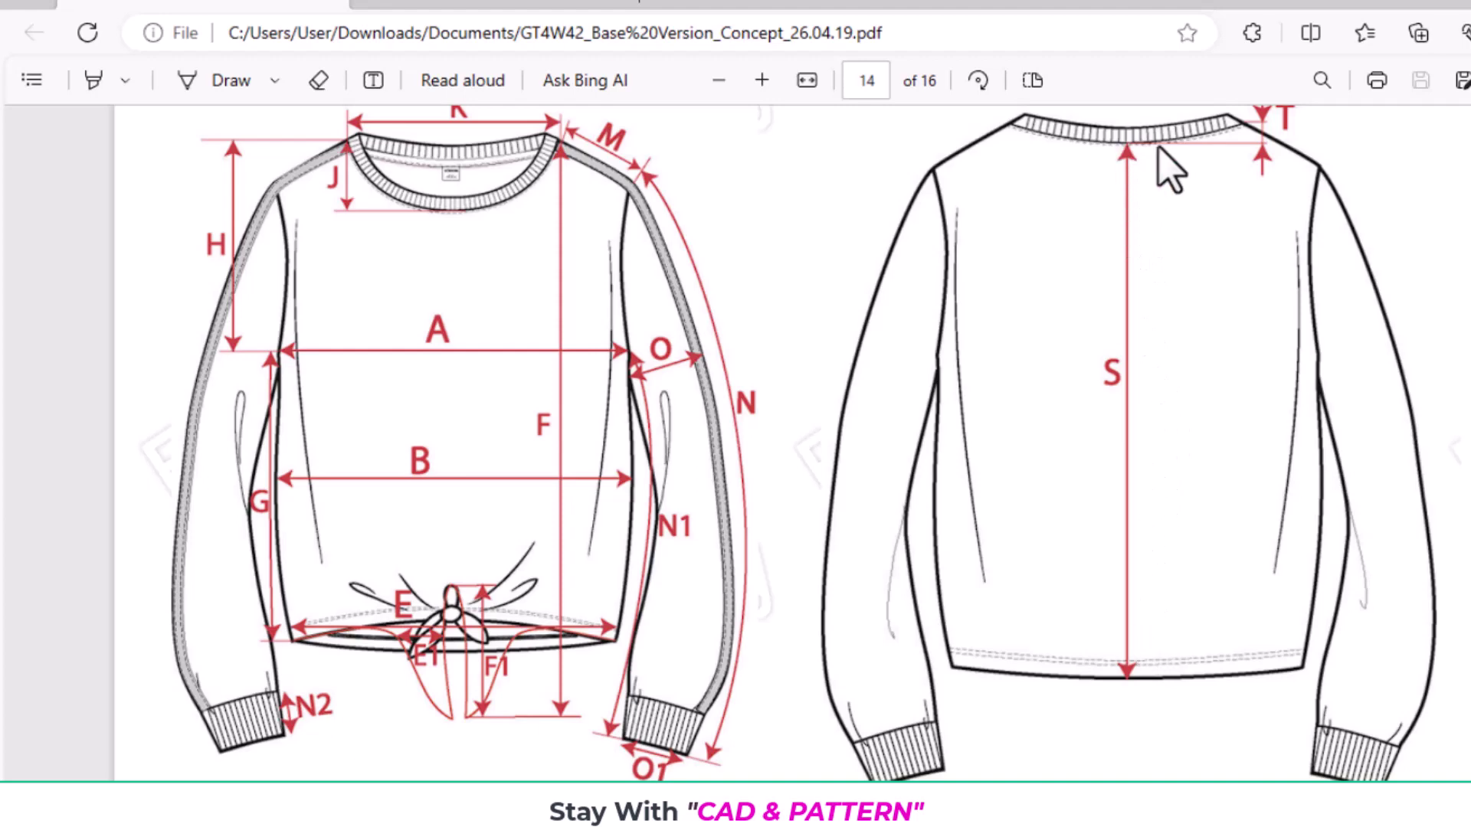
Highlight the size 140 Back central length value 48.3 in the page 13 table
scroll(1221, 187, "up", 2)
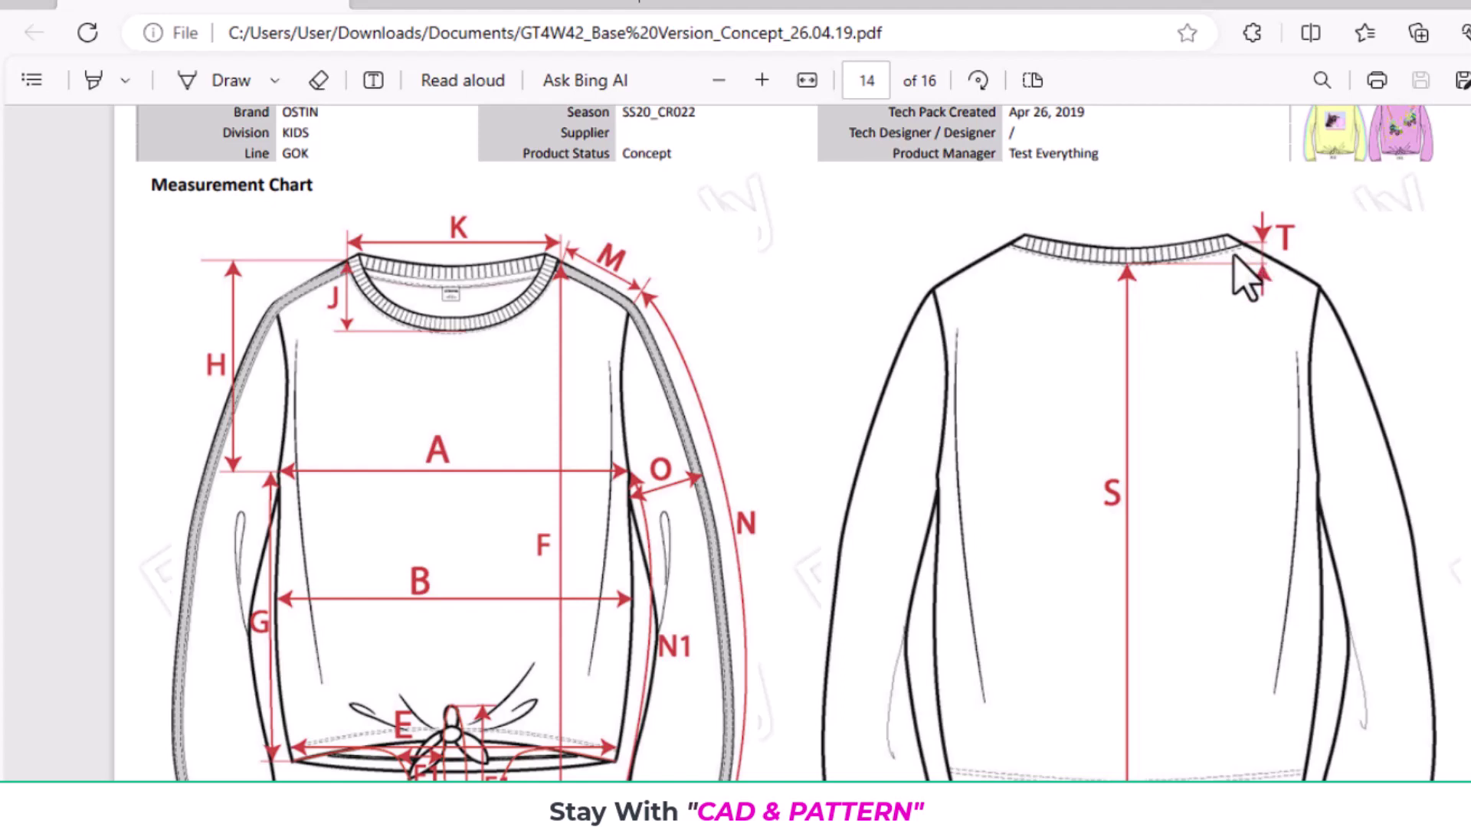
left_click(474, 9)
scroll(908, 563, "down", 2)
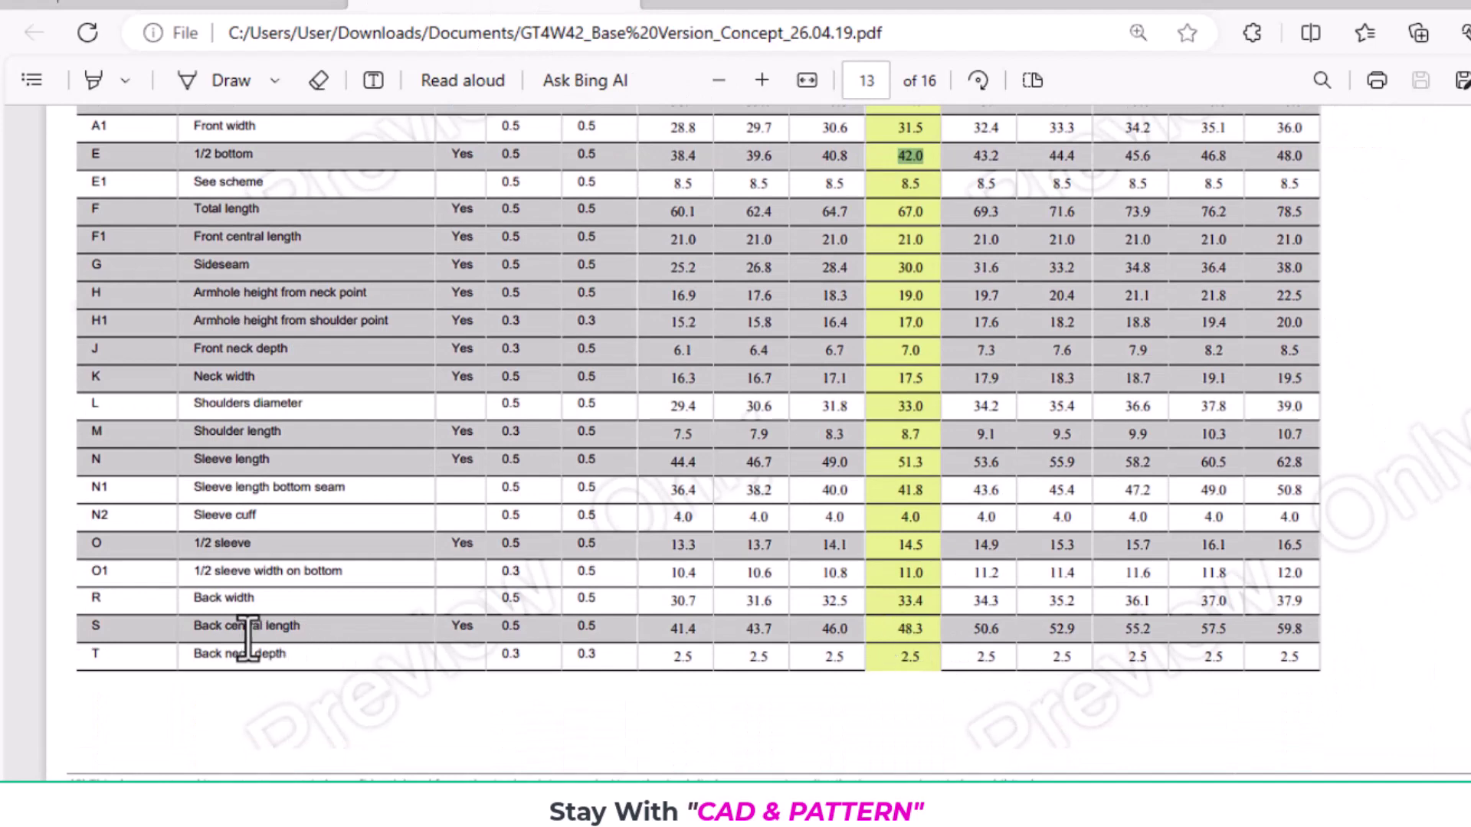
left_click_drag(896, 628, 913, 628)
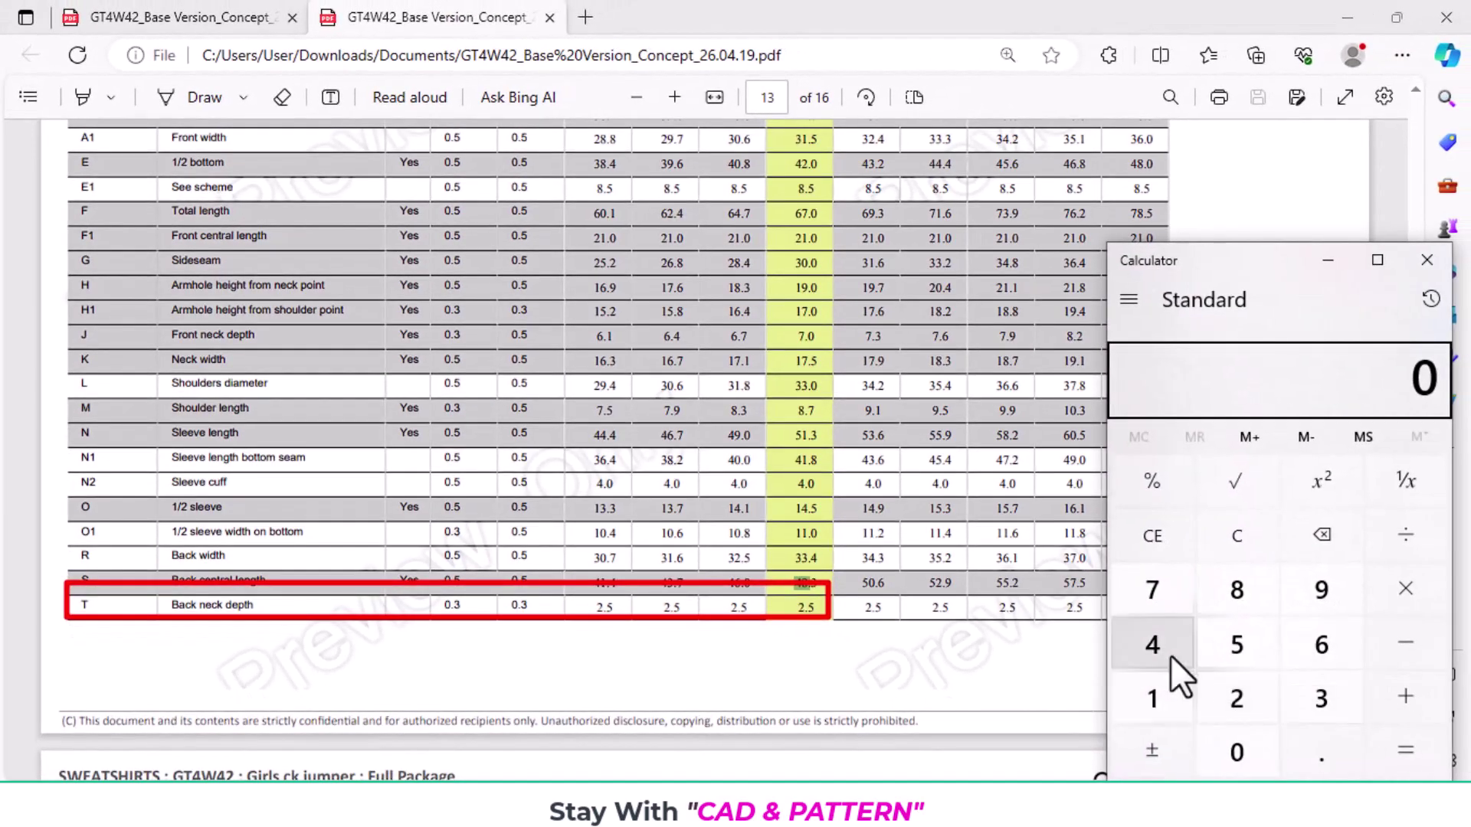
Add back central length 48.3 and back neck depth 2.5 in Calculator to get 50.8
left_click(1170, 655)
left_click(1230, 605)
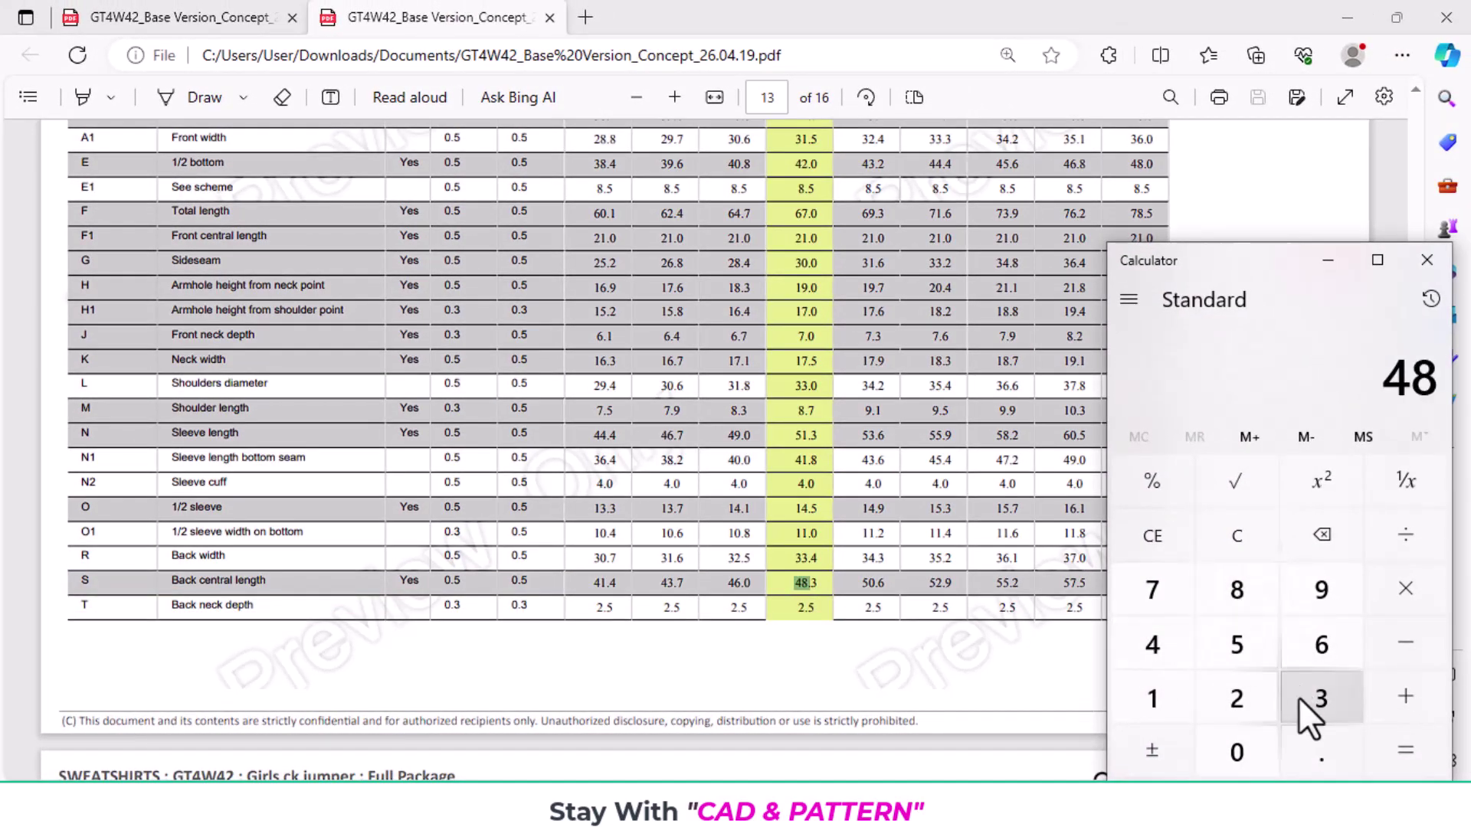
left_click(1321, 755)
left_click(1325, 692)
key("plus")
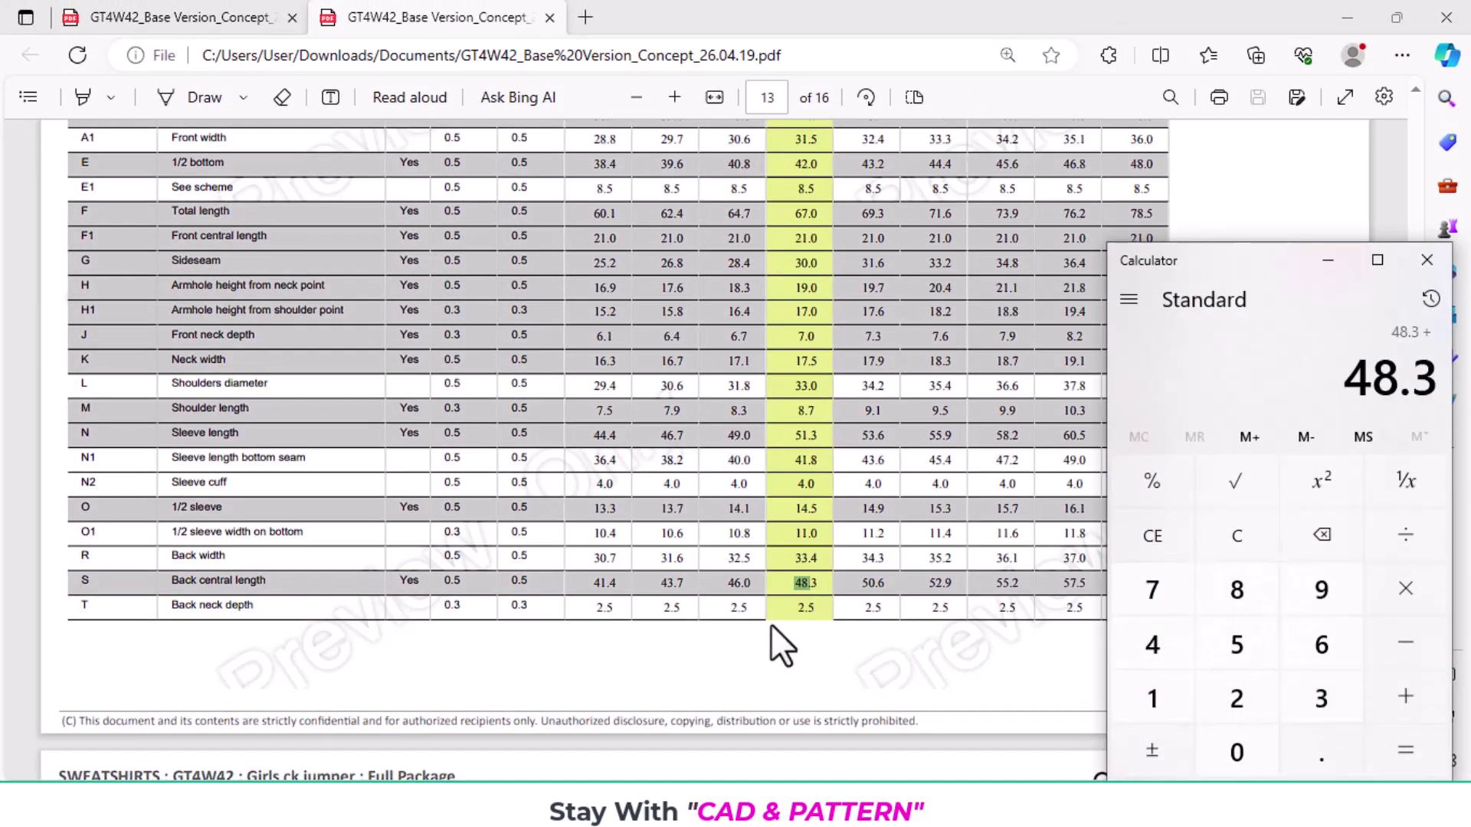
left_click(1235, 701)
left_click(1321, 754)
left_click(1256, 653)
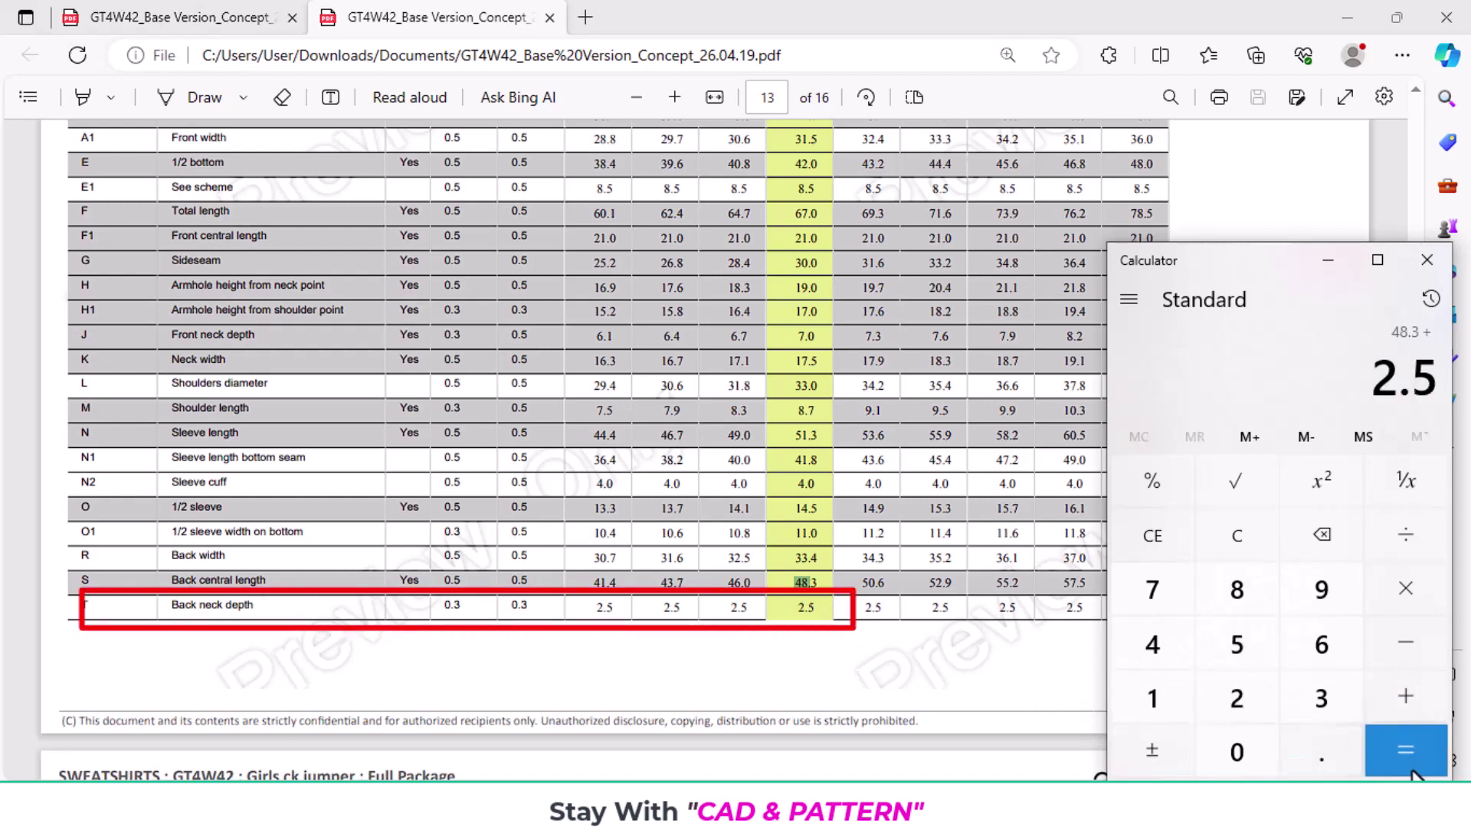
key("Return")
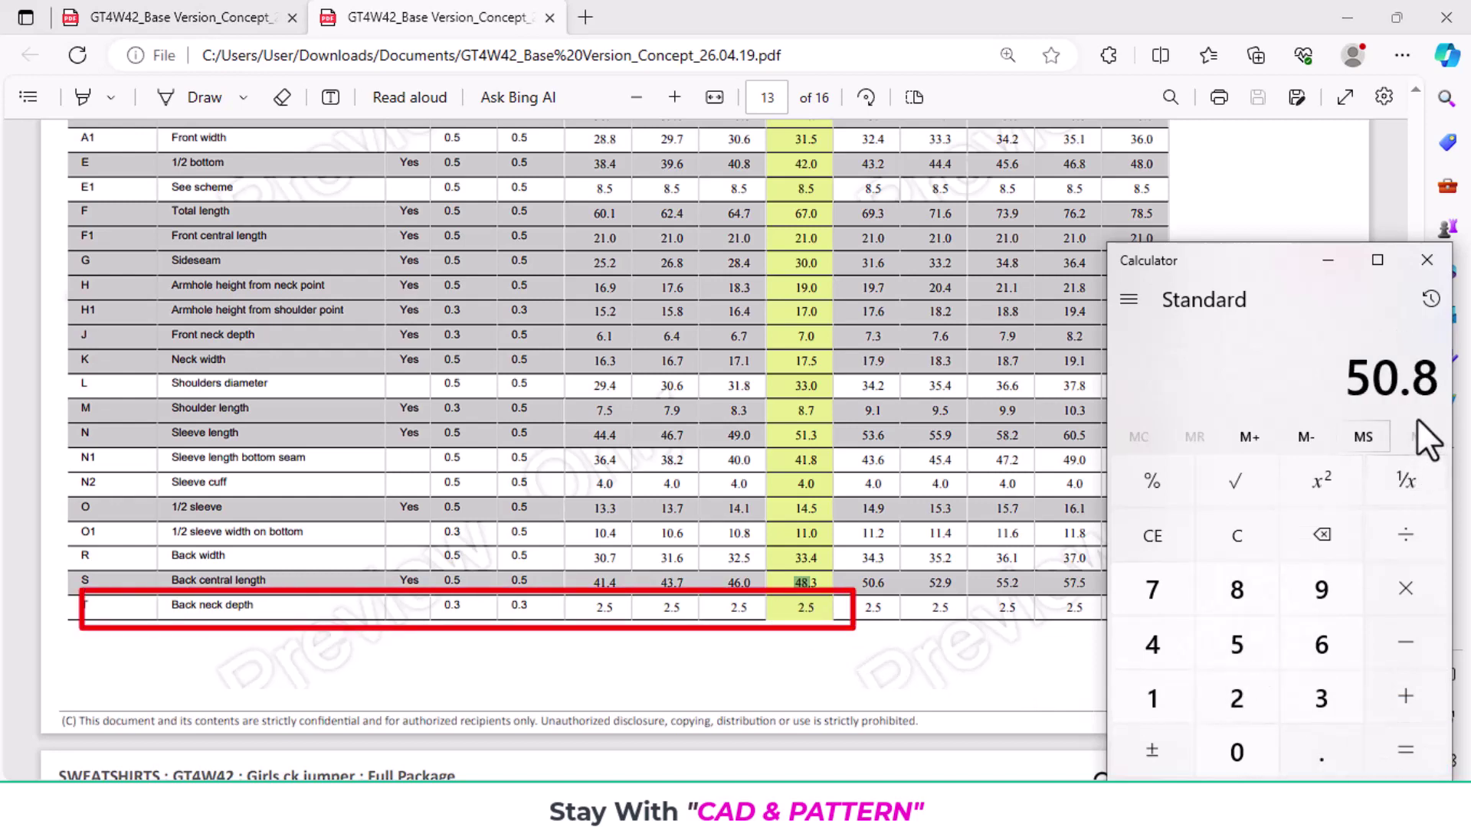
left_click(680, 804)
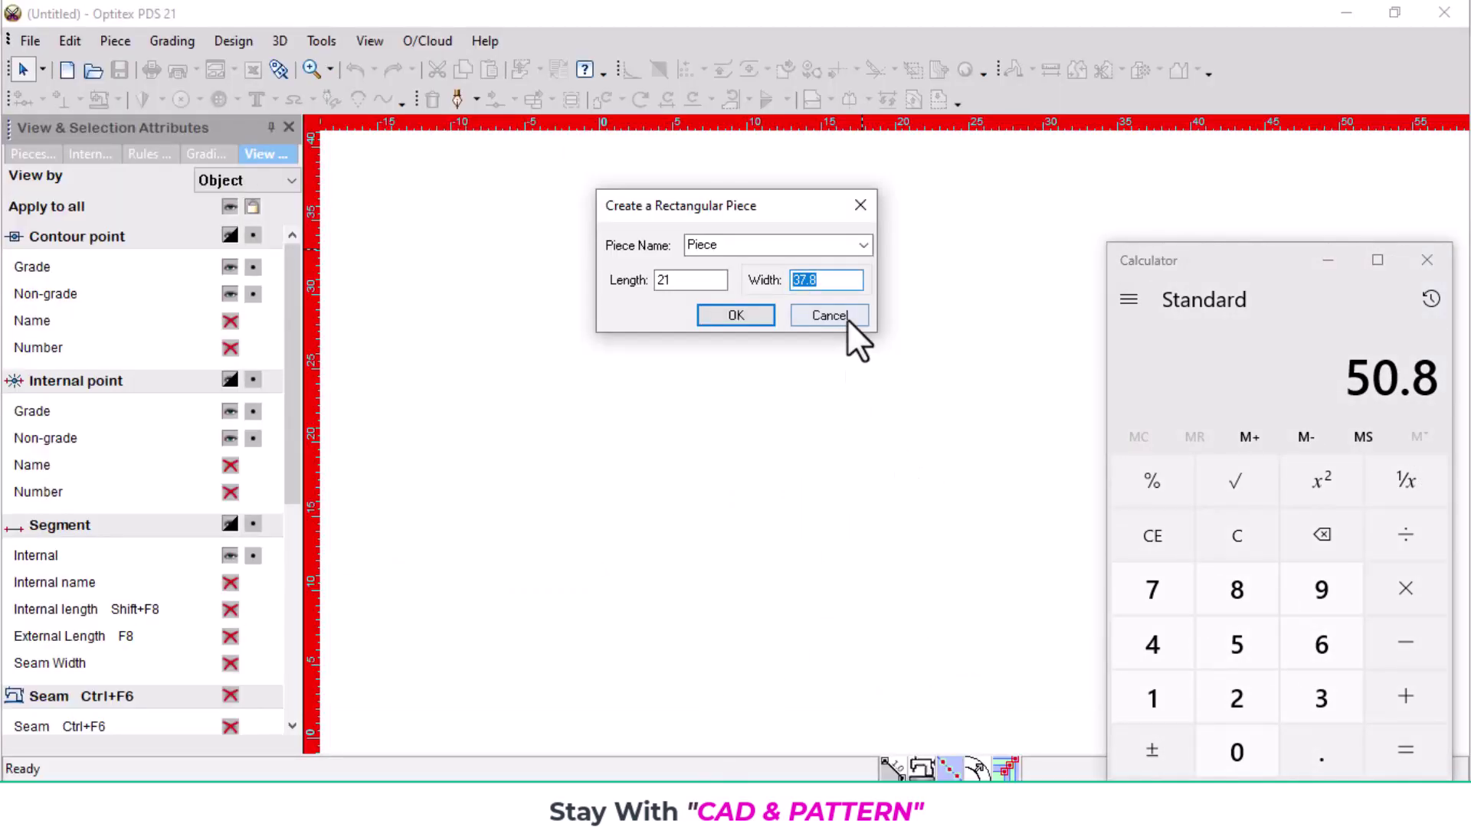
Create the rectangular piece 21 wide and save the pattern as 'girls tee'
type("50")
key("Return")
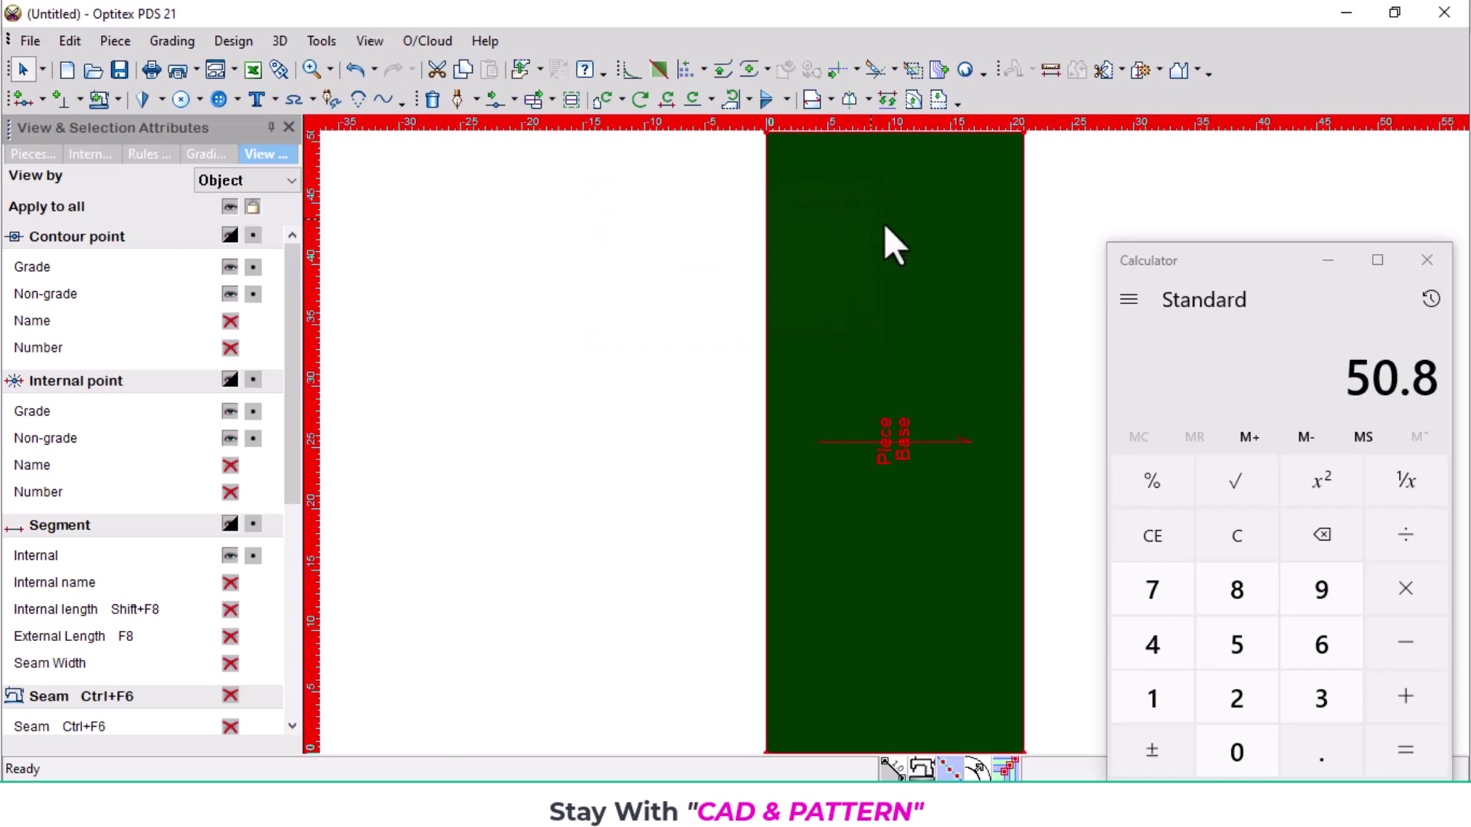
scroll(908, 329, "down", 2)
scroll(880, 431, "up", 2)
scroll(866, 398, "up", 1)
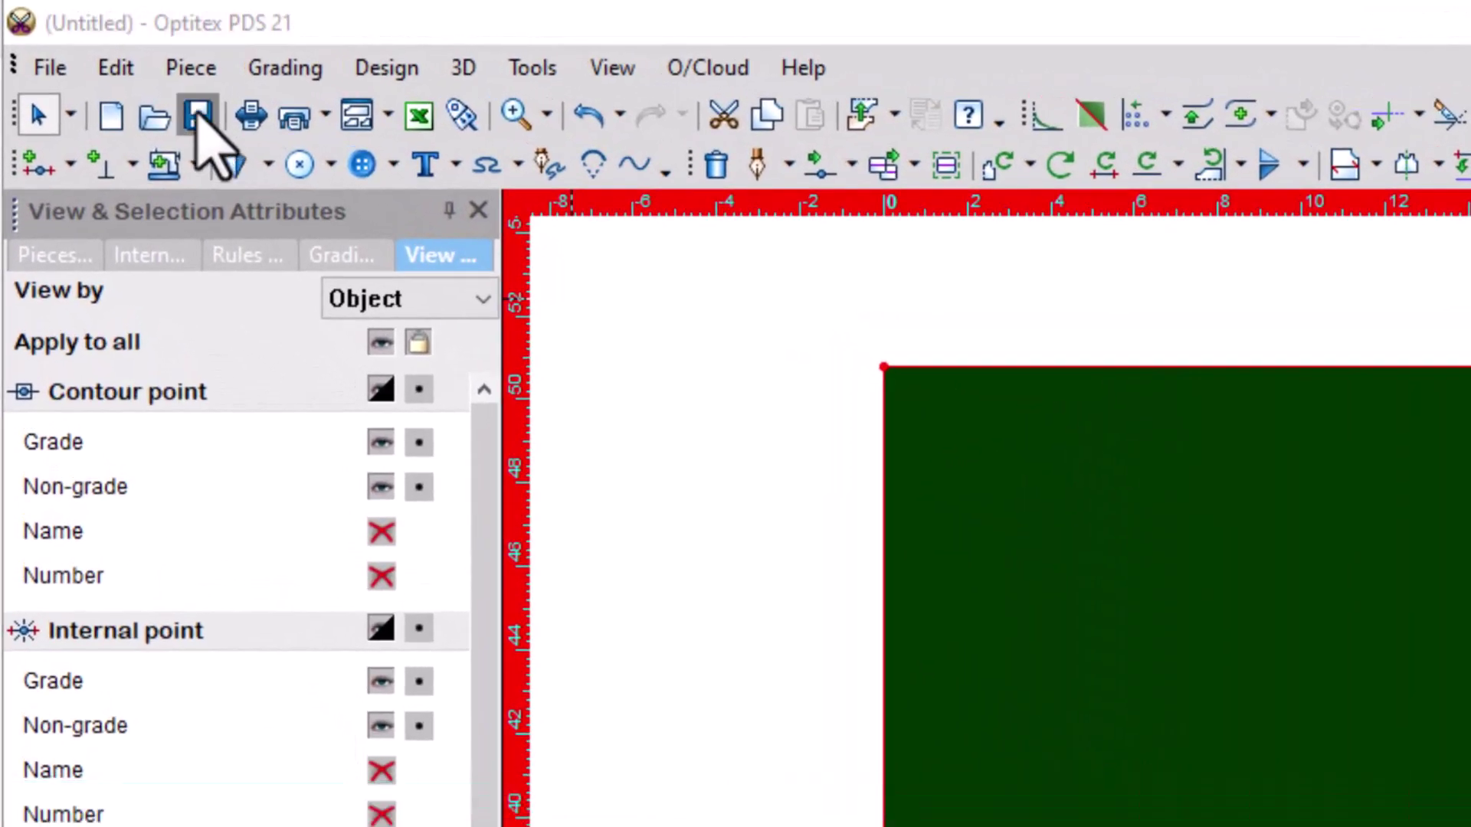
left_click(119, 70)
type("girls tee")
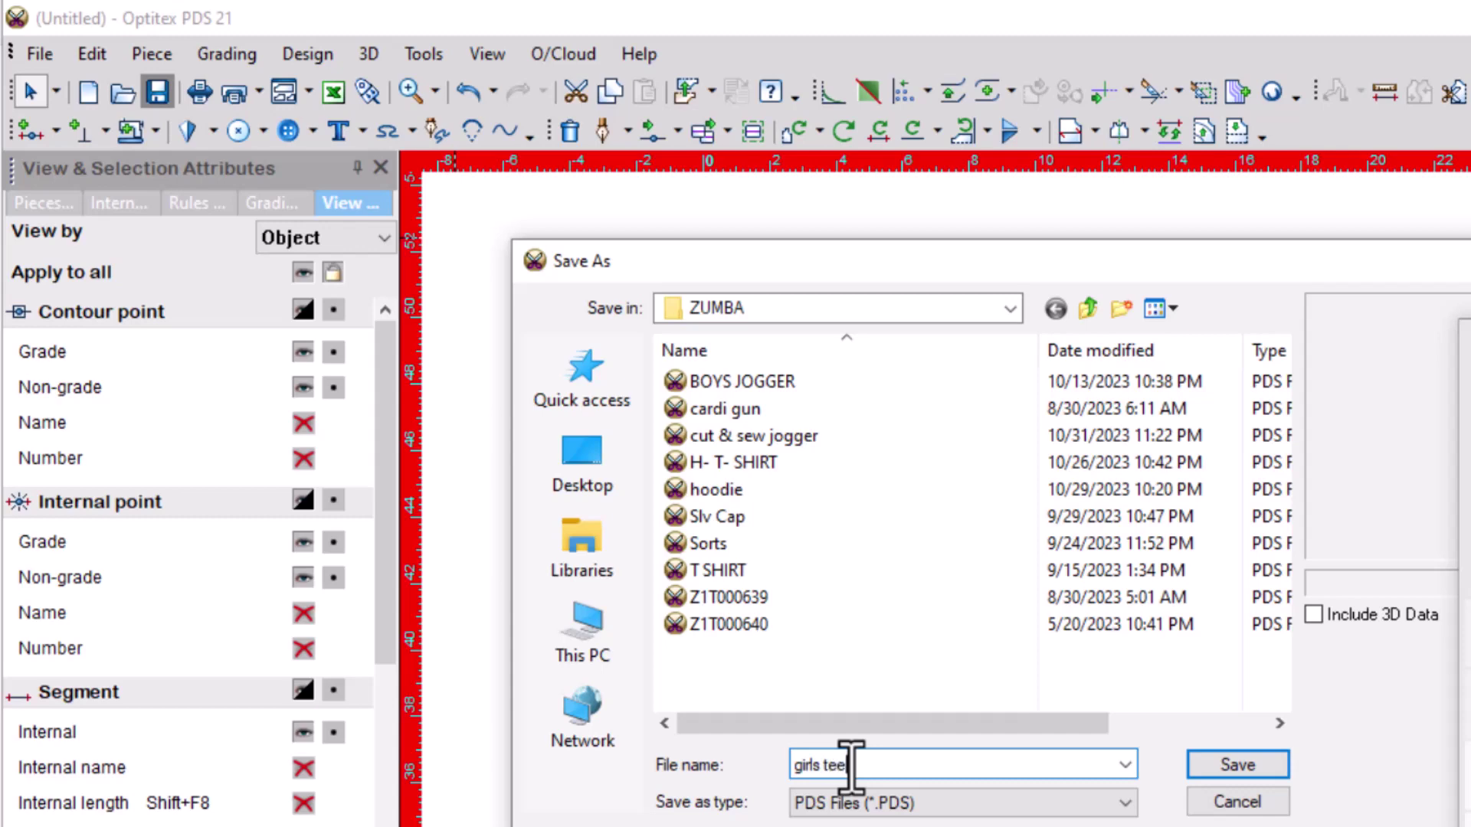
left_click(1260, 770)
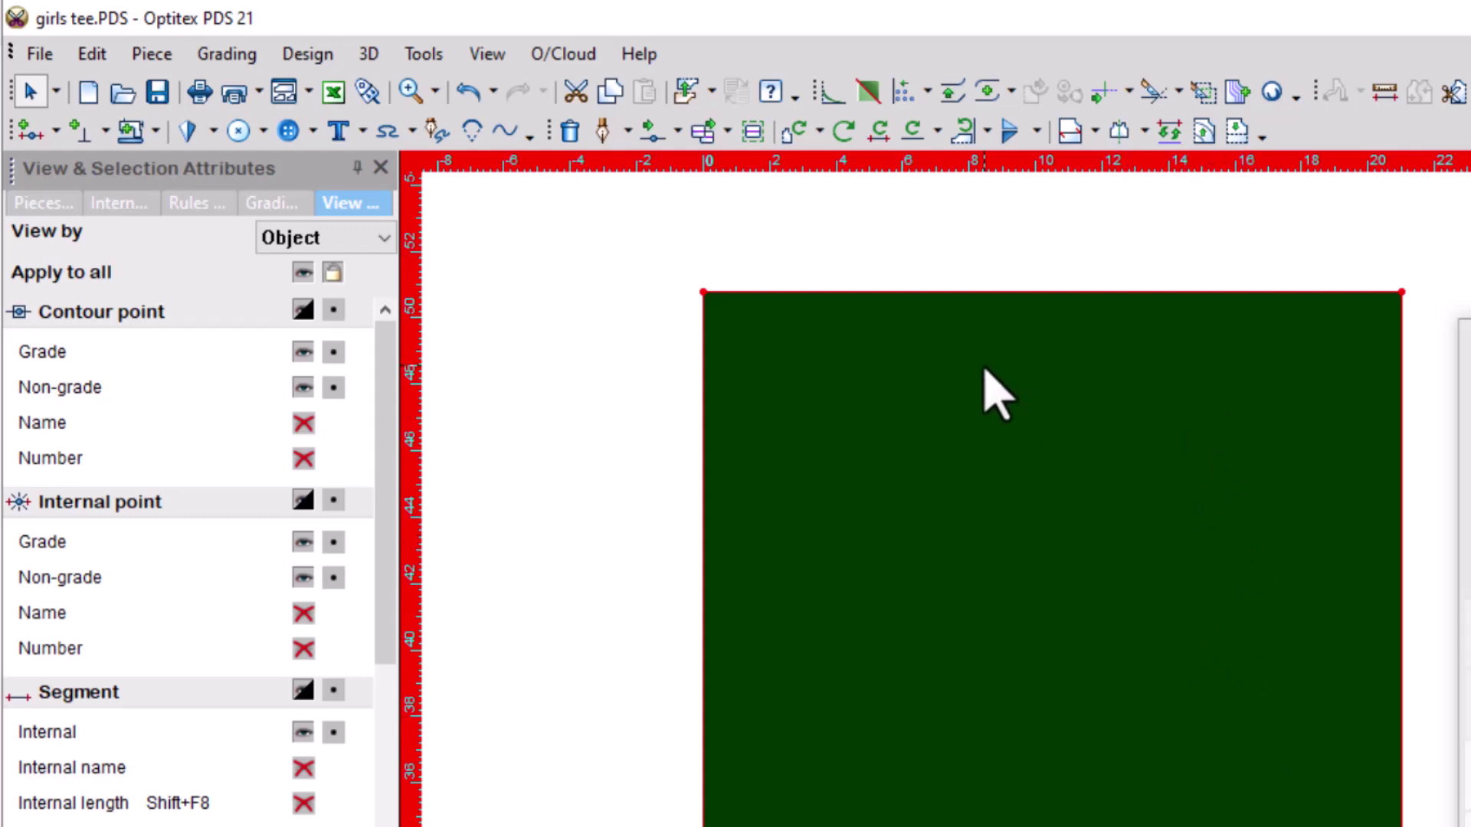
Add a grade point on the rectangle's top edge and select its 2.31 corner distance
key("p")
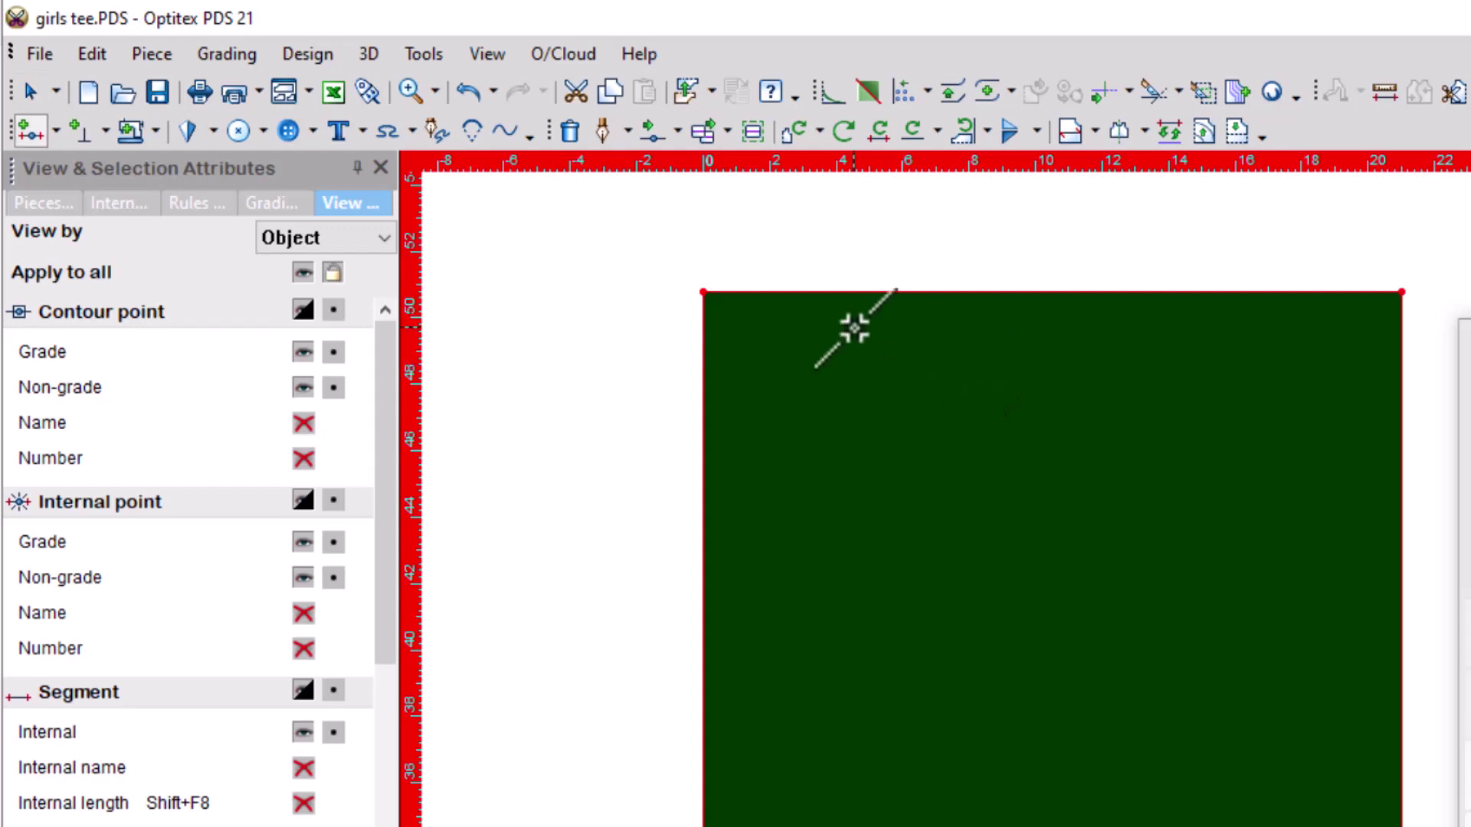
left_click(779, 291)
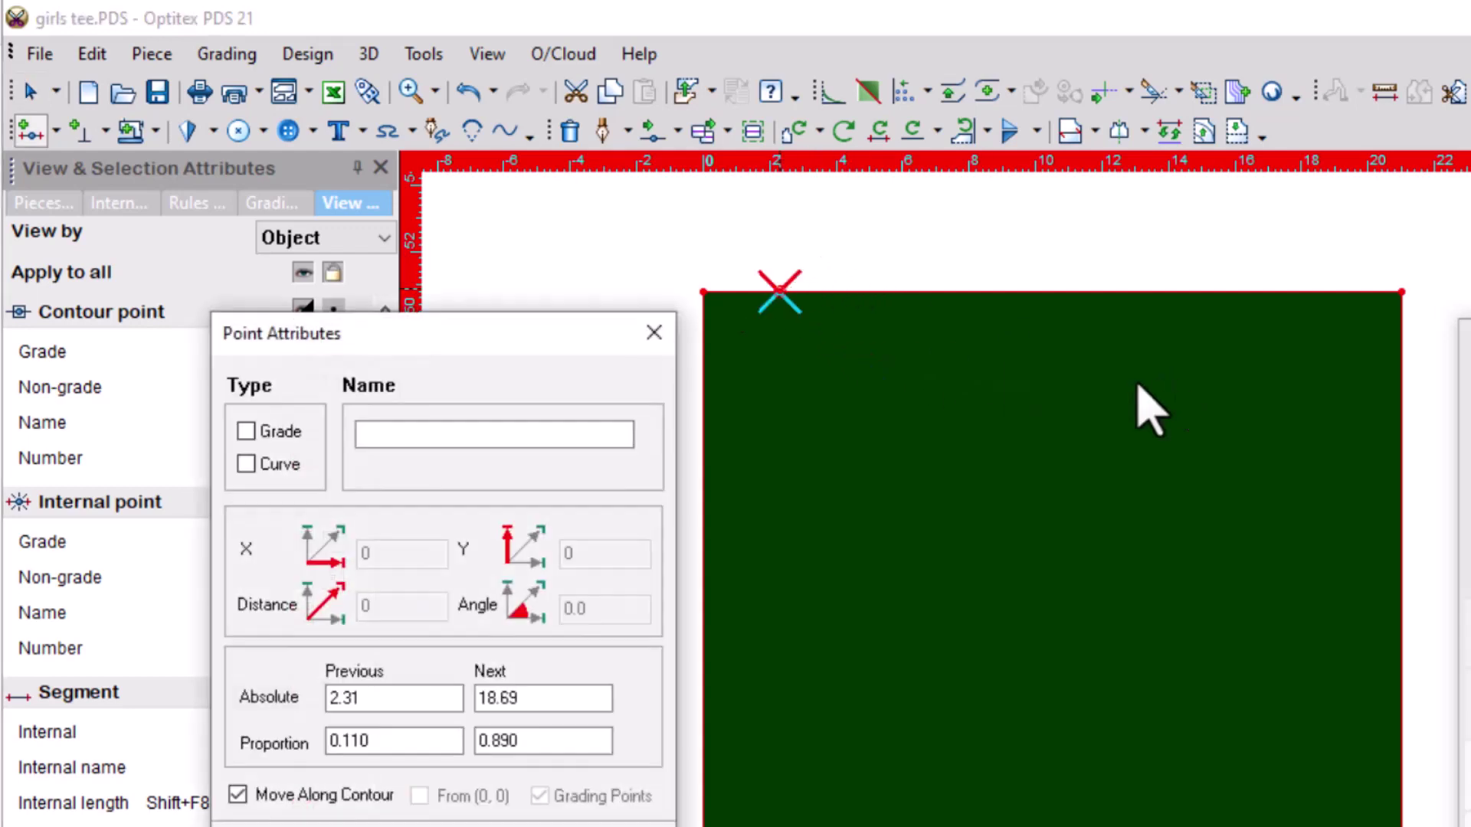
left_click(245, 431)
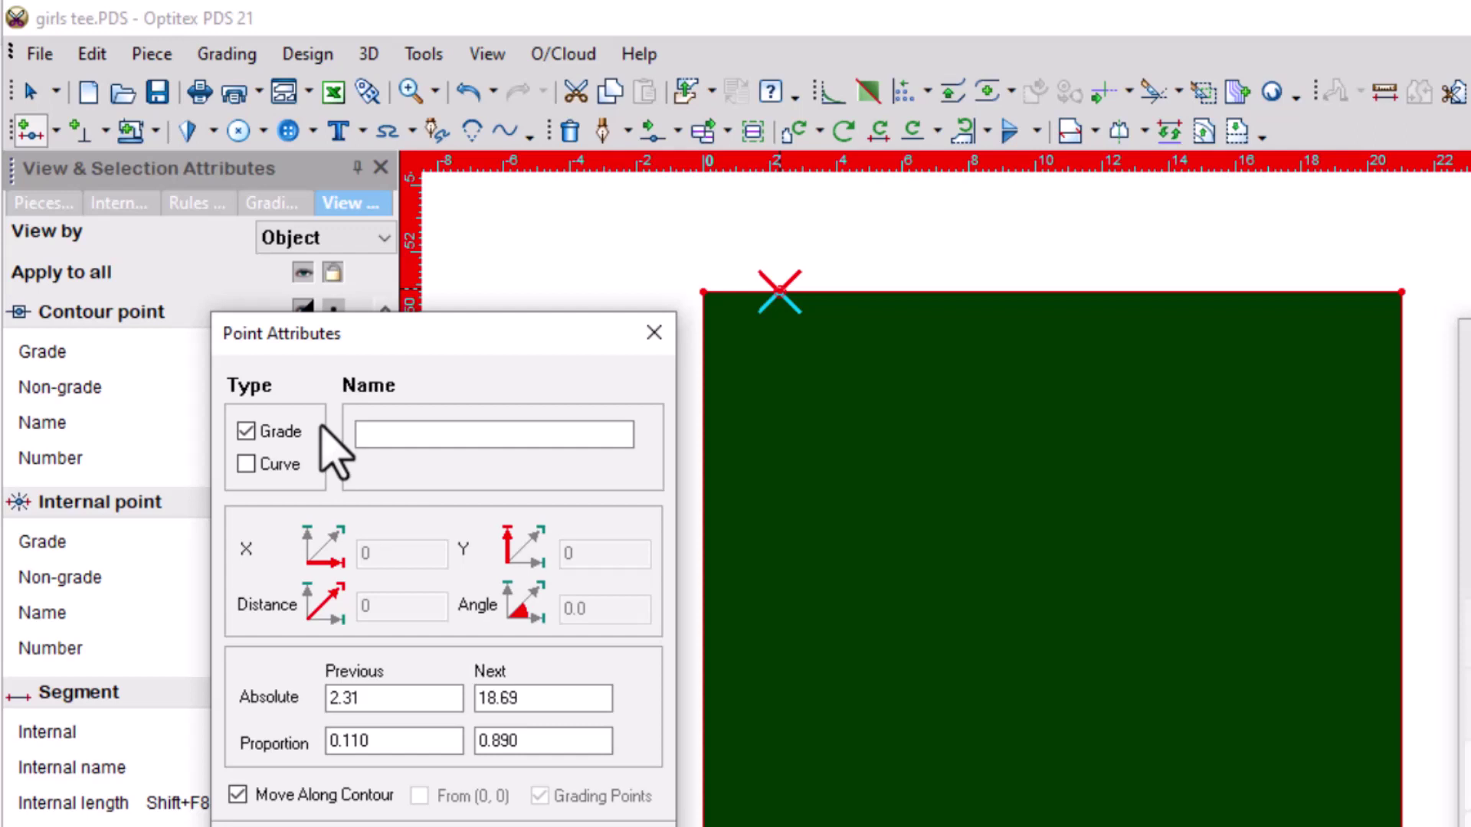
double_click(360, 698)
key("alt+Tab")
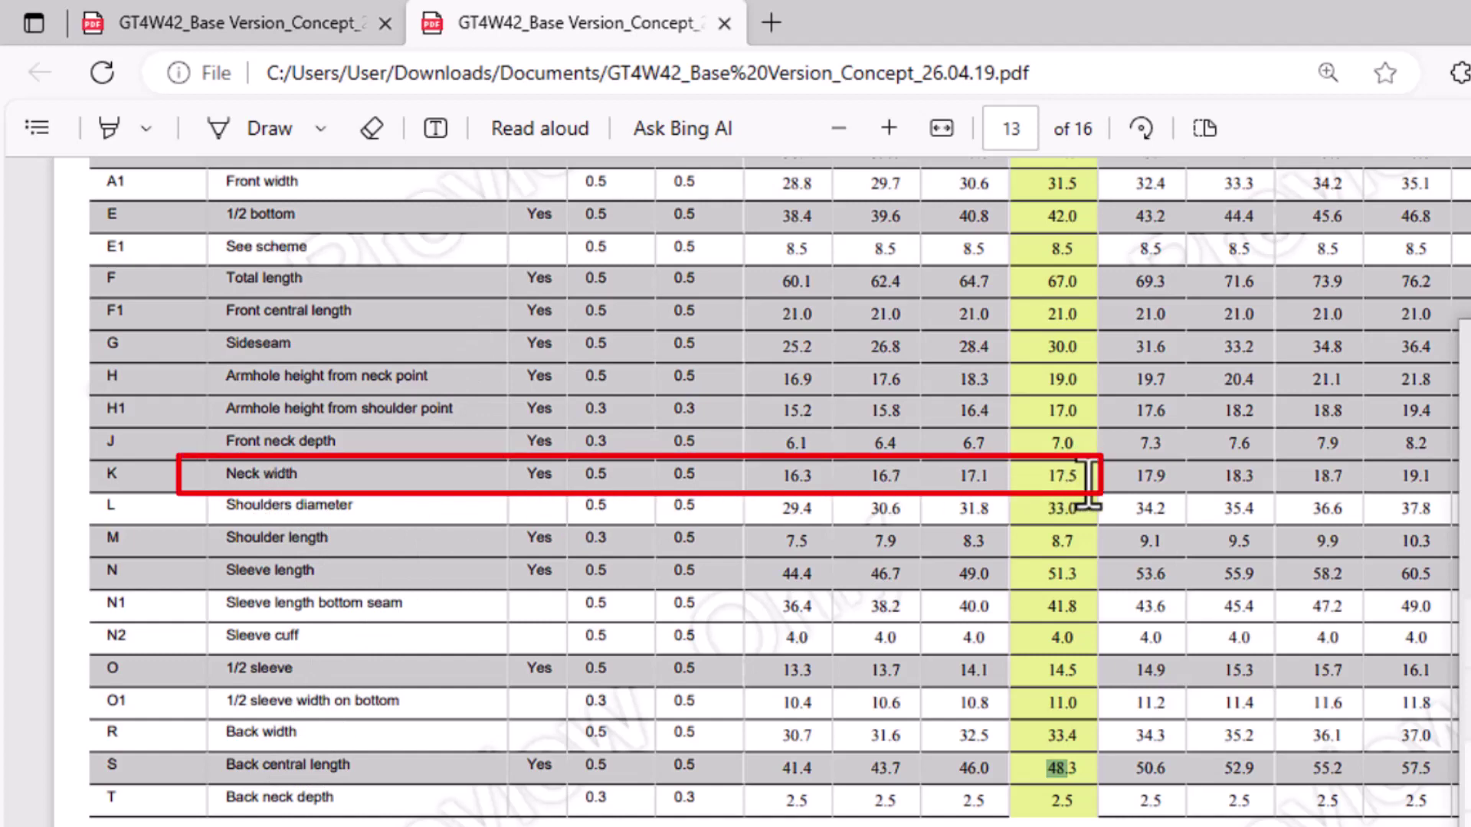
Check where neck width K is measured, then halve 17.5 in Calculator to 8.75
left_click(229, 27)
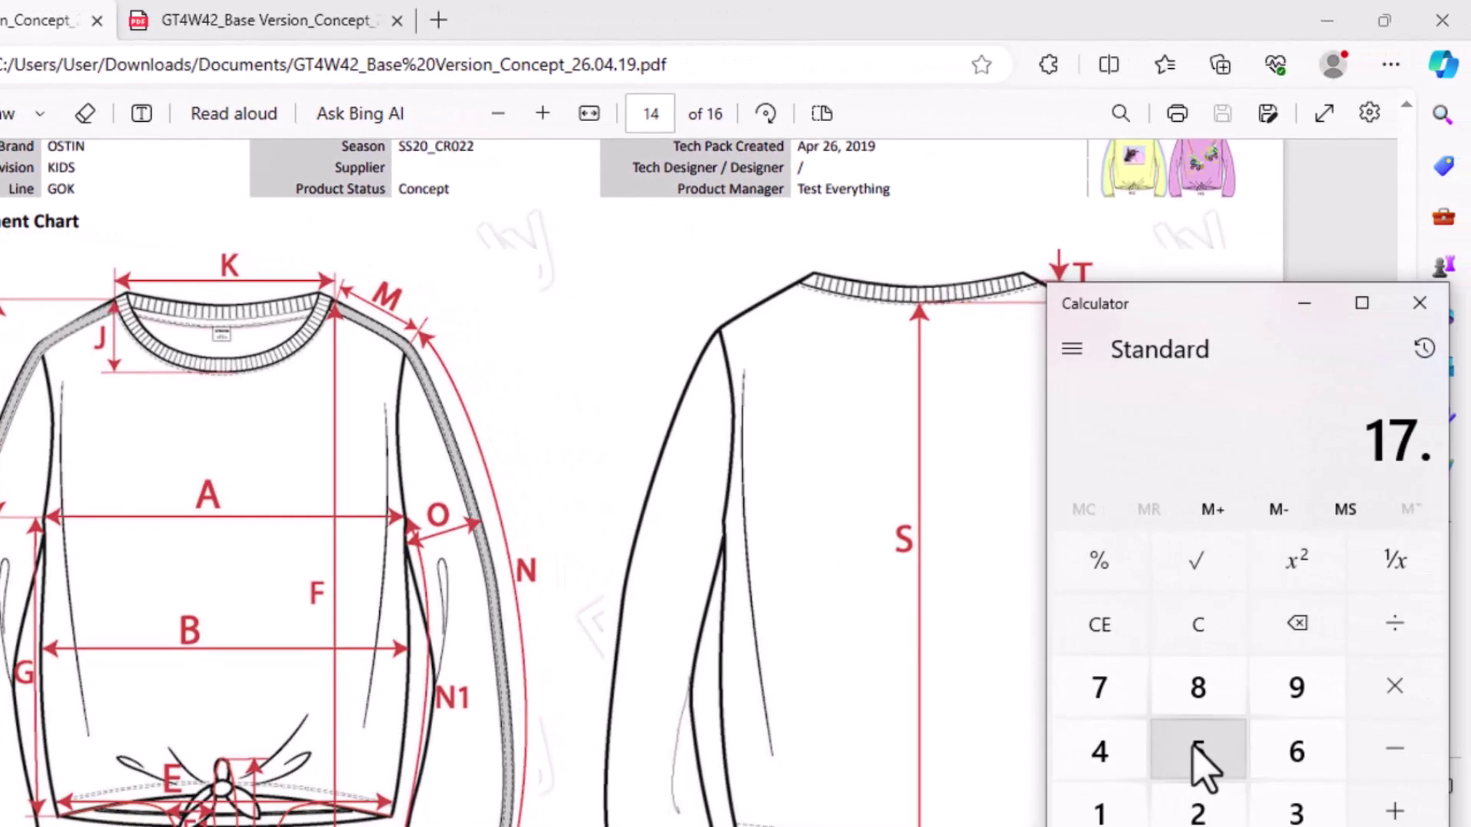
left_click(1354, 624)
left_click(1198, 804)
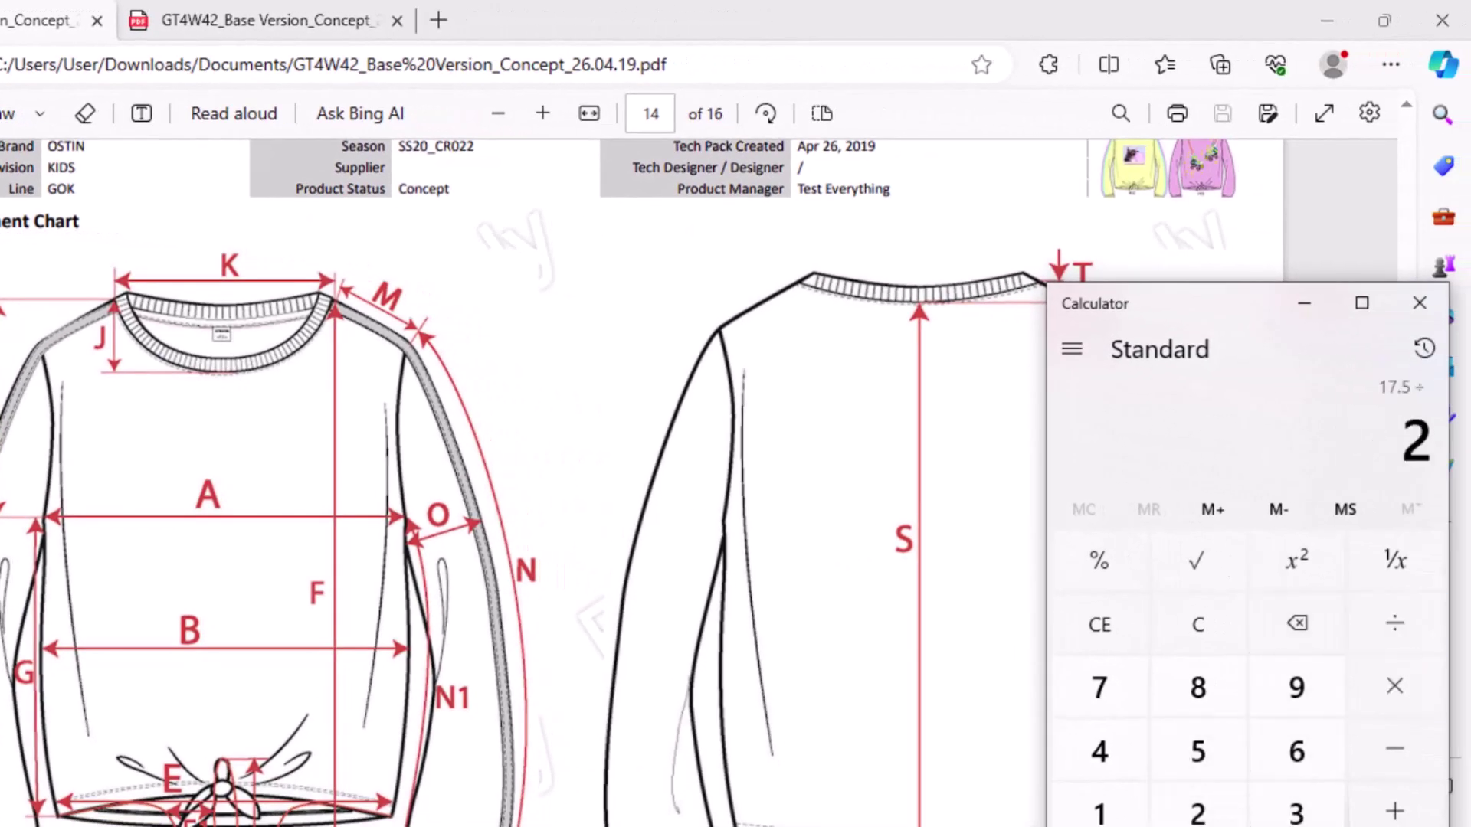
key("Return")
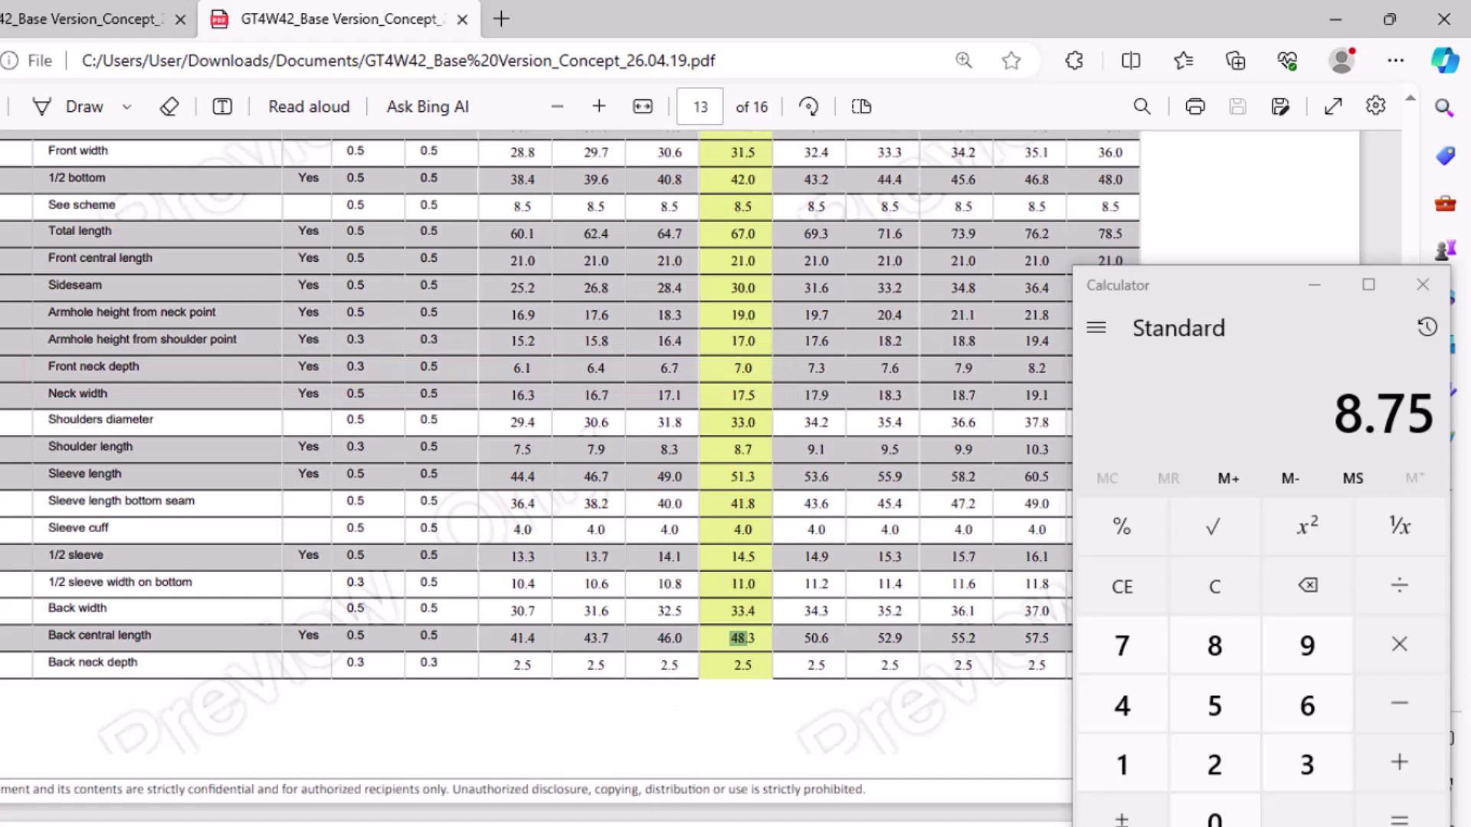
Set the top-edge grade point to 8.75 with Previous Absolute
key("alt+Tab")
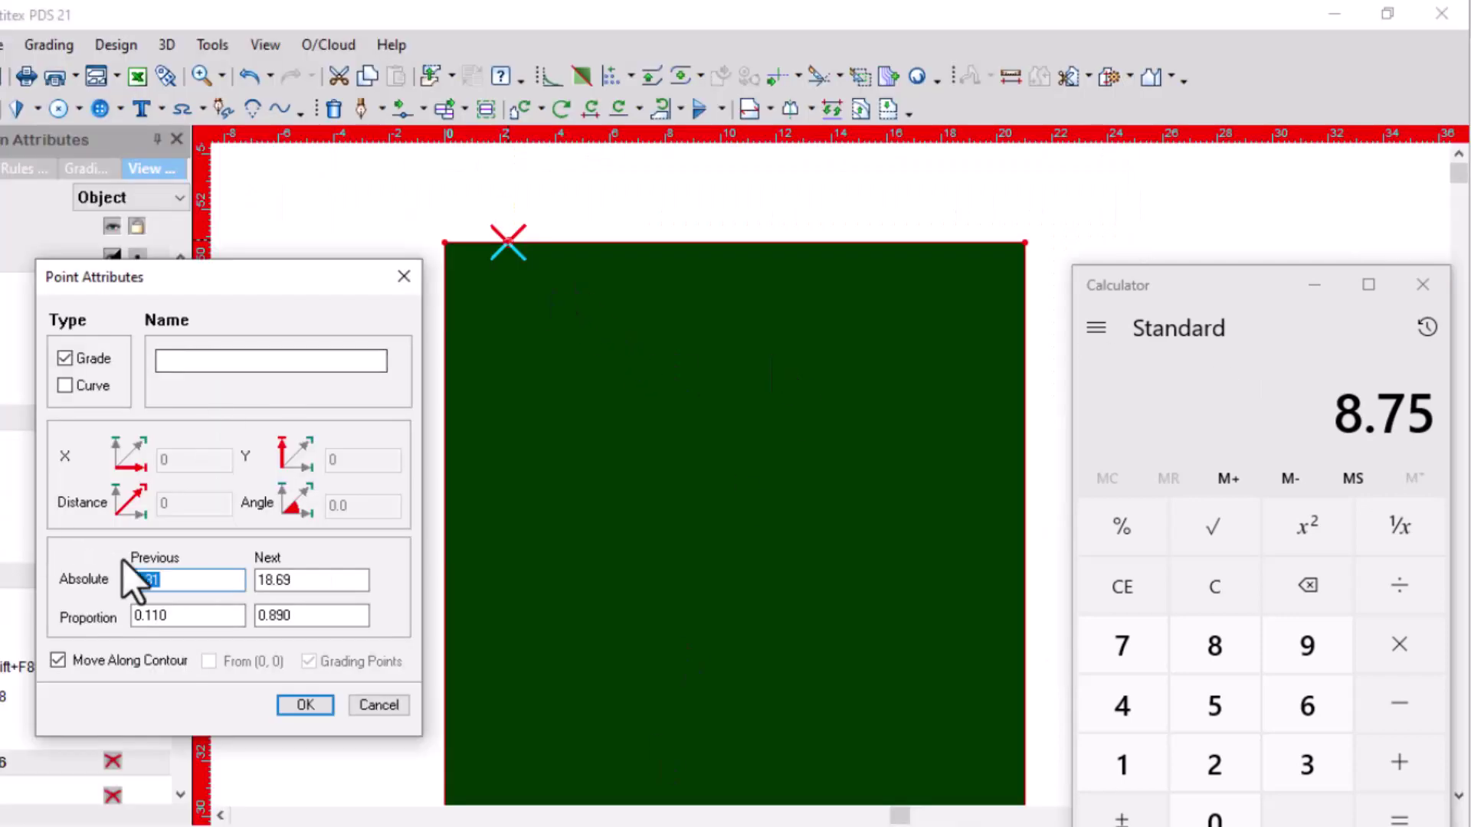
type("8")
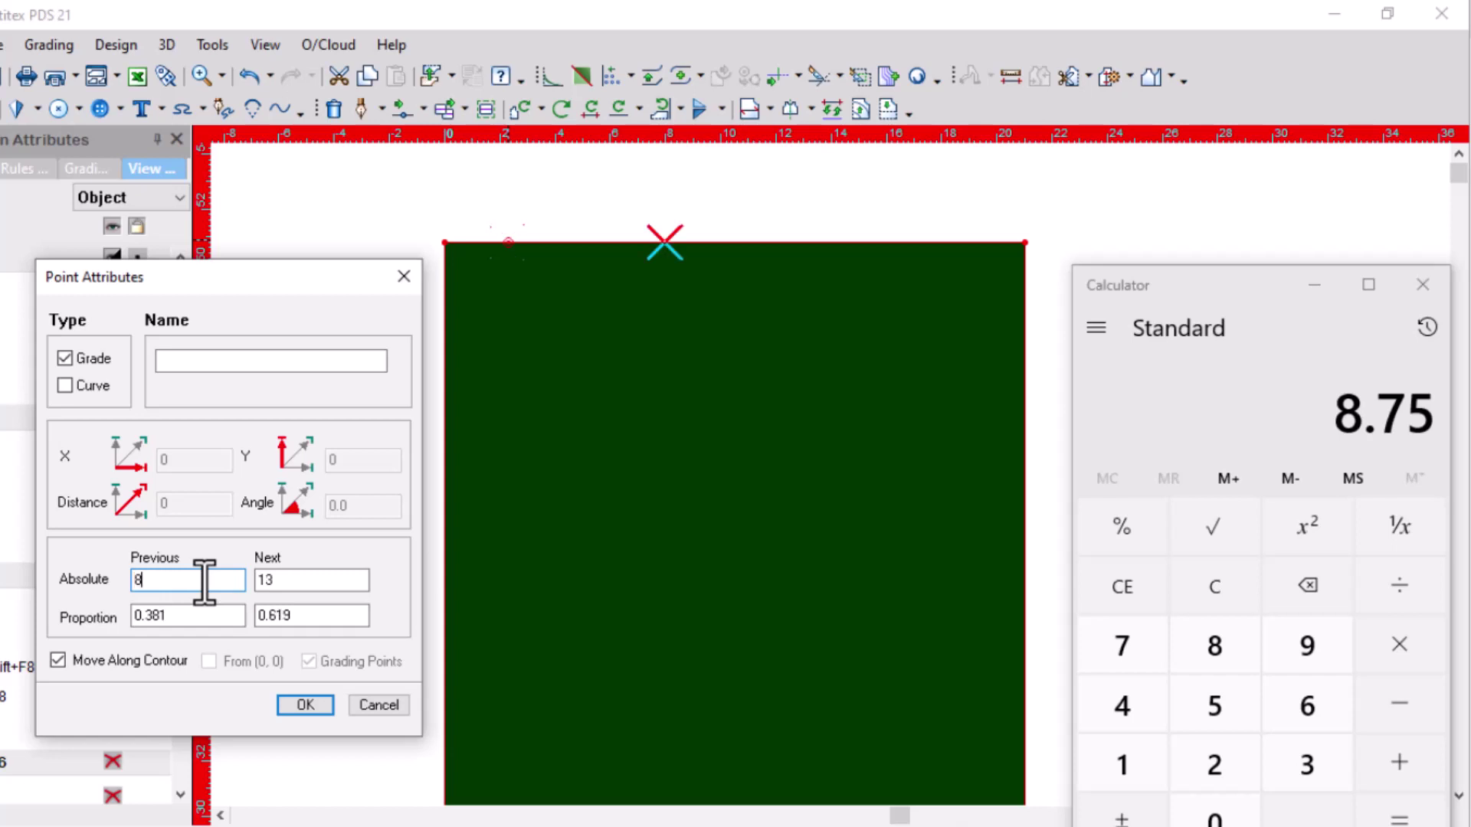
type(".75")
key("Return")
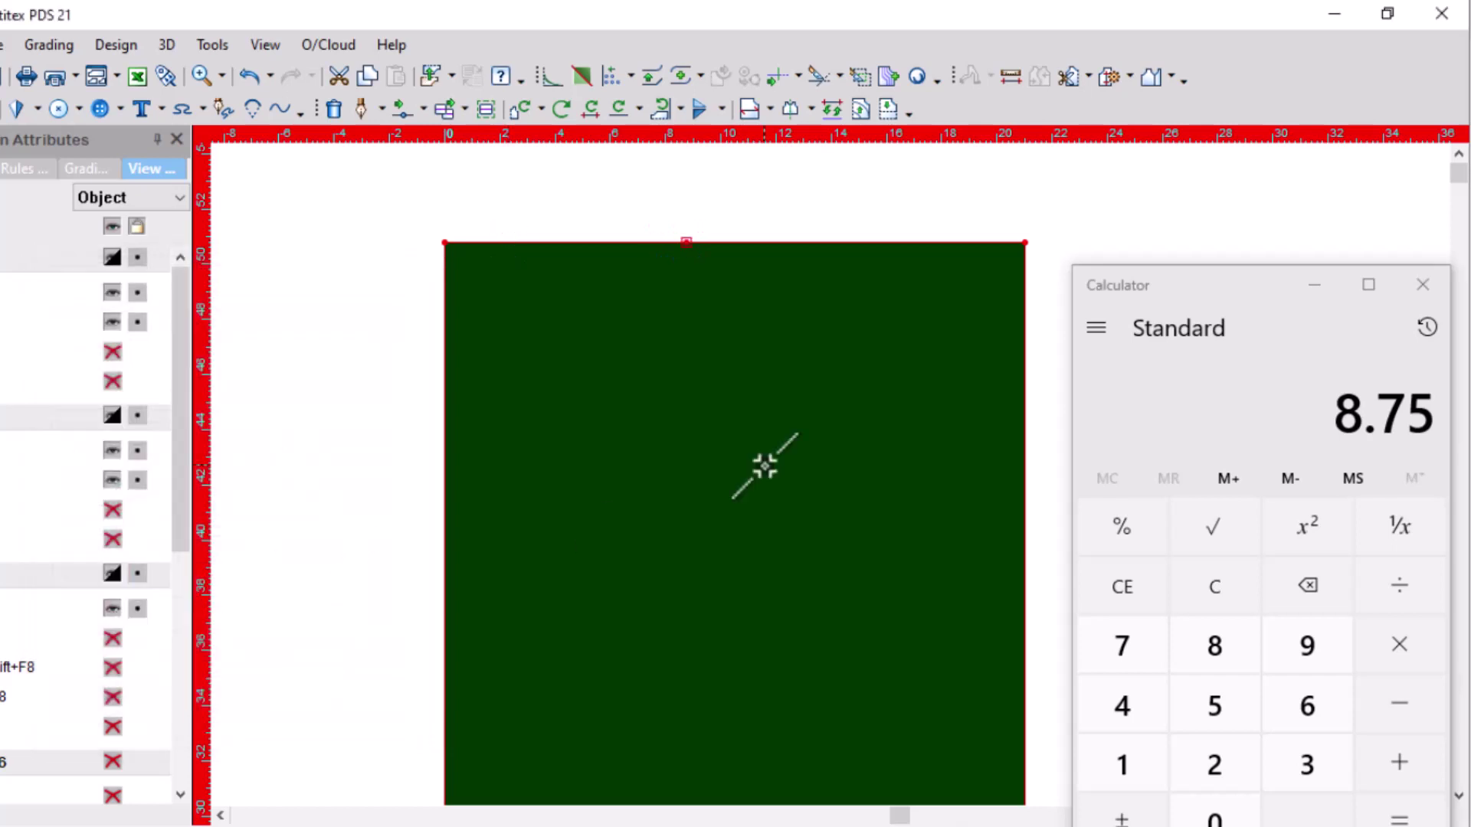
Add a left-edge point 7 down from the top-left corner for the front neck depth
left_click(446, 286)
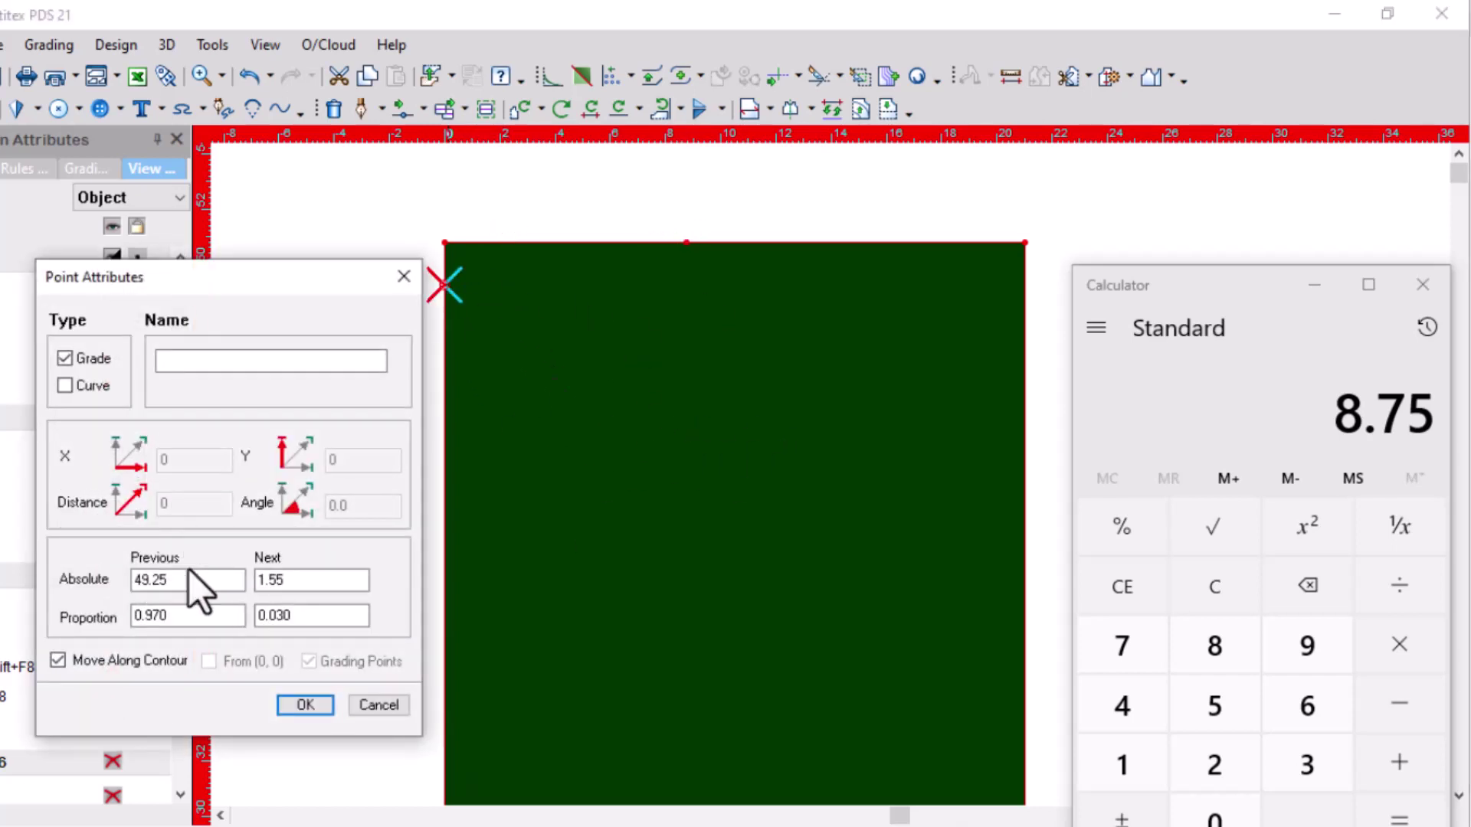
double_click(305, 583)
type("7")
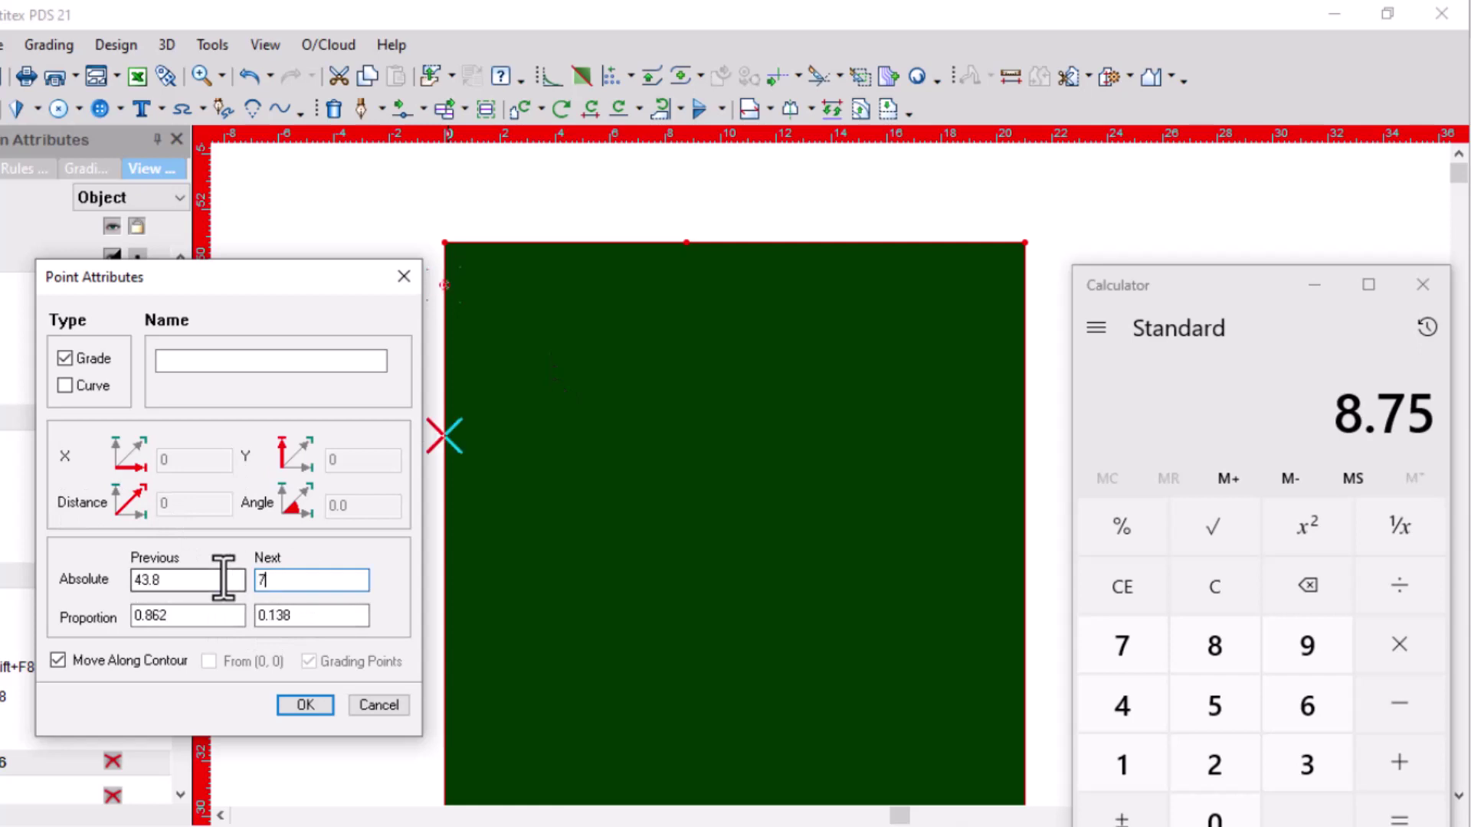
key("Return")
Add another left-edge point 2 below the top-left corner
left_click(449, 285)
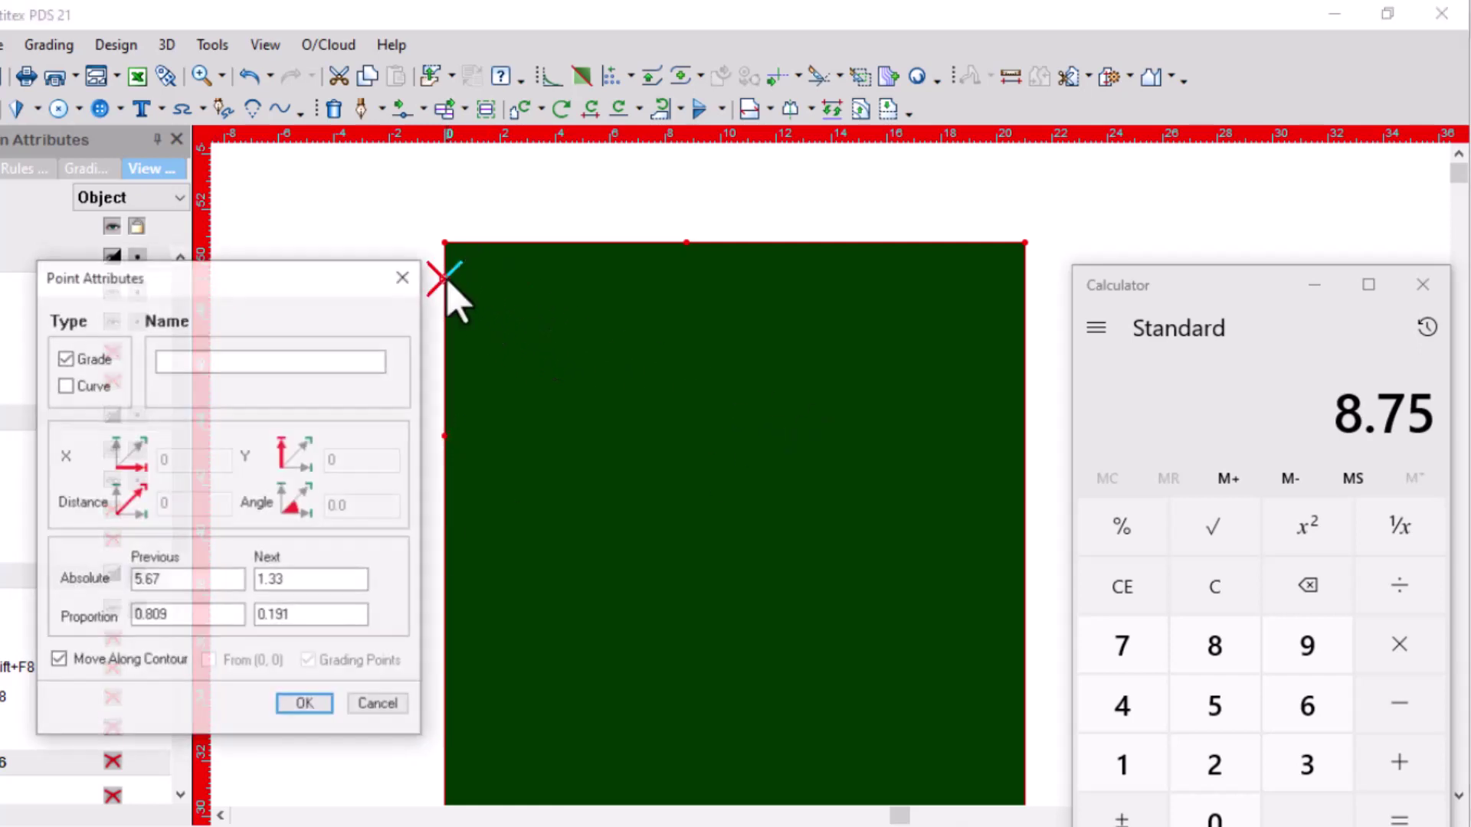
double_click(310, 580)
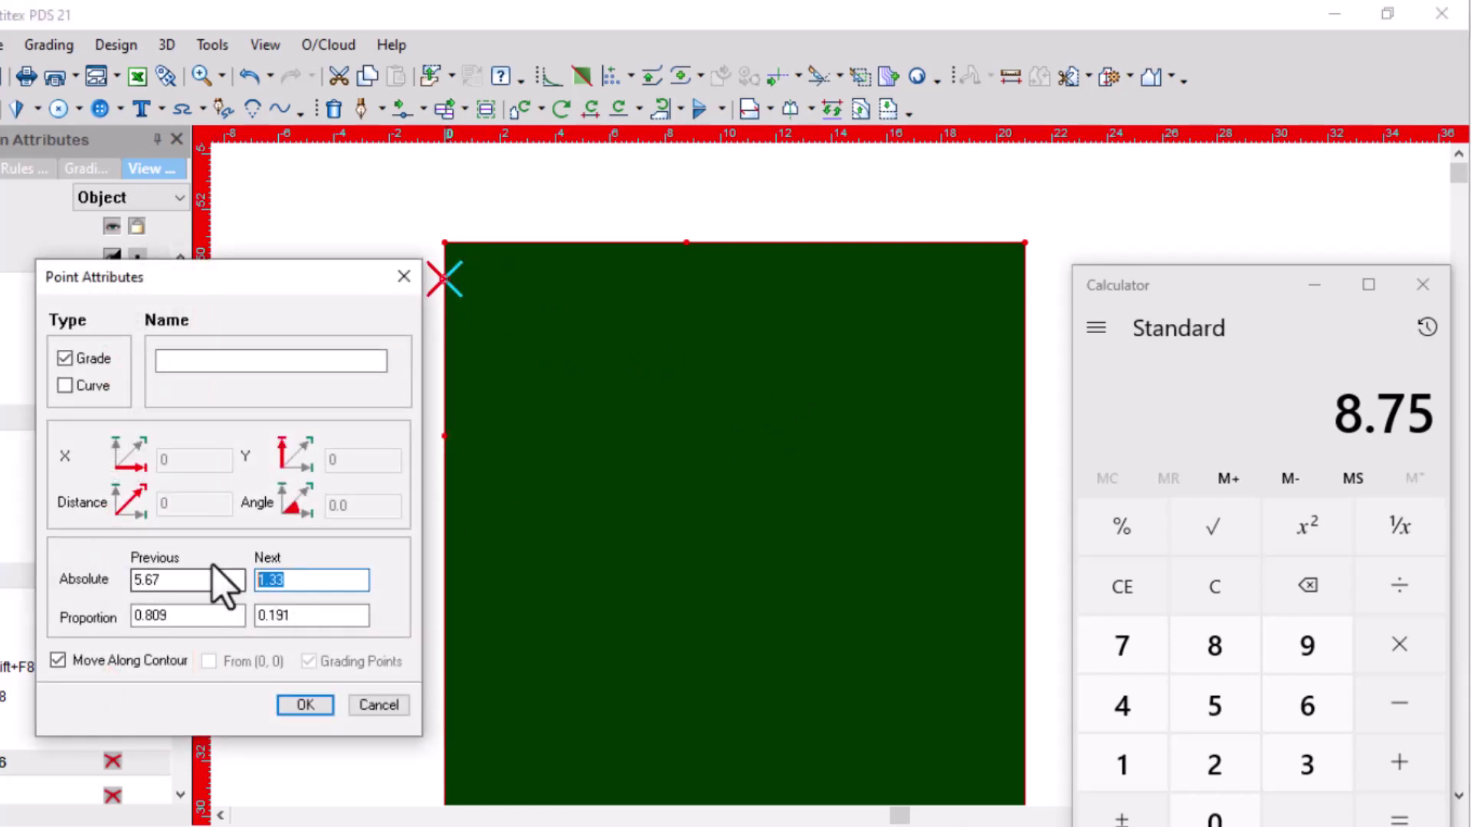
type("2")
key("Return")
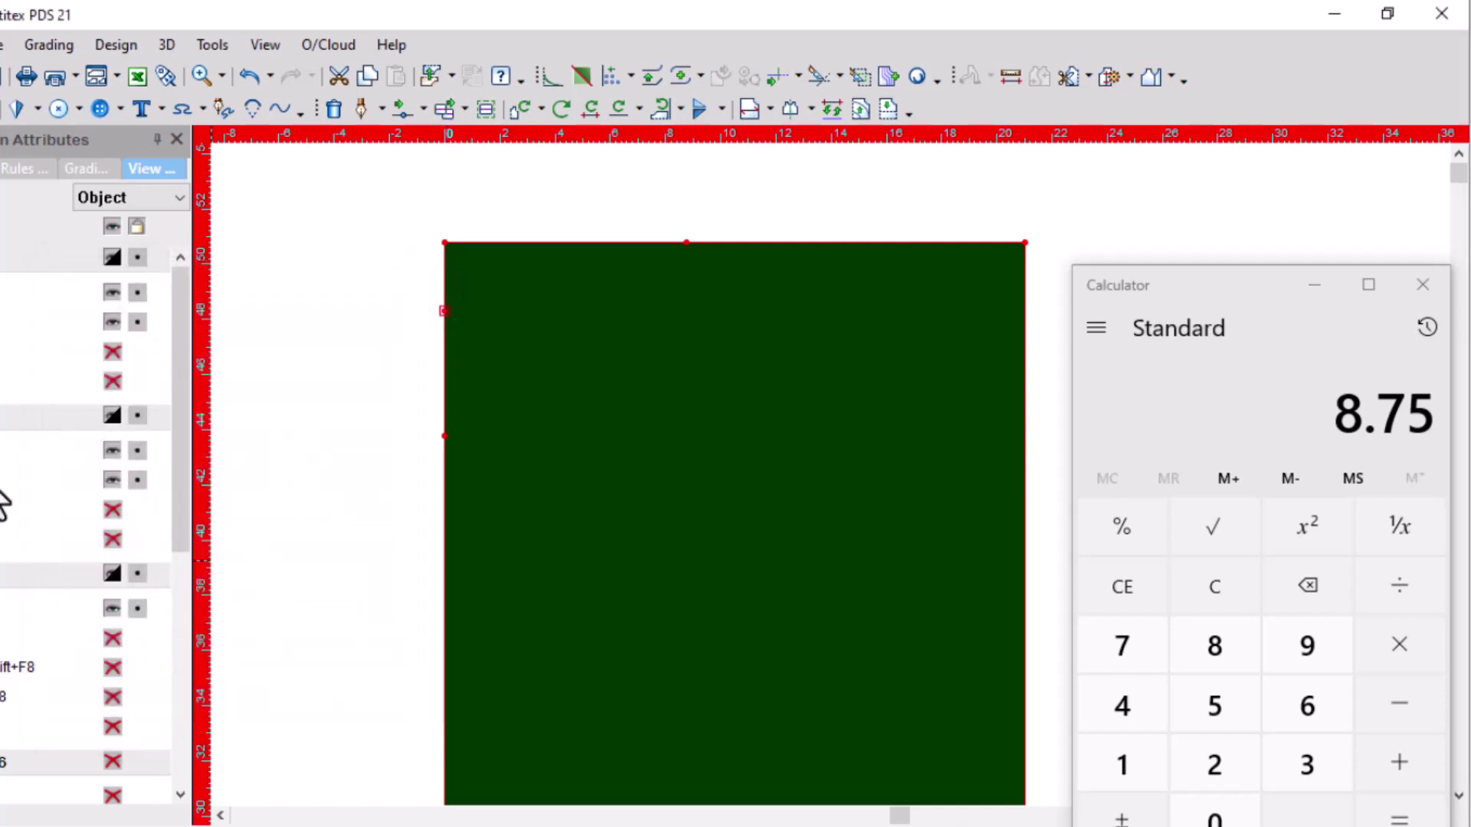
scroll(958, 493, "down", 1)
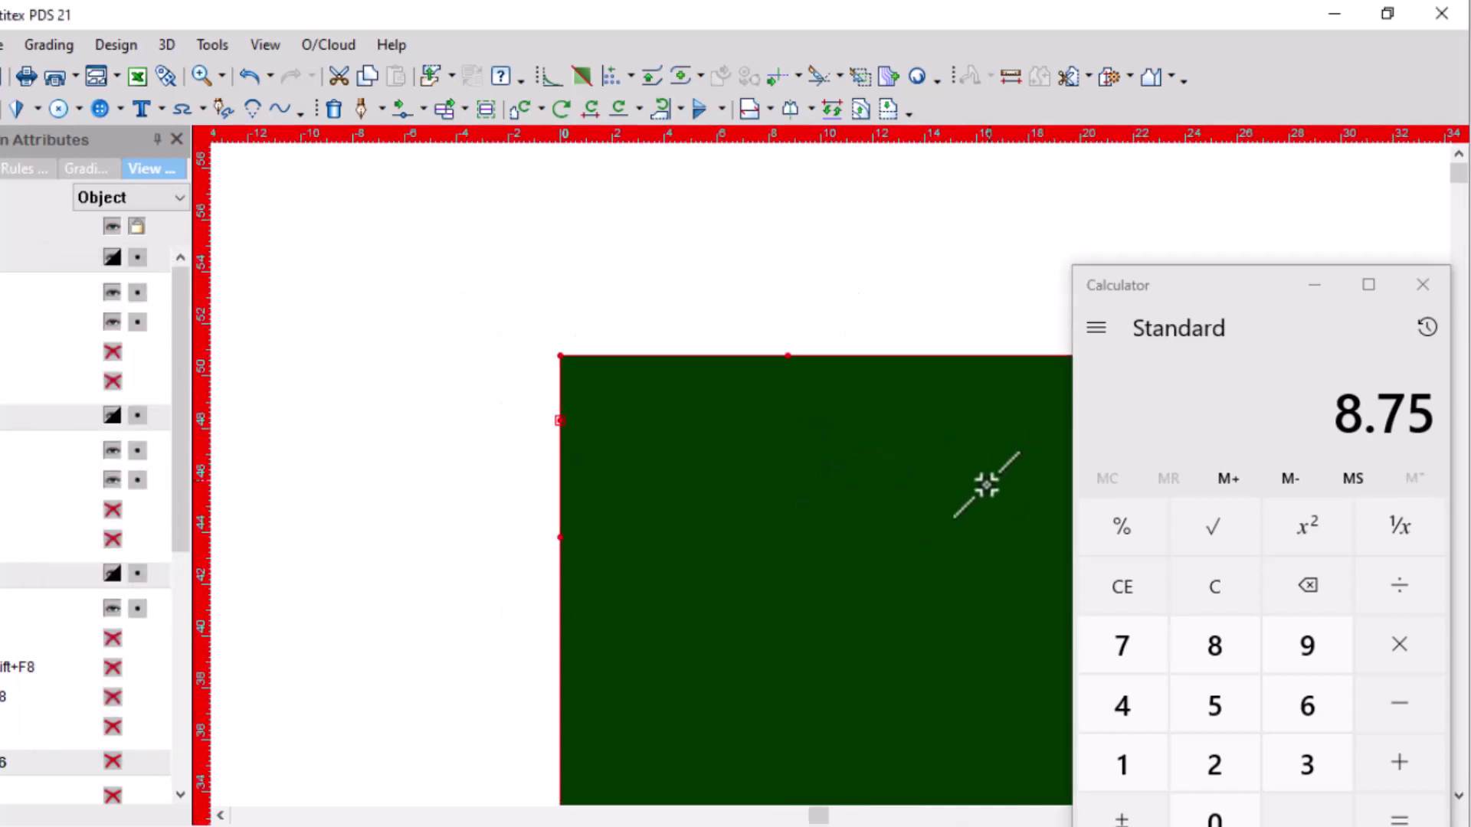
scroll(978, 485, "down", 1)
scroll(896, 437, "up", 2)
scroll(658, 463, "up", 1)
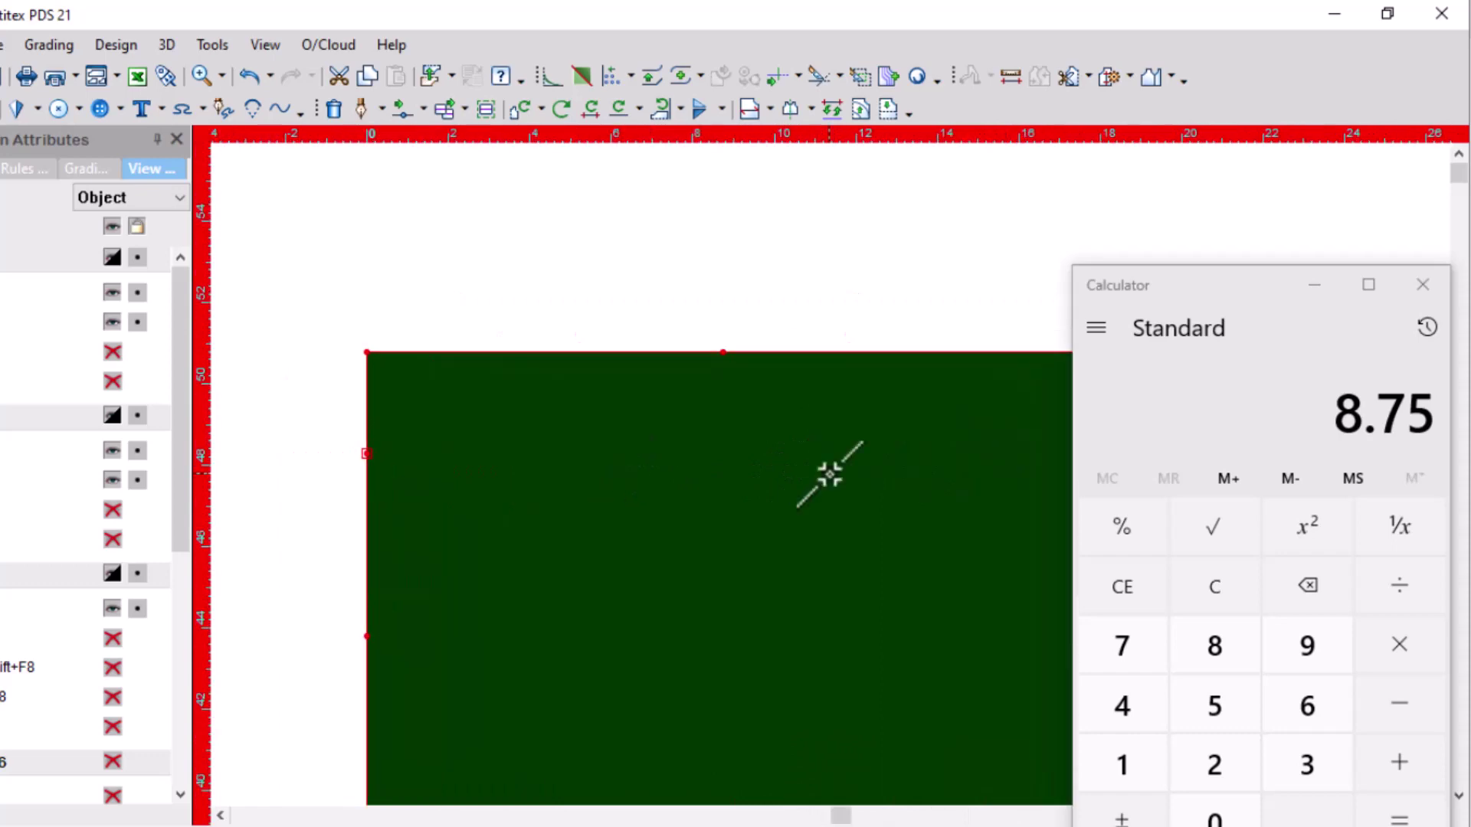
scroll(912, 463, "down", 1)
scroll(864, 473, "up", 1)
scroll(851, 470, "down", 1)
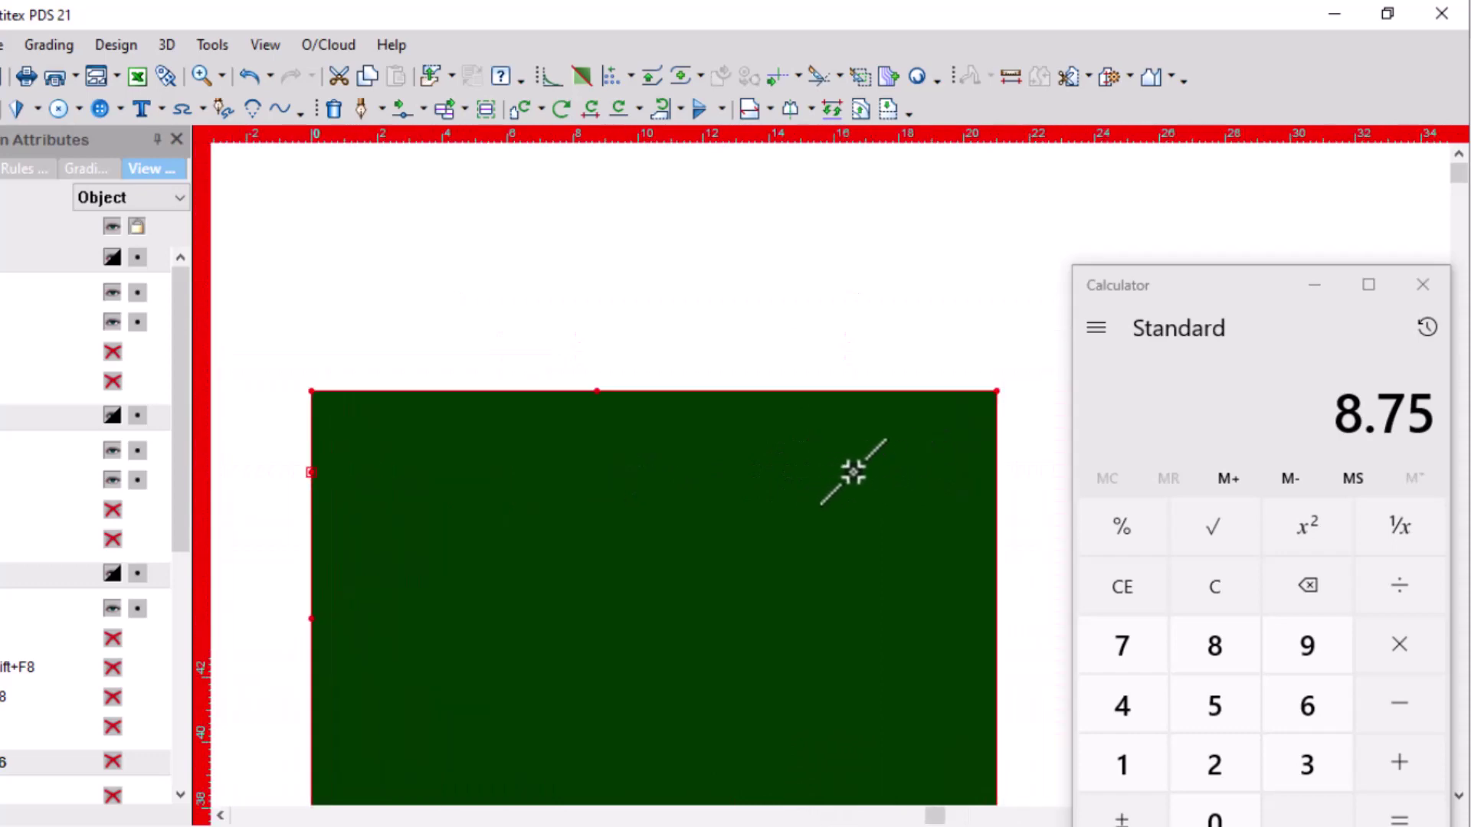
key("alt+Tab")
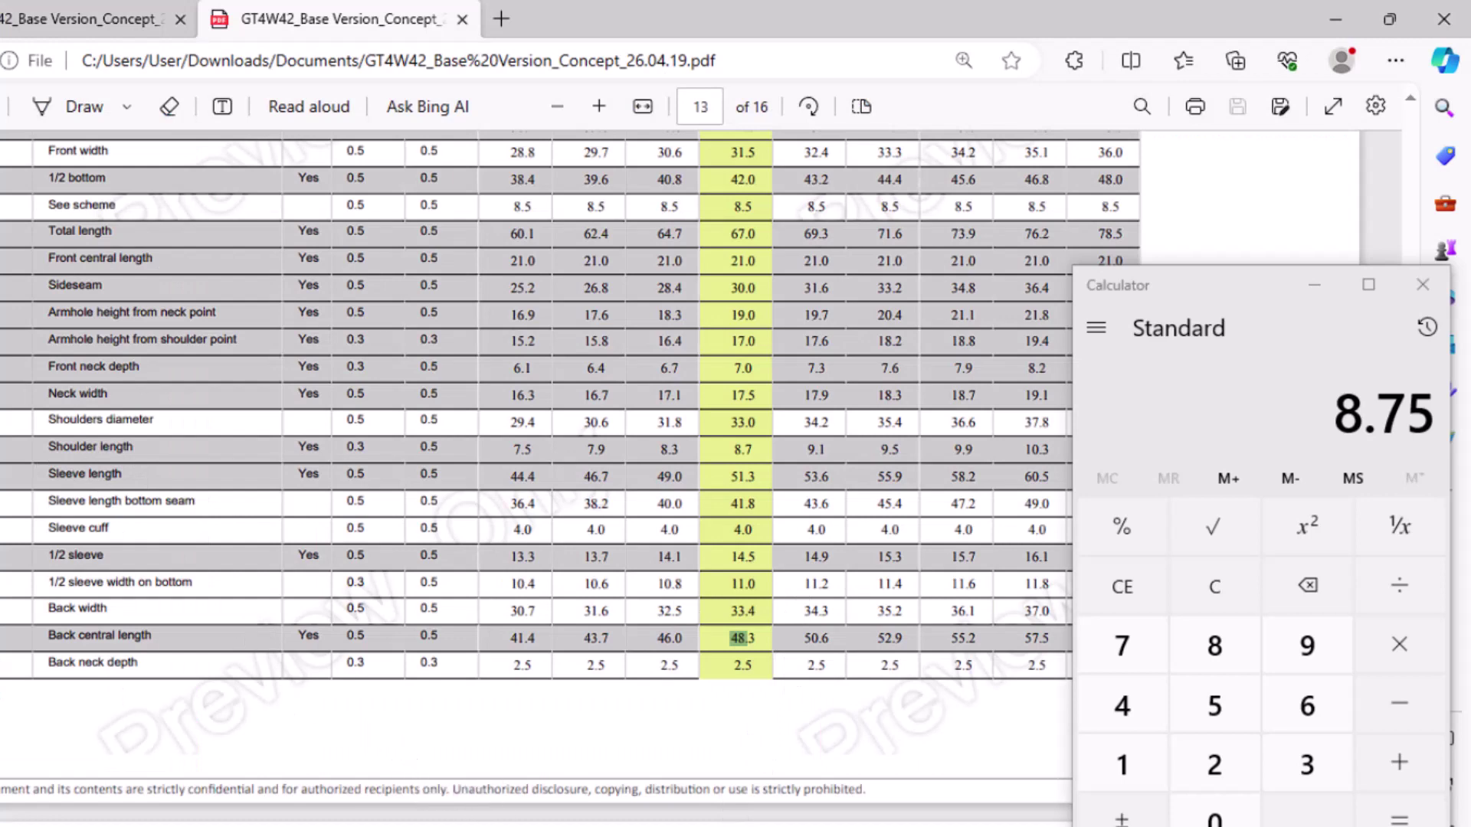
left_click(90, 19)
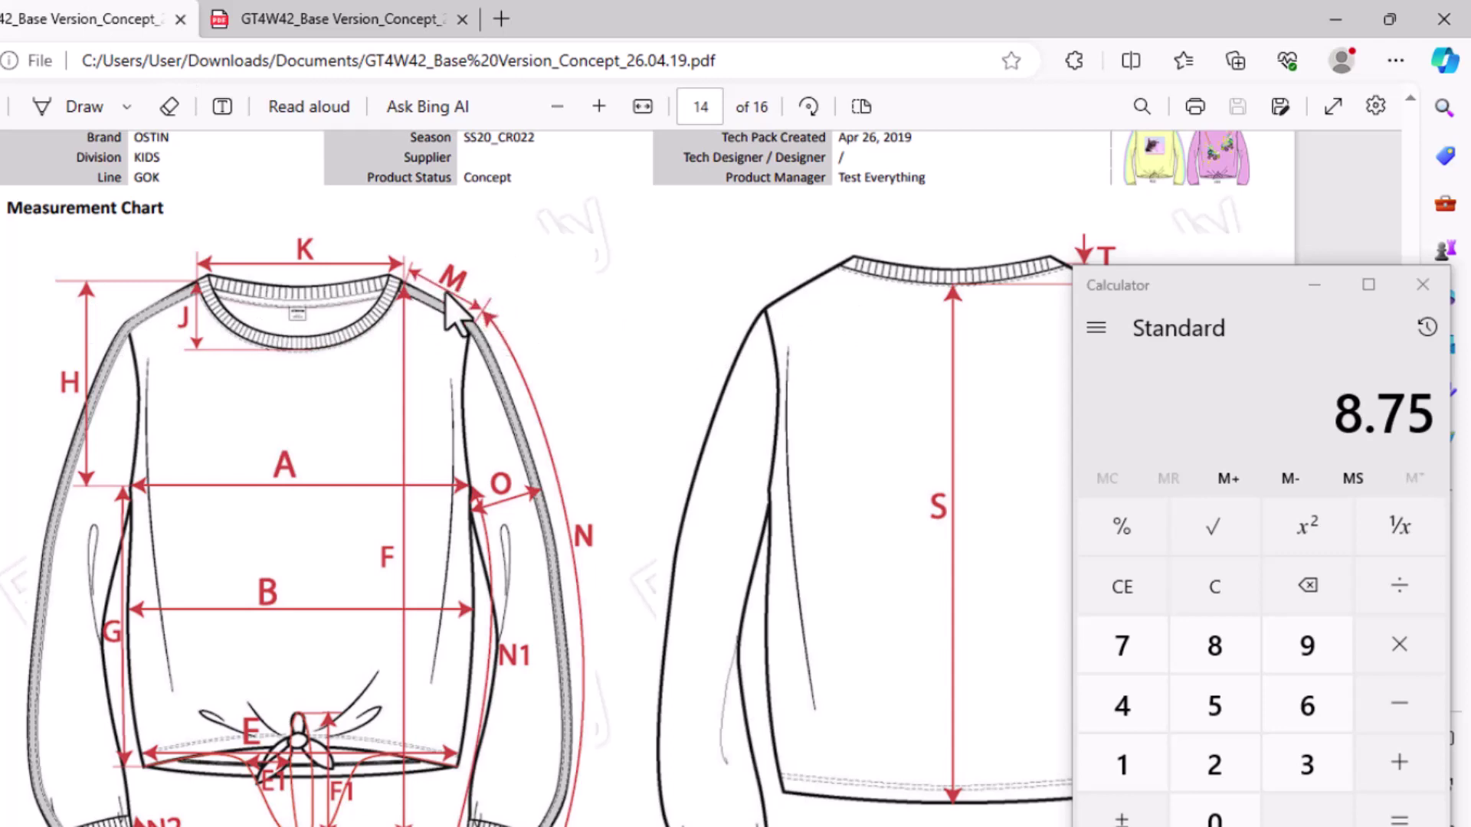
key("Page_Up")
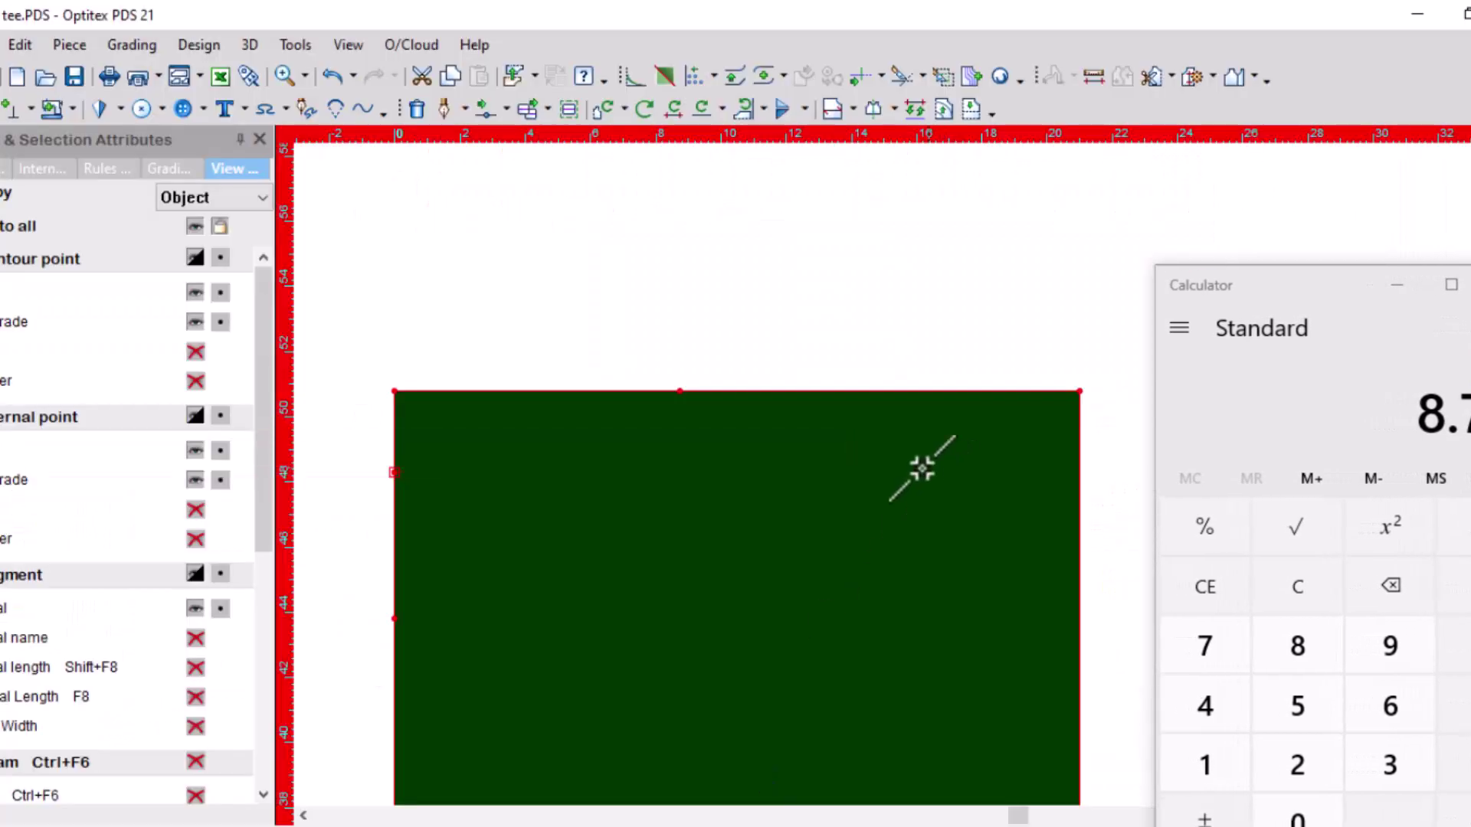
Add a top-edge point near the right corner, 8.7 from the previous neck point
left_click(718, 390)
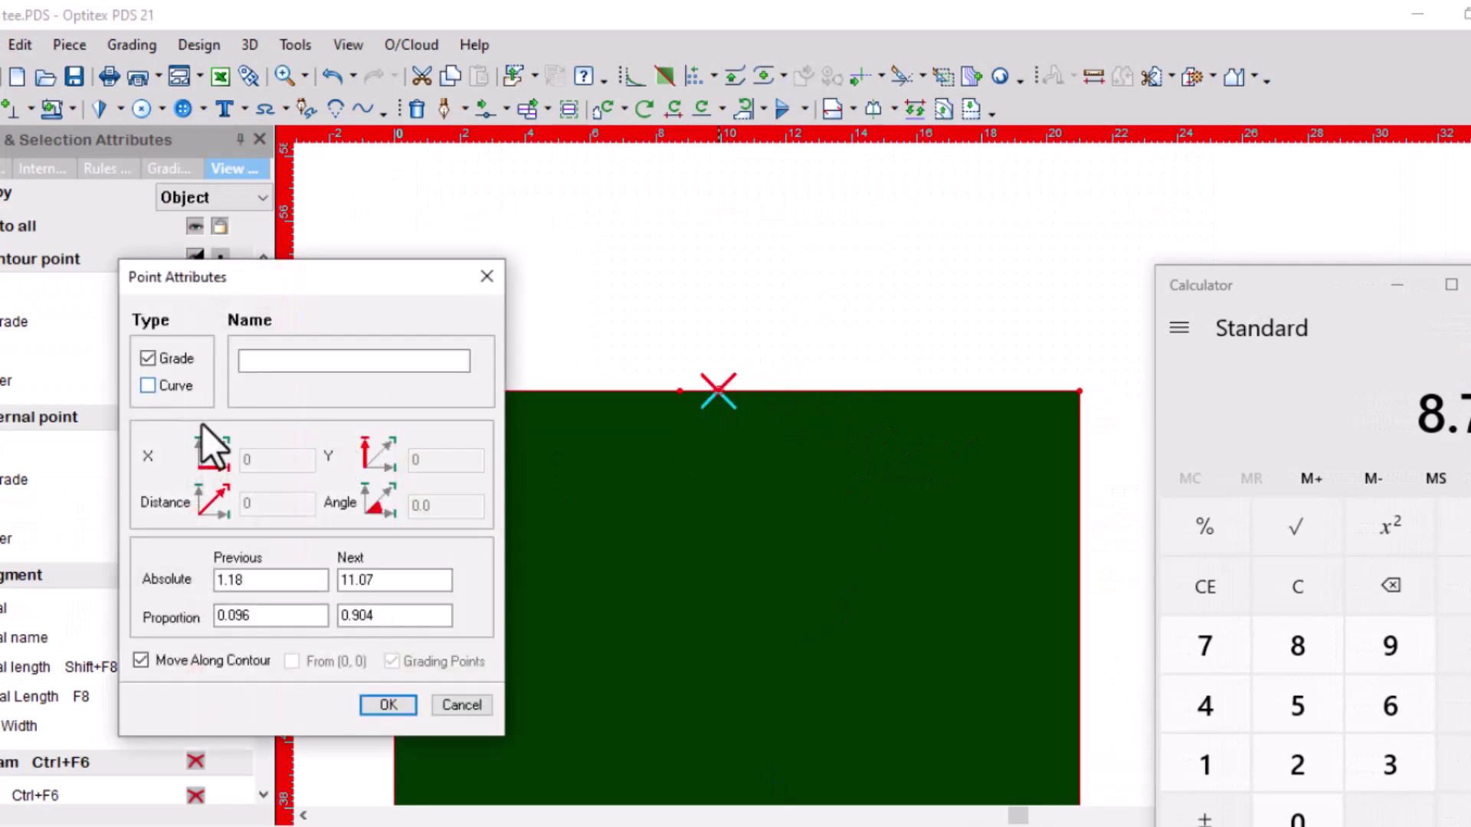
left_click_drag(268, 580, 207, 586)
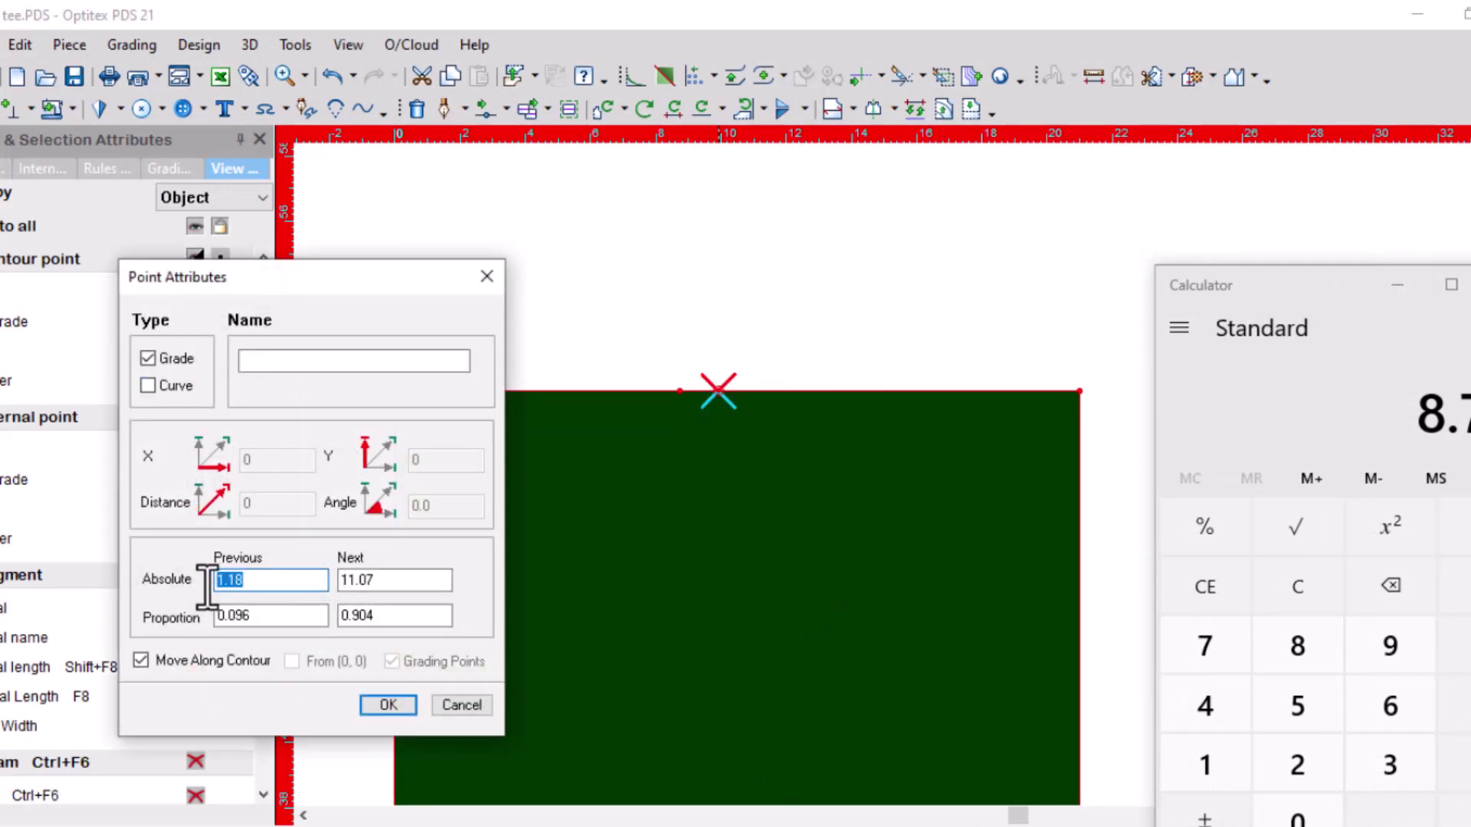
type("8.7")
key("Return")
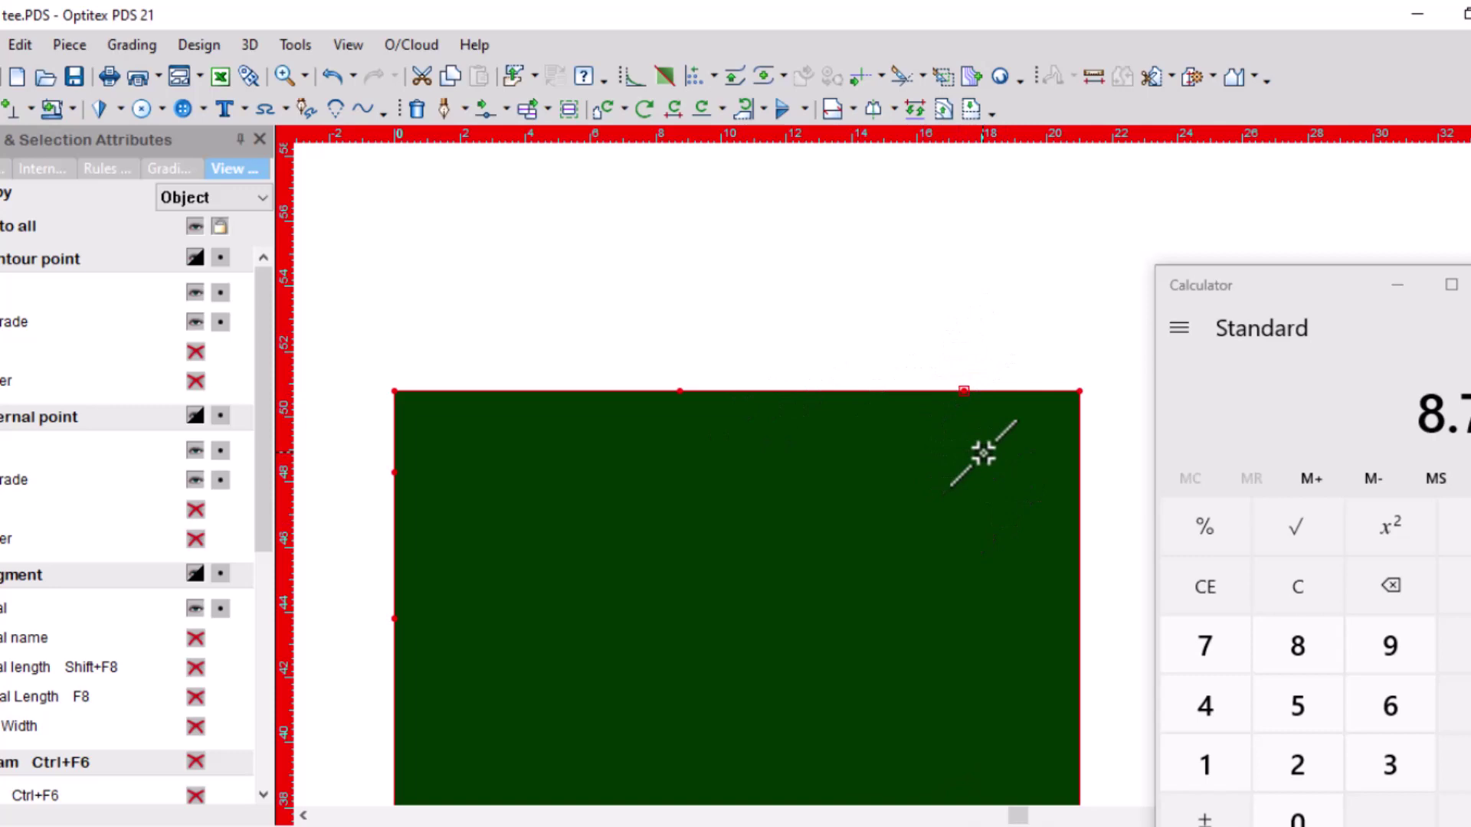
left_click(755, 825)
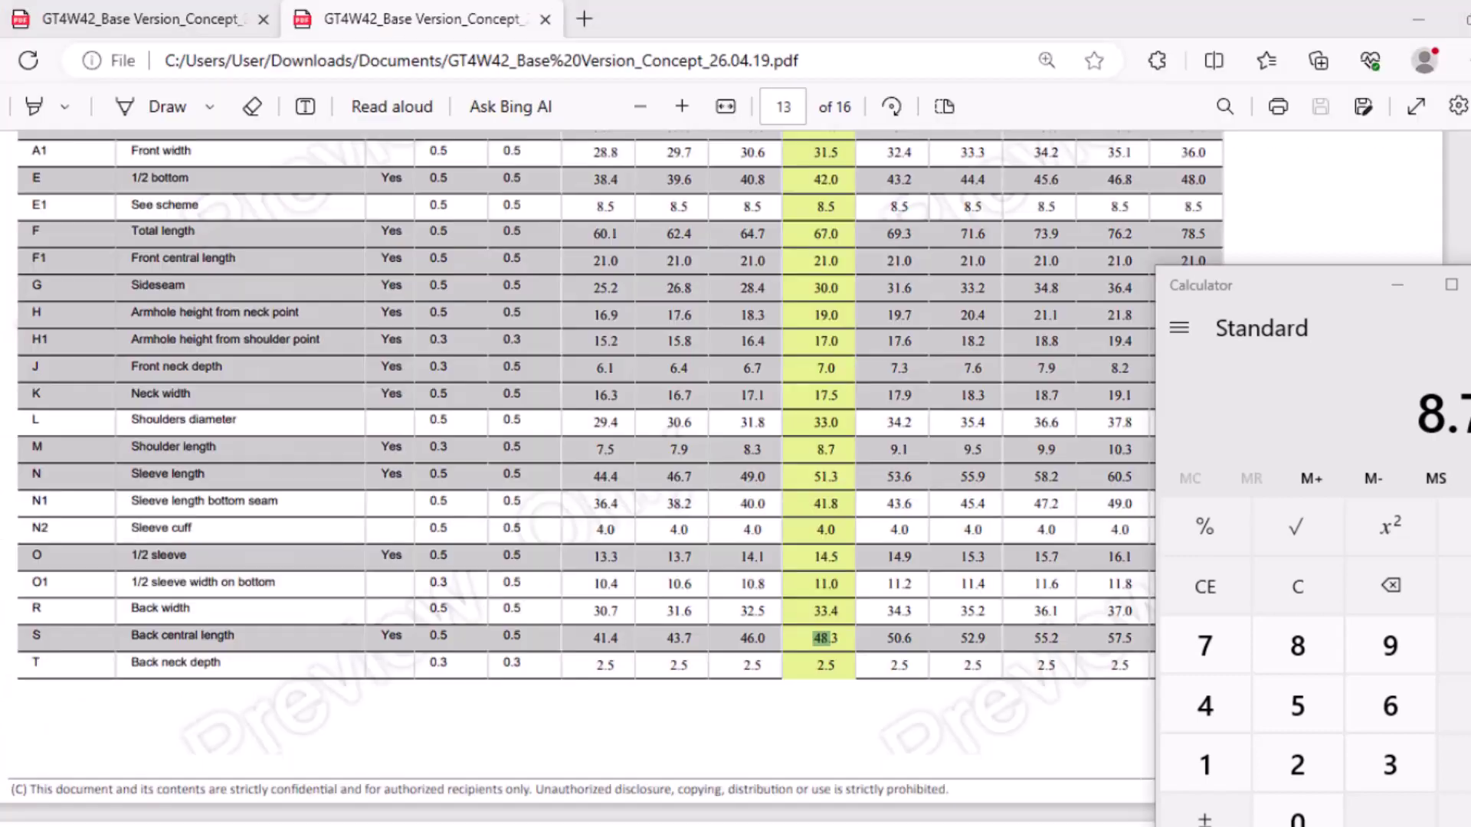
left_click(177, 27)
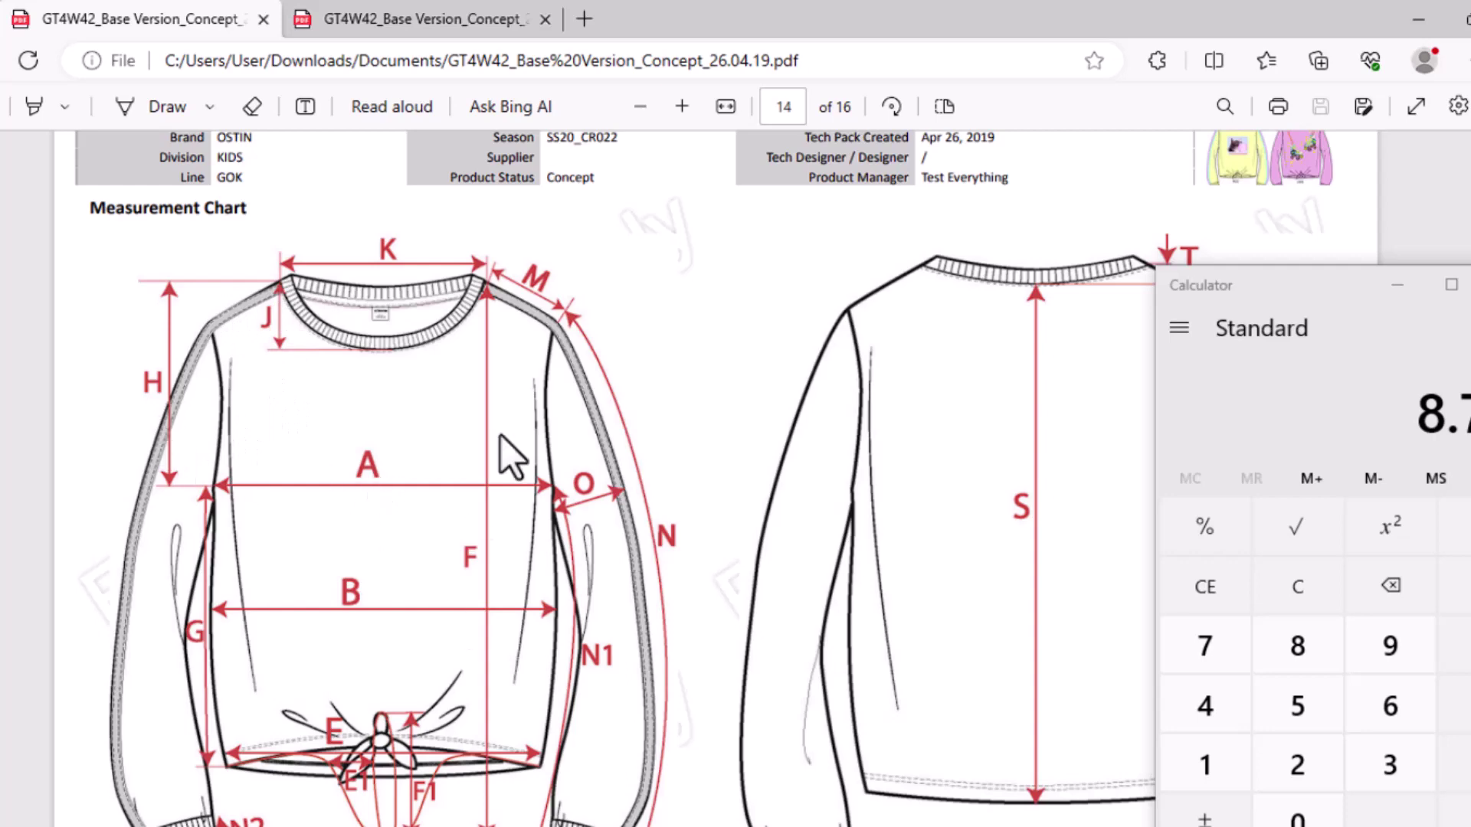
left_click(417, 19)
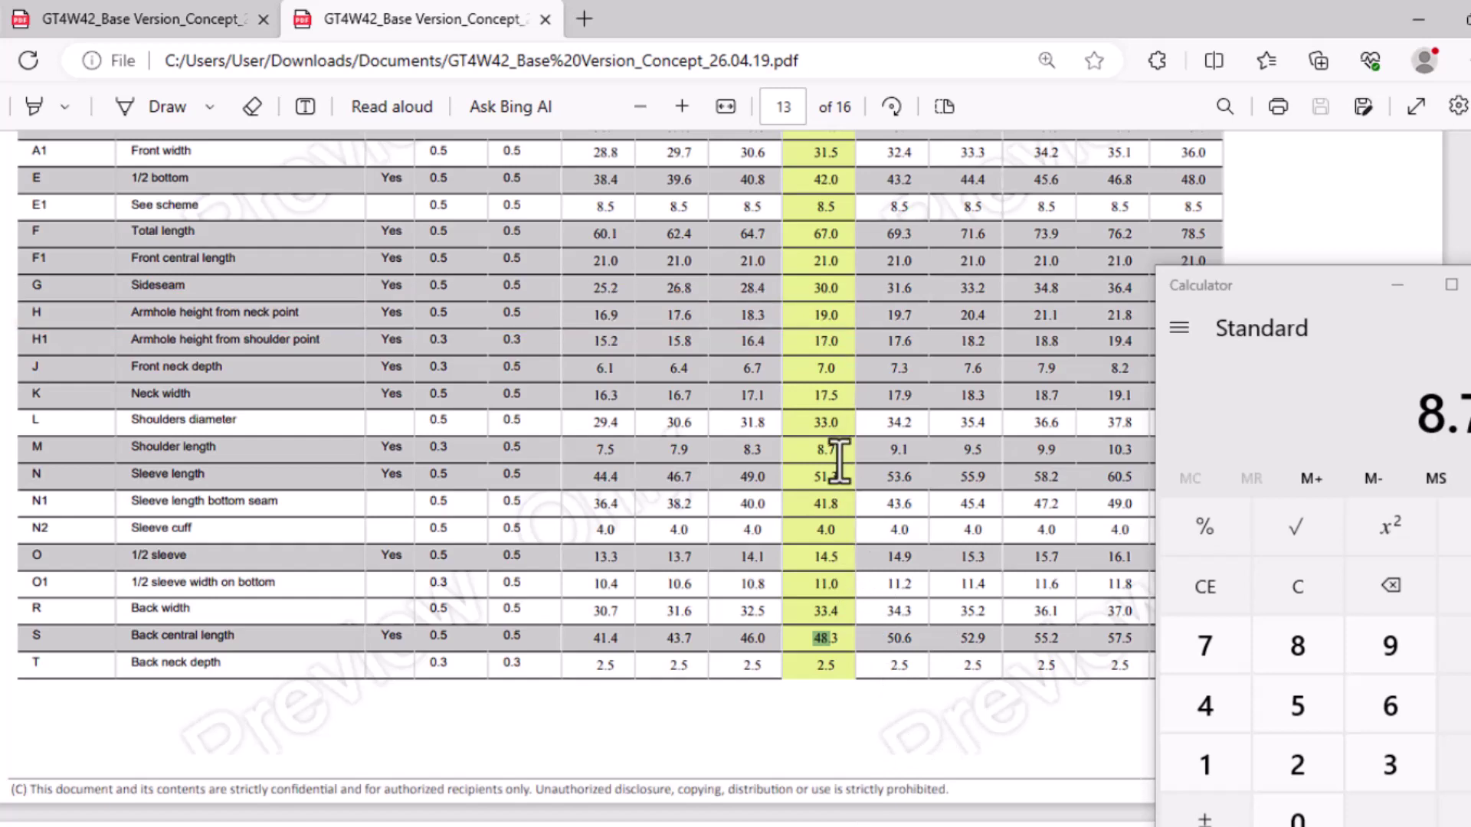
scroll(843, 468, "up", 5)
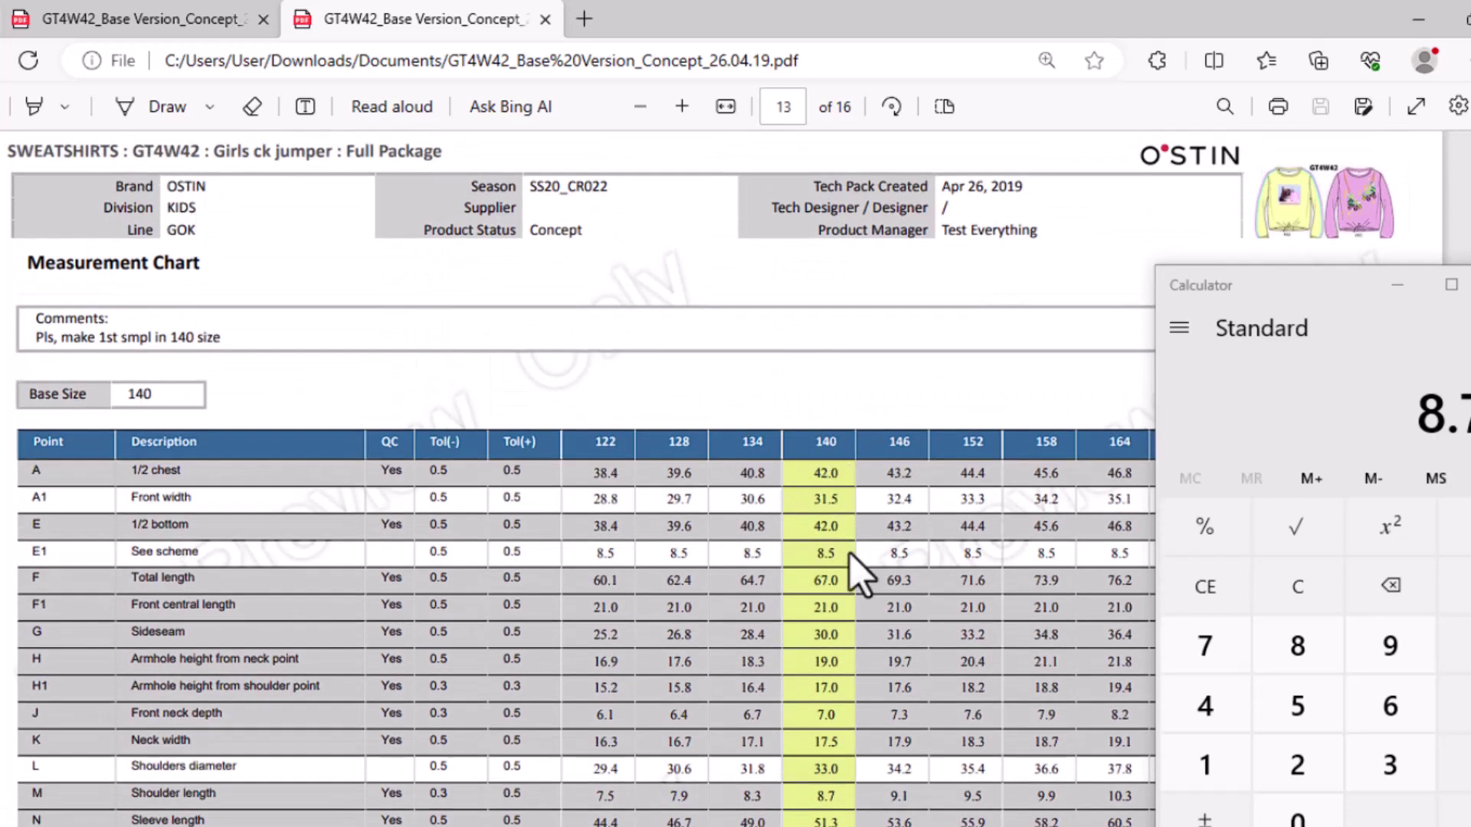
scroll(858, 575, "down", 2)
scroll(862, 567, "down", 2)
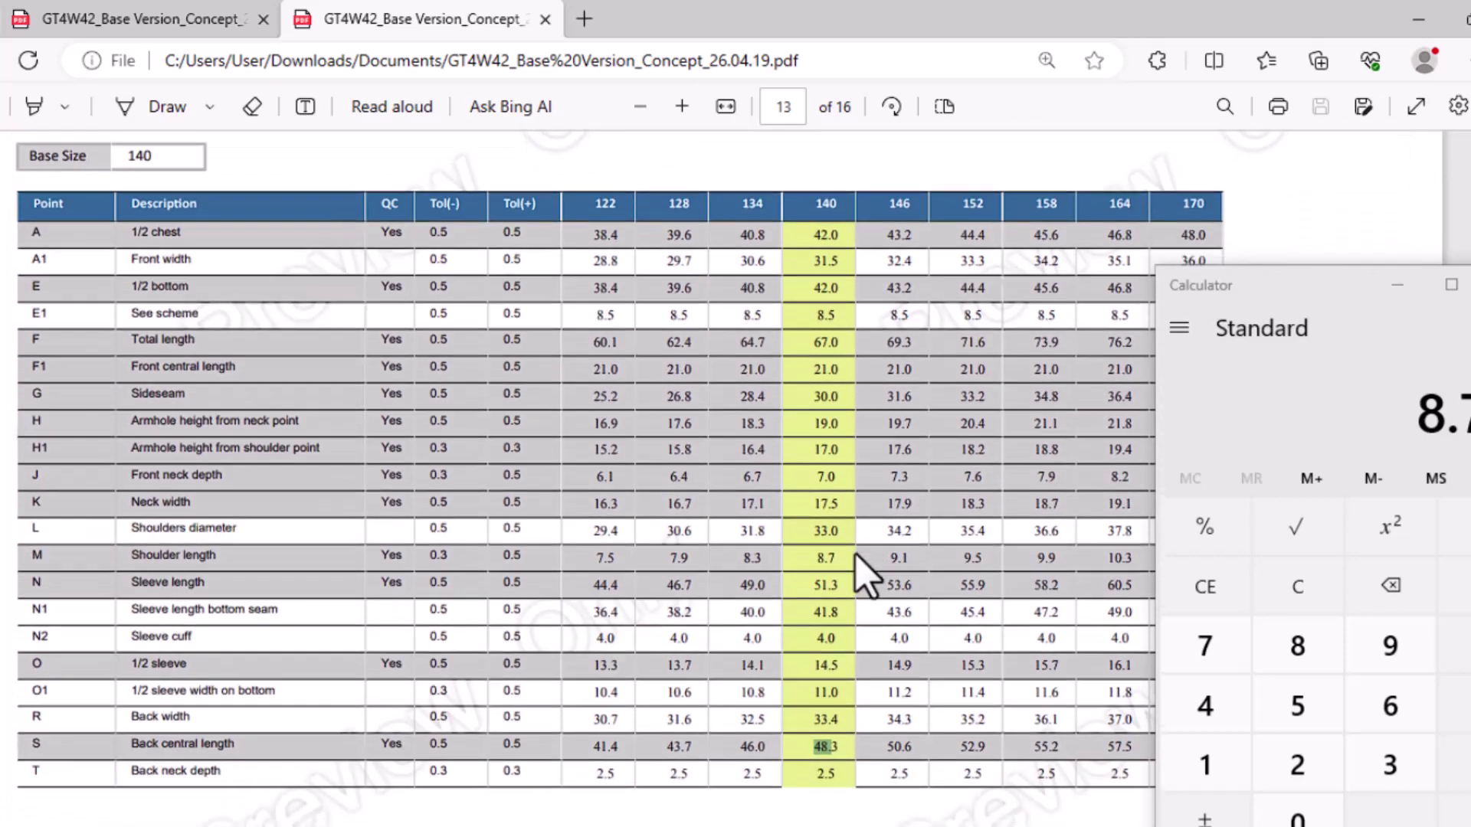
scroll(862, 567, "down", 2)
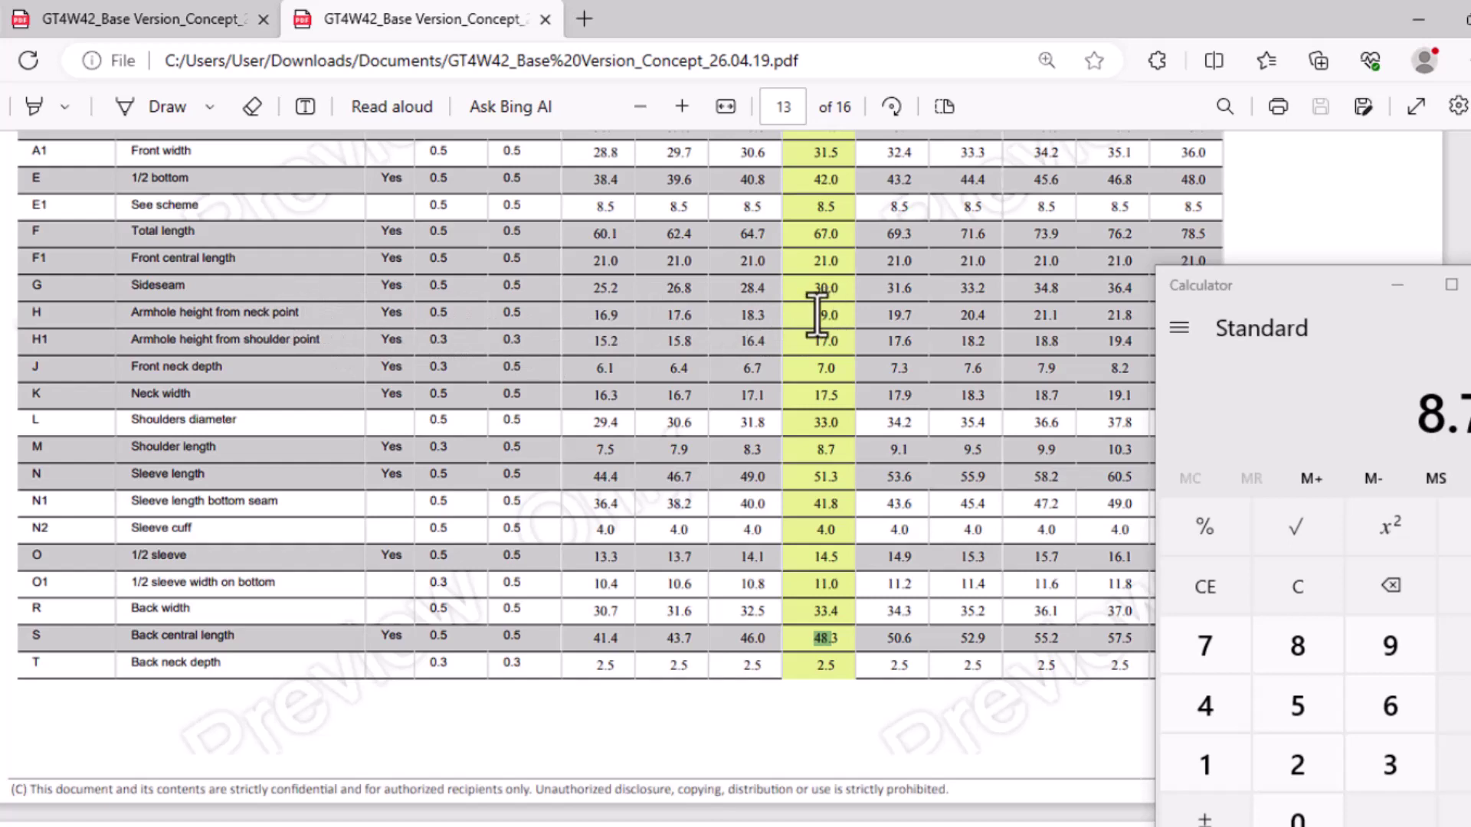
Add a right-edge point 19 below the previous point for the armhole depth
key("alt+Tab")
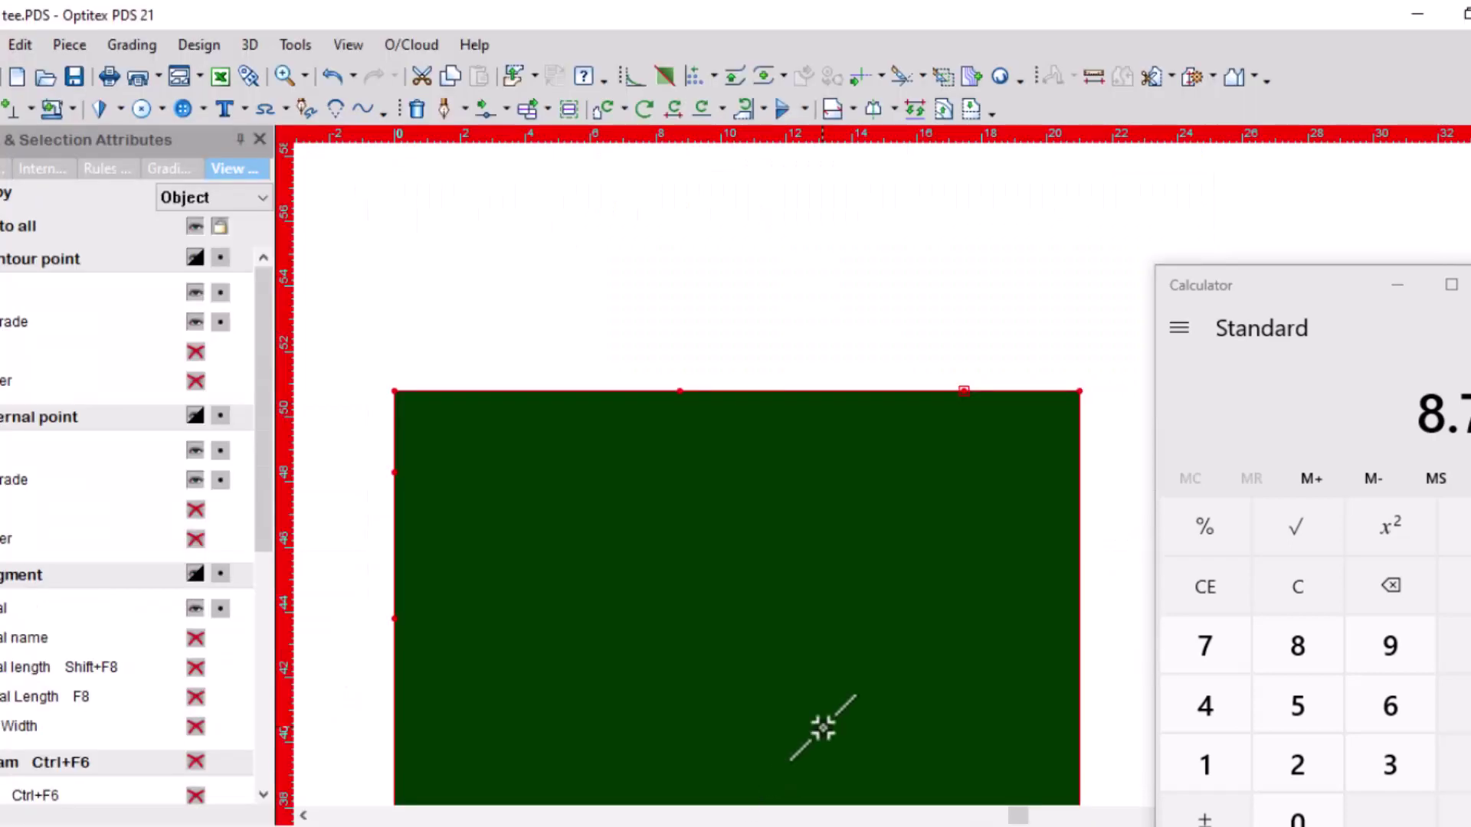
left_click(1076, 454)
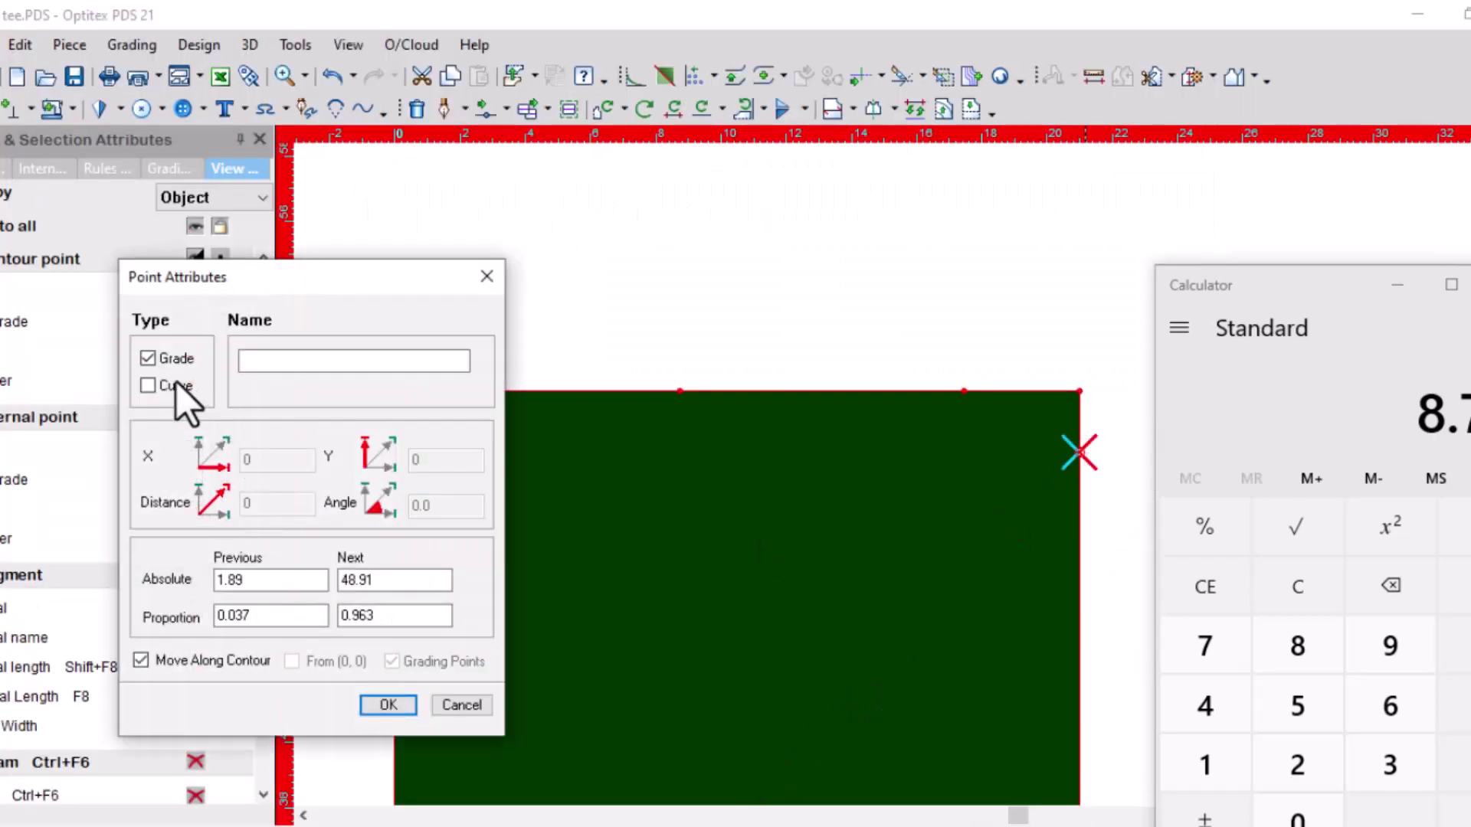
left_click_drag(244, 581, 190, 583)
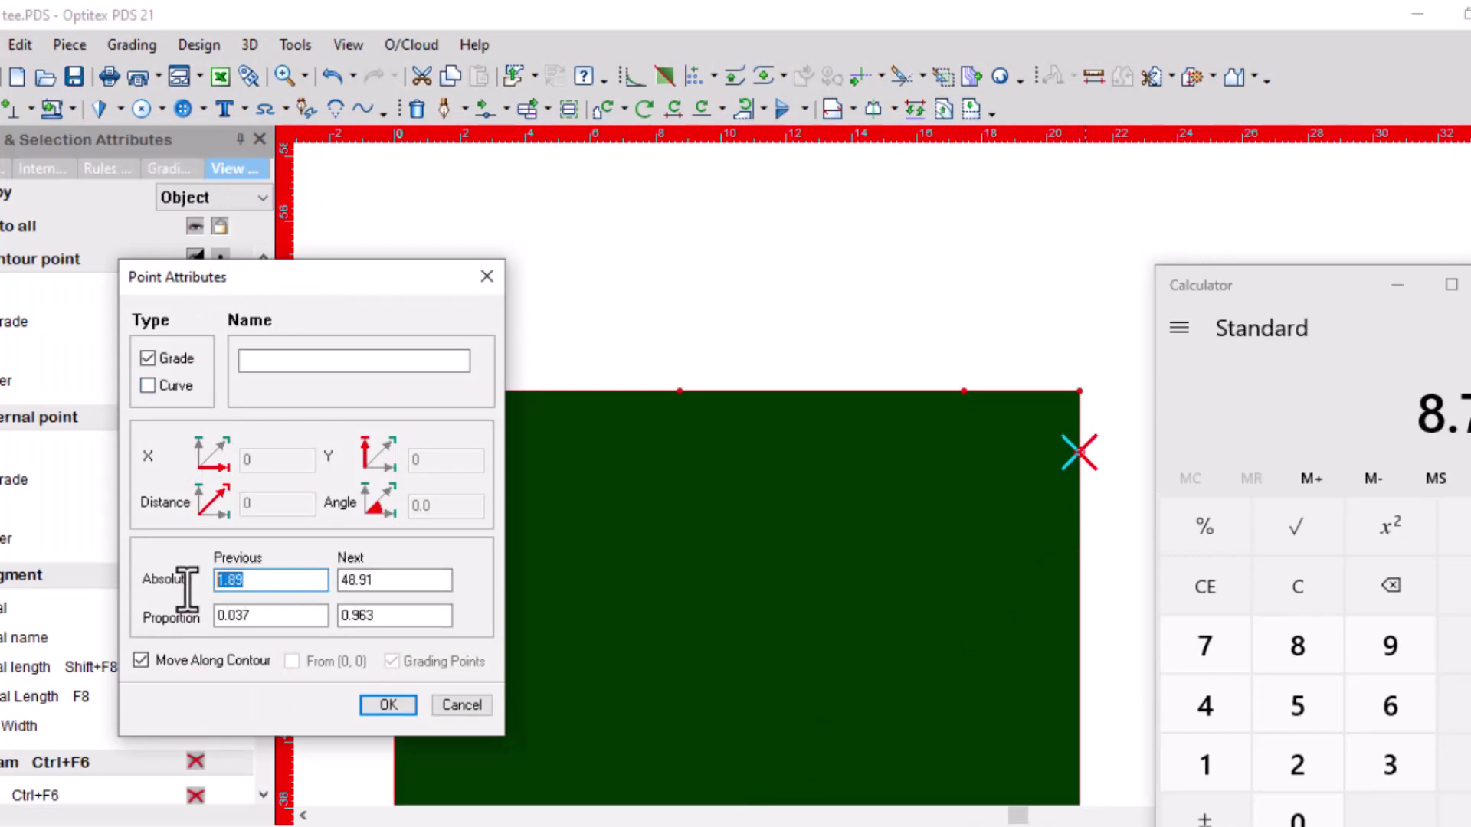
type("19")
key("Return")
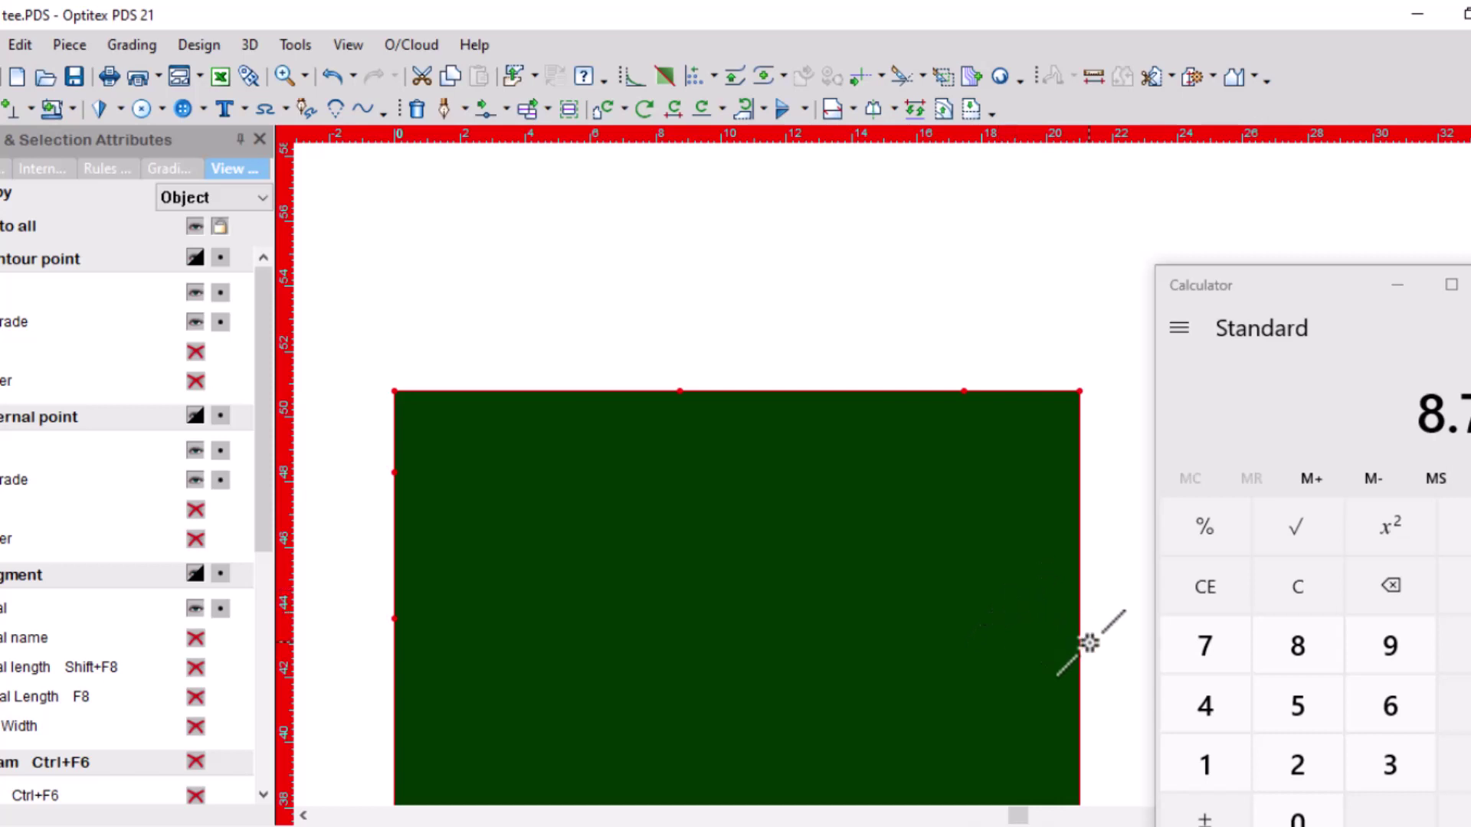
Show segment lengths on the piece with F8
scroll(1072, 651, "down", 1)
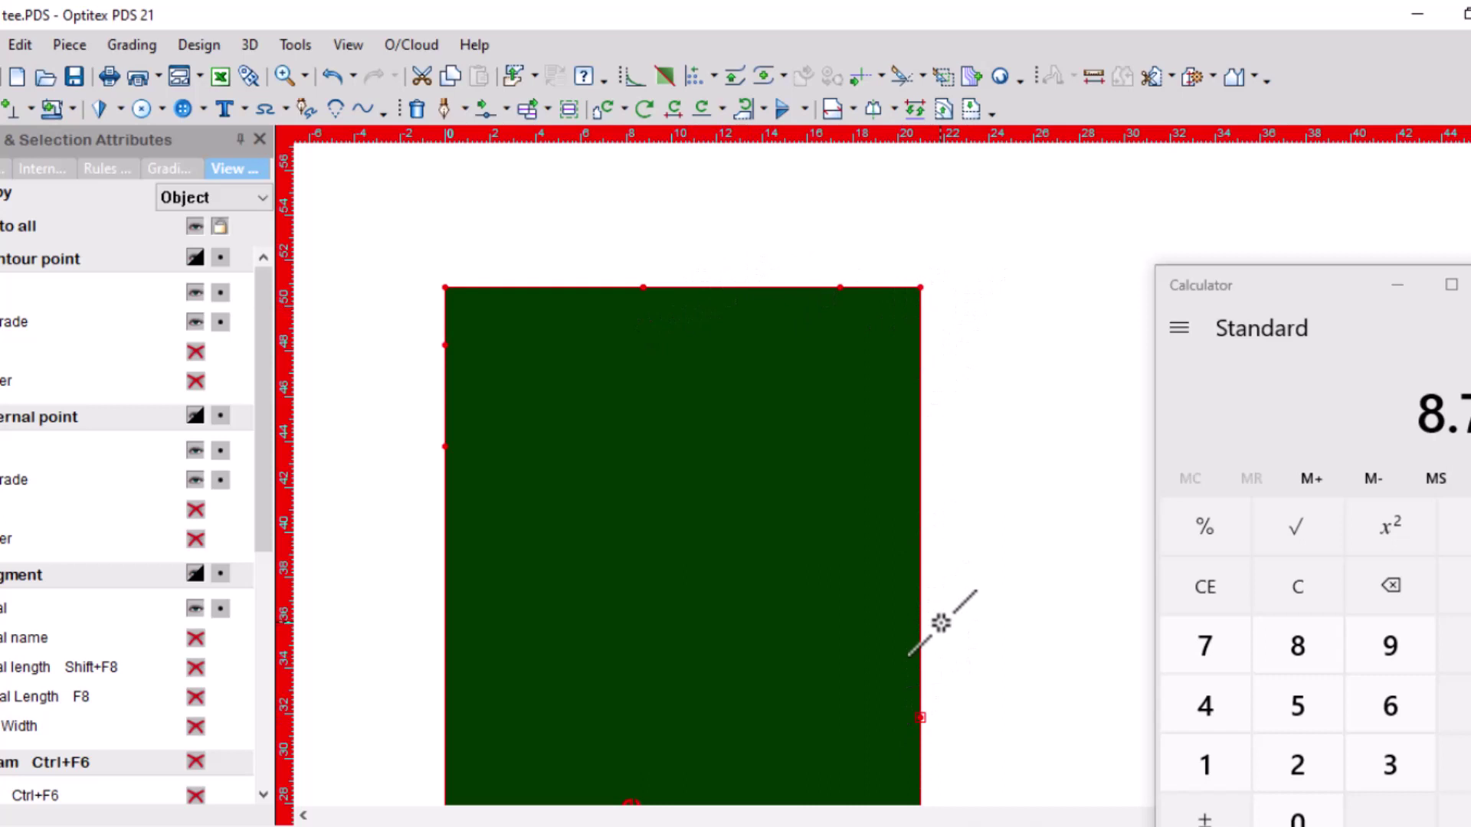
key("F8")
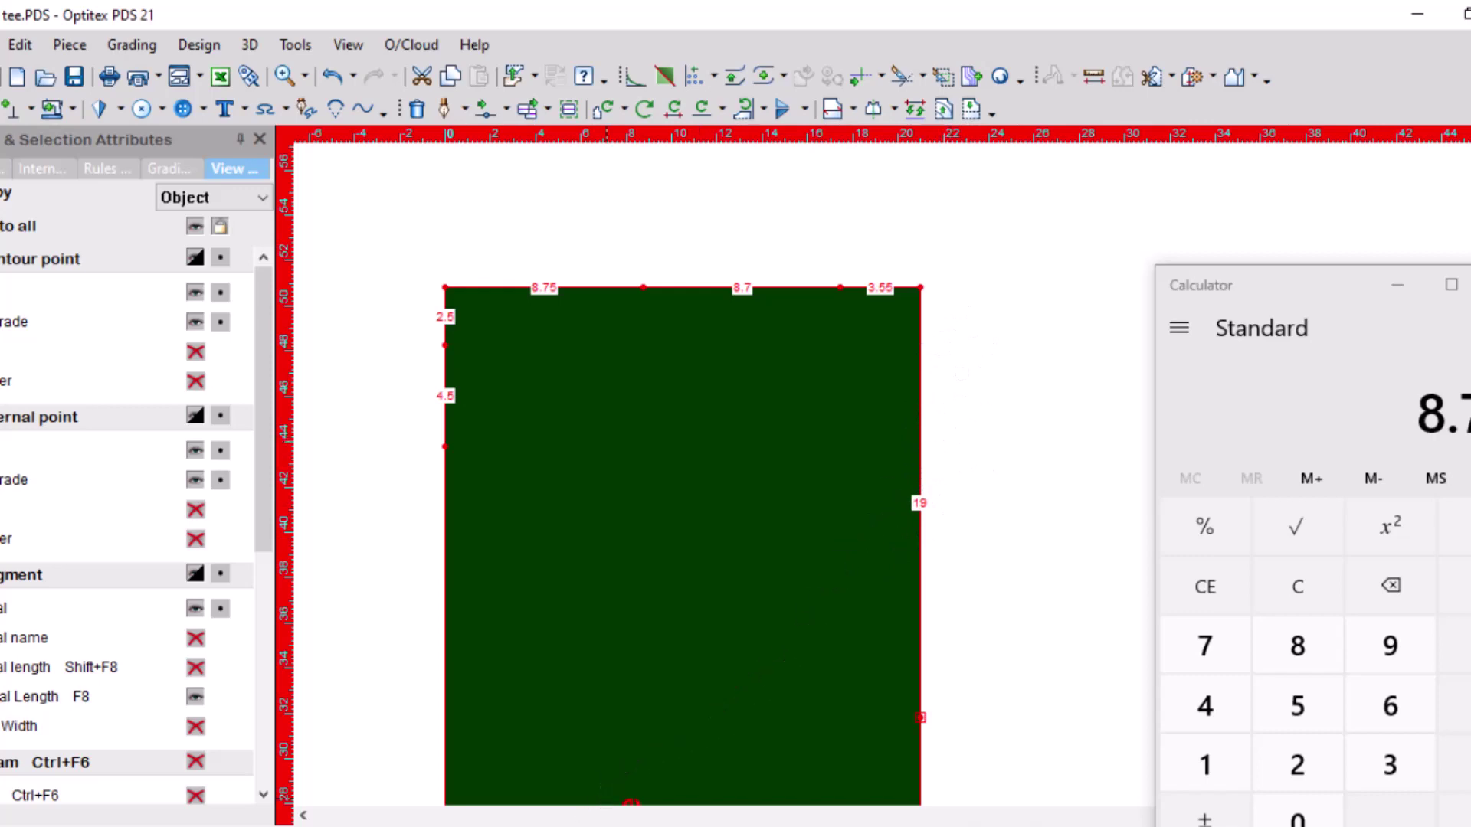
key("alt+Tab")
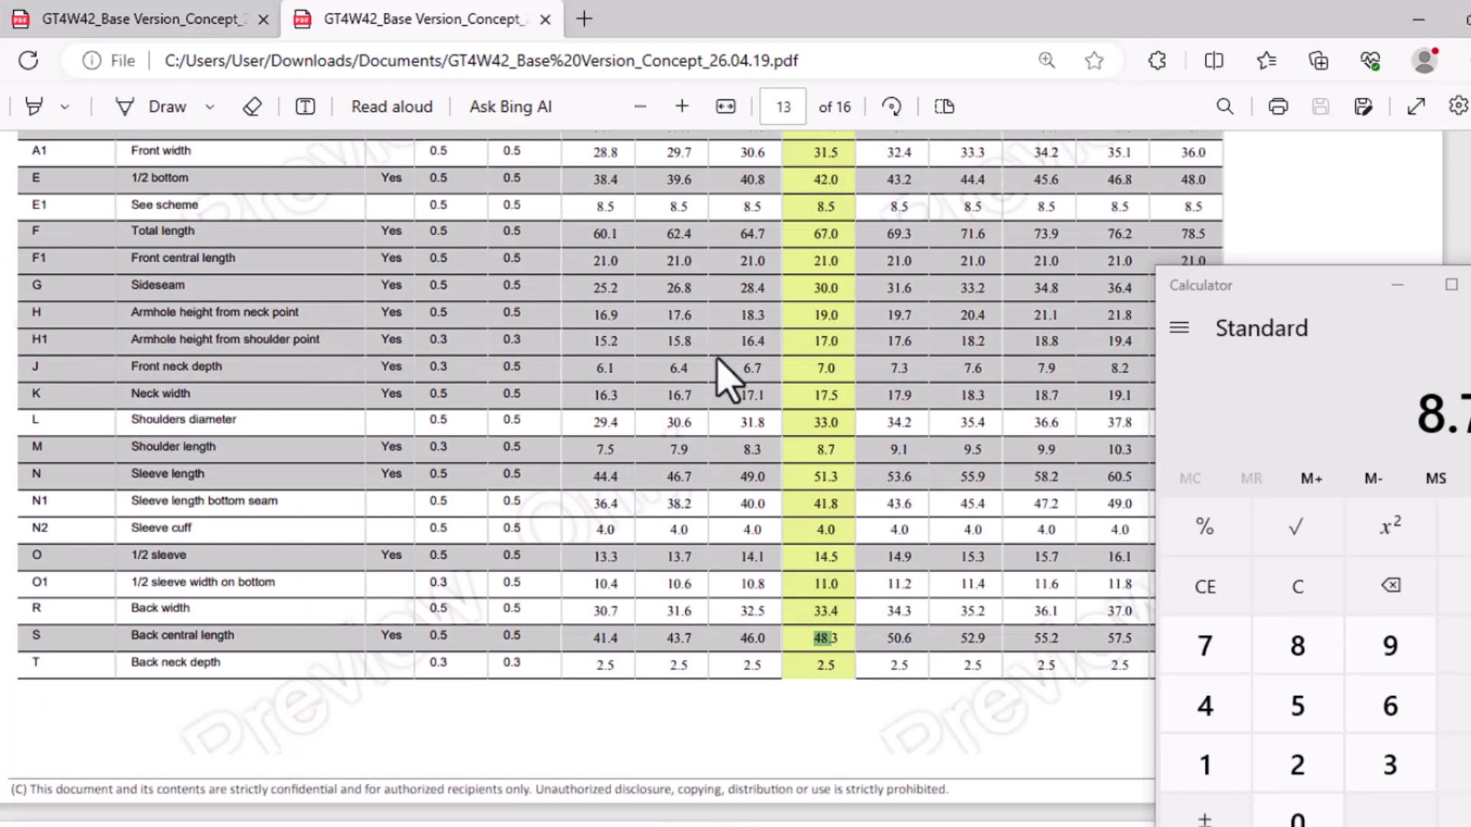
Find the size 140 armhole height of 17.0 in the tech pack and minimise the calculator
left_click_drag(812, 339, 849, 344)
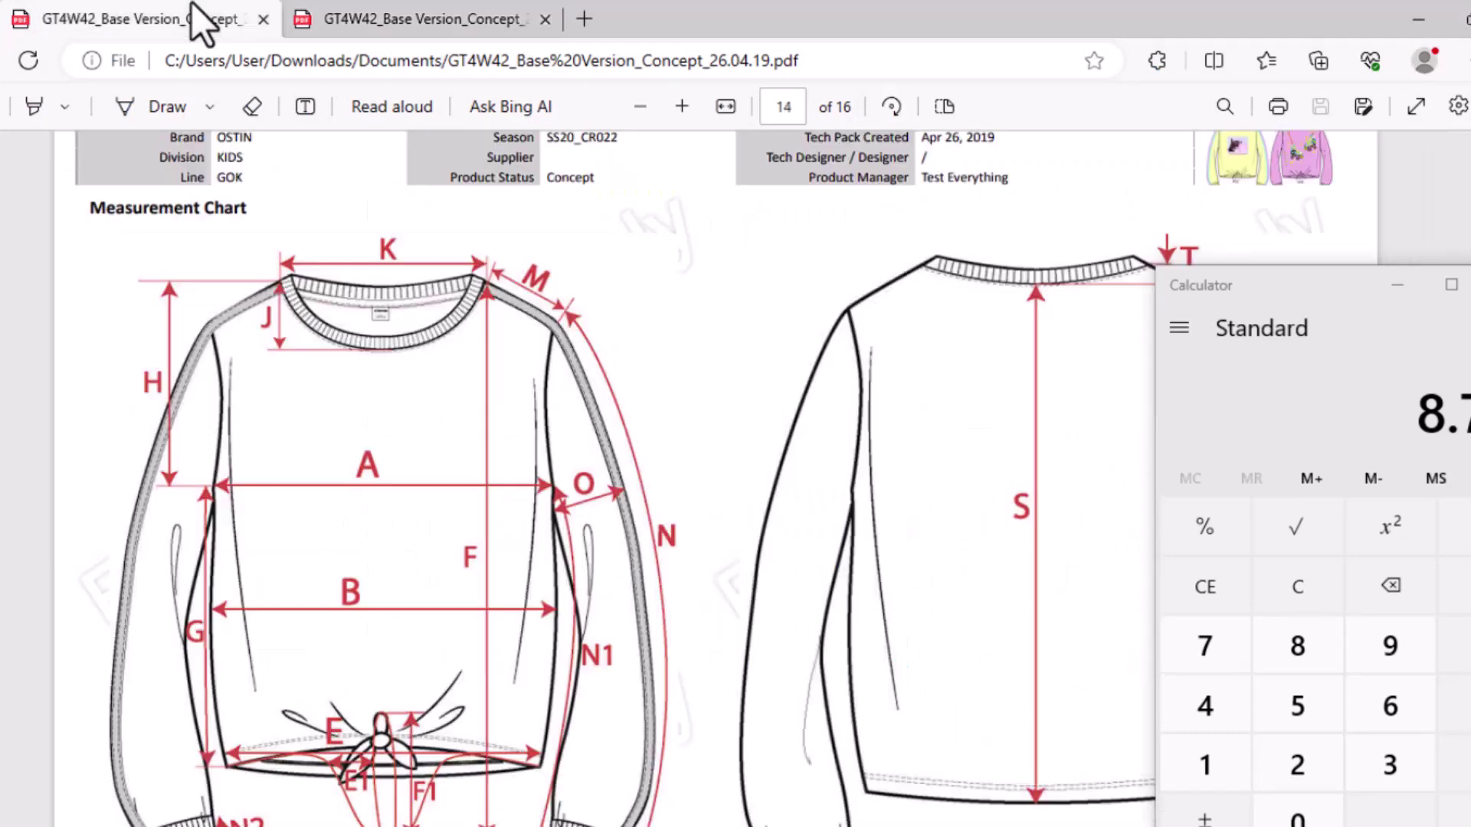
left_click(201, 20)
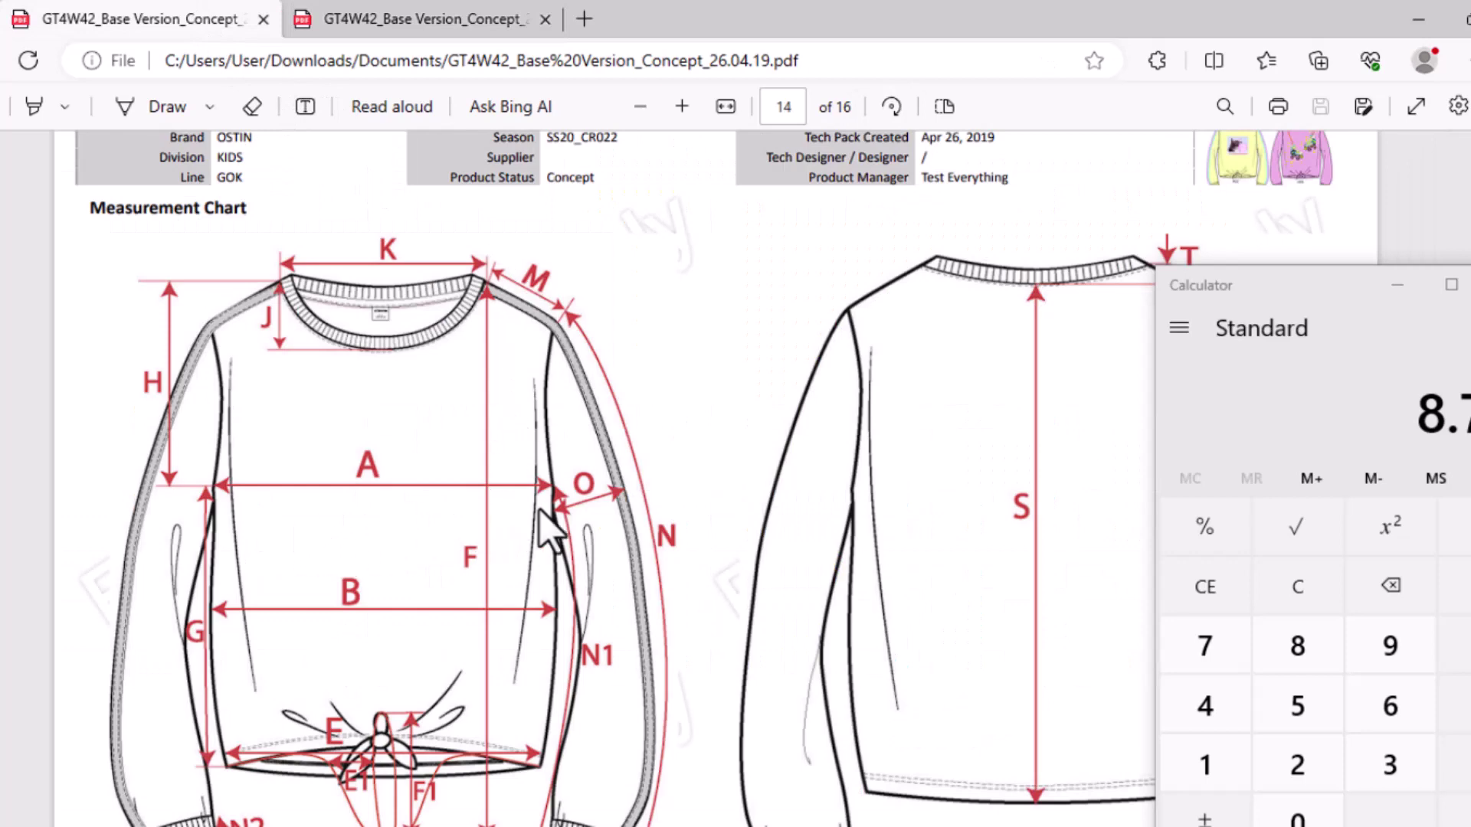
left_click(1397, 285)
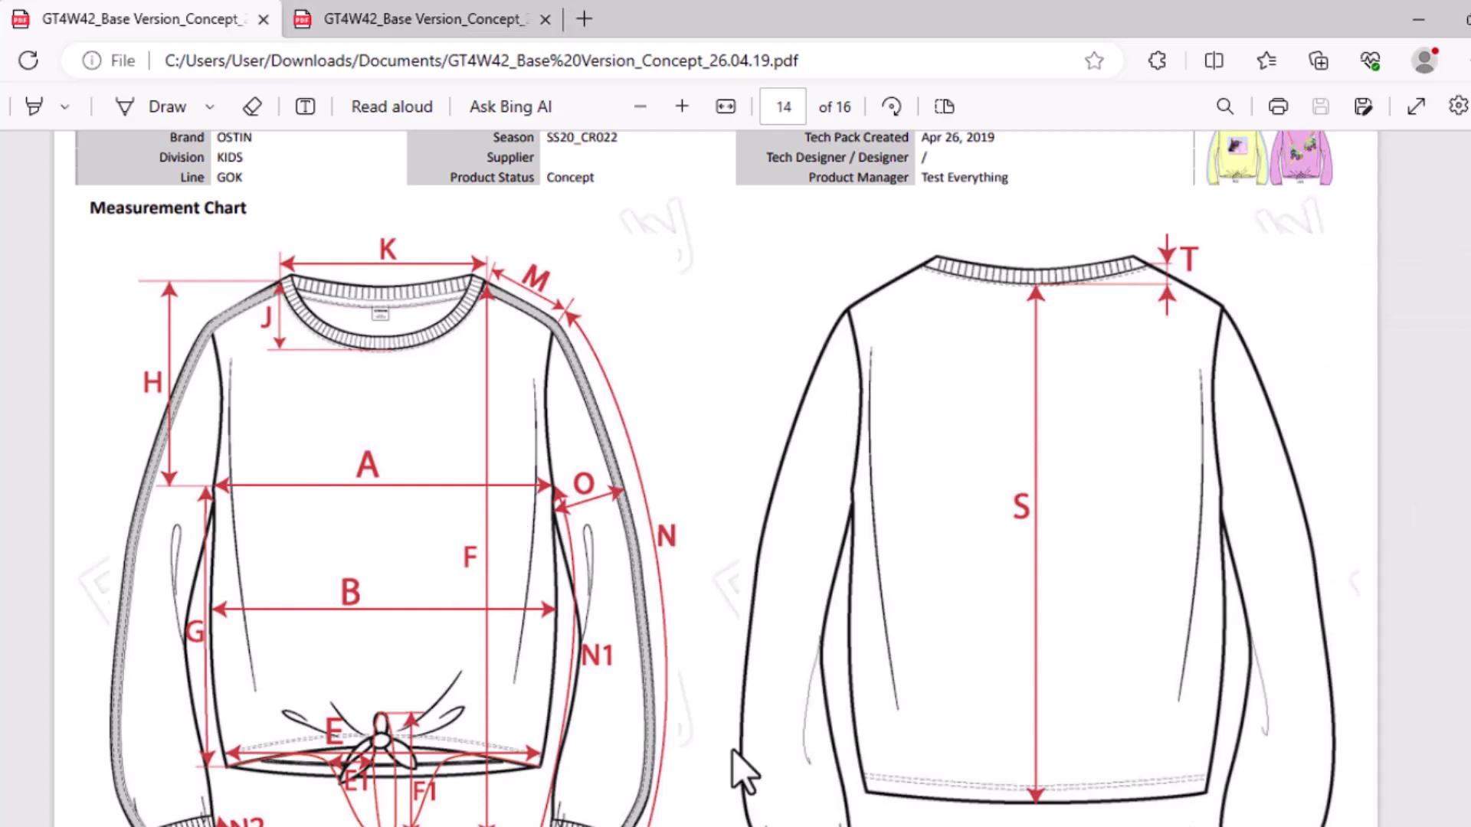
left_click(814, 825)
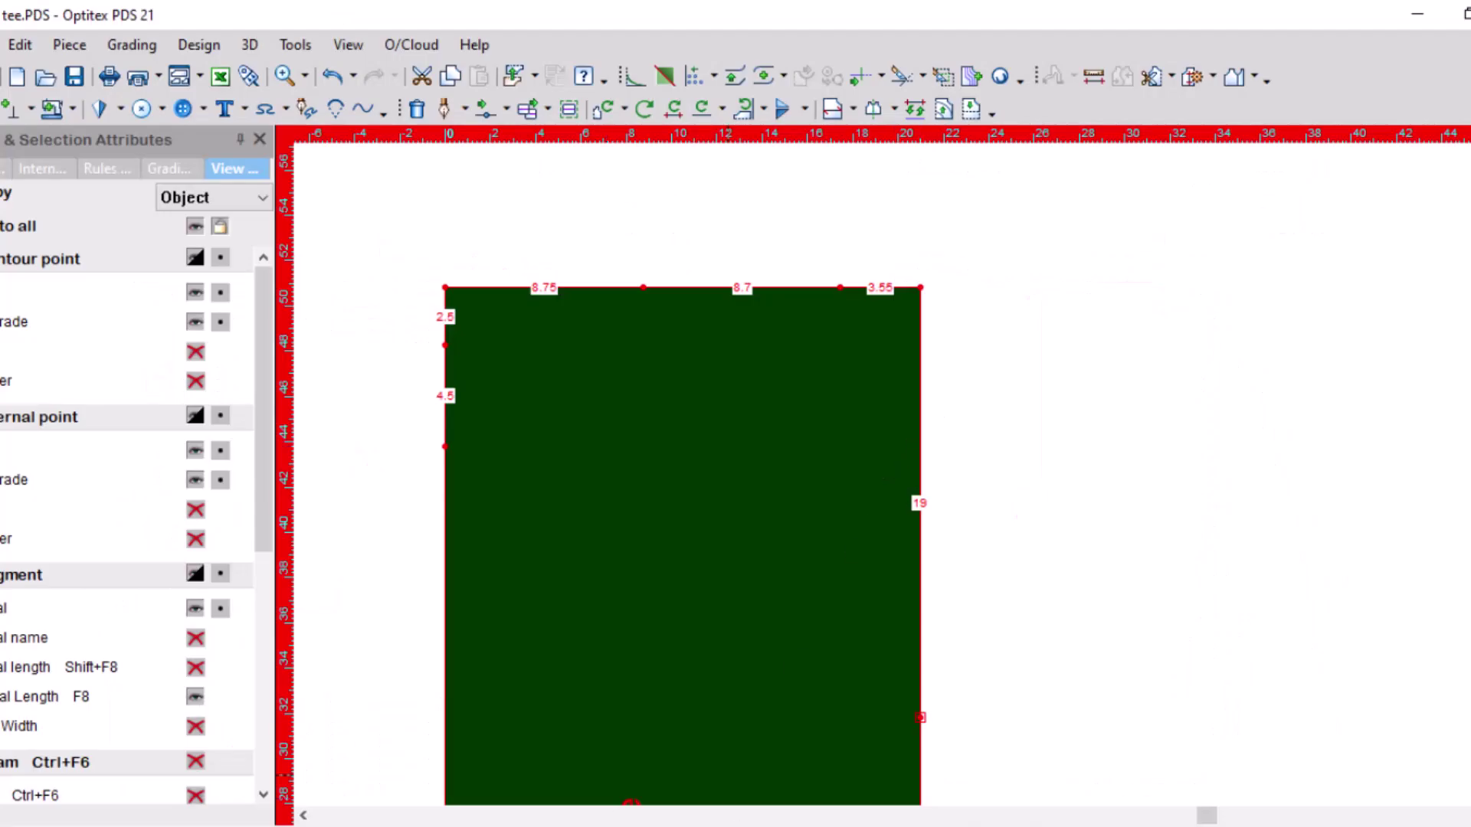
key("alt+Tab")
left_click(435, 23)
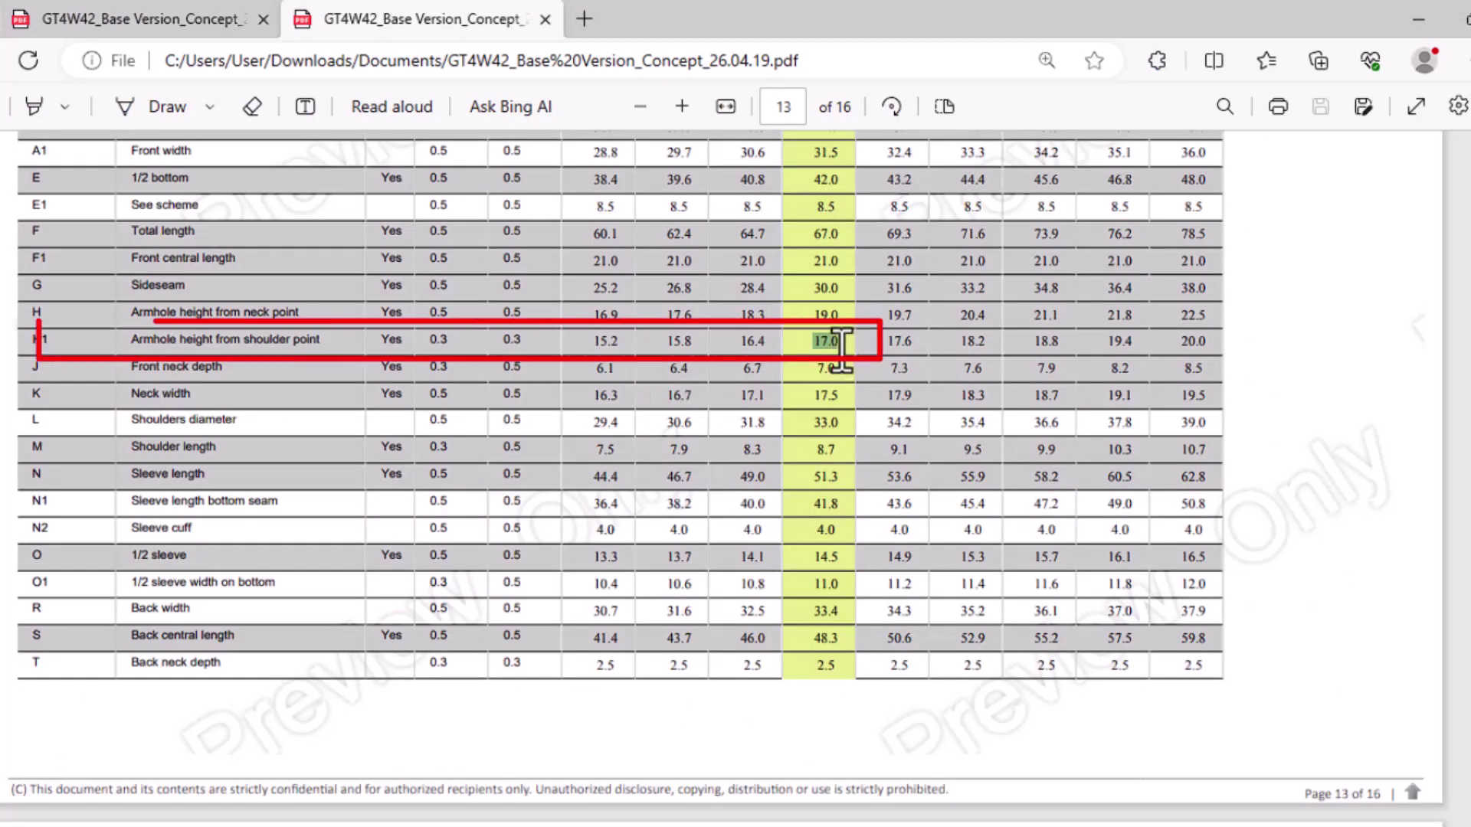
left_click_drag(843, 342, 835, 341)
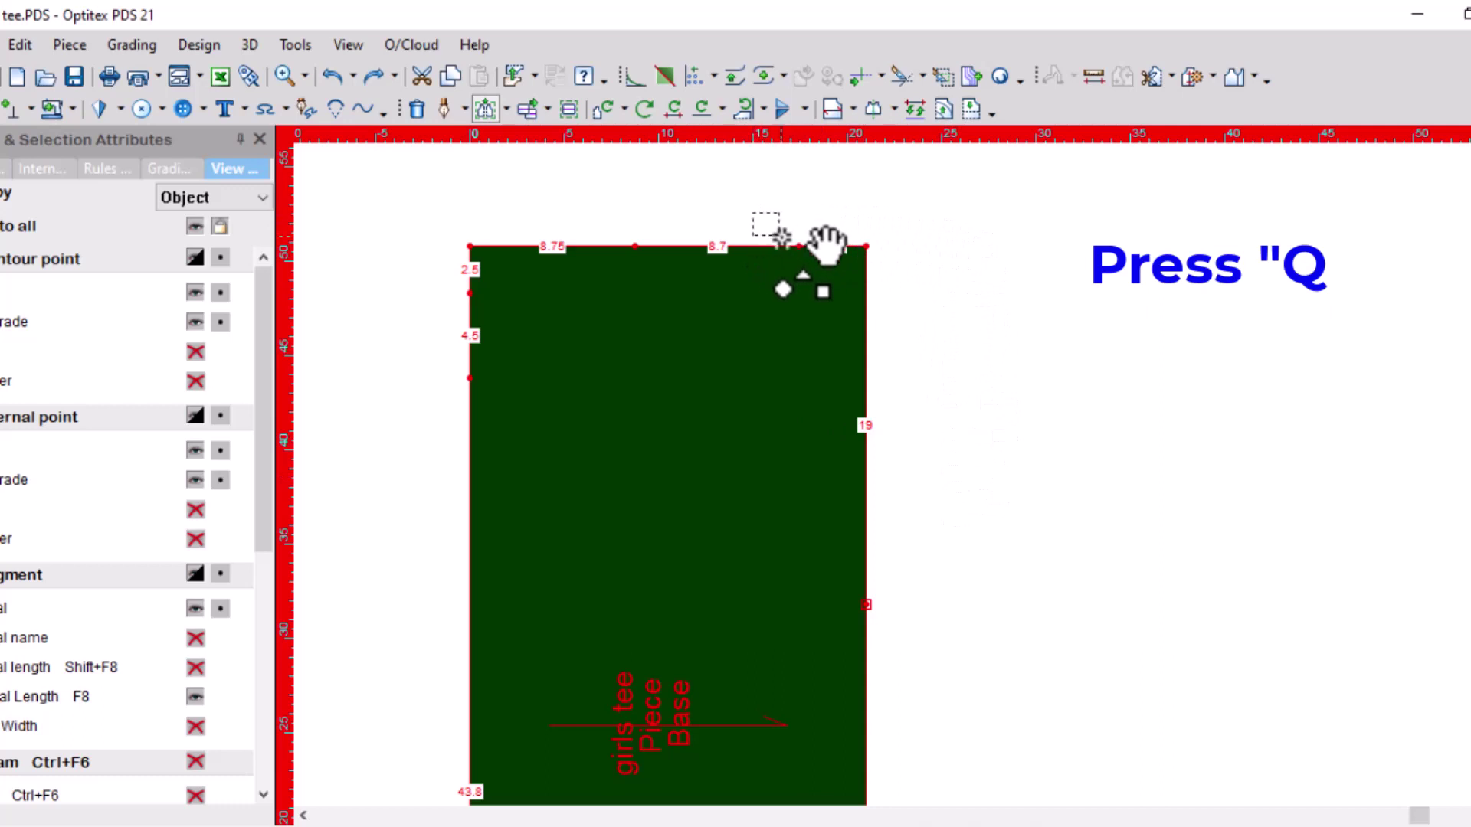
Move the top-right shoulder points down 2 and delete the old corner point, giving an 8.93 shoulder
mouse_move(780, 236)
left_mouse_down()
mouse_move(910, 267)
mouse_move(880, 345)
left_mouse_up()
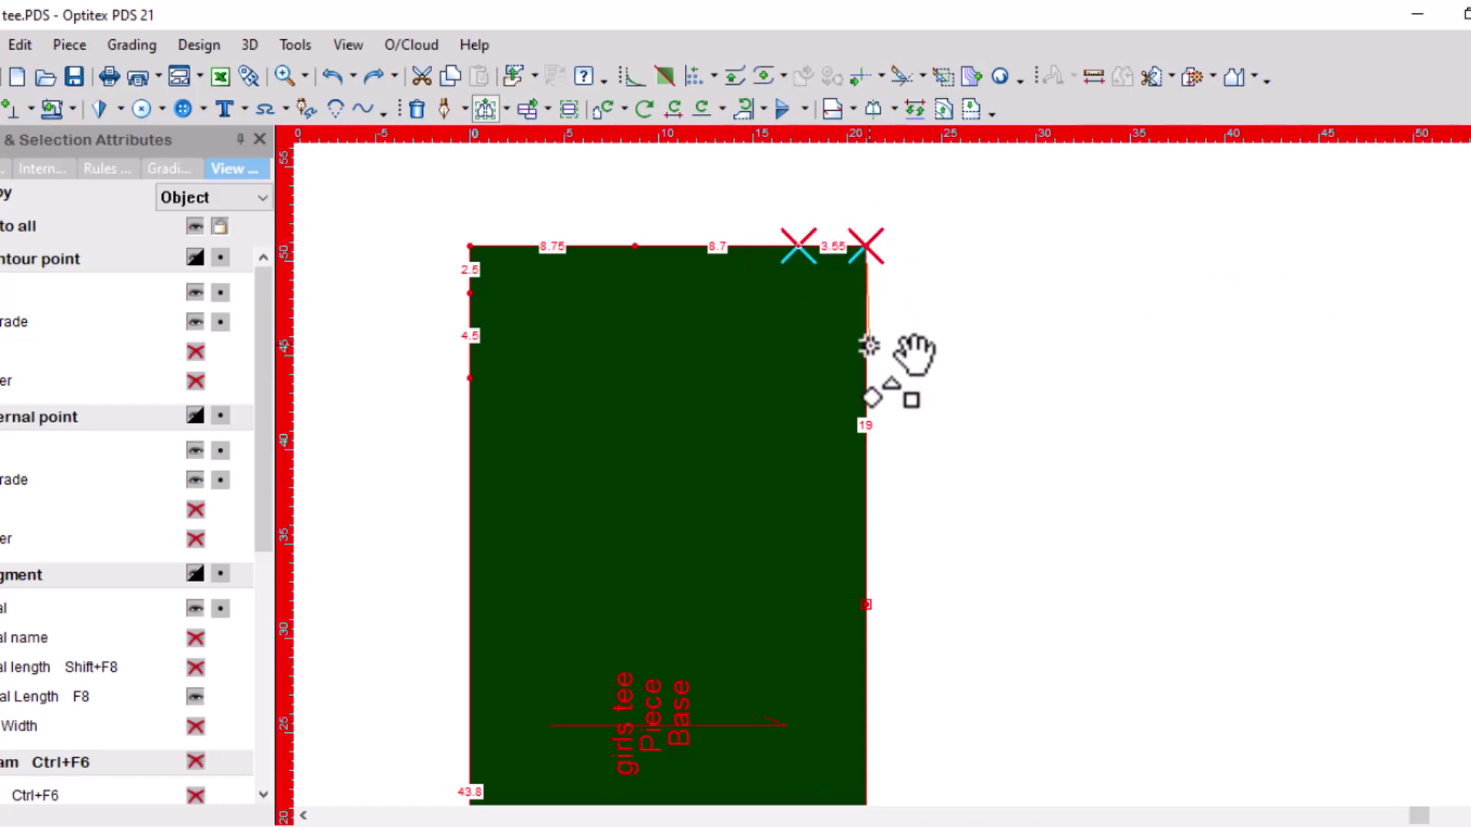
left_click_drag(456, 337, 383, 339)
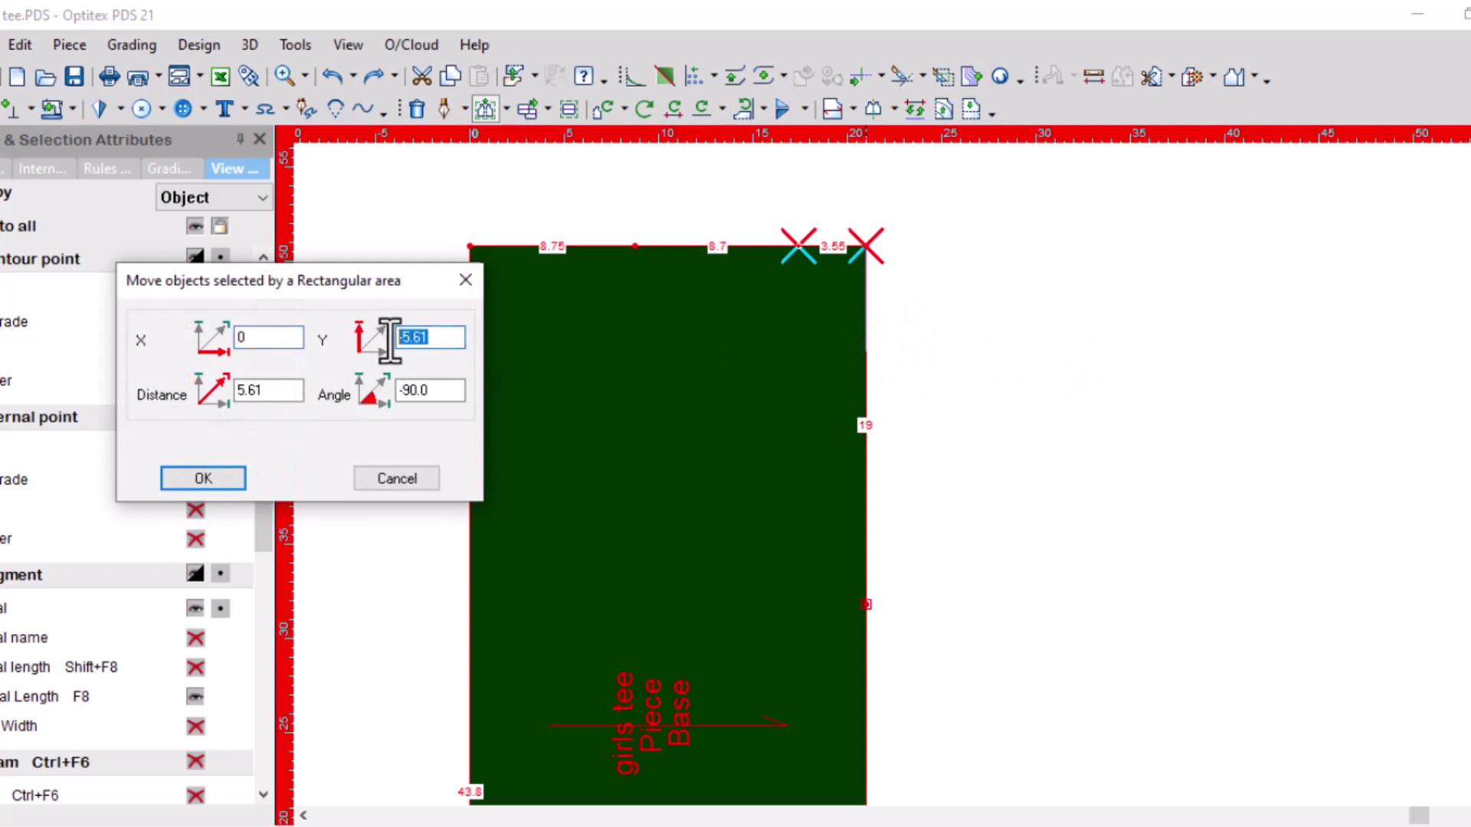
key("BackSpace")
key("Return")
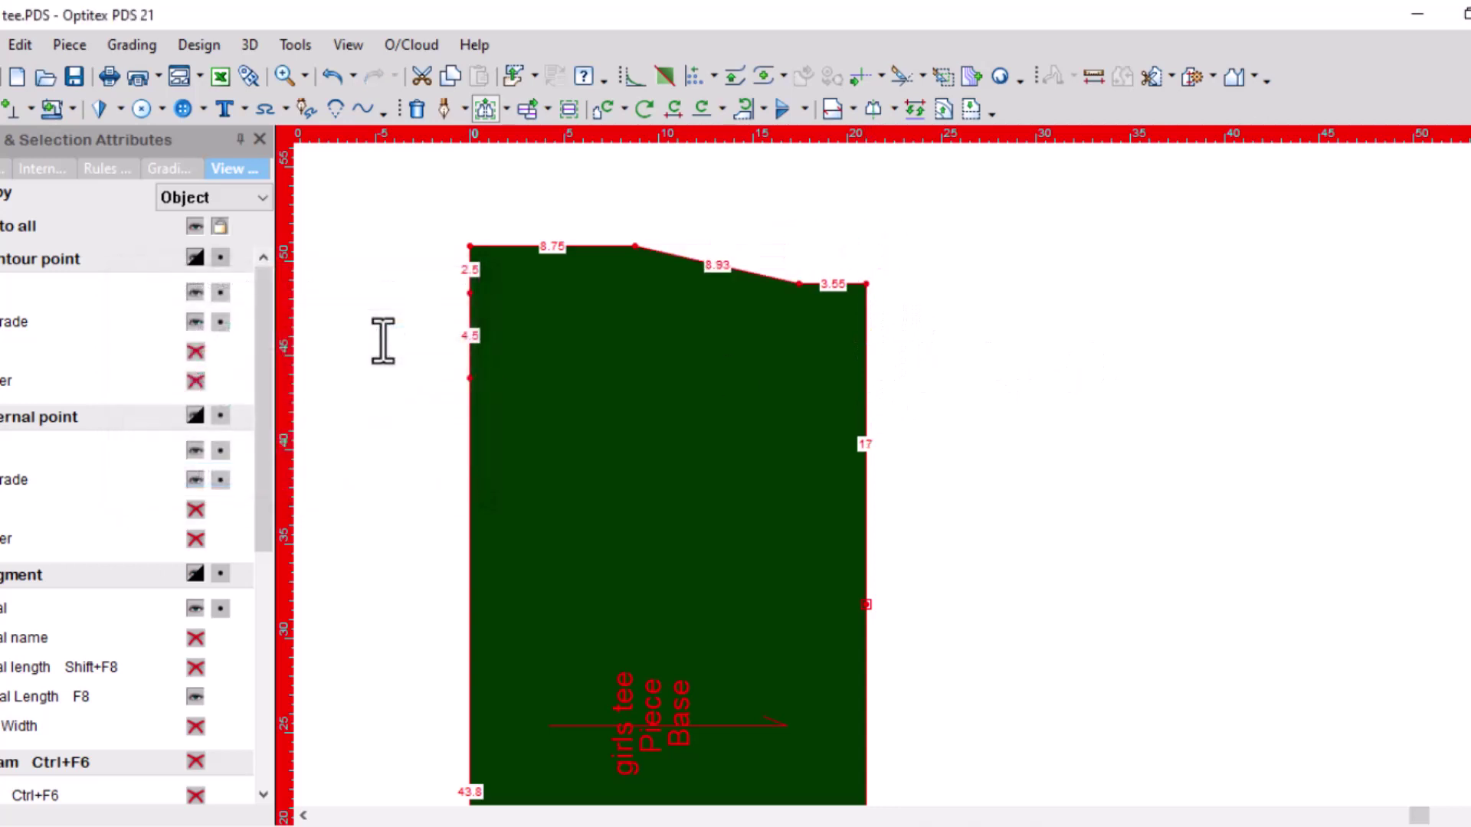
left_click(866, 284)
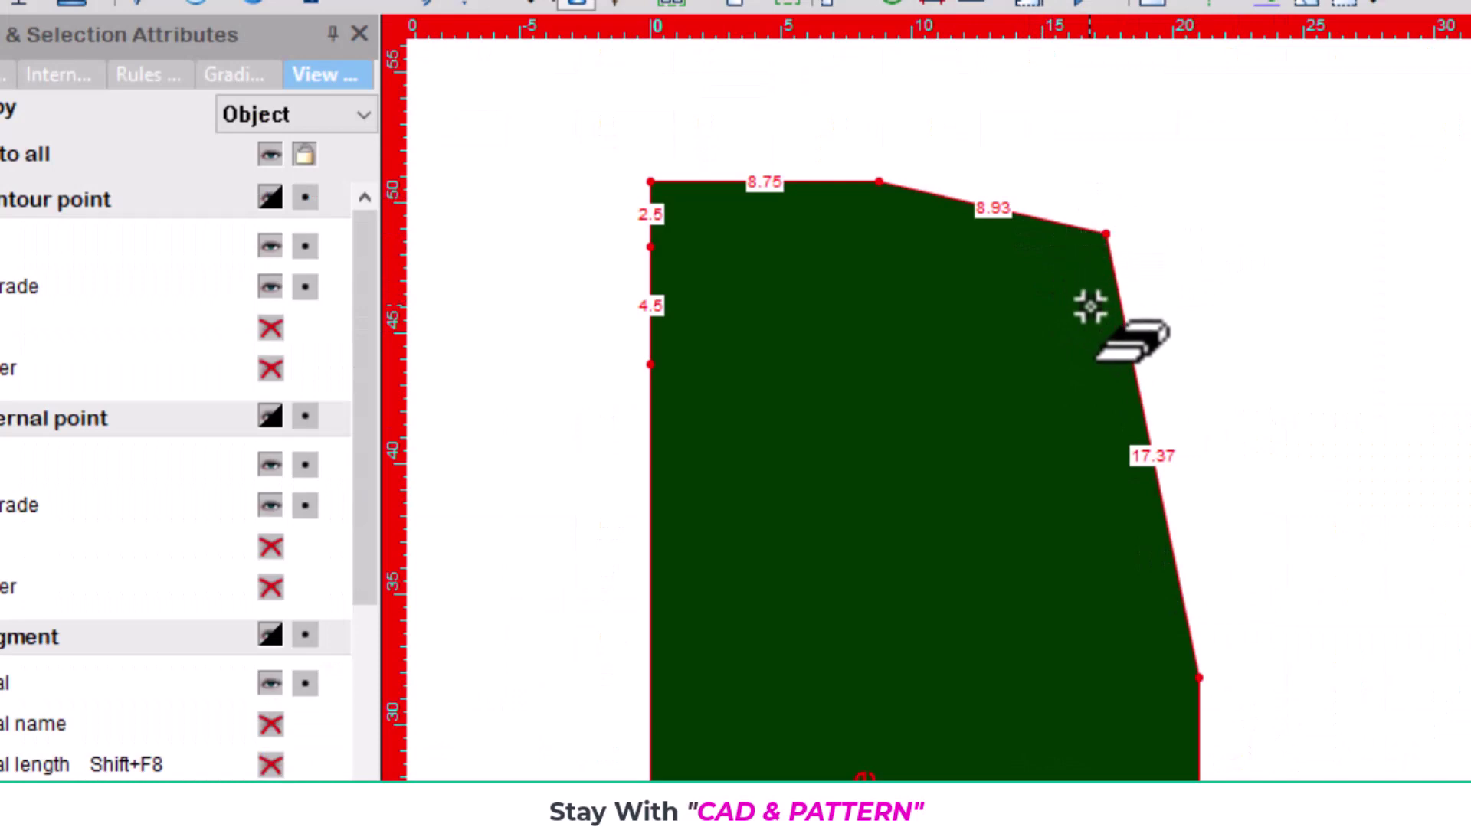
Drag the shoulder tip outward along a guide to lengthen the shoulder line
scroll(1091, 305, "up", 2)
scroll(1103, 426, "up", 1)
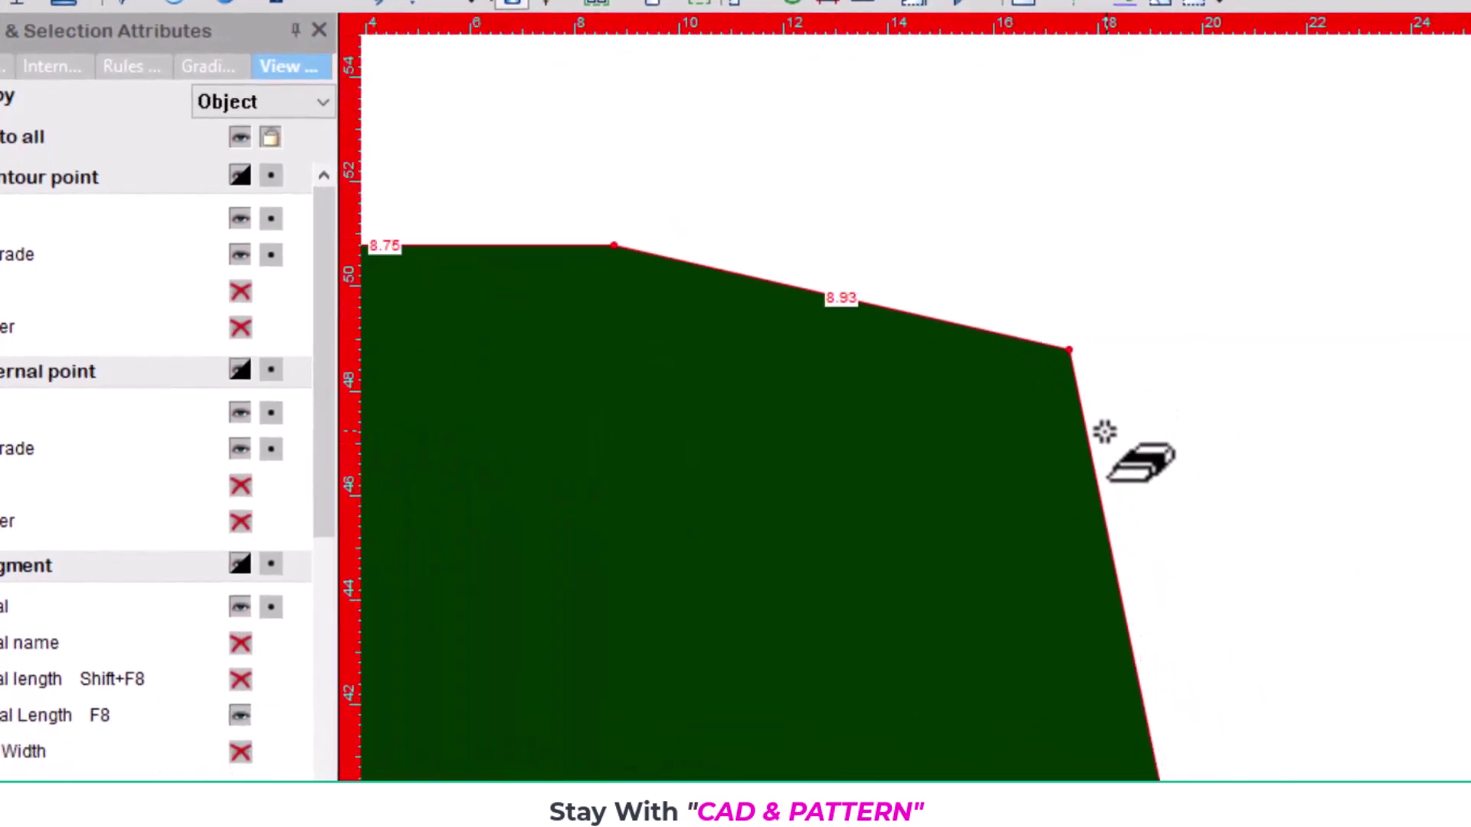
scroll(1110, 436, "up", 1)
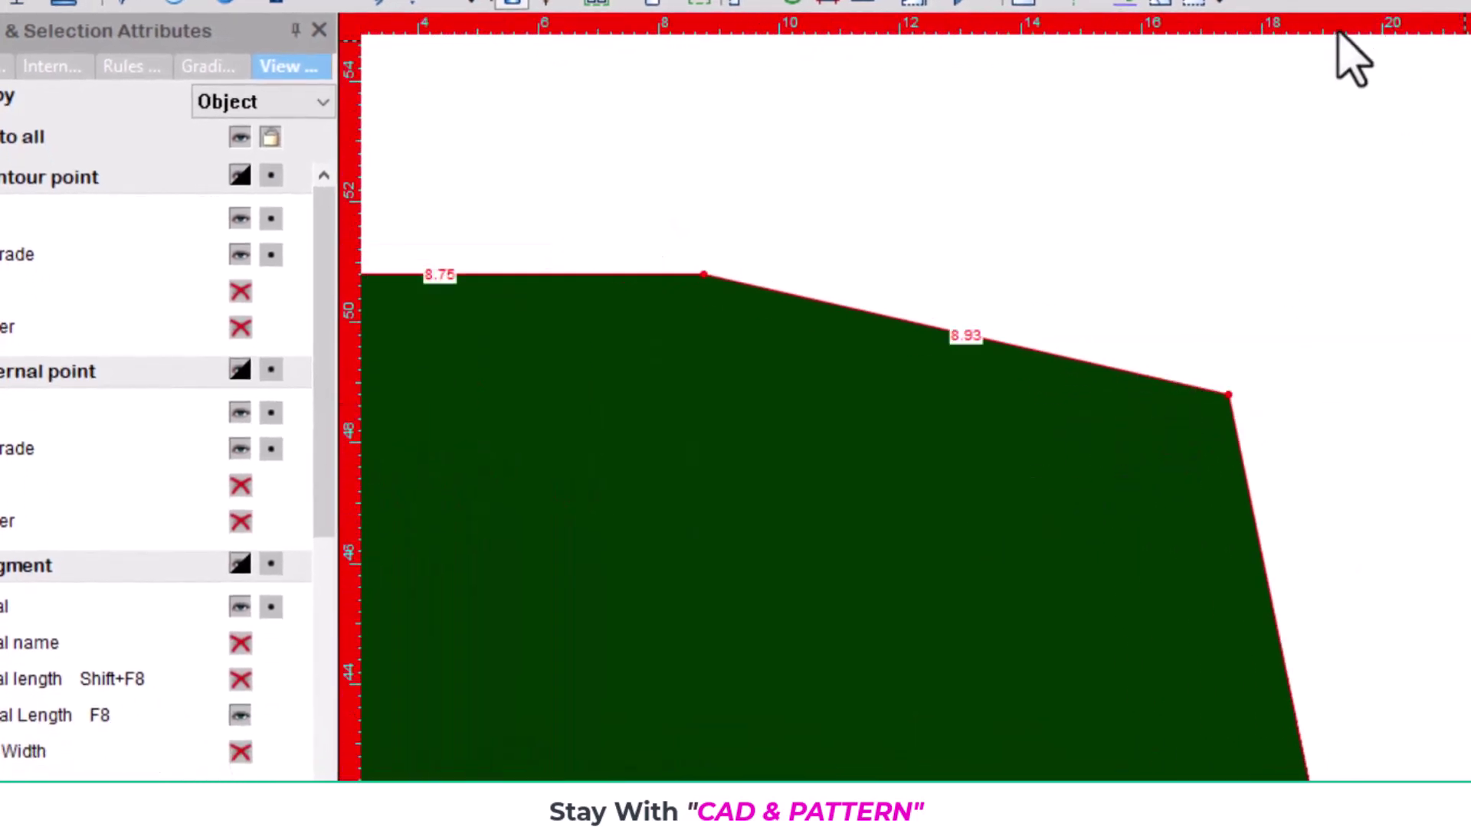
left_click_drag(1340, 31, 1300, 395)
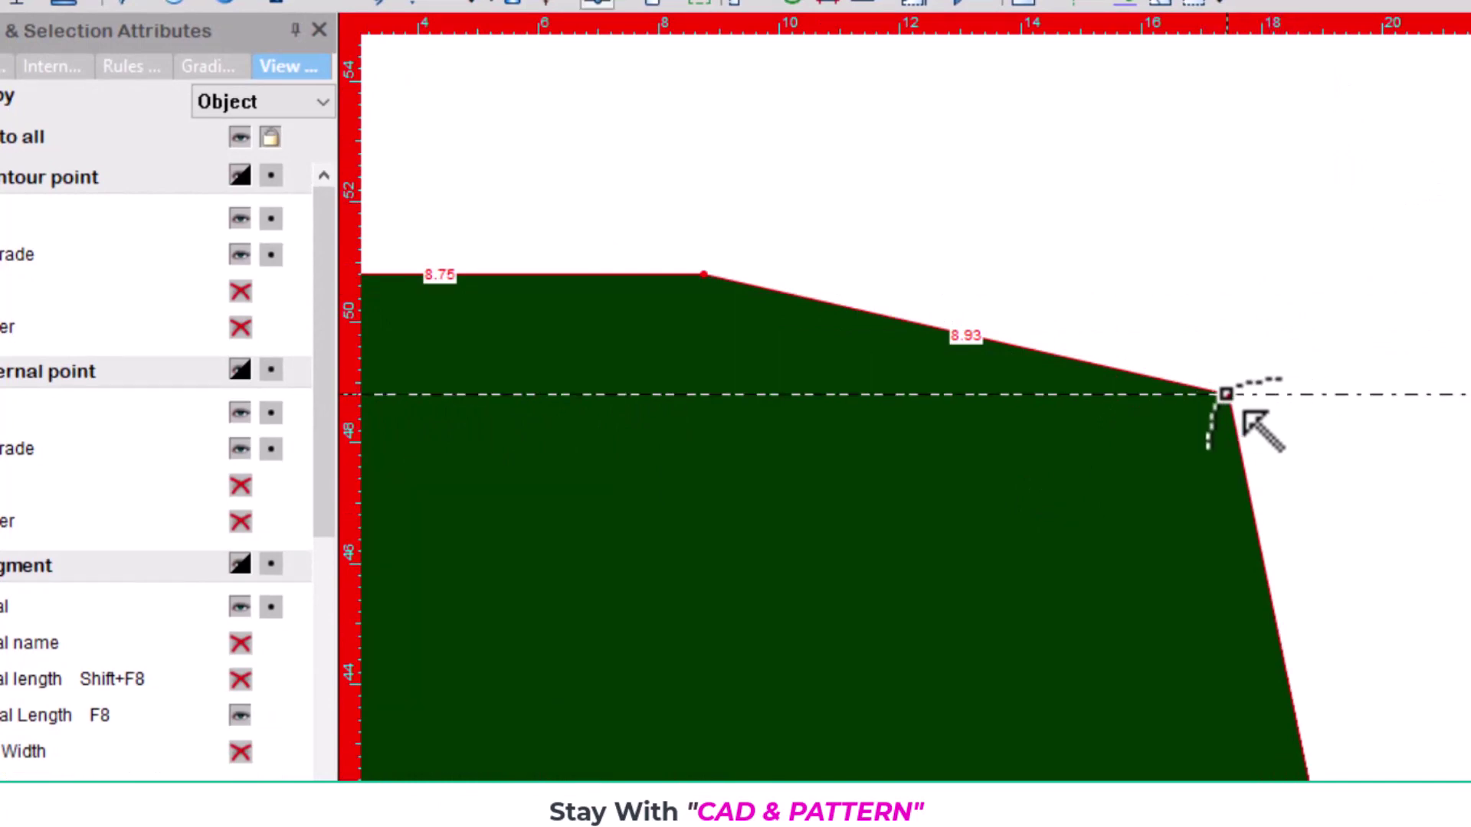
left_click_drag(1246, 413, 1223, 415)
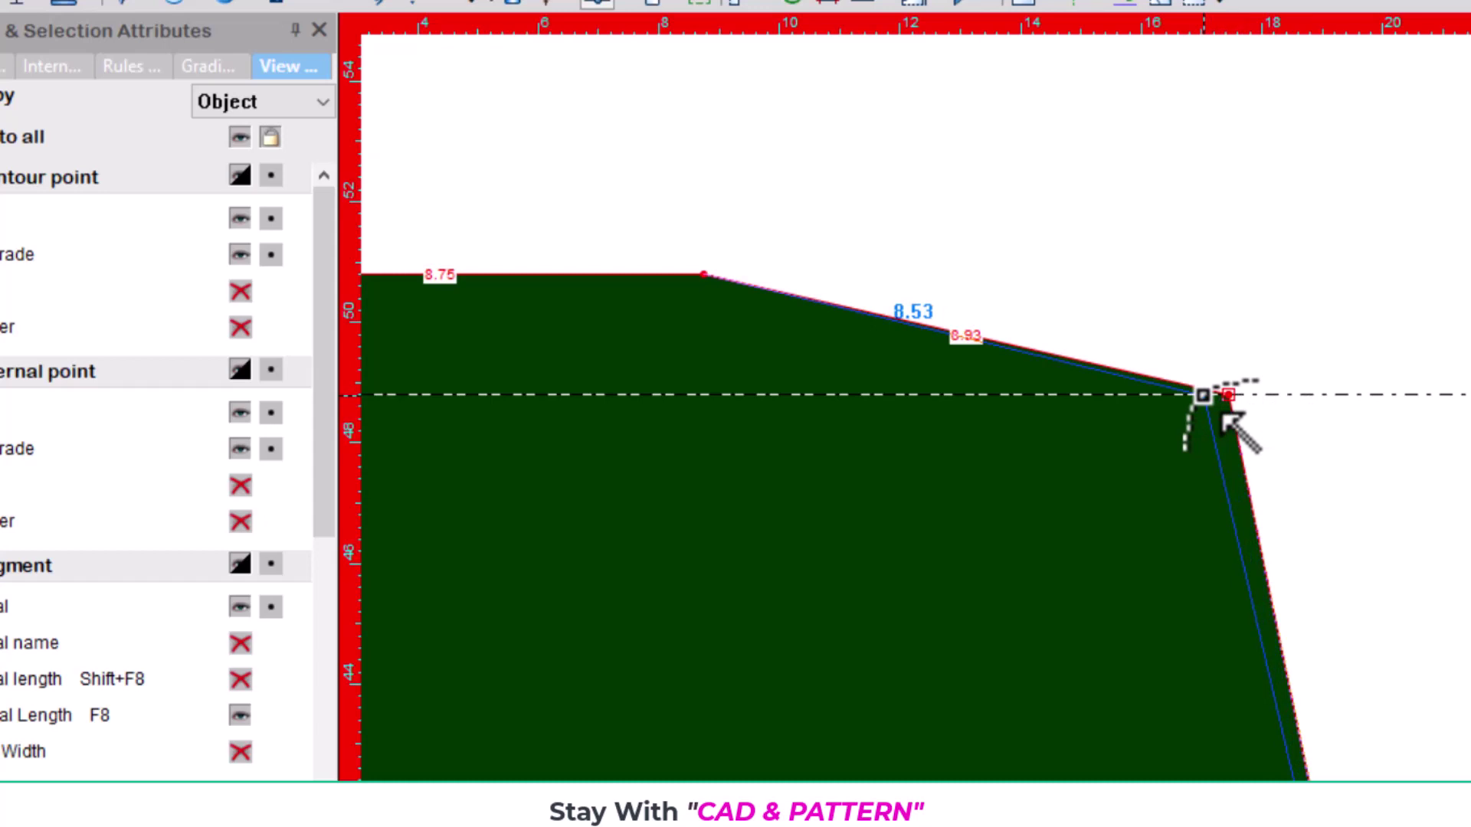
scroll(1225, 420, "up", 1)
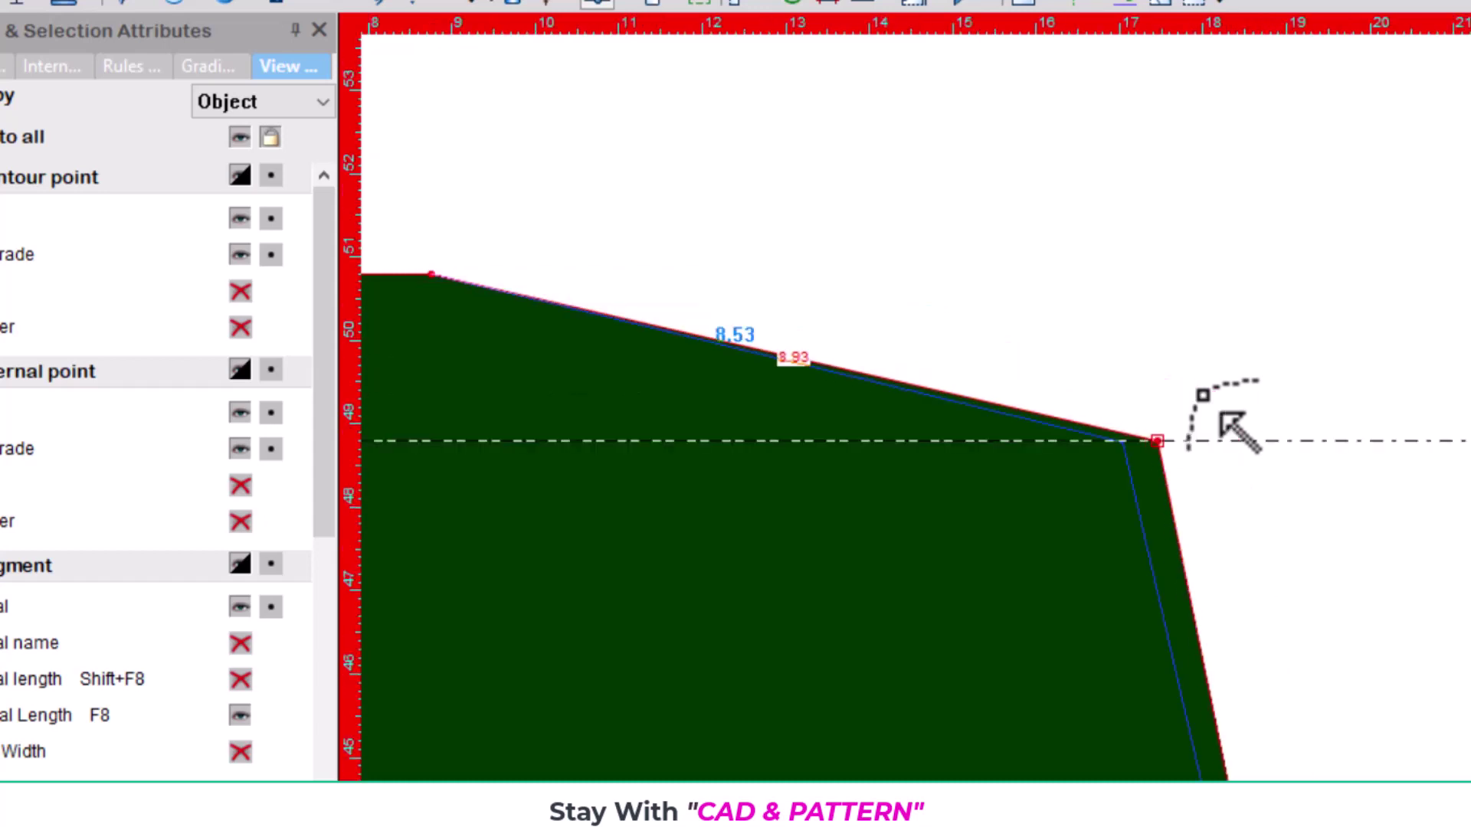
scroll(1235, 420, "up", 1)
left_click_drag(1235, 421, 1156, 465)
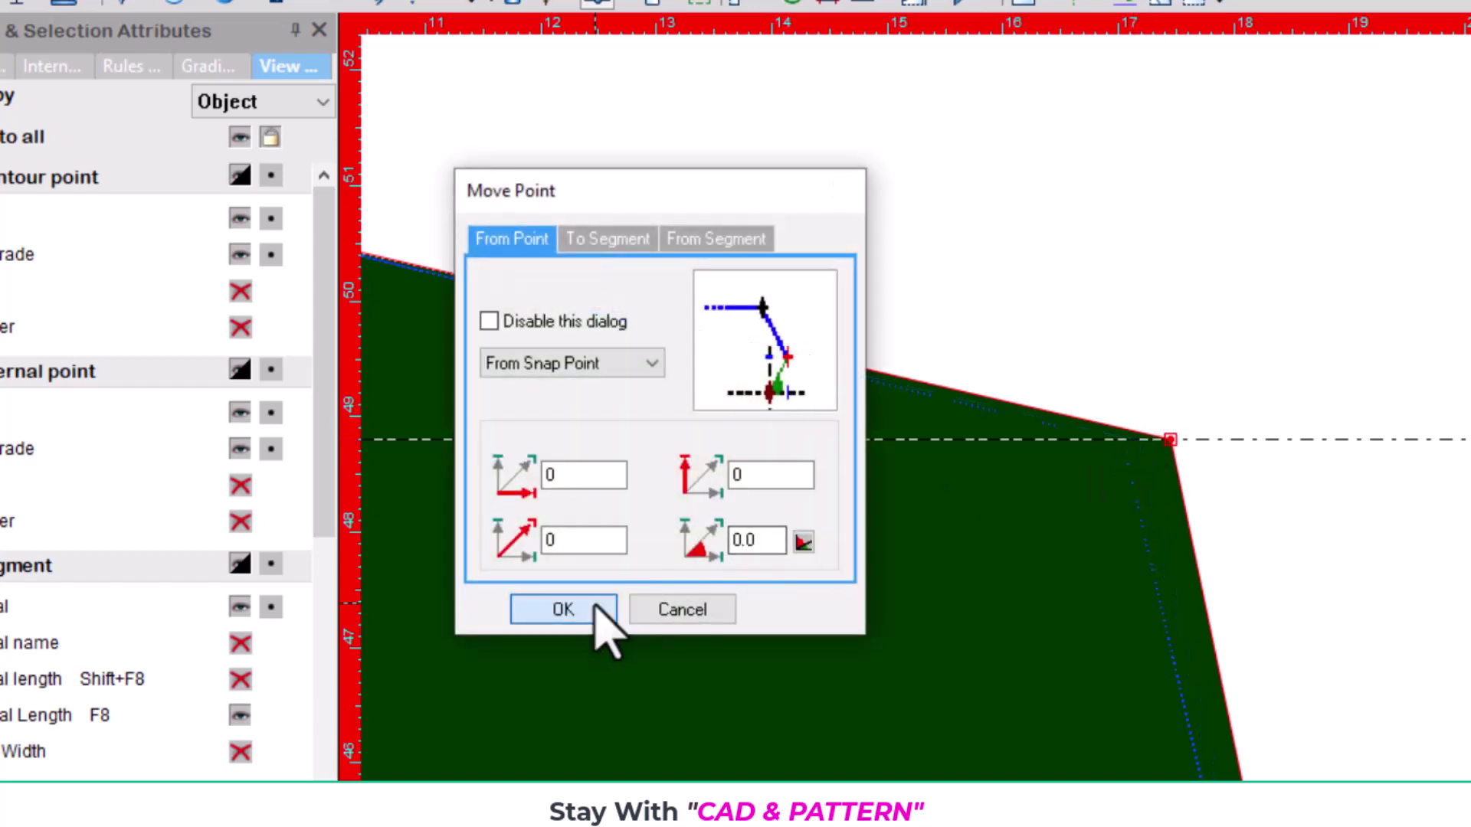
left_click(596, 606)
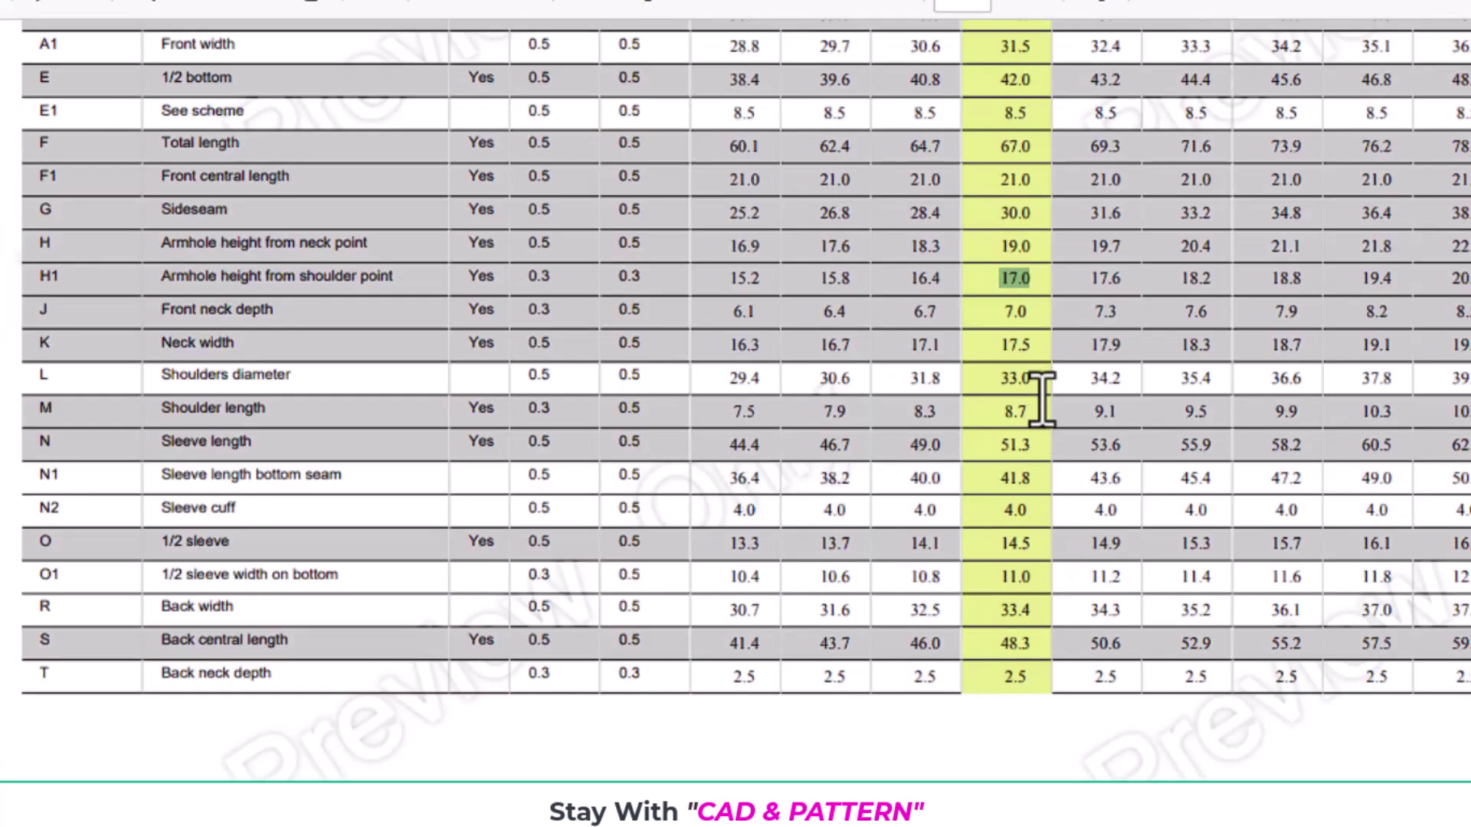
Check the 8.7 shoulder length in the tech pack table
double_click(1015, 412)
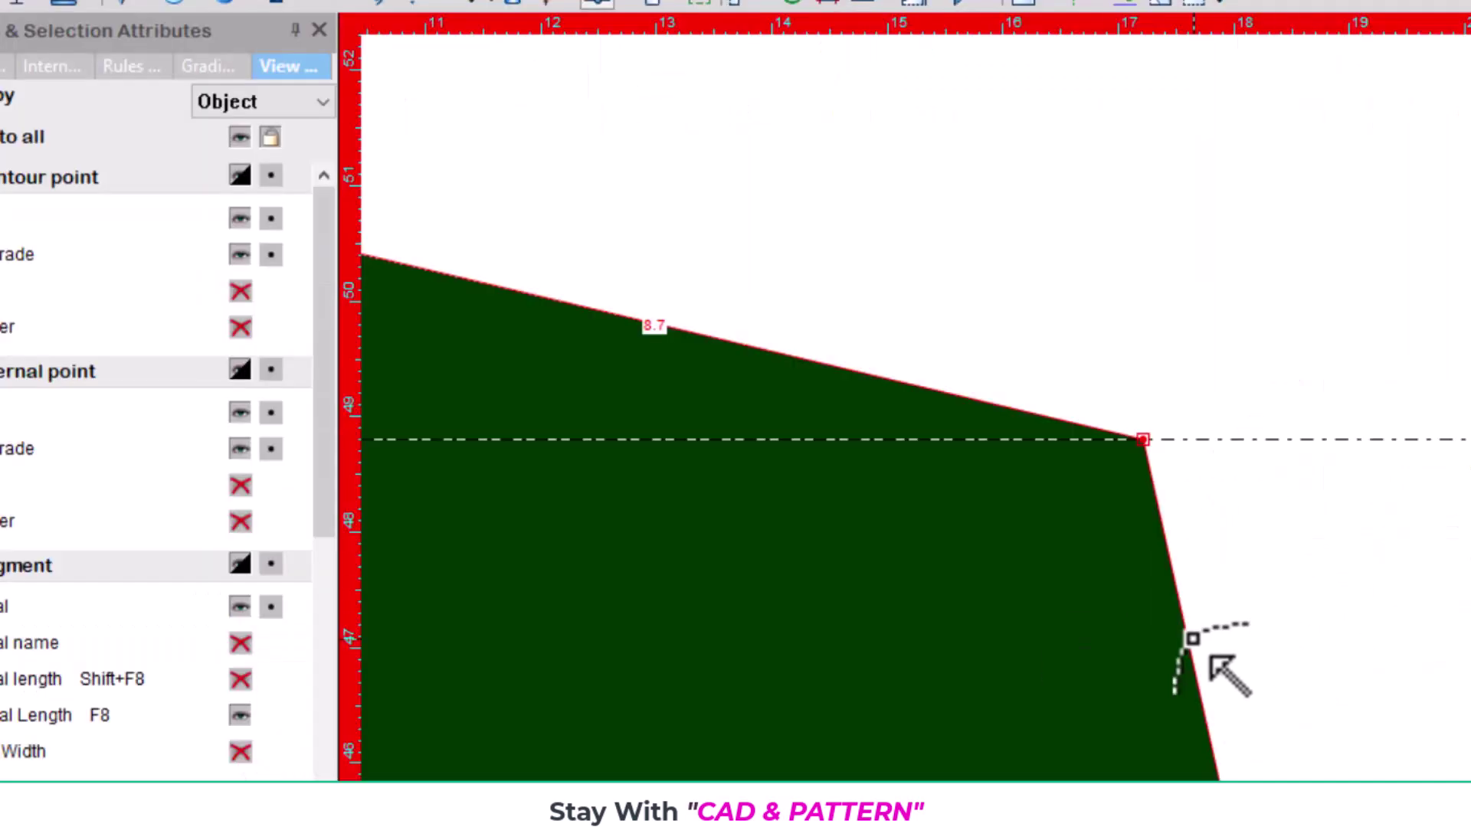
scroll(1172, 475, "down", 3)
scroll(1260, 345, "down", 1)
scroll(1183, 521, "down", 1)
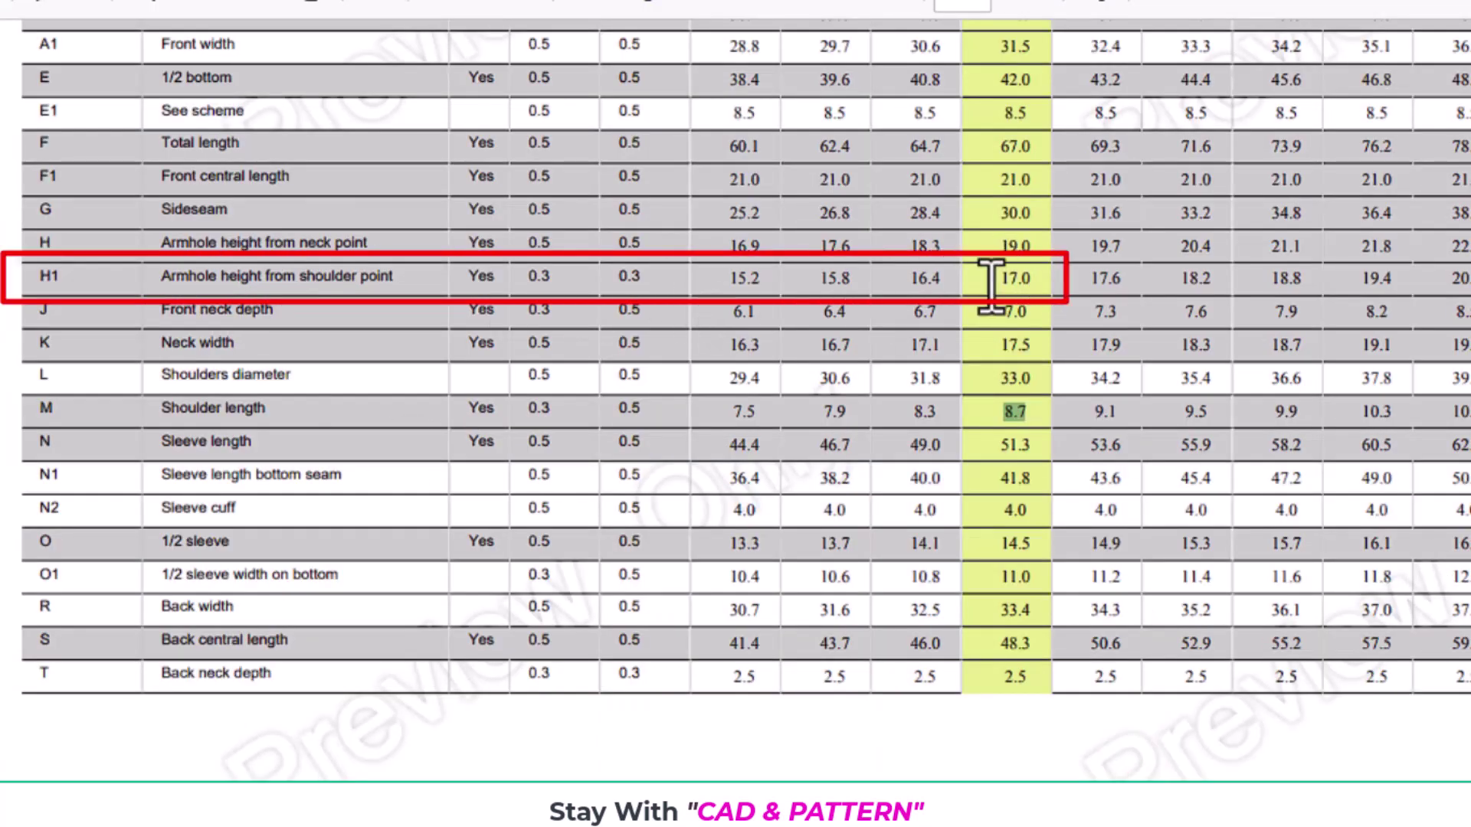
Measure 17 from the shoulder point down to the armhole using guidelines and the Measure tool
left_click_drag(998, 279, 1037, 283)
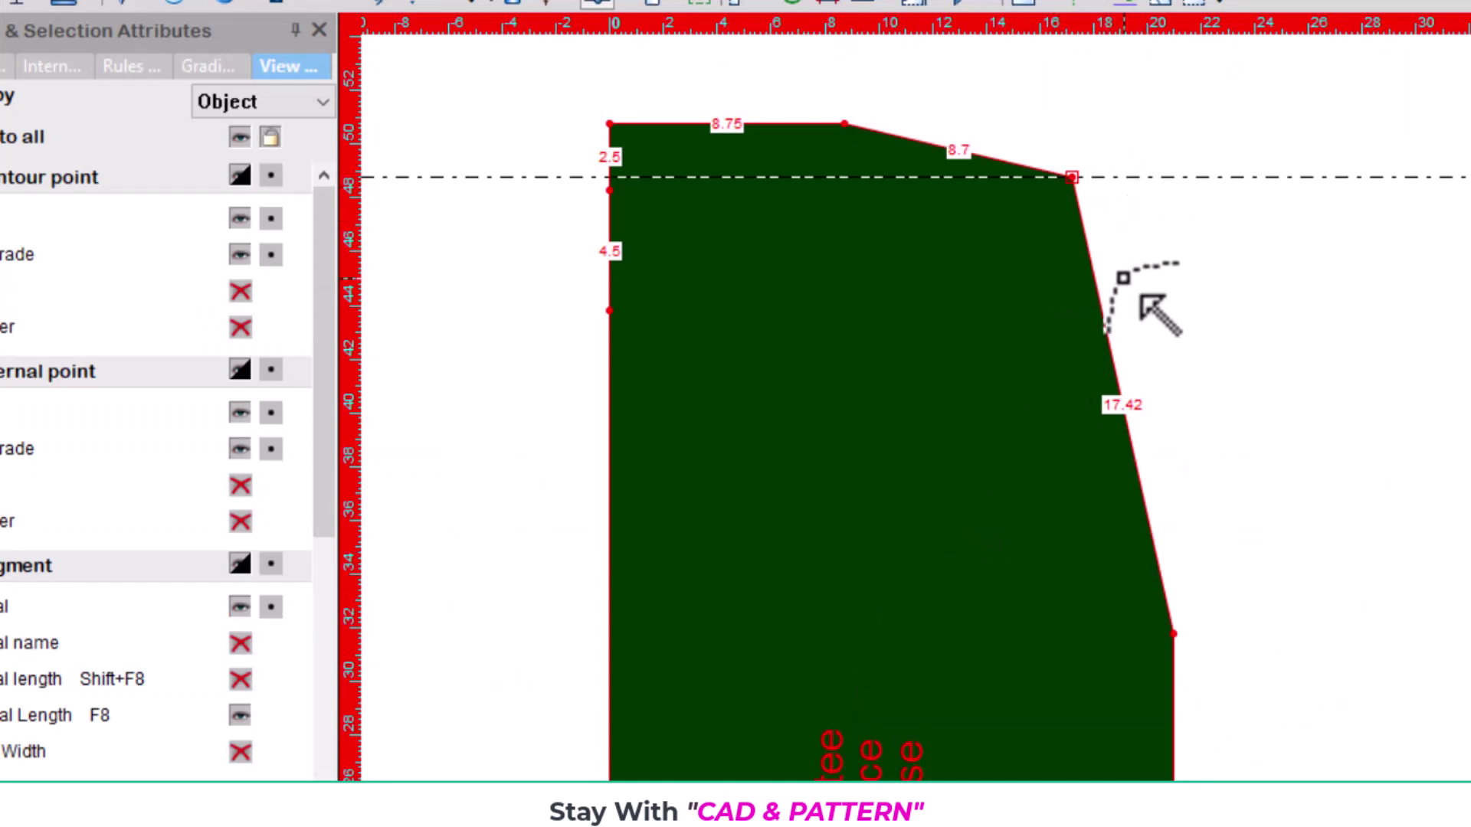
left_click_drag(1158, 31, 1174, 632)
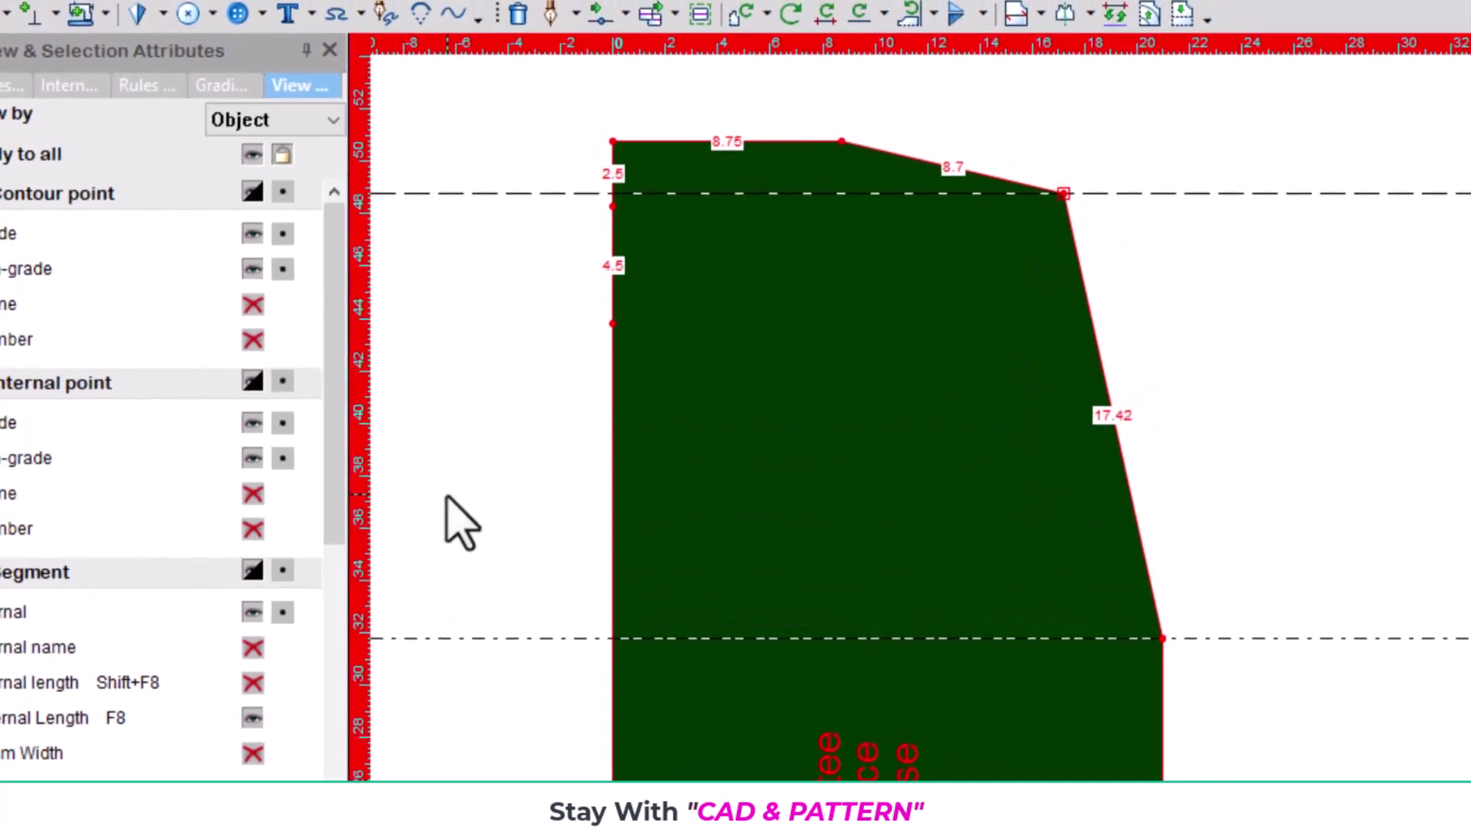
mouse_move(380, 552)
left_mouse_down()
mouse_move(1044, 469)
mouse_move(1046, 481)
left_mouse_up()
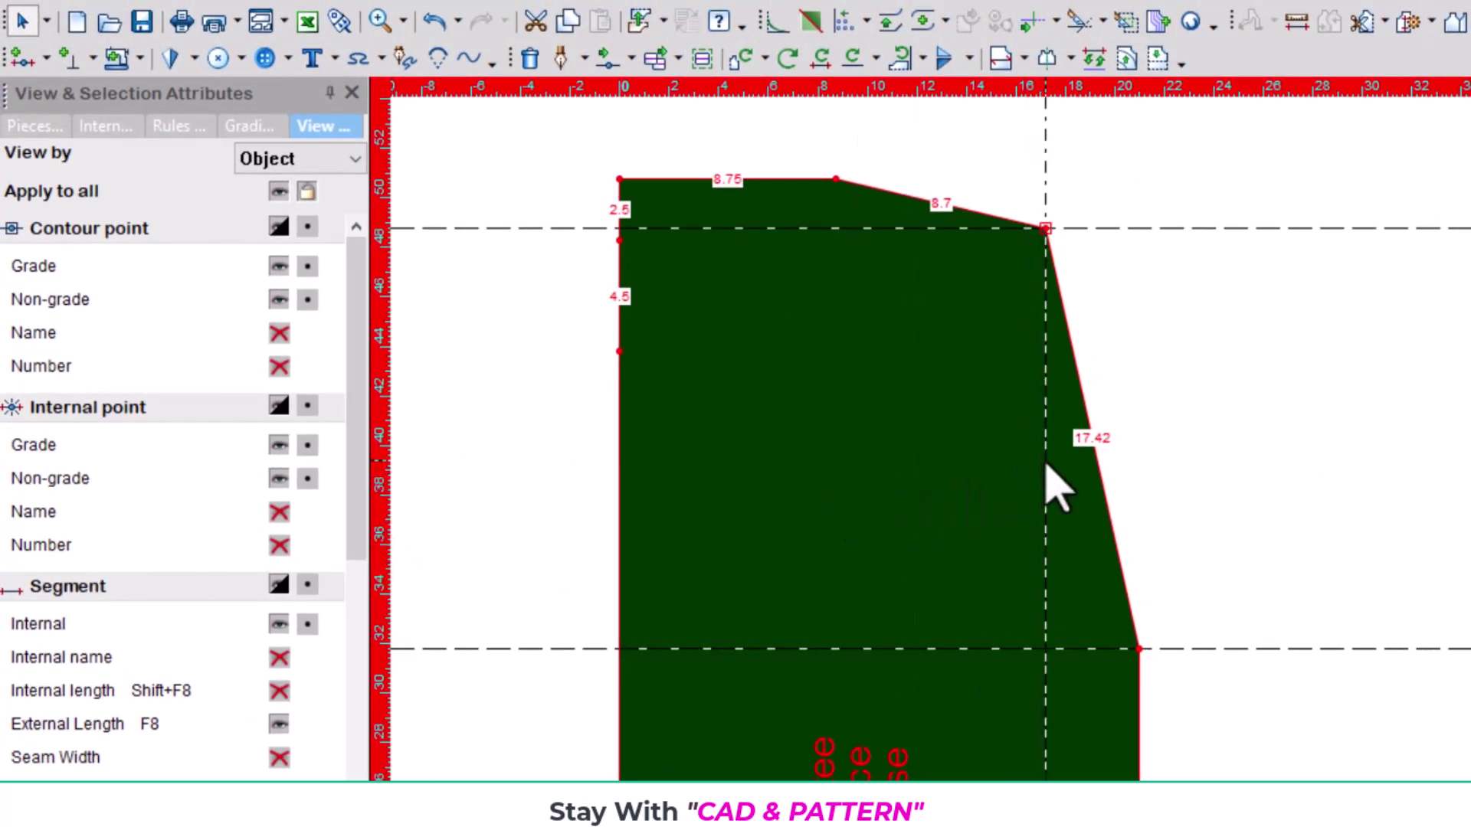
left_click(1297, 16)
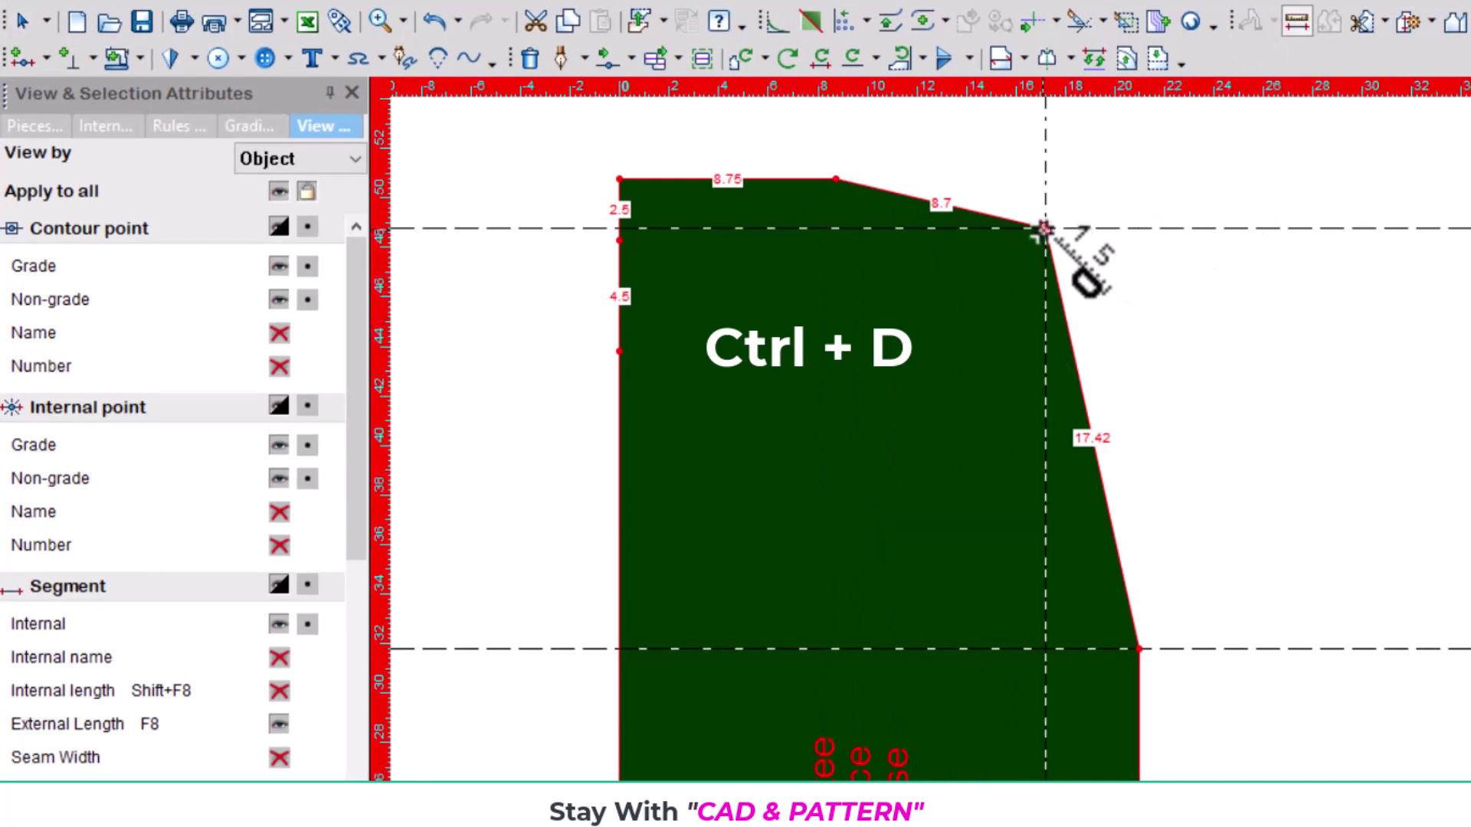
left_click_drag(1044, 228, 1046, 650)
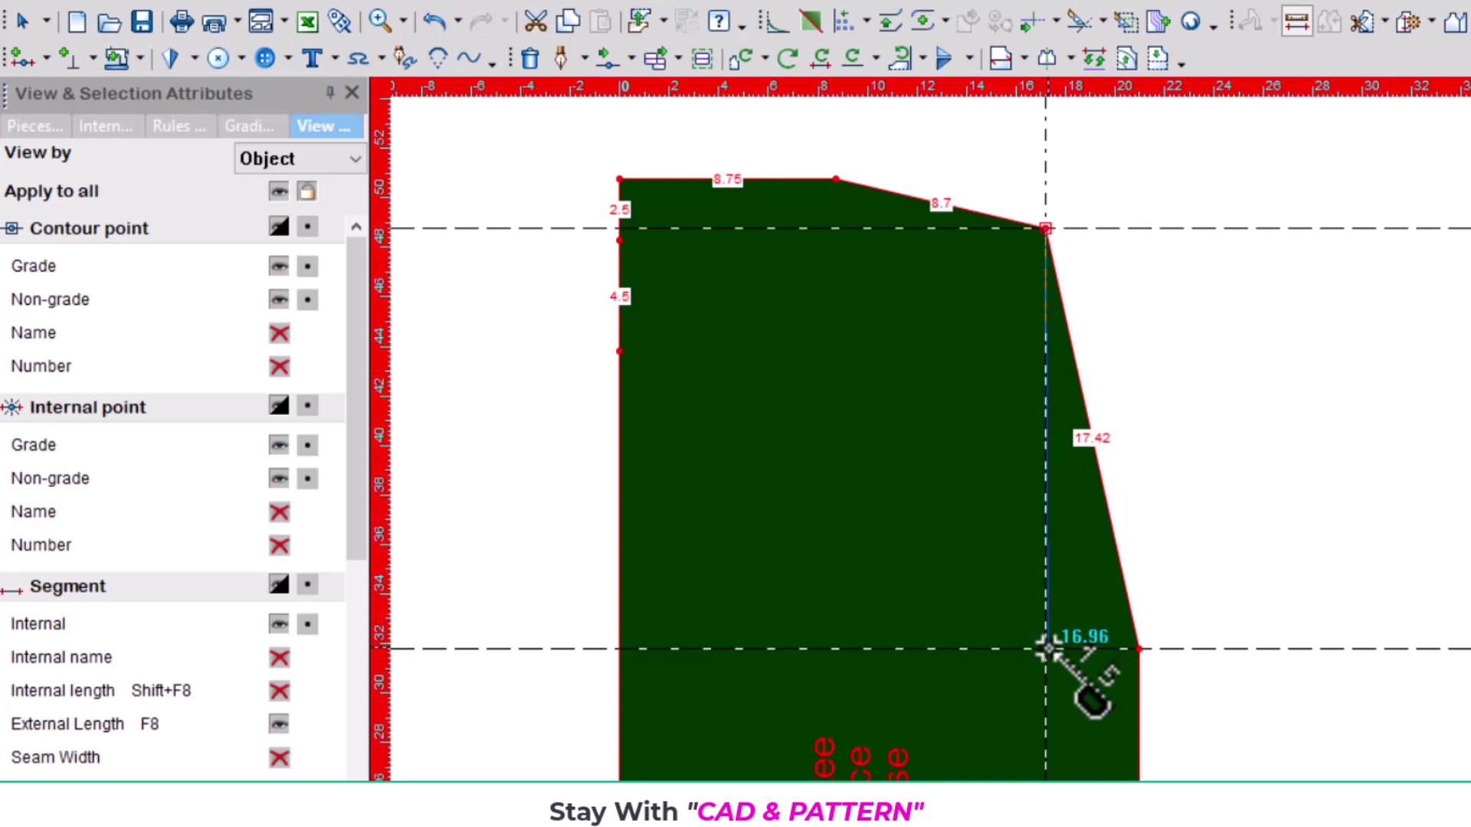
left_click_drag(1046, 649, 1046, 649)
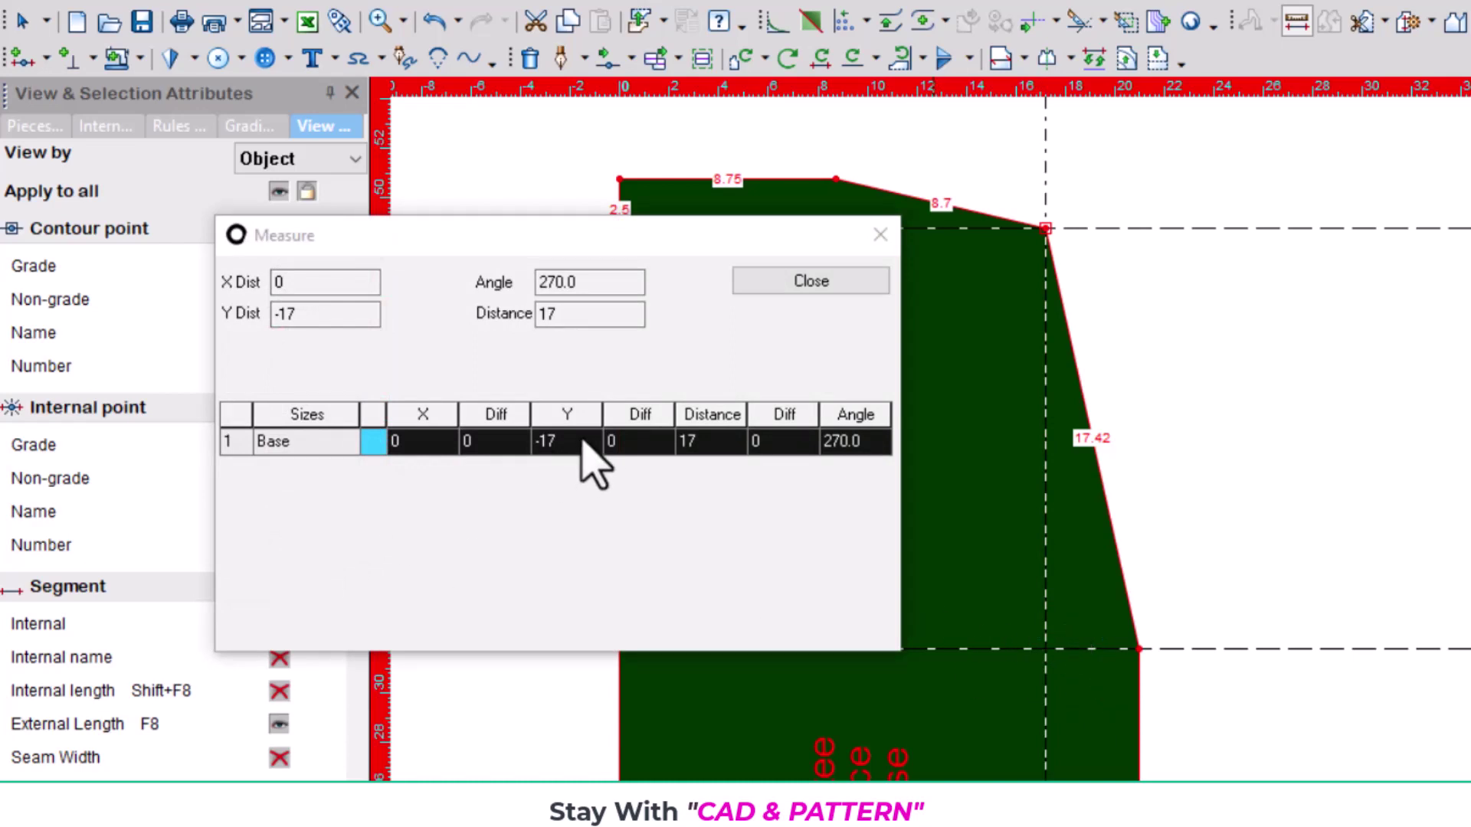
left_click(880, 235)
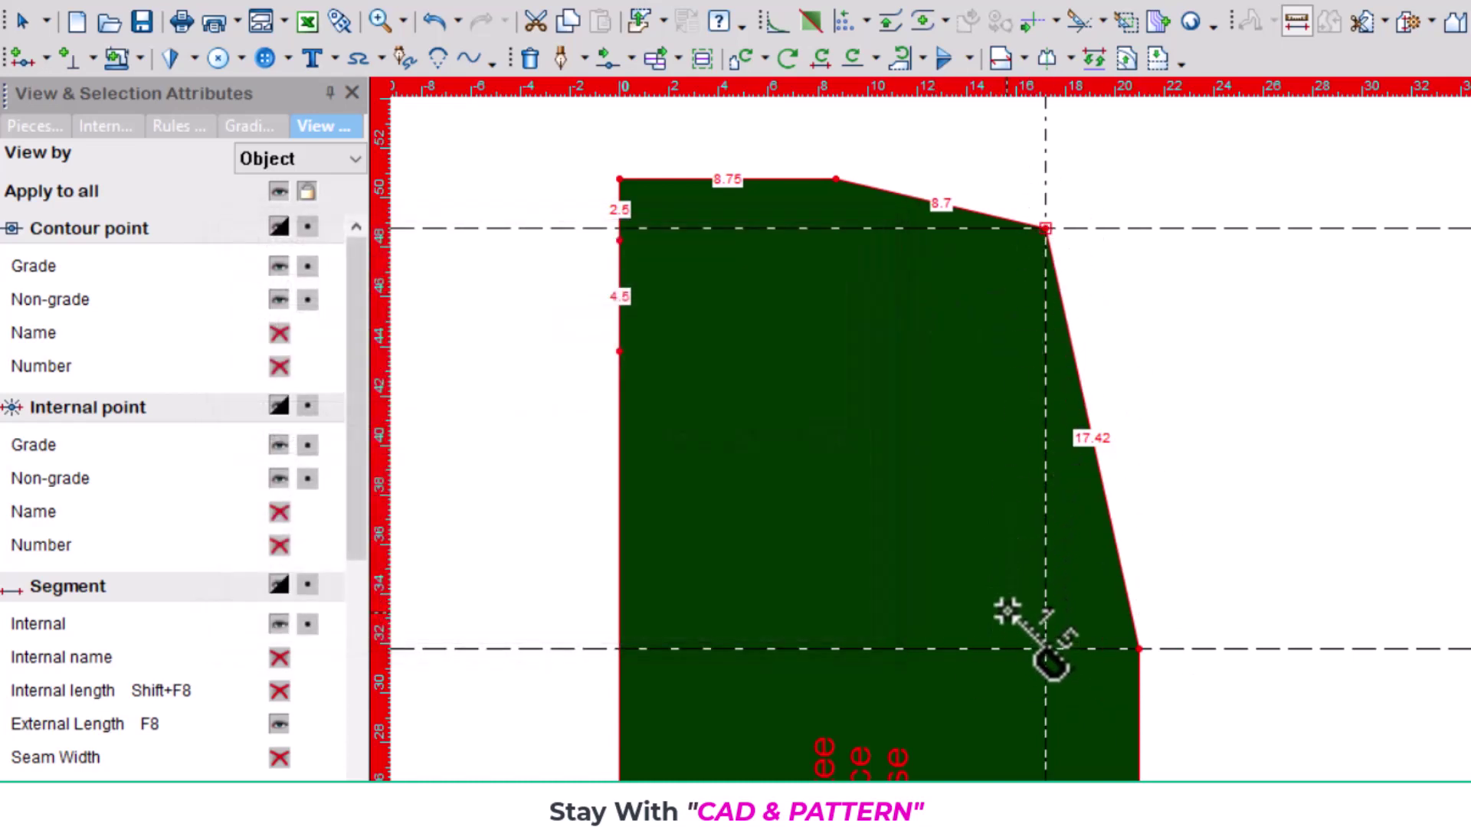
right_click(1119, 162)
left_click(1183, 181)
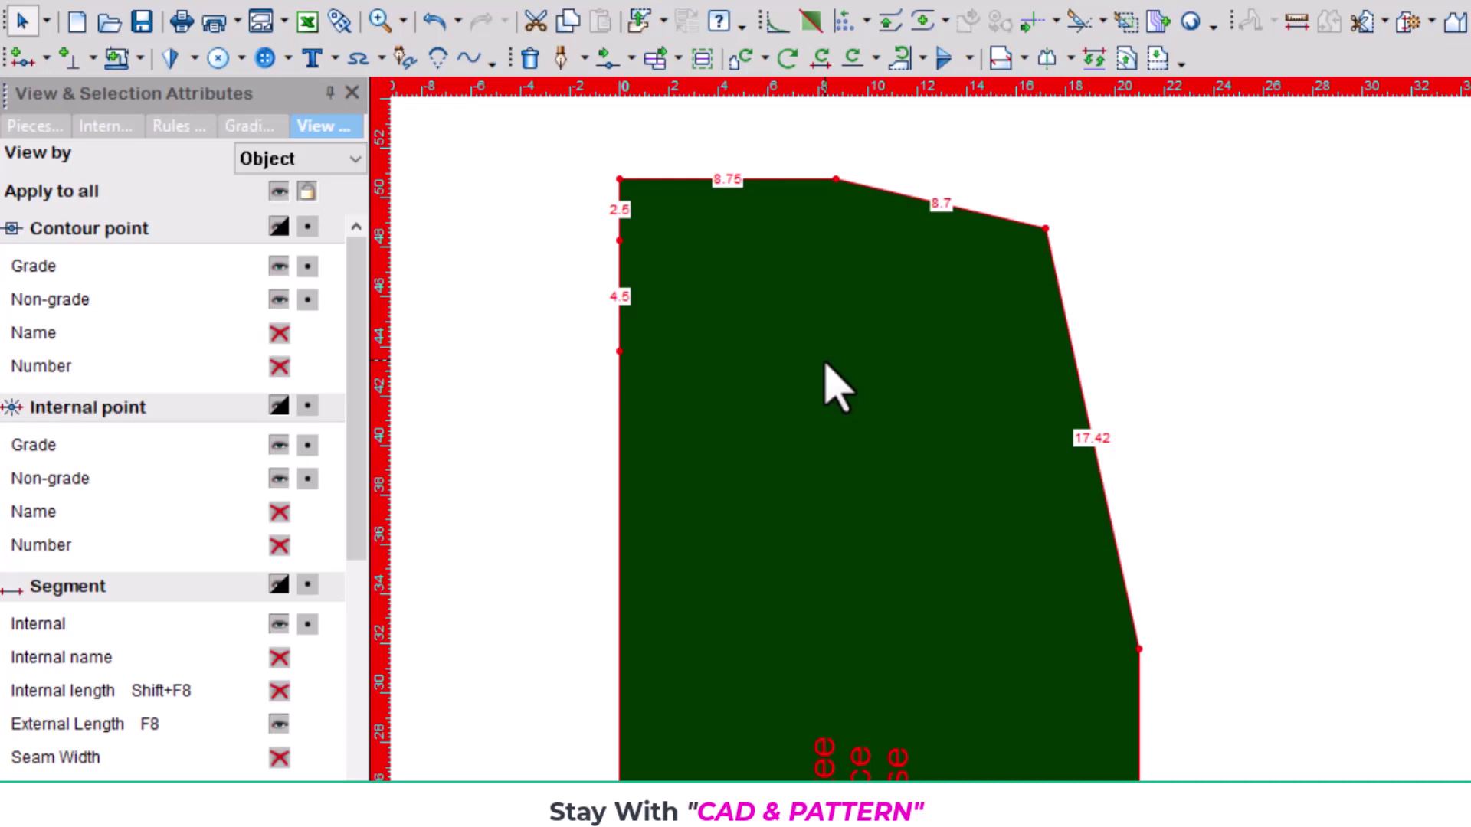
Delete the top-left neck corner and draw a line from the front neck depth point to the neck side point
key("Delete")
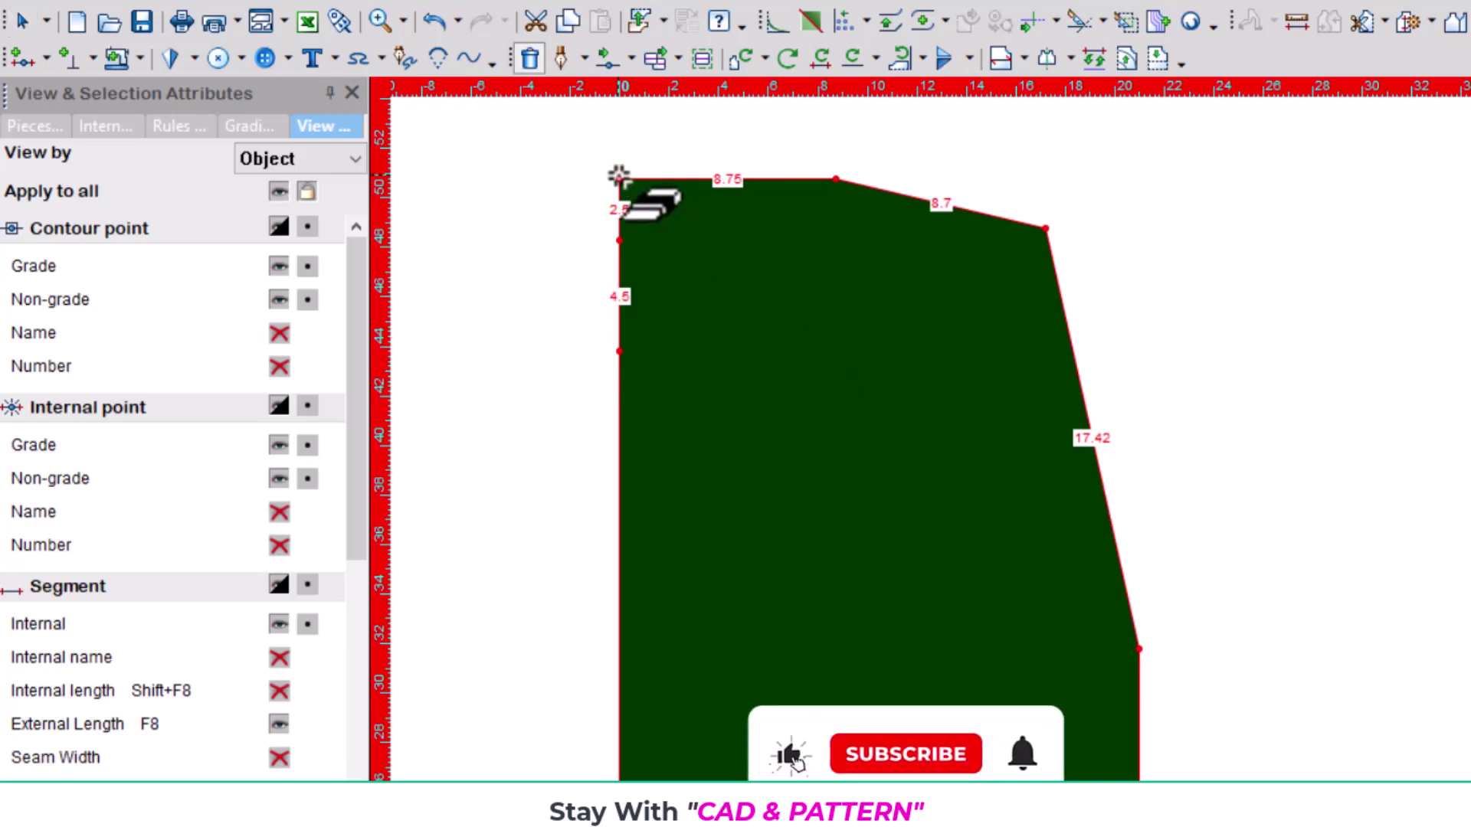
left_click(619, 178)
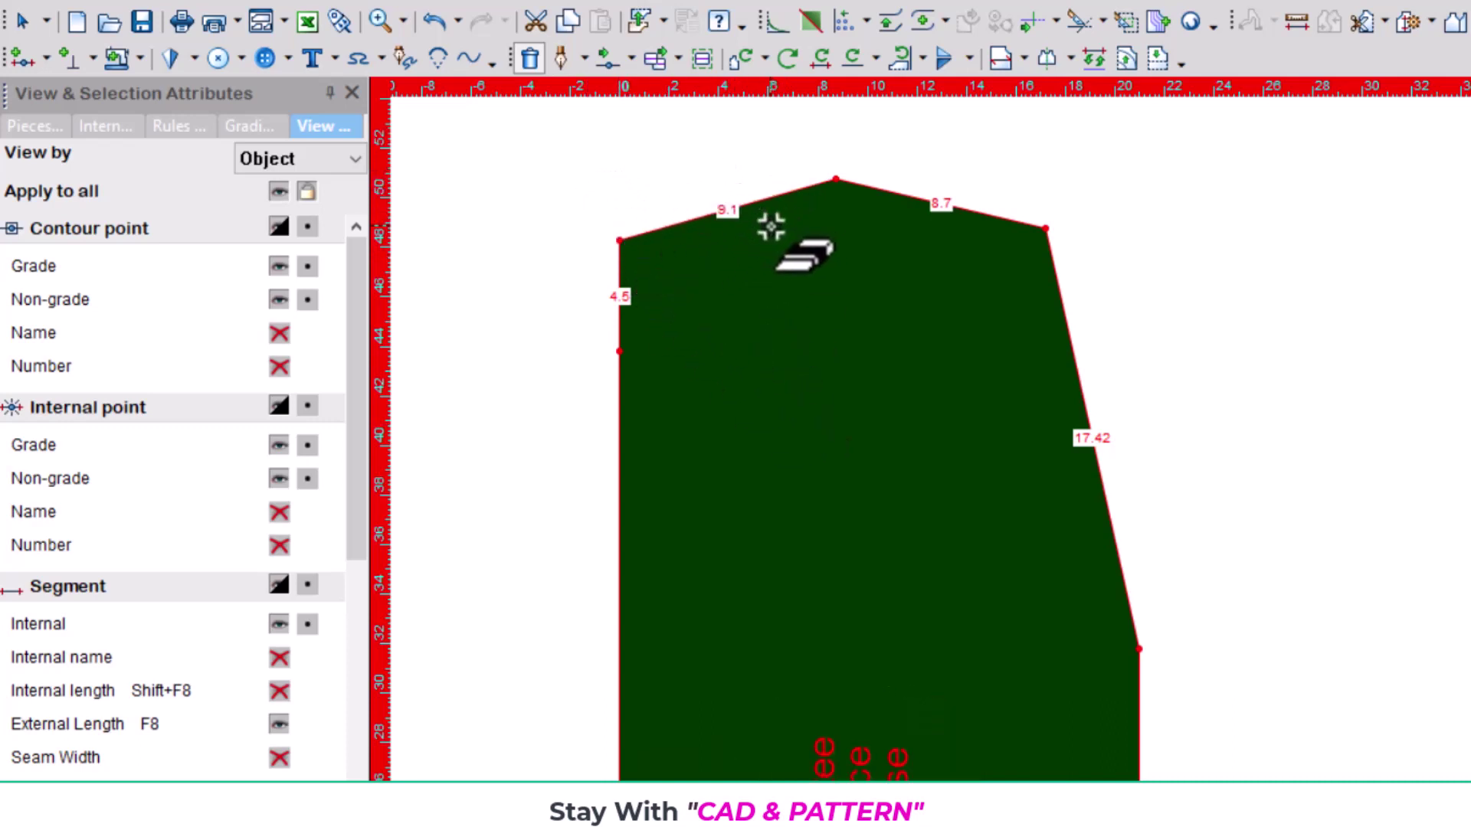
key("p")
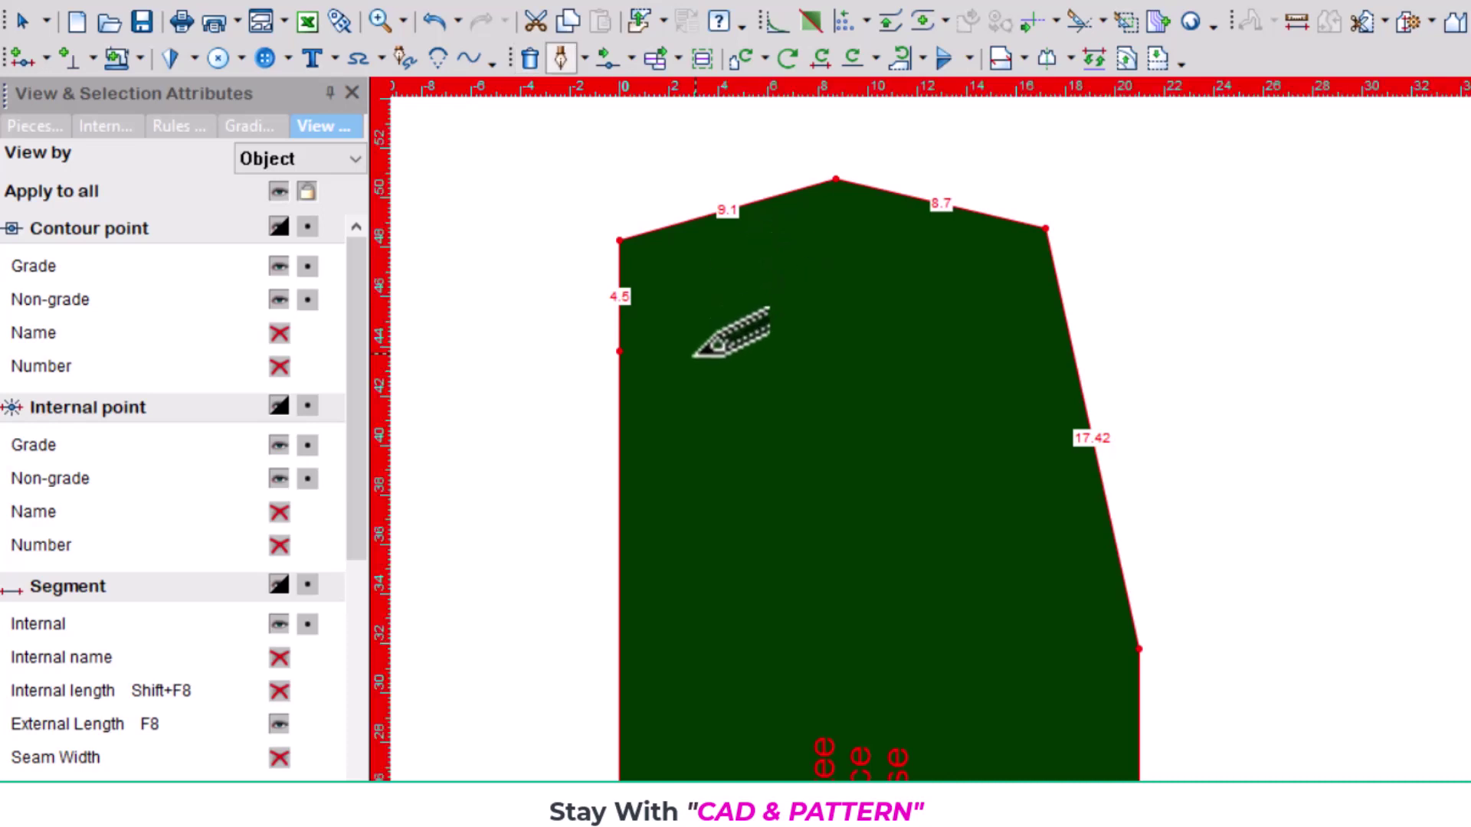
key("d")
left_click(814, 613)
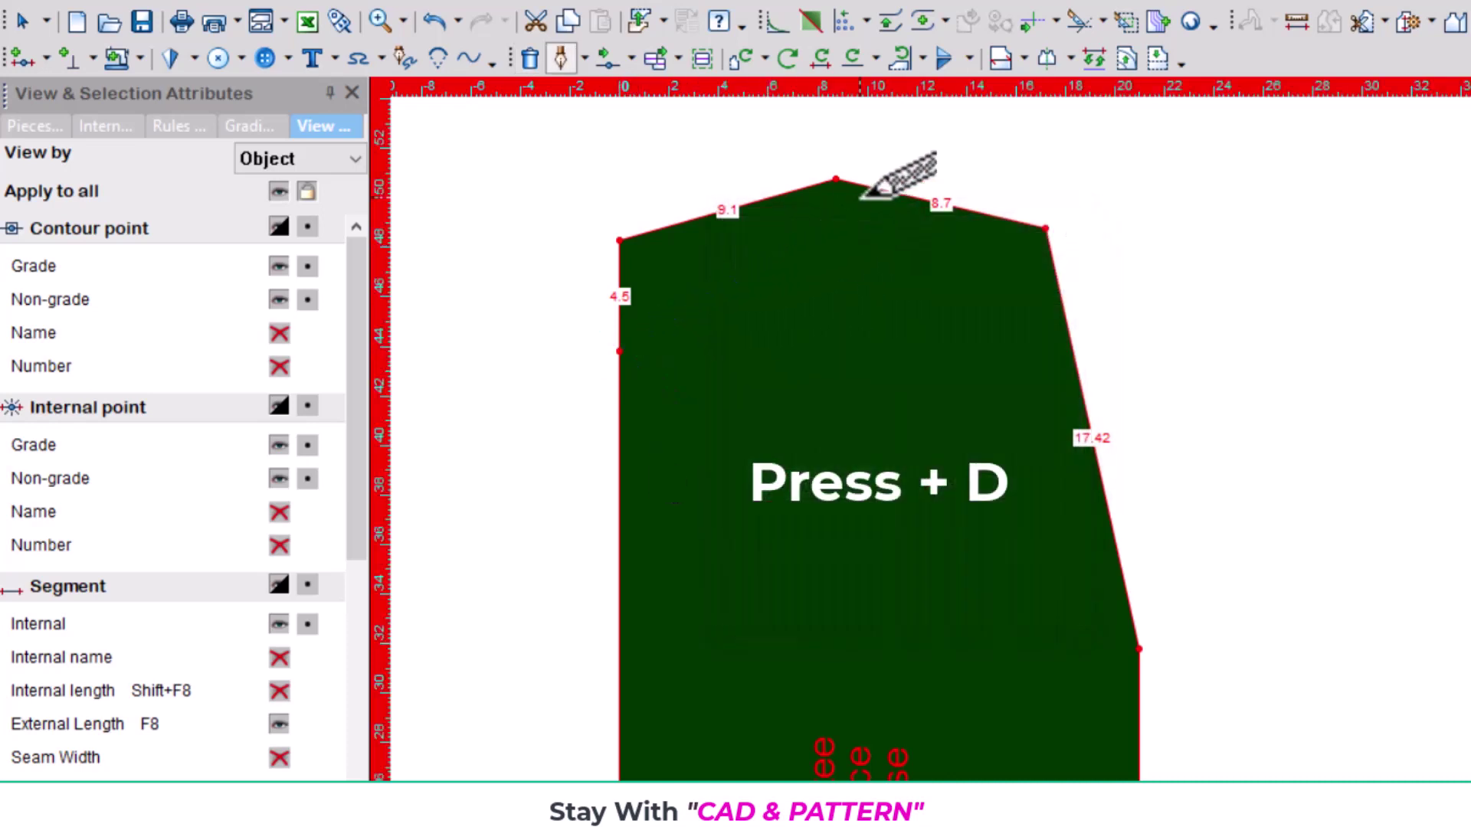
left_click(836, 178)
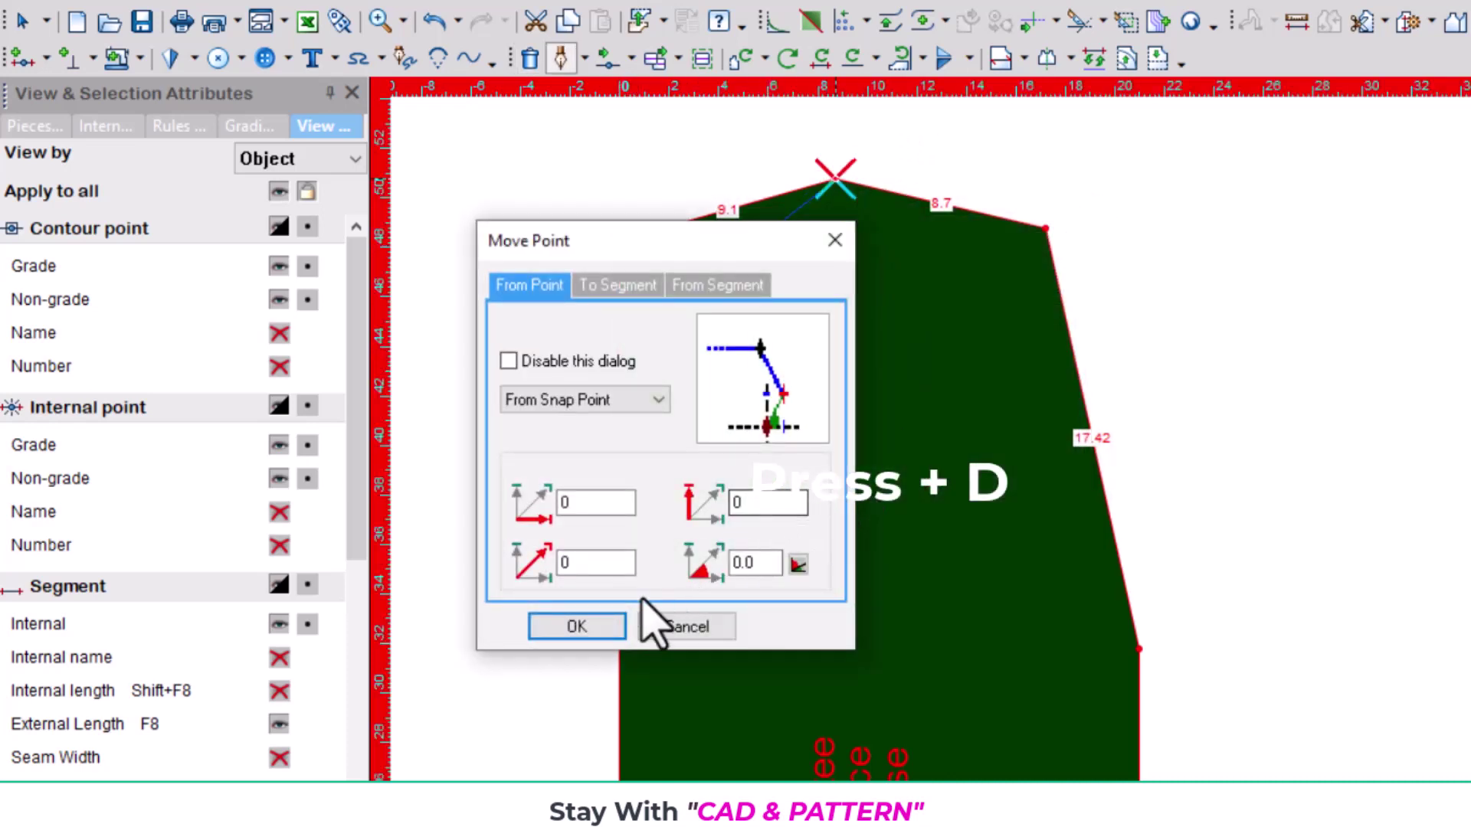
left_click(577, 626)
right_click(1195, 148)
left_click(1272, 168)
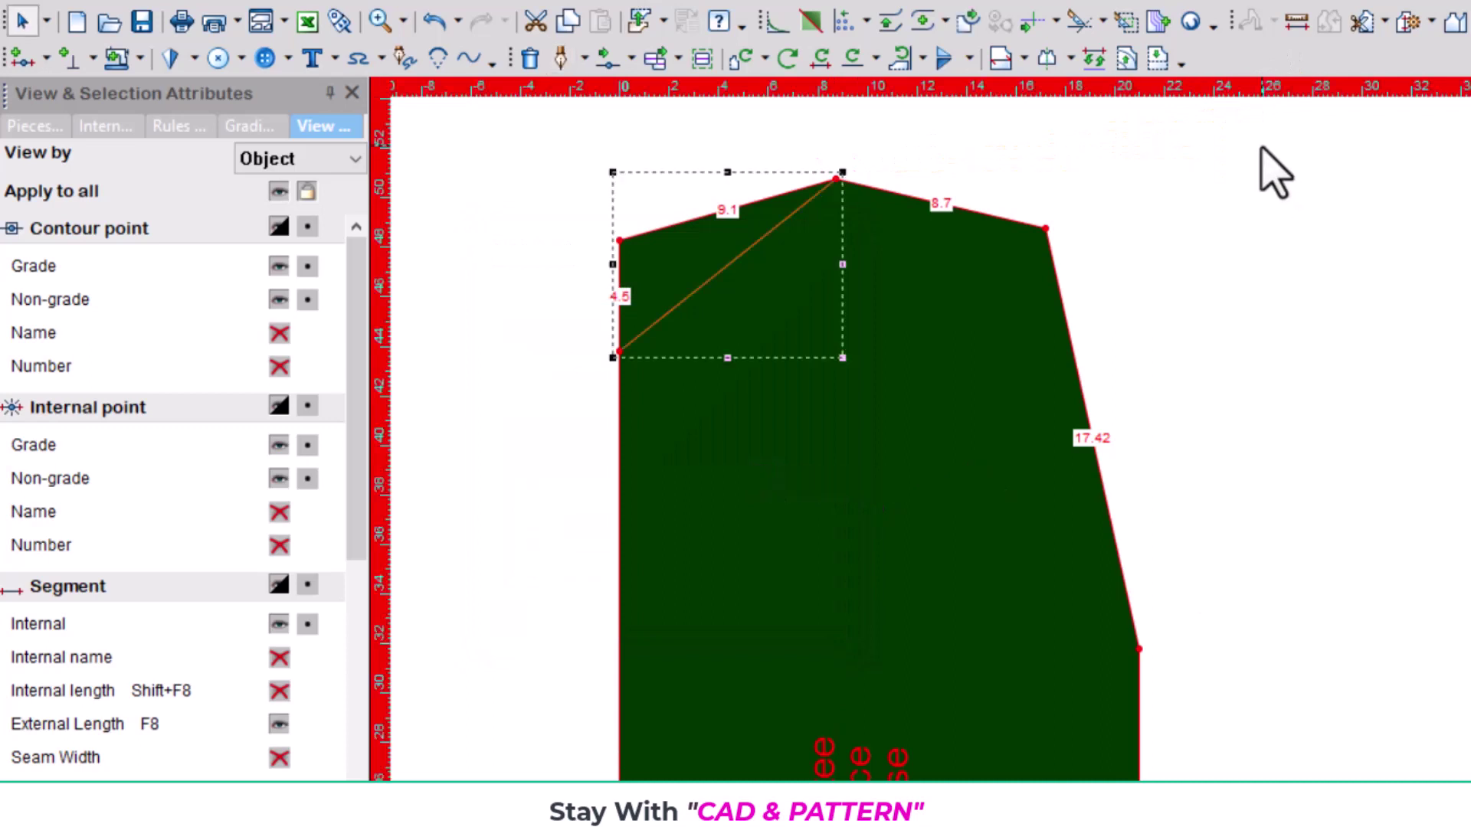
scroll(1188, 544, "down", 1)
Mirror the front piece across its centre-front edge to show the full front
scroll(1103, 486, "down", 1)
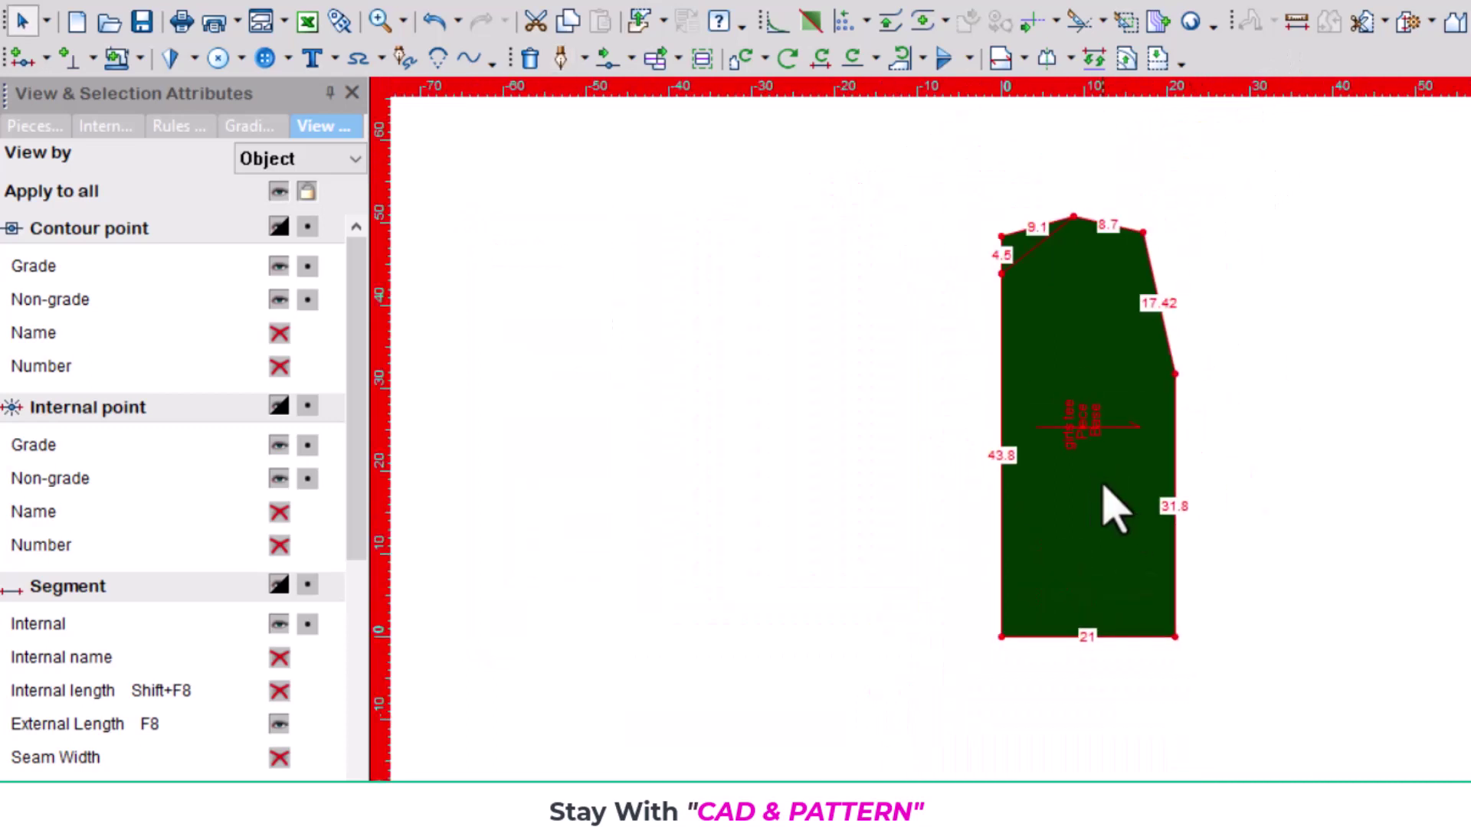
scroll(1110, 551, "up", 2)
scroll(1110, 617, "down", 1)
scroll(1107, 509, "down", 1)
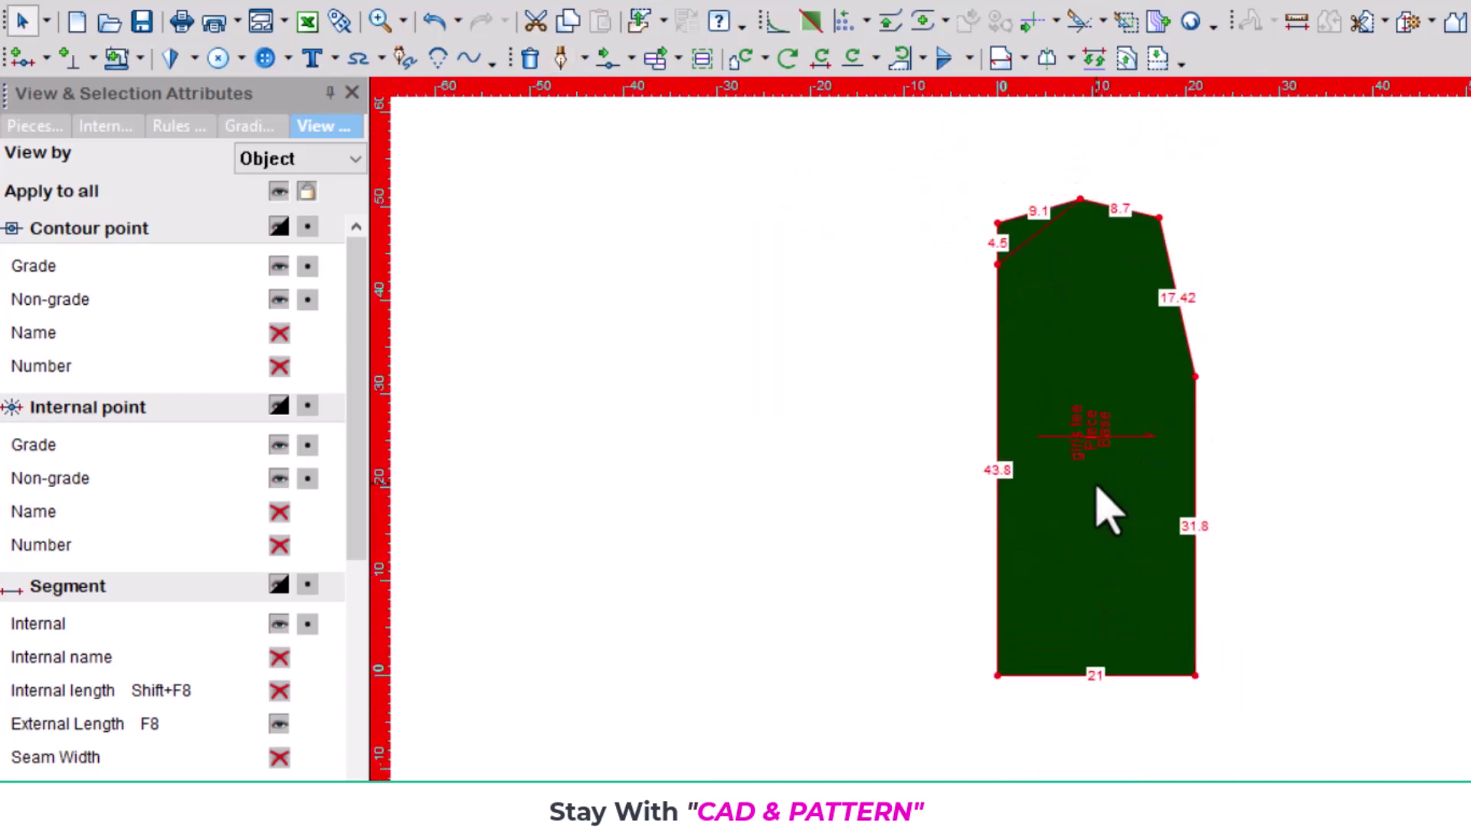
key("h")
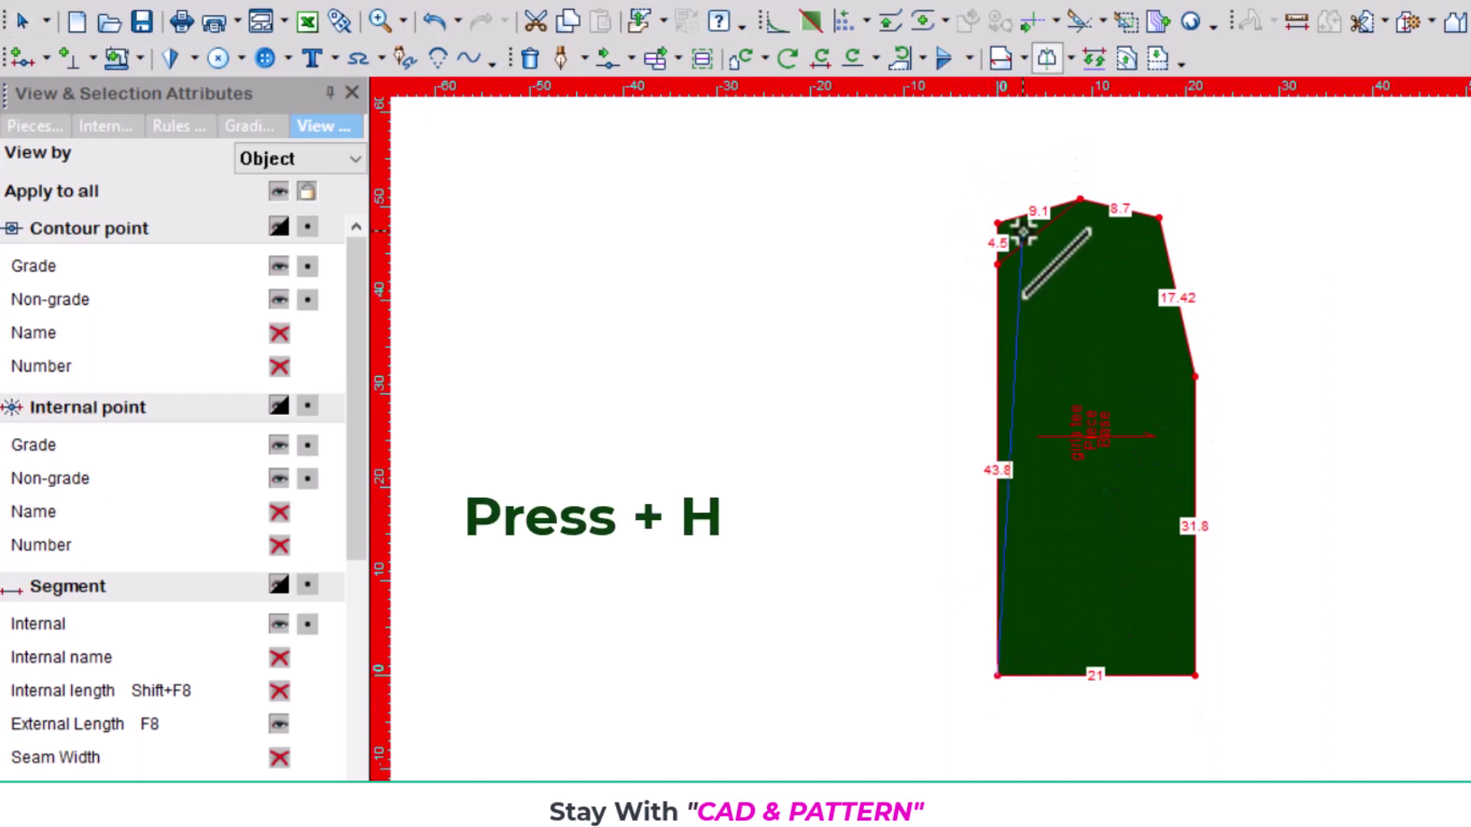
left_click(994, 227)
scroll(1095, 429, "up", 2)
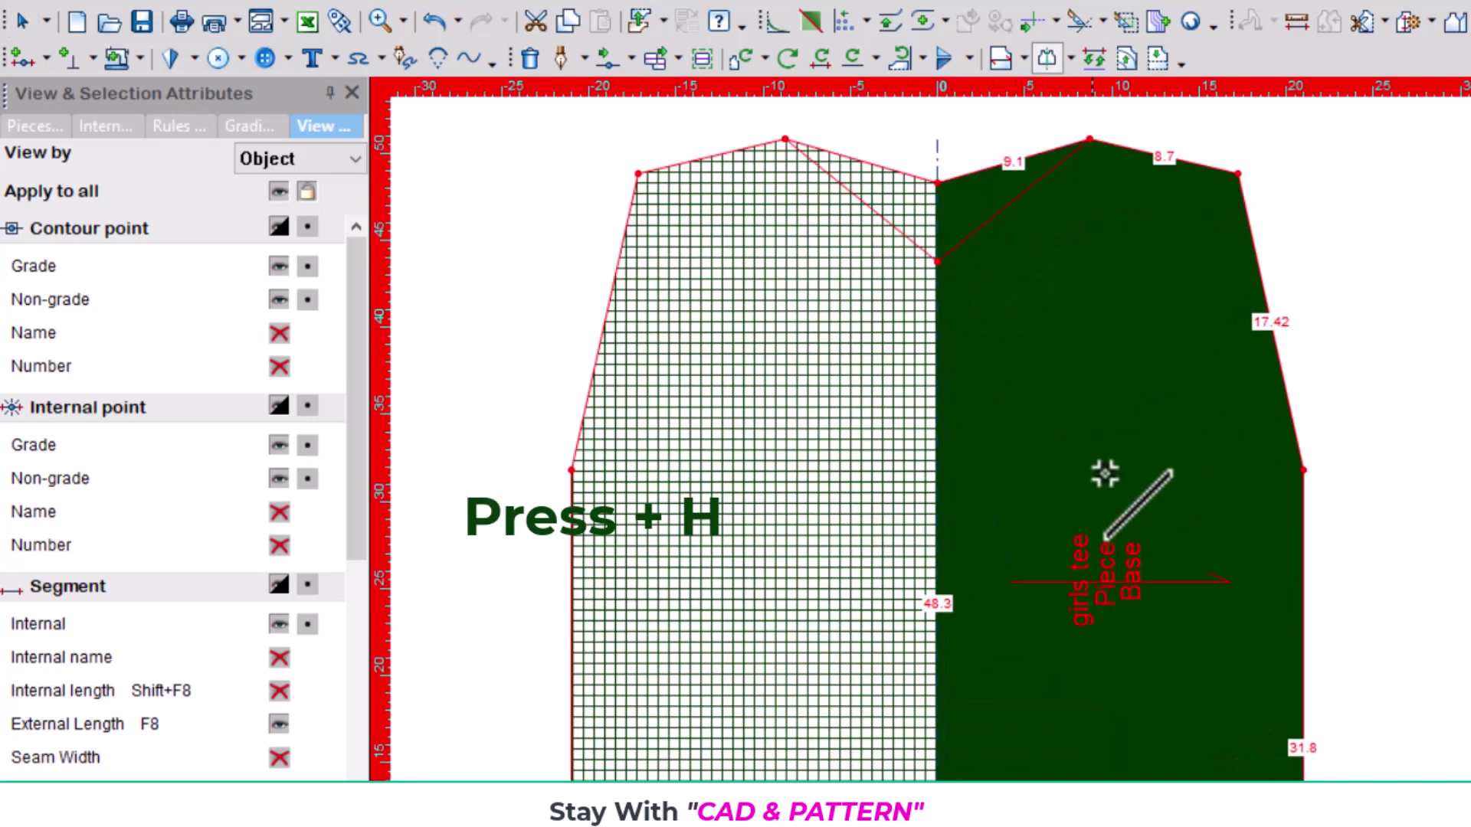
scroll(1095, 475, "down", 1)
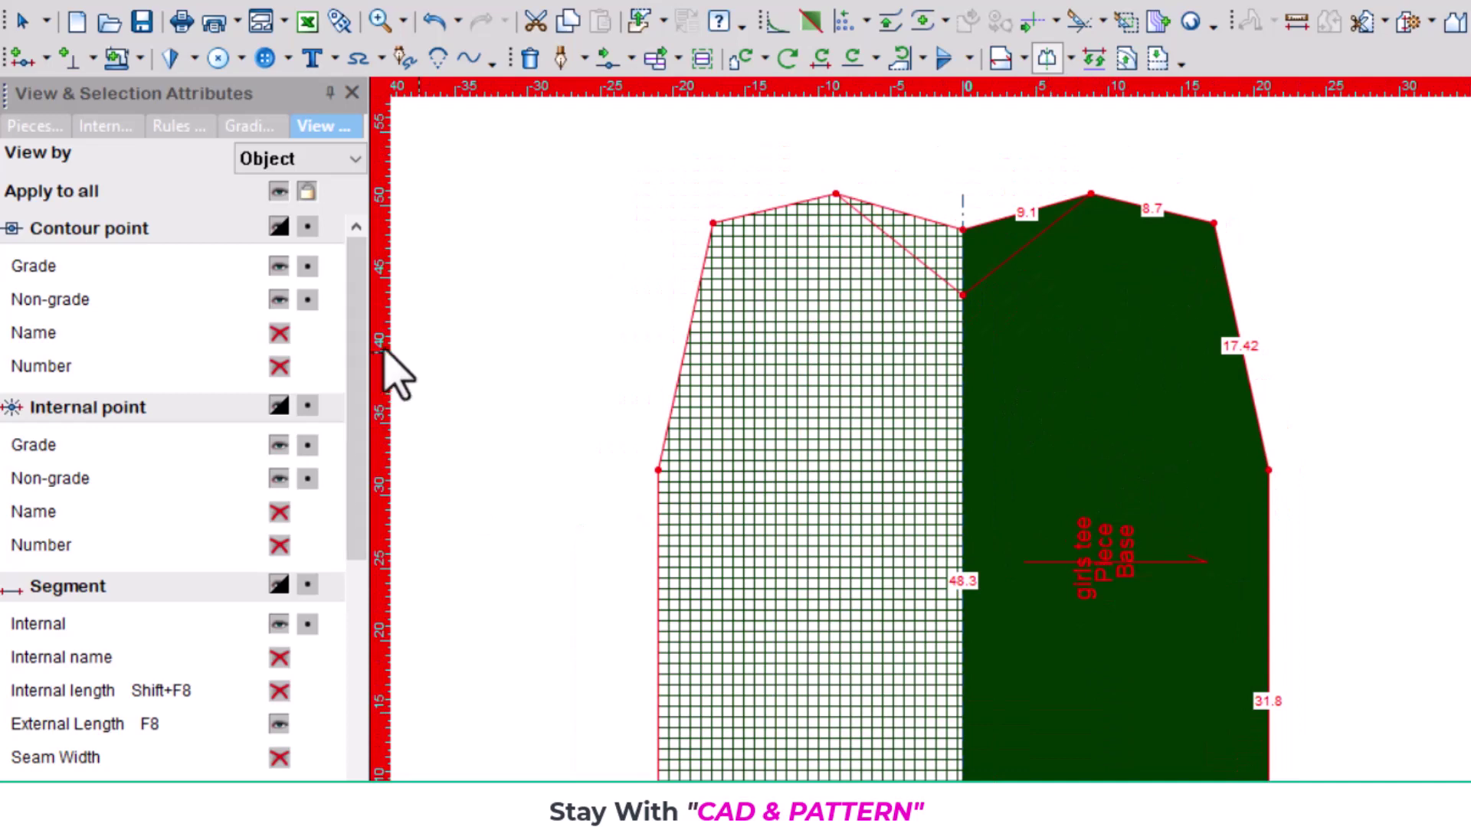
key("Escape")
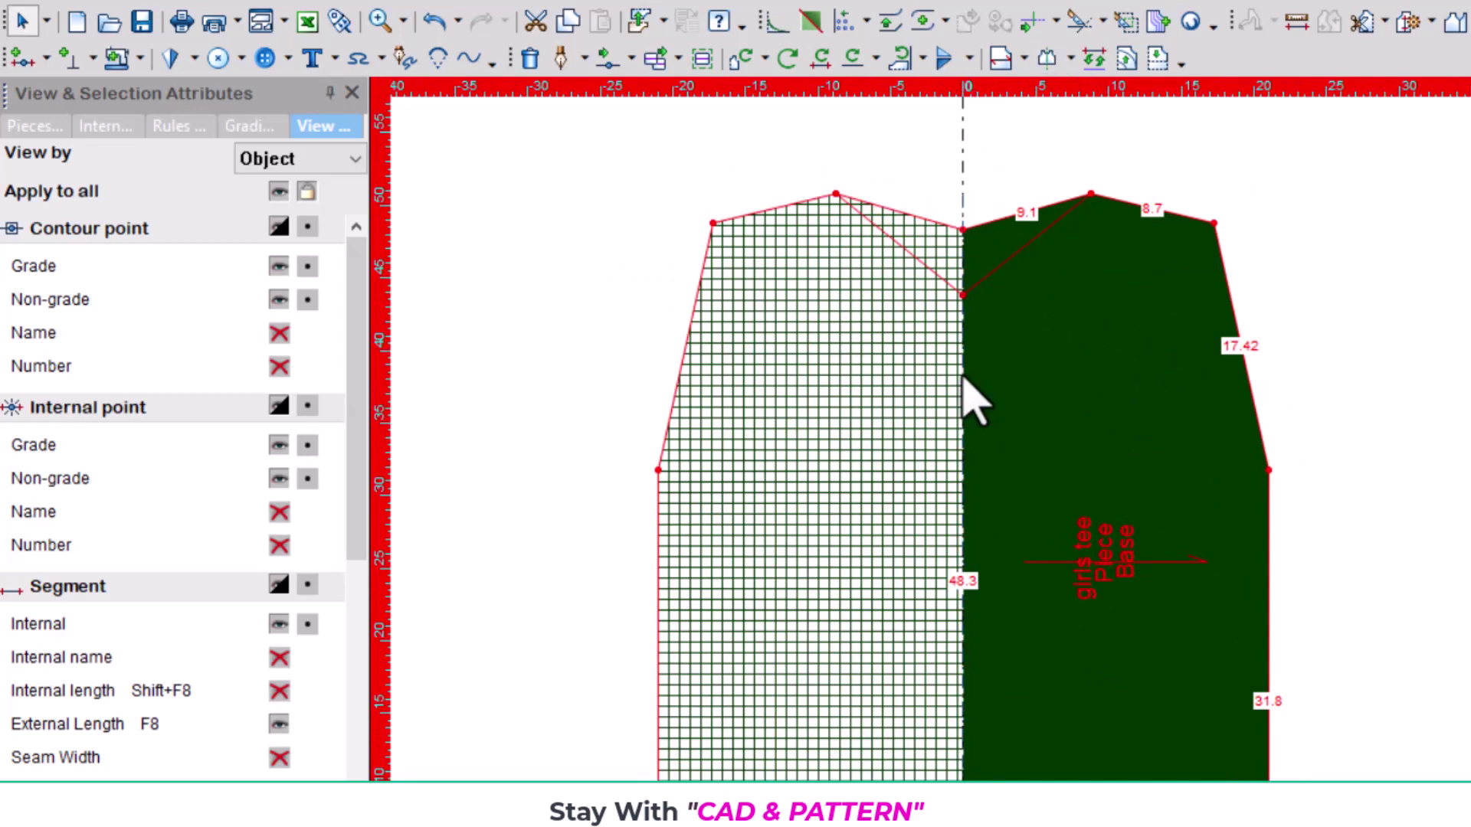
Open the mirror line's Guide Line Properties and move the window aside
double_click(962, 377)
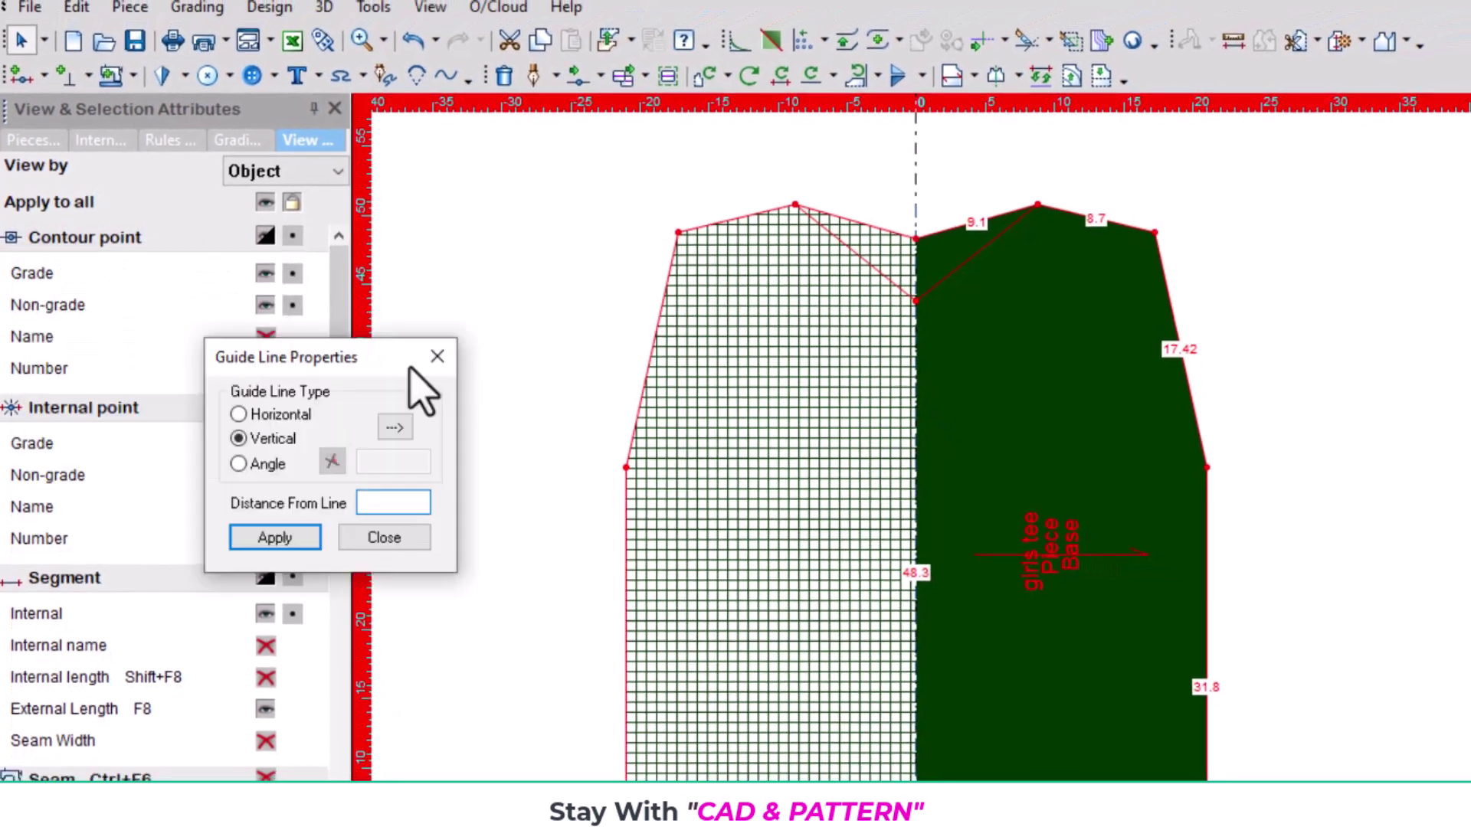
mouse_move(409, 368)
left_mouse_down()
mouse_move(1294, 268)
mouse_move(1290, 202)
left_mouse_up()
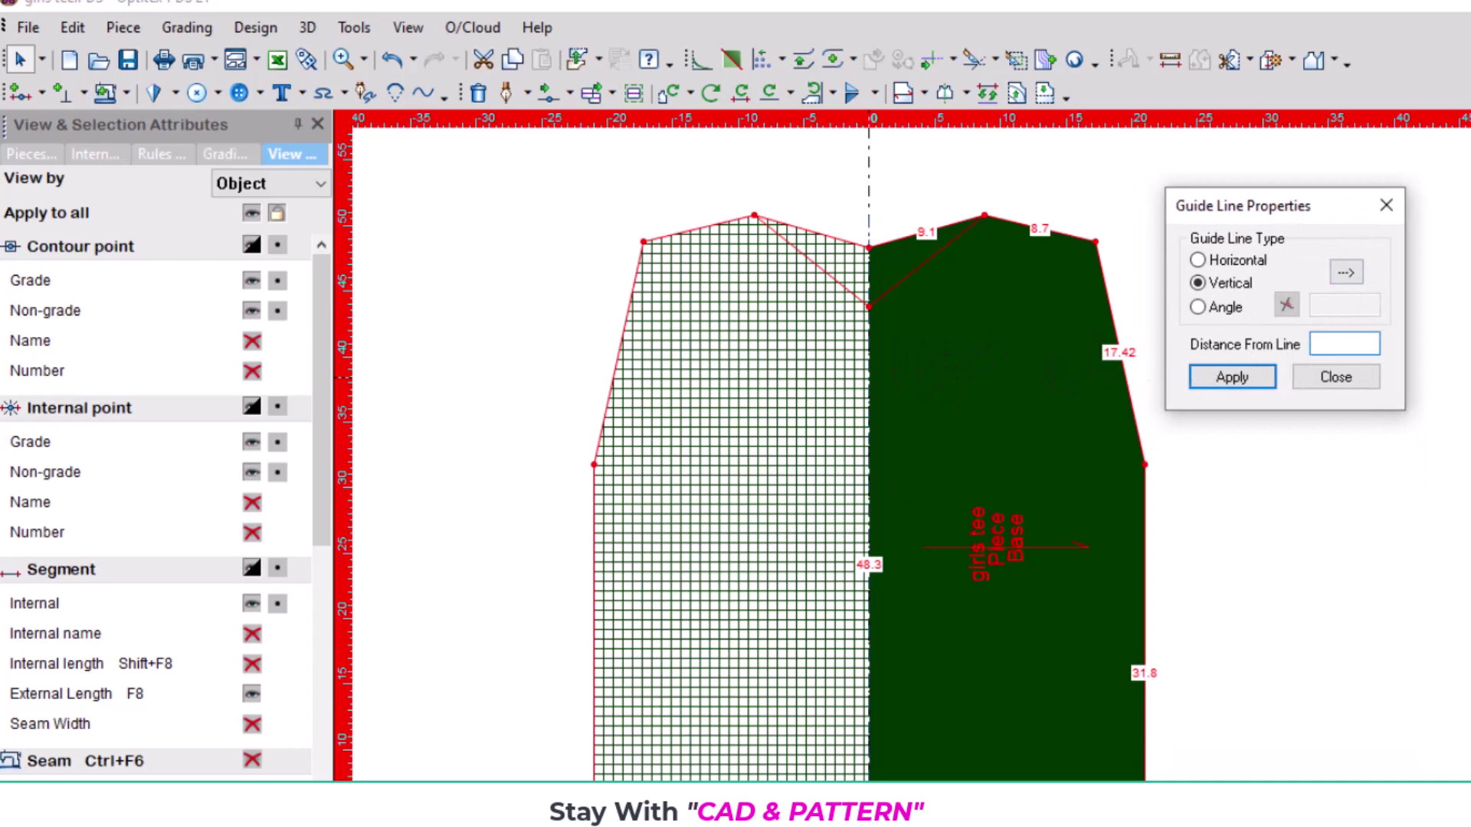
scroll(578, 317, "up", 5)
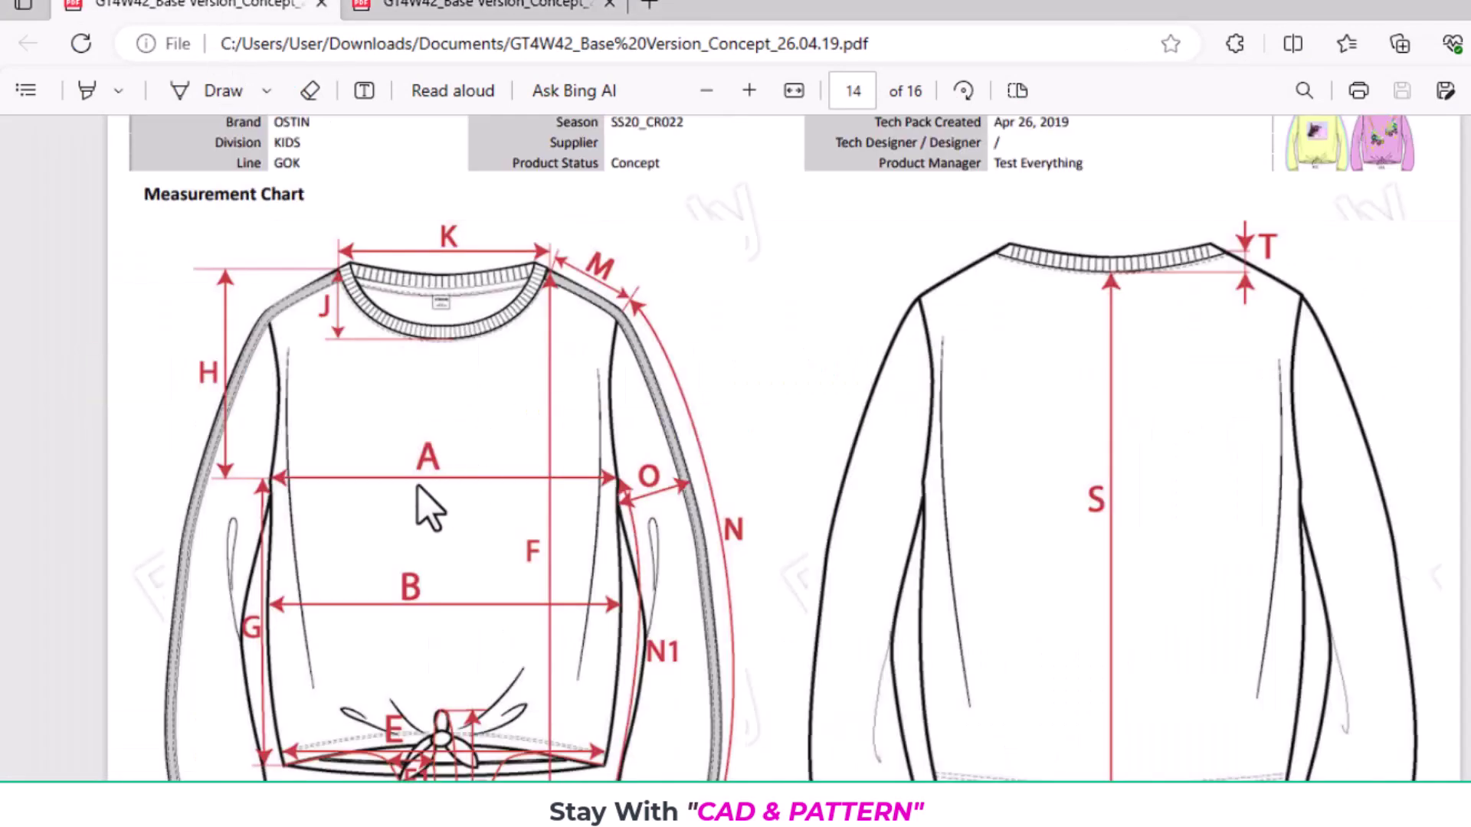
Read the size 140 front width 31.5 and halve it to 15.75 on the calculator
left_click(510, 6)
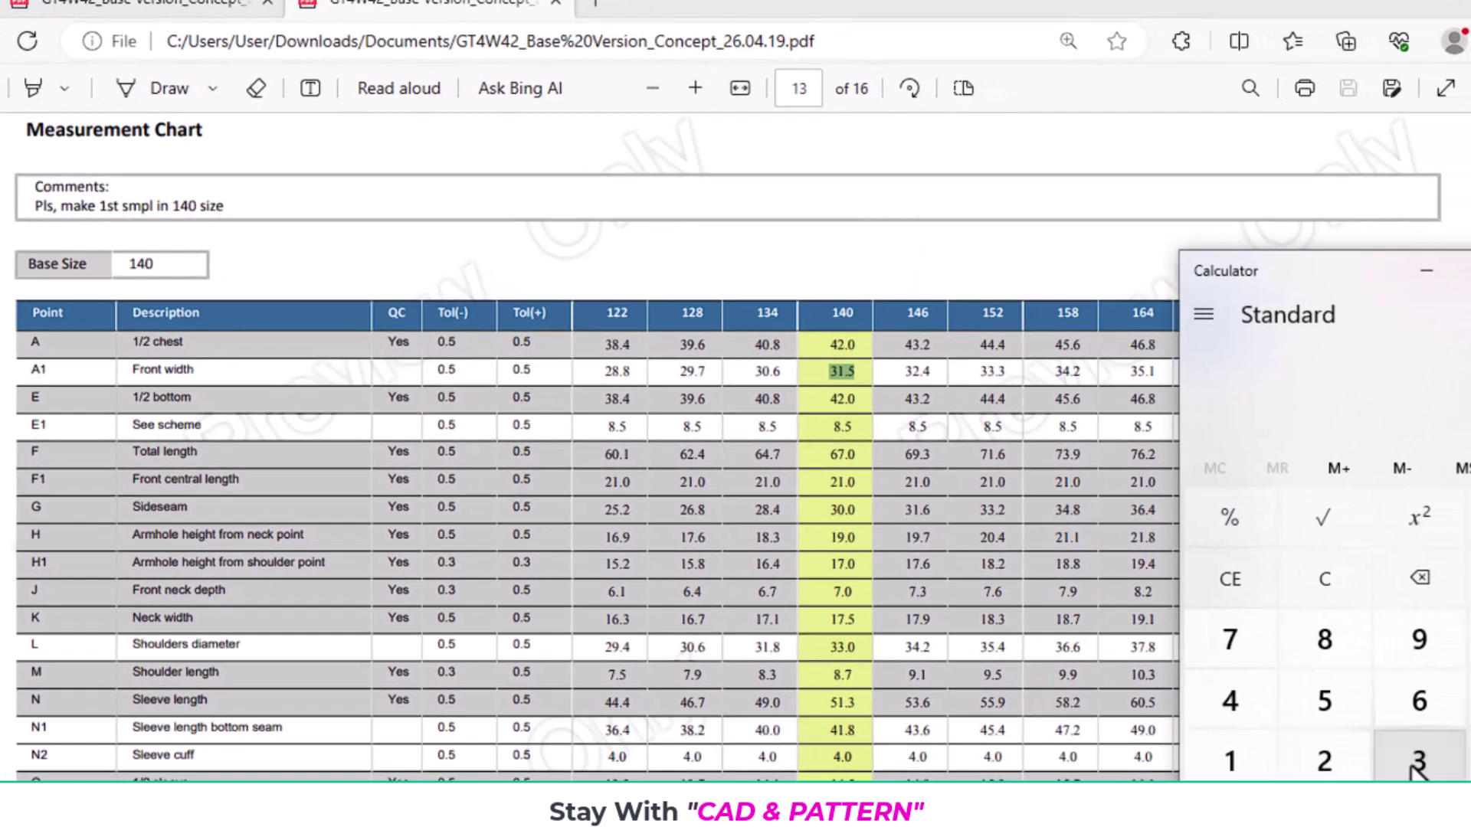
left_click(1417, 770)
left_click(1142, 754)
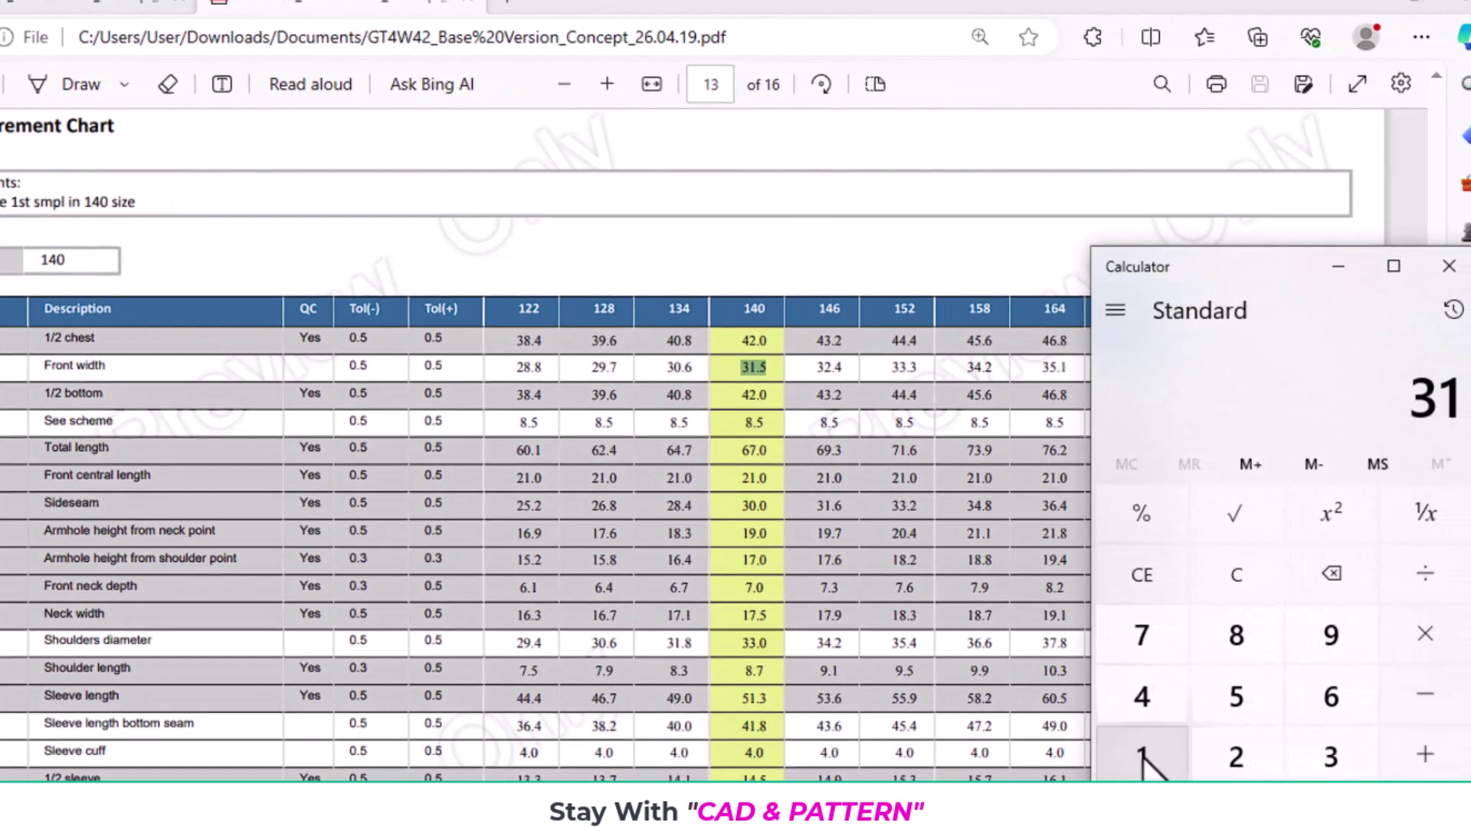
left_click(1328, 812)
left_click(1235, 695)
left_click(1417, 590)
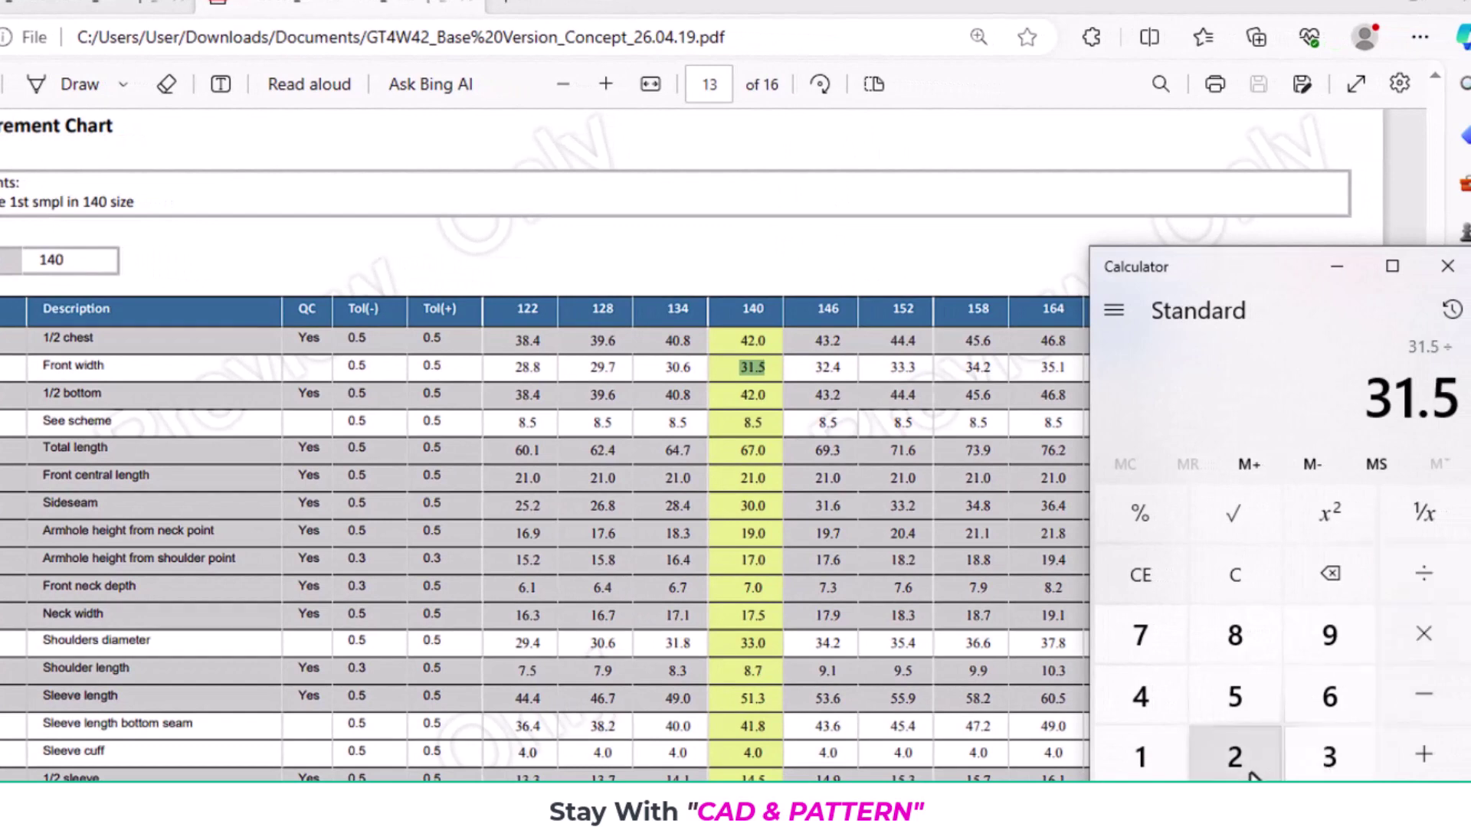
left_click(1235, 757)
left_click(1423, 814)
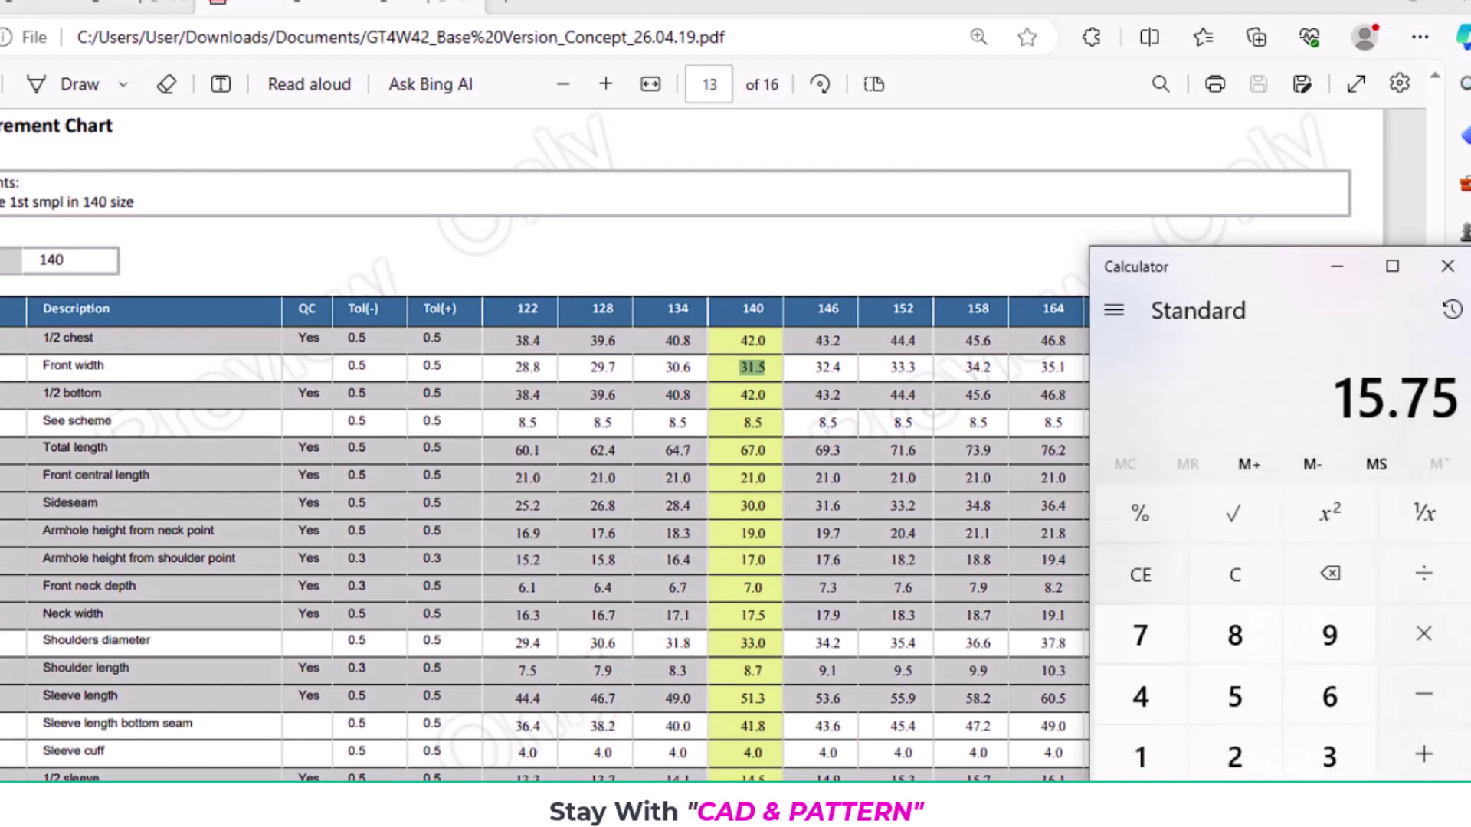
key("alt+Tab")
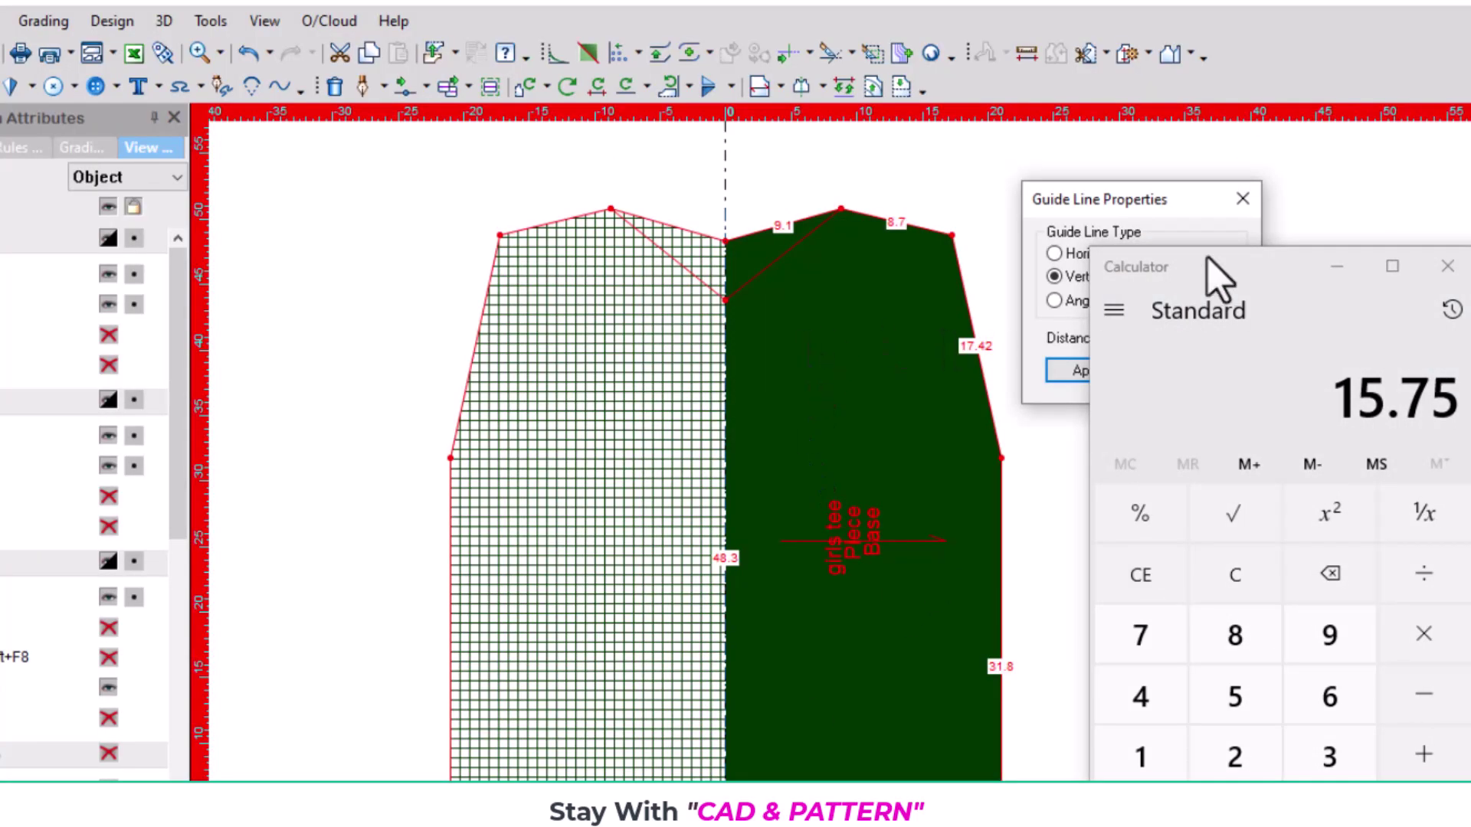
Set the vertical guide line's Distance From Line to 15.75, marking half the front width
left_click(1337, 266)
type("15.75")
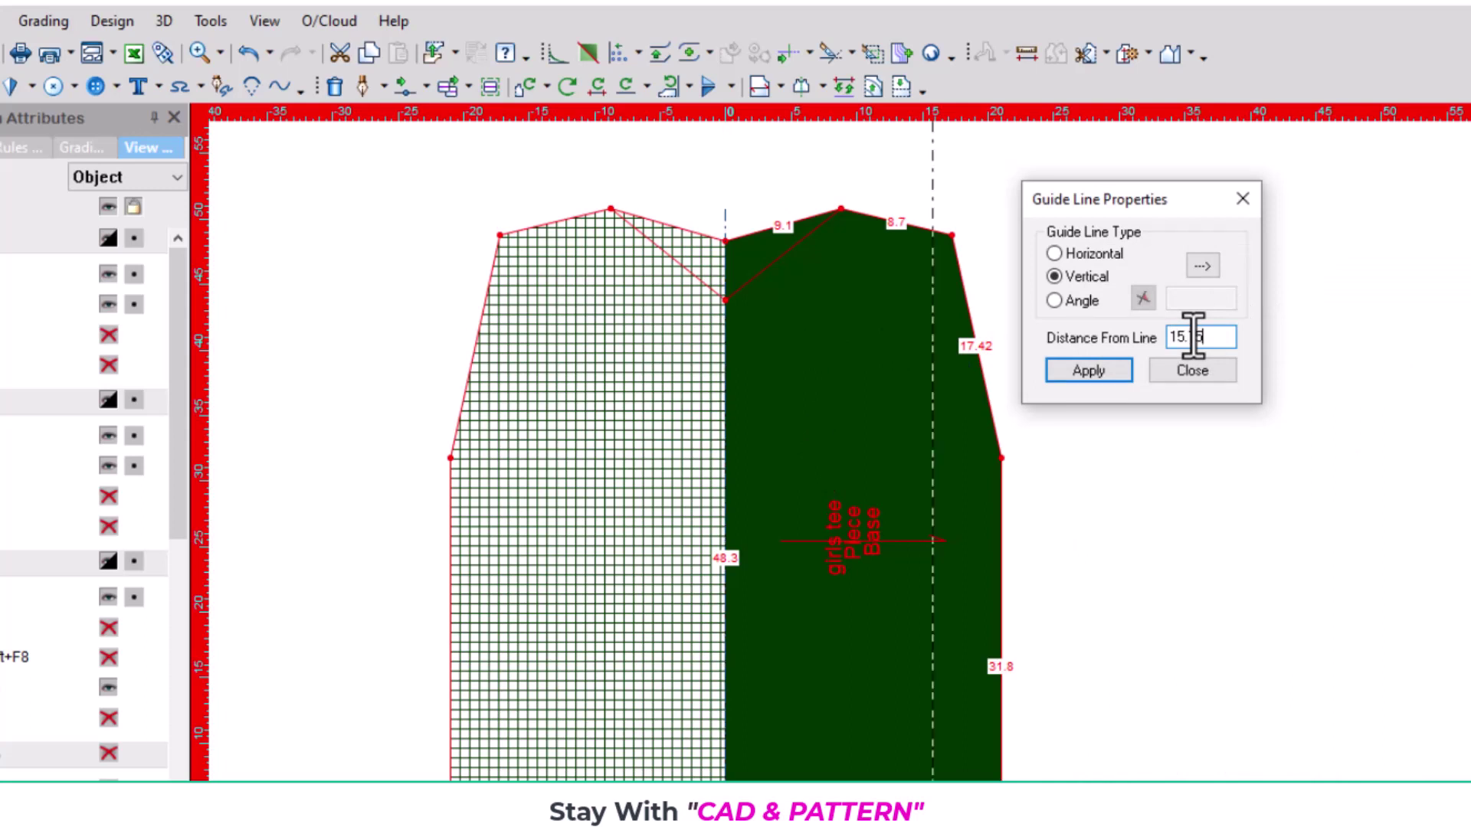
left_click(1243, 199)
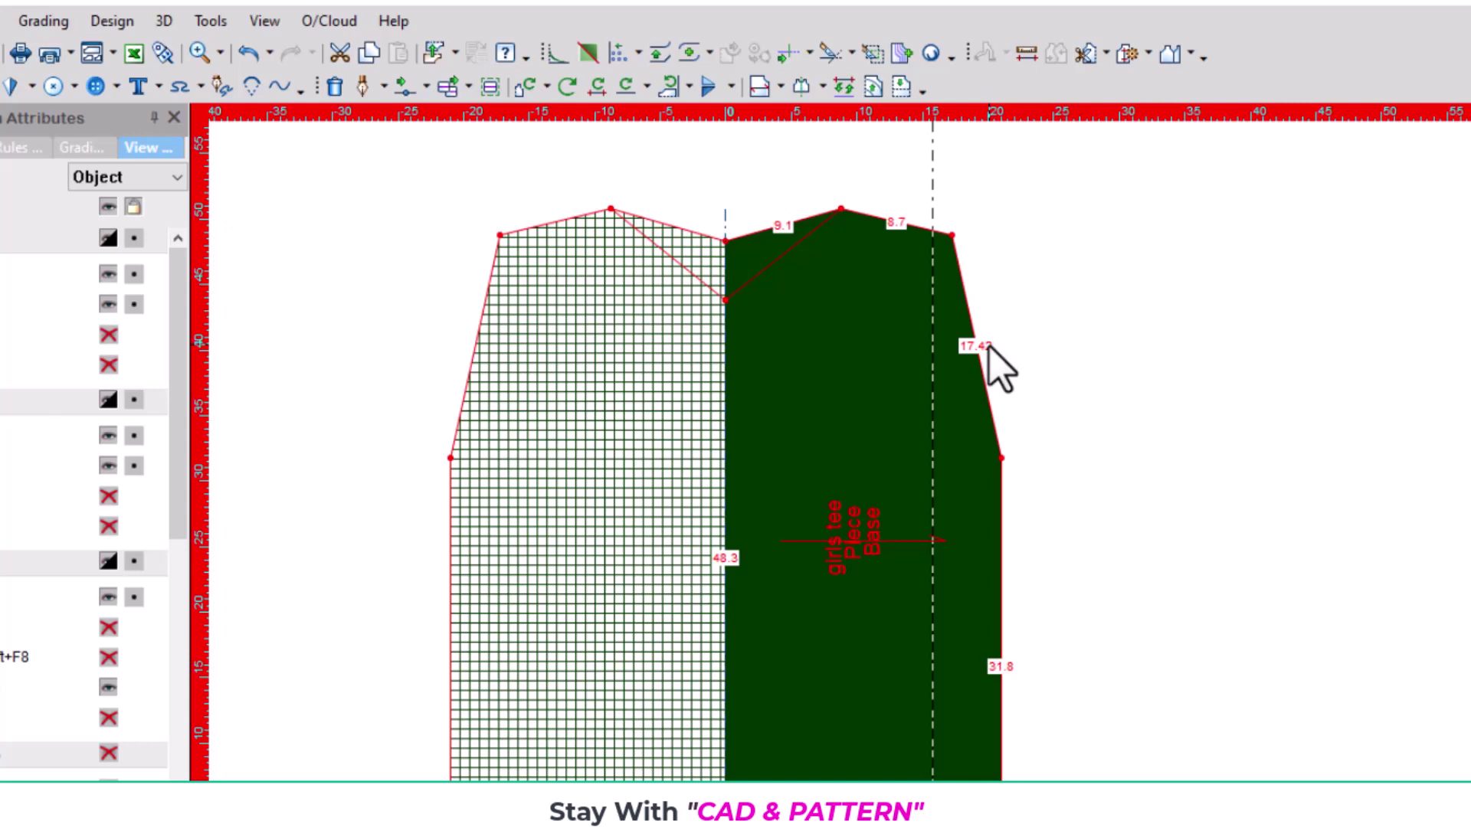
scroll(996, 368, "up", 2)
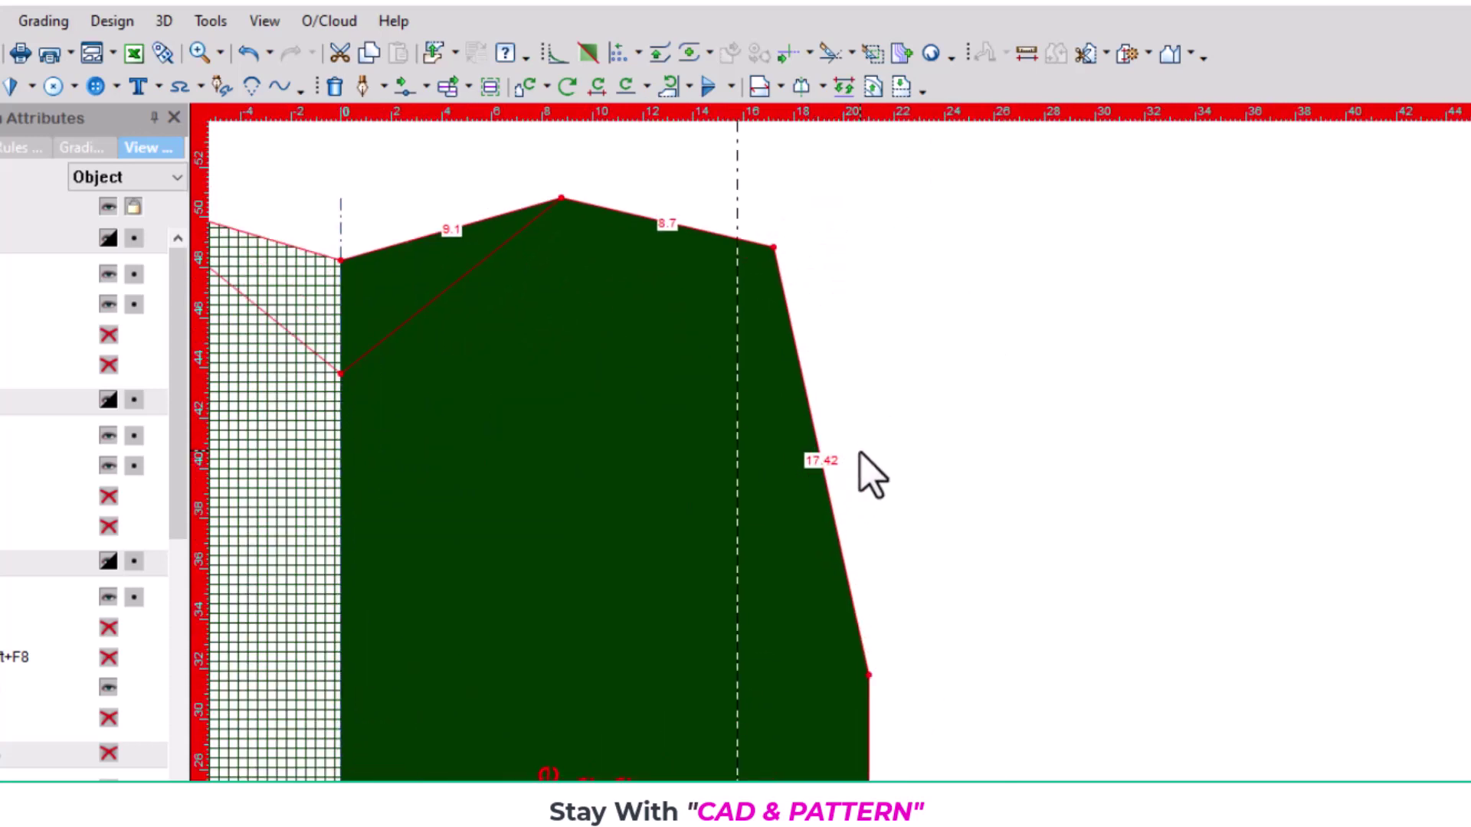
Set the armhole point's proportion to .5, placing it halfway along the armhole edge
left_click(818, 446)
key("o")
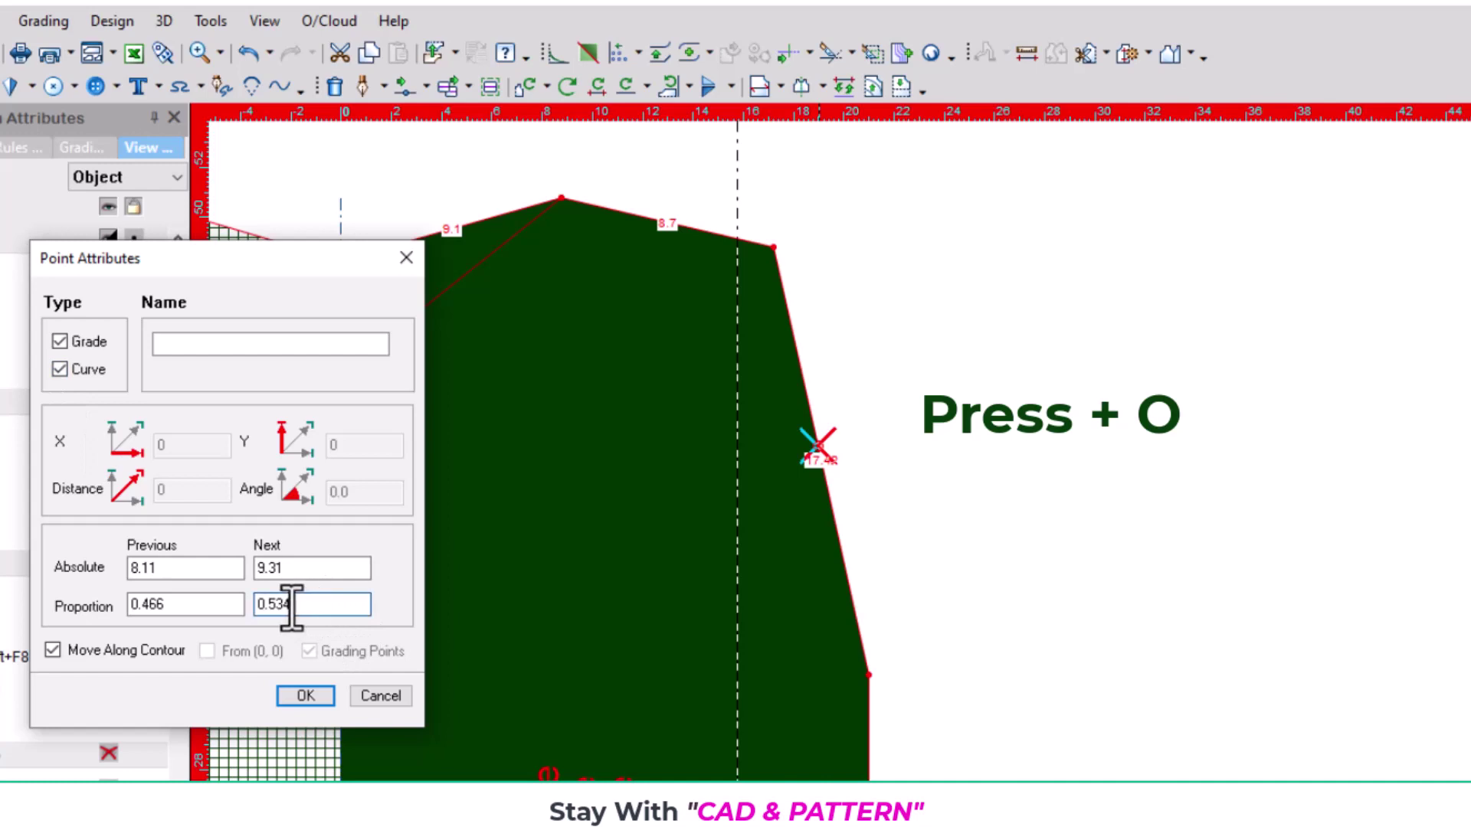
left_click_drag(291, 605, 240, 605)
type(".5")
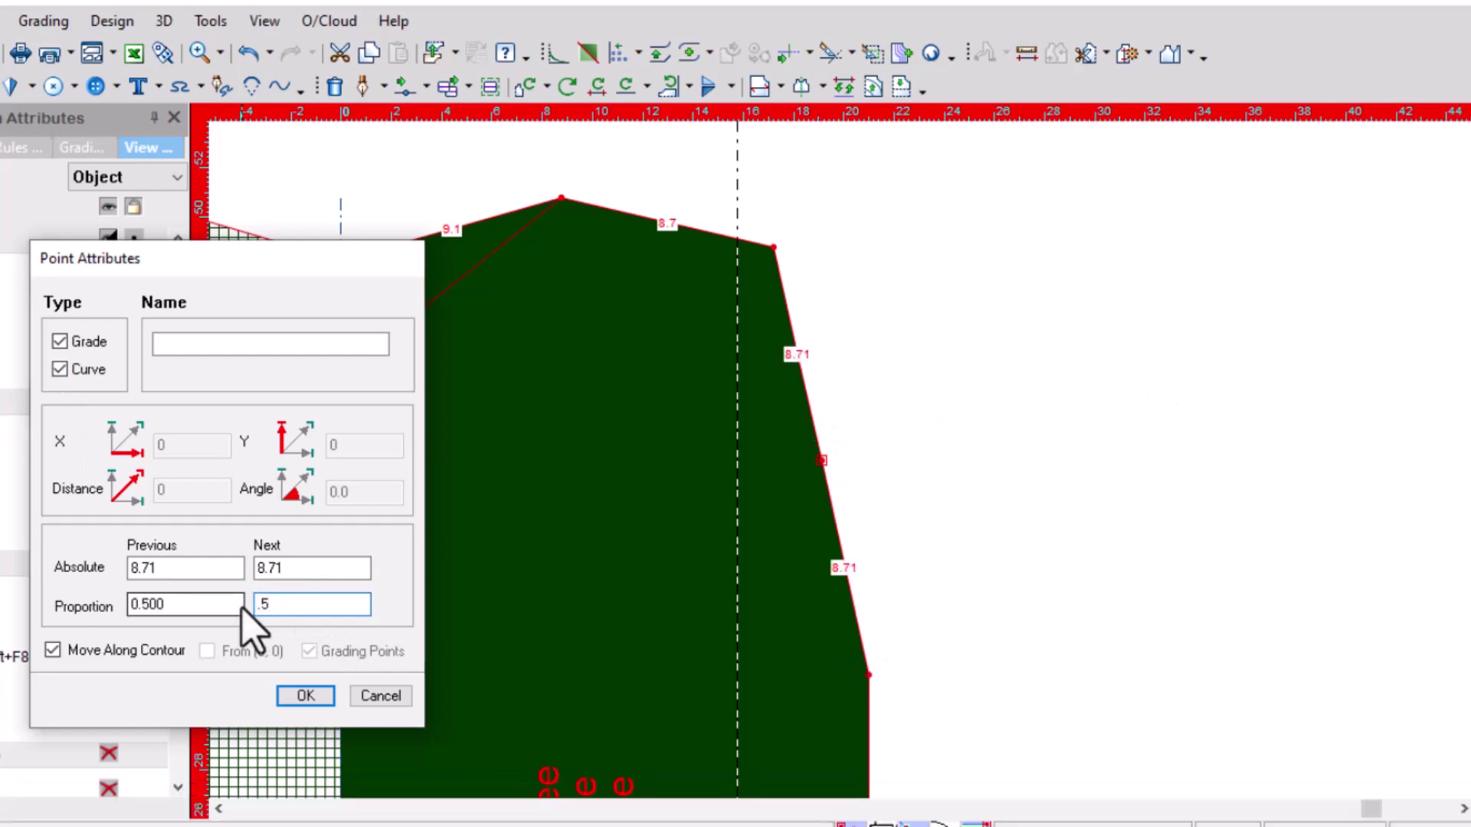
key("Return")
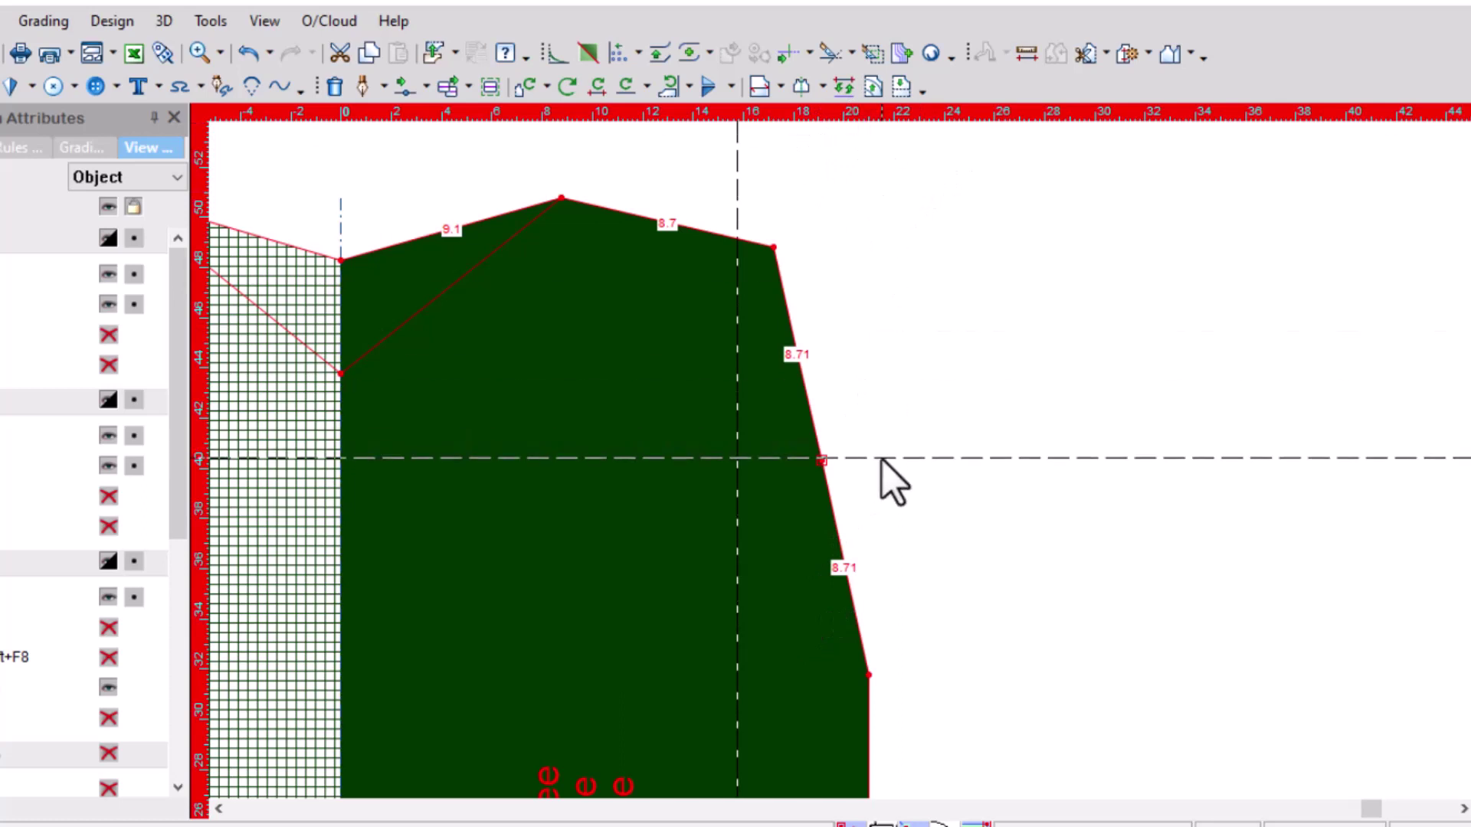
Move the armhole midpoint onto the 15.75 guide line, curving the lower armhole to 10.12
key("m")
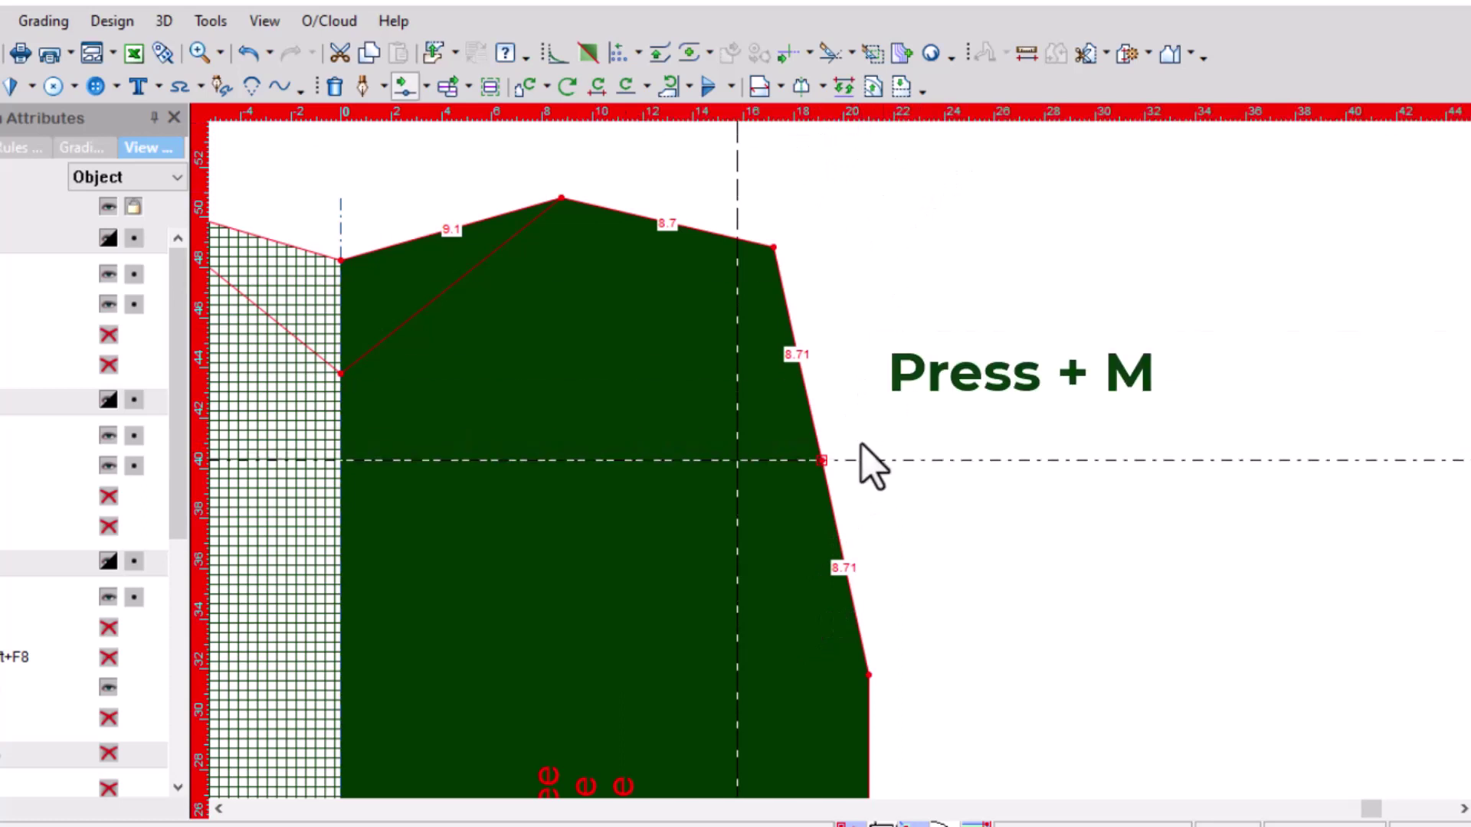
scroll(804, 469, "up", 3)
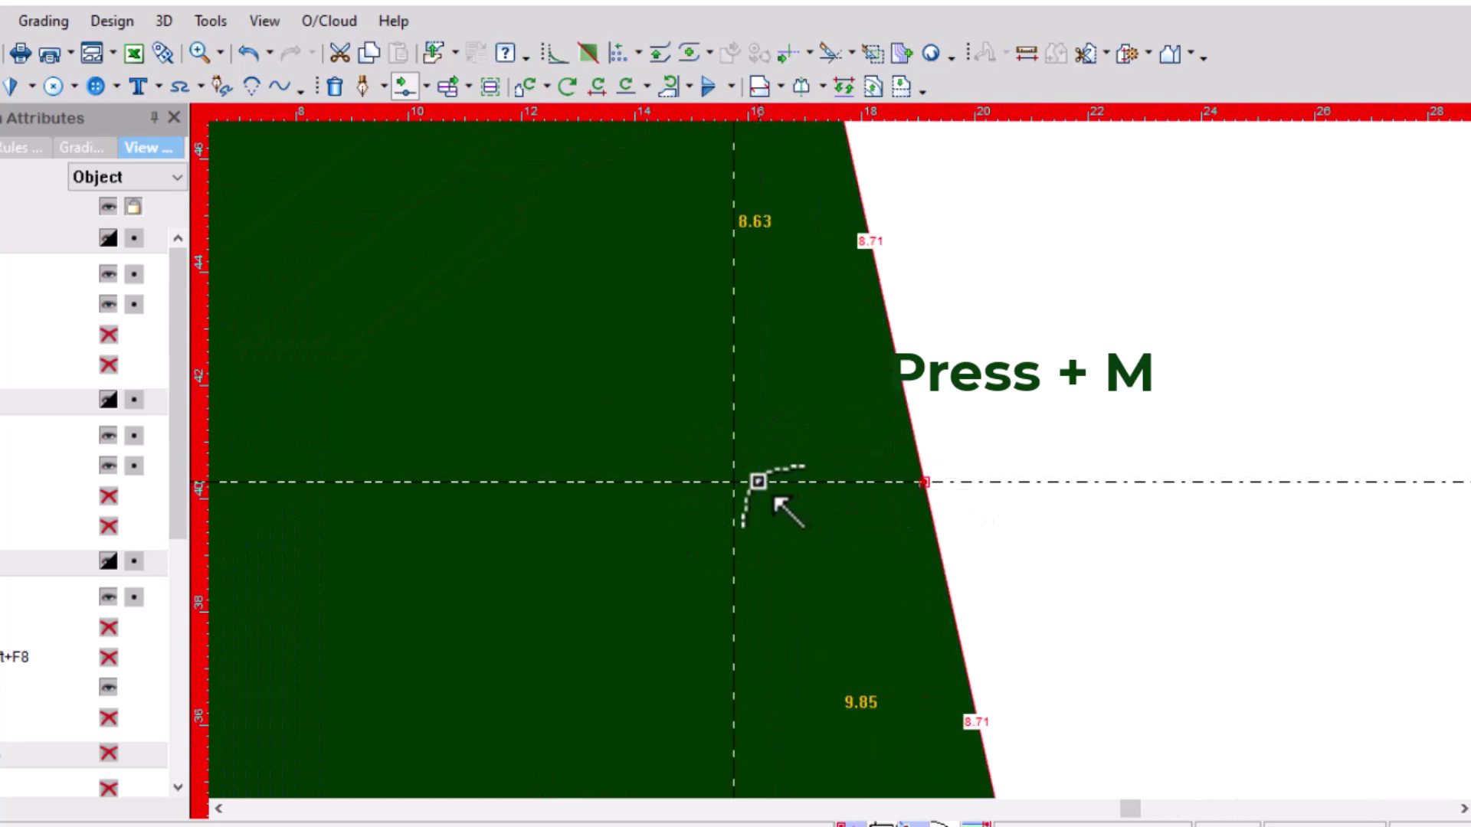
left_click_drag(925, 484, 733, 482)
left_click(399, 601)
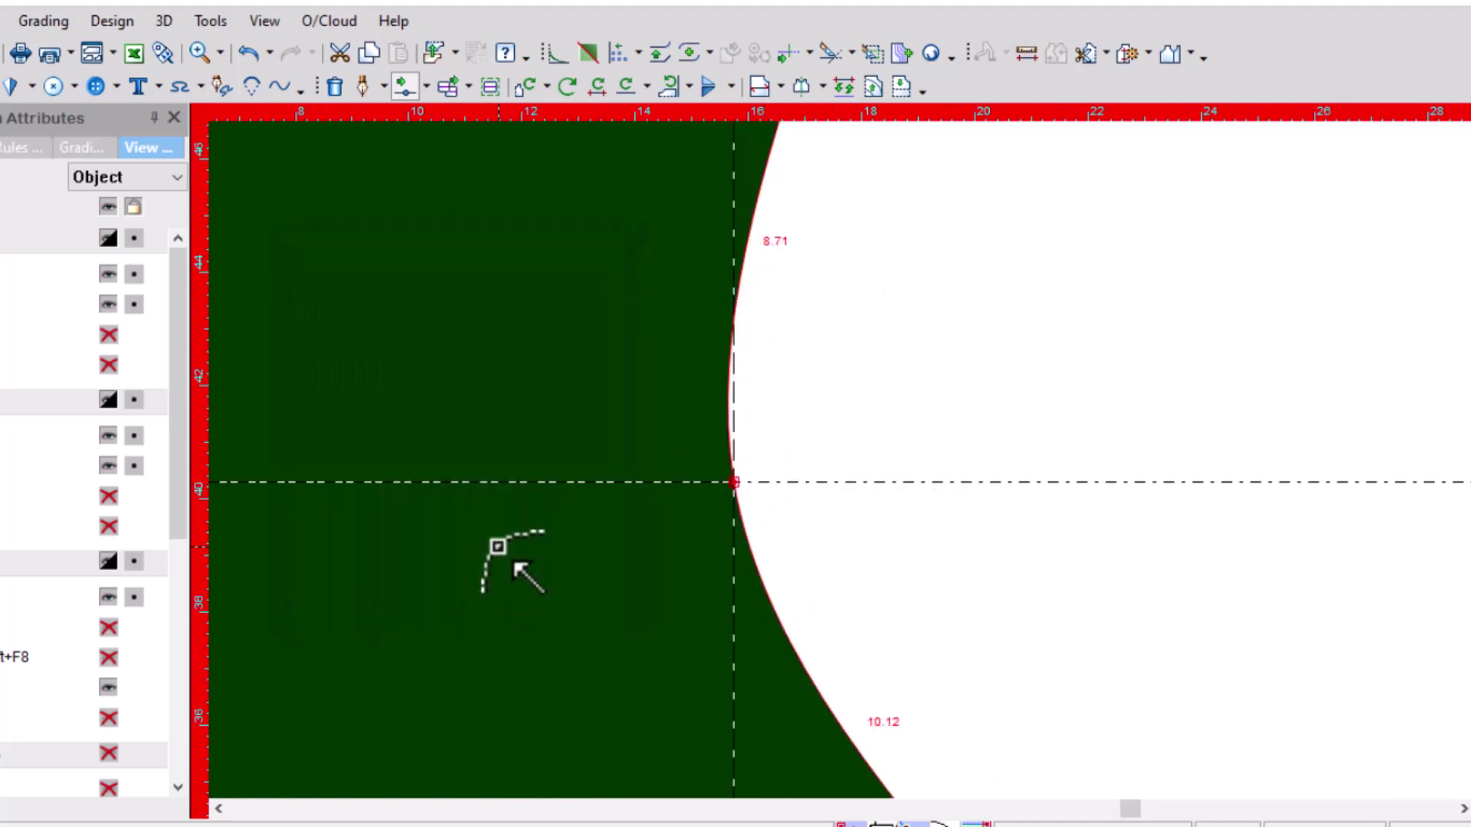
scroll(788, 472, "down", 3)
scroll(579, 493, "down", 1)
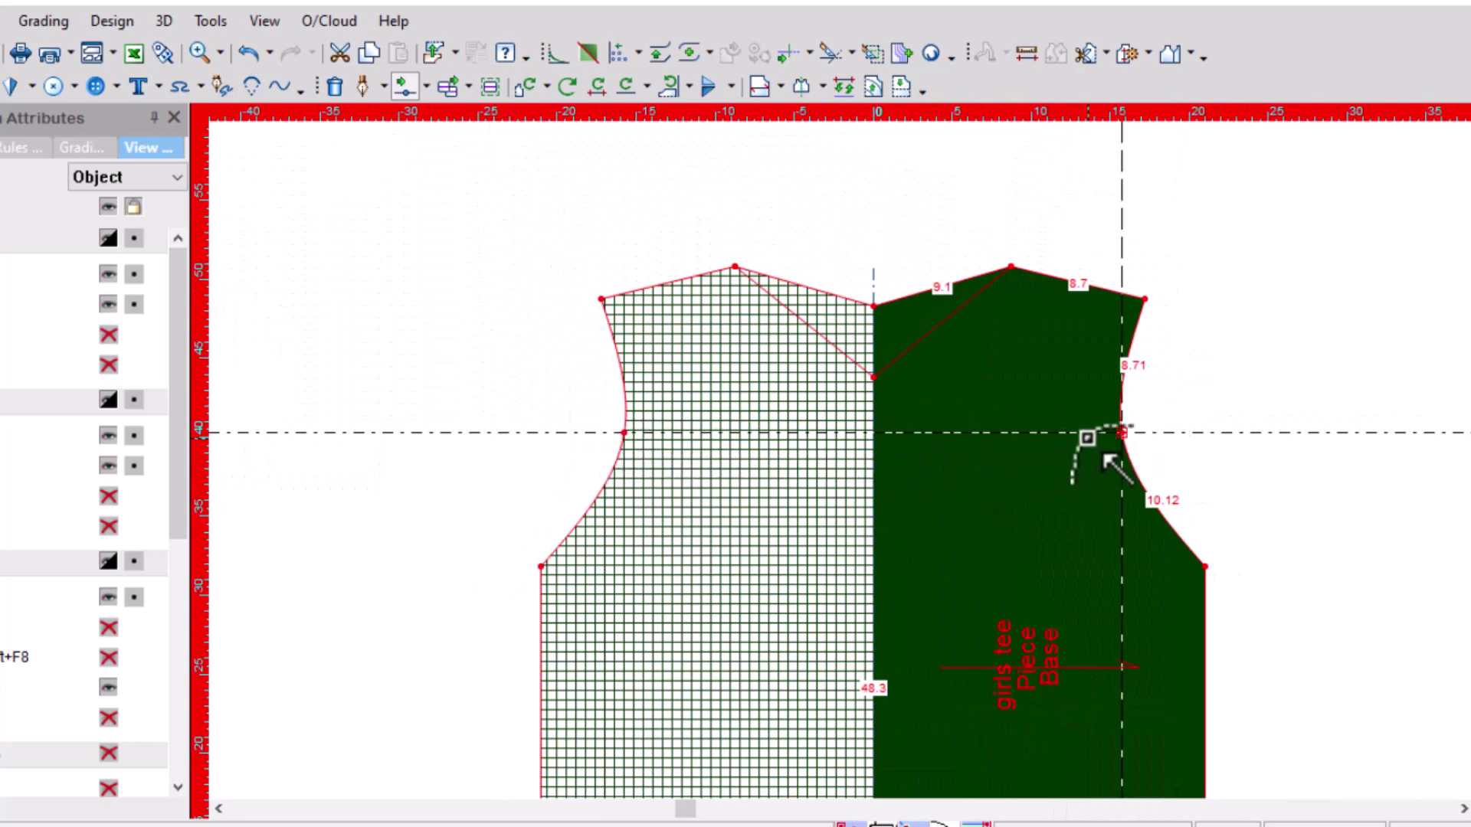
left_click(1026, 53)
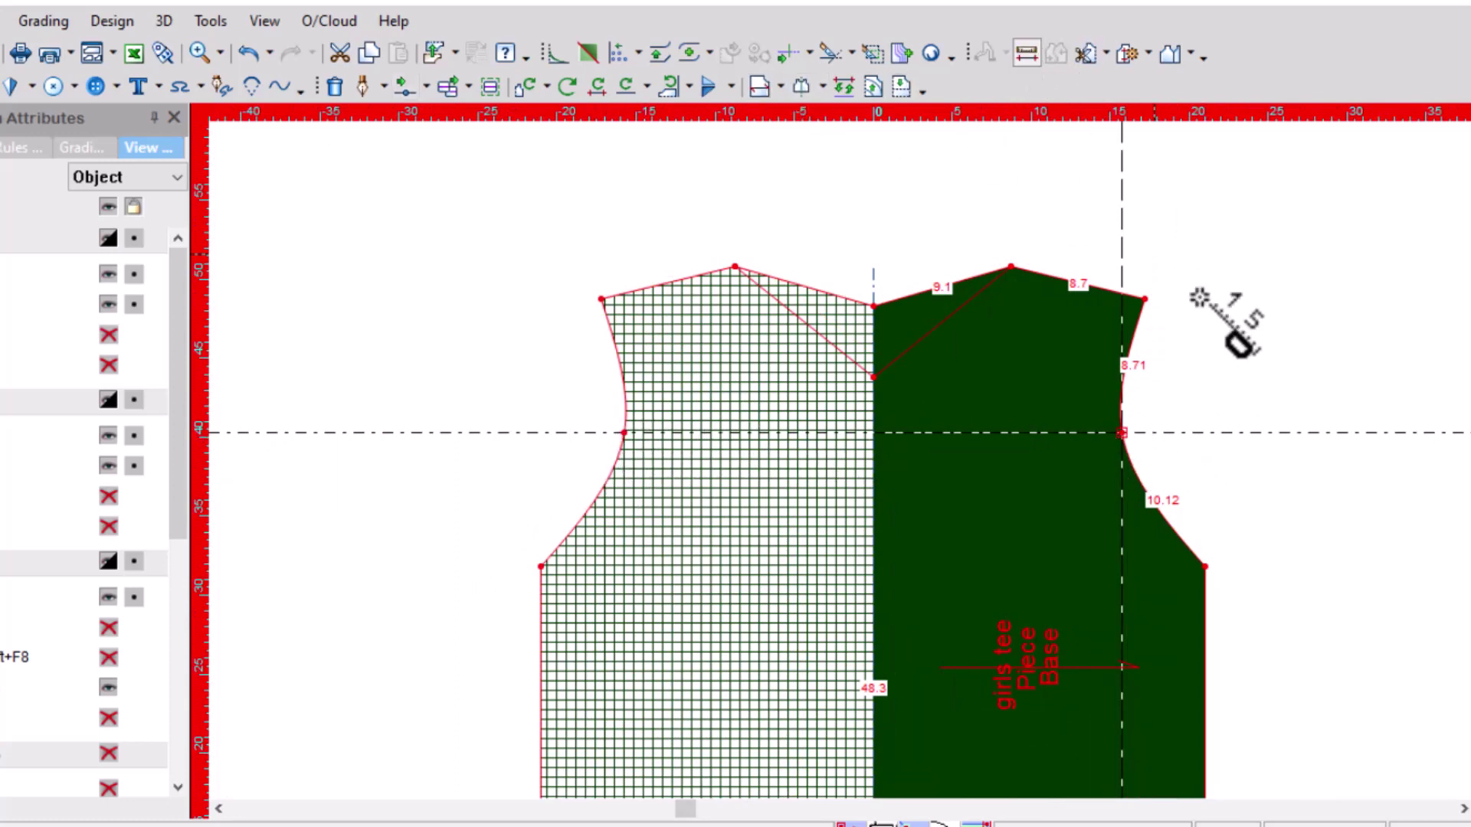
Measure 31.5 between the right and left armhole points, then switch to the tech pack
left_click(1120, 433)
key("ctrl+d")
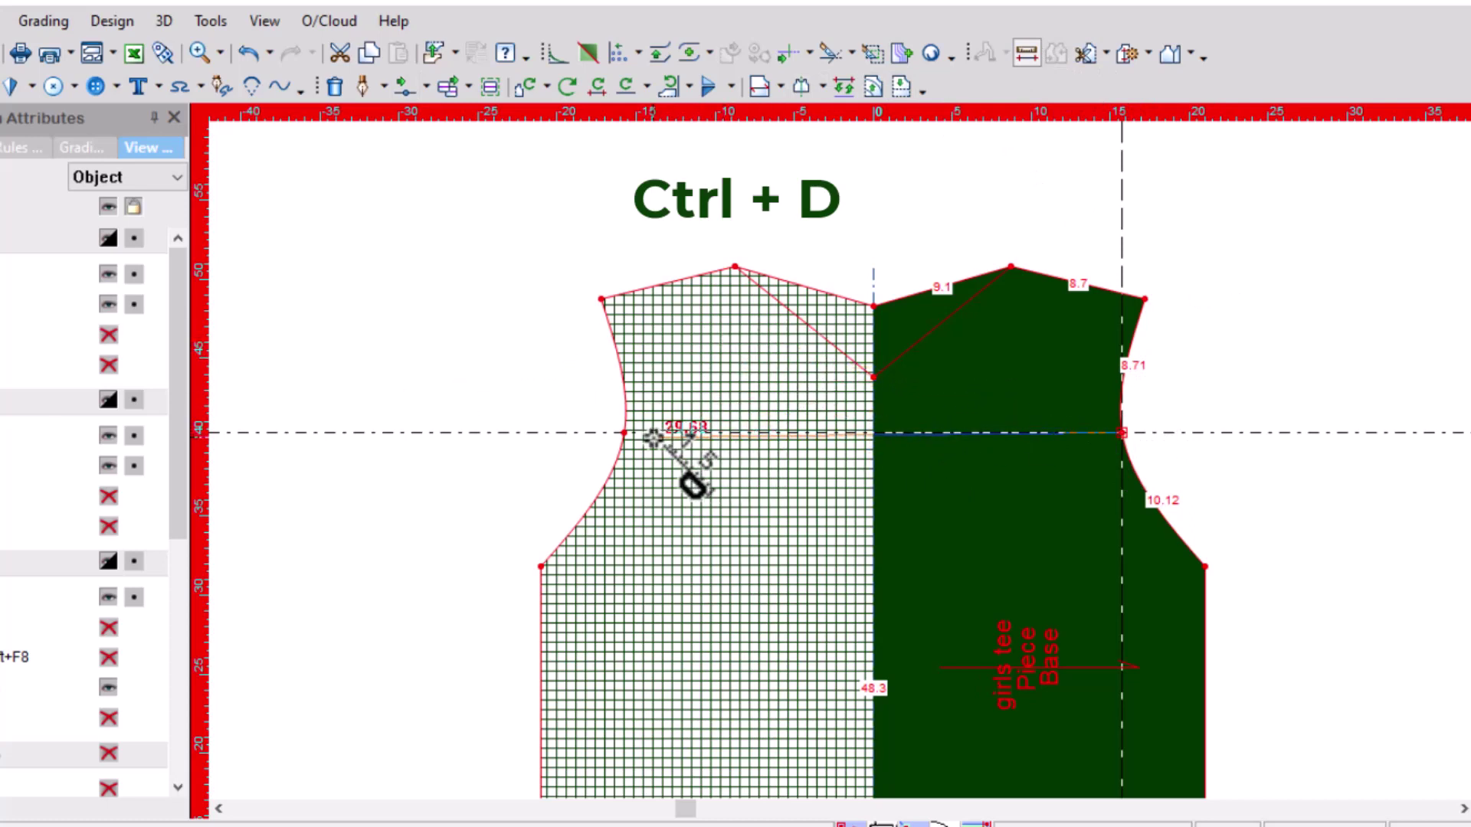
left_click(624, 433)
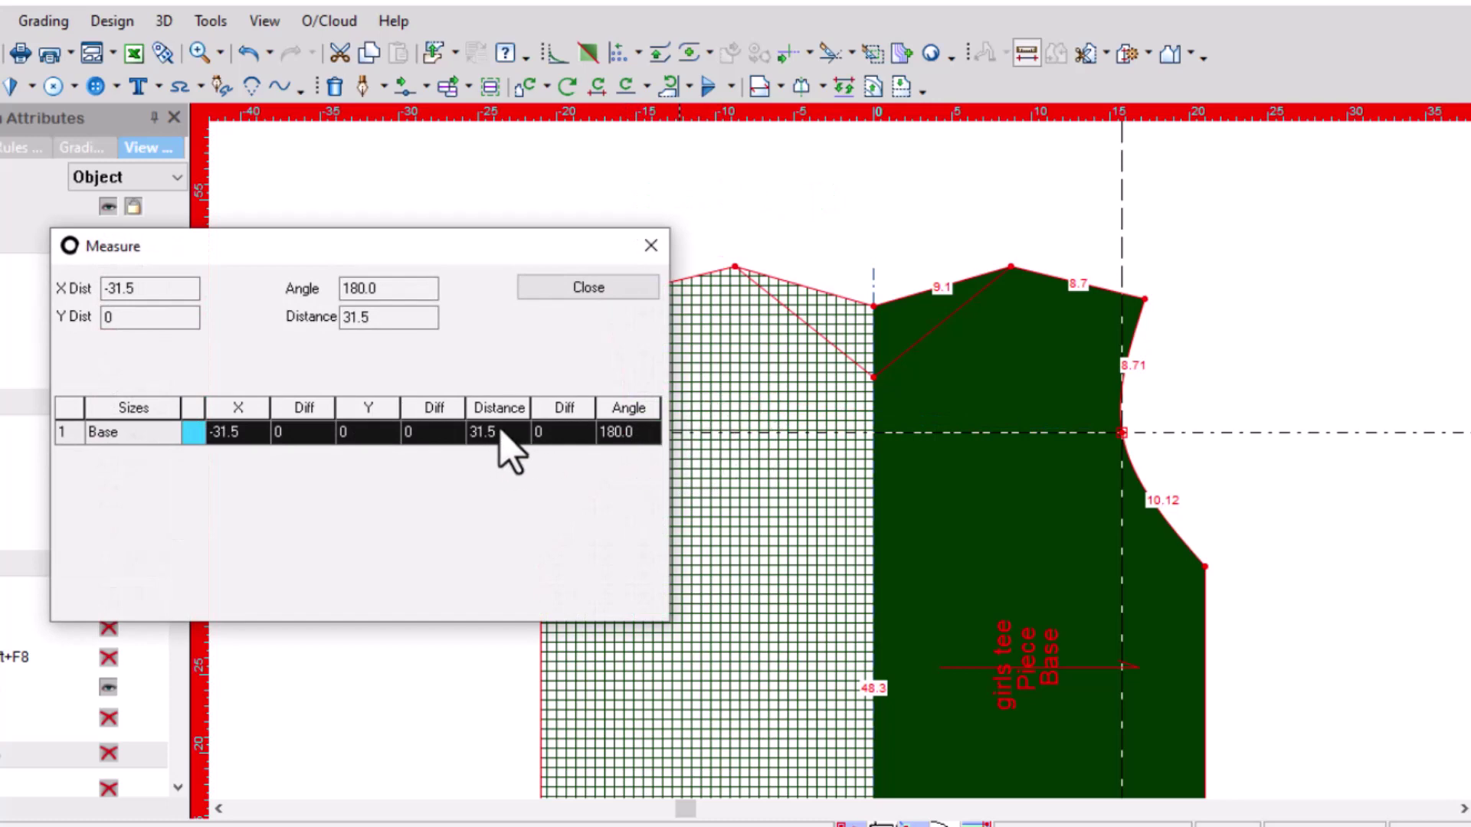
key("alt+Tab")
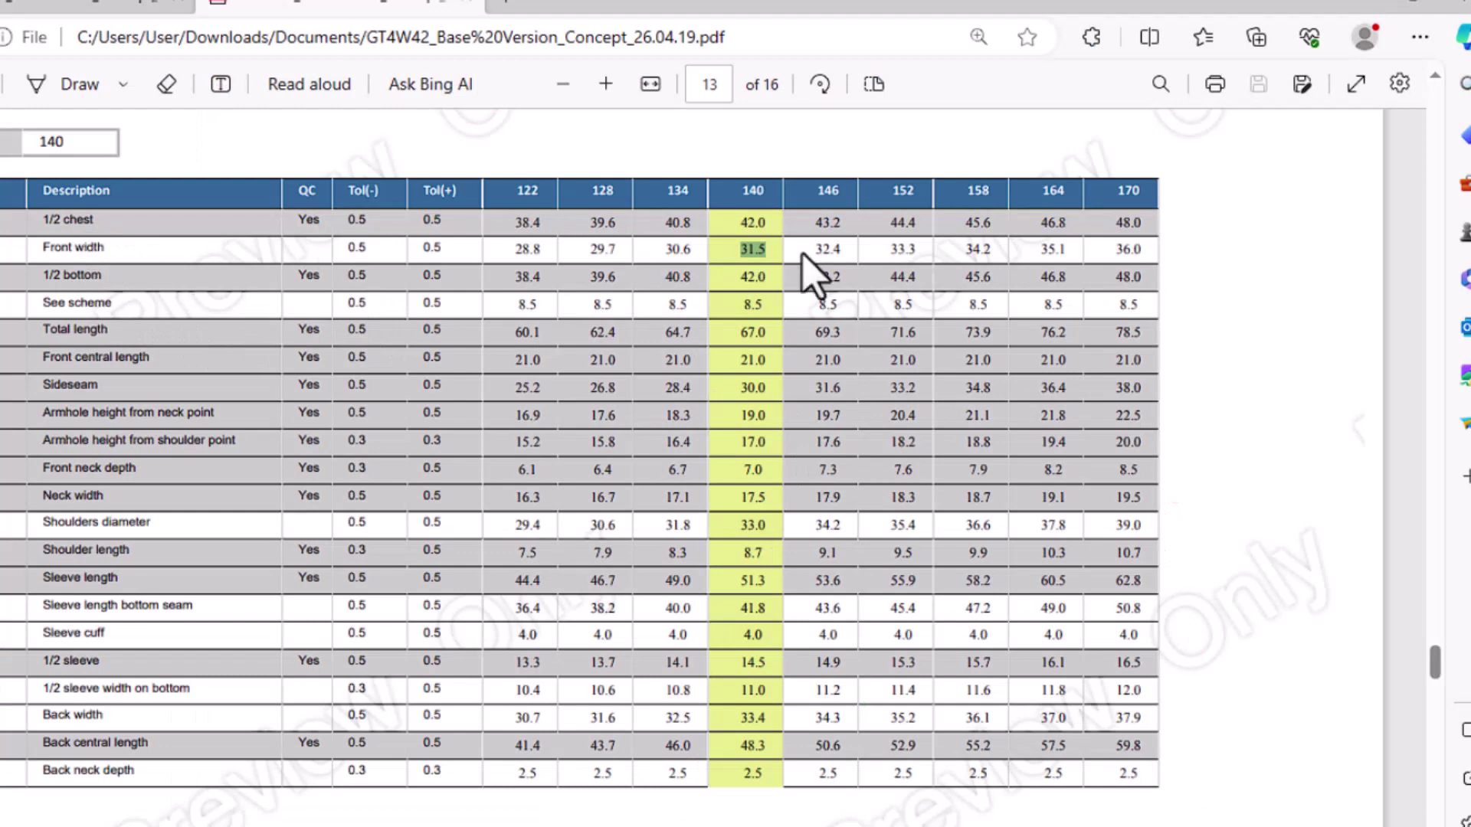
Halve the size 140 Back width 33.4 in Calculator, getting 16.7
scroll(783, 265, "down", 3)
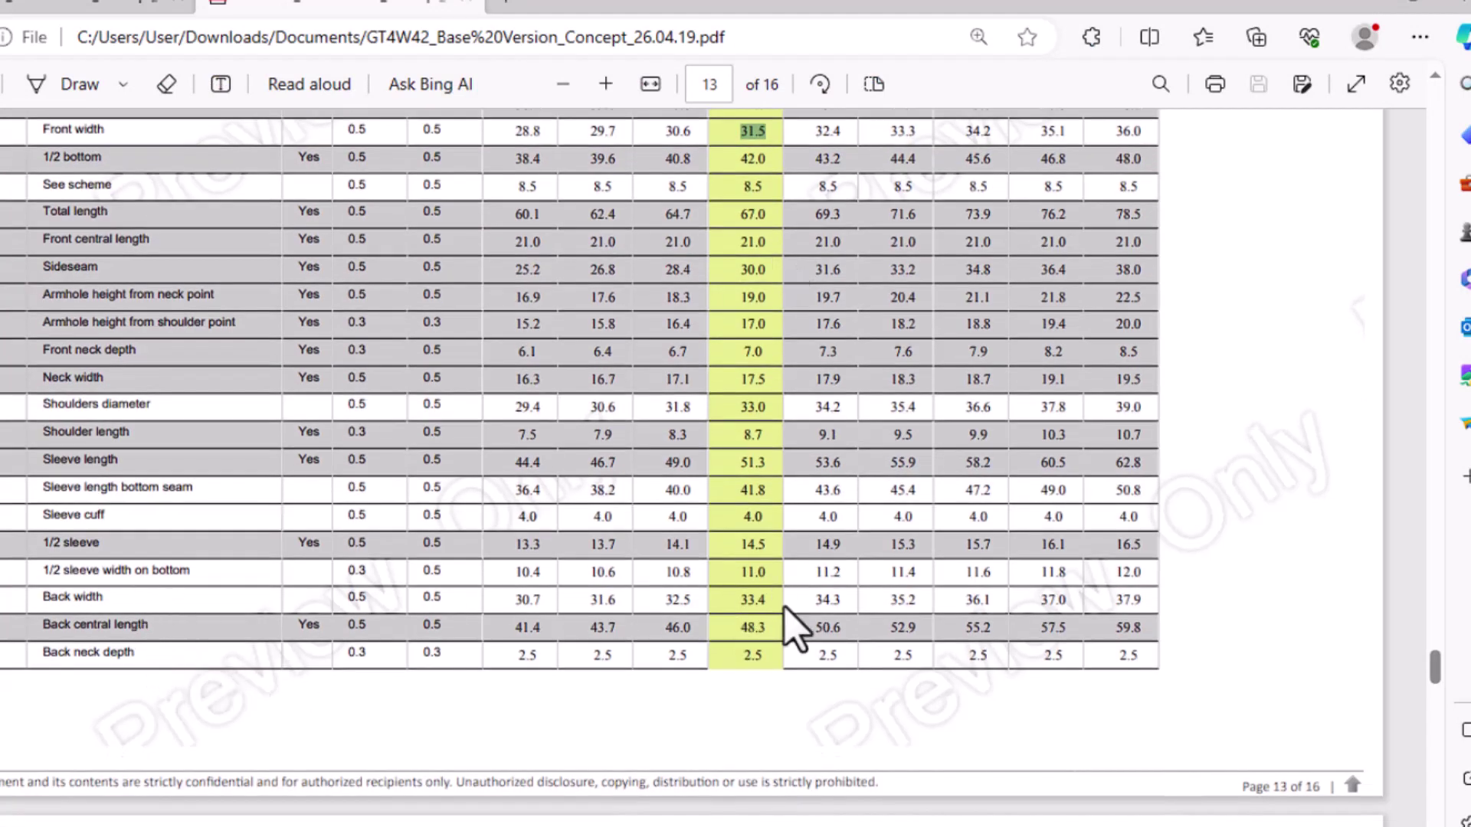
left_click_drag(768, 600, 738, 600)
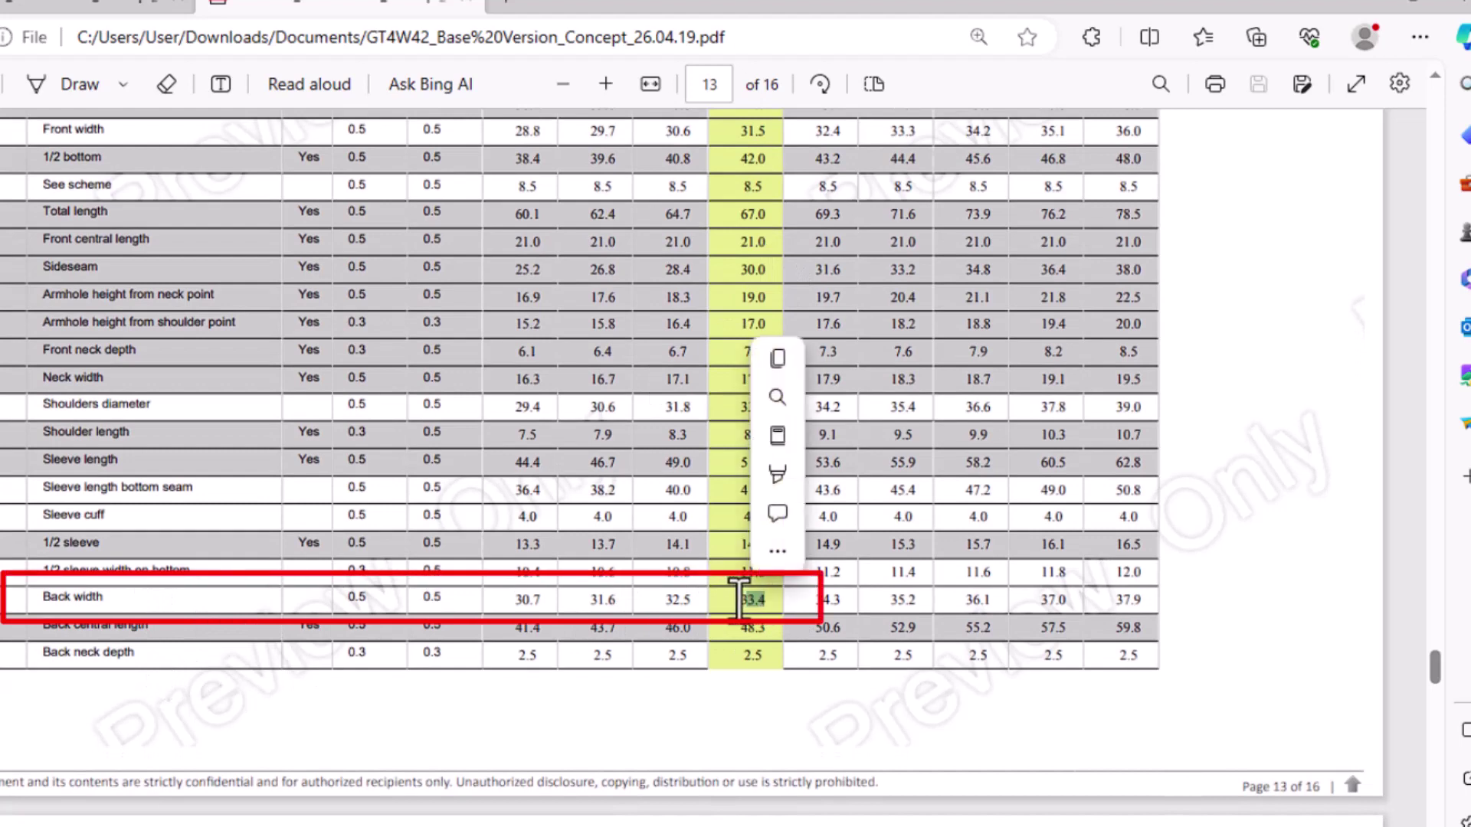
left_click(1036, 821)
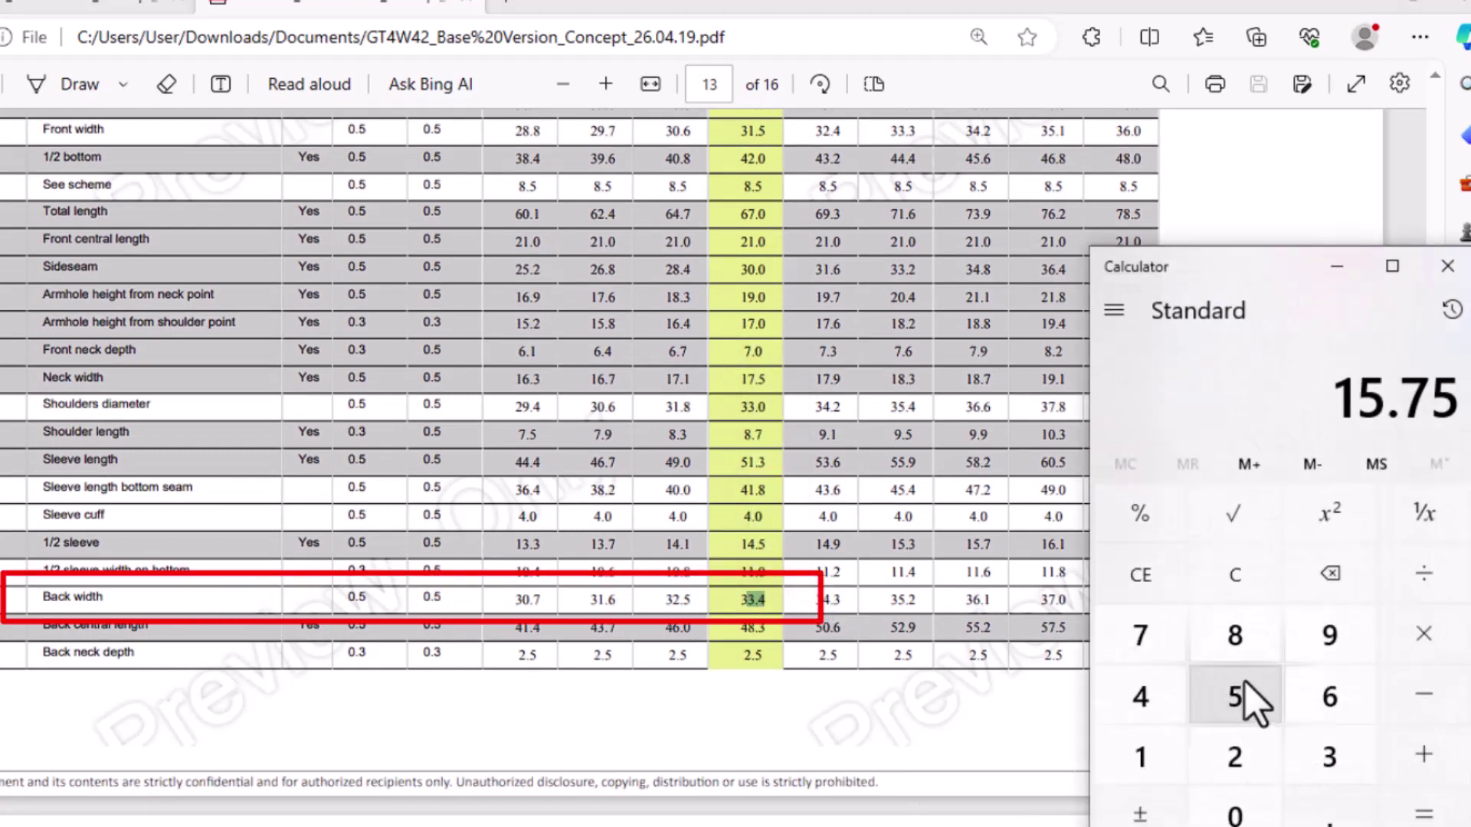
type("33.")
left_click(1329, 813)
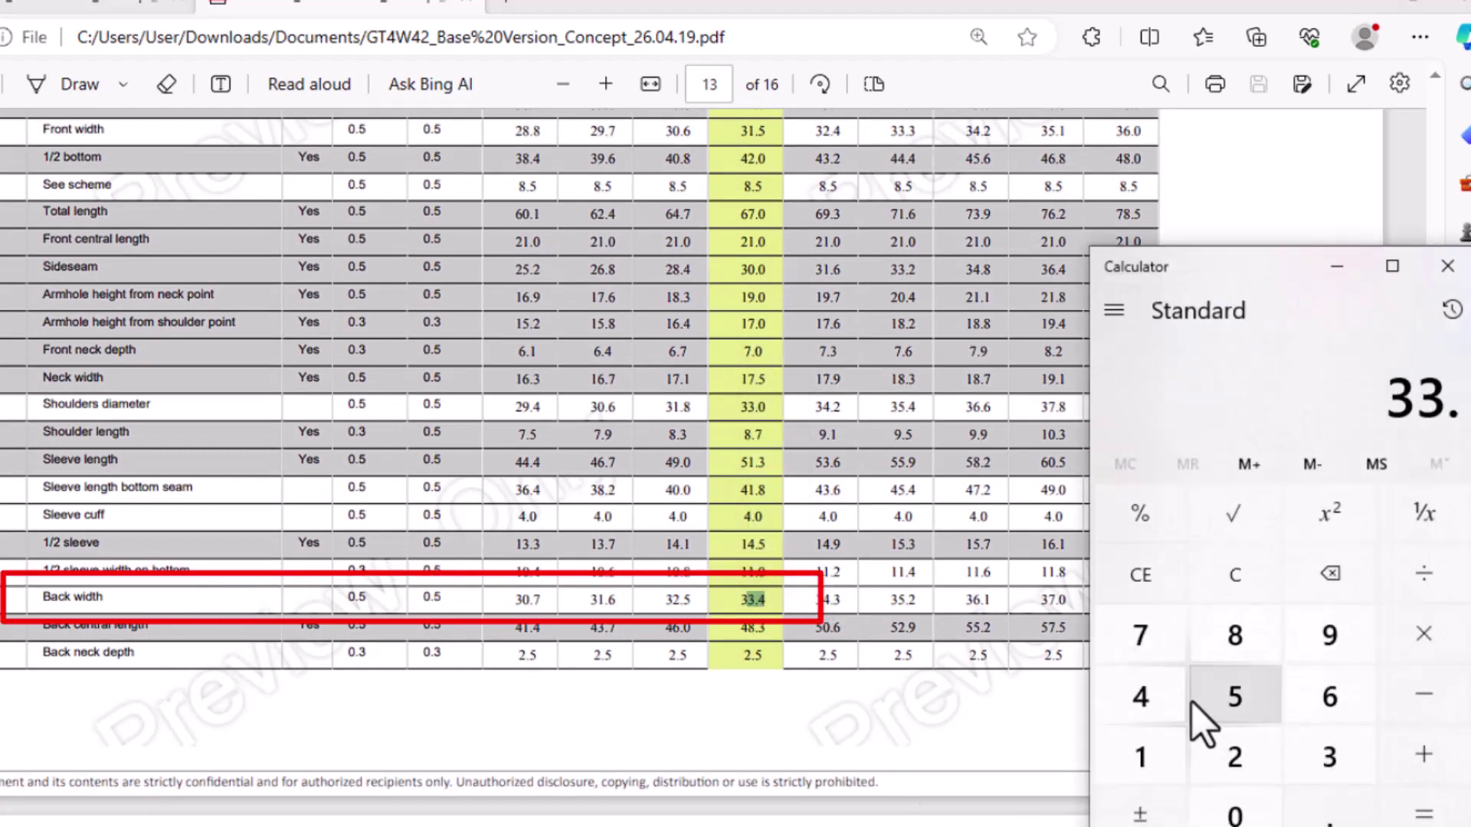
left_click(1145, 698)
left_click(1424, 575)
left_click(1235, 757)
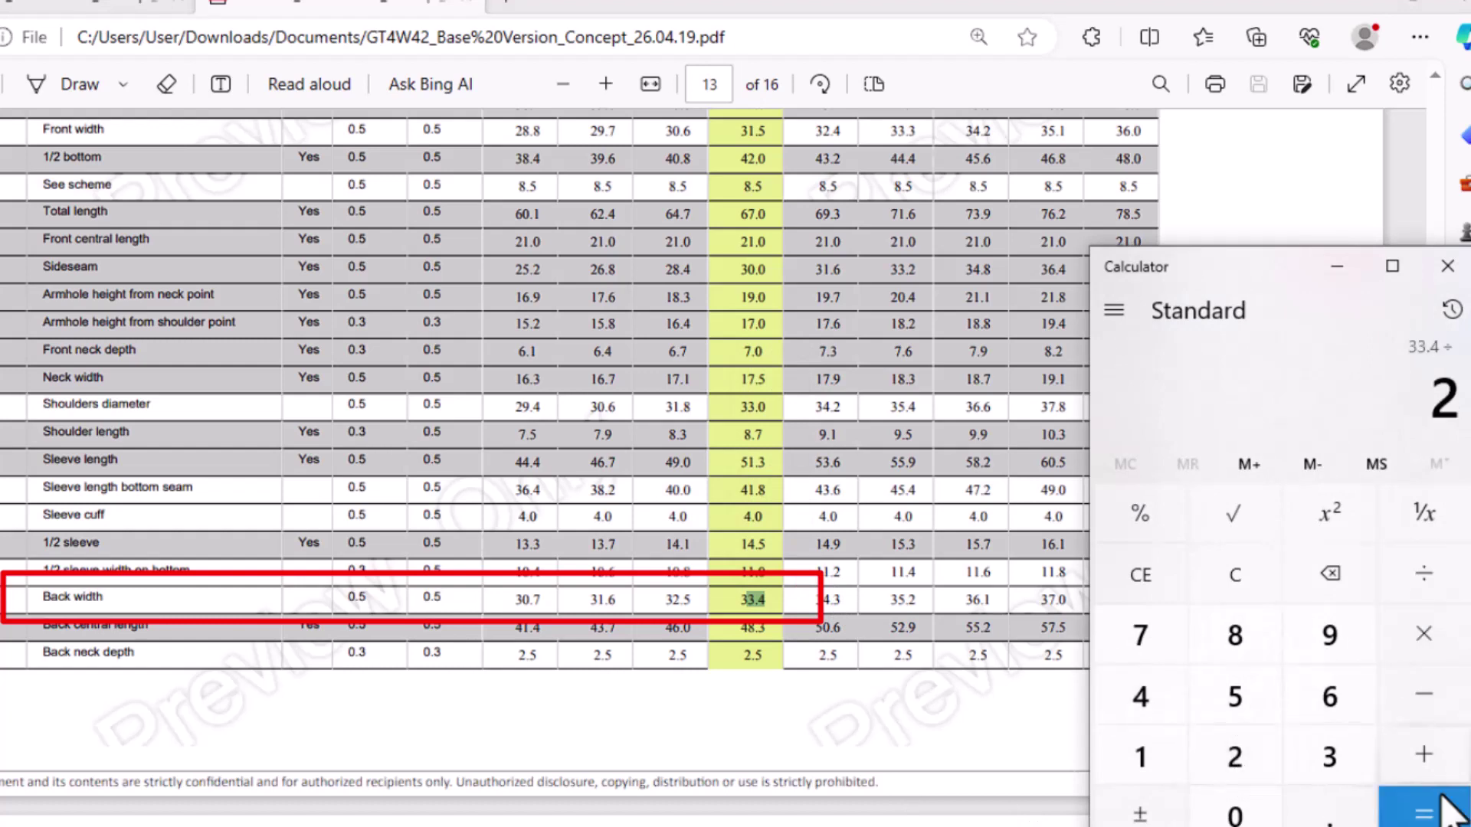
left_click(1423, 813)
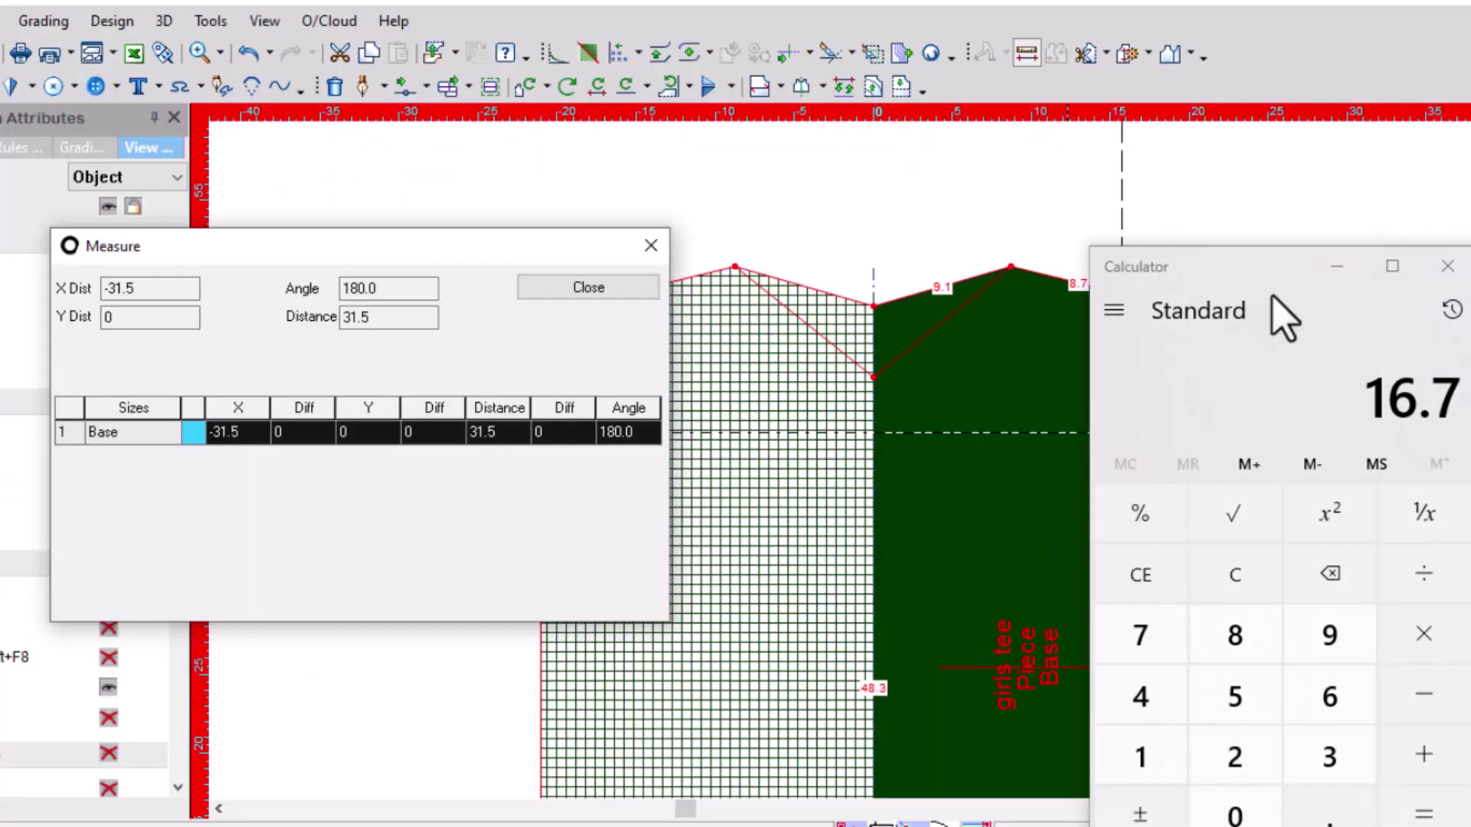
Close the measurement results and set the vertical guide line to 16.7 from the centre line
left_click(1337, 265)
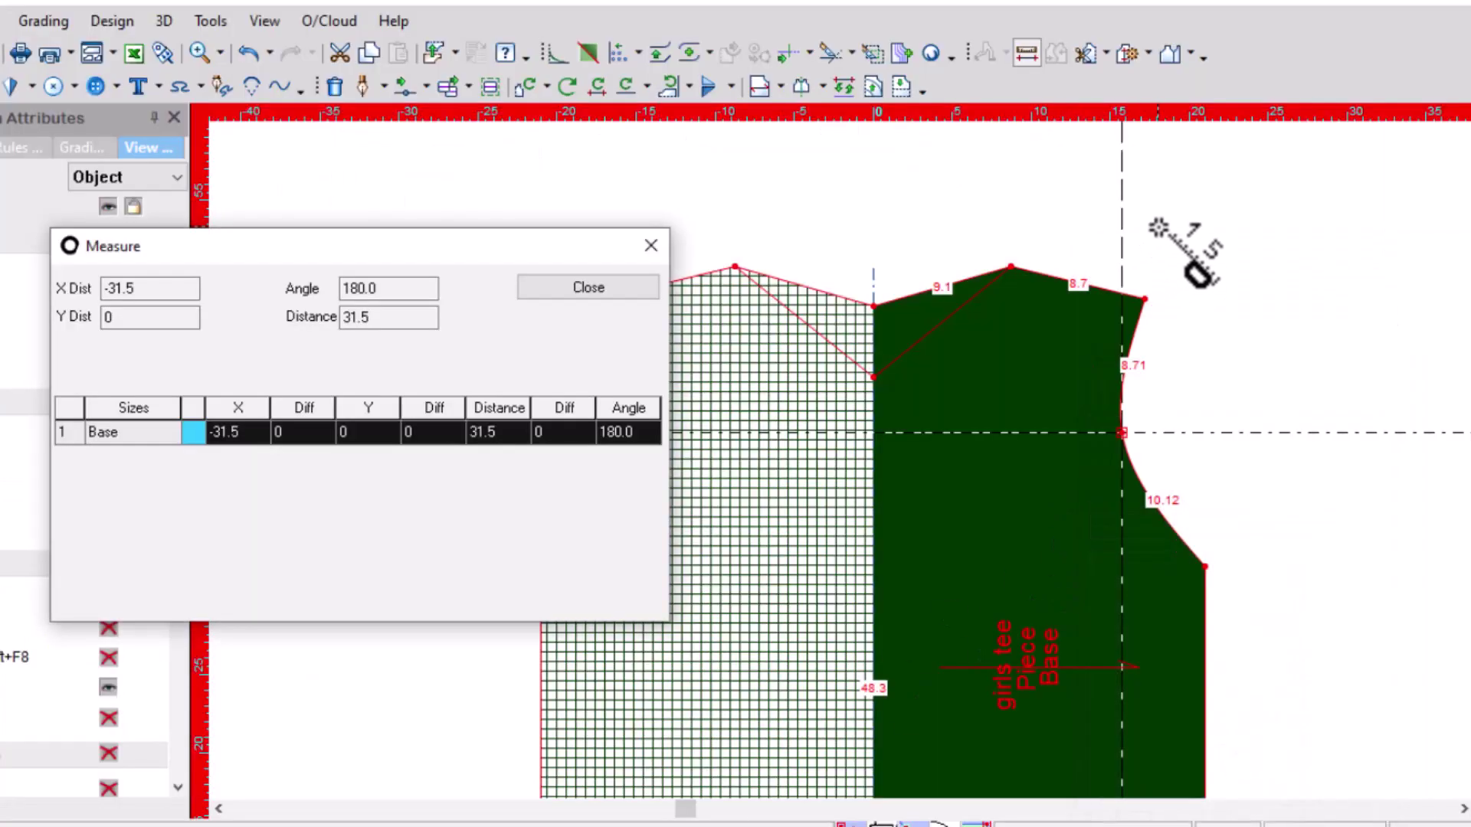
left_click(650, 245)
right_click(996, 220)
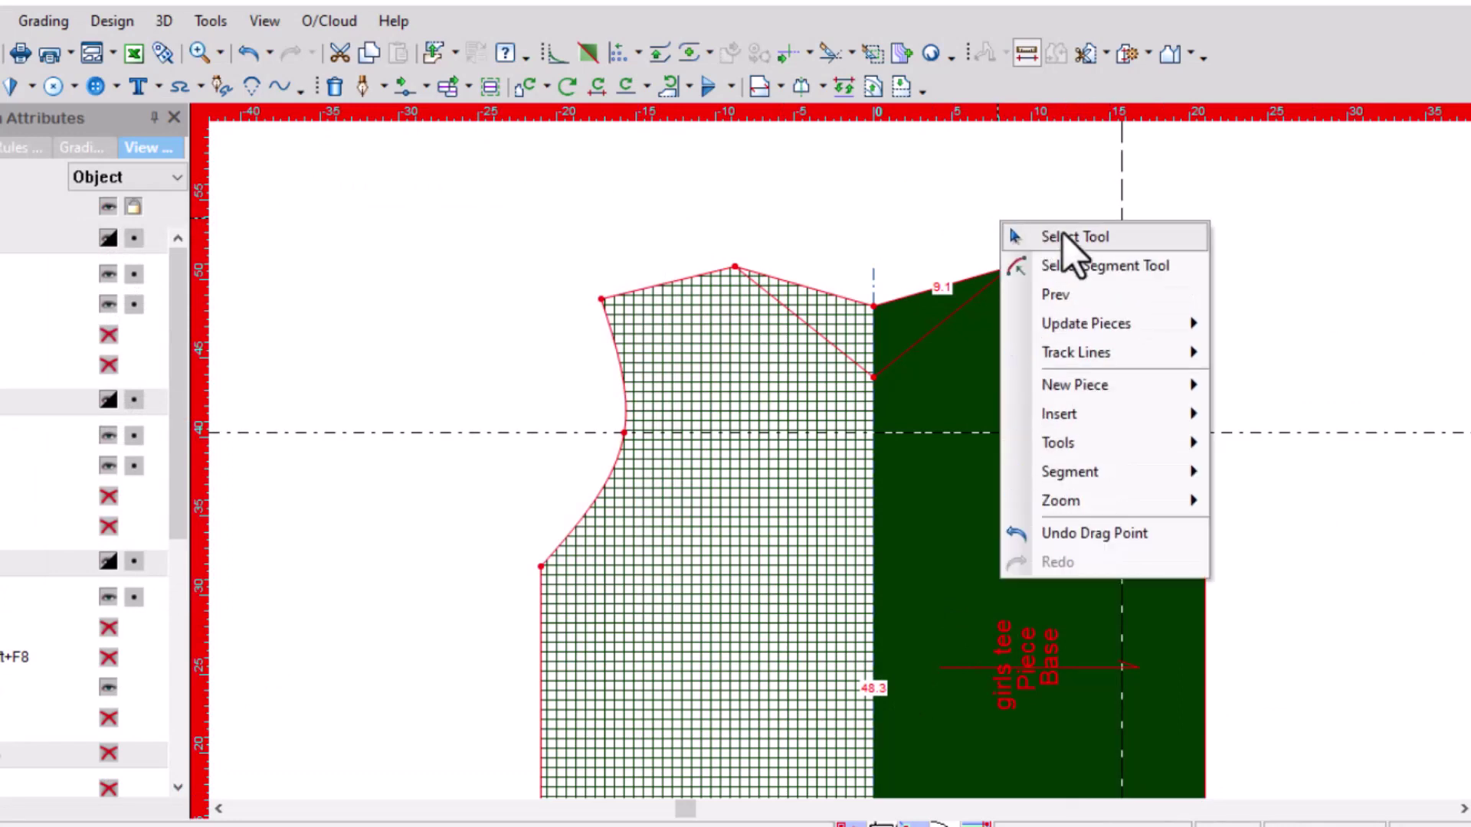
left_click(1072, 236)
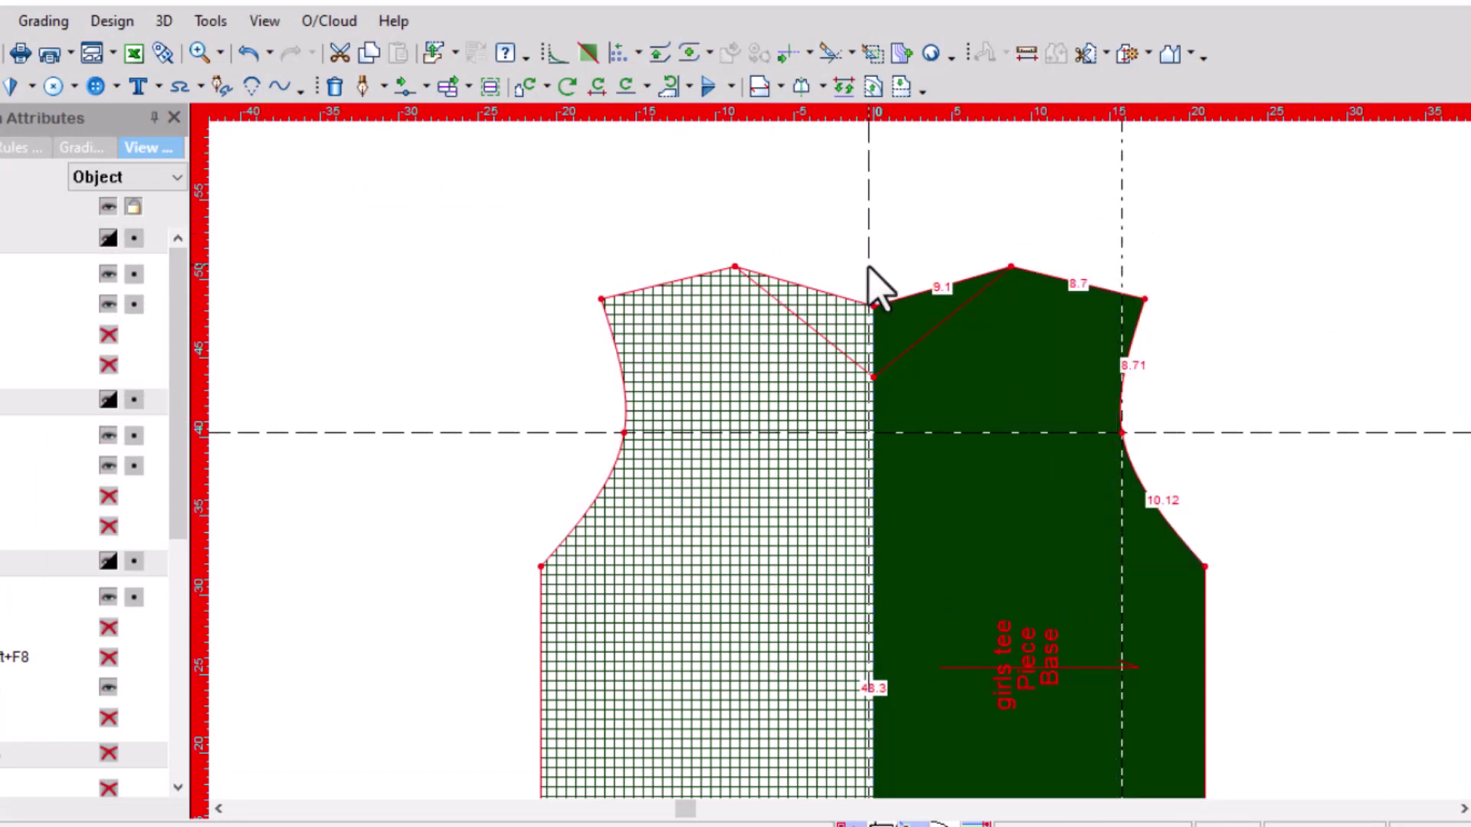
double_click(1051, 262)
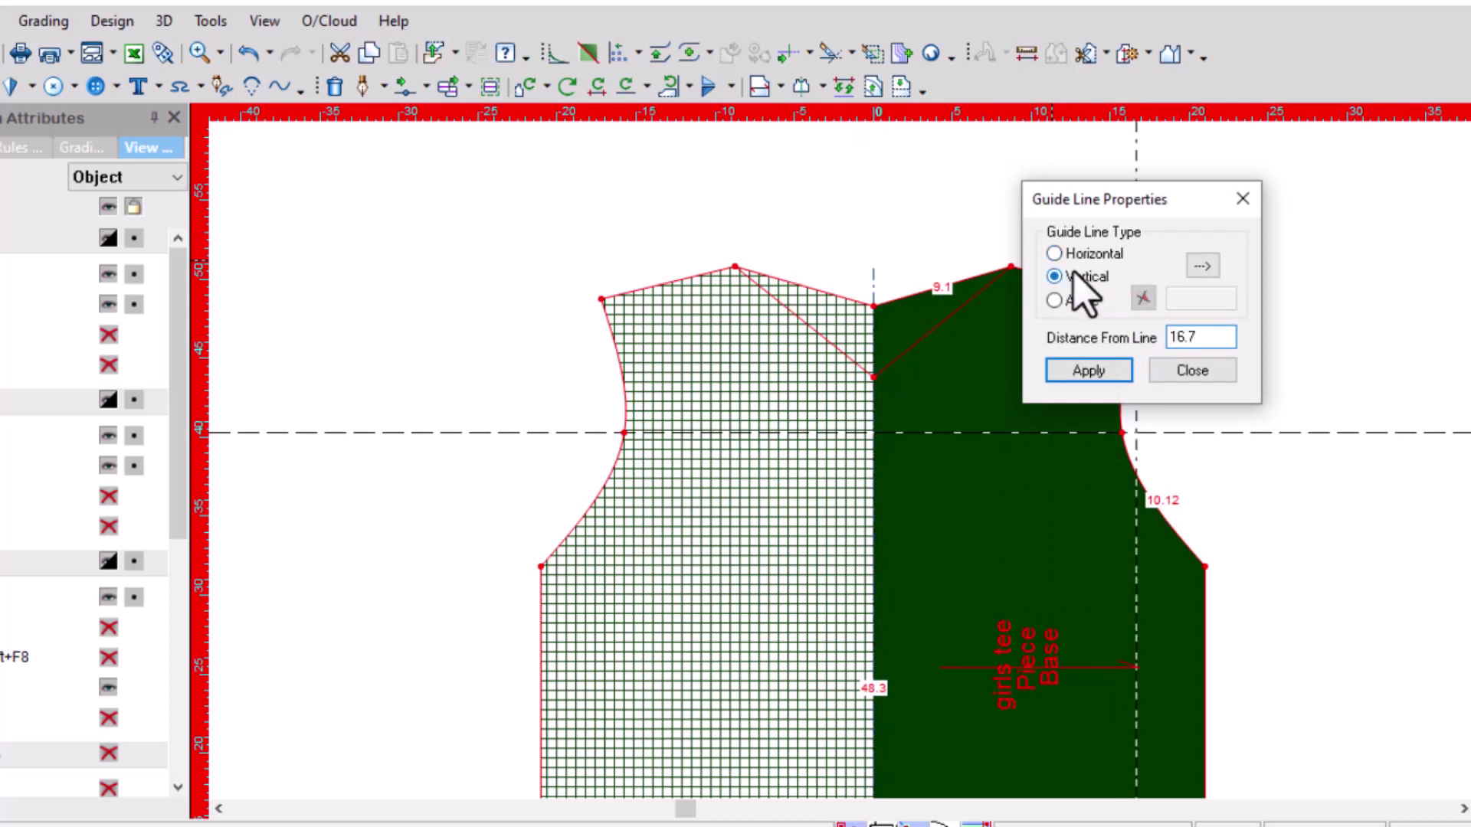
left_click(1242, 199)
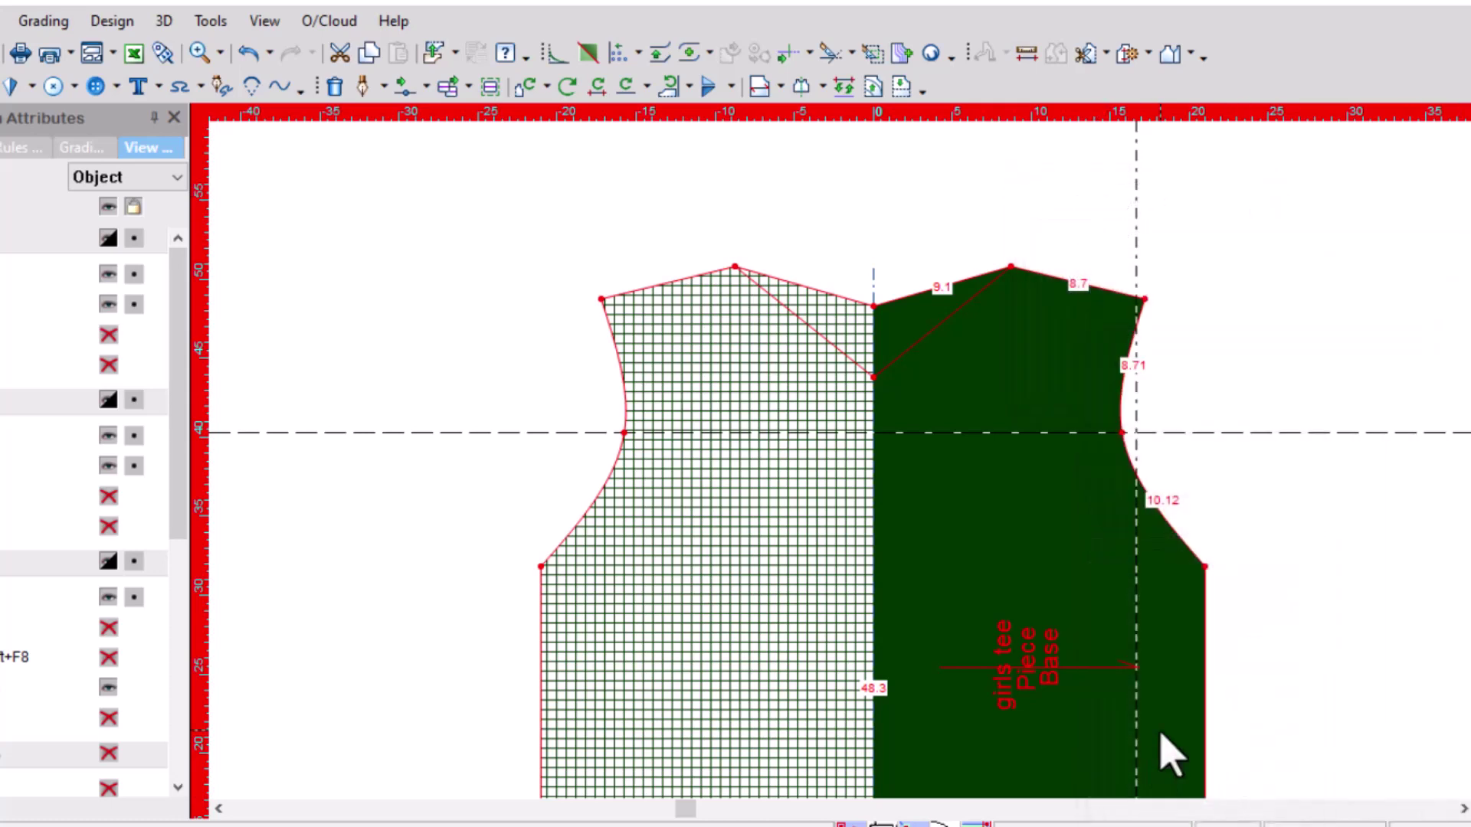
scroll(1146, 490, "up", 2)
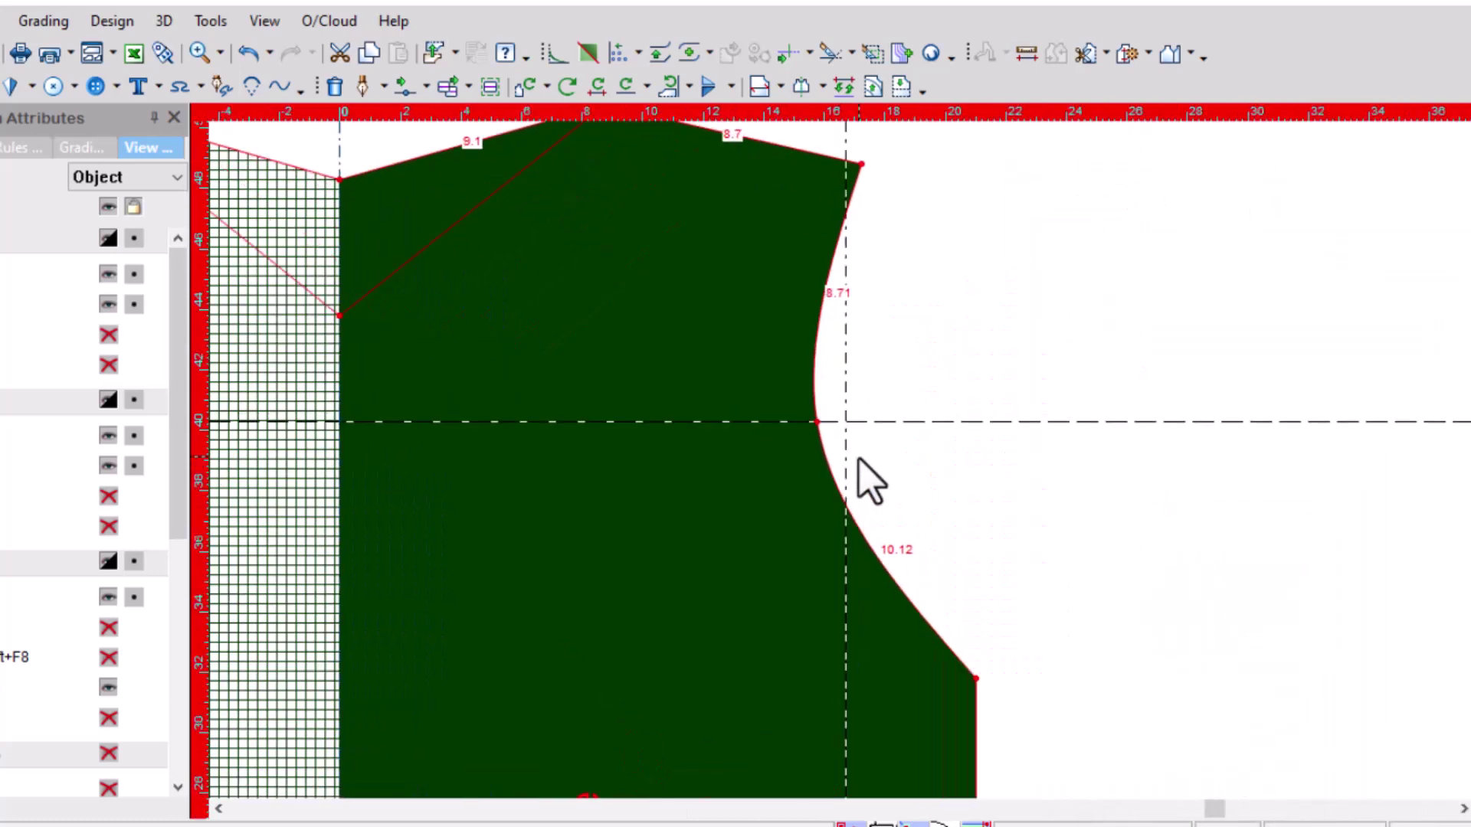
Draw a straight line from the shoulder point down to the armhole's lower point
left_click(860, 162)
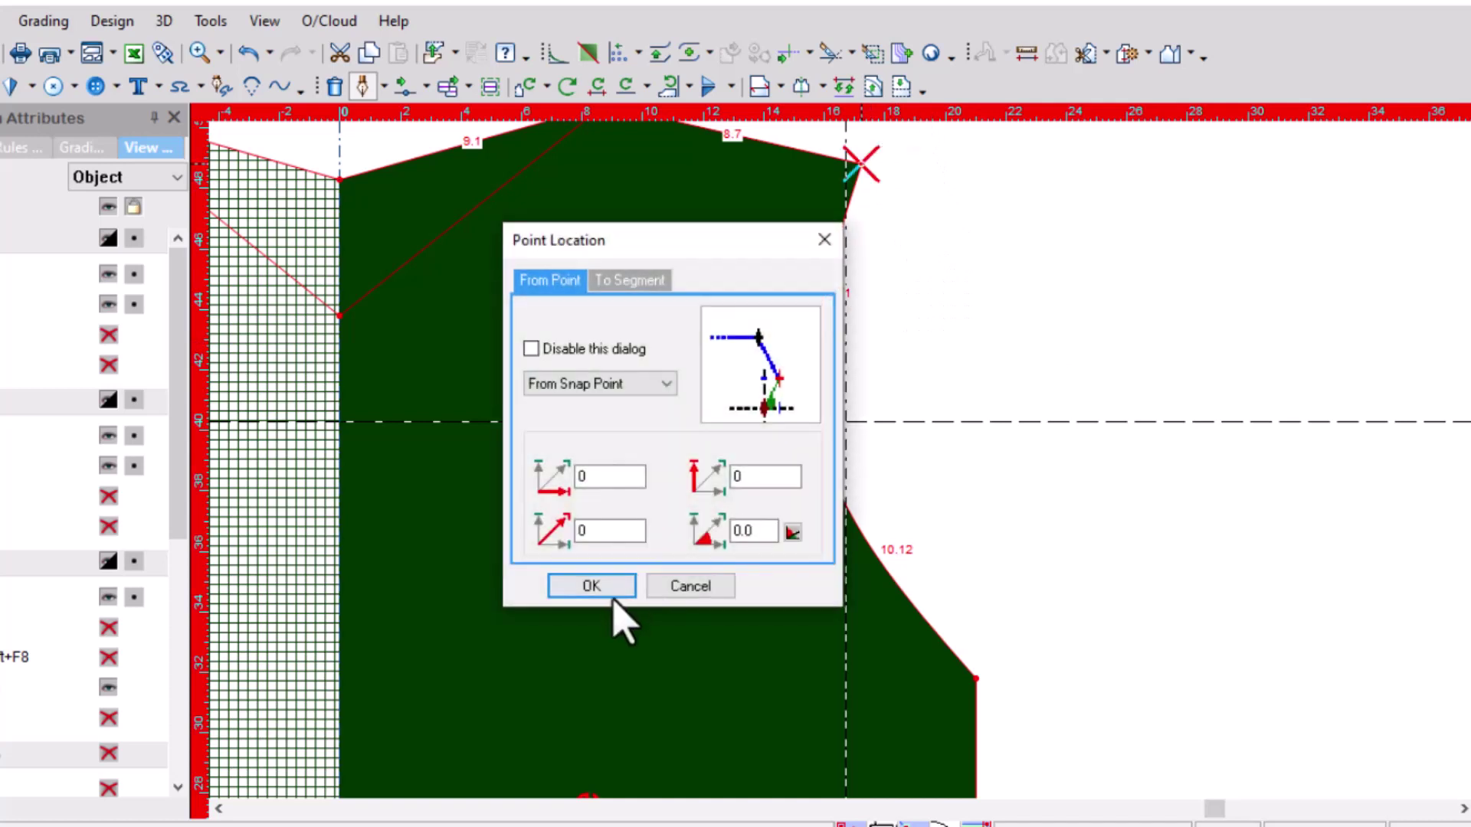
left_click(605, 586)
left_click(978, 675)
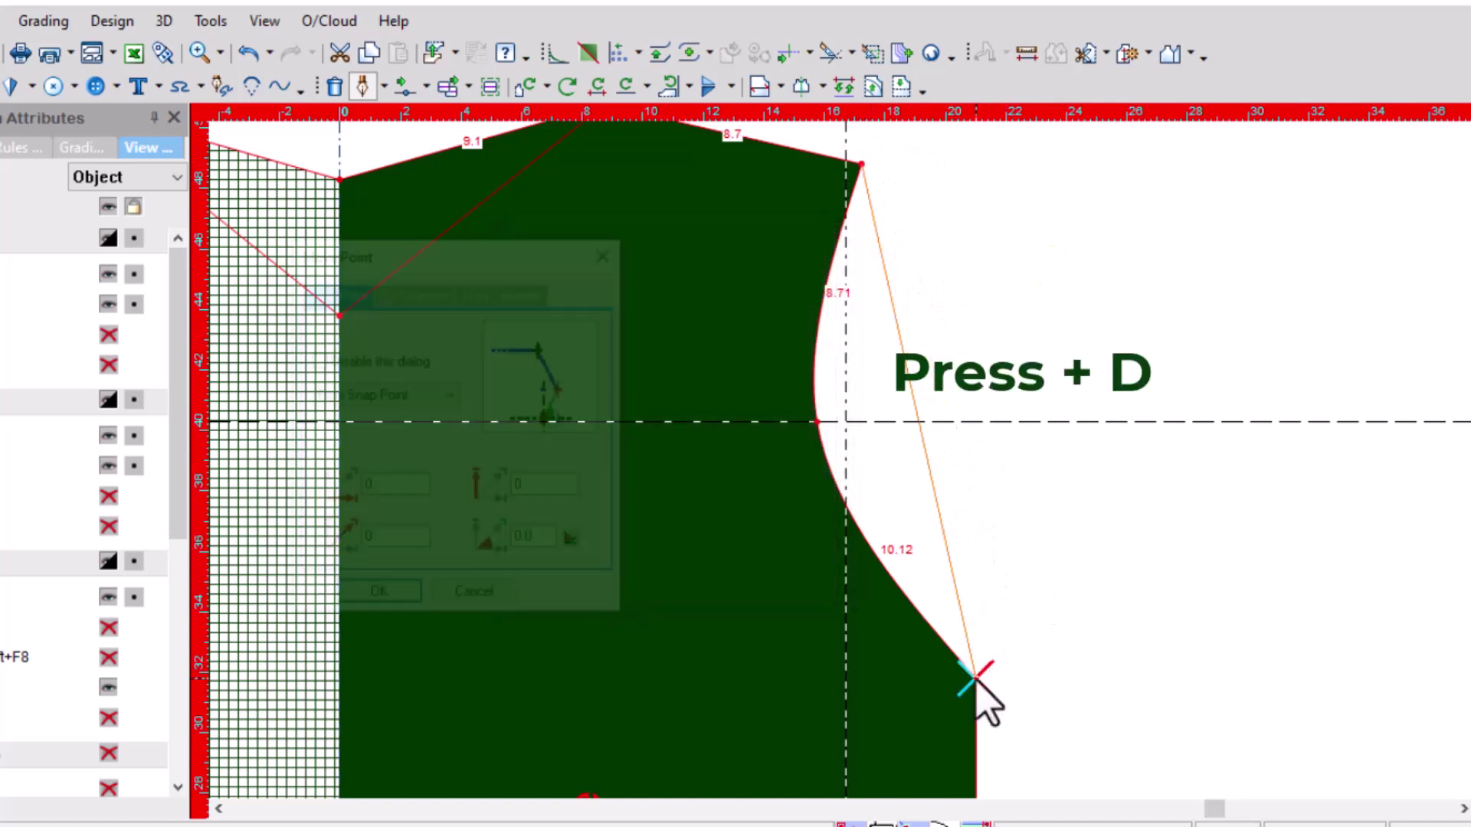
left_click(383, 599)
right_click(1175, 338)
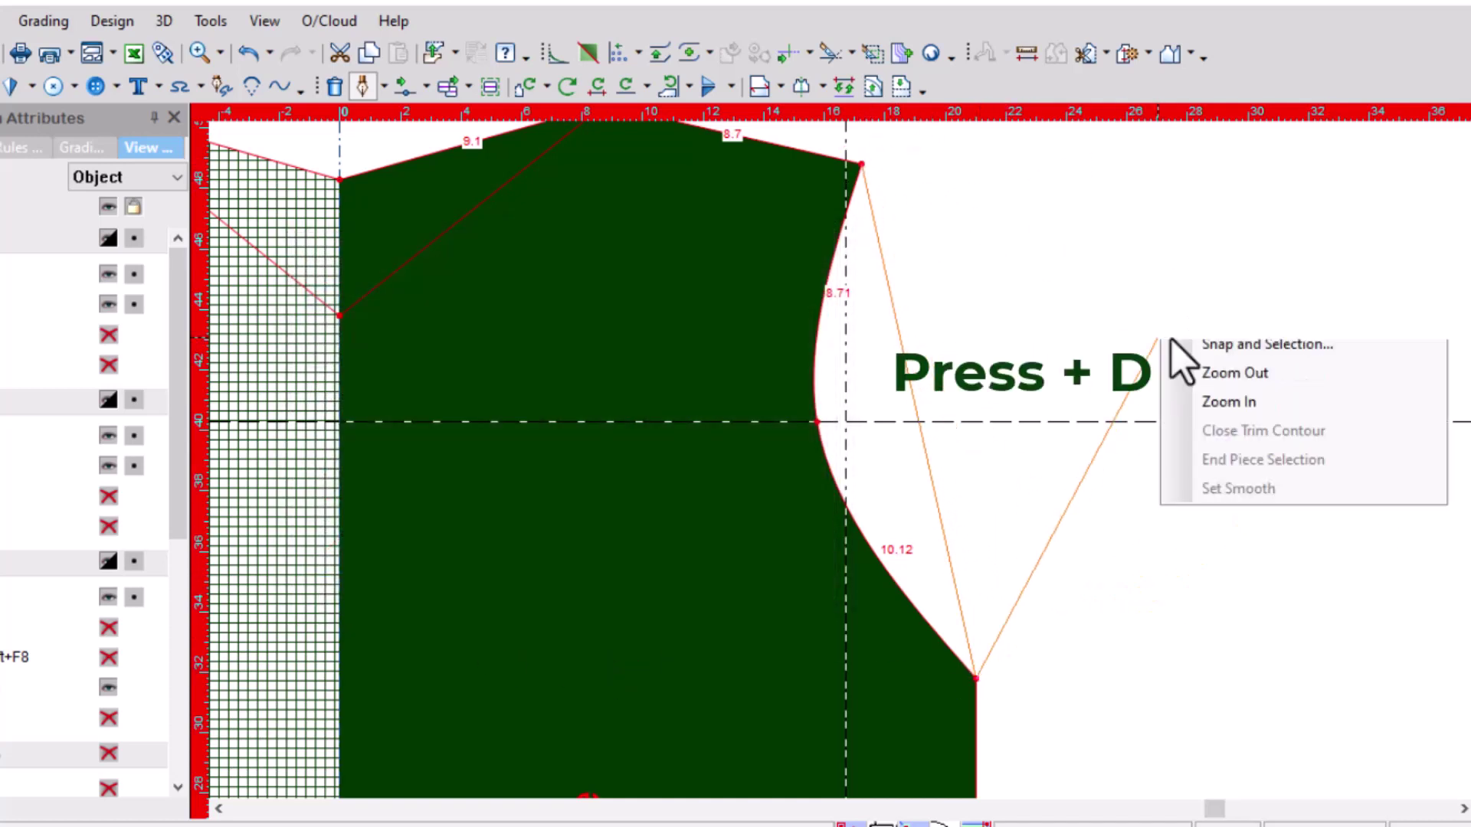
key("d")
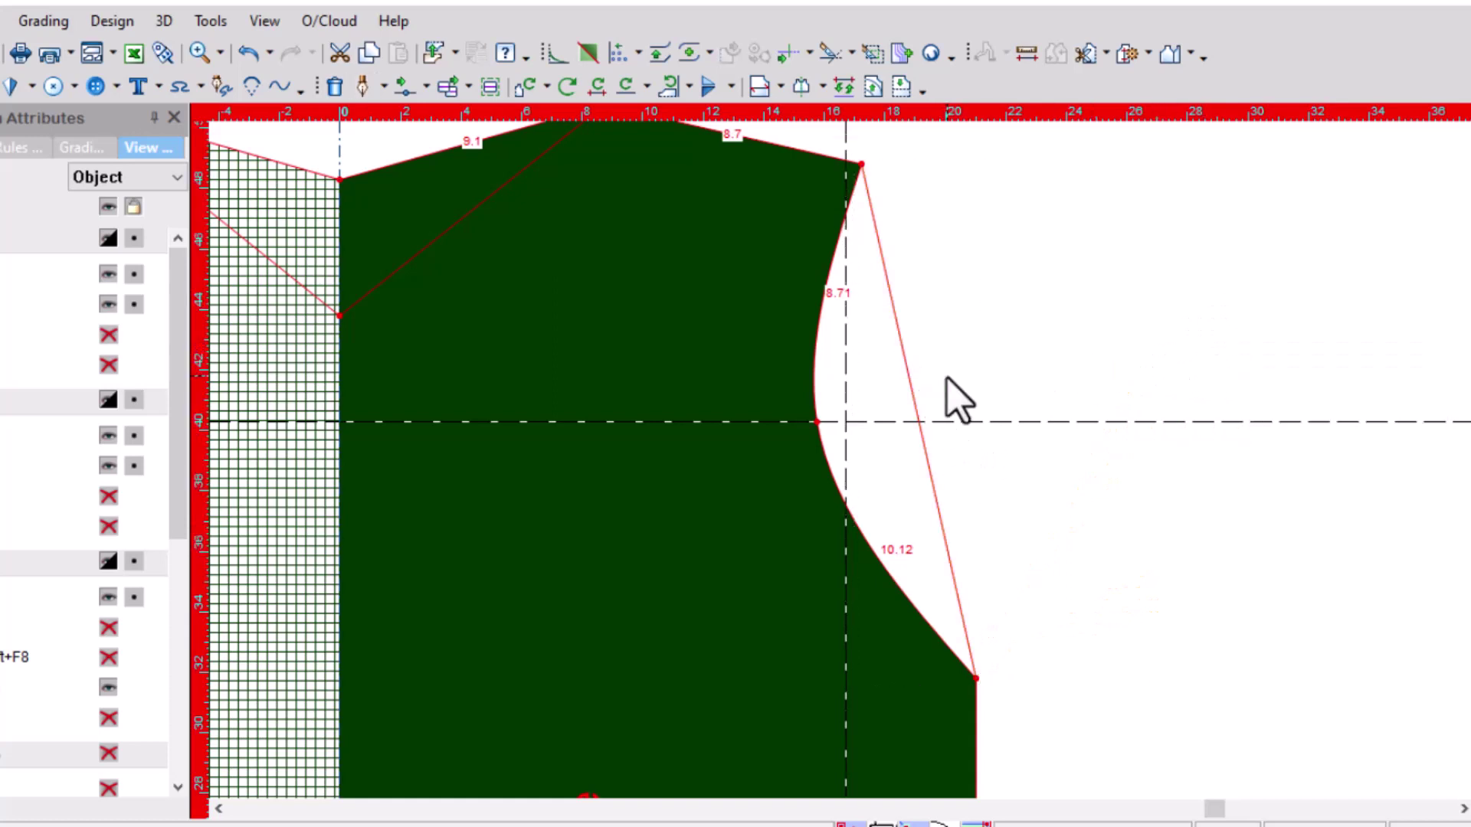
scroll(949, 402, "up", 3)
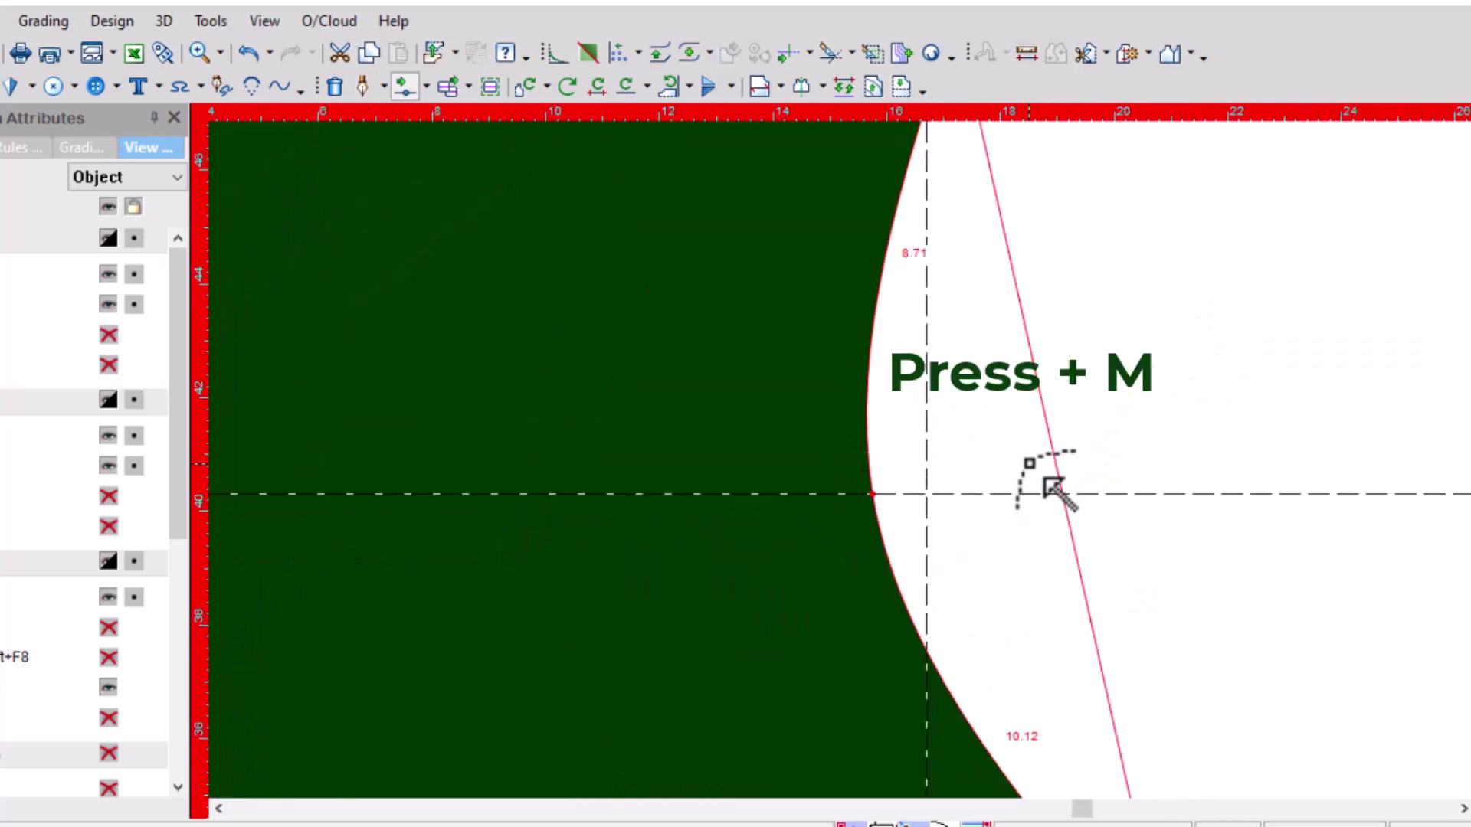
Move the armhole point onto the 40 line and turn on an option for it
left_click(1058, 467)
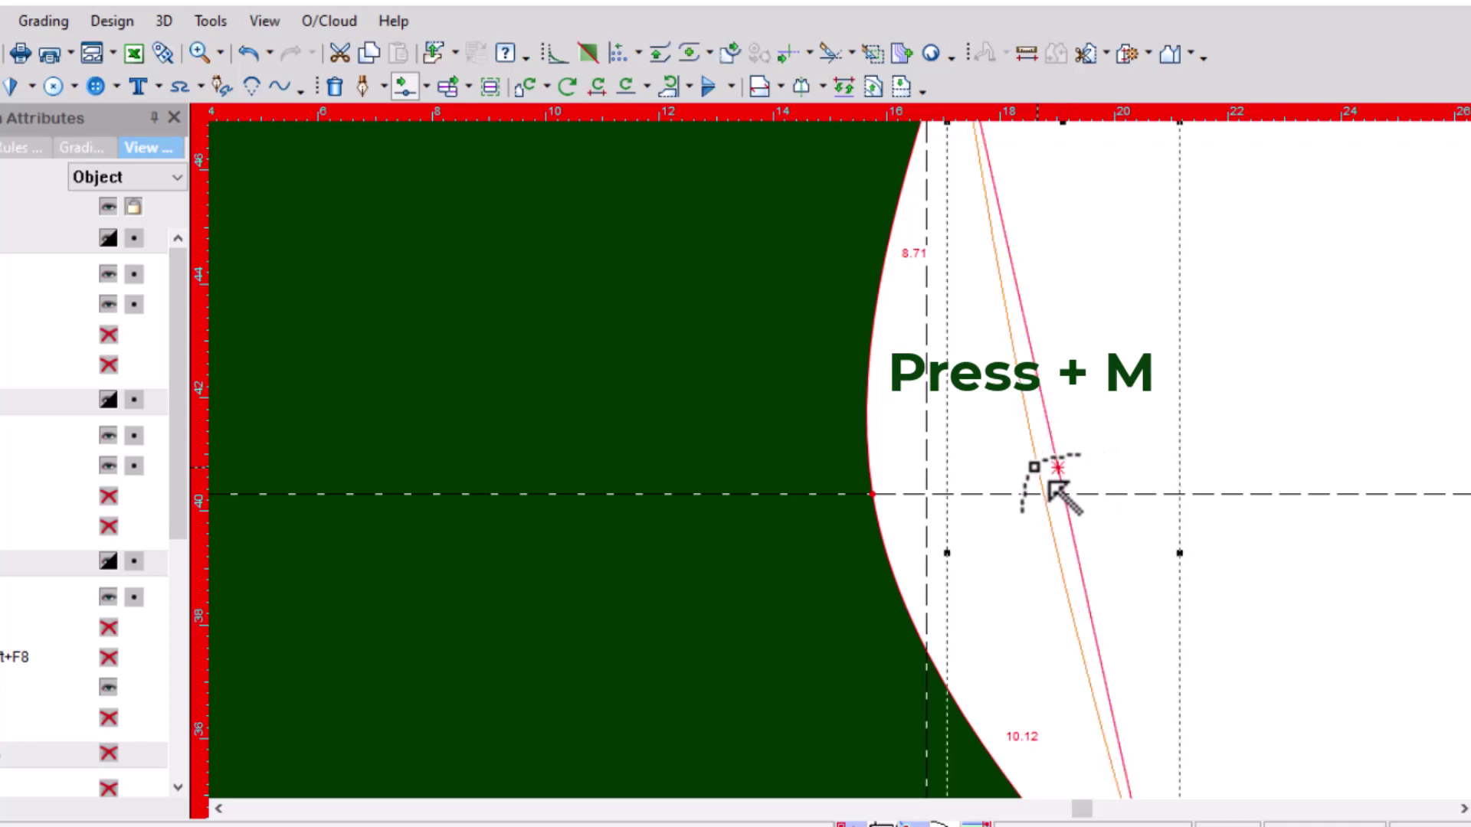
left_click(927, 497)
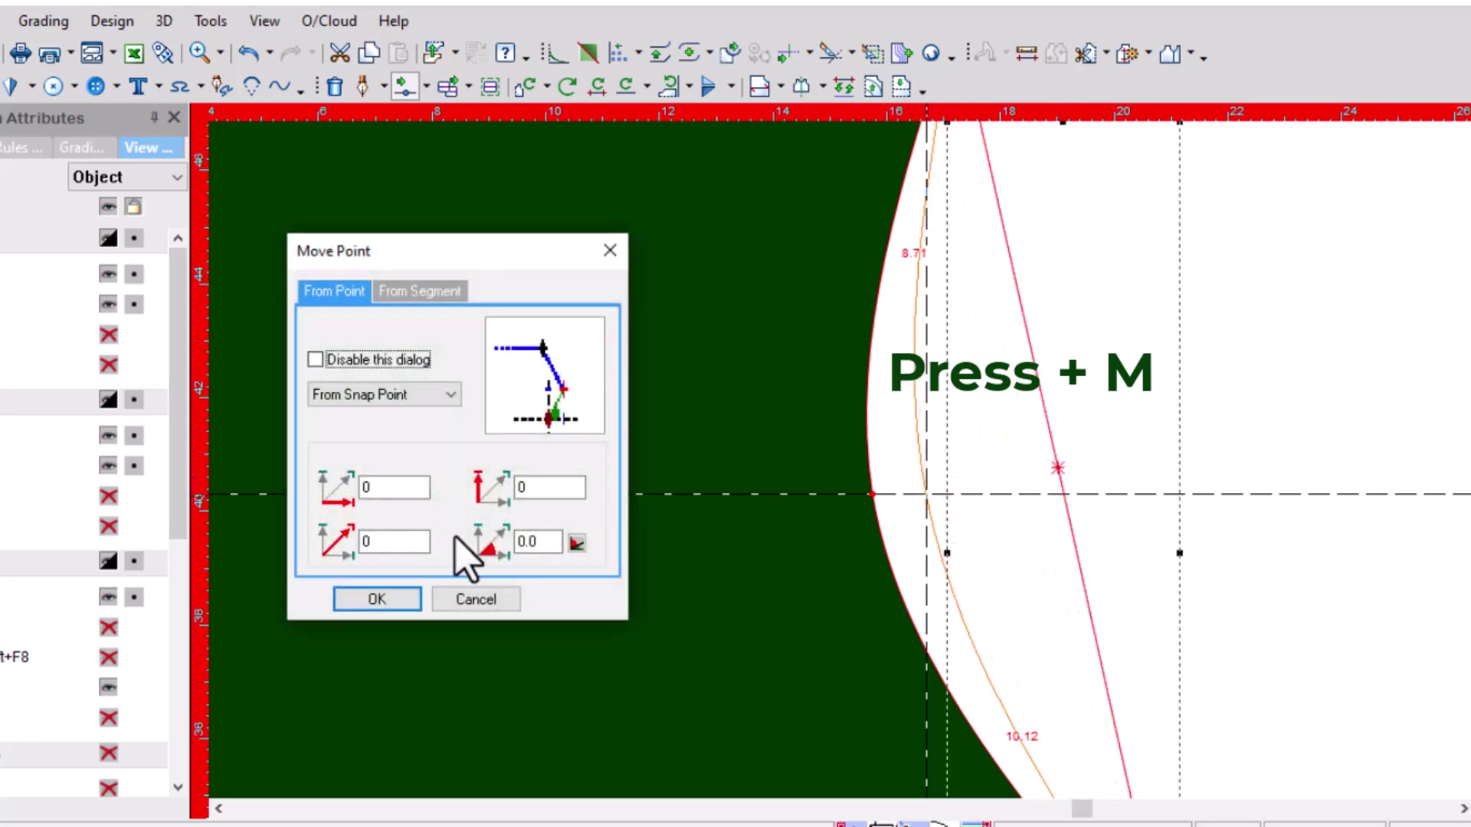
left_click(383, 601)
right_click(1126, 366)
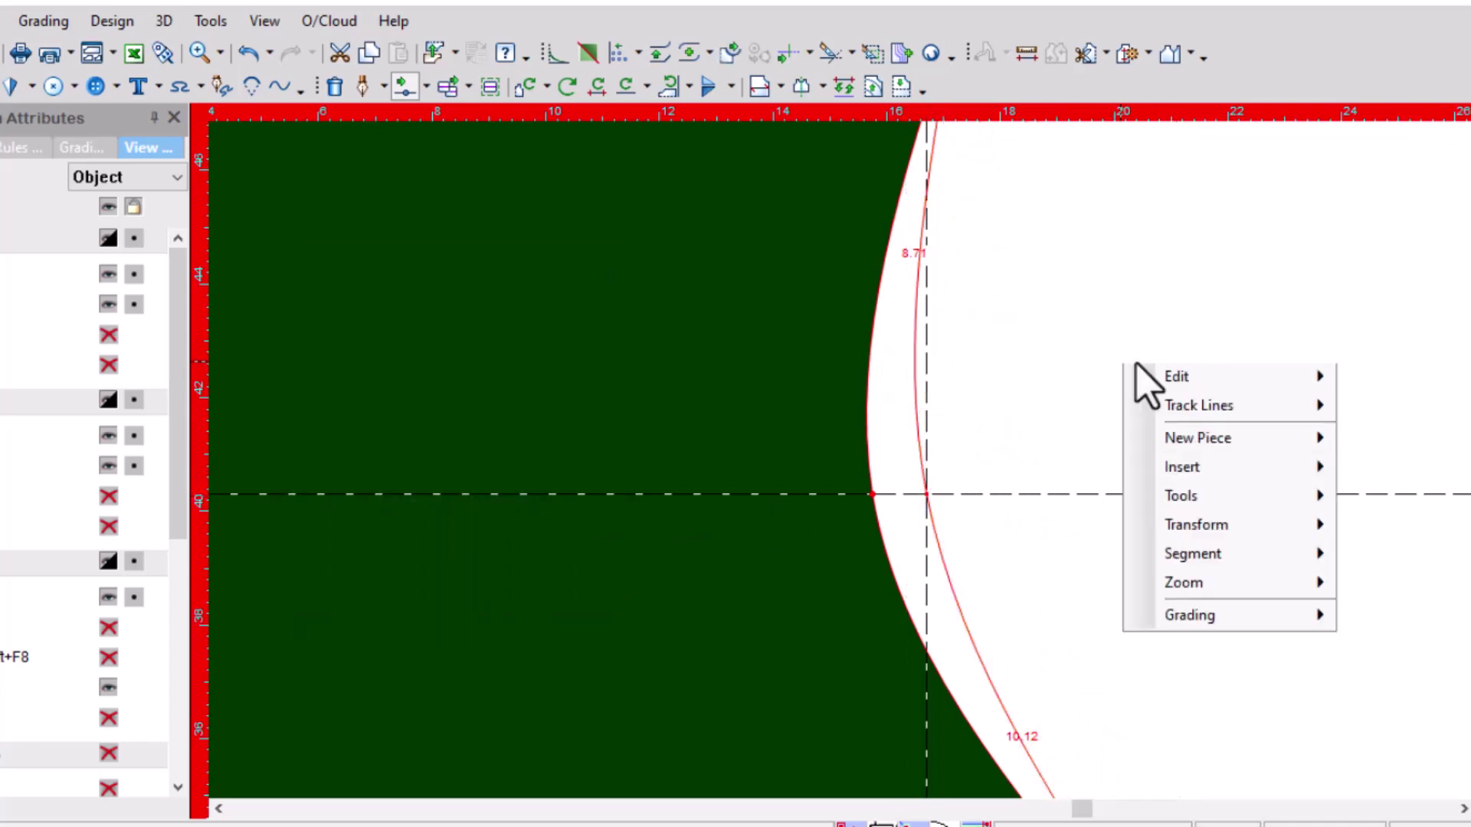
key("Escape")
left_click(926, 496)
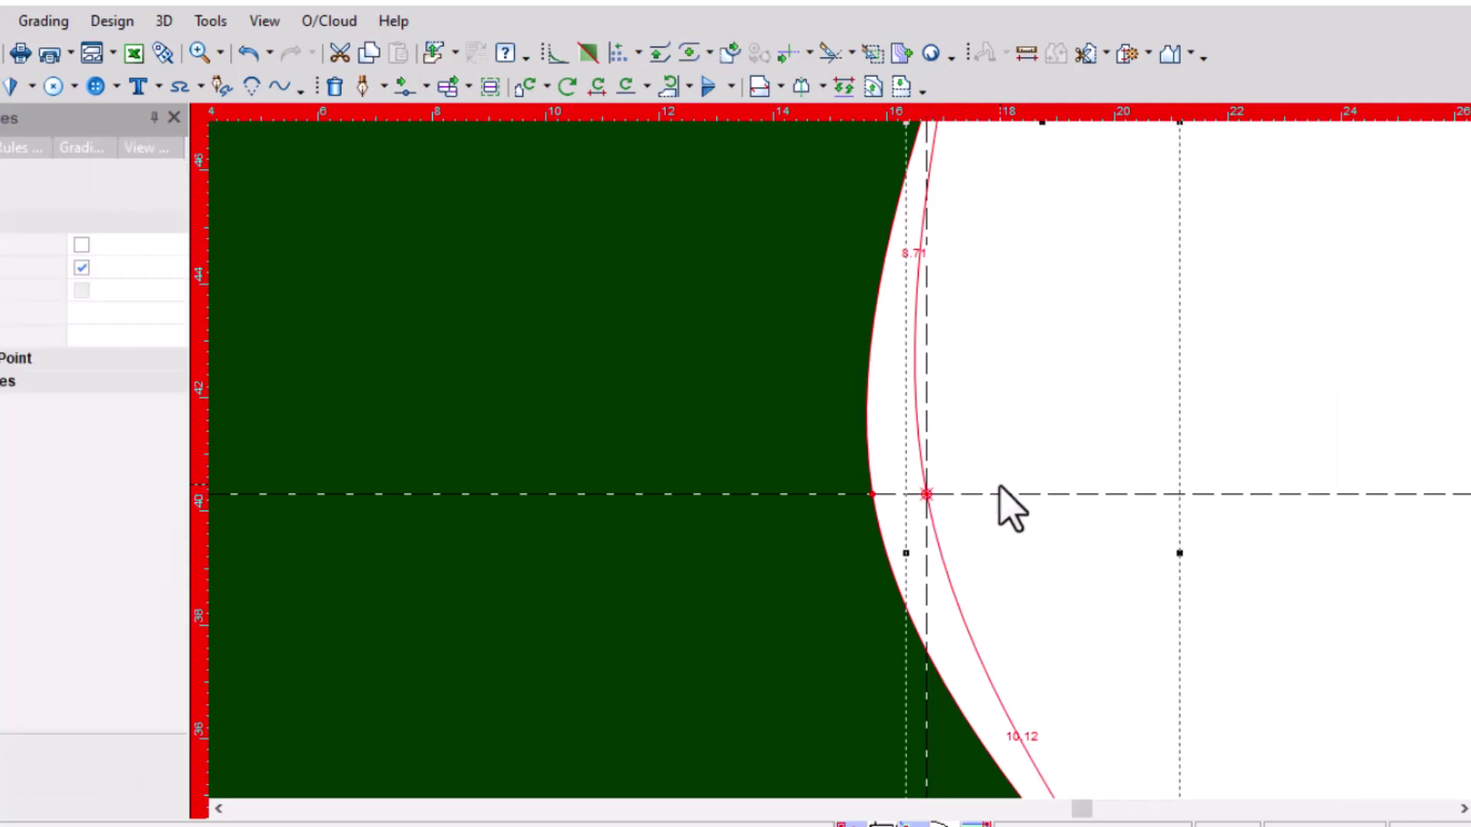
left_click(81, 246)
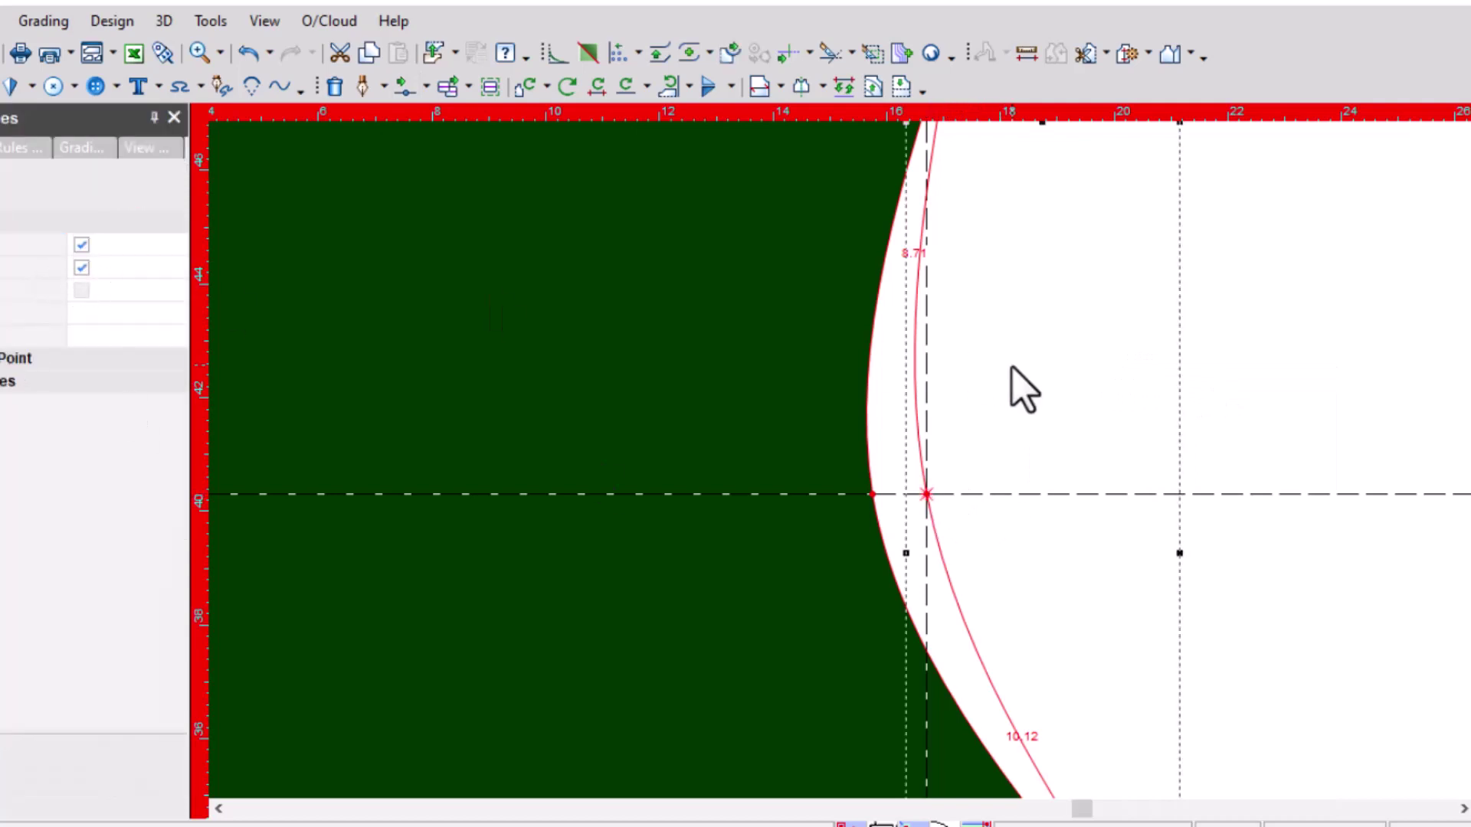
scroll(892, 482, "down", 2)
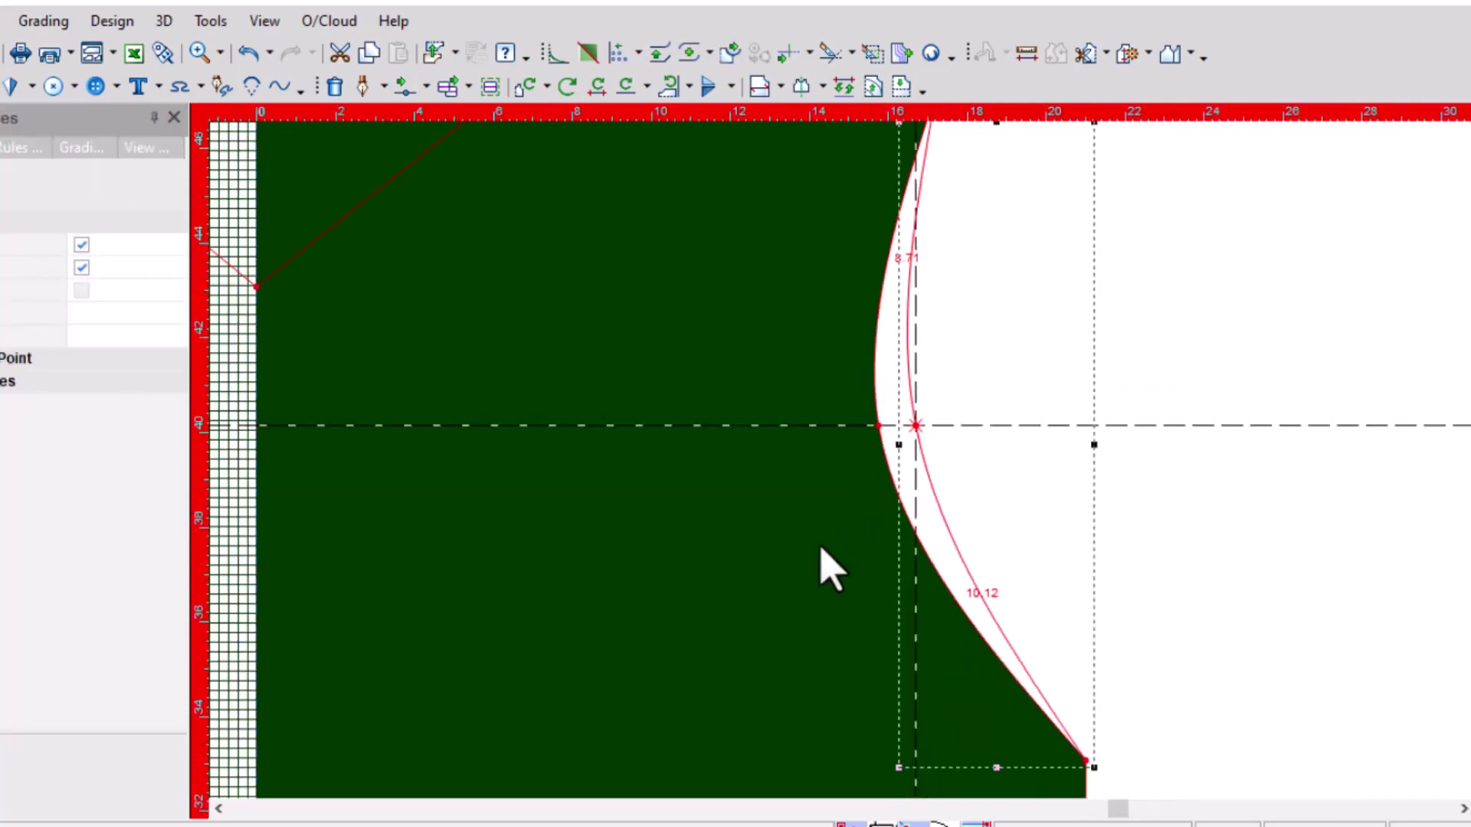
left_click(1060, 496)
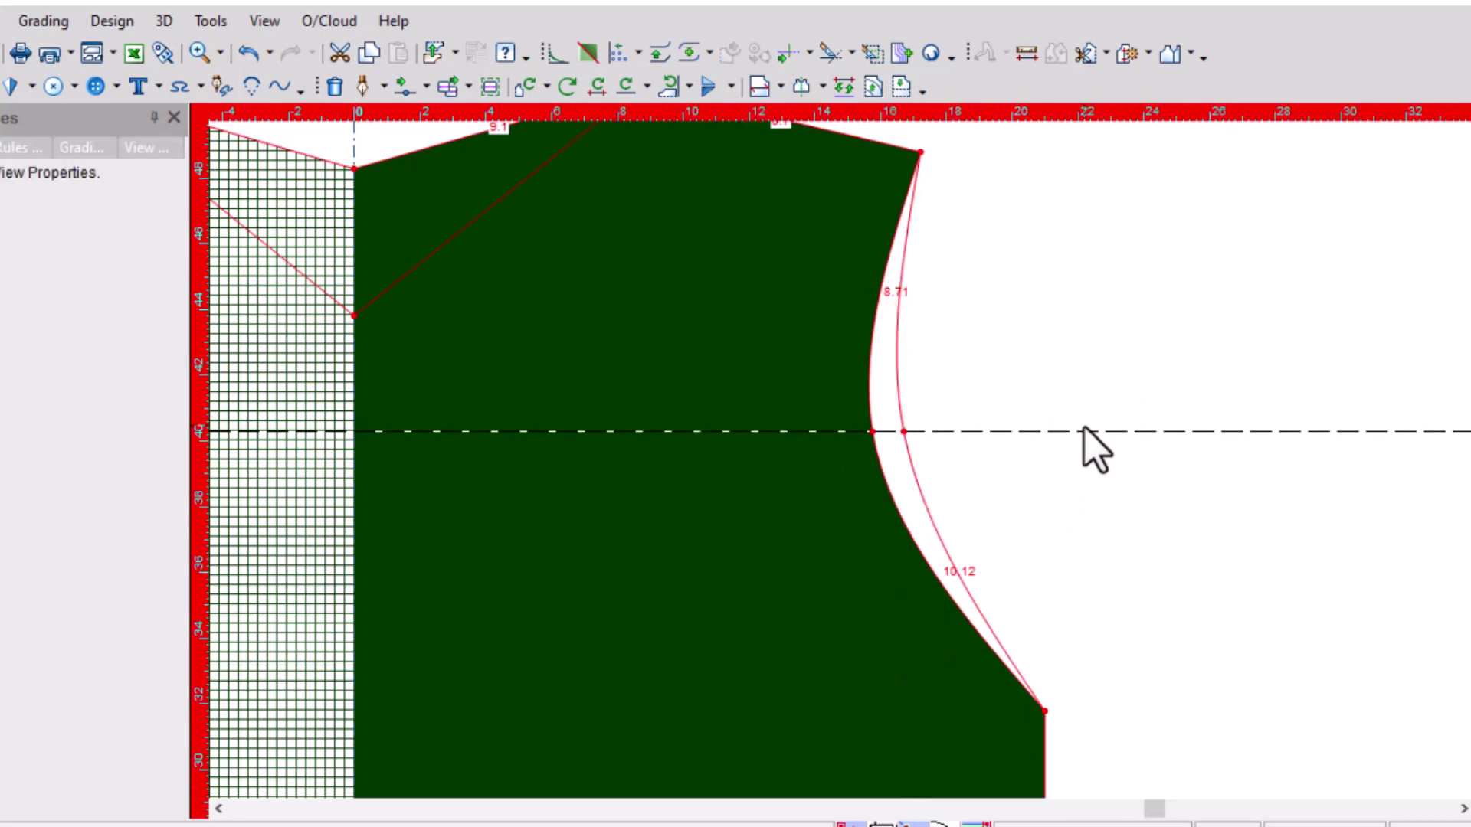
scroll(1080, 479, "down", 1)
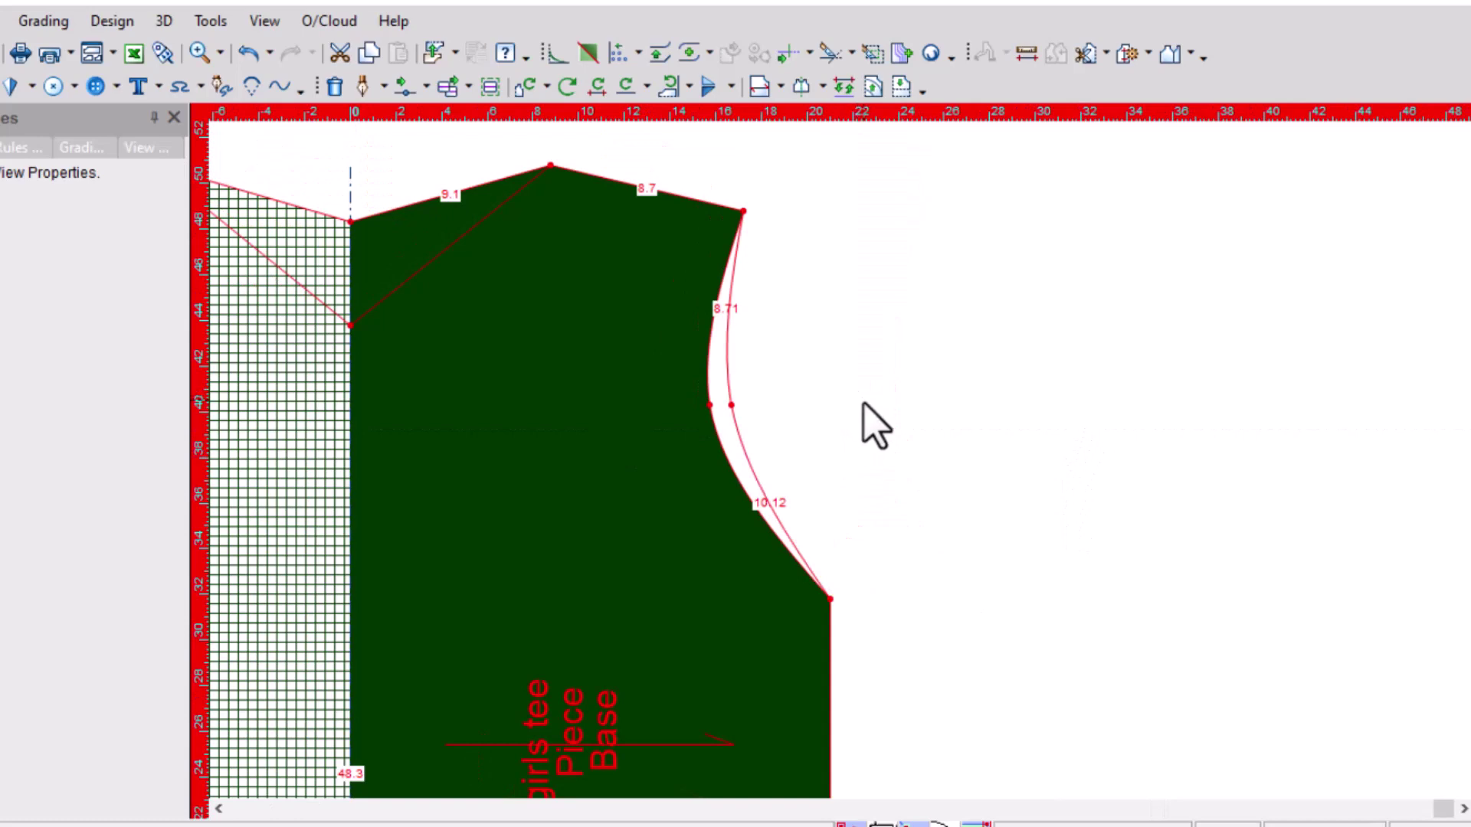
scroll(843, 452, "down", 1)
scroll(850, 471, "up", 1)
scroll(854, 437, "up", 1)
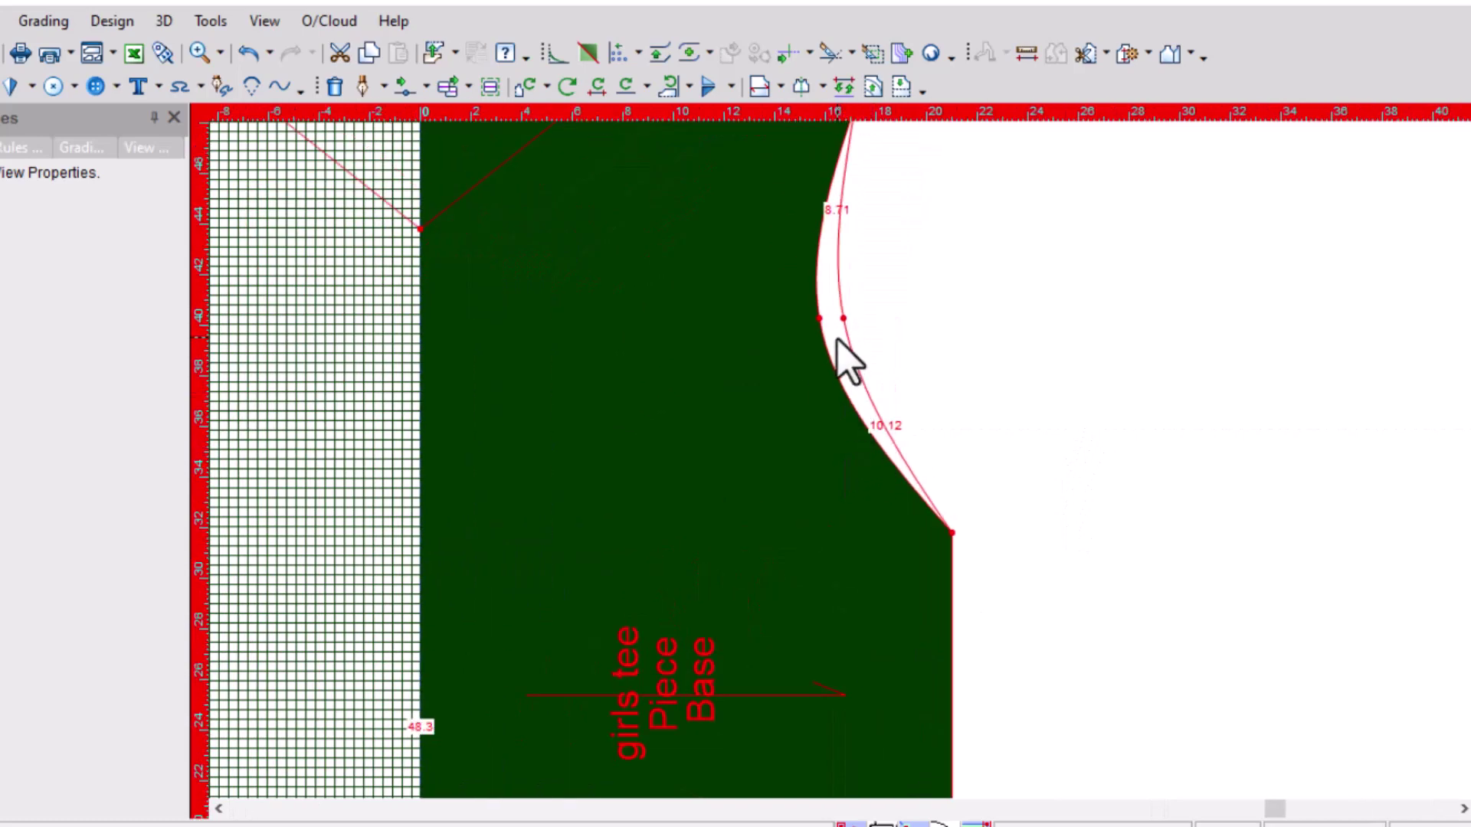
scroll(846, 360, "down", 1)
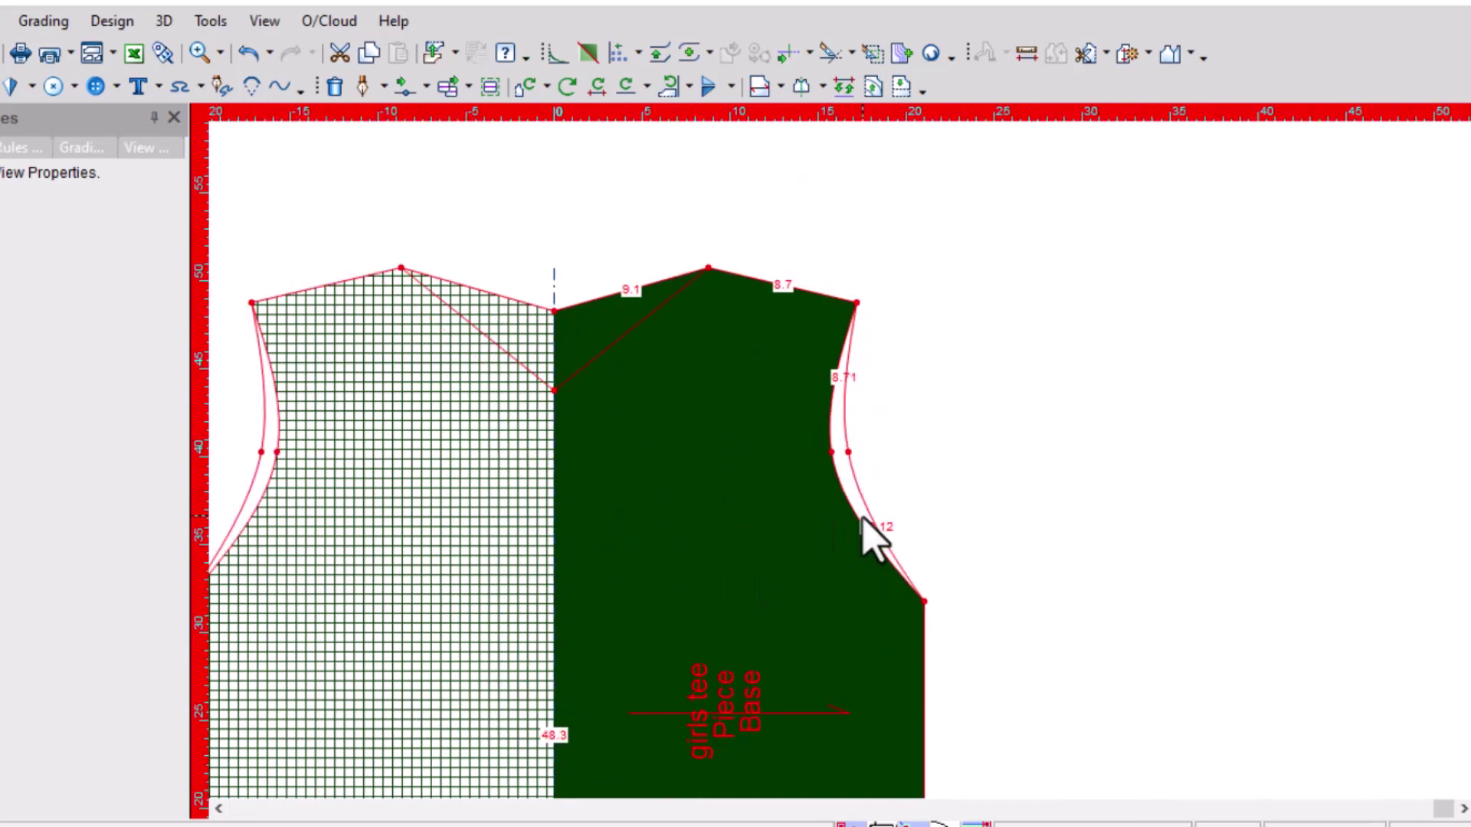
scroll(865, 521, "up", 1)
scroll(858, 487, "up", 1)
scroll(866, 486, "up", 1)
scroll(861, 444, "up", 1)
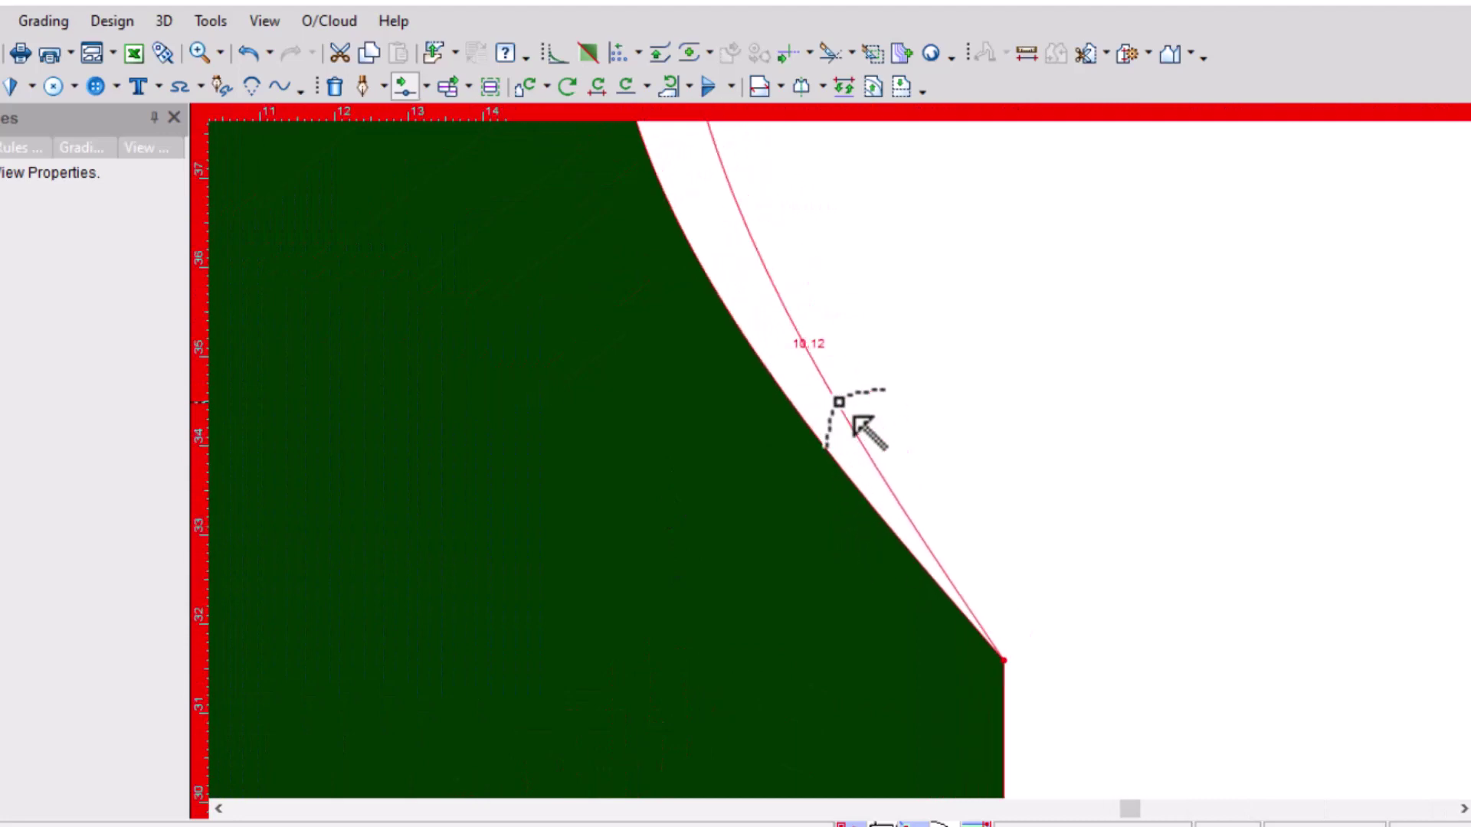
scroll(856, 418, "down", 1)
Move two lower armhole points to reshape and lengthen the lower armhole curve
left_click(908, 545)
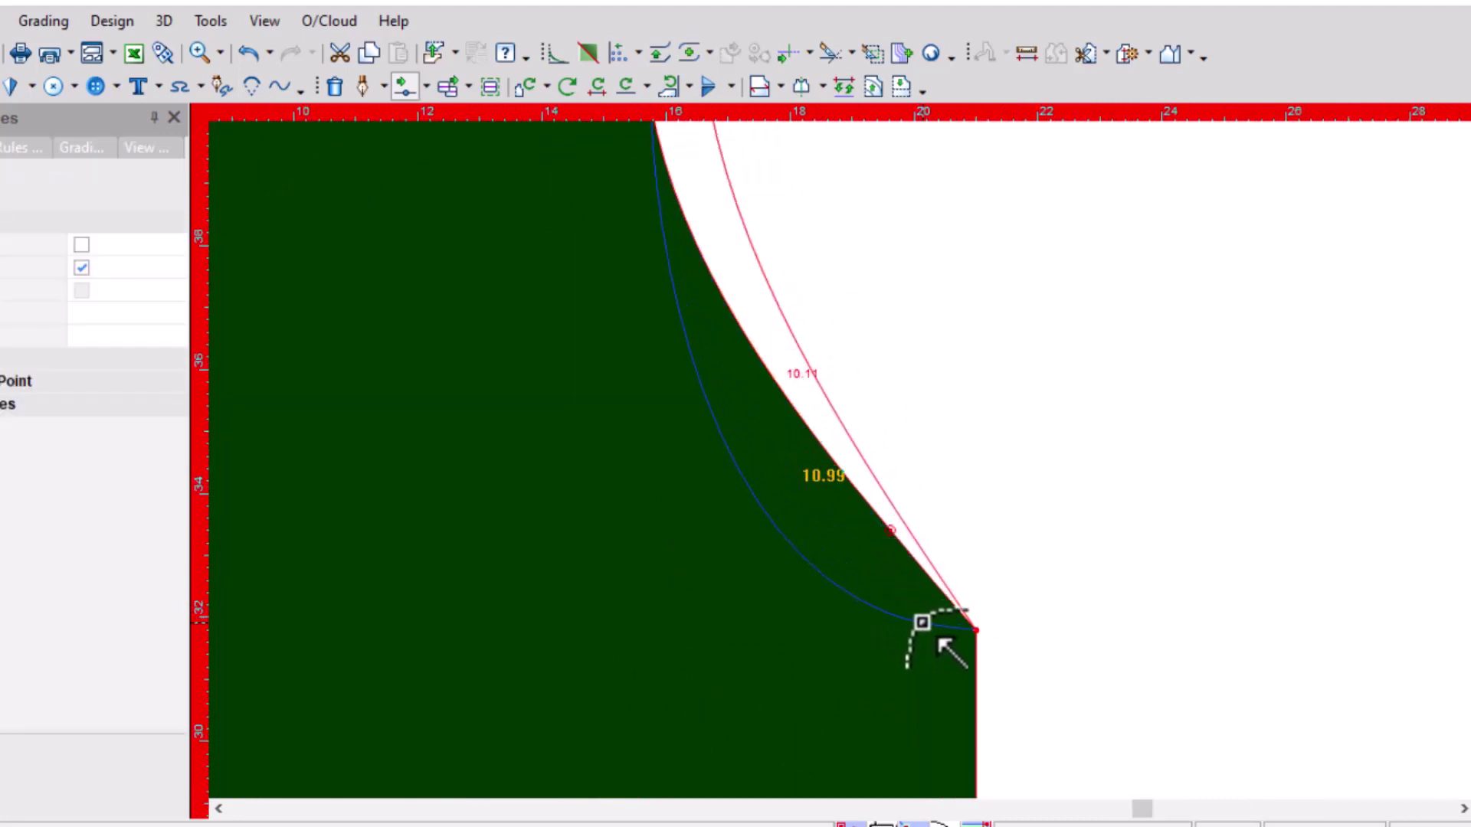
left_click(922, 622)
left_click(383, 601)
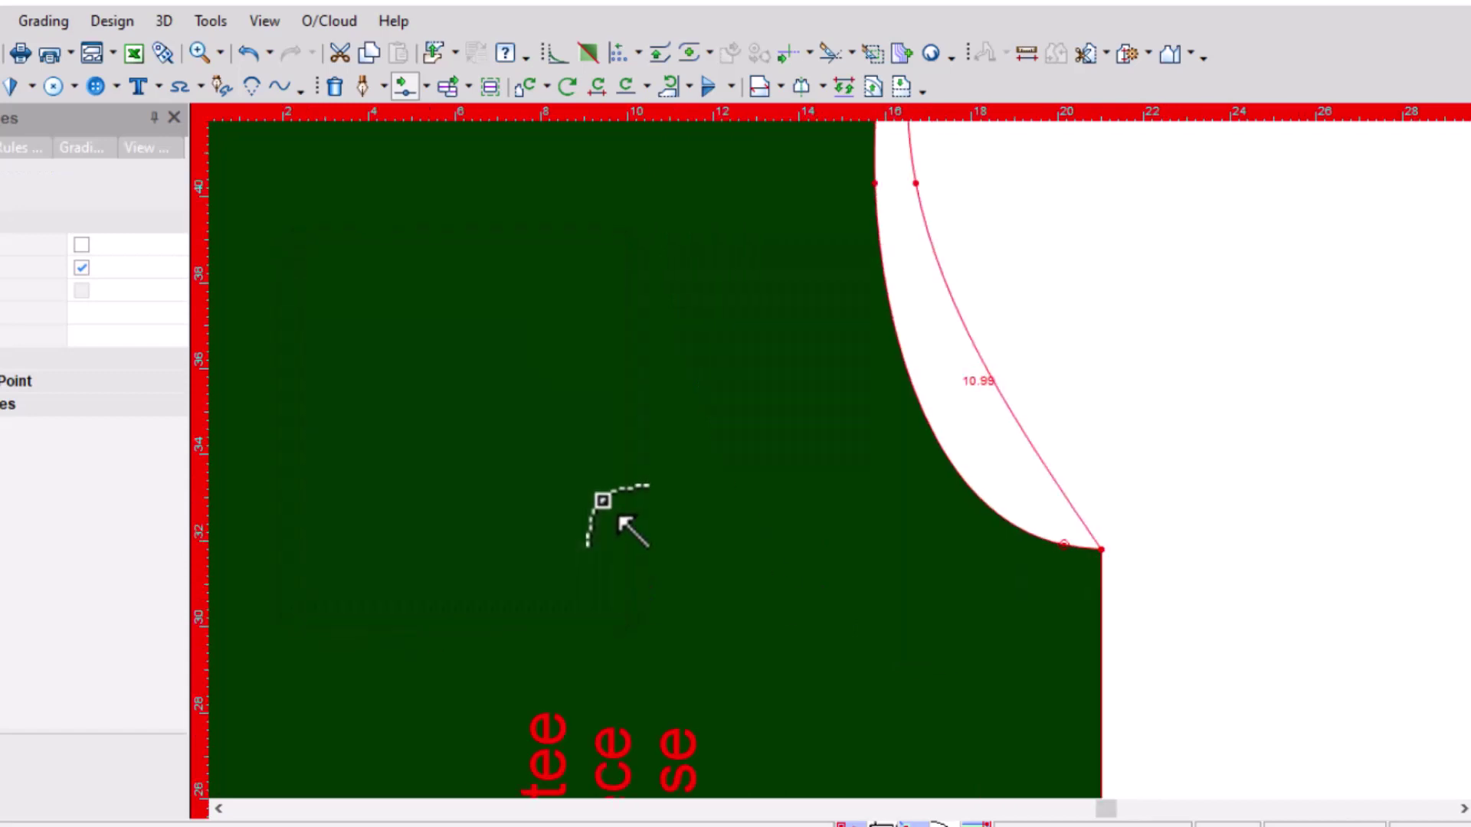
left_click(953, 476)
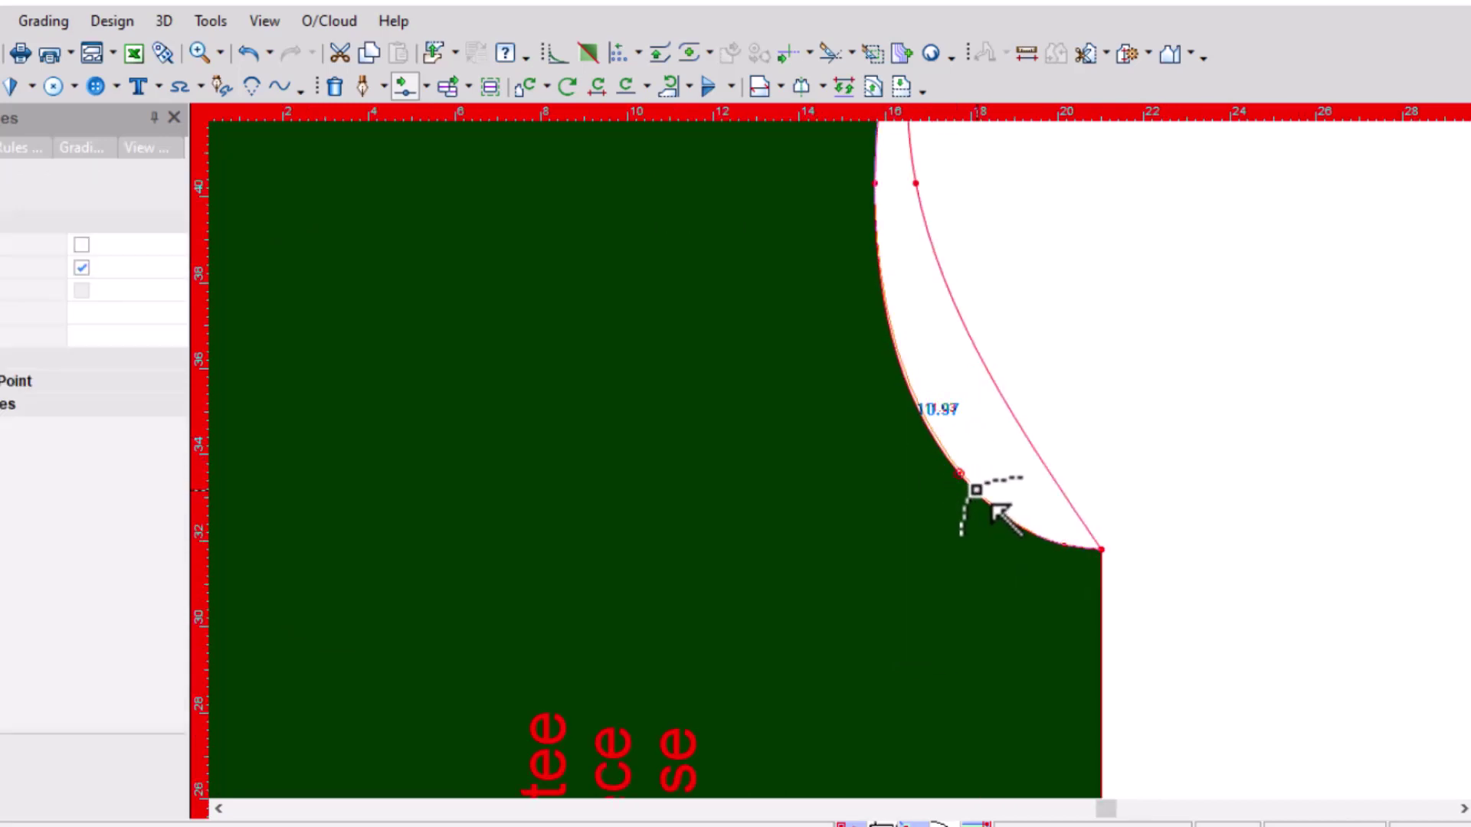
left_click(1027, 544)
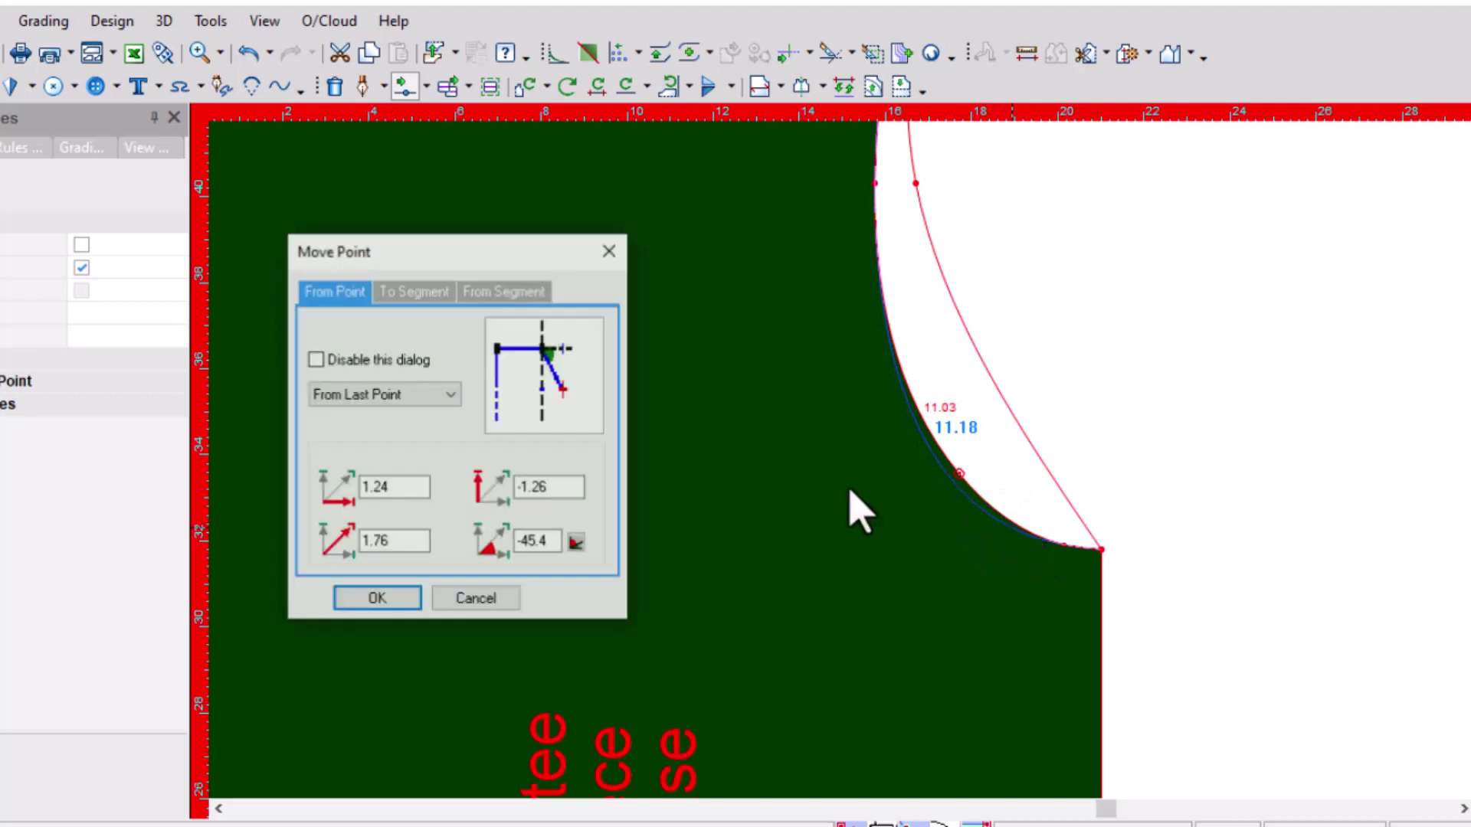
left_click(387, 602)
scroll(865, 483, "down", 1)
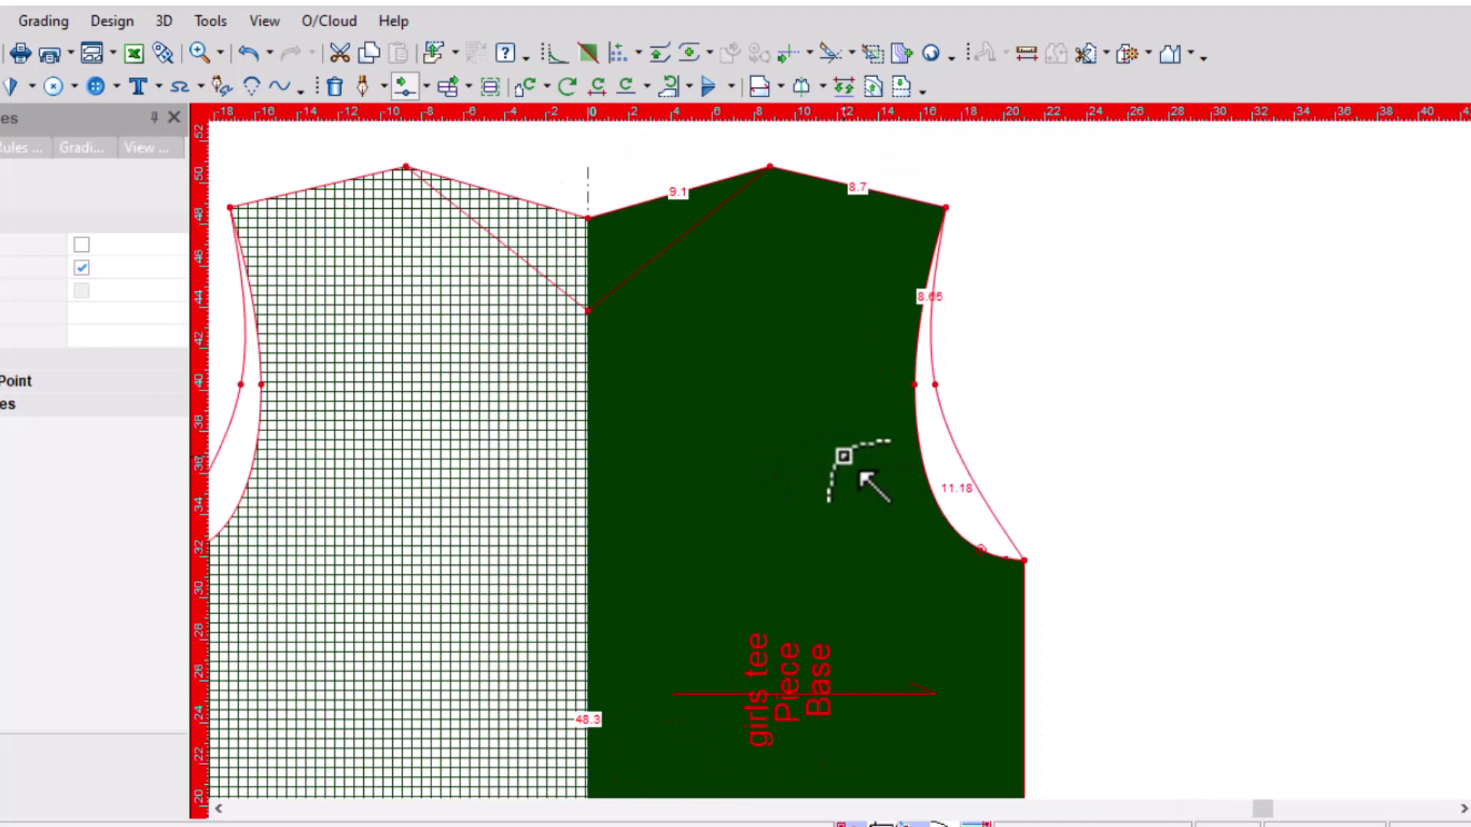
scroll(914, 462, "up", 1)
scroll(862, 479, "up", 1)
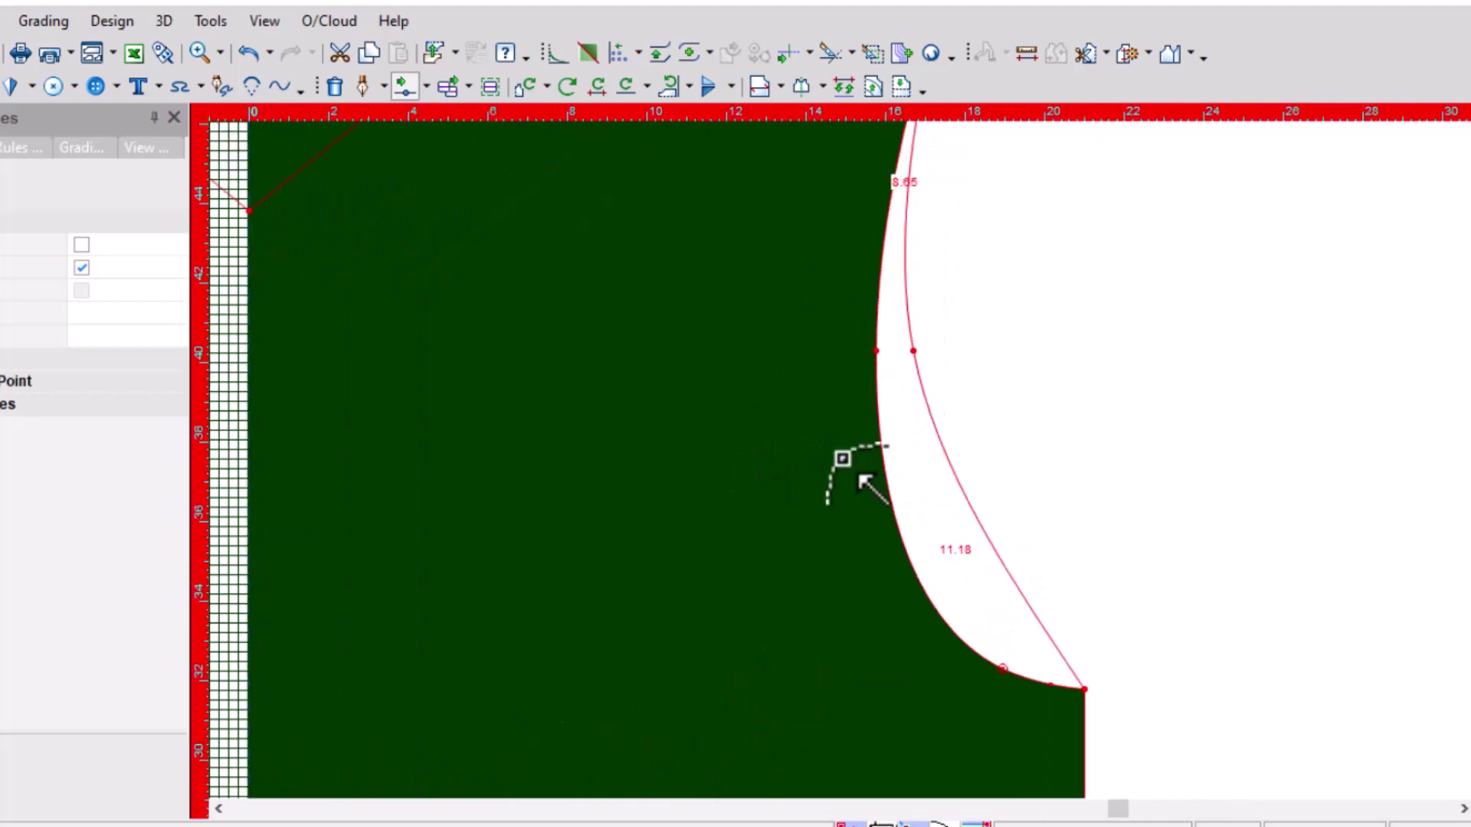
Shift a point near the armhole bottom, deepening the lower armhole curve to 11.3
left_click(987, 669)
scroll(988, 669, "down", 2)
scroll(860, 475, "up", 1)
scroll(858, 480, "up", 1)
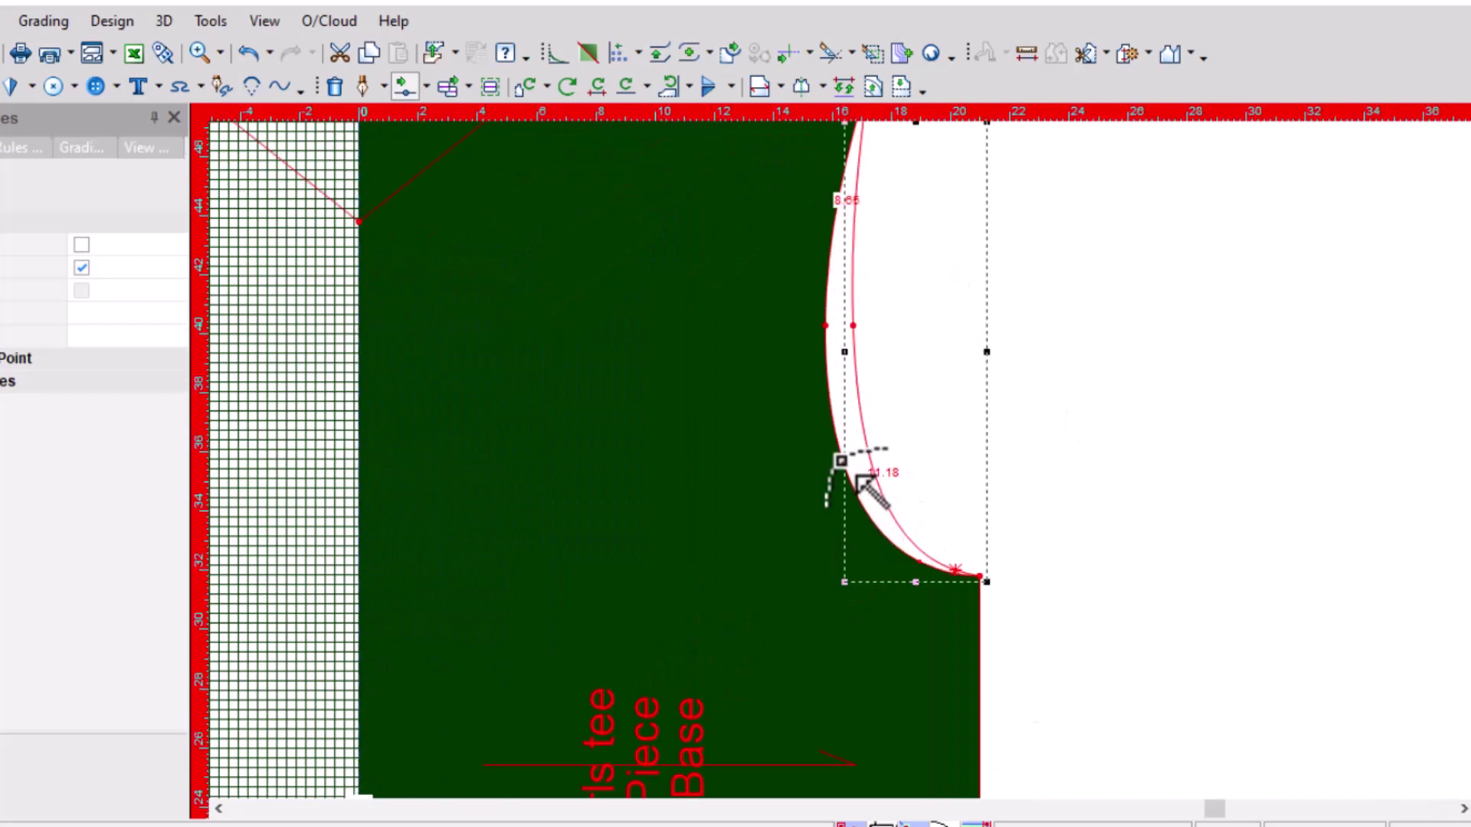
scroll(862, 482, "up", 1)
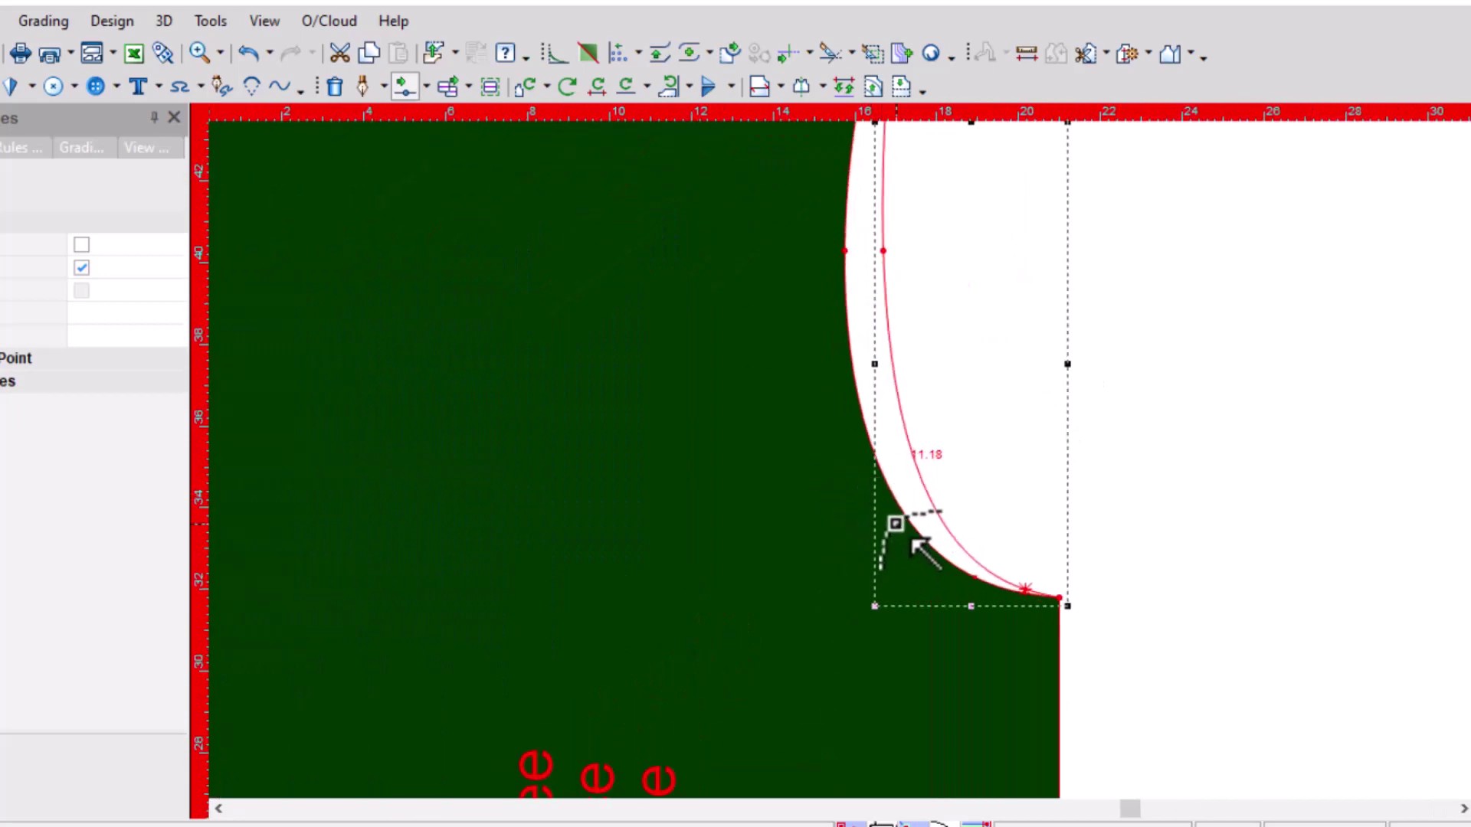
left_click(993, 601)
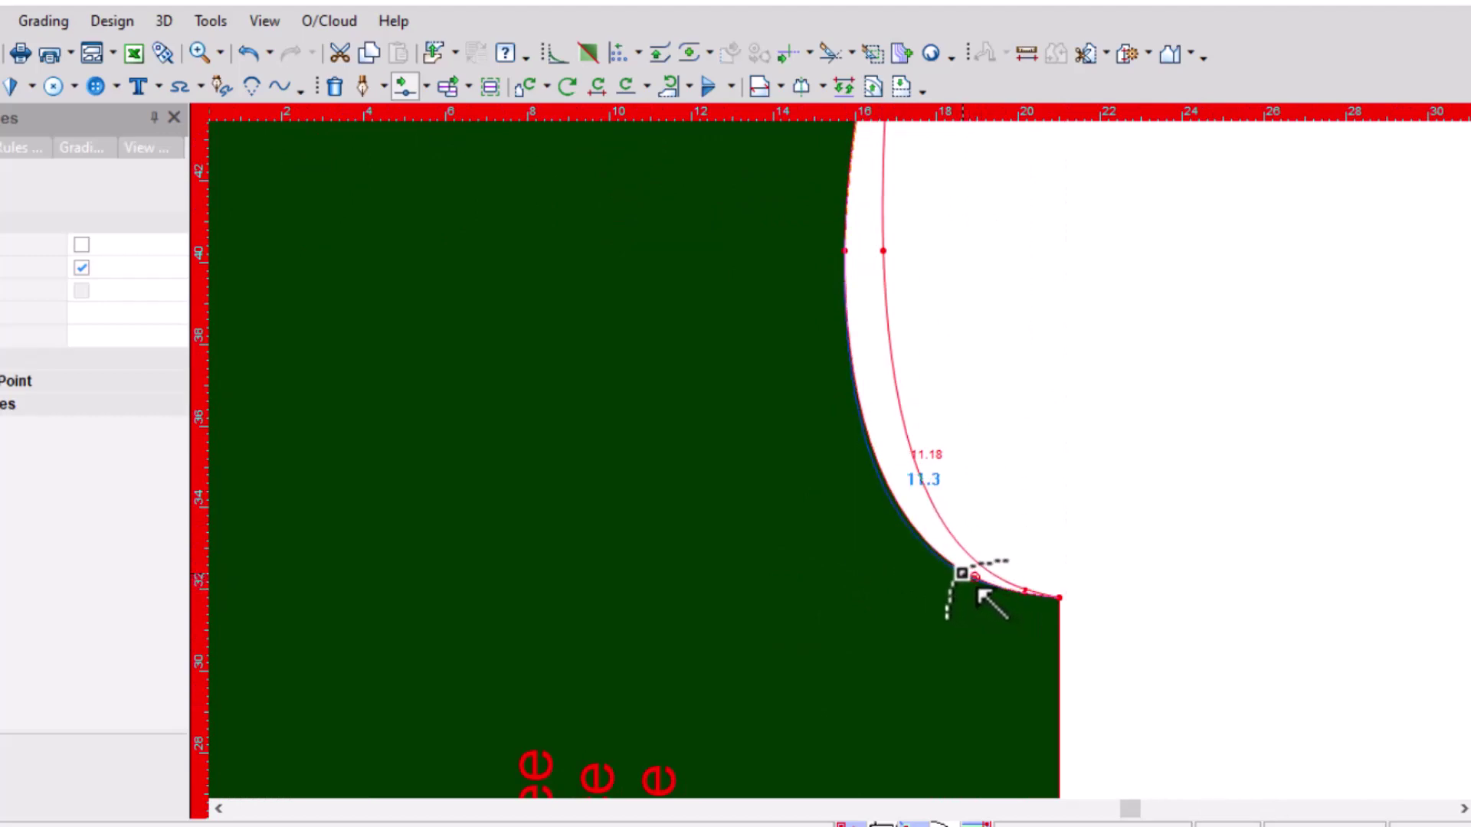
left_click(981, 594)
left_click(383, 602)
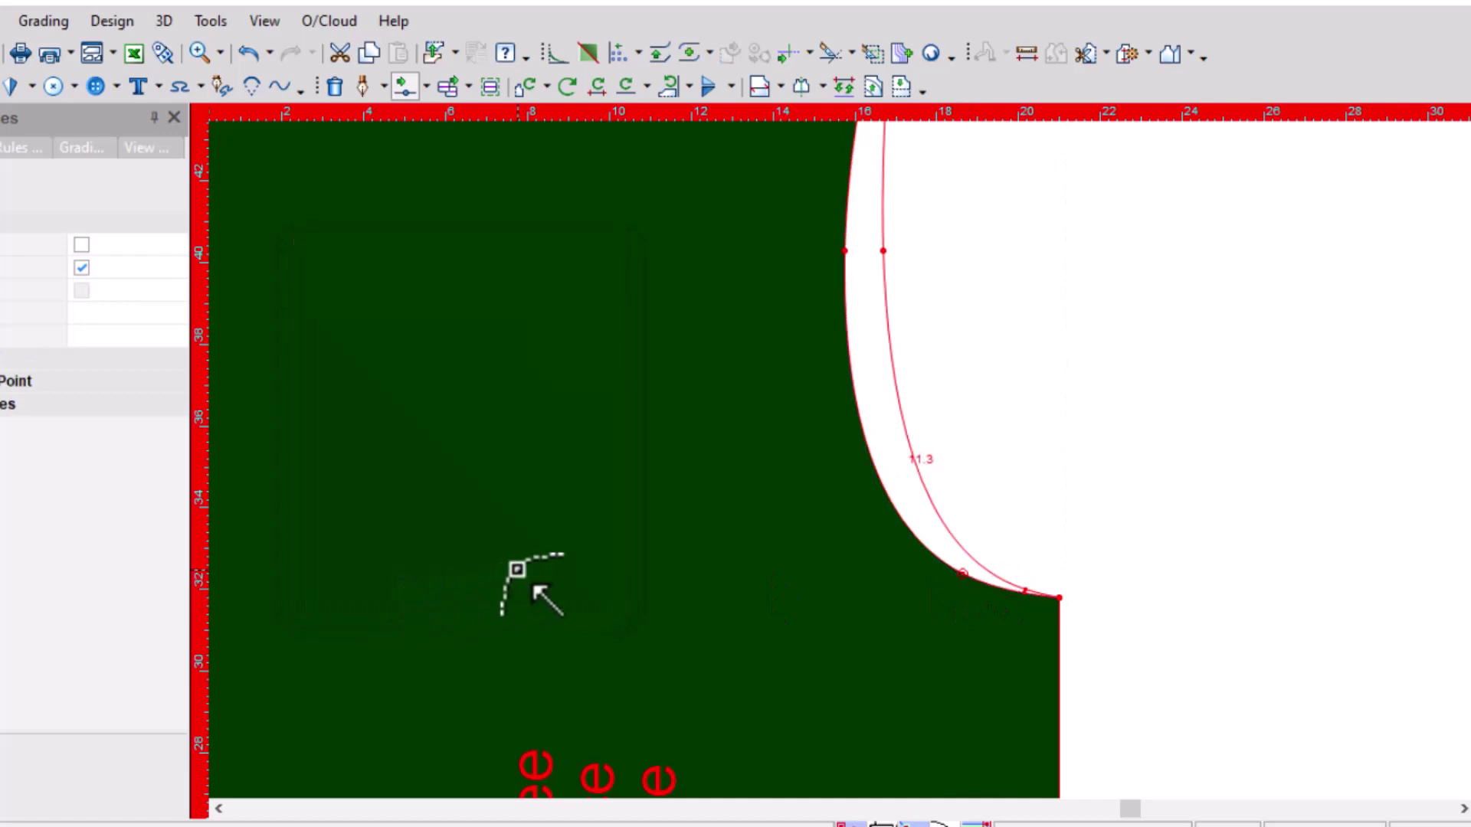
scroll(871, 558, "down", 2)
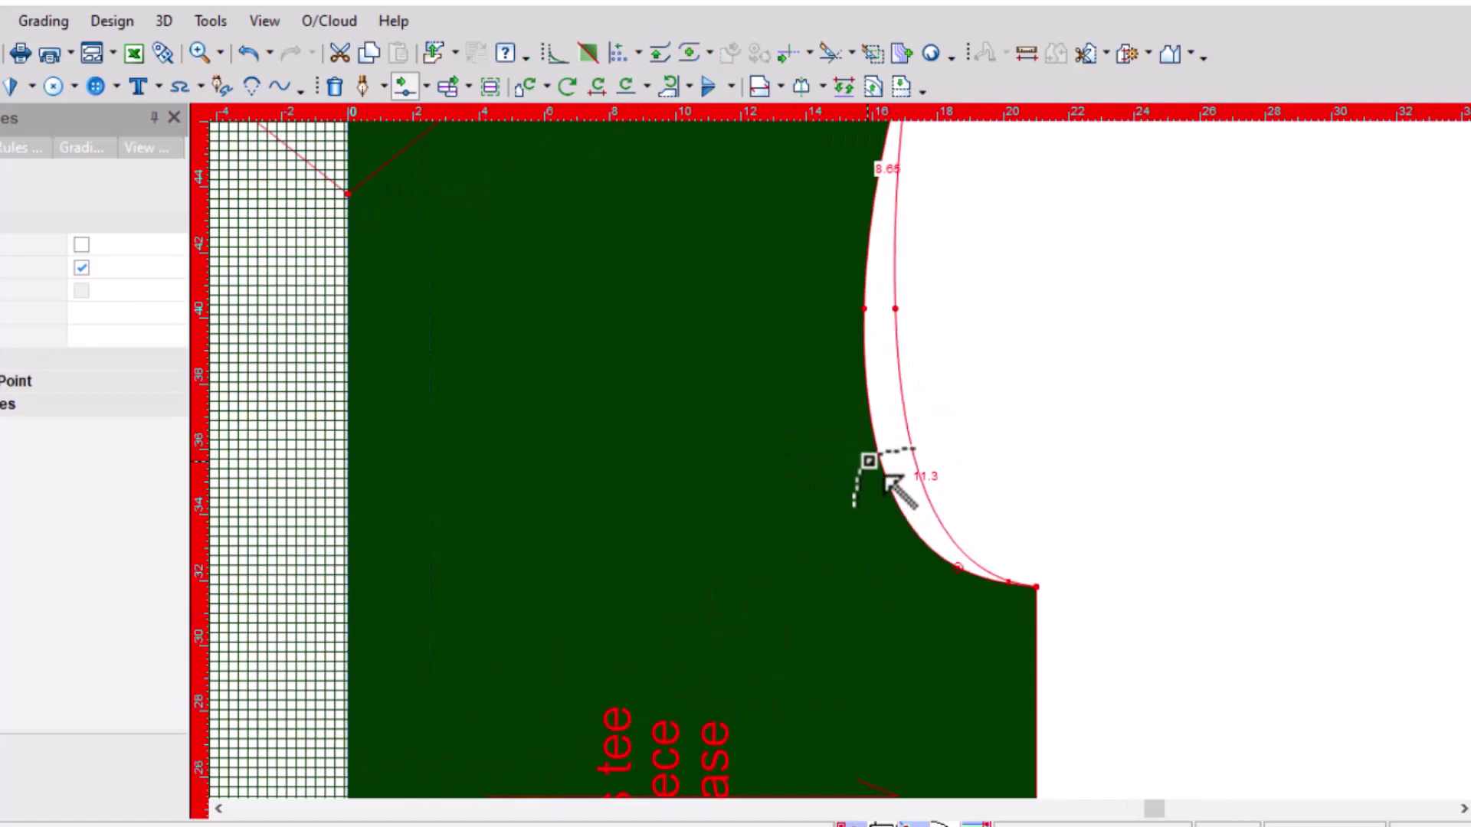
scroll(874, 483, "down", 1)
scroll(873, 481, "down", 1)
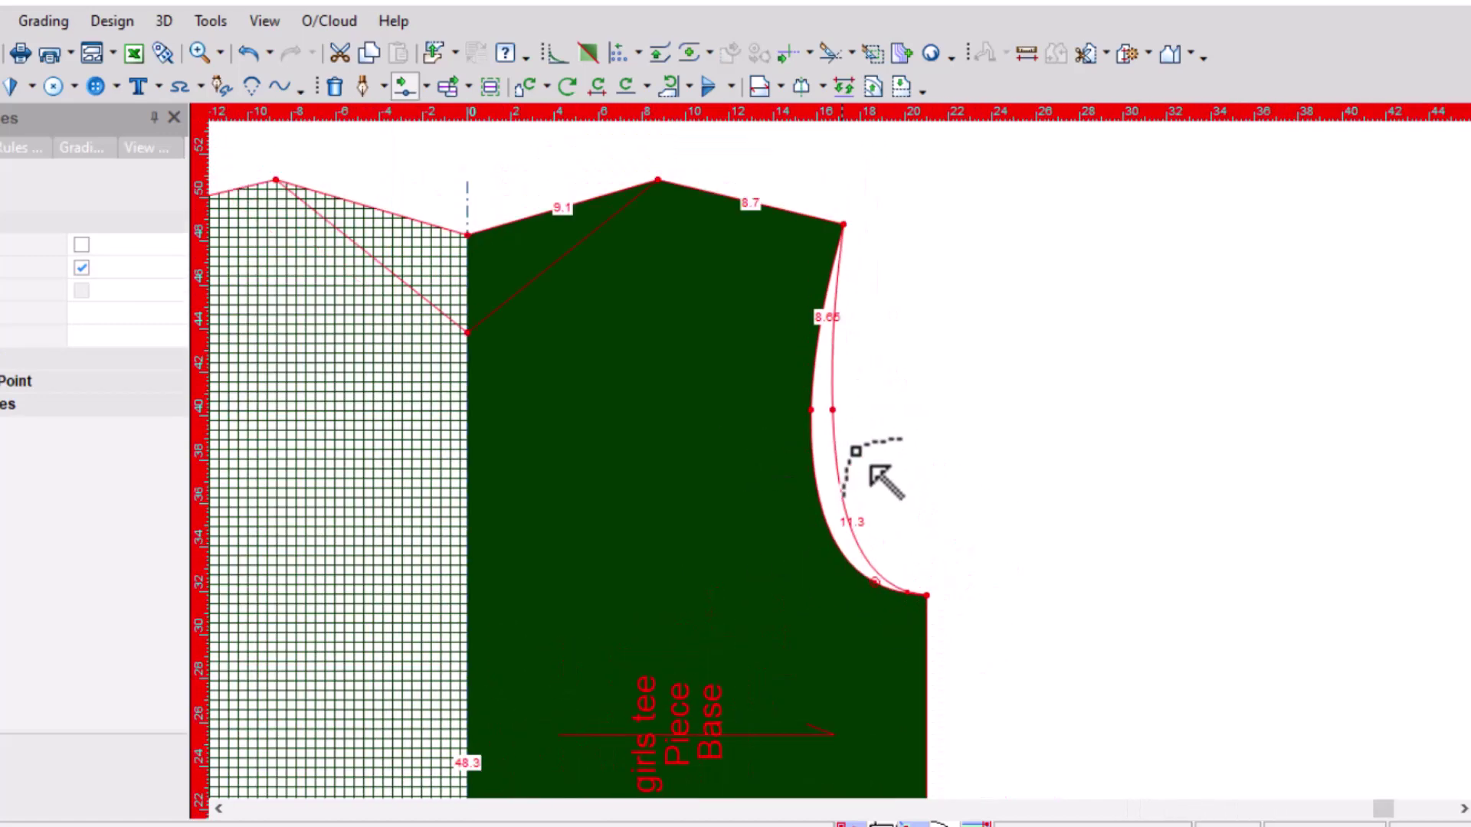
scroll(873, 484, "up", 2)
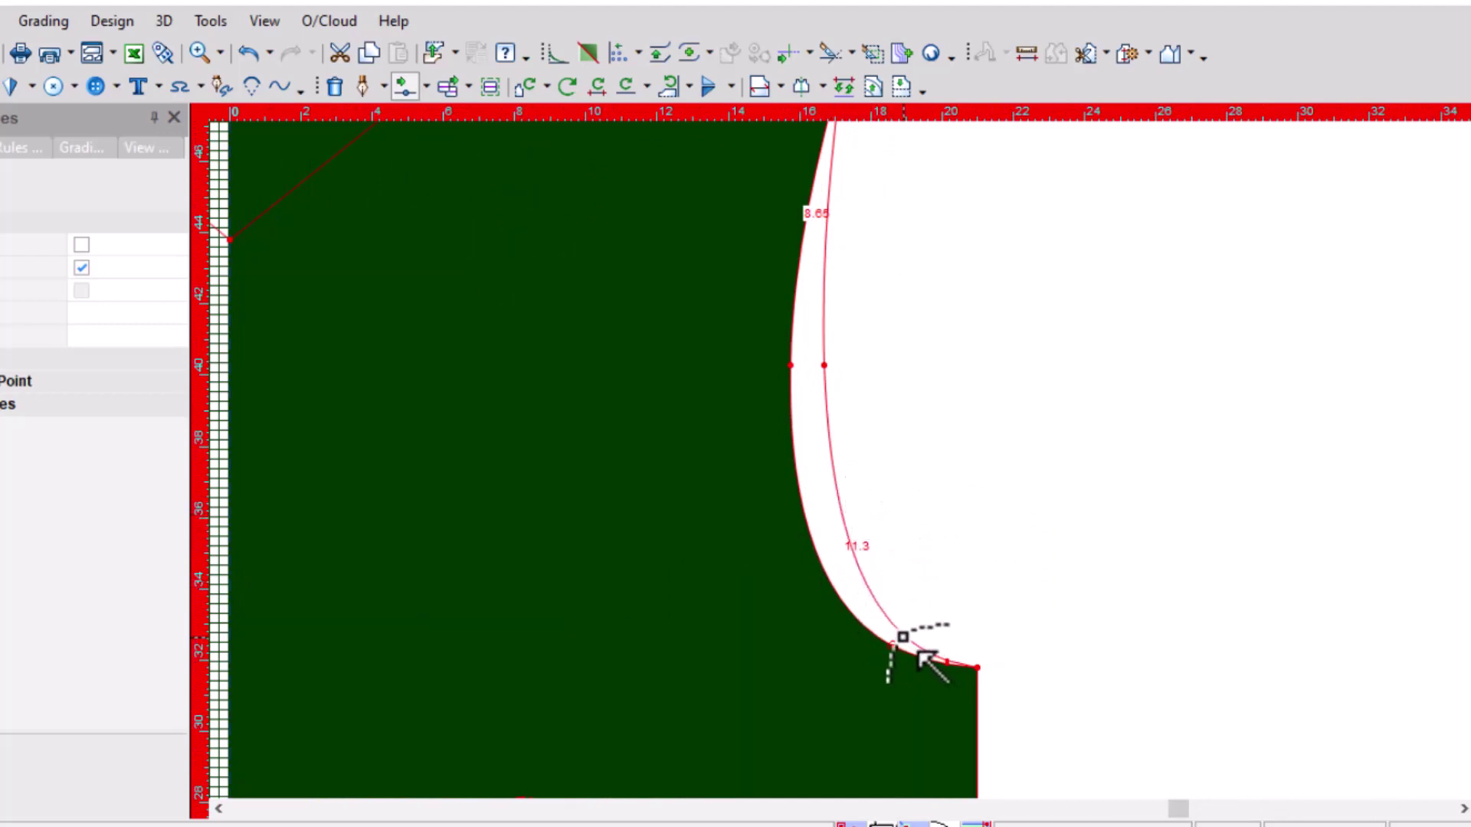
Fine-tune the lower armhole corner so the armhole reads 8.65 and 11.3
left_click(903, 636)
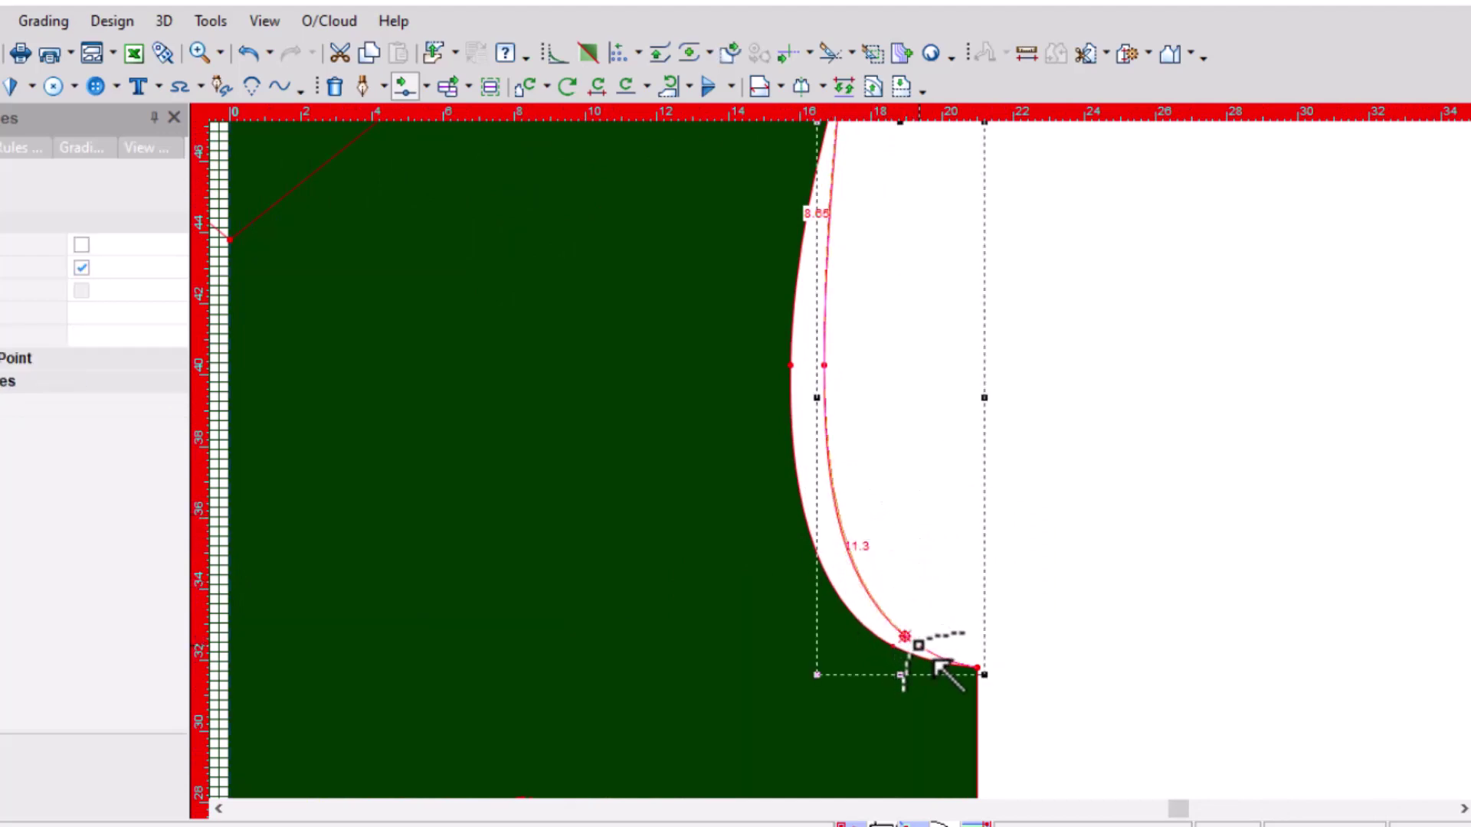
left_click_drag(910, 638, 918, 650)
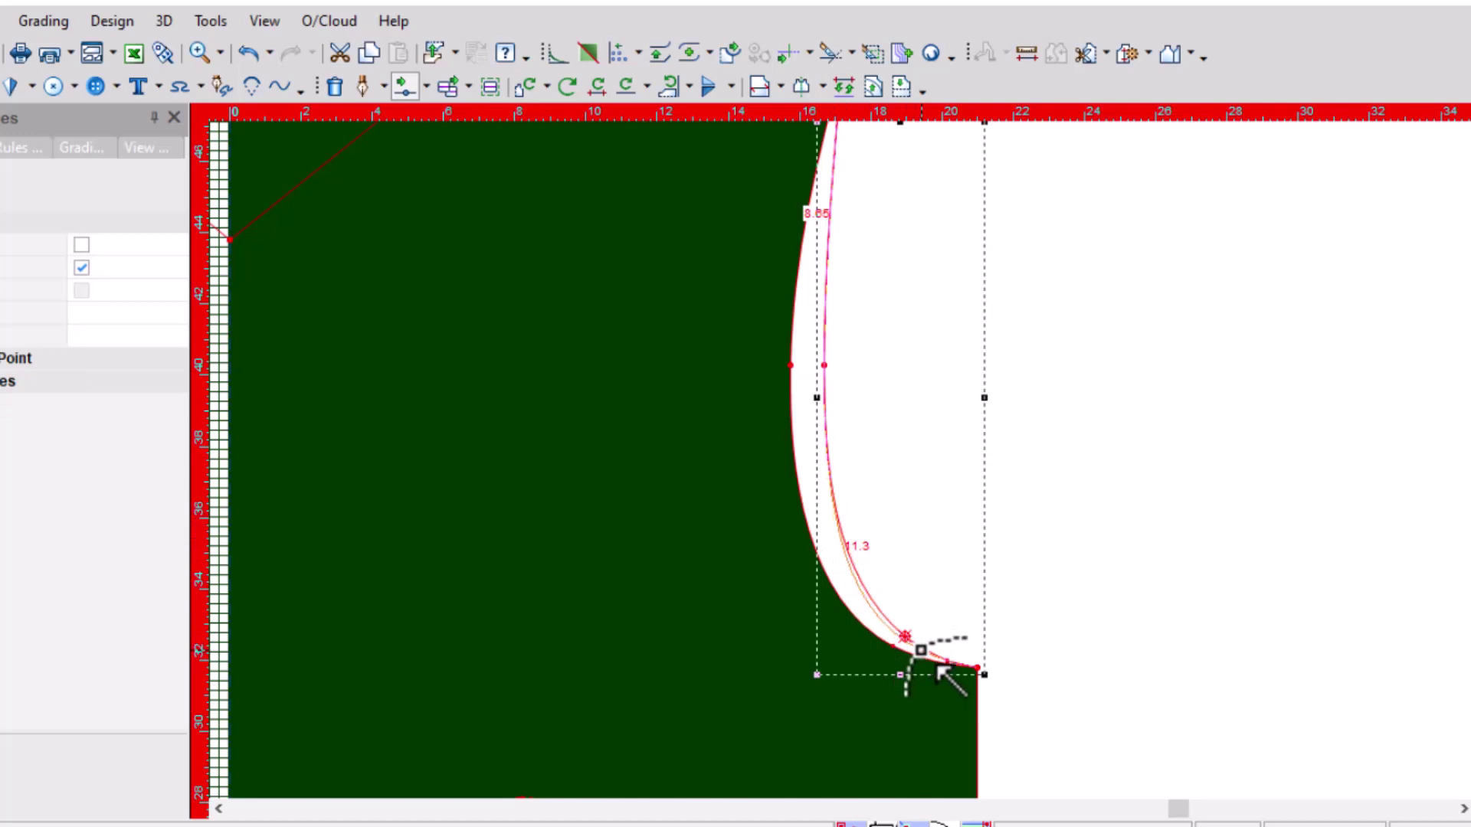
left_click(392, 601)
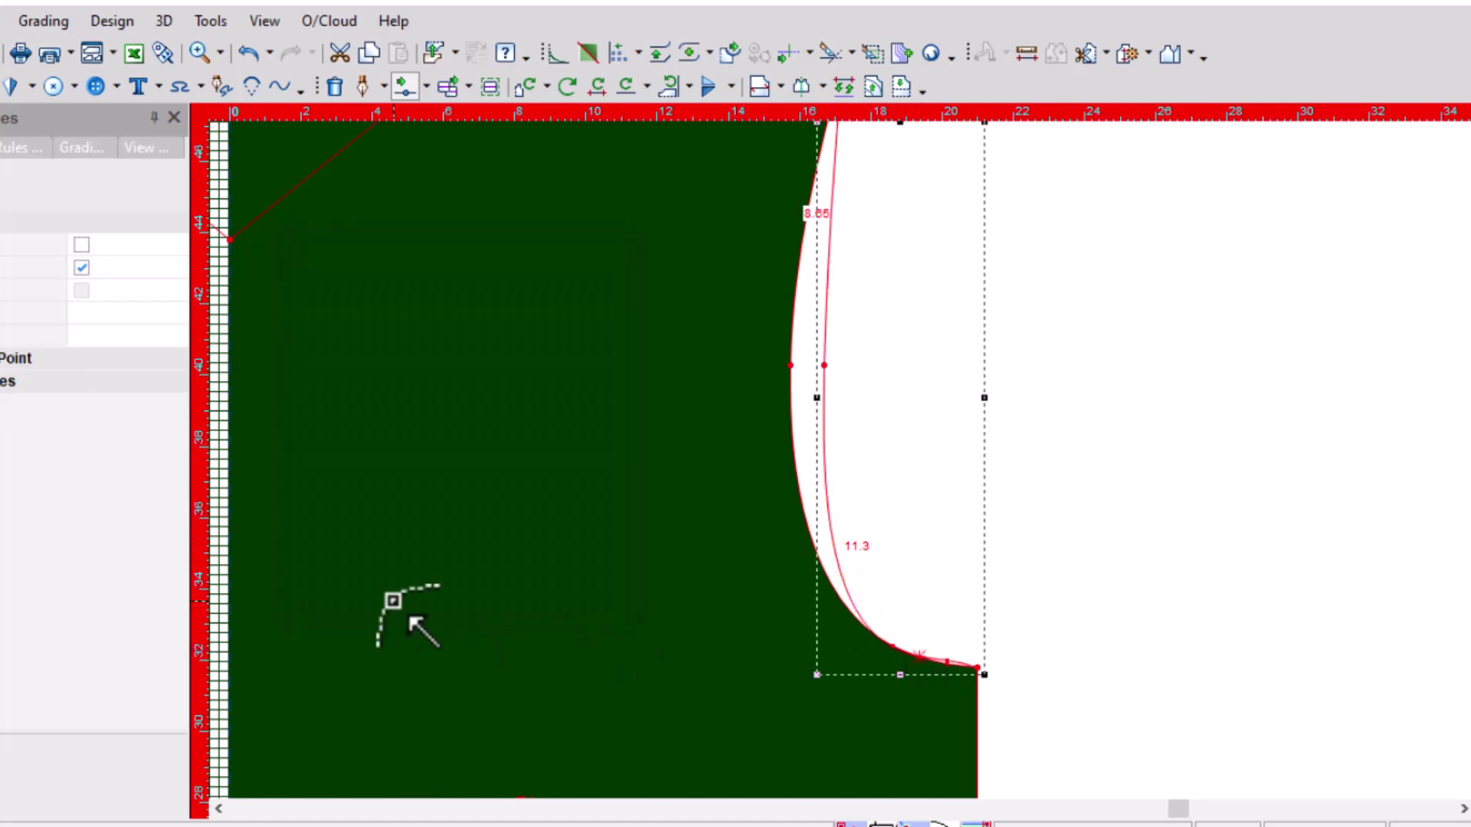
scroll(860, 470, "up", 1)
scroll(880, 499, "up", 2)
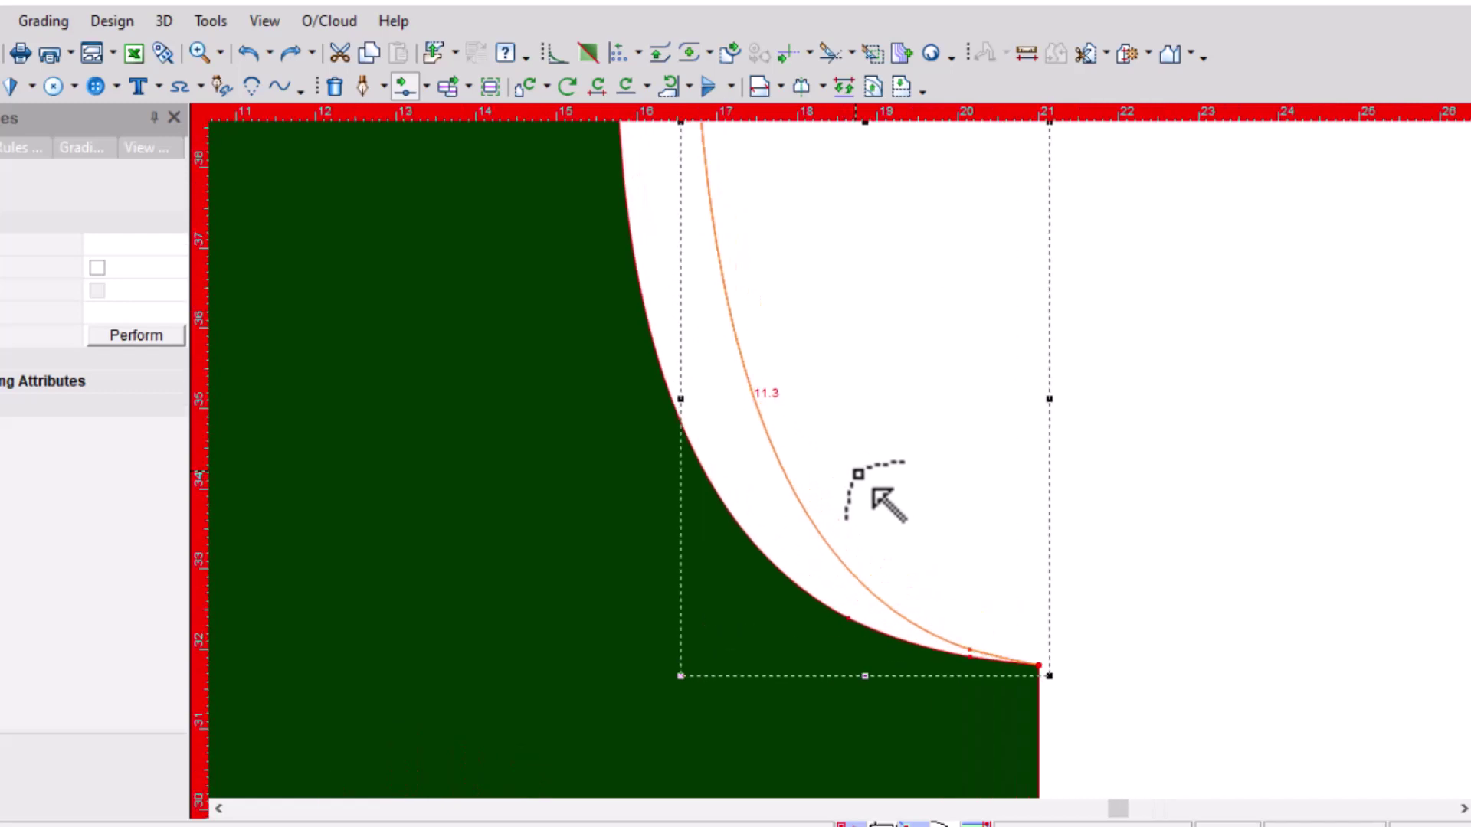
left_click(901, 625)
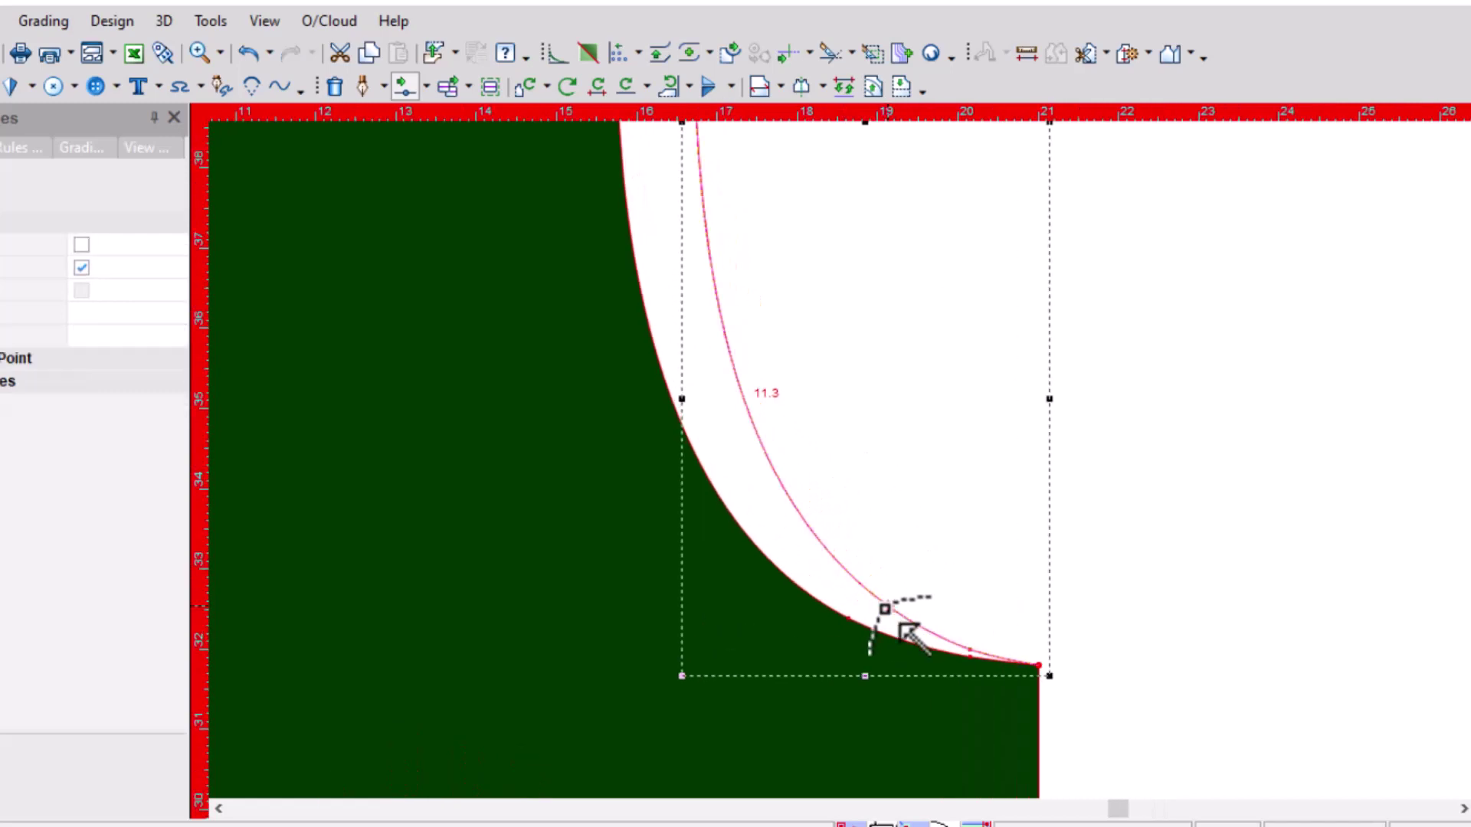
left_click_drag(901, 626, 921, 637)
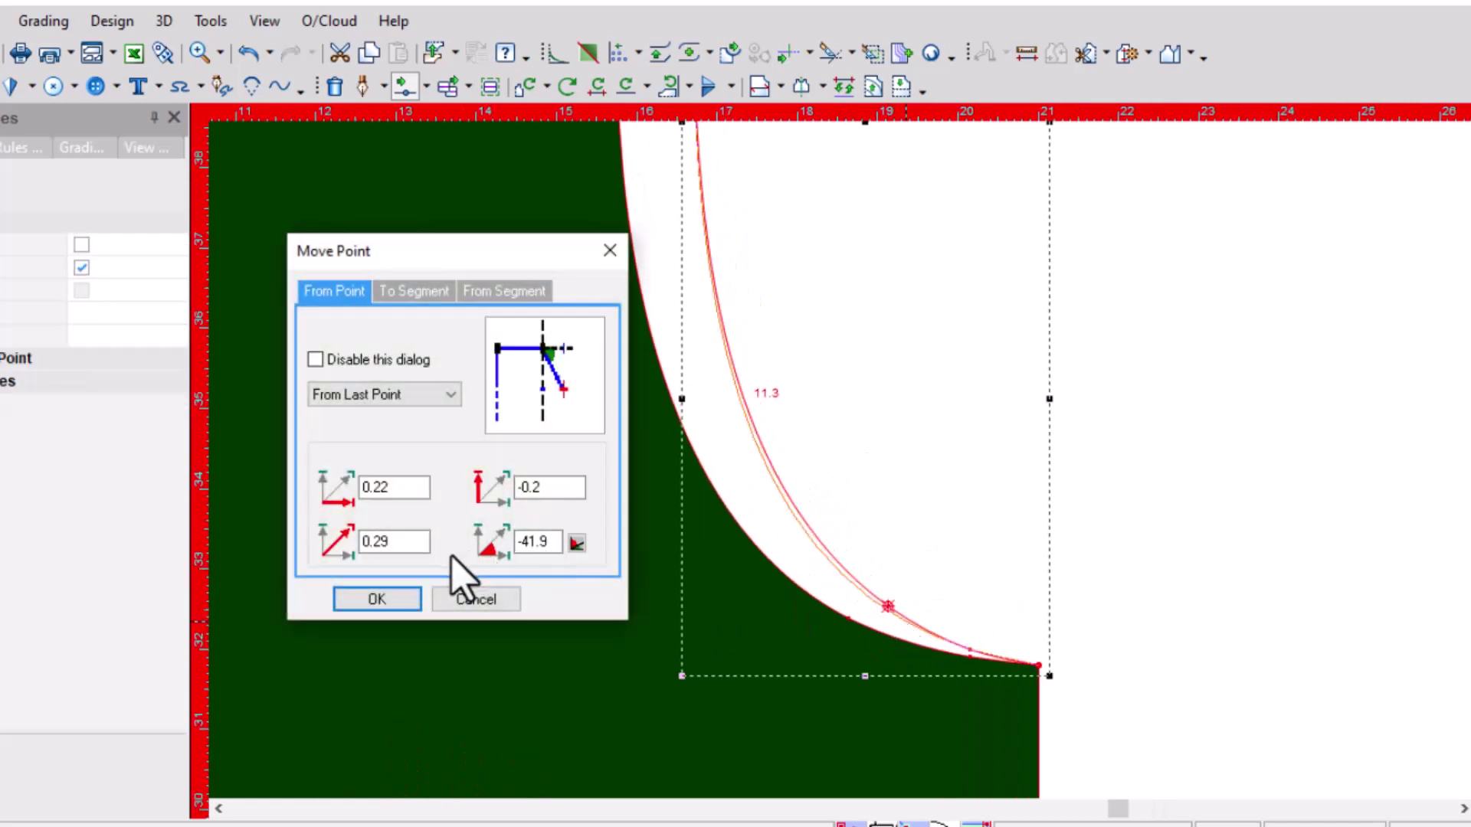
left_click(403, 597)
scroll(701, 468, "down", 1)
scroll(770, 468, "down", 1)
Bend the straight front neckline line into a curve with its first curve point
scroll(766, 466, "down", 1)
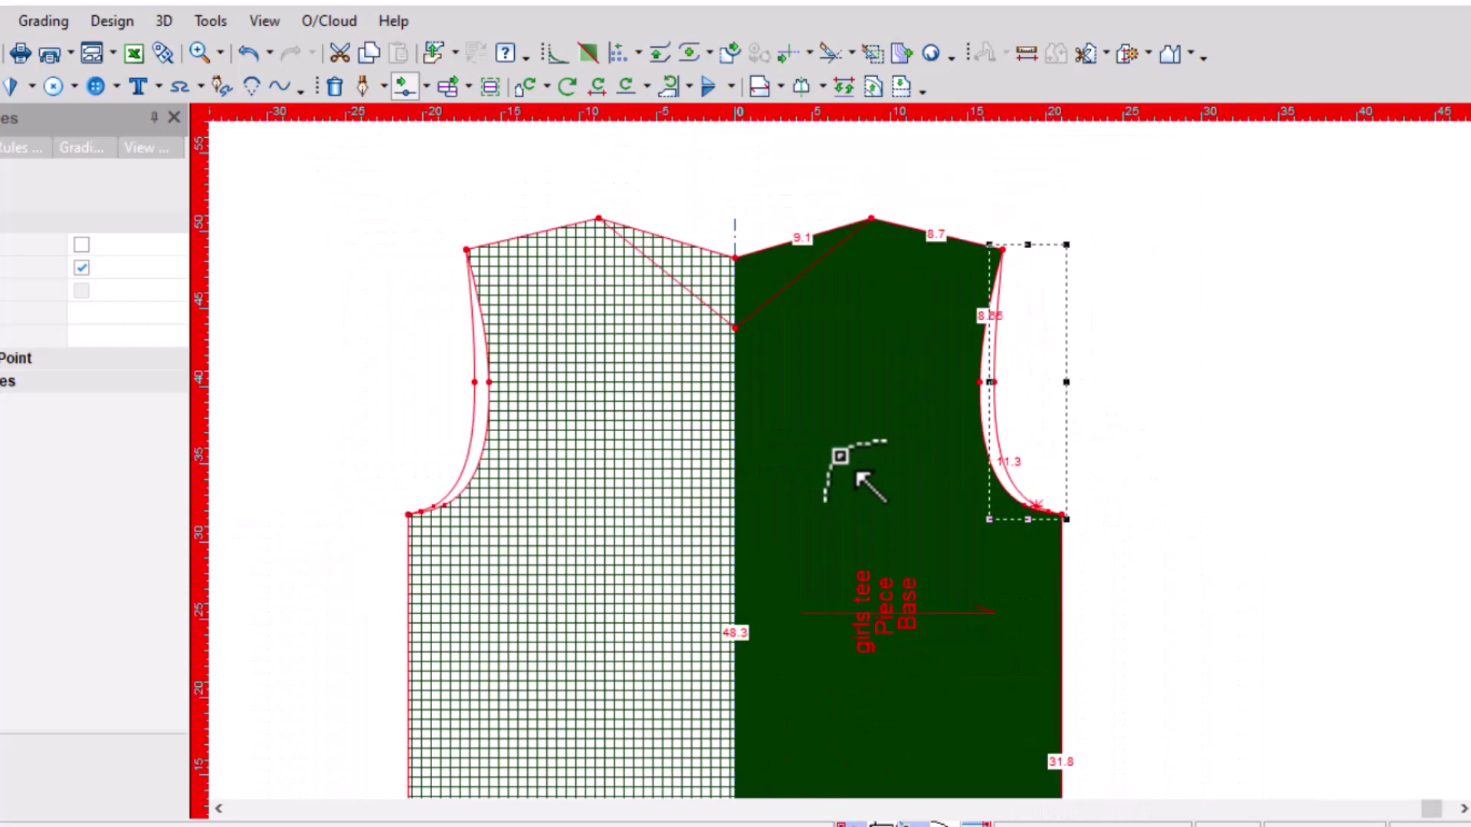
scroll(870, 475, "up", 1)
scroll(861, 483, "up", 2)
scroll(841, 463, "up", 1)
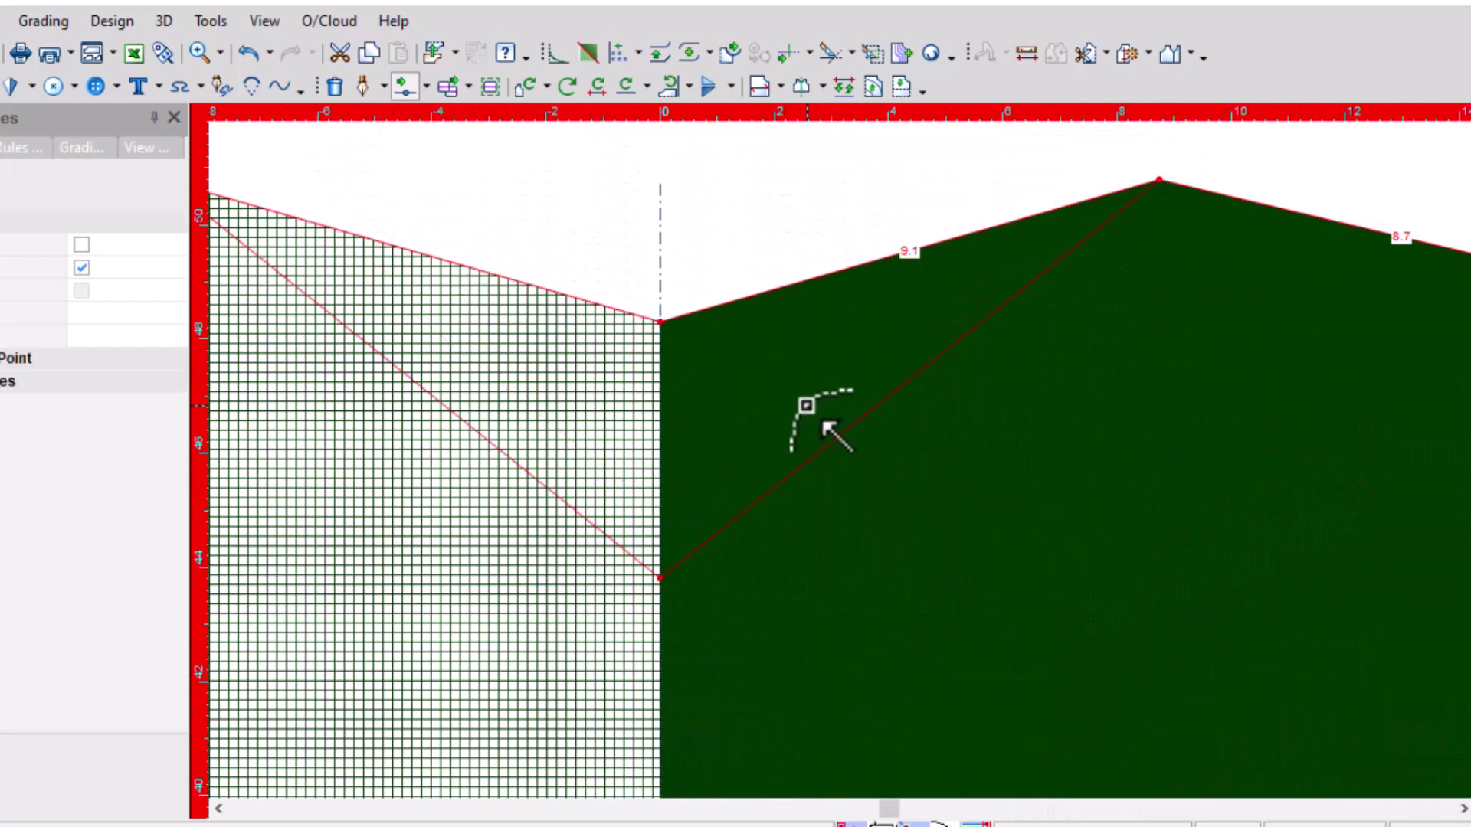
left_click(750, 507)
left_click_drag(749, 507, 711, 571)
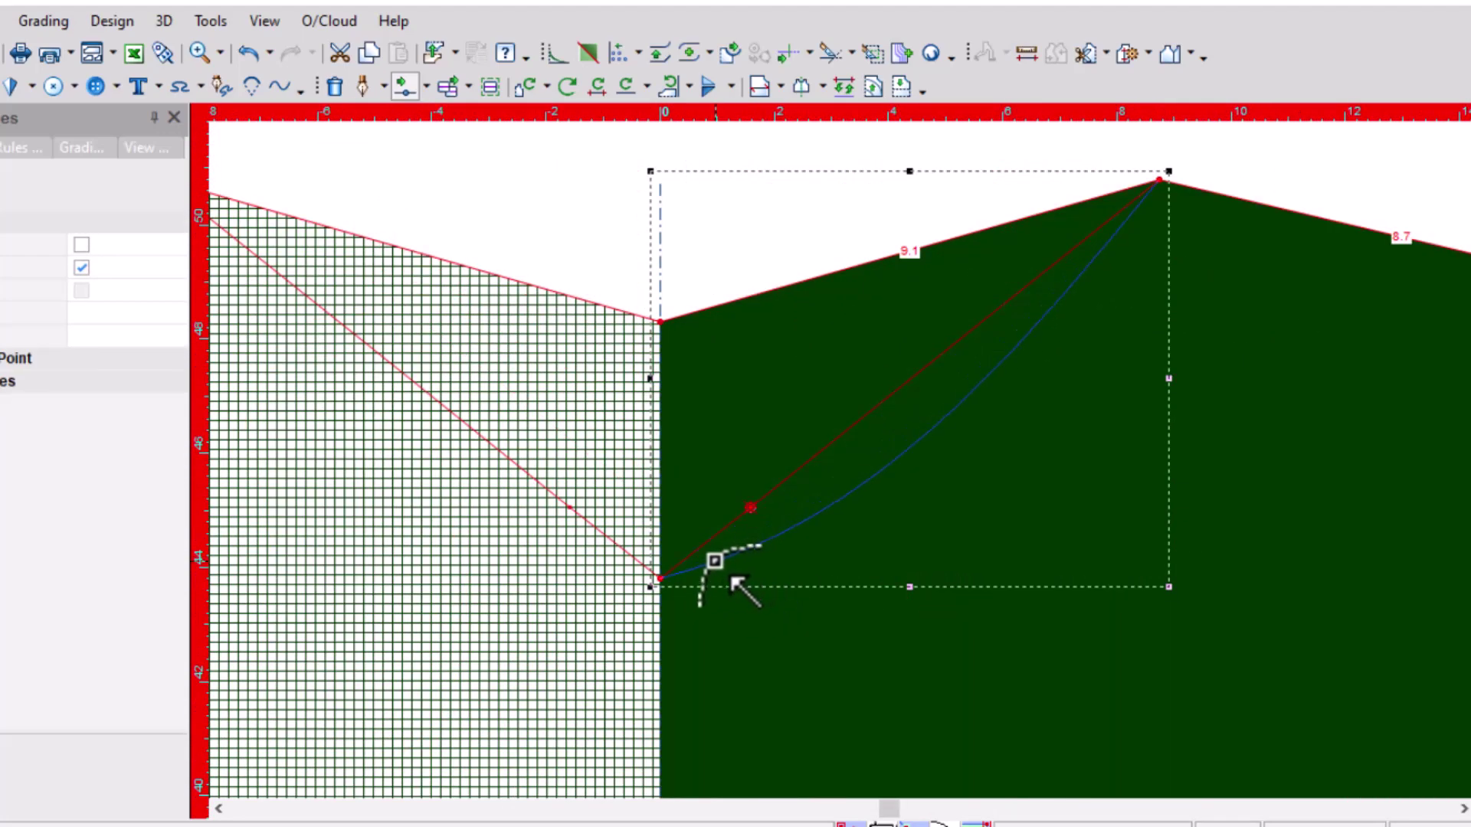
left_click(714, 571)
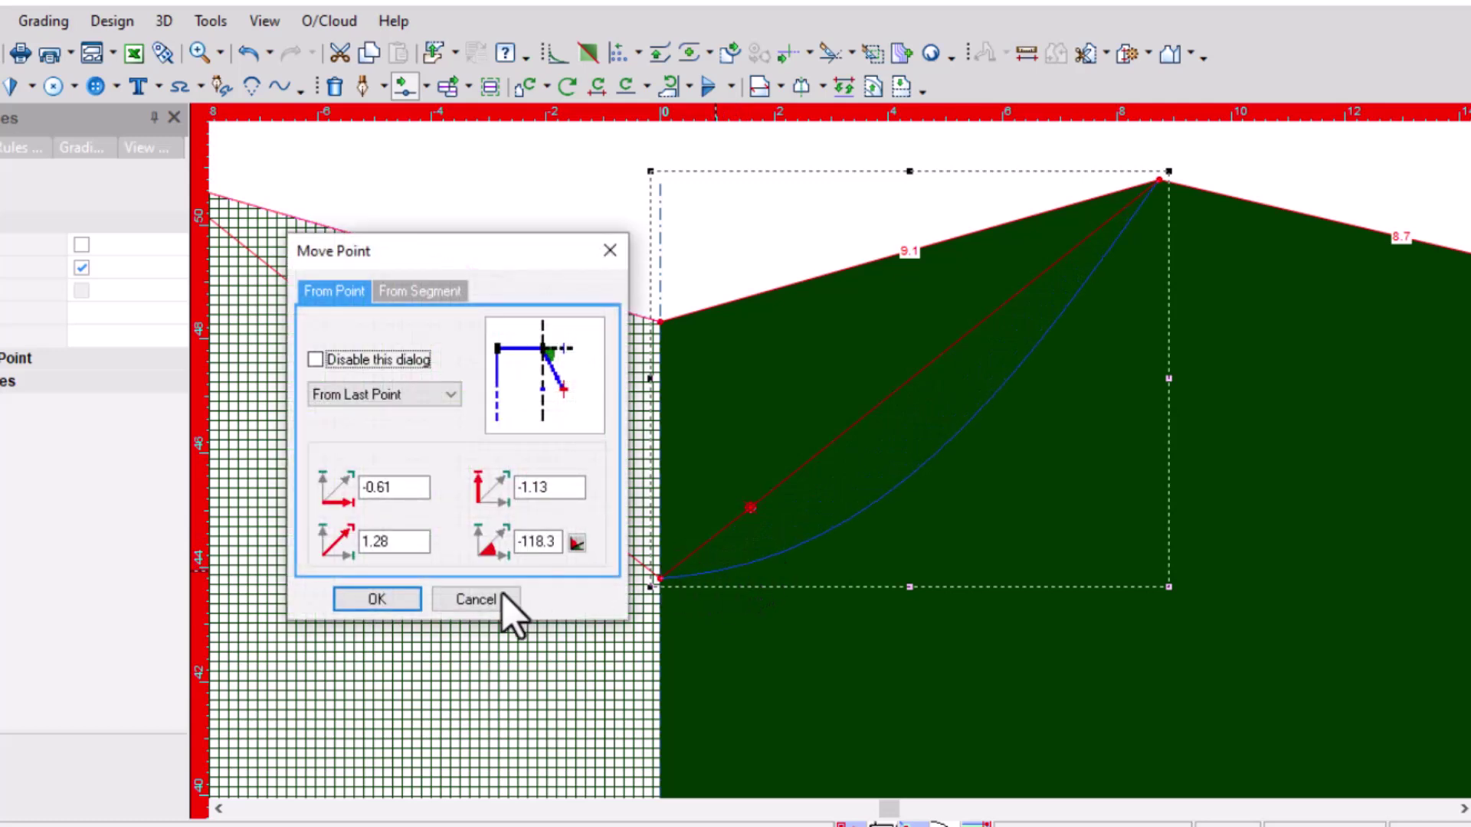
left_click(389, 605)
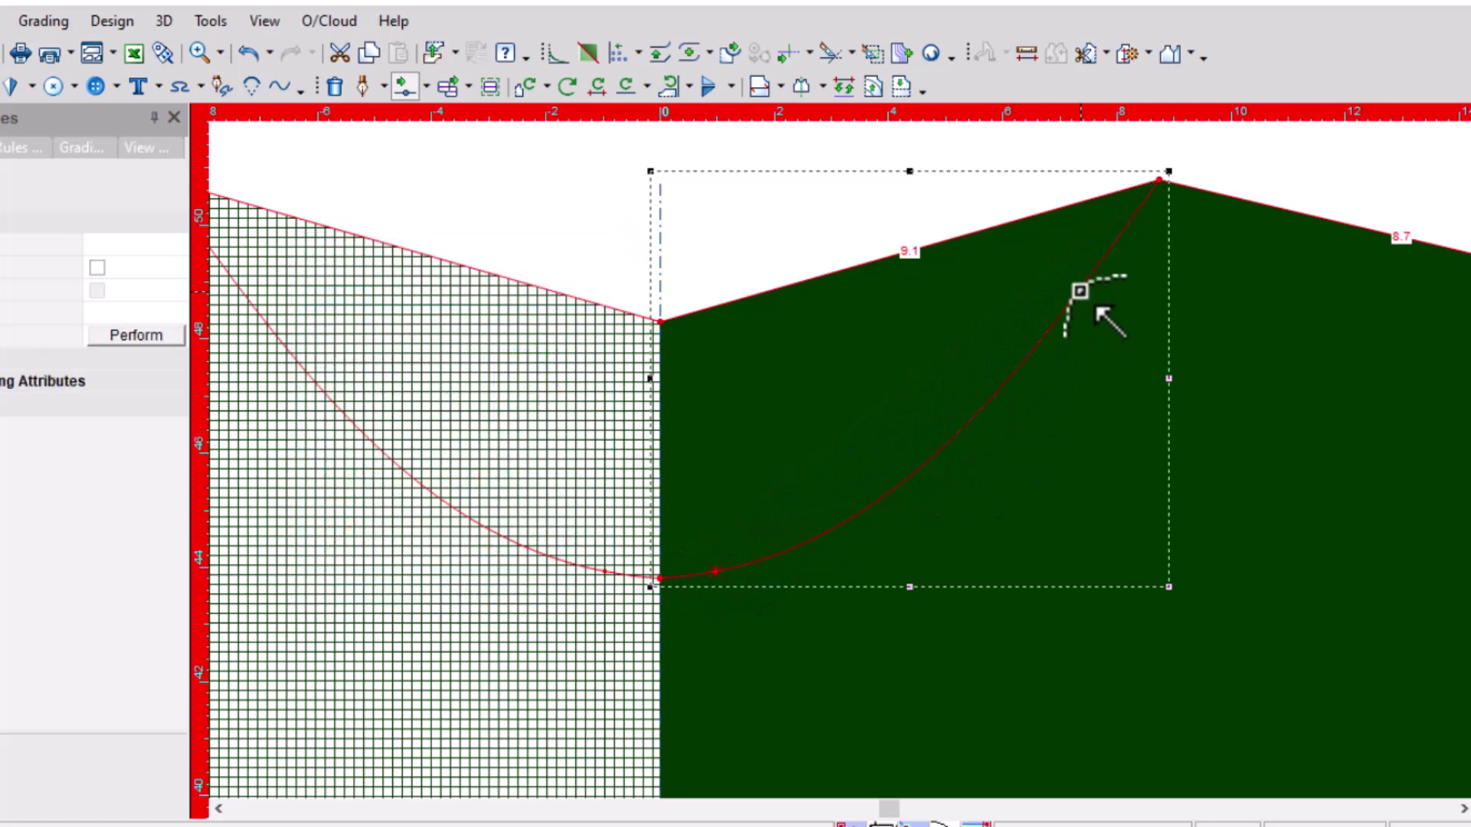
Deepen the neckline curve near the shoulder and along its lower part
left_click_drag(1080, 291, 1136, 285)
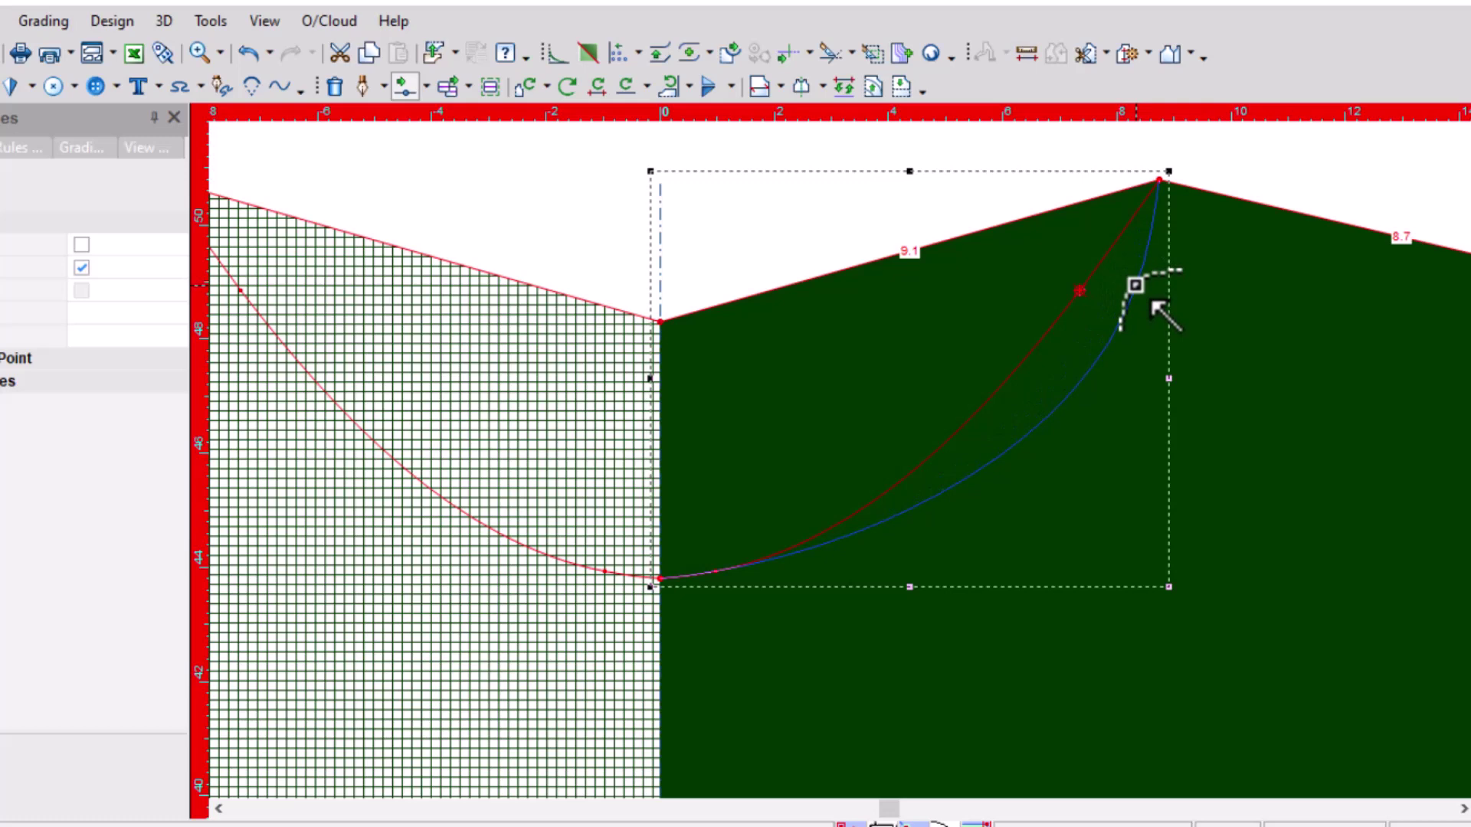
left_click(1136, 285)
left_click(386, 601)
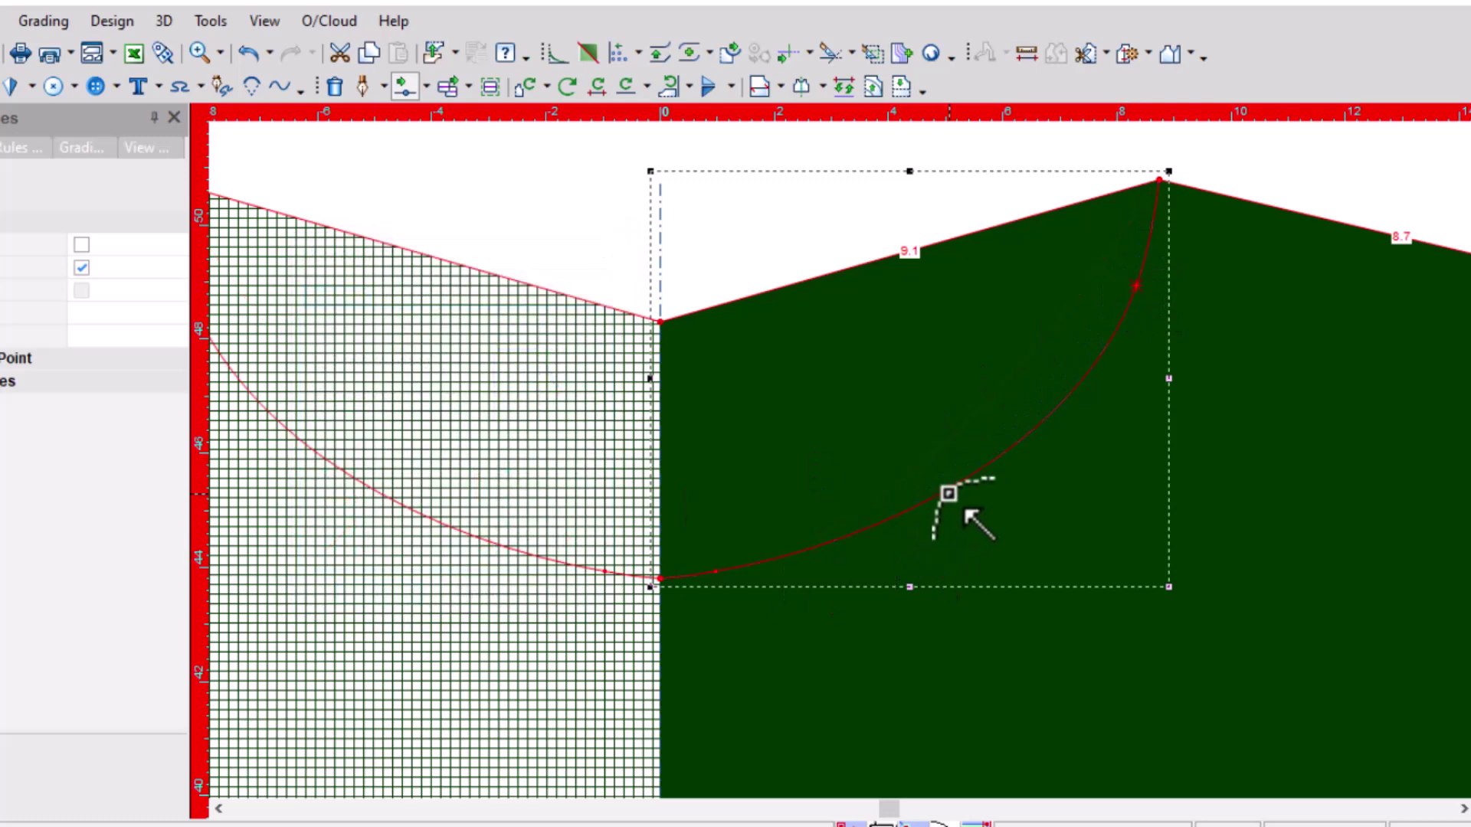
left_click_drag(948, 491, 928, 512)
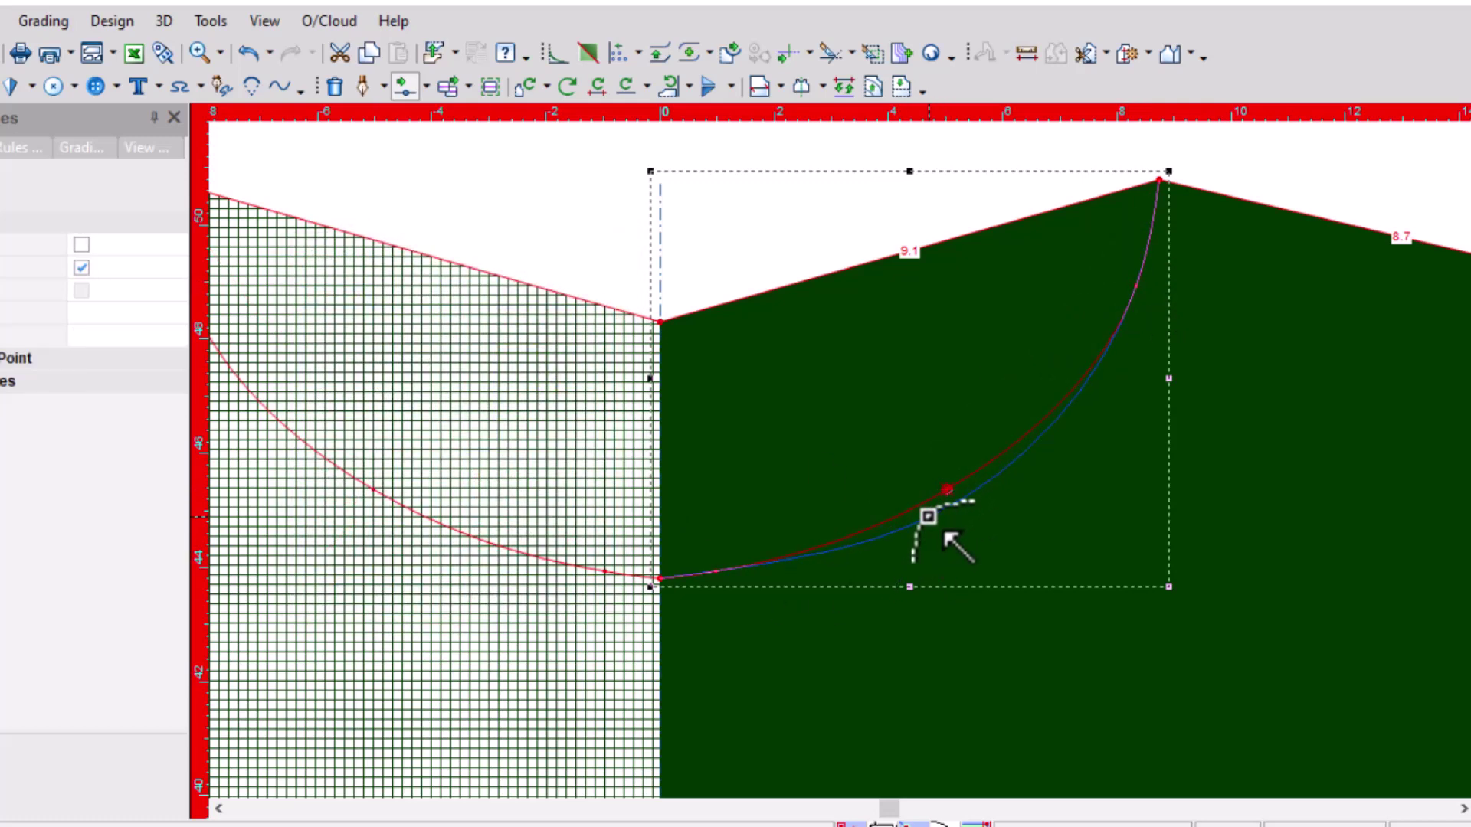
left_click(928, 516)
left_click(385, 599)
Smooth and flatten the neckline curve near centre front
scroll(751, 578, "up", 3)
scroll(810, 476, "up", 2)
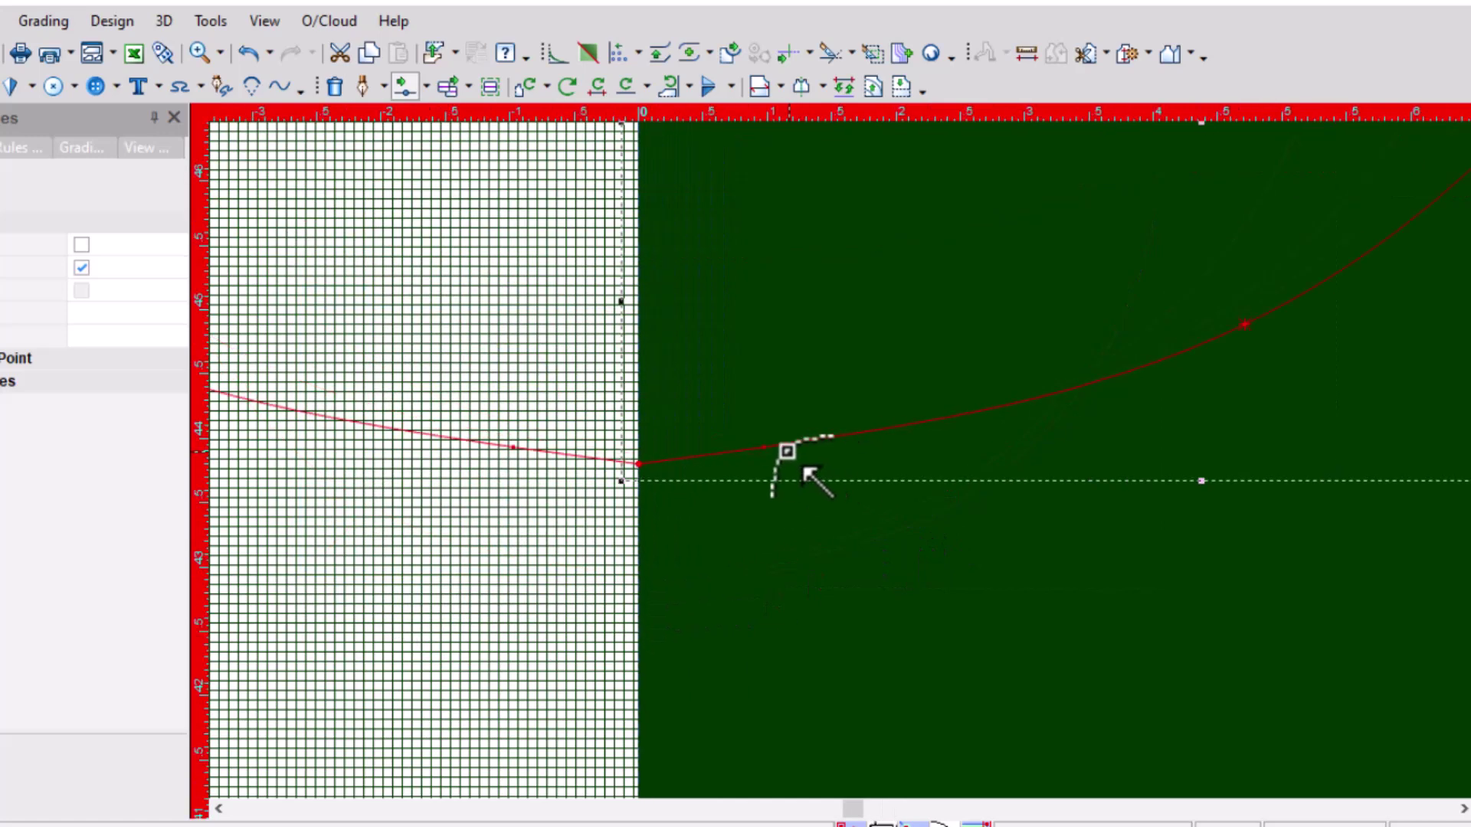
scroll(806, 472, "up", 1)
left_click_drag(812, 452, 783, 467)
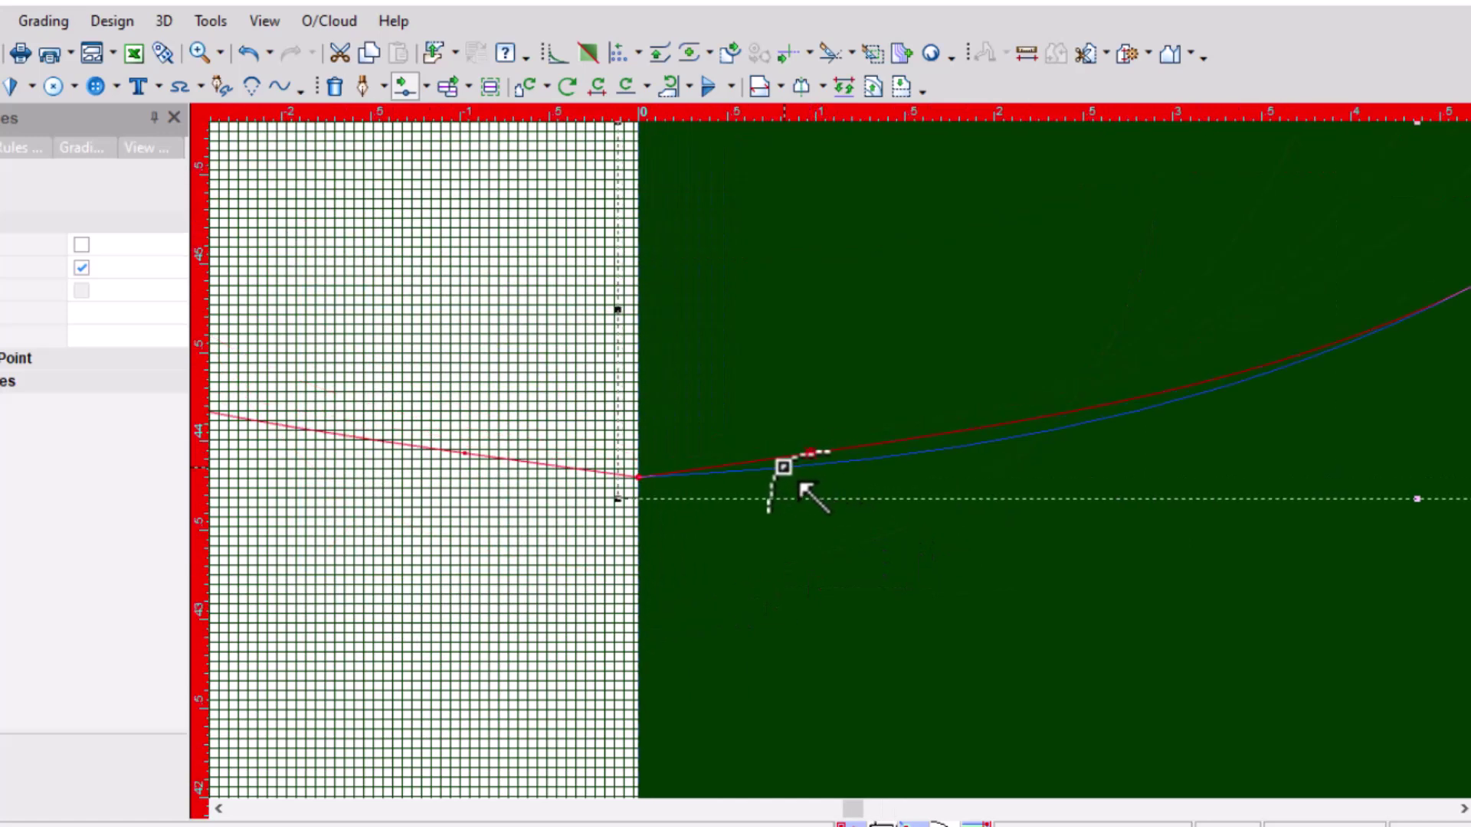
left_click(799, 484)
left_click(377, 599)
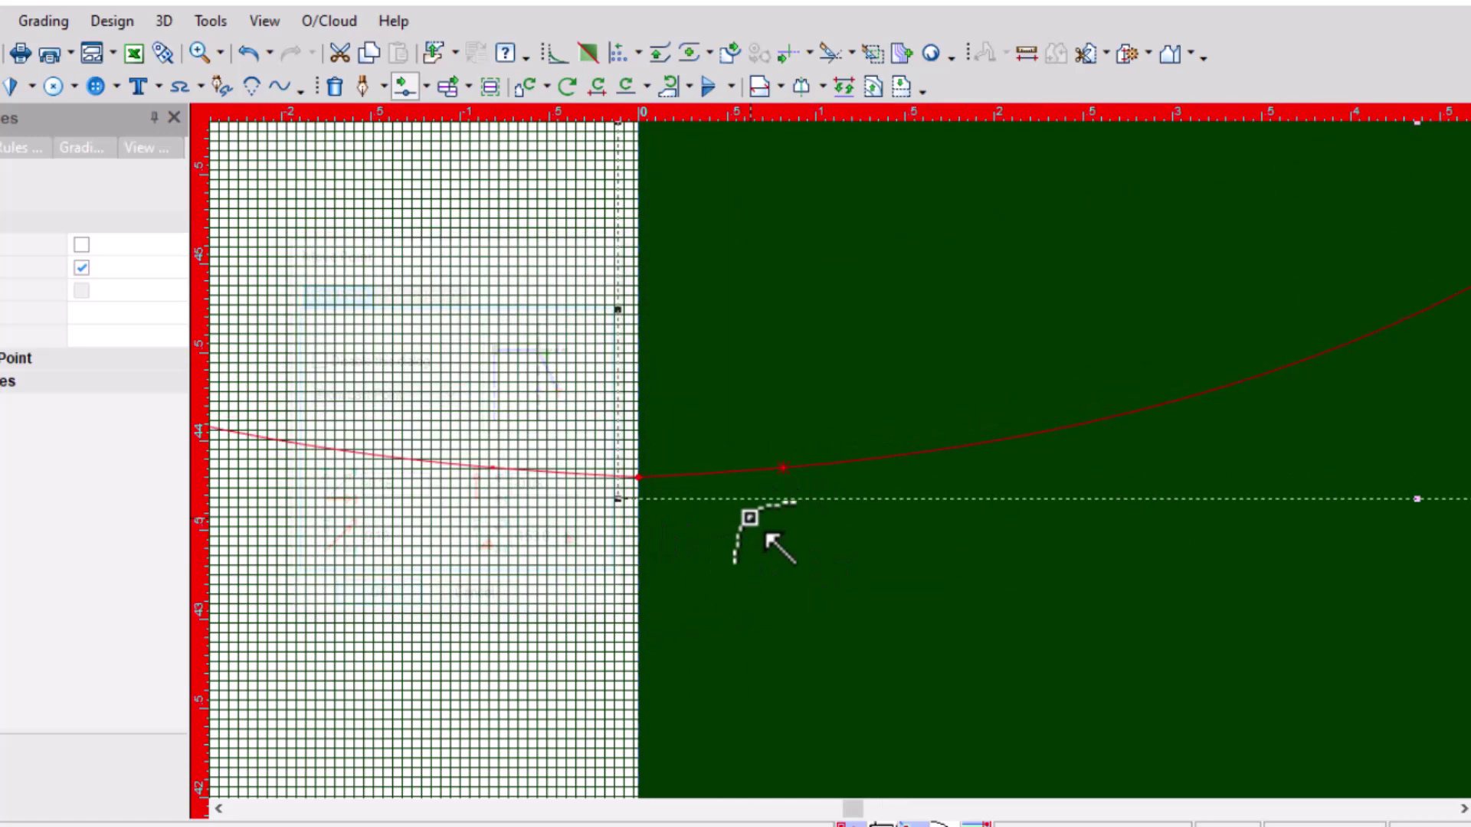
scroll(770, 486, "up", 1)
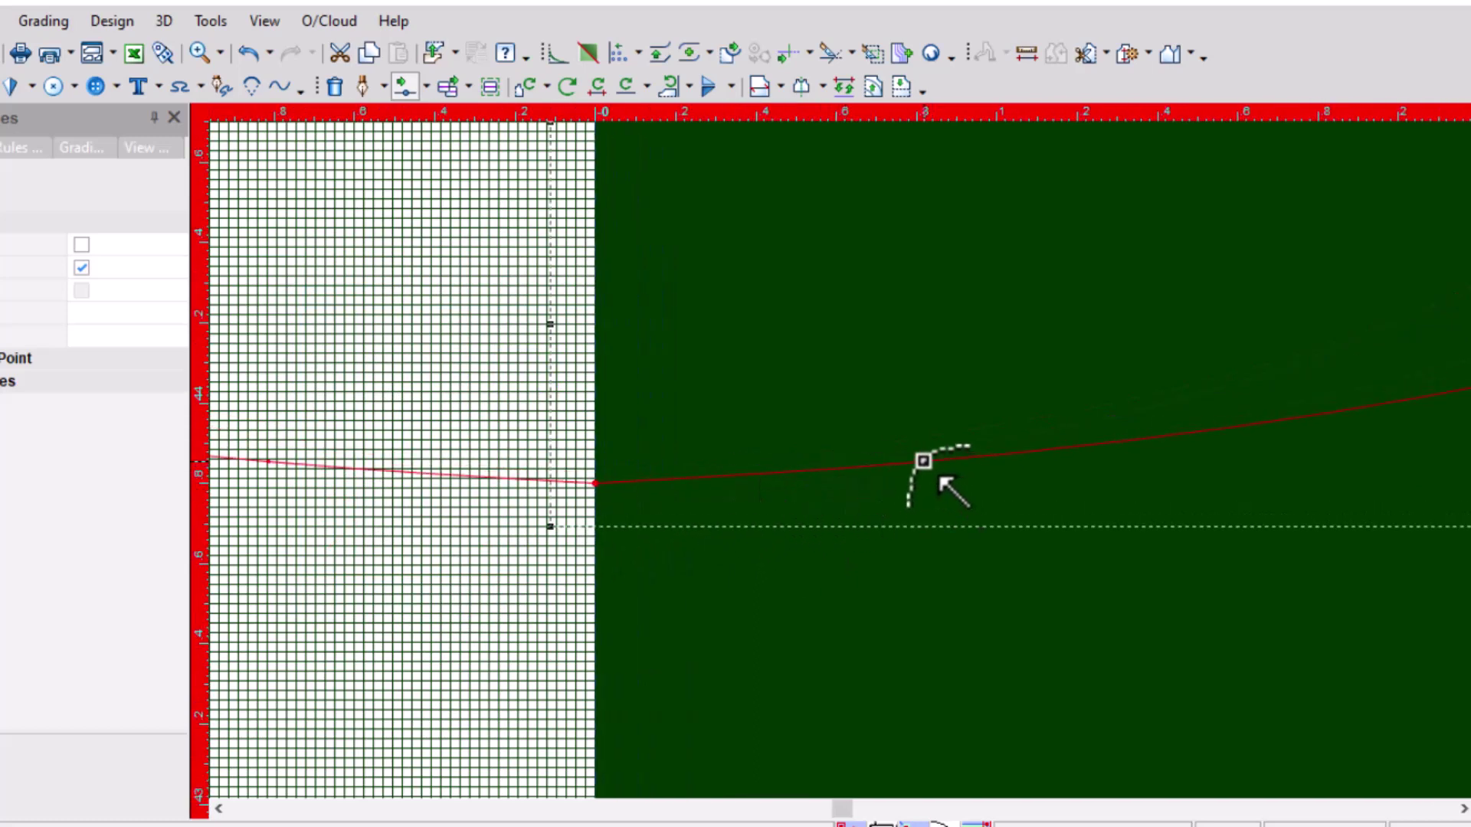
left_click_drag(923, 461, 886, 468)
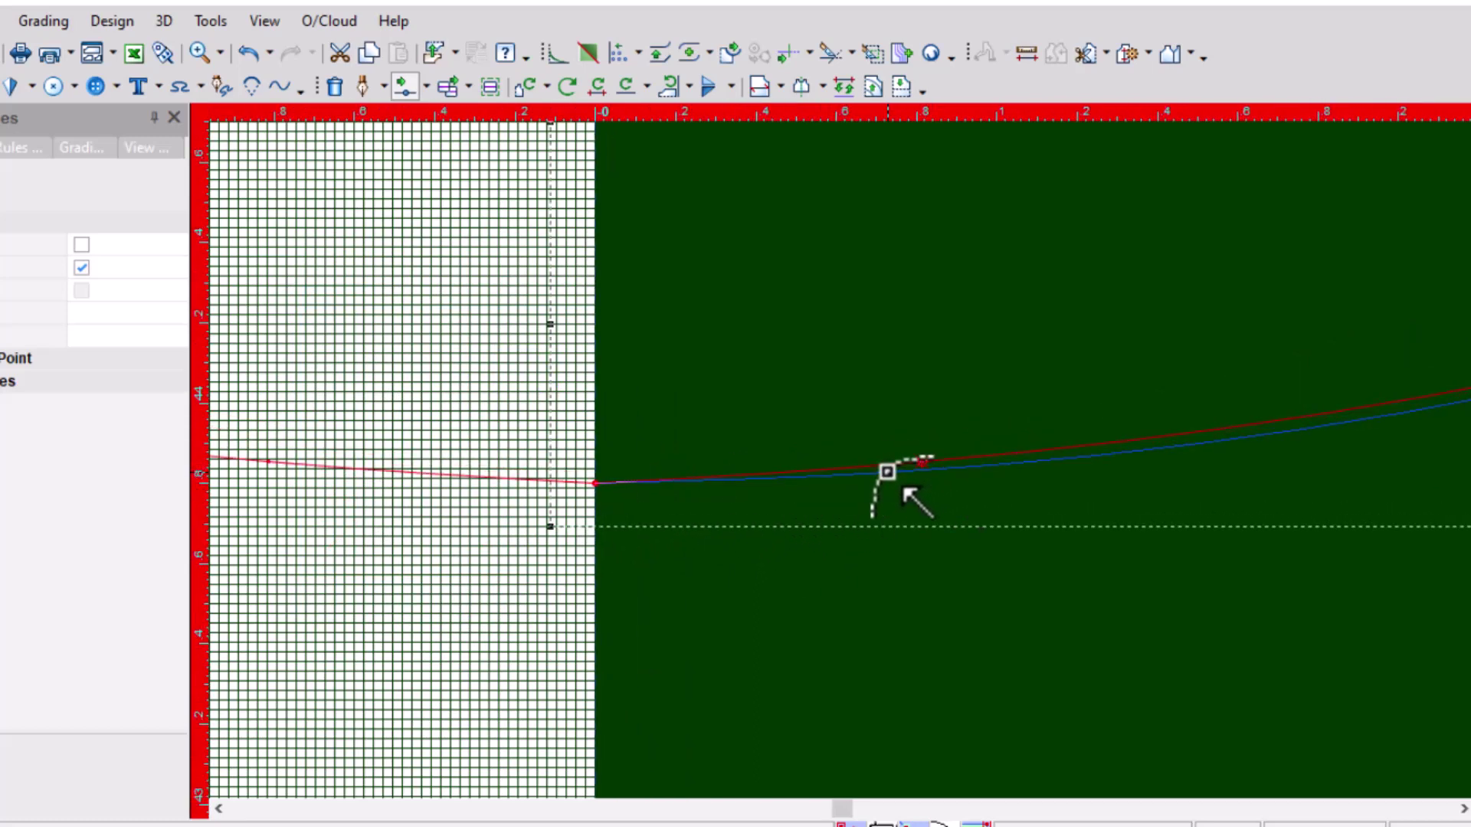
left_click(886, 468)
left_click(377, 599)
Reshape the neckline curve toward the shoulder point for a smooth scoop
scroll(919, 497, "down", 1)
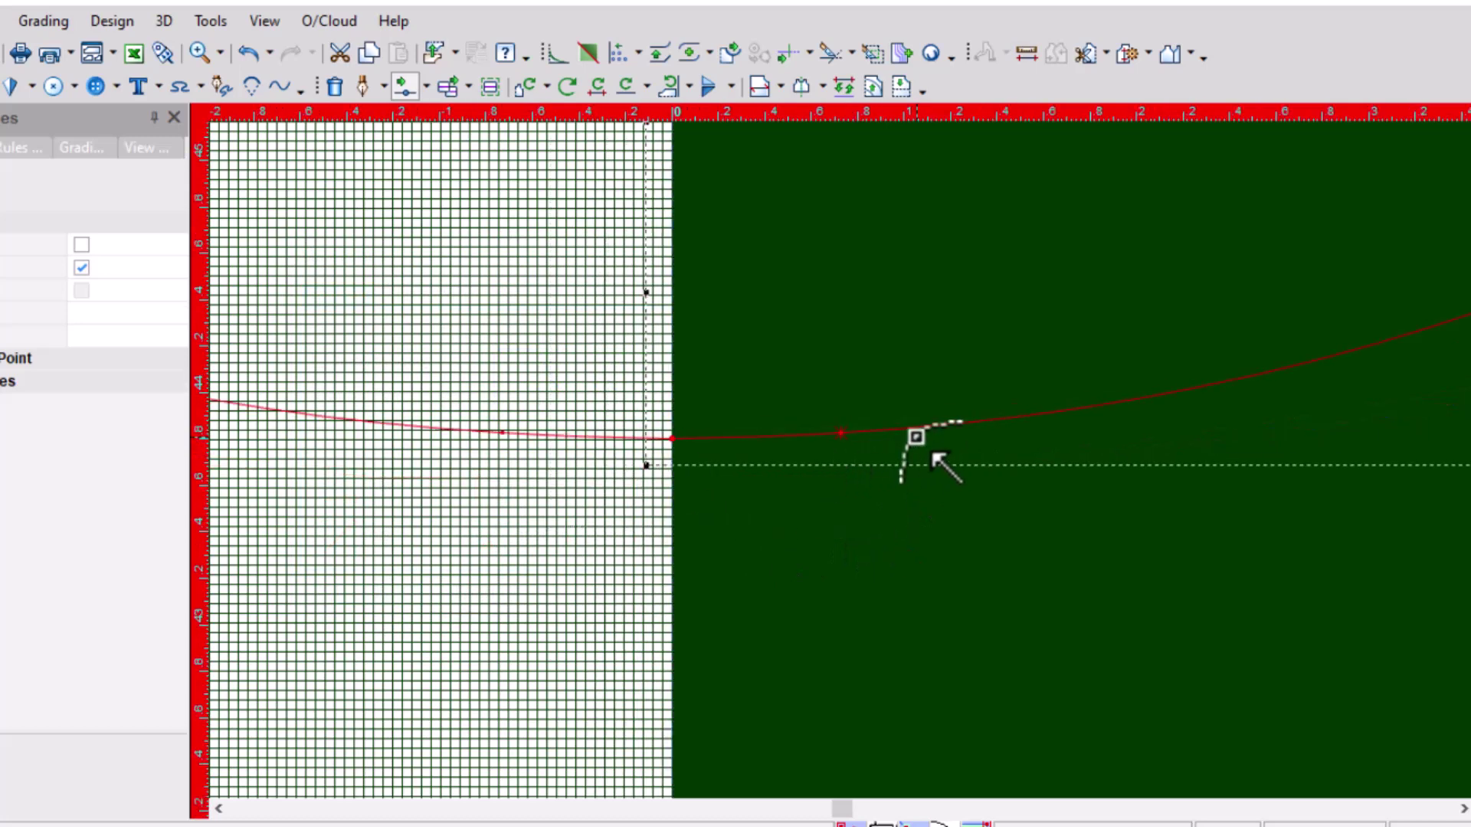
scroll(876, 470, "down", 2)
scroll(873, 440, "down", 2)
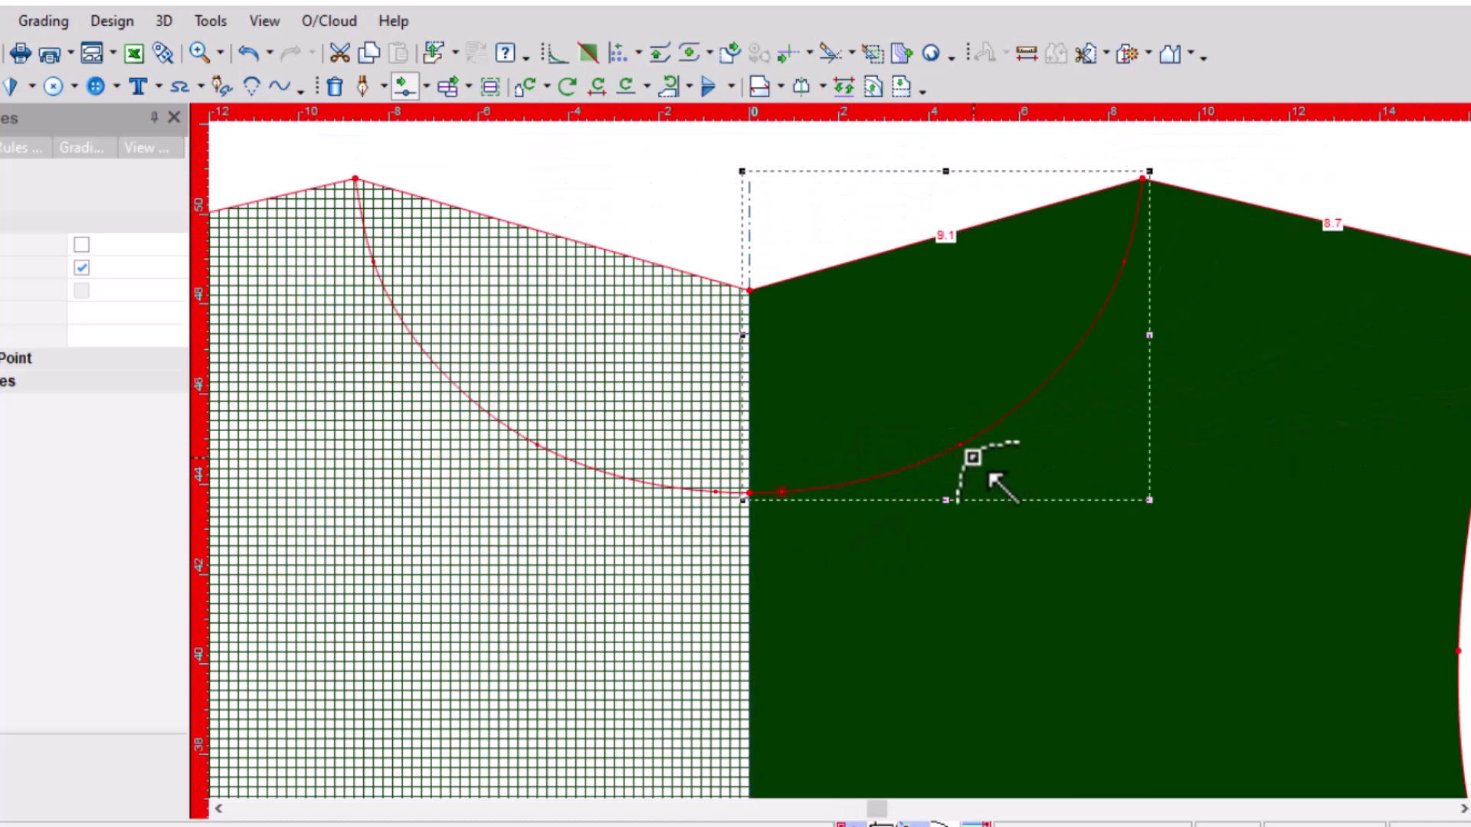
left_click_drag(982, 469, 987, 460)
left_click(381, 596)
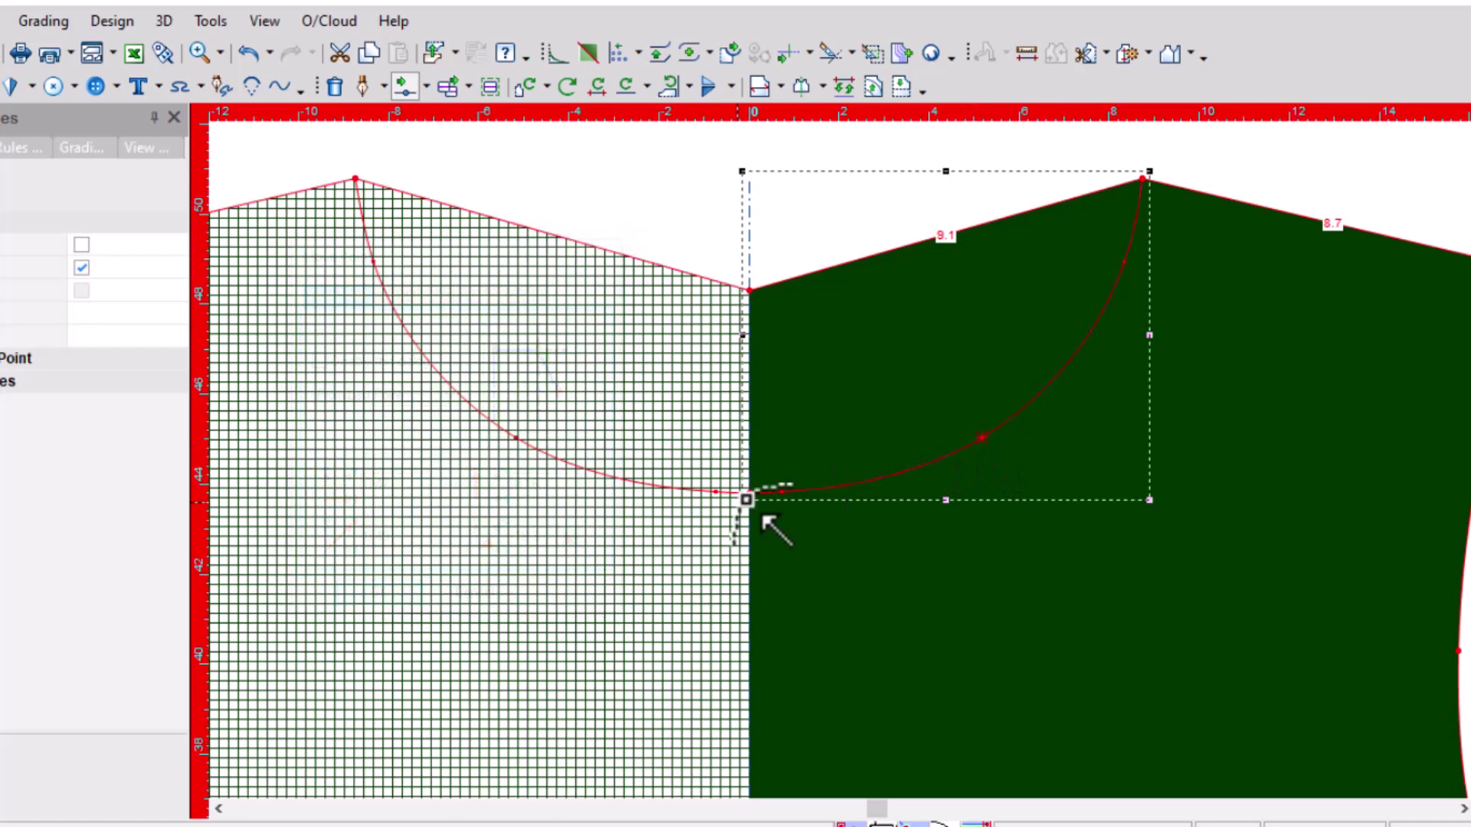
scroll(859, 484, "up", 1)
Undo a stray 10.25 vertex move and curve the upper neckline into a 9.32 arc
left_click_drag(870, 351, 806, 230)
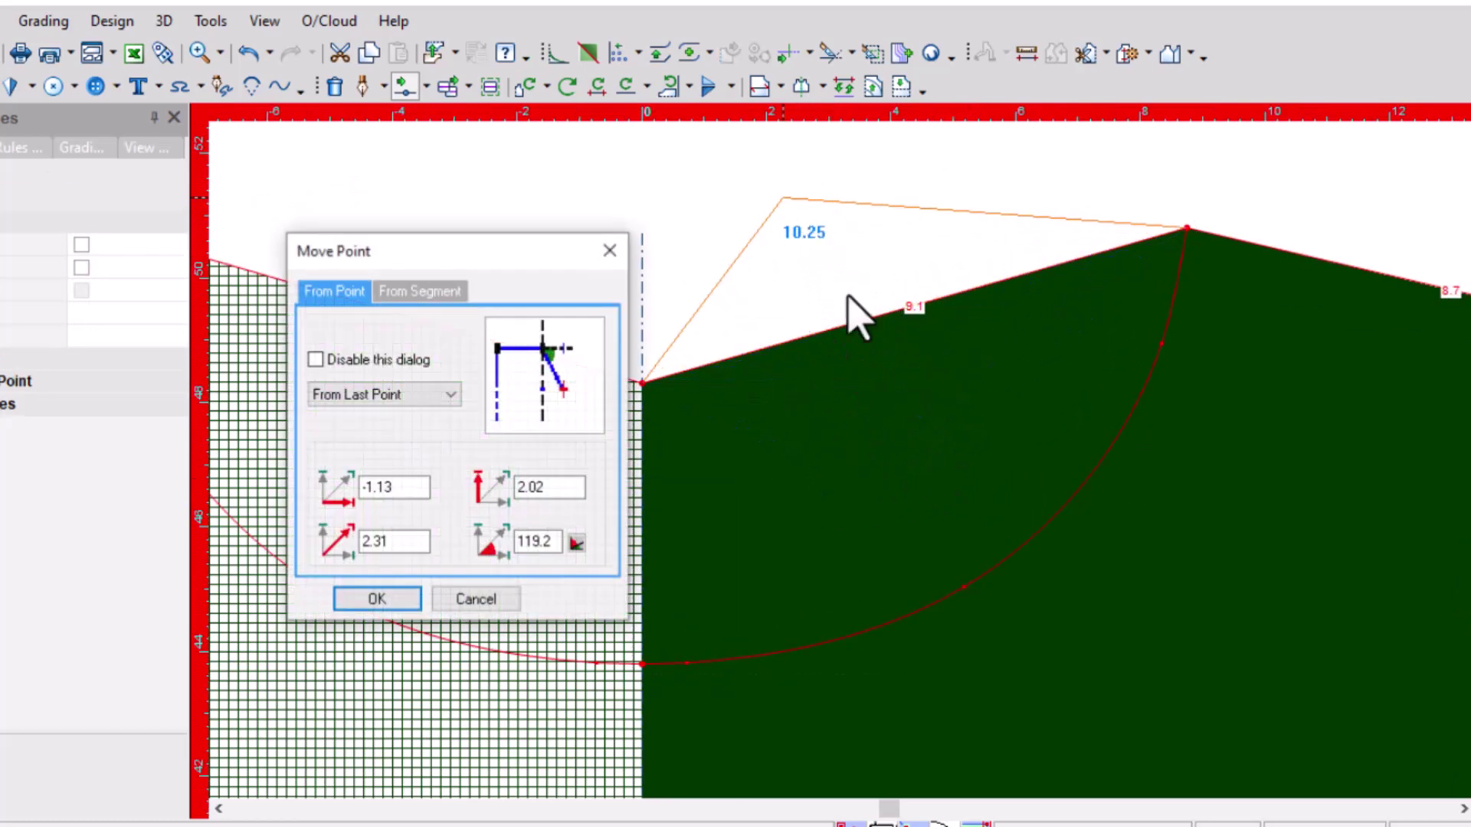
left_click(377, 599)
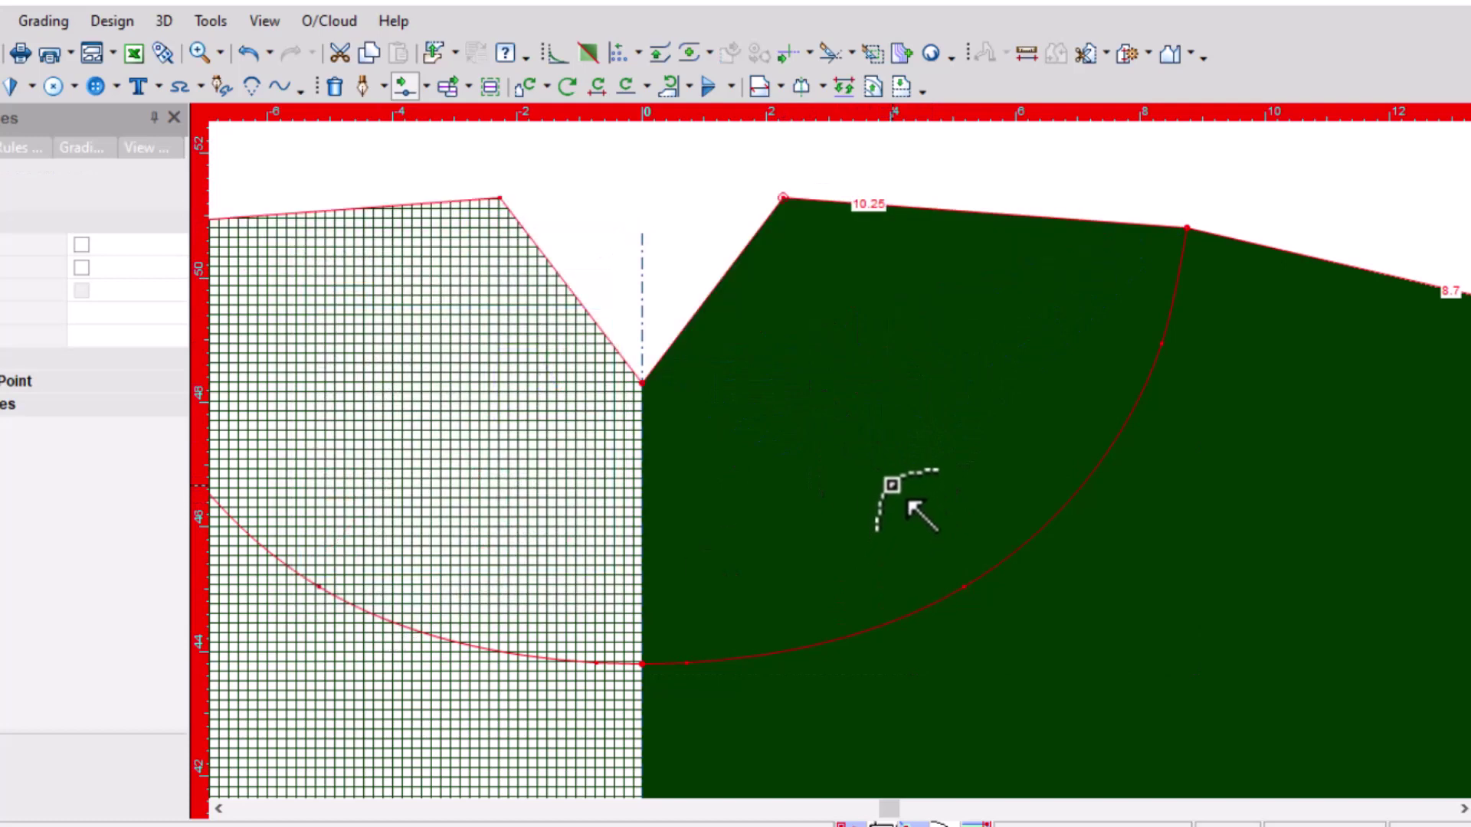
key("ctrl+z")
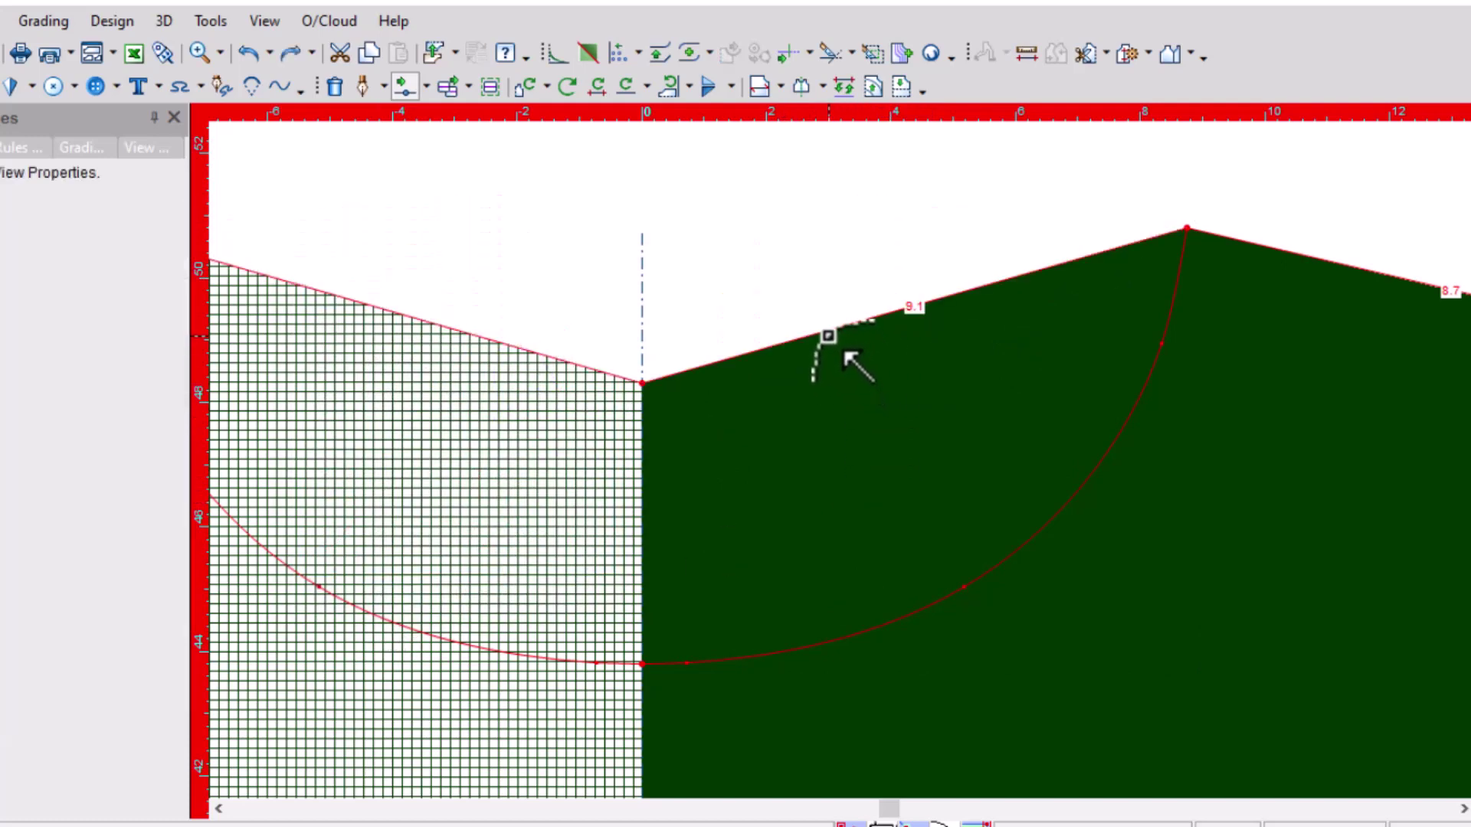
mouse_move(828, 329)
left_mouse_down()
mouse_move(840, 446)
mouse_move(801, 288)
mouse_move(801, 307)
left_mouse_up()
left_click(380, 599)
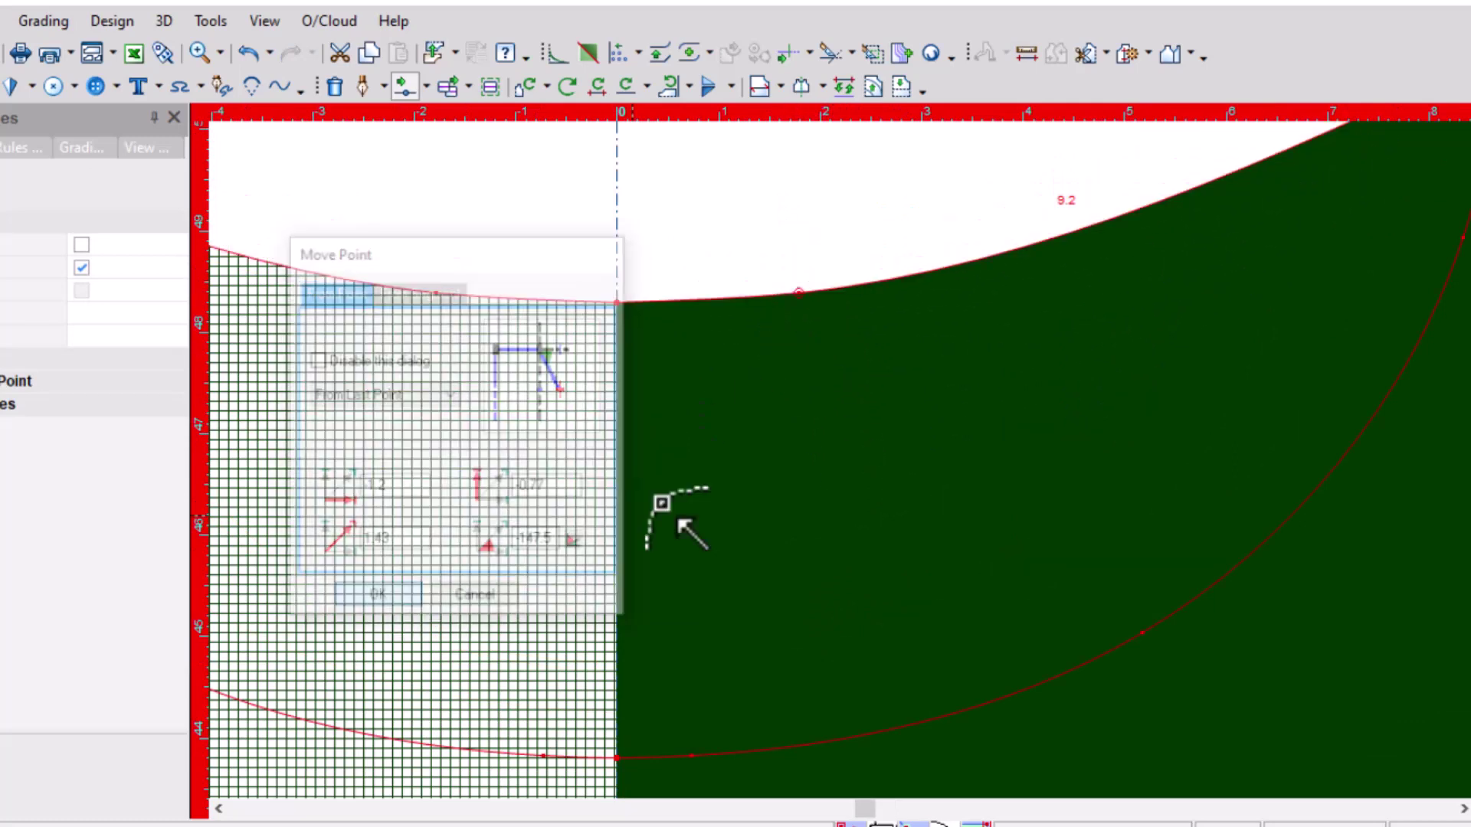
left_click_drag(908, 388, 1010, 360)
left_click(383, 599)
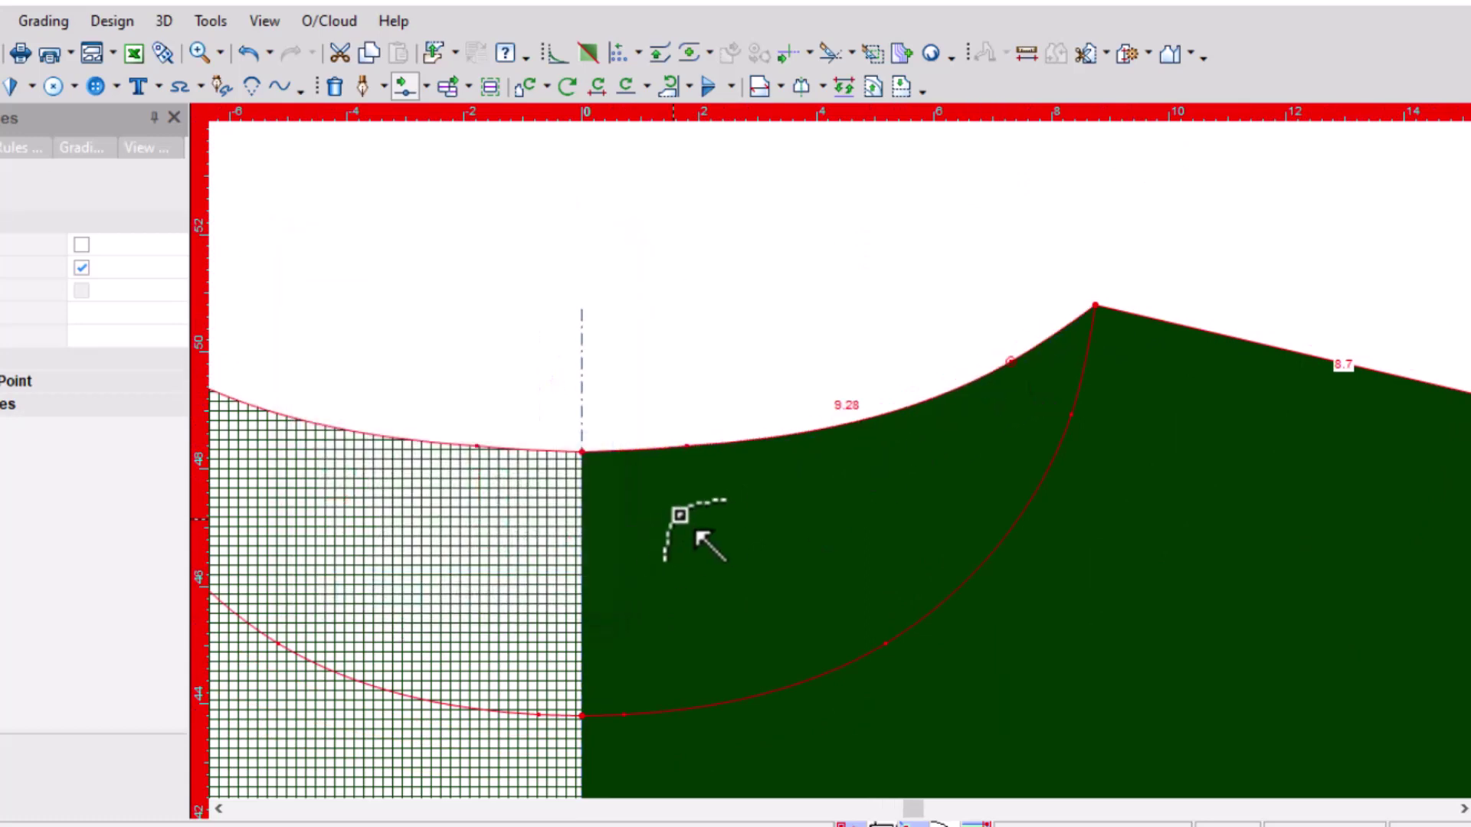
left_click(399, 598)
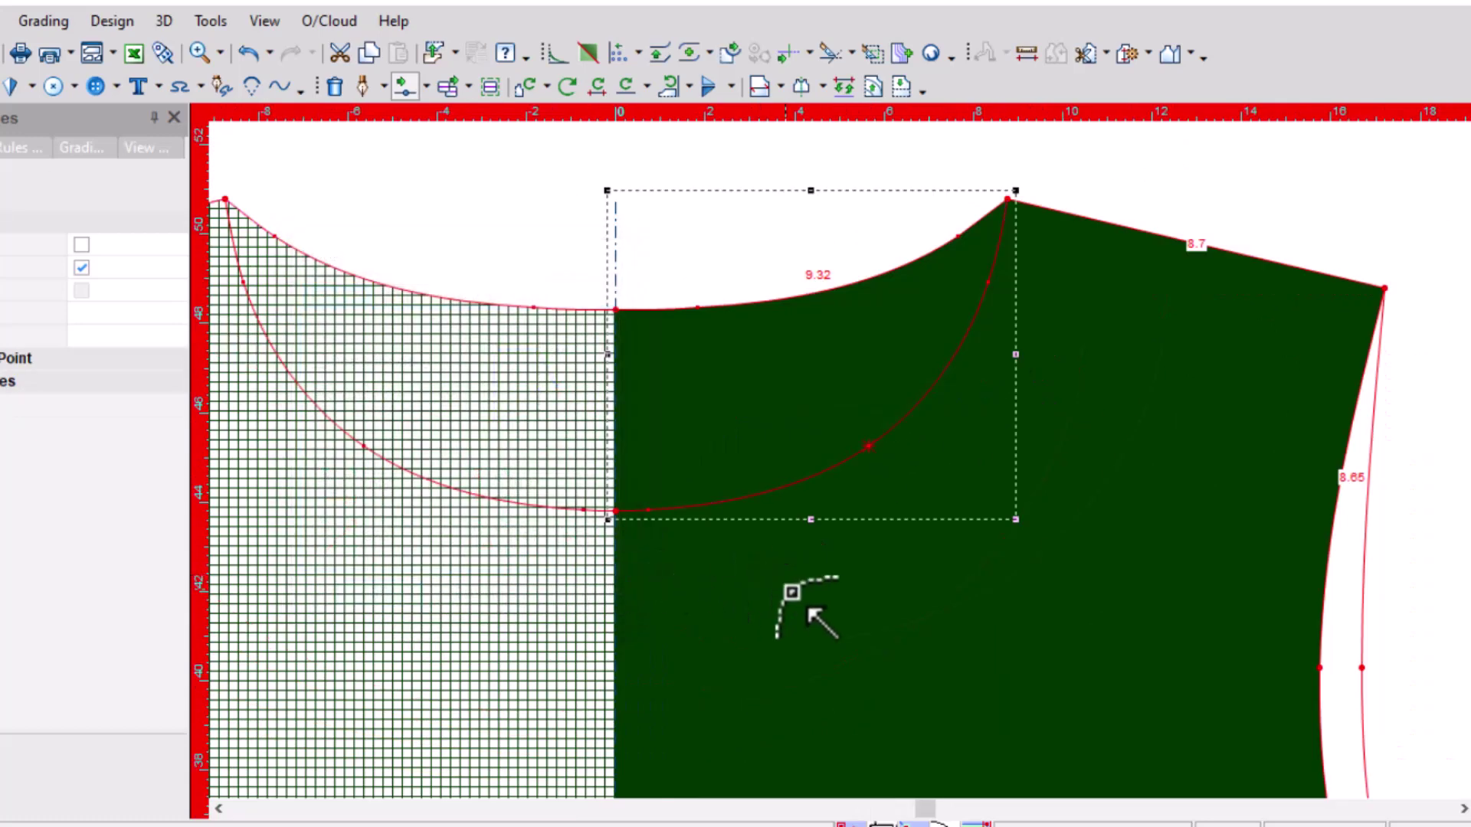
Bring up the tech pack's size table in Edge
scroll(837, 622, "down", 1)
scroll(870, 485, "down", 3)
scroll(912, 564, "down", 3)
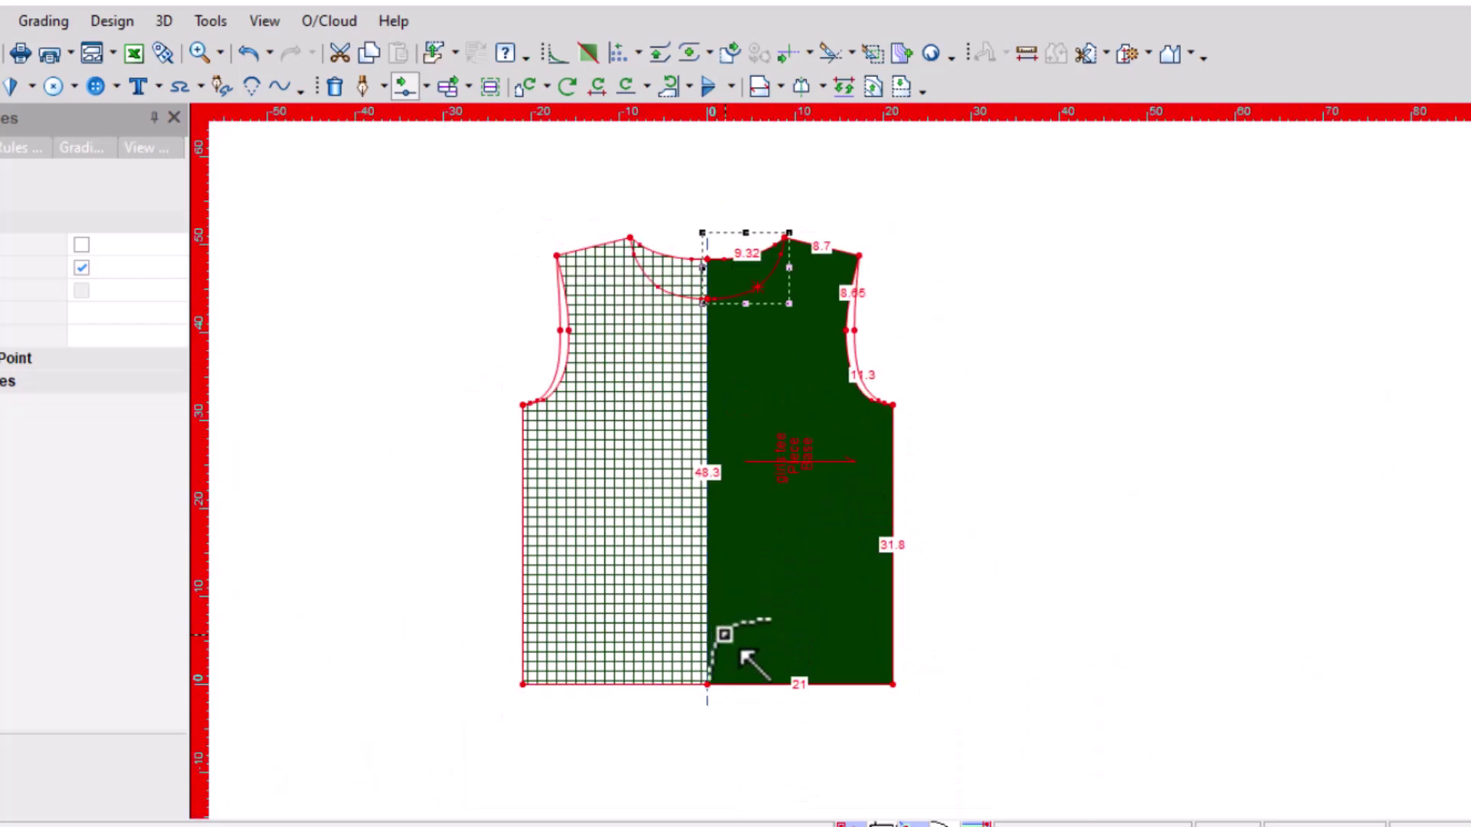
scroll(870, 485, "up", 1)
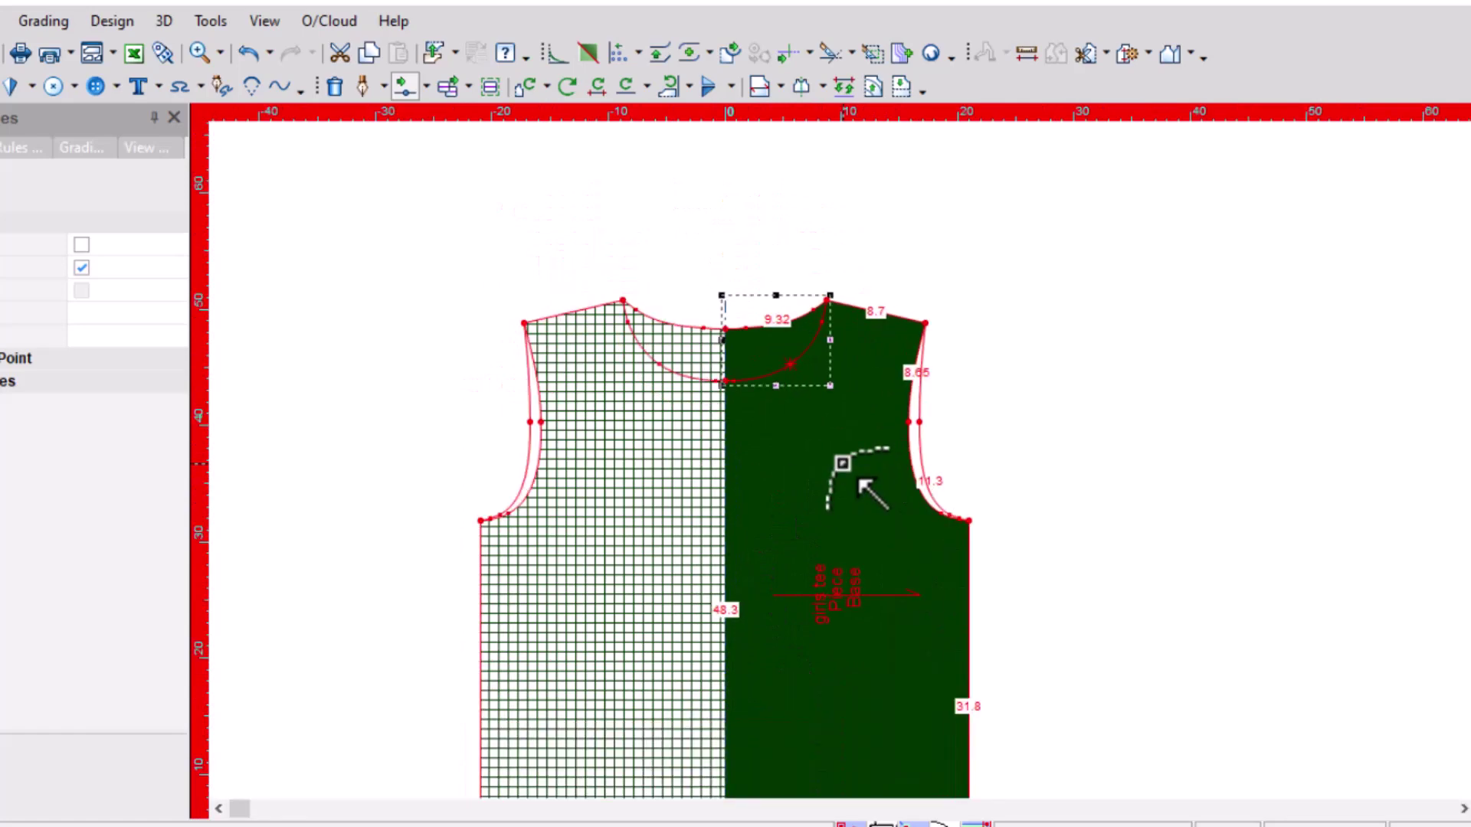
scroll(866, 493, "up", 1)
scroll(881, 572, "down", 2)
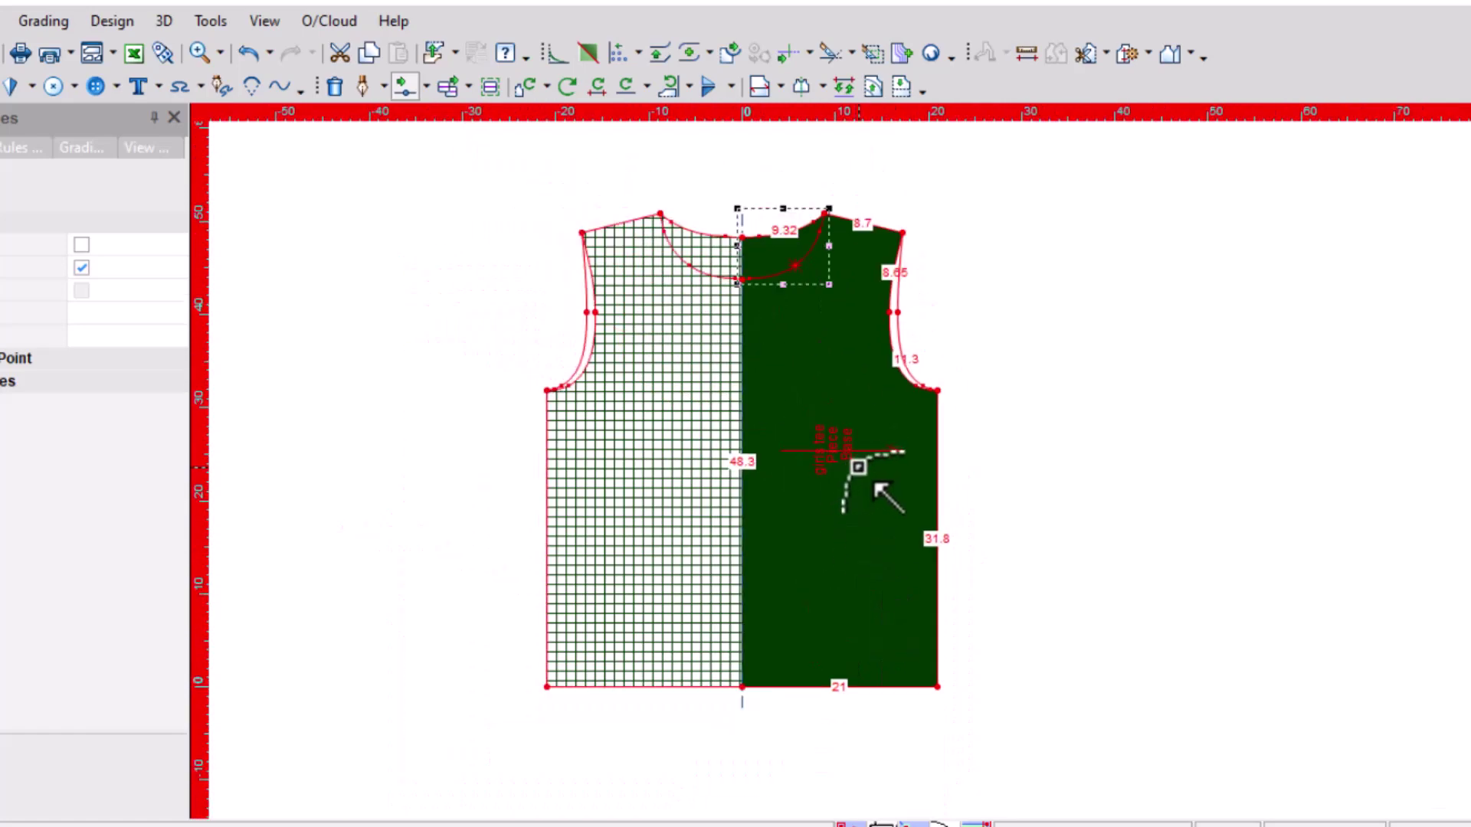
left_click(674, 766)
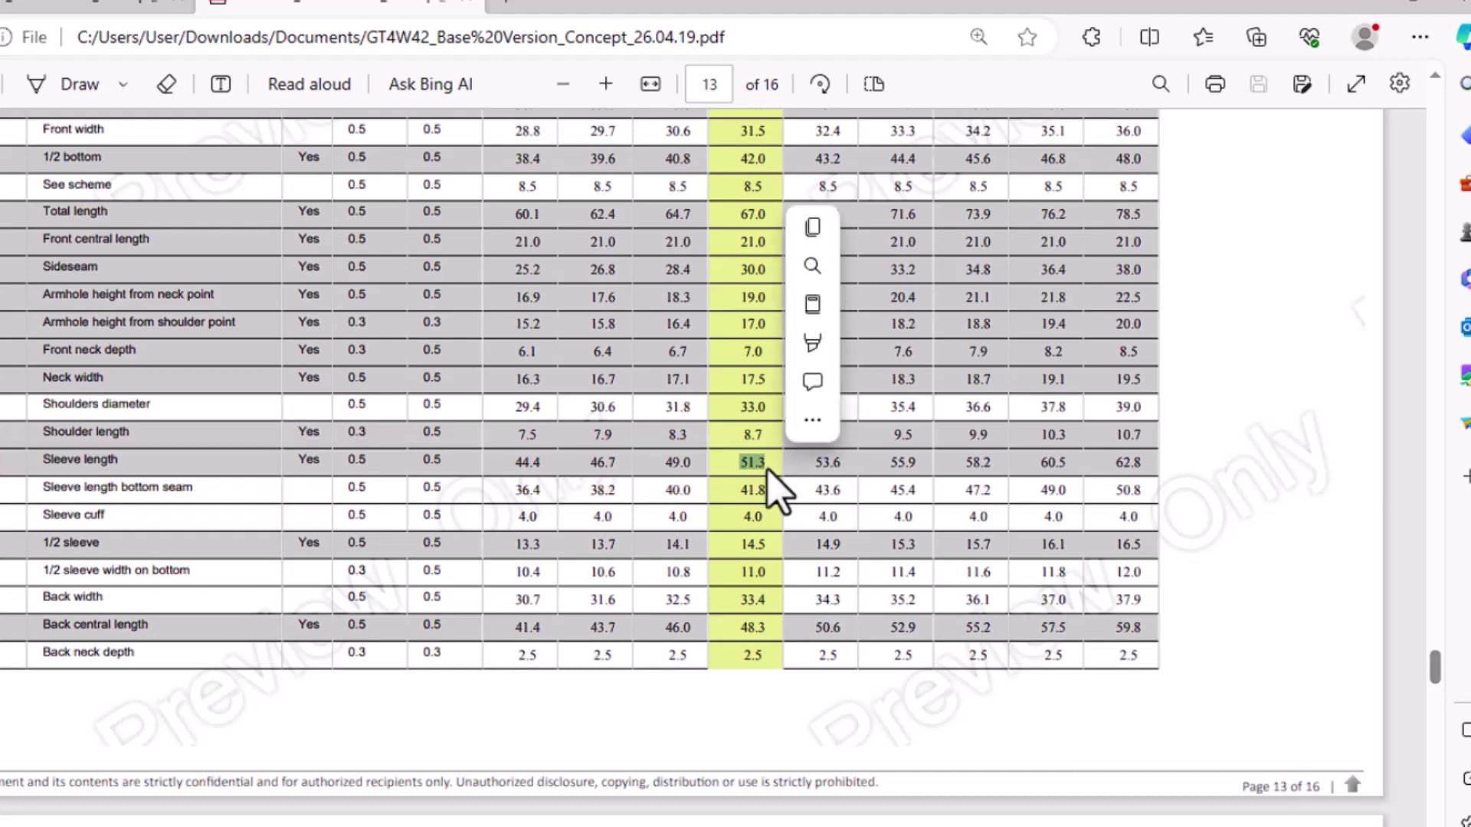
Compare the page 13 size table with page 14 sketches for size 140: sleeve length 51.3, 1/2 sleeve 14.5
scroll(674, 497, "down", 2)
scroll(678, 529, "down", 7)
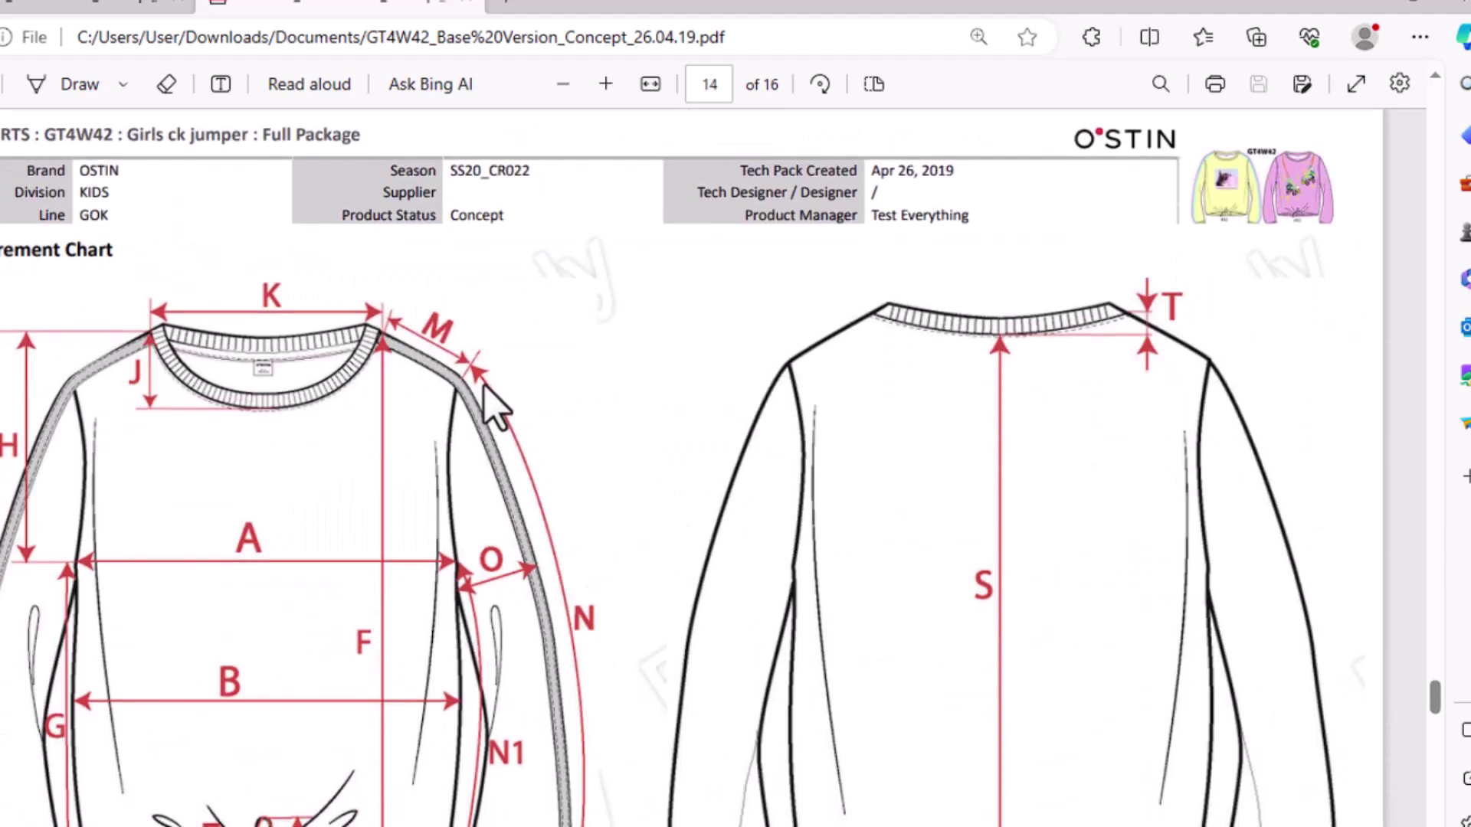
scroll(600, 393, "up", 4)
scroll(674, 379, "up", 3)
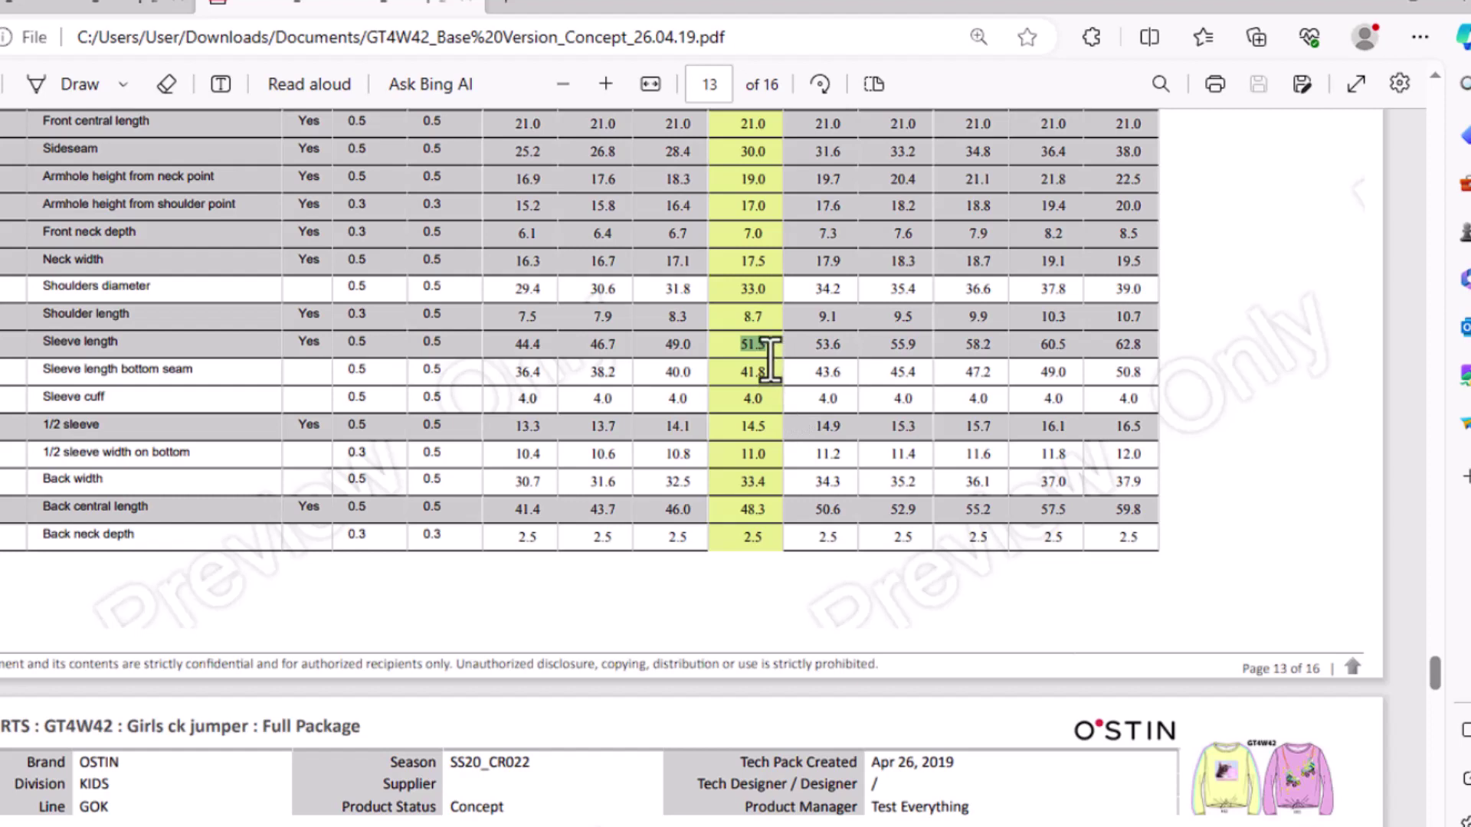
scroll(623, 697, "down", 2)
scroll(632, 697, "down", 5)
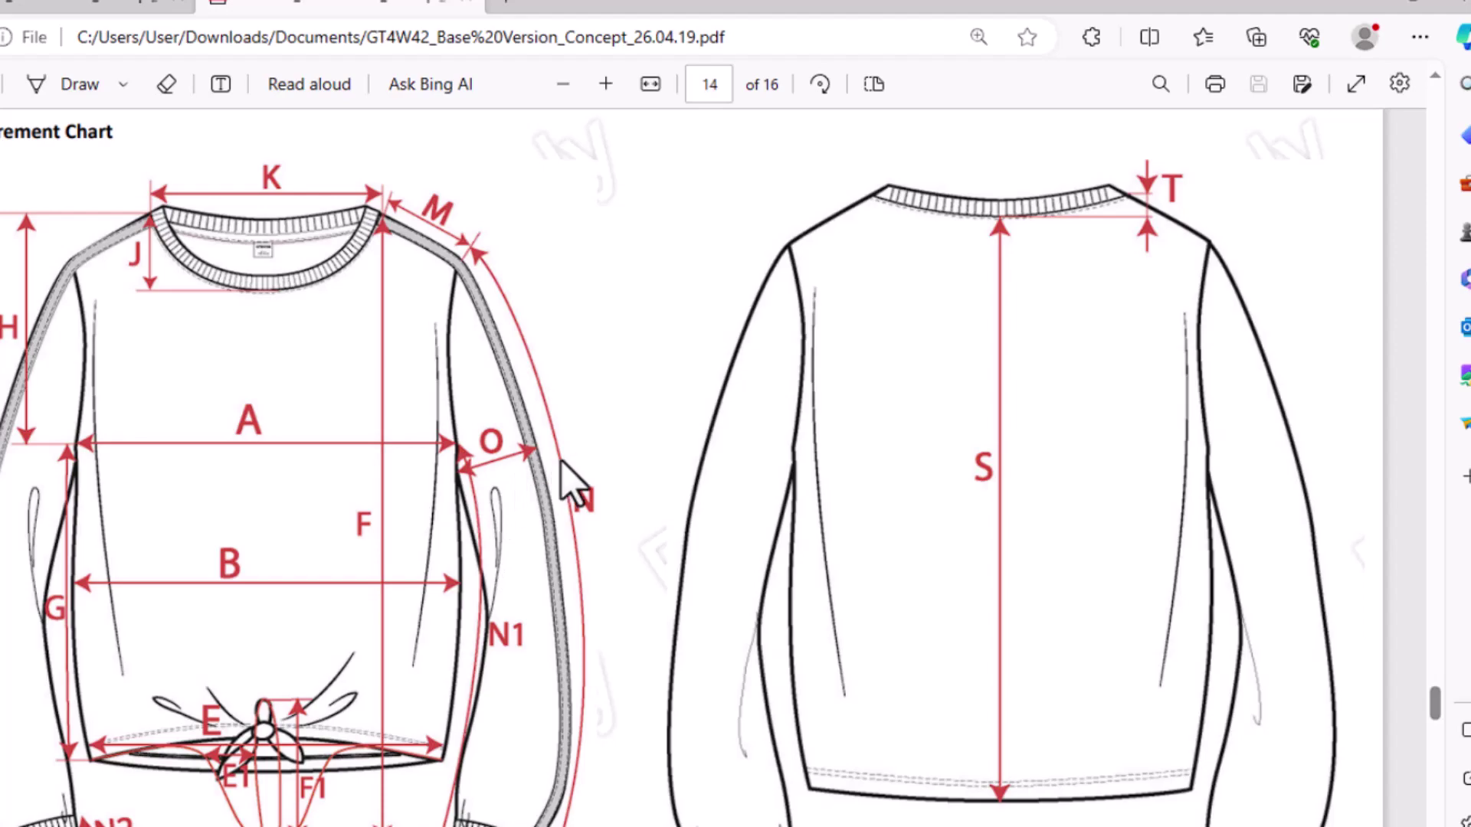
scroll(536, 469, "up", 3)
scroll(554, 463, "up", 7)
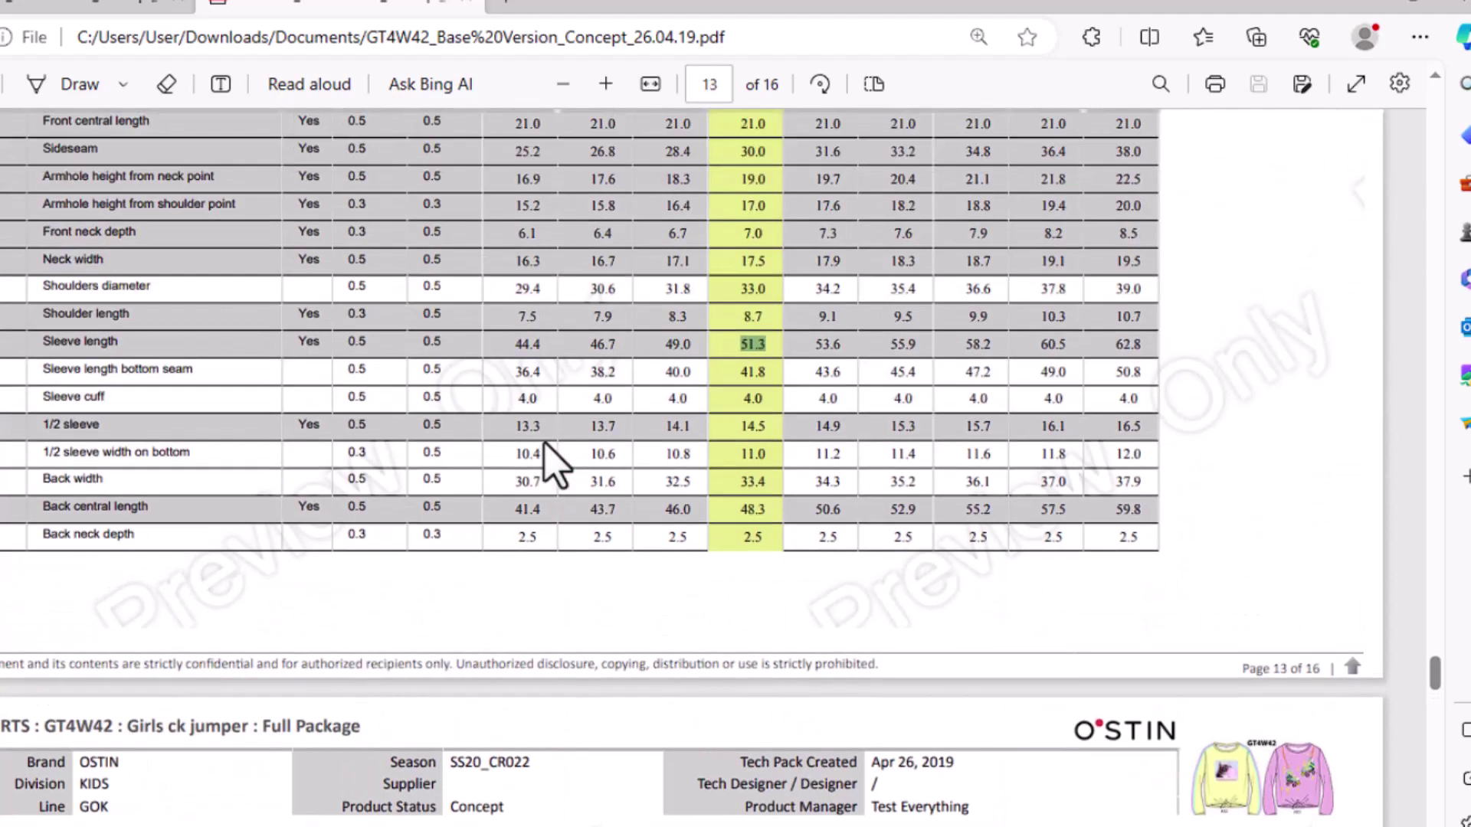
scroll(551, 452, "up", 3)
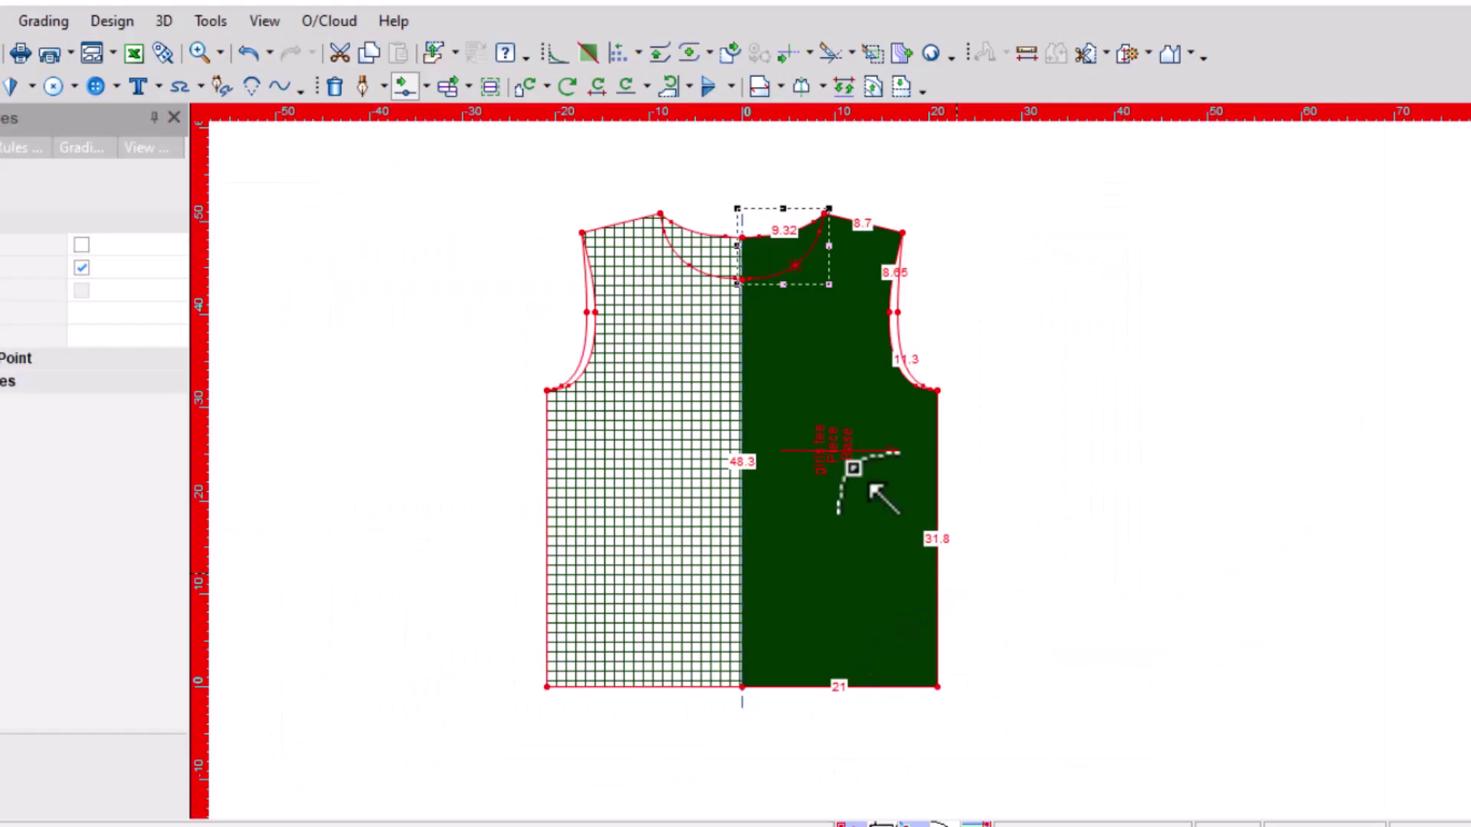
scroll(919, 428, "down", 2)
Create a rectangular sleeve piece with length 14.5 and width 51.3 next to the front piece
scroll(864, 479, "up", 3)
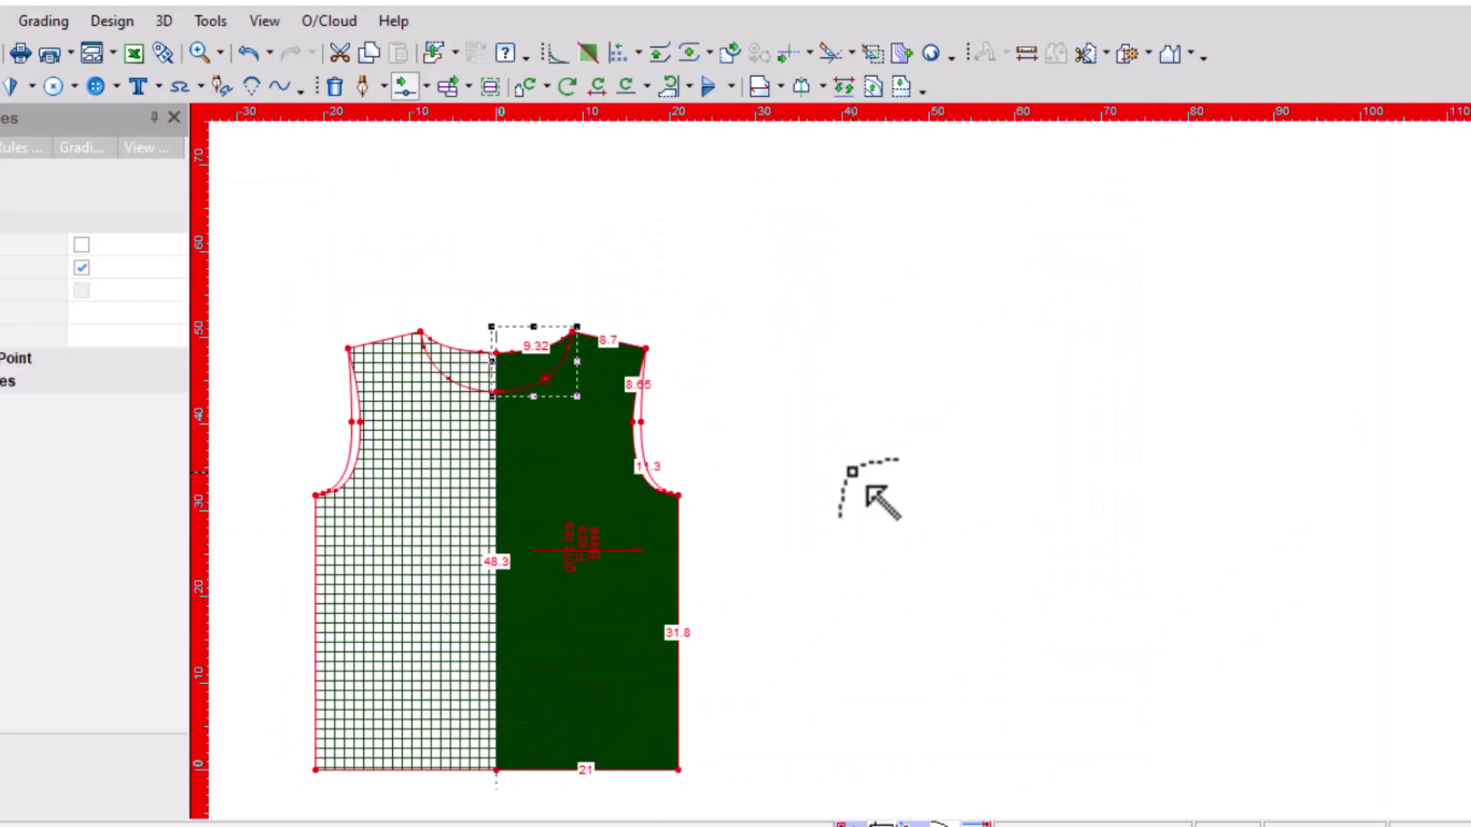
scroll(782, 474, "up", 3)
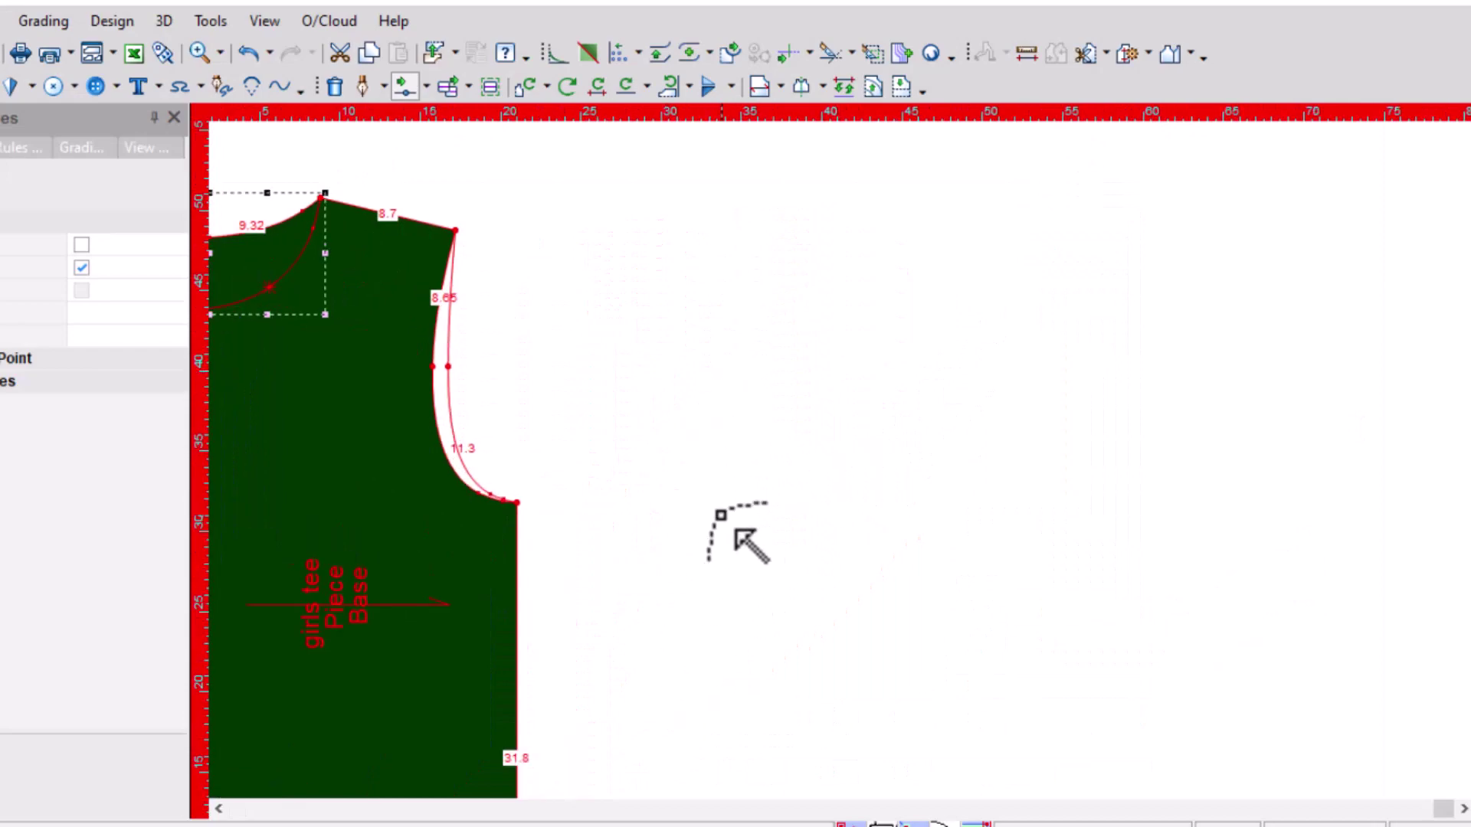
right_click(717, 430)
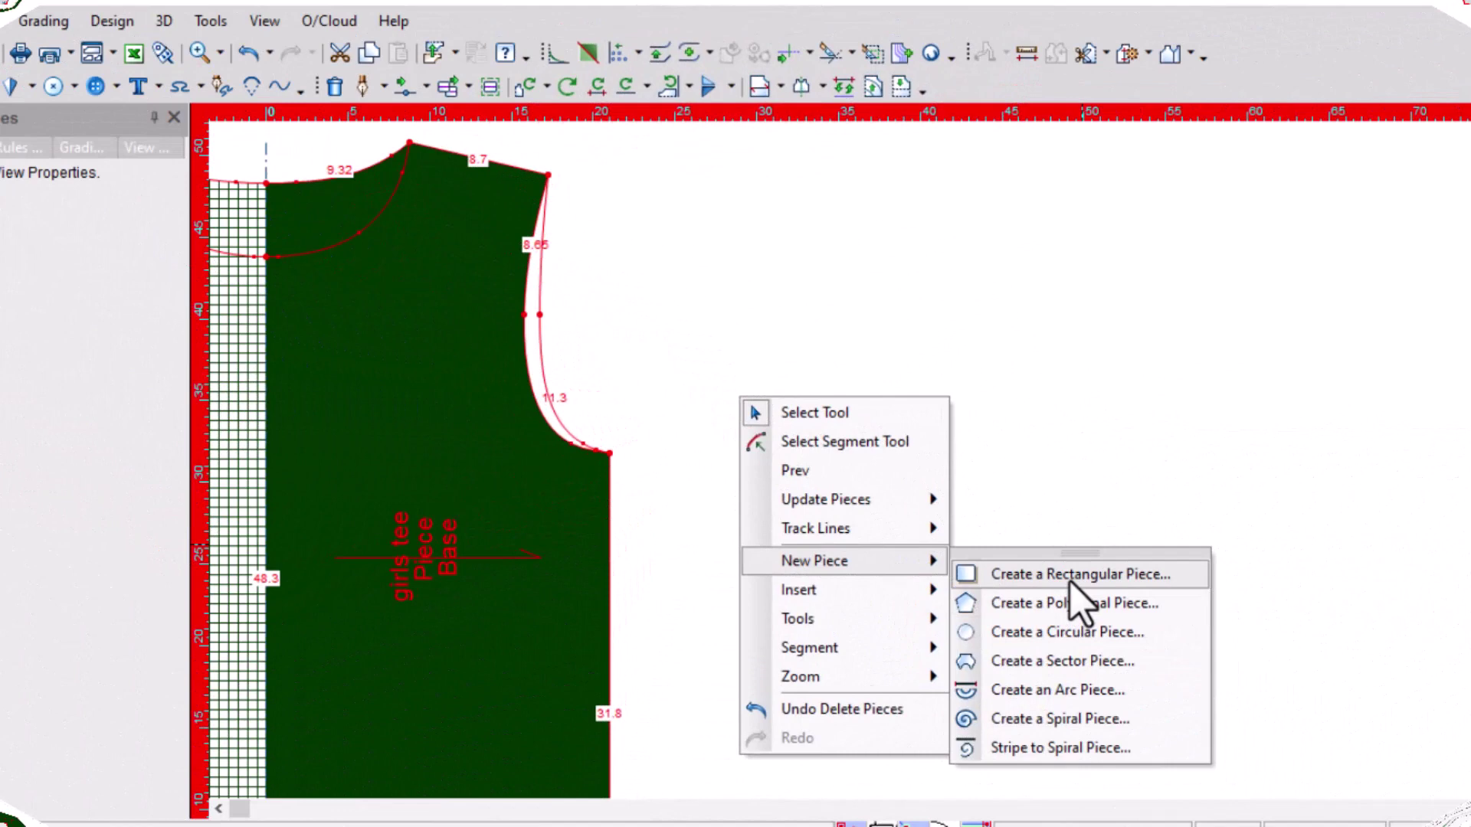
left_click(1072, 573)
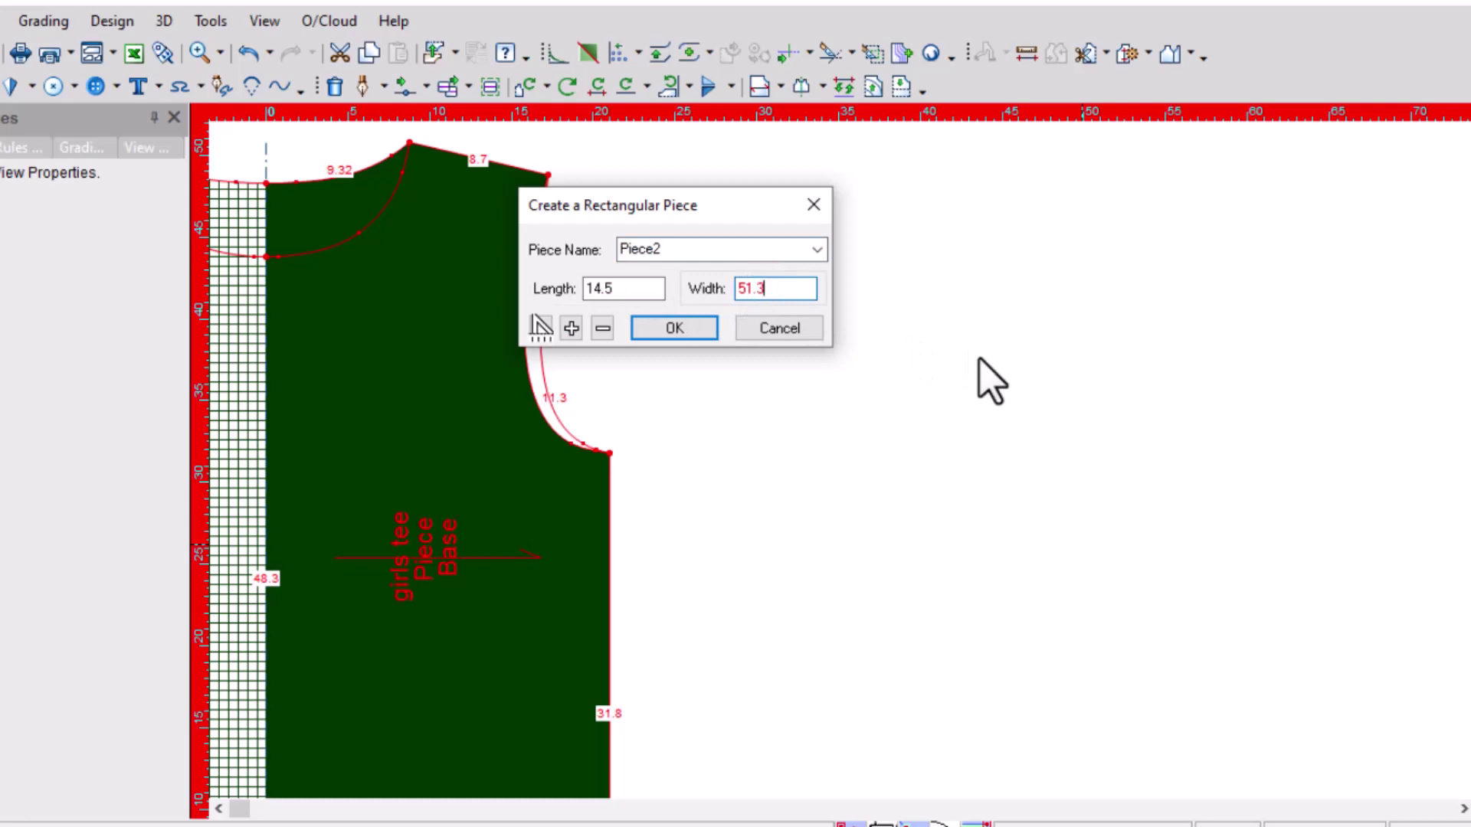
key("Return")
scroll(861, 483, "up", 2)
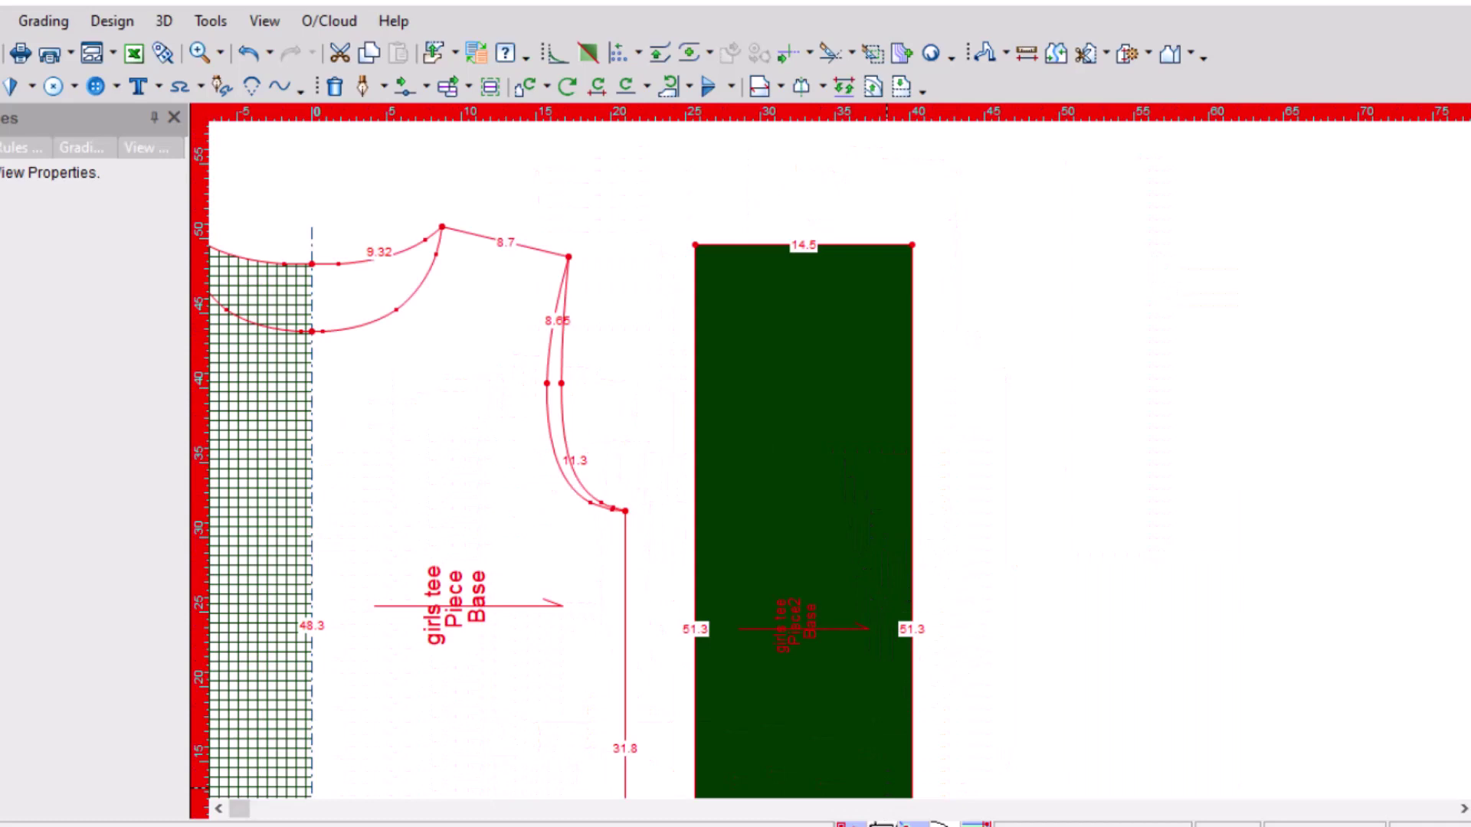
key("alt+Tab")
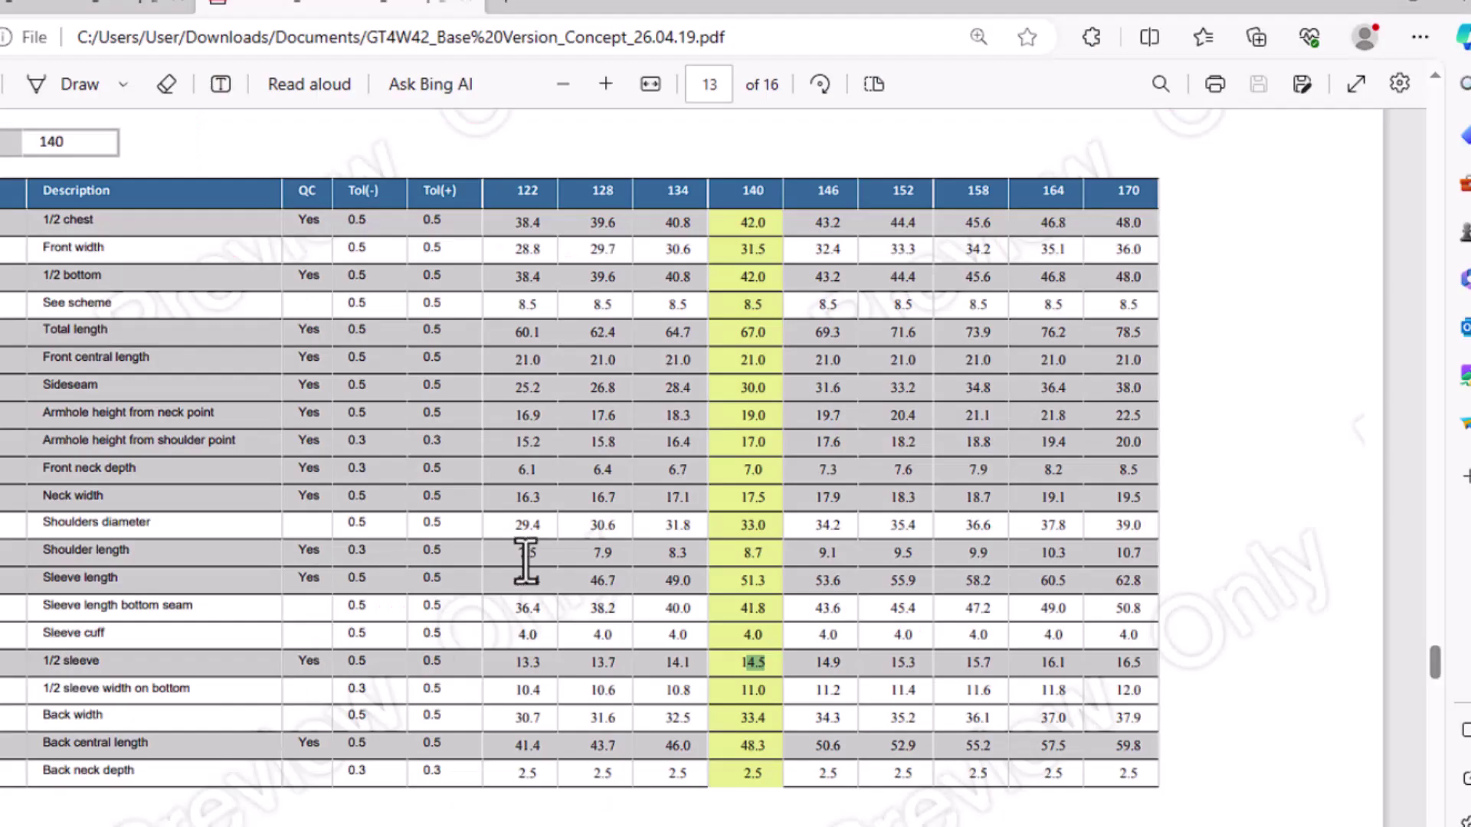
Look up the size 140 1/2 sleeve width on bottom, 11.0, in the tech pack table and sketches
scroll(89, 693, "down", 5)
scroll(270, 689, "down", 7)
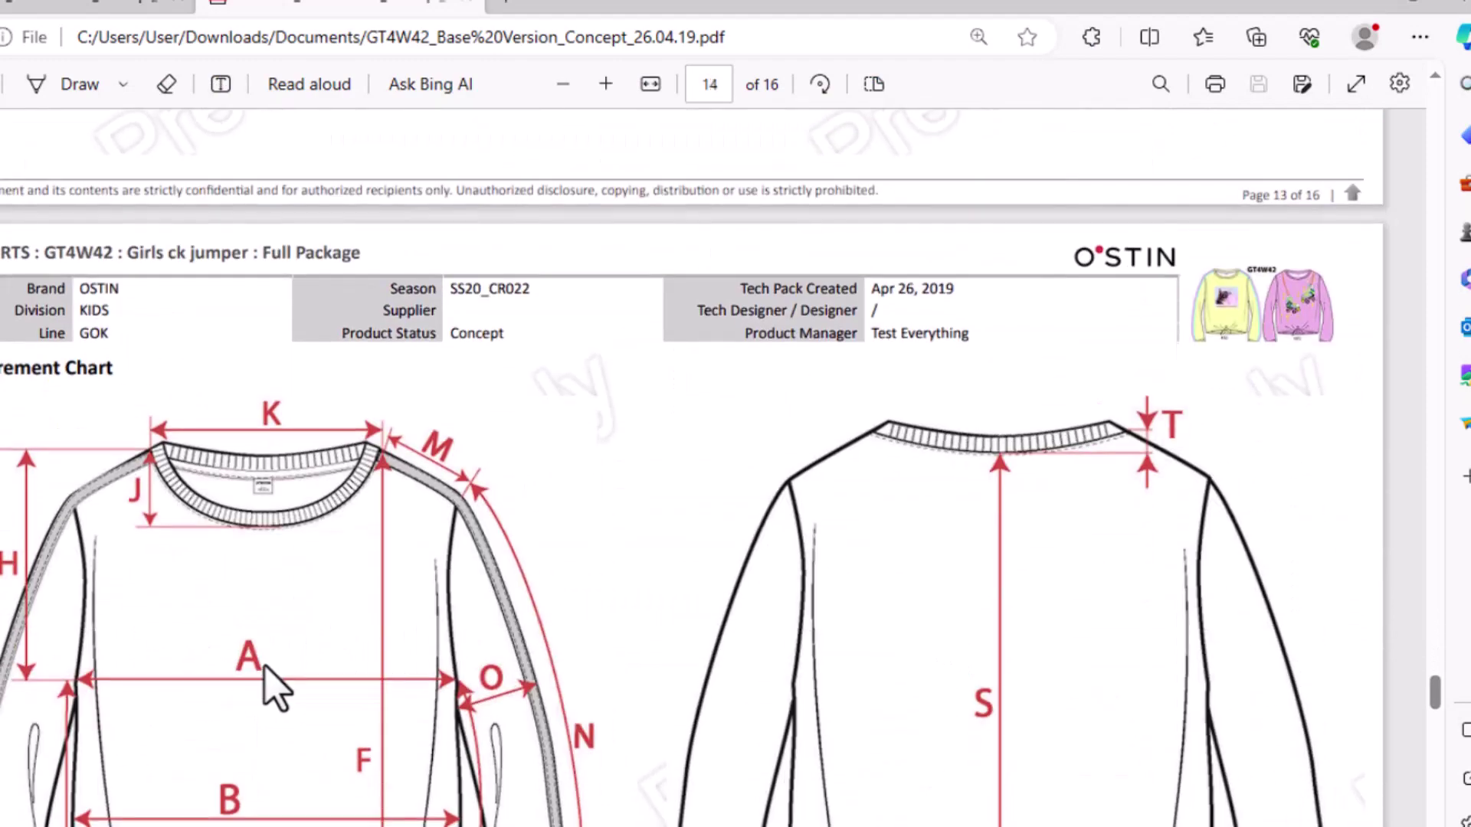
scroll(283, 685, "down", 4)
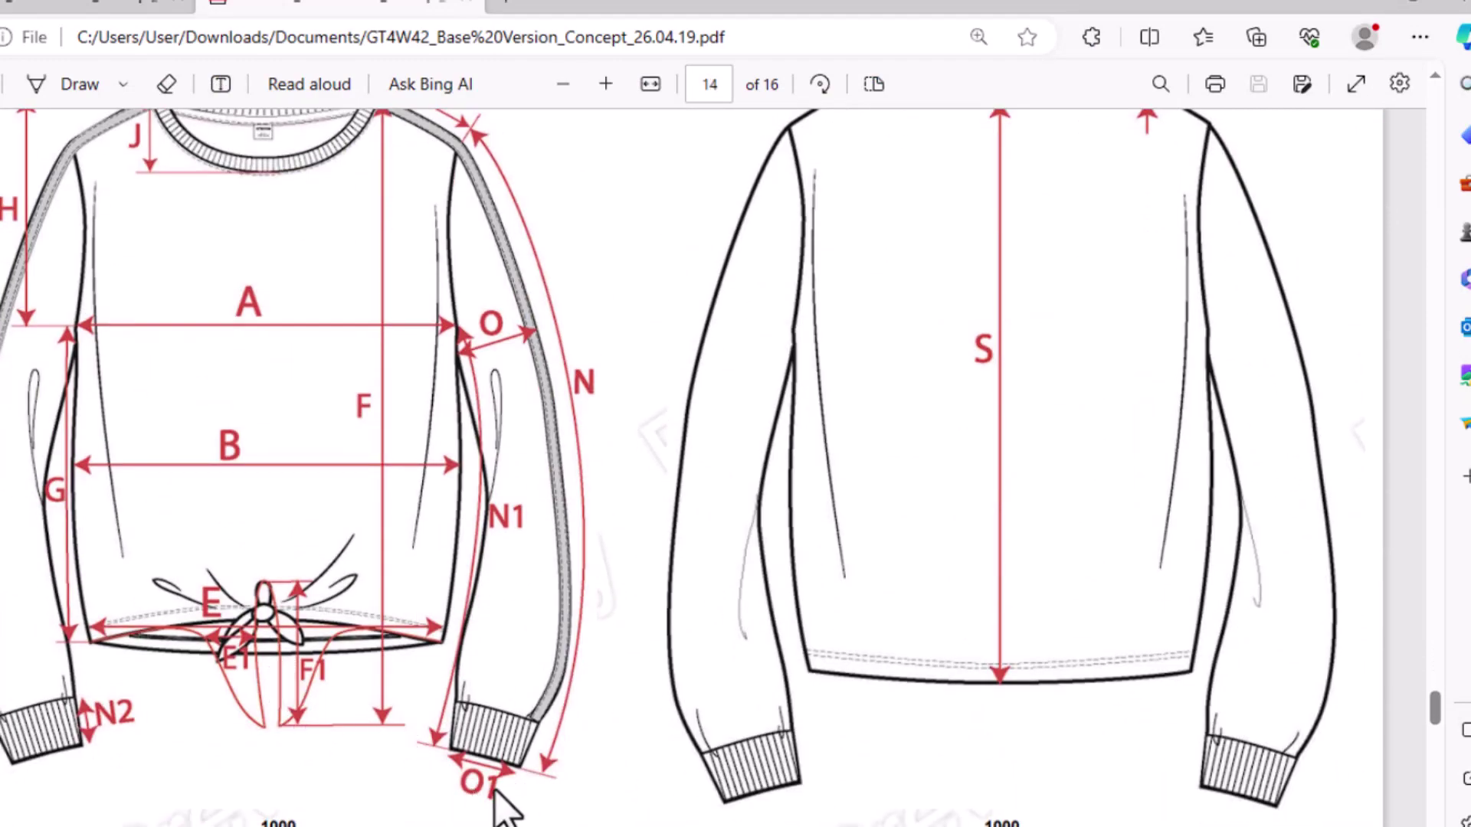
scroll(496, 780, "up", 4)
scroll(505, 762, "up", 6)
scroll(490, 743, "up", 2)
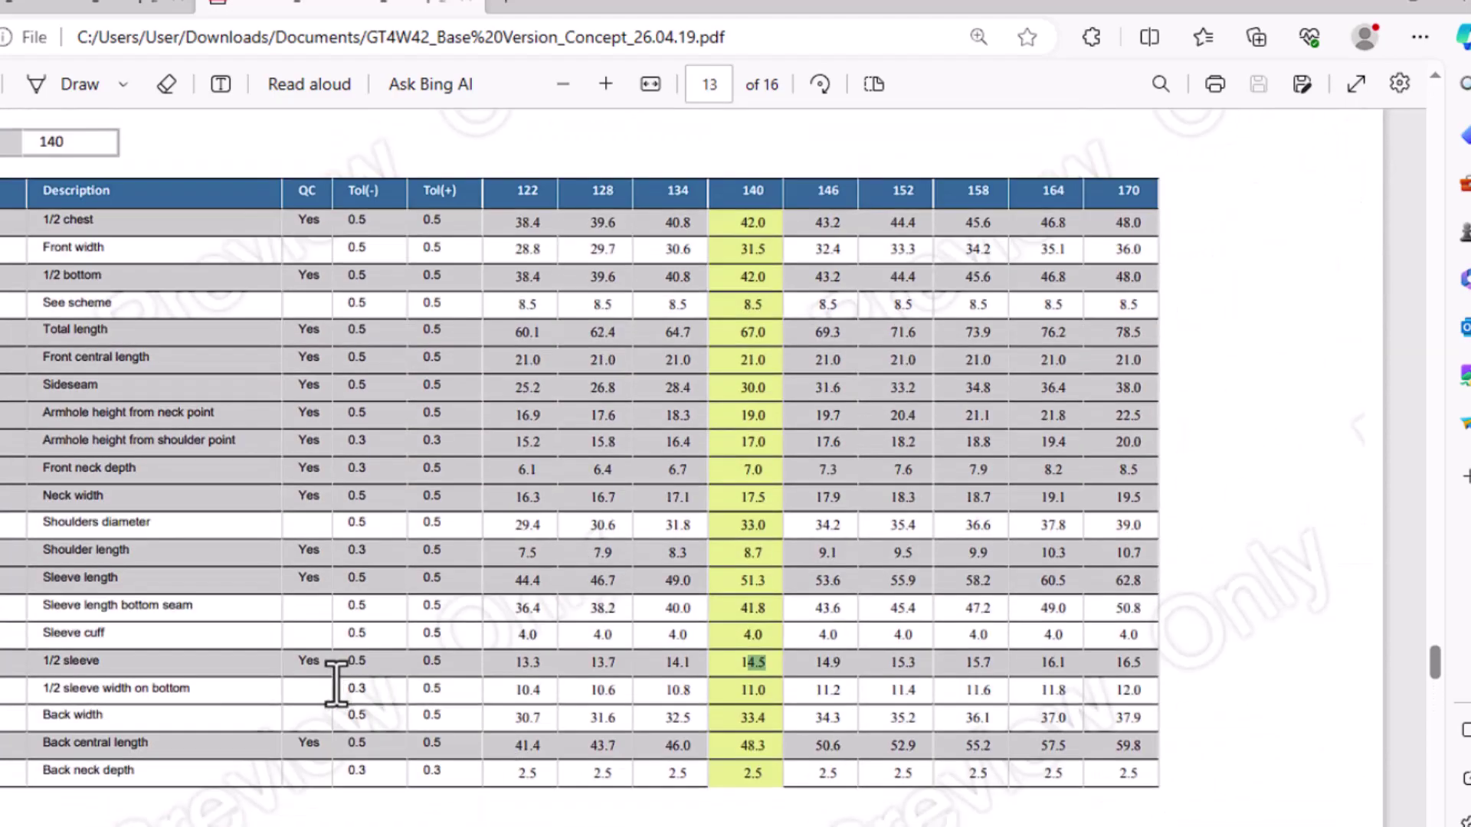
scroll(291, 694, "down", 2)
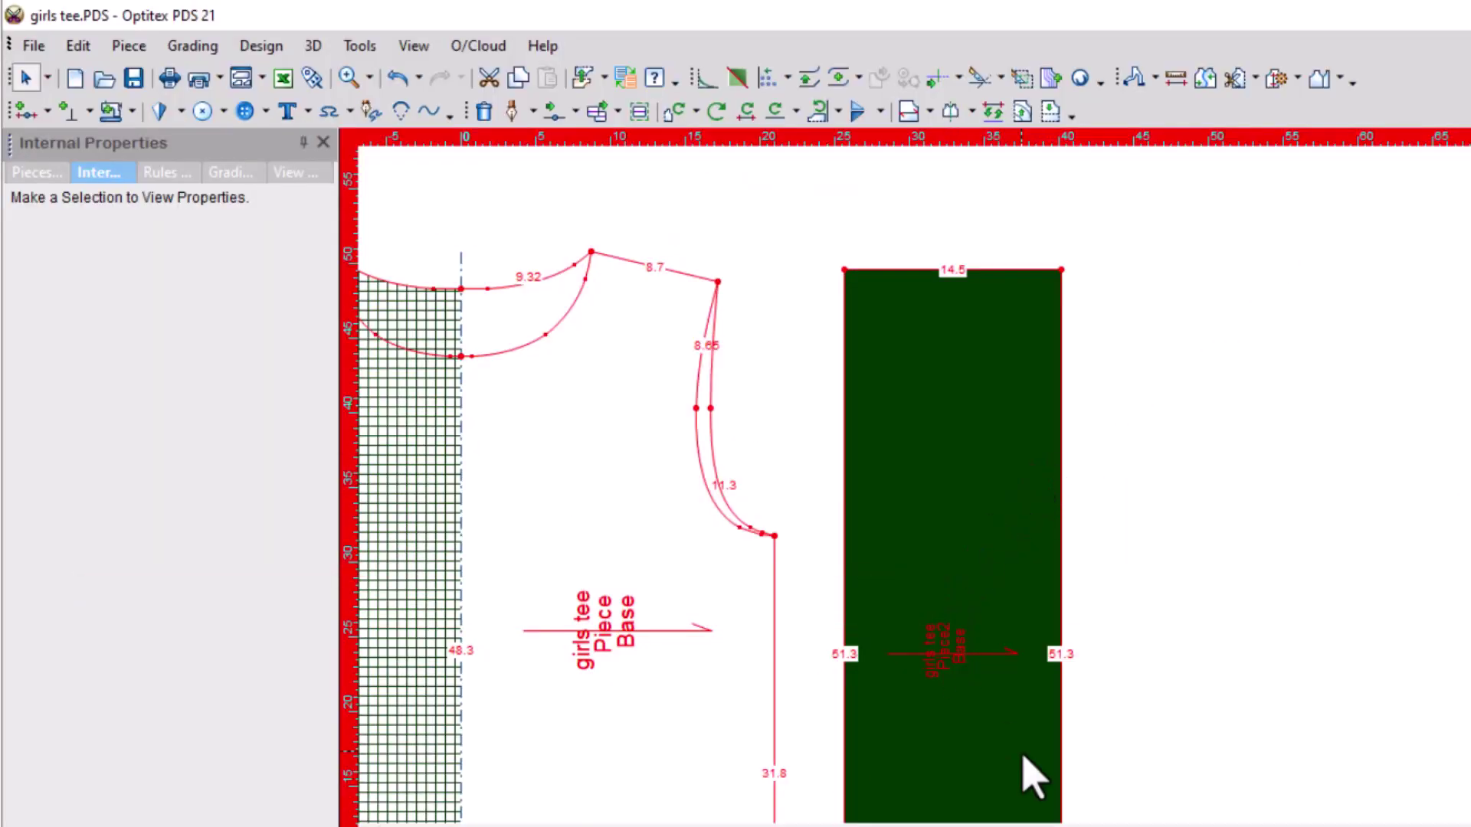
Add a grade point on the sleeve's bottom edge at Previous 3.5 and Next 11
scroll(1034, 777, "down", 3)
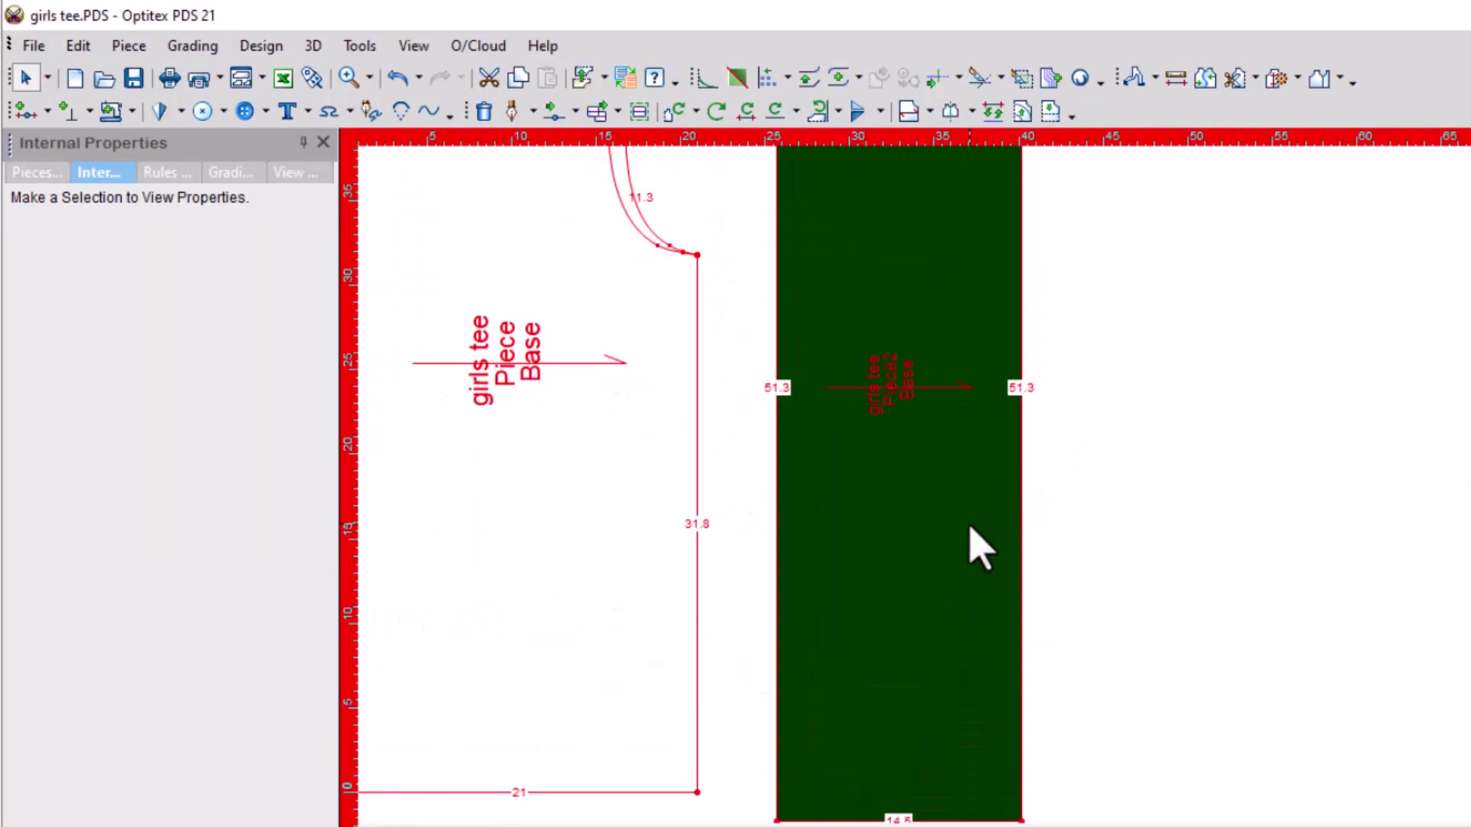
scroll(962, 690, "down", 3)
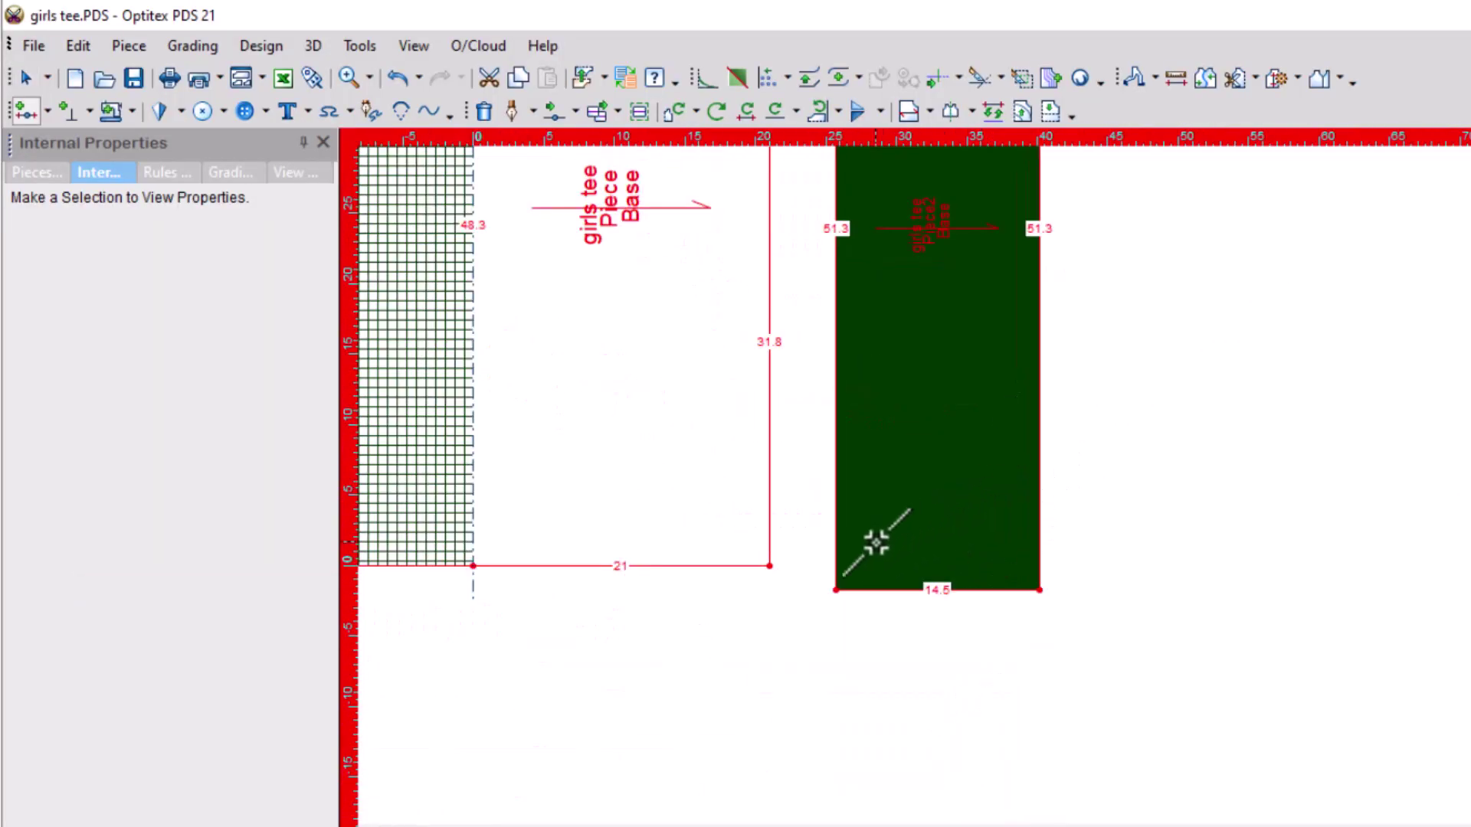
left_click(868, 591)
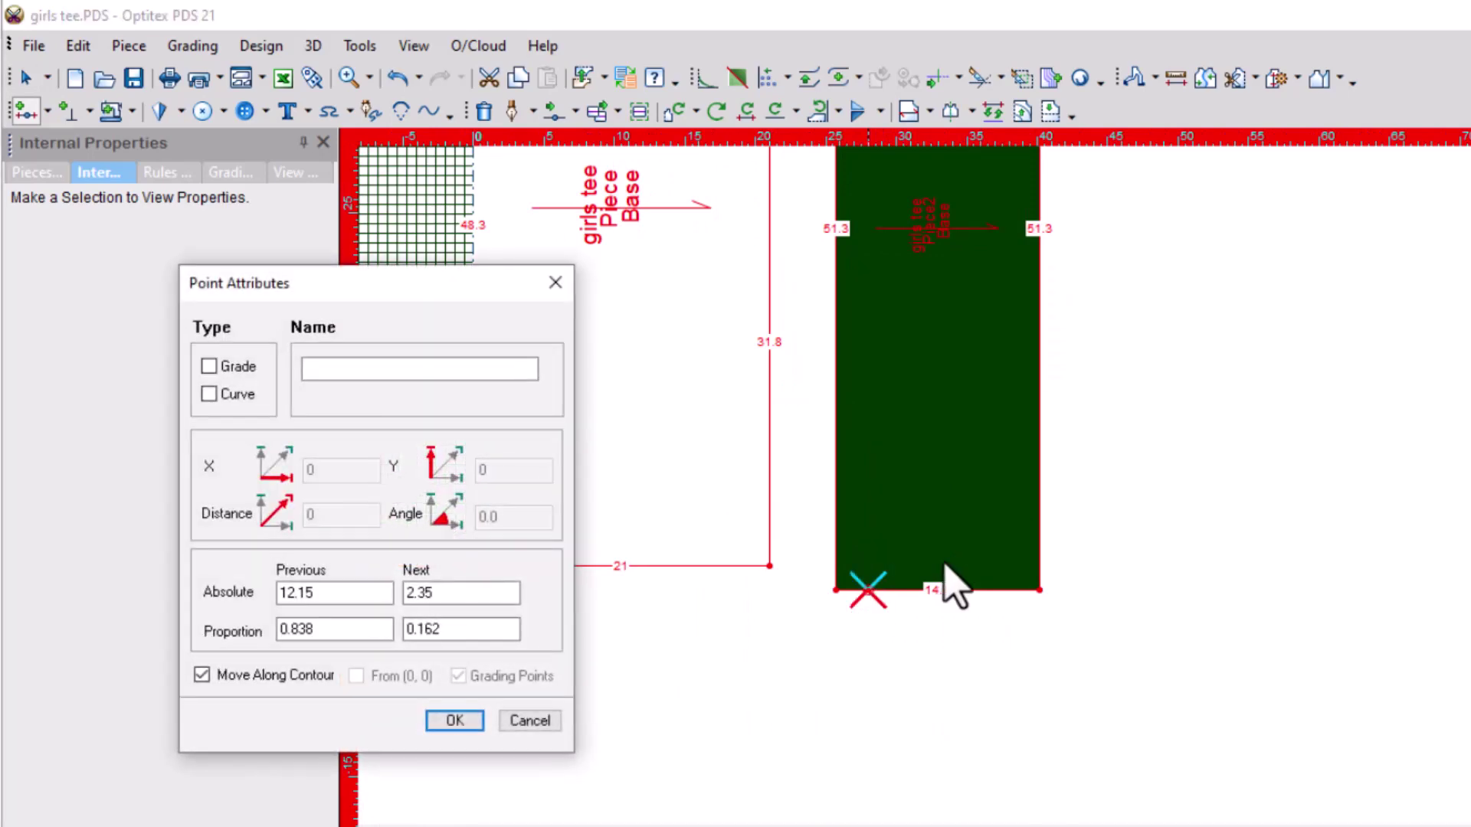
left_click(209, 366)
left_click(449, 592)
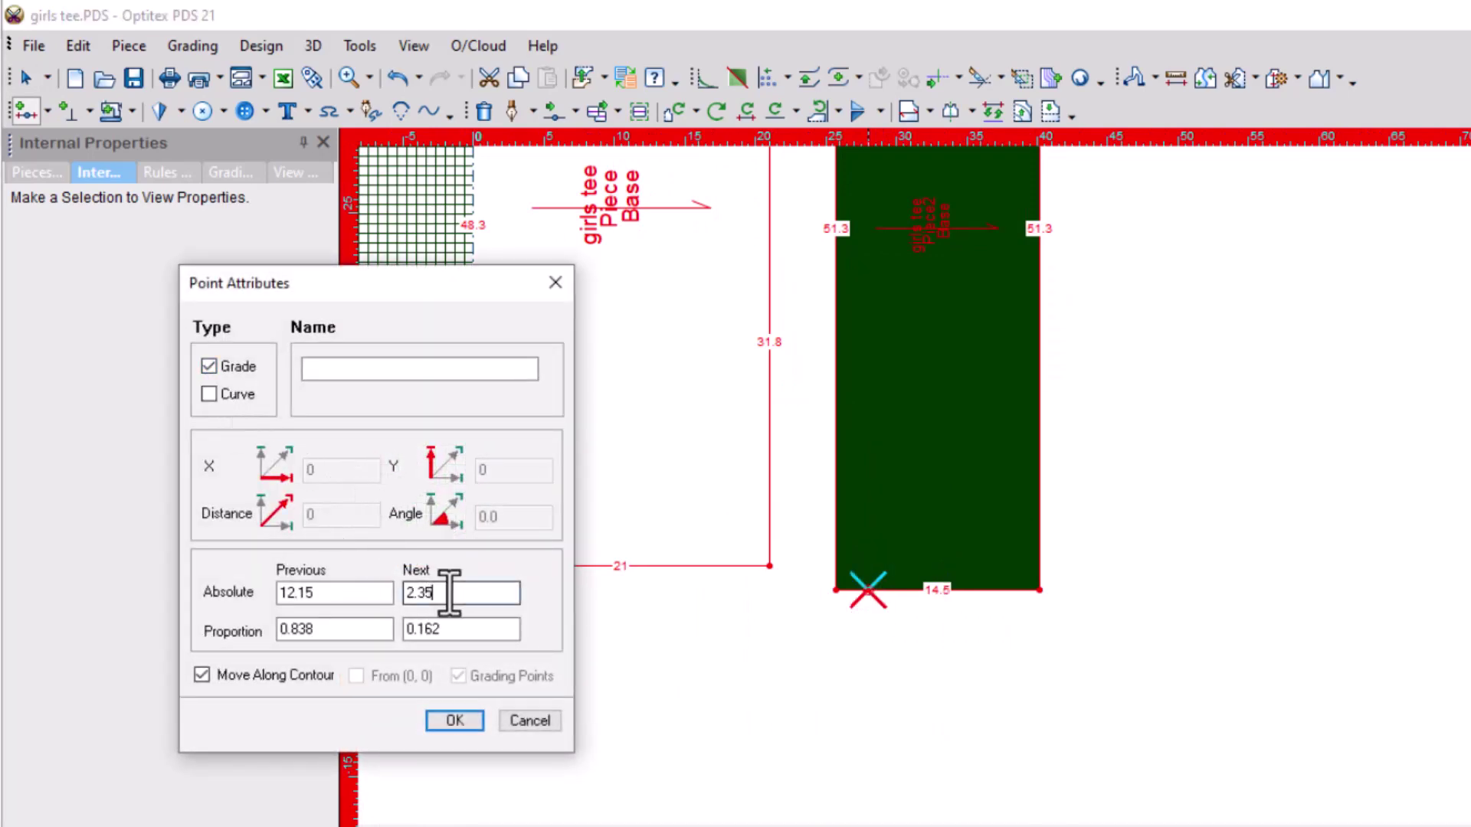
left_click_drag(449, 592, 409, 593)
type("11")
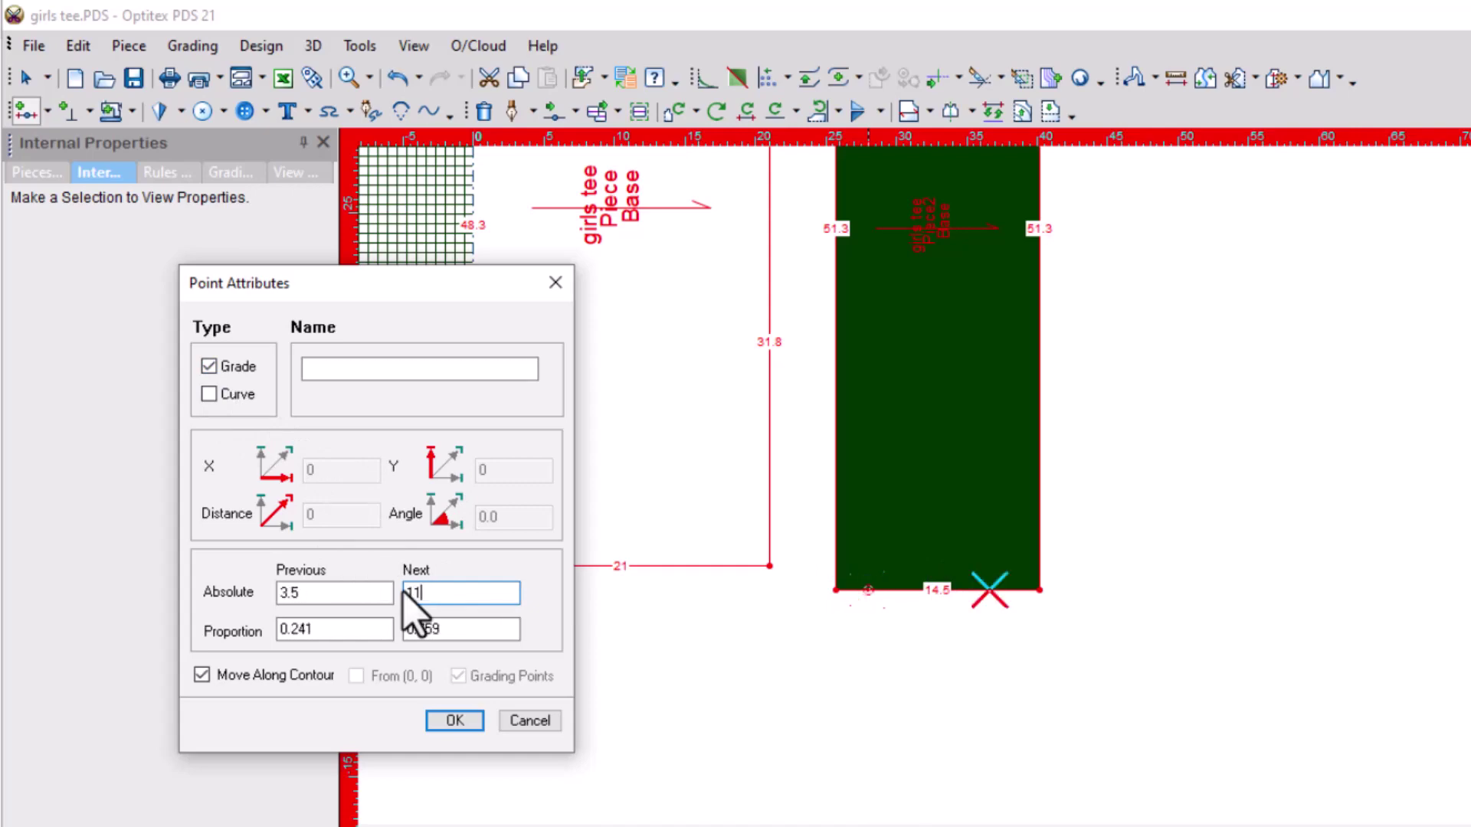
key("Return")
scroll(1027, 328, "down", 3)
scroll(1011, 493, "up", 3)
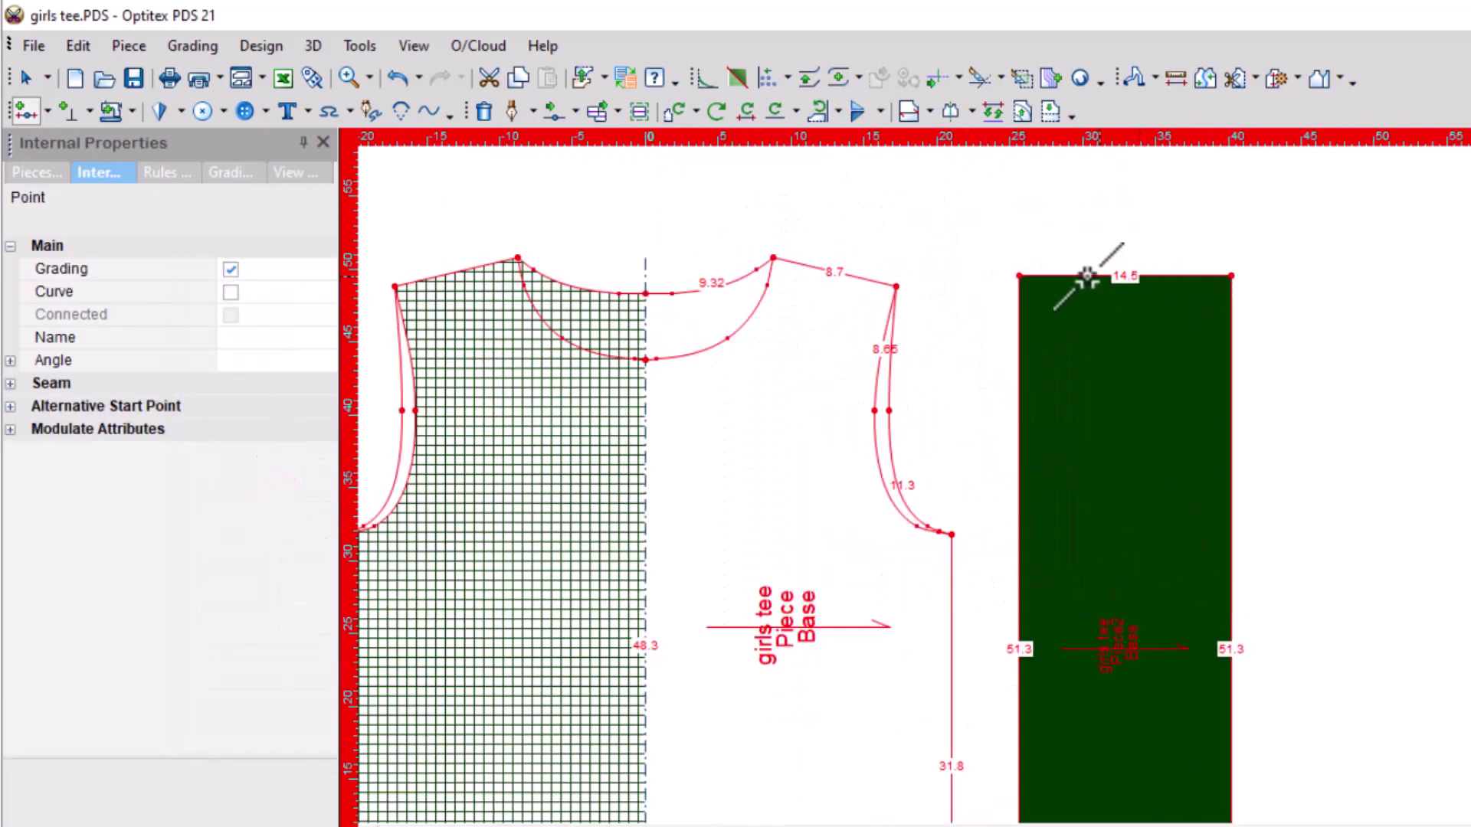
right_click(953, 237)
left_click(965, 254)
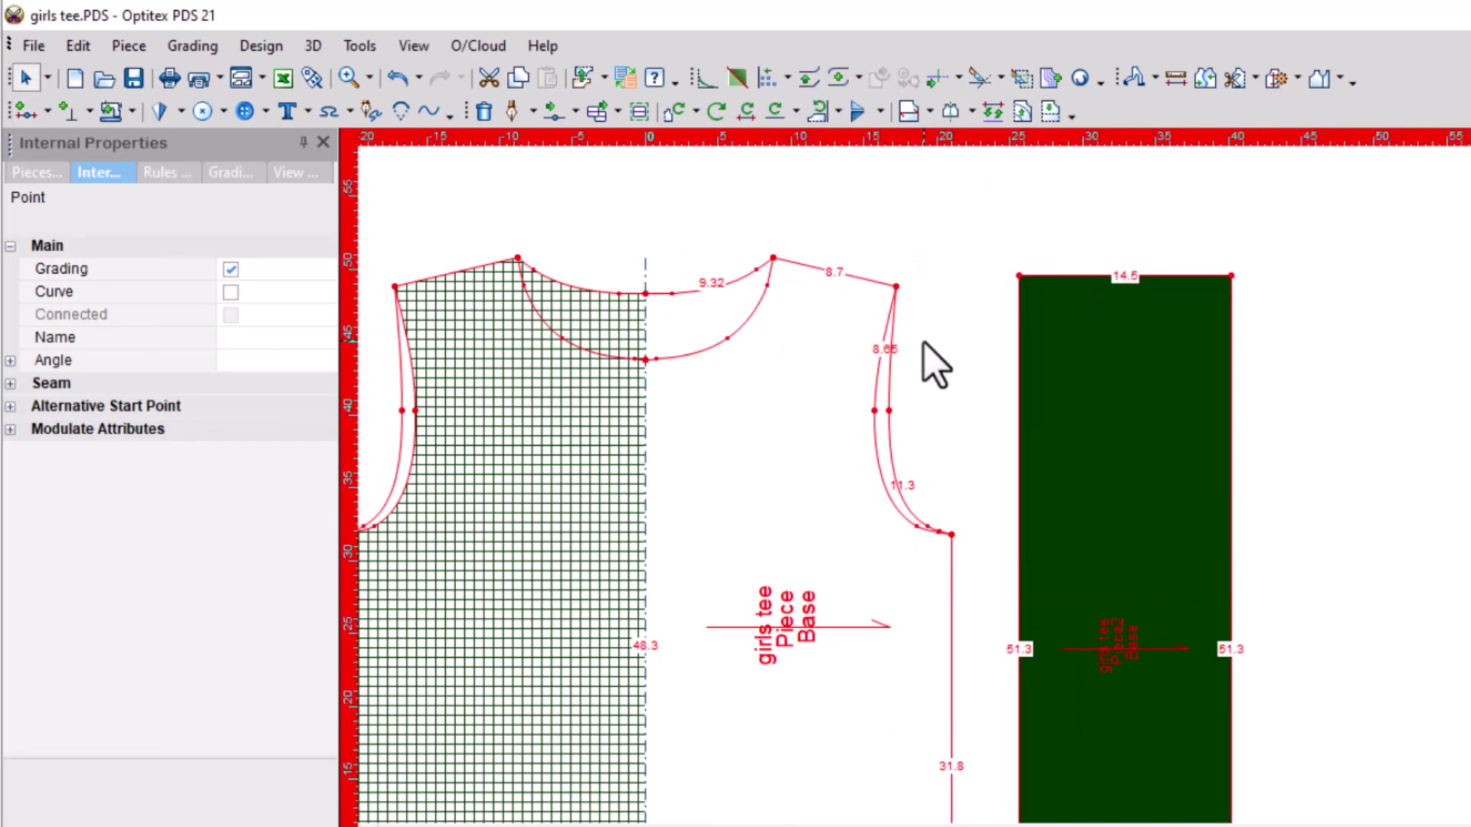
Measure the first armhole curve at 19.94 and enter that length into Calculator
scroll(923, 343, "up", 1)
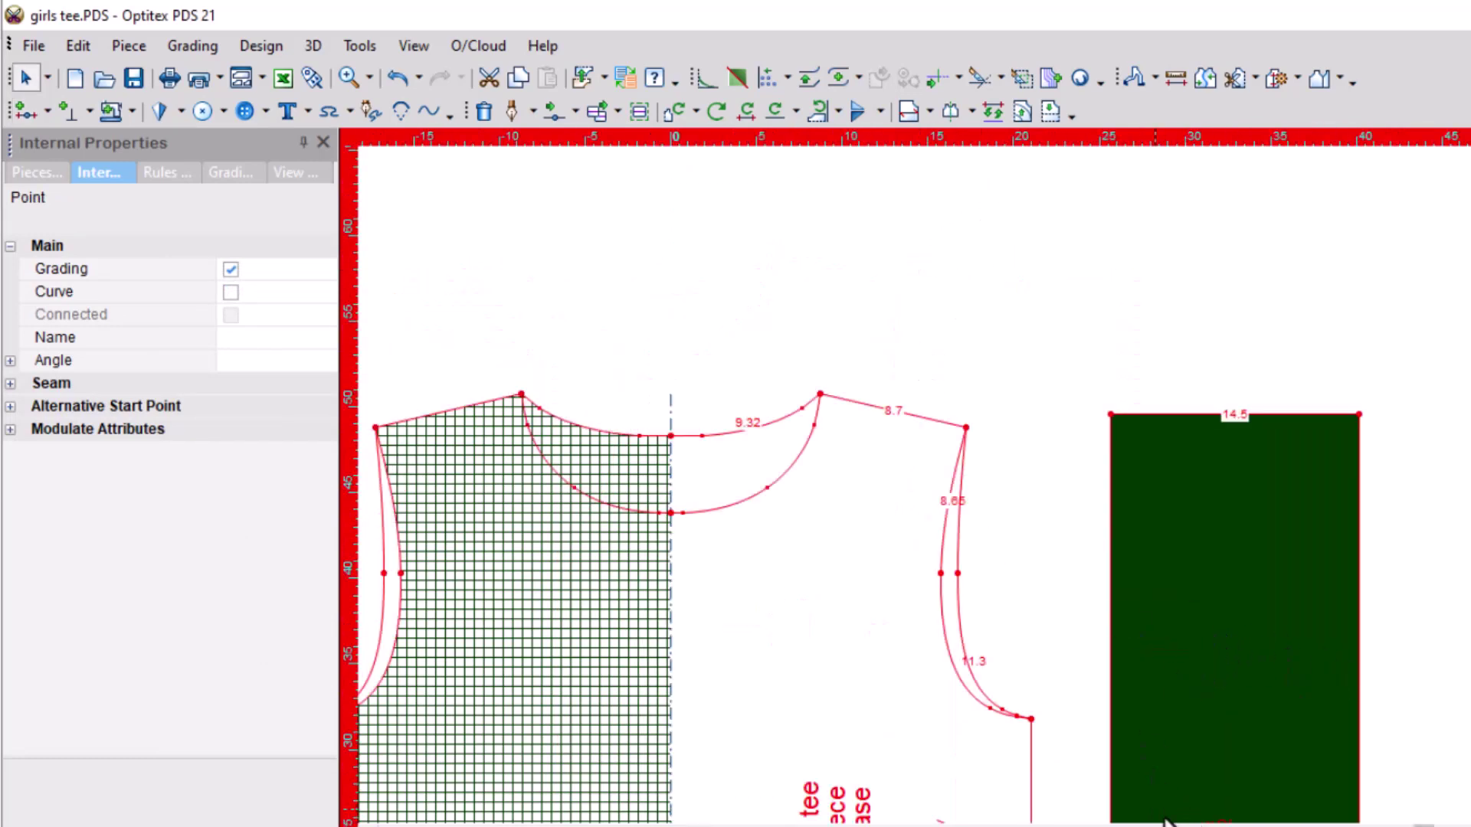
key("m")
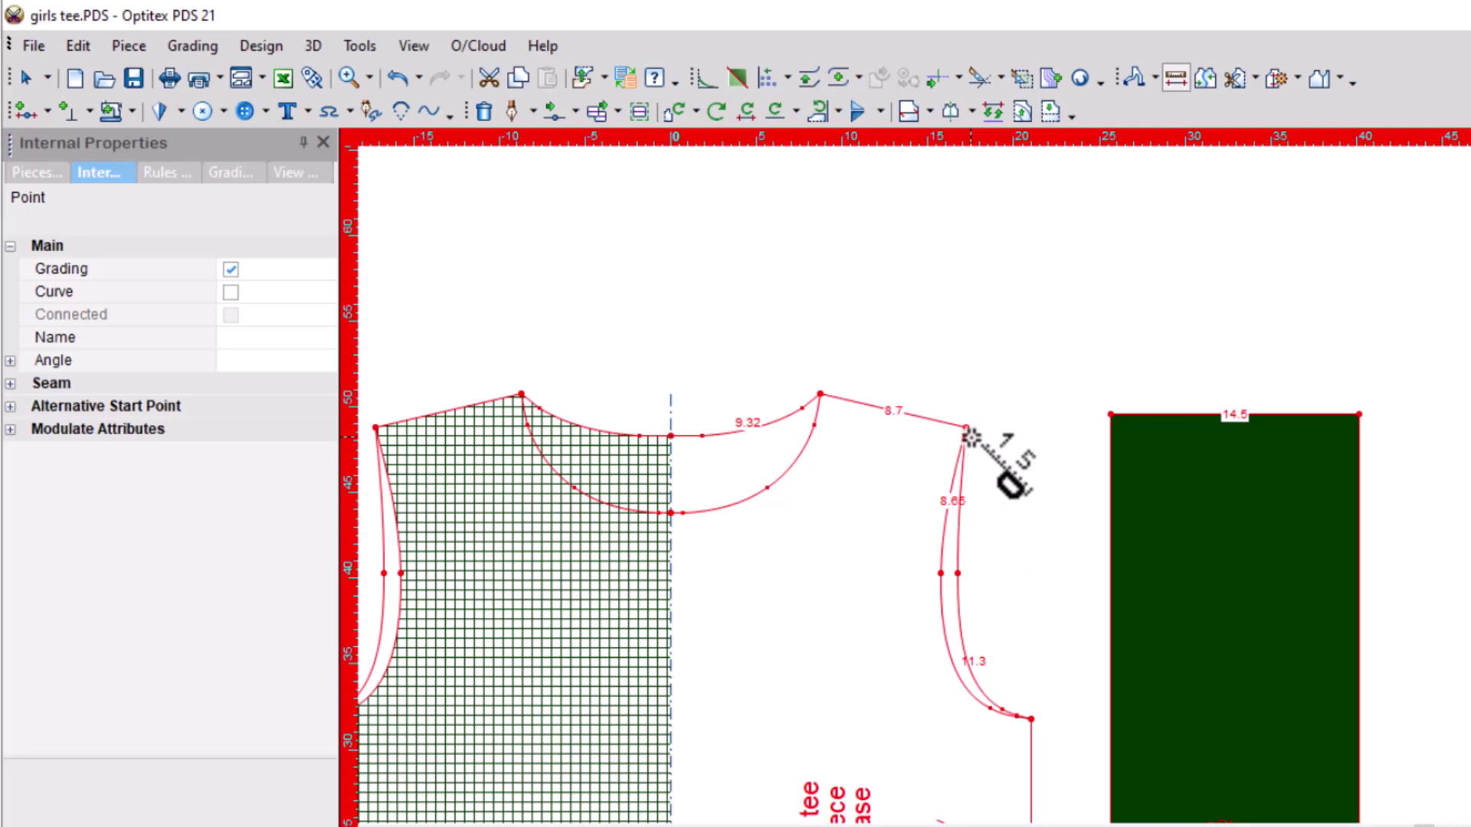
left_click(966, 426)
left_click(1031, 718)
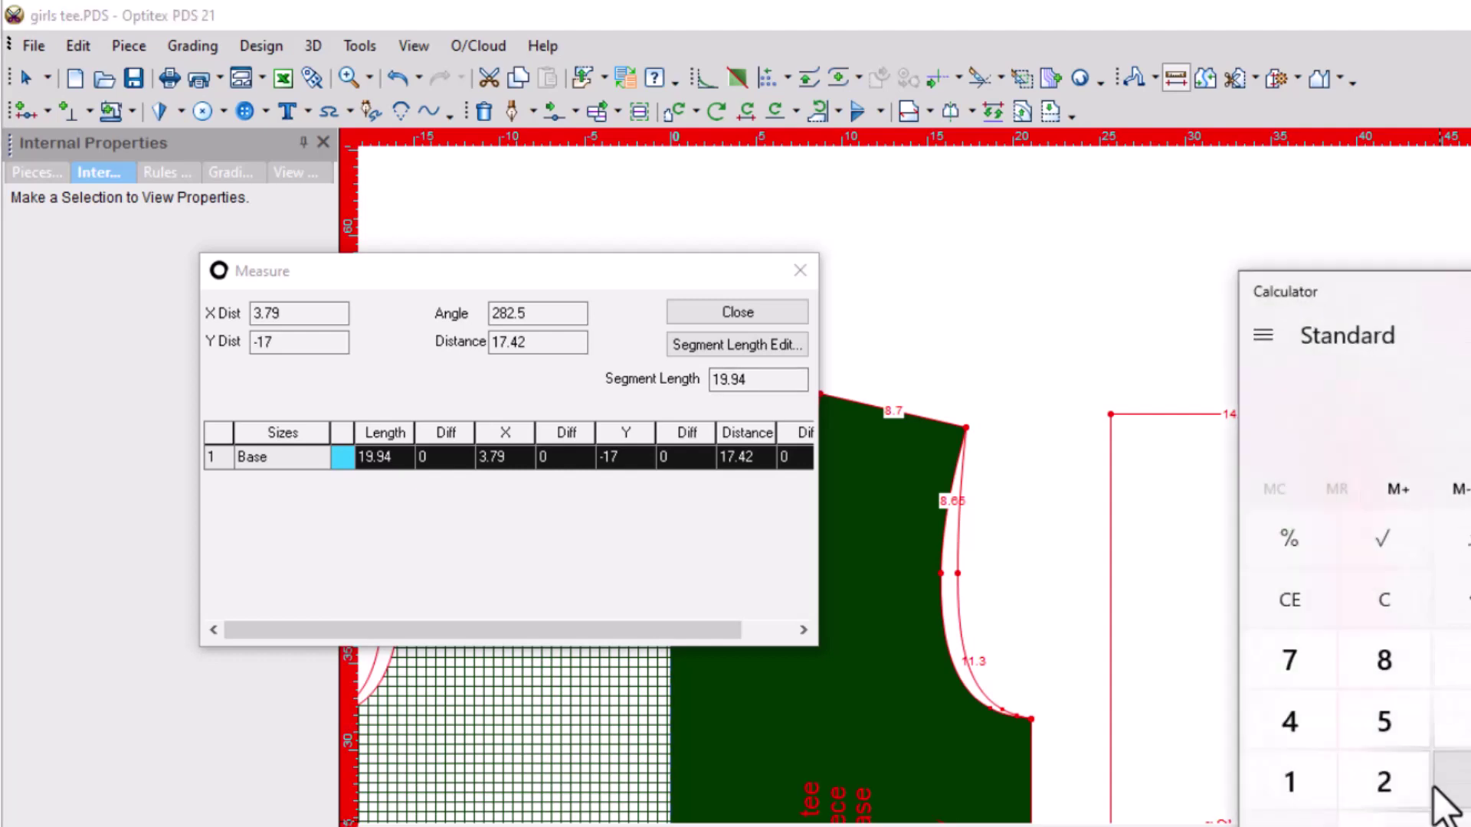
left_click(1289, 781)
left_click(1334, 670)
left_click(1334, 820)
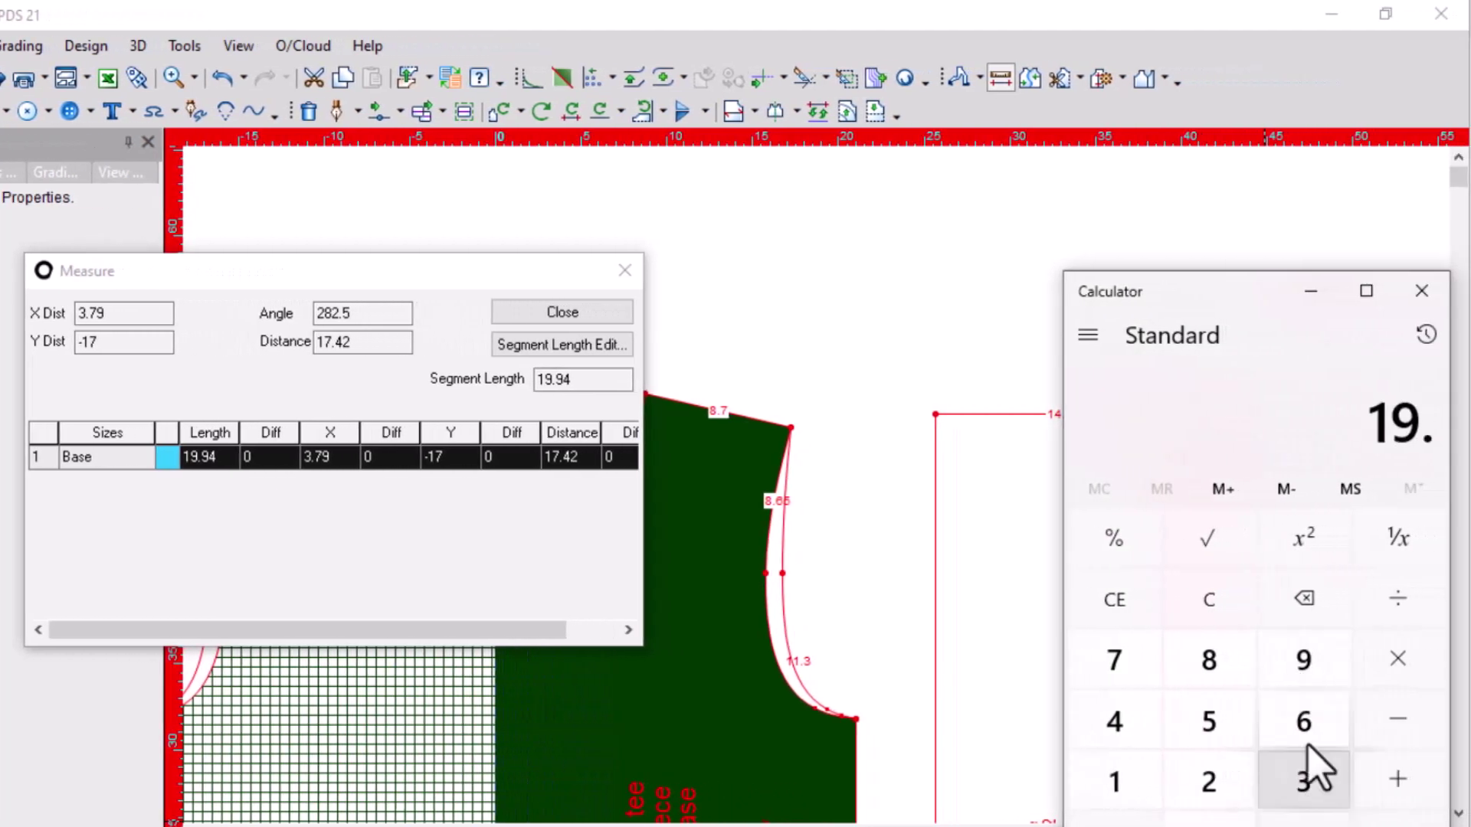
left_click(1334, 670)
left_click(1114, 720)
left_click(1397, 779)
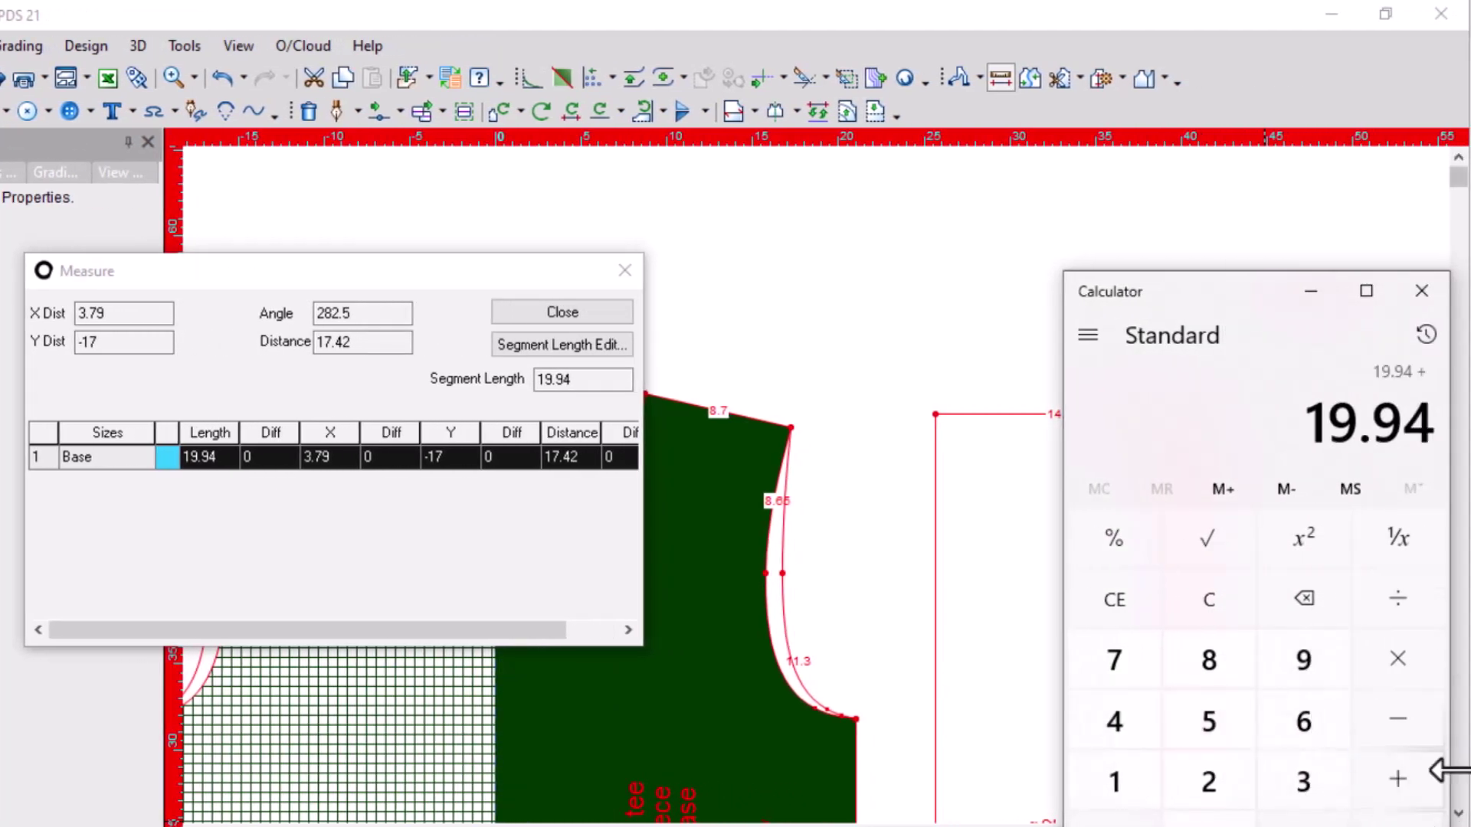
left_click(625, 270)
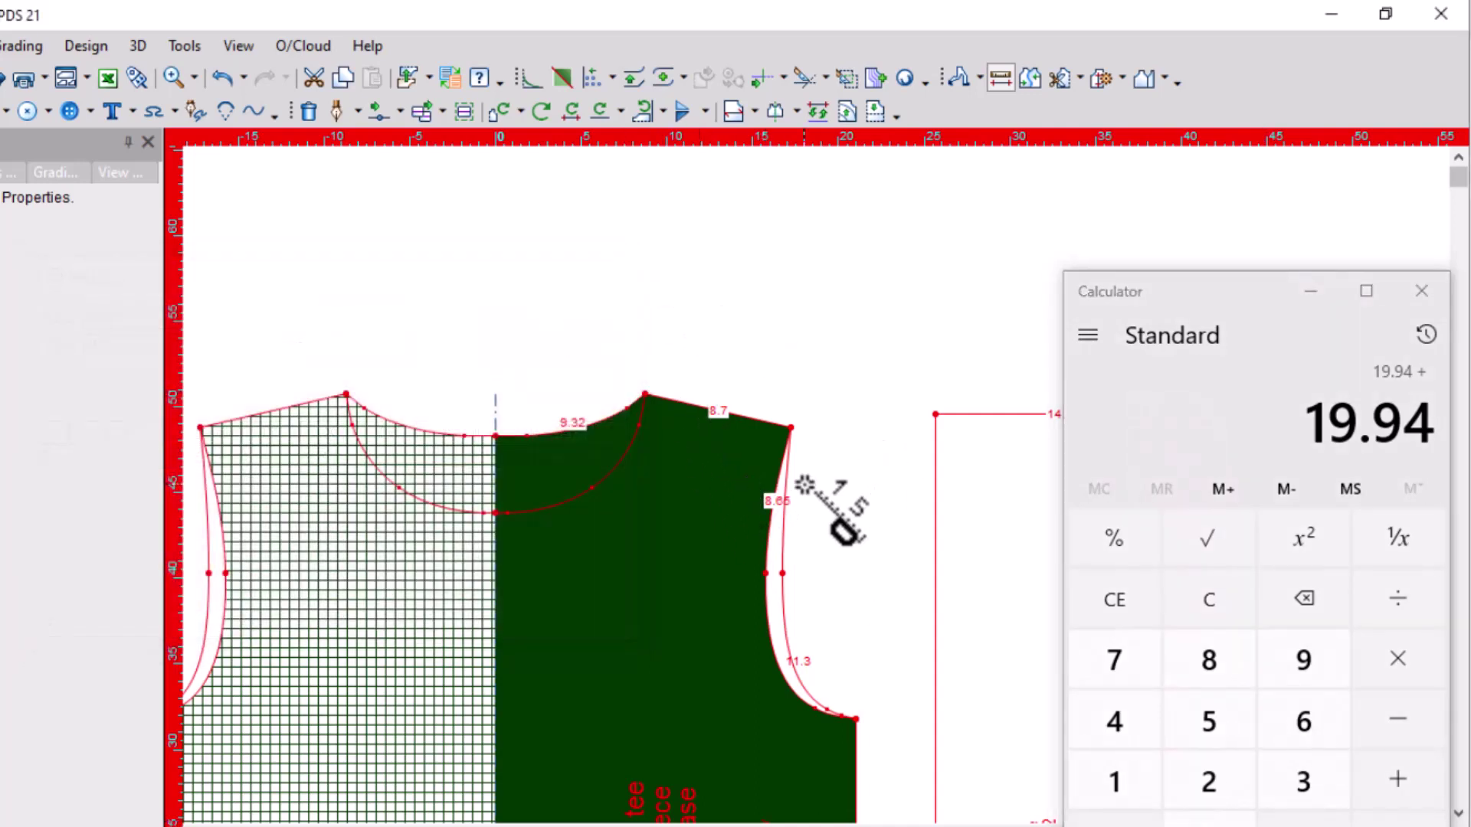
Measure the second armhole curve from armhole top to bottom
left_click(783, 613)
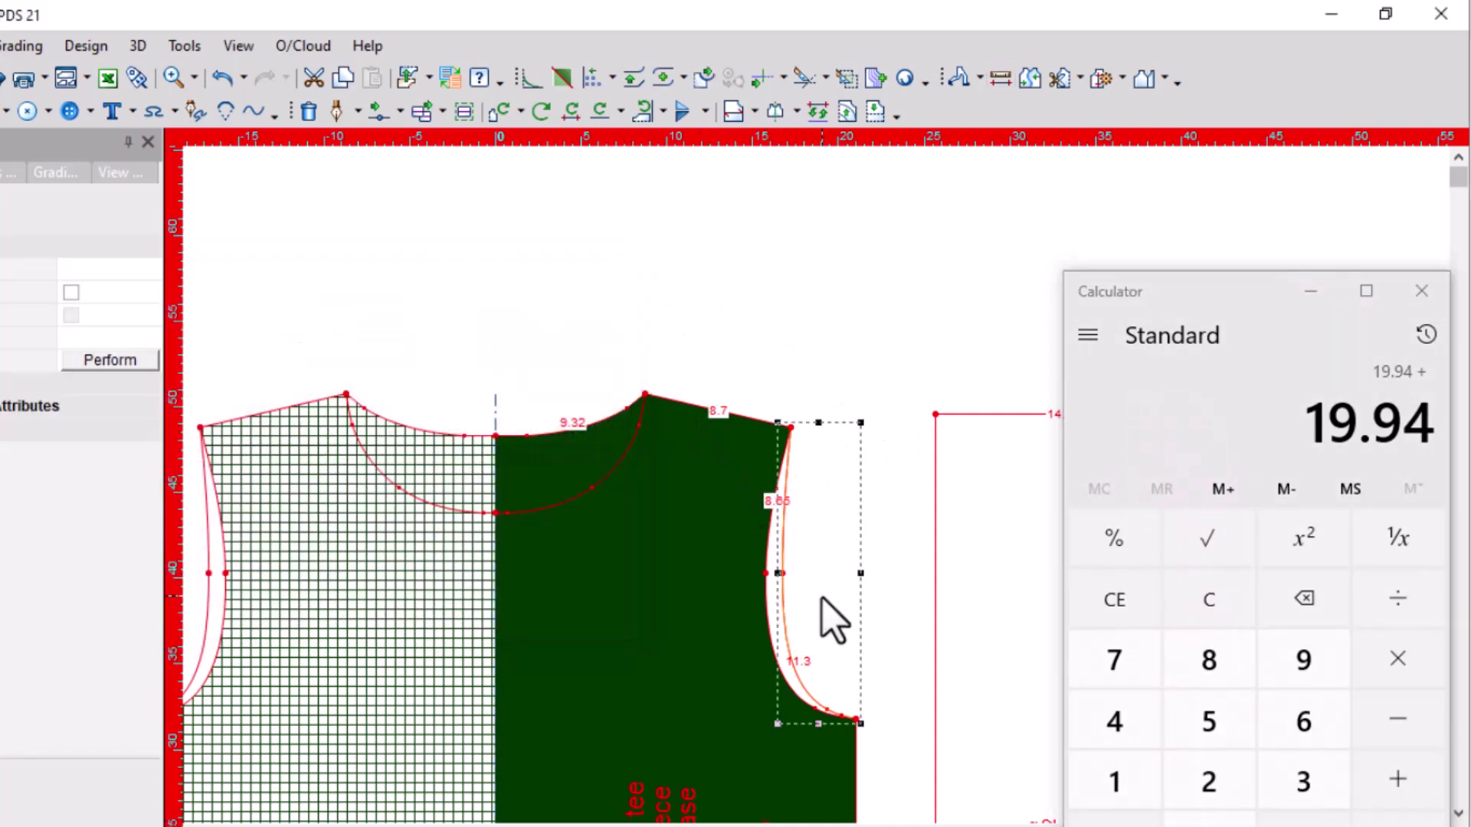
key("m")
left_click(791, 428)
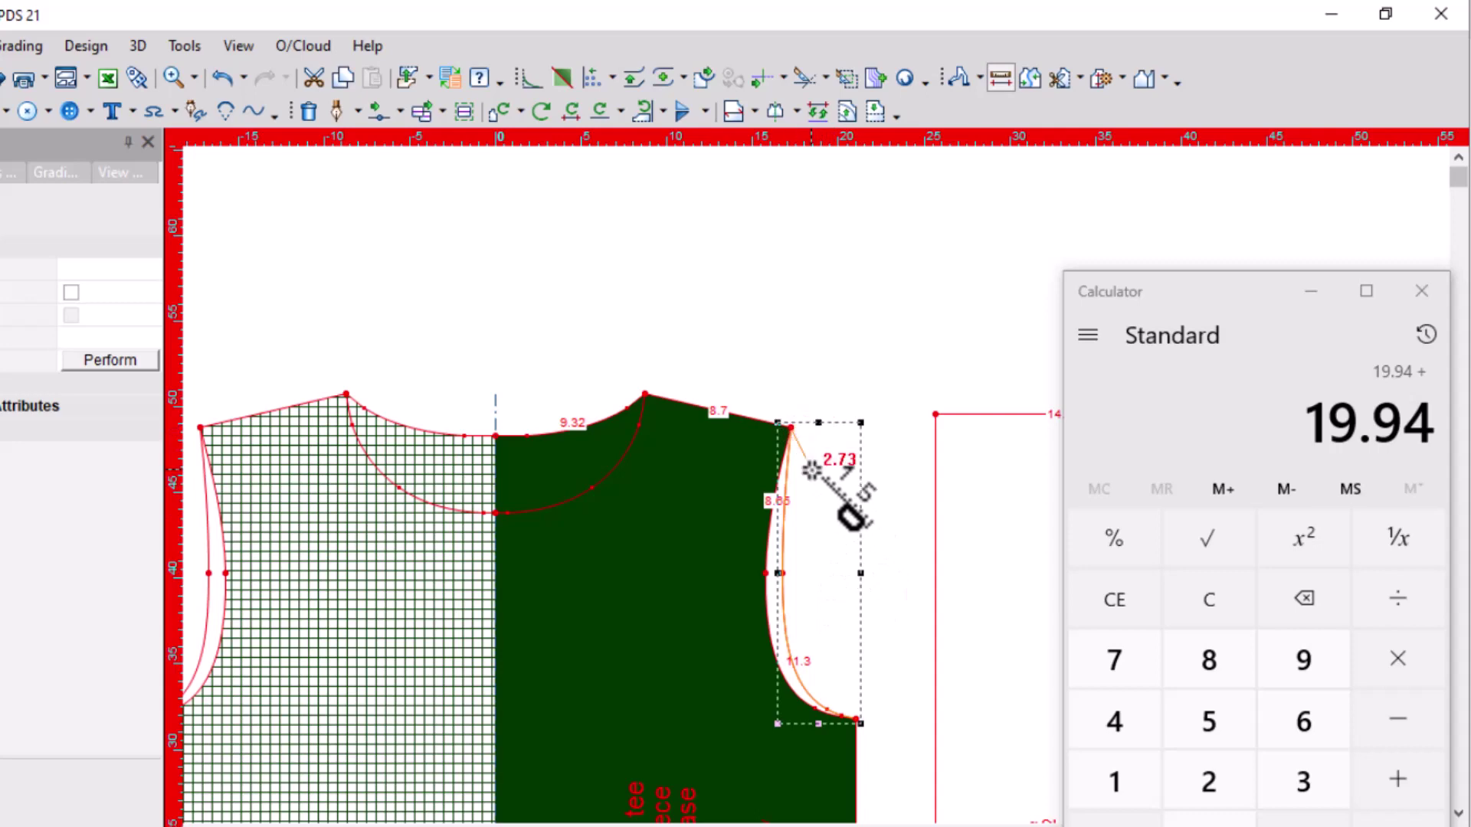
left_click(859, 720)
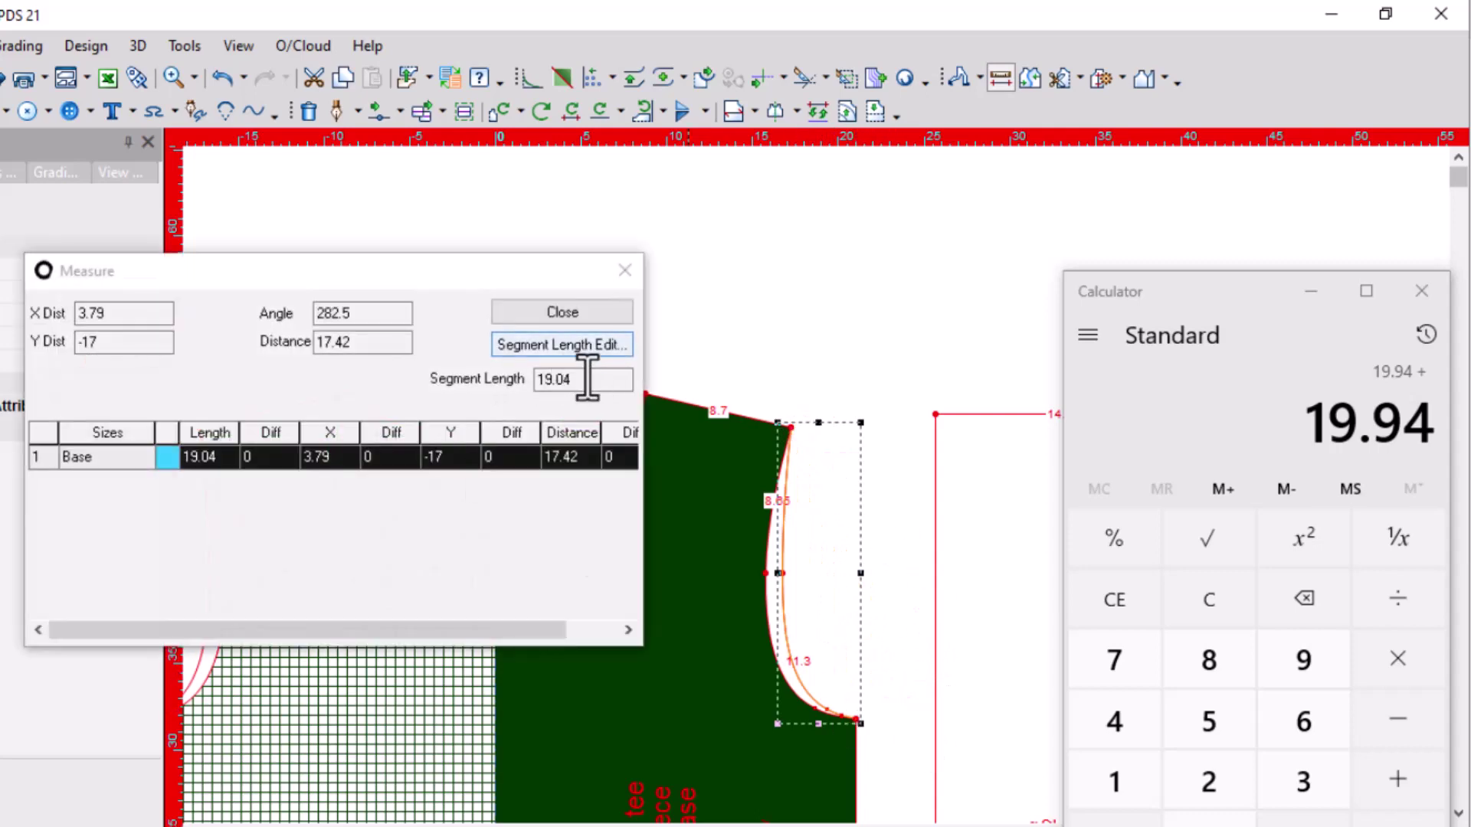
left_click(624, 269)
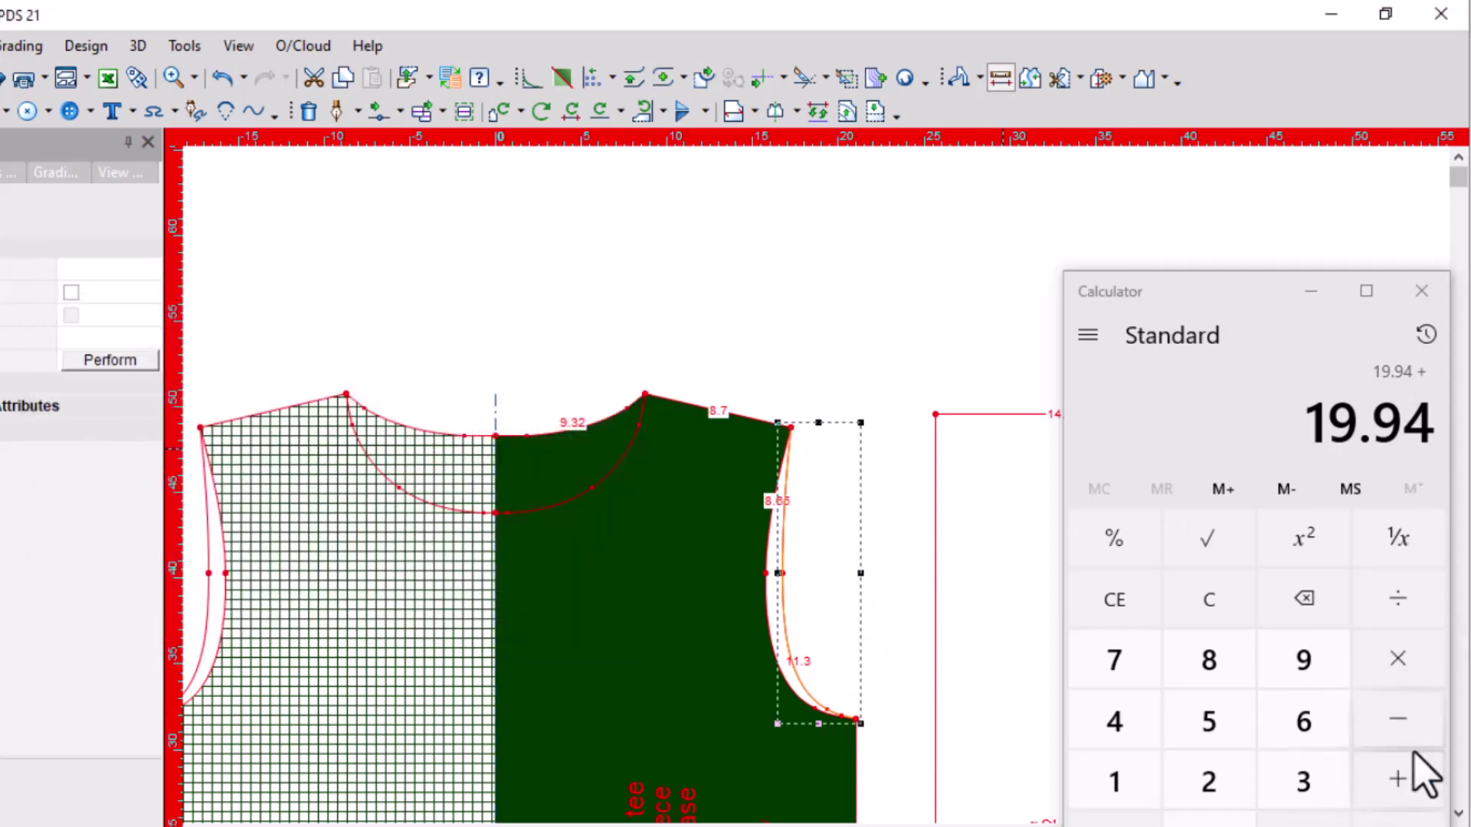
Add the second armhole length in Calculator and halve the total to get 19.47
left_click(1114, 785)
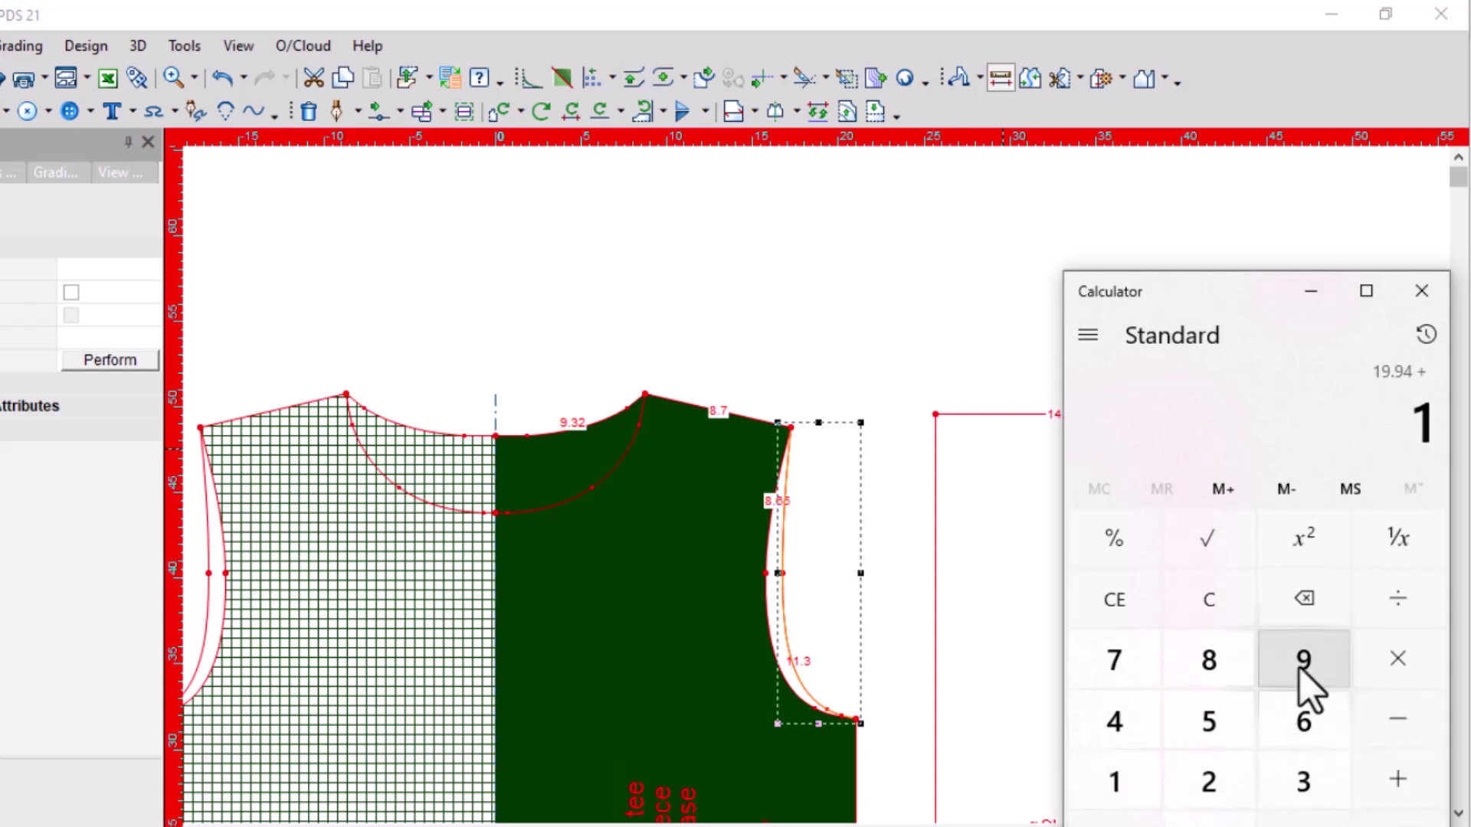
left_click(1305, 686)
left_click(1398, 818)
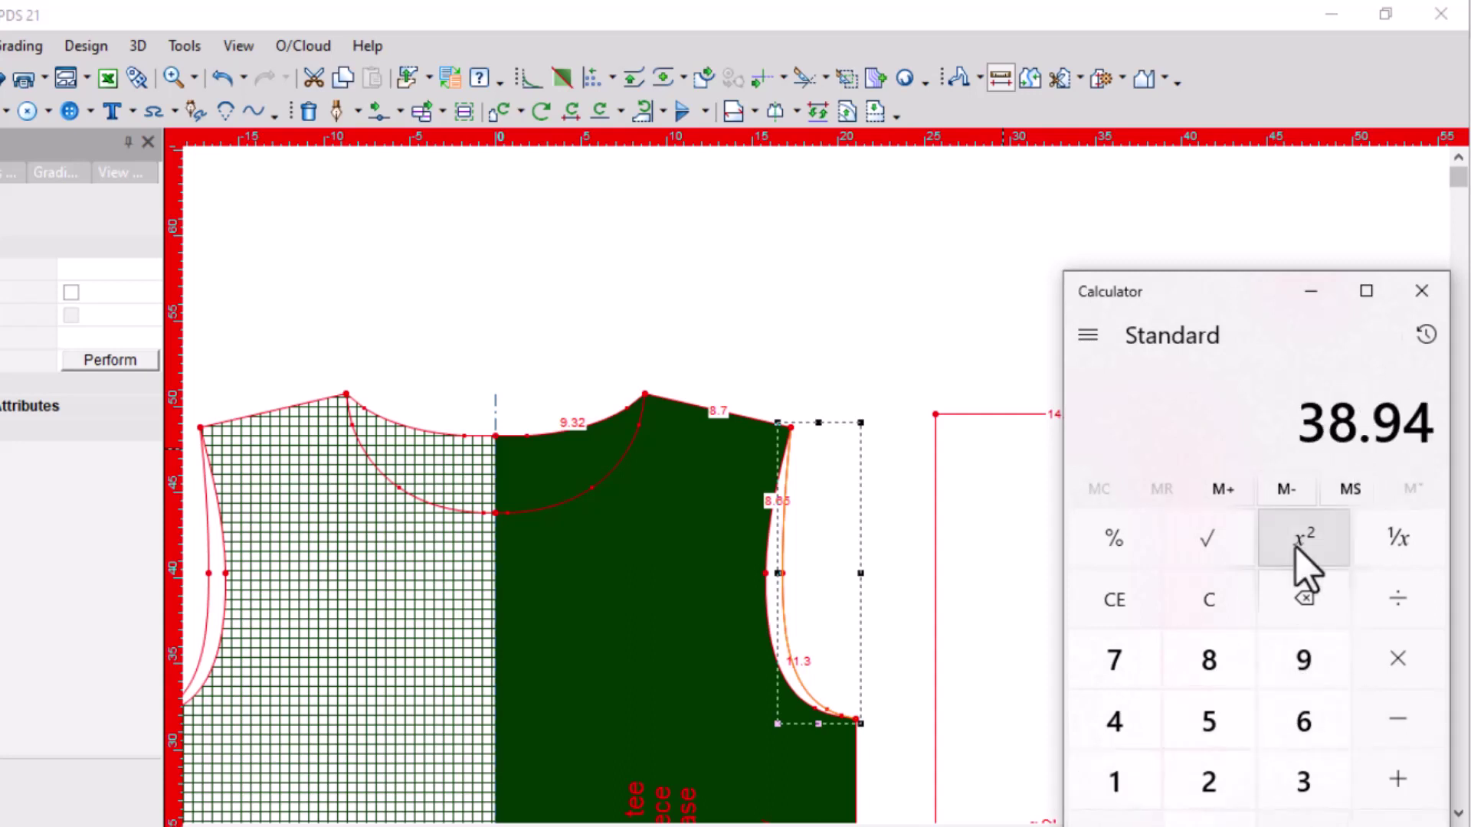
left_click(1392, 605)
left_click(1208, 781)
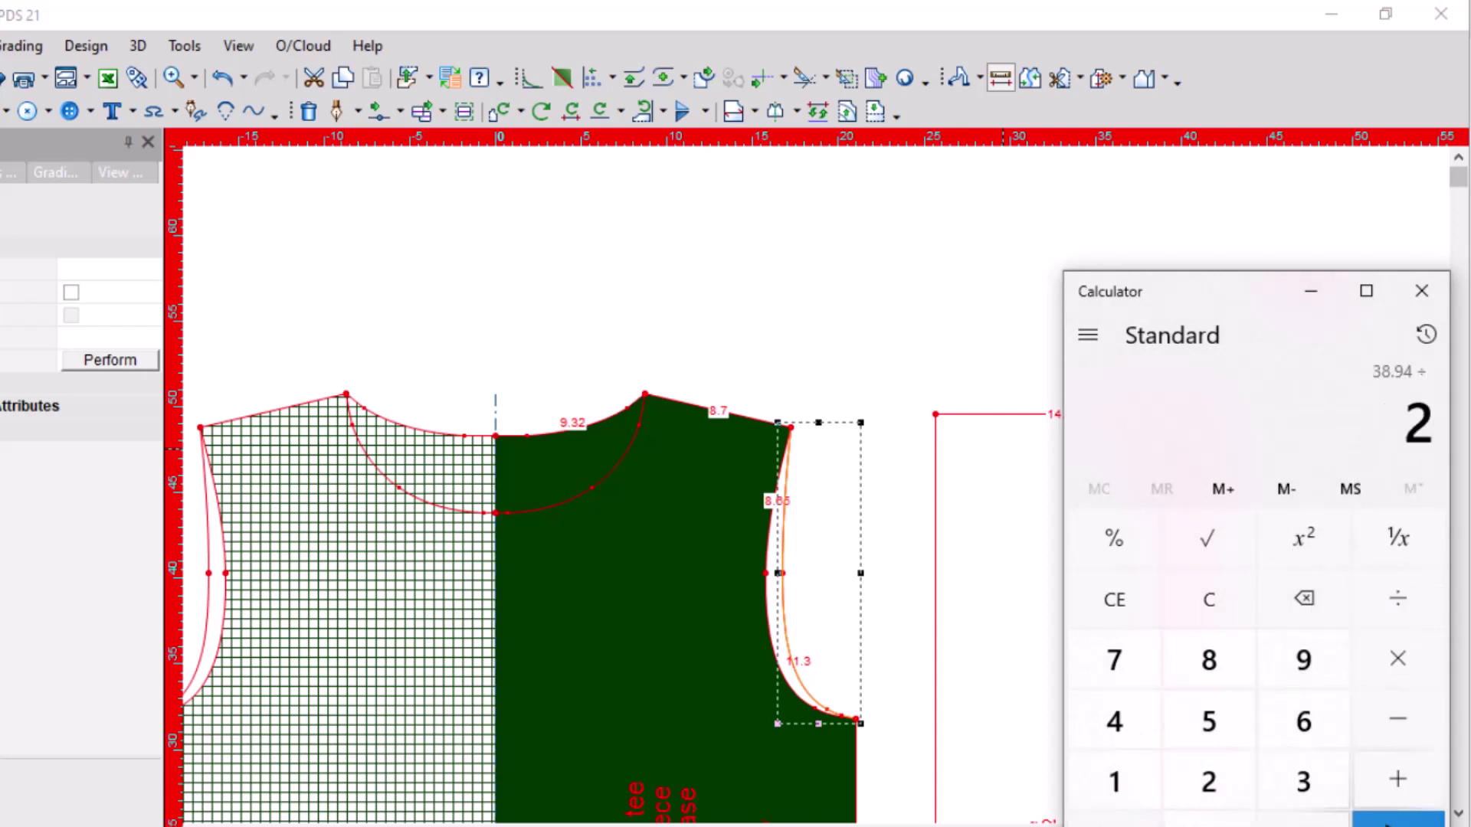
left_click(1394, 818)
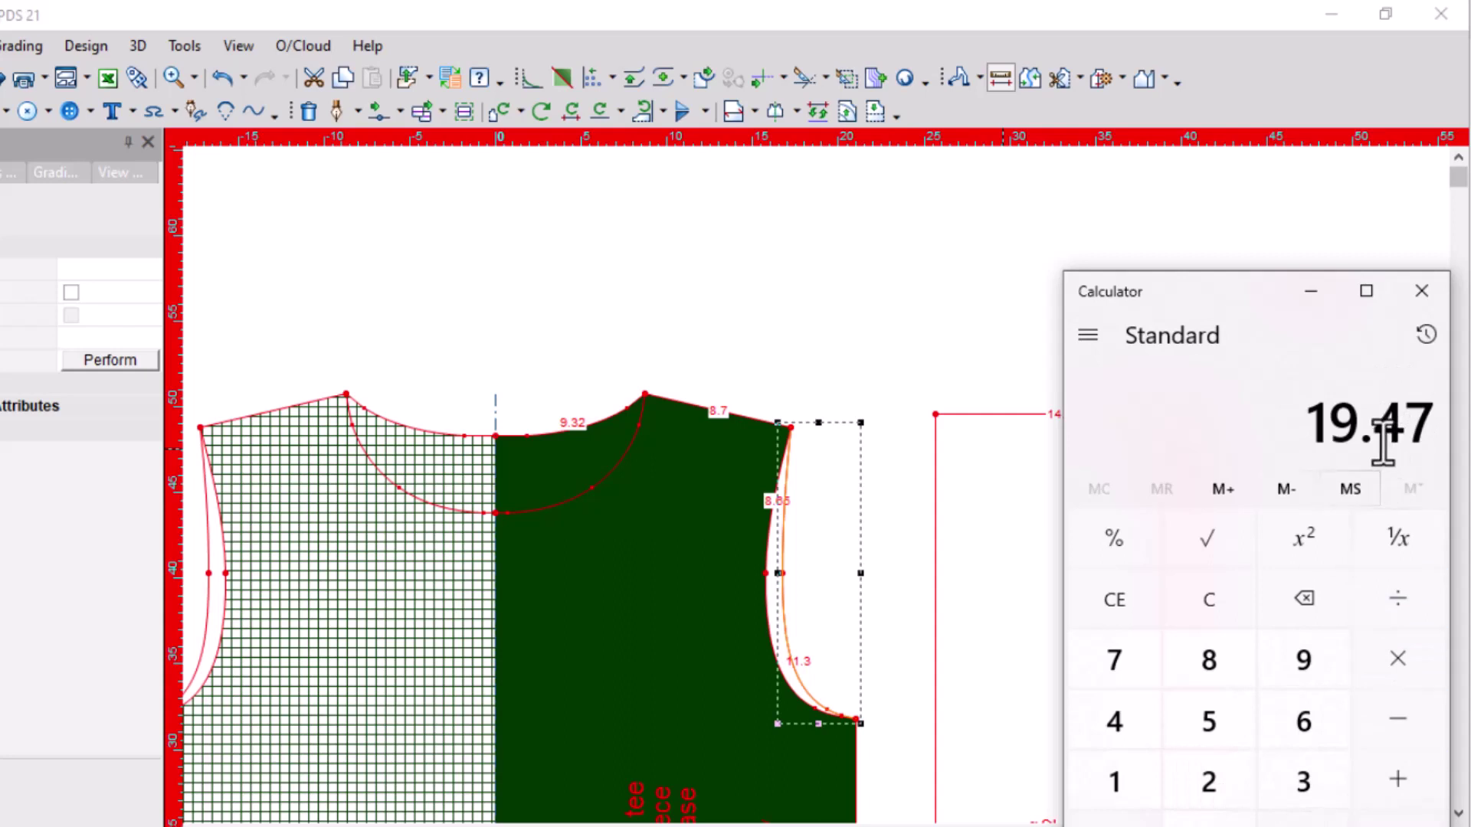
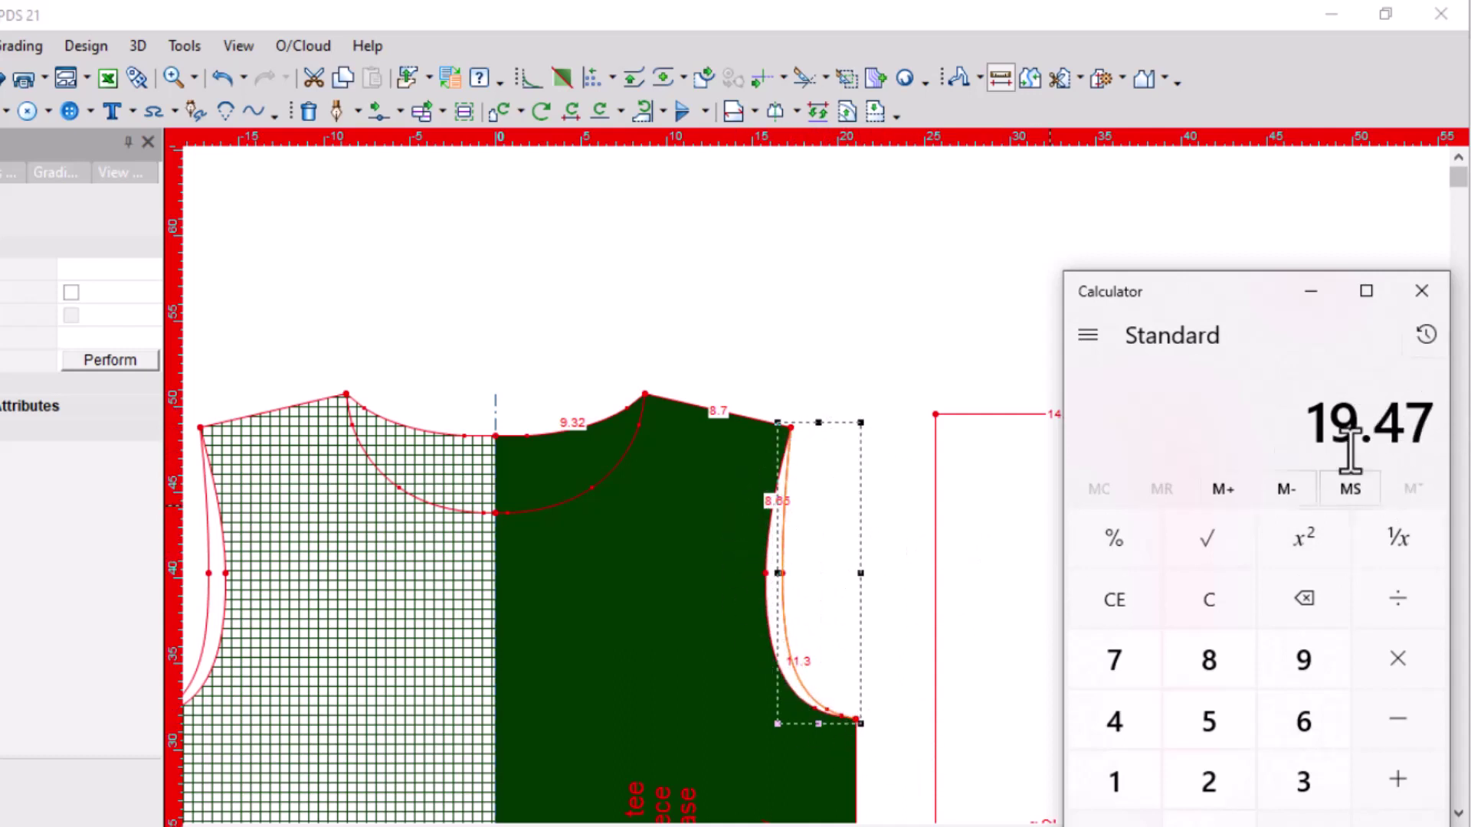
Halve 19.47 in the Calculator, then put the Calculator away
left_click(1398, 599)
left_click(1209, 781)
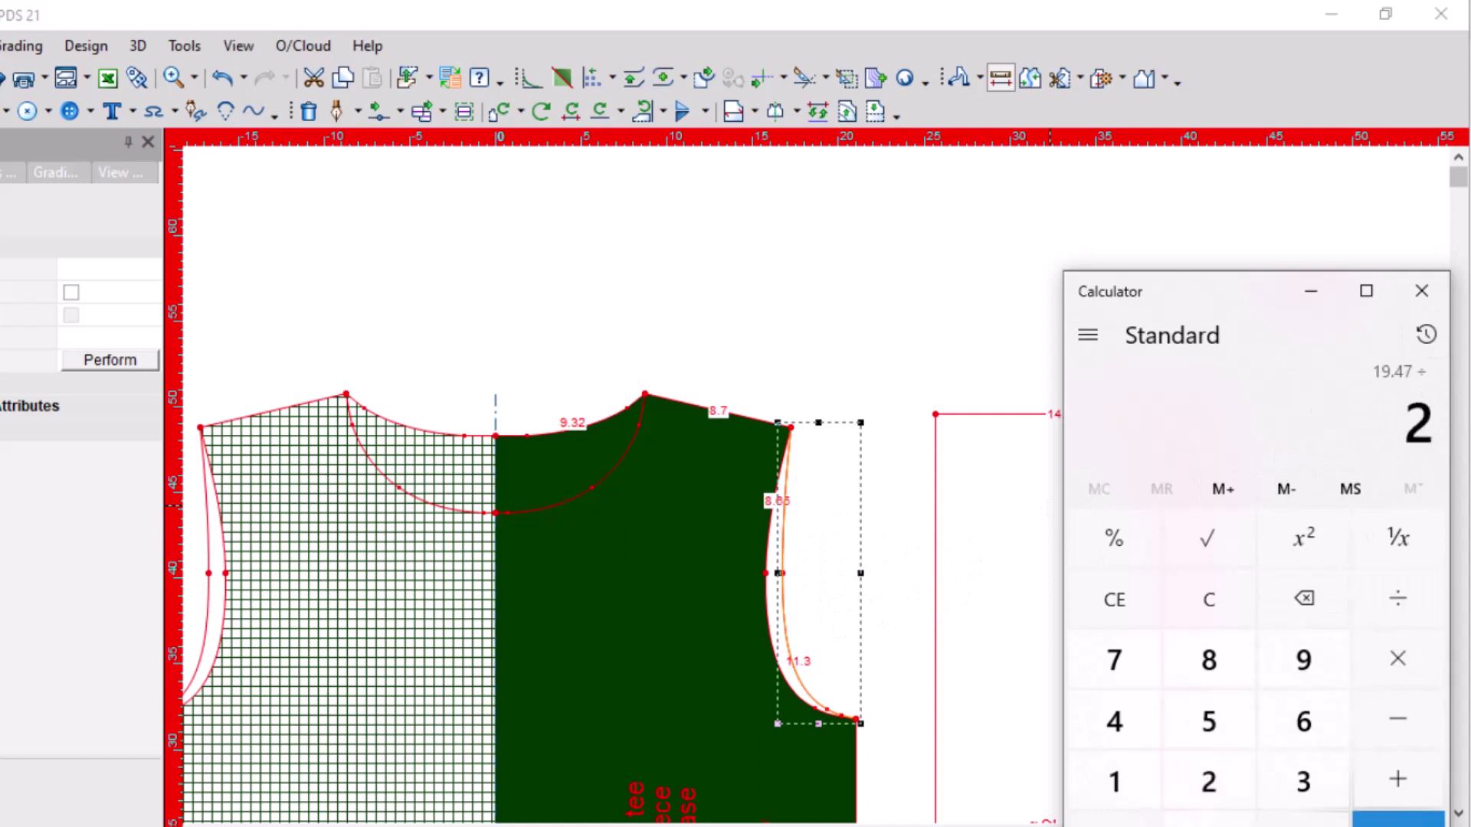
left_click(1397, 818)
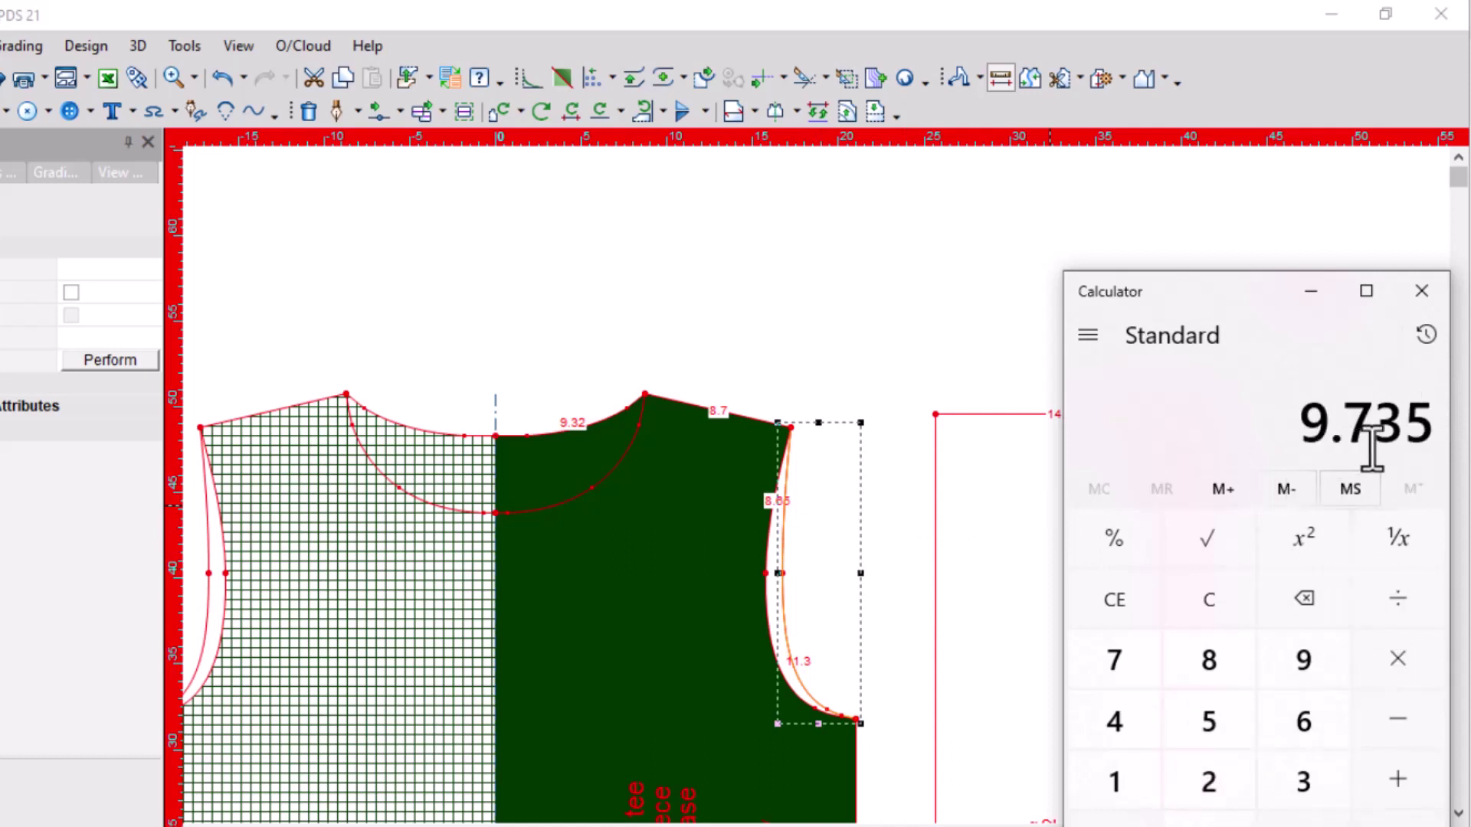
left_click(1310, 291)
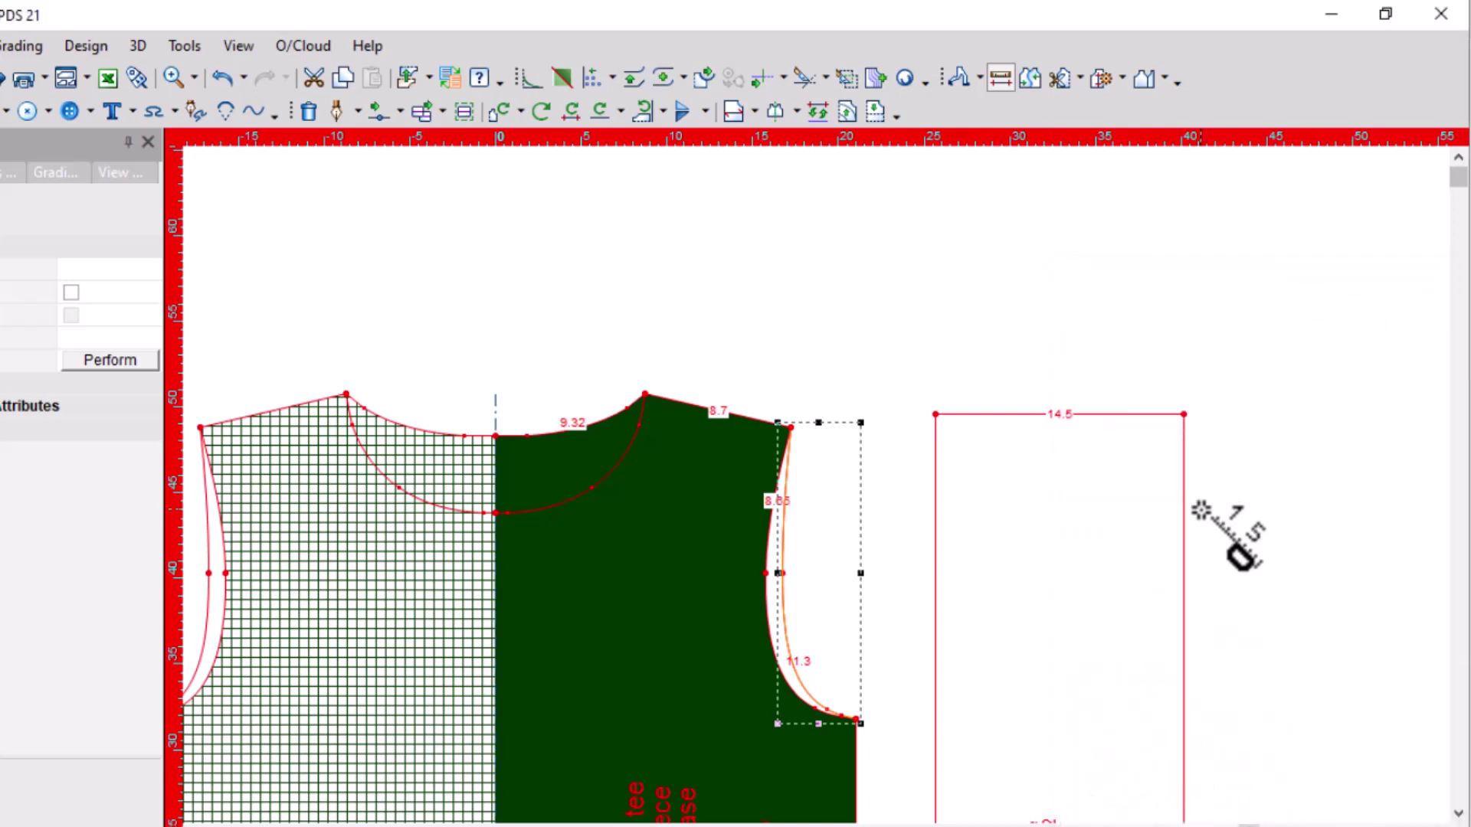
Add a grade point 10 cm down the rectangle's right edge
key("Escape")
double_click(1185, 468)
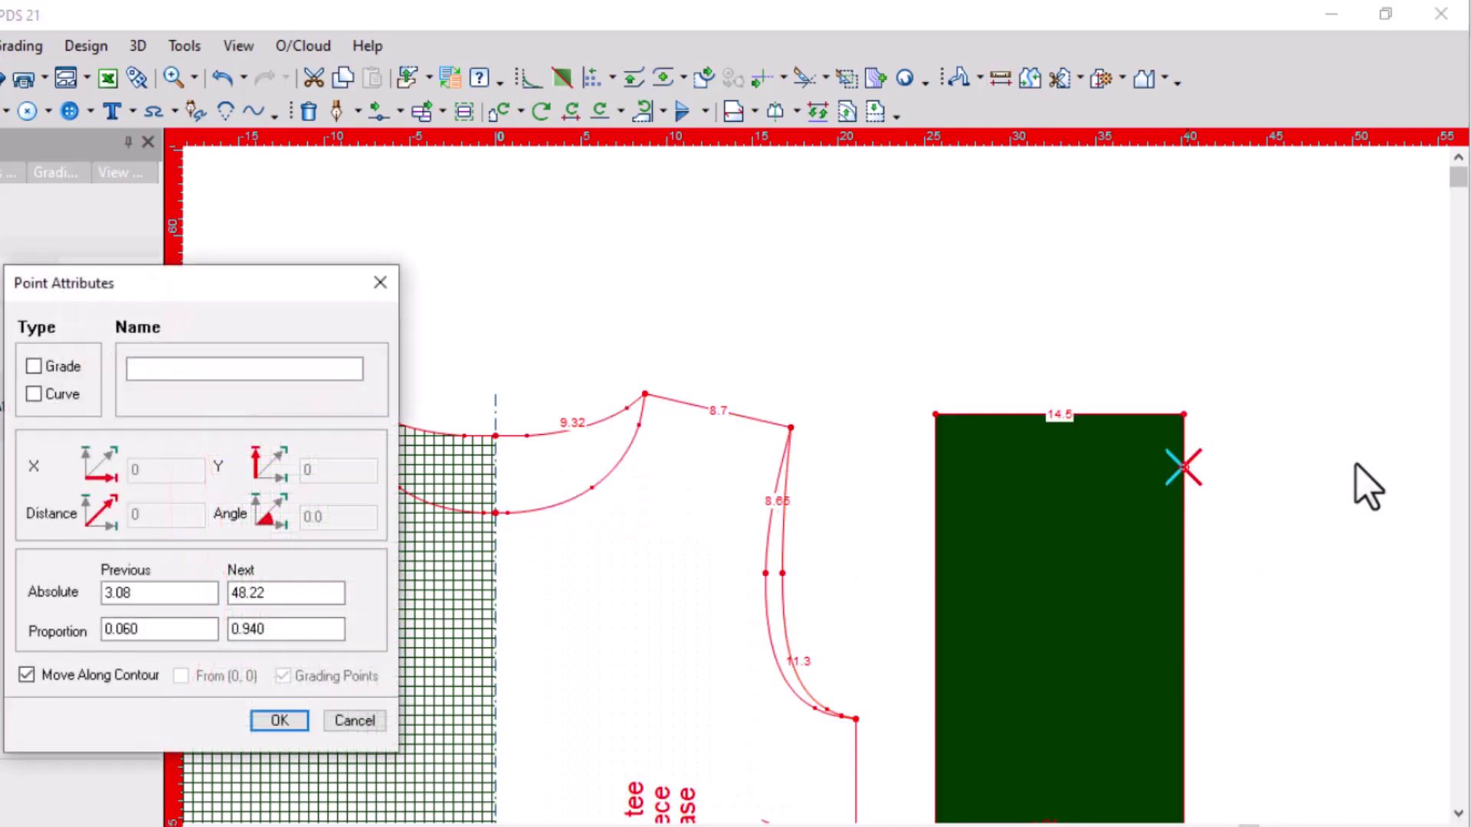
left_click(33, 366)
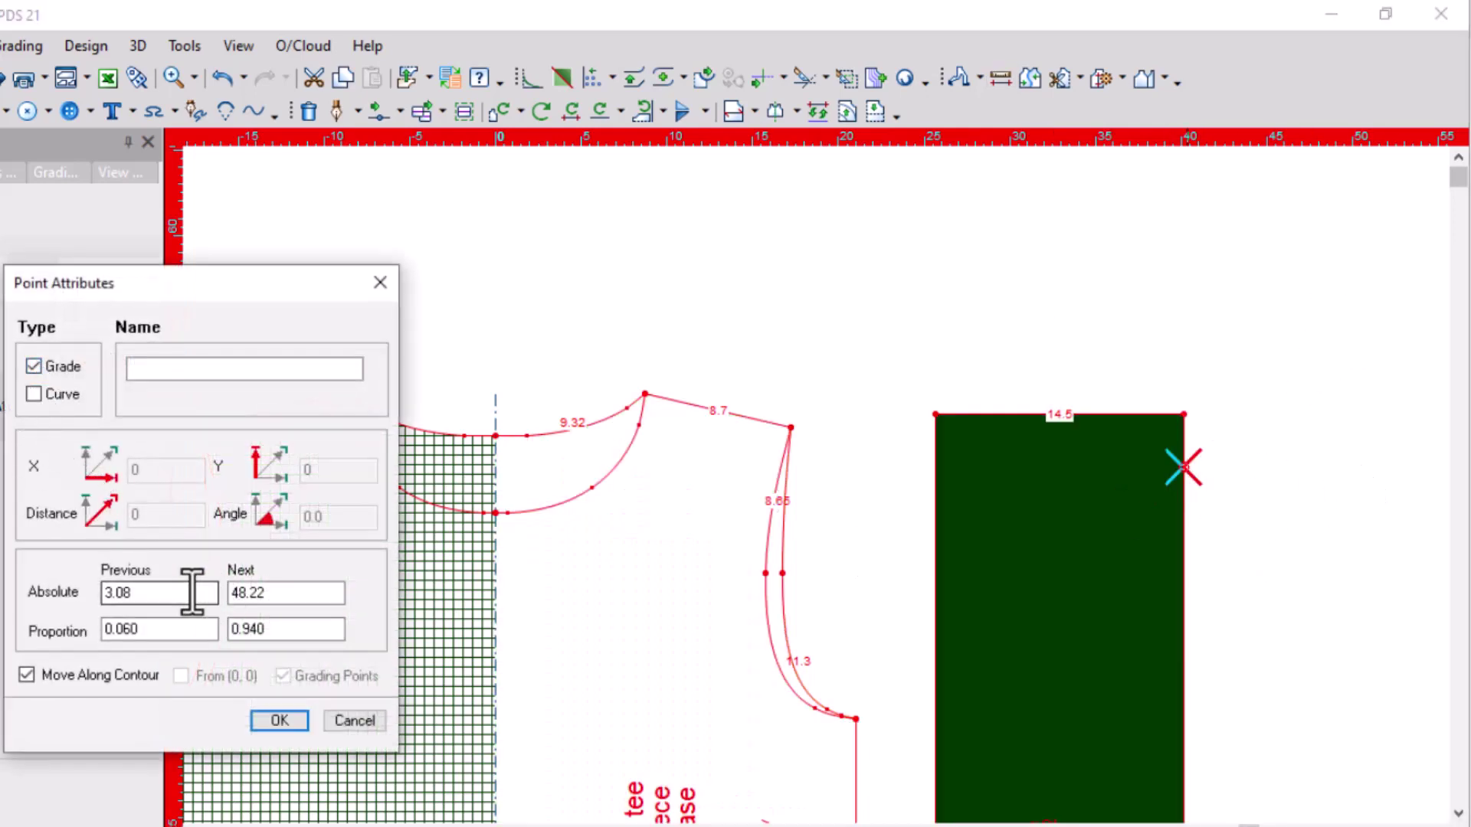
left_click_drag(165, 592, 88, 592)
type("1")
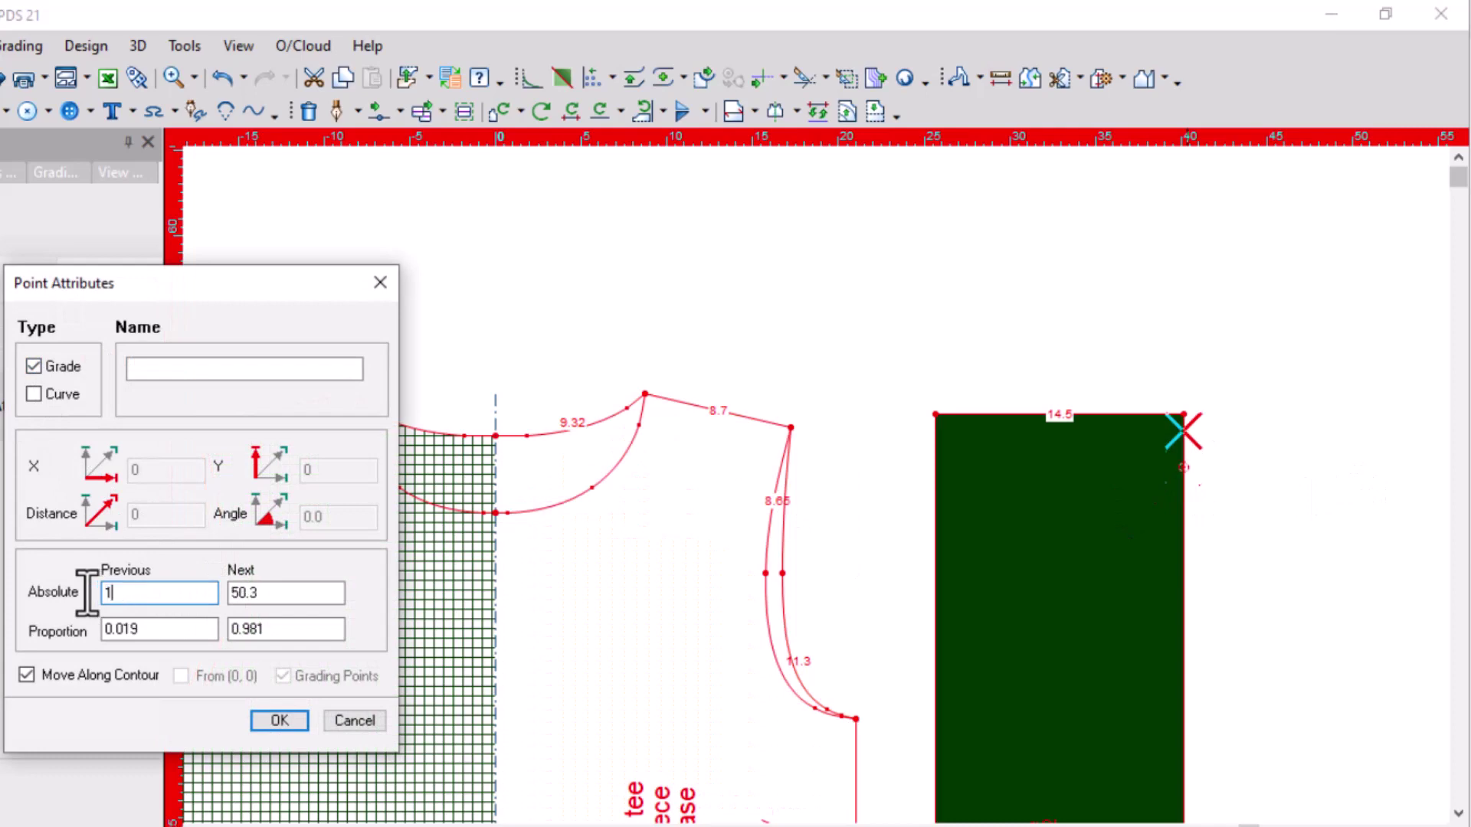
type("0")
key("Return")
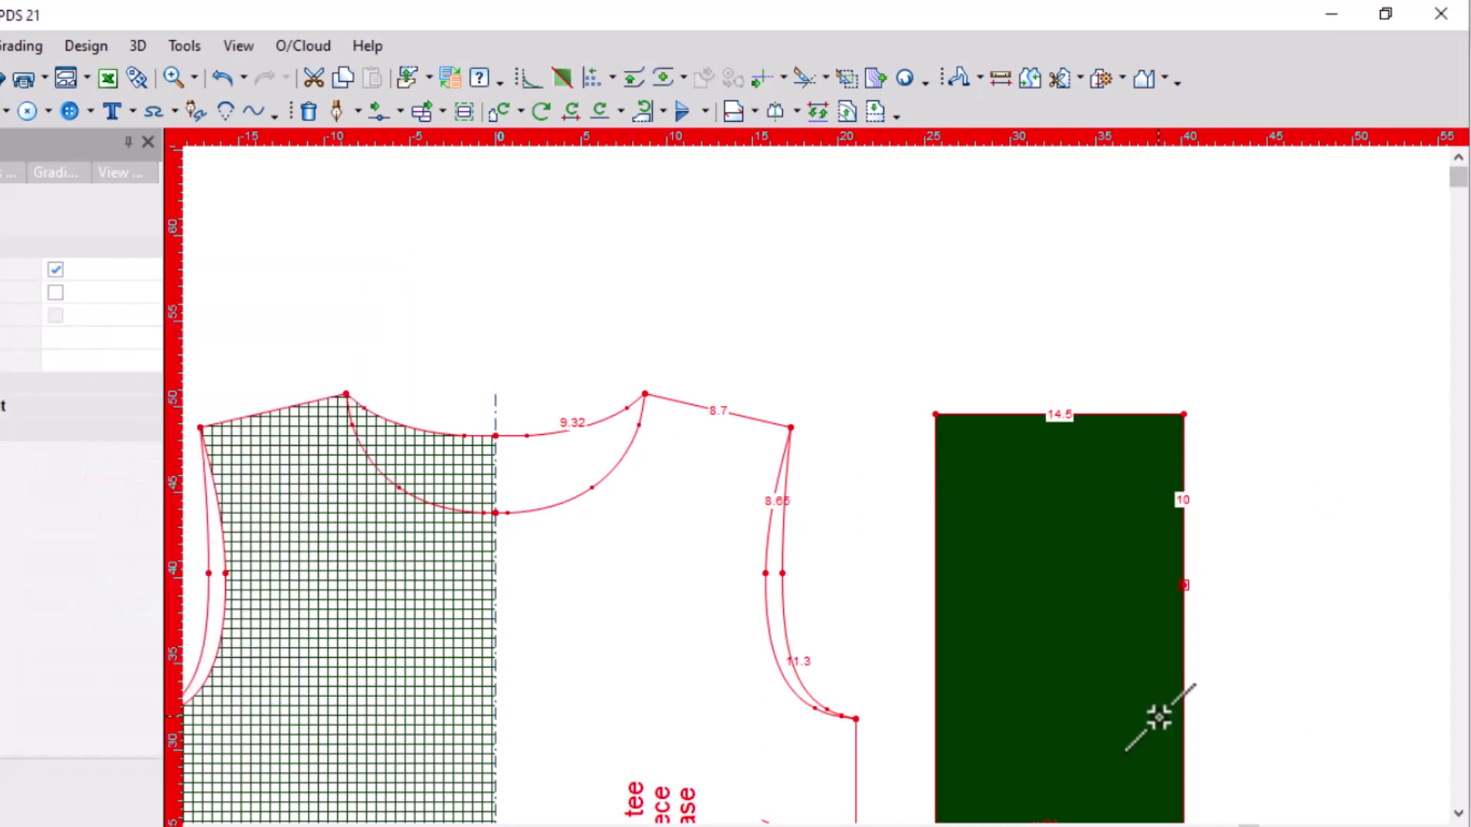
scroll(824, 463, "down", 2)
scroll(822, 483, "down", 1)
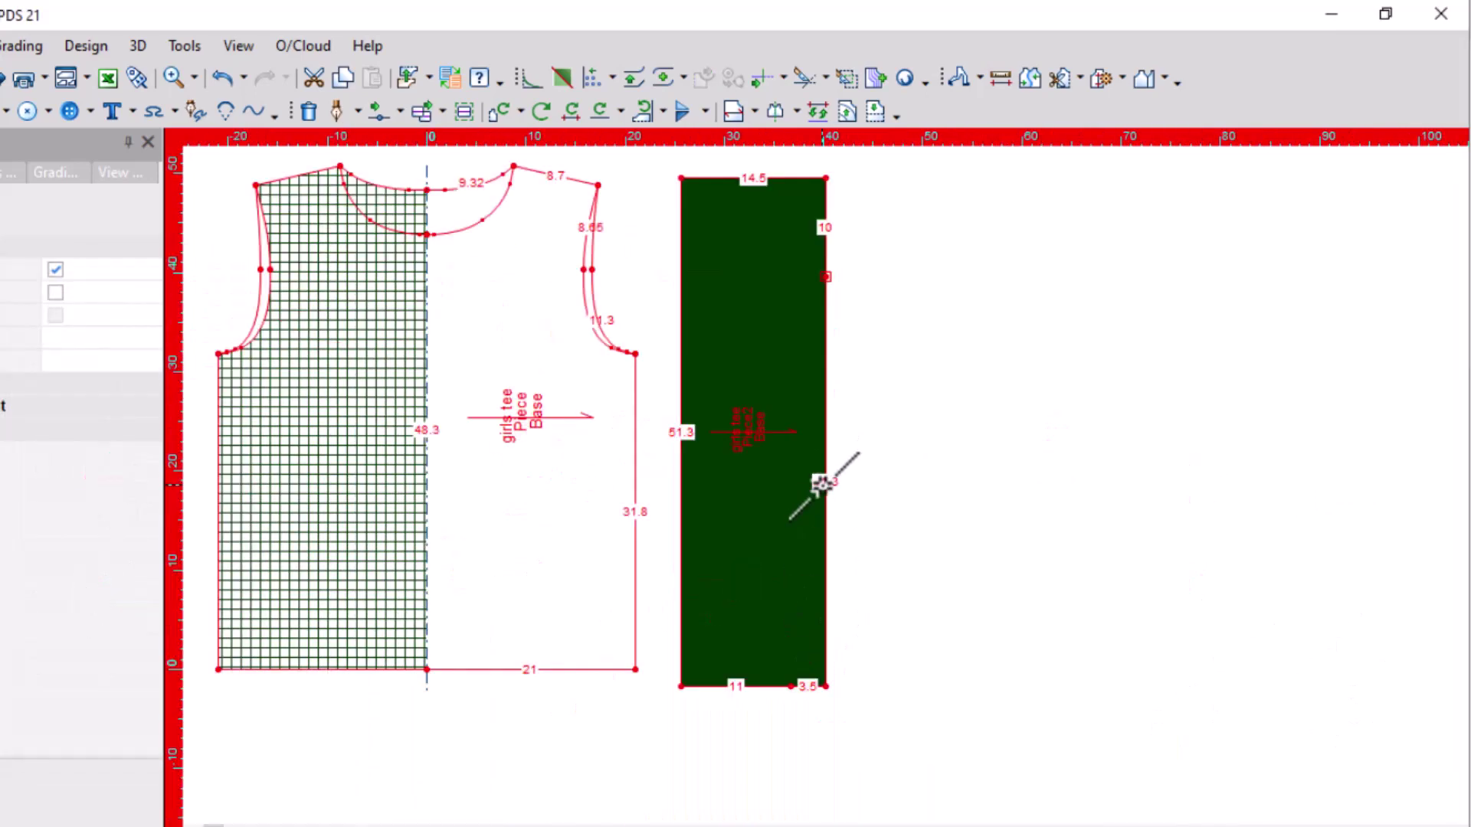
Delete the rectangle's top-right and bottom-right corner points and shift the piece slightly right
key("Delete")
left_click(827, 686)
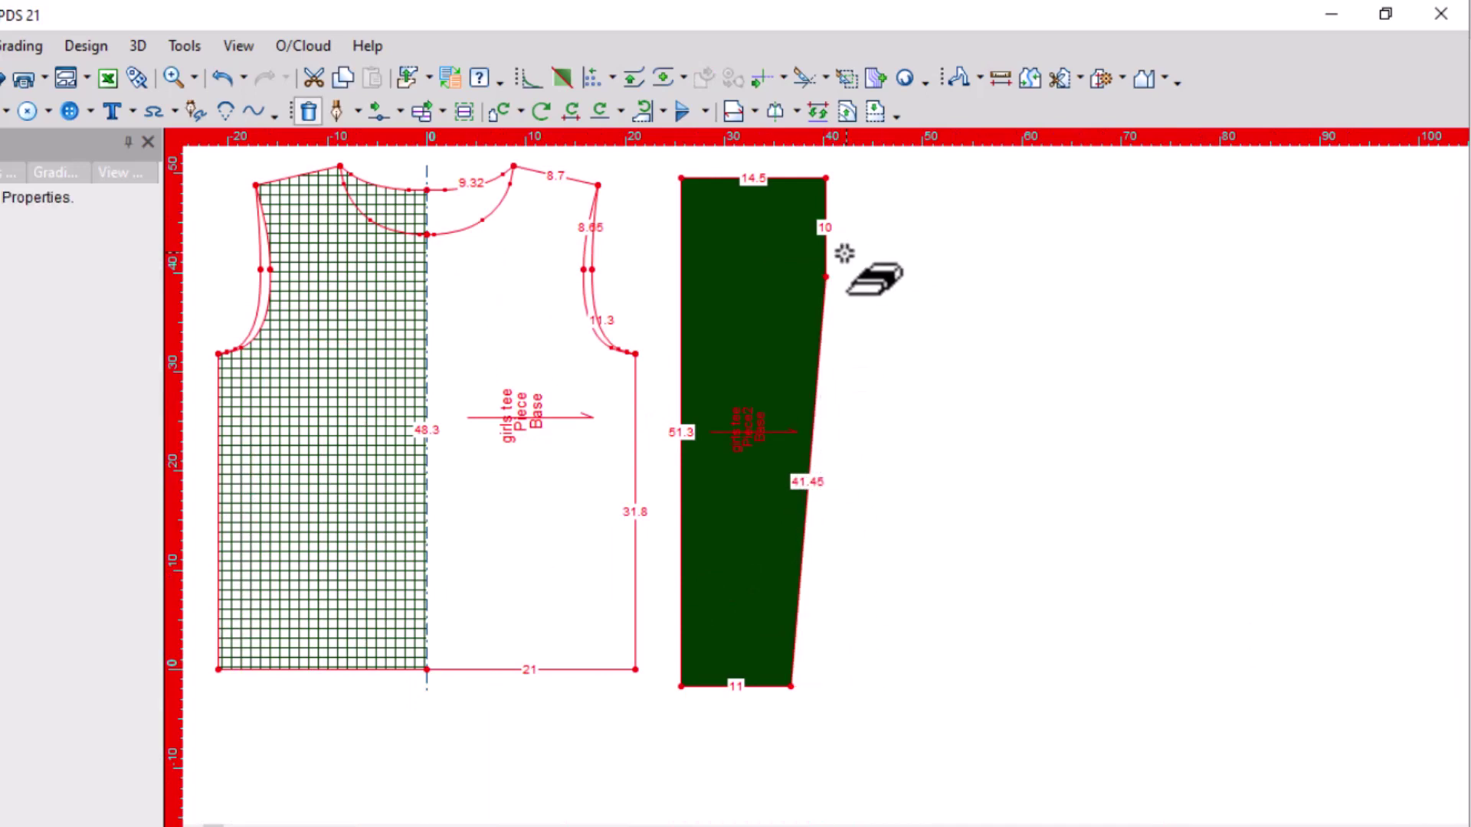
left_click(825, 178)
left_click_drag(764, 382, 852, 381)
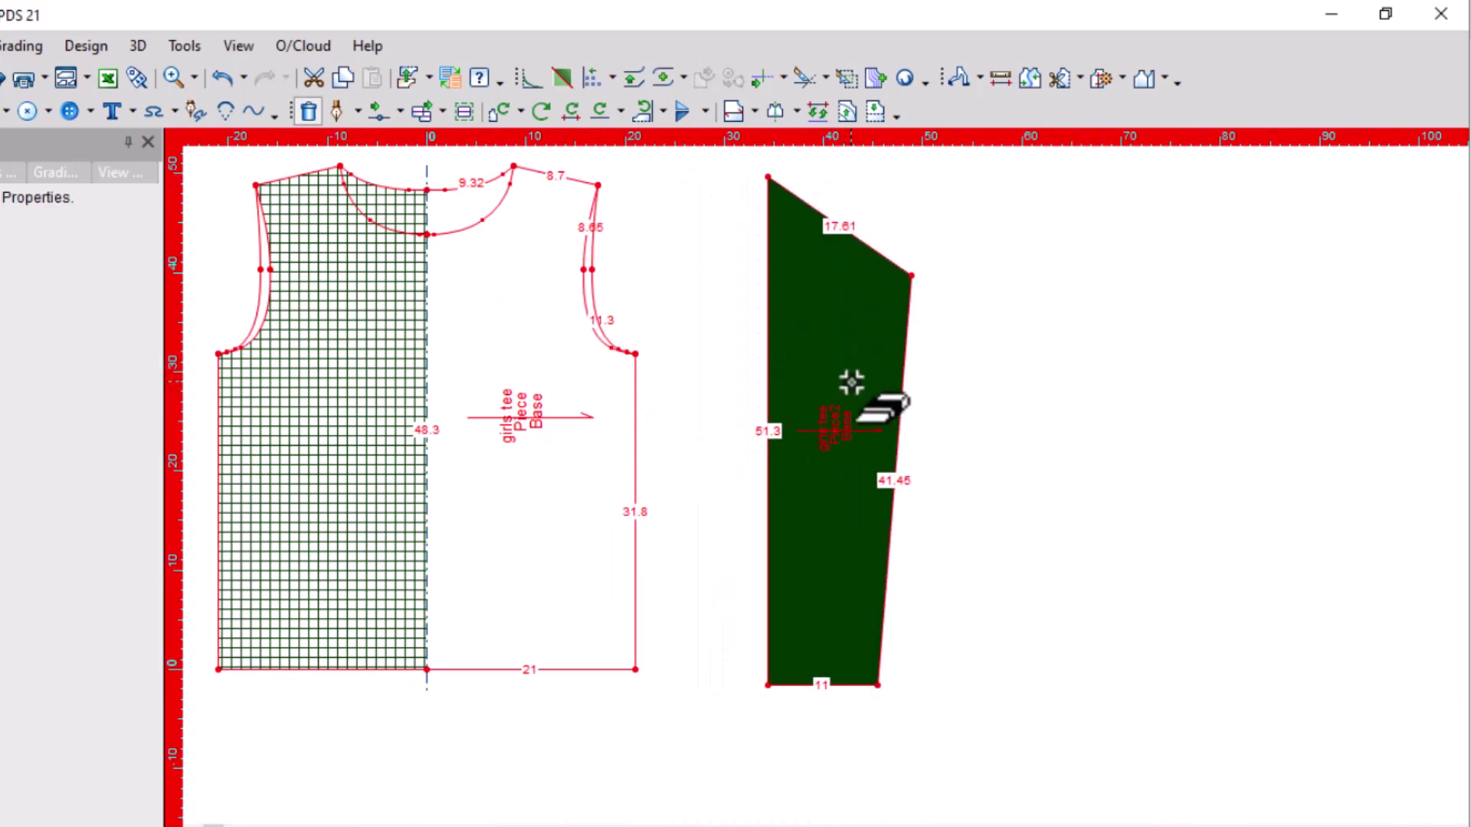
scroll(852, 382, "up", 2)
scroll(847, 637, "down", 1)
scroll(820, 488, "down", 1)
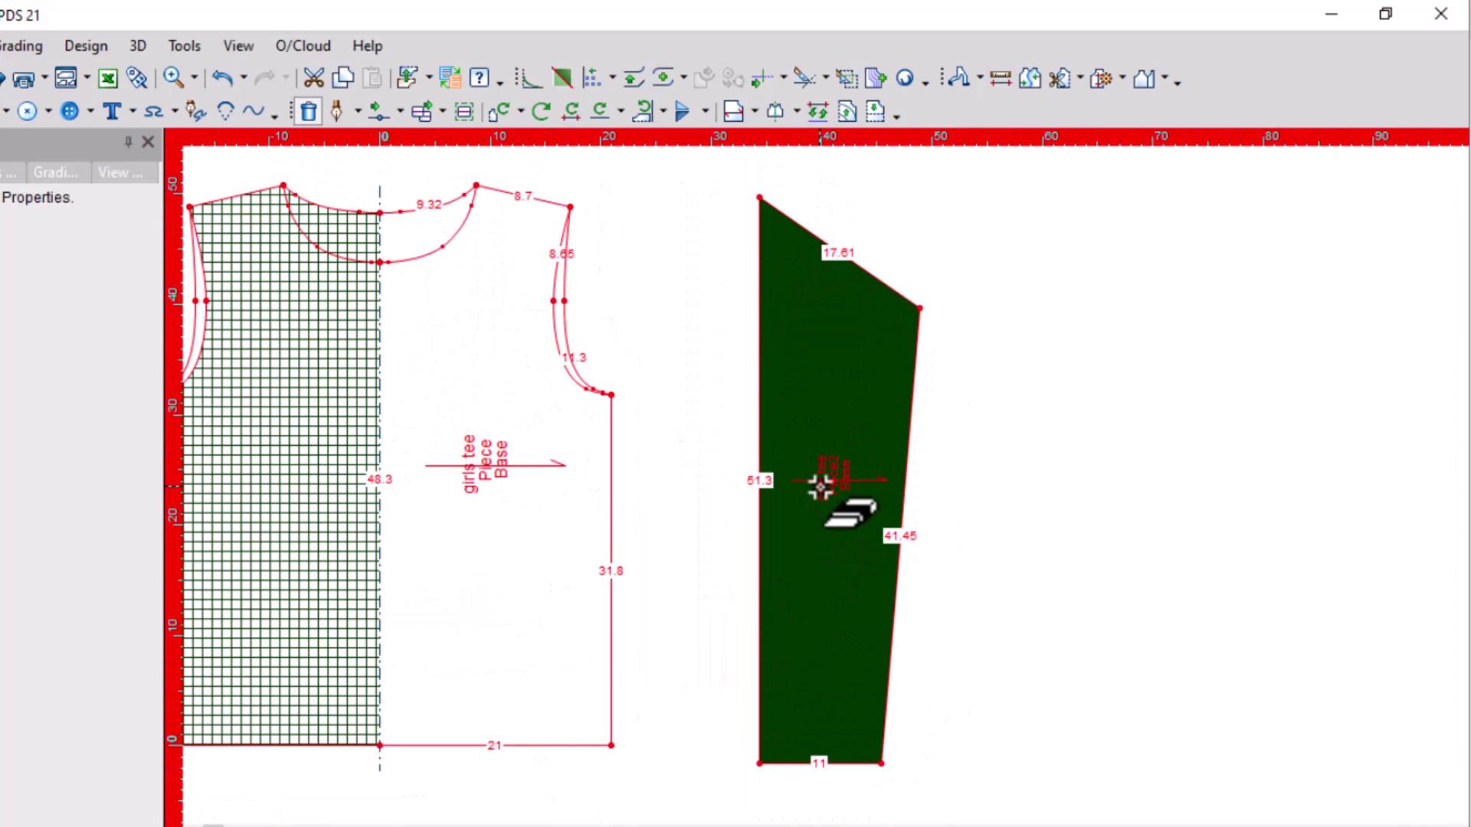
Mirror the sleeve piece about its left edge
left_click(761, 762)
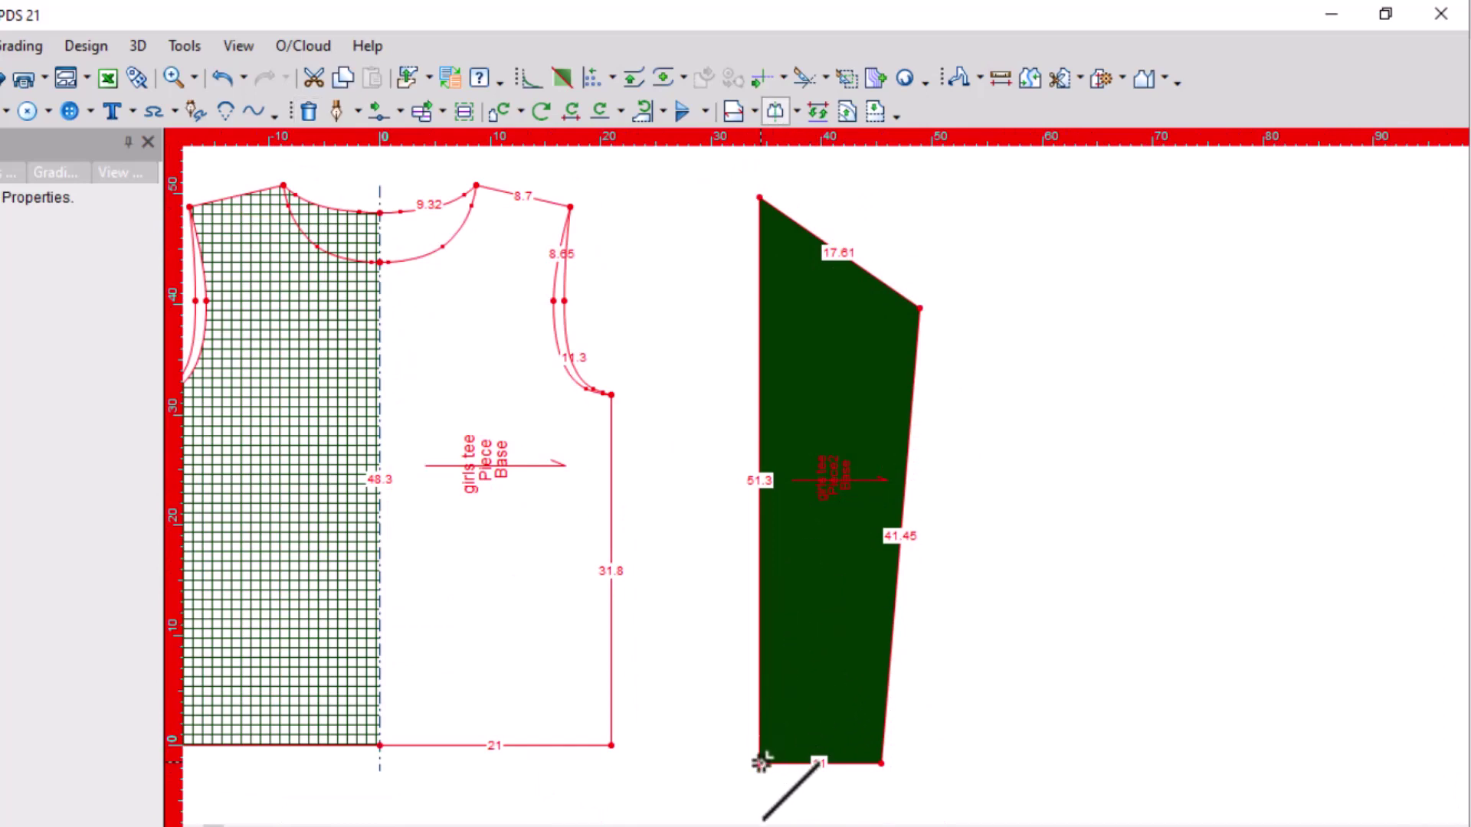
left_click(763, 200)
scroll(815, 475, "up", 1)
scroll(812, 475, "up", 2)
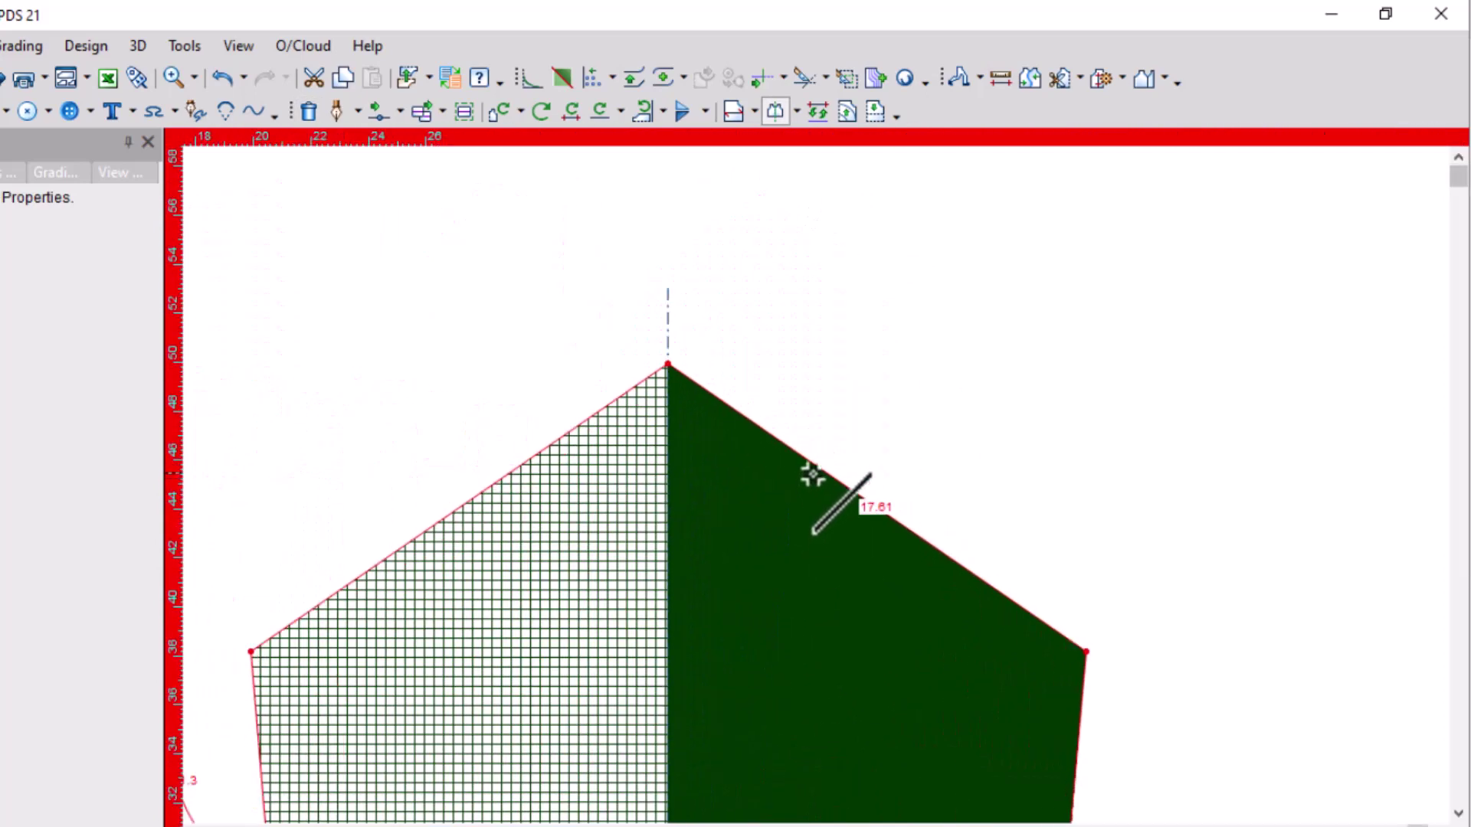
scroll(813, 475, "up", 1)
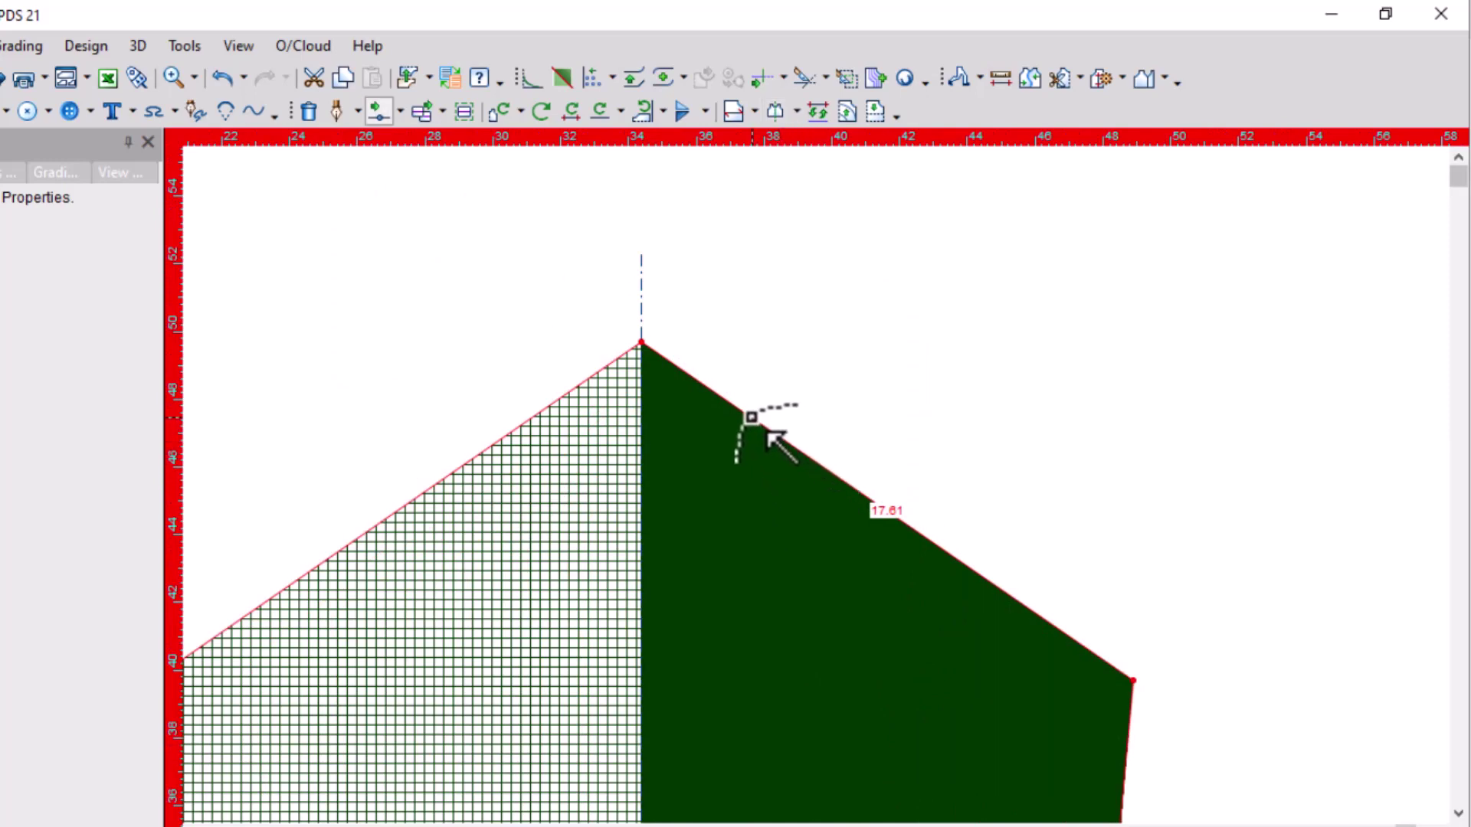
Bend the straight top edge into a sleeve cap curve and add shaping points
mouse_move(755, 420)
left_mouse_down()
mouse_move(763, 373)
mouse_move(705, 364)
left_mouse_up()
left_click(356, 623)
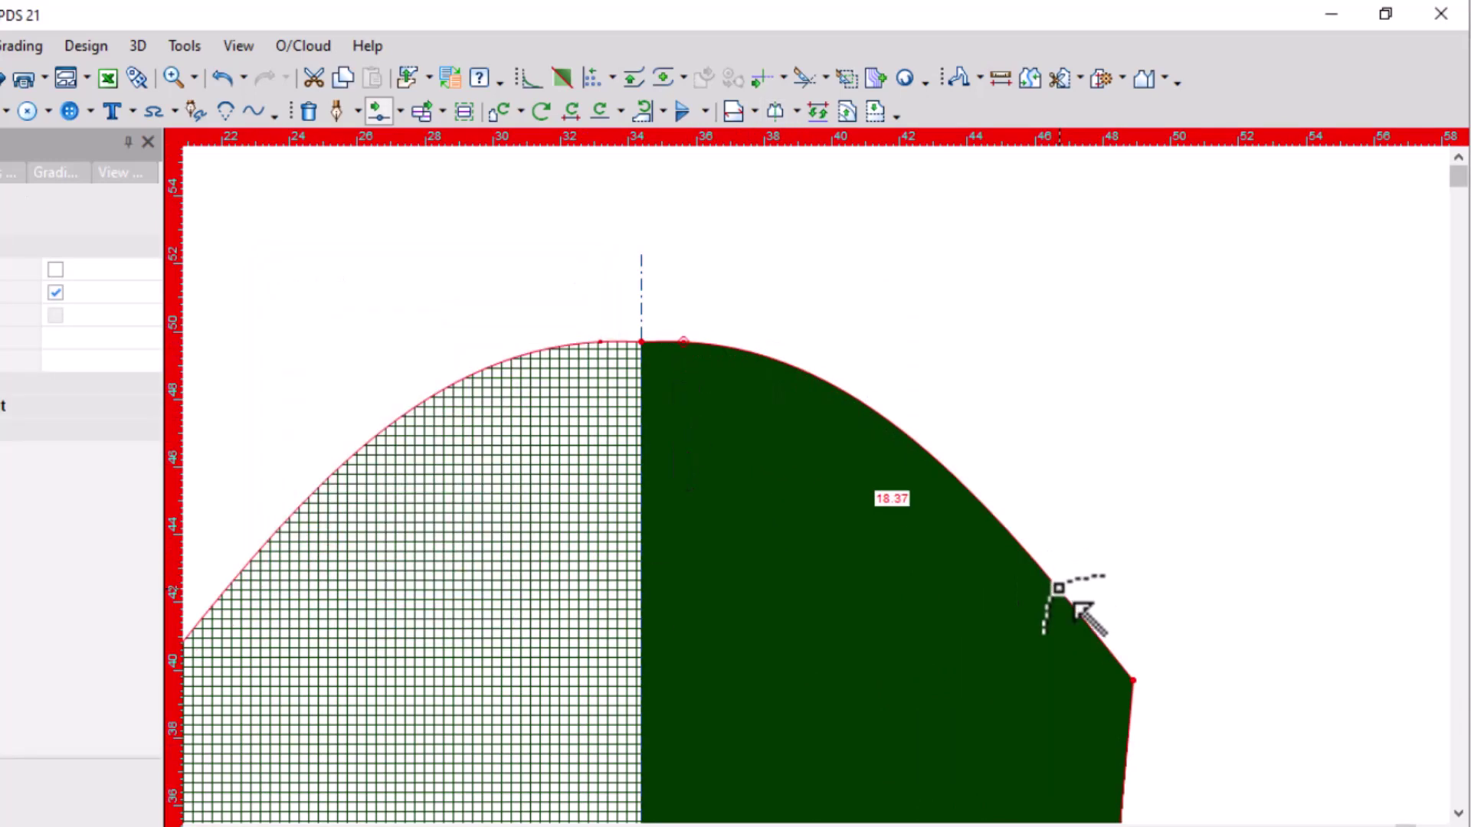
left_click(1069, 658)
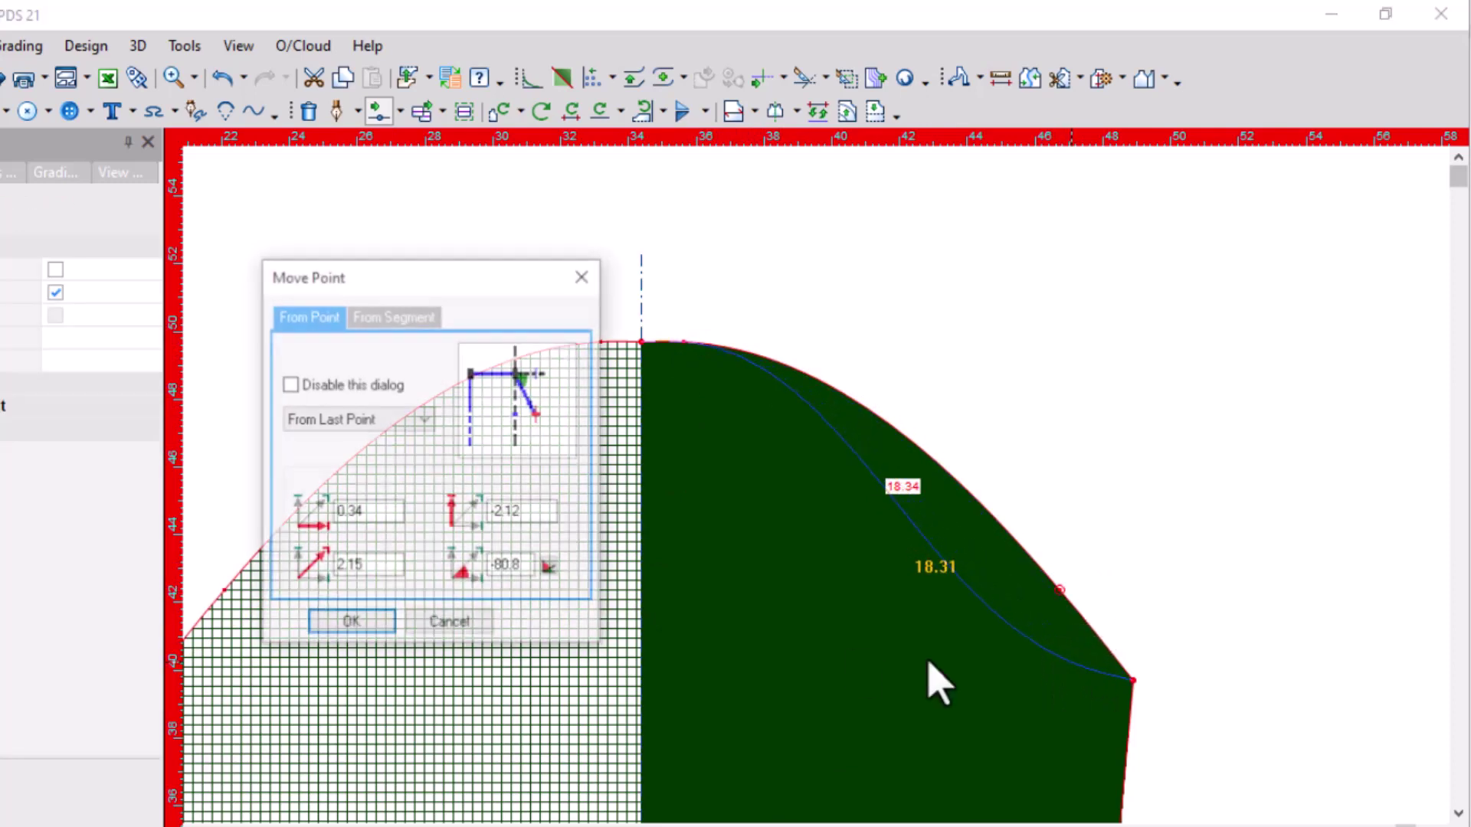
left_click(352, 619)
left_click_drag(901, 517, 933, 507)
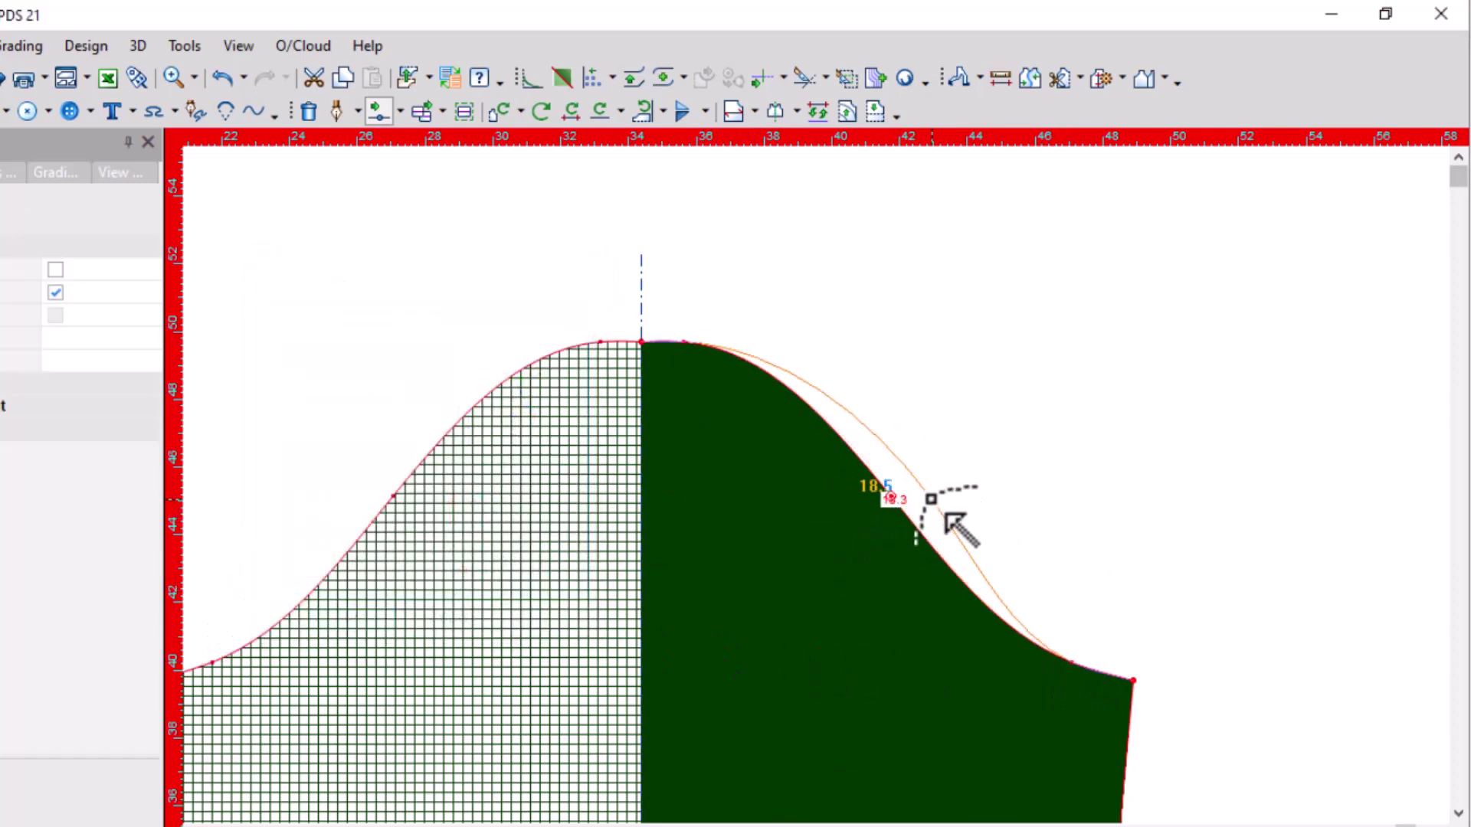
left_click(933, 509)
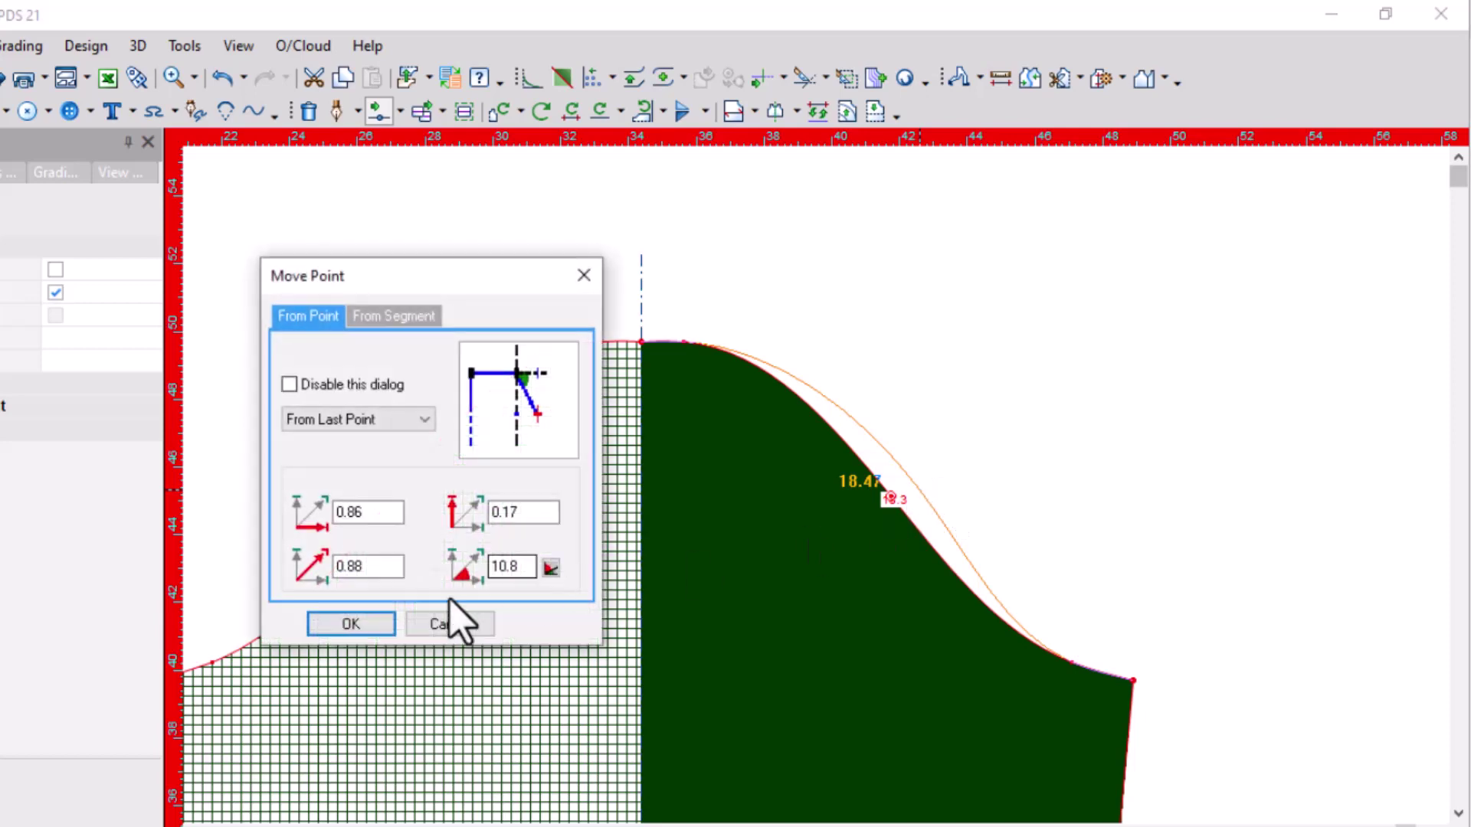
key("Return")
scroll(847, 502, "up", 3)
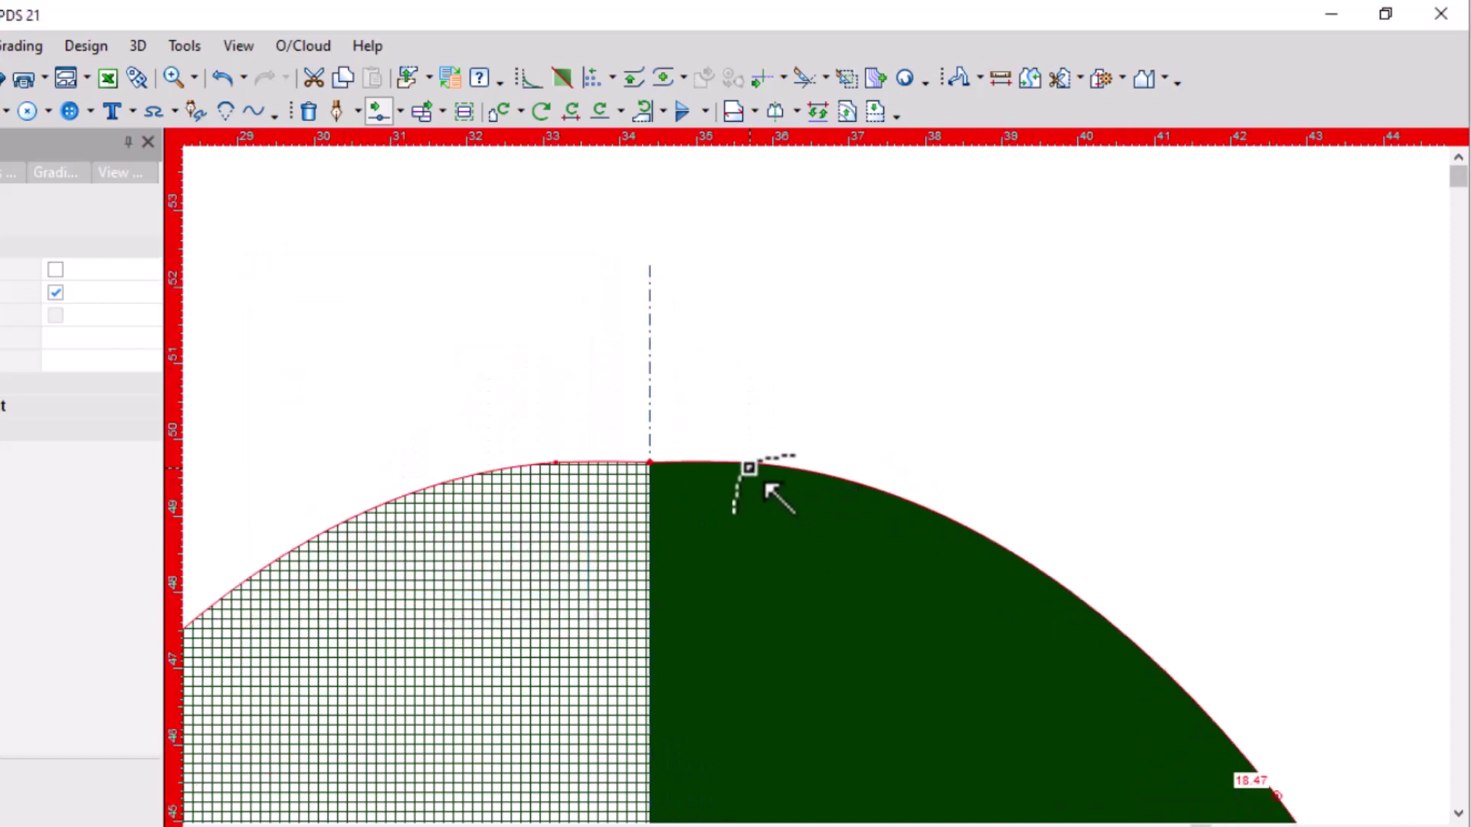
Add a point near the cap top, then check the size chart measurements
left_click(762, 486)
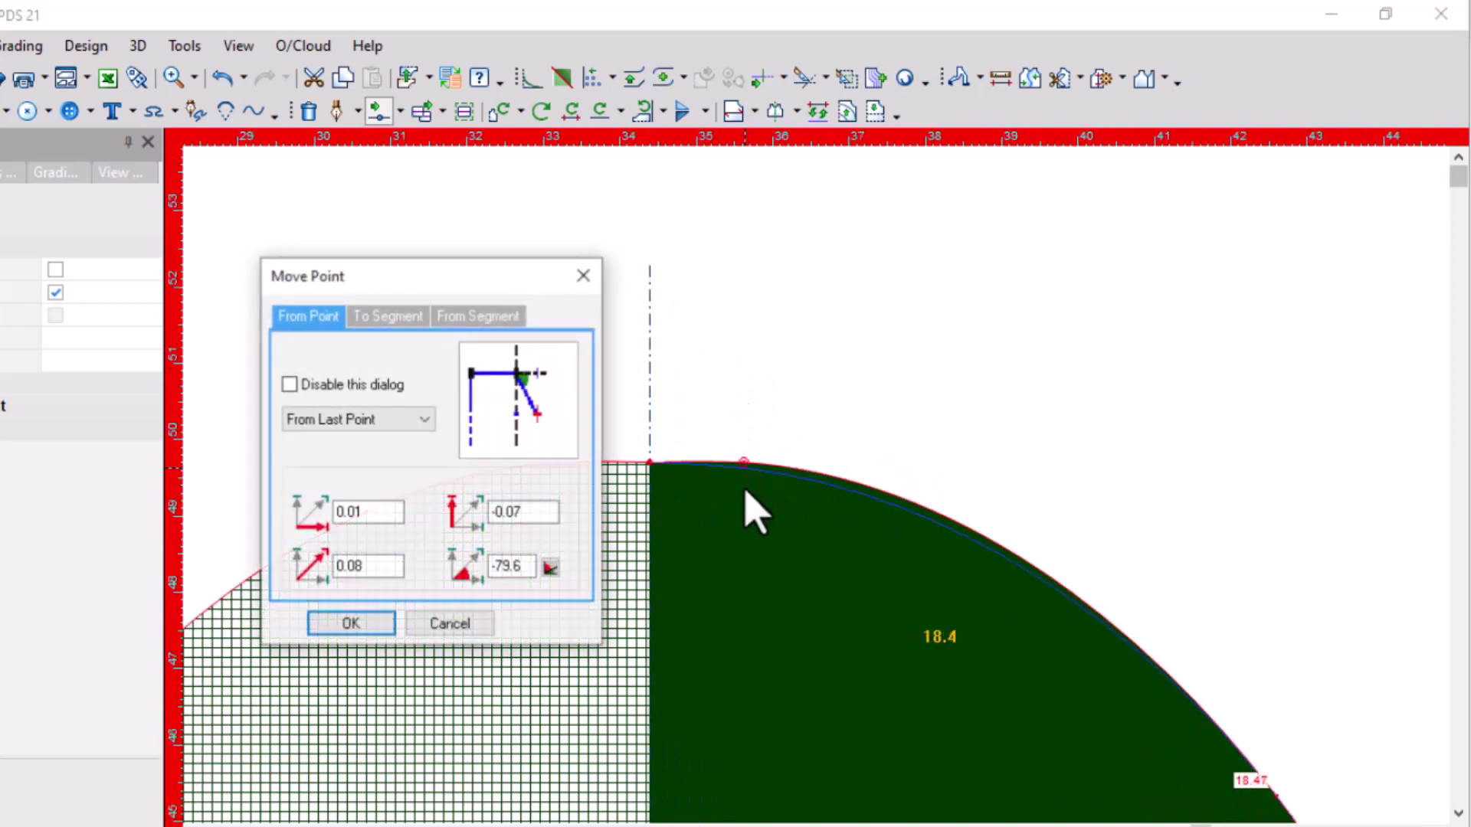
left_click(376, 622)
scroll(845, 507, "down", 2)
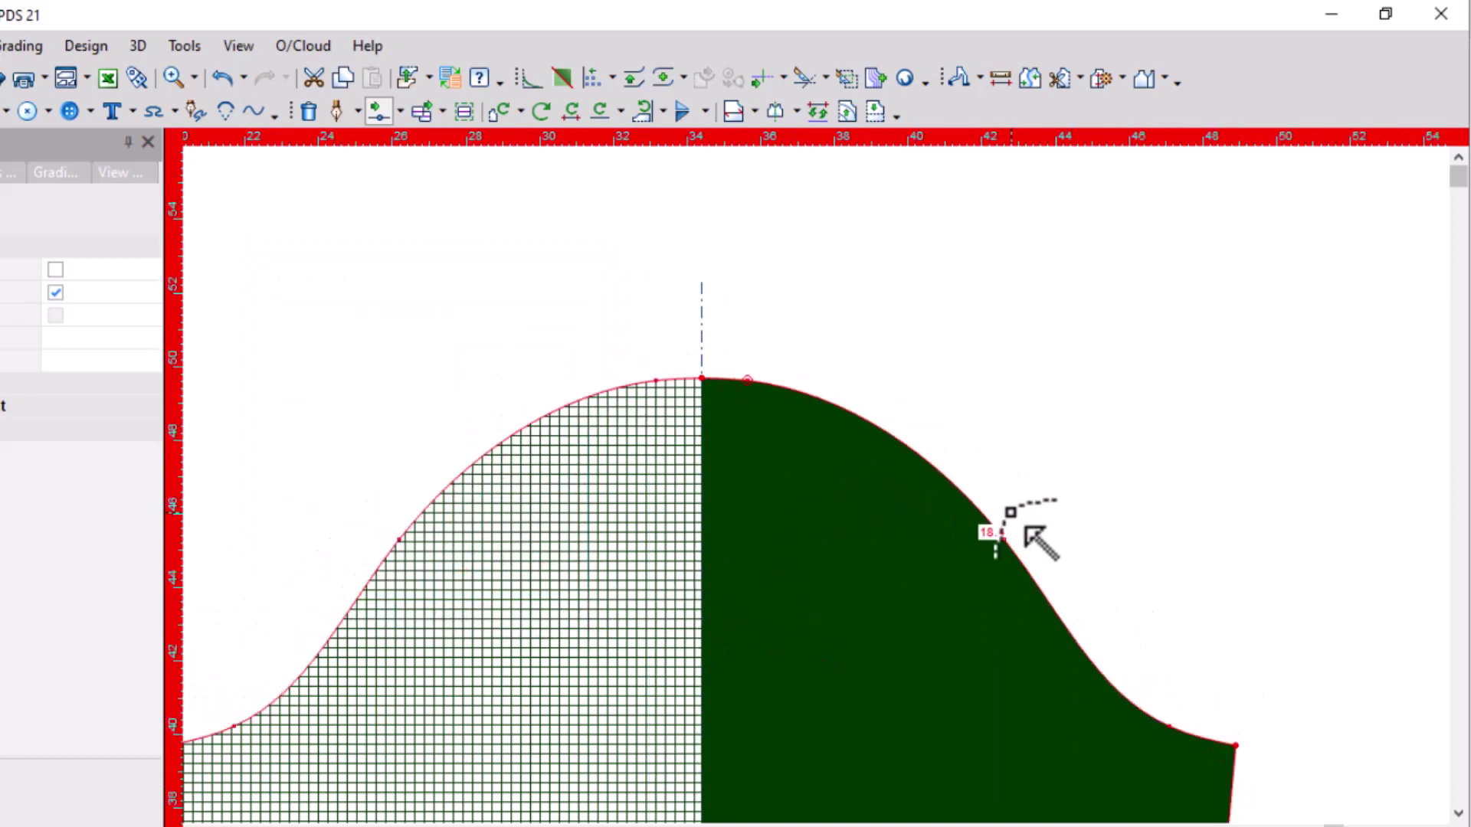
scroll(1041, 674, "down", 1)
scroll(842, 490, "down", 2)
scroll(861, 590, "down", 1)
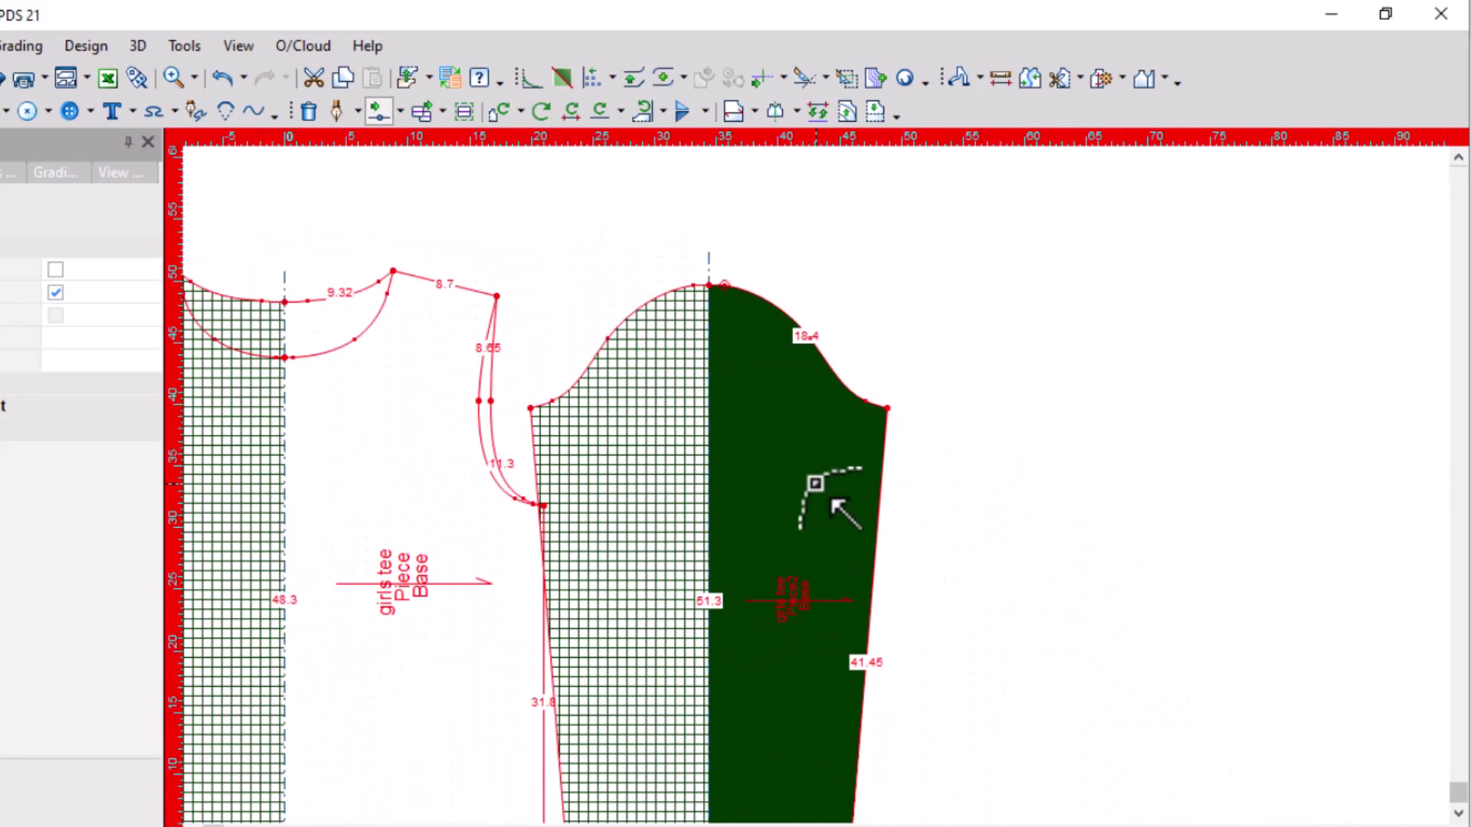
scroll(846, 505, "down", 2)
scroll(779, 650, "up", 2)
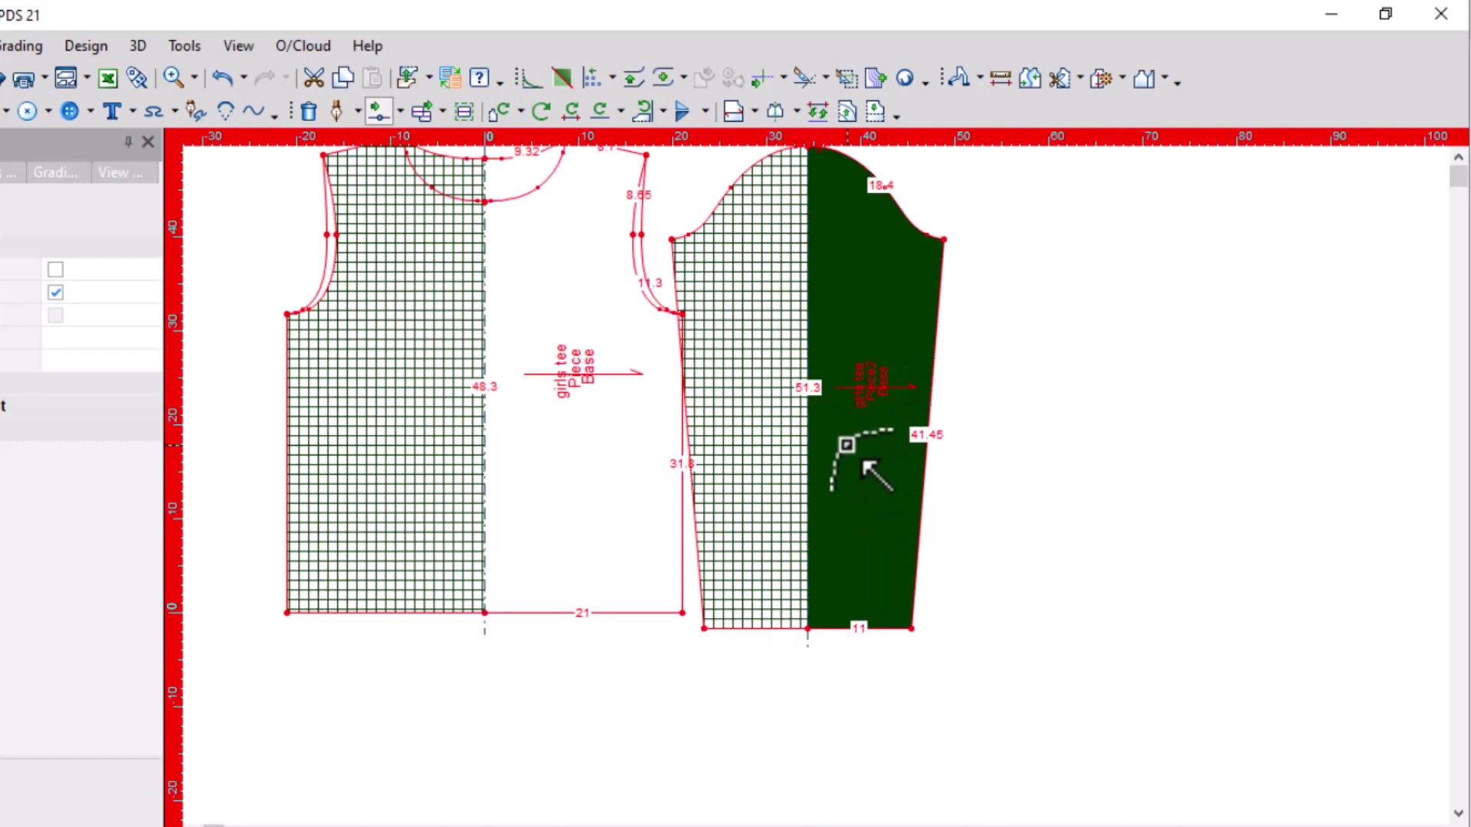
scroll(870, 490, "up", 1)
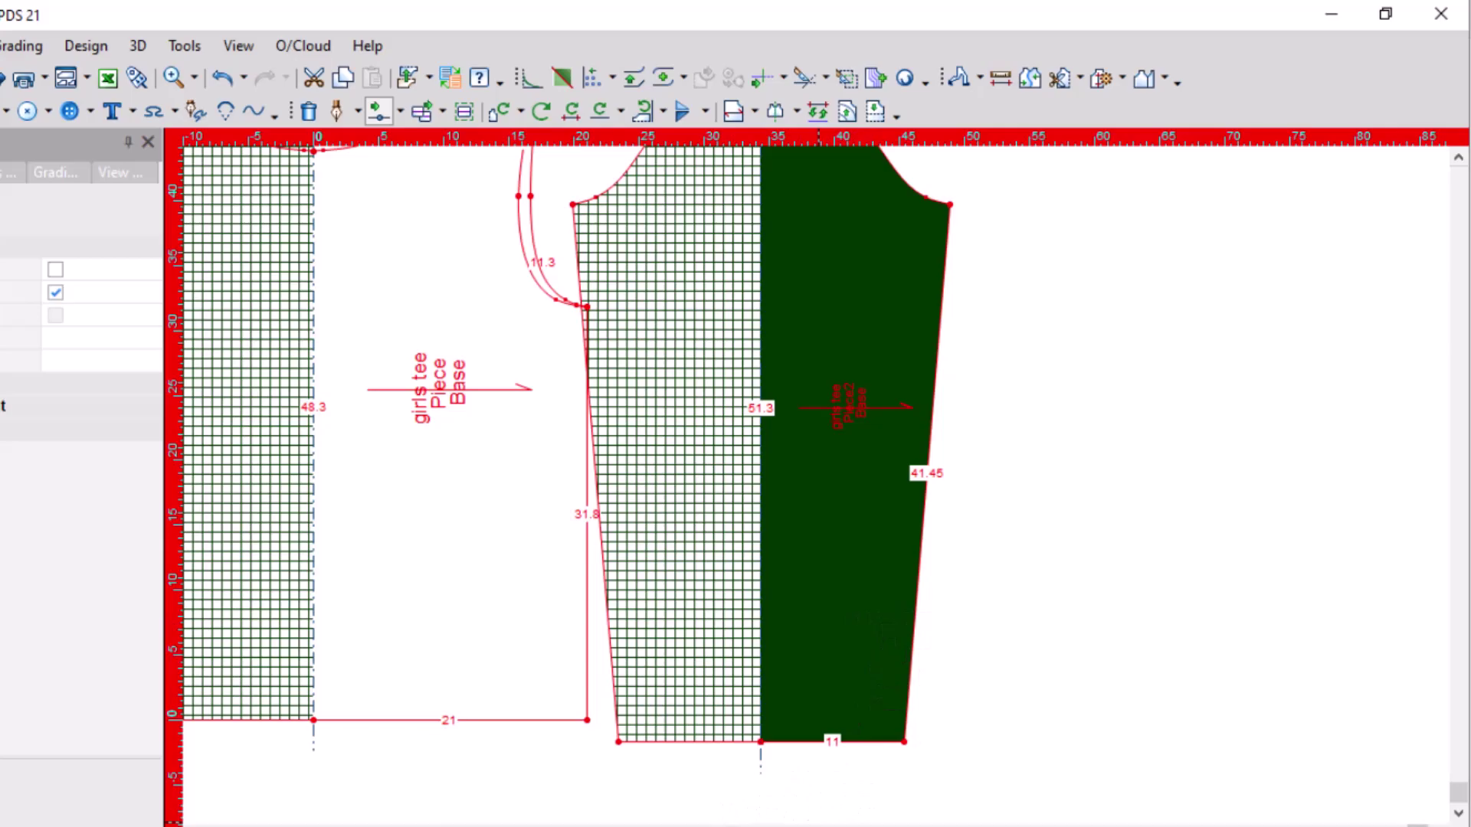
key("alt+Tab")
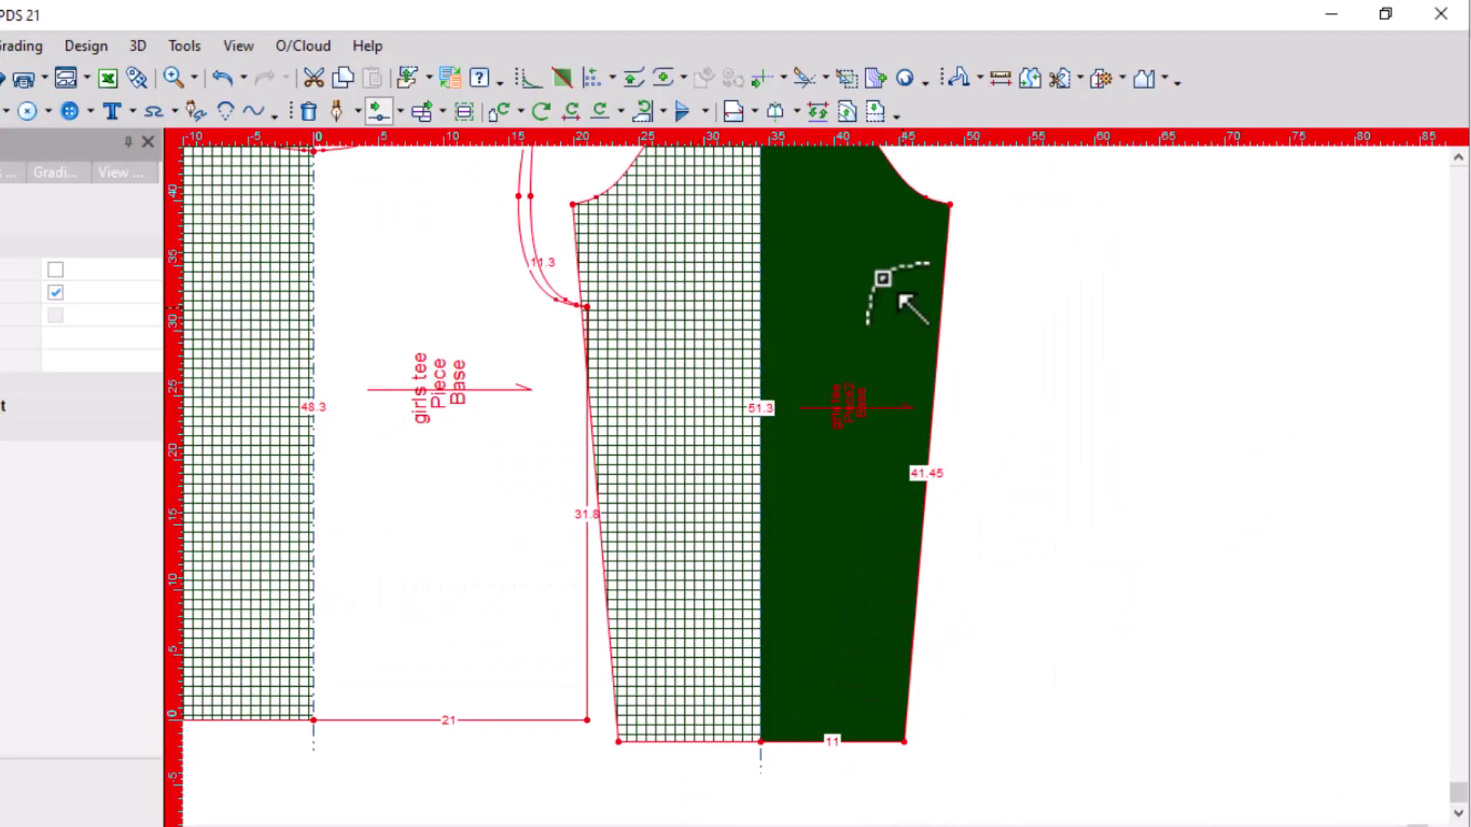
Move the two points at the cap's outer end 0.5 to the right
scroll(969, 238, "up", 2)
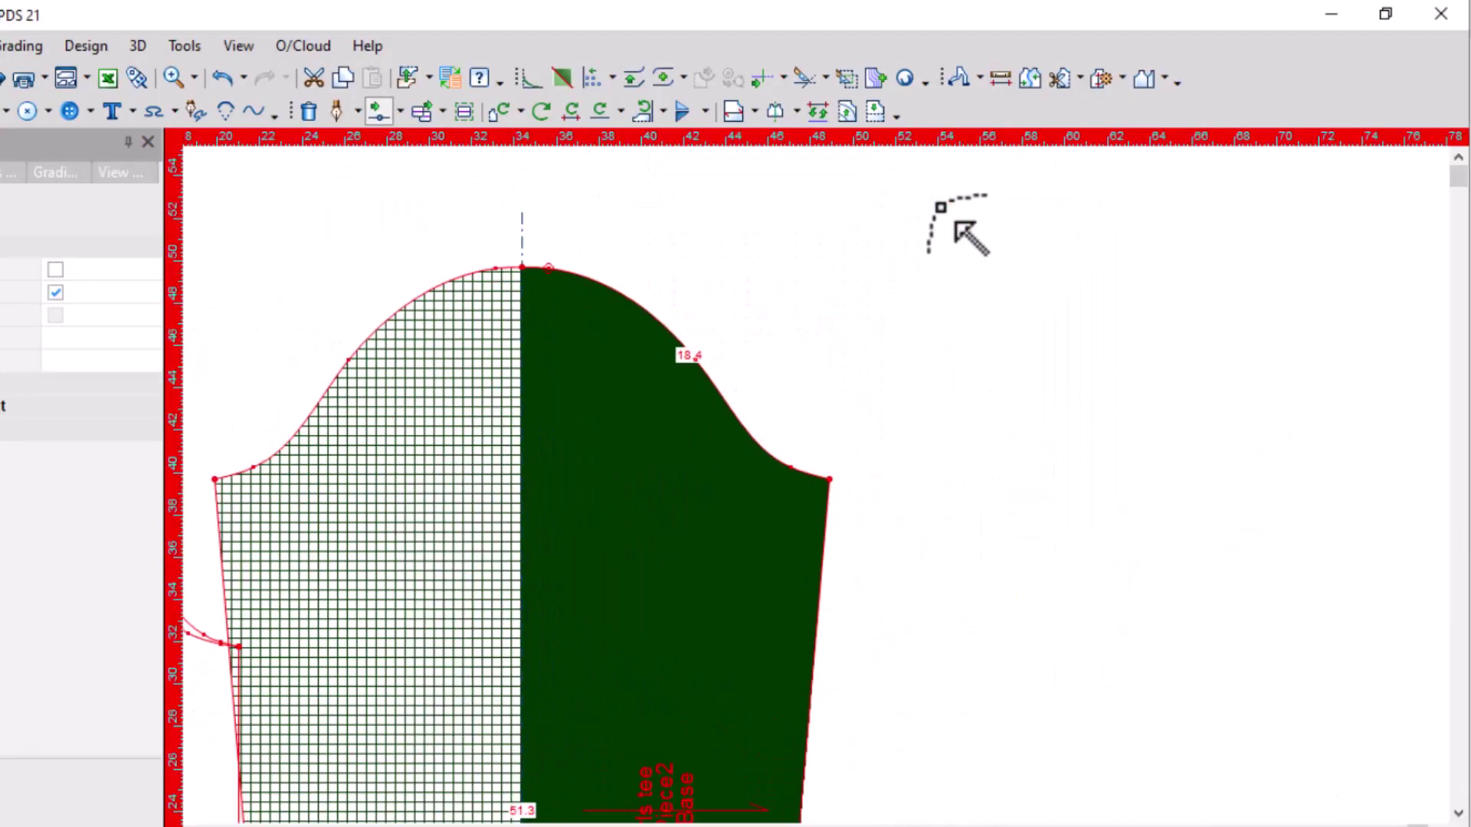
scroll(969, 237, "up", 1)
key("Escape")
mouse_move(738, 427)
left_mouse_down()
mouse_move(903, 502)
mouse_move(919, 477)
left_mouse_up()
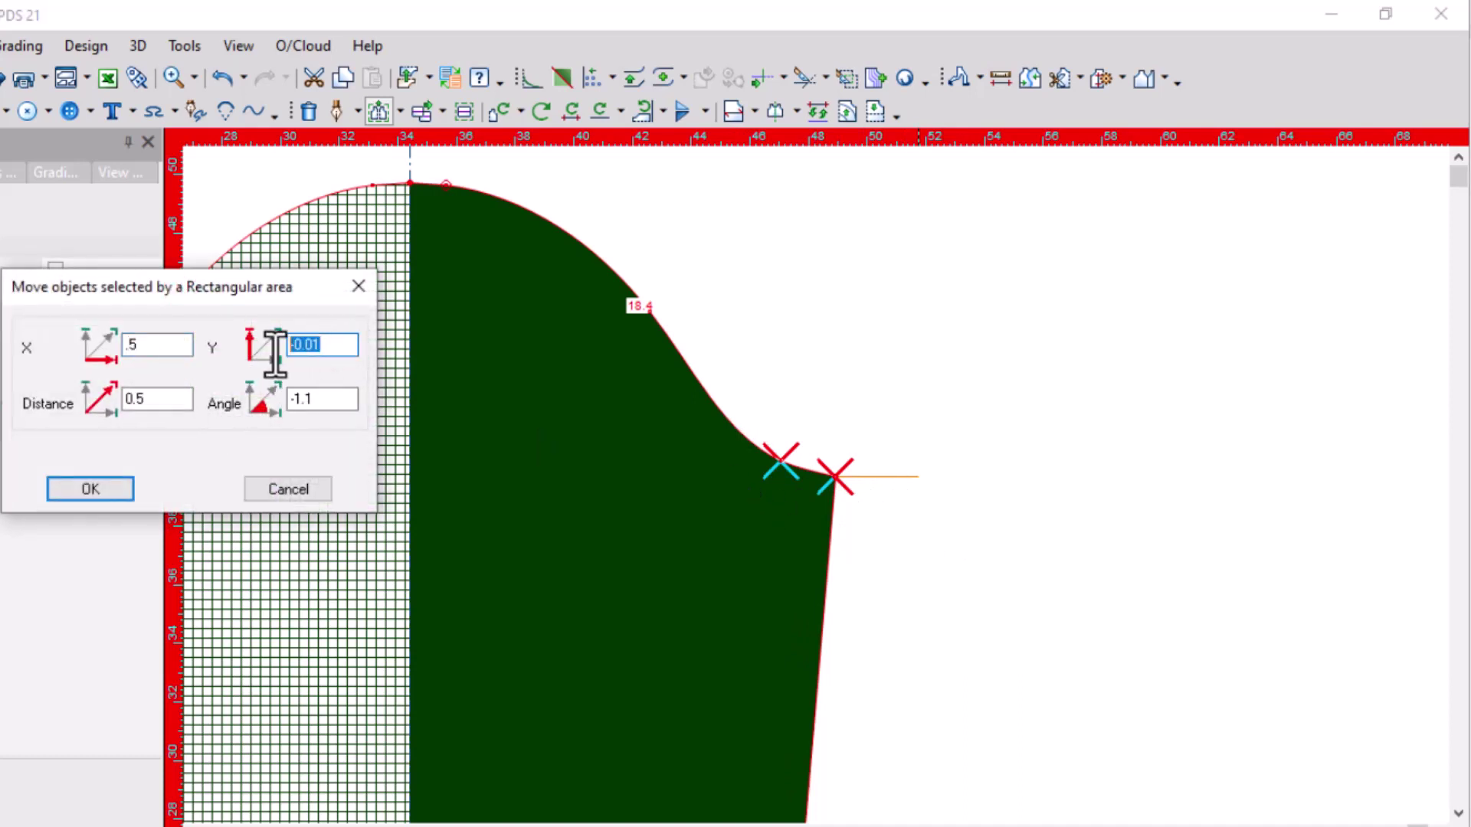
type("0")
key("Return")
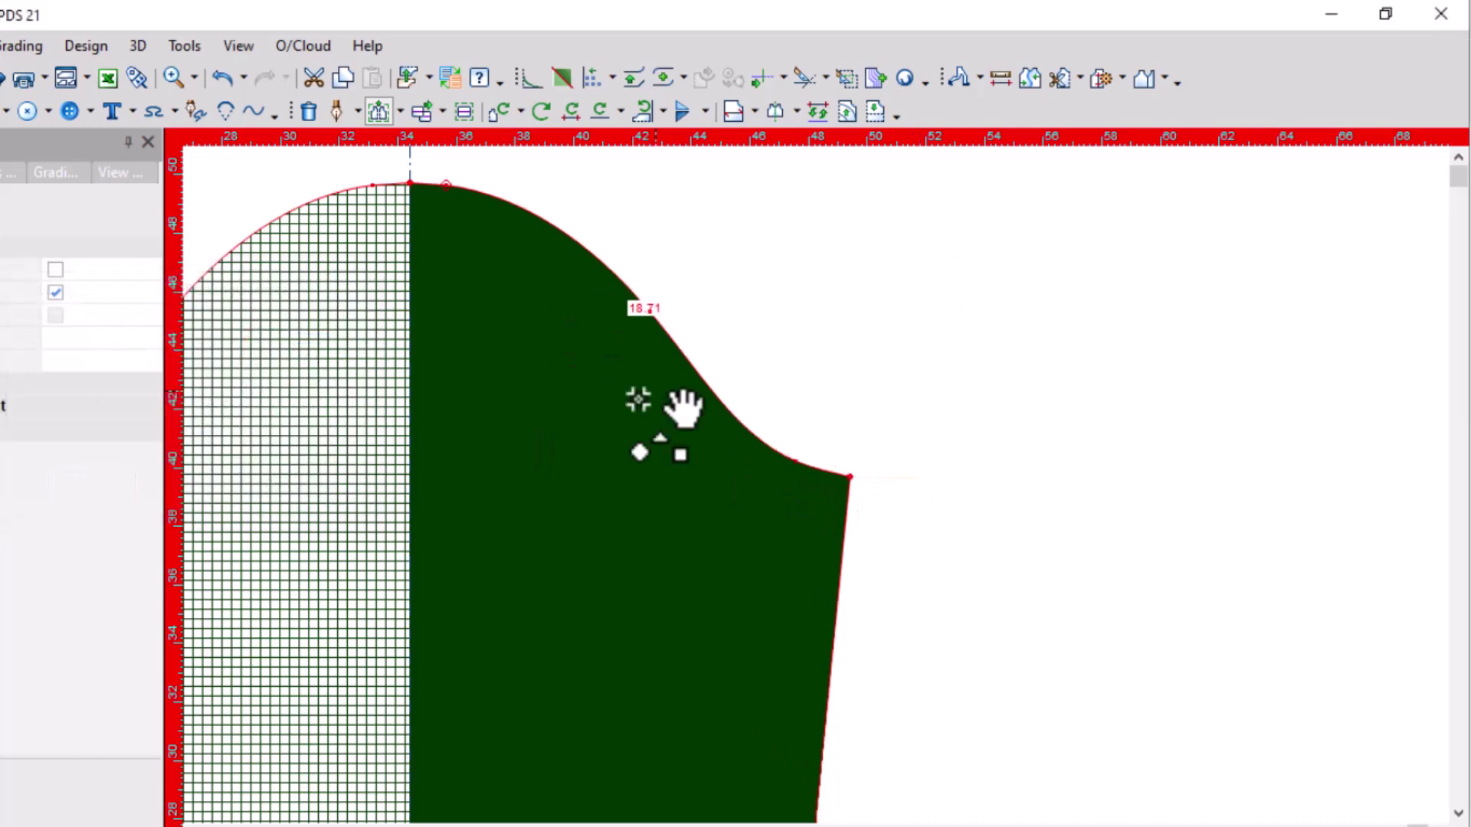
Drag the sleeve piece to the right, clear of the front bodice
scroll(534, 463, "down", 3)
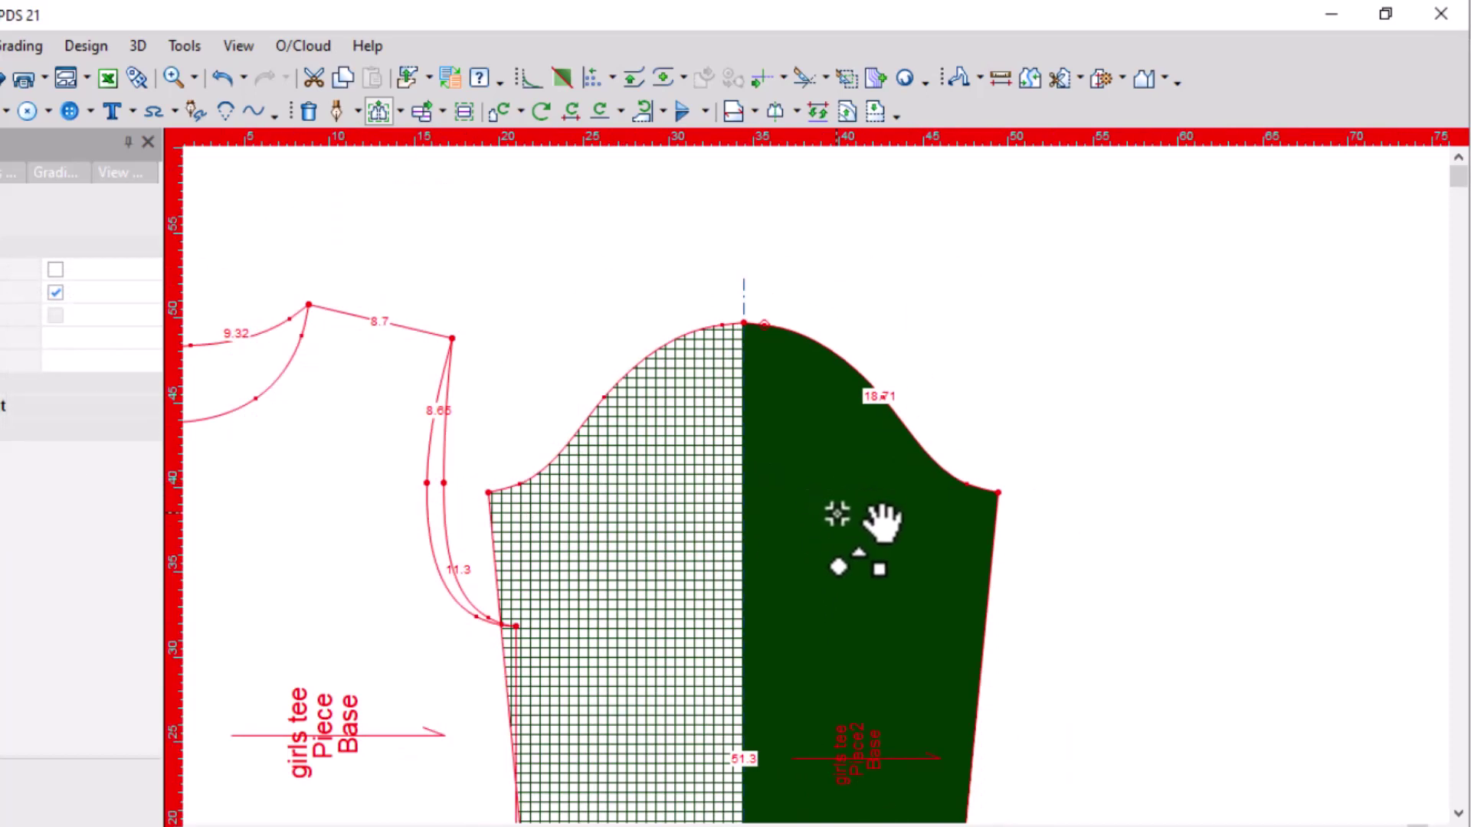
scroll(995, 655, "down", 1)
scroll(837, 613, "down", 1)
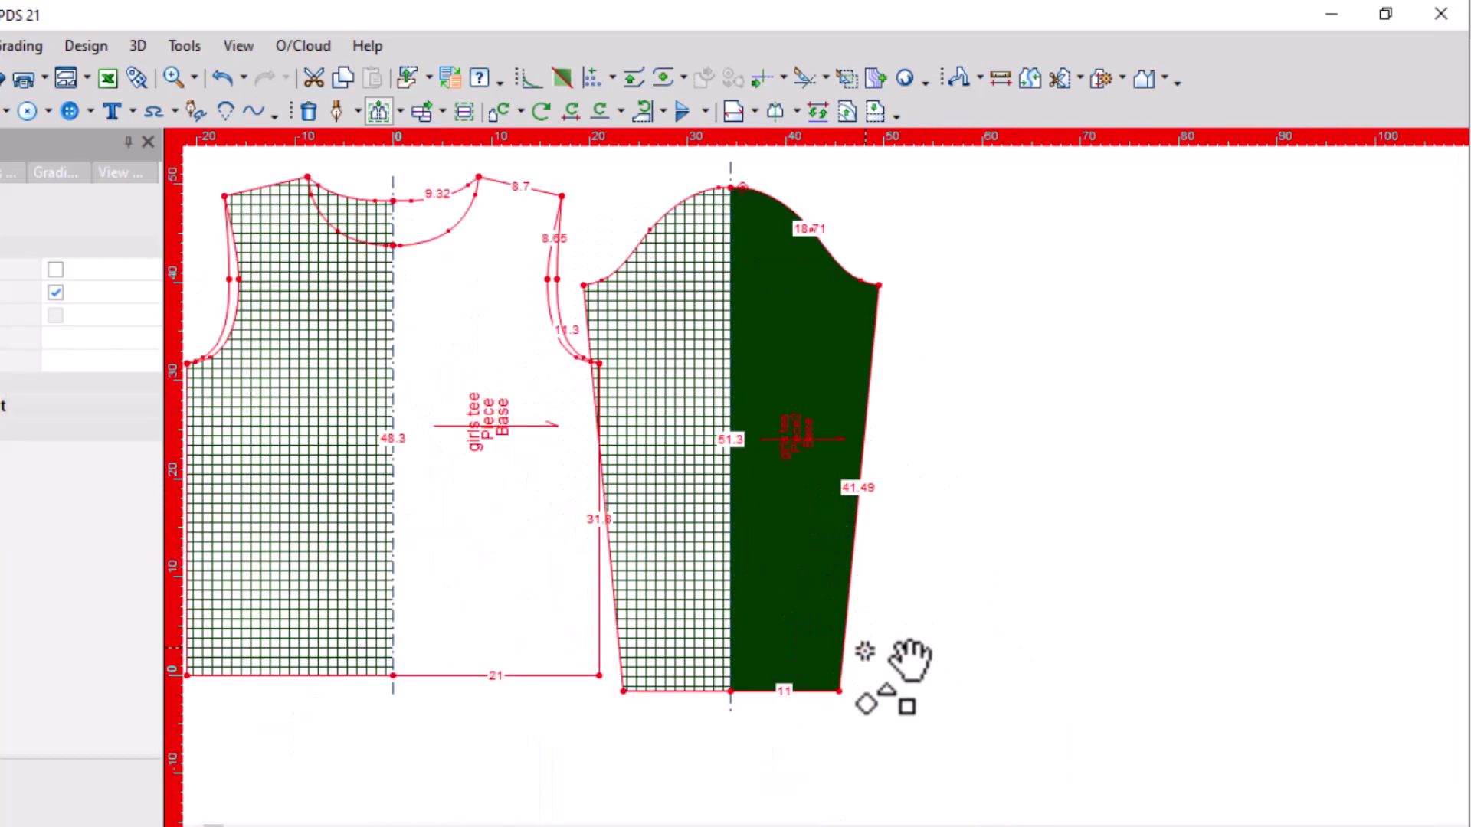
scroll(802, 292, "up", 1)
scroll(815, 460, "up", 1)
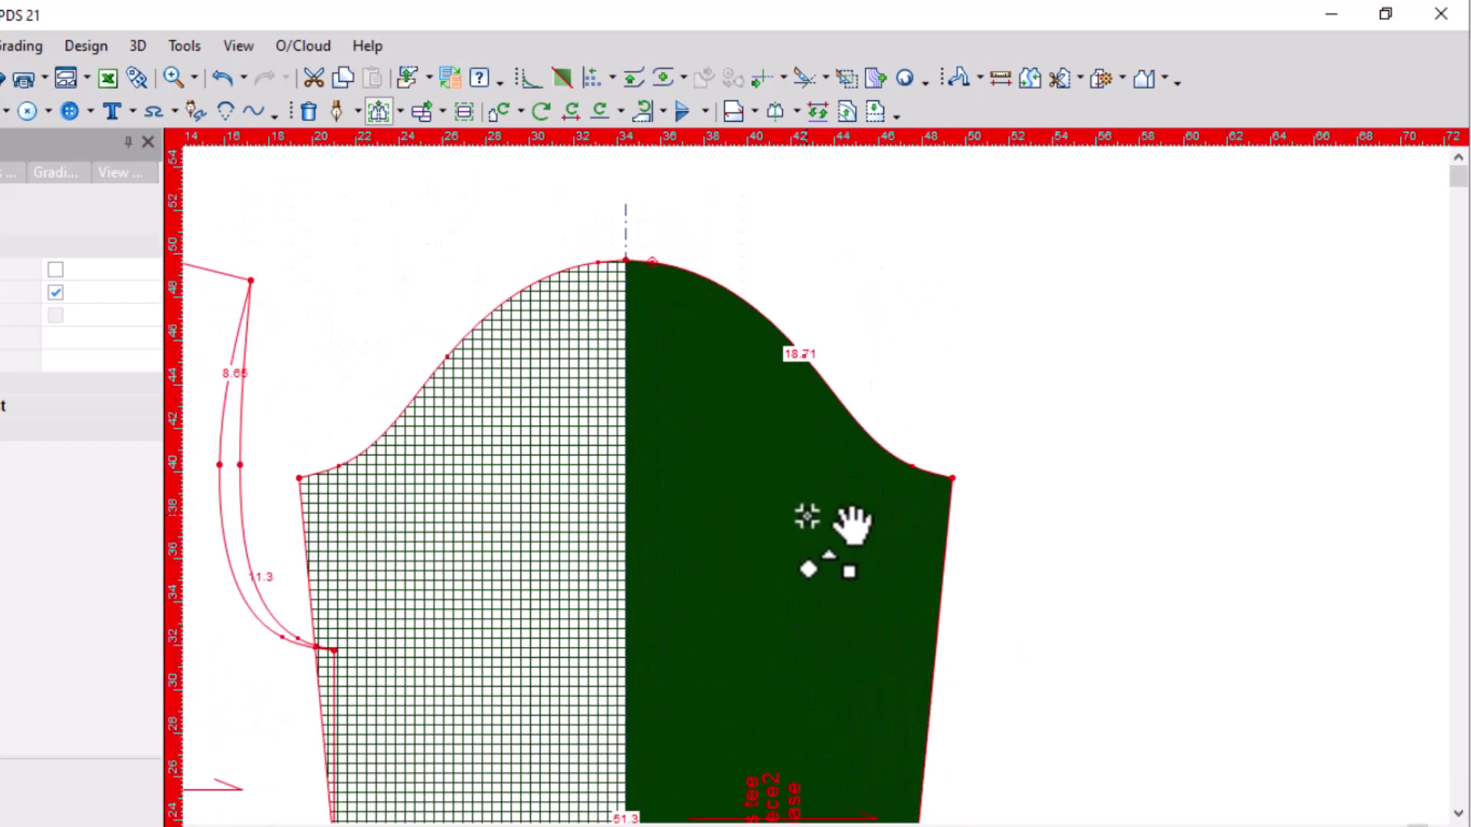
left_click_drag(804, 518, 900, 524)
left_click(900, 524)
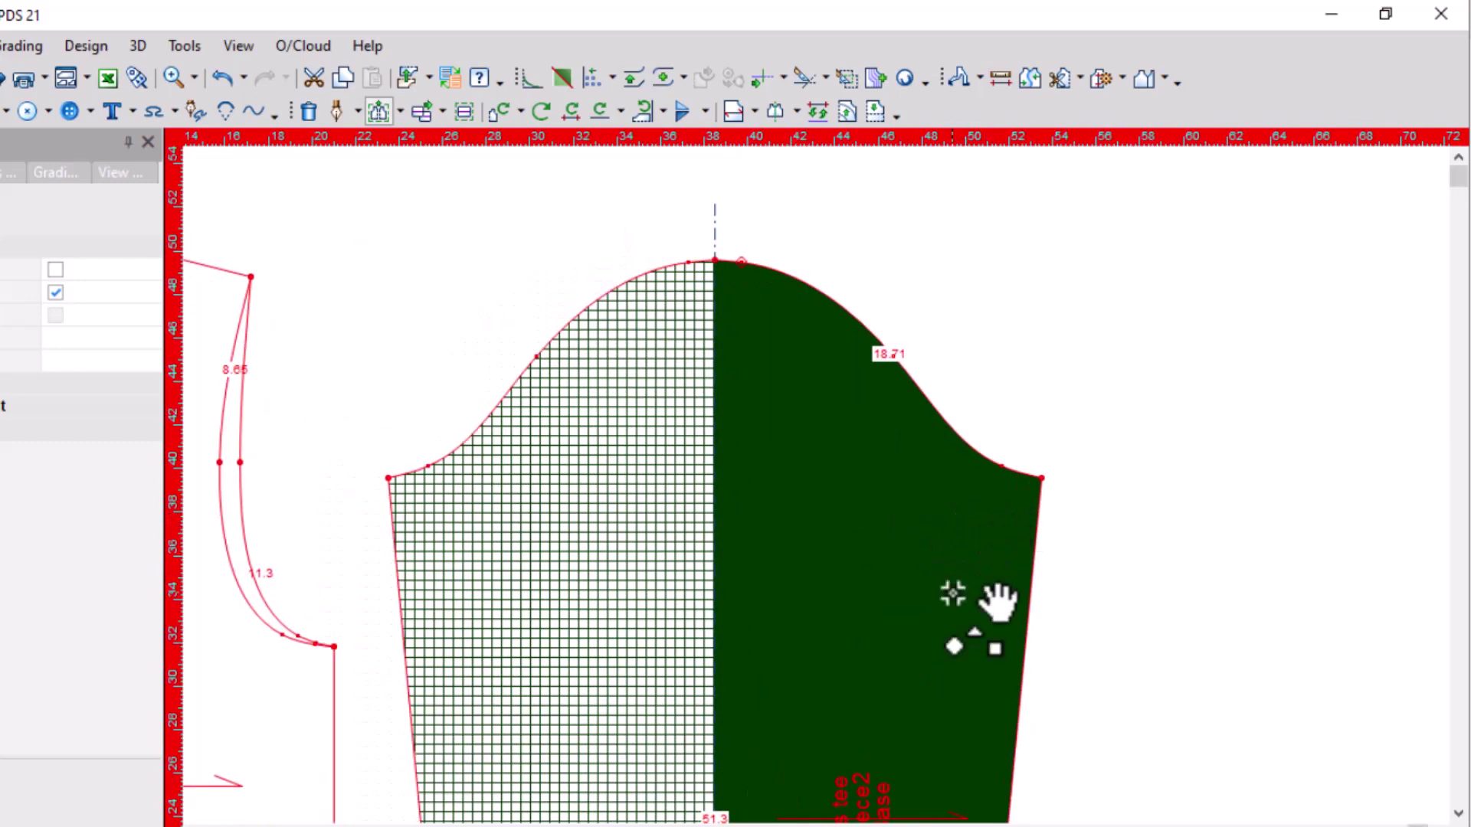
Double 9.735 in the Calculator to get 19.47, then put the Calculator away
key("alt+Tab")
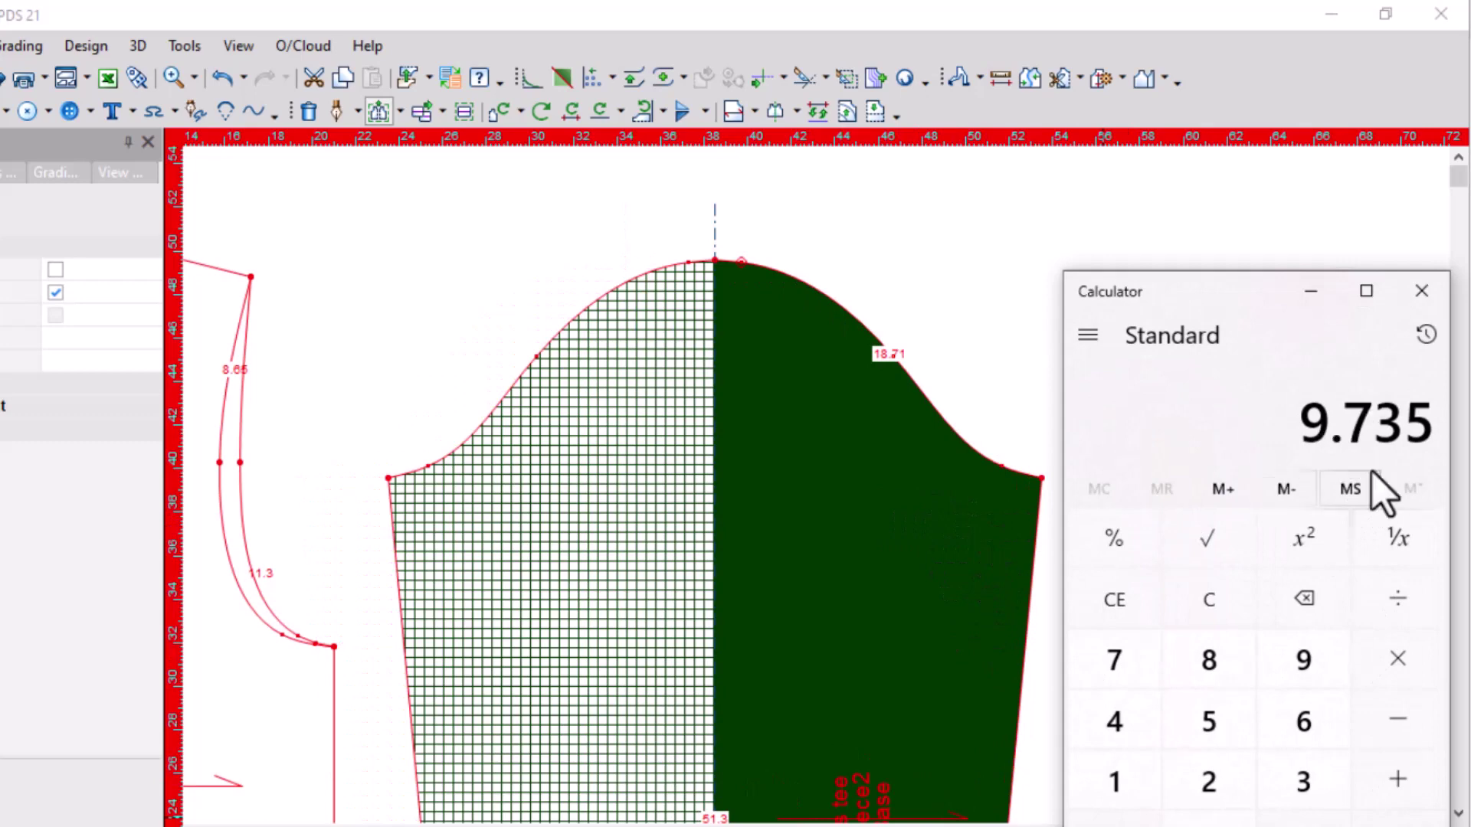
left_click(1397, 670)
left_click(1218, 781)
left_click(1397, 821)
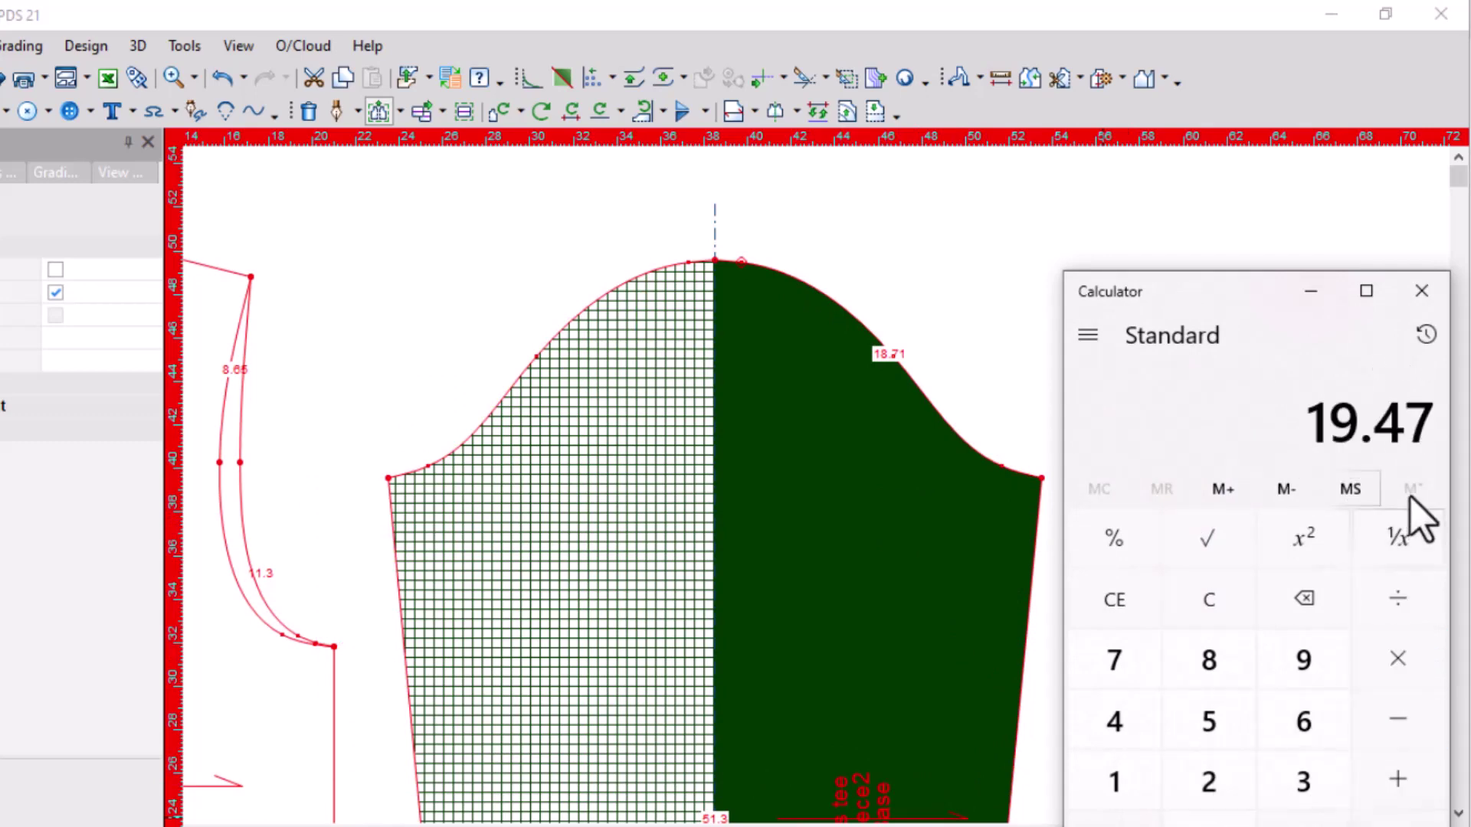
left_click(1311, 291)
Lower the sleeve's underarm corner points by 0.7
scroll(919, 429, "up", 2)
scroll(858, 490, "up", 1)
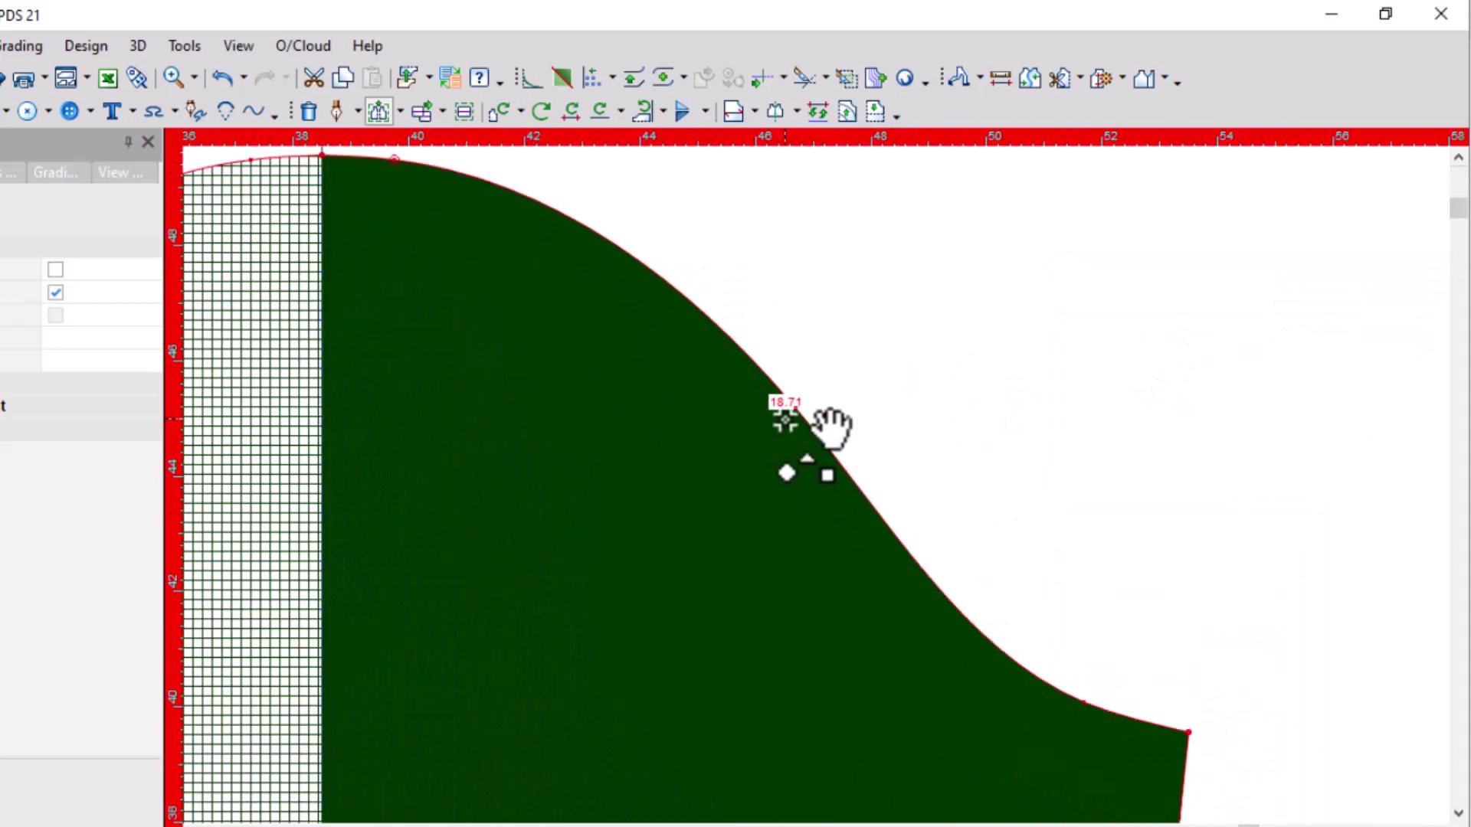
scroll(848, 427, "down", 1)
scroll(828, 509, "down", 1)
scroll(835, 519, "down", 1)
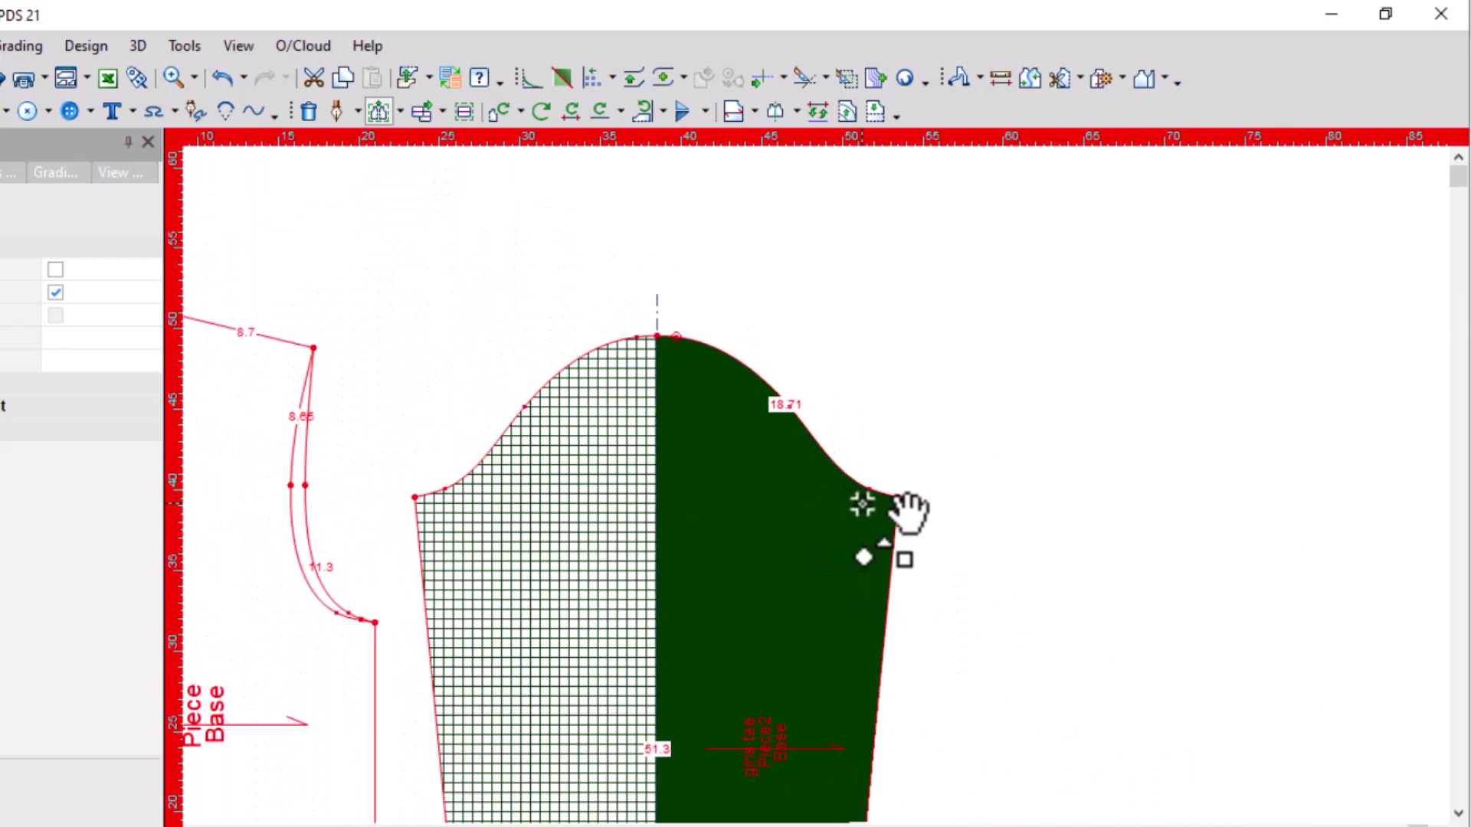
scroll(910, 512, "up", 1)
scroll(848, 486, "up", 1)
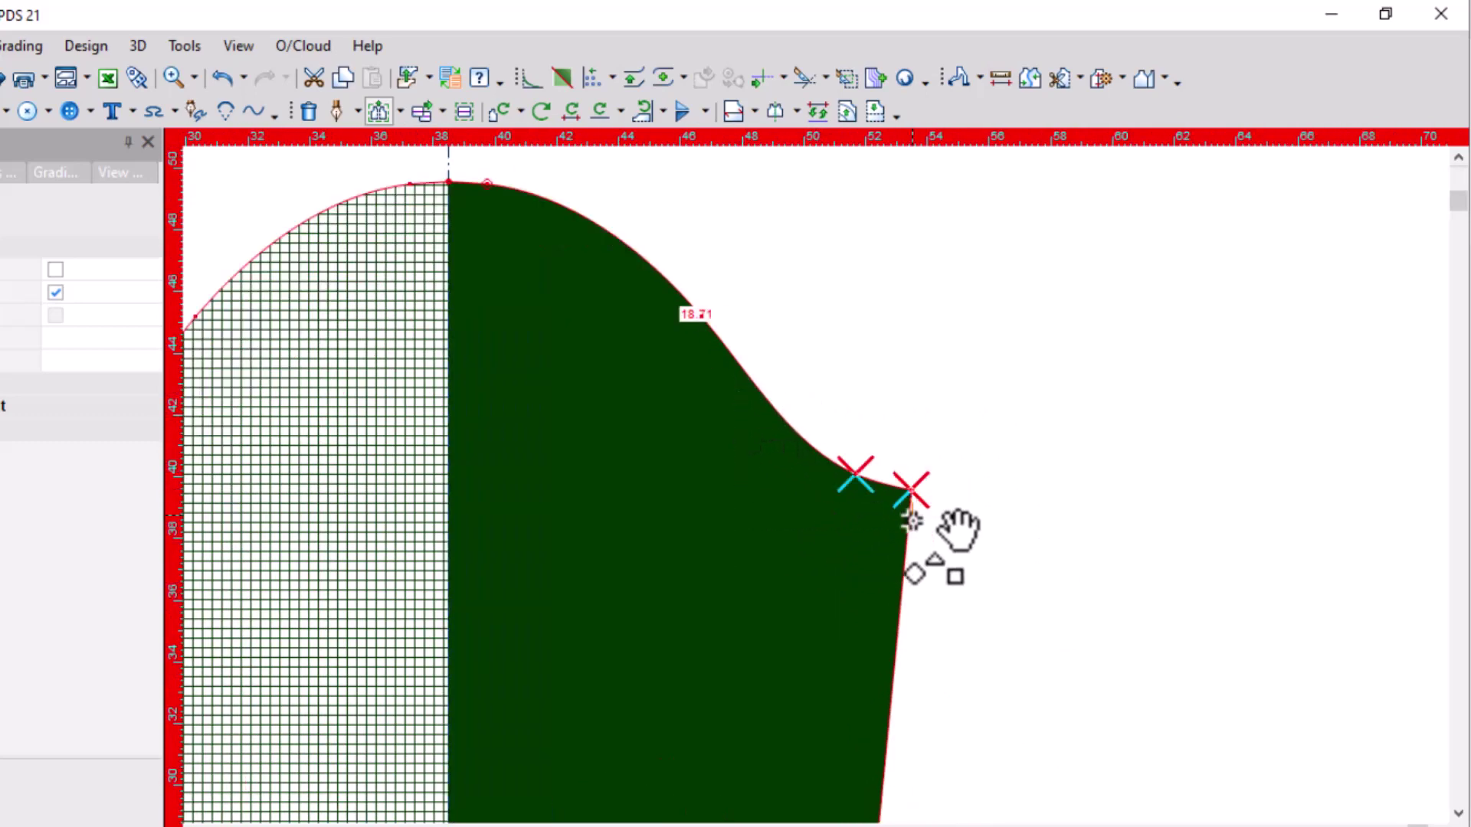
left_click_drag(911, 491, 916, 624)
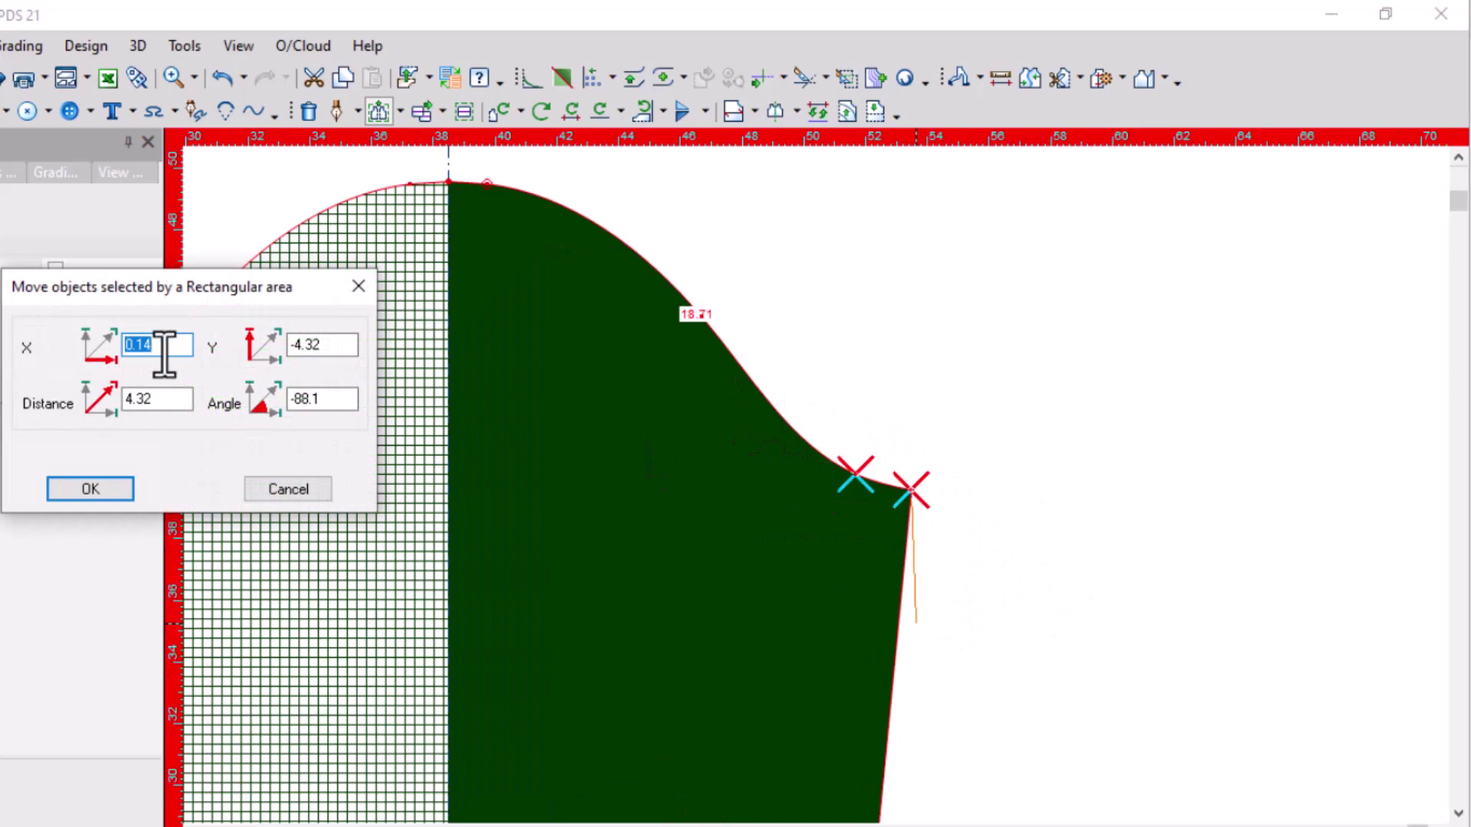
double_click(337, 344)
type("-.75")
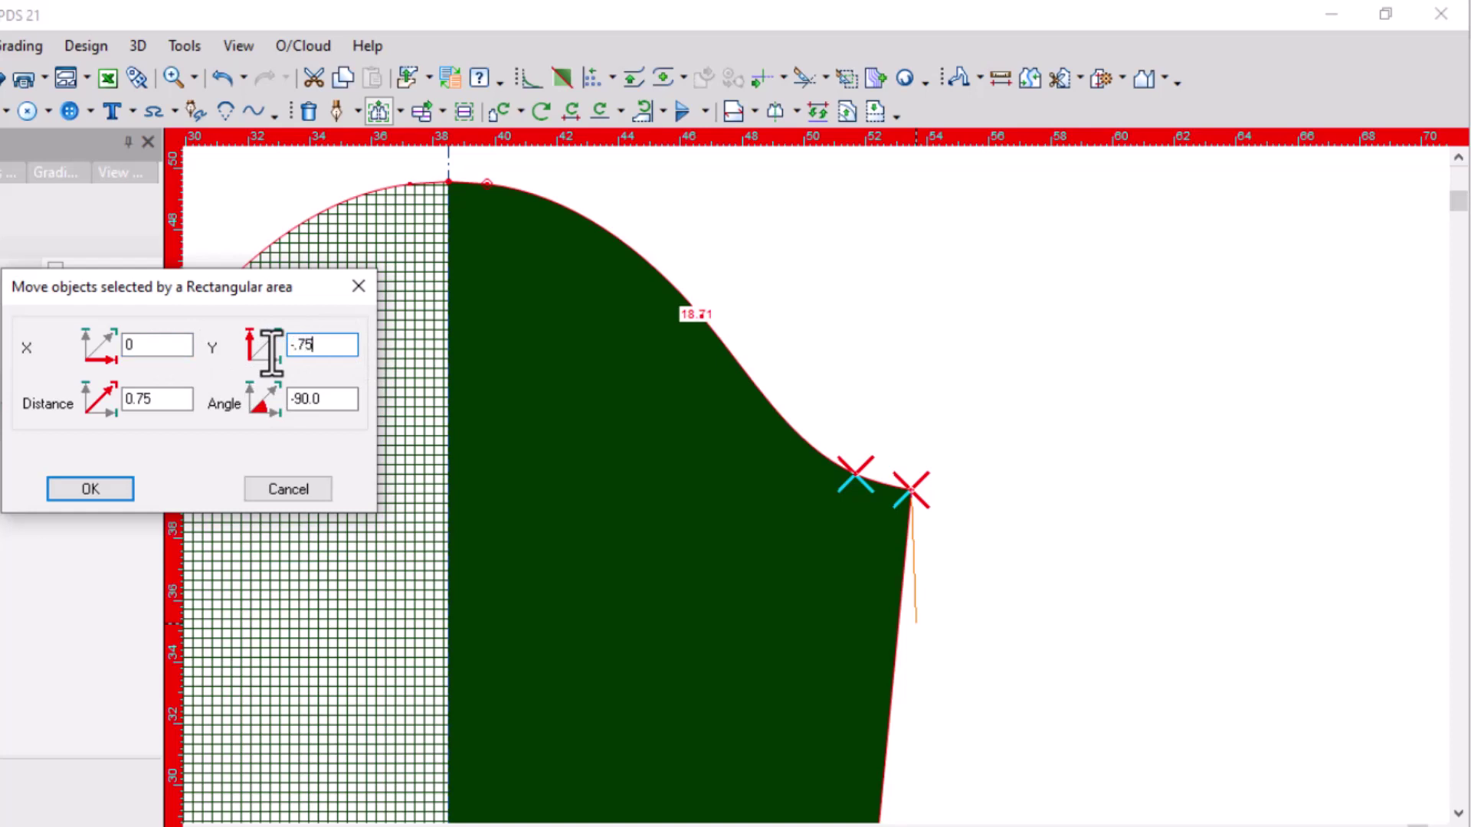
key("Return")
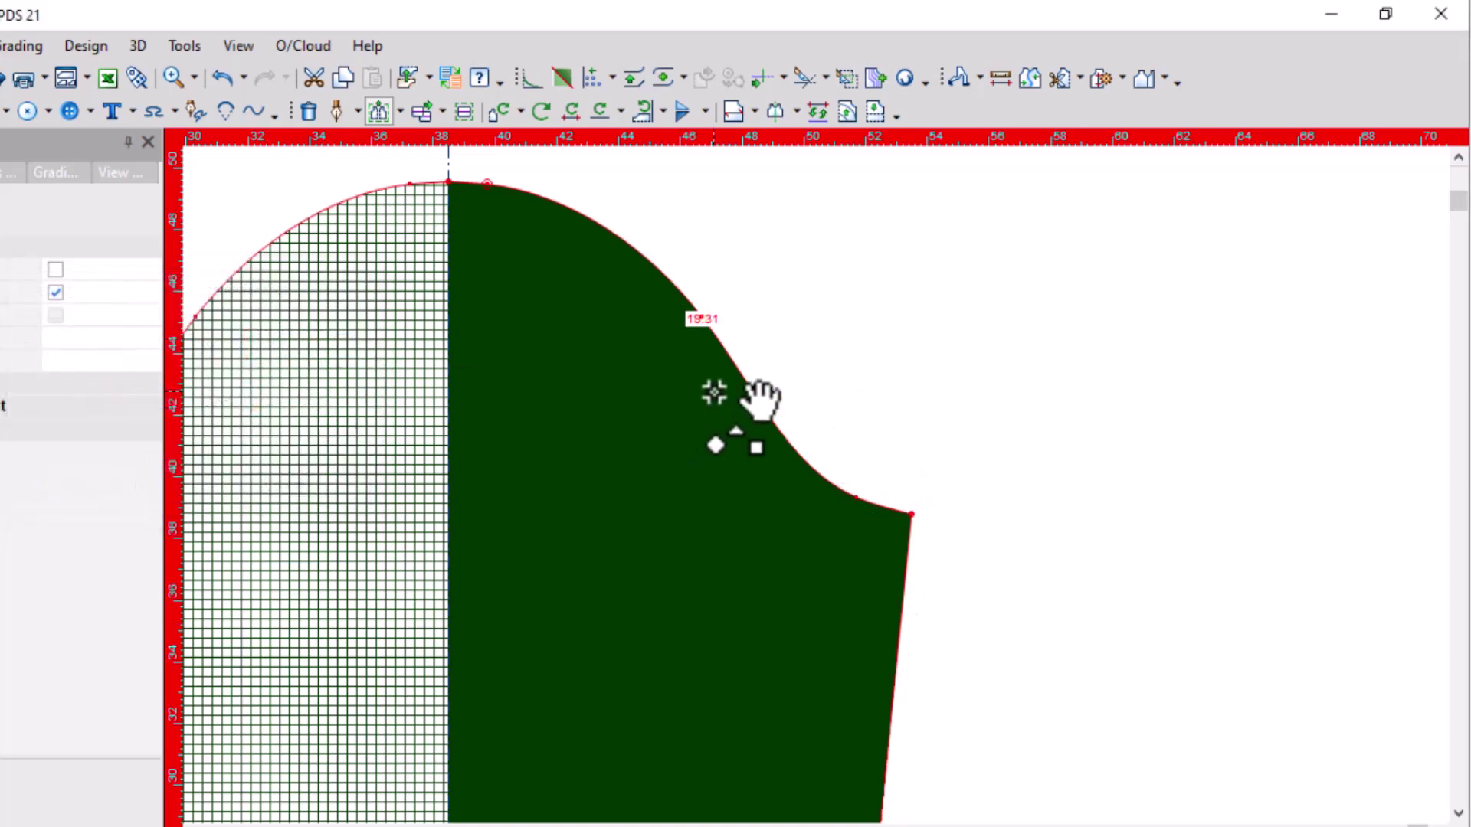
Slide a sleeve cap point along the curve to lengthen the cap
scroll(864, 494, "up", 2)
scroll(864, 494, "up", 1)
scroll(865, 502, "down", 2)
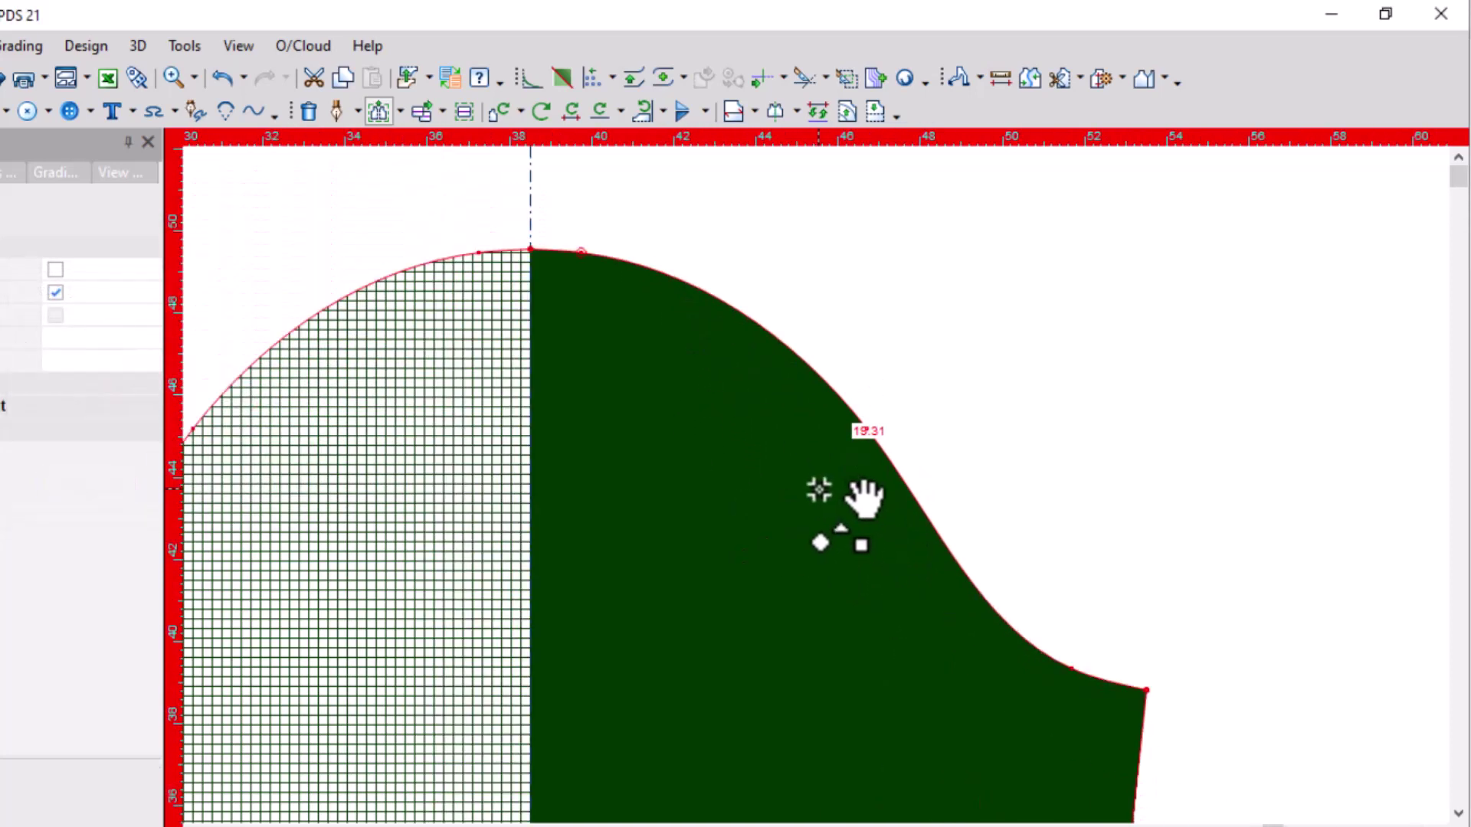
scroll(858, 505, "up", 1)
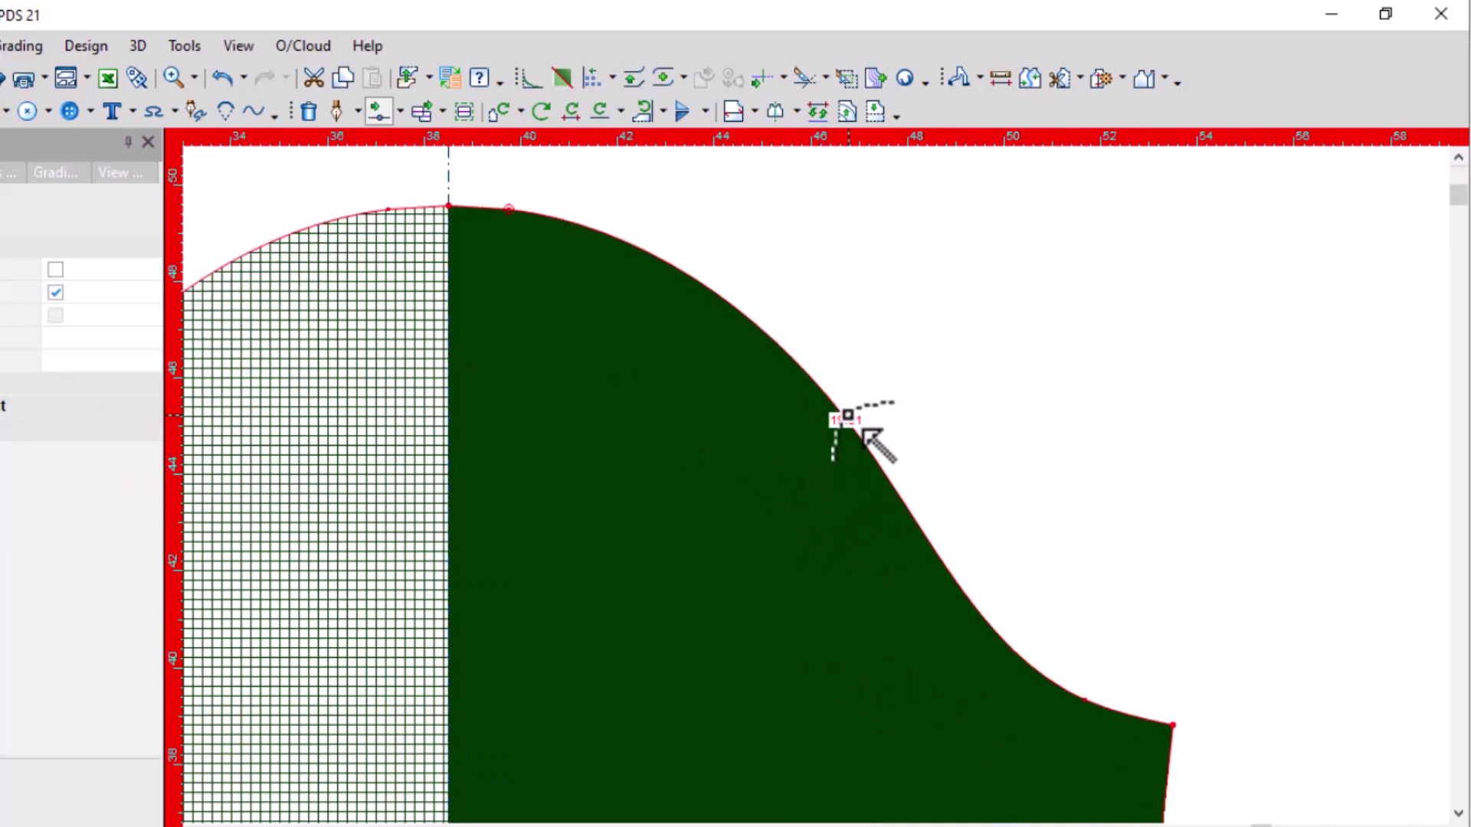
left_click_drag(859, 436, 876, 436)
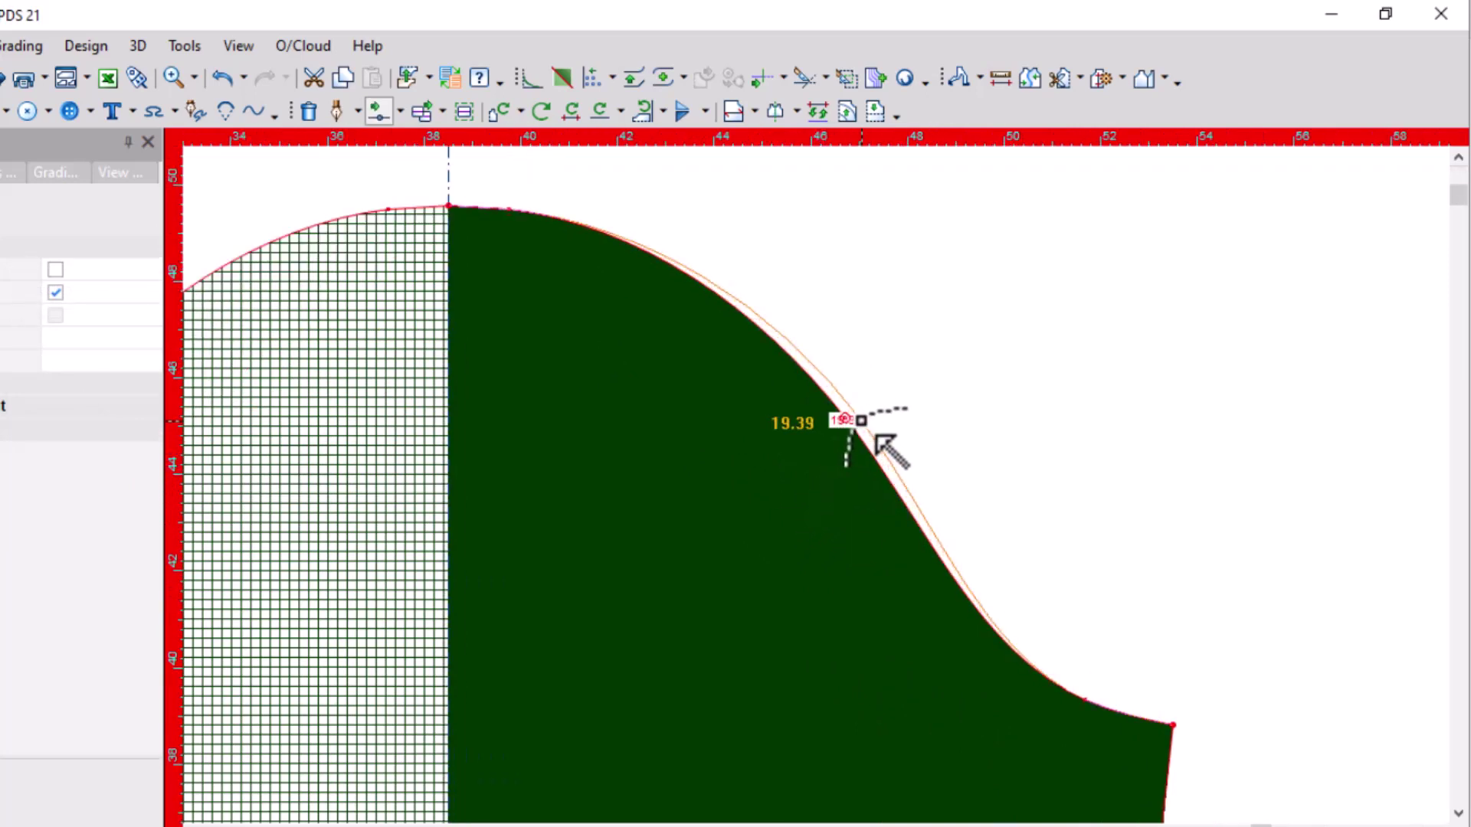
left_click(361, 624)
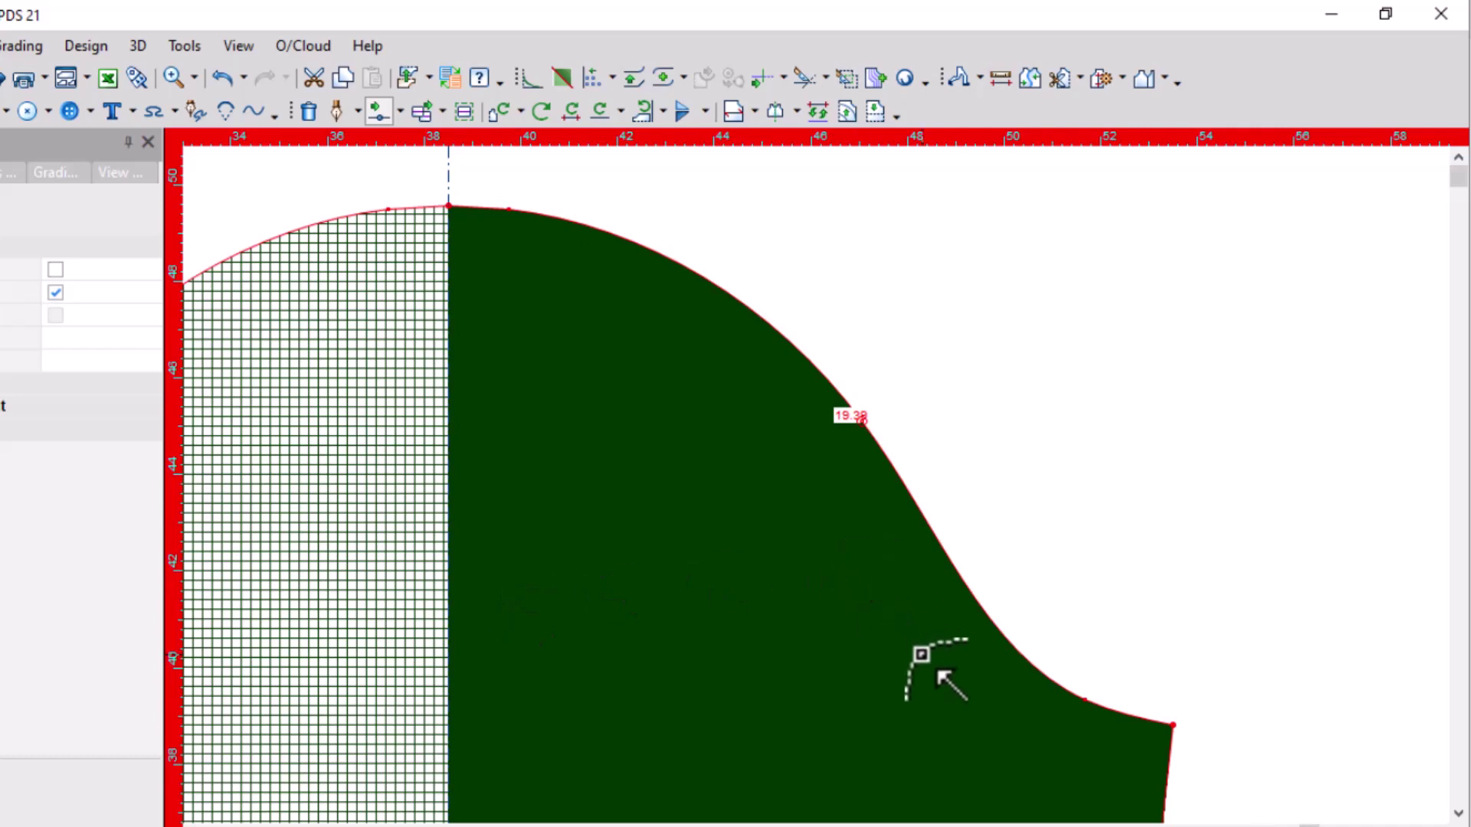
scroll(938, 672, "down", 1)
scroll(865, 498, "down", 1)
scroll(915, 494, "up", 1)
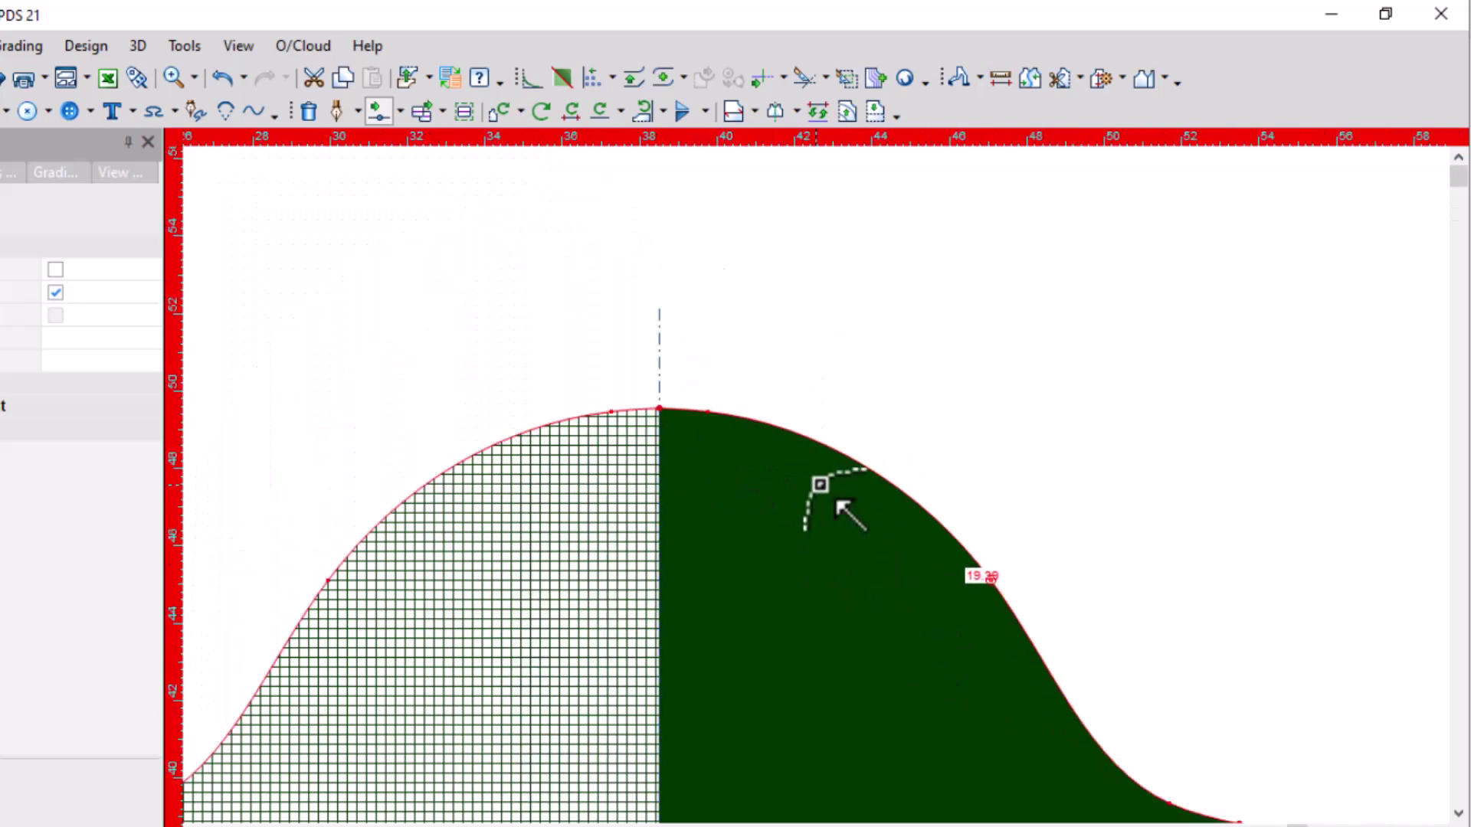
scroll(837, 501, "up", 1)
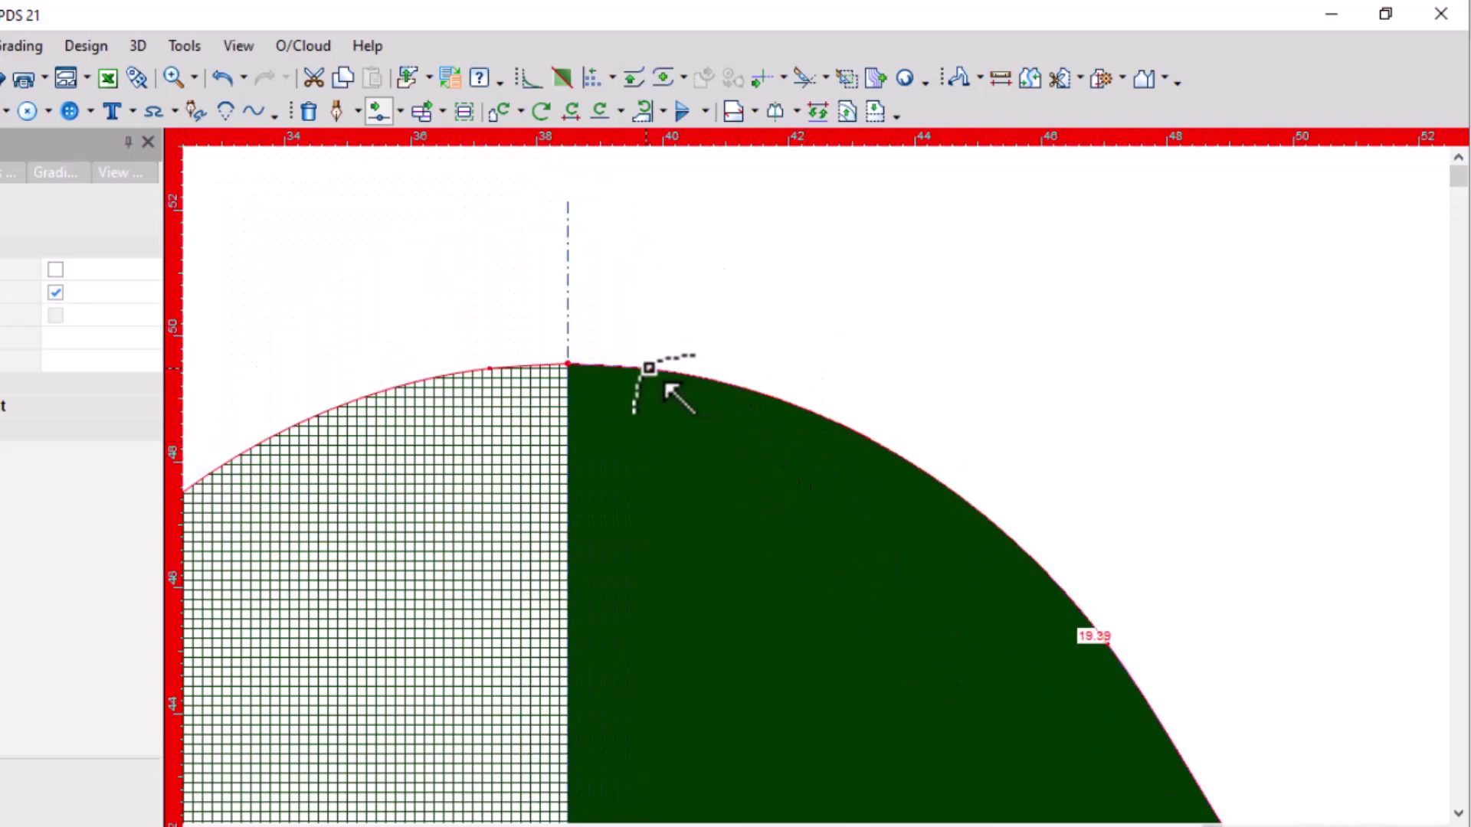
scroll(670, 392, "up", 1)
scroll(833, 514, "up", 1)
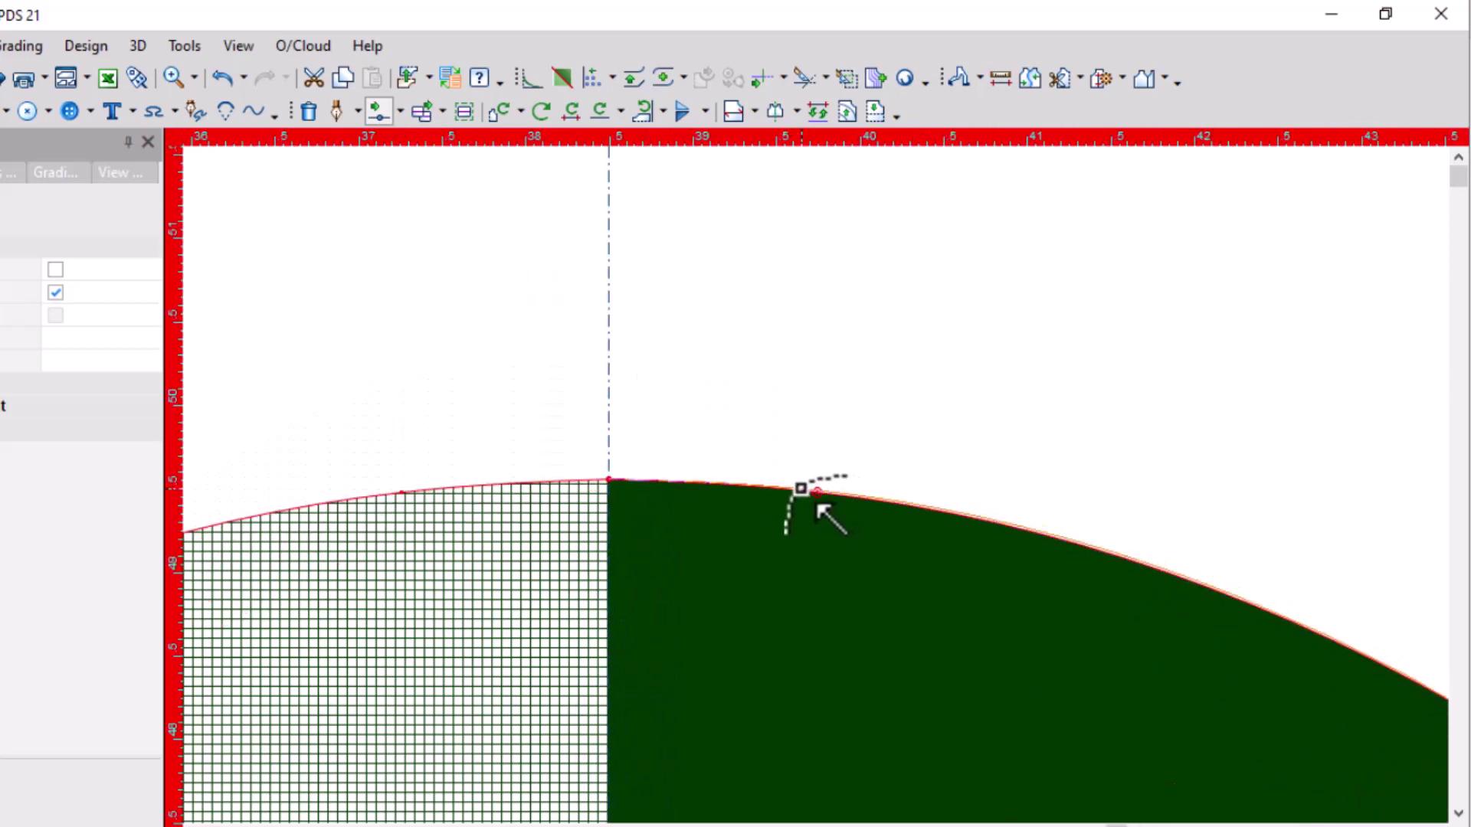
Reposition a point near the cap top so the curve reads 19.4, then compare to 19.47
left_click(800, 488)
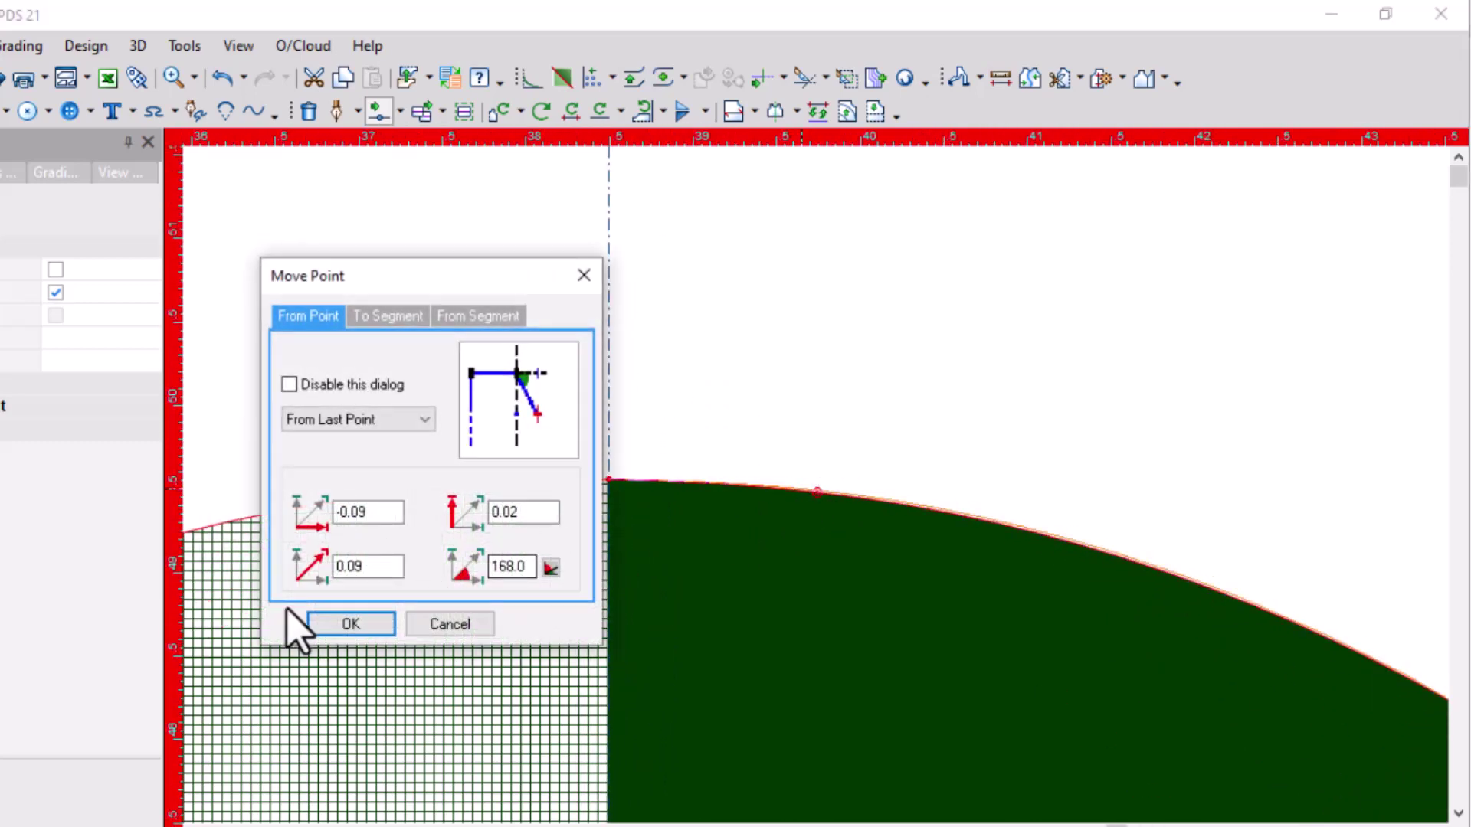
left_click(349, 624)
scroll(939, 558, "down", 1)
scroll(1027, 608, "down", 1)
scroll(827, 515, "down", 1)
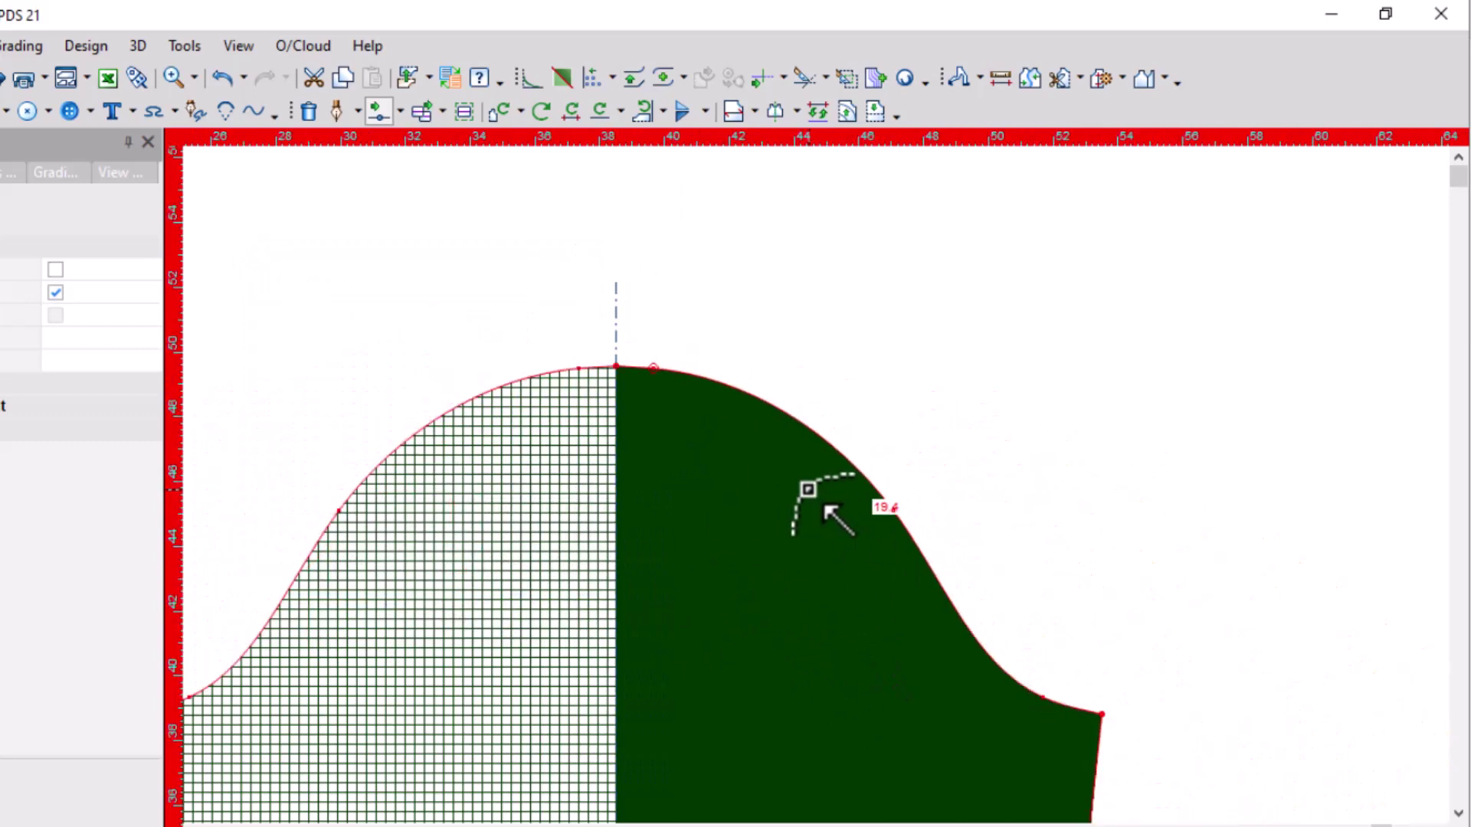
scroll(881, 552, "down", 1)
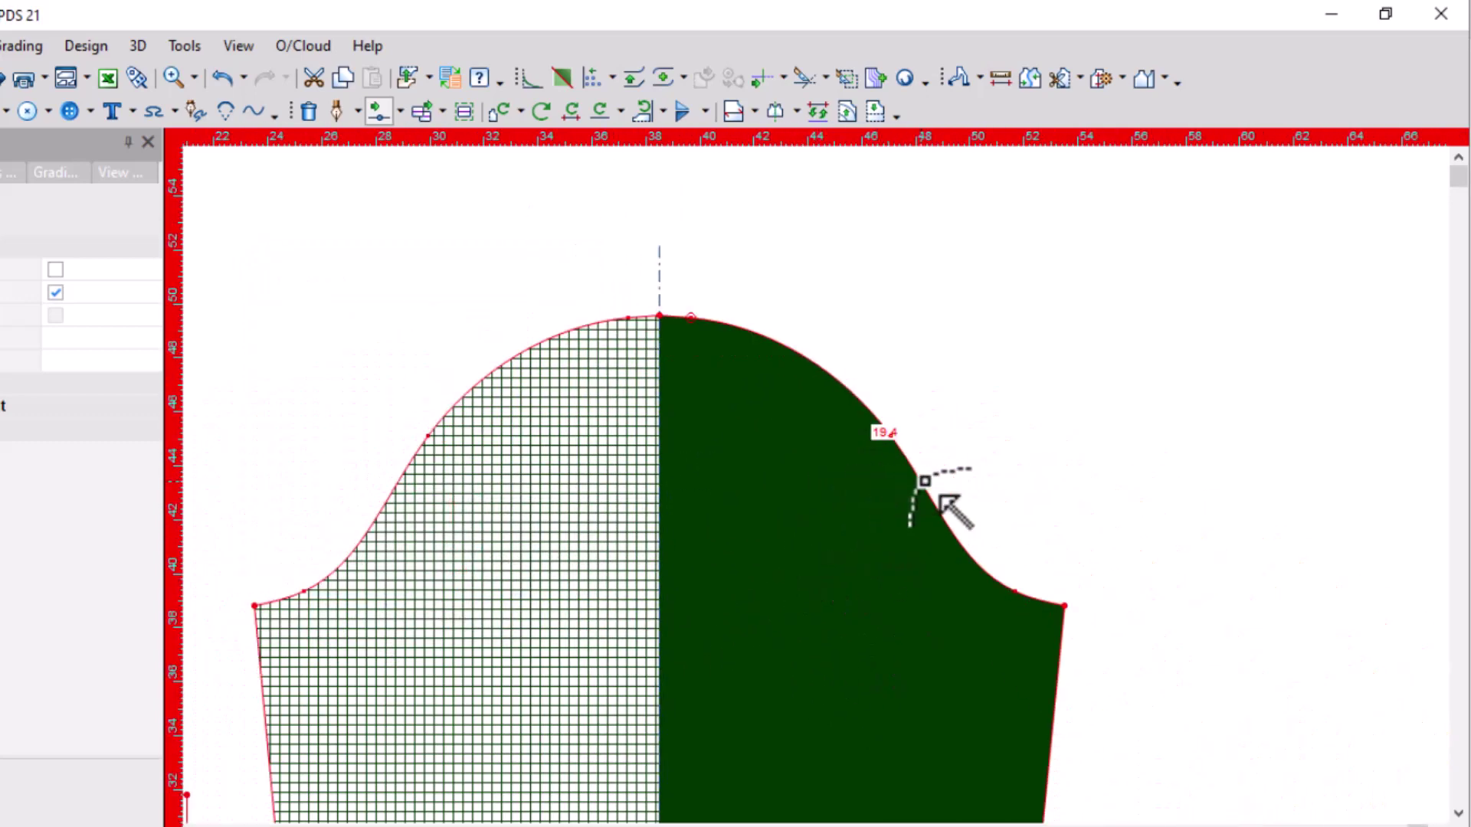
scroll(970, 509, "up", 1)
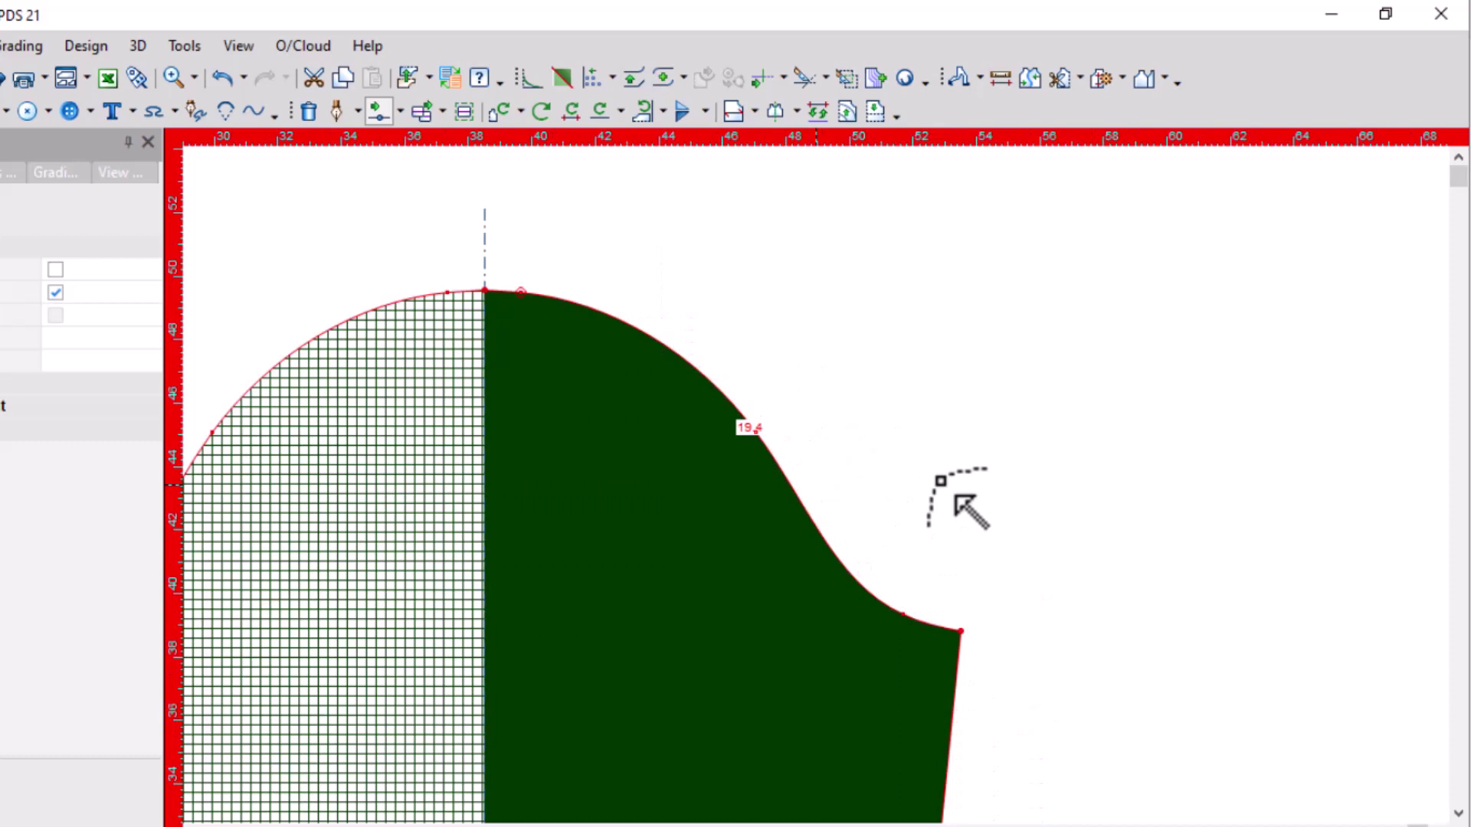
scroll(840, 499, "up", 1)
scroll(888, 582, "down", 2)
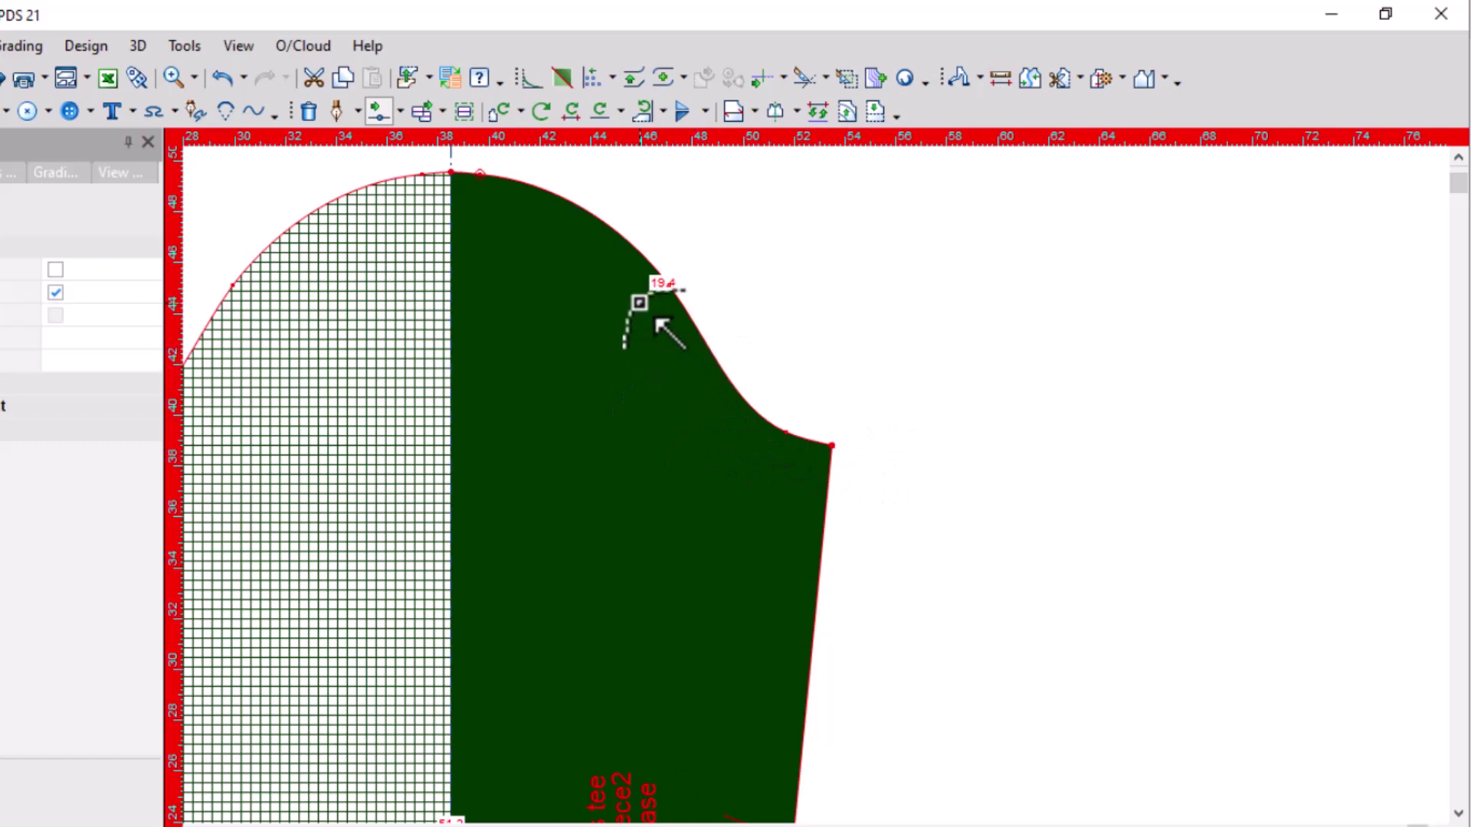
scroll(842, 503, "up", 1)
scroll(766, 487, "up", 1)
scroll(835, 546, "down", 1)
scroll(833, 496, "down", 2)
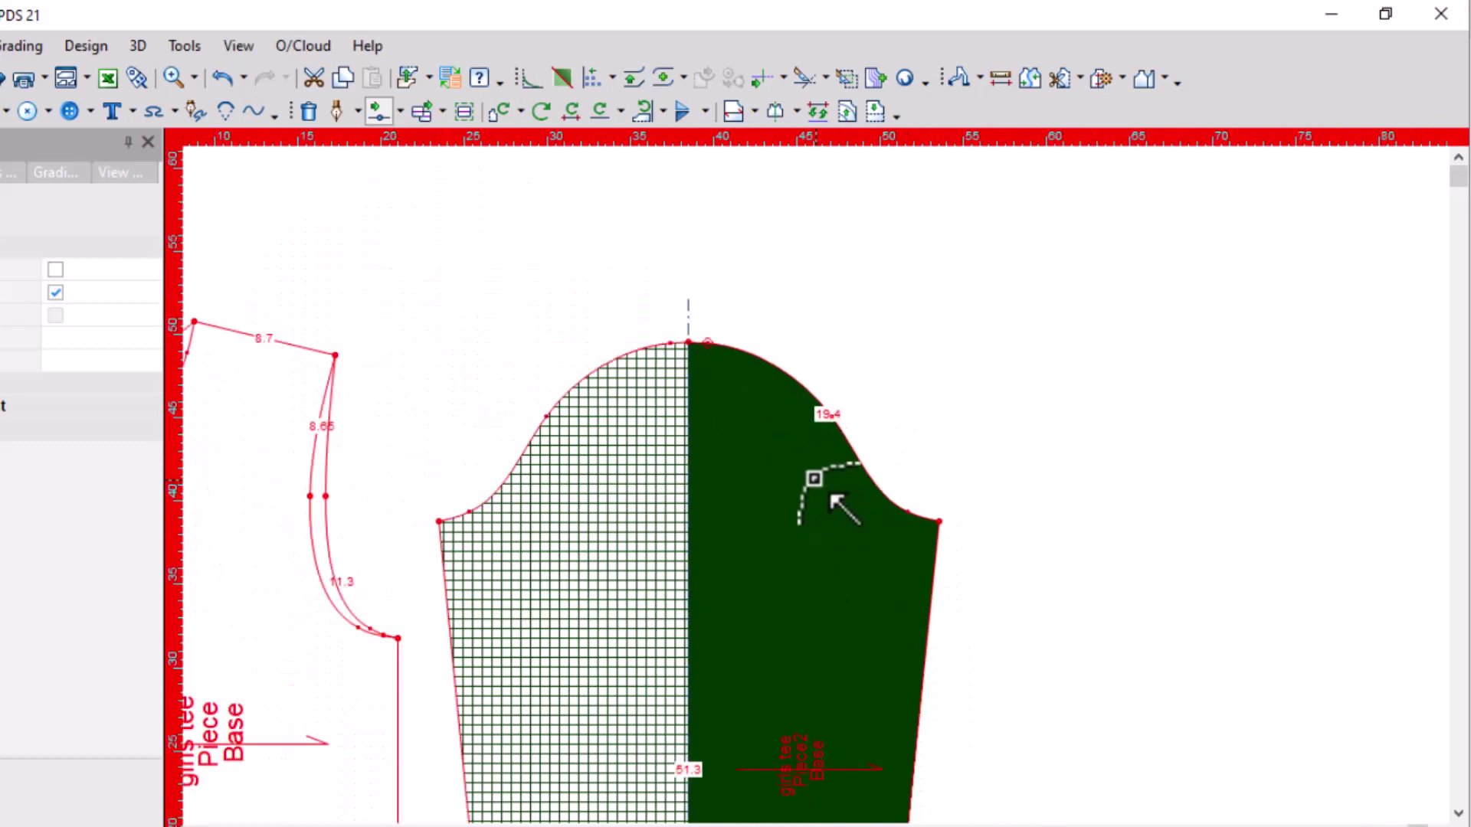
key("alt+Tab")
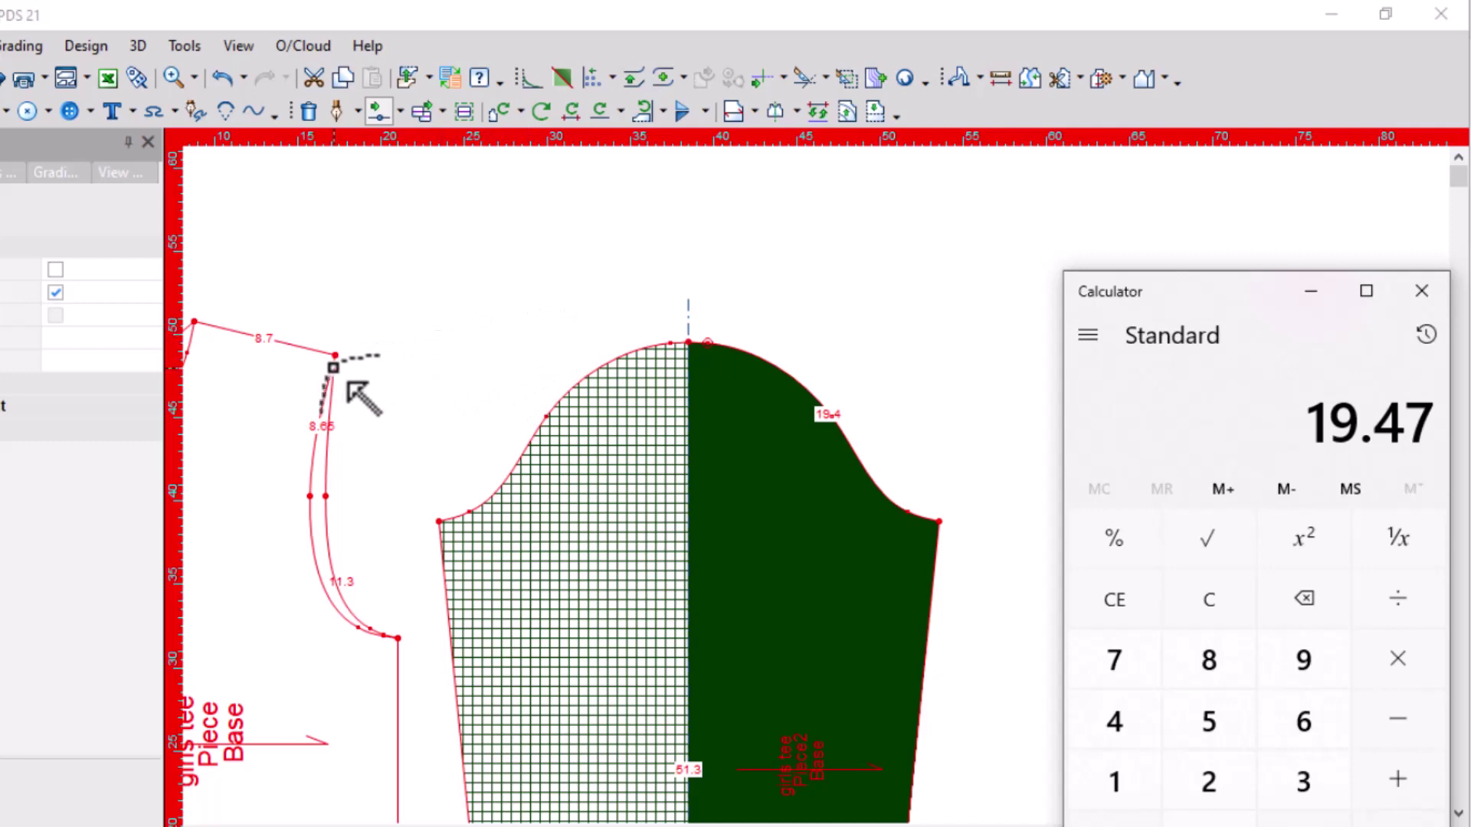
Measure the front bodice armhole curve, reading 19.04, and close the results
right_click(449, 354)
left_click(487, 362)
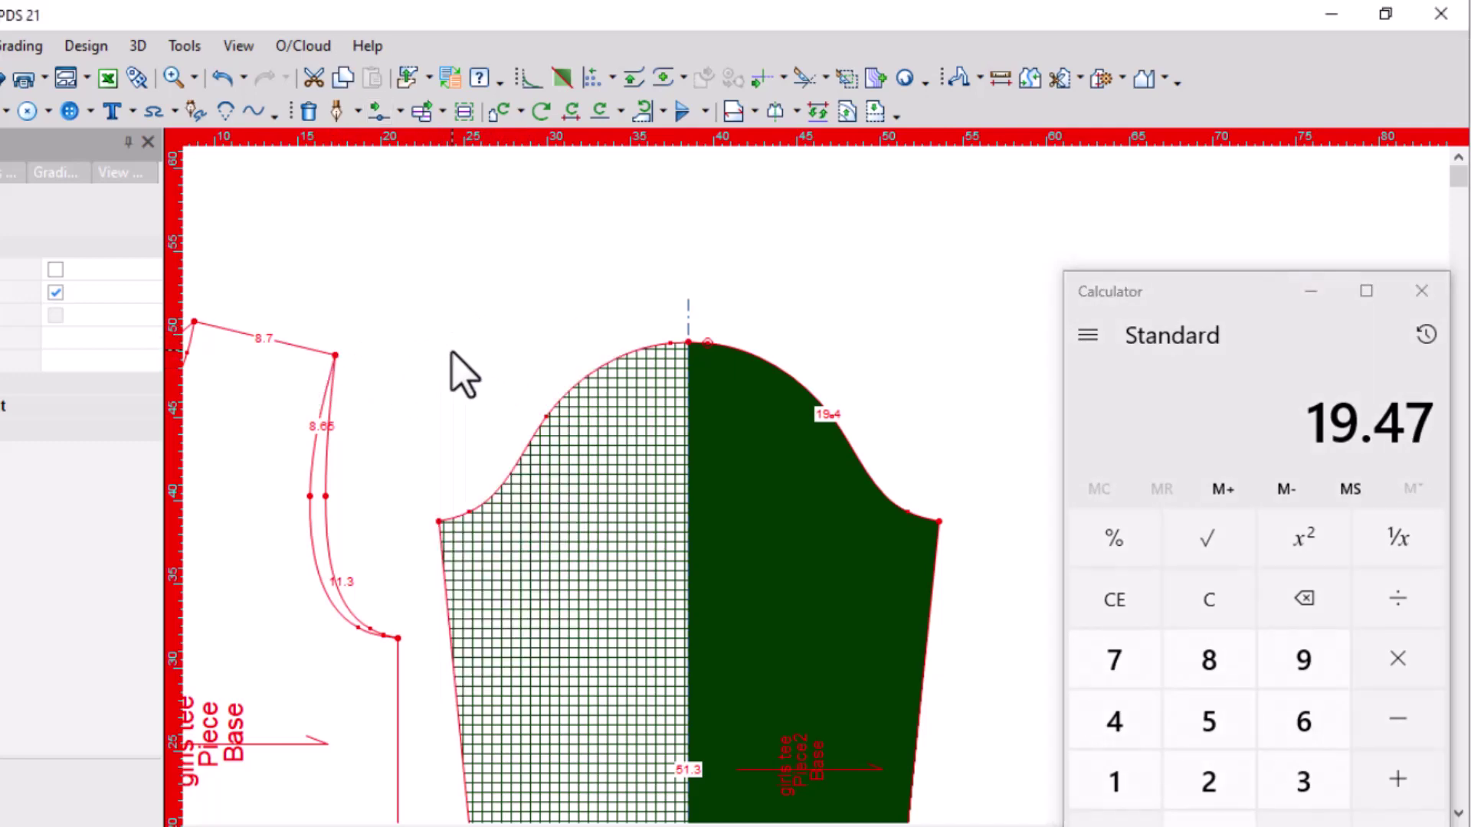
left_click_drag(334, 356, 398, 638)
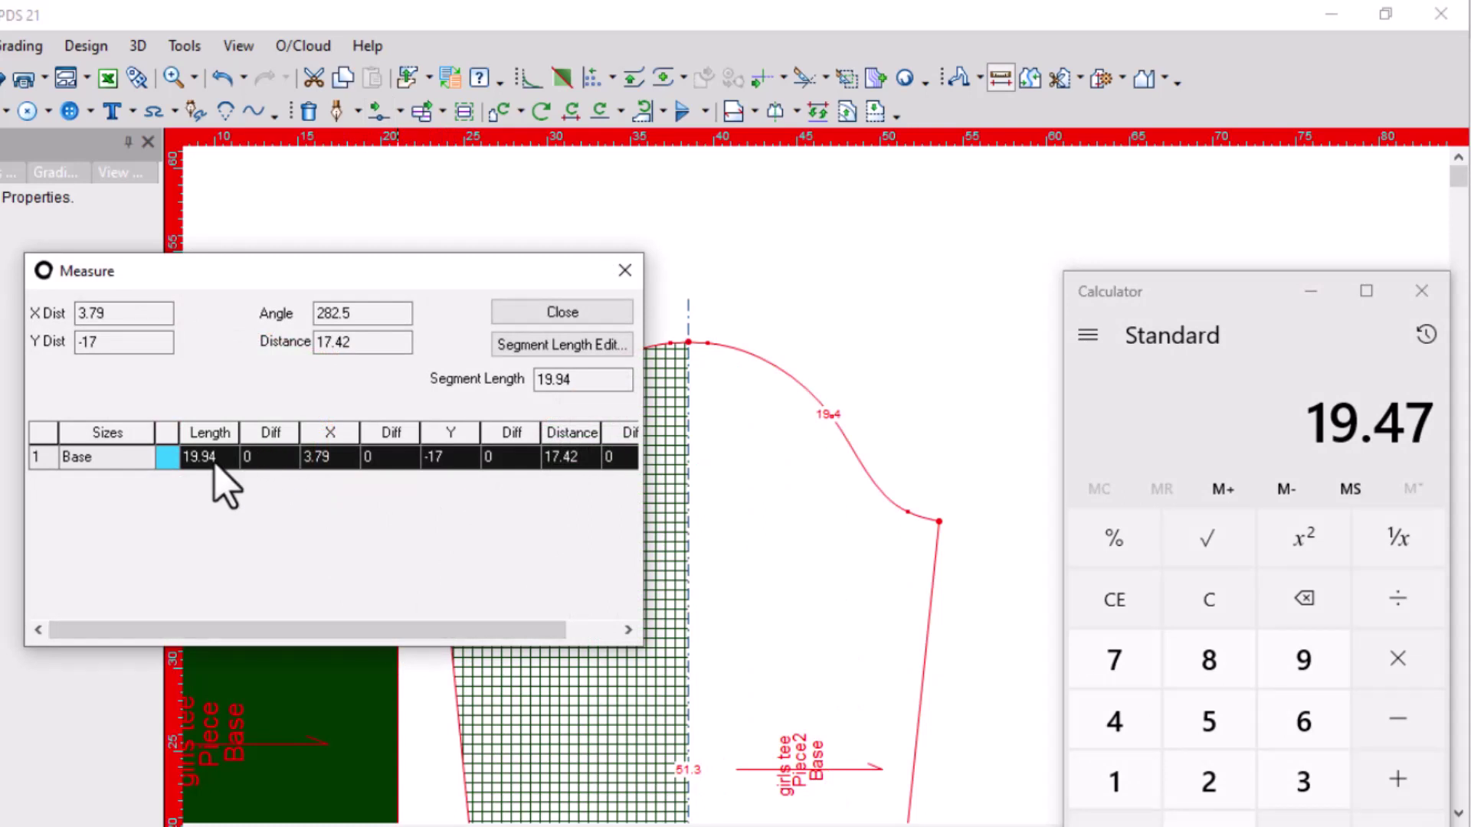
left_click(625, 270)
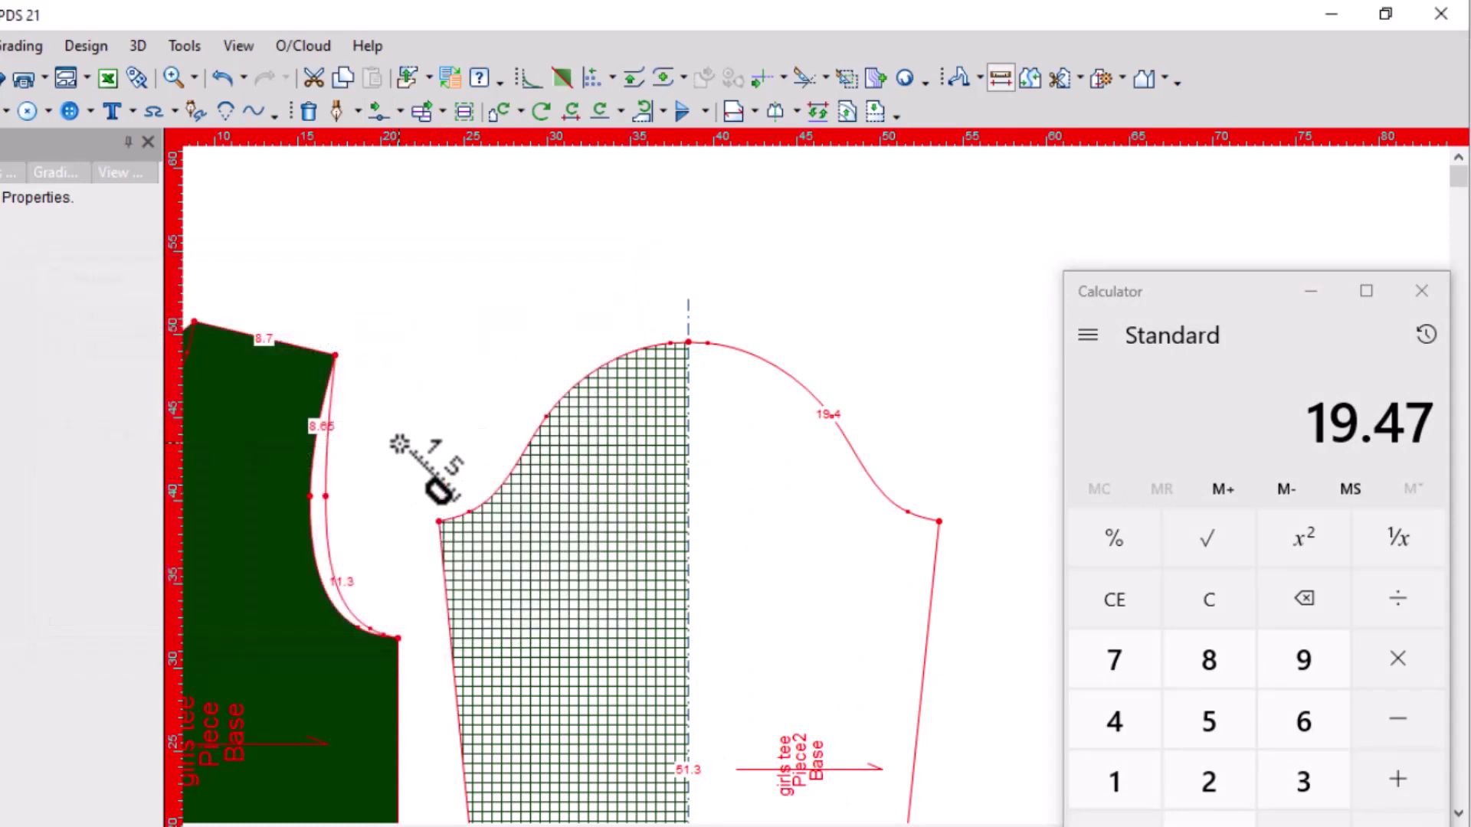
key("Escape")
left_click(328, 553)
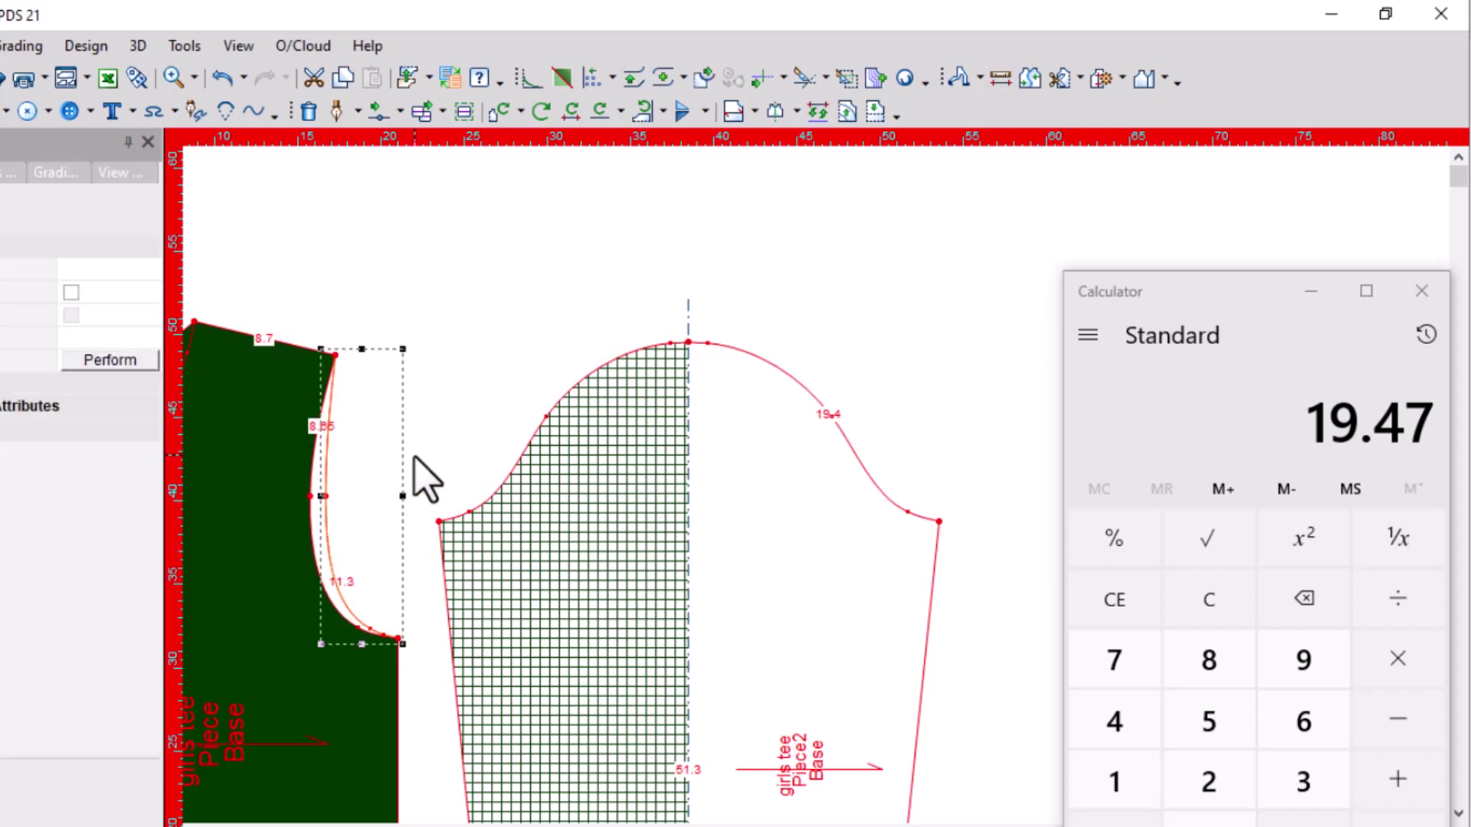
key("m")
left_click(336, 357)
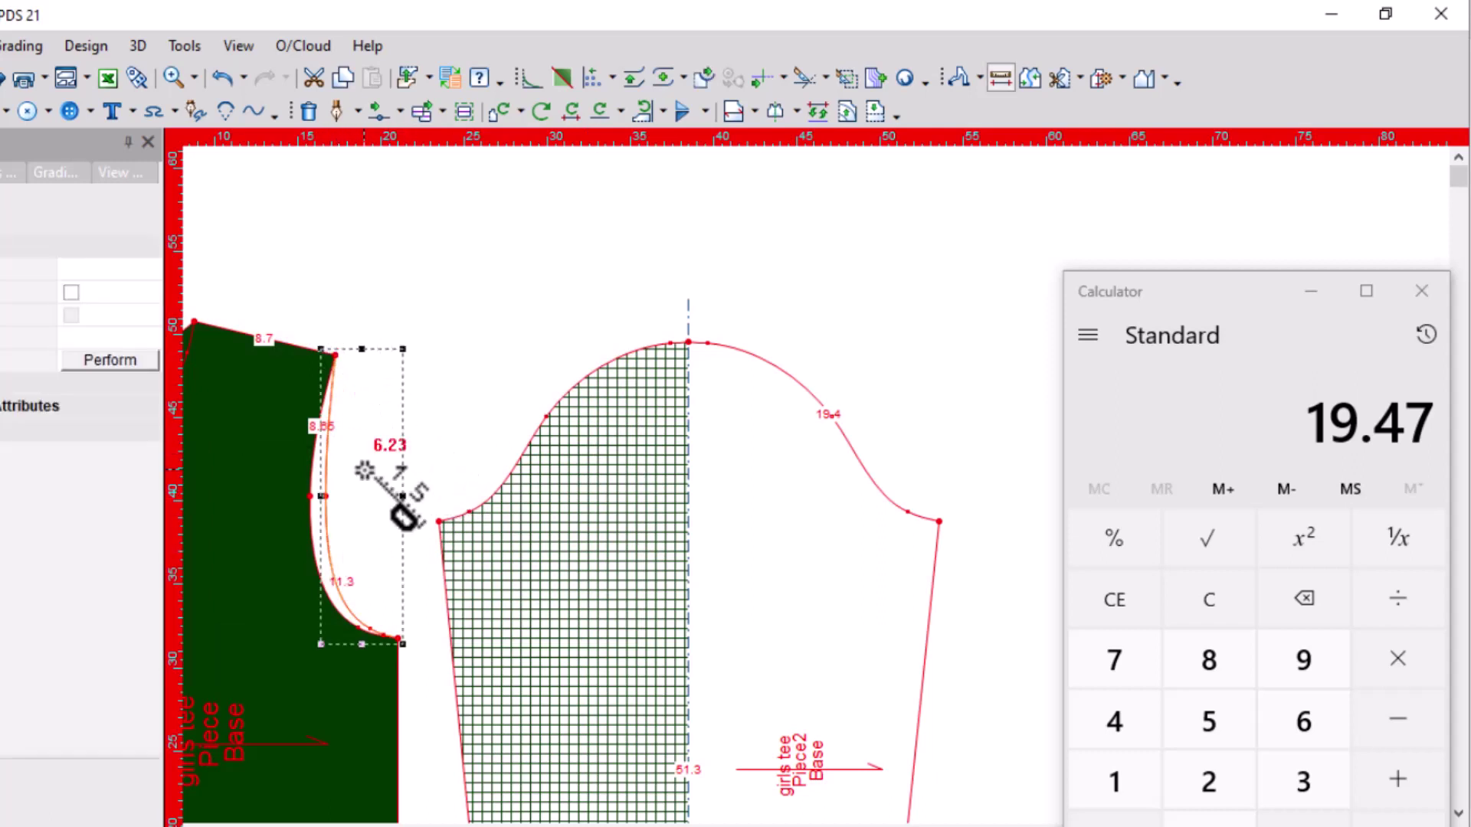
left_click(397, 635)
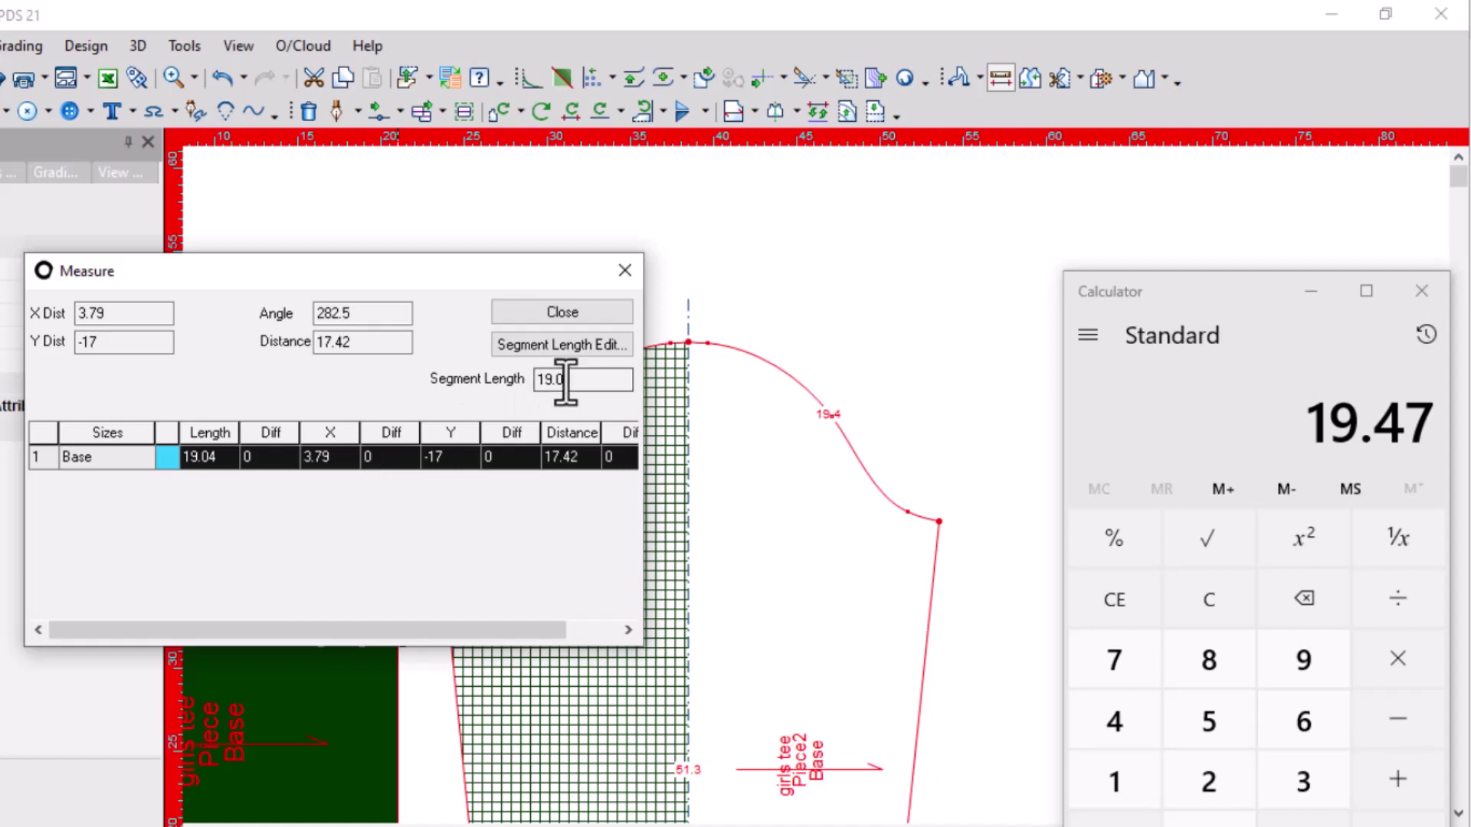
left_click(624, 270)
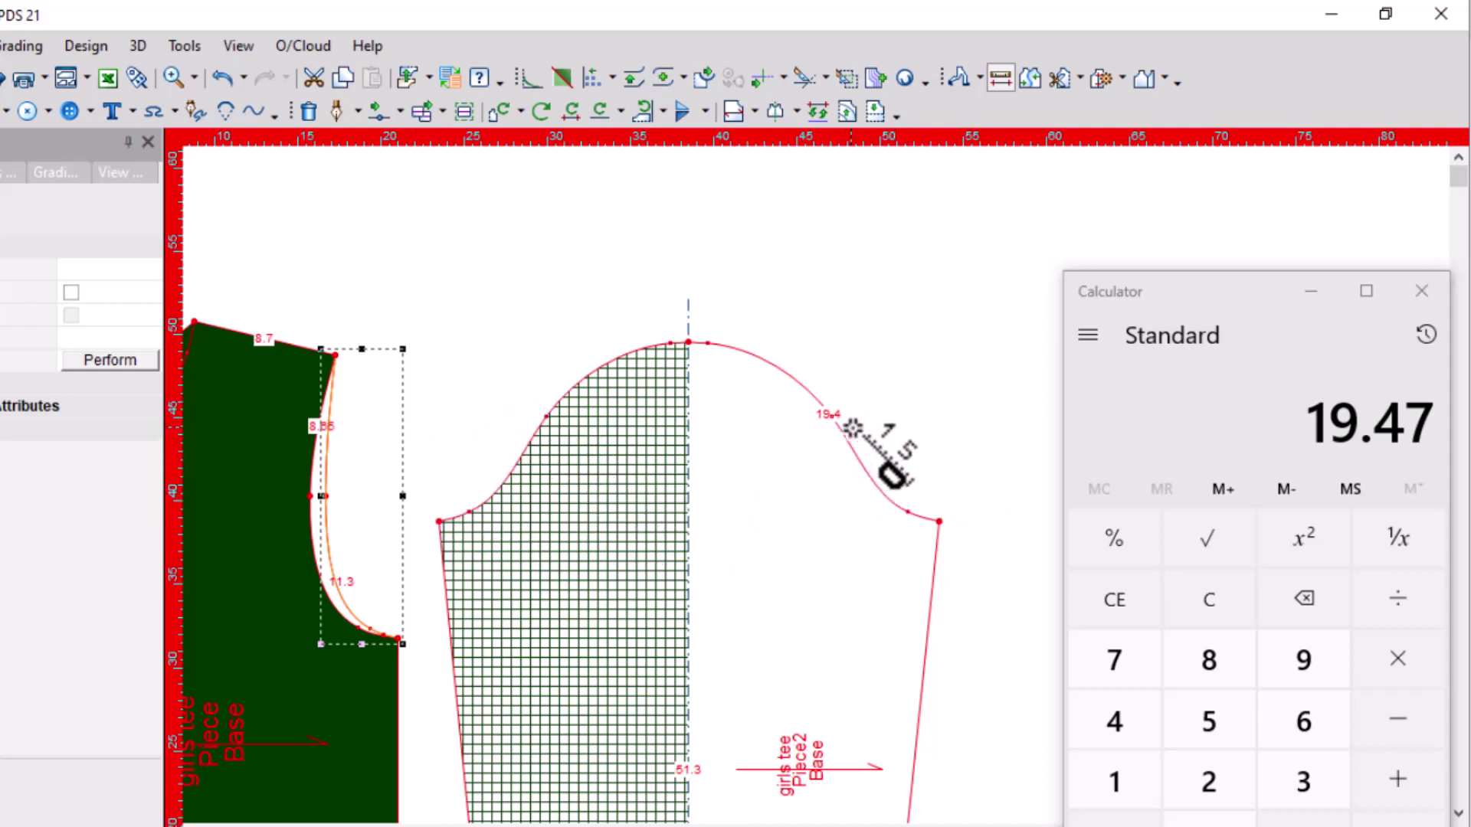
Move the right-half sleeve cap points vertically so the cap reads 19.46
scroll(795, 457, "up", 1)
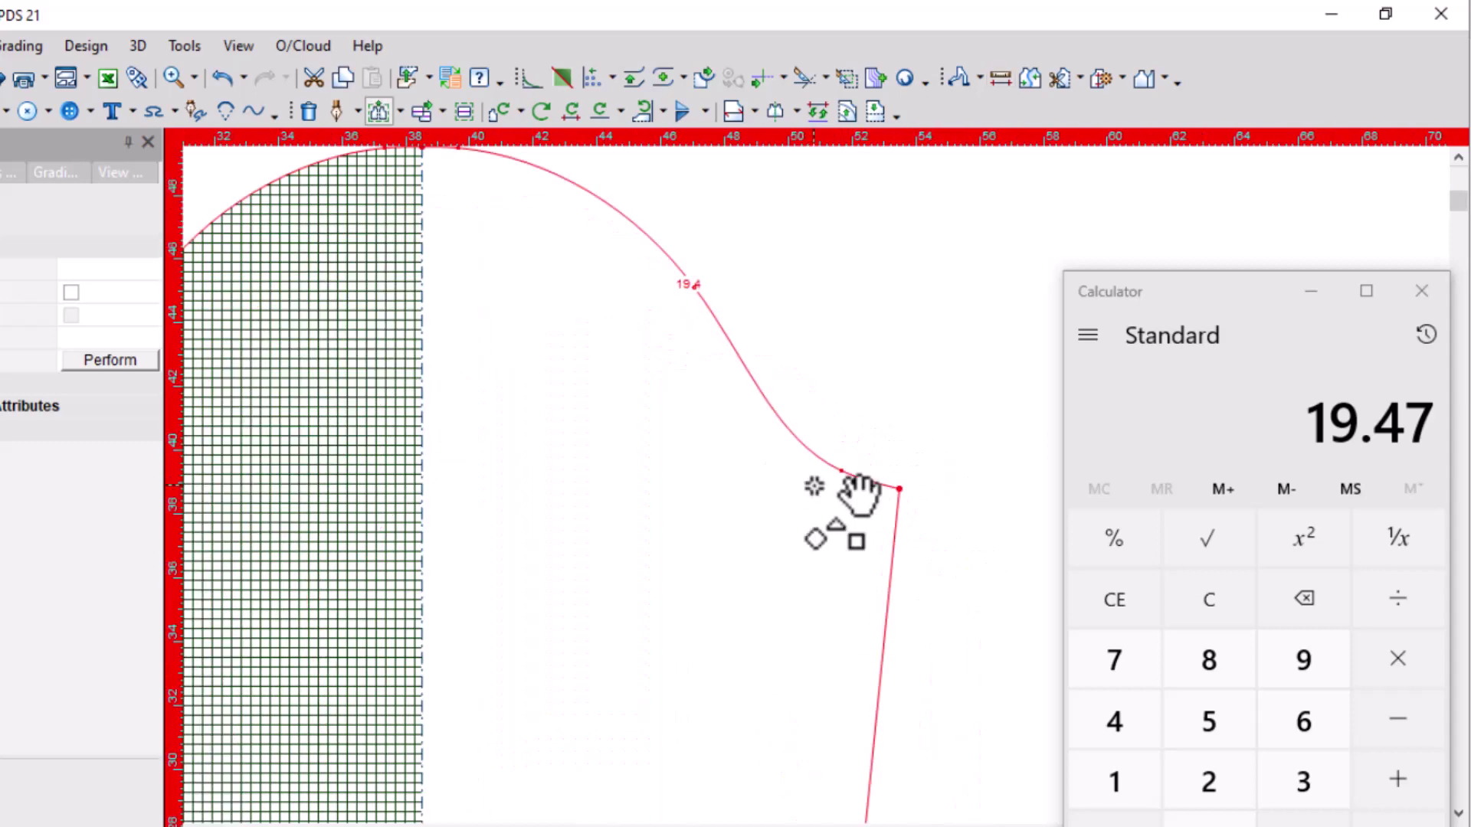
middle_click_drag(958, 605, 889, 483)
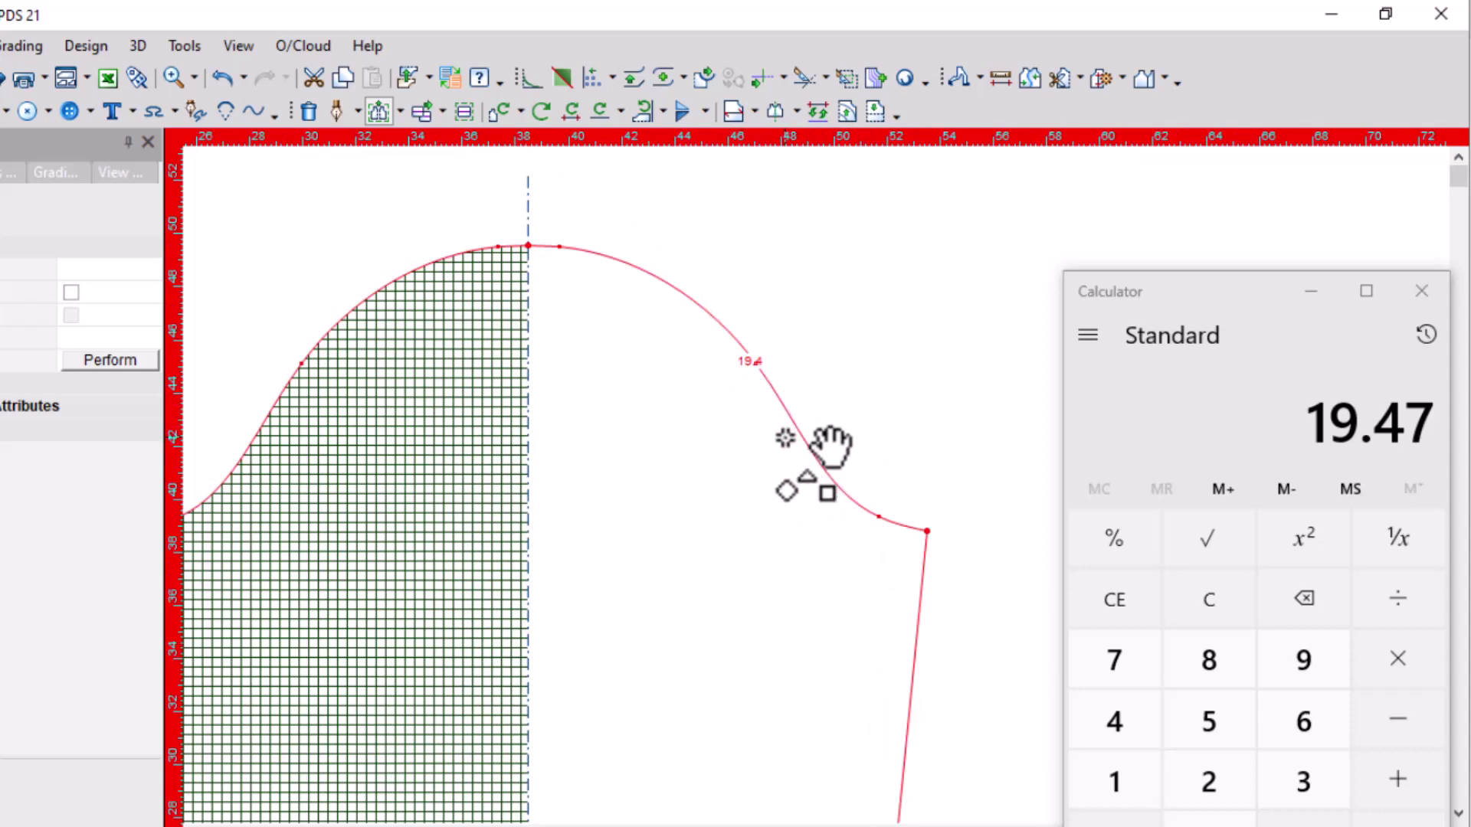
left_click(885, 483)
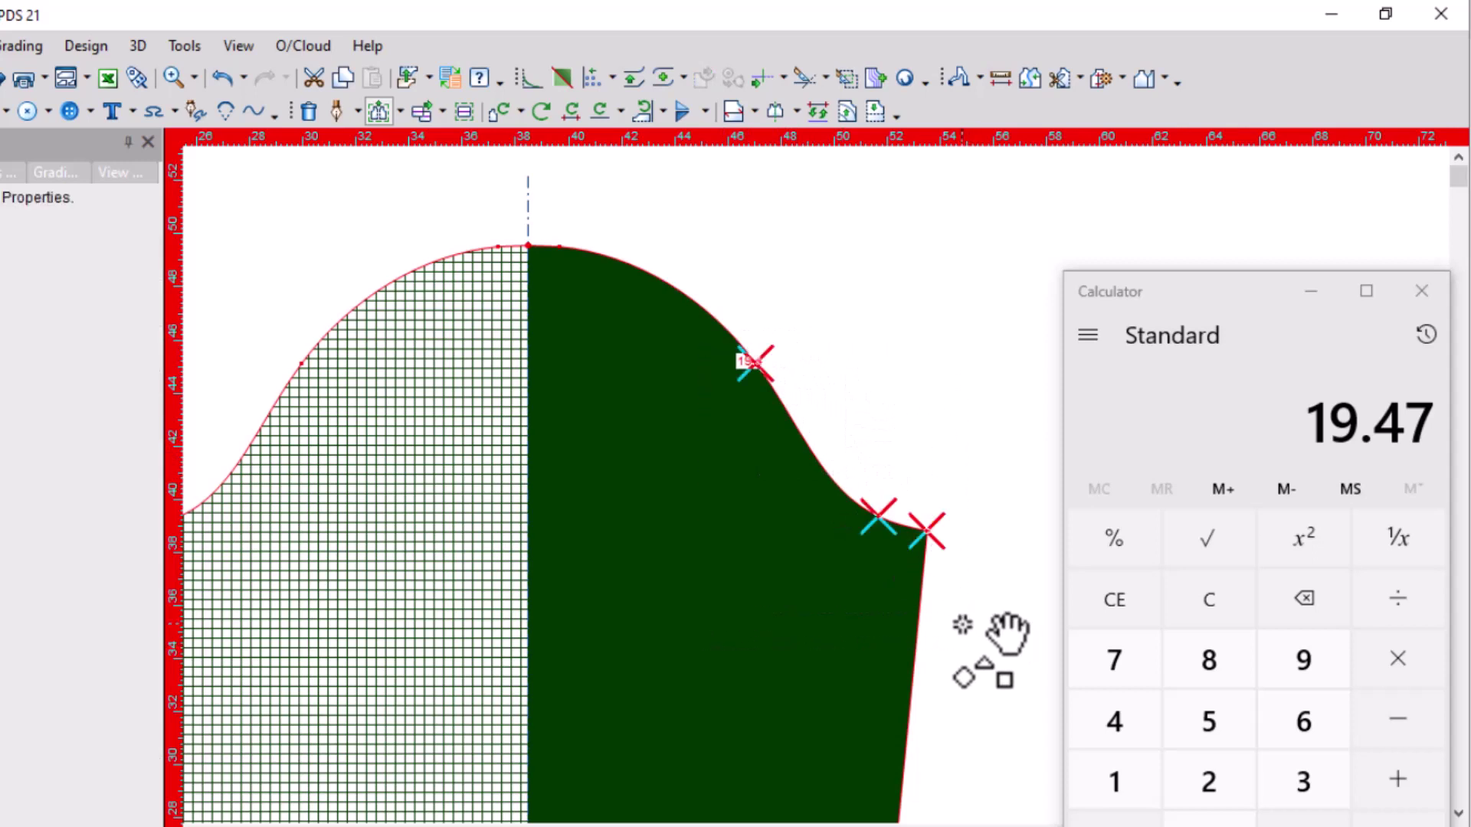
left_click_drag(925, 530, 933, 609)
type("-.1")
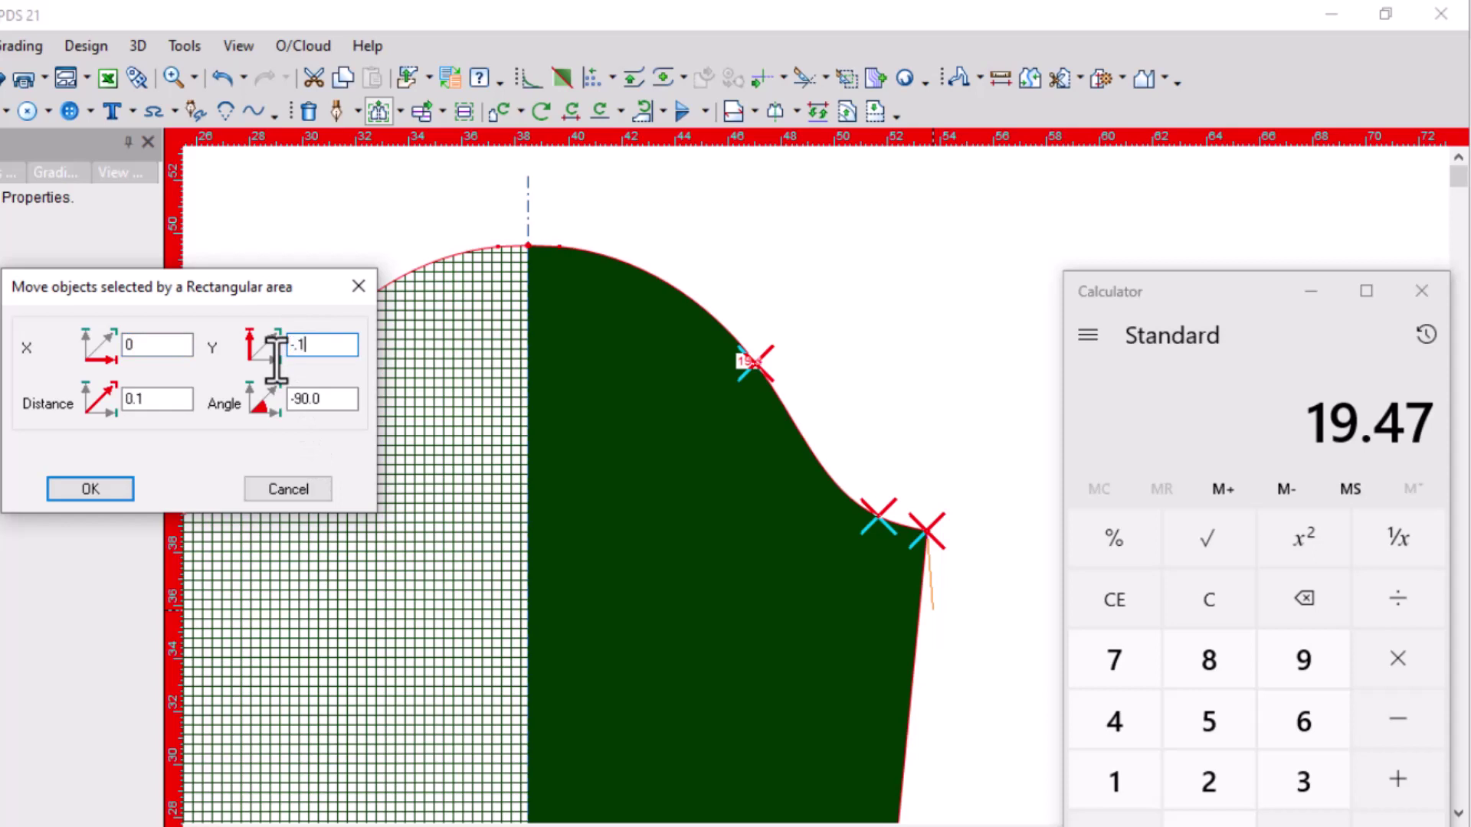
key("Return")
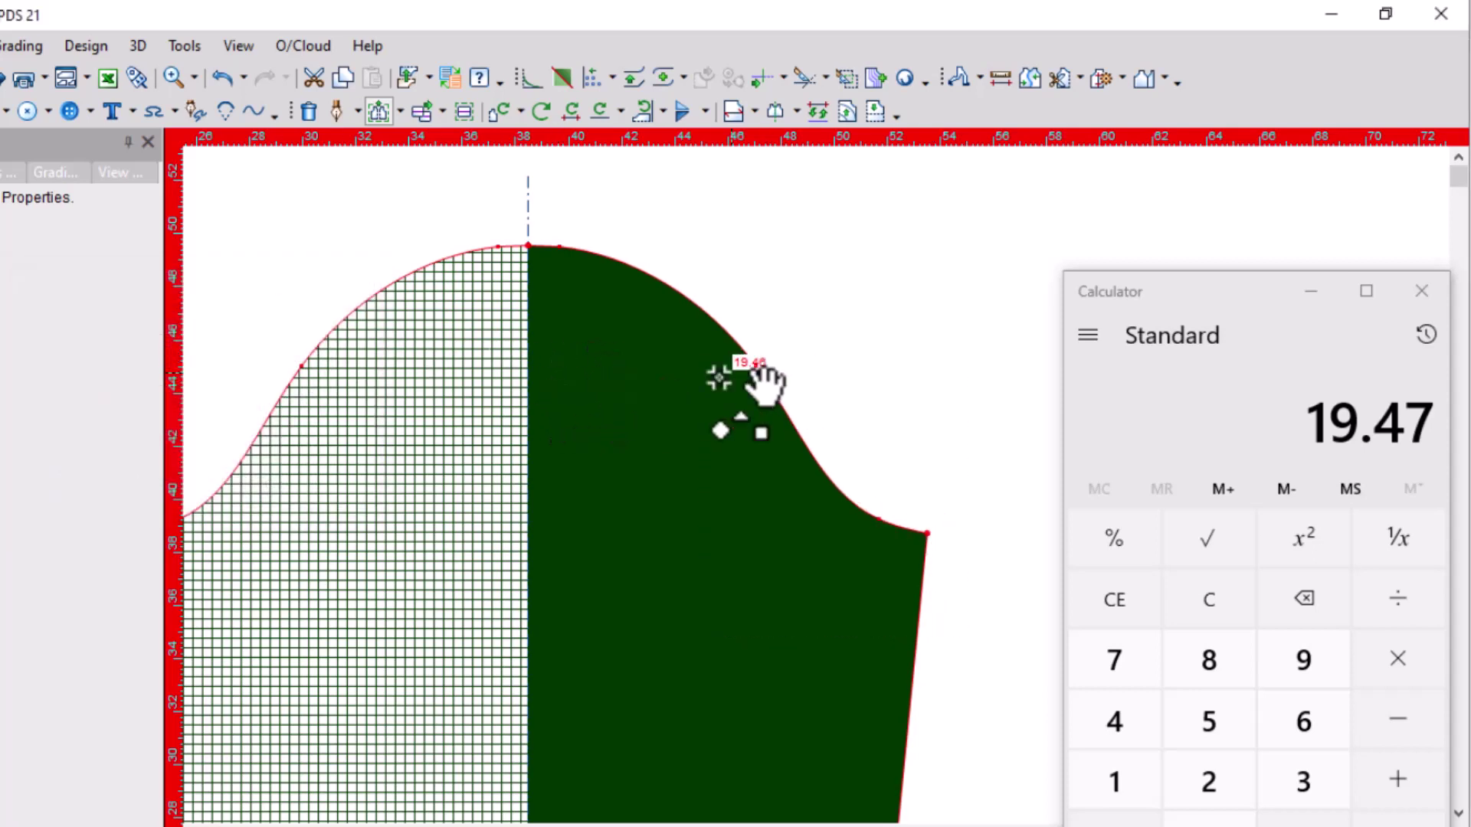
scroll(779, 379, "up", 1)
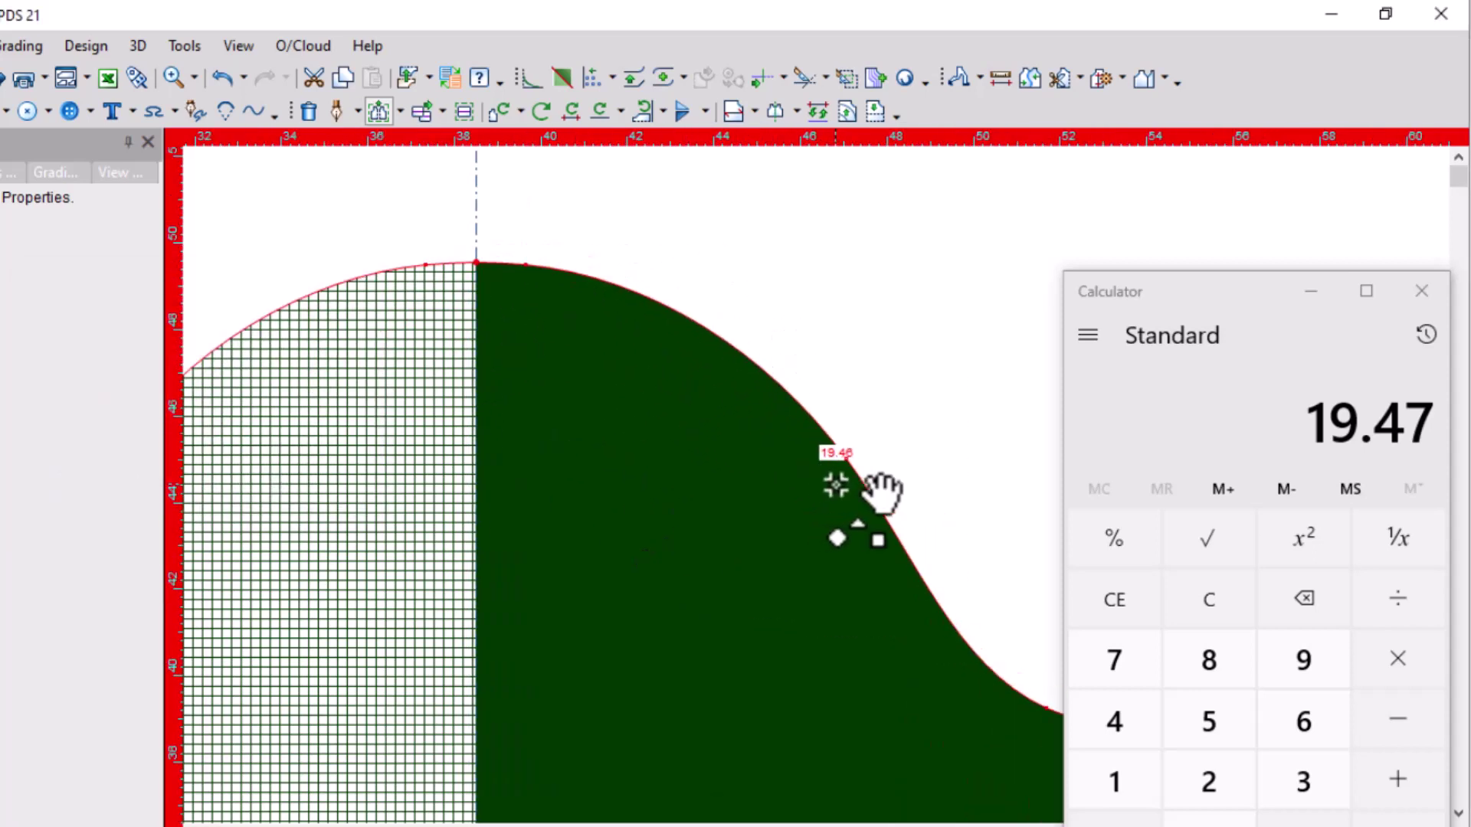
scroll(835, 478, "up", 1)
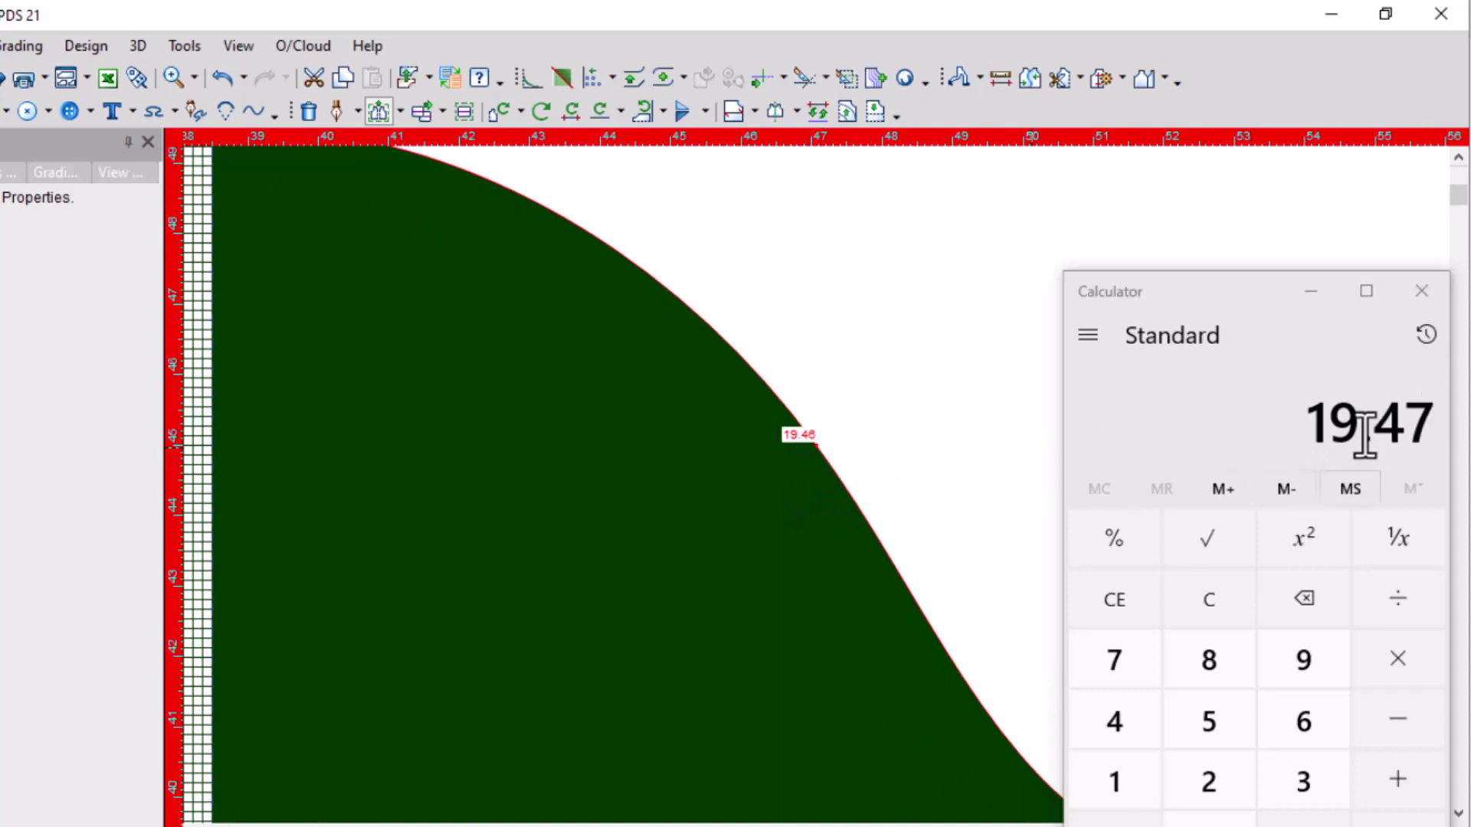
scroll(754, 527, "down", 1)
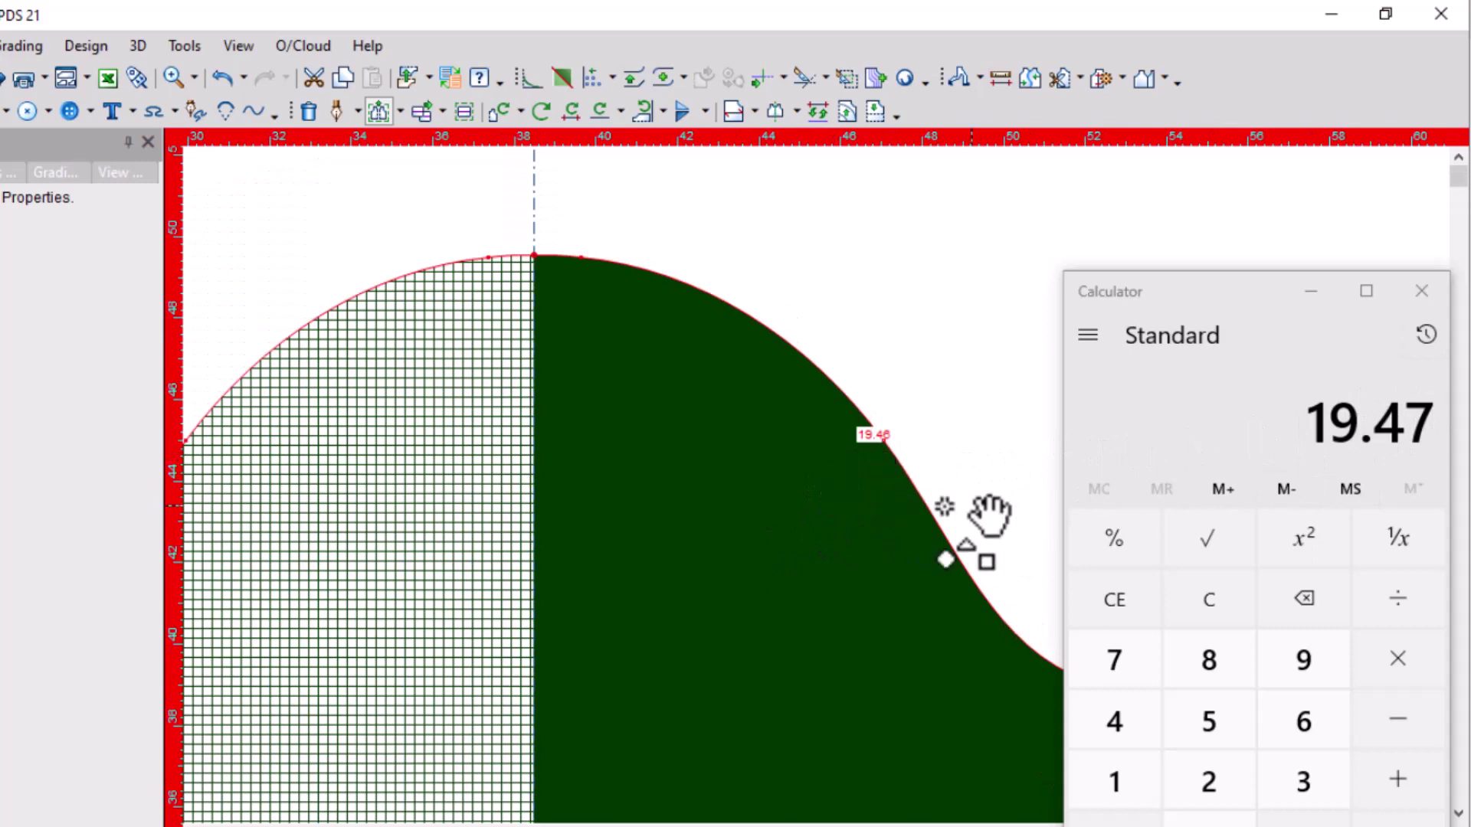
scroll(864, 584, "down", 1)
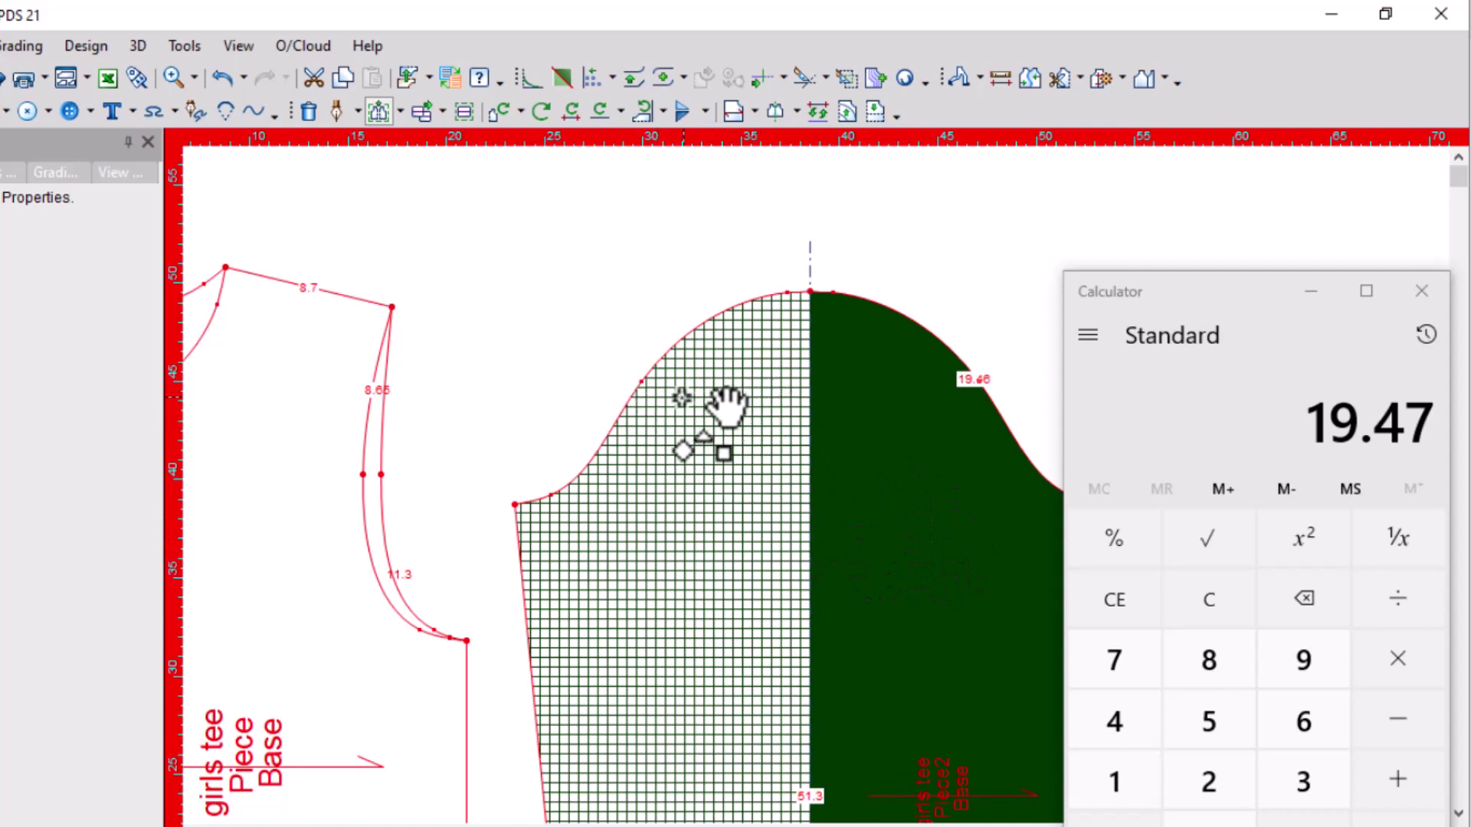
Unfold the half sleeve with Shift+H, applying it to the current piece only
right_click(630, 239)
left_click(673, 252)
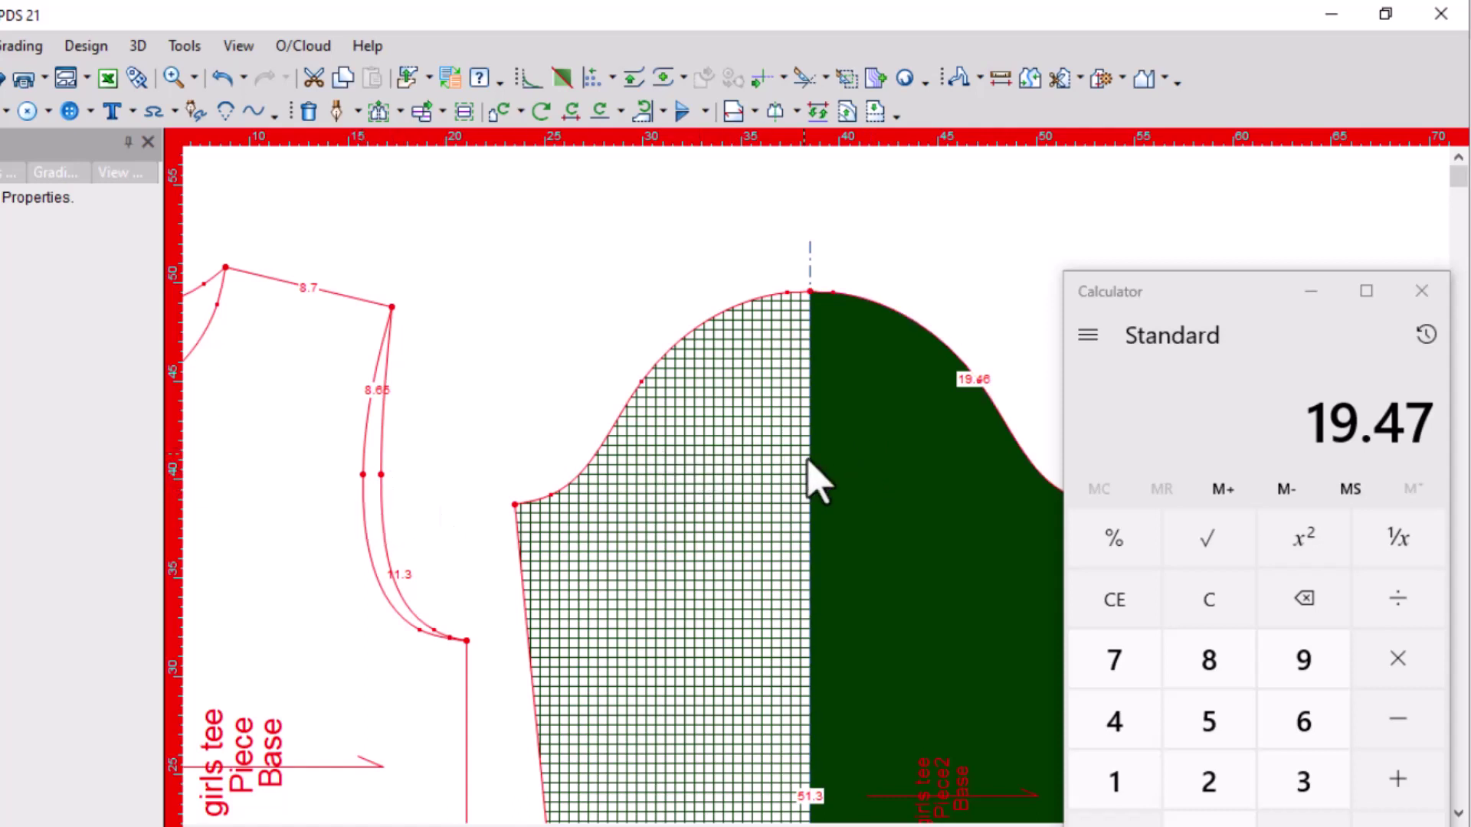
key("shift+h")
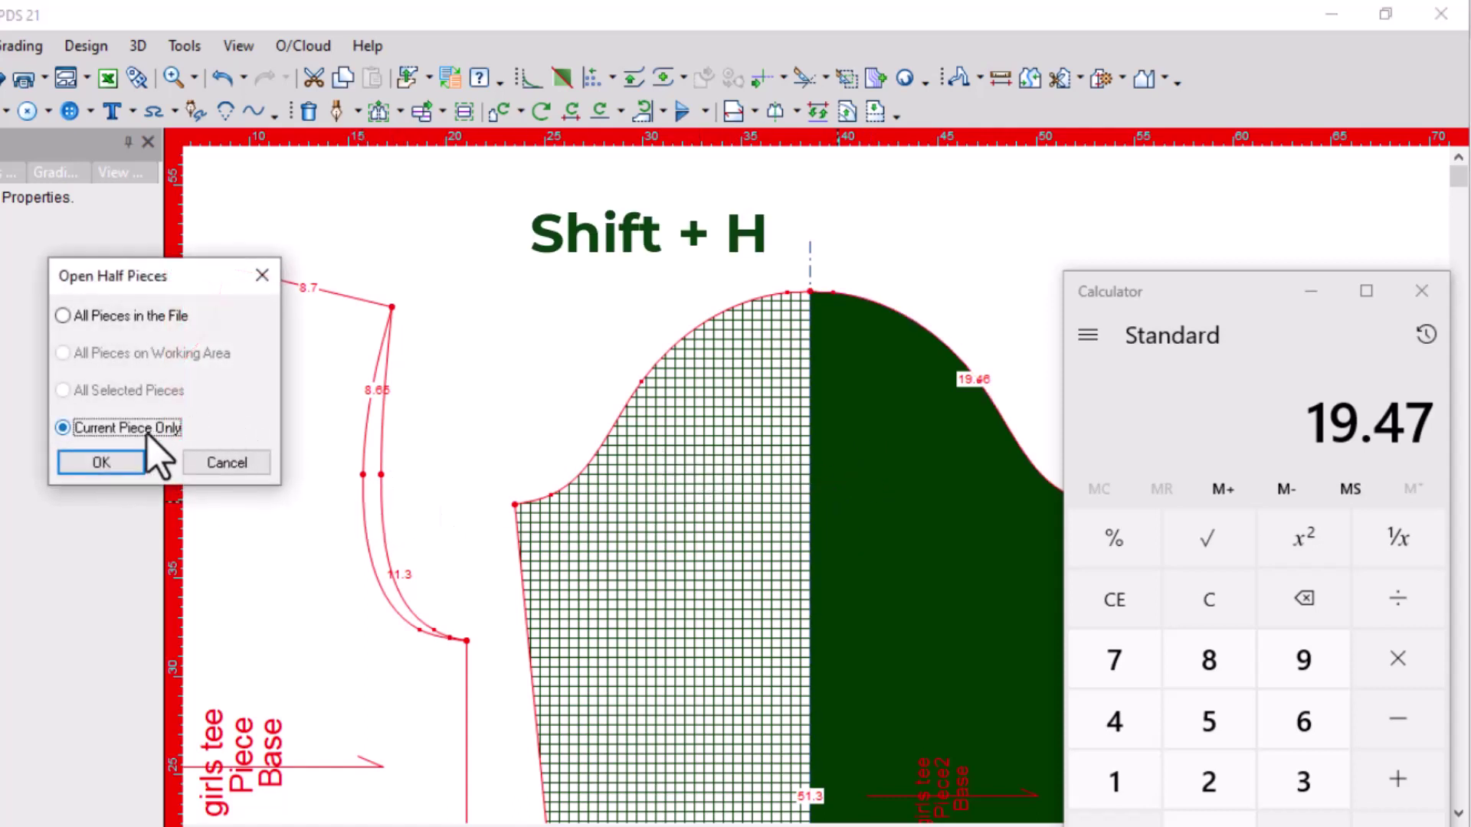
left_click(101, 460)
scroll(666, 471, "up", 2)
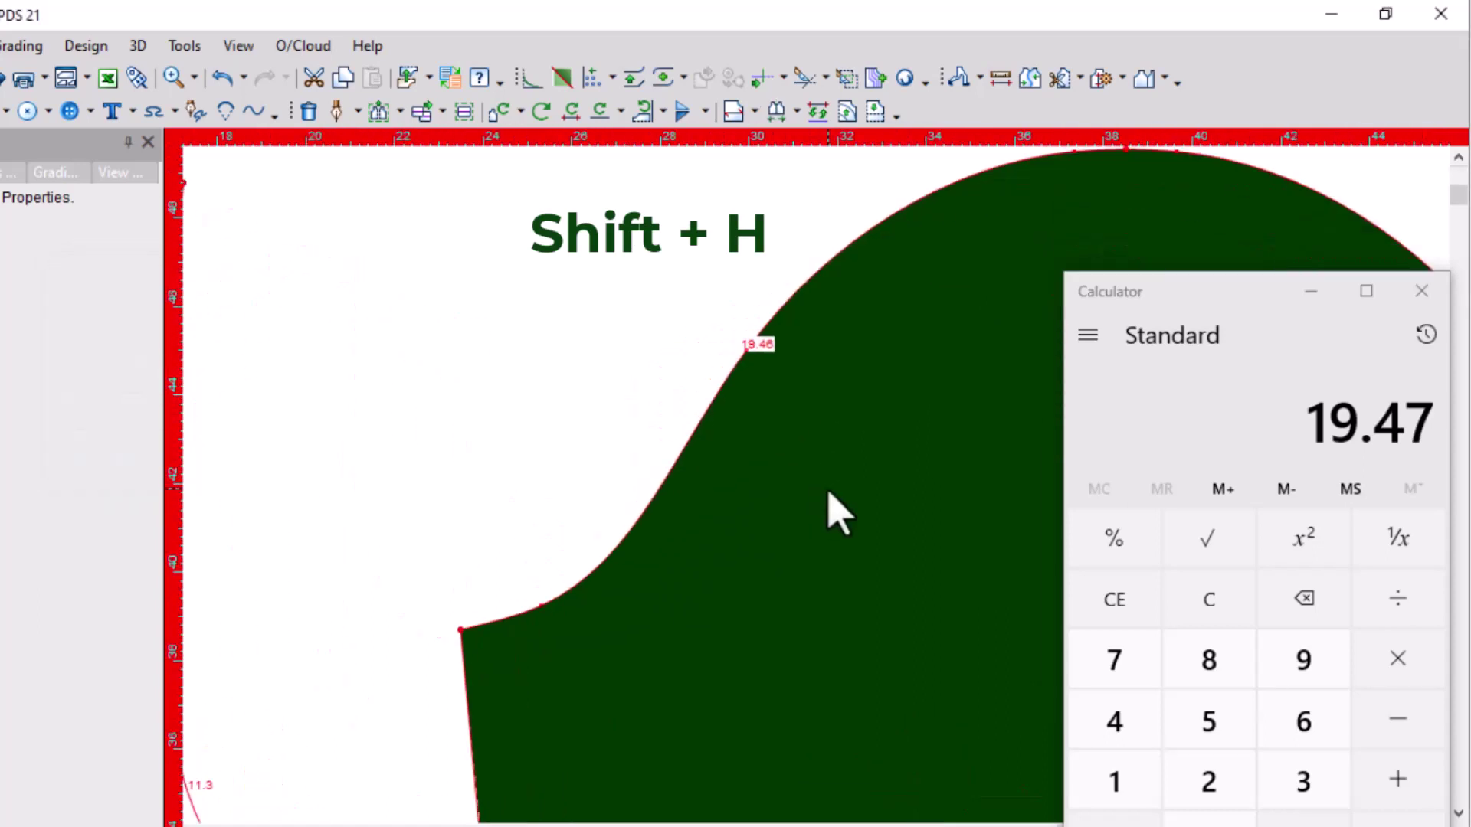
key("p")
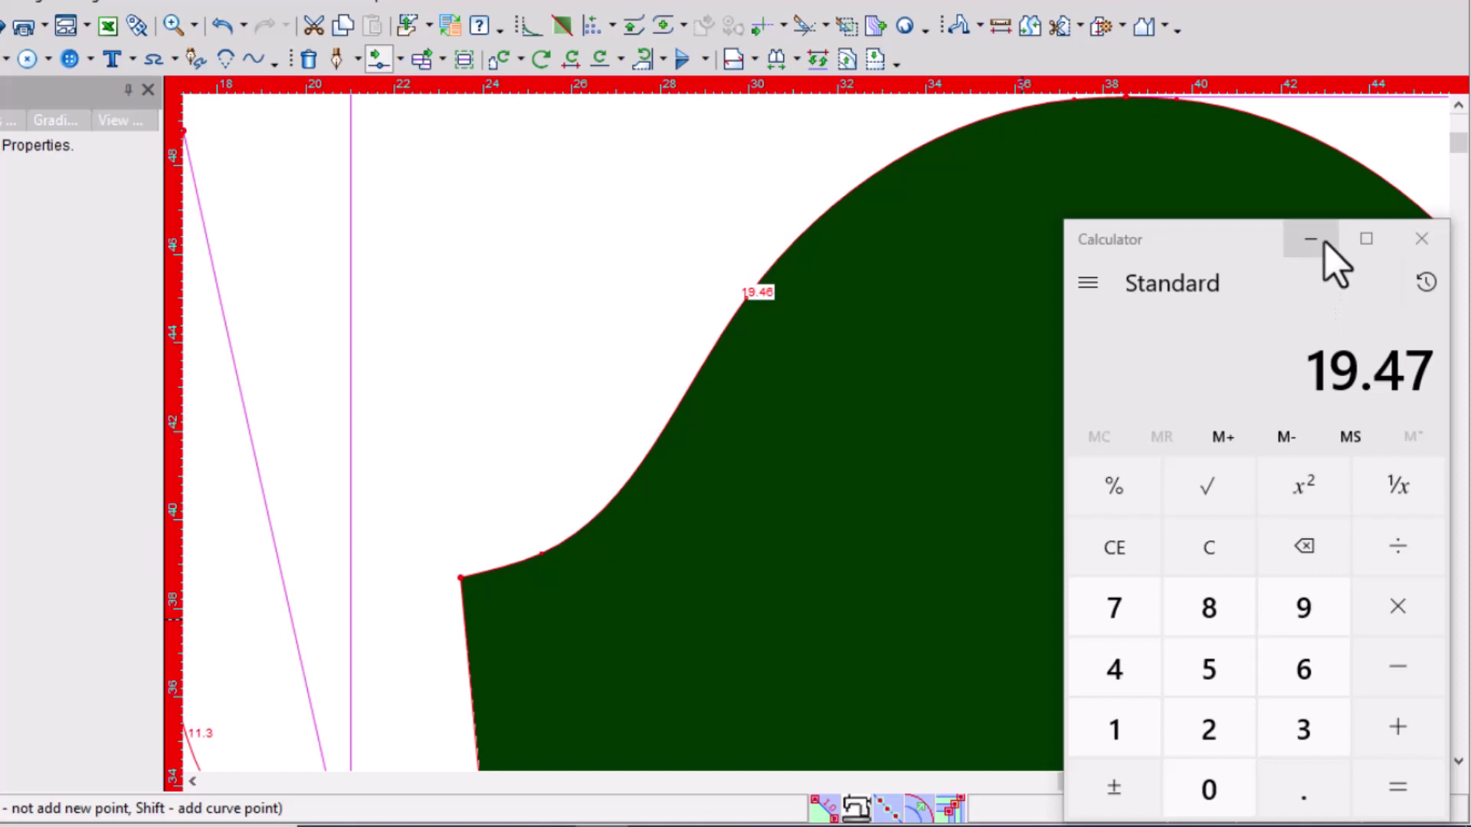
Minimize the Calculator and reposition a point on the cap's left curve
left_click(1323, 244)
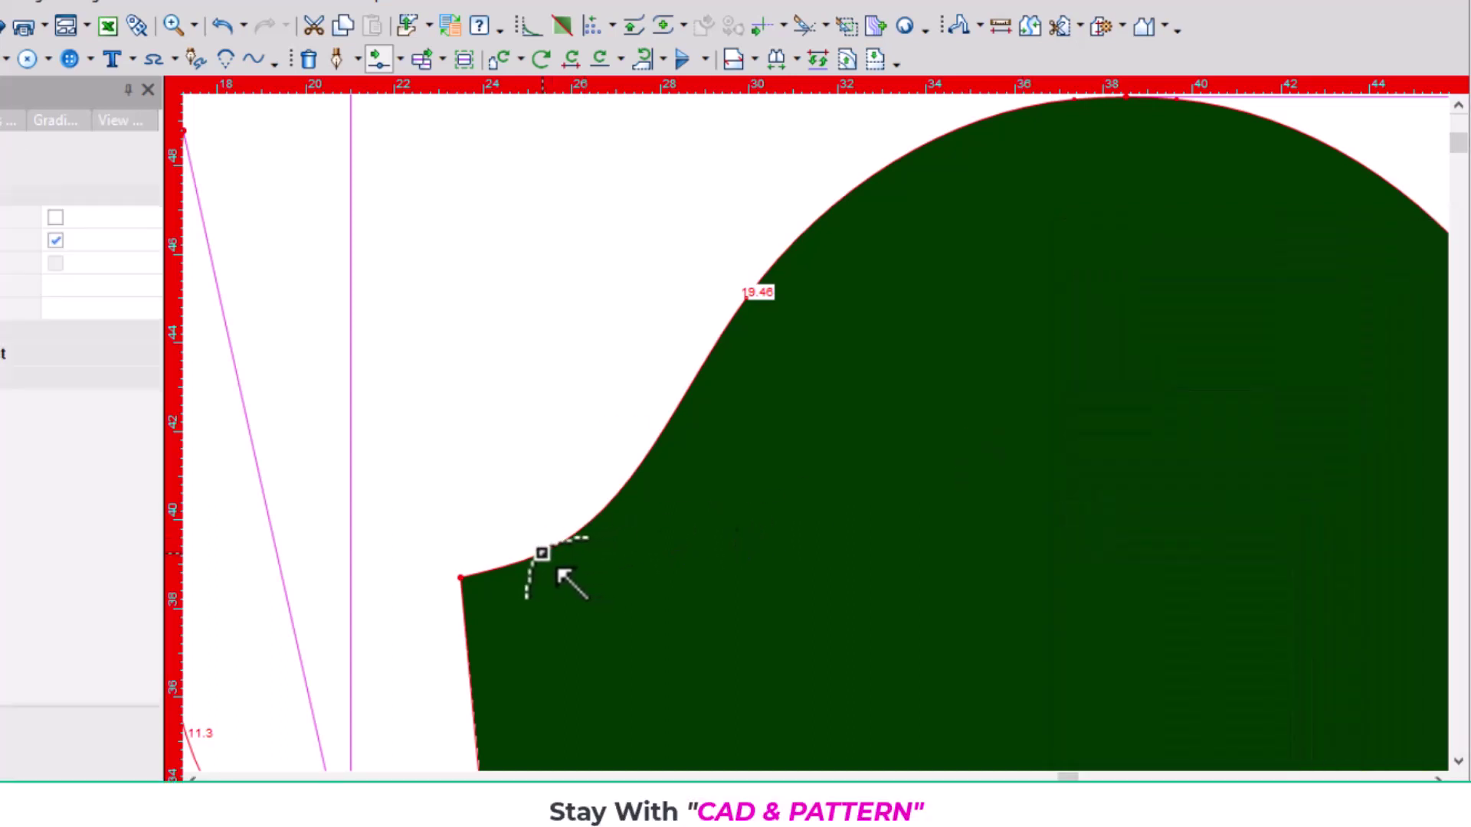
left_click(558, 569)
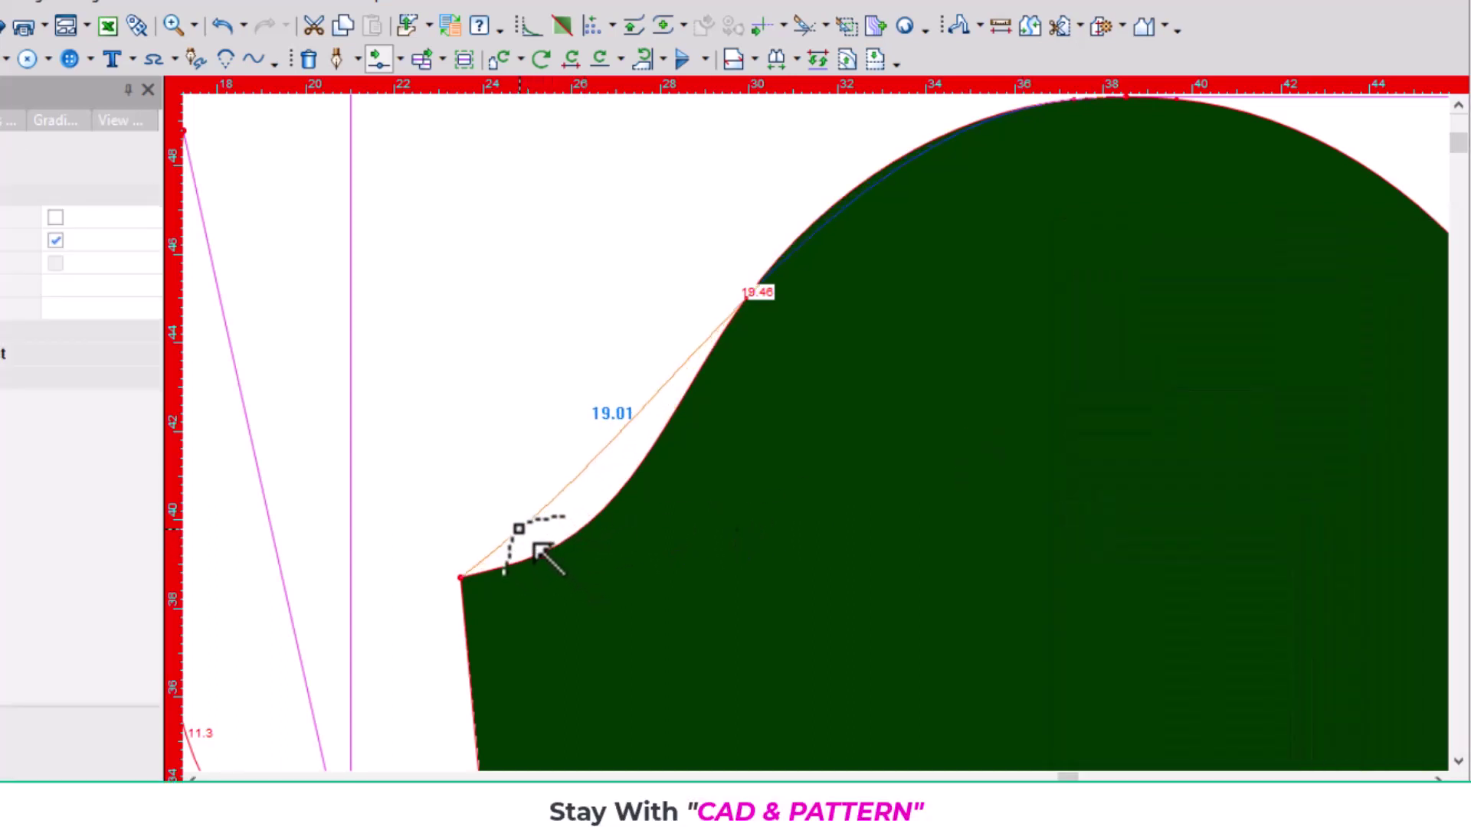
left_click(538, 545)
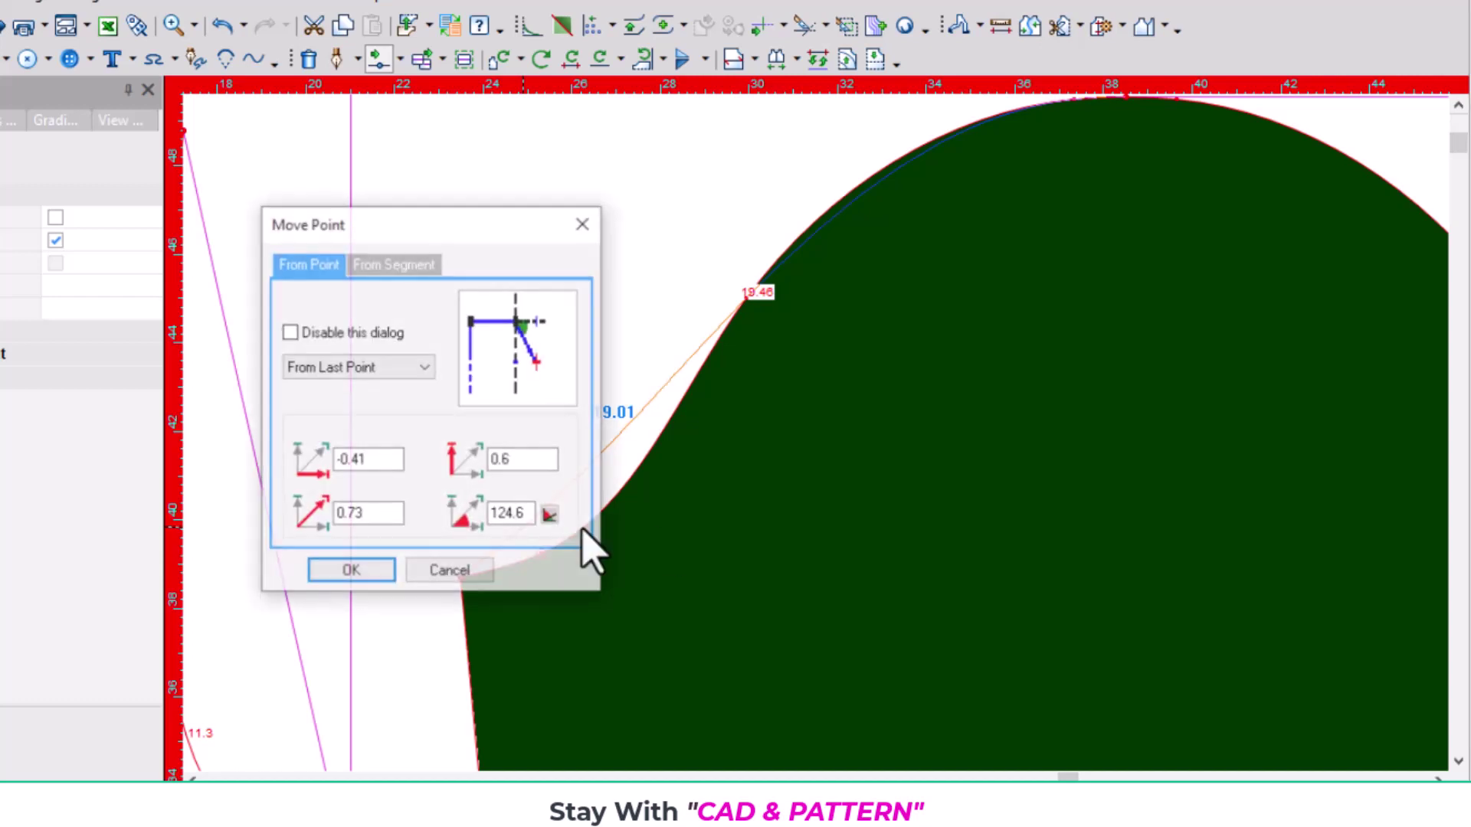
left_click(349, 571)
scroll(747, 348, "down", 1)
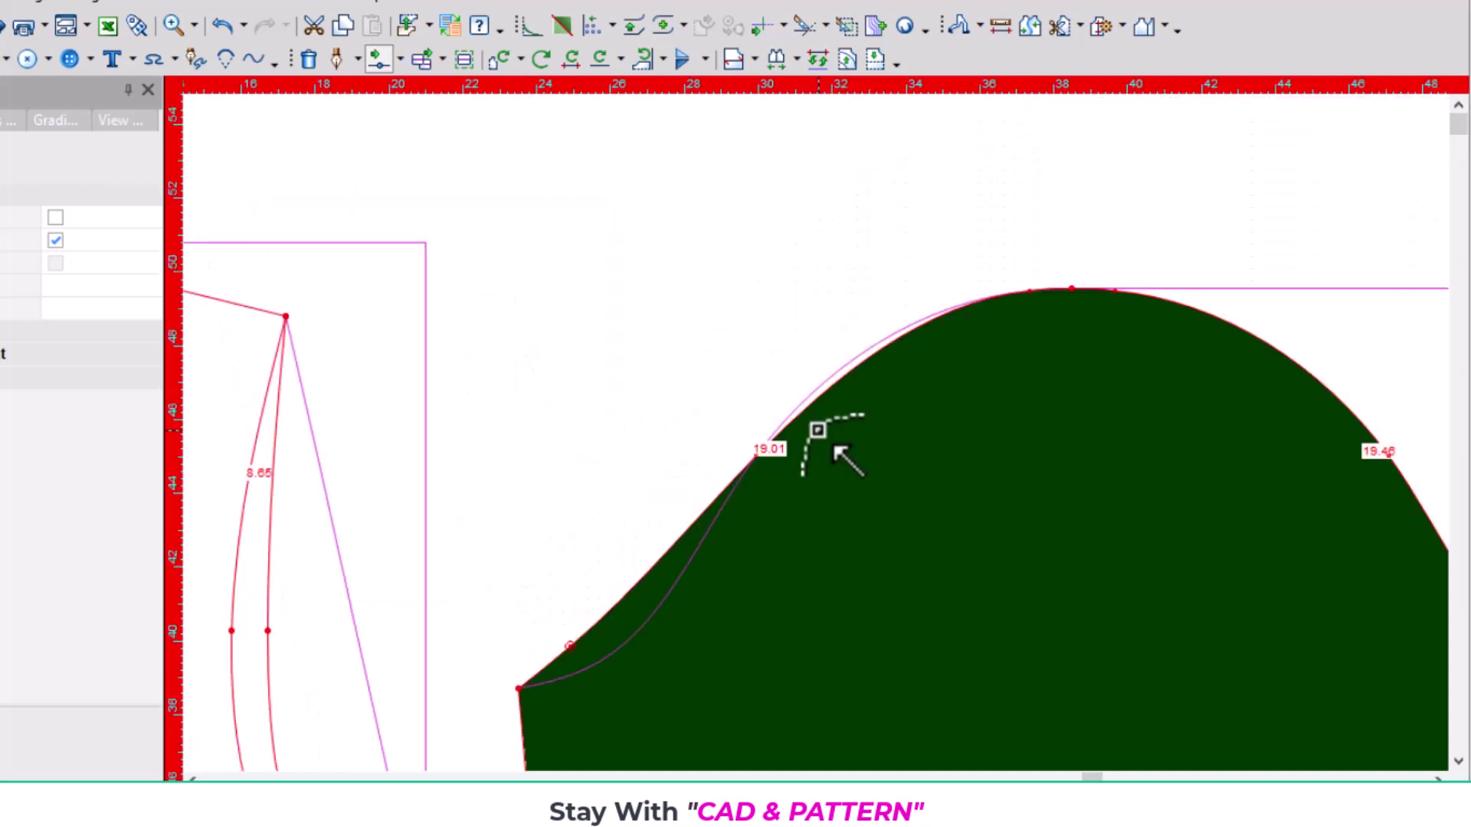
scroll(847, 453, "up", 1)
scroll(880, 421, "up", 1)
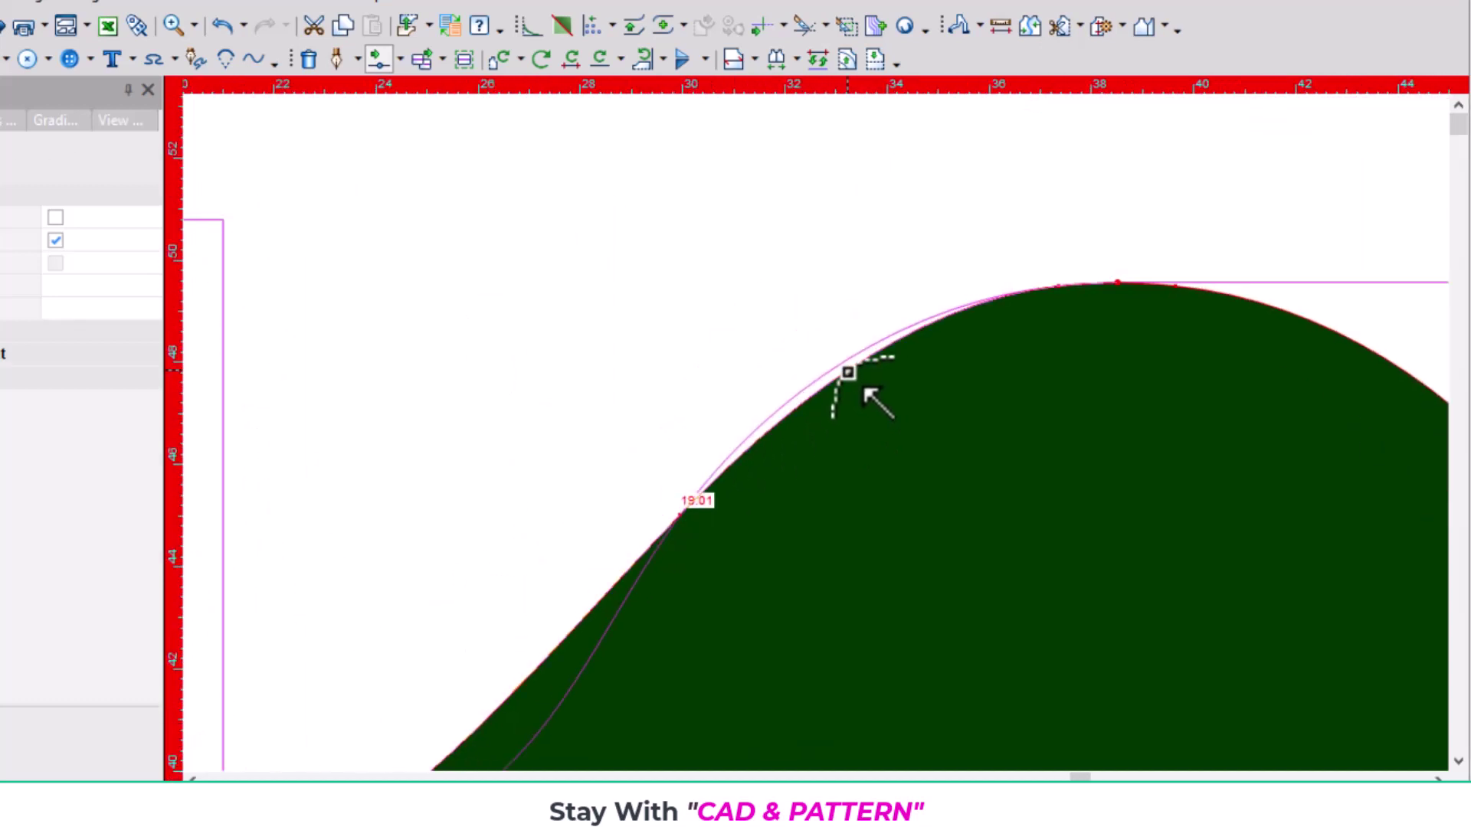
Move two more left cap points to smooth the curve to 19.09
mouse_move(865, 391)
left_mouse_down()
mouse_move(856, 380)
mouse_move(881, 366)
left_mouse_up()
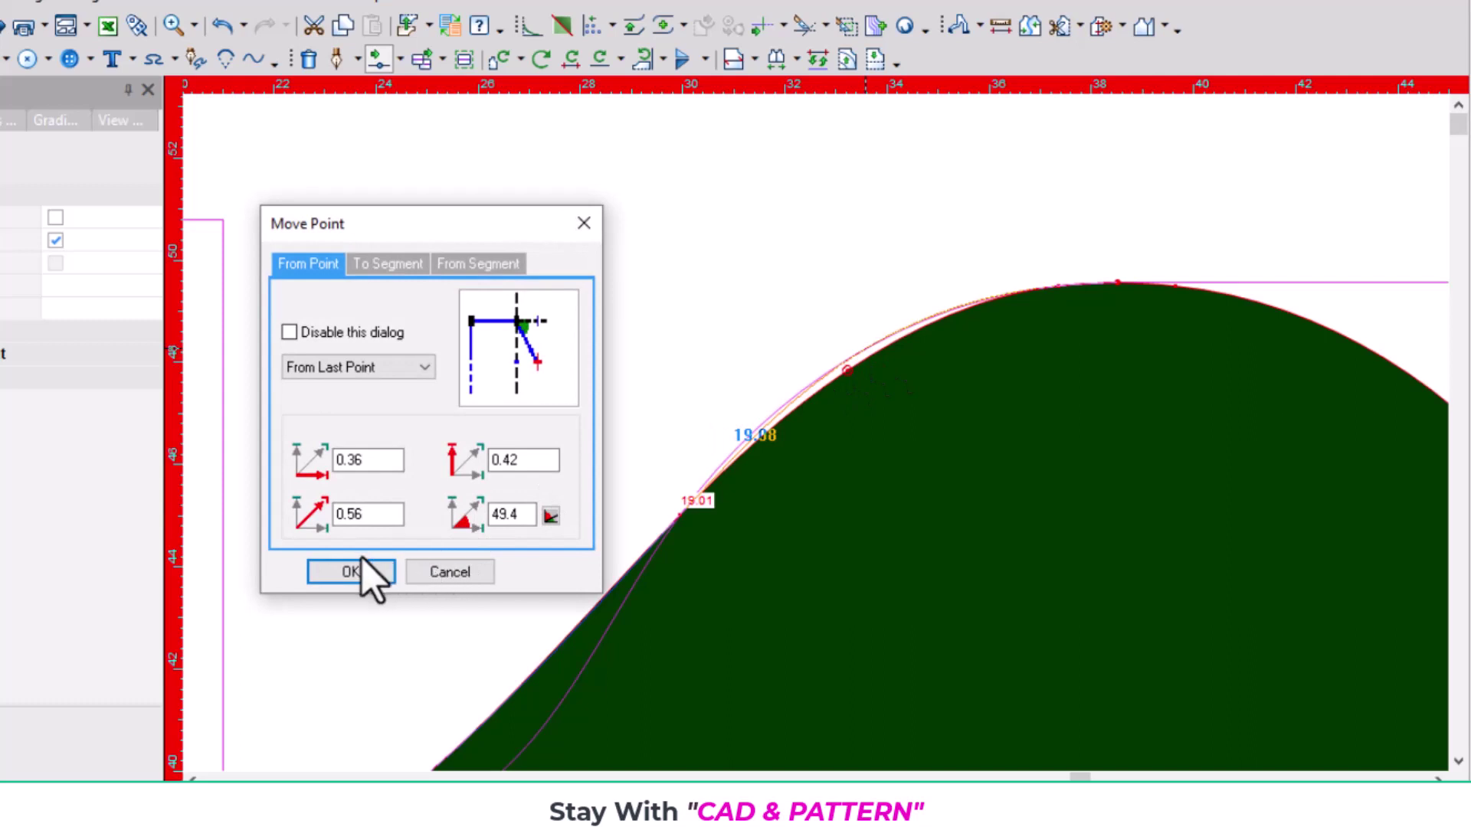
left_click(388, 580)
scroll(754, 528, "up", 1)
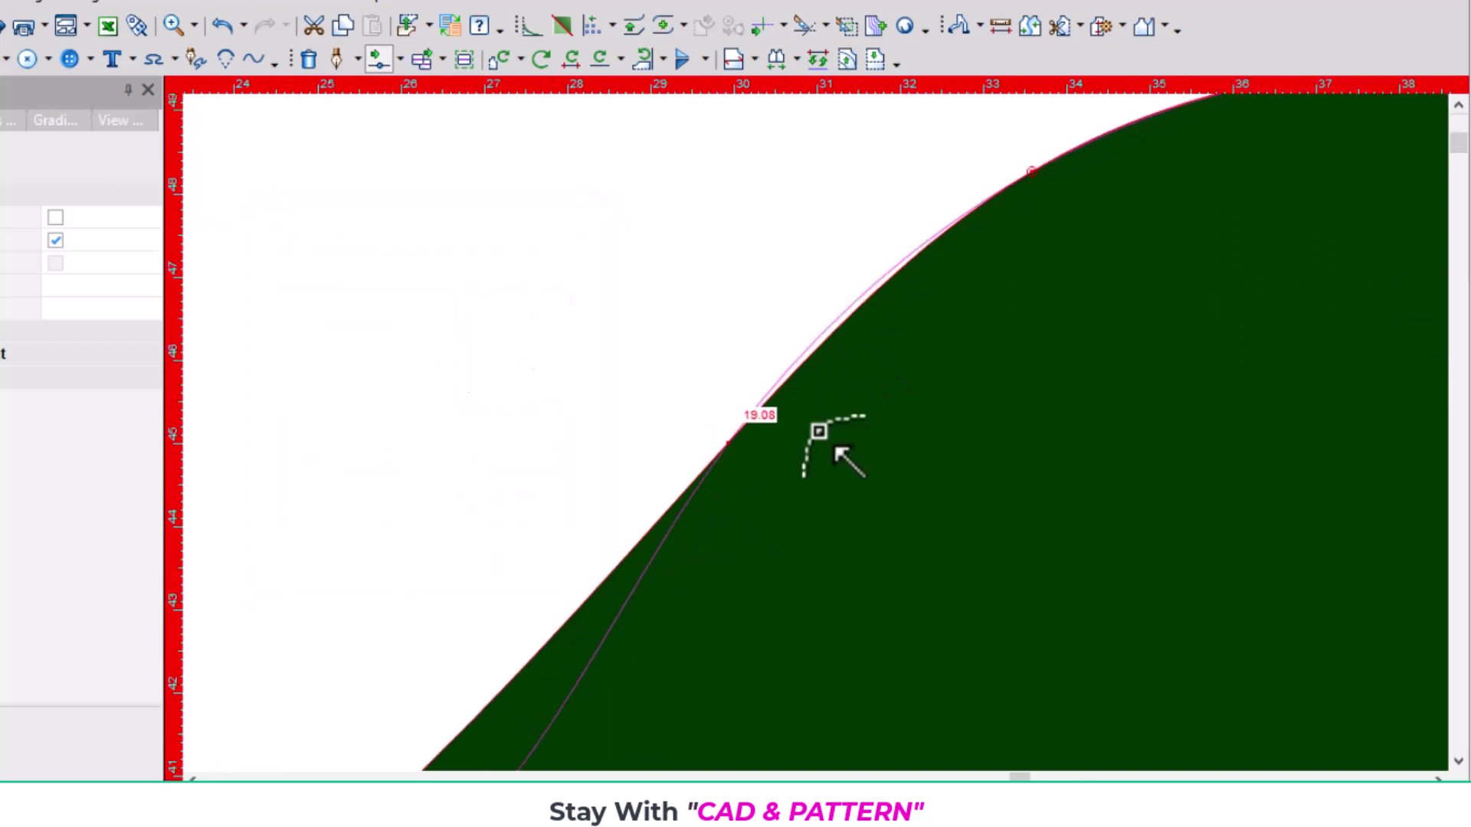
scroll(843, 456, "up", 1)
left_click_drag(738, 452, 728, 450)
left_click(371, 574)
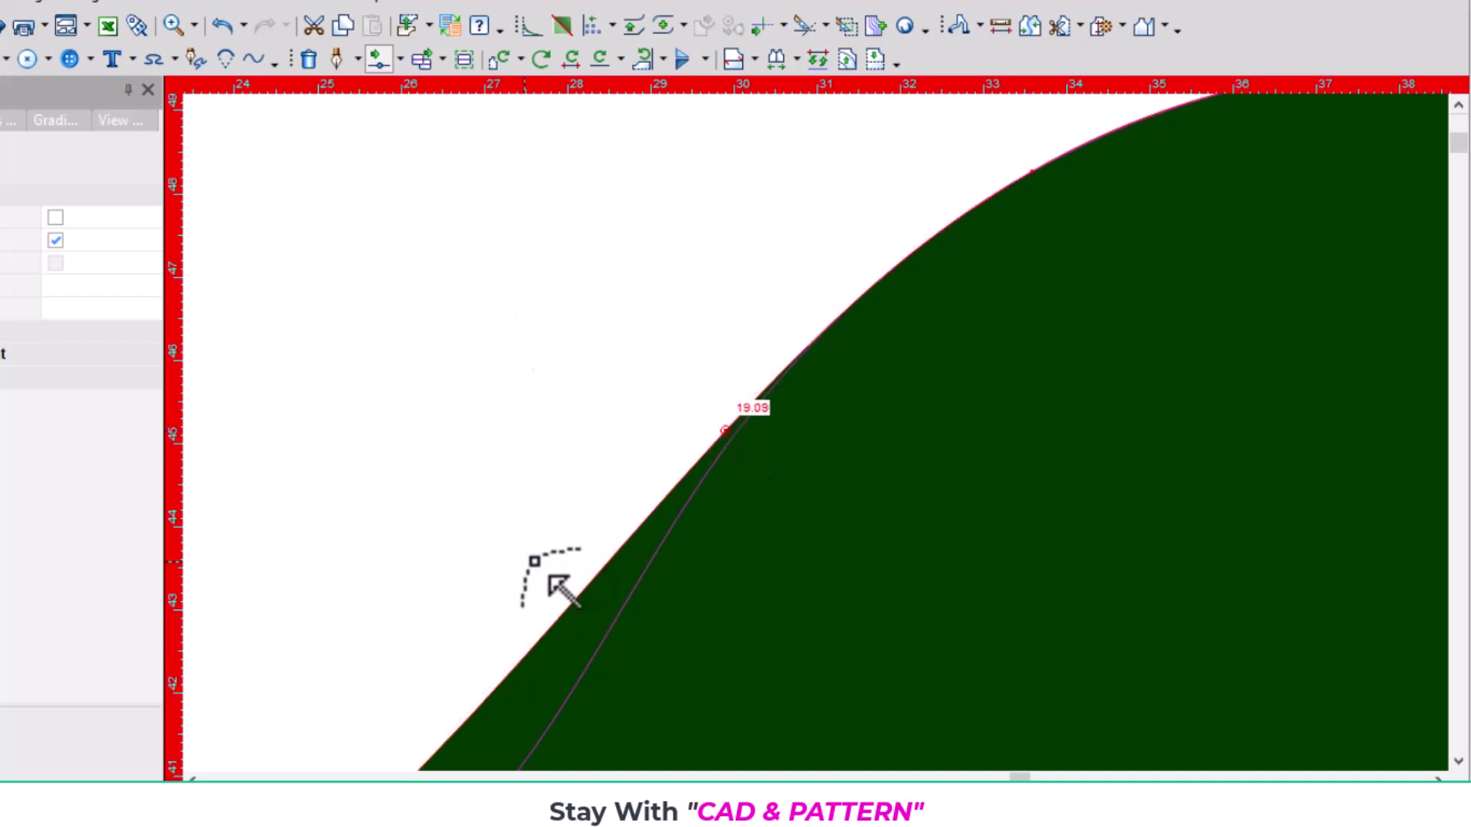
scroll(1004, 458, "down", 2)
scroll(998, 452, "down", 2)
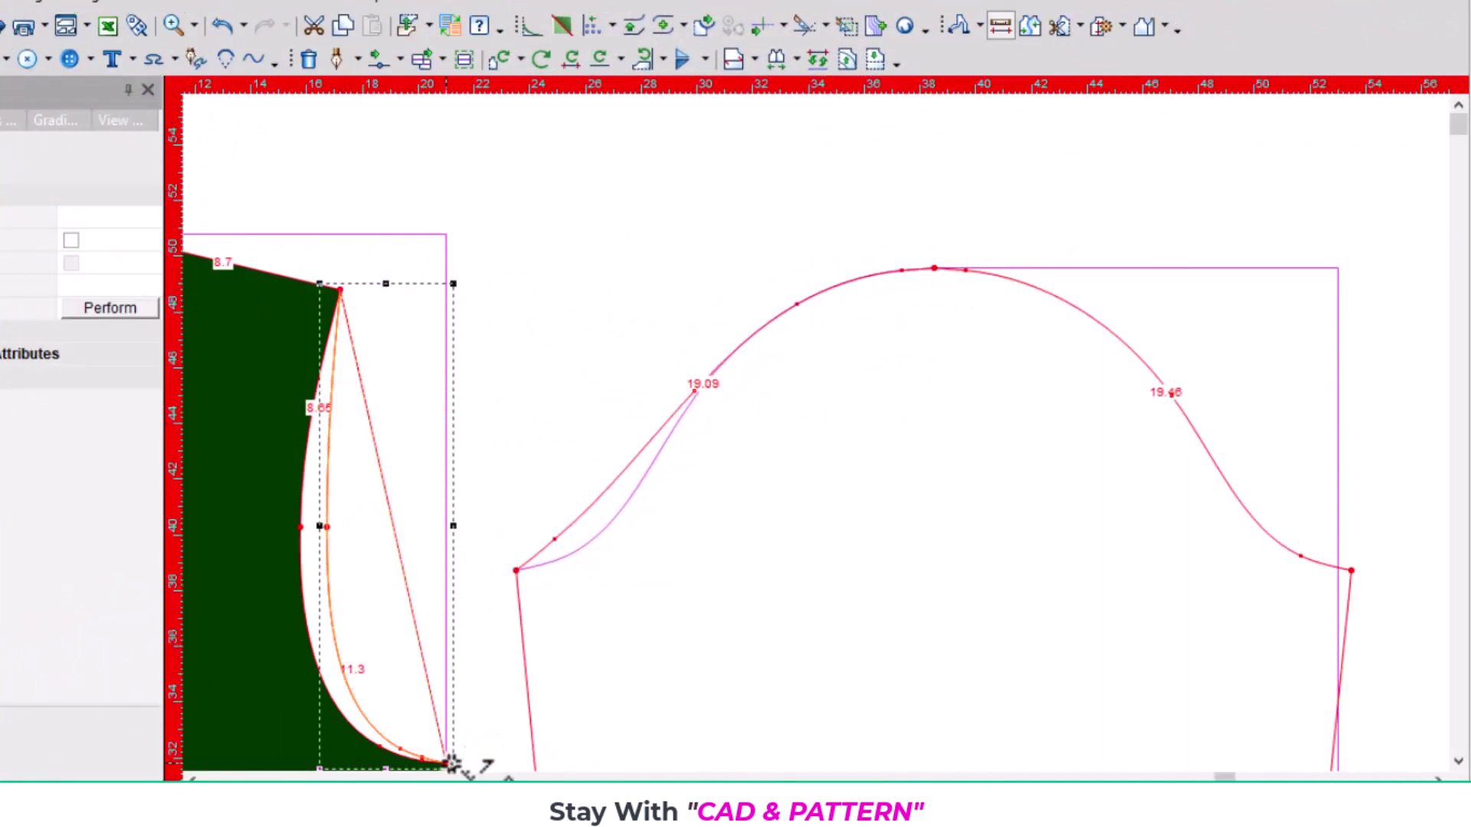
Check the bodice armhole length, then shift the sleeve's four armhole-end points down by an exact offset
left_click(451, 762)
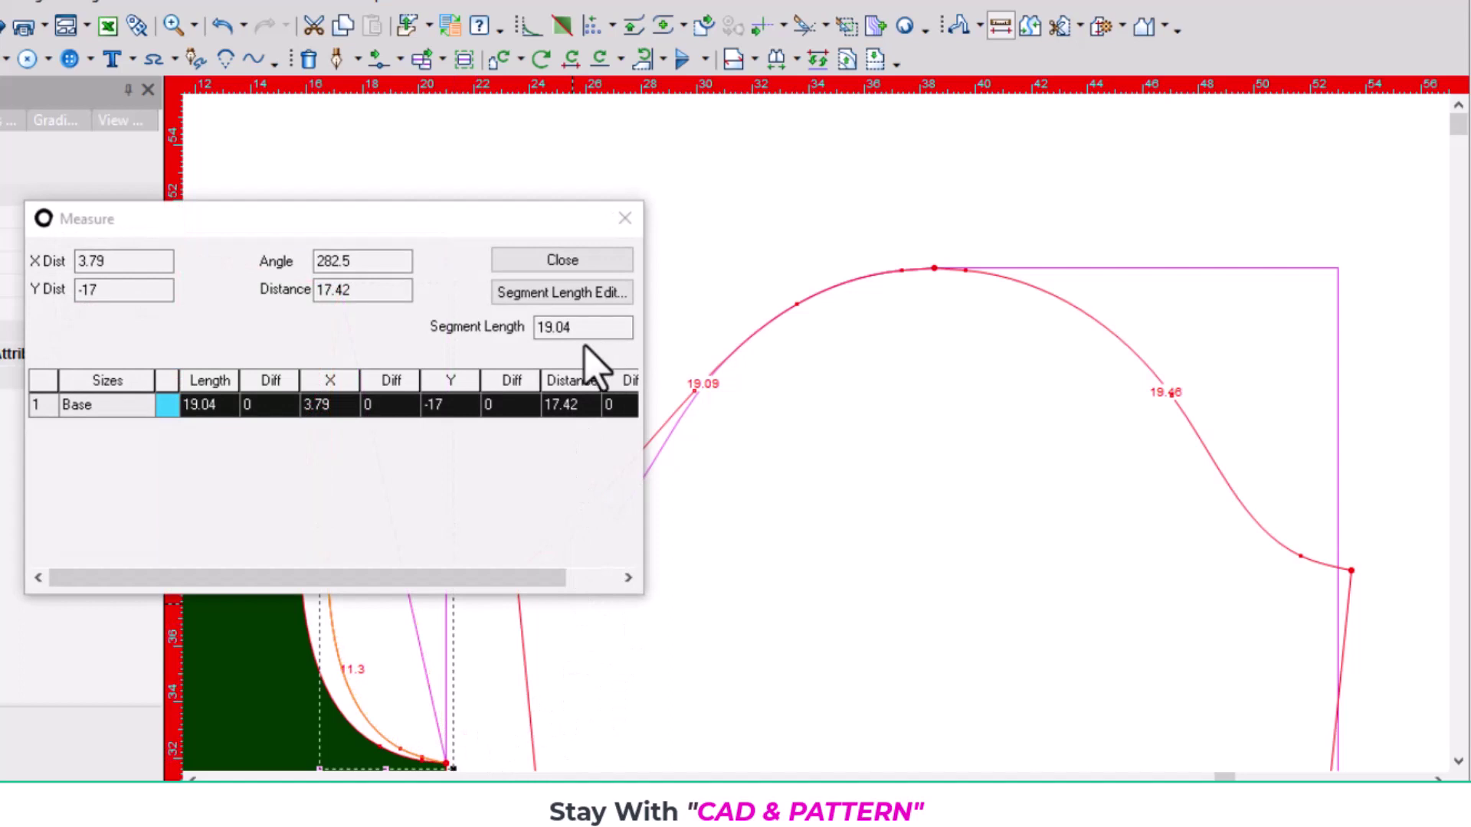
left_click(625, 218)
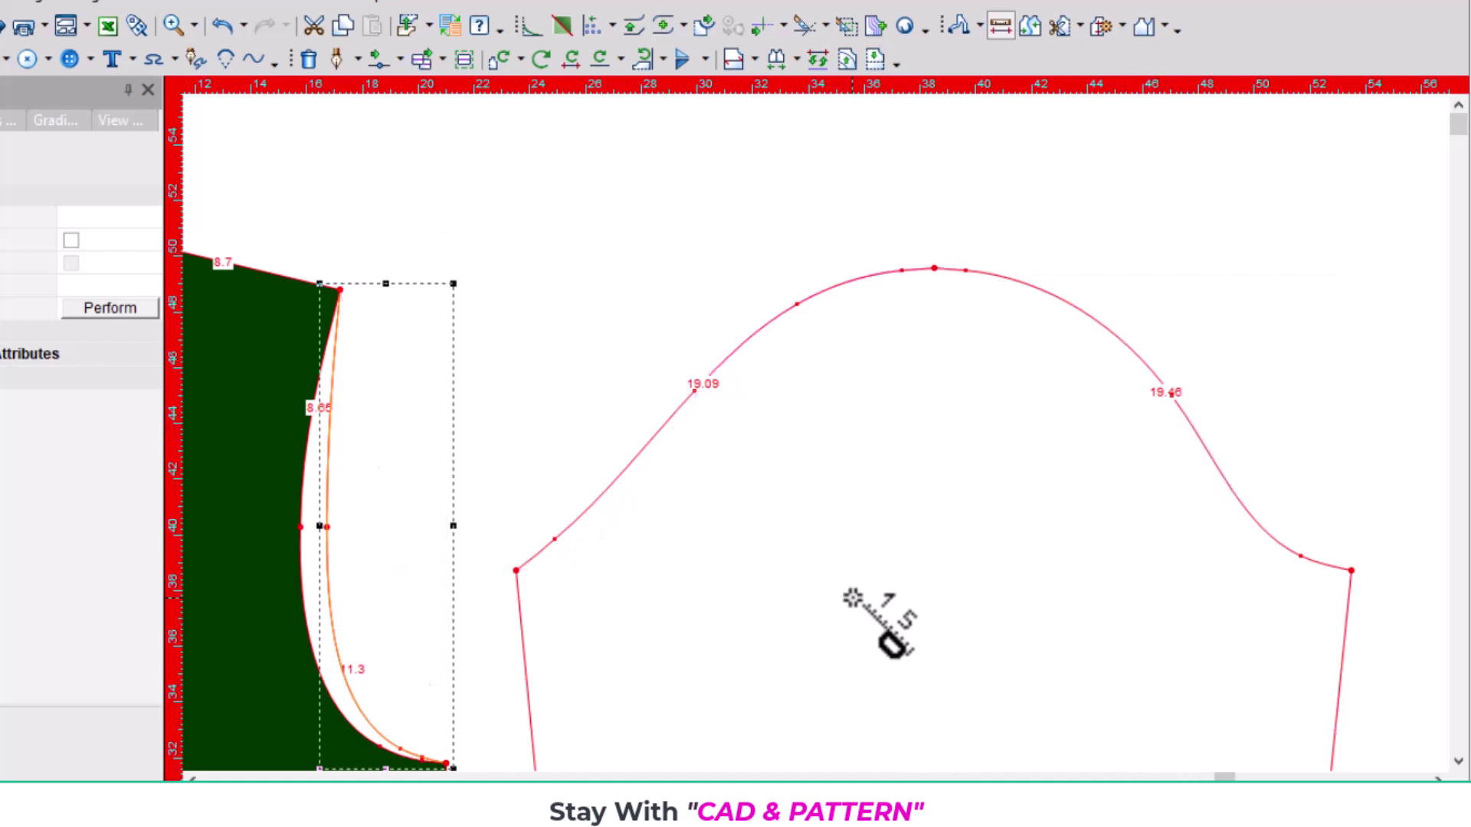
key("q")
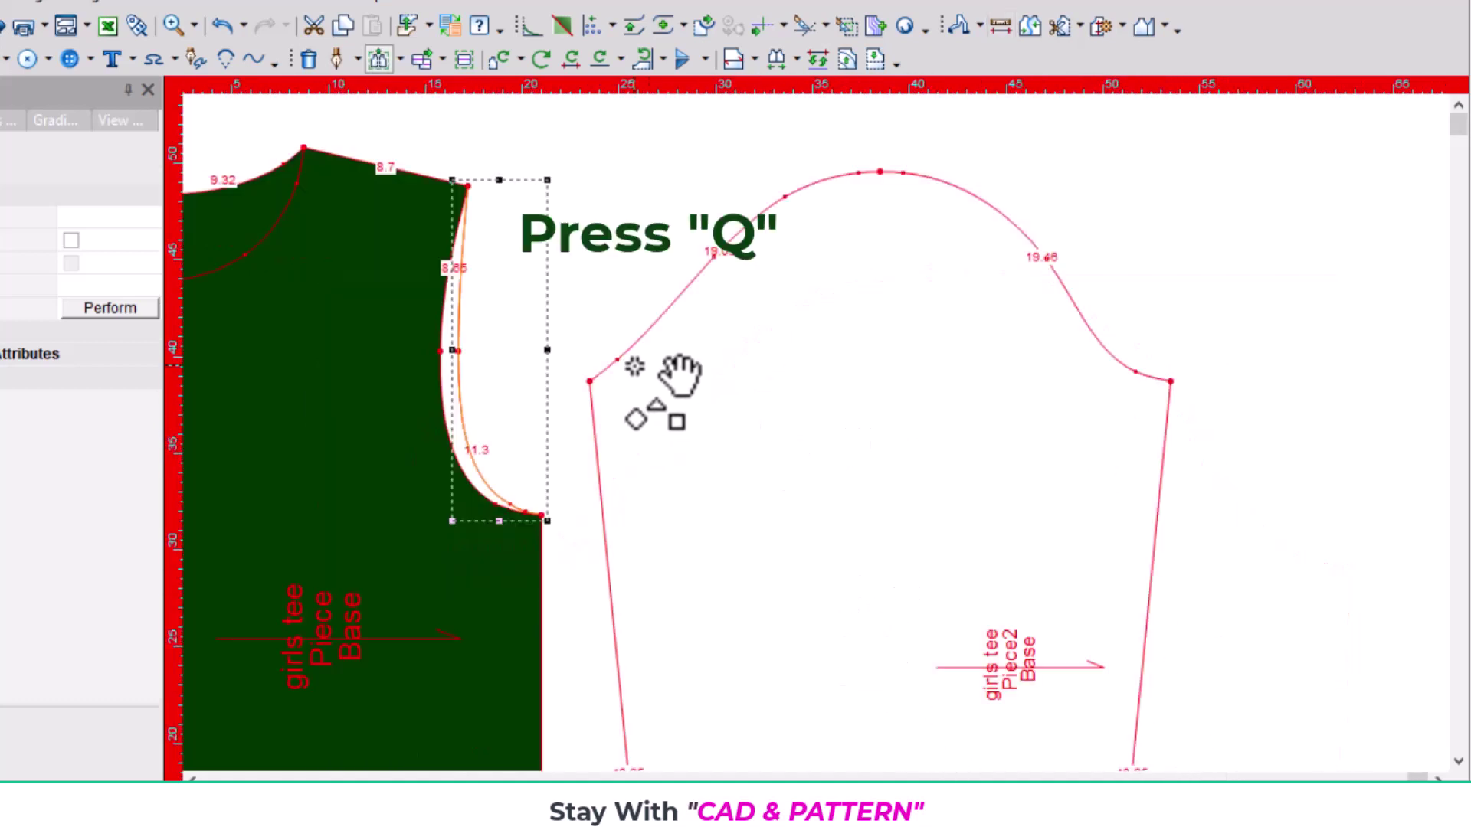
left_click_drag(550, 304, 1202, 429)
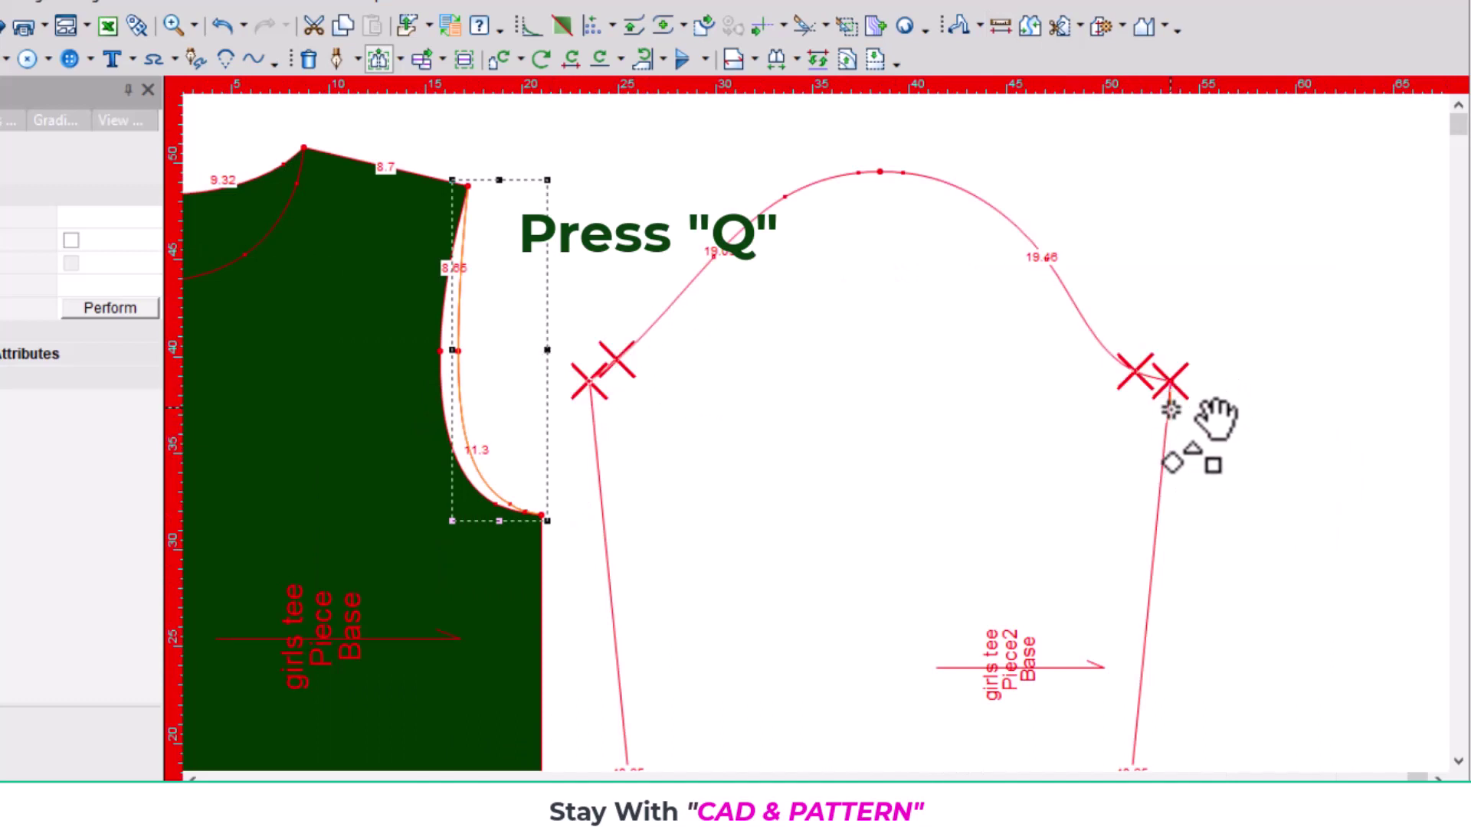
left_click_drag(1183, 390, 1173, 457)
left_click(1173, 457)
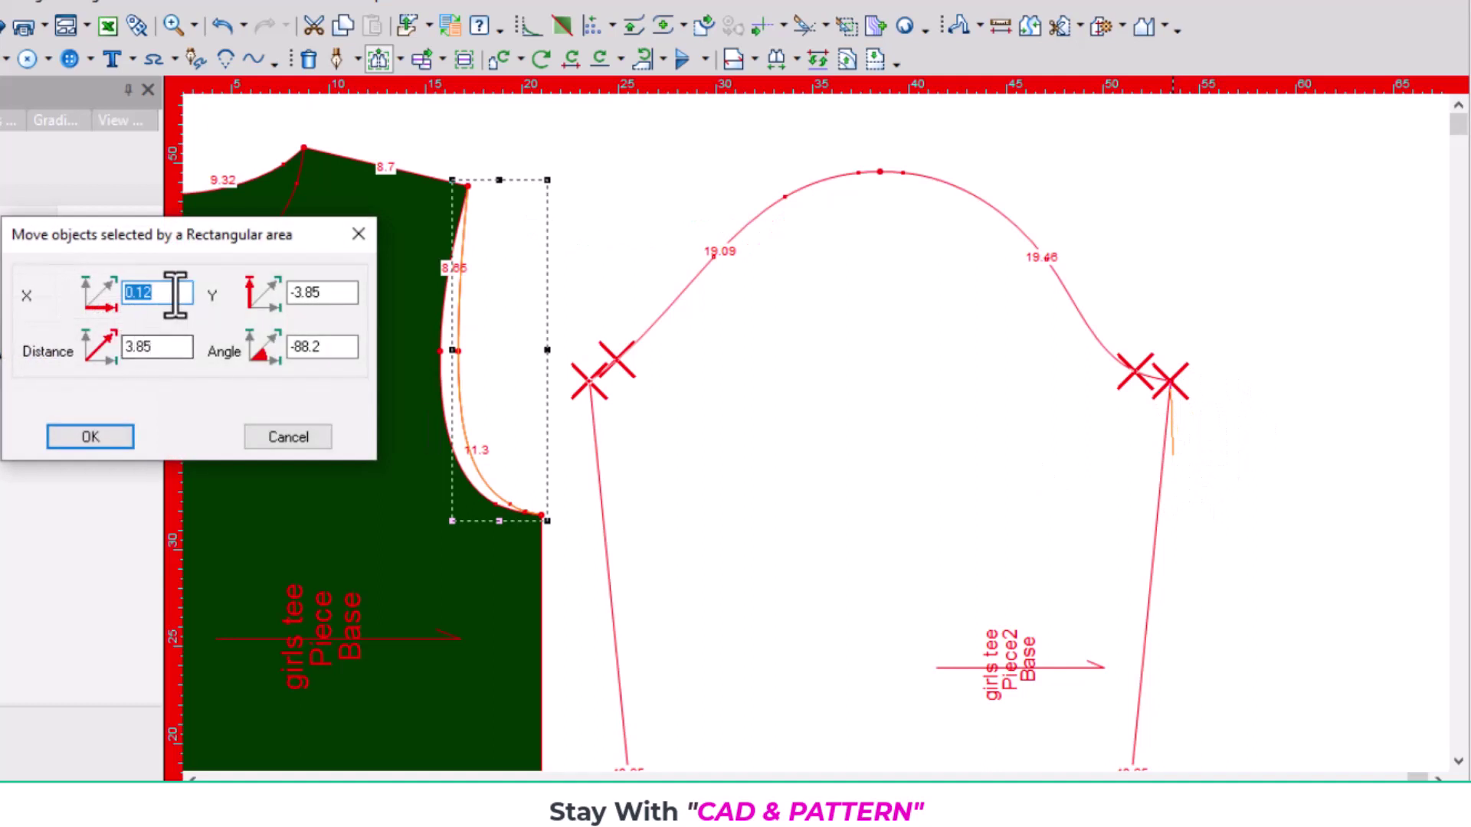
type("0")
key("Tab")
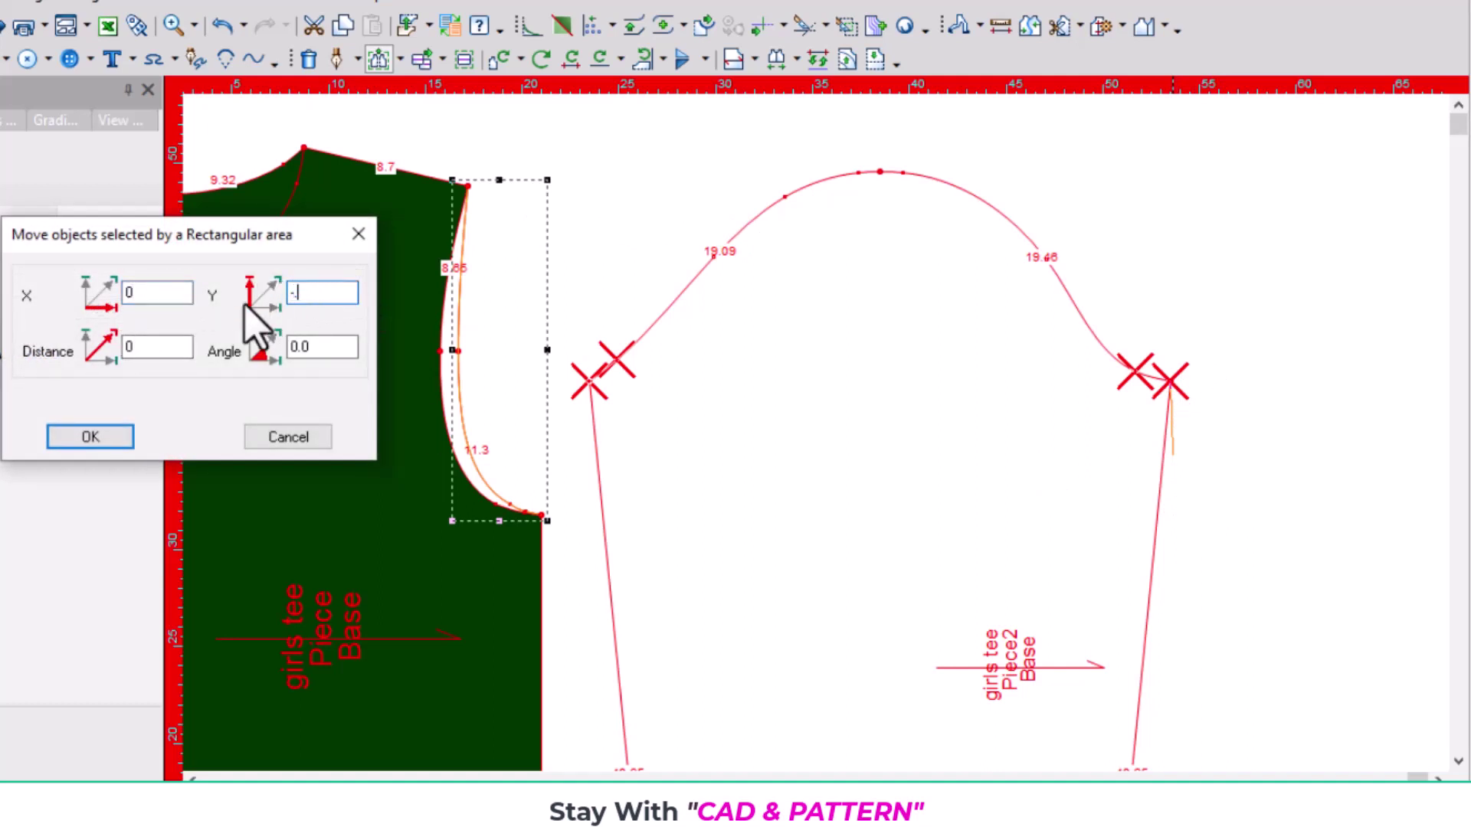
type(".25")
key("Return")
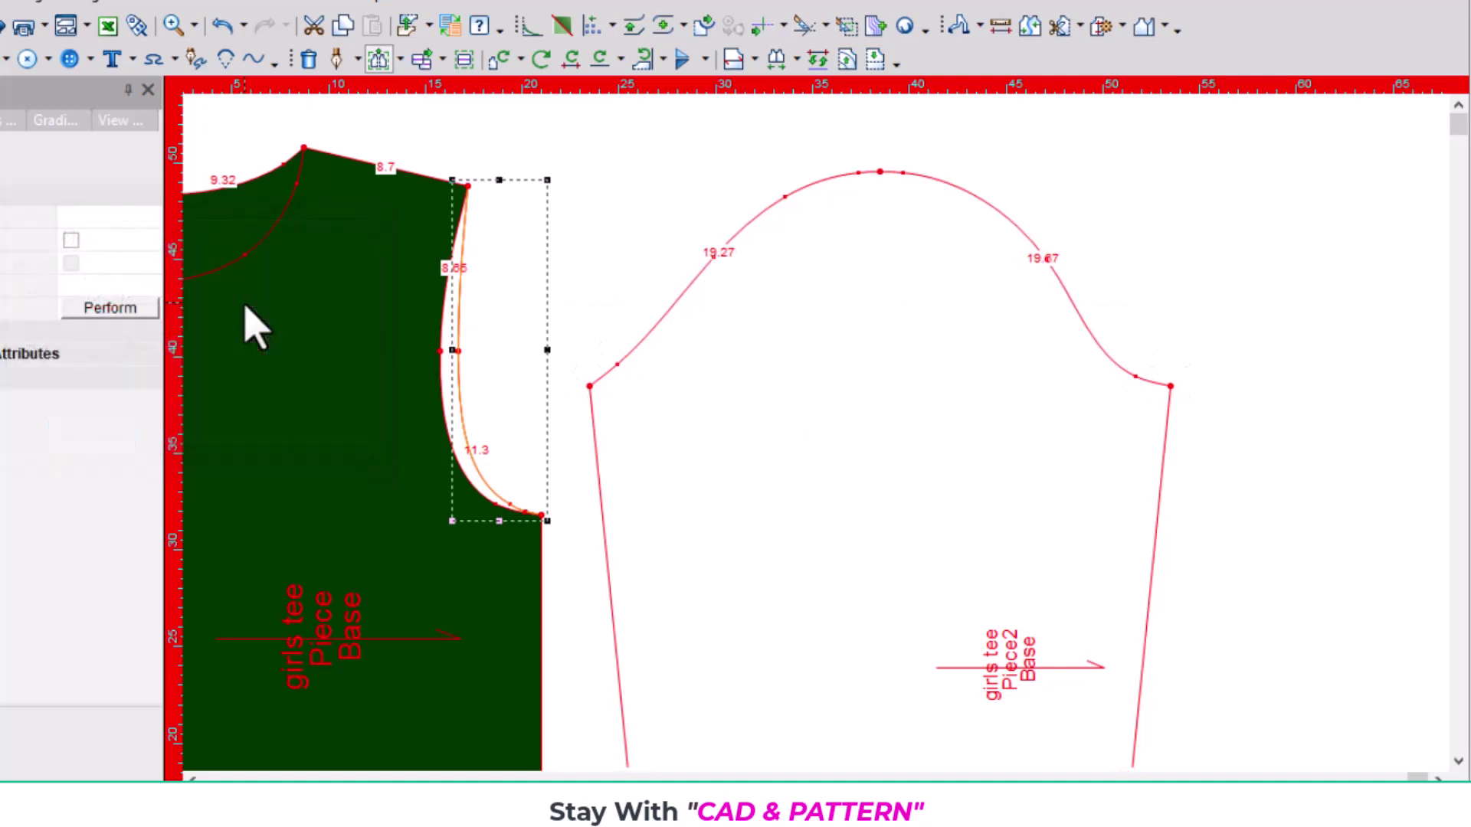
Select the sleeve cap's top point to confirm cap curves of 19.27 and 19.67
right_click(1100, 259)
left_click(1011, 299)
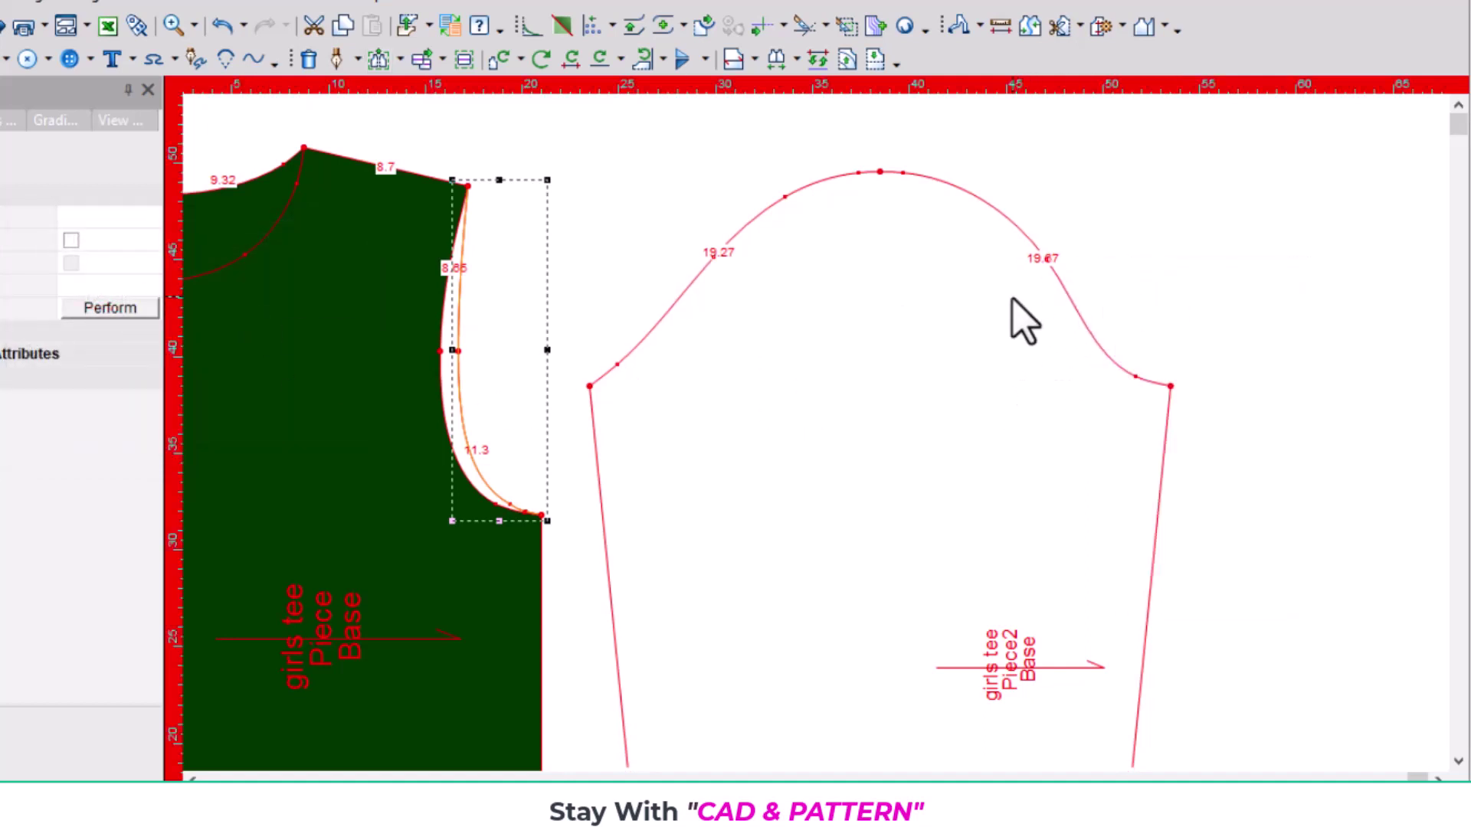
scroll(1066, 298, "up", 2)
scroll(809, 450, "up", 2)
scroll(813, 393, "up", 2)
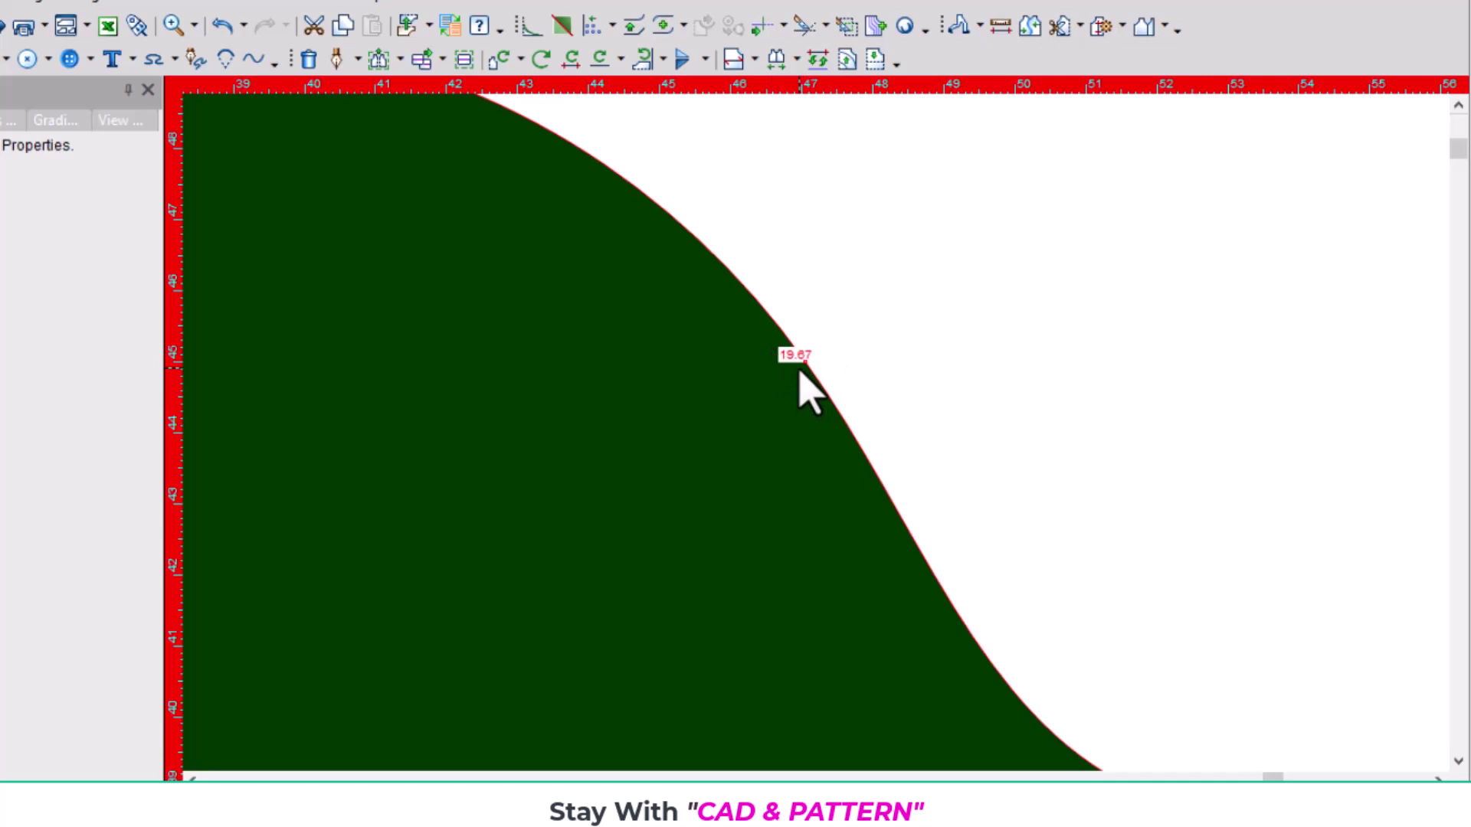
scroll(682, 492, "down", 2)
scroll(470, 483, "down", 2)
scroll(820, 450, "up", 3)
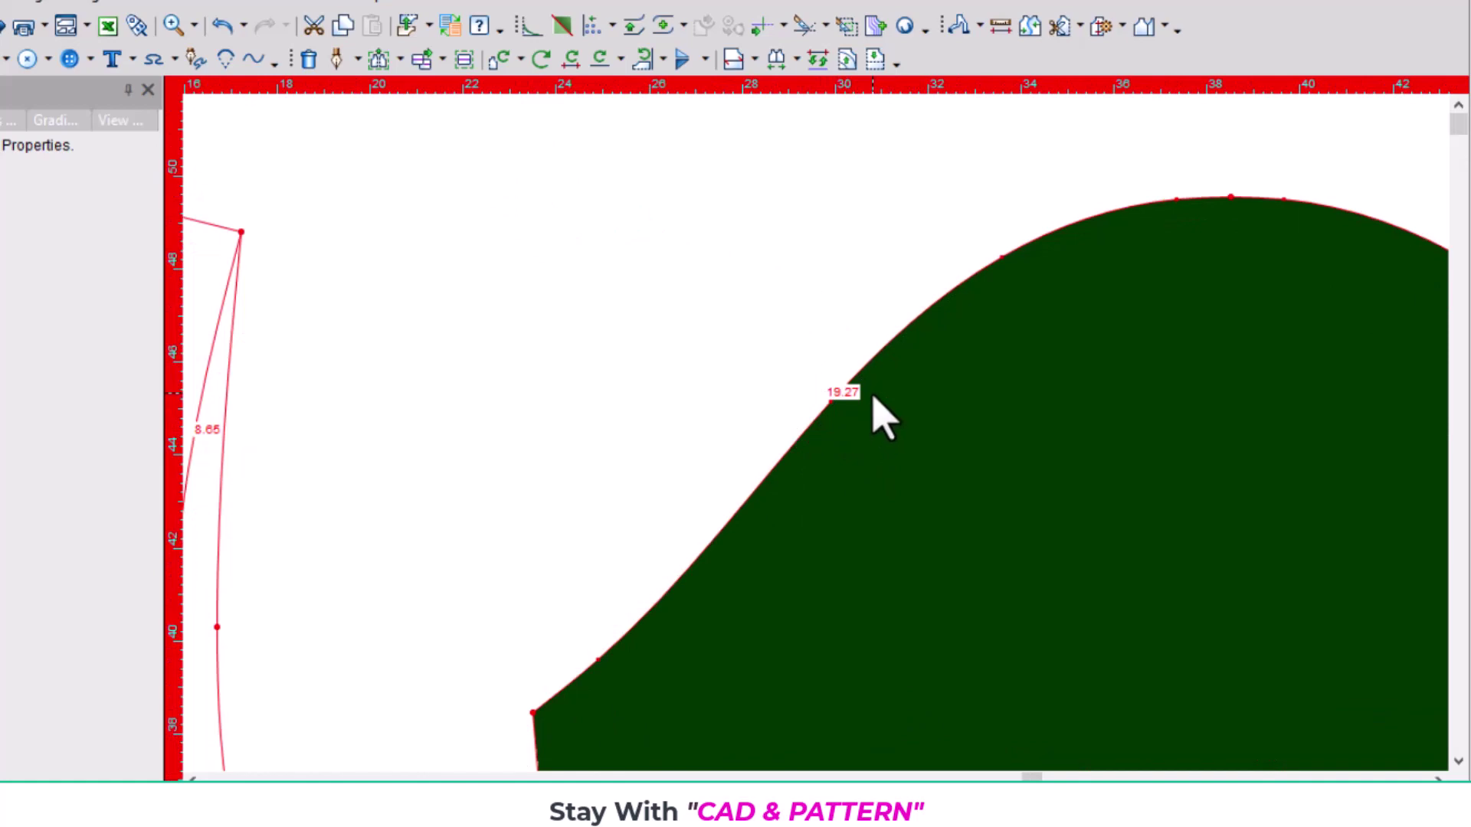
scroll(982, 507, "down", 2)
scroll(828, 460, "down", 1)
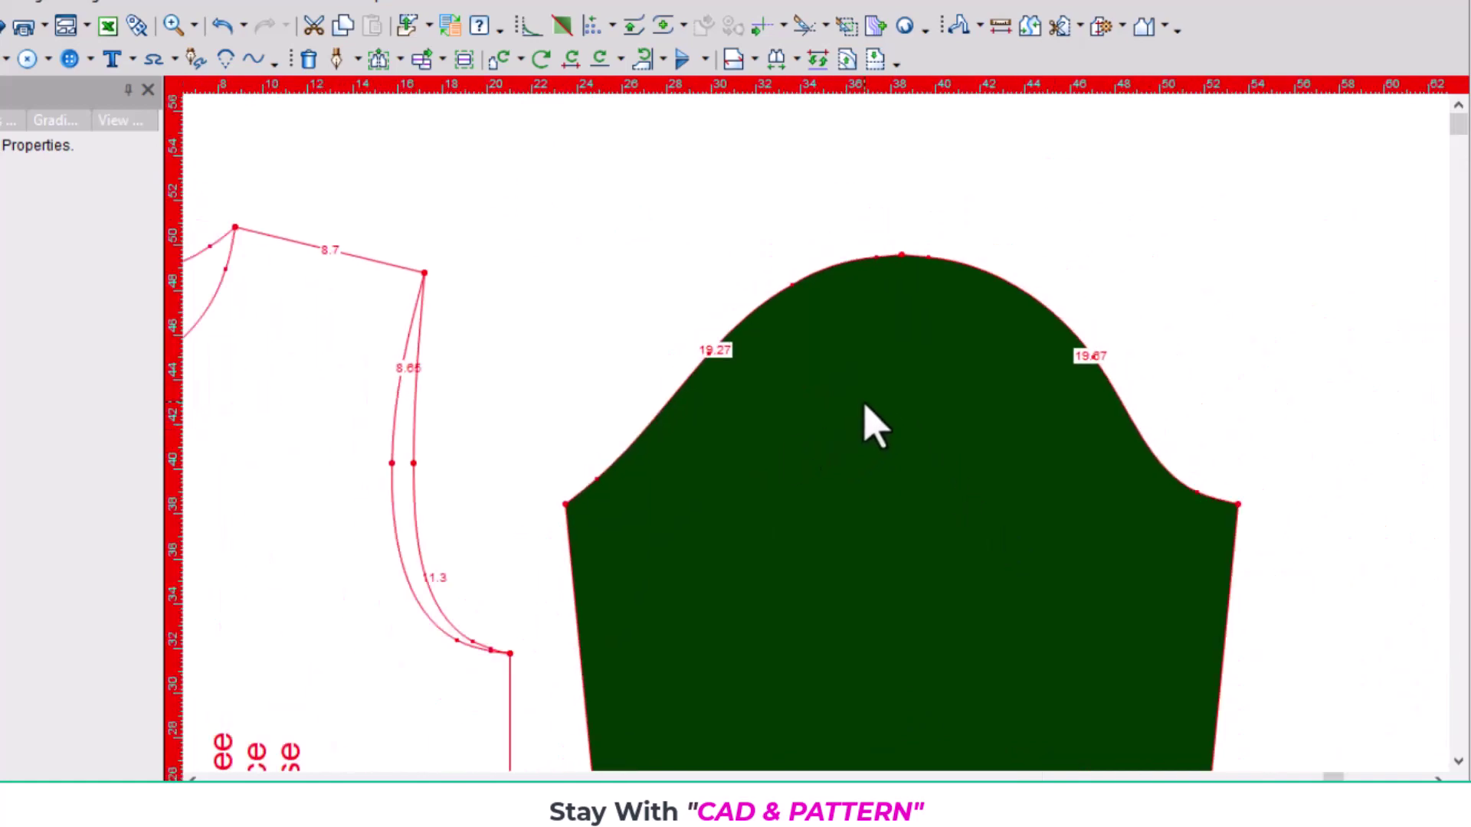
left_click(901, 259)
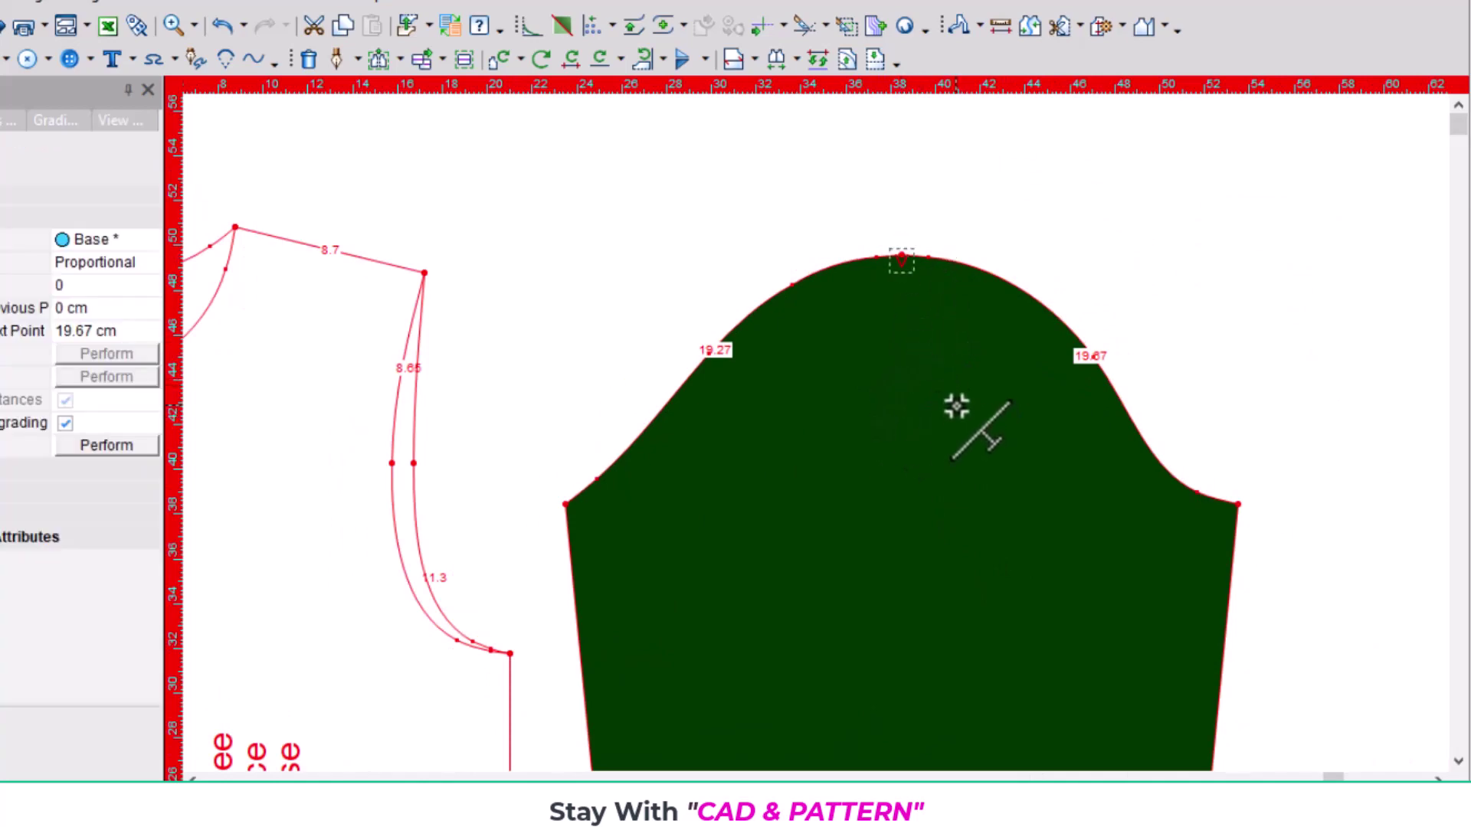
scroll(920, 383, "down", 2)
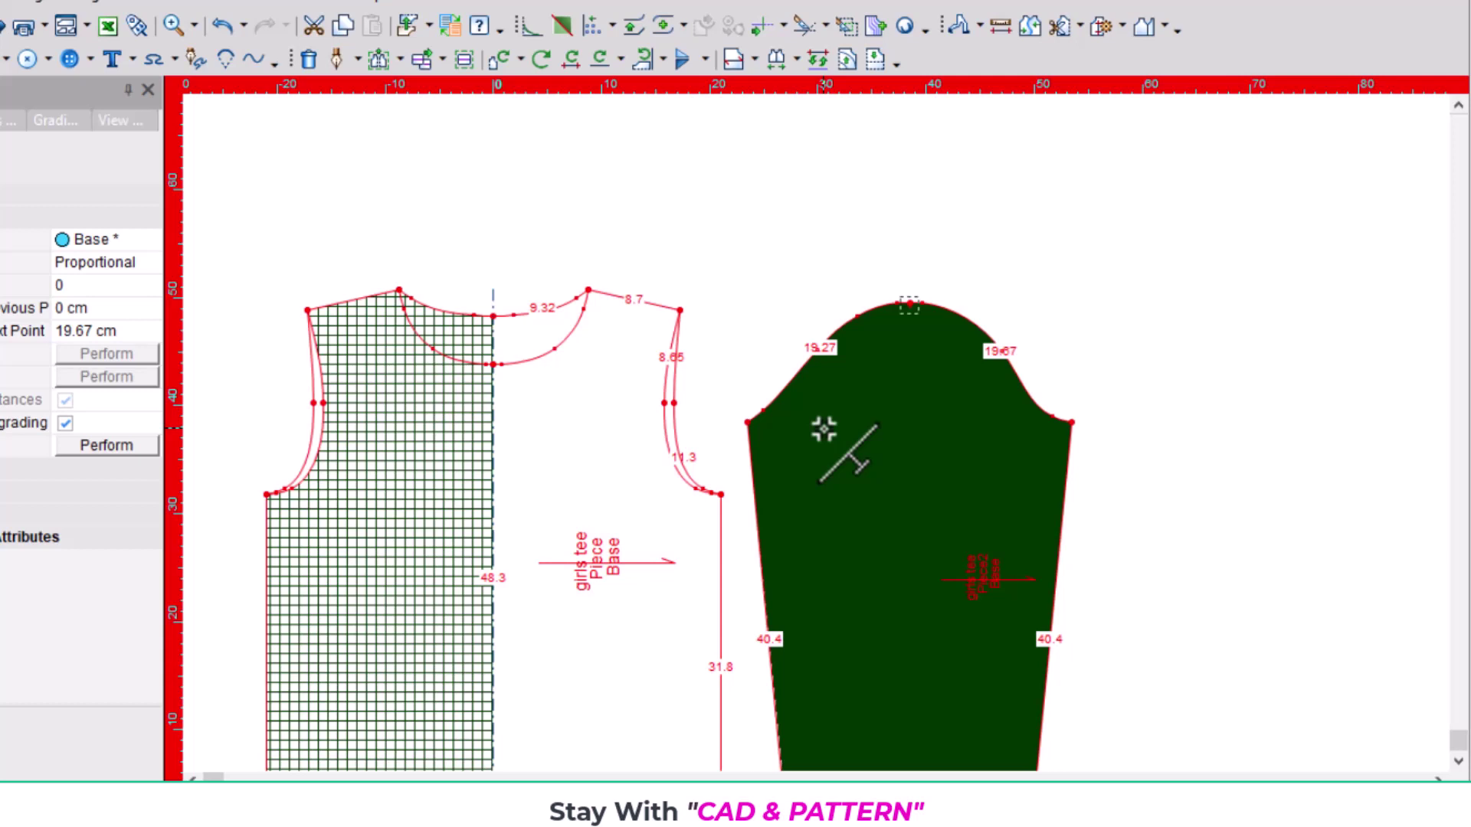
scroll(831, 436, "down", 1)
scroll(873, 621, "up", 1)
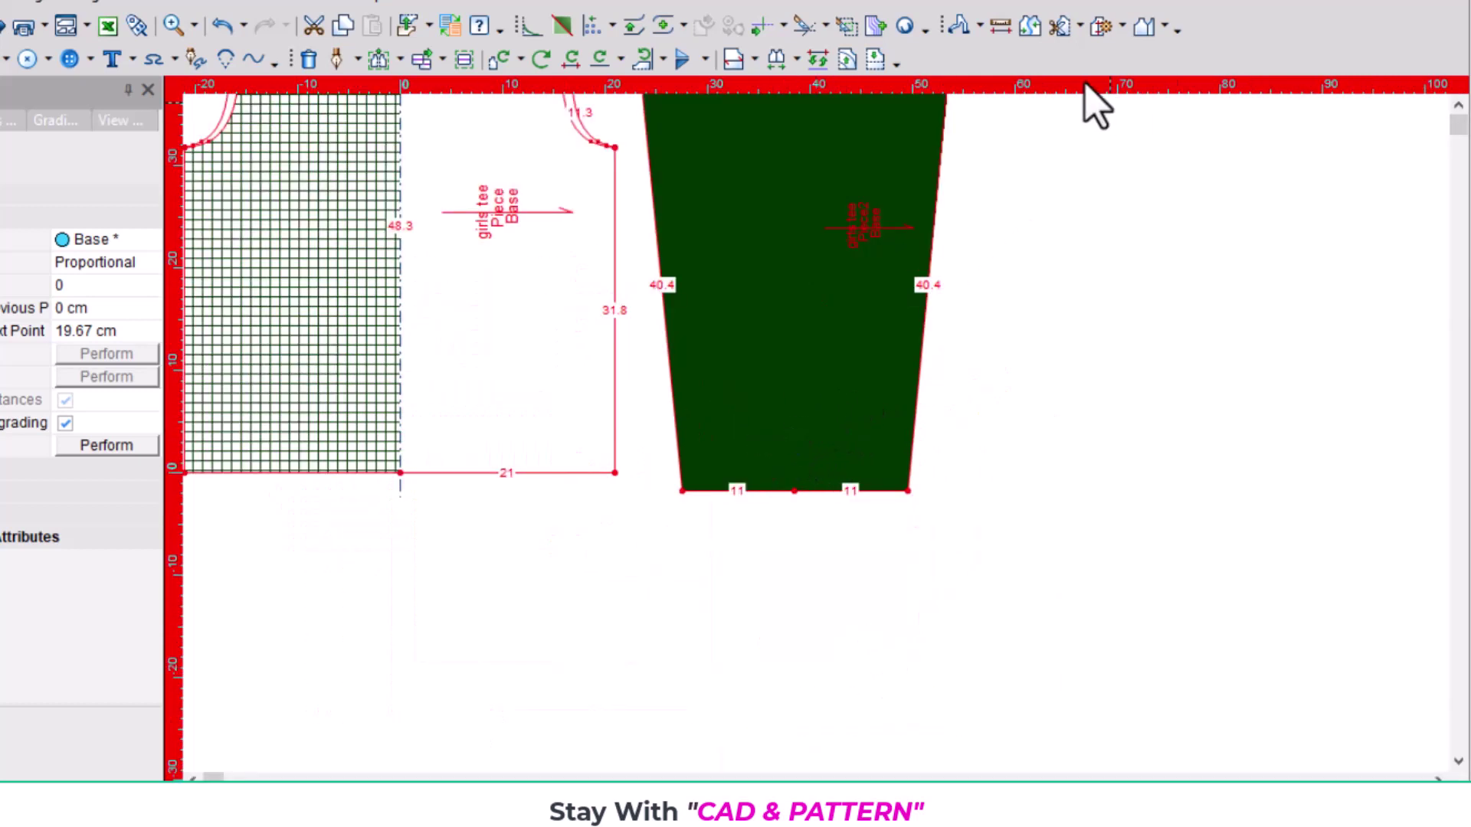
Place a horizontal guide 4 cm above the sleeve hem
left_click_drag(1072, 89, 983, 492)
left_click(989, 492)
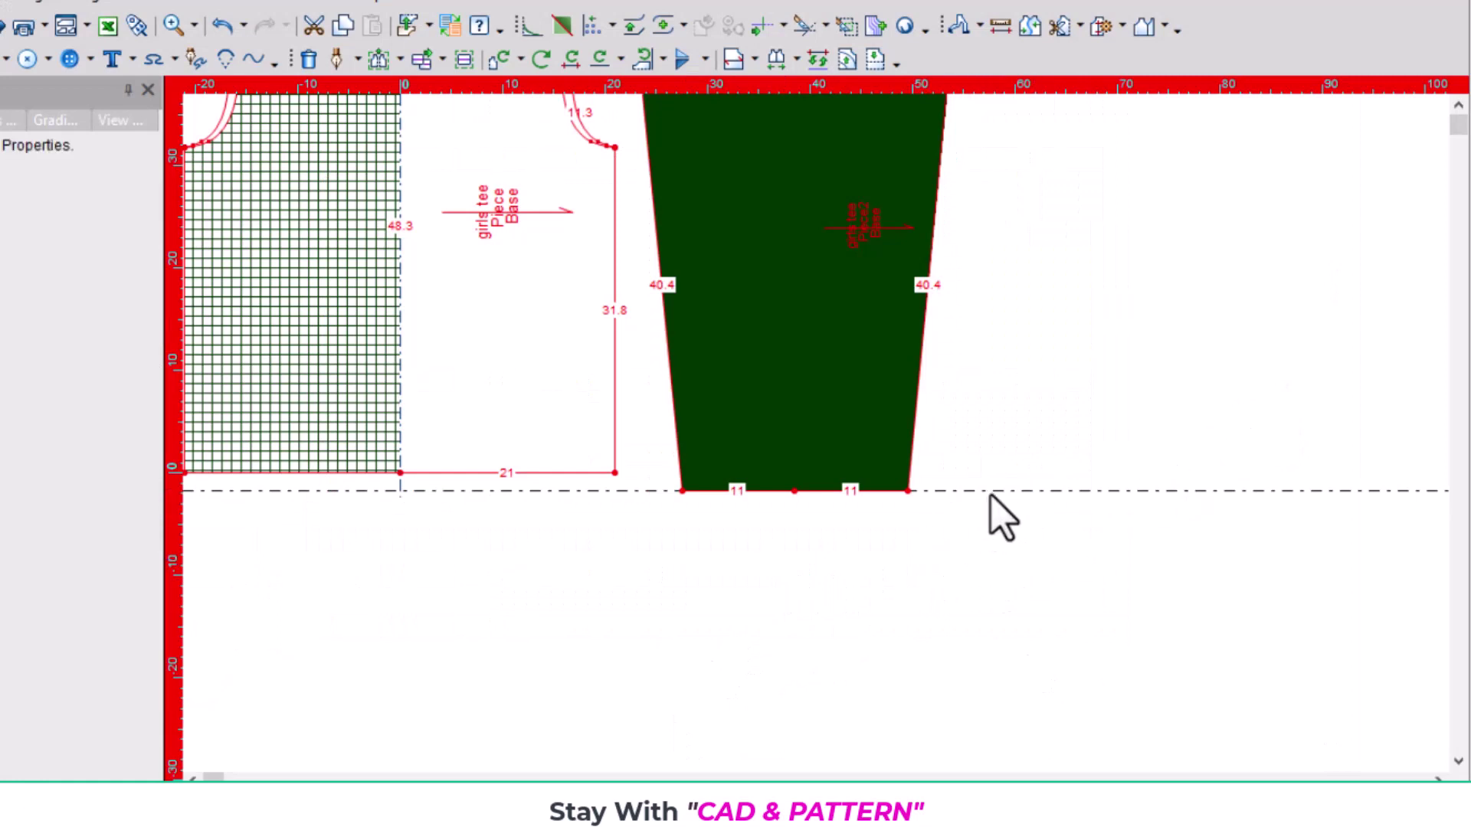
double_click(989, 492)
type("4")
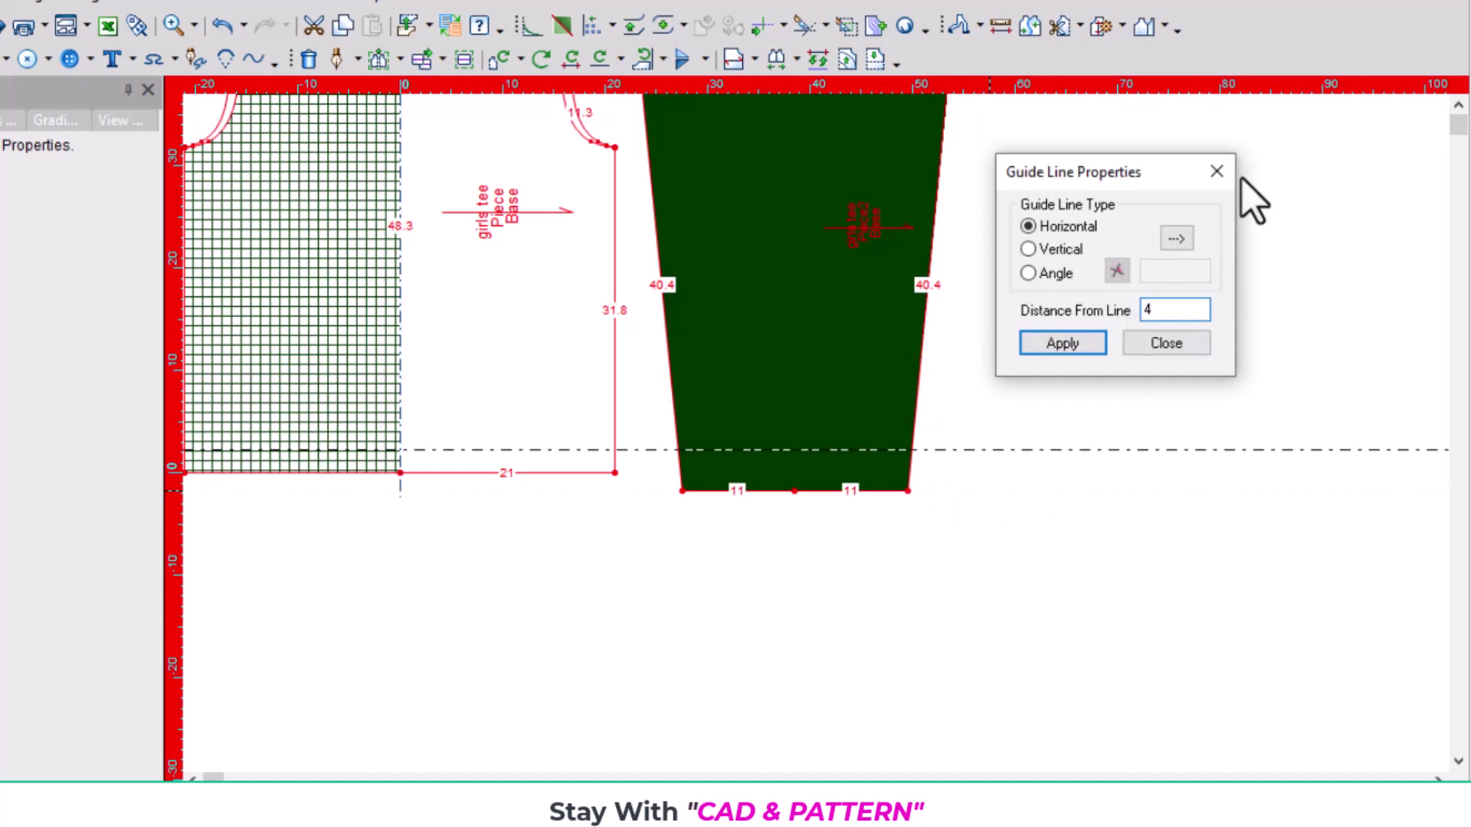
left_click(1216, 171)
scroll(819, 452, "up", 2)
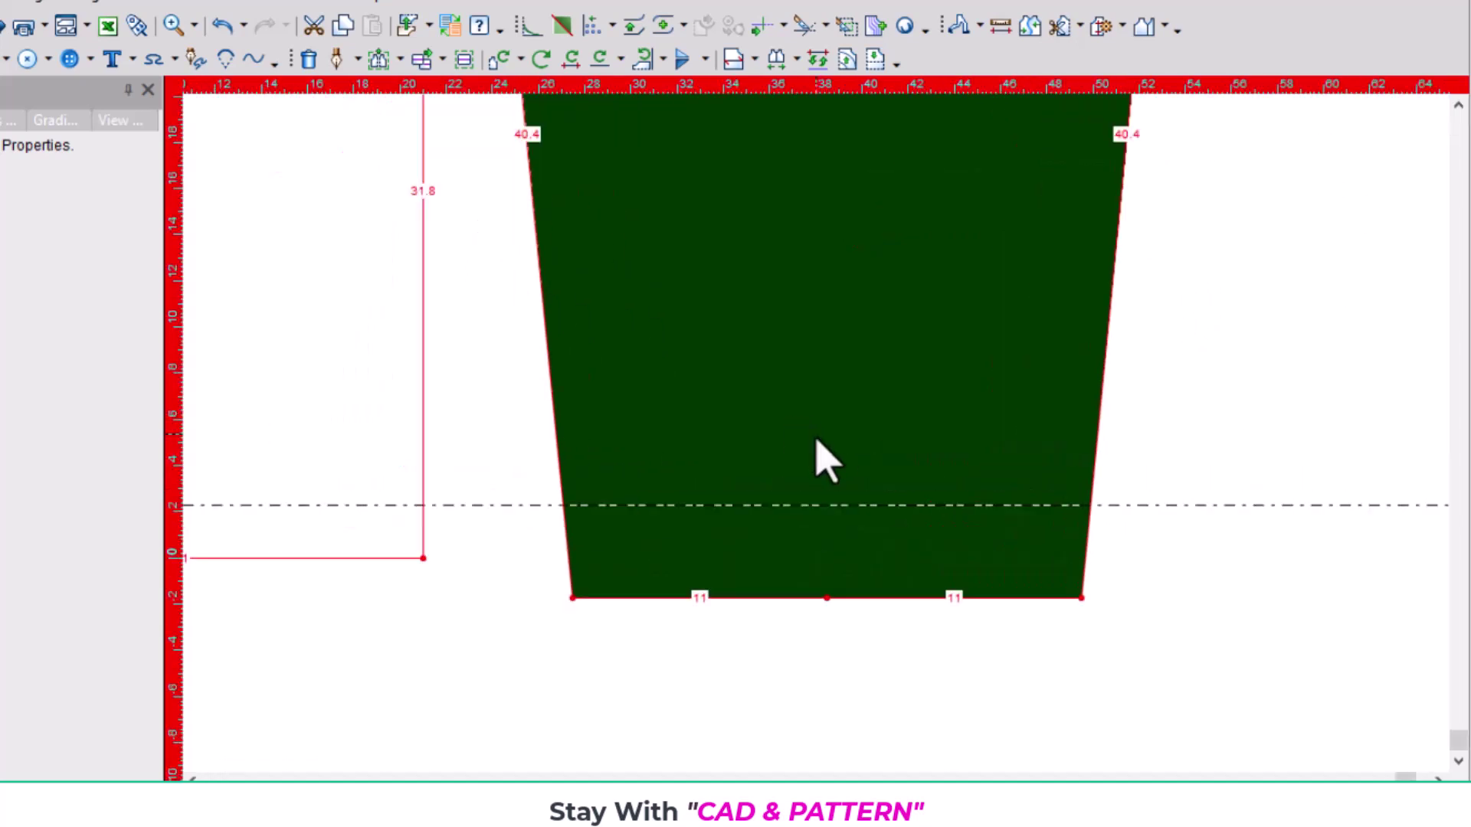
Draw a straight line across the sleeve along the guide, splitting each side into 36.38 and 4.02
key("p")
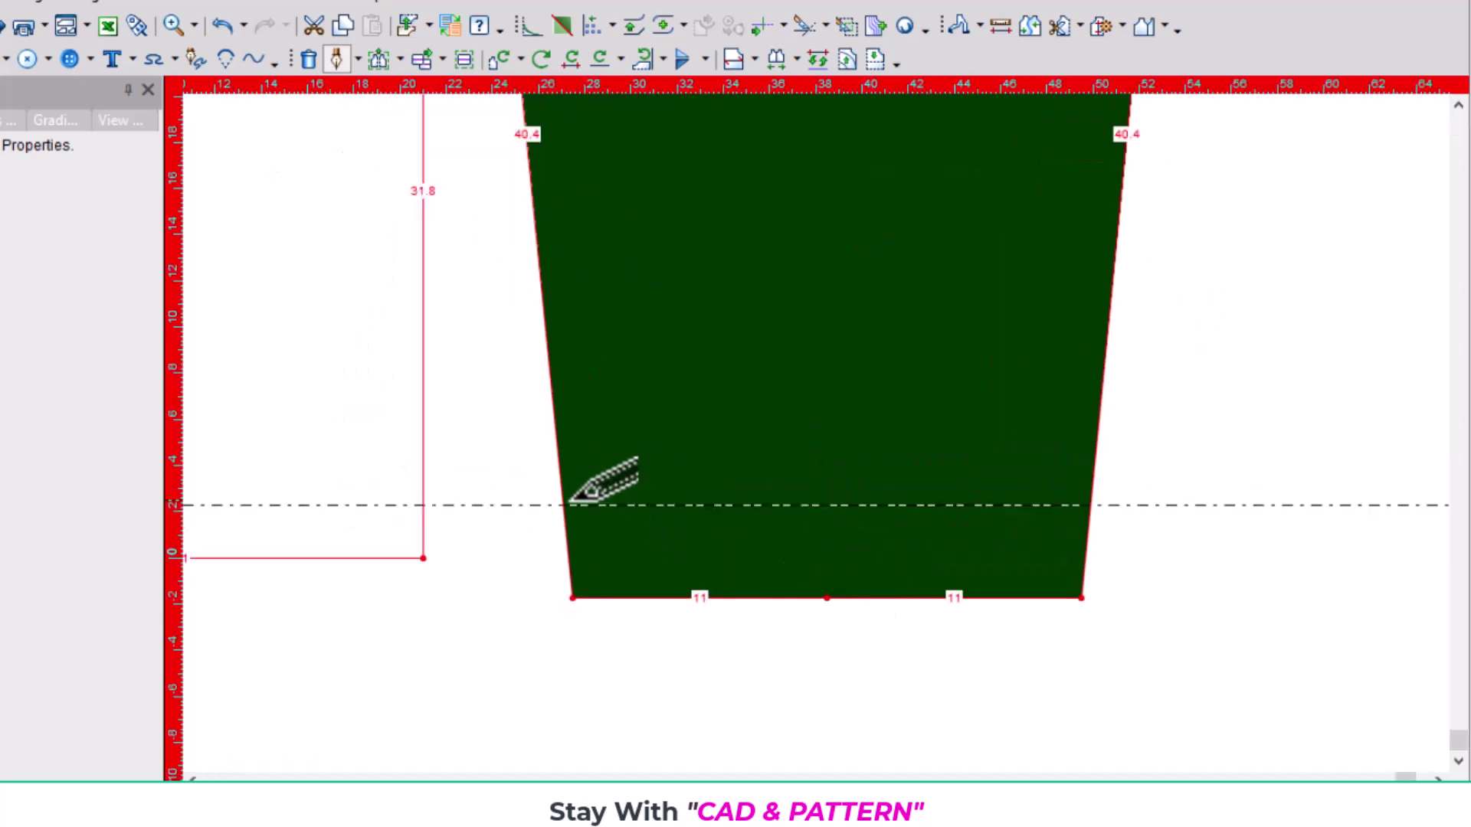
left_click(565, 505)
key("Return")
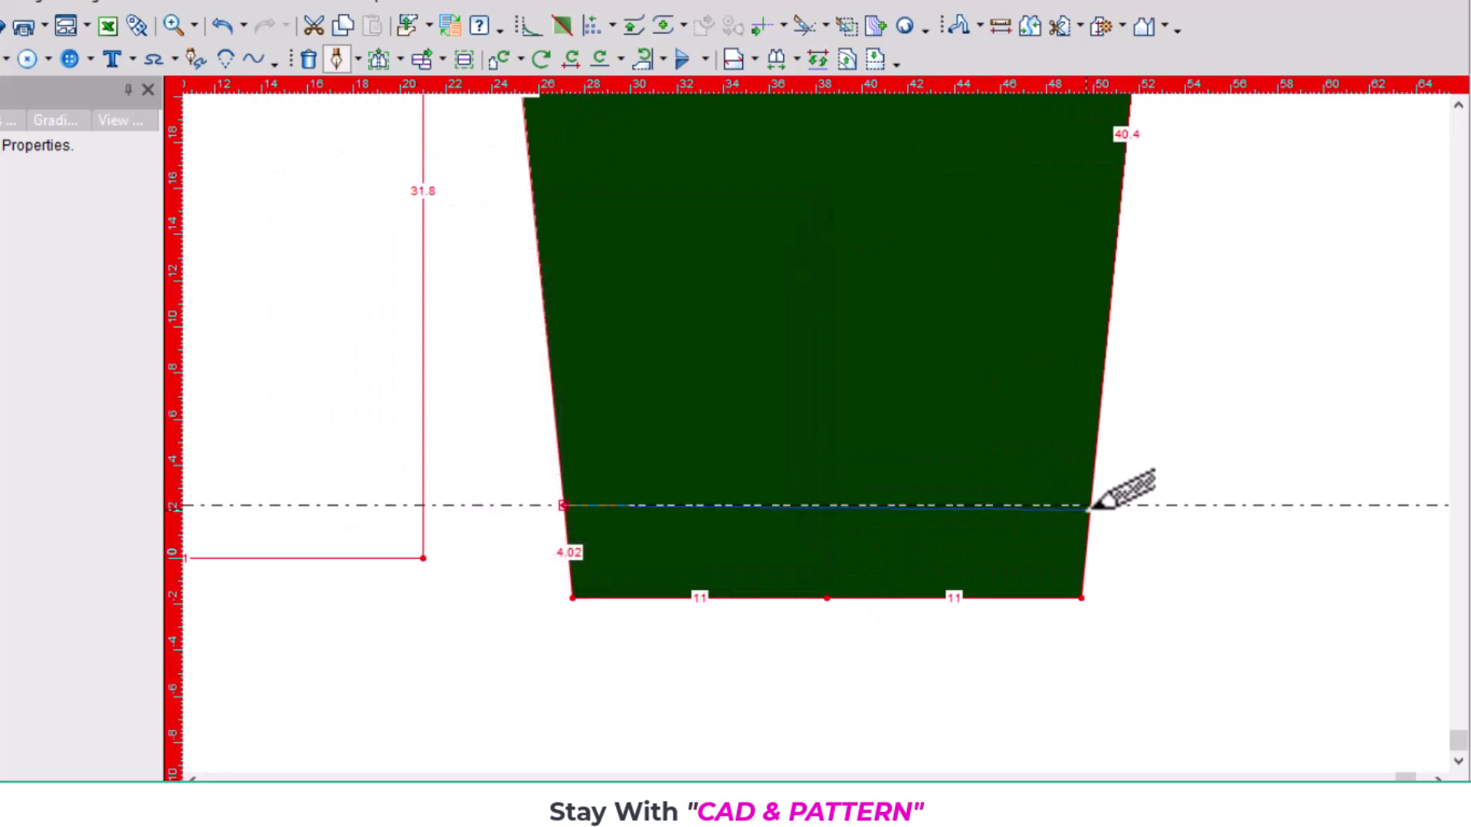
left_click(1089, 506)
left_click(351, 572)
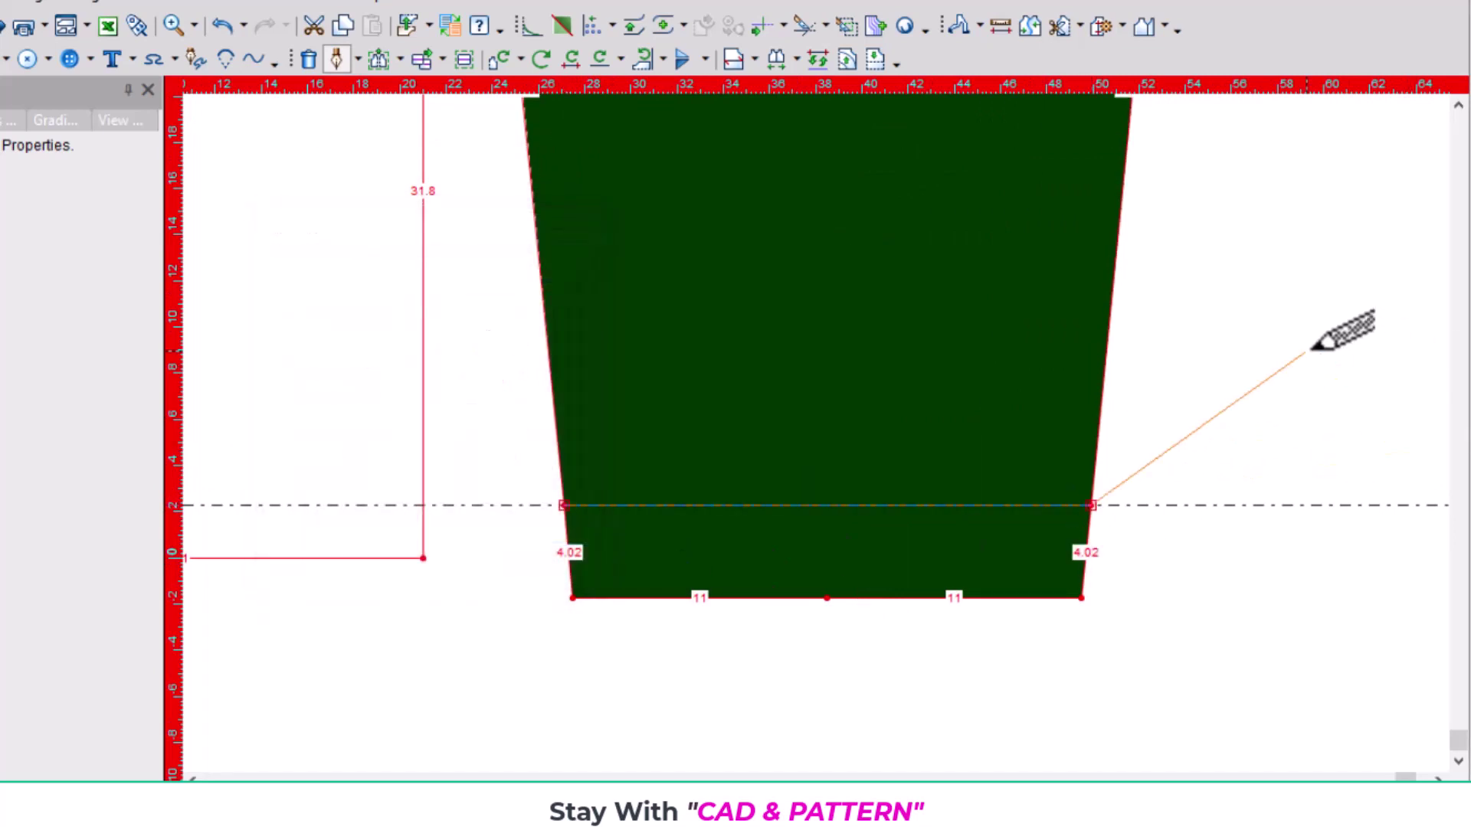
right_click(1185, 353)
left_click(1354, 364)
key("Escape")
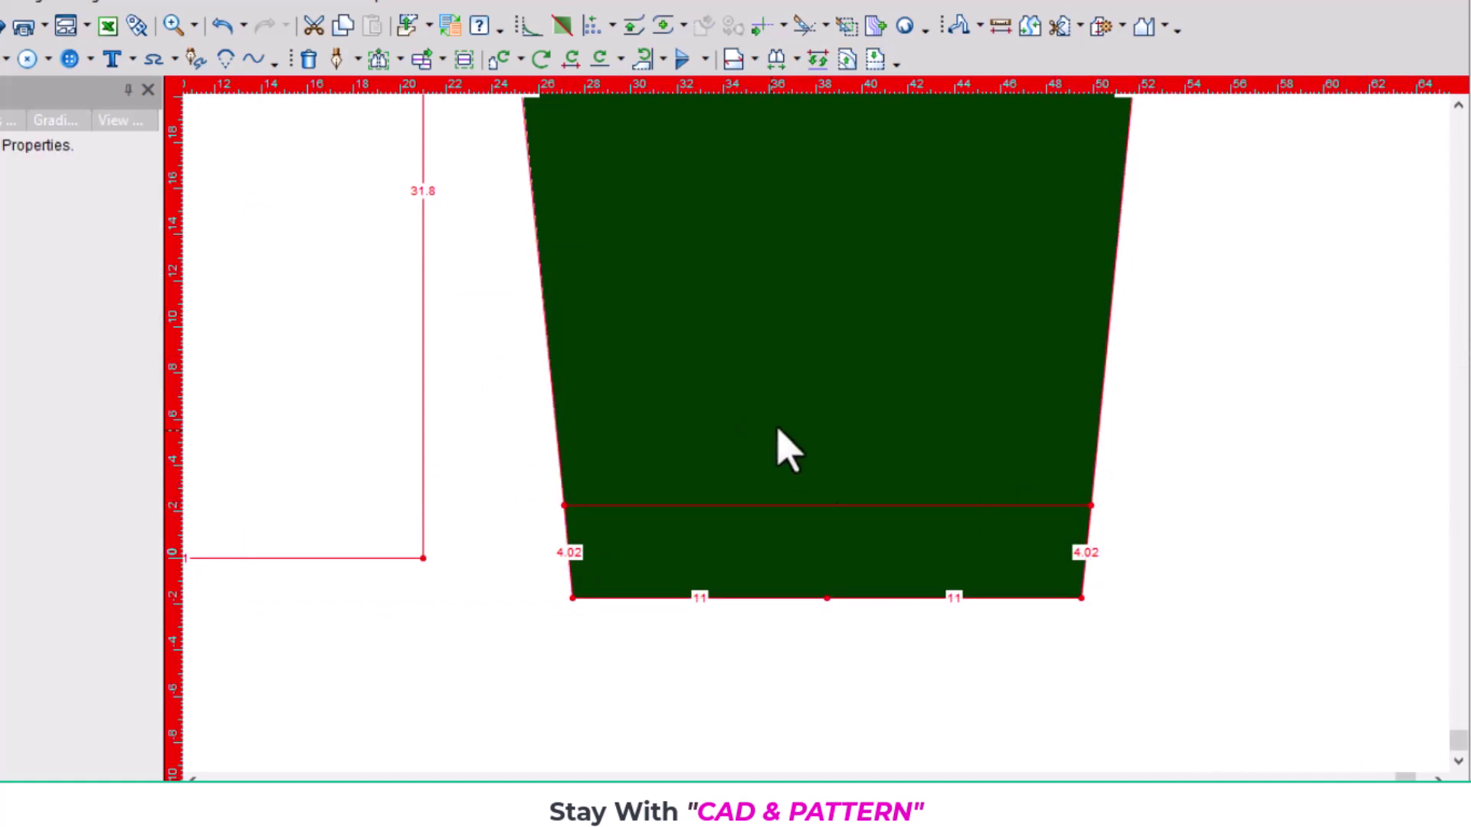
scroll(778, 442, "down", 1)
scroll(766, 352, "down", 1)
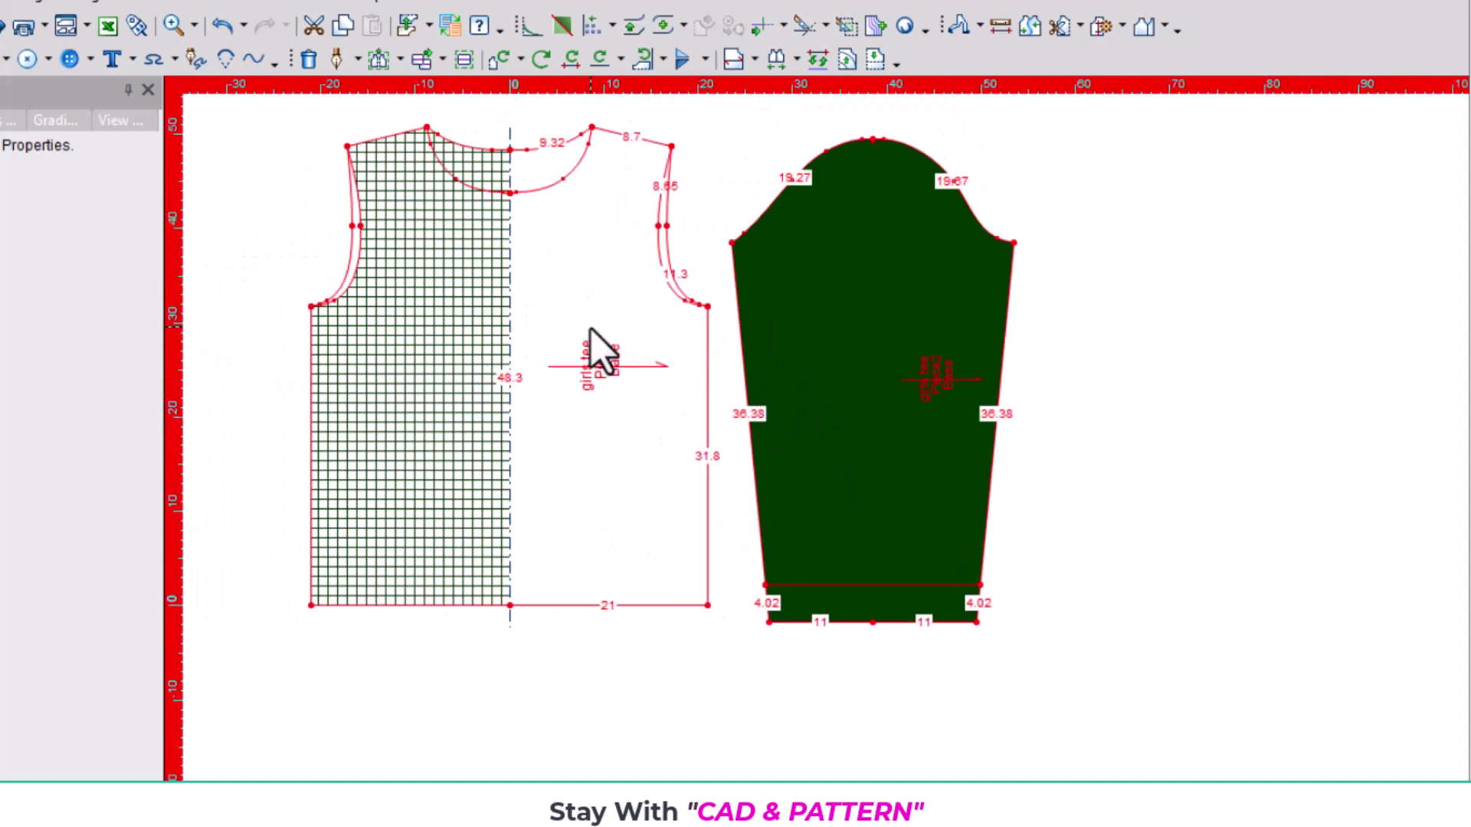
Make the side seam point a grade point 30 cm below the underarm, leaving 1.8 to the hem corner
scroll(599, 349, "up", 2)
scroll(804, 468, "down", 1)
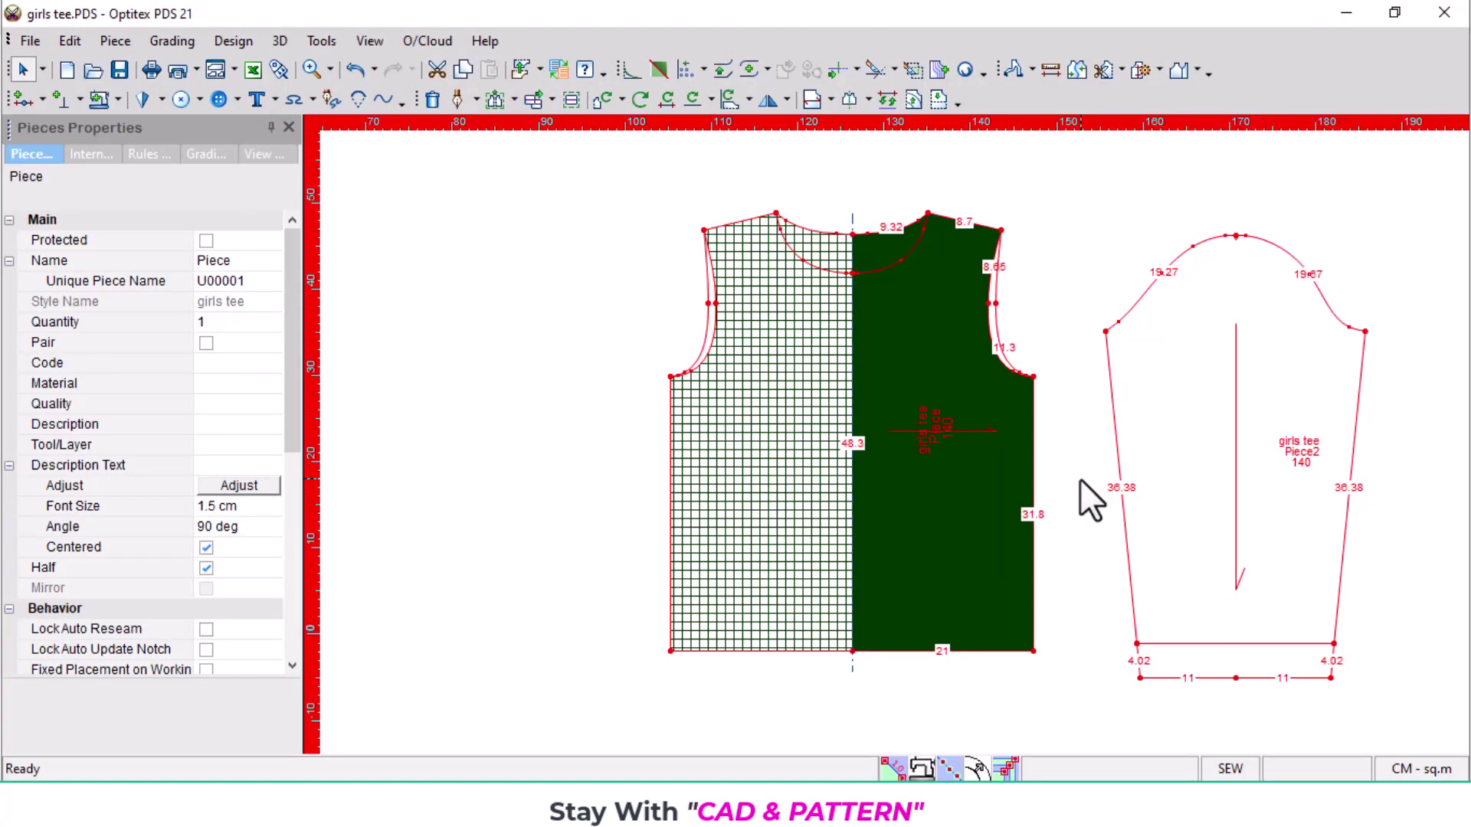
scroll(885, 434, "up", 1)
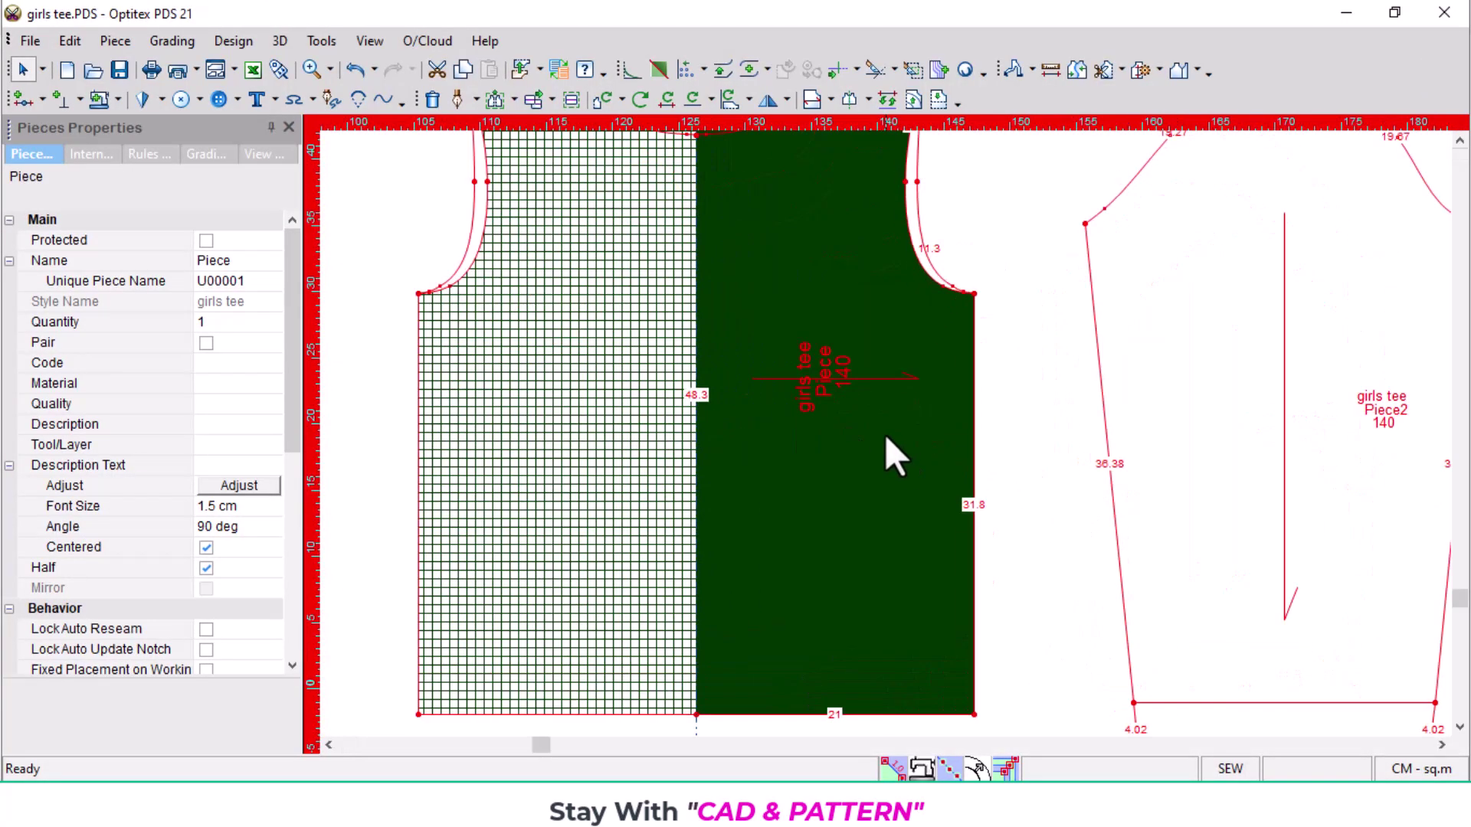
scroll(889, 432, "down", 1)
scroll(858, 389, "down", 1)
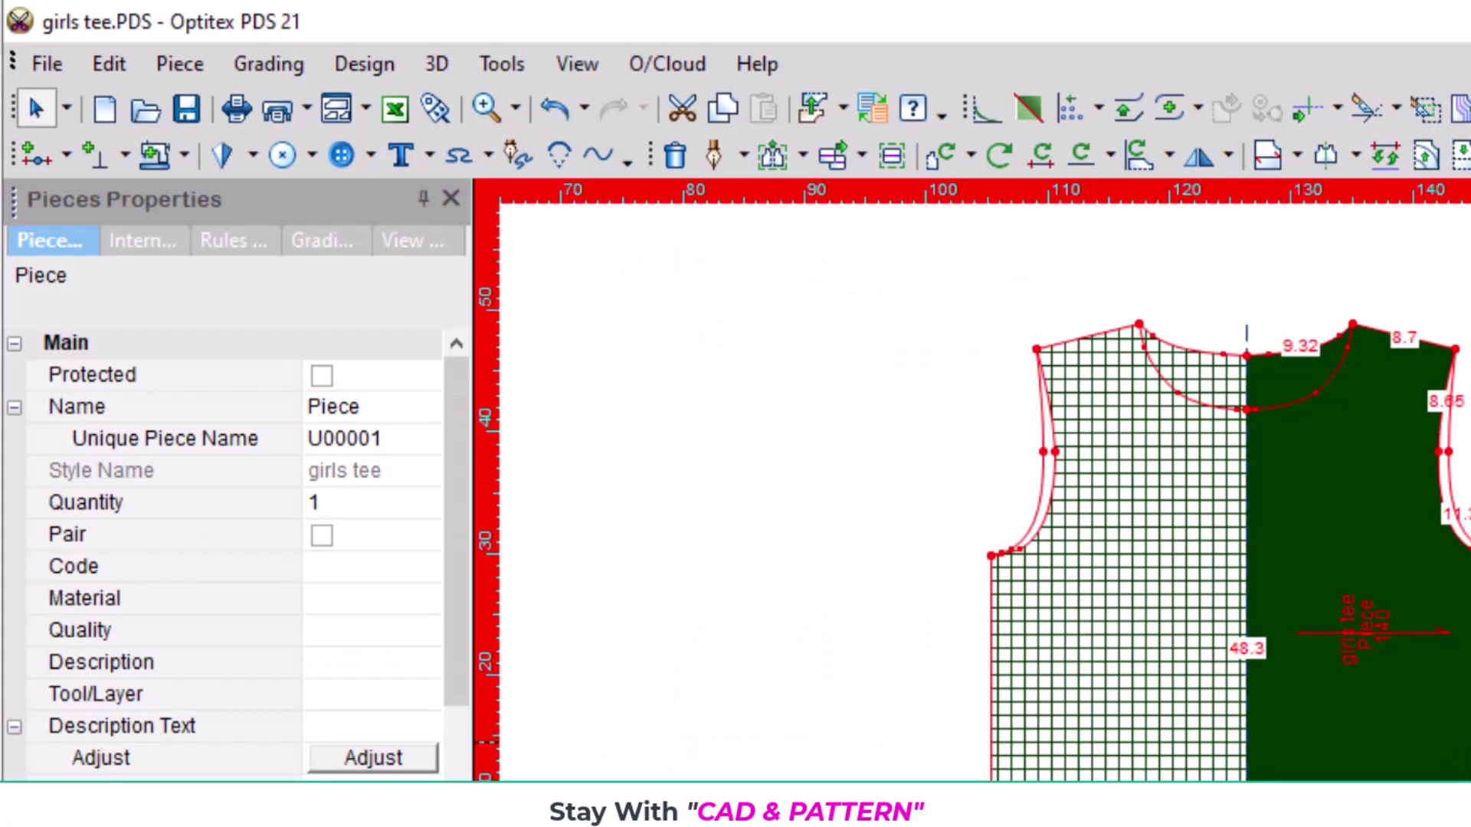
key("o")
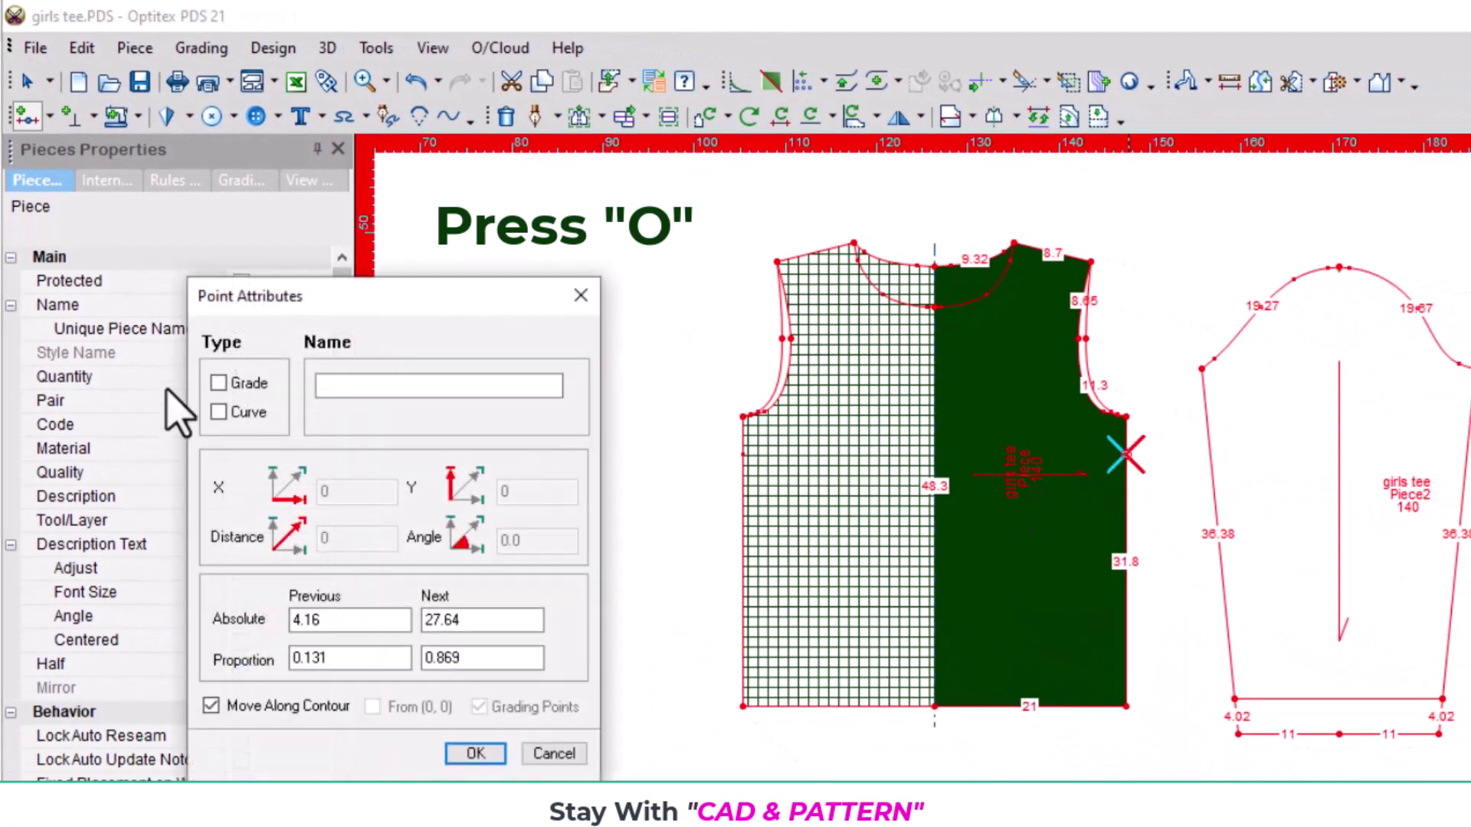
left_click(219, 383)
left_click(366, 620)
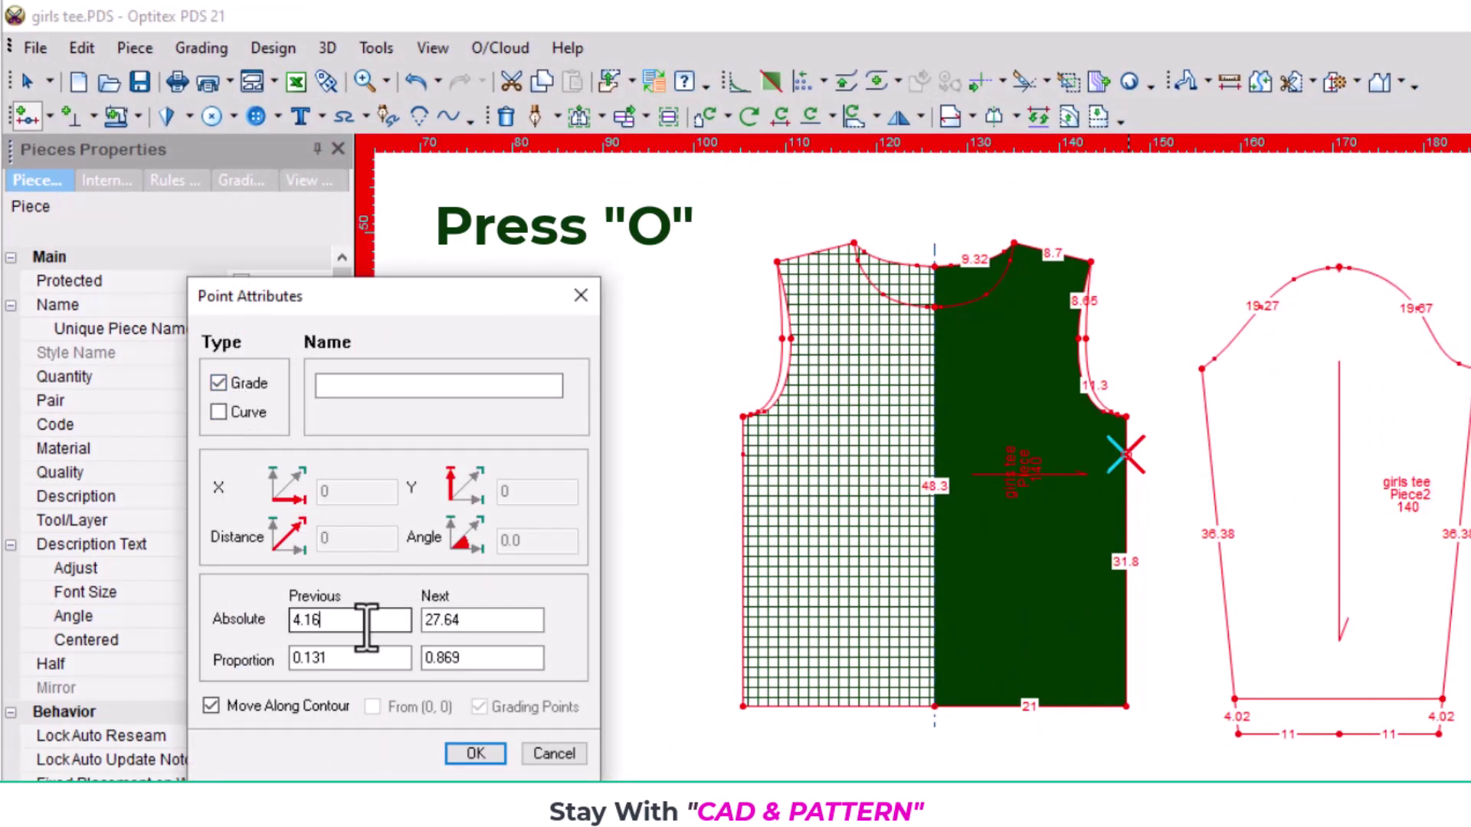
left_click_drag(366, 620, 273, 624)
type("30")
key("Return")
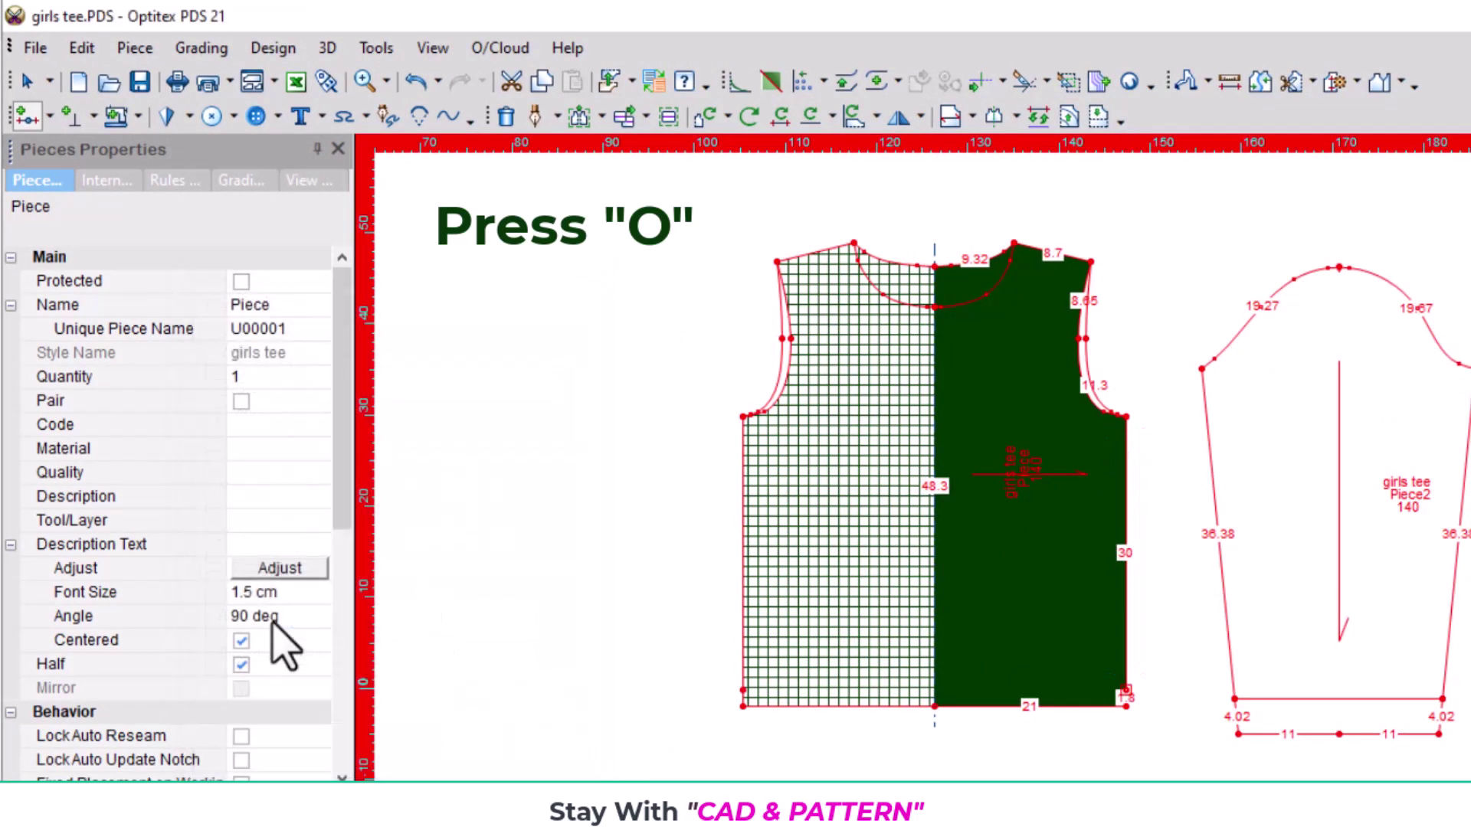
scroll(1042, 507, "up", 2)
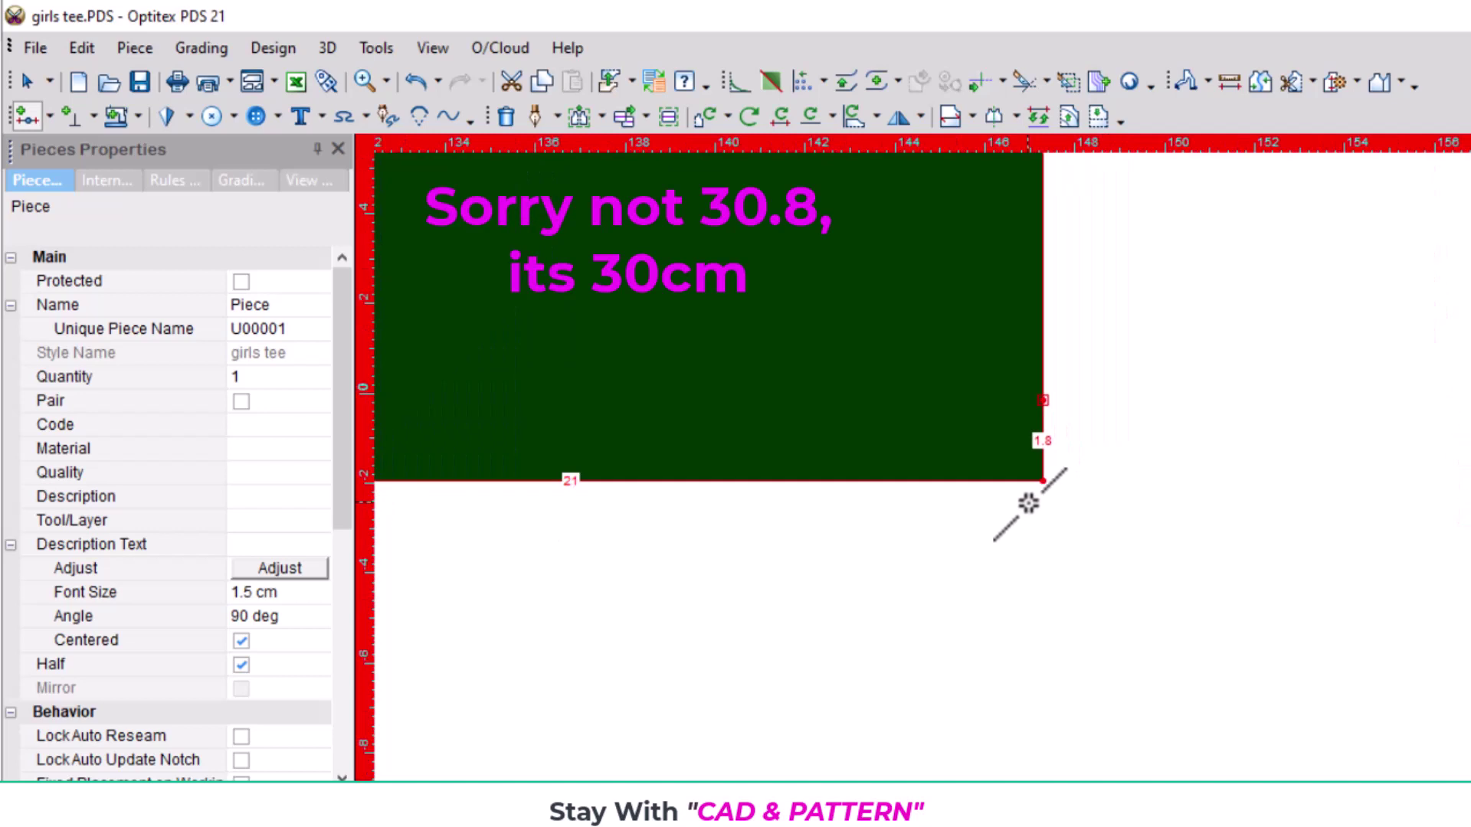
key("Delete")
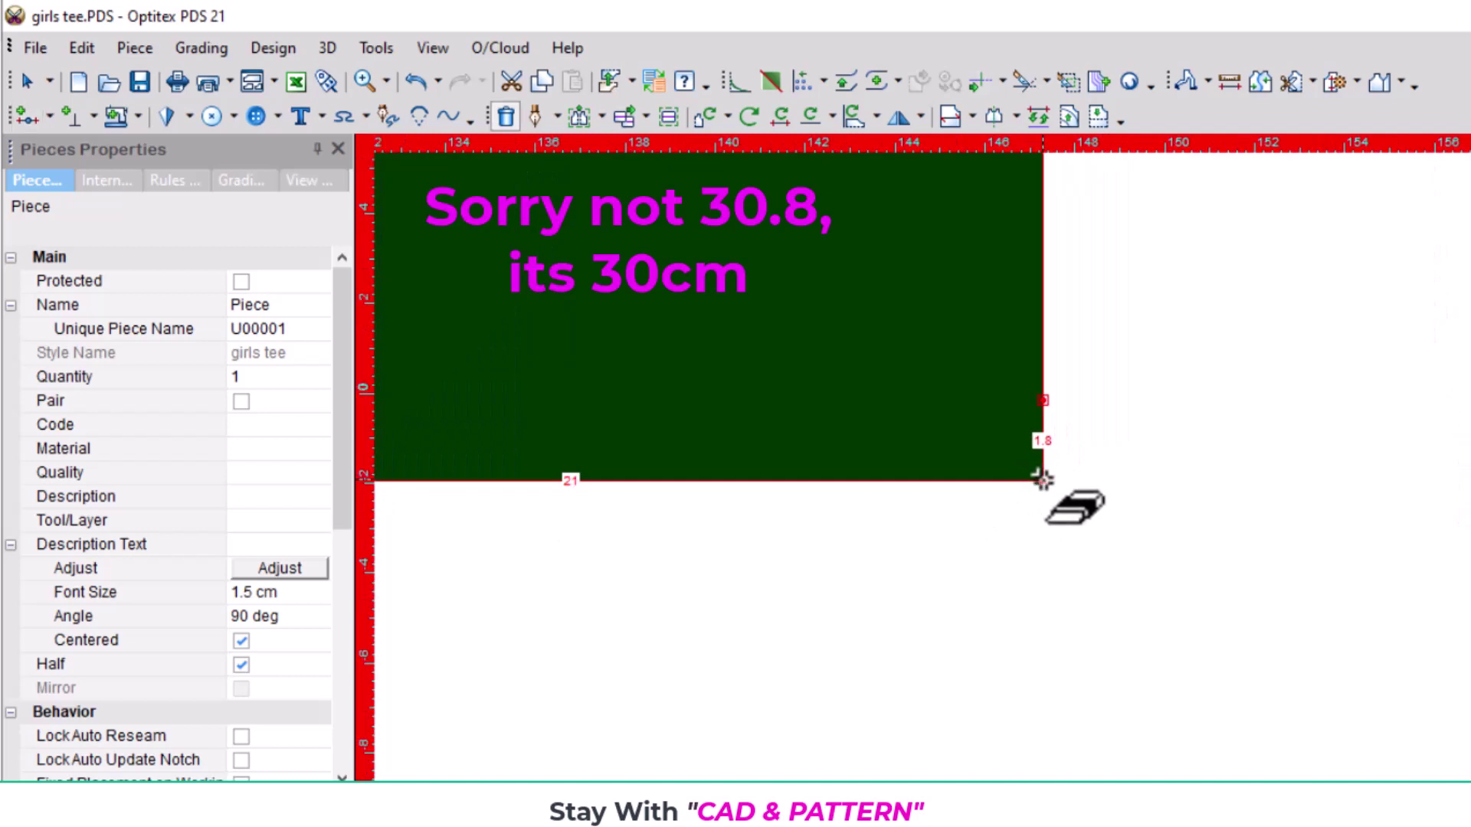
Delete the bodice's bottom-right corner point
left_click(1042, 479)
scroll(981, 518, "down", 1)
scroll(1034, 508, "down", 1)
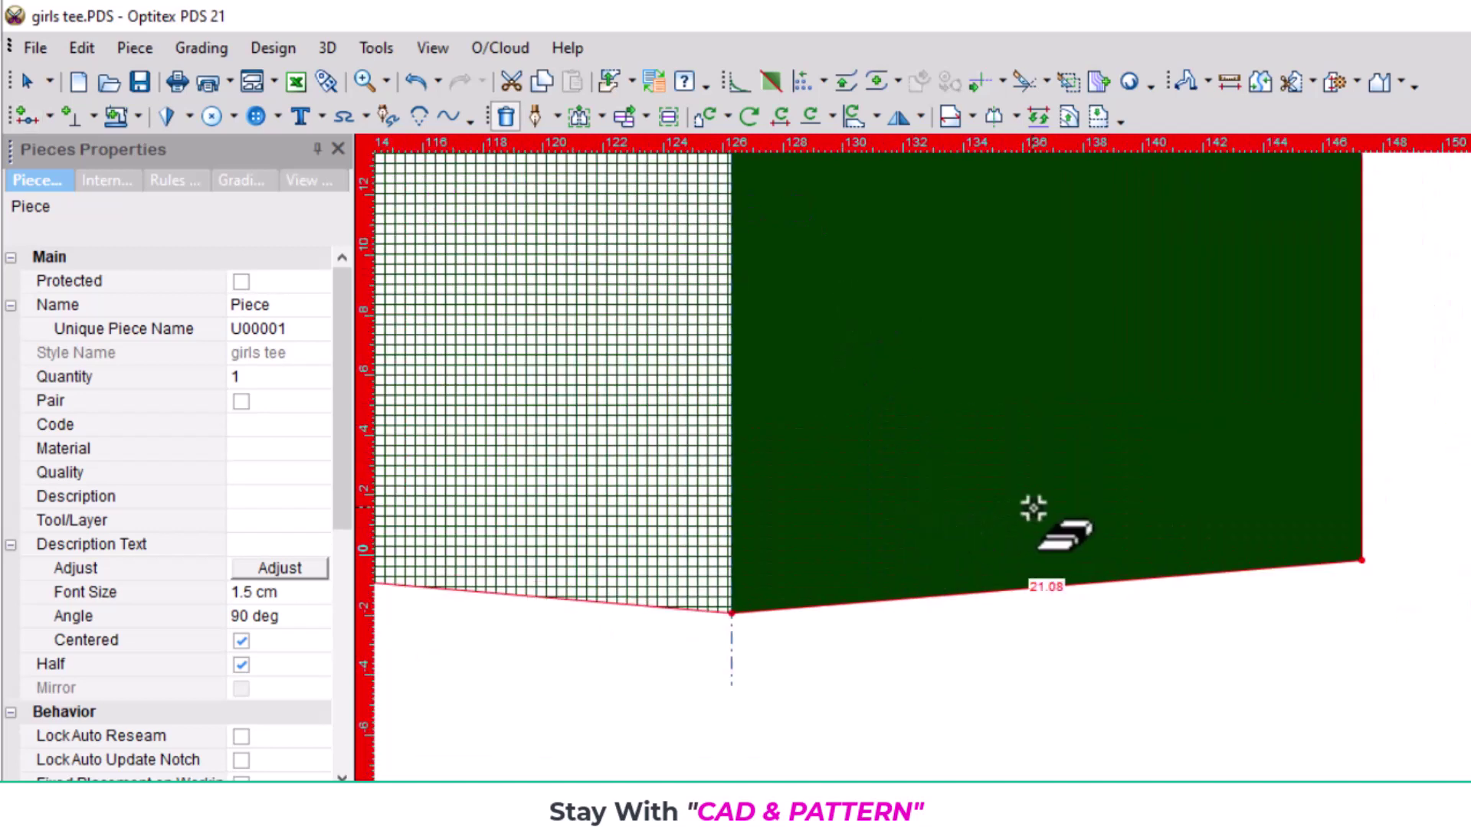
scroll(1033, 508, "up", 1)
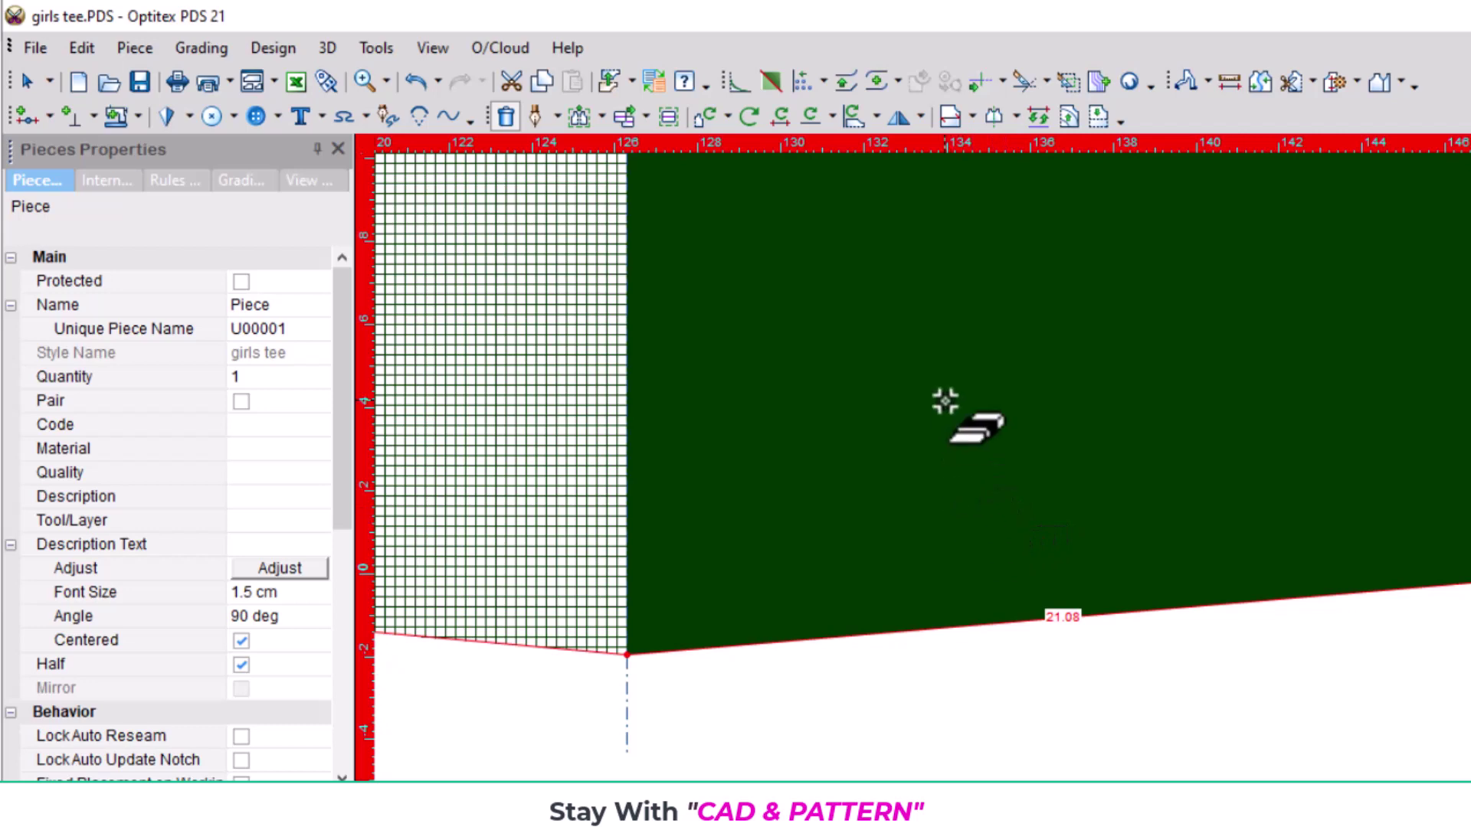
Move a point onto the curved front hem near centre front, giving a 21.09 curved hem
key("m")
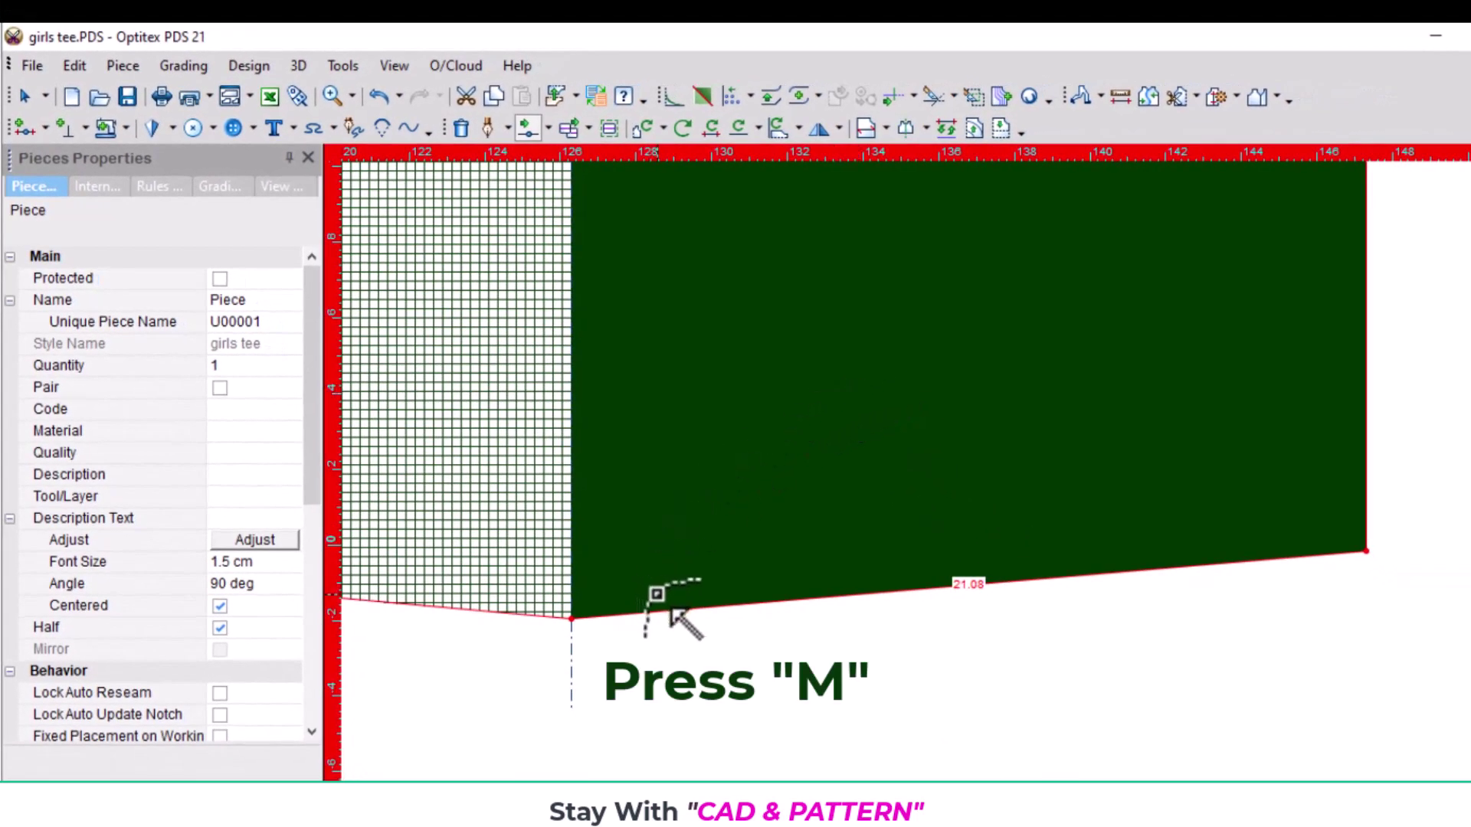
scroll(956, 492, "down", 1)
scroll(939, 482, "up", 1)
scroll(1091, 471, "down", 1)
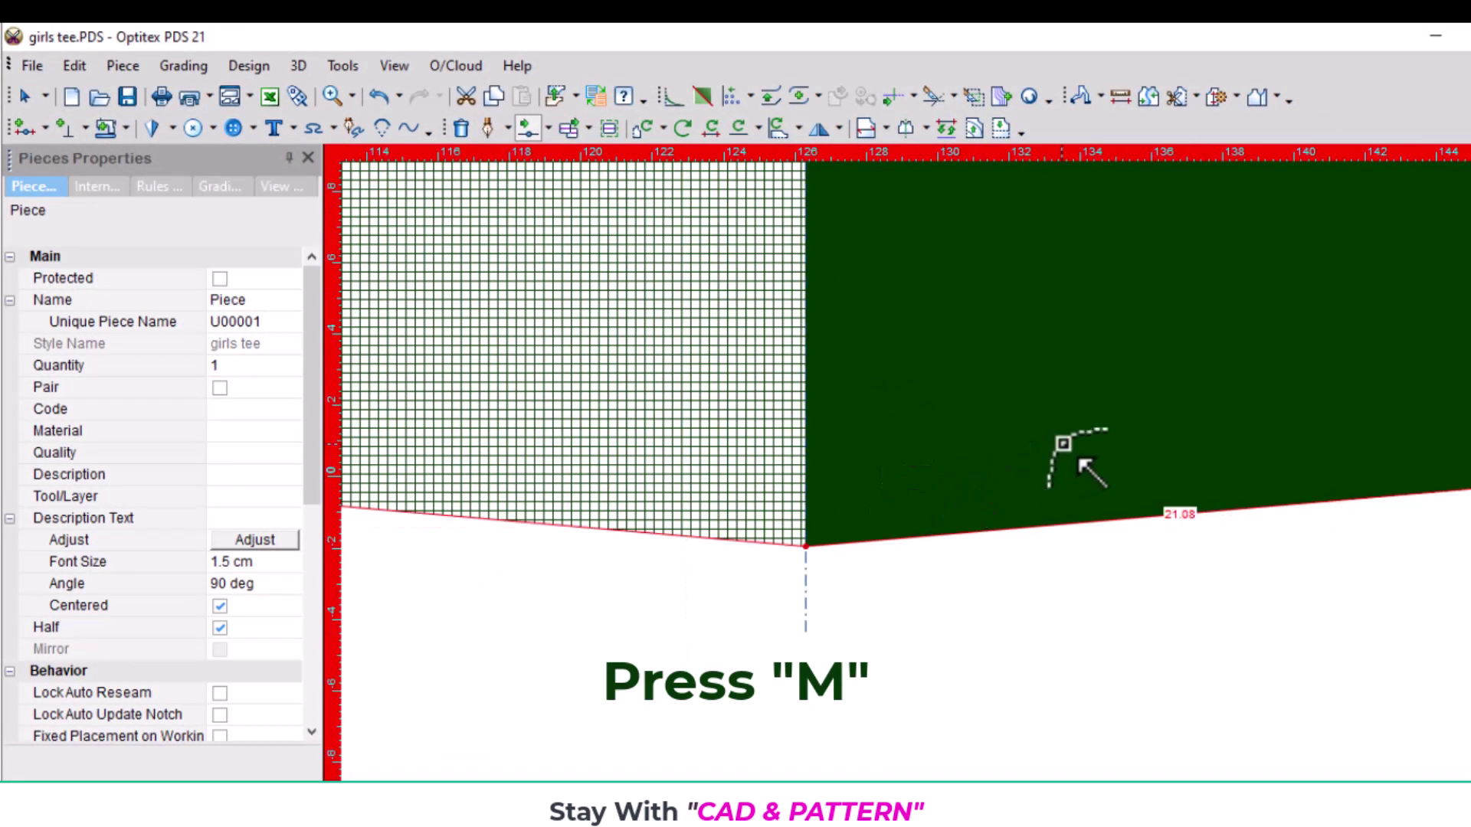
scroll(929, 508, "up", 1)
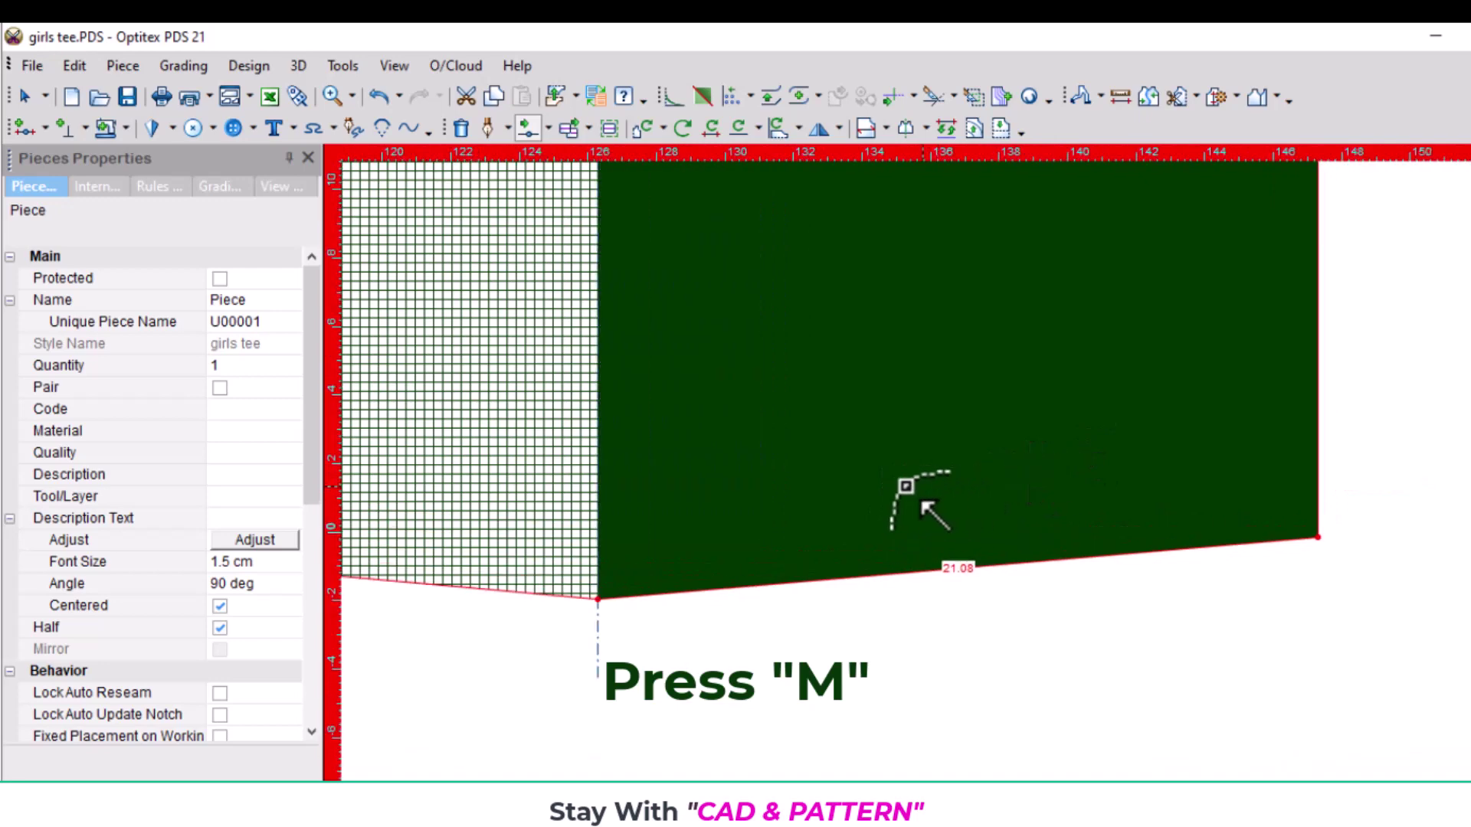
left_click(771, 598)
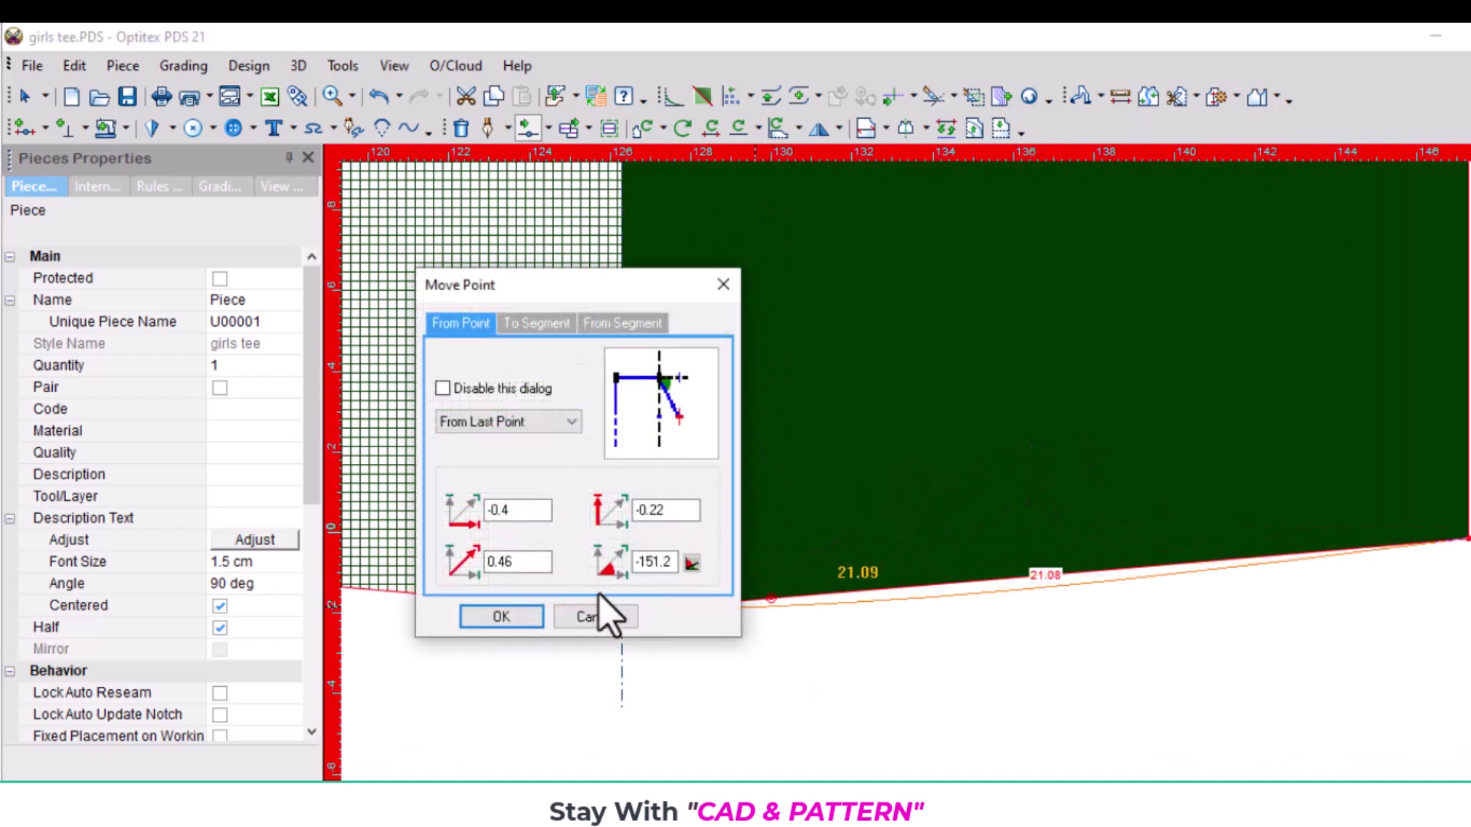
key("Return")
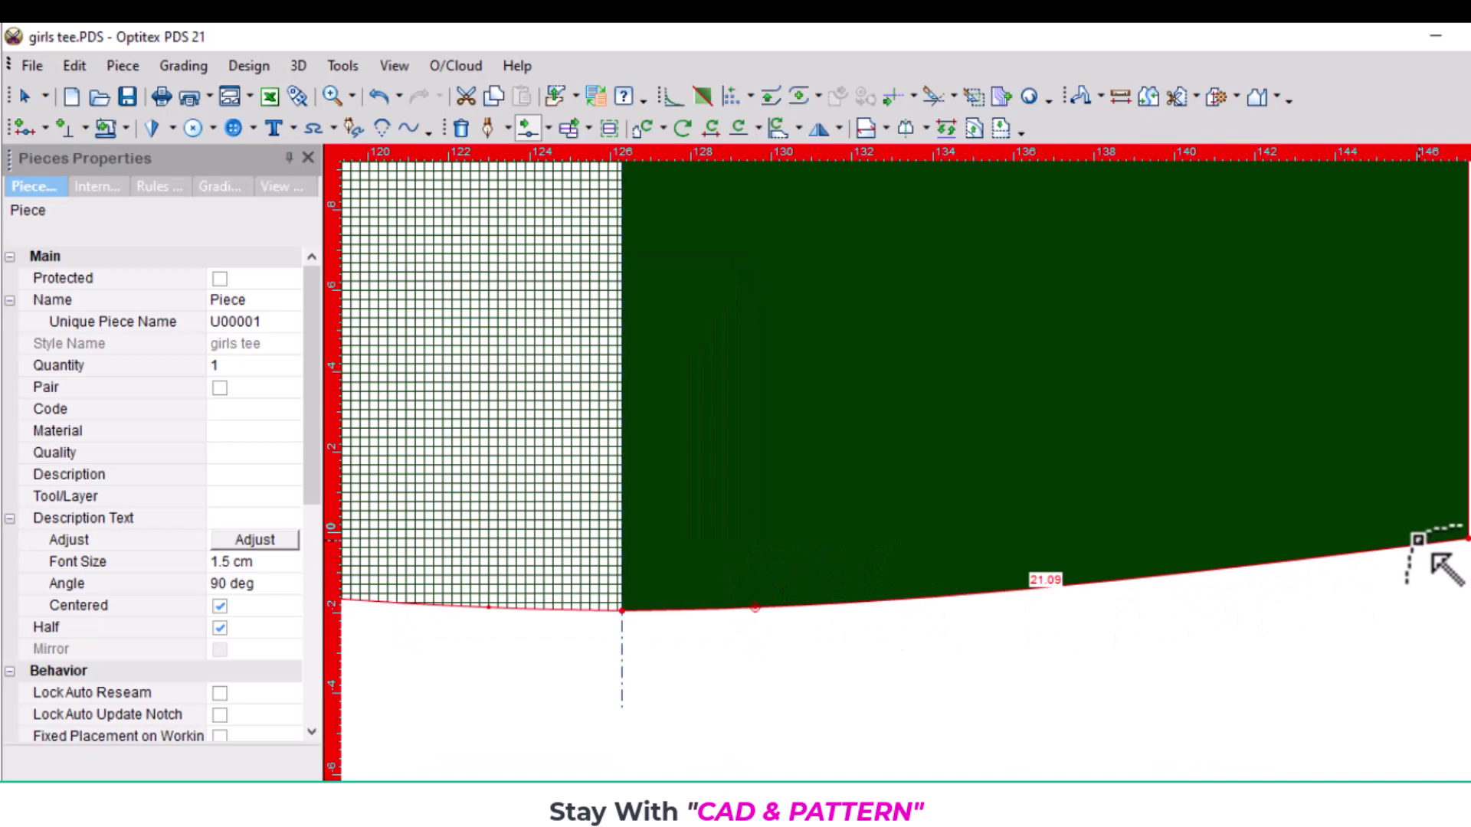
scroll(974, 490, "down", 2)
scroll(988, 483, "up", 1)
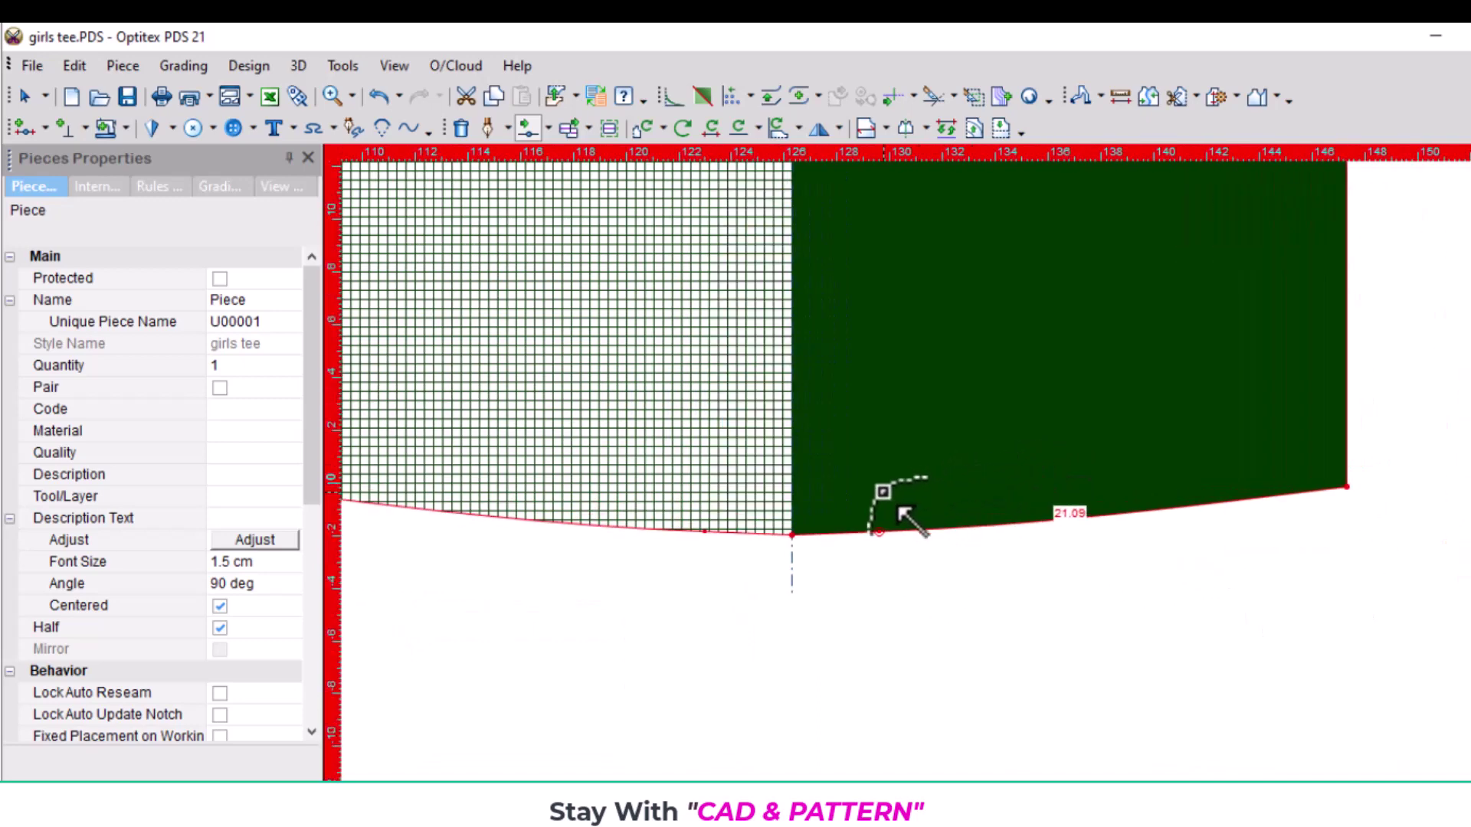
scroll(903, 520, "up", 2)
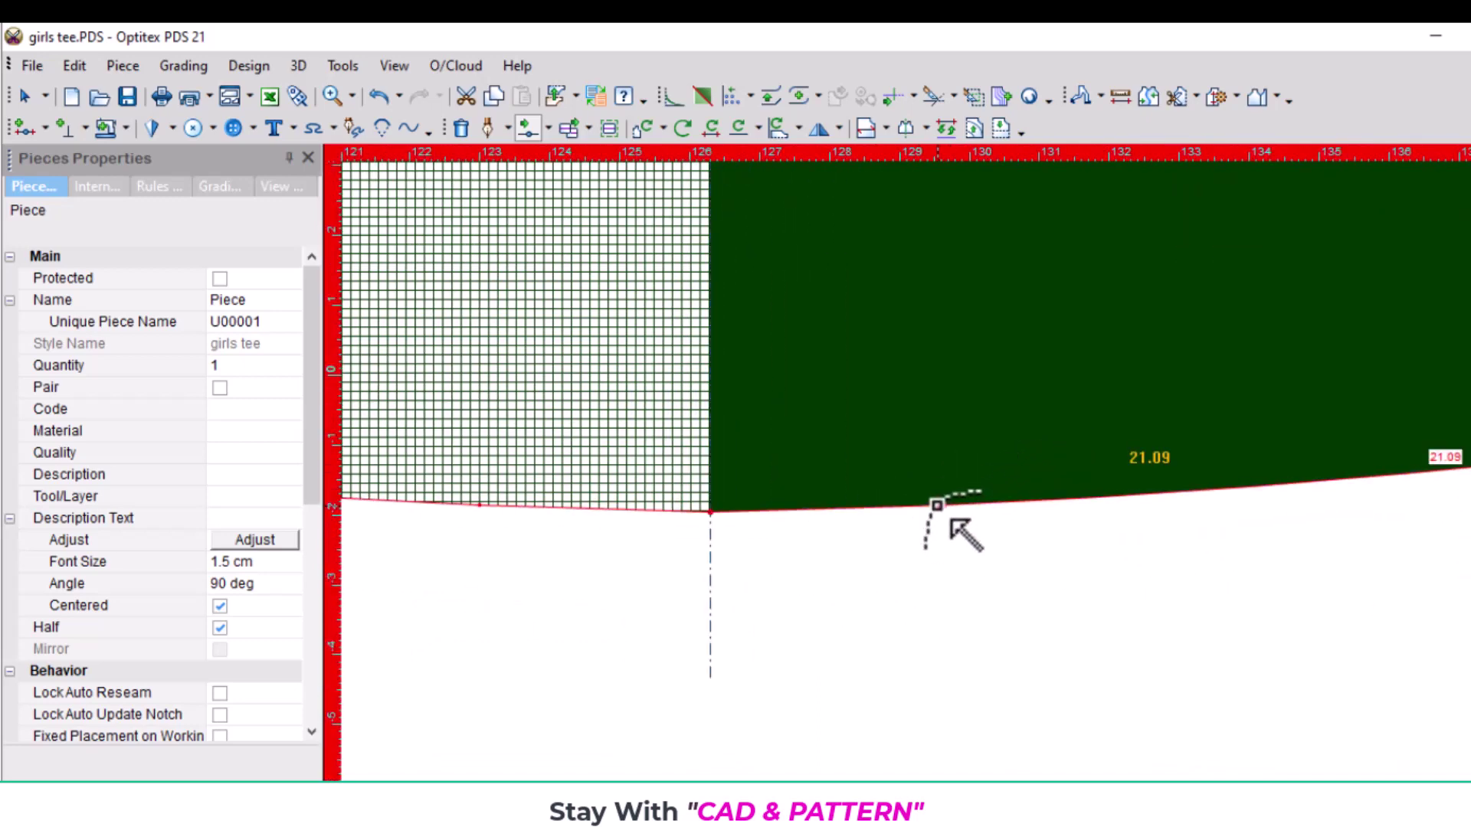
left_click(950, 521)
left_click(531, 617)
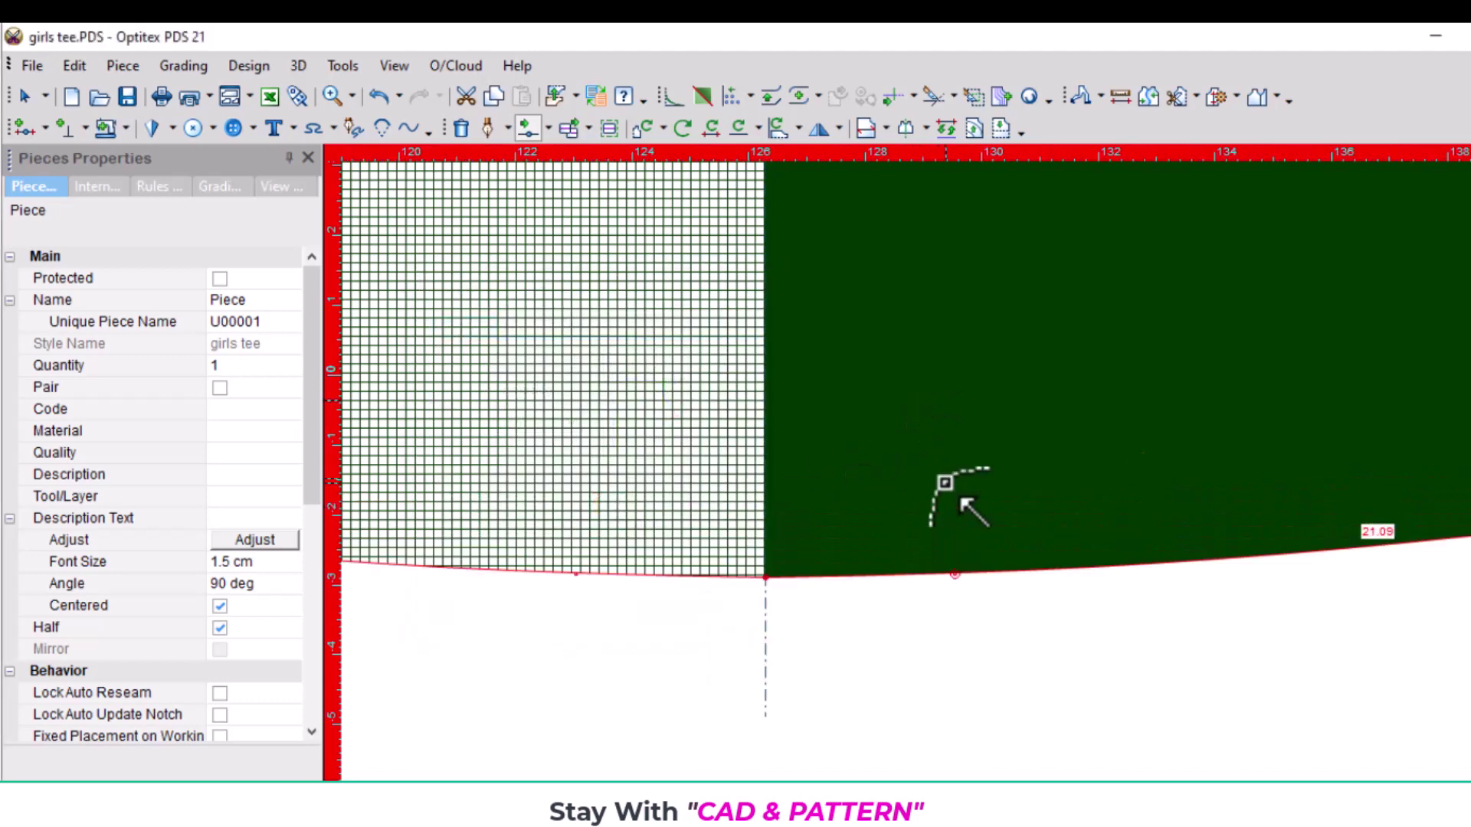
scroll(981, 494, "down", 1)
scroll(991, 485, "down", 1)
scroll(1060, 472, "down", 1)
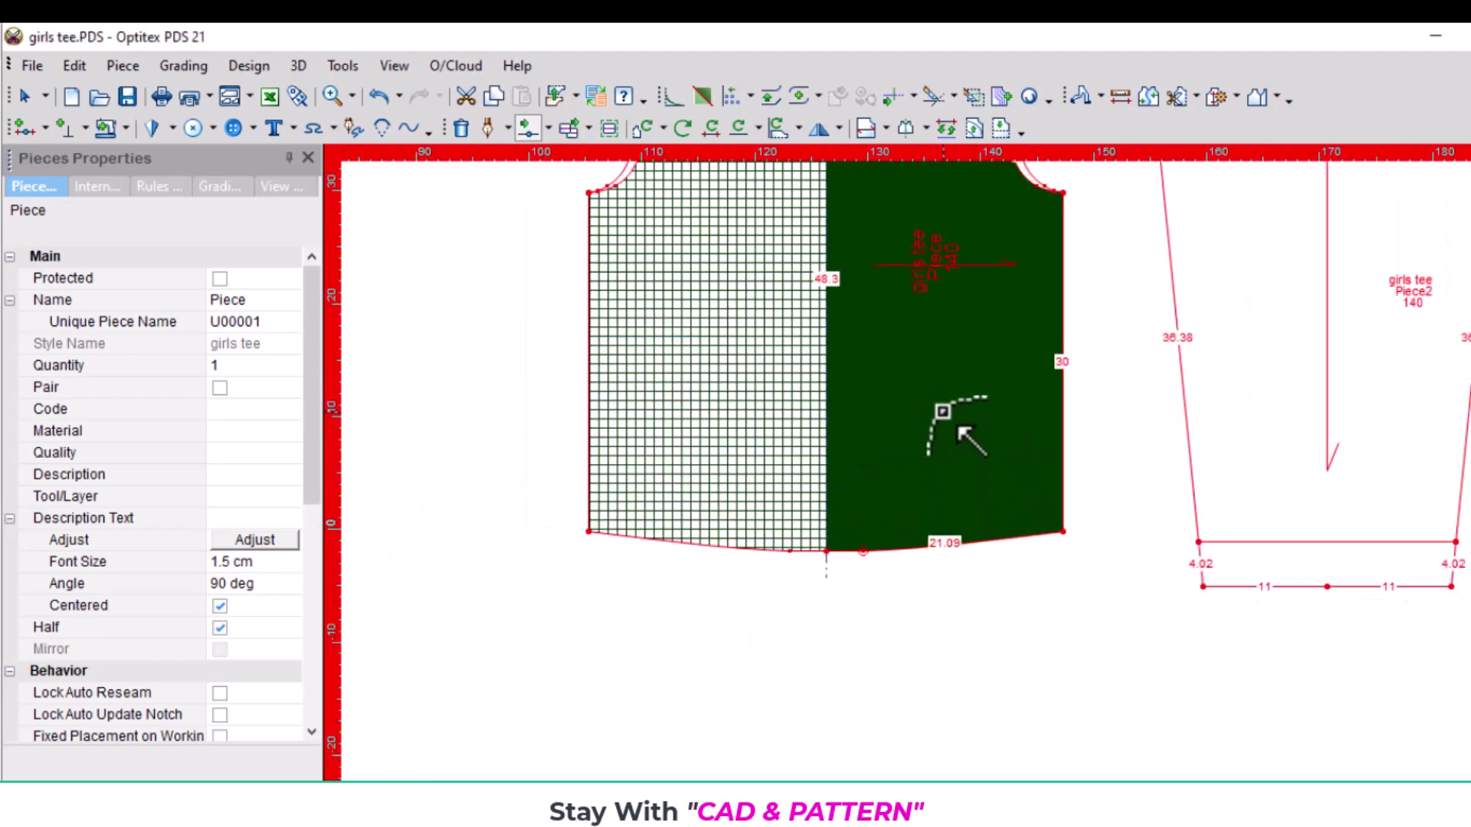
scroll(966, 460, "down", 1)
scroll(957, 498, "down", 2)
scroll(981, 521, "up", 1)
scroll(981, 516, "up", 1)
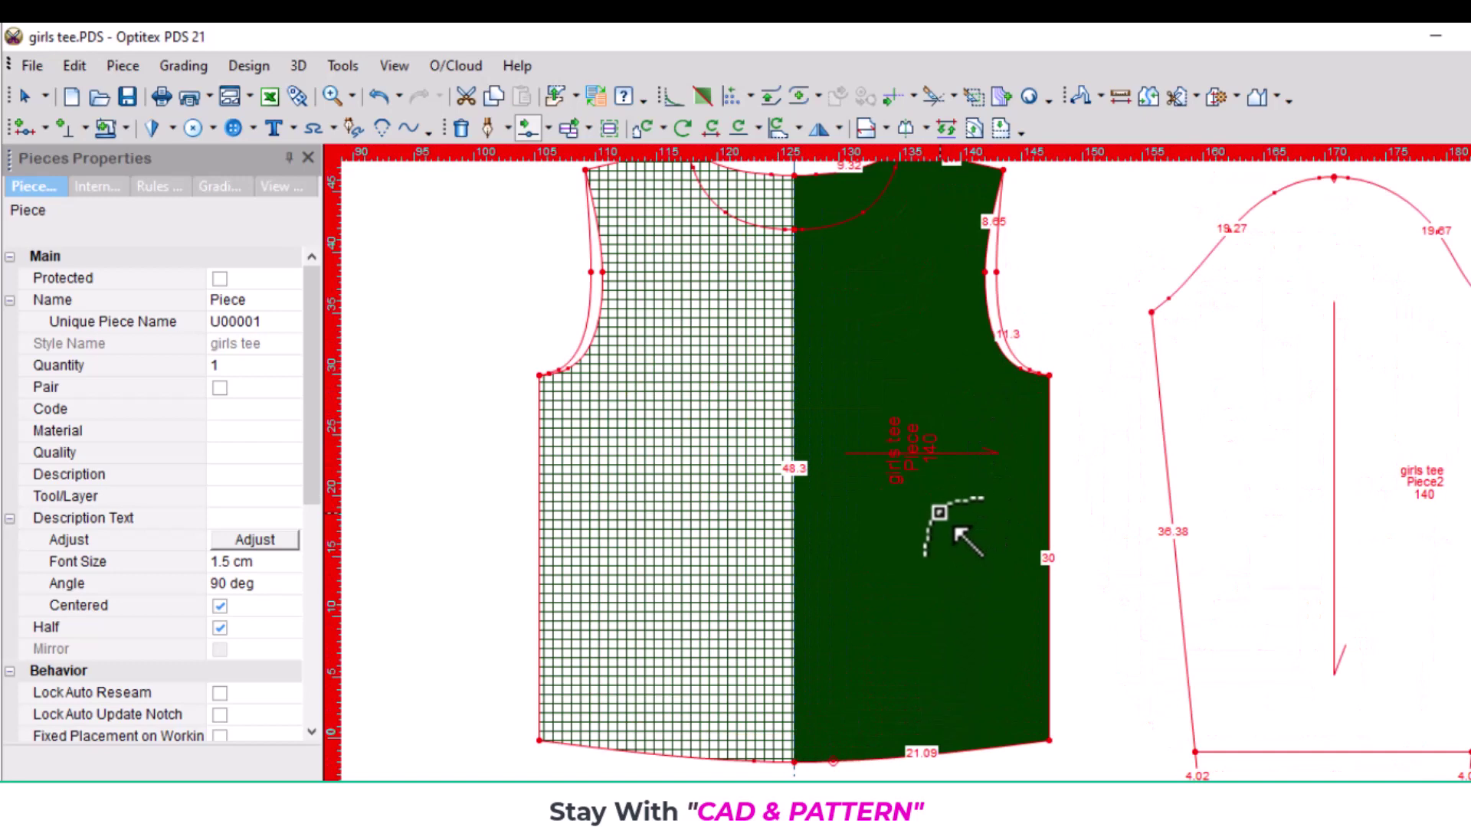
Trace a new piece contour from the bodice's neckline, shoulder and armhole points
key("ctrl+b")
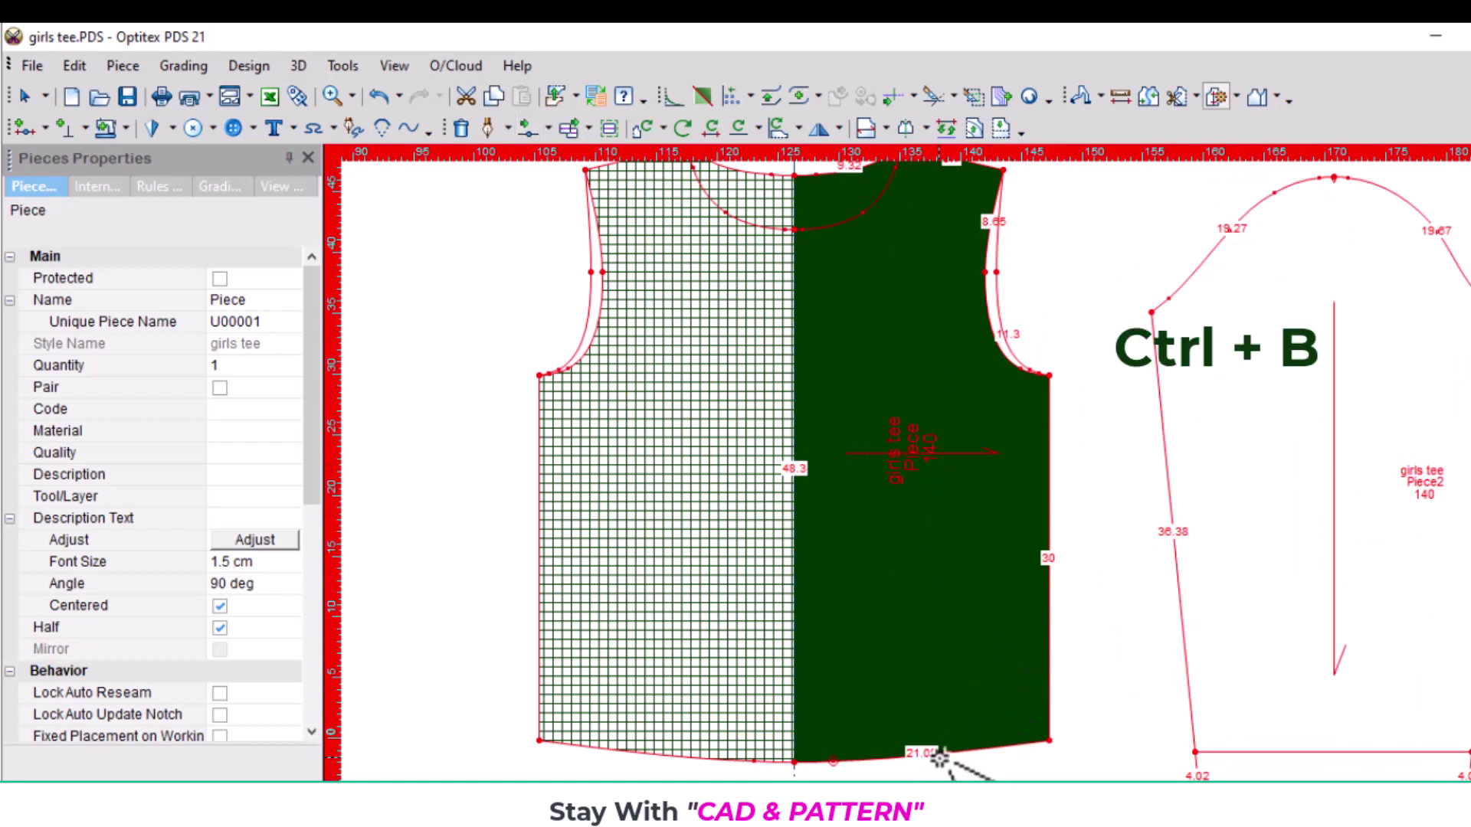
scroll(984, 328, "down", 1)
scroll(860, 492, "up", 2)
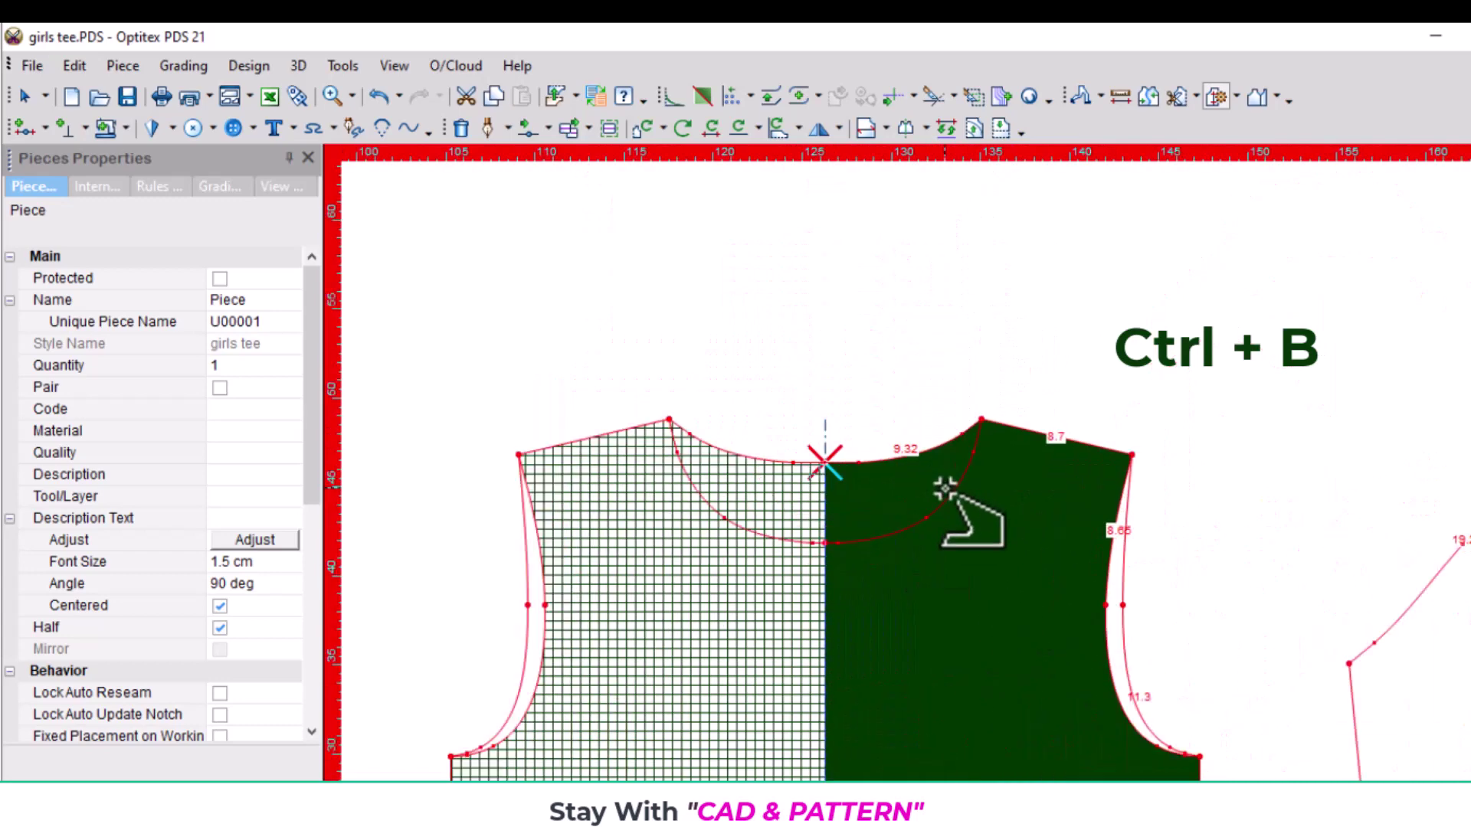
scroll(936, 475, "up", 1)
left_click(1152, 434)
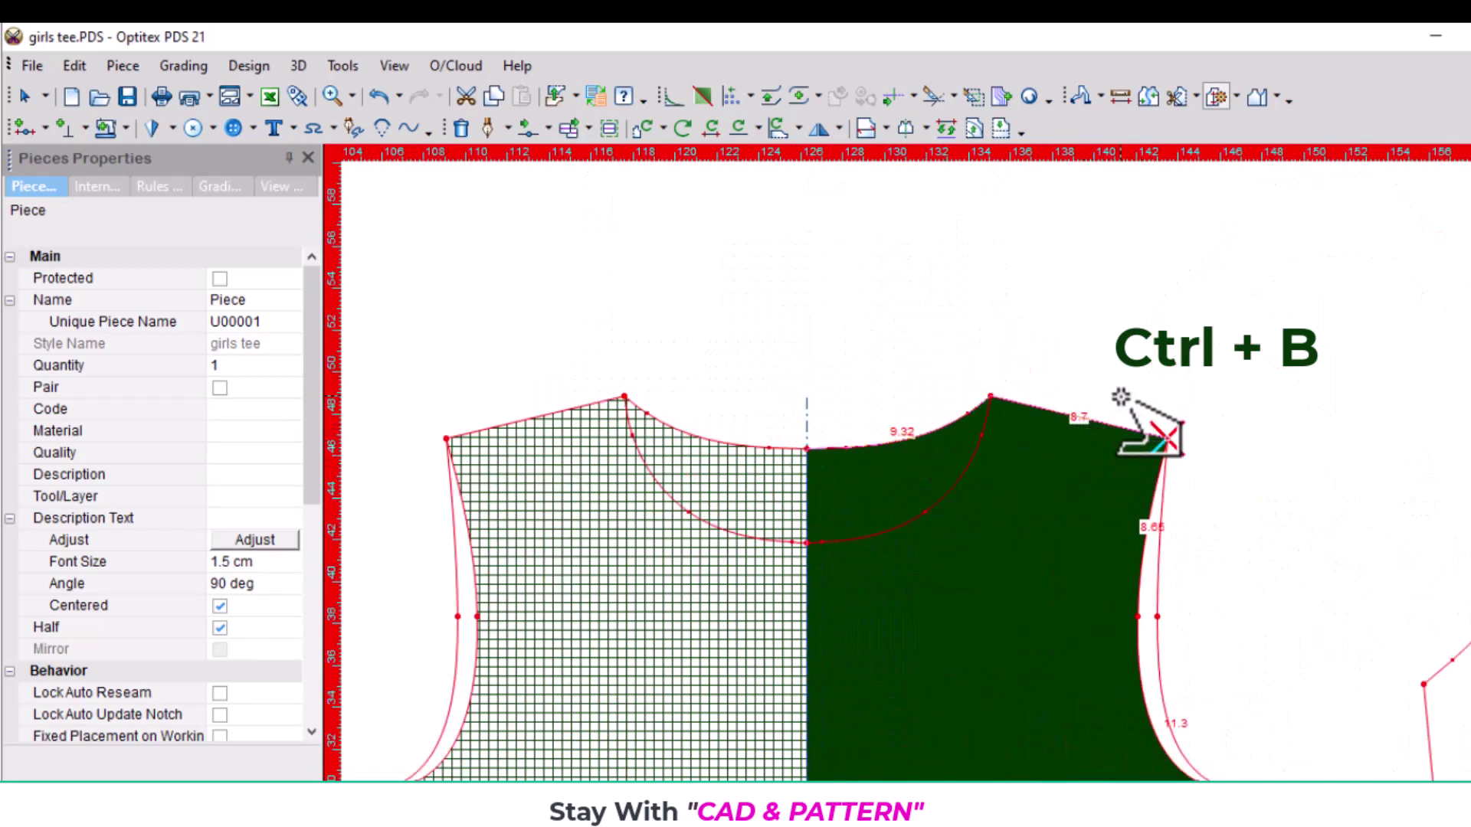
left_click(1218, 94)
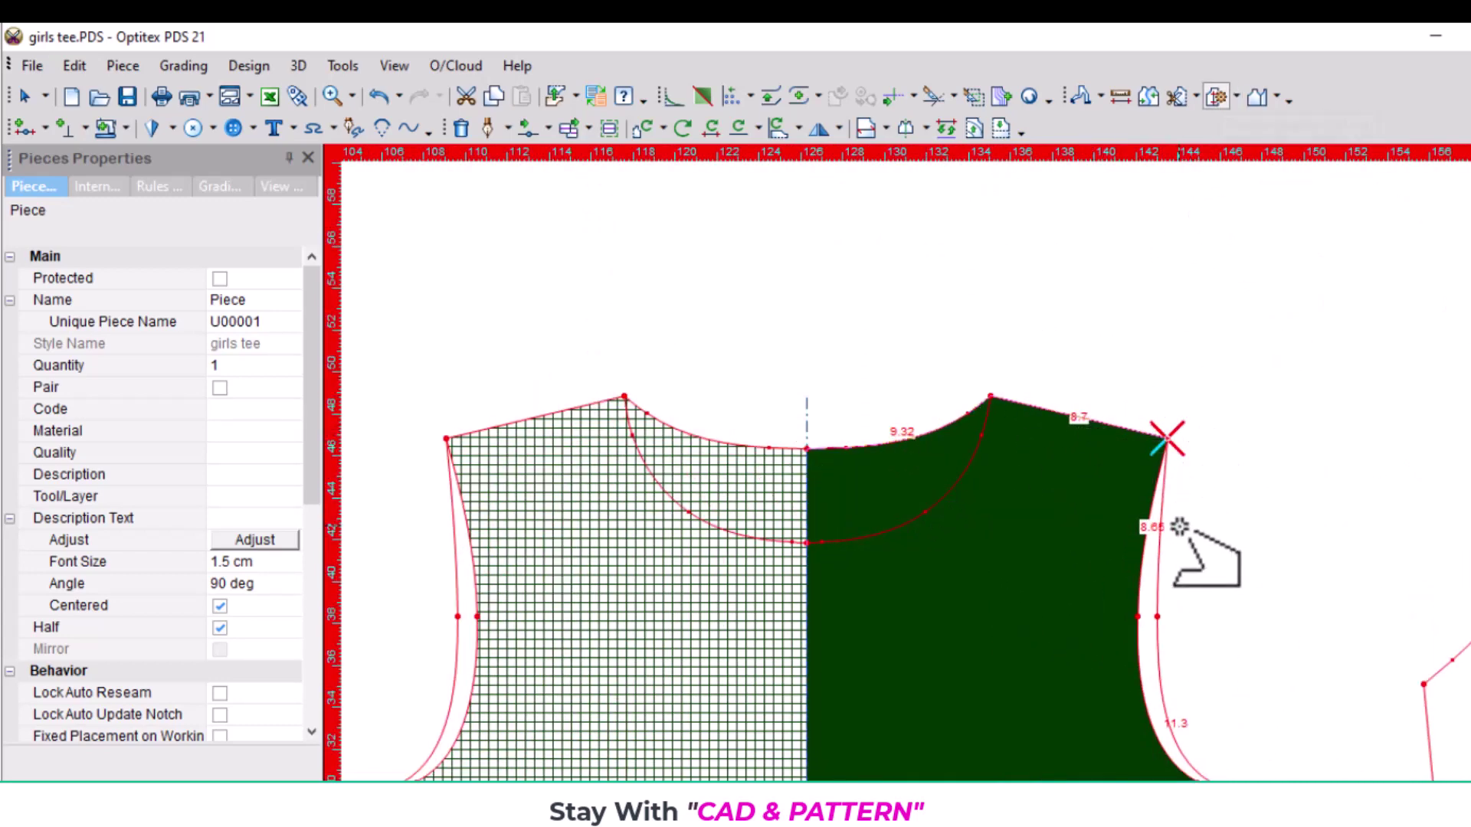
scroll(1168, 560, "down", 1)
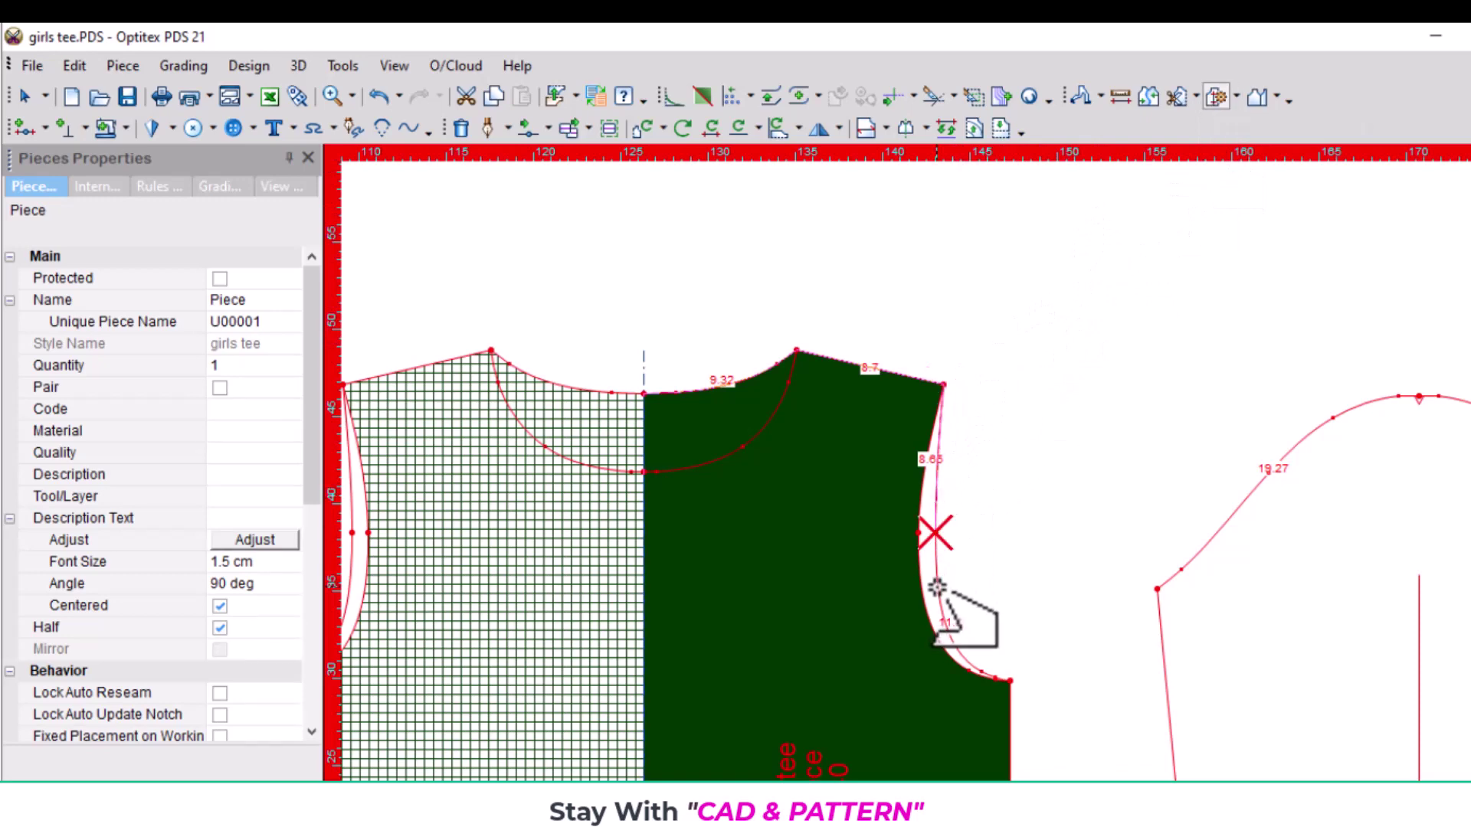
left_click(1045, 685)
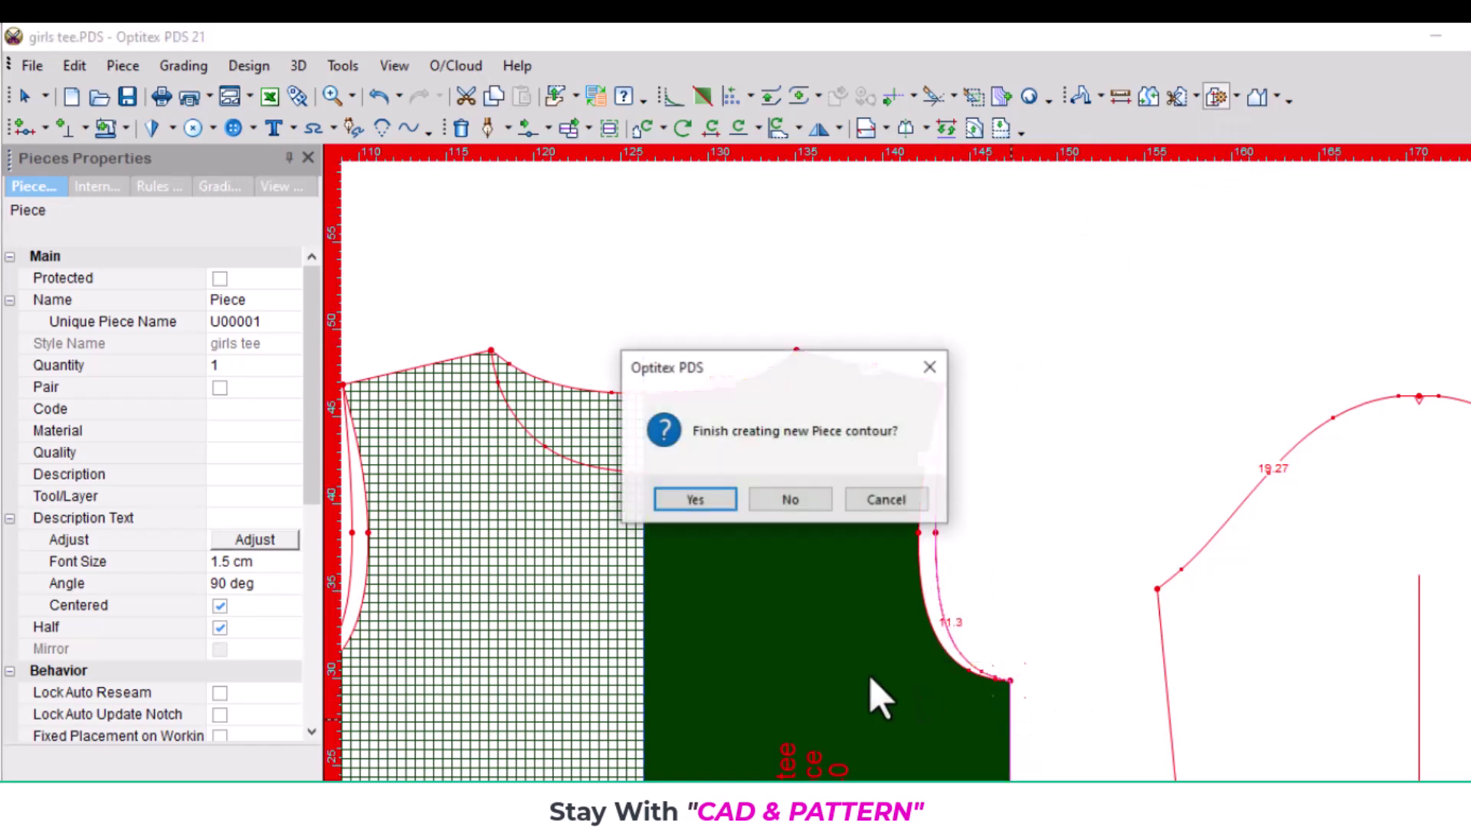
left_click(698, 499)
Drag Piece3 beside the front bodice and return to the Select tool
scroll(861, 630, "down", 2)
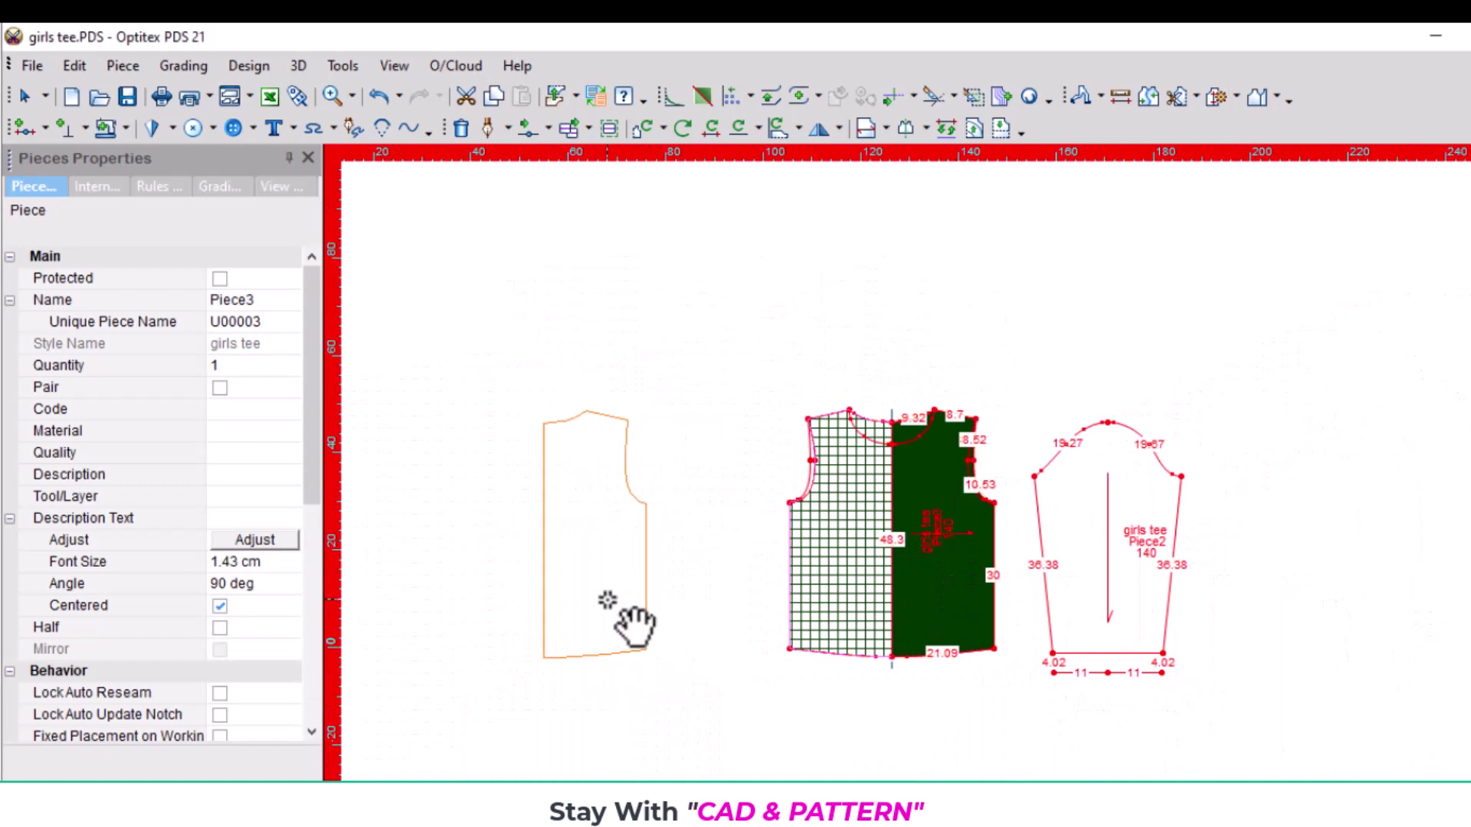
left_click_drag(949, 590, 726, 570)
scroll(952, 499, "up", 2)
scroll(929, 393, "up", 2)
scroll(942, 483, "down", 1)
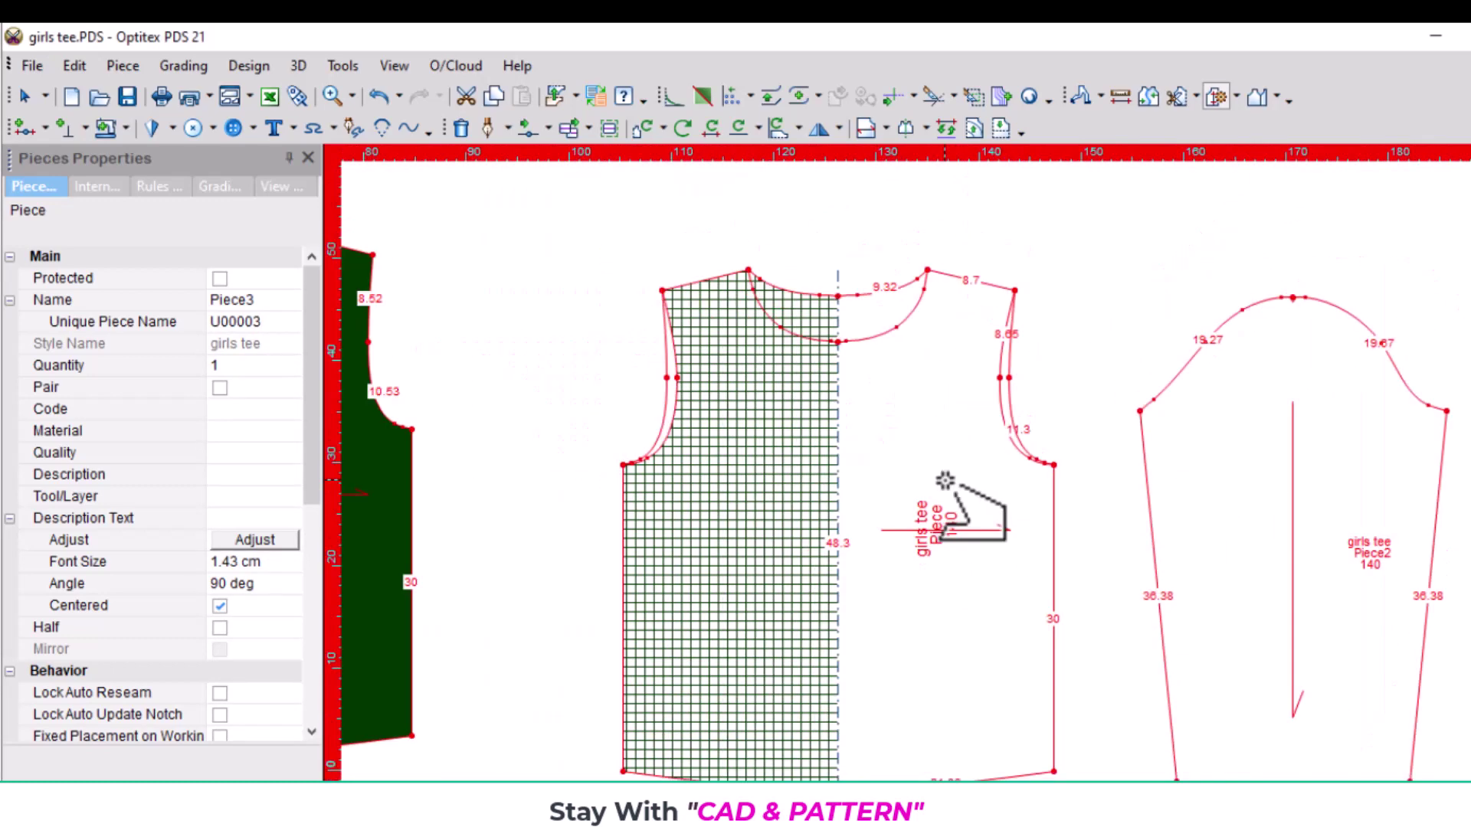
scroll(945, 487, "up", 1)
scroll(930, 498, "down", 2)
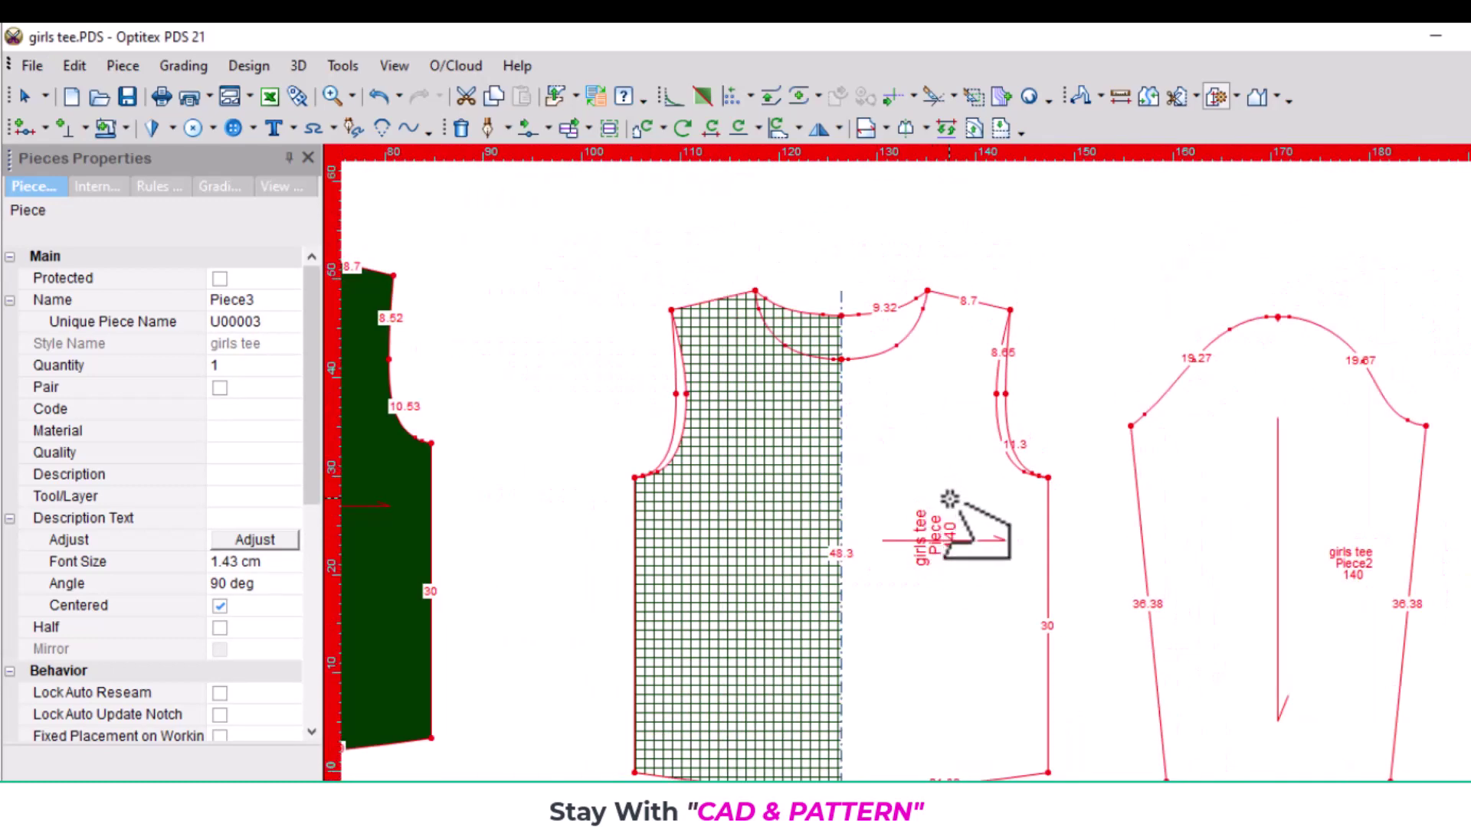
scroll(950, 490, "up", 1)
right_click(458, 419)
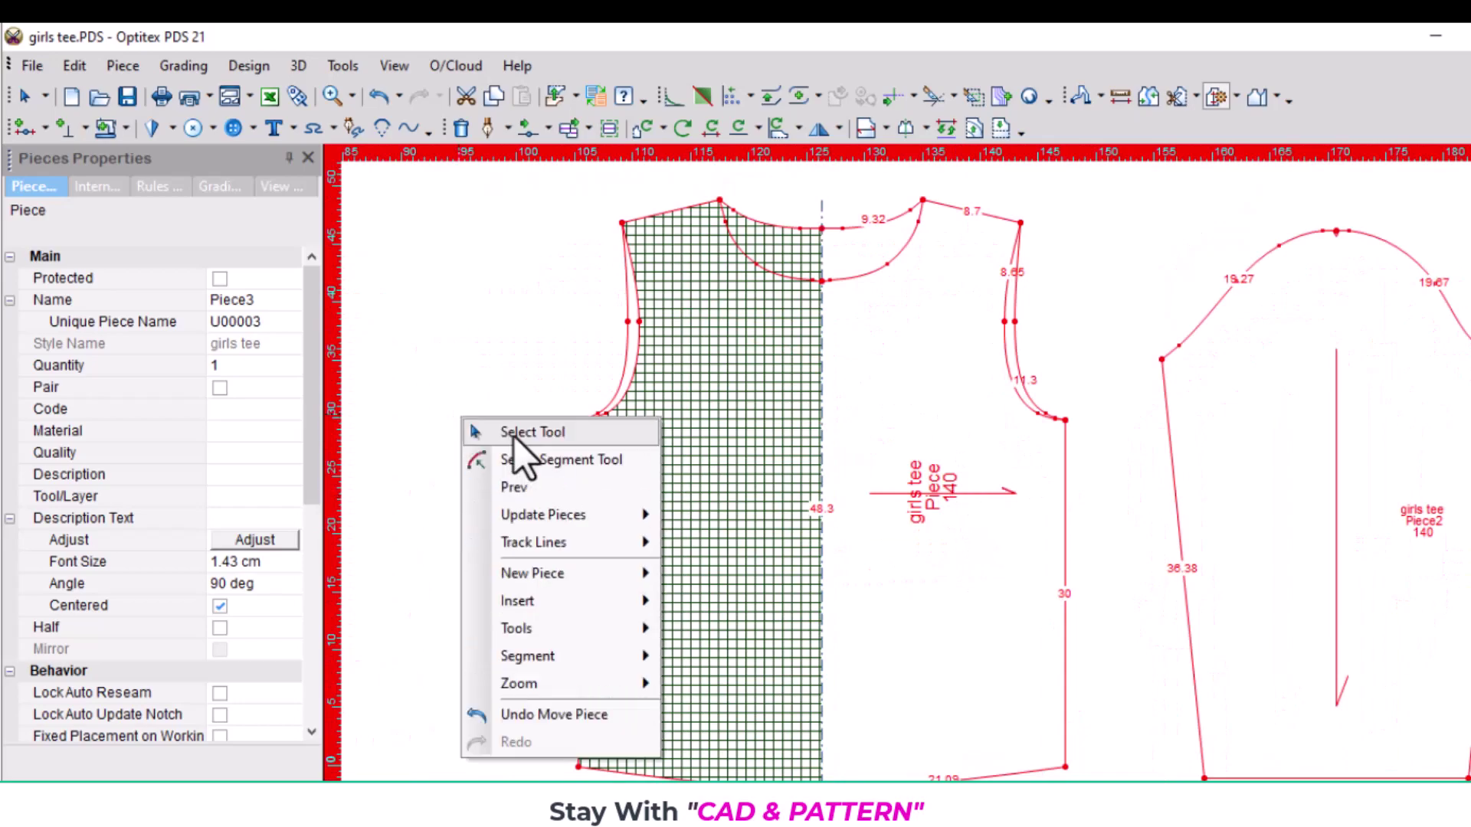
left_click(513, 437)
left_click(996, 486)
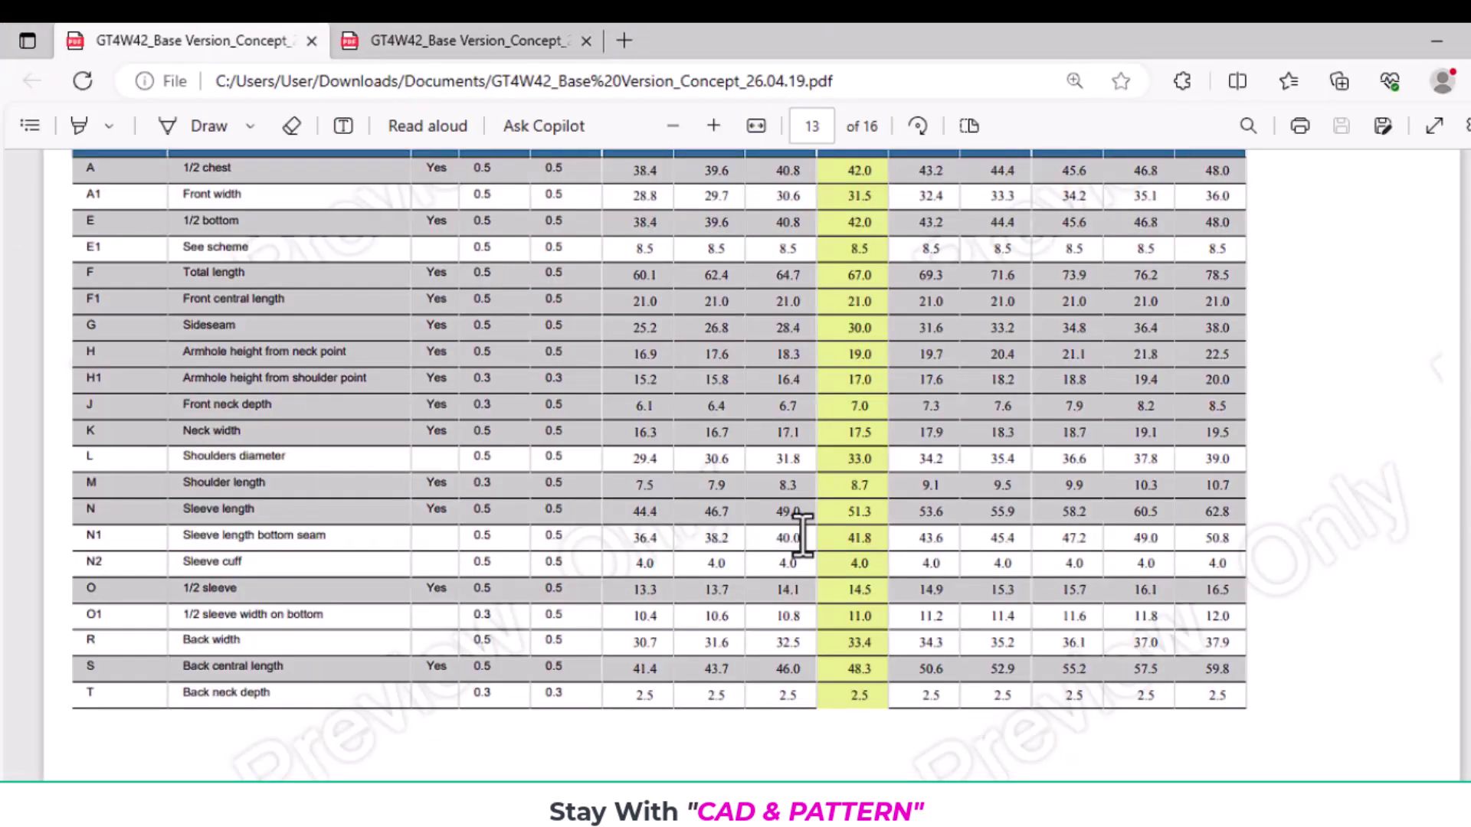
View the garment sketches in the second PDF tab and go on to page 3
left_click(459, 40)
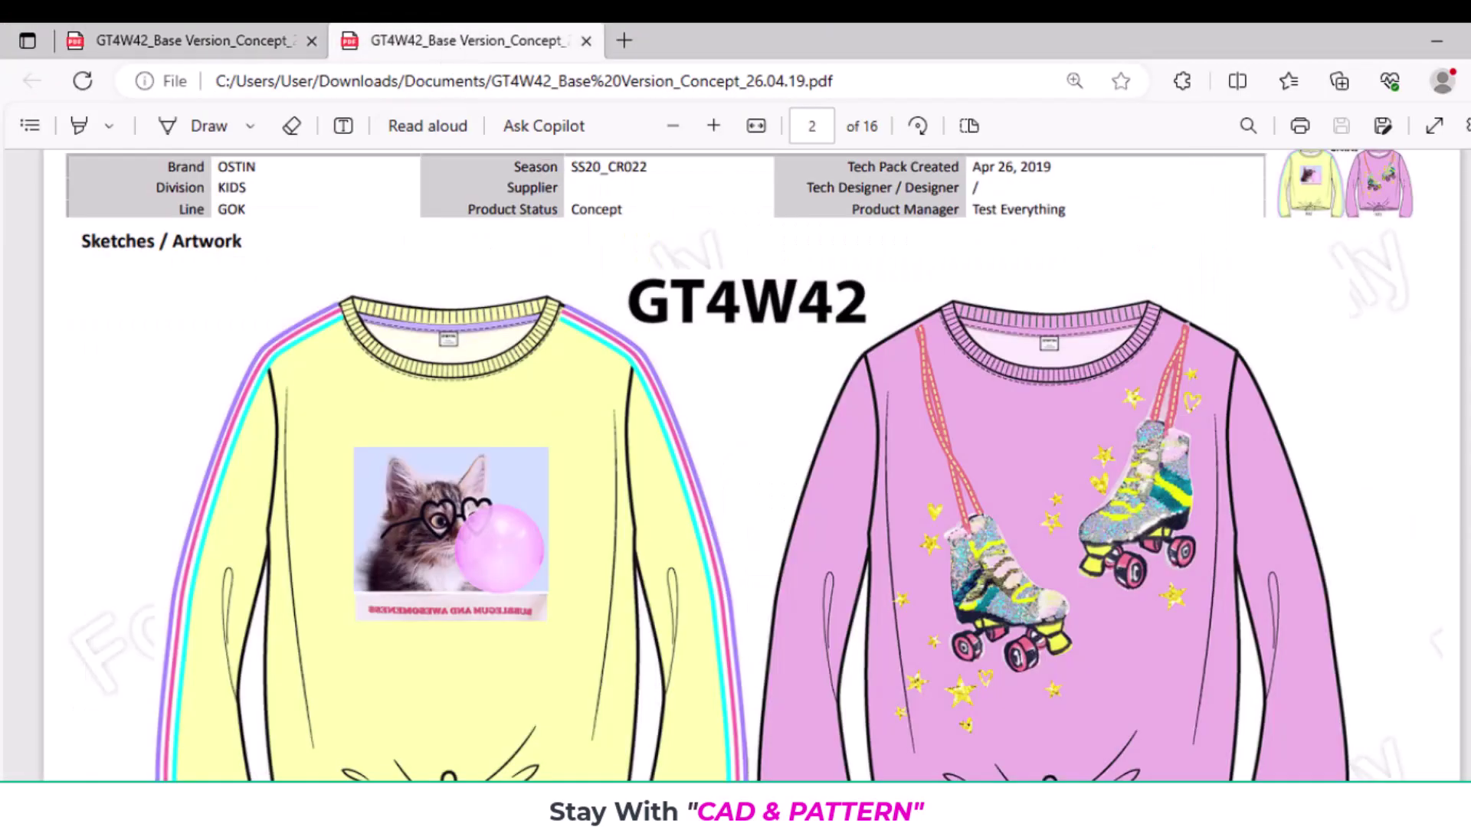
key("Page_Down")
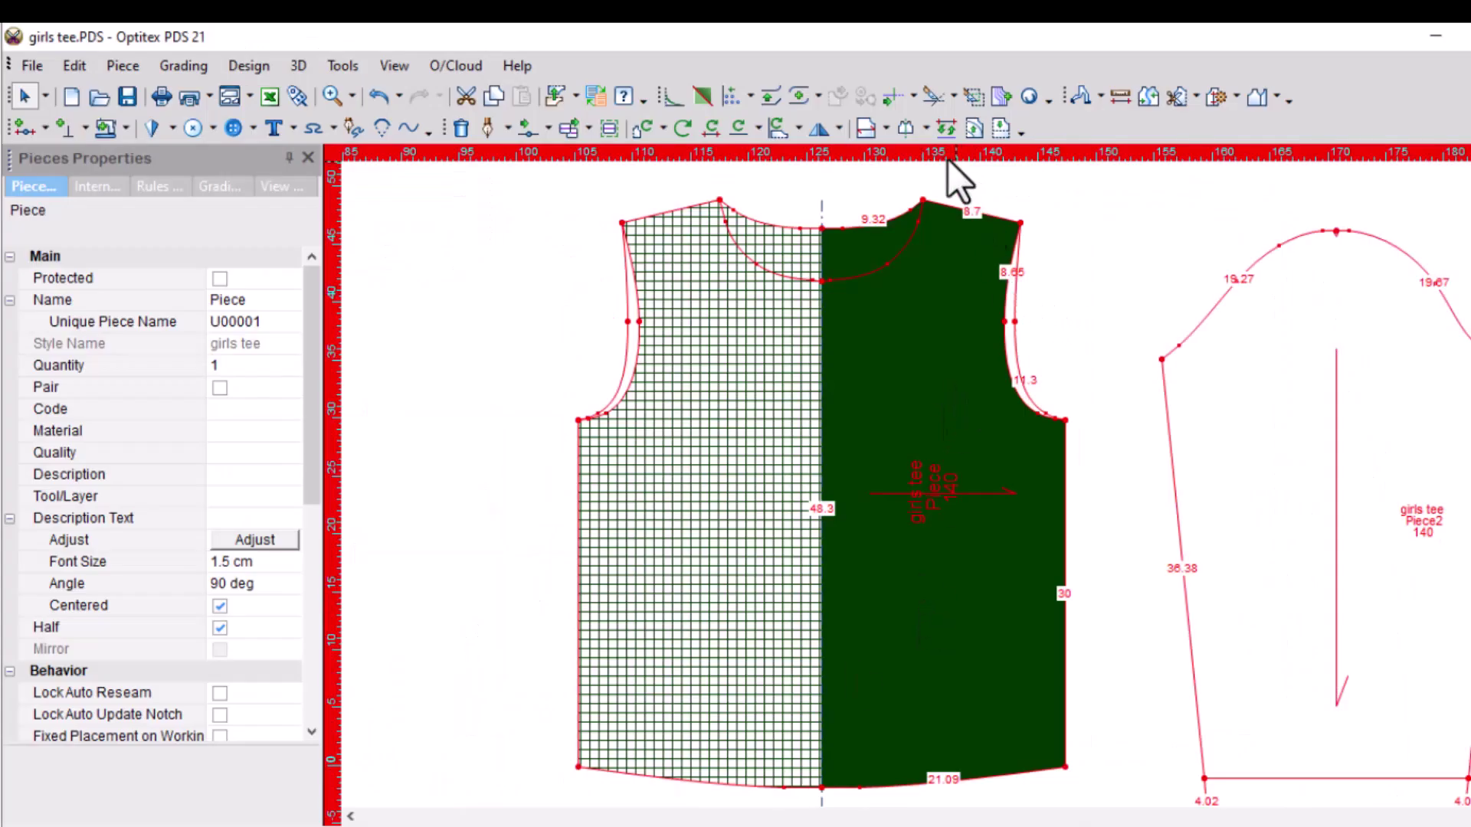
Place a horizontal guide level with the bodice's shoulder top and bring up its Guide Line Properties
left_click_drag(923, 157, 923, 203)
double_click(924, 203)
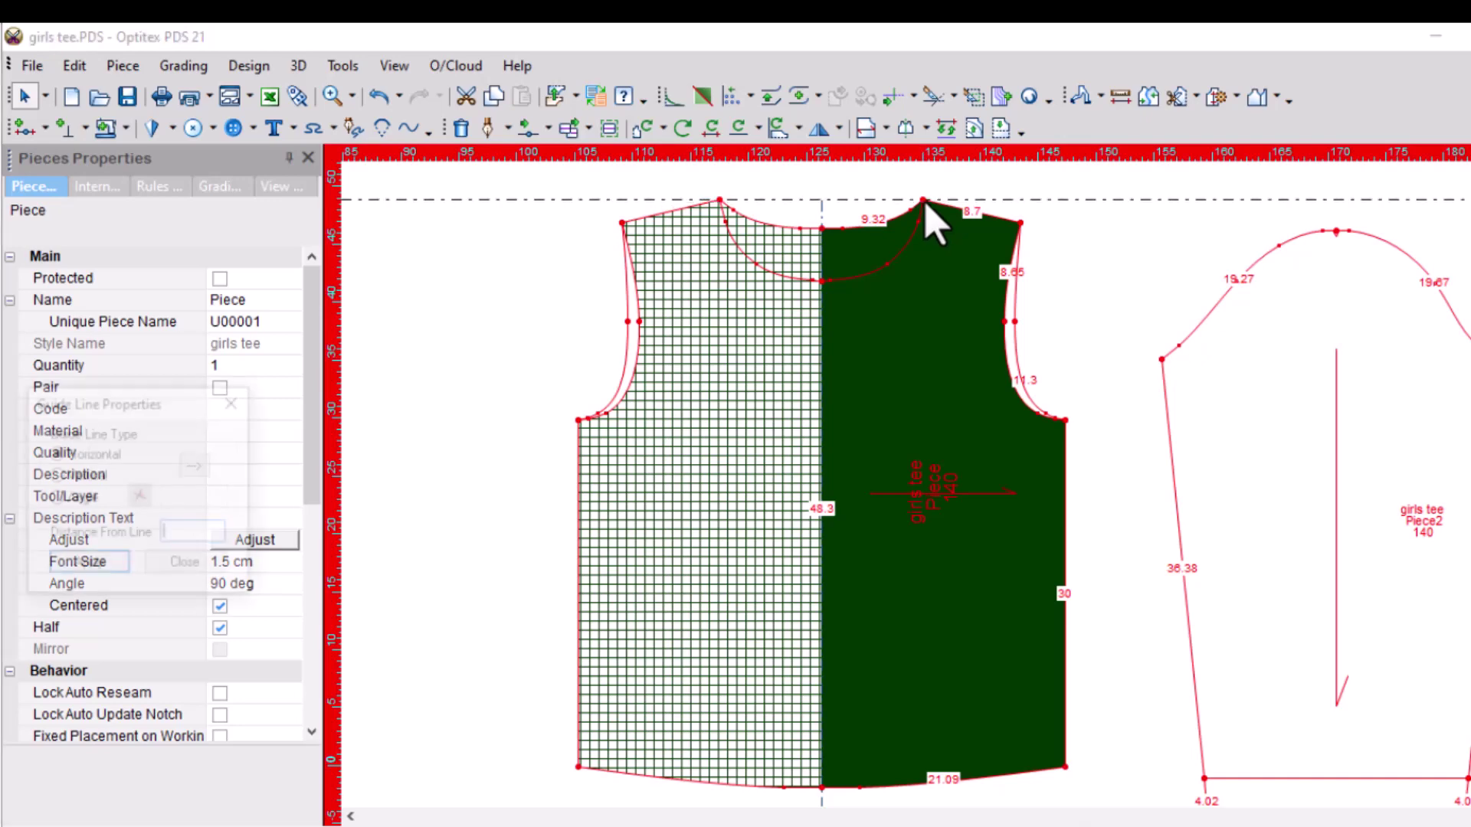
left_click_drag(80, 404, 1118, 274)
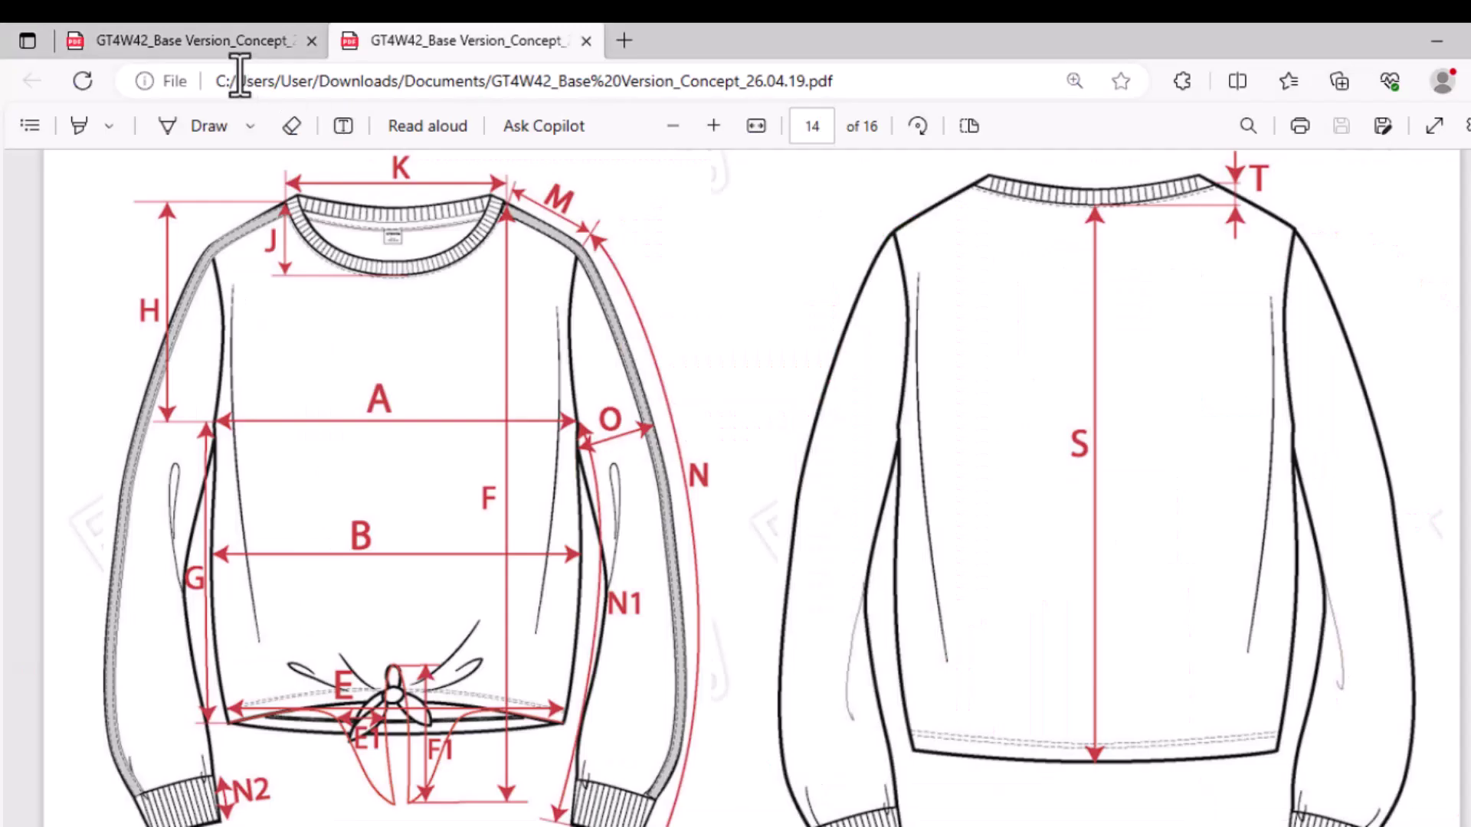
left_click(240, 74)
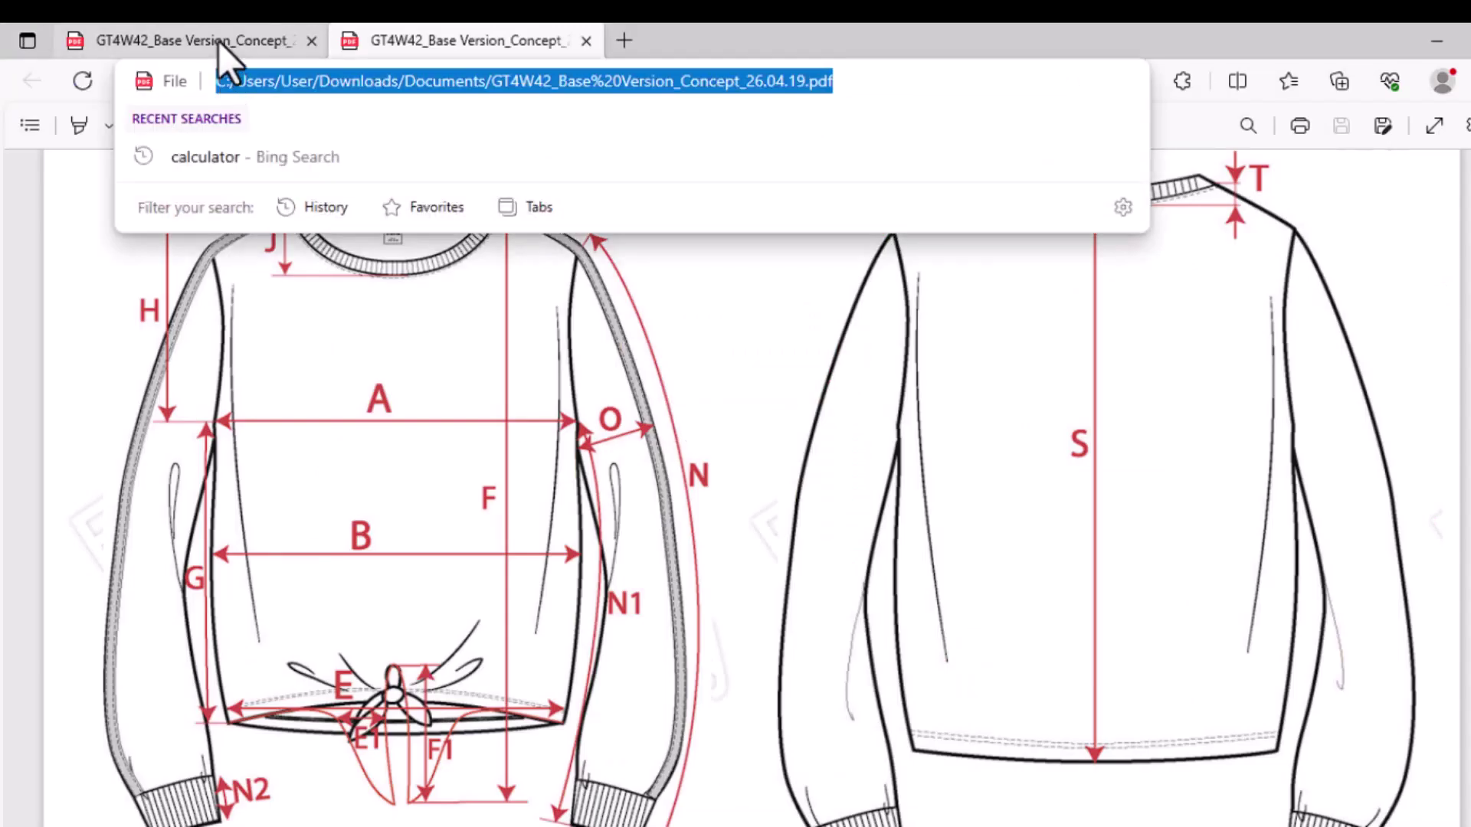
Read the 67.0 total length from the size chart and offset the guide 67 cm below the bodice top
left_click(218, 41)
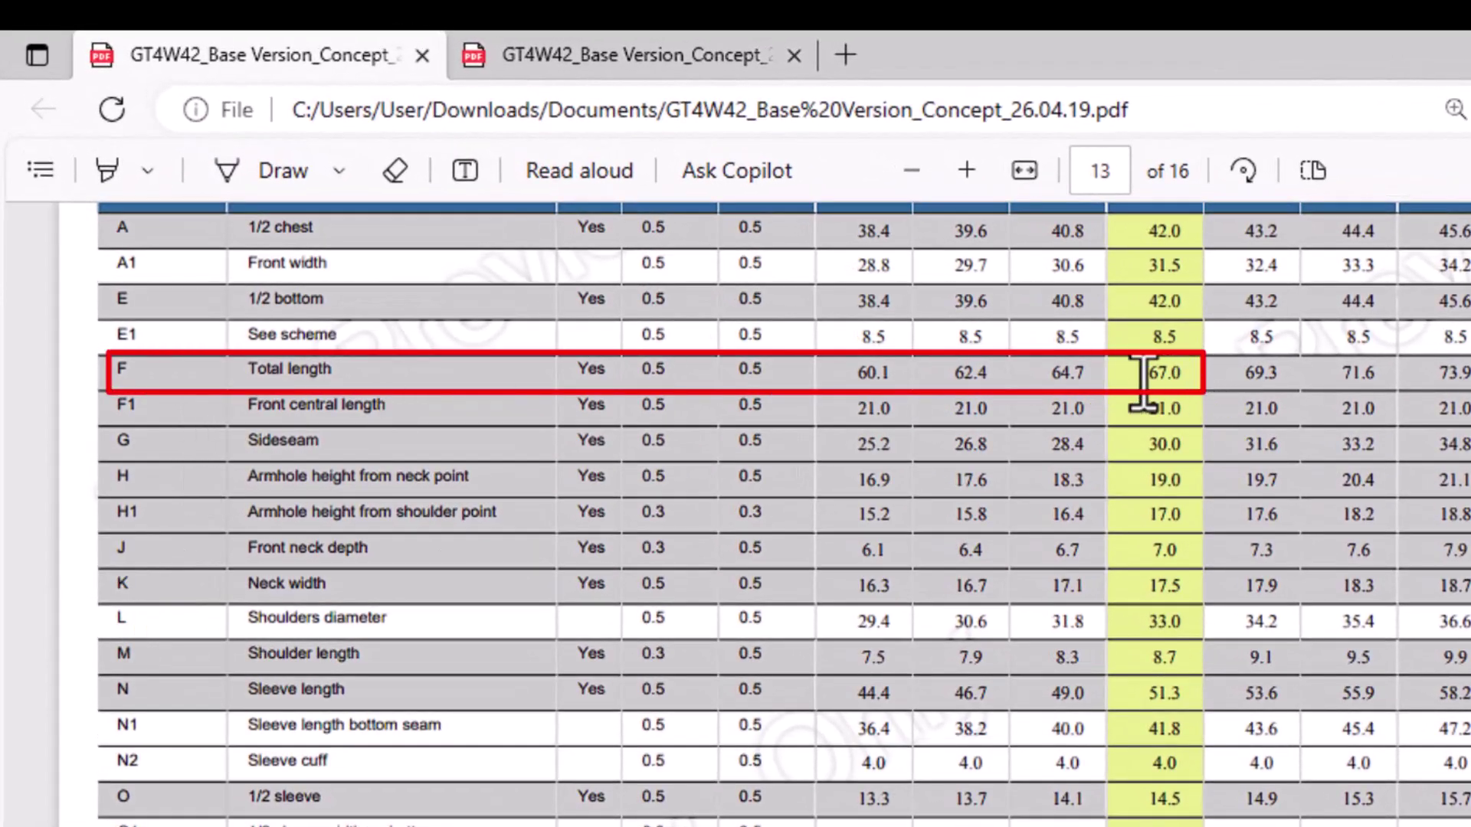
left_click_drag(1149, 373, 1183, 373)
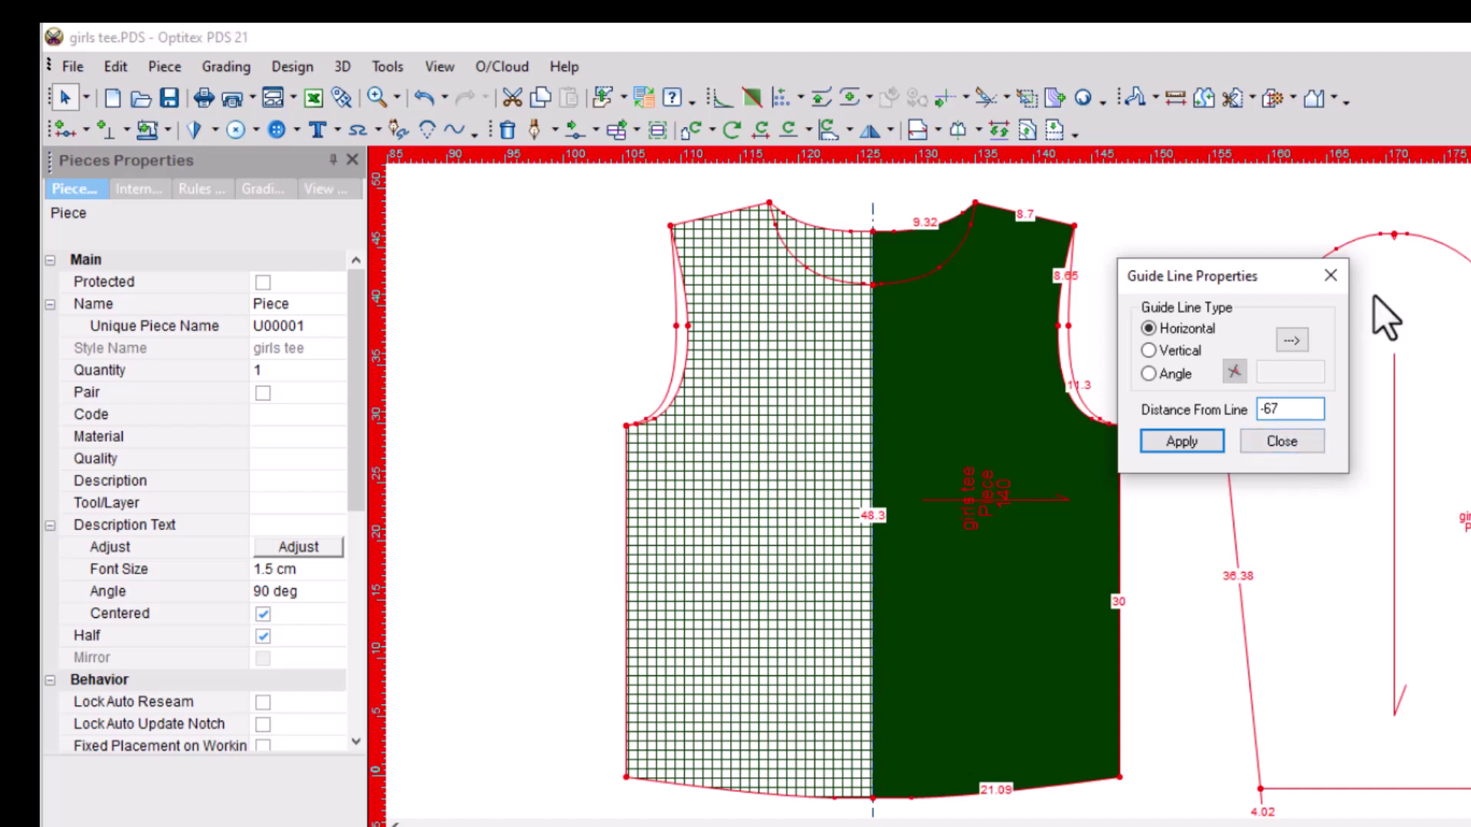
left_click(1330, 275)
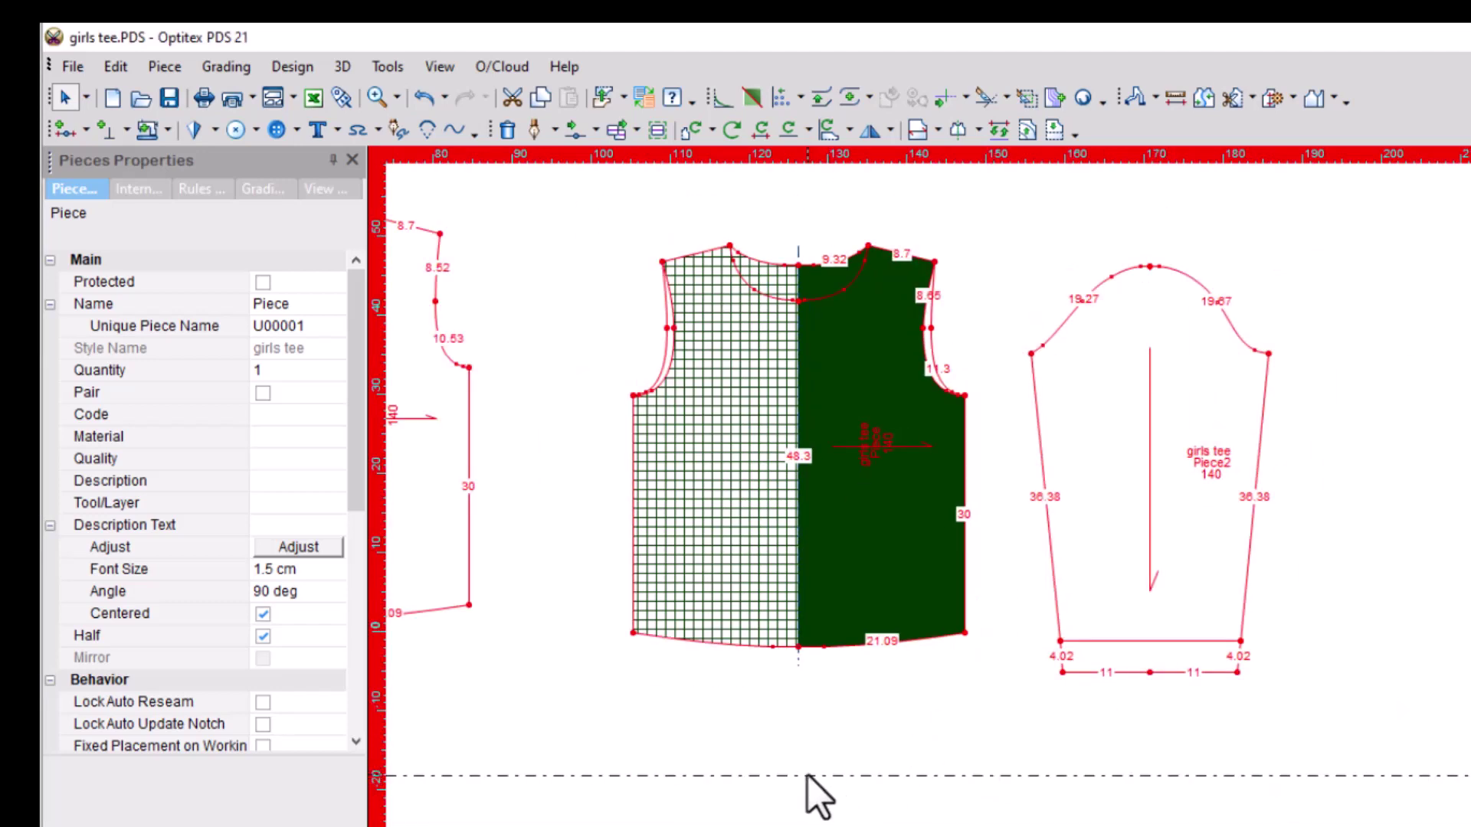
key("alt+Tab")
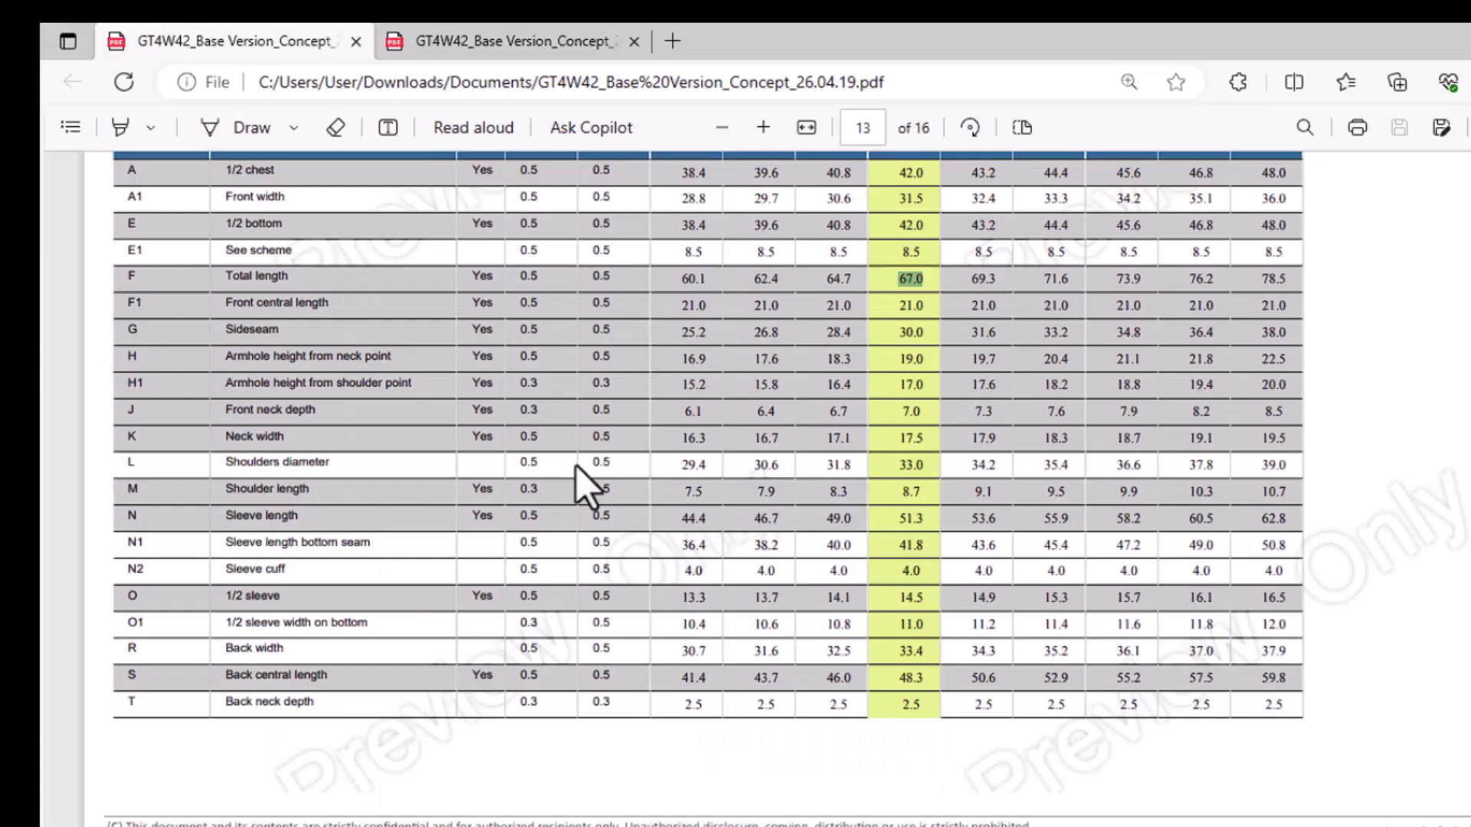
Check the page 14 measurement sketch, then pick out the 21.0 F1 front central length
left_click(465, 45)
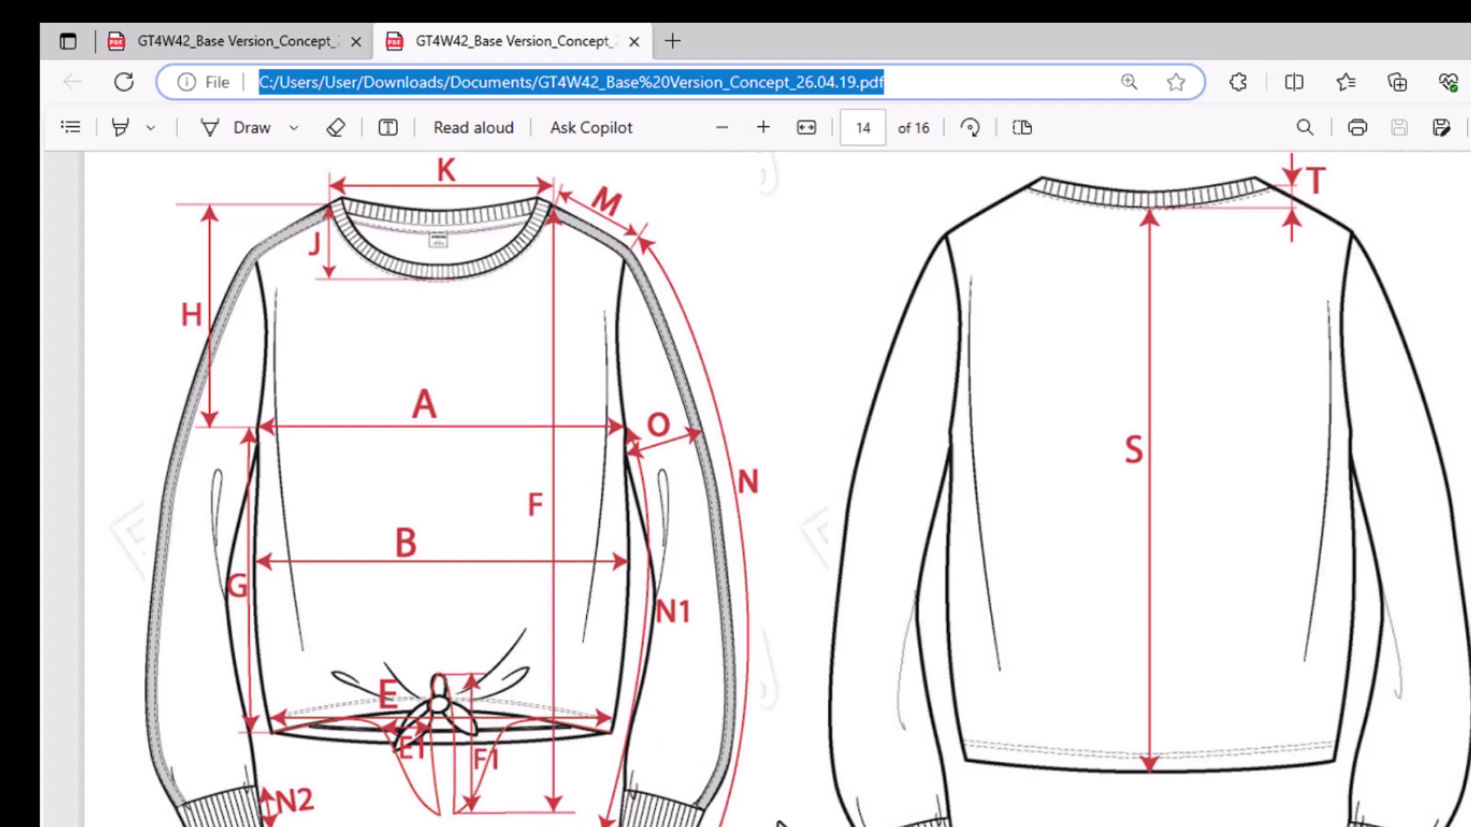
left_click(279, 39)
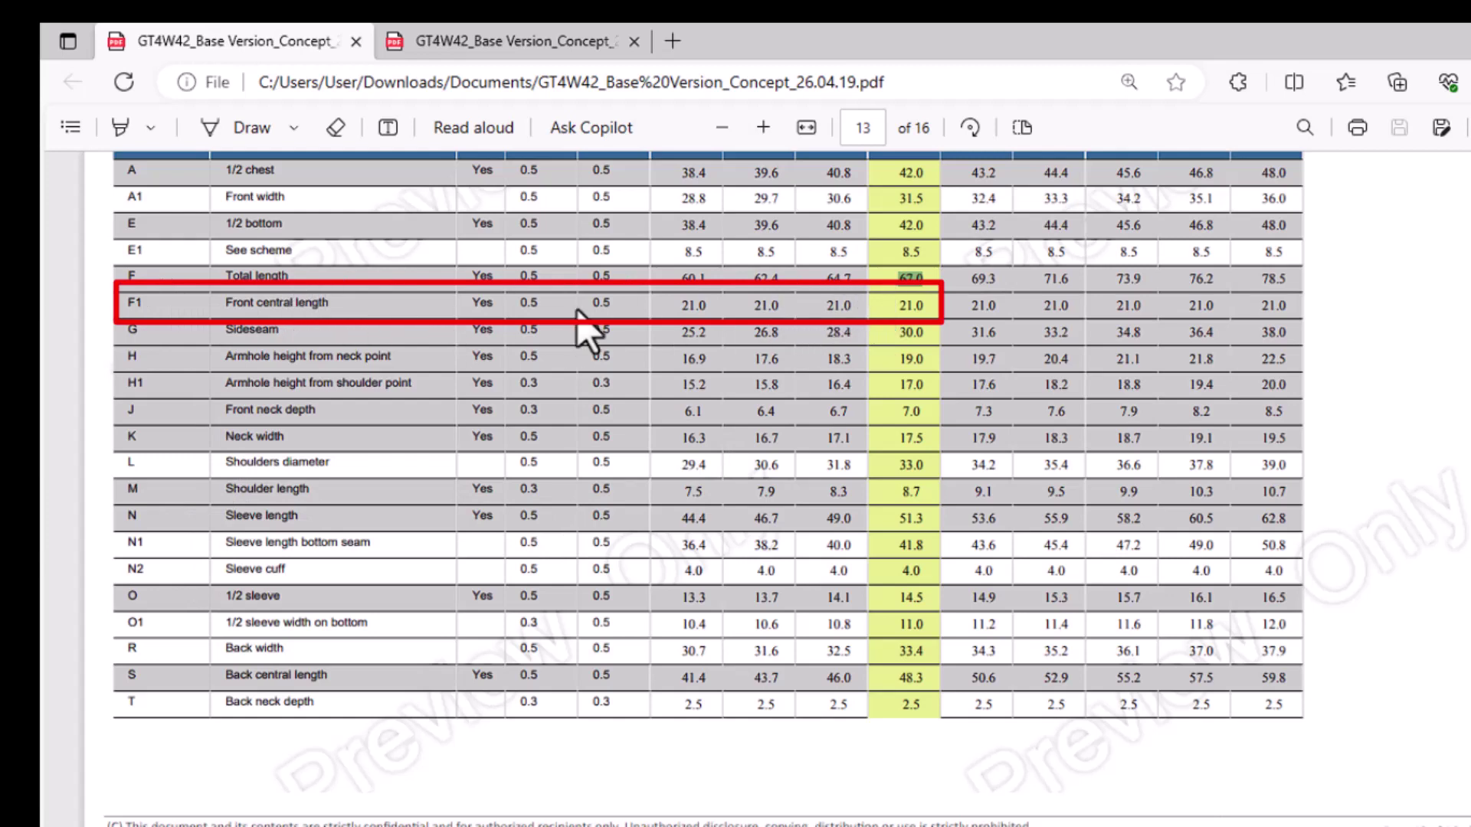
left_click_drag(892, 307, 927, 308)
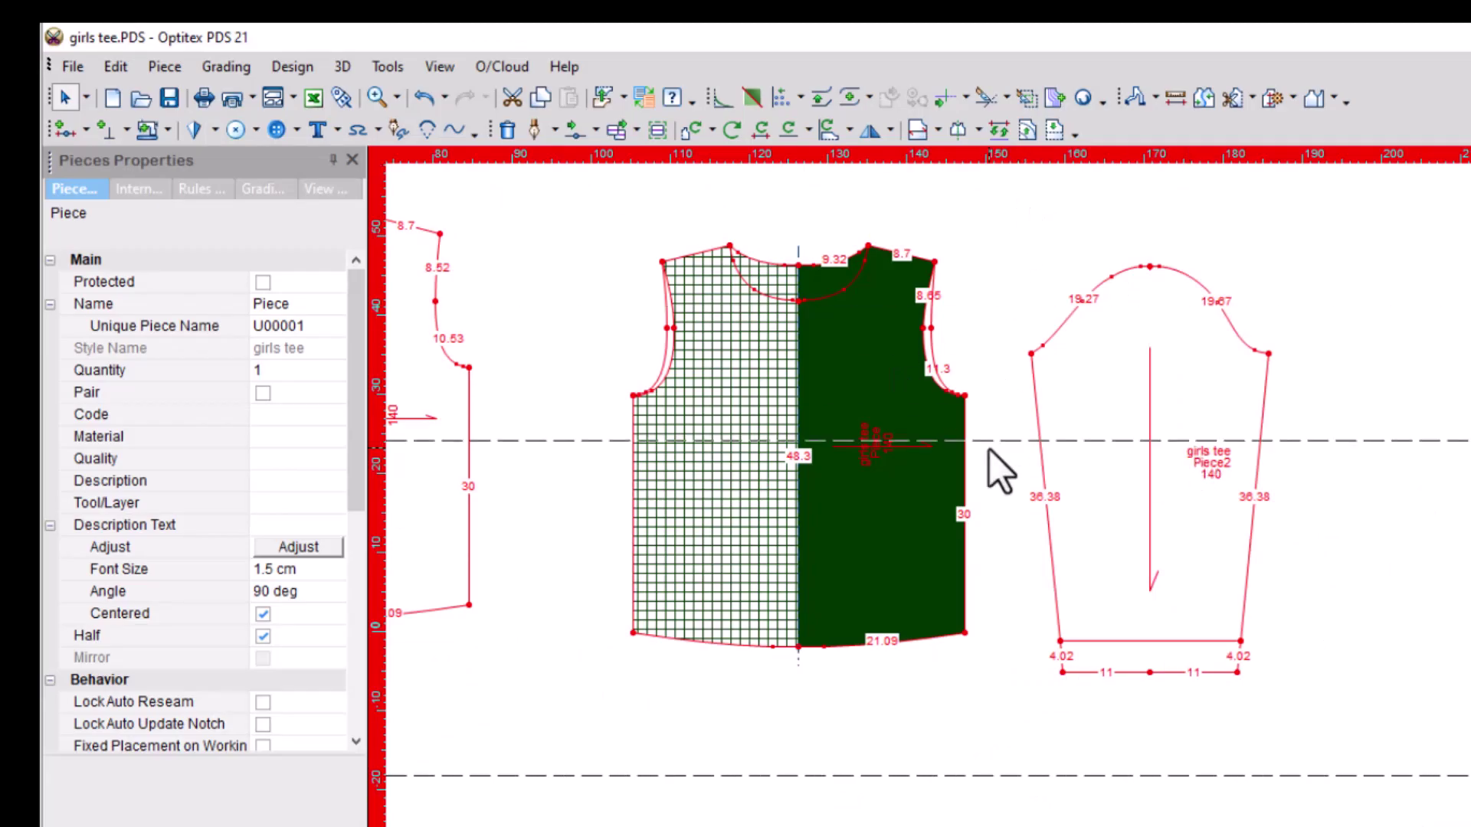
Apply a 21 cm distance to a new horizontal guide, then add and remove a temporary vertical guide
left_click(933, 775)
type("21")
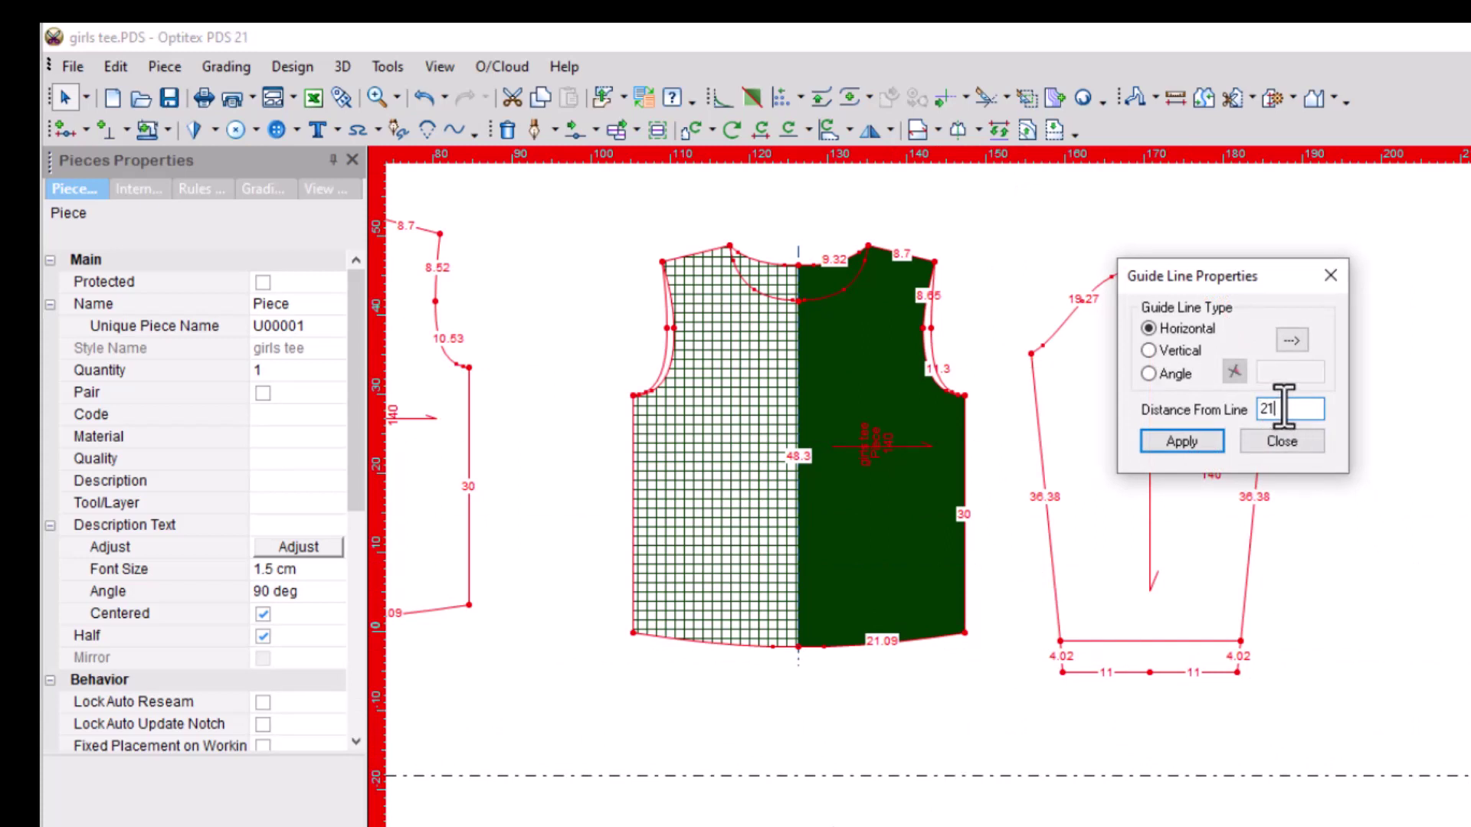
left_click(1345, 276)
scroll(827, 636, "up", 2)
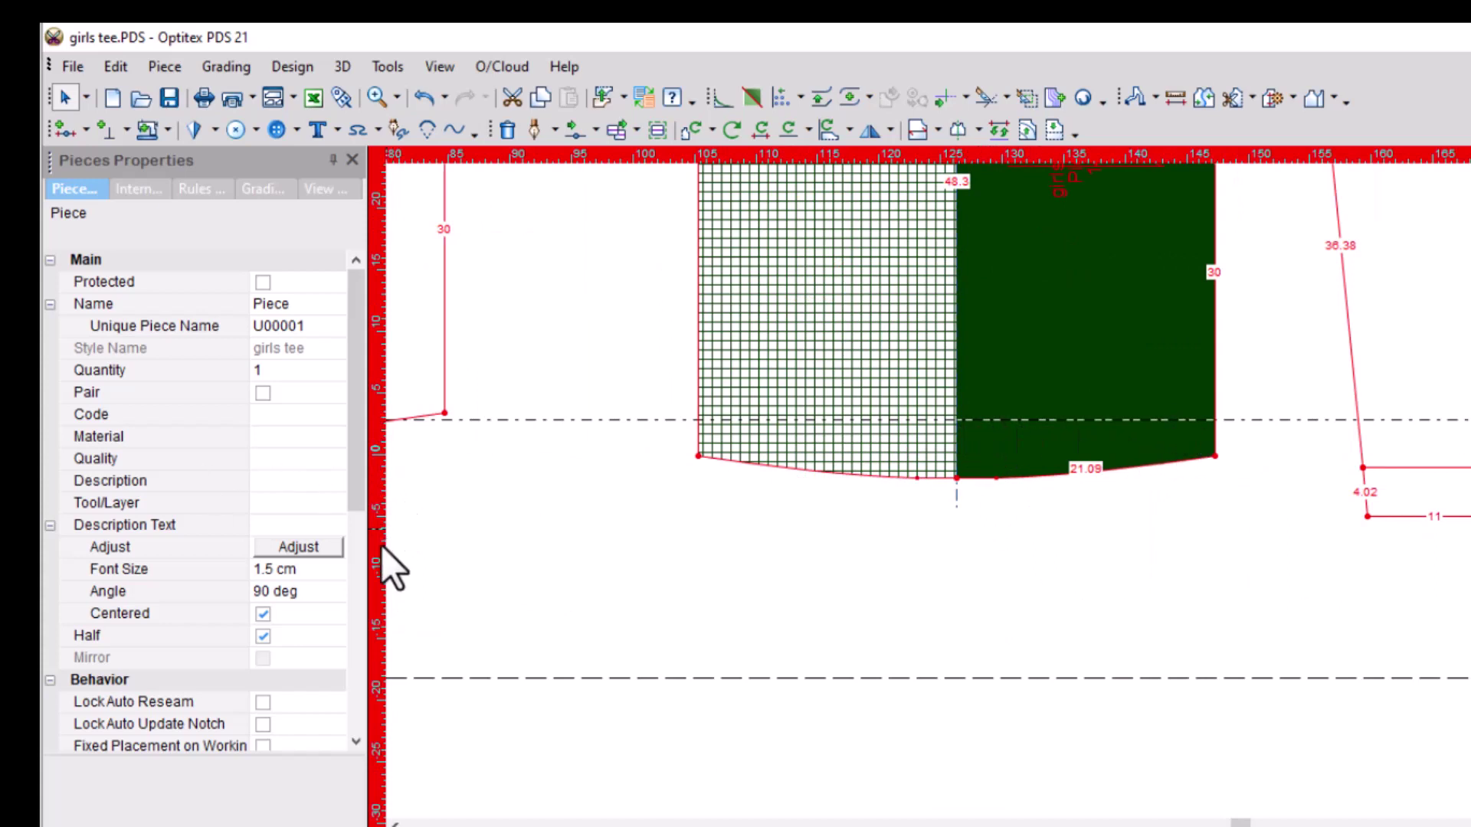
left_click_drag(378, 550, 957, 540)
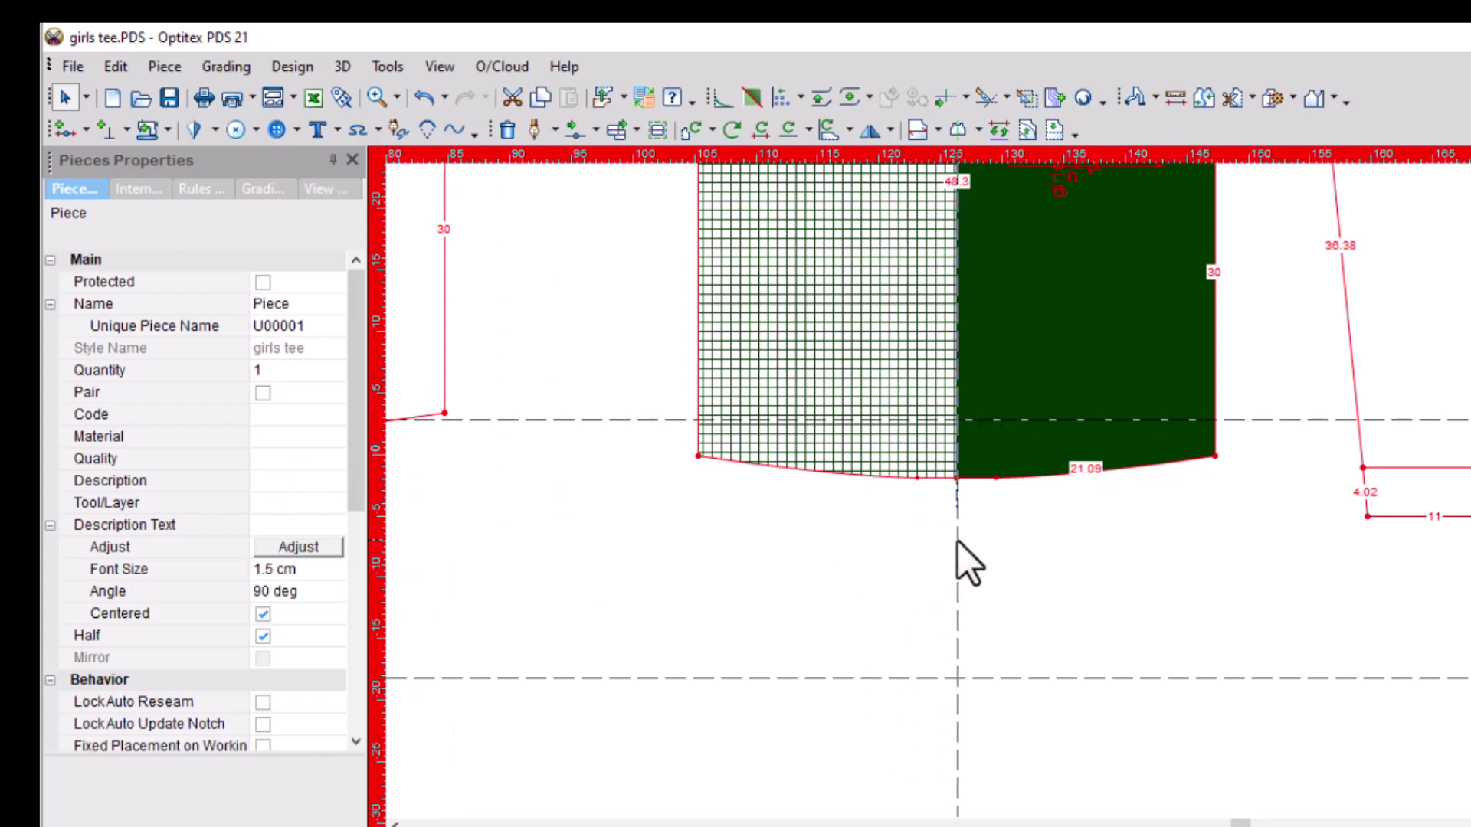
left_click_drag(958, 541, 388, 558)
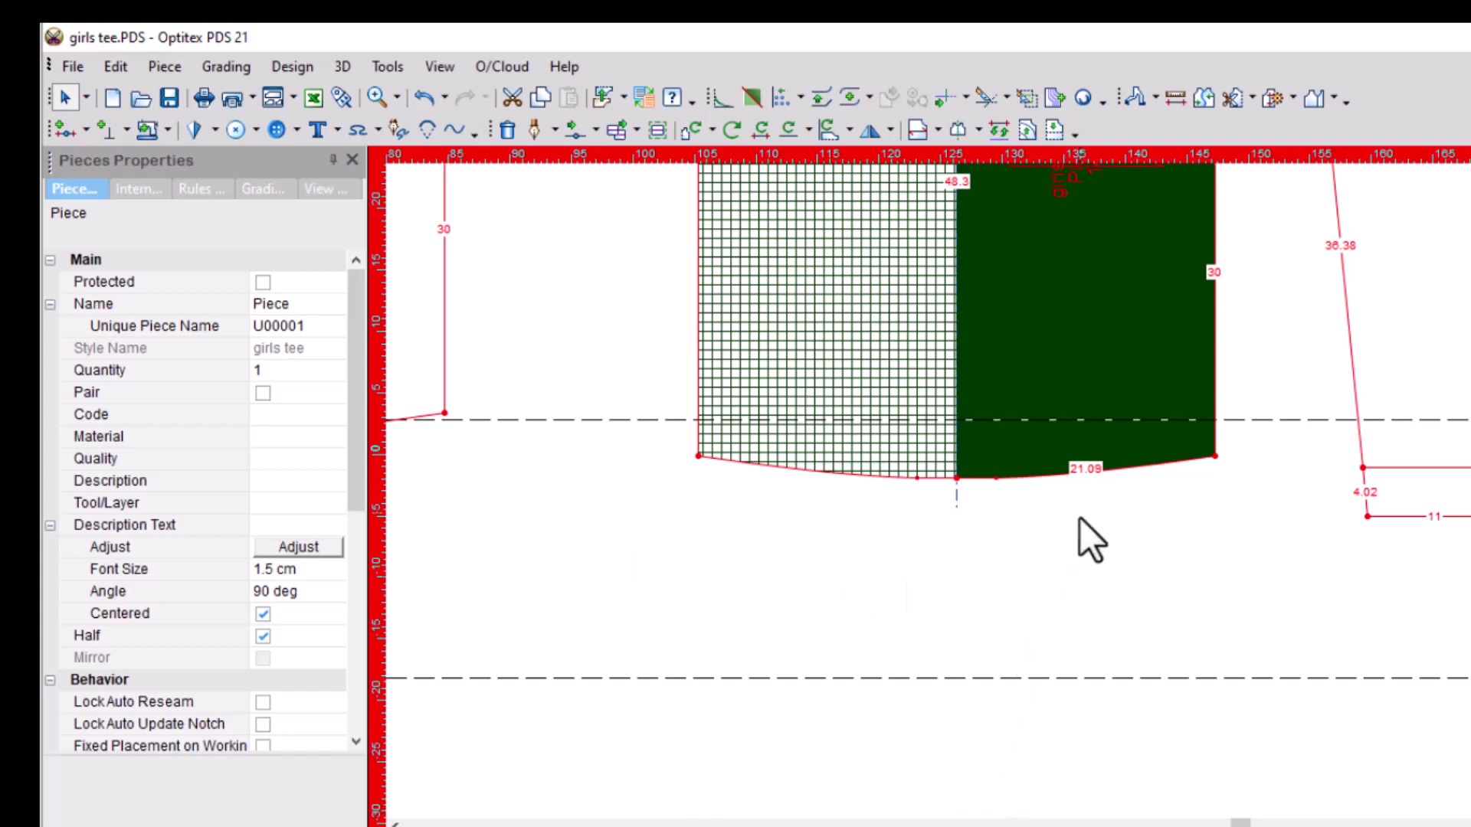
scroll(1080, 518, "up", 1)
scroll(1040, 503, "up", 1)
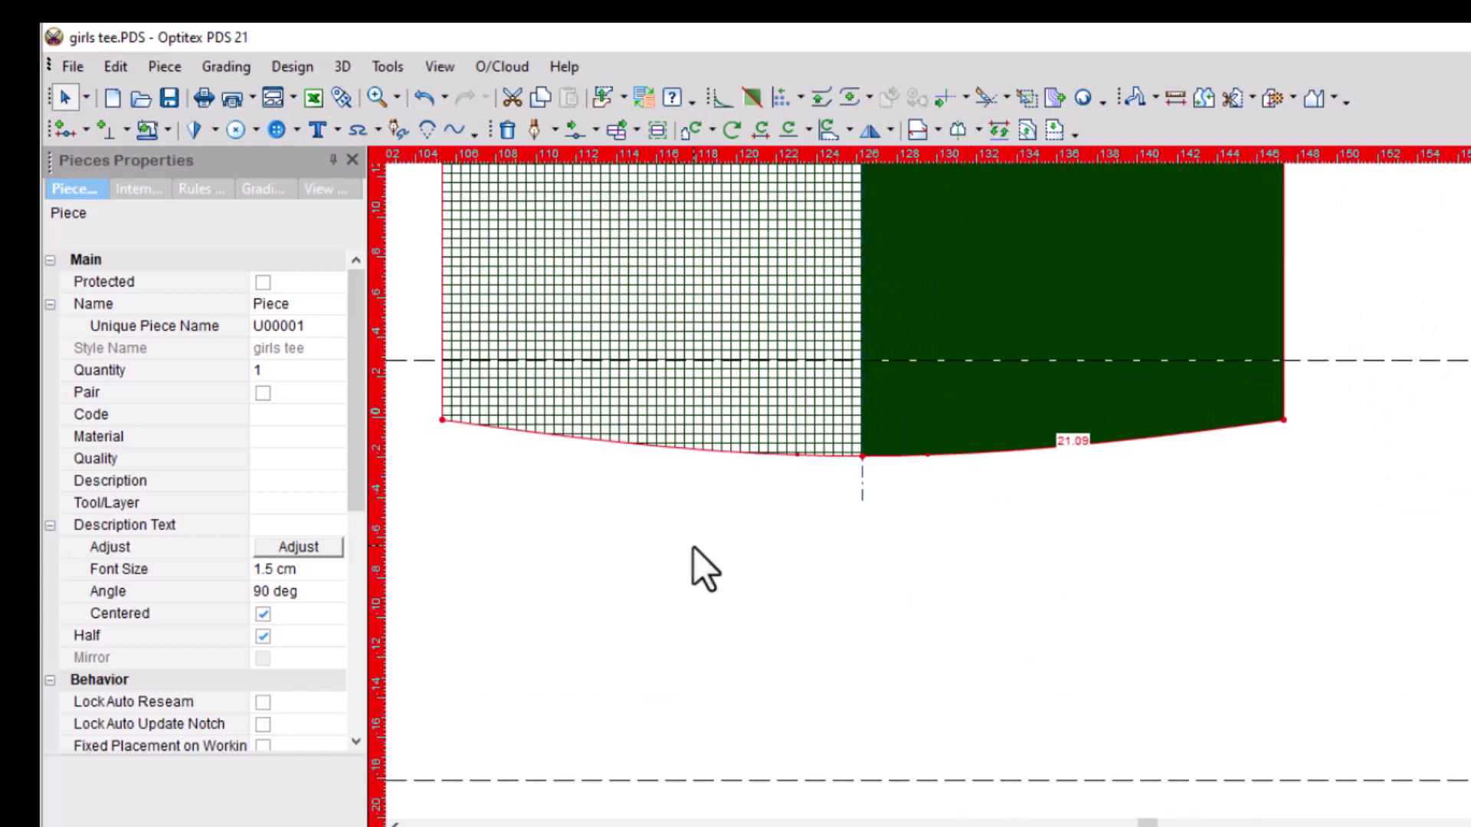
Review the tech pack's front-tie sketch page in Edge, then return to the Optitex bodice
key("alt+Tab")
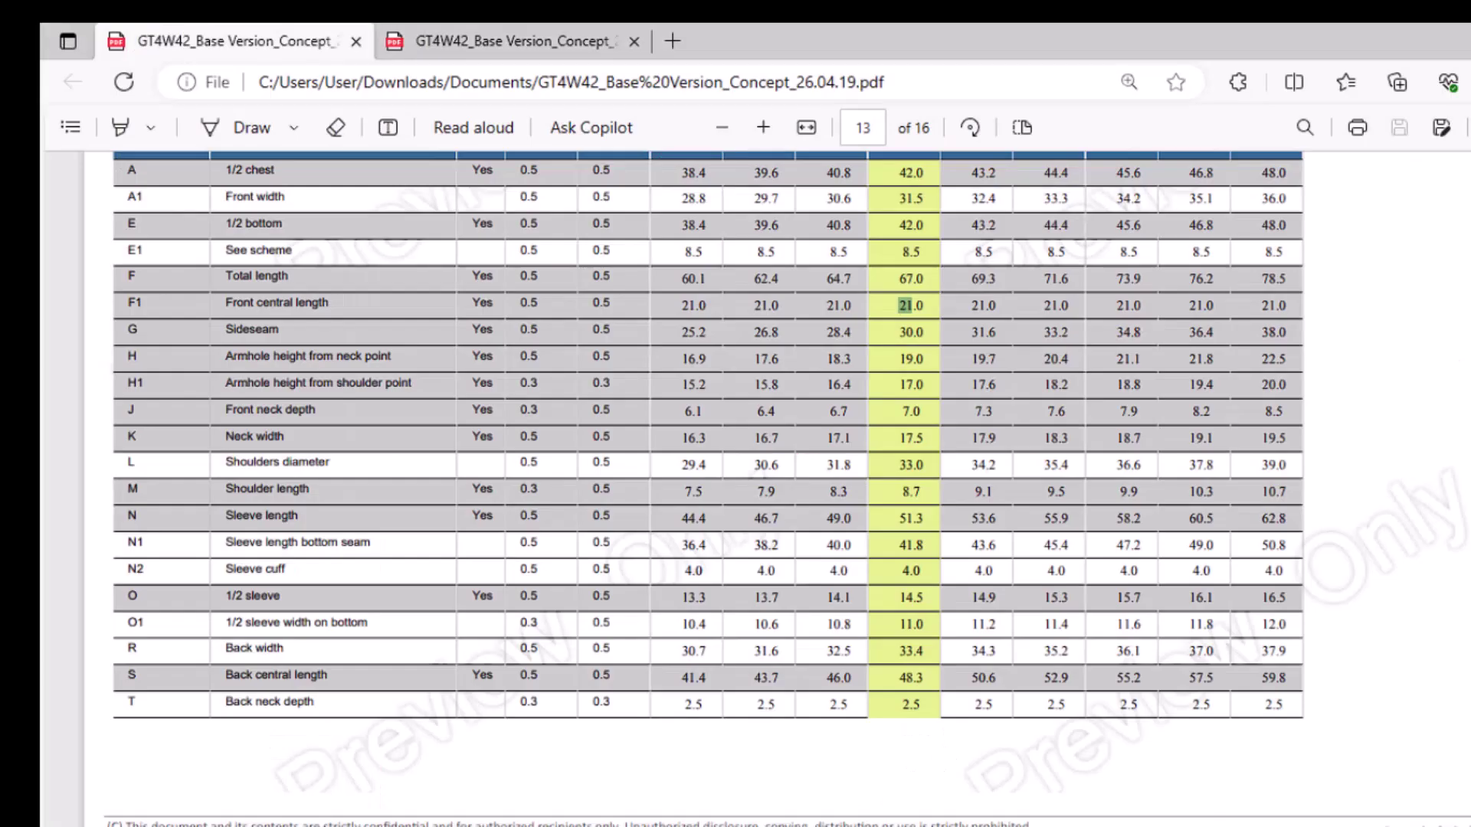
left_click(505, 40)
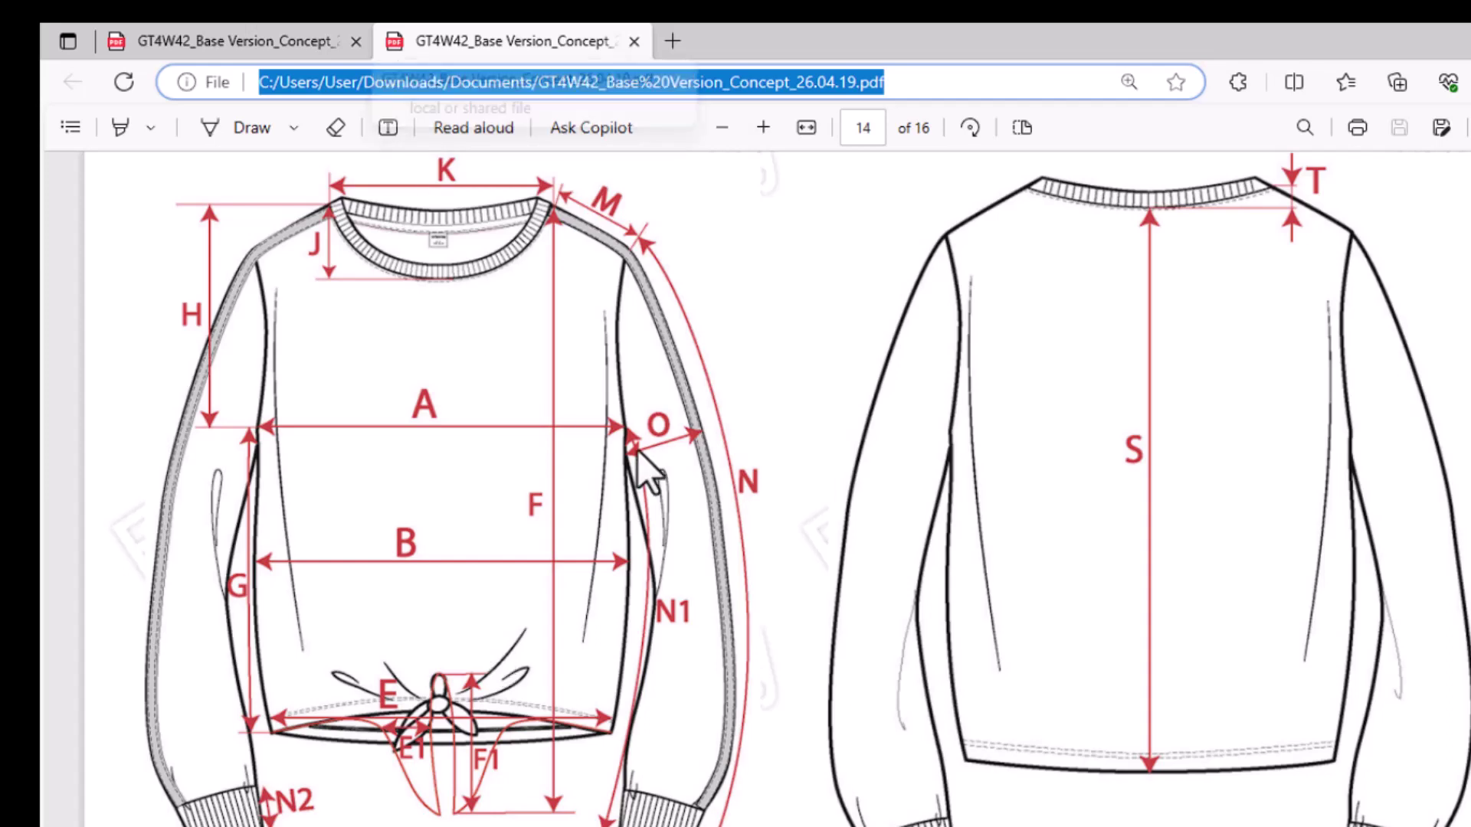
key("alt+Tab")
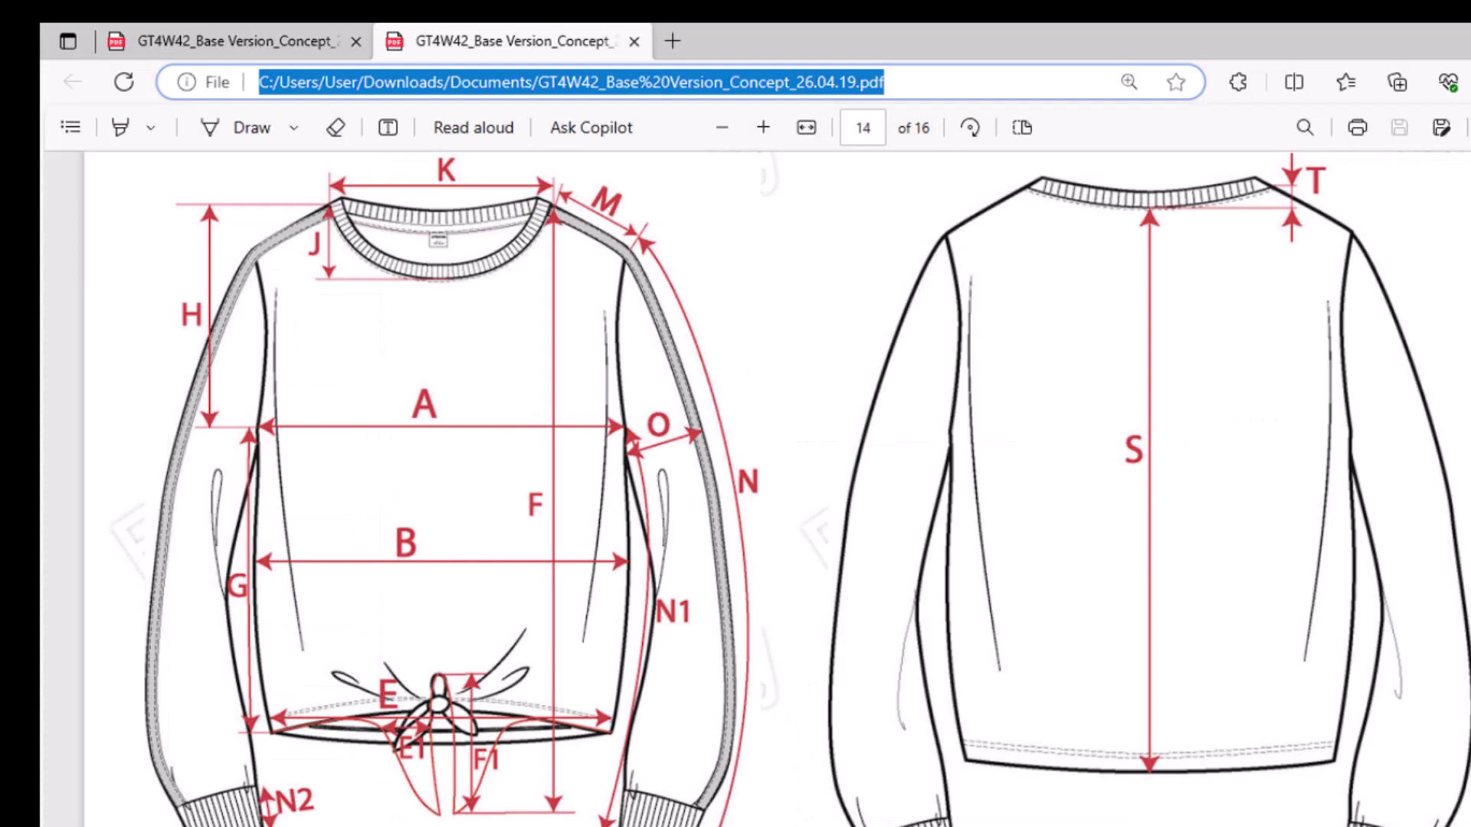
scroll(1187, 666, "down", 5)
scroll(1133, 644, "down", 6)
scroll(735, 647, "down", 2)
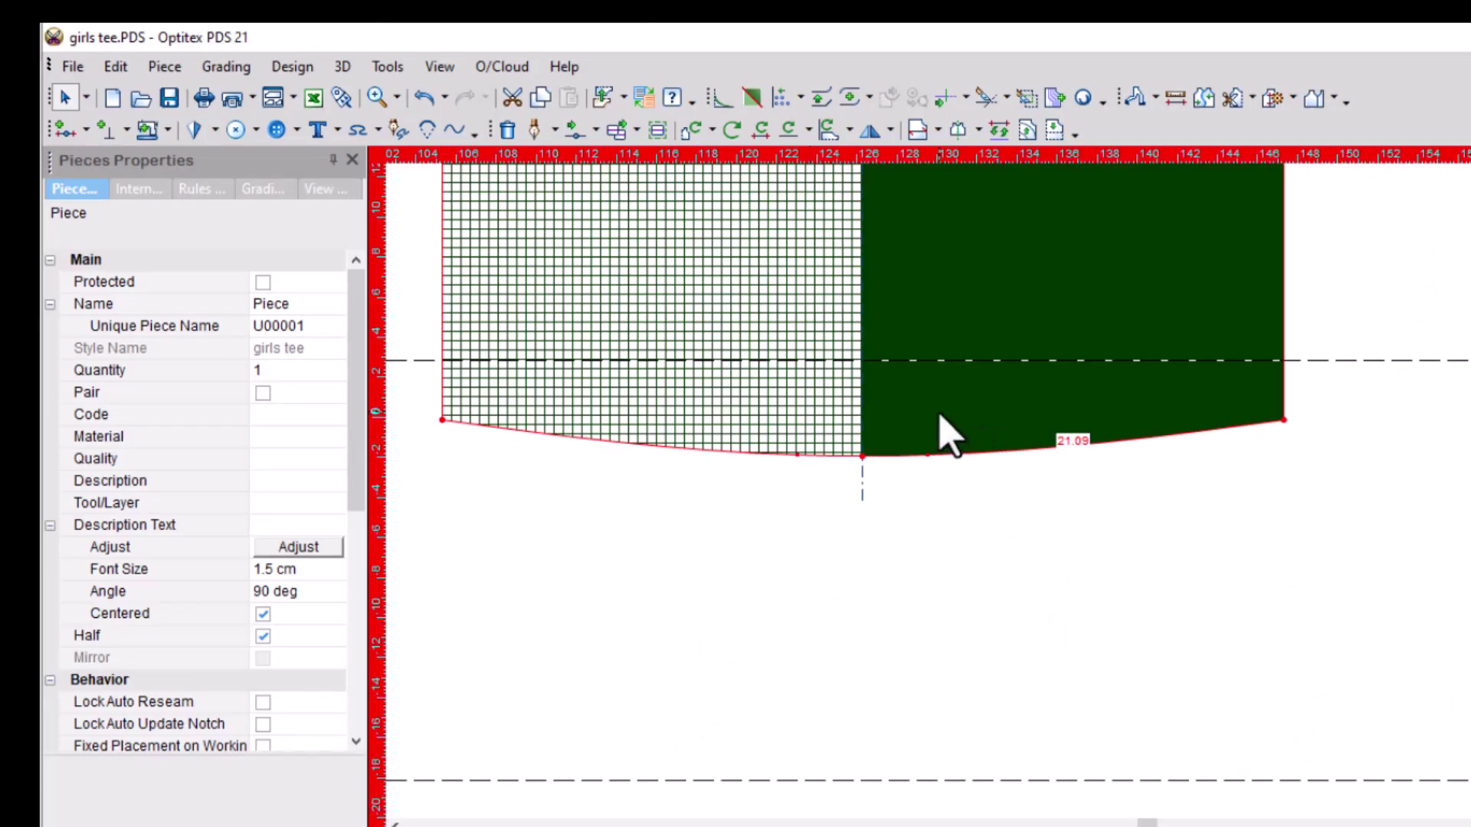
Place a vertical guide line 1.75 cm from the front bodice's centre front line
scroll(942, 428, "up", 2)
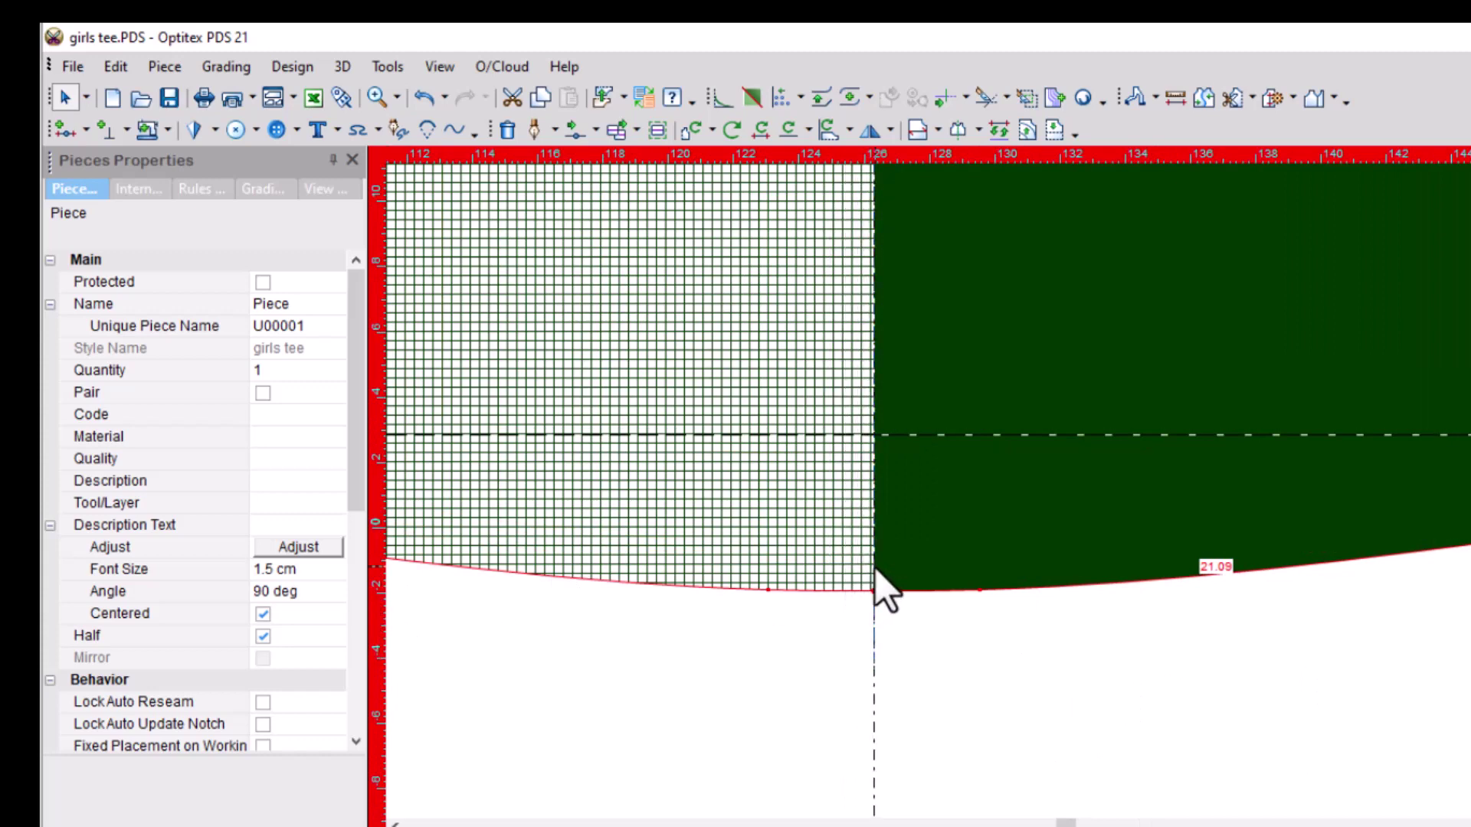
left_click(874, 591)
type("1.75")
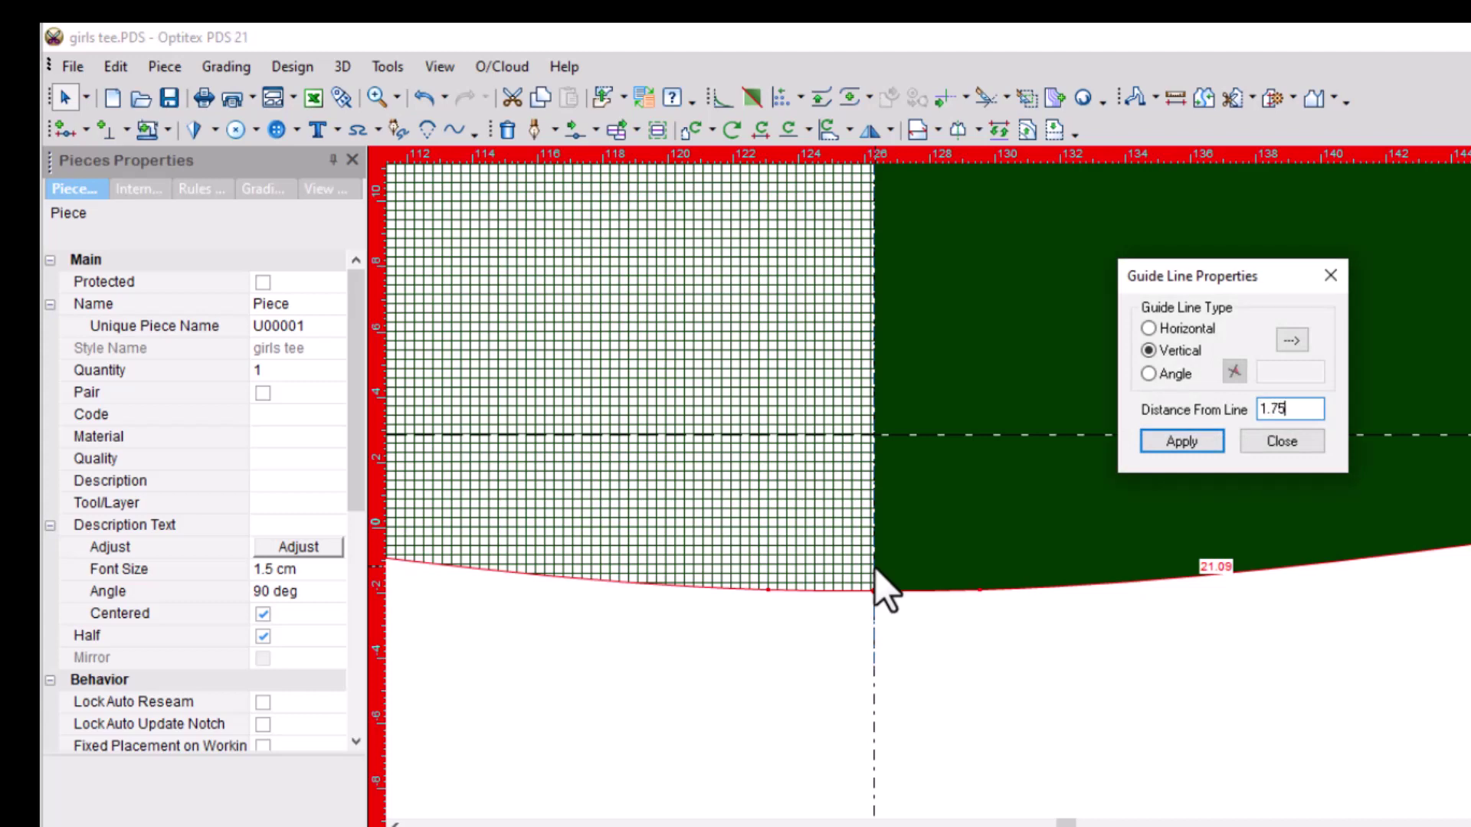
left_click(1330, 276)
scroll(988, 511, "up", 2)
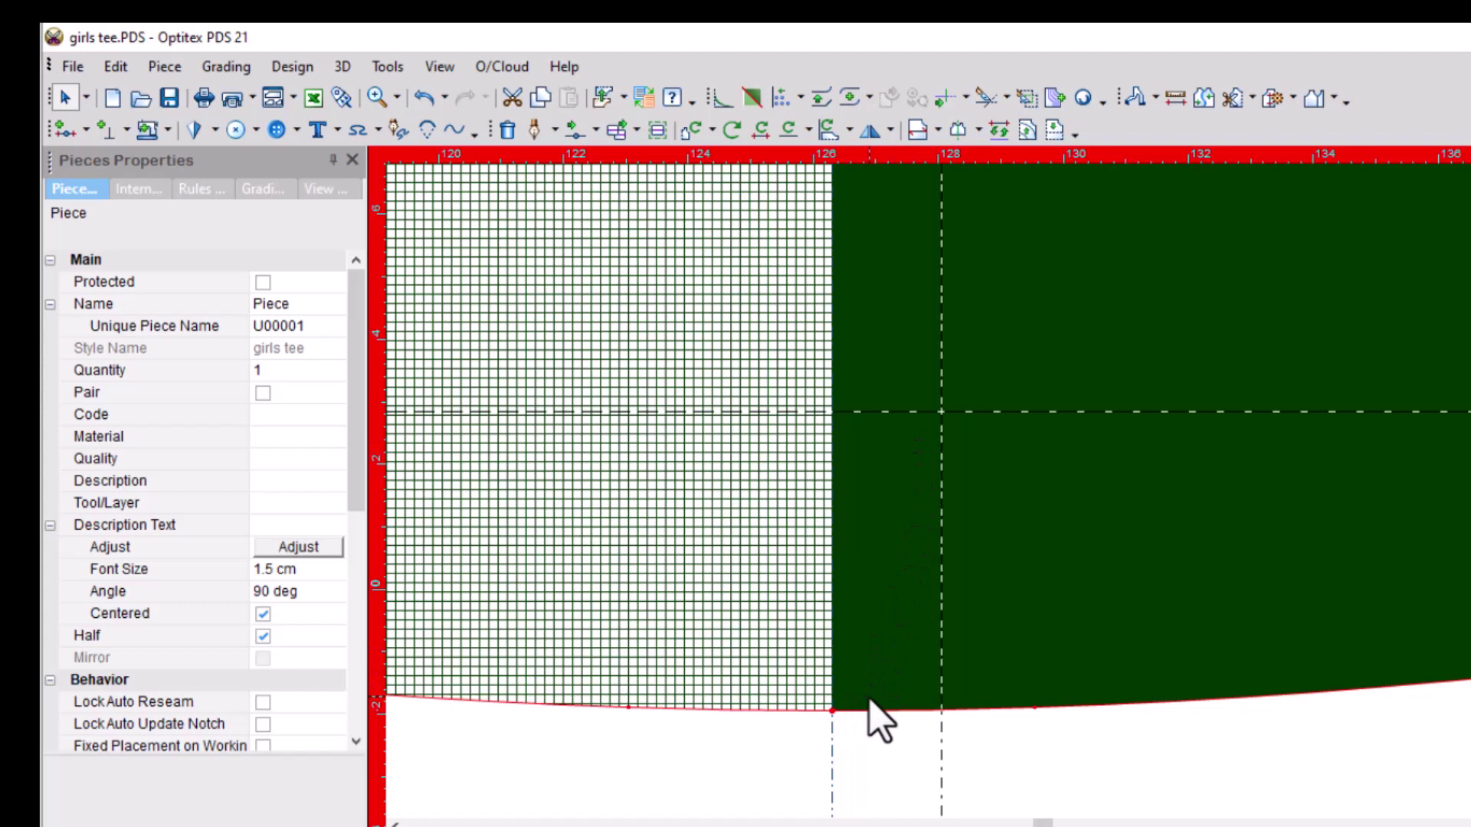
Raise the centre-front hem corner point to the 1.75 cm guide intersection
key("m")
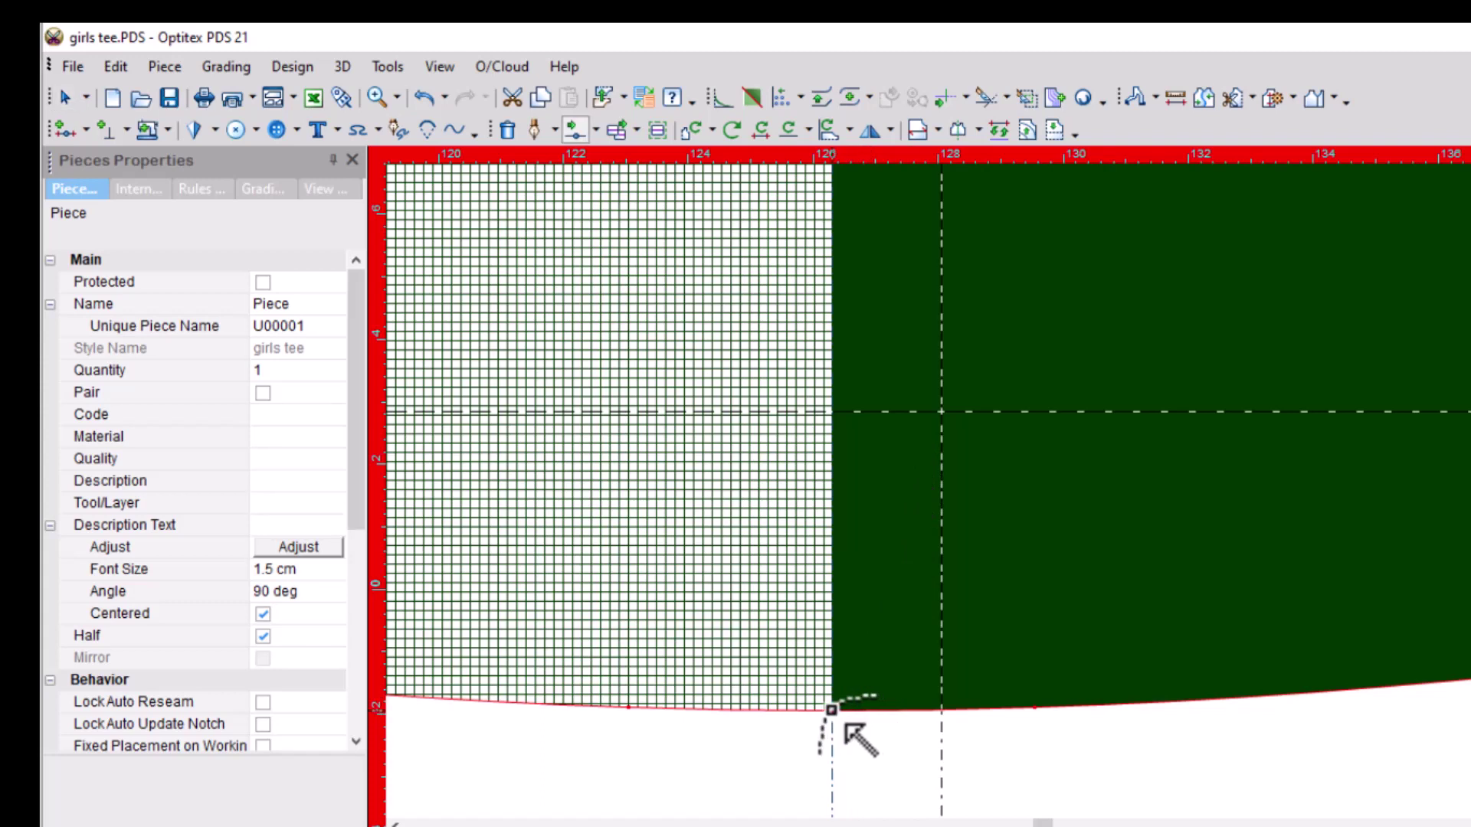
left_click(831, 710)
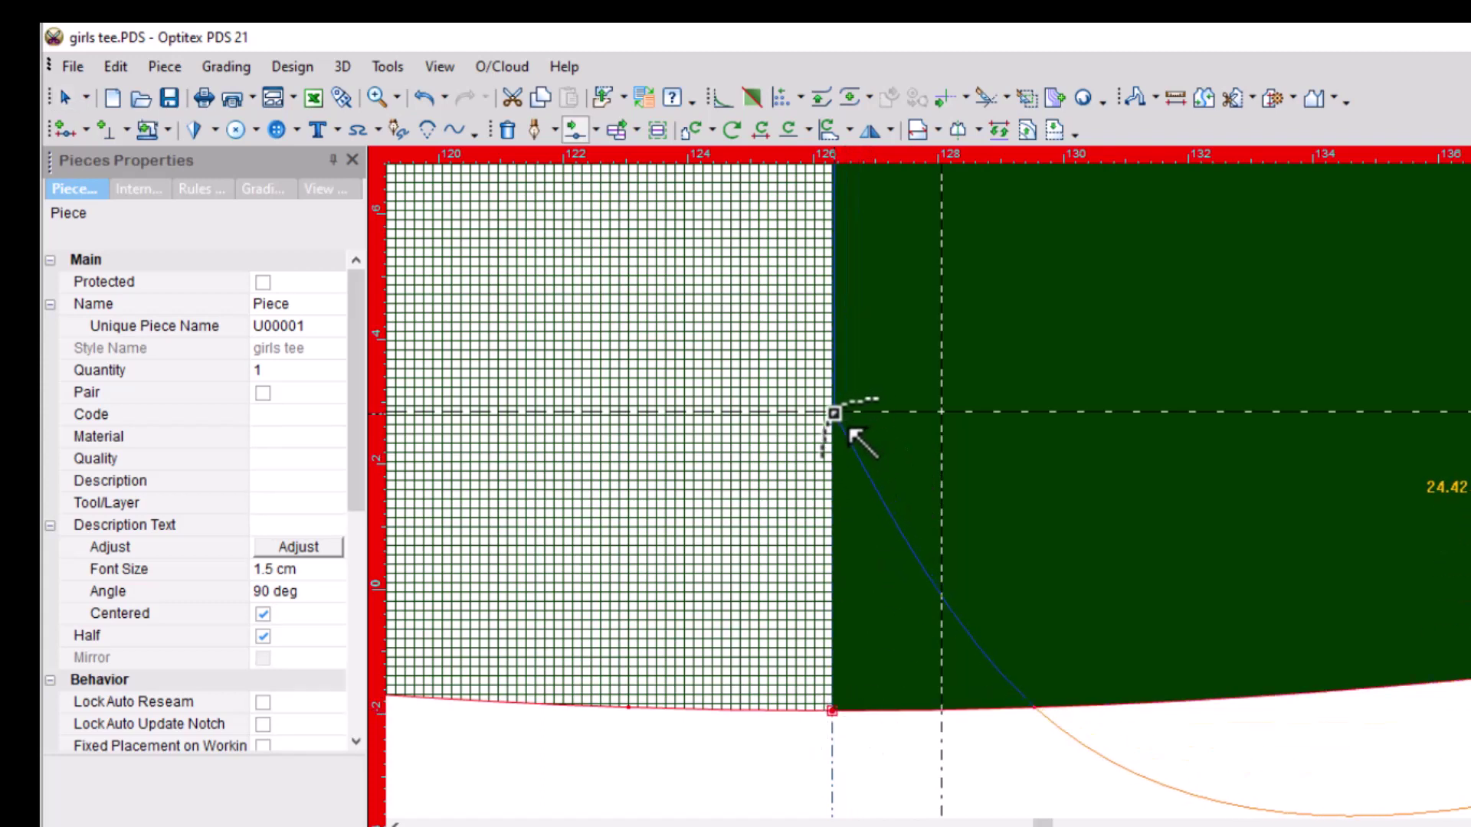
left_click(833, 414)
left_click(547, 624)
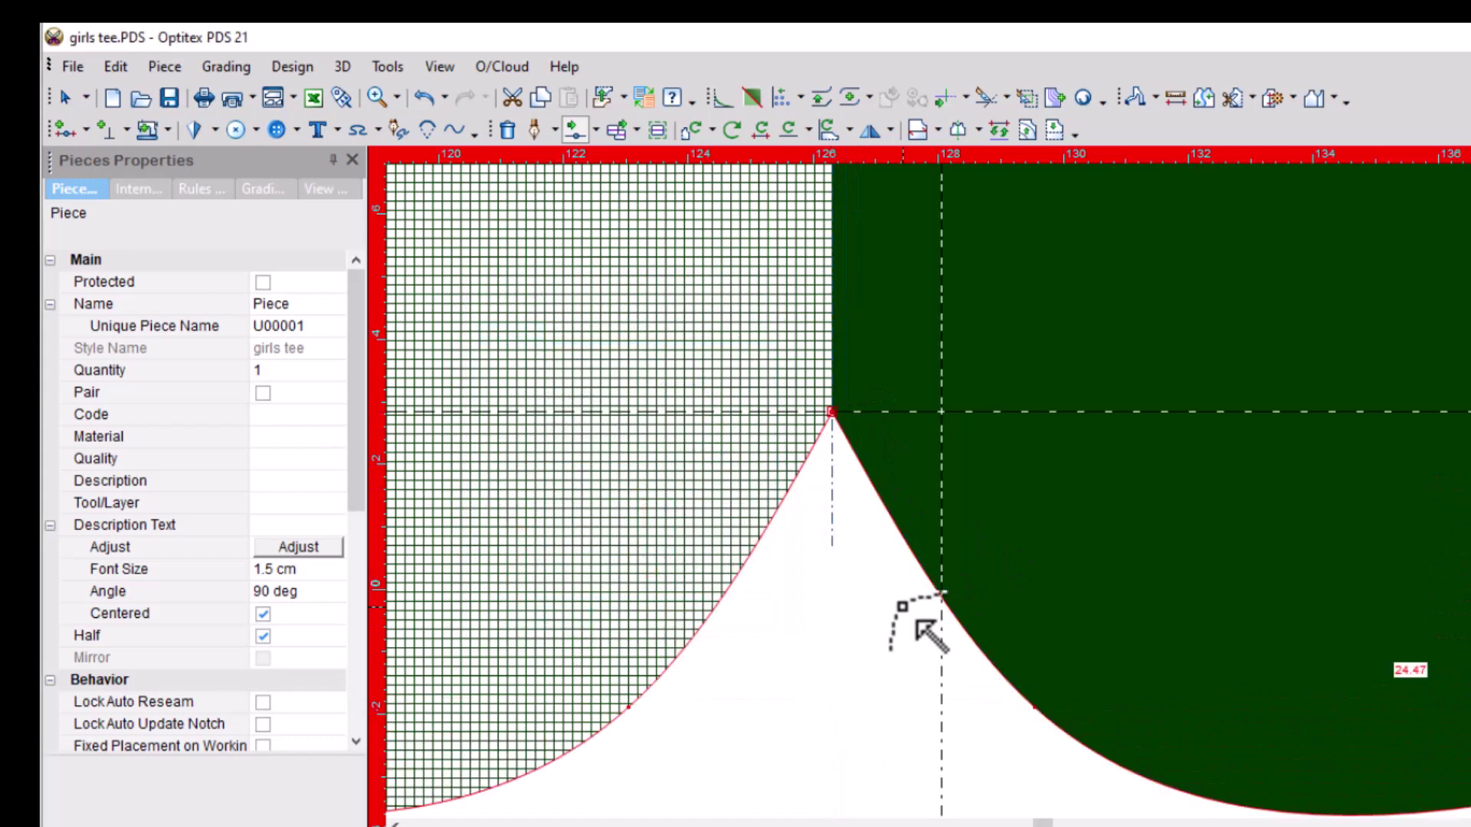
scroll(1118, 535, "down", 1)
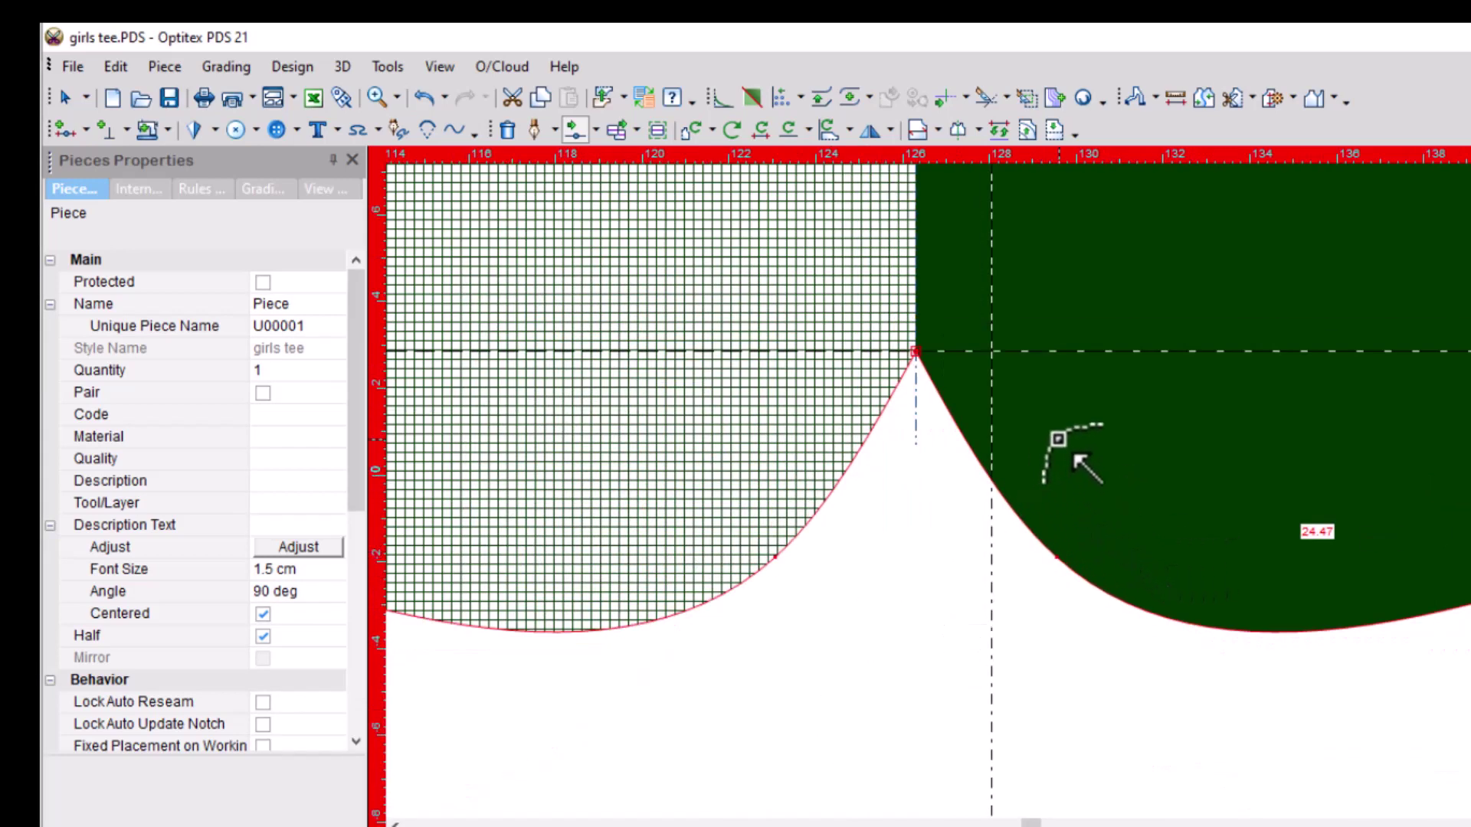
scroll(1026, 490, "up", 1)
scroll(957, 506, "up", 1)
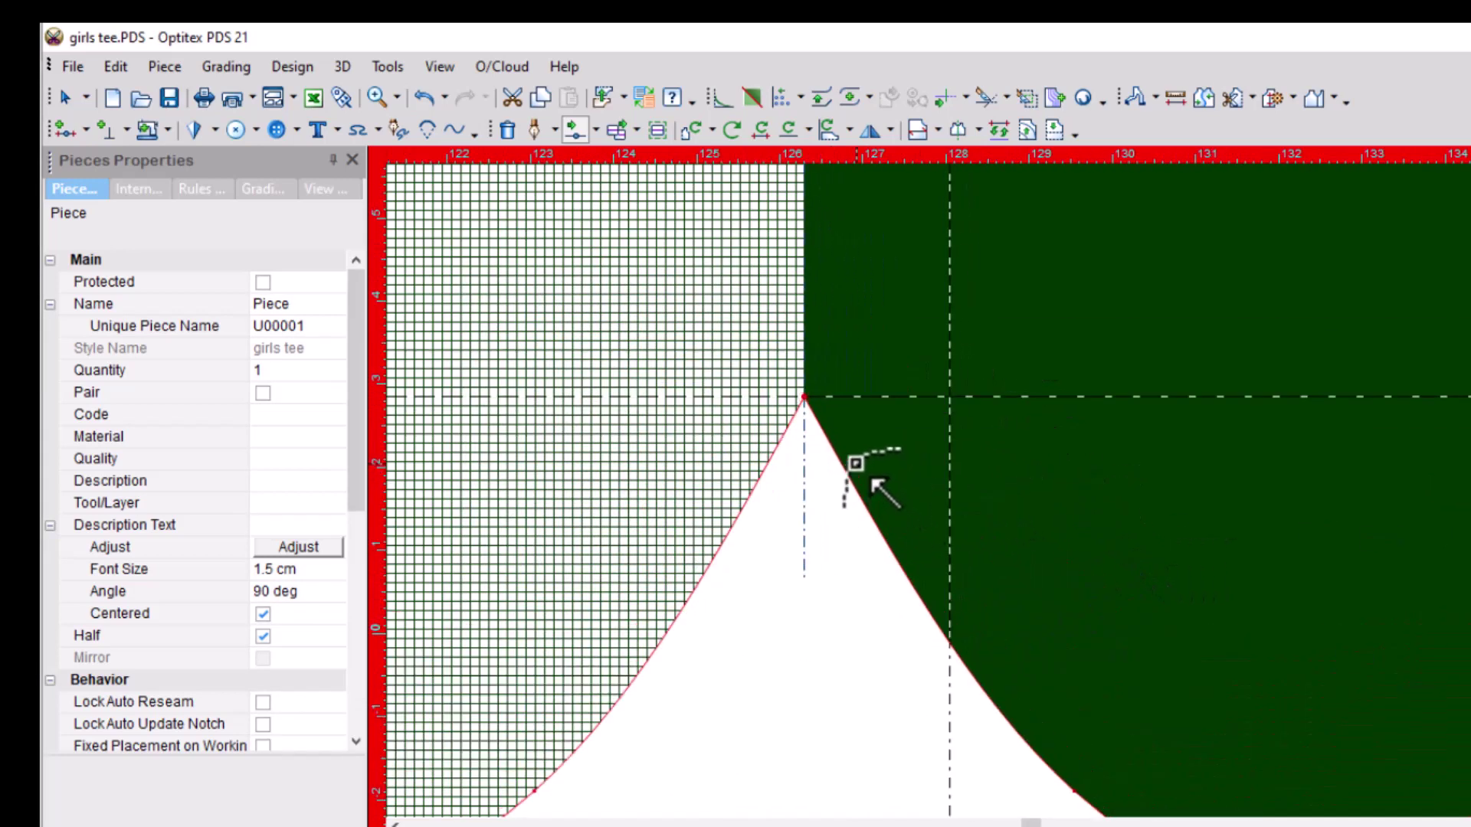
Bend the hem edge into a curve and round it into a teardrop slit
left_click_drag(846, 477, 939, 445)
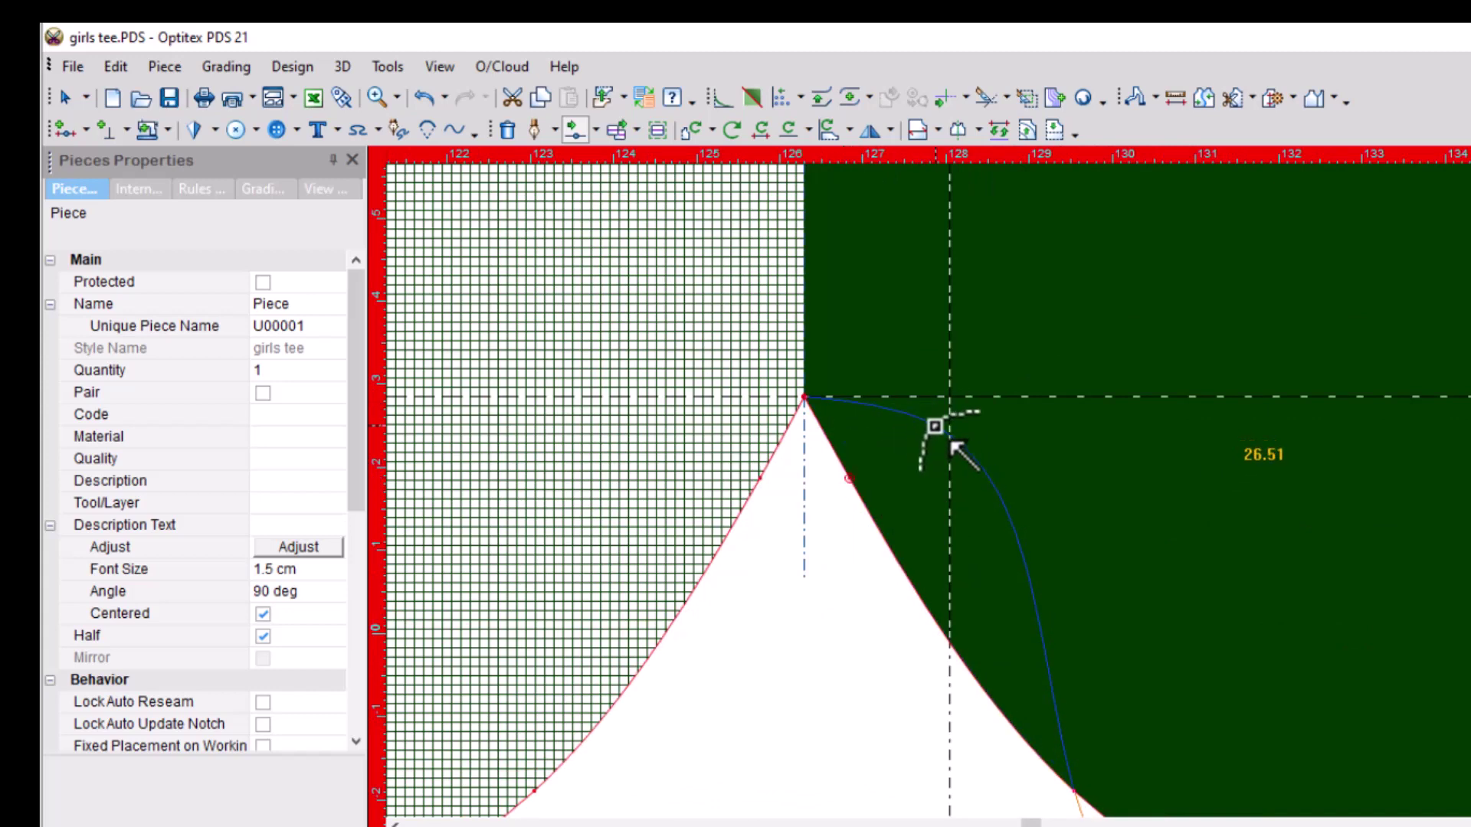
left_click_drag(938, 444, 947, 455)
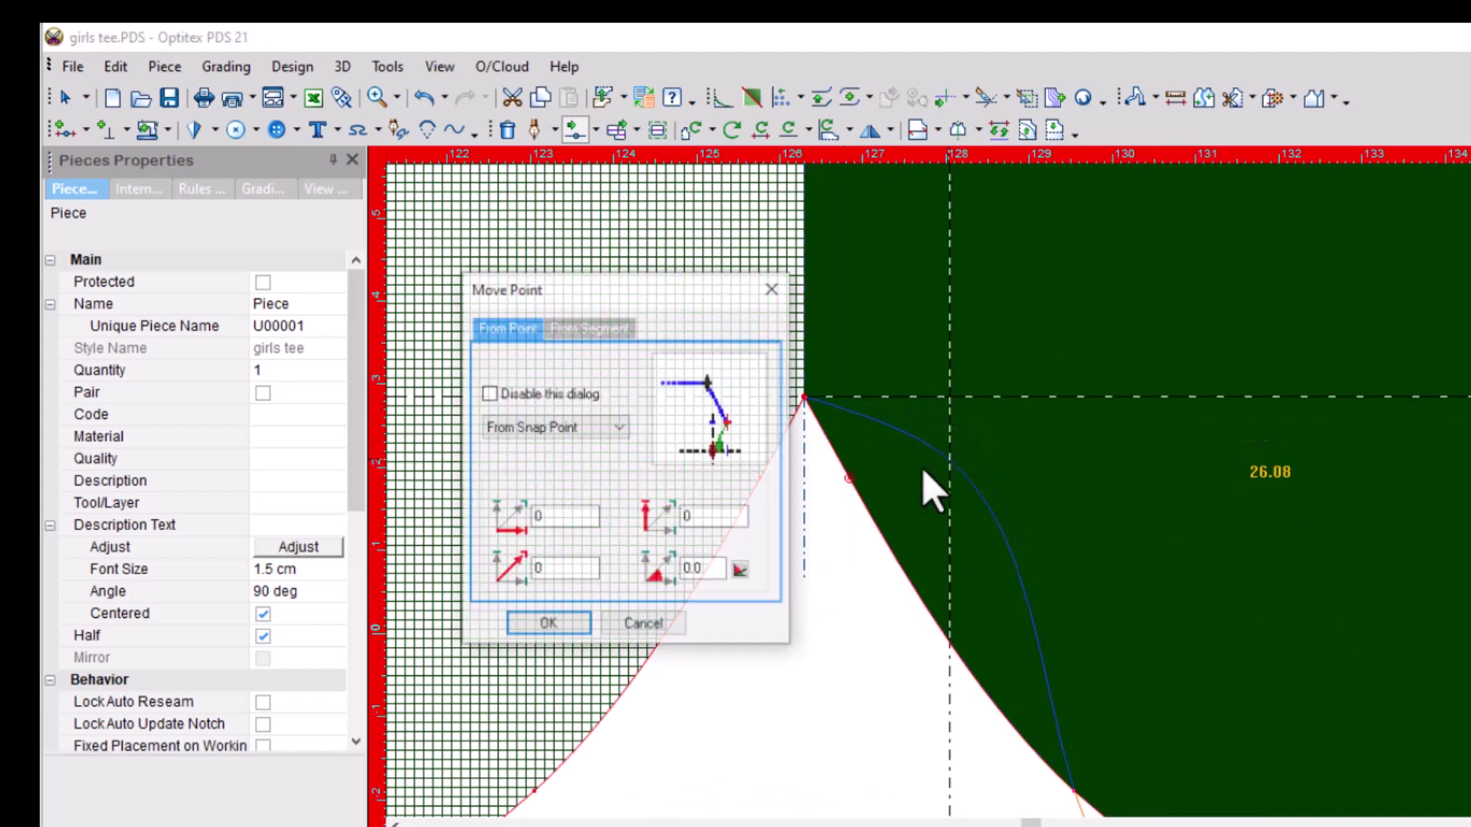
left_click(549, 626)
scroll(1011, 508, "down", 3)
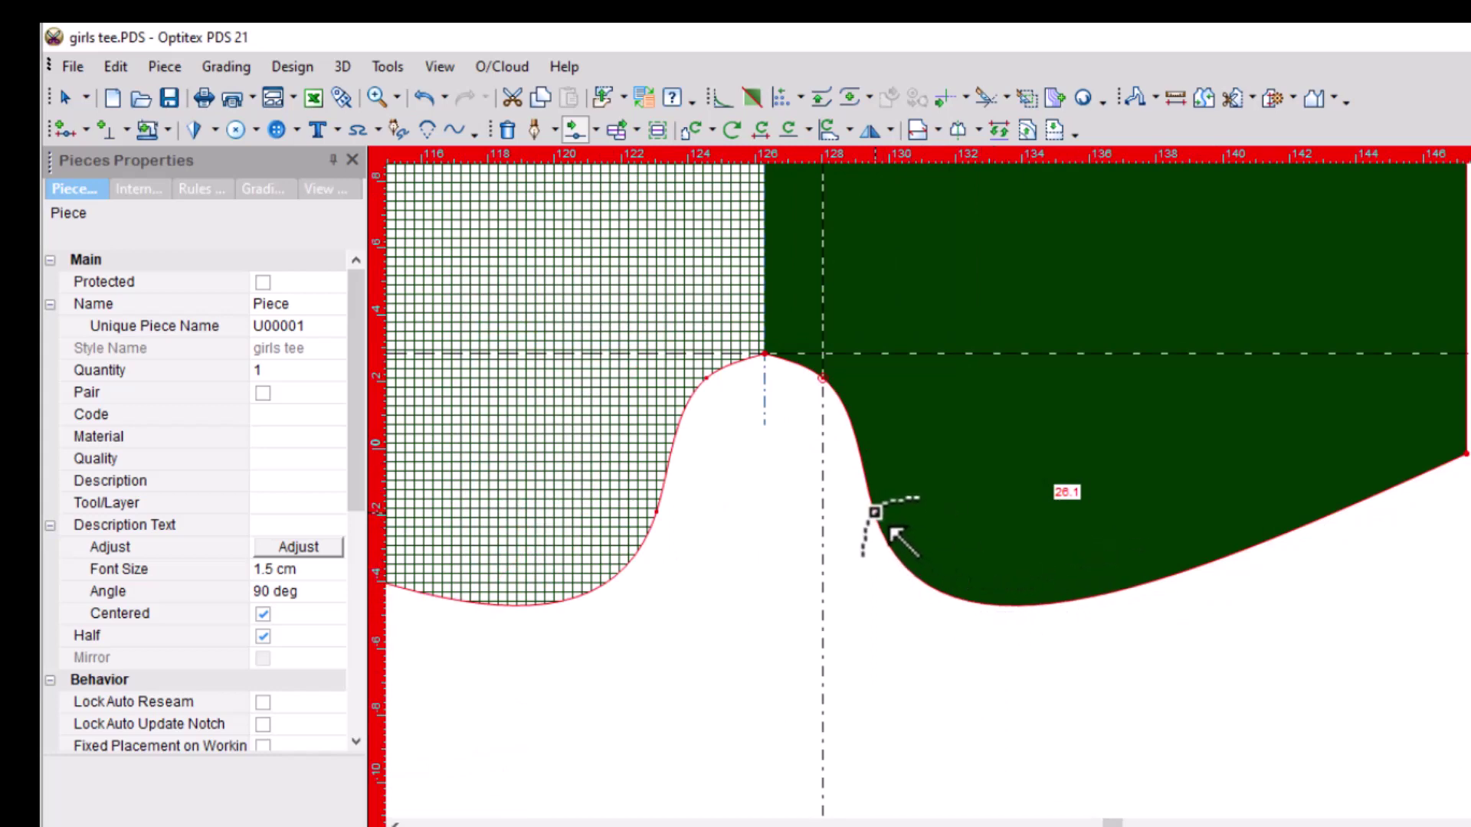
mouse_move(891, 528)
left_mouse_down()
mouse_move(994, 674)
mouse_move(984, 714)
mouse_move(962, 696)
left_mouse_up()
scroll(888, 778, "down", 2)
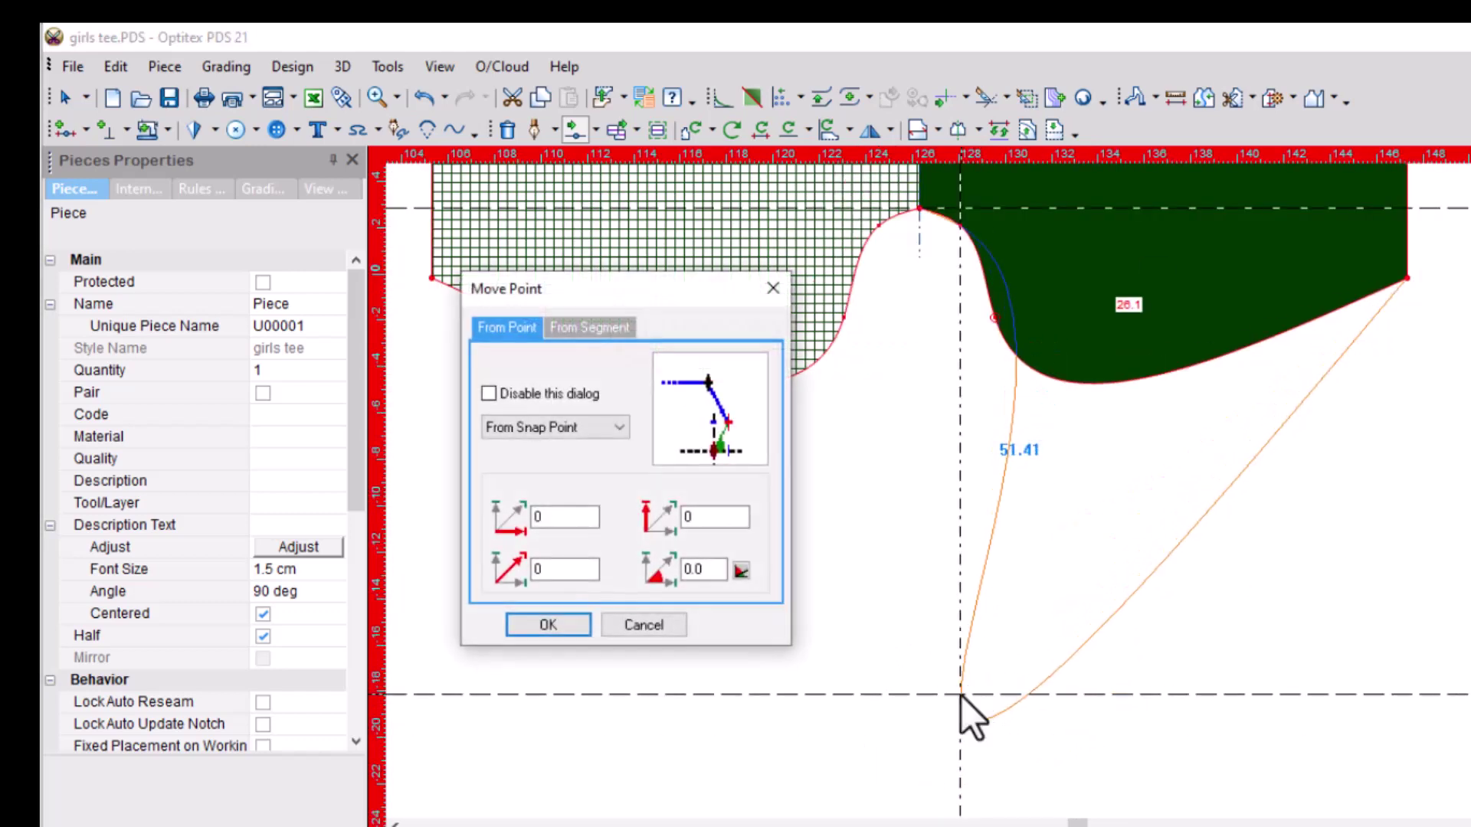
left_click(554, 621)
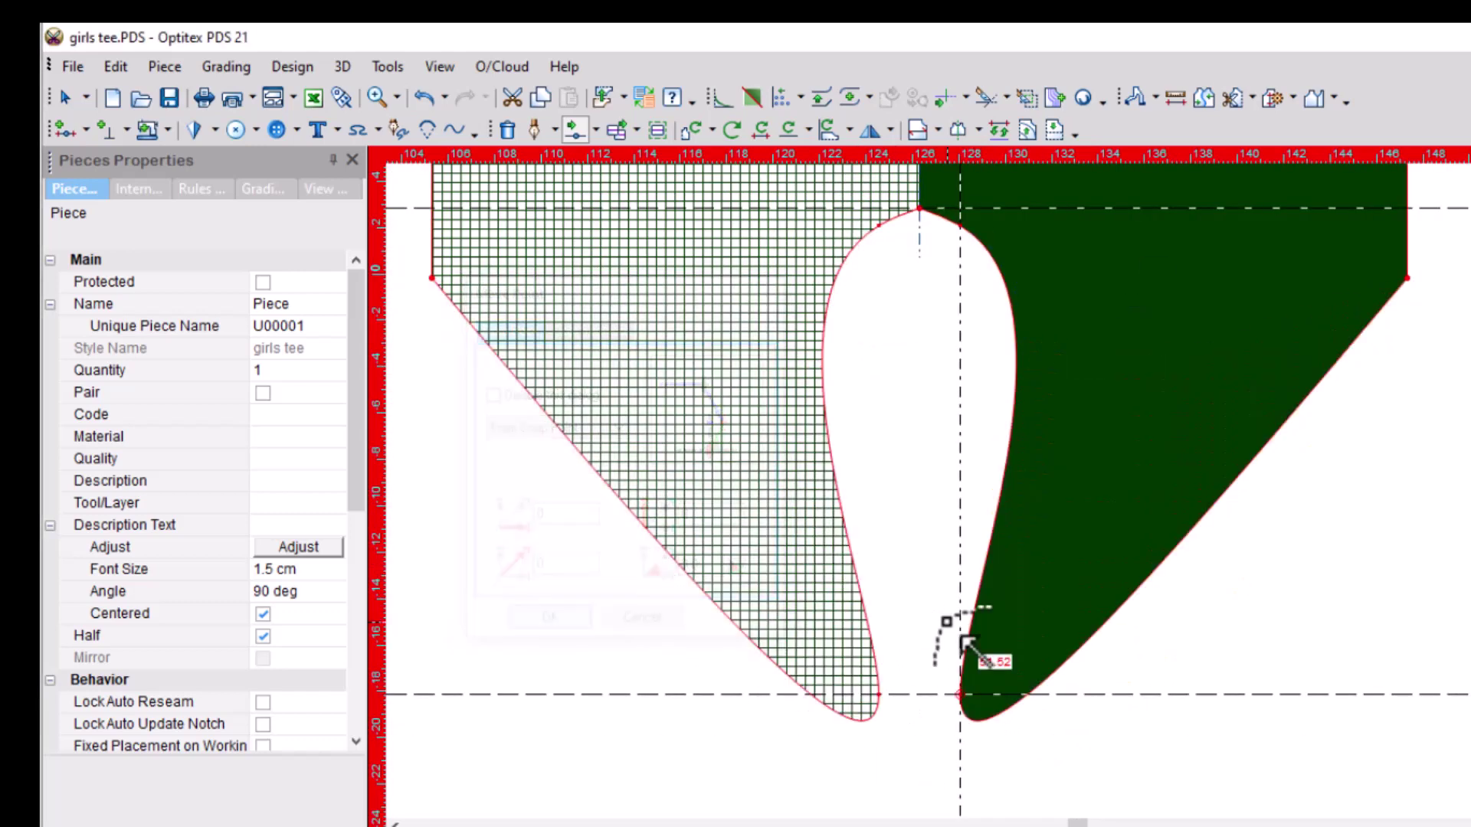
Return to point selection and select a point on the slit's curved edge
right_click(896, 482)
left_click(991, 49)
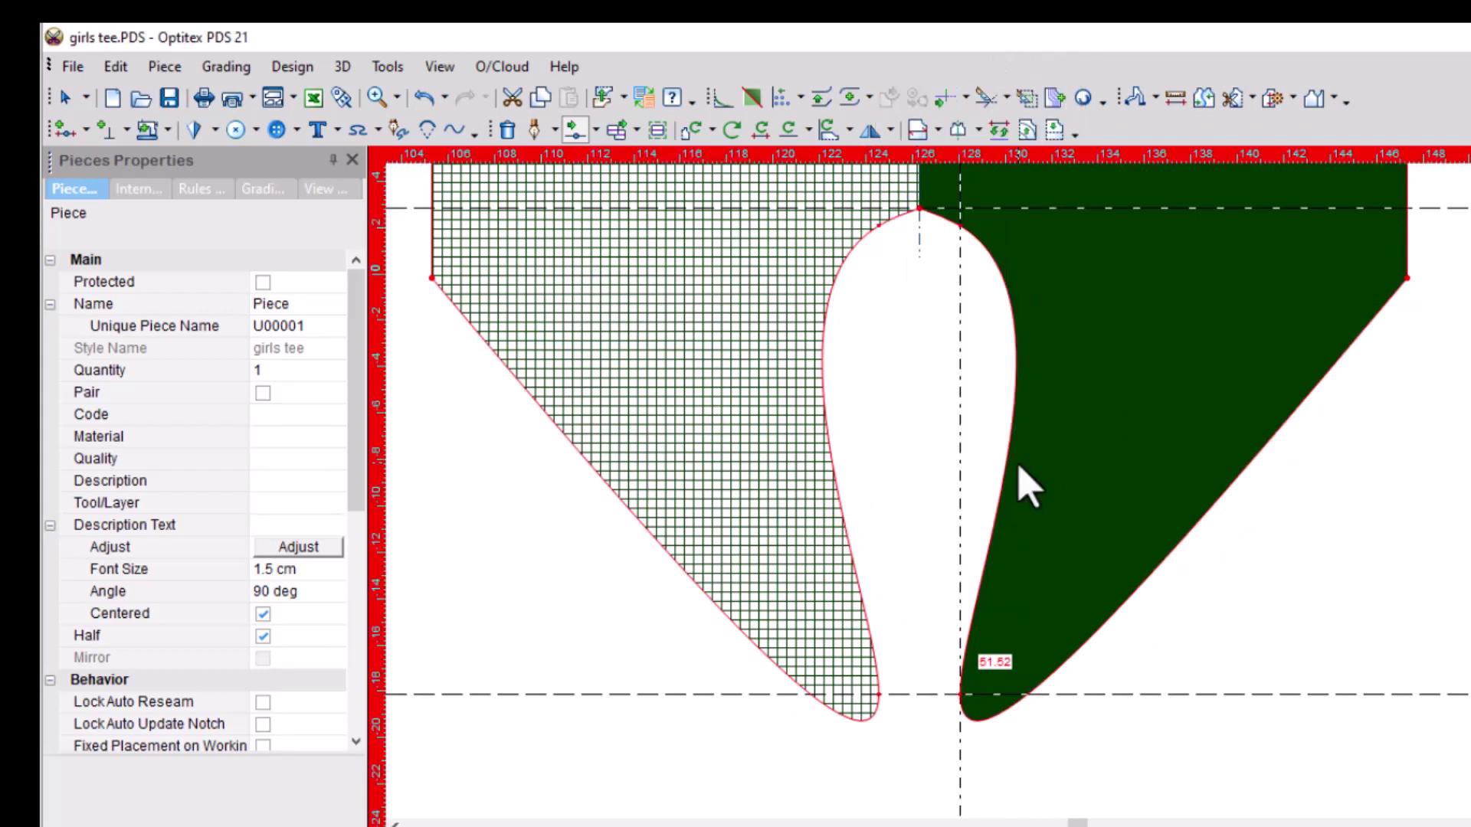
left_click(960, 693)
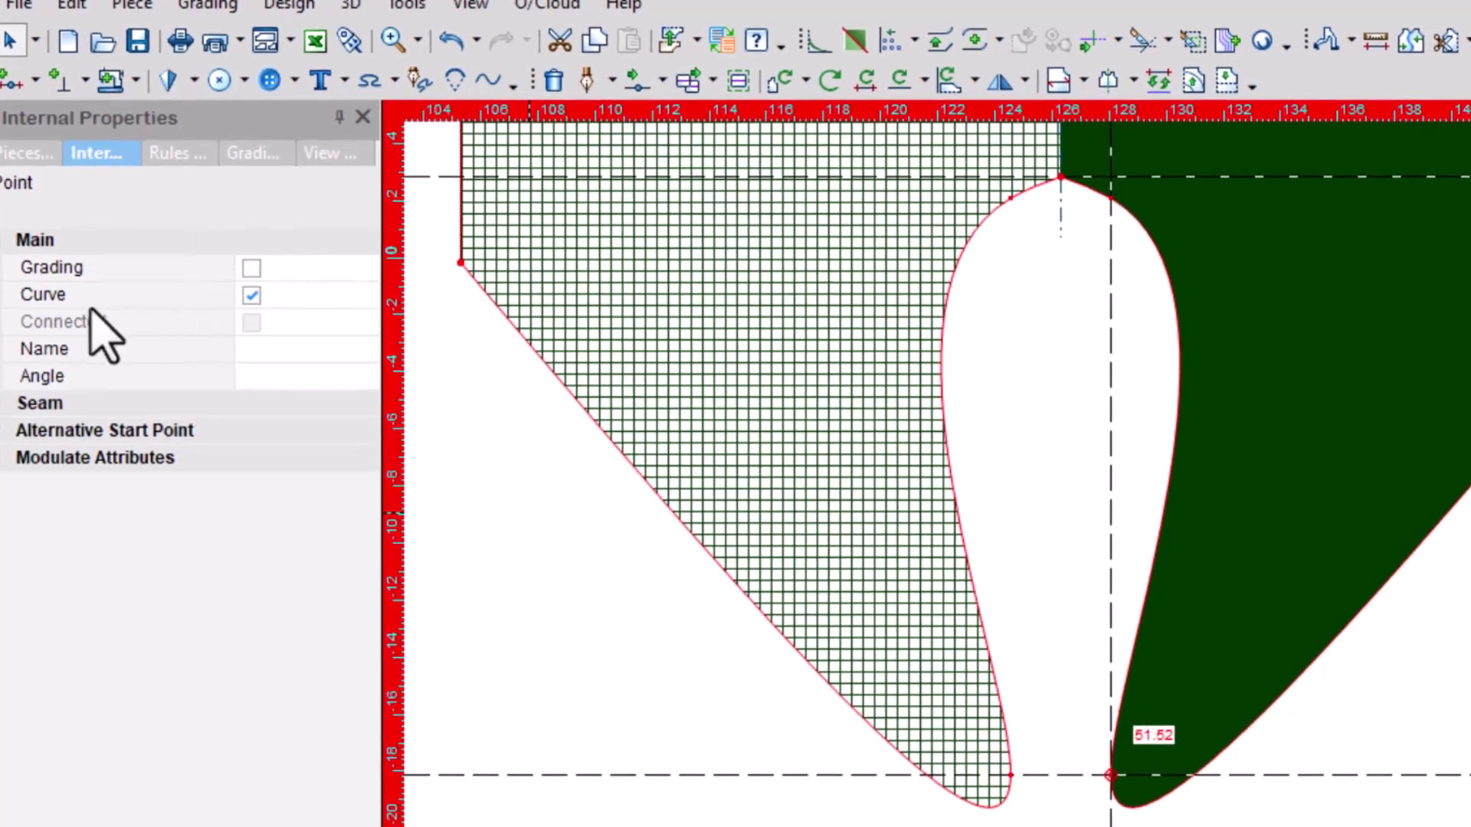
Make the selected slit point a sharp corner and a grading point
left_click(251, 295)
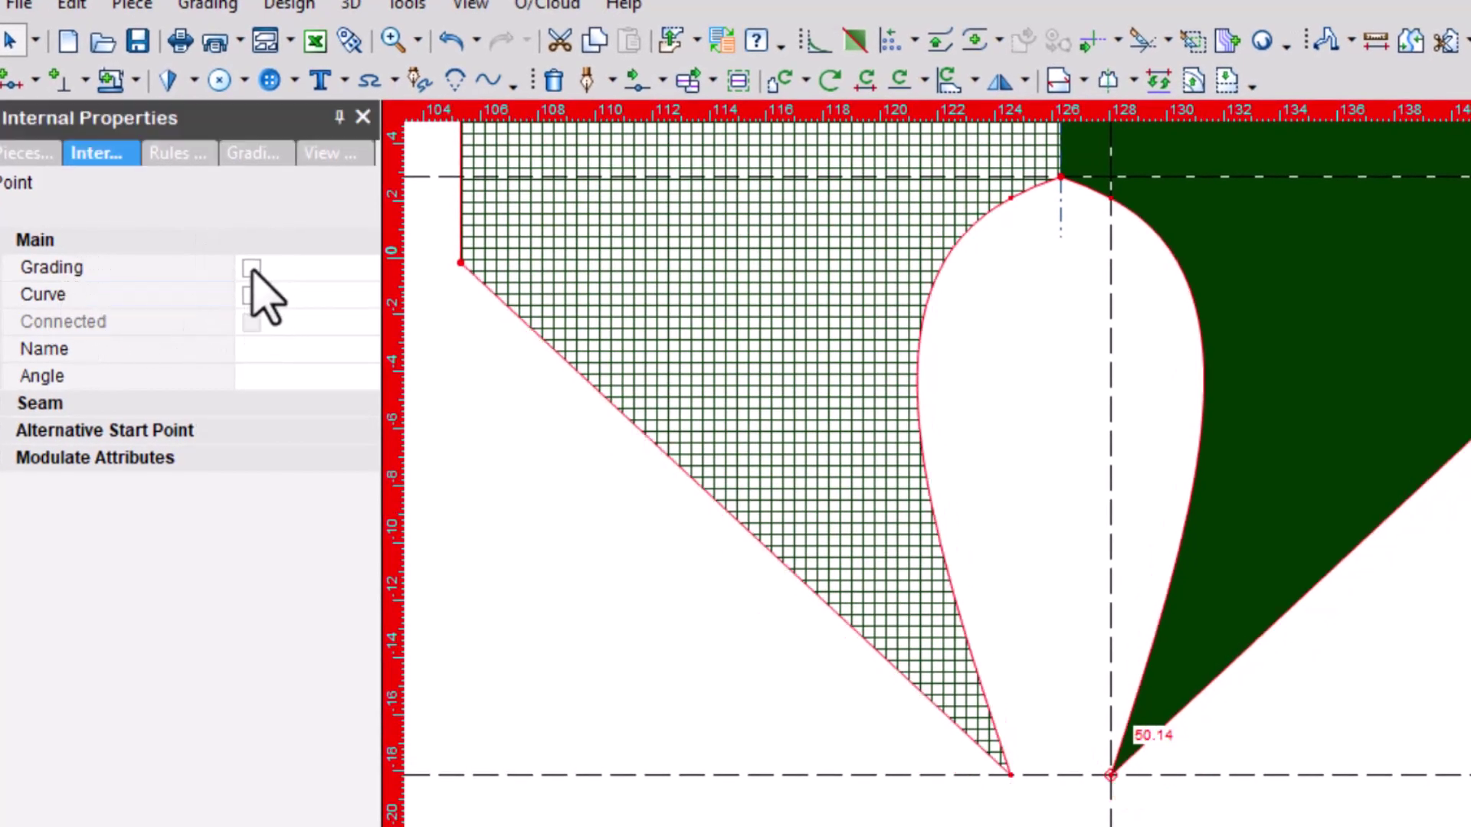
left_click(251, 268)
scroll(1156, 459, "down", 1)
scroll(1149, 508, "up", 1)
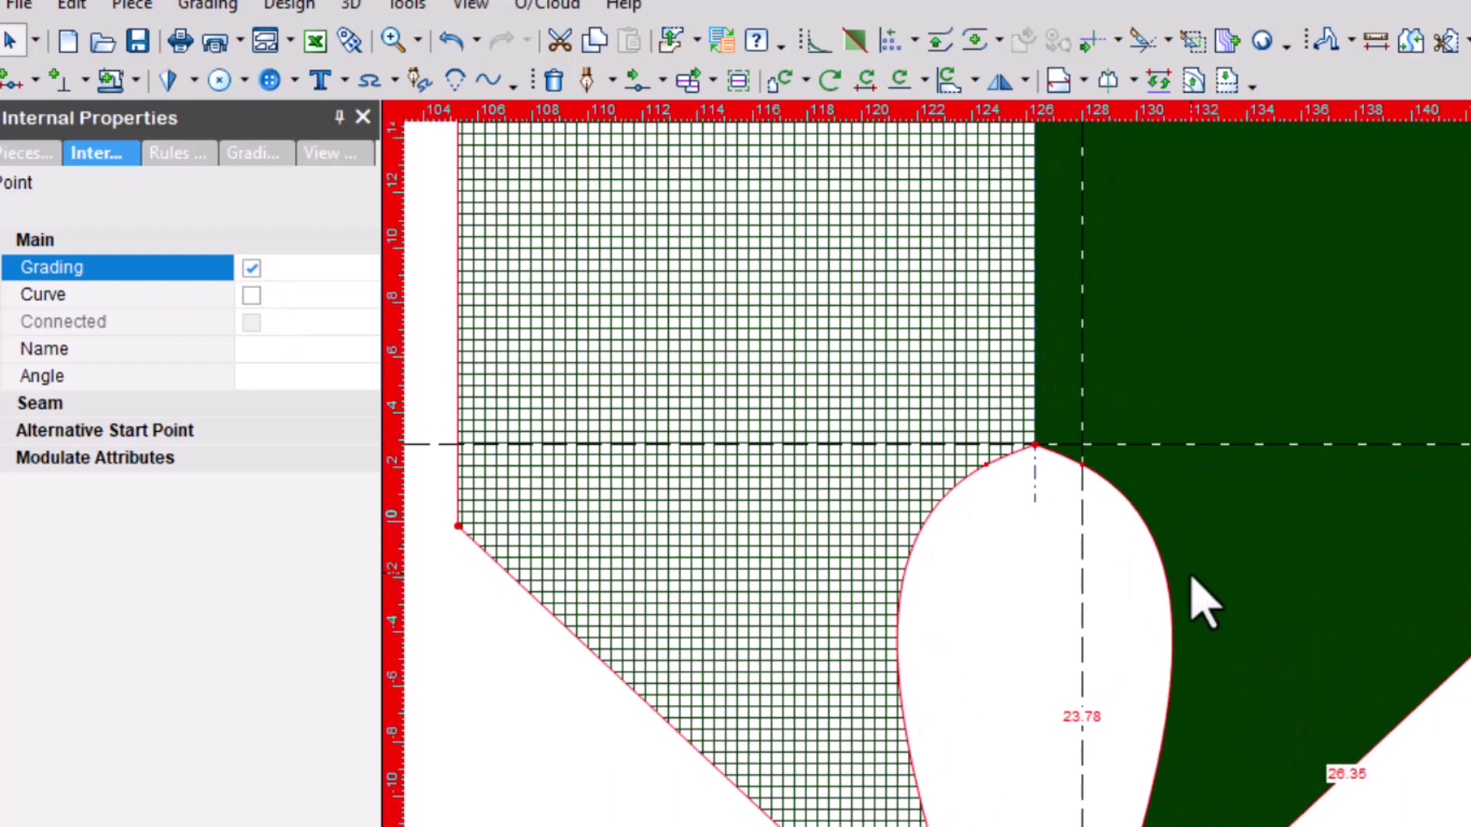
scroll(1198, 601, "up", 1)
scroll(1257, 558, "up", 1)
scroll(1088, 452, "up", 1)
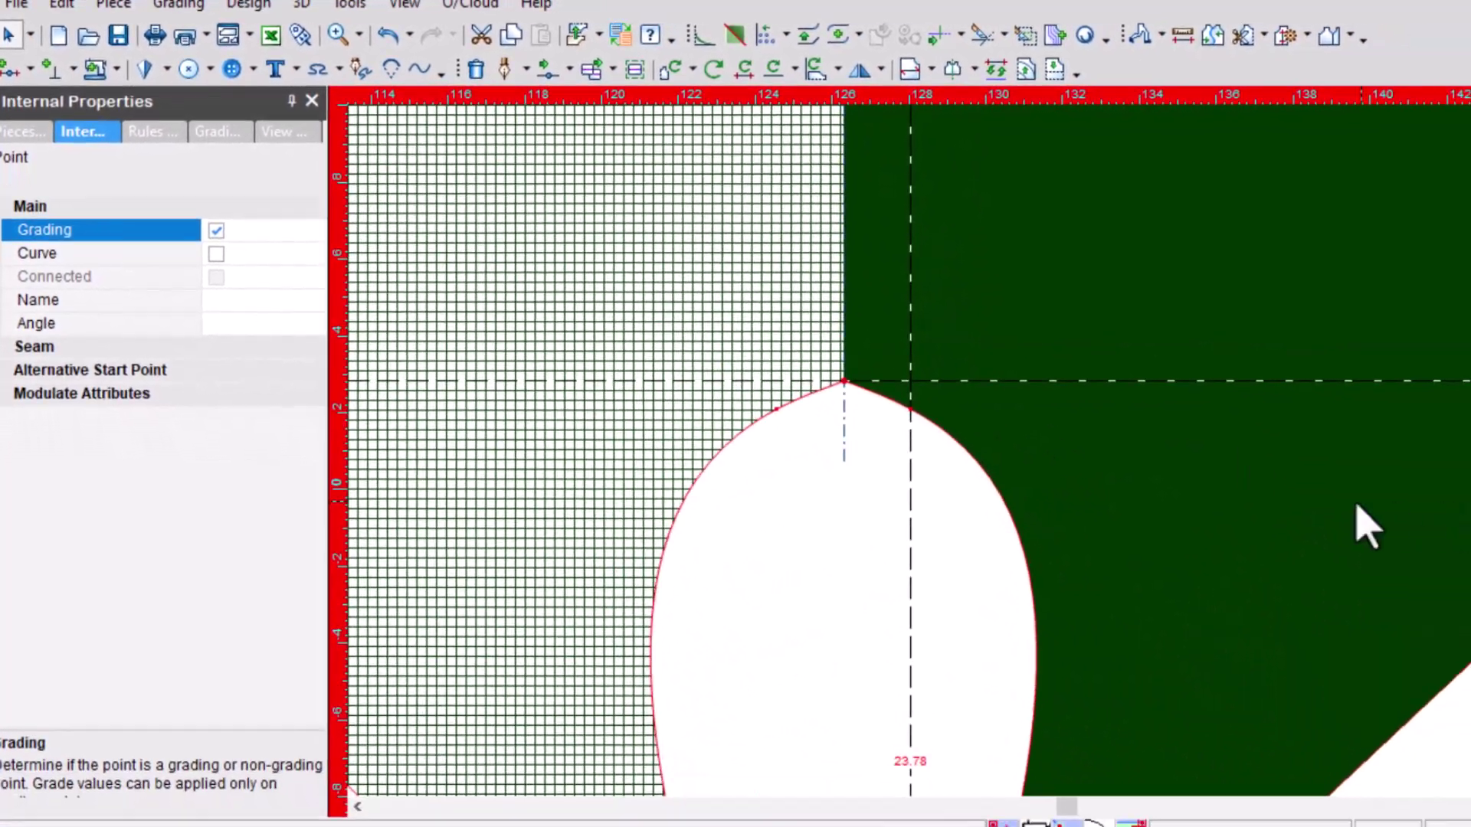
scroll(984, 451, "up", 1)
scroll(998, 475, "up", 1)
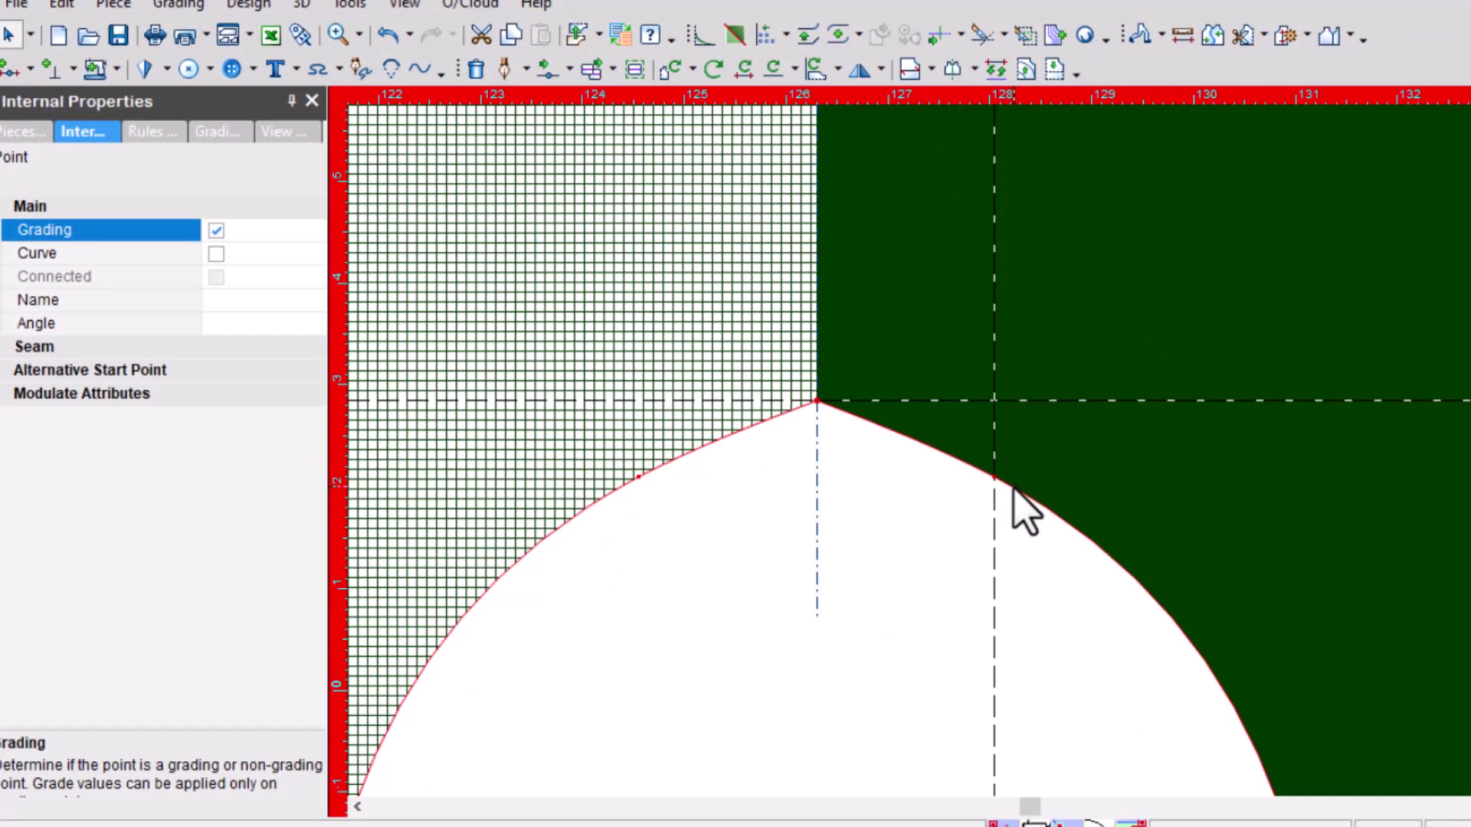
Reshape the slit curve near its top and bulge the slit edge outward
left_click_drag(1013, 488, 964, 451)
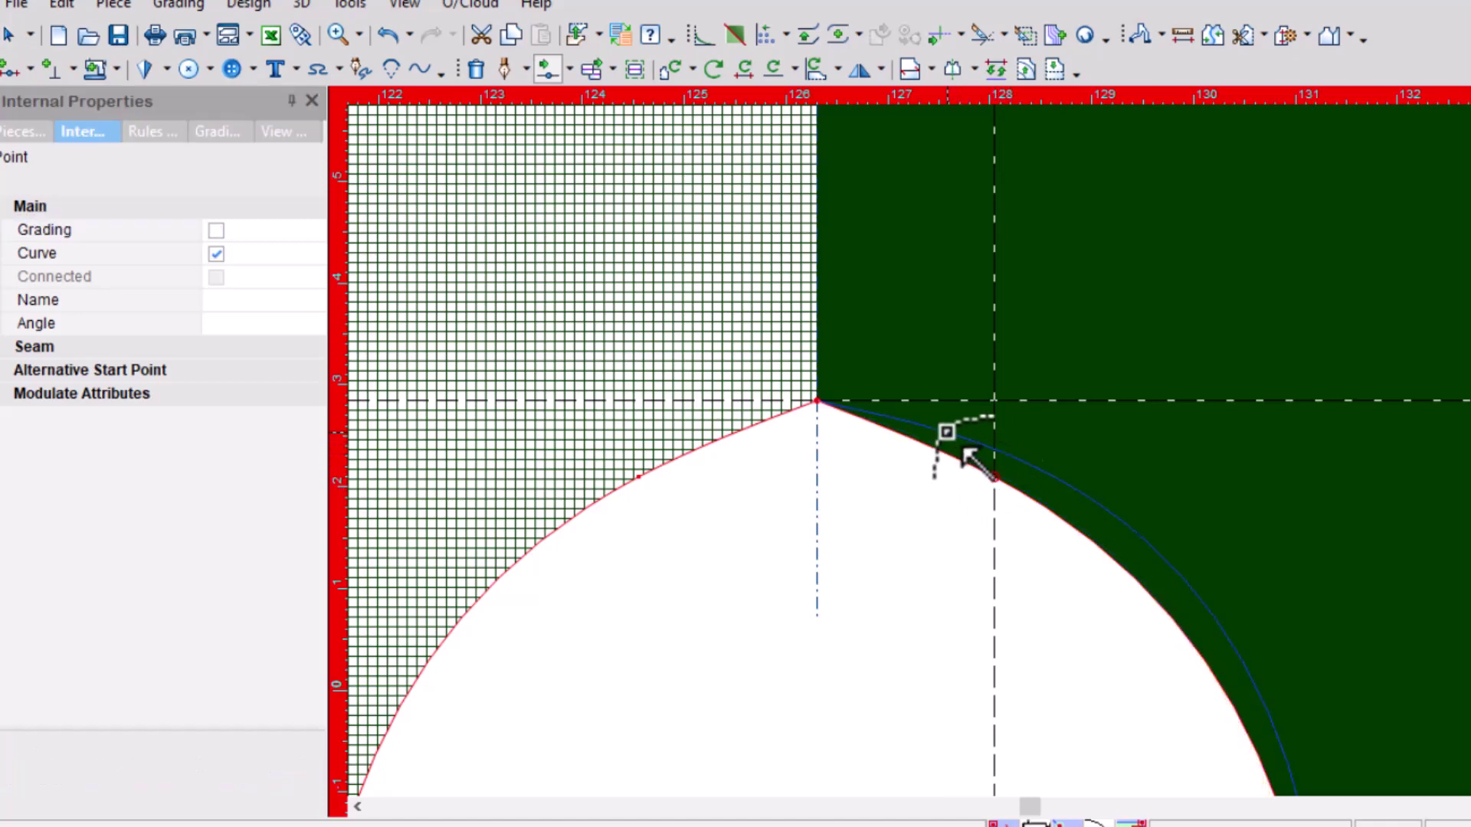
scroll(980, 460, "up", 2)
mouse_move(965, 451)
left_mouse_down()
mouse_move(1012, 478)
mouse_move(959, 447)
left_mouse_up()
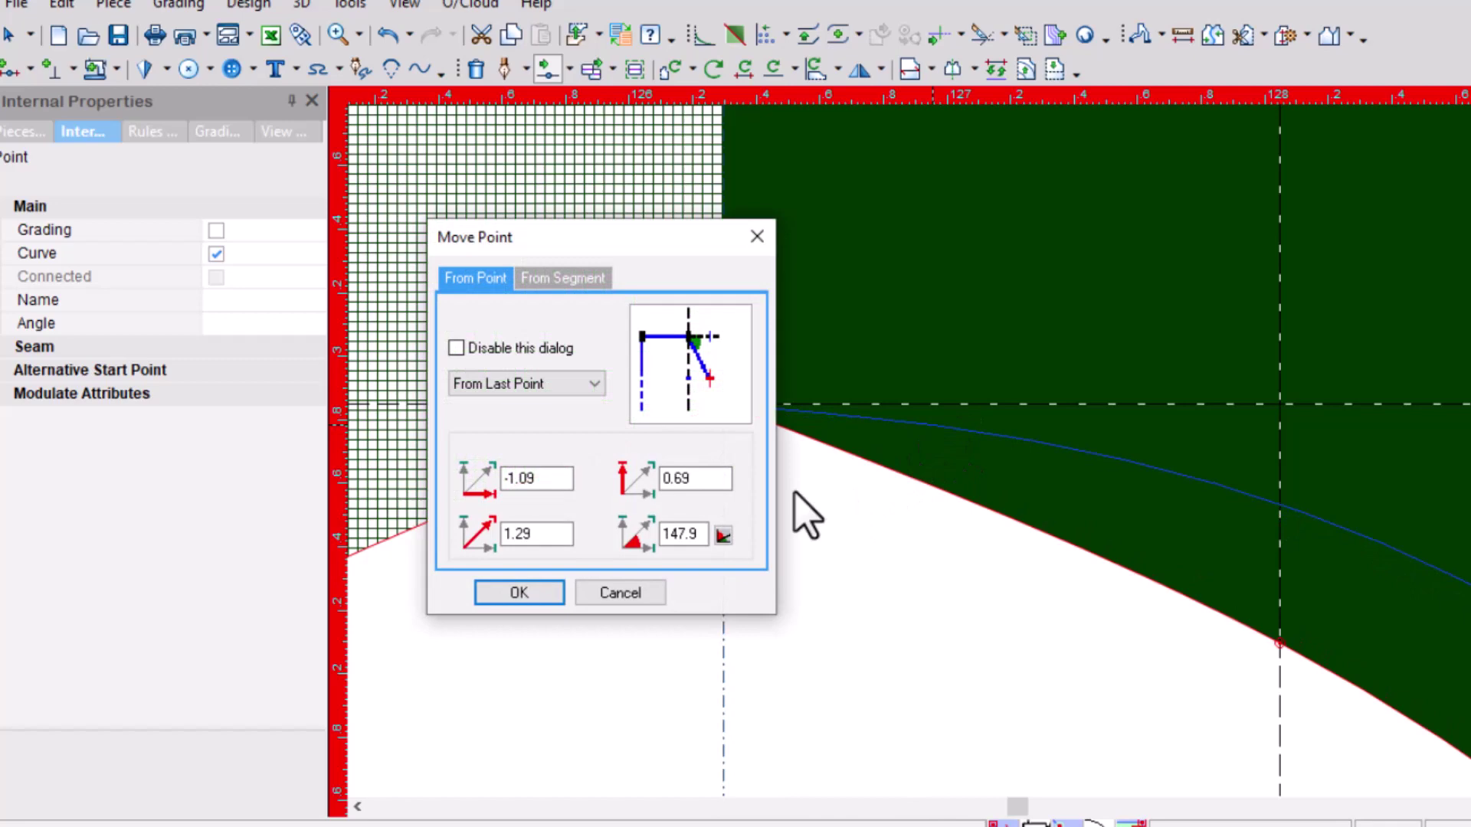
left_click(536, 600)
scroll(1024, 475, "down", 3)
scroll(1018, 479, "down", 3)
scroll(1072, 444, "down", 2)
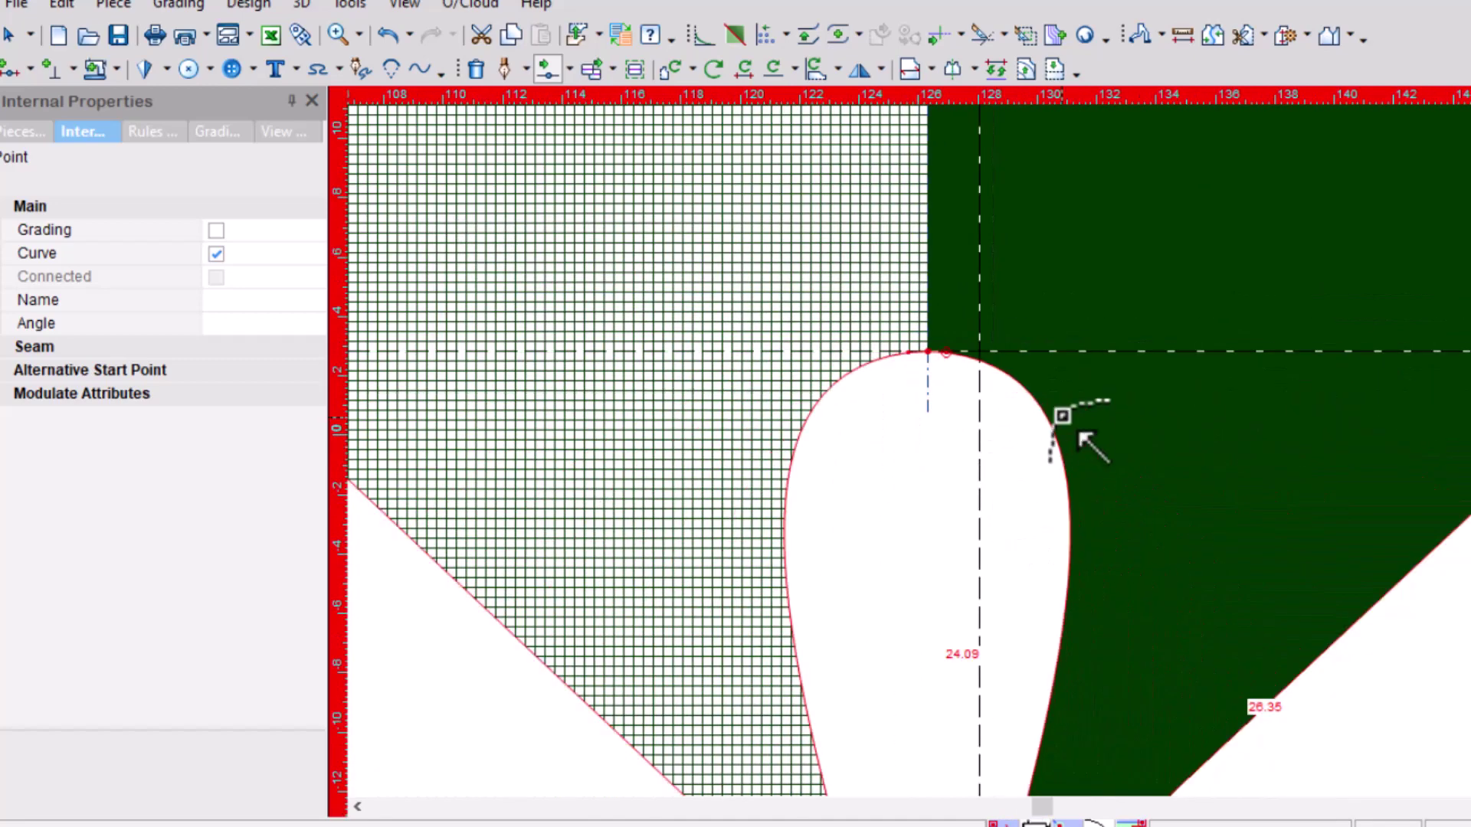
mouse_move(1035, 399)
left_mouse_down()
mouse_move(1018, 394)
mouse_move(981, 447)
mouse_move(978, 486)
mouse_move(979, 461)
left_mouse_up()
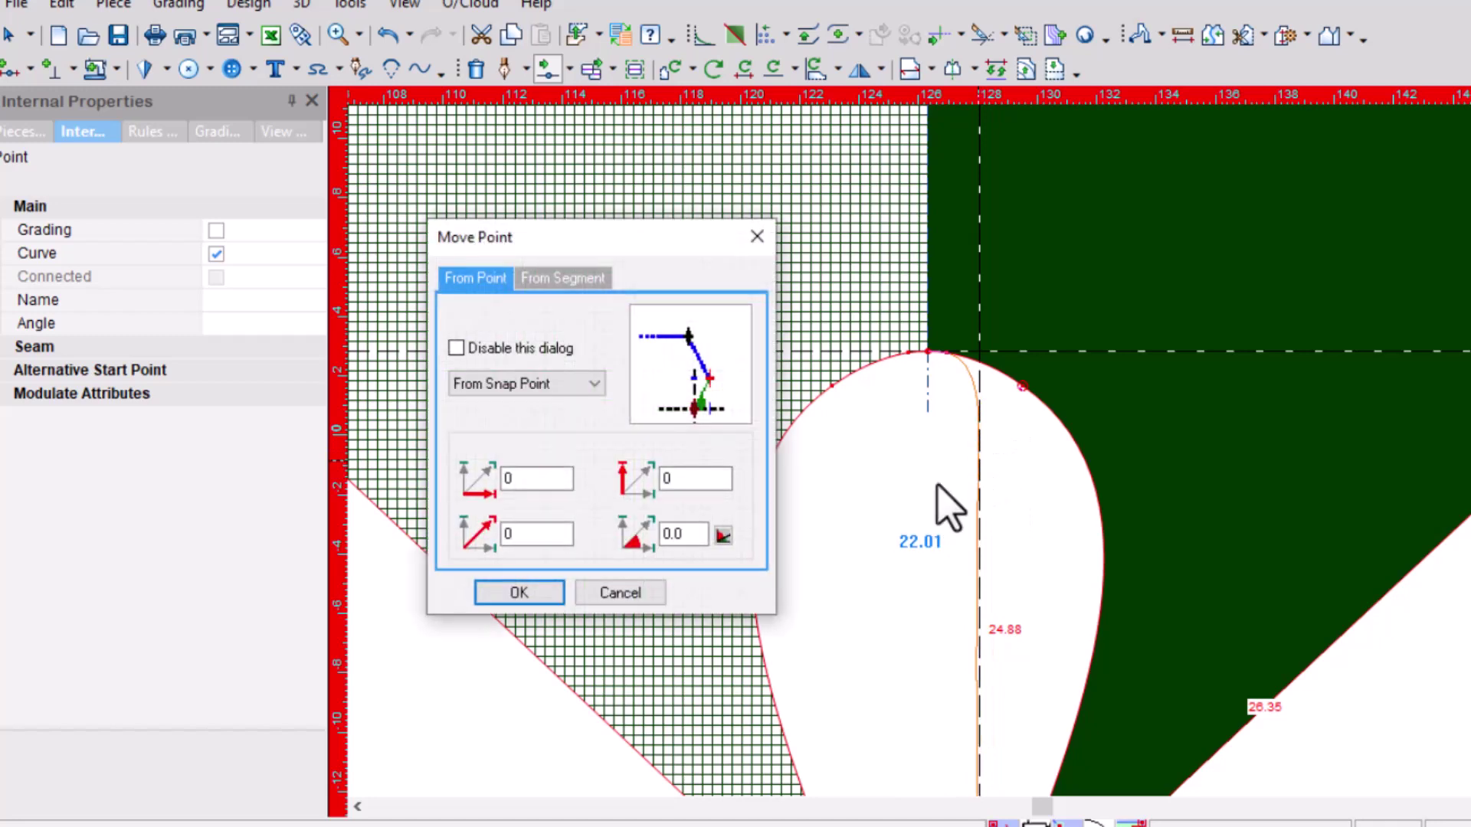
left_click(536, 598)
scroll(1018, 469, "down", 2)
scroll(1017, 469, "down", 3)
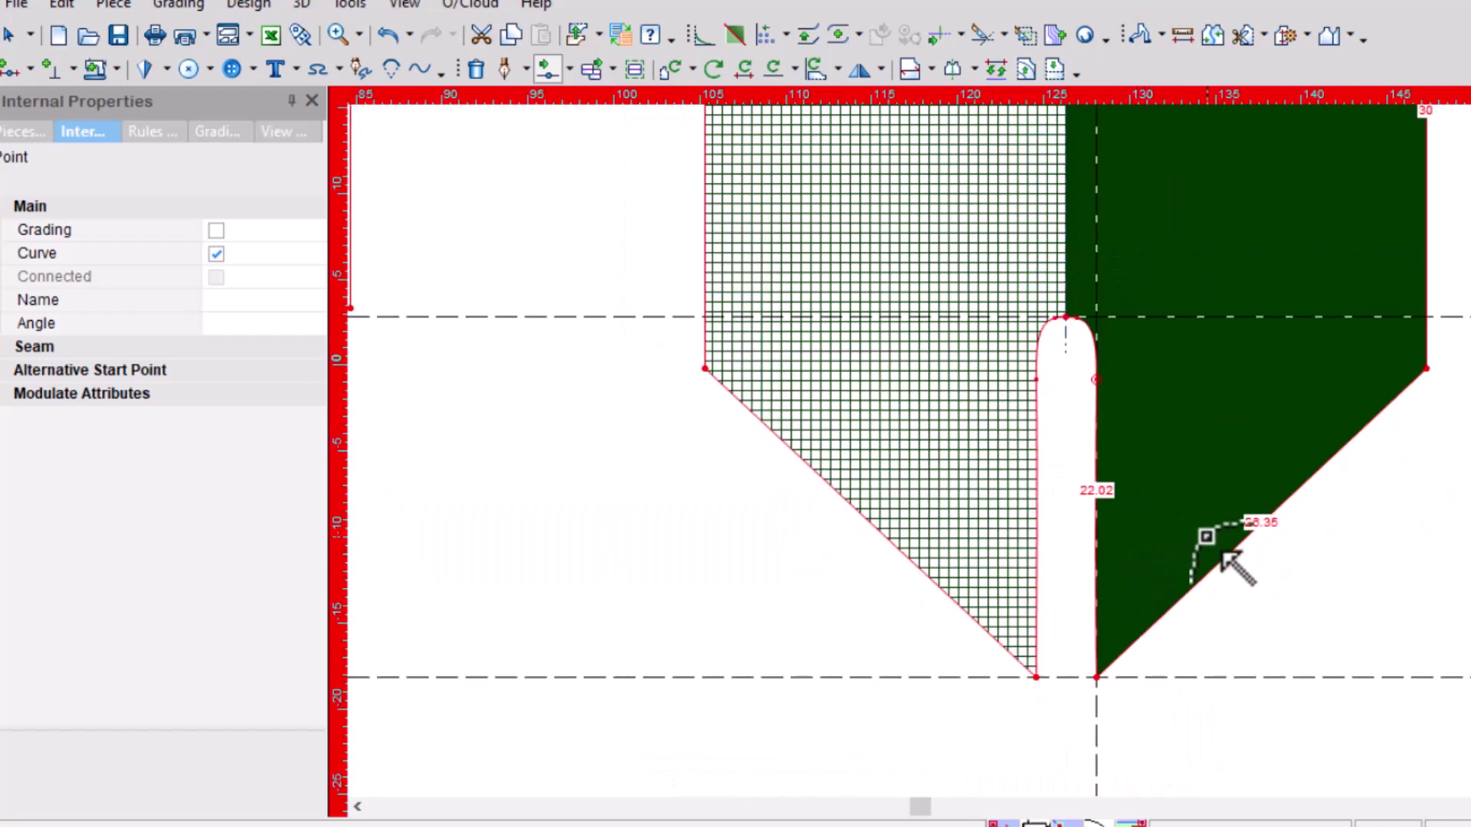
scroll(1021, 476, "up", 2)
scroll(1149, 307, "up", 2)
scroll(1010, 469, "down", 1)
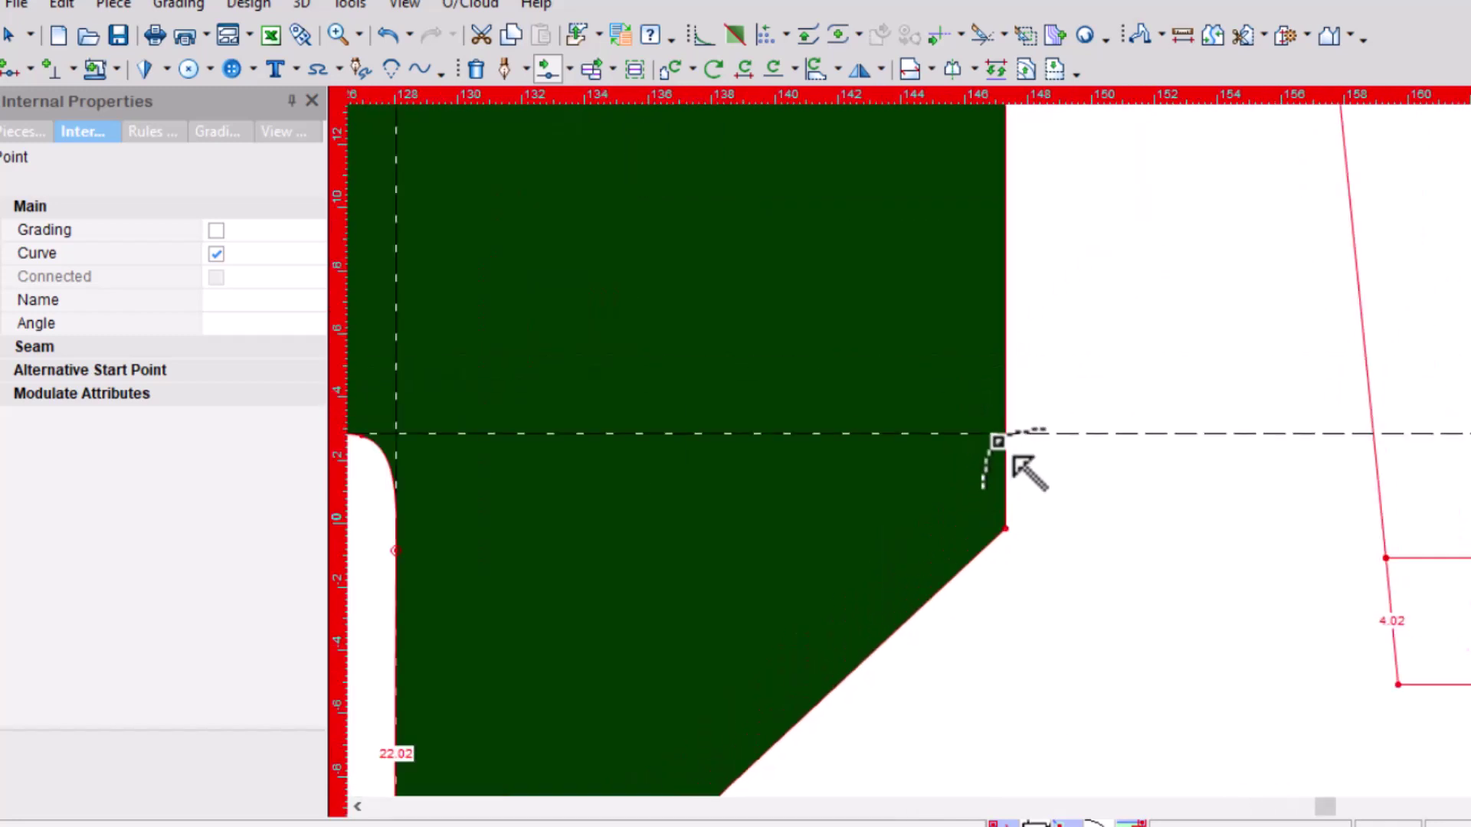
scroll(1011, 471, "down", 1)
scroll(1011, 470, "up", 1)
scroll(1011, 471, "up", 1)
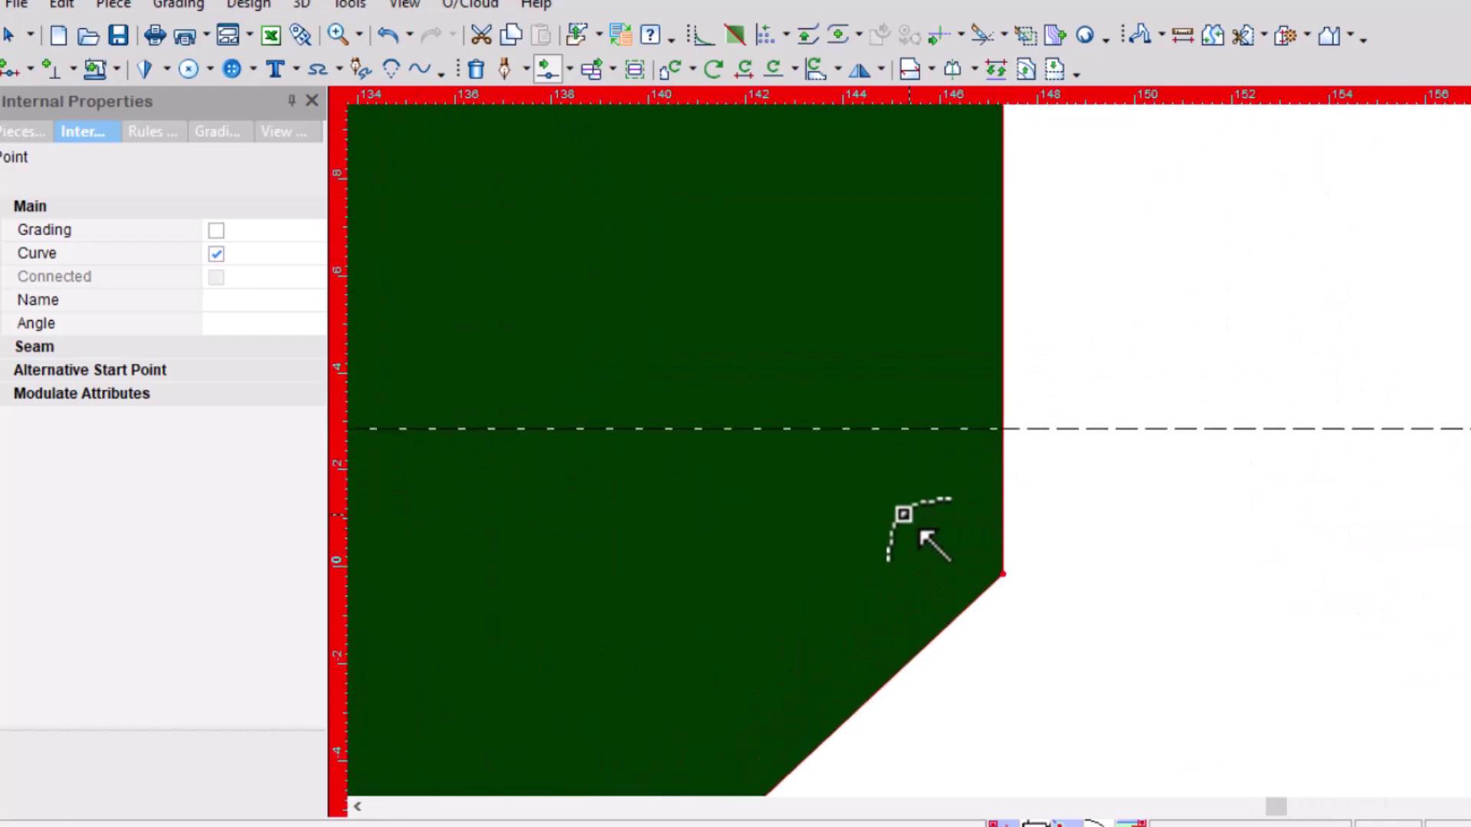
scroll(942, 521, "down", 2)
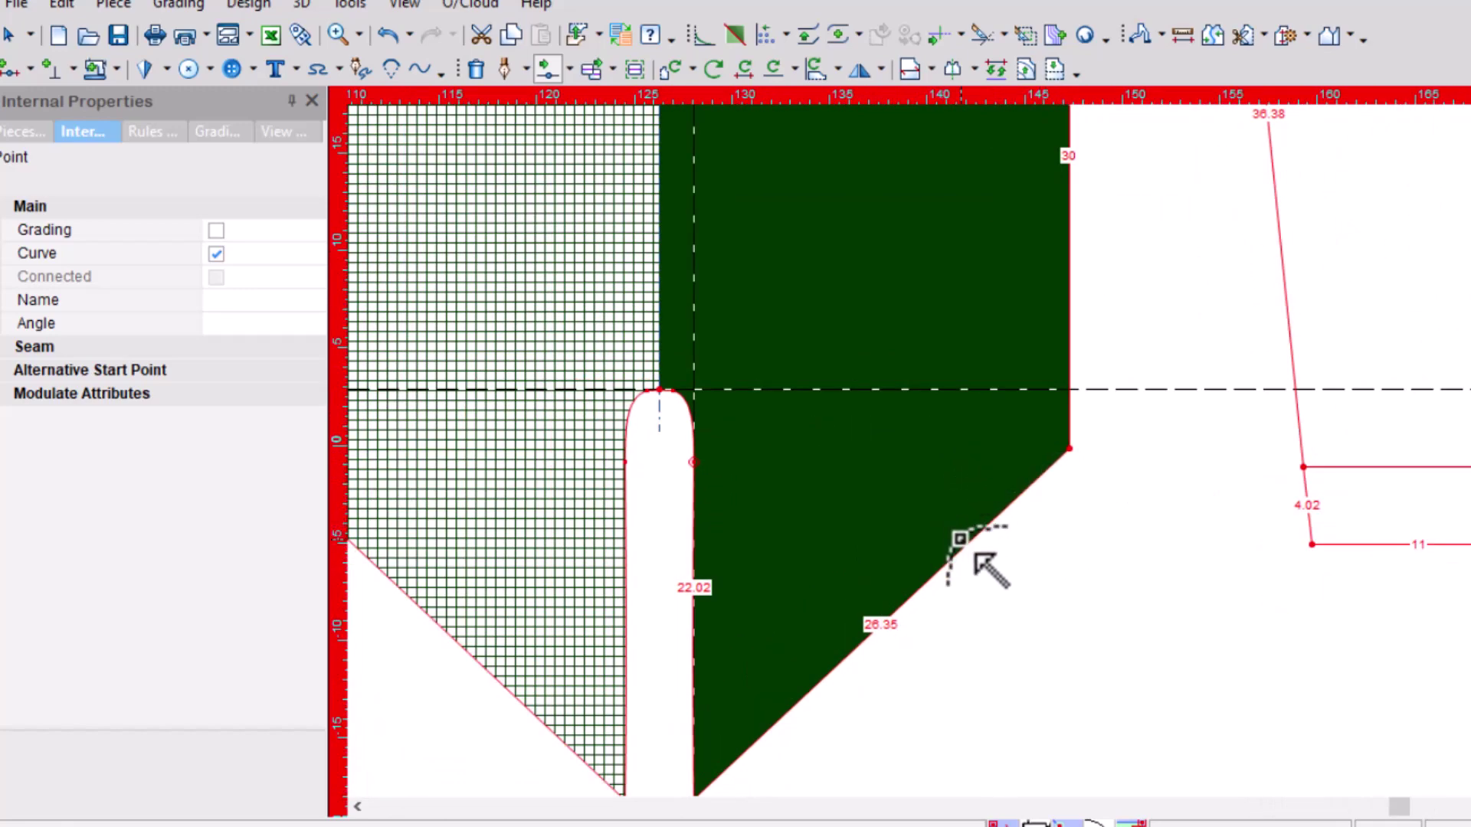
Bow the diagonal hem edge into a curve and reshape its lower end
left_click_drag(973, 535, 914, 505)
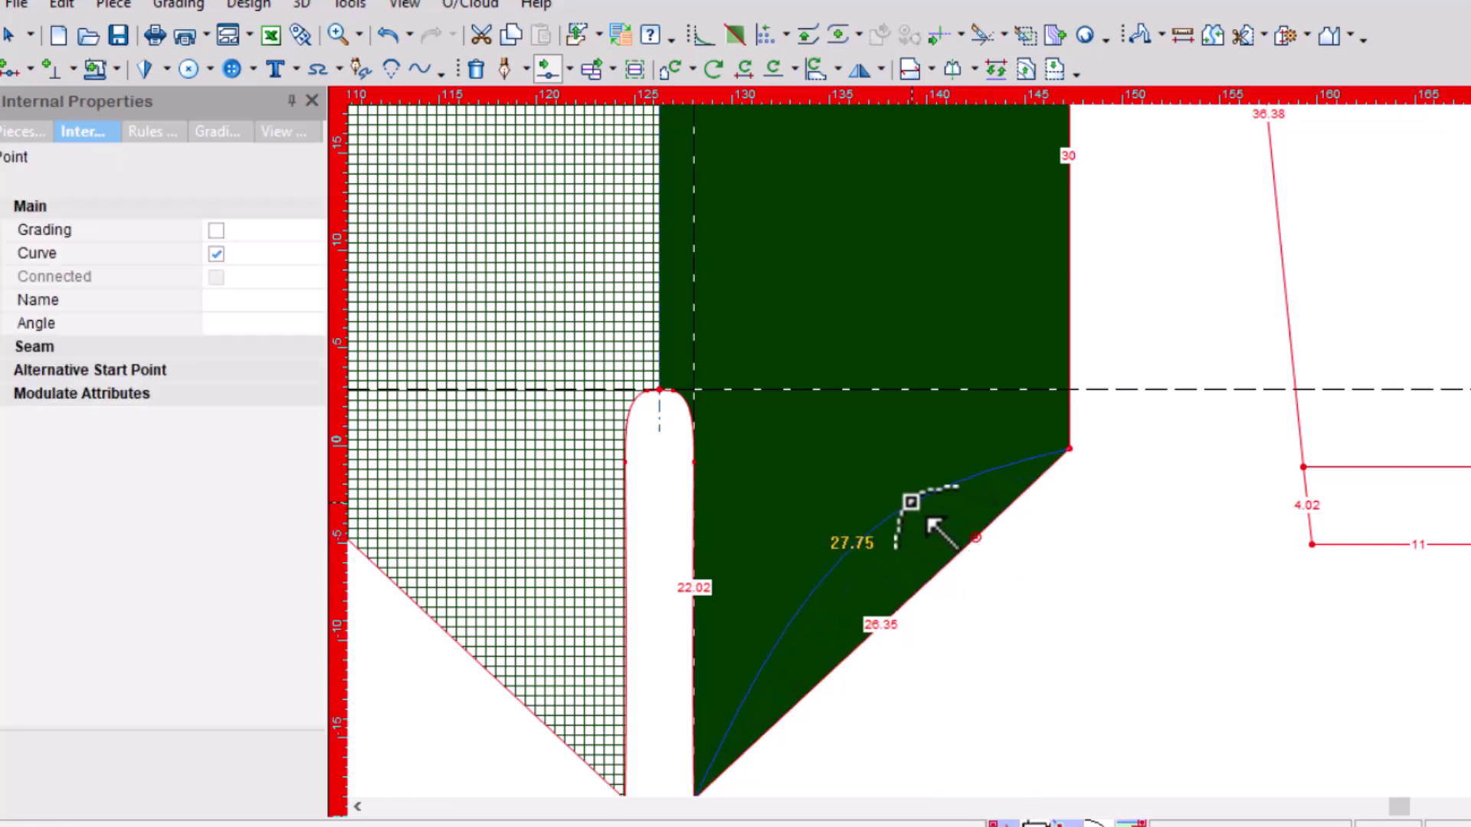
left_click_drag(927, 520, 919, 506)
left_click(536, 592)
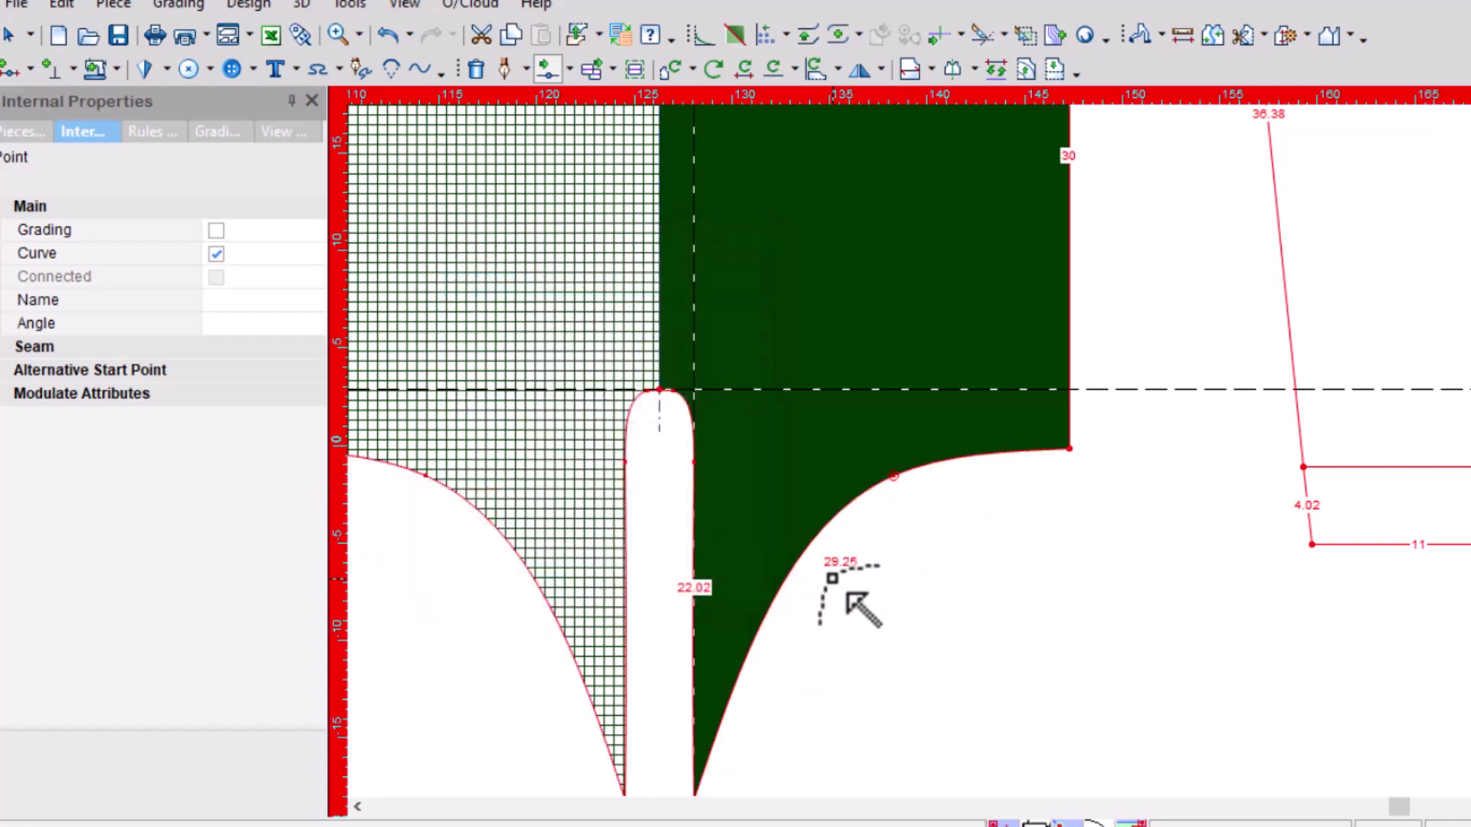
scroll(1018, 482, "up", 2)
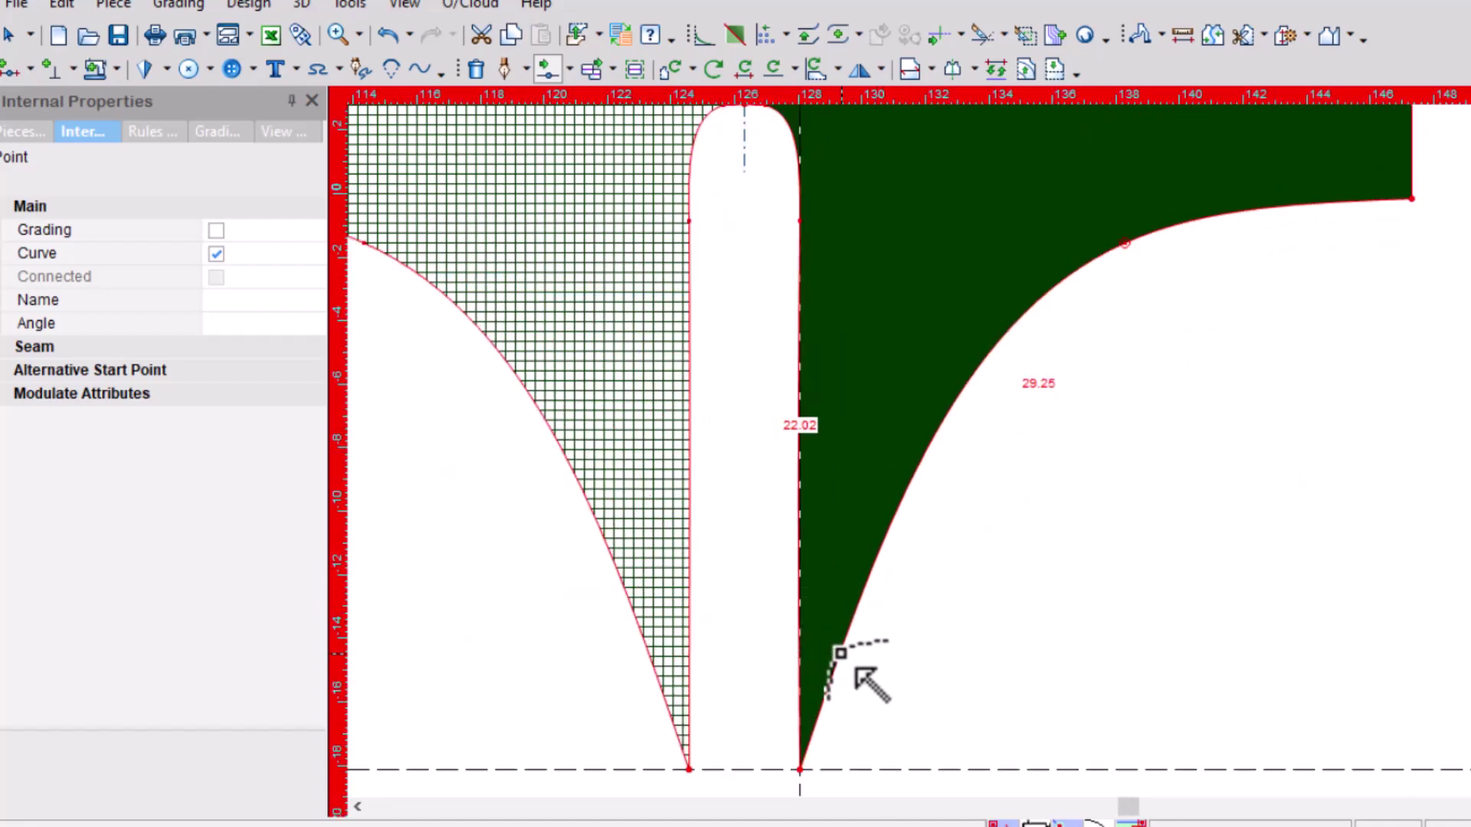
left_click_drag(851, 670, 859, 747)
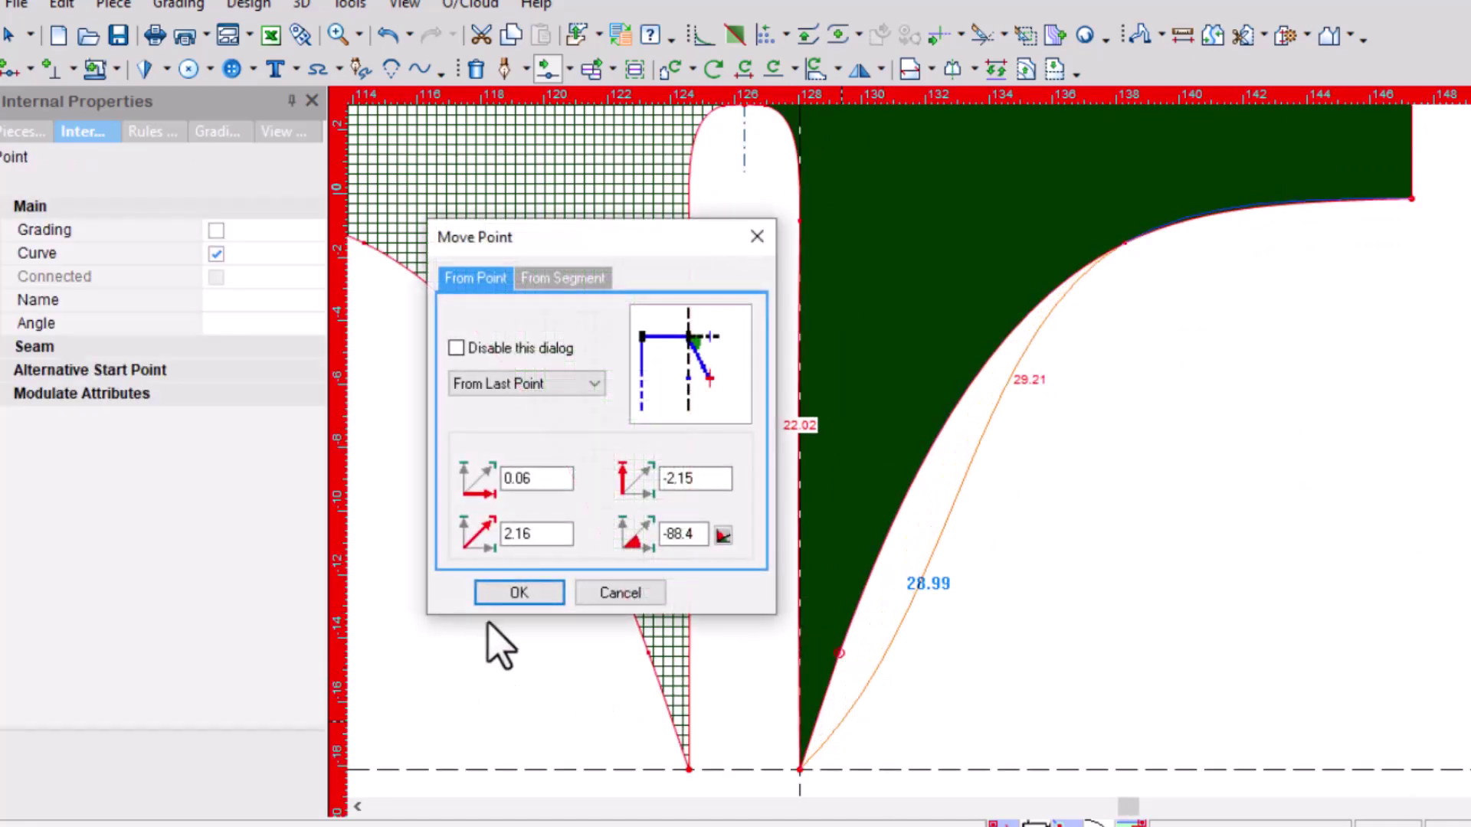
left_click(519, 582)
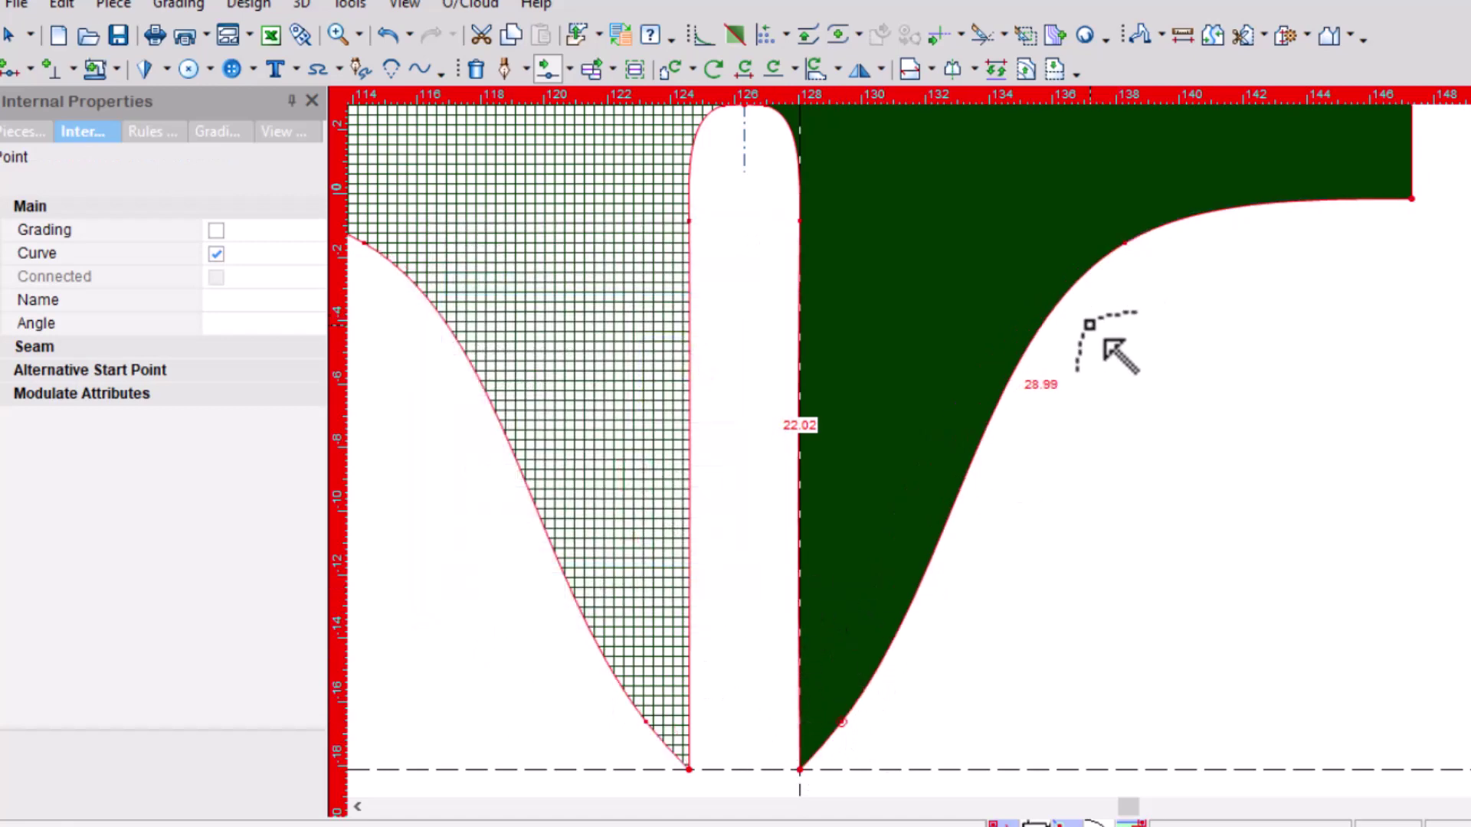
Check the PDF's 20 cm hem detail, then adjust the lower and upper curve points
key("alt+Tab")
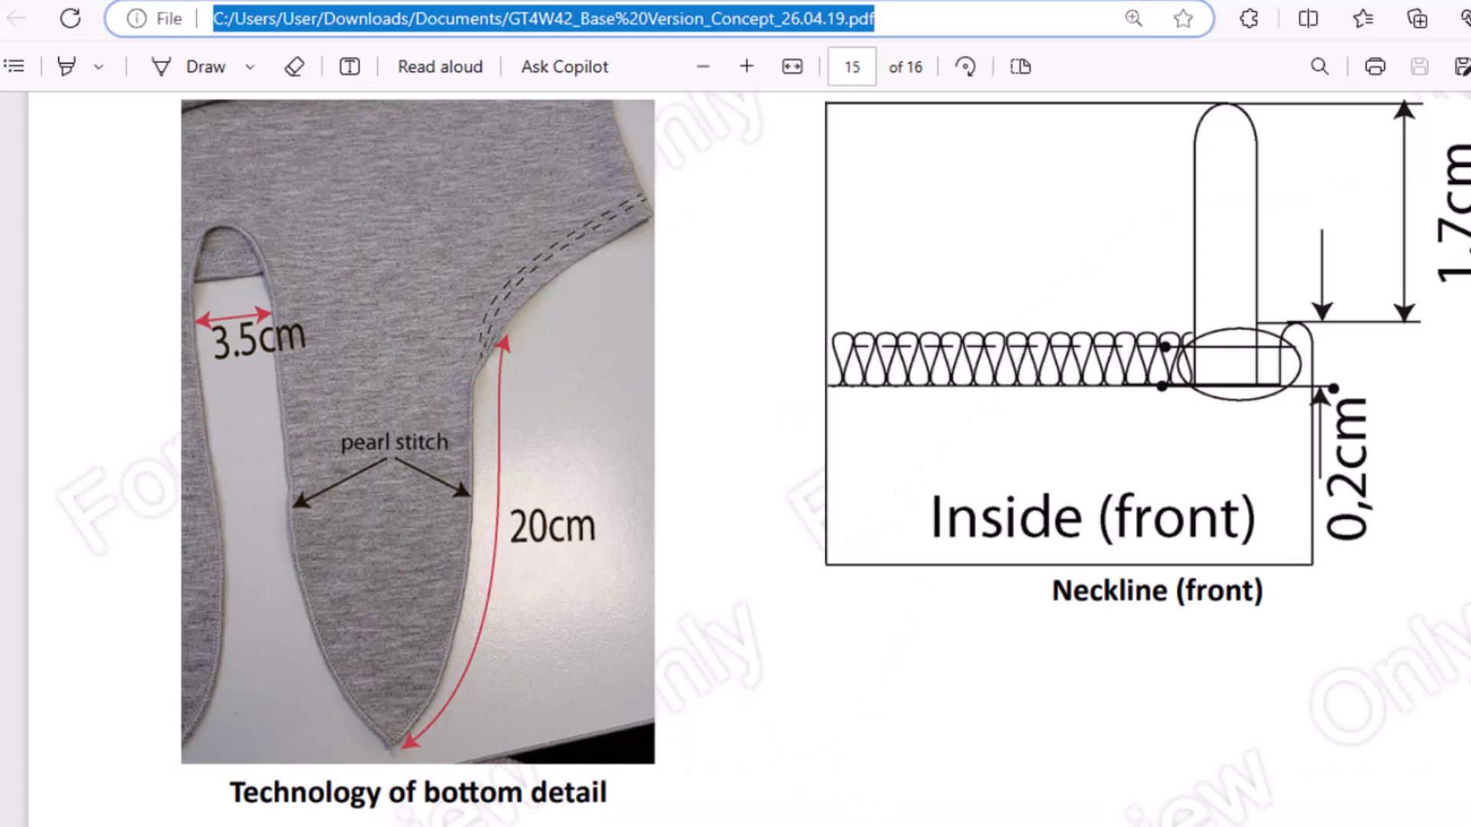
key("alt+Tab")
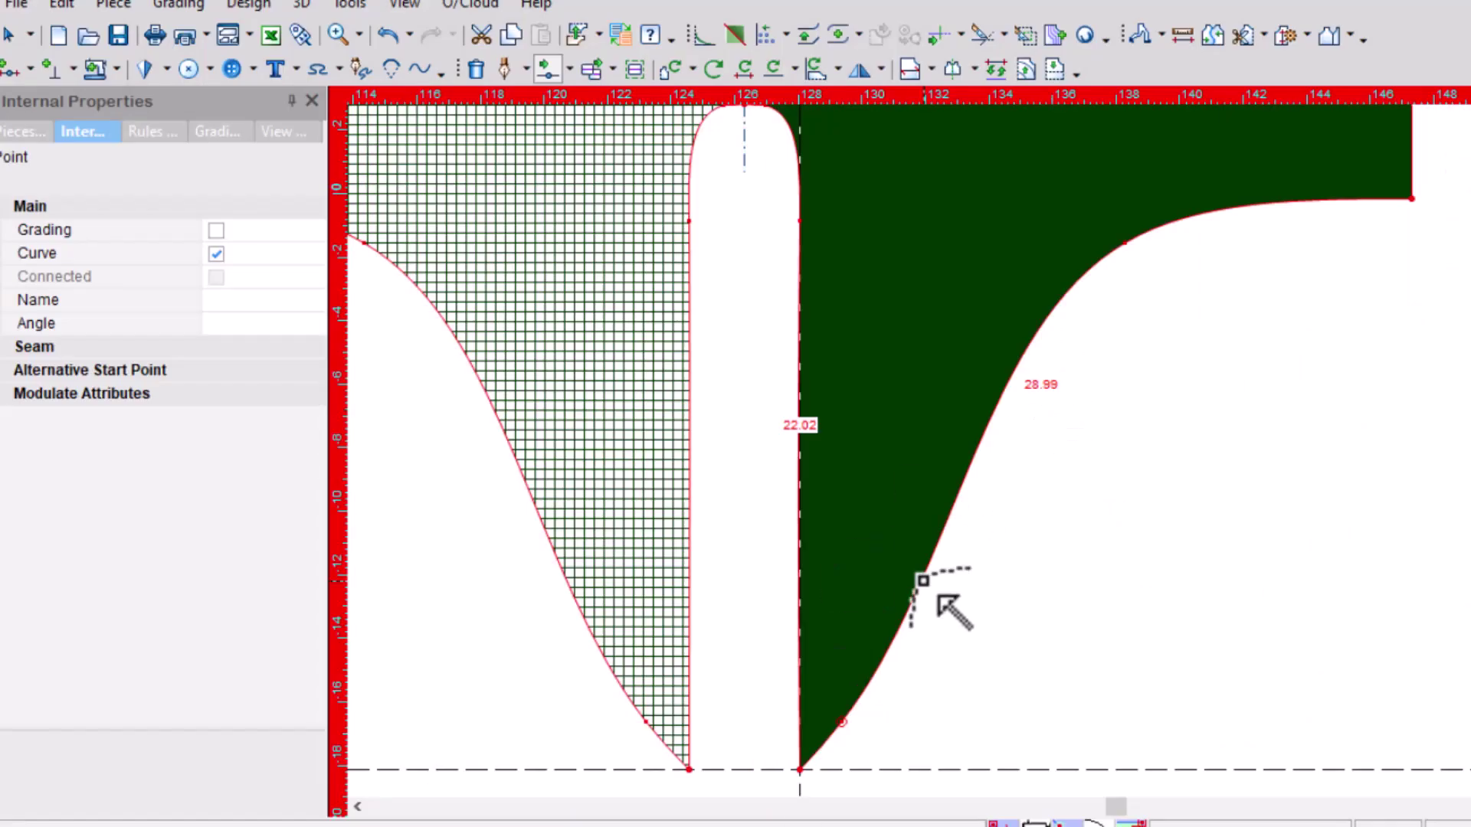
left_click_drag(839, 723, 837, 741)
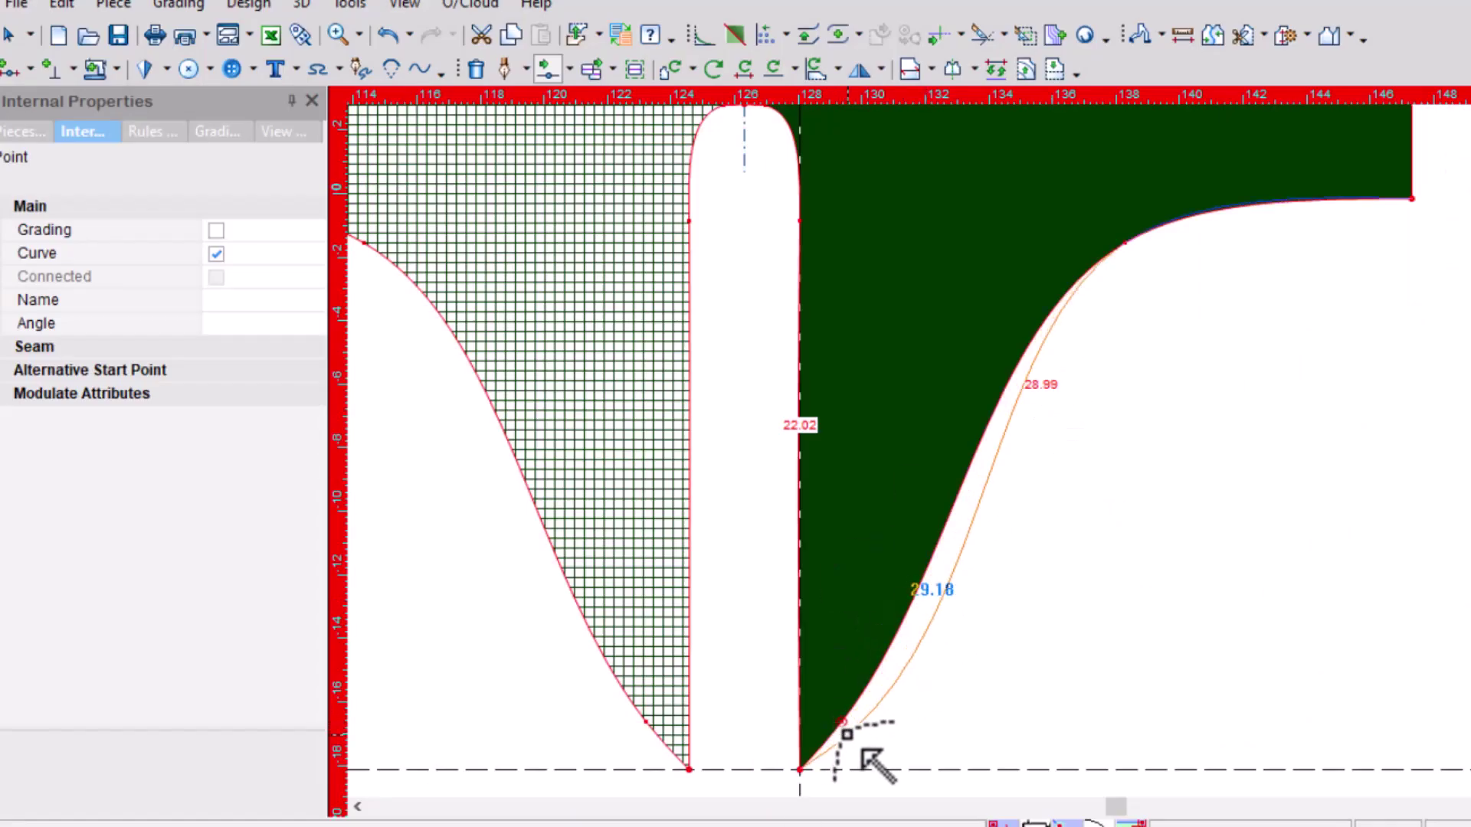
left_click(554, 588)
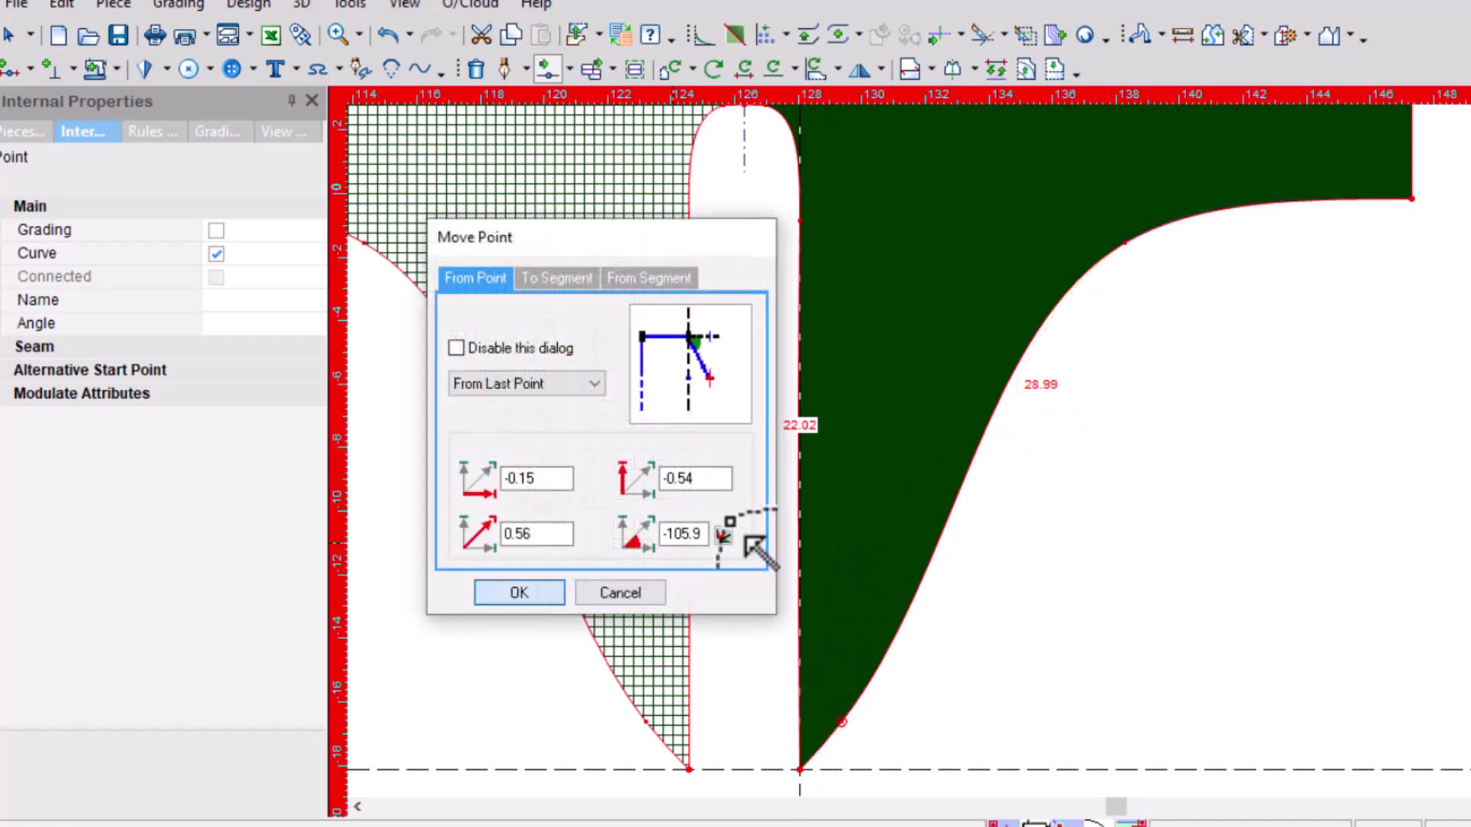
left_click_drag(1032, 389, 1019, 359)
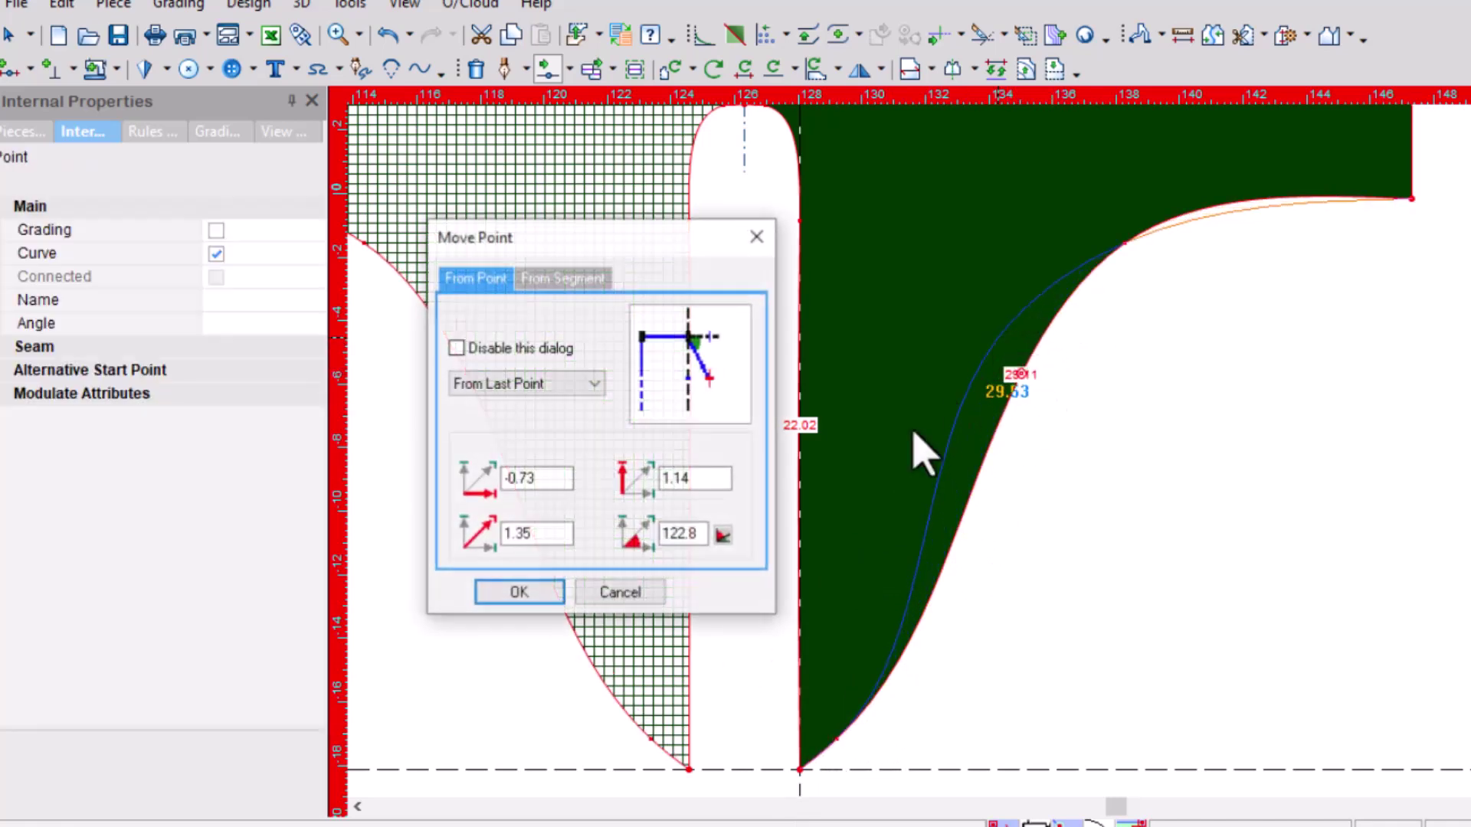
left_click(521, 591)
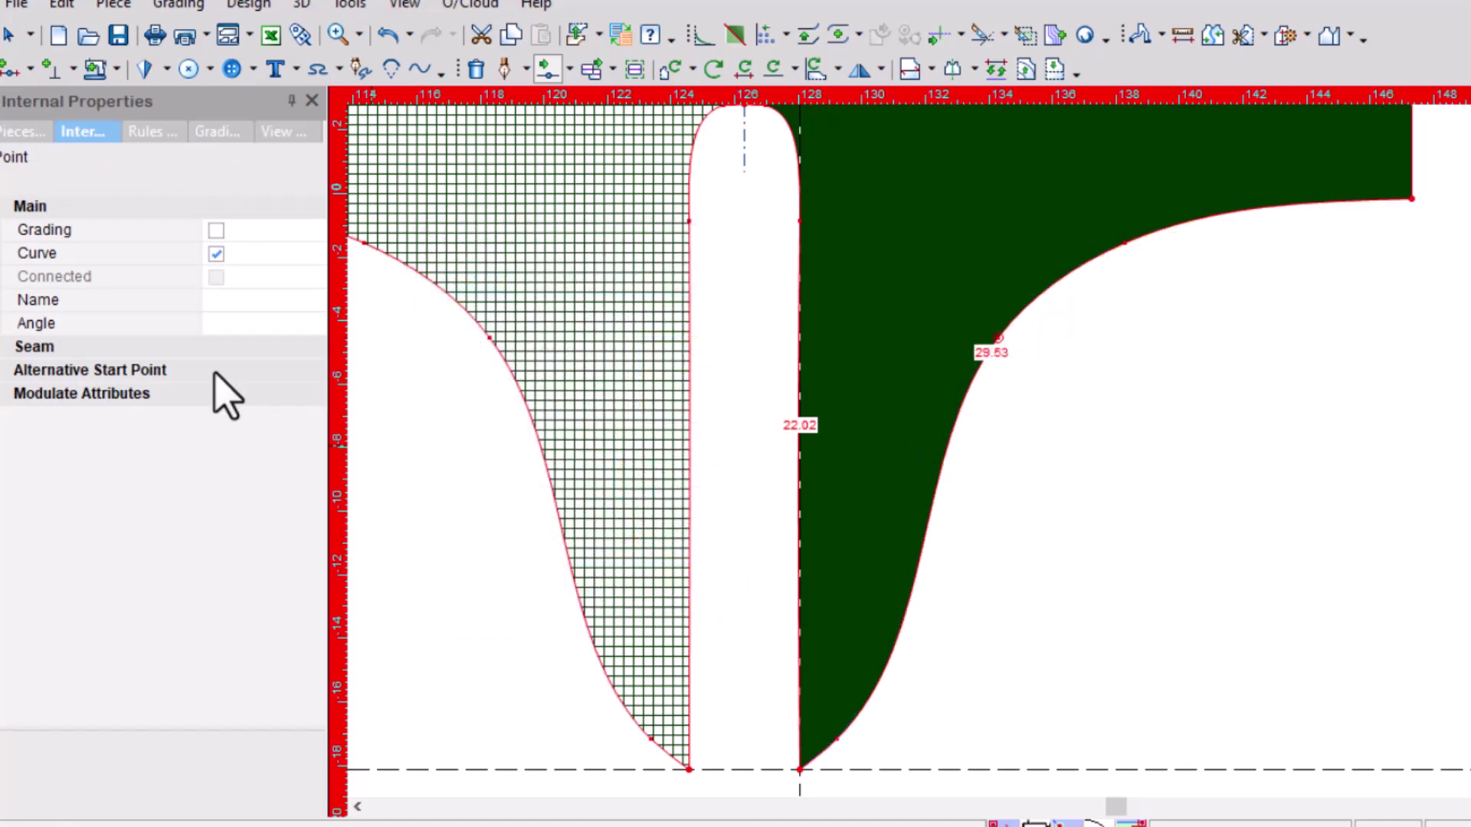
Make a curve point a grading point and slide points up so the lower curve nears 20 cm
left_click(216, 231)
scroll(1053, 360, "up", 2)
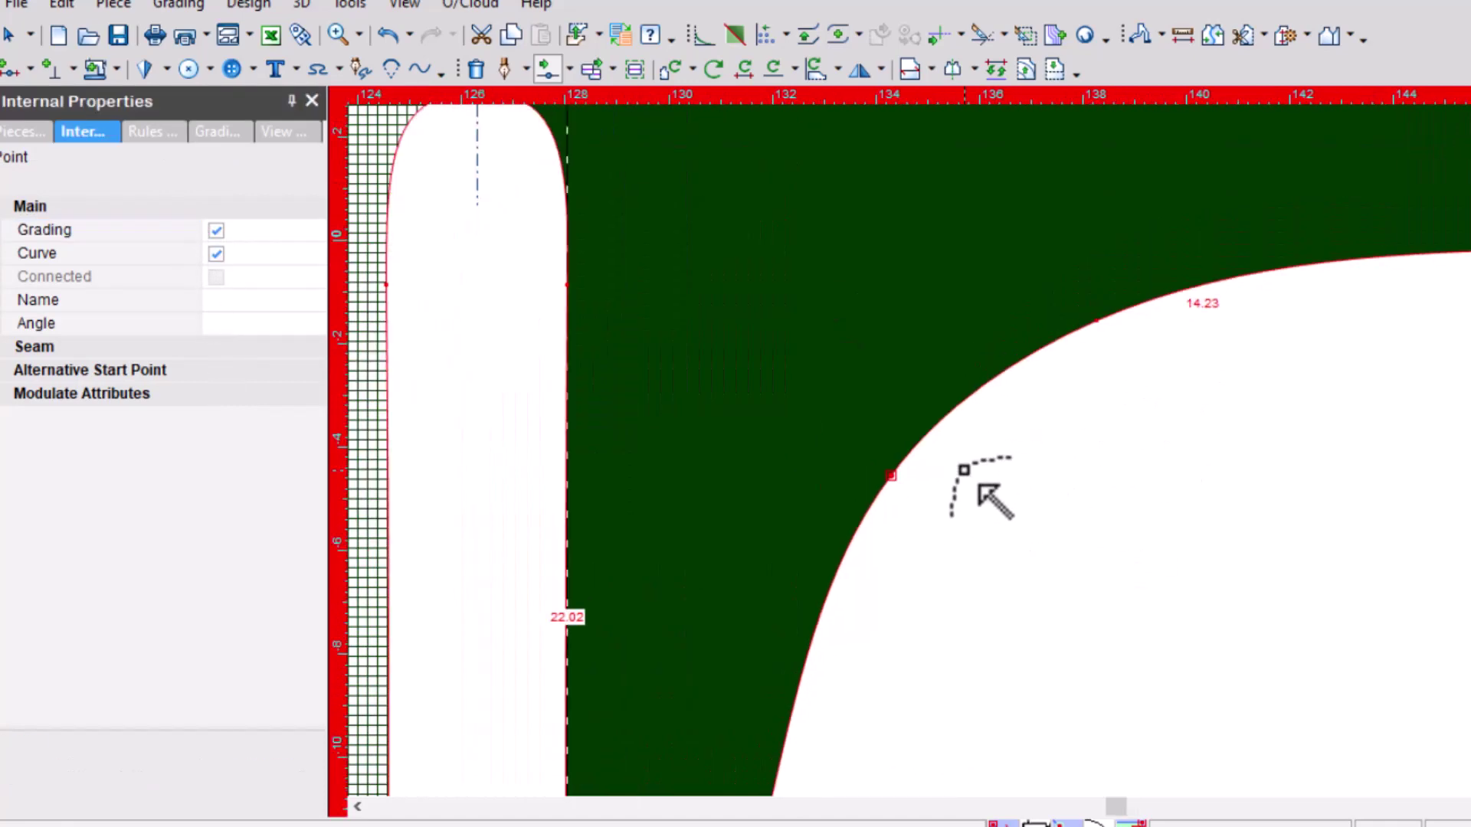
left_click_drag(886, 474, 1027, 342)
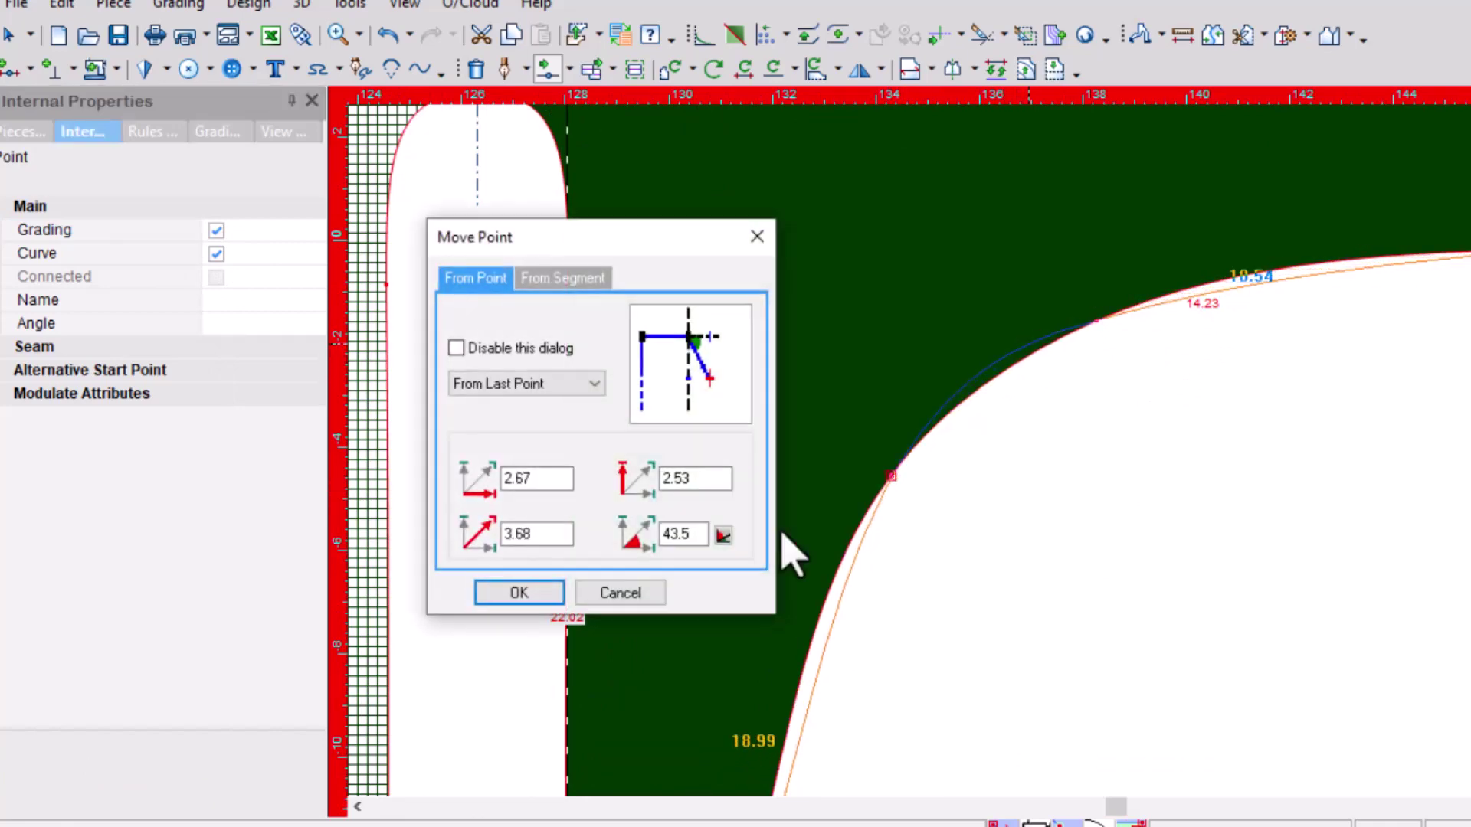
left_click(541, 590)
scroll(1192, 467, "down", 2)
left_click_drag(924, 353, 981, 321)
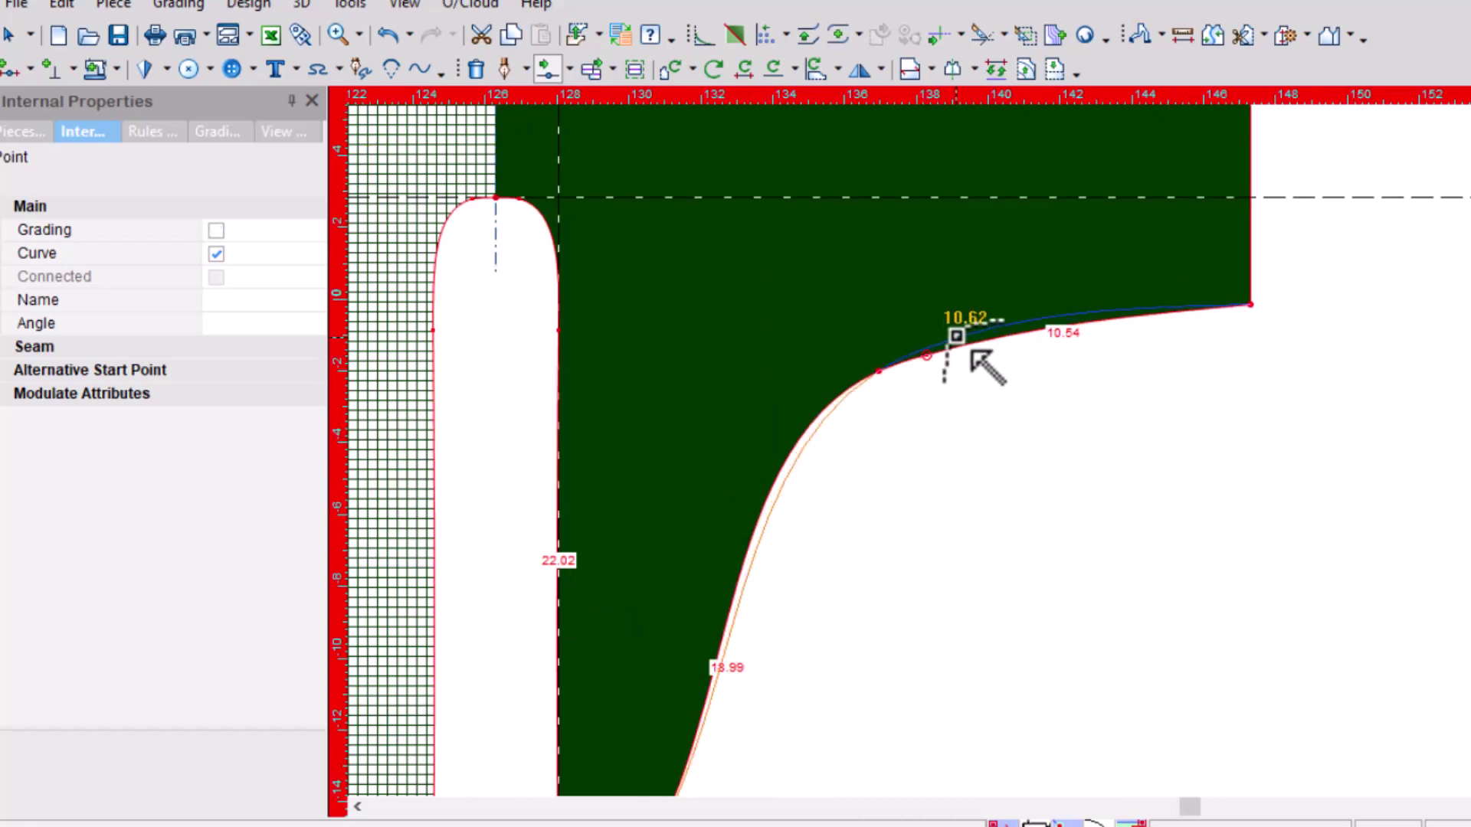
key("Return")
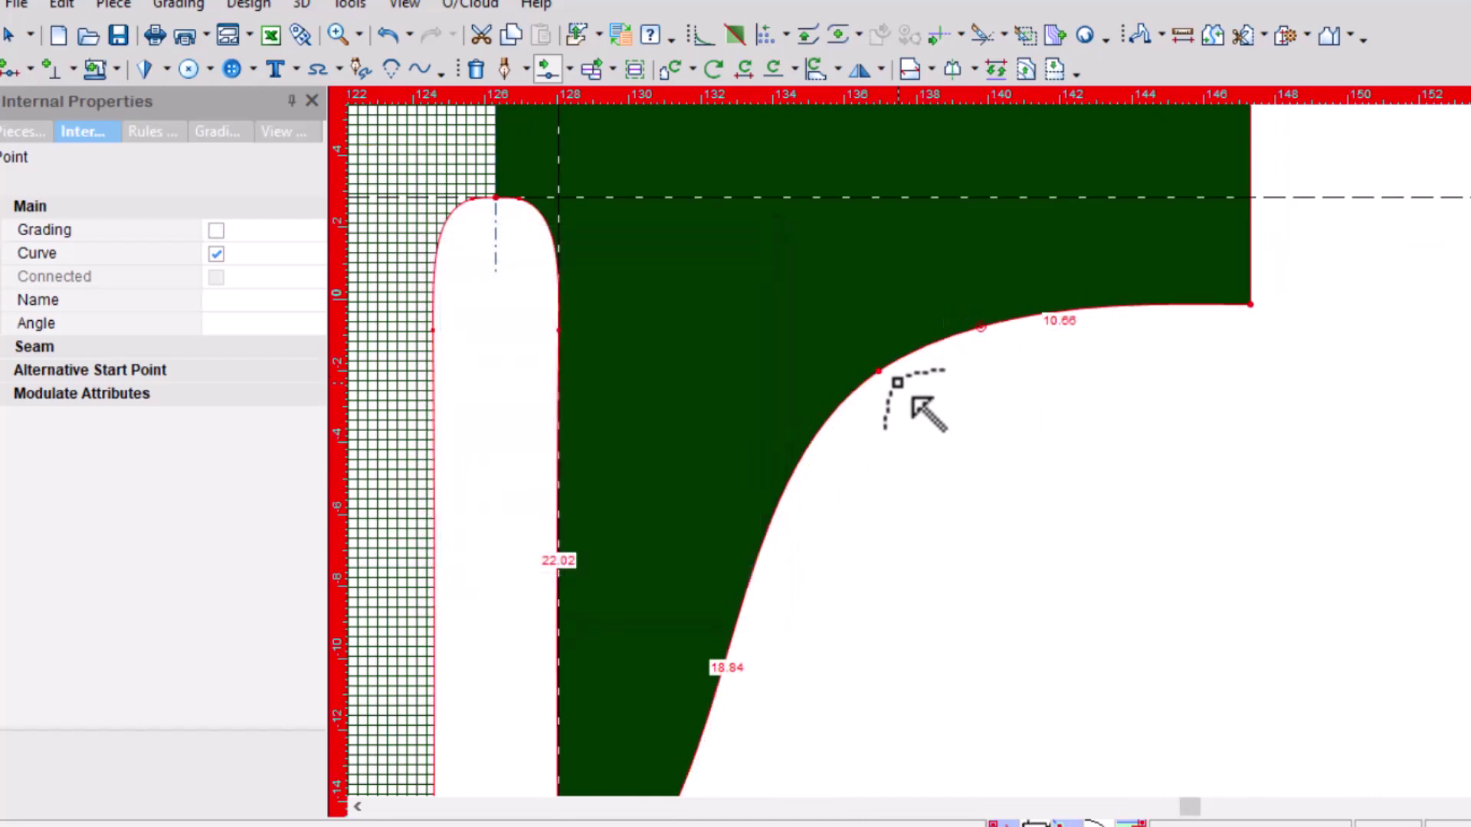
mouse_move(896, 385)
left_mouse_down()
mouse_move(927, 357)
mouse_move(916, 364)
left_mouse_up()
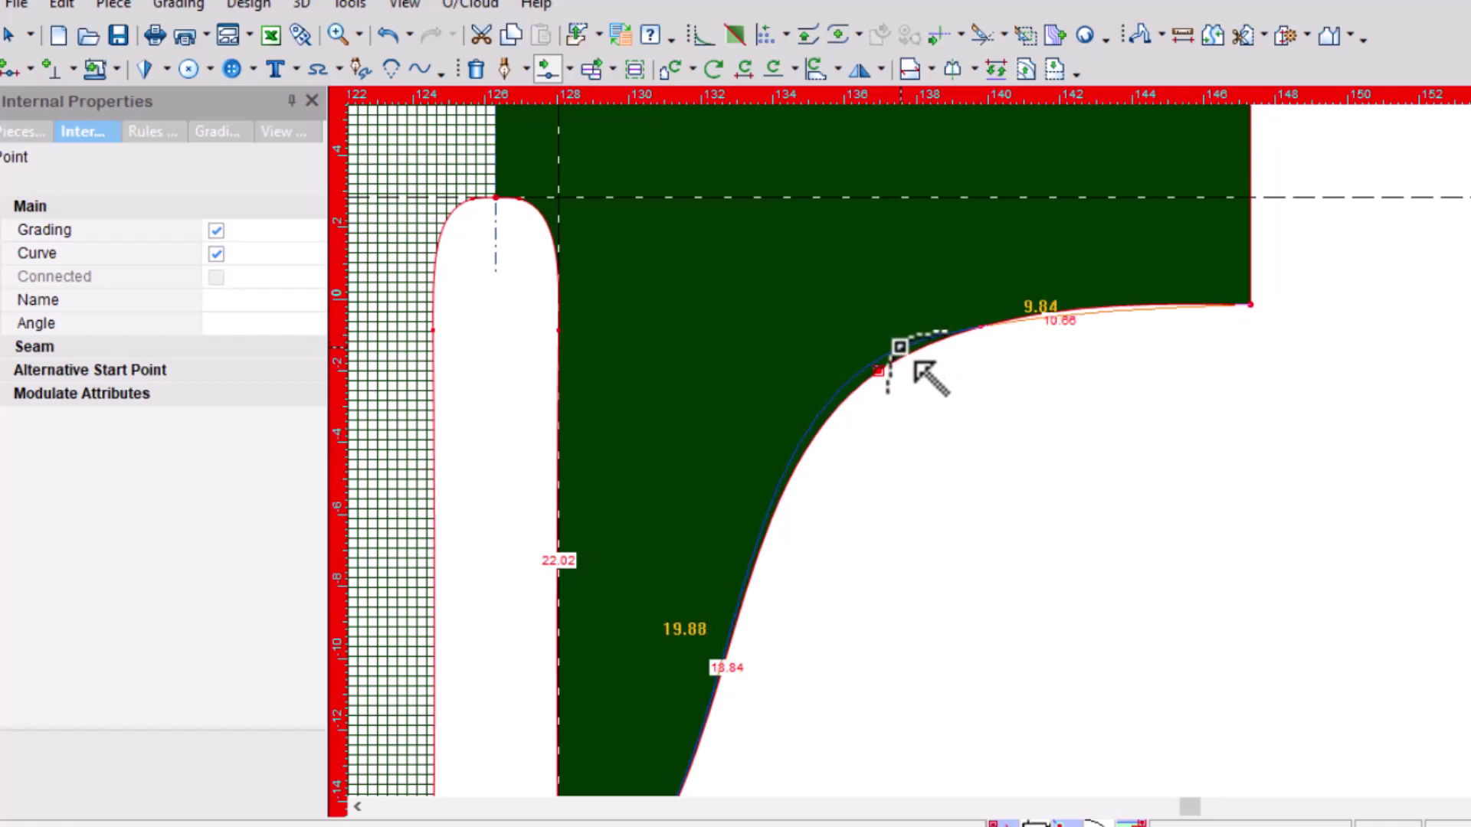
left_click(548, 587)
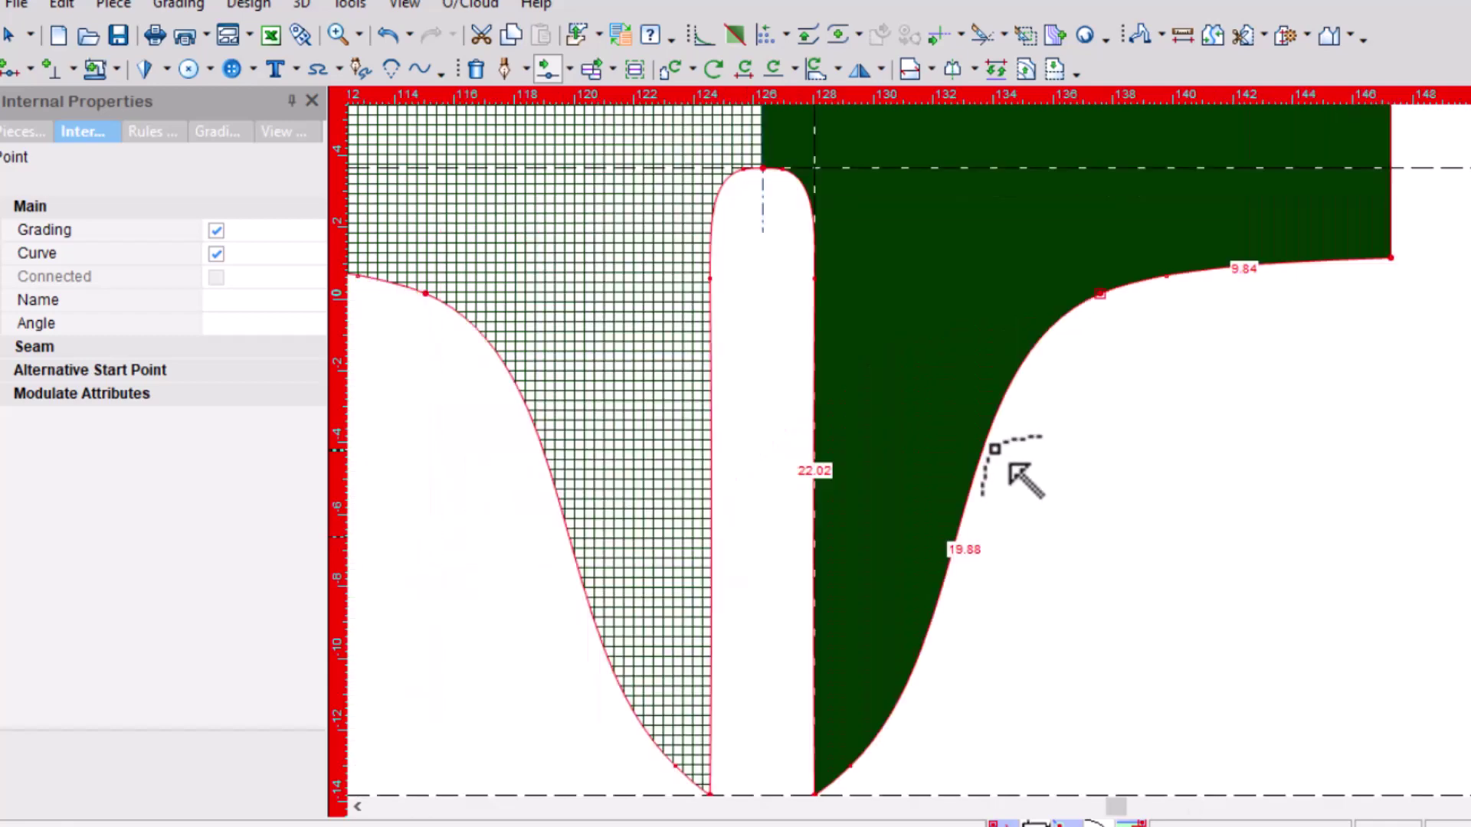
Smooth the upper curve and lengthen the lower section to about 19.87 cm
scroll(1211, 289, "up", 1)
scroll(1018, 476, "up", 1)
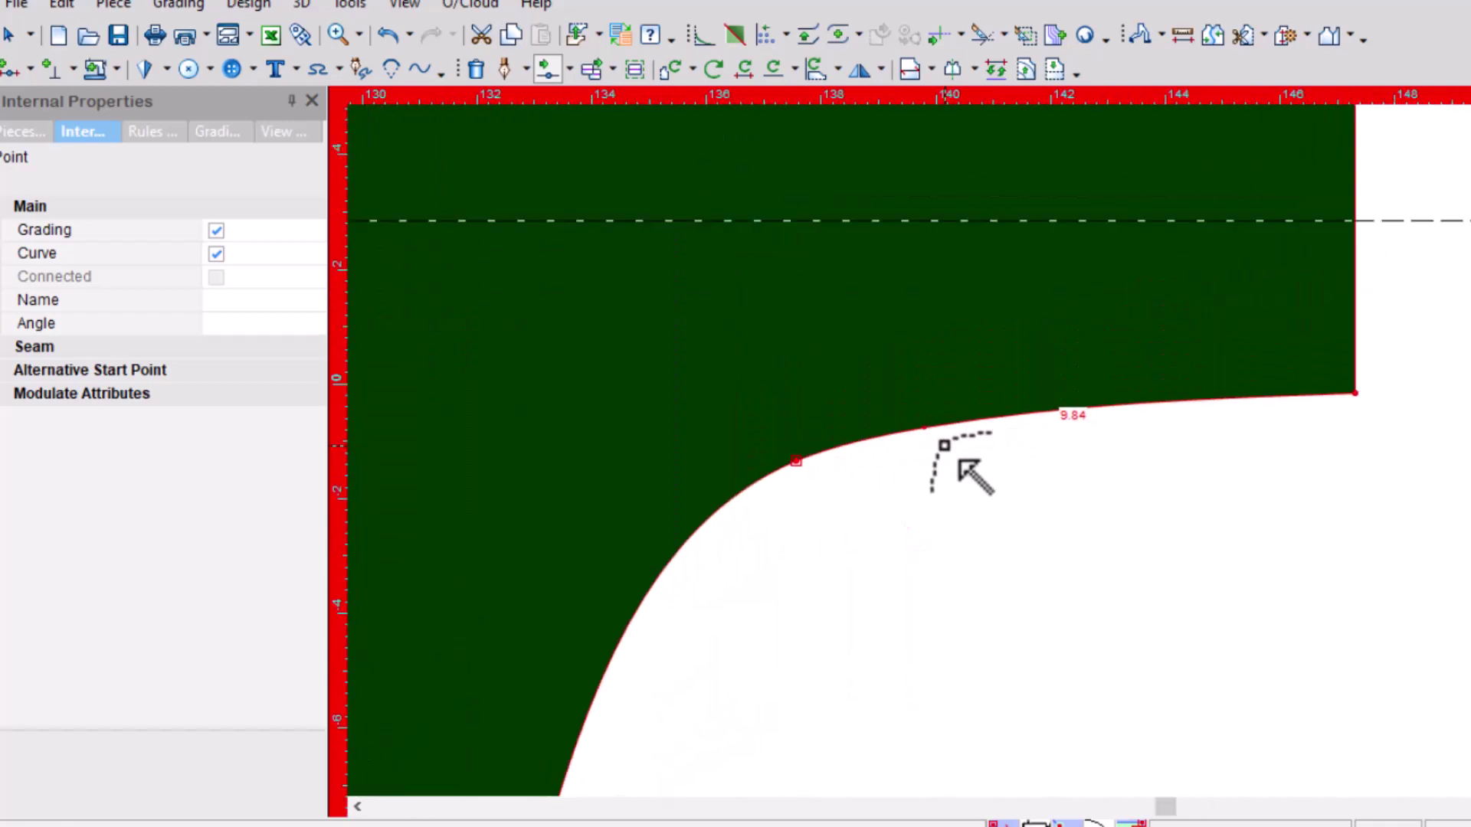
left_click_drag(944, 443, 950, 432)
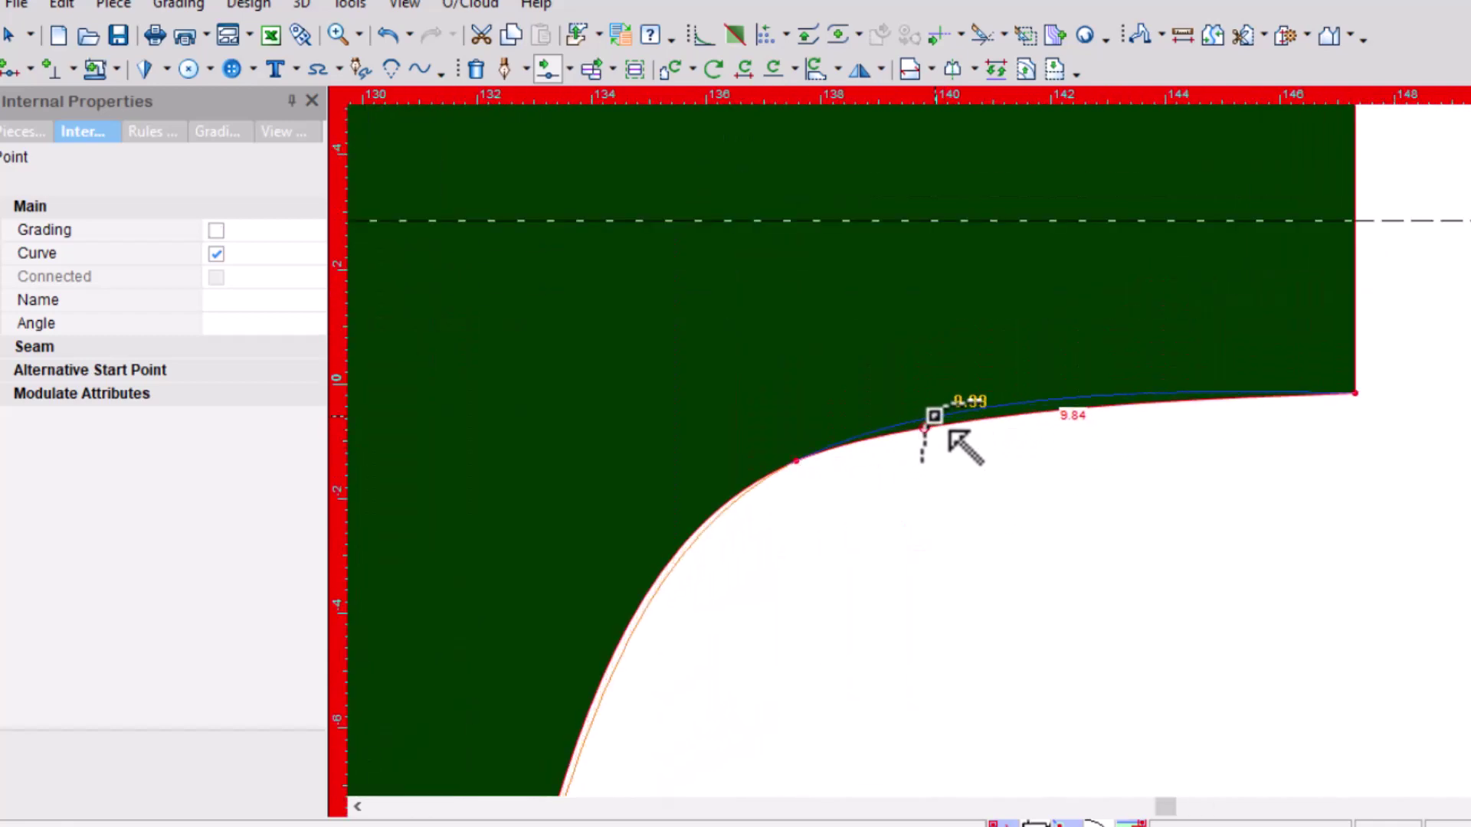
left_click(536, 590)
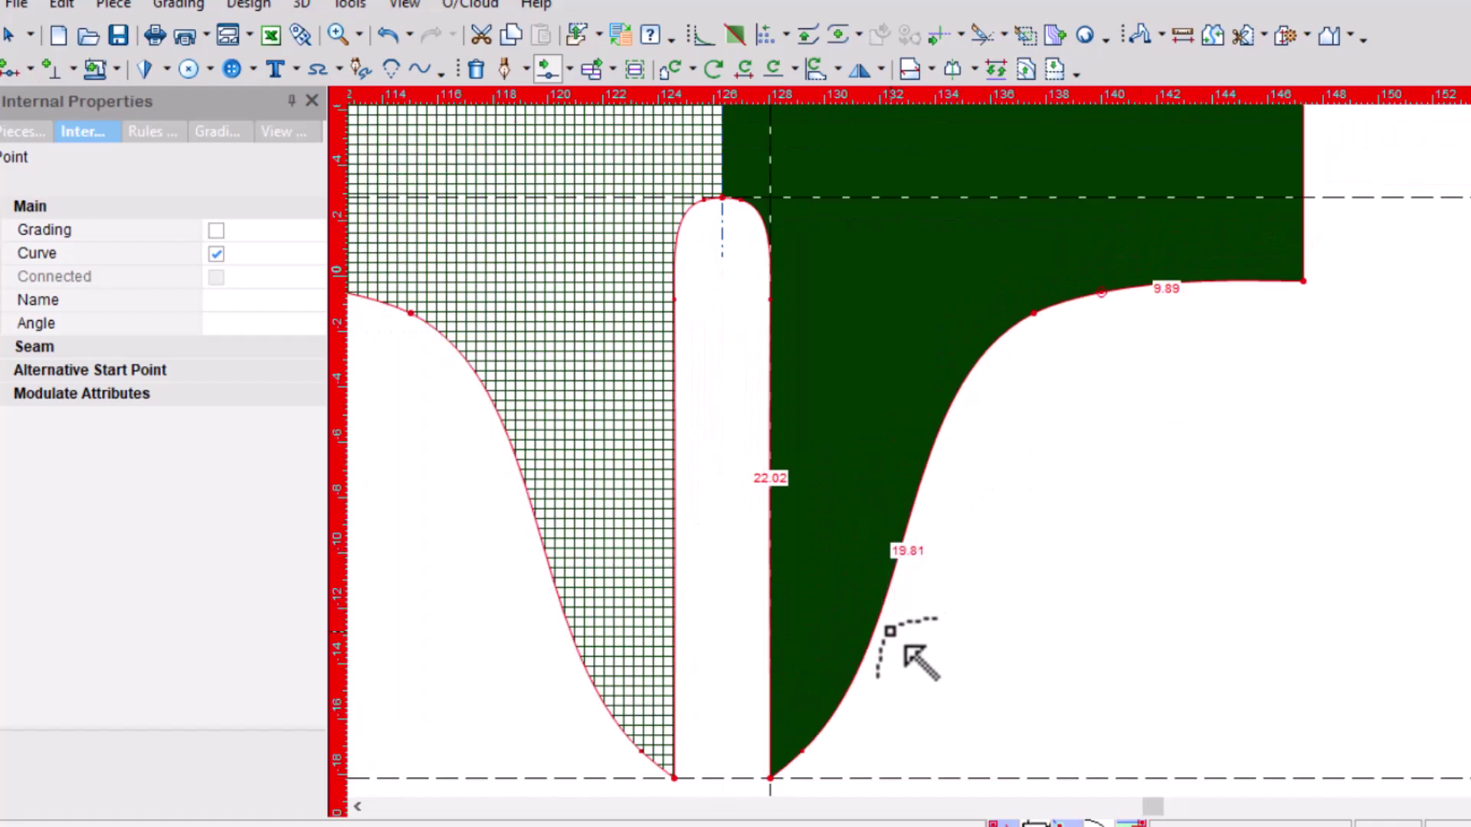
left_click_drag(891, 582, 894, 588)
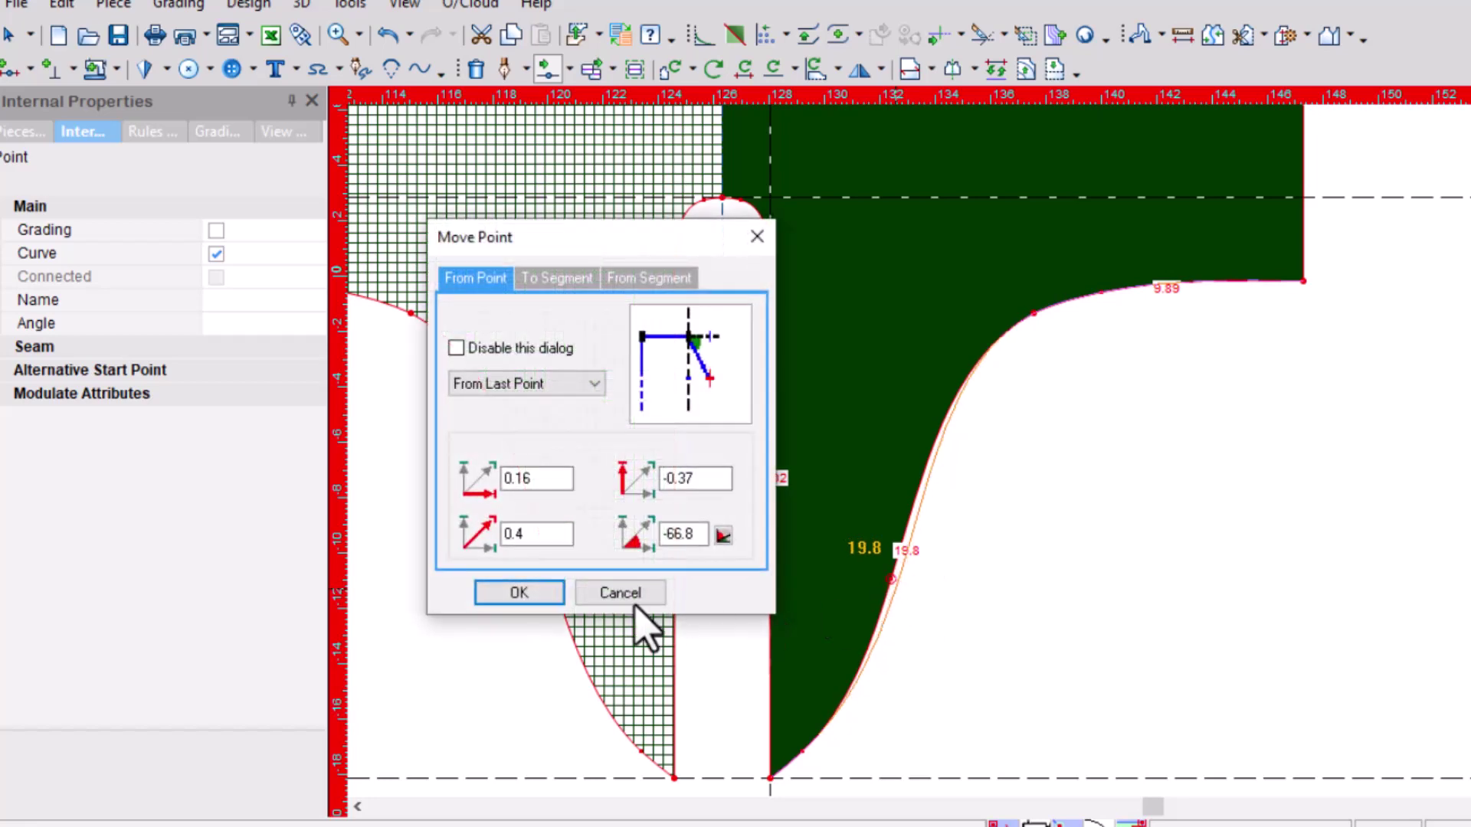
left_click(529, 591)
scroll(823, 759, "up", 1)
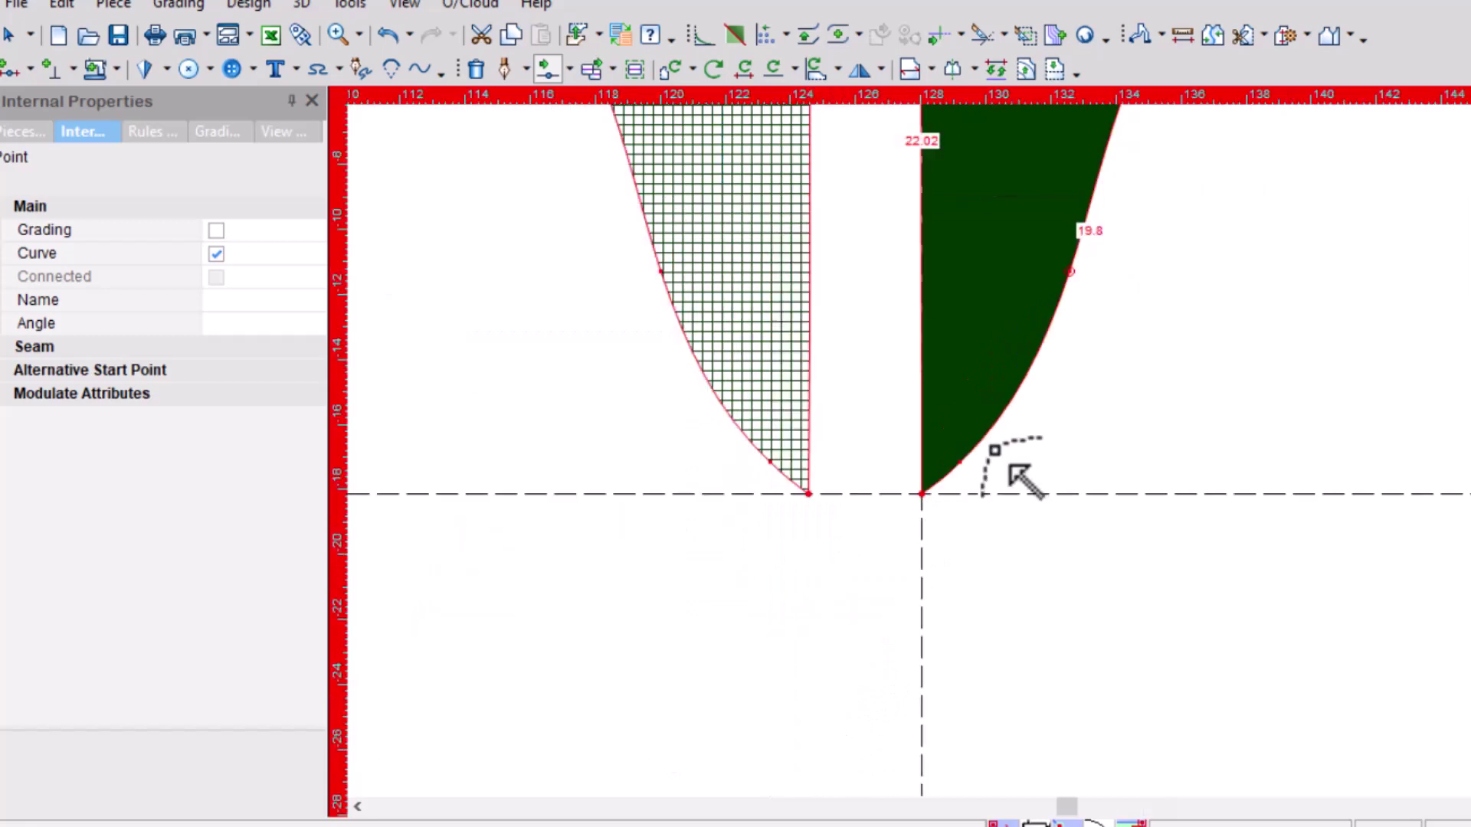
scroll(942, 476, "up", 3)
left_click_drag(894, 477, 894, 490)
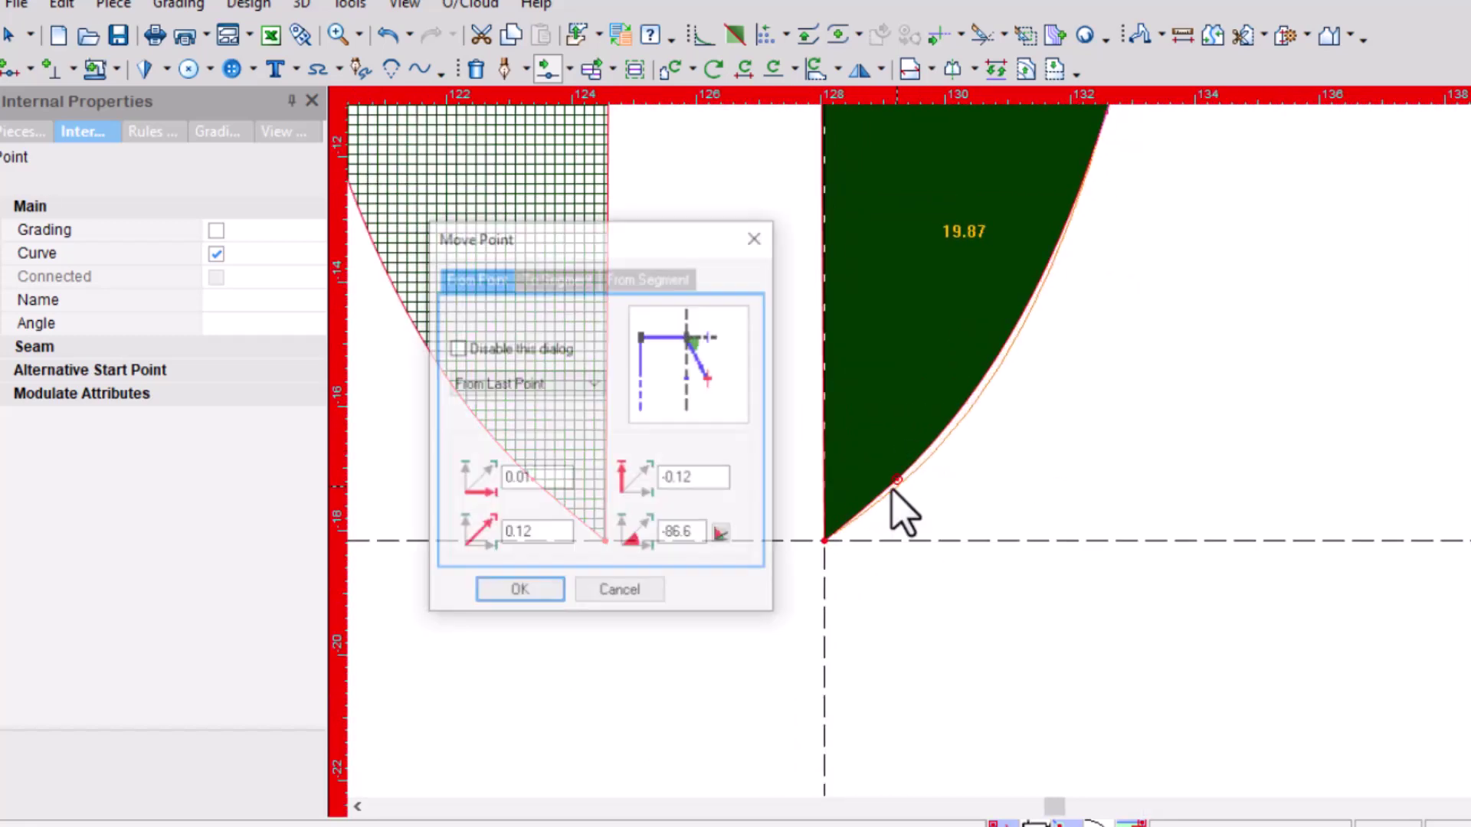
left_click(596, 599)
scroll(1018, 469, "down", 1)
scroll(1018, 469, "down", 1)
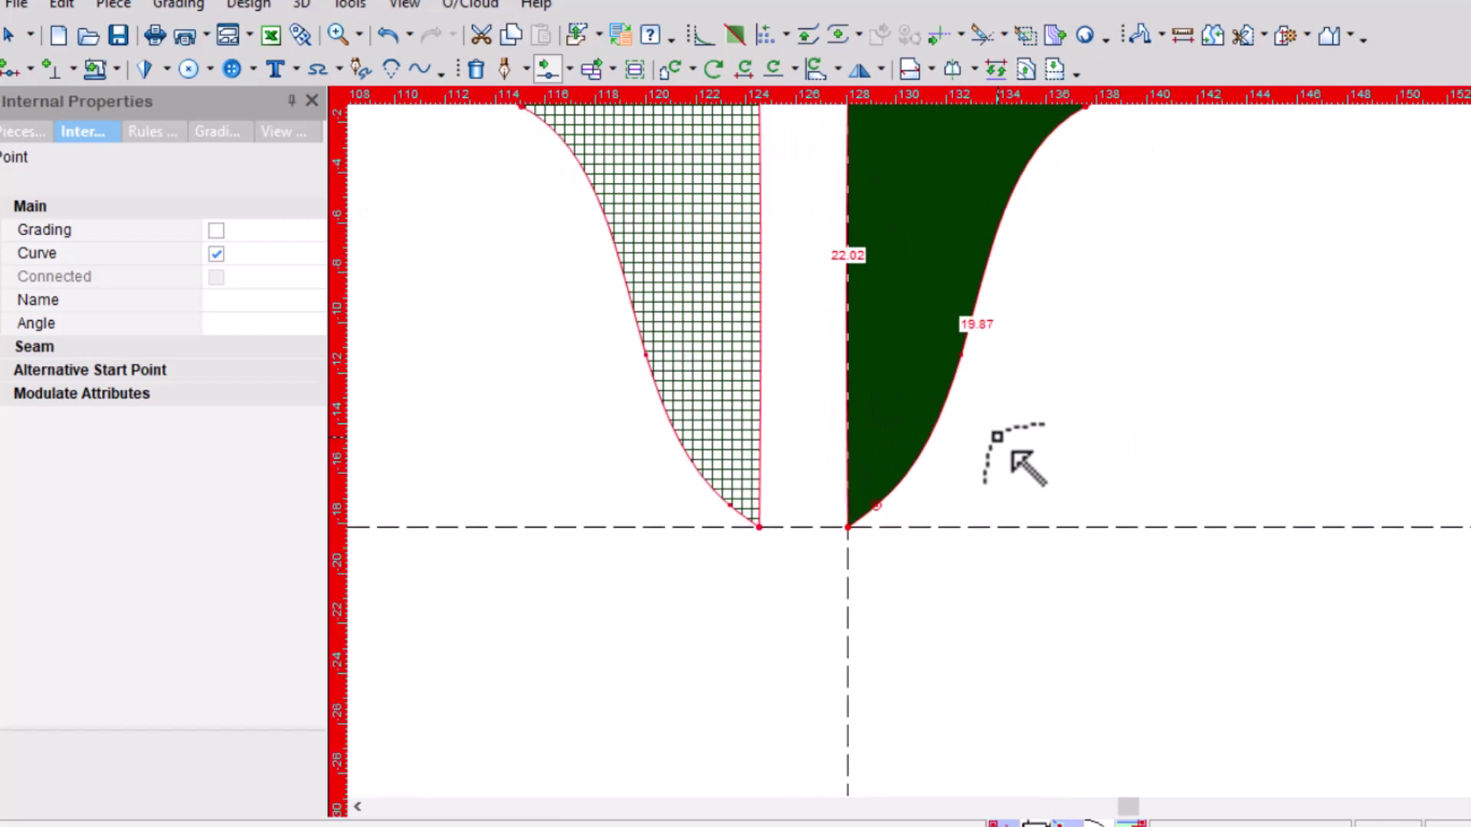
scroll(1017, 472, "down", 3)
scroll(1038, 479, "up", 2)
scroll(1026, 485, "up", 1)
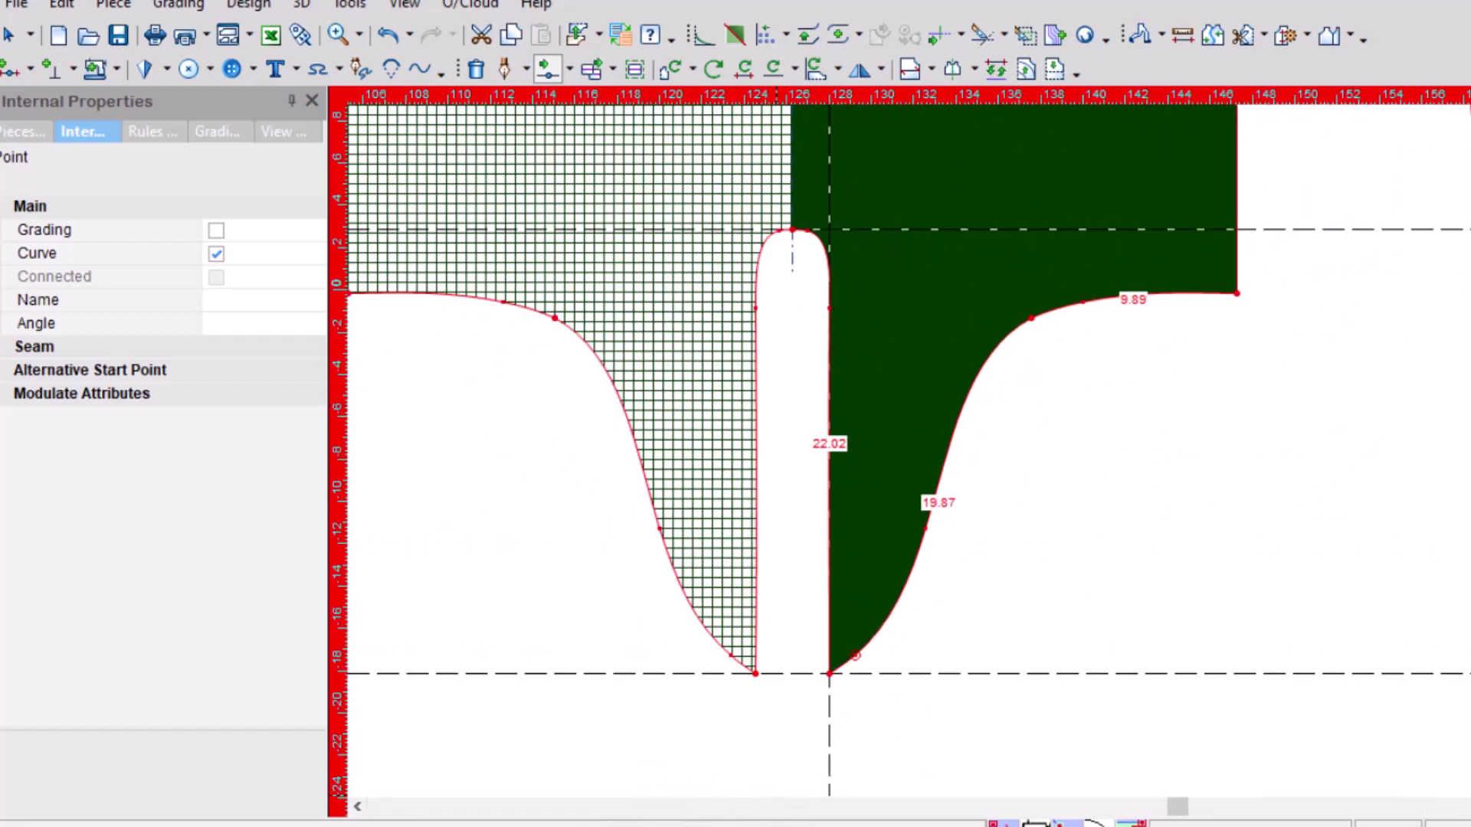
Scroll through tech pack page 14's front-tie sketch with its E1 and F1 measurement lines
scroll(597, 498, "up", 1)
scroll(559, 444, "up", 5)
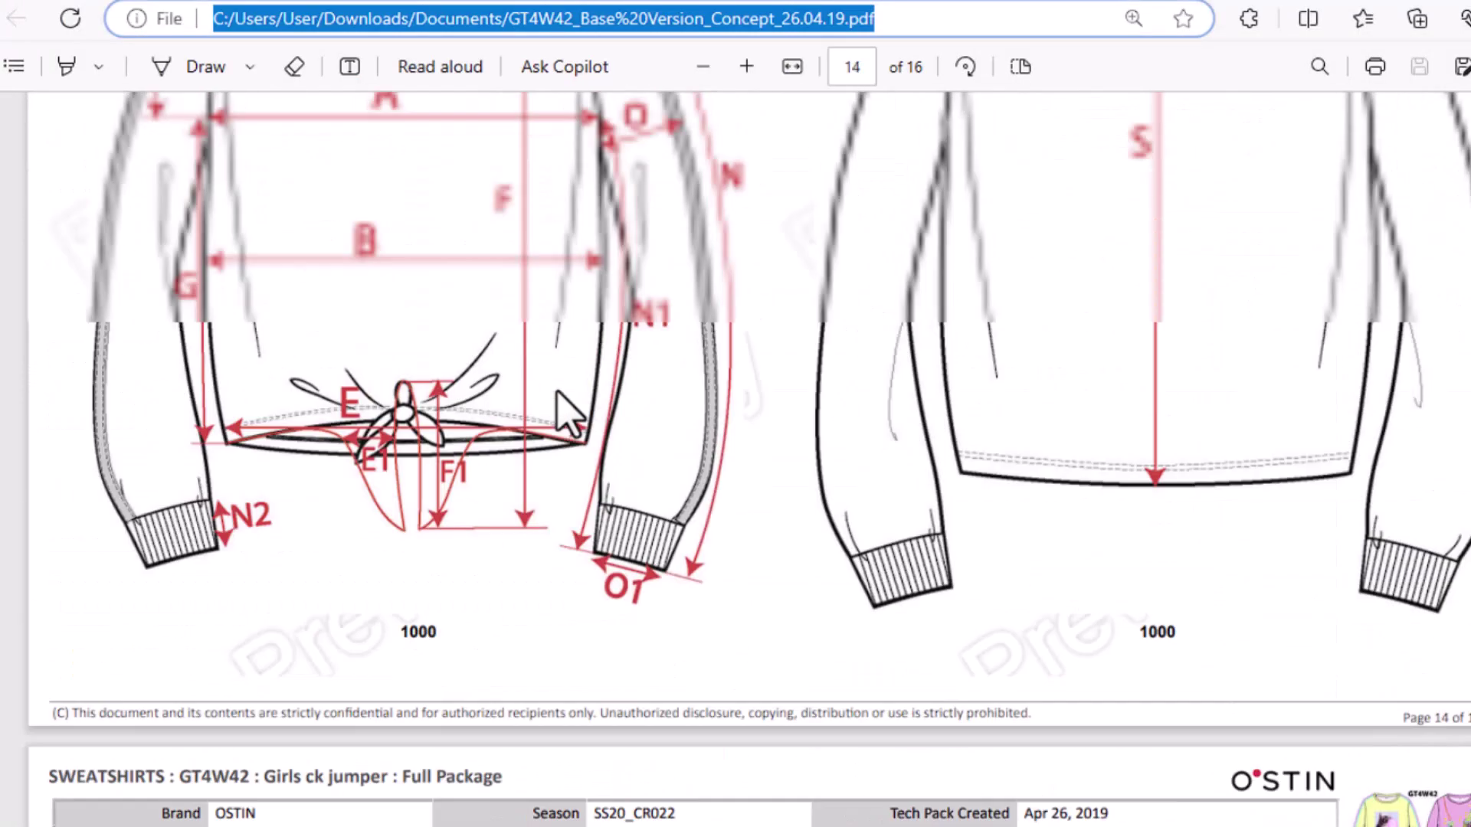
scroll(546, 477, "up", 3)
scroll(429, 605, "down", 4)
scroll(417, 497, "down", 2)
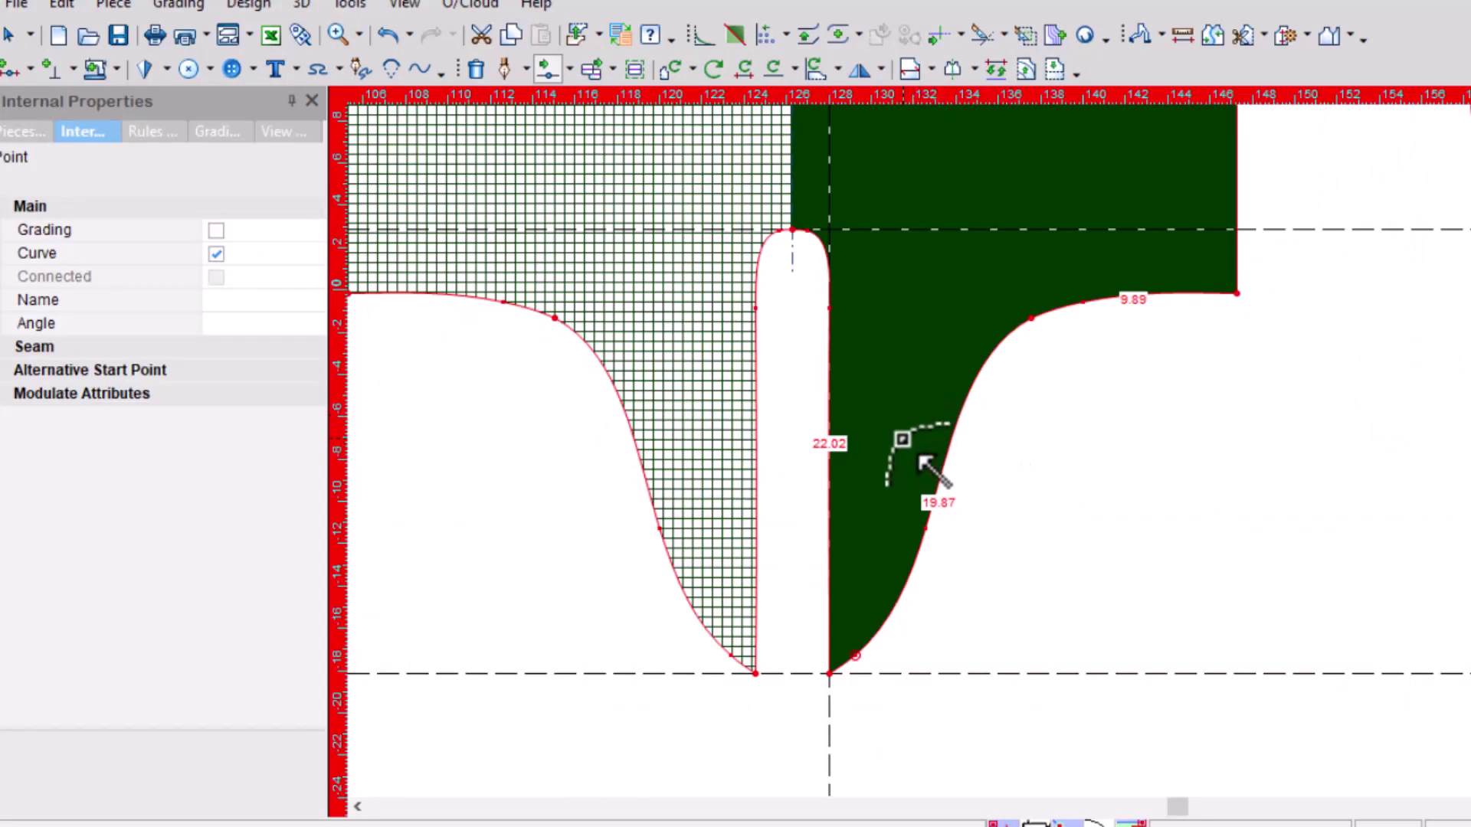
Reposition the slit-edge points, leaving the slit's straight side at 22.04
scroll(996, 490, "up", 2)
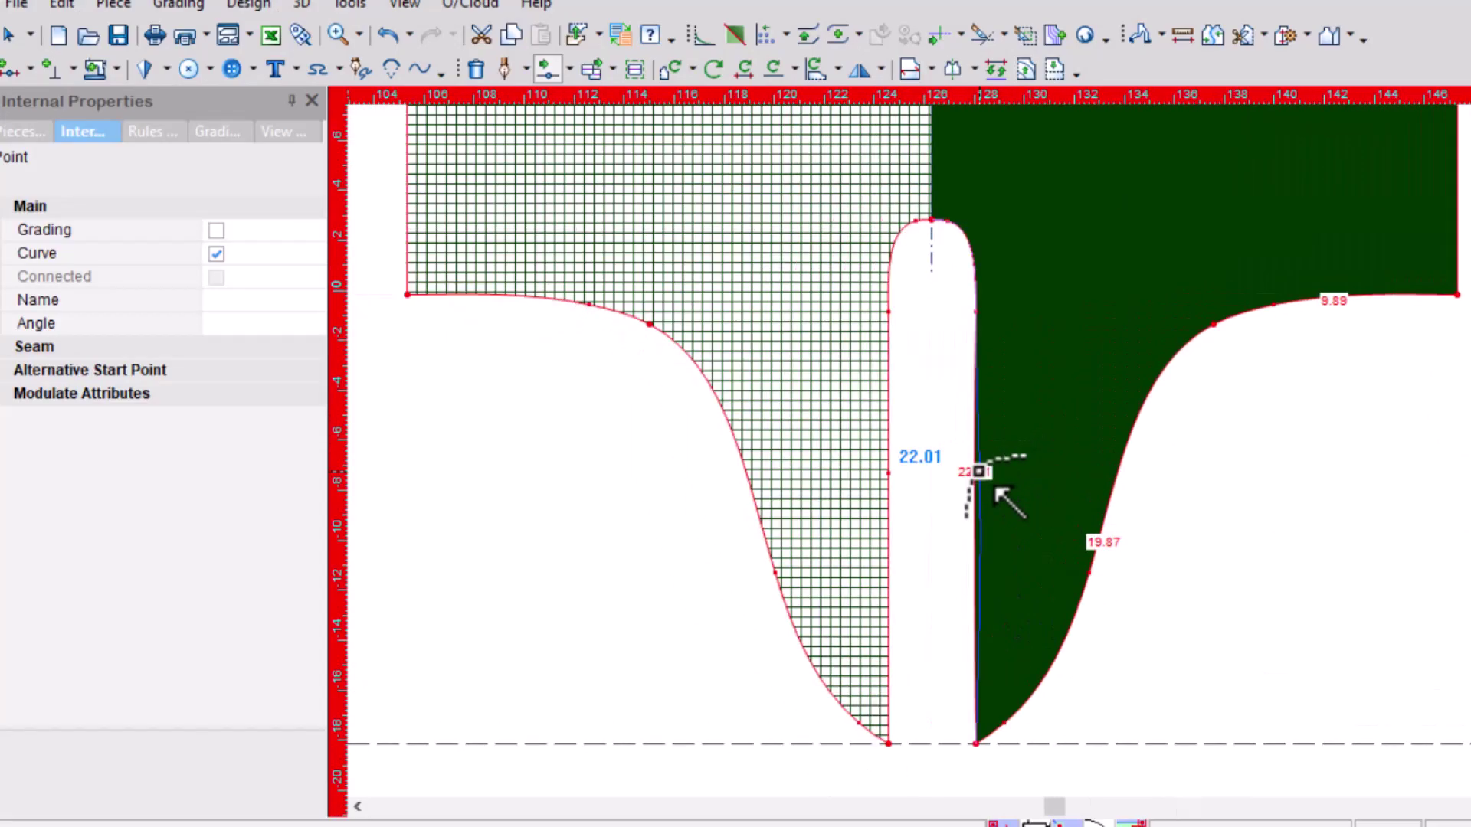
left_click(984, 477)
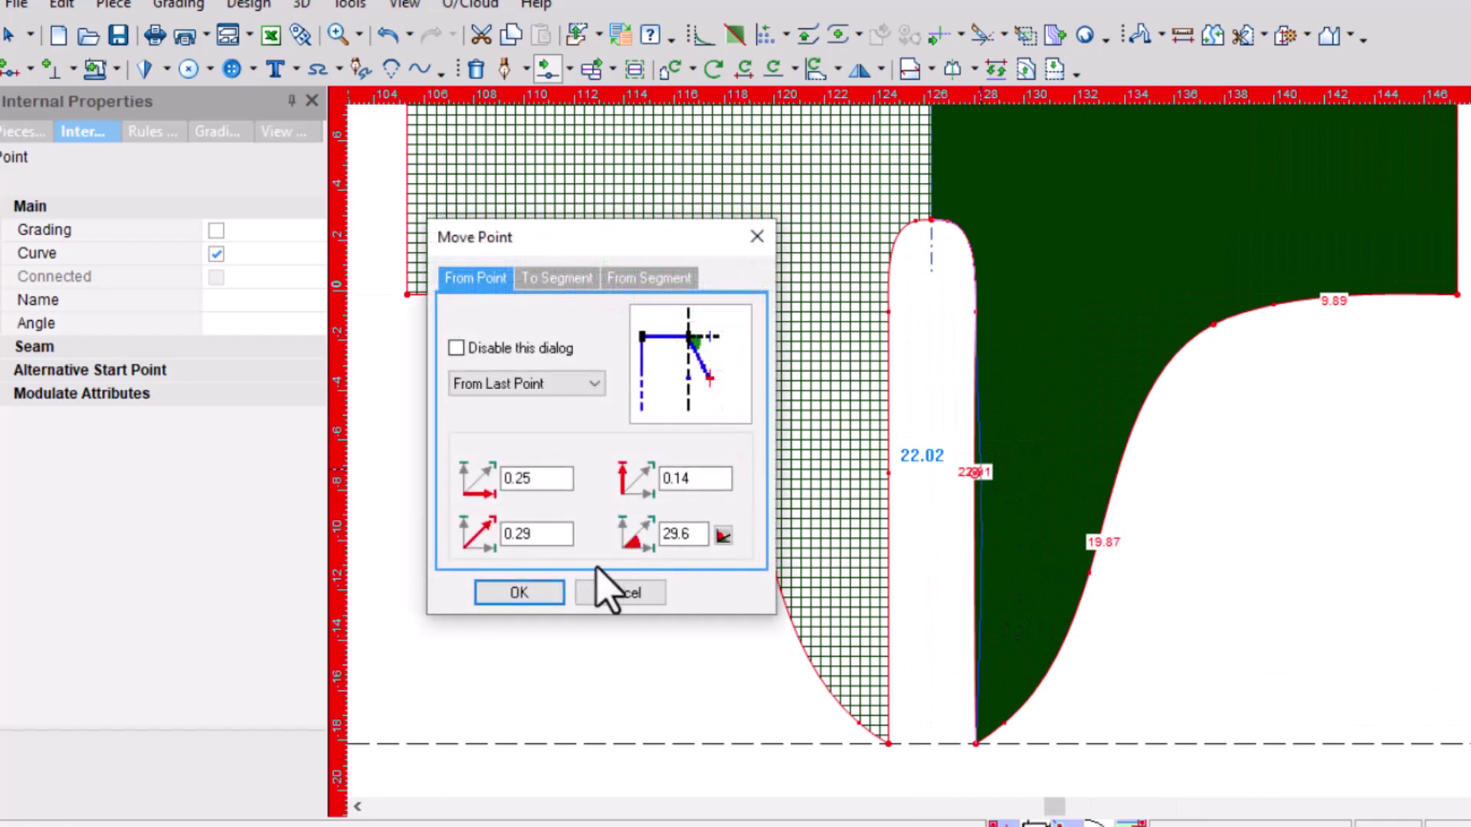
left_click(536, 591)
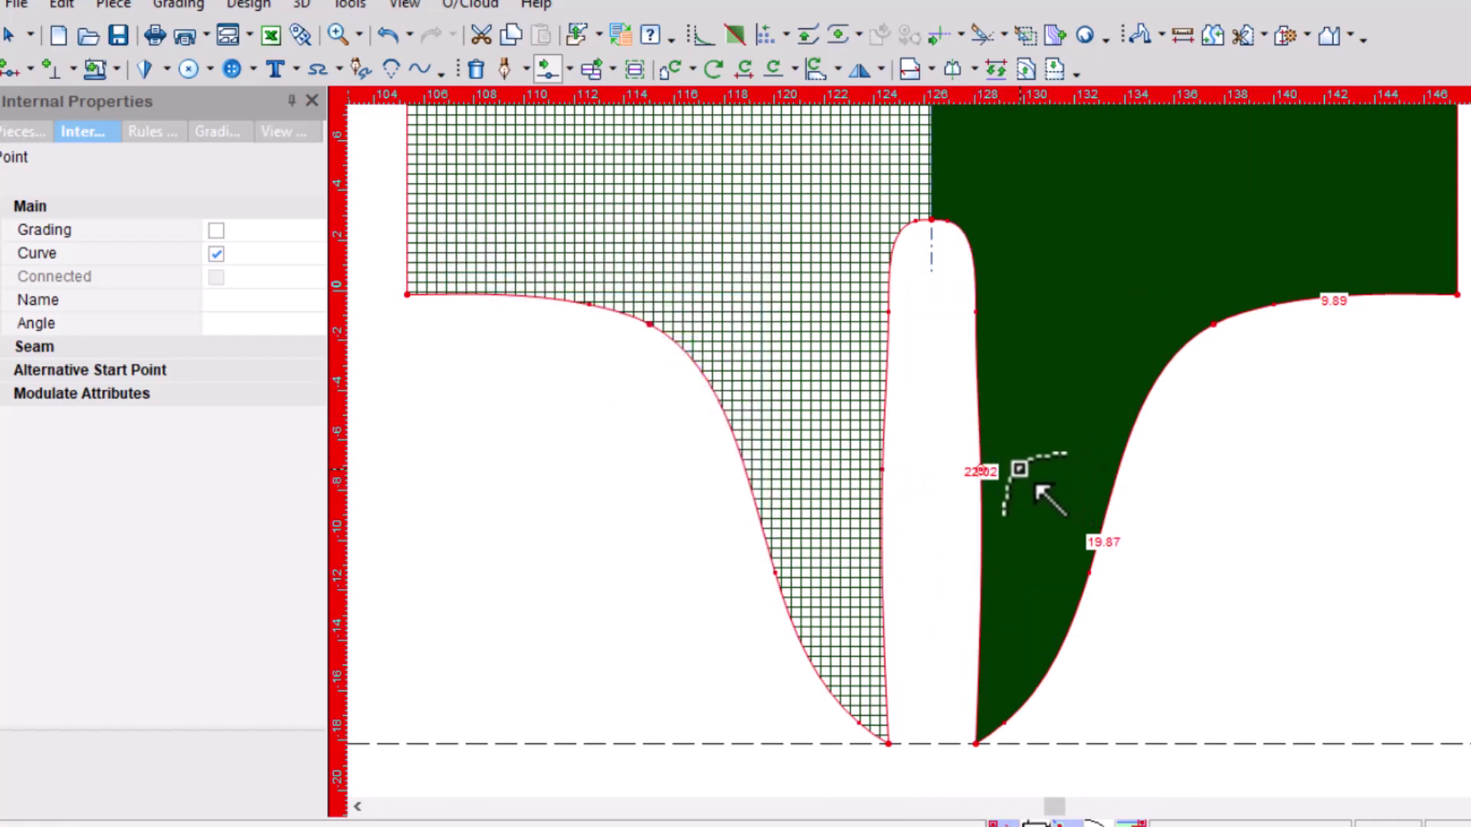
scroll(1018, 360, "up", 1)
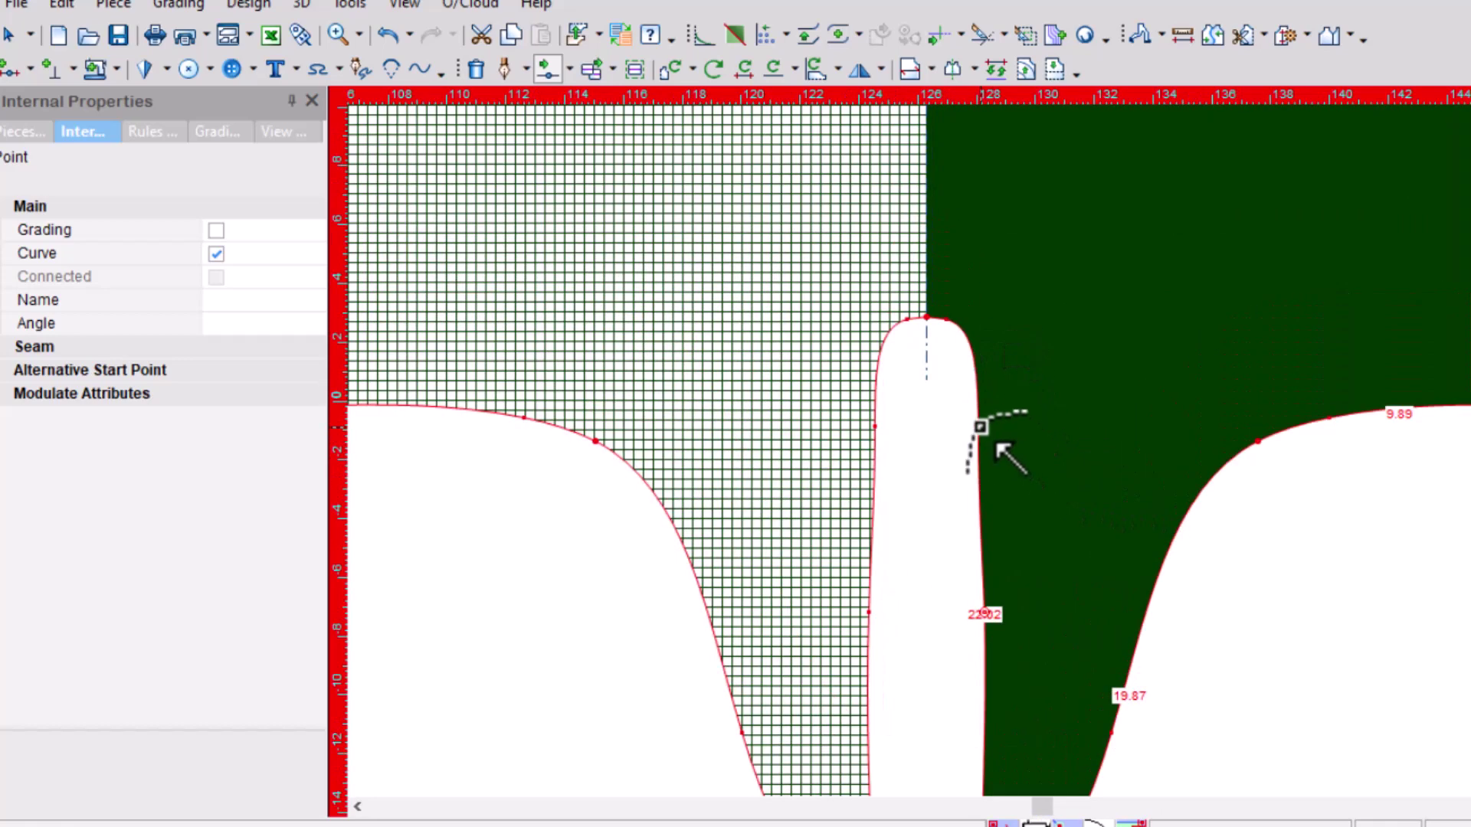
scroll(994, 443, "up", 1)
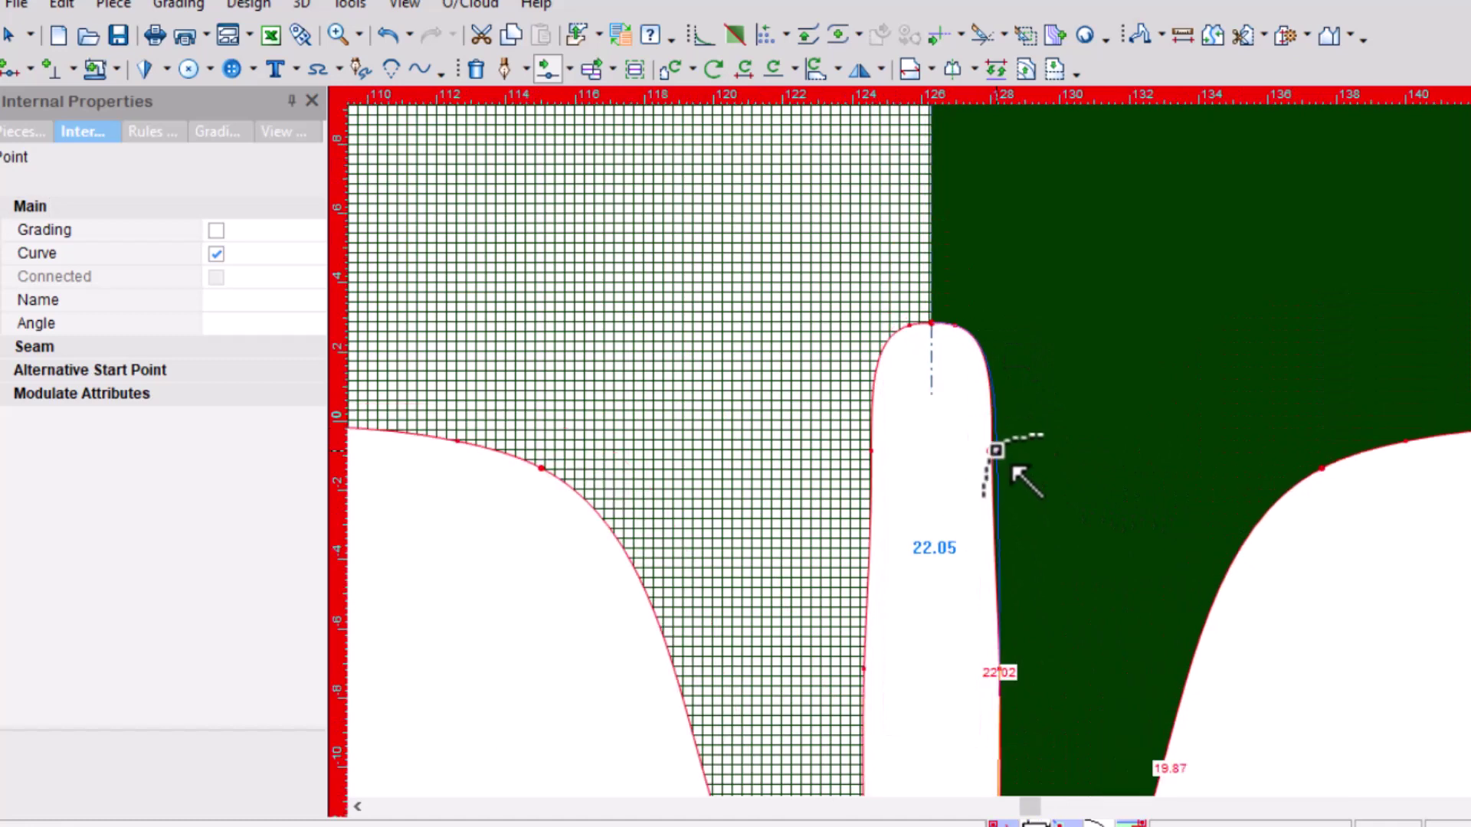
left_click_drag(1013, 468, 1016, 470)
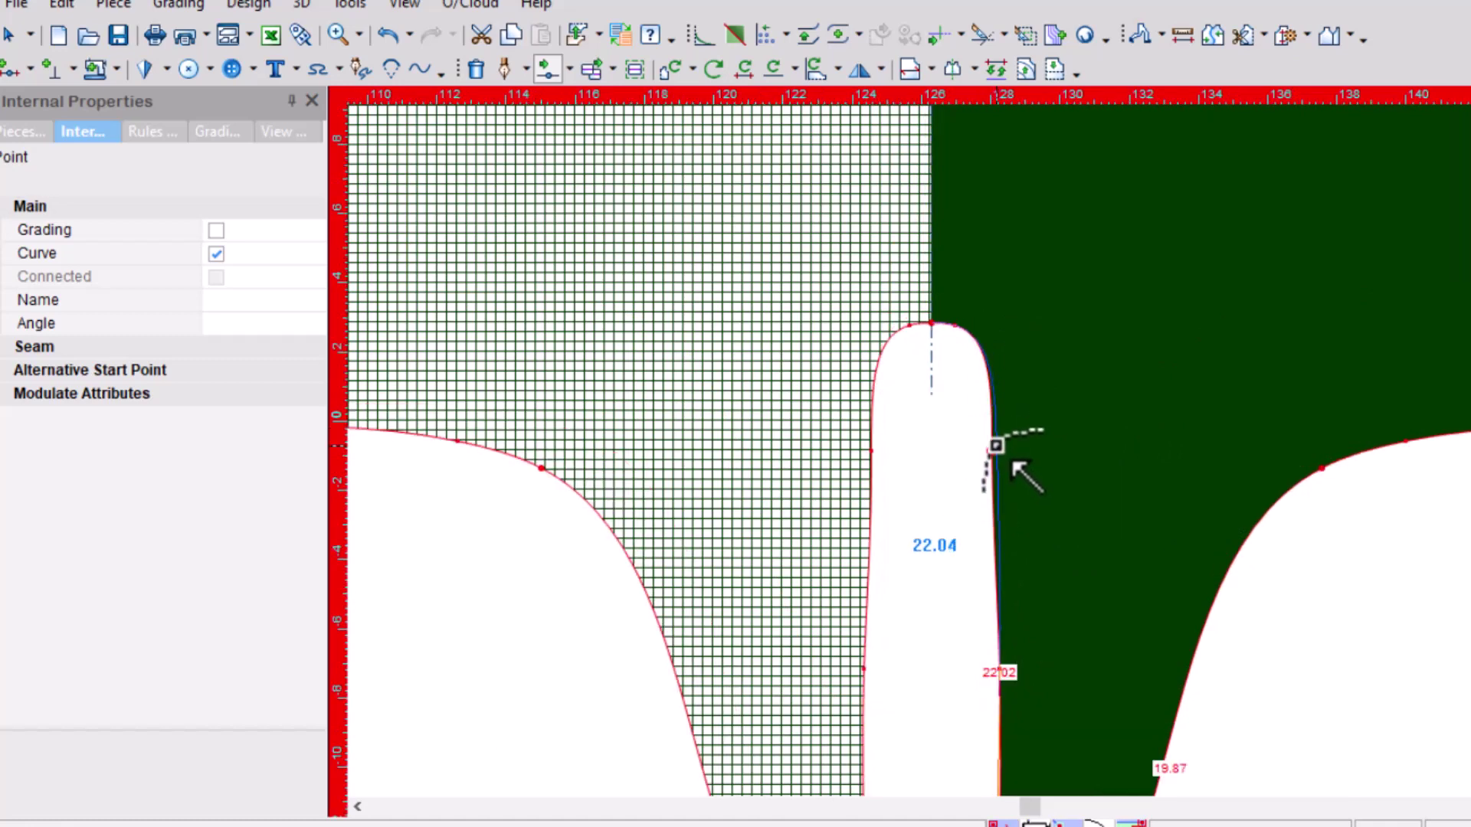
key("Return")
left_click(547, 599)
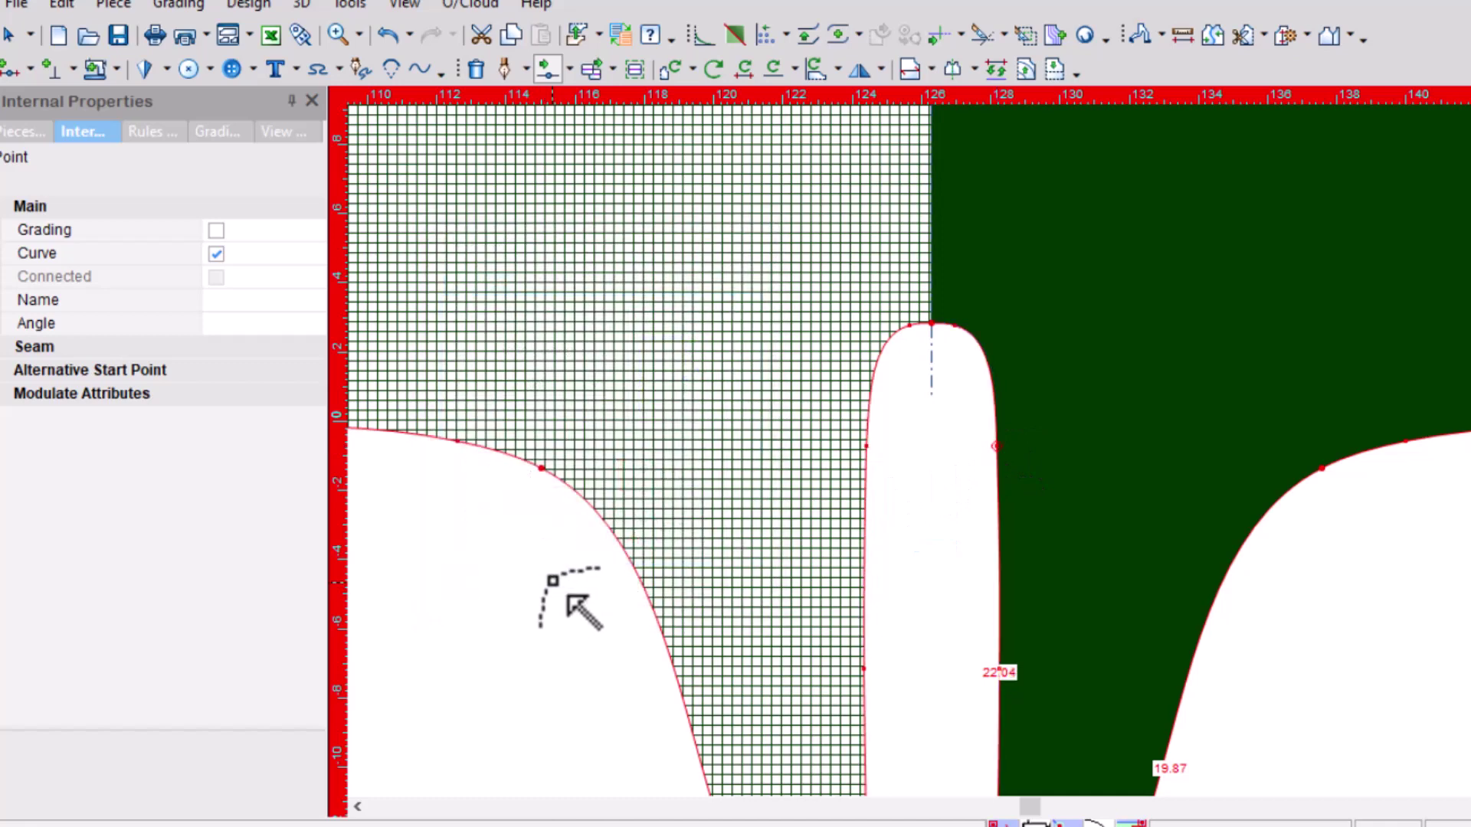
Reshape the top of the slit's curved edge, bringing it to 20.13
scroll(1011, 605, "down", 1)
scroll(1080, 487, "down", 1)
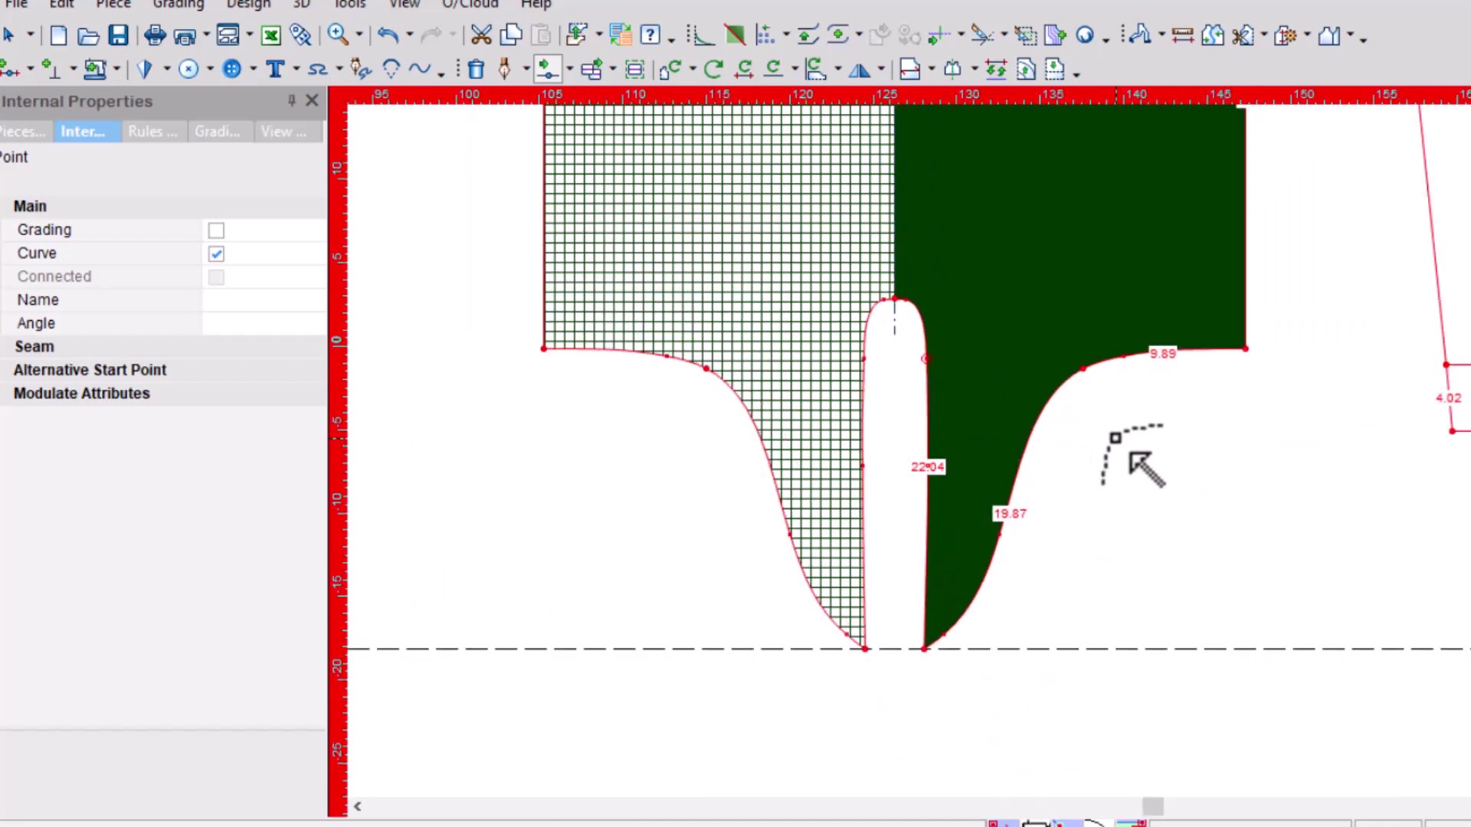
scroll(962, 432, "up", 2)
left_click_drag(953, 425, 953, 426)
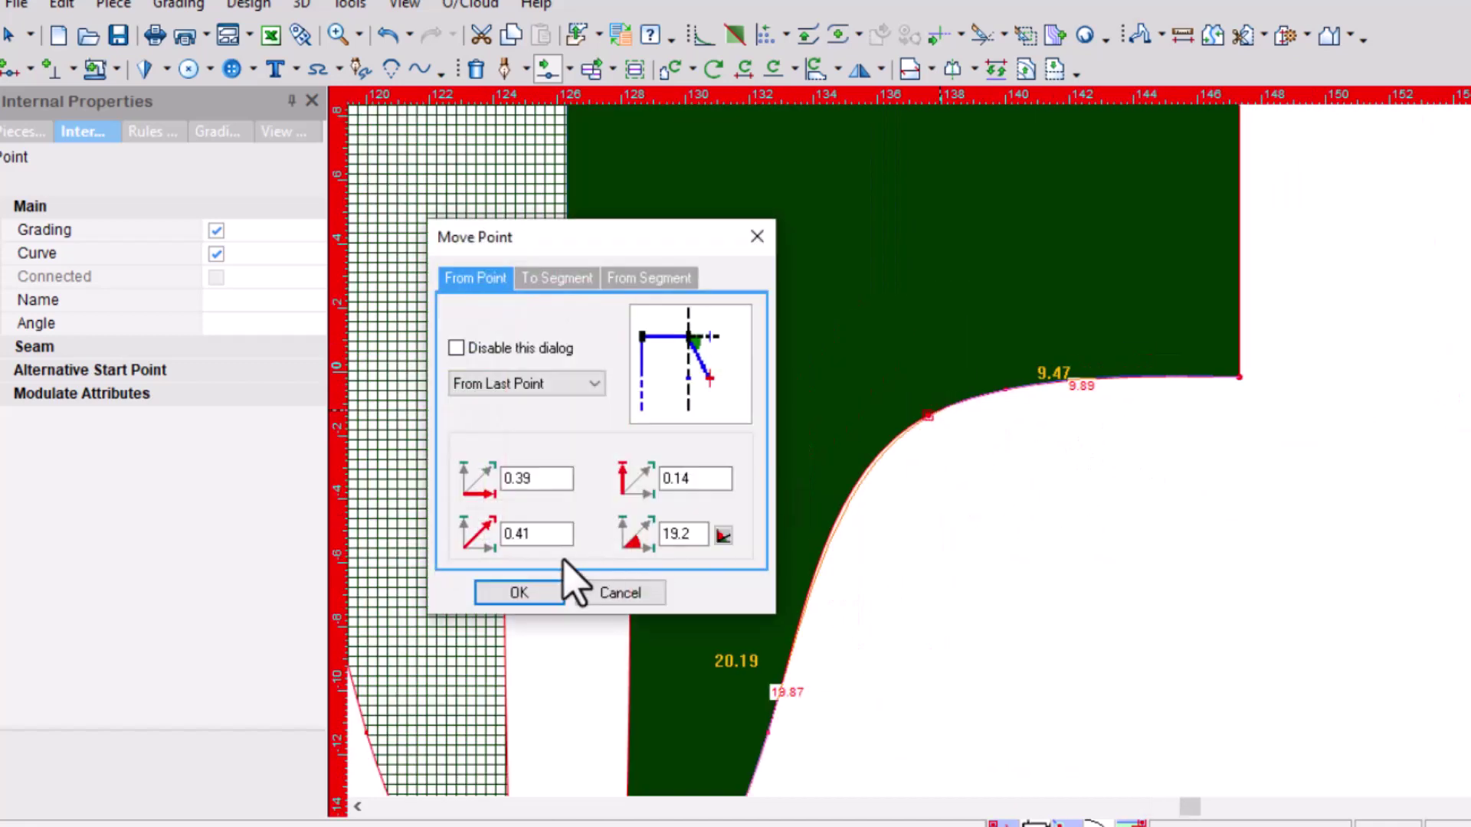
left_click(757, 236)
scroll(916, 441, "down", 1)
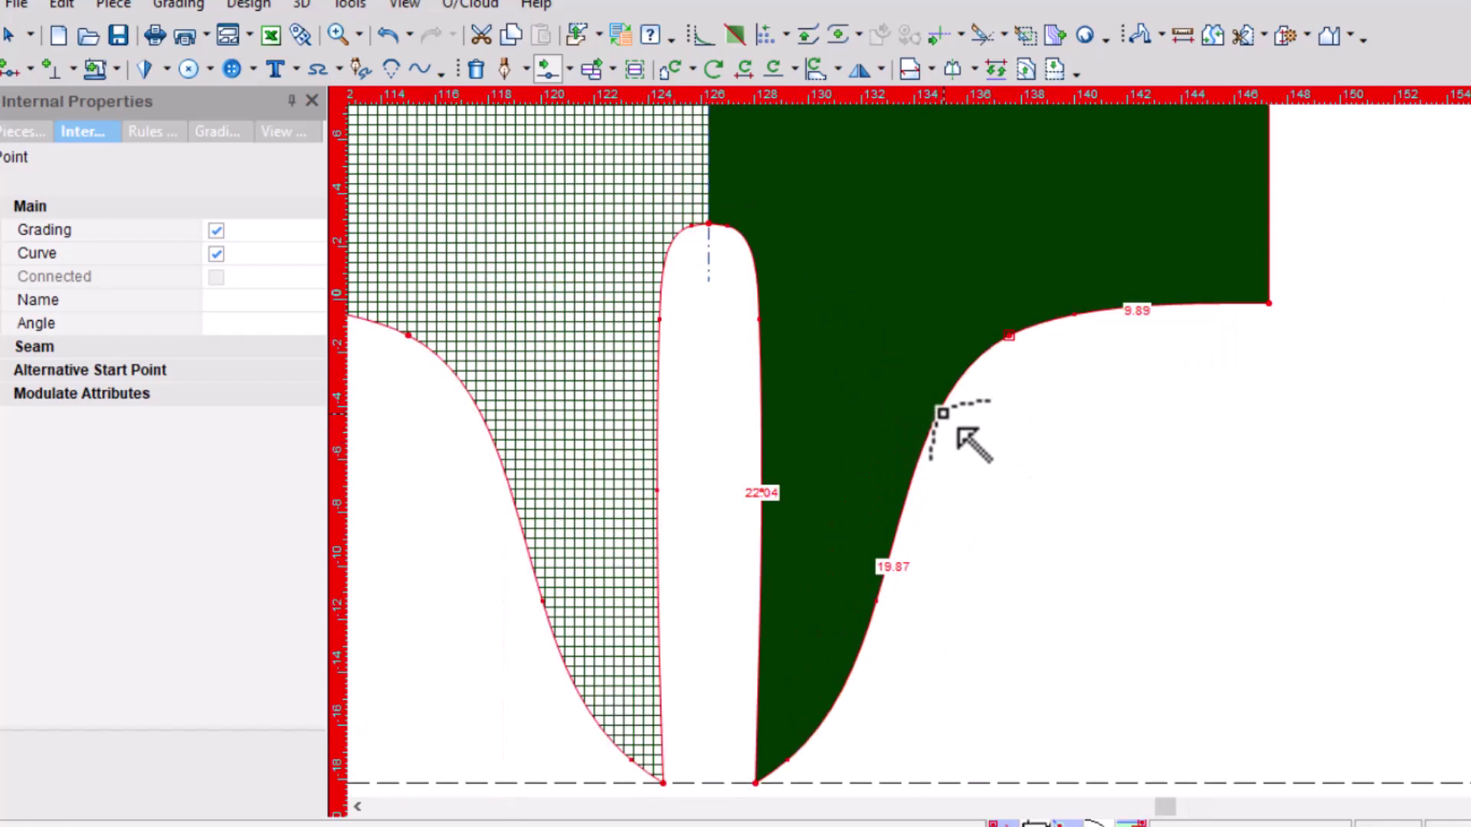
left_click(944, 393)
left_click_drag(946, 389, 944, 385)
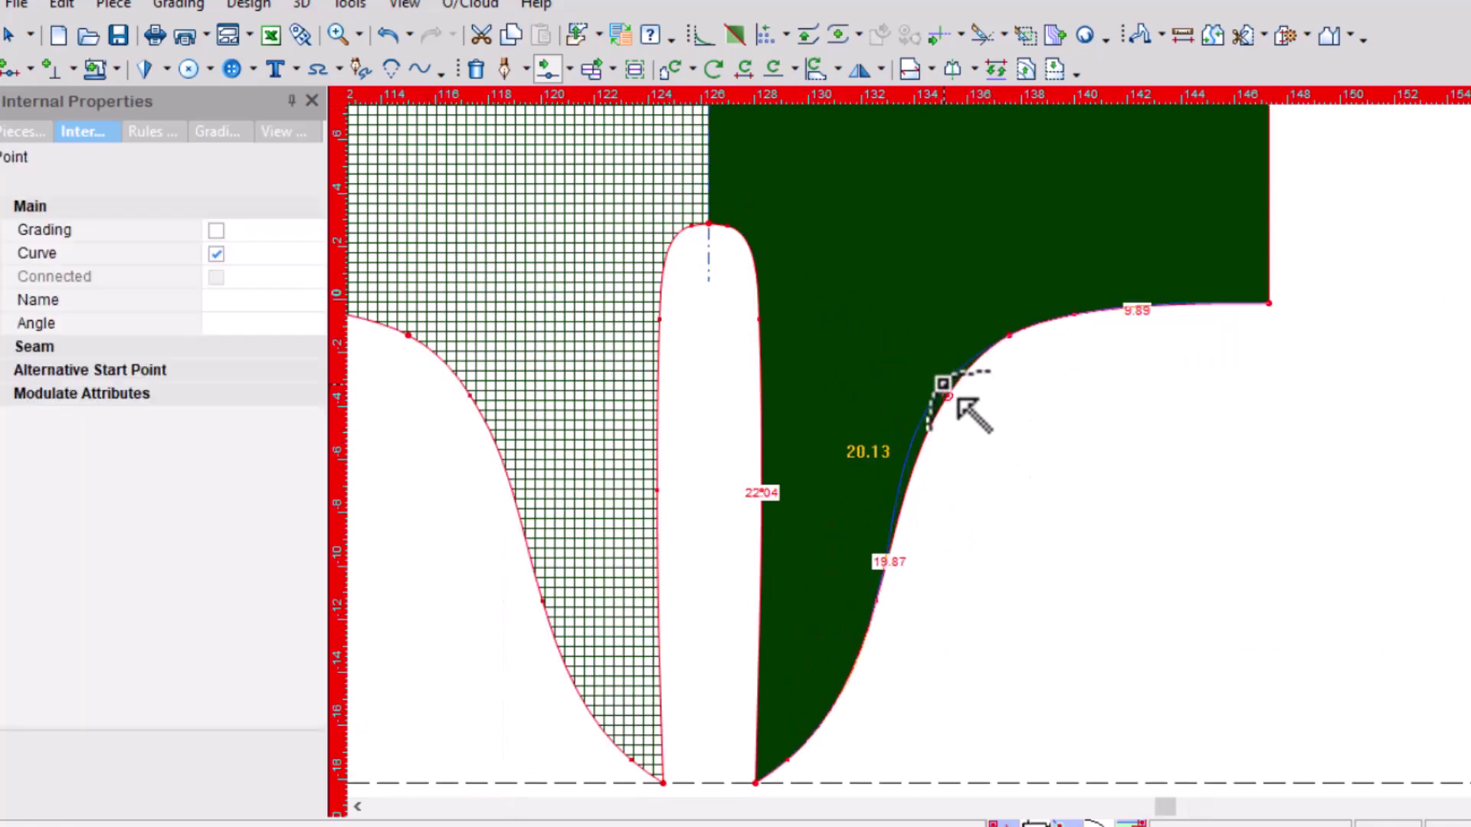
left_click(559, 608)
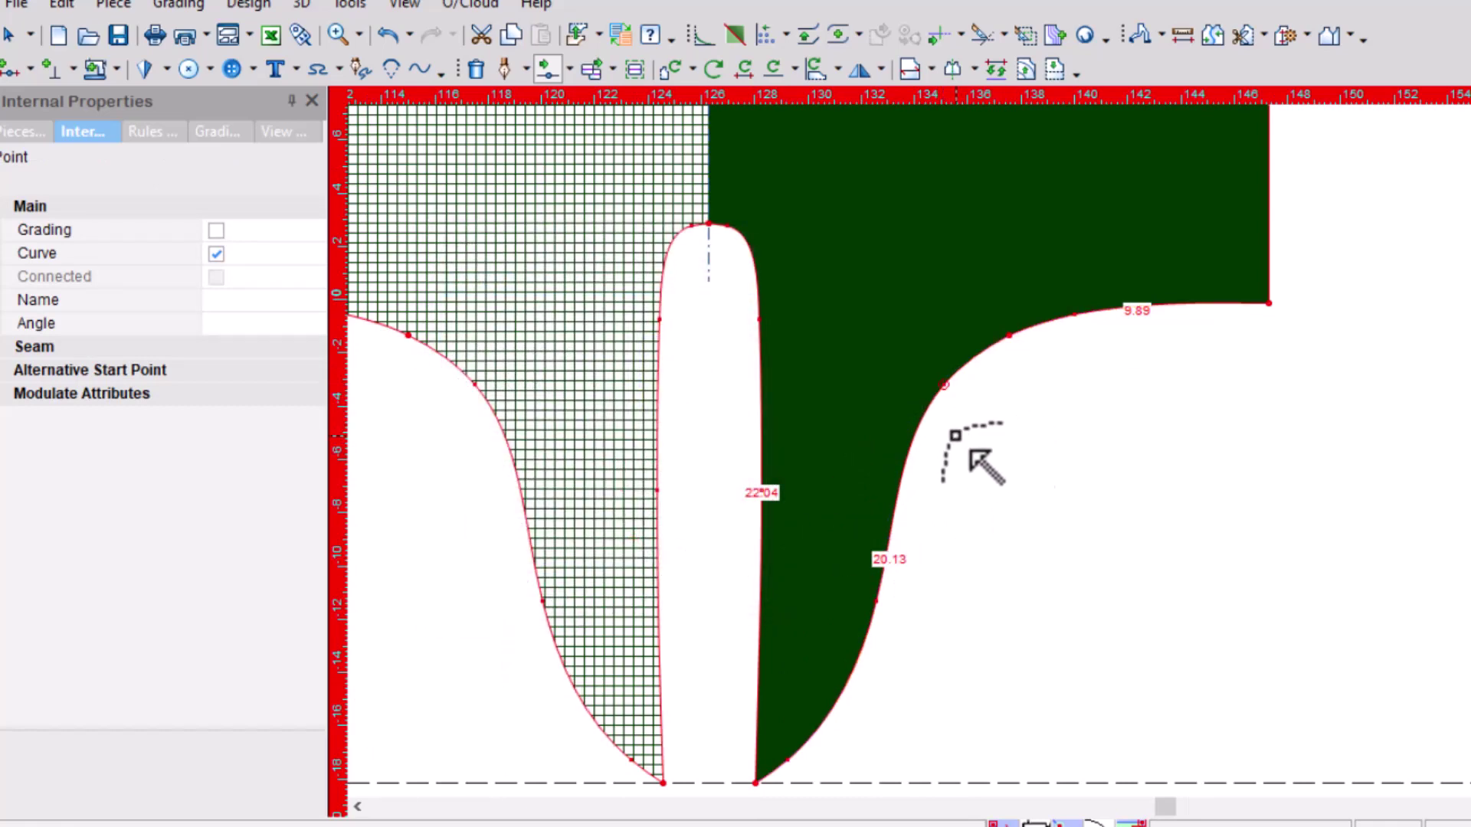
Adjust the upper curve point until the curved edge reads 20.02
left_click(1008, 333)
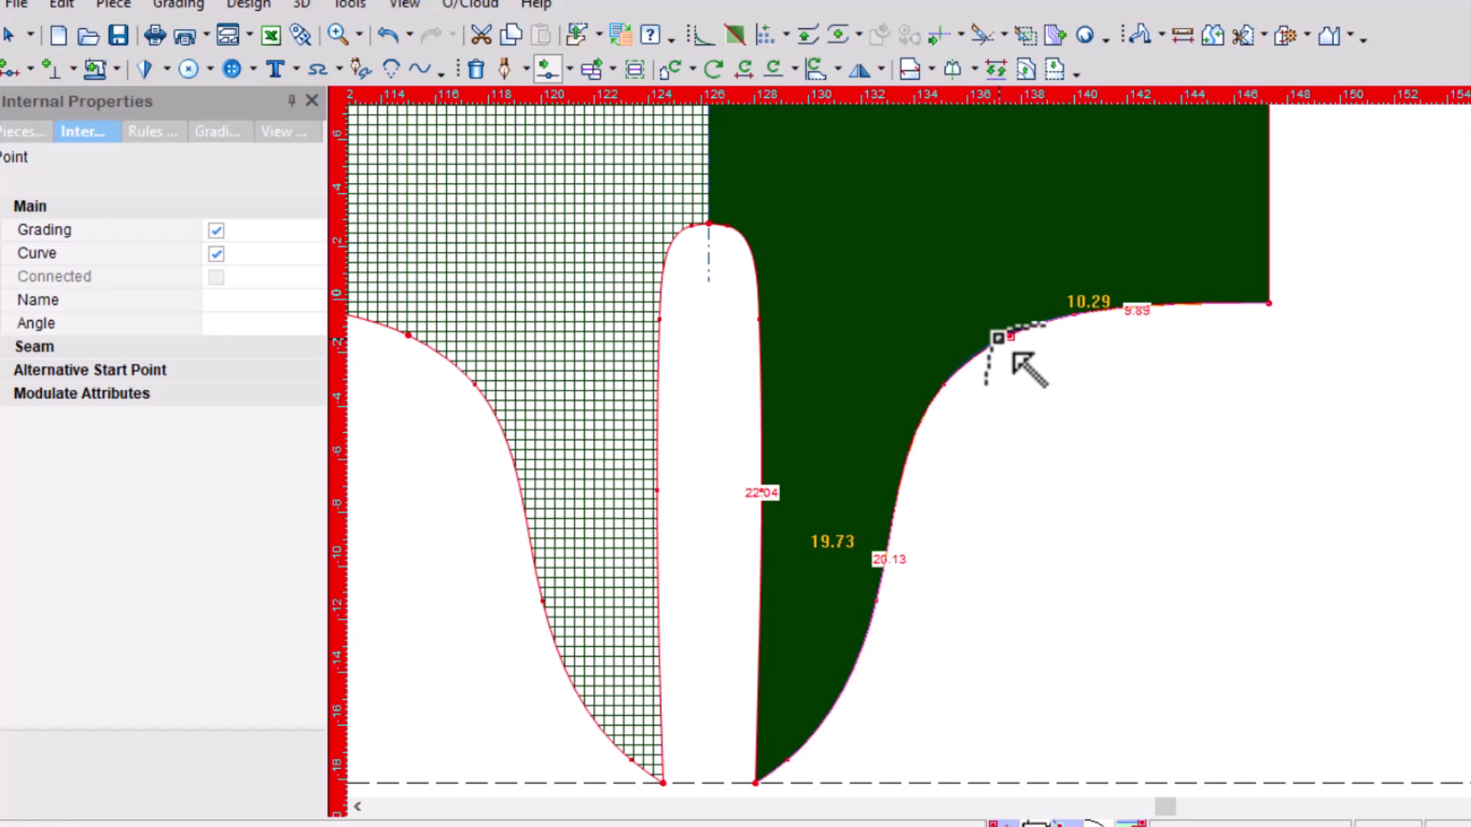
left_click(998, 338)
left_click(519, 590)
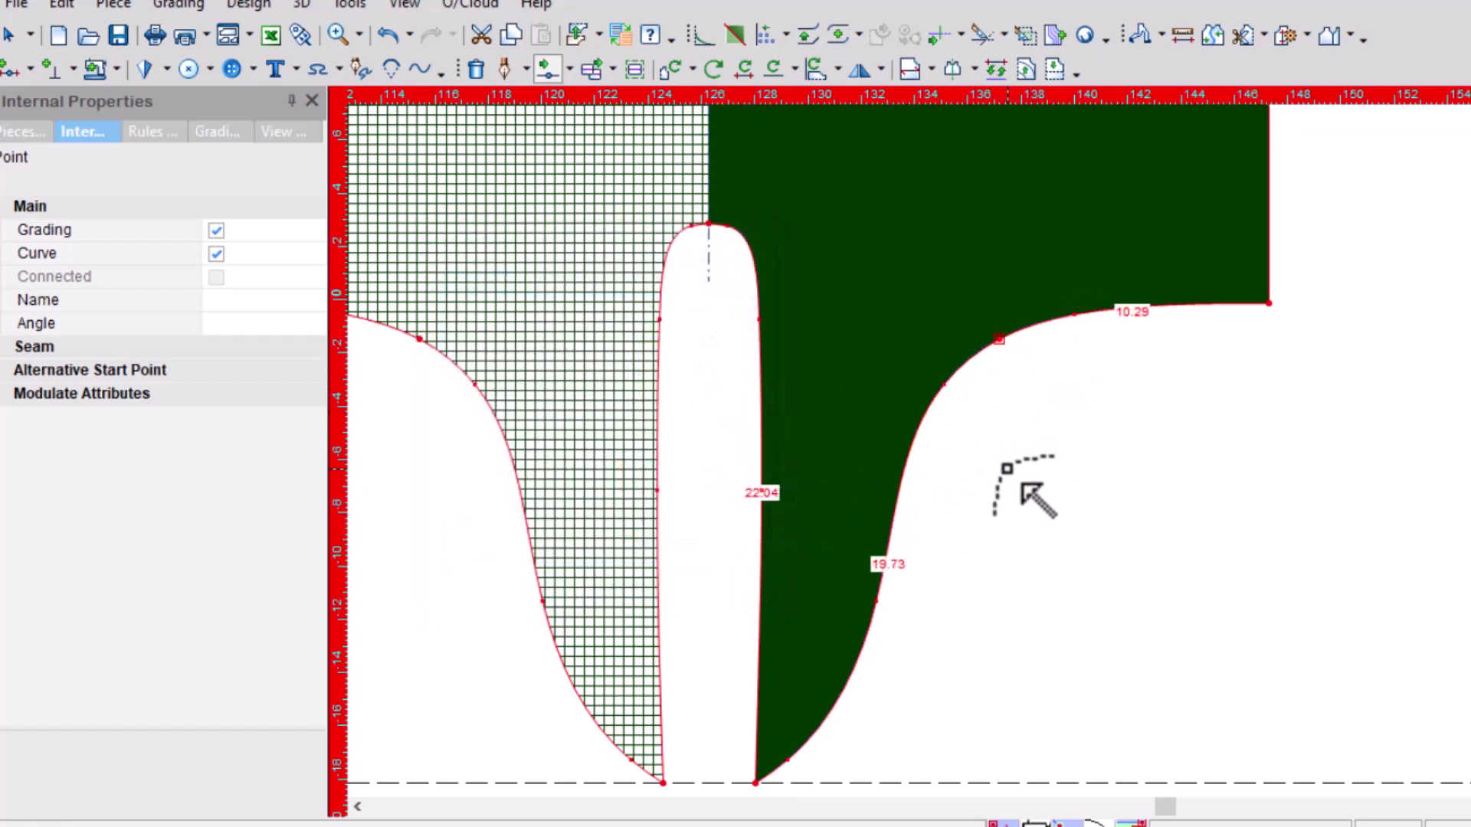
scroll(1049, 376, "up", 2)
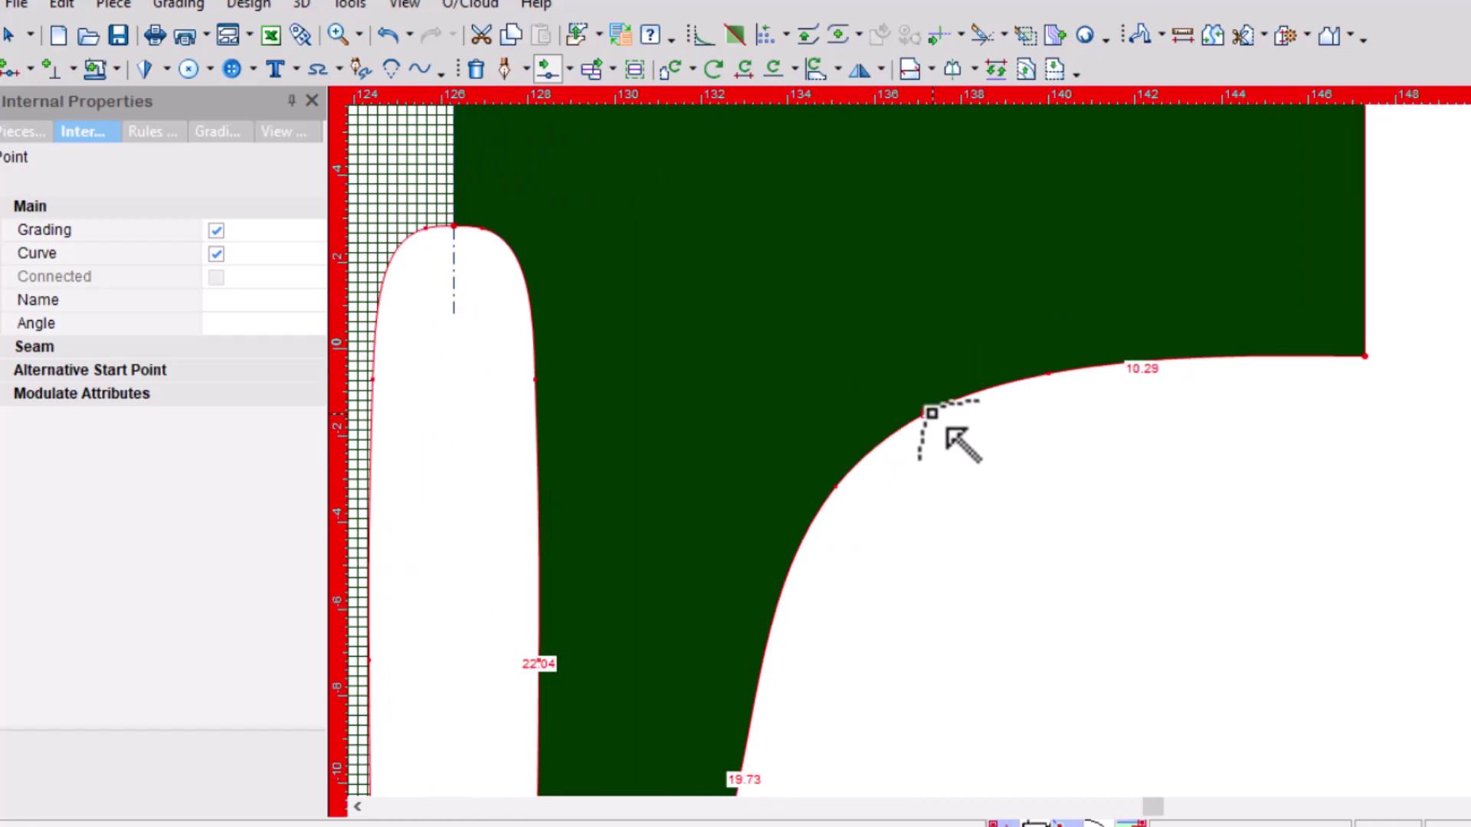
left_click_drag(925, 413, 950, 420)
left_click(520, 596)
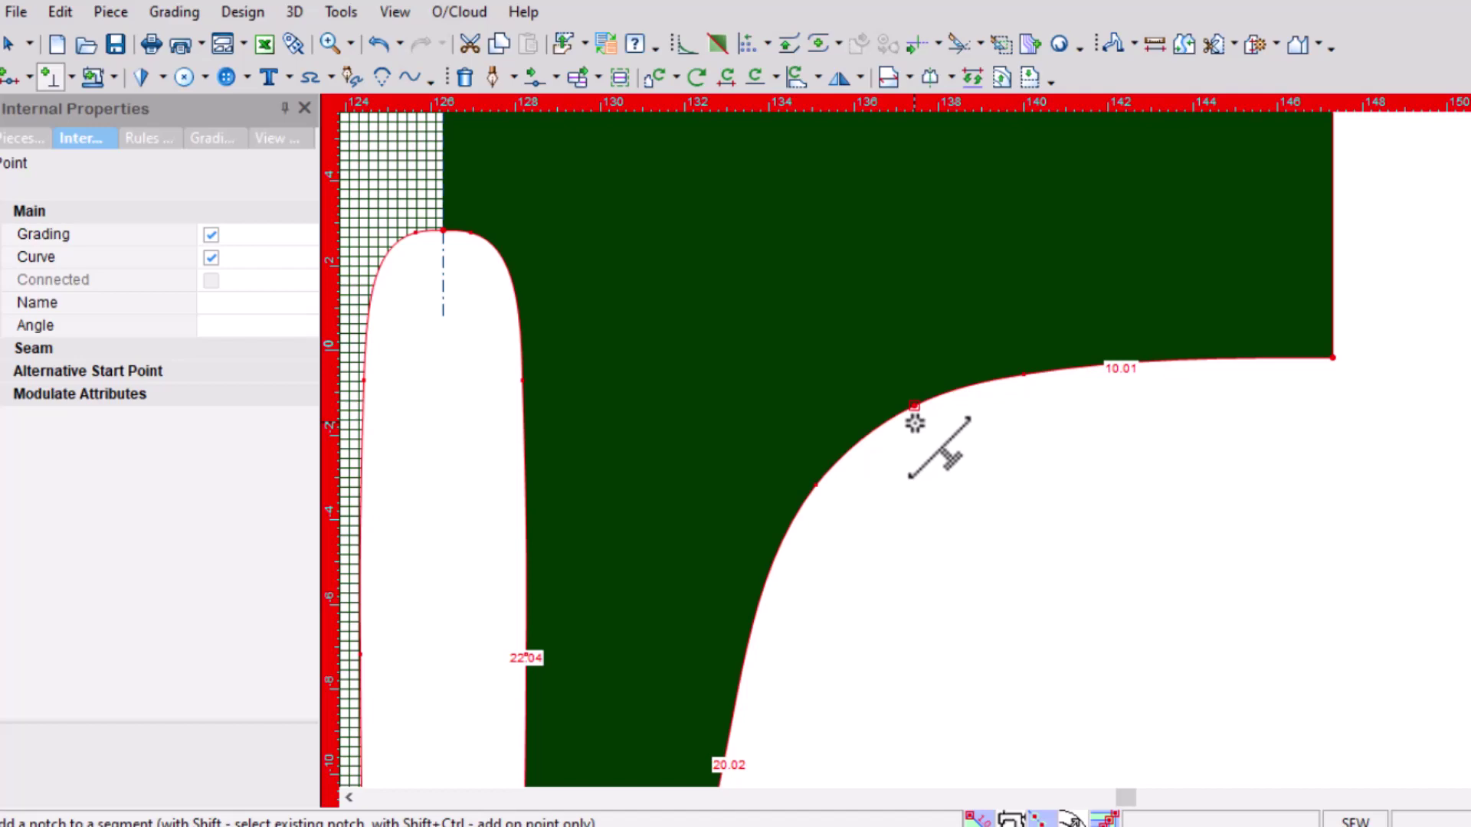
Notch the point where the tie's 20.02 and 10.01 curves meet
left_click(914, 406)
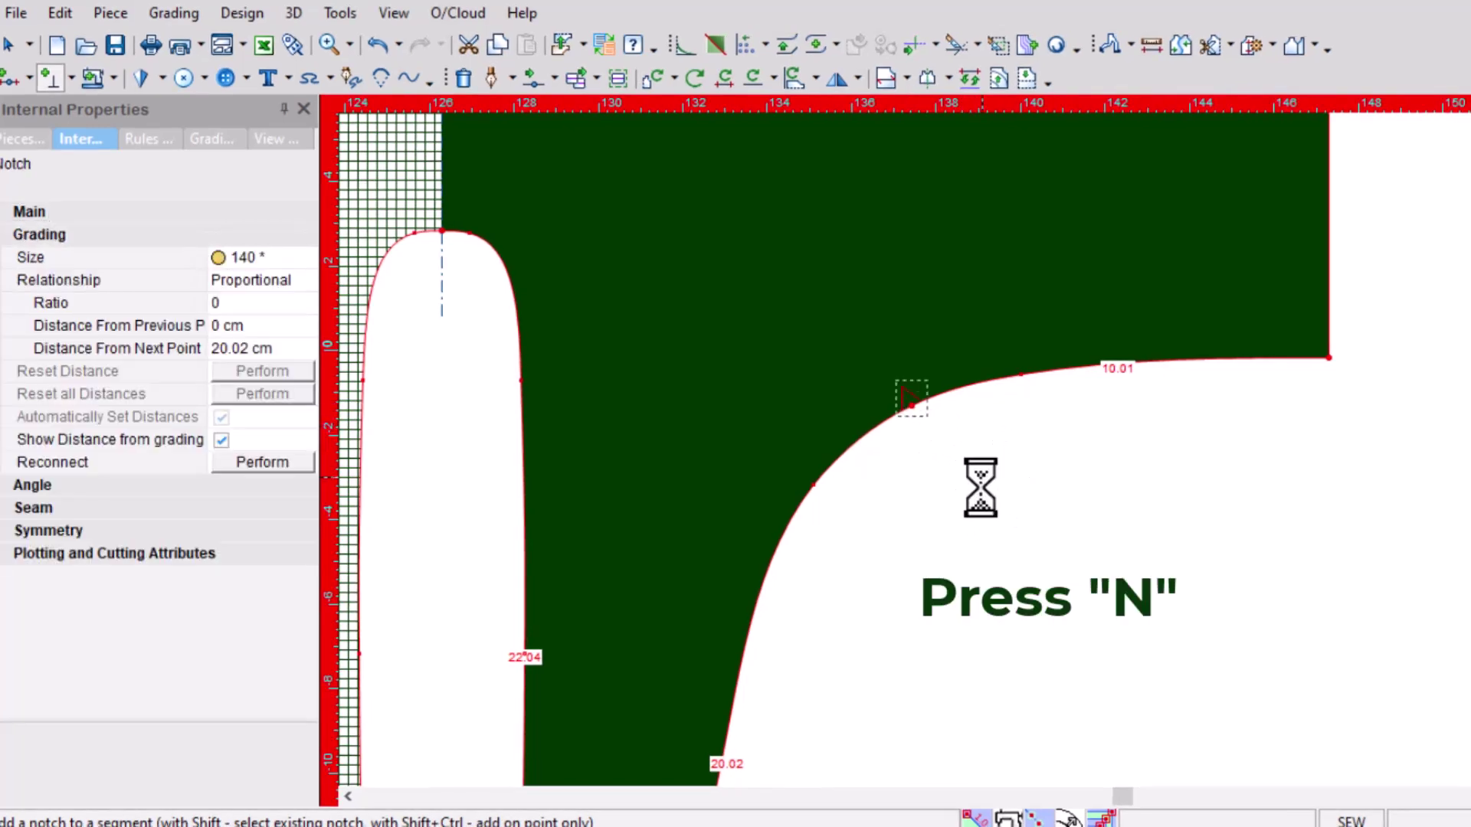
scroll(973, 483, "down", 3)
scroll(929, 460, "down", 2)
scroll(972, 417, "down", 2)
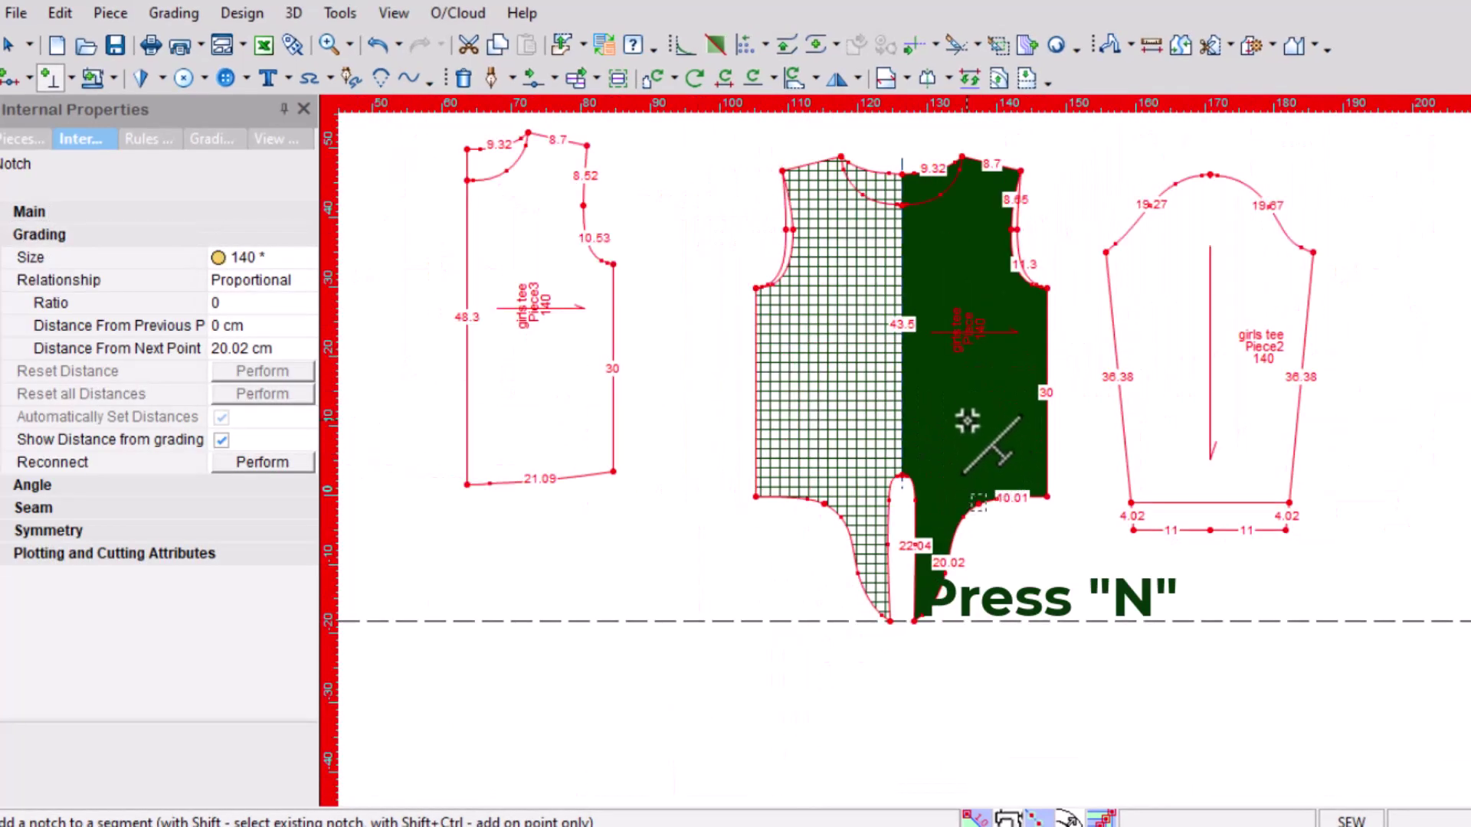
scroll(972, 429, "up", 1)
scroll(961, 494, "up", 1)
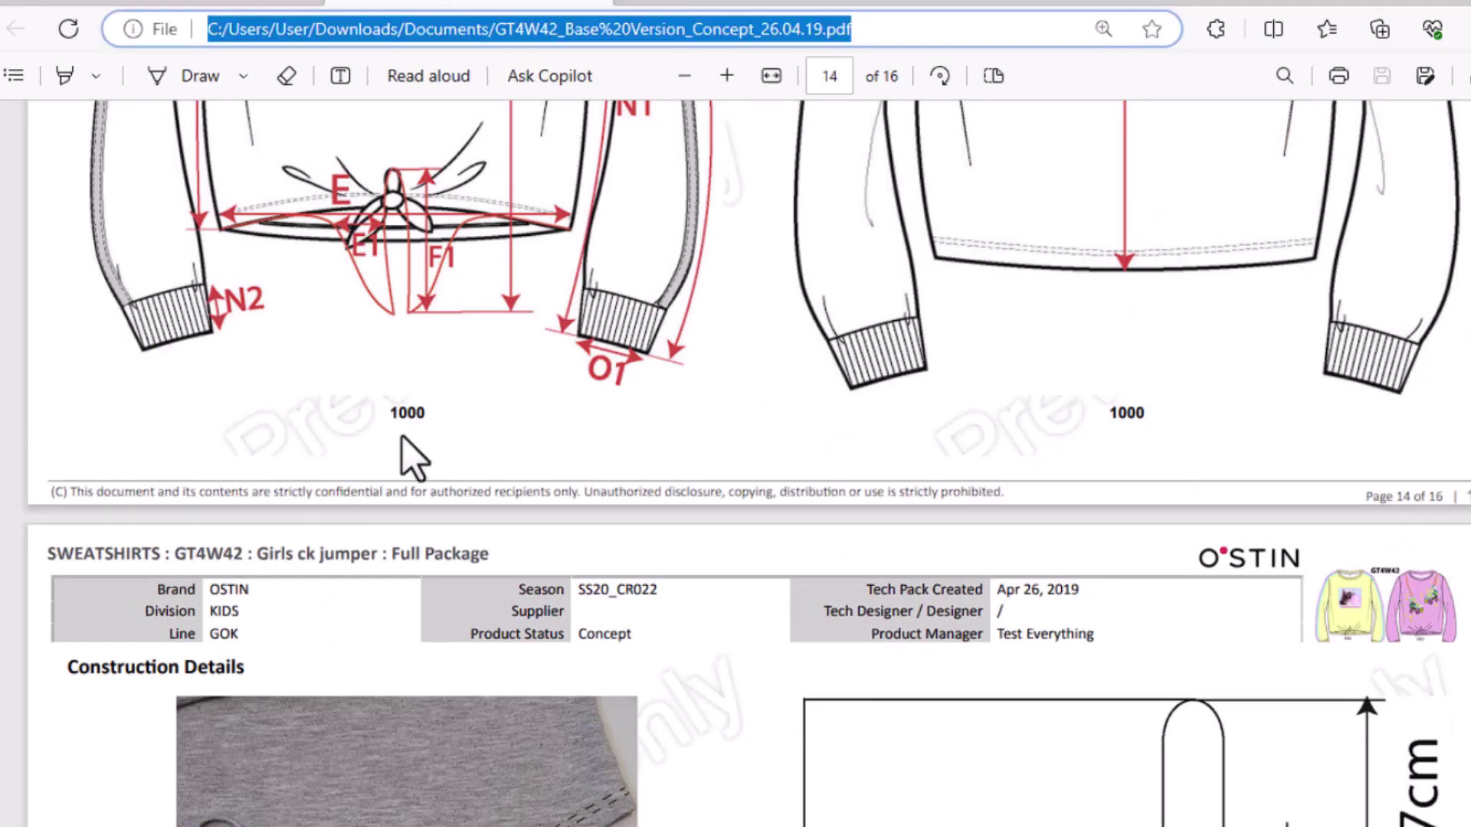
Scroll the tech pack to page 15's bottom-detail drawing showing the 3.5 cm and 20 cm measurements
scroll(410, 223, "down", 2)
scroll(417, 223, "down", 1)
scroll(421, 345, "up", 3)
scroll(429, 505, "up", 4)
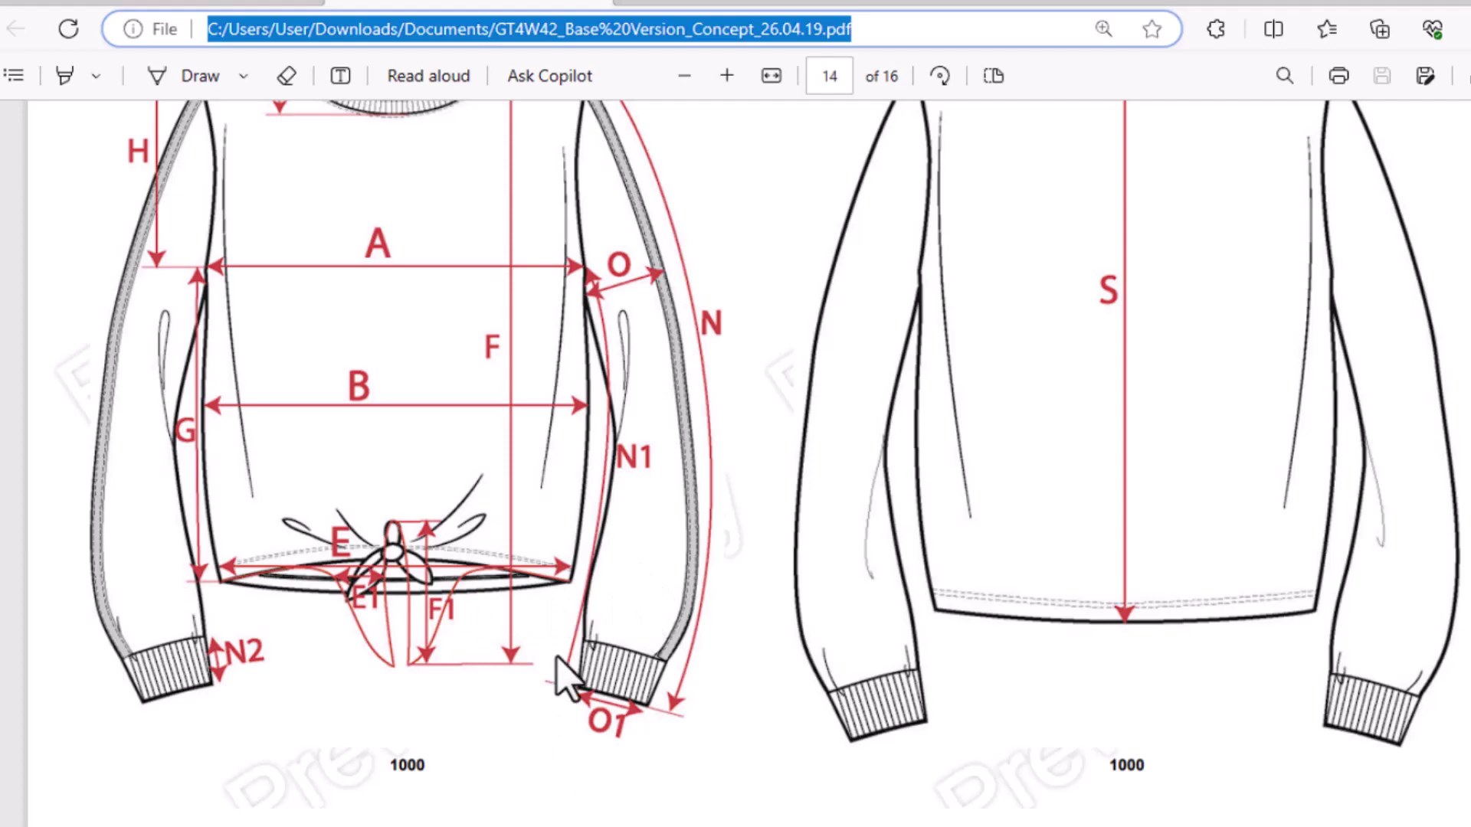
scroll(540, 651, "down", 5)
scroll(460, 647, "down", 5)
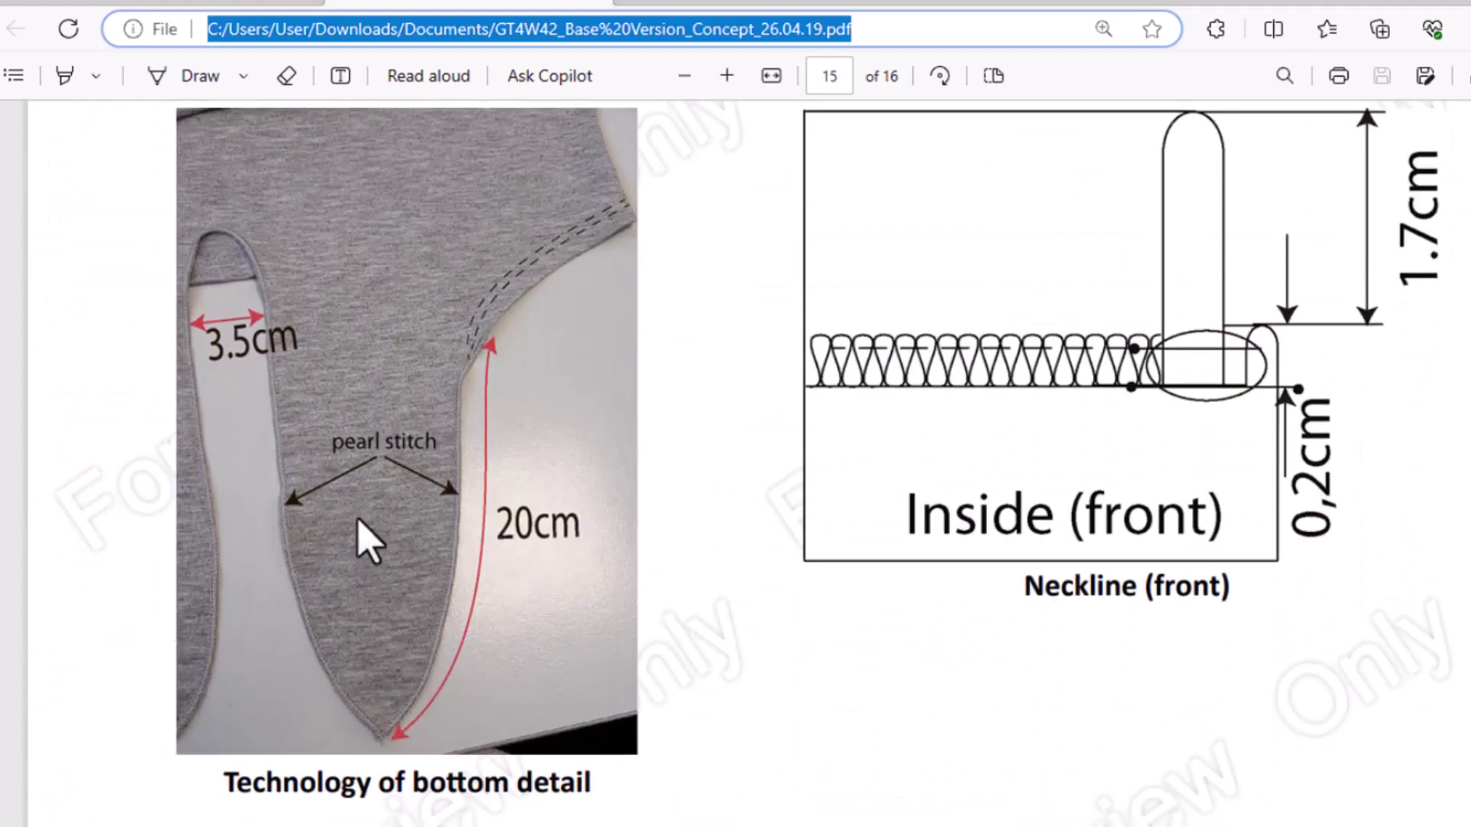
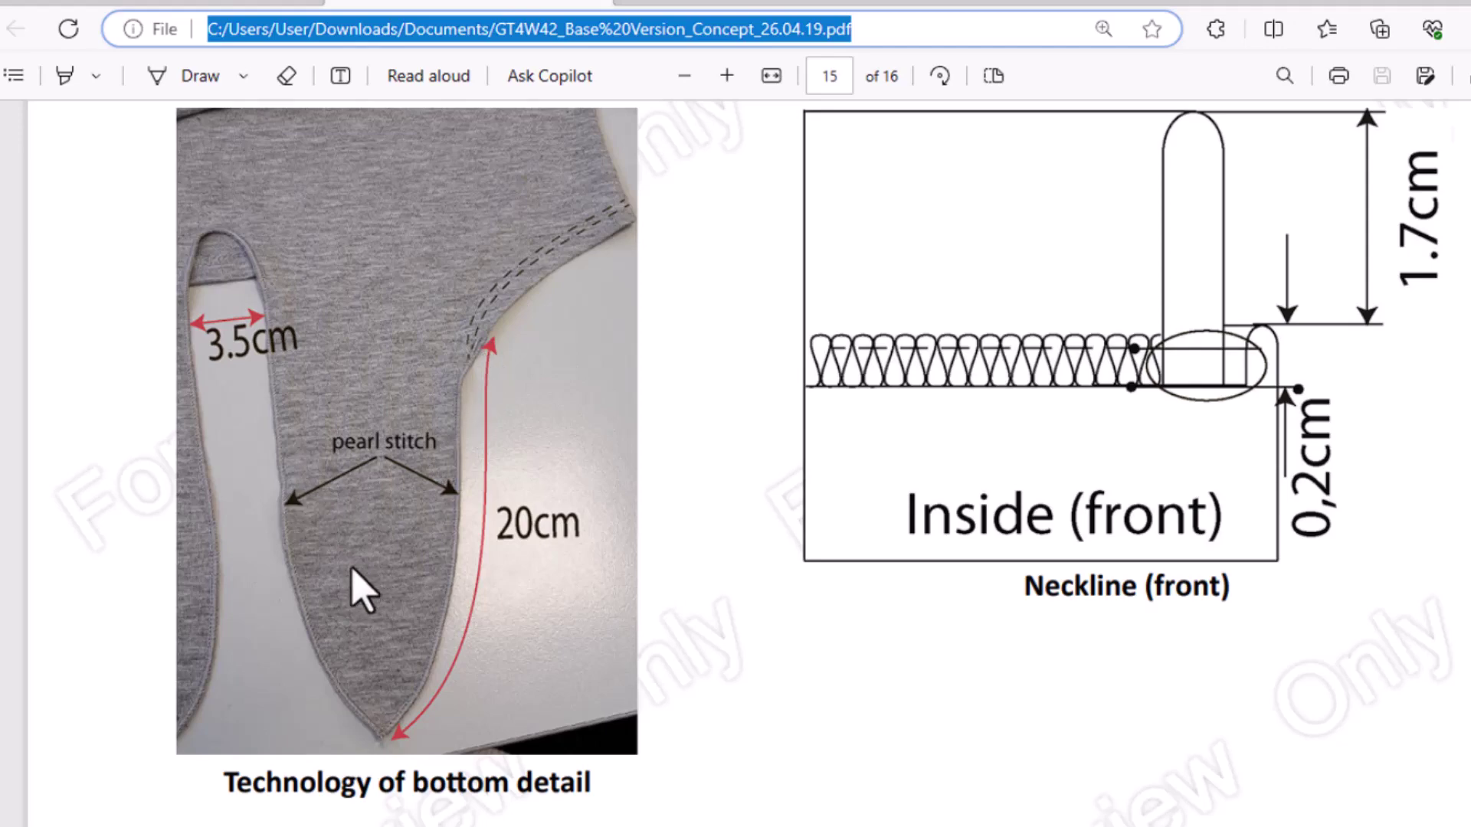
Scroll the tech pack PDF up from page 15 to the page 14 sleeve measurement drawings
scroll(551, 558, "up", 1)
scroll(555, 545, "up", 8)
scroll(553, 546, "up", 1)
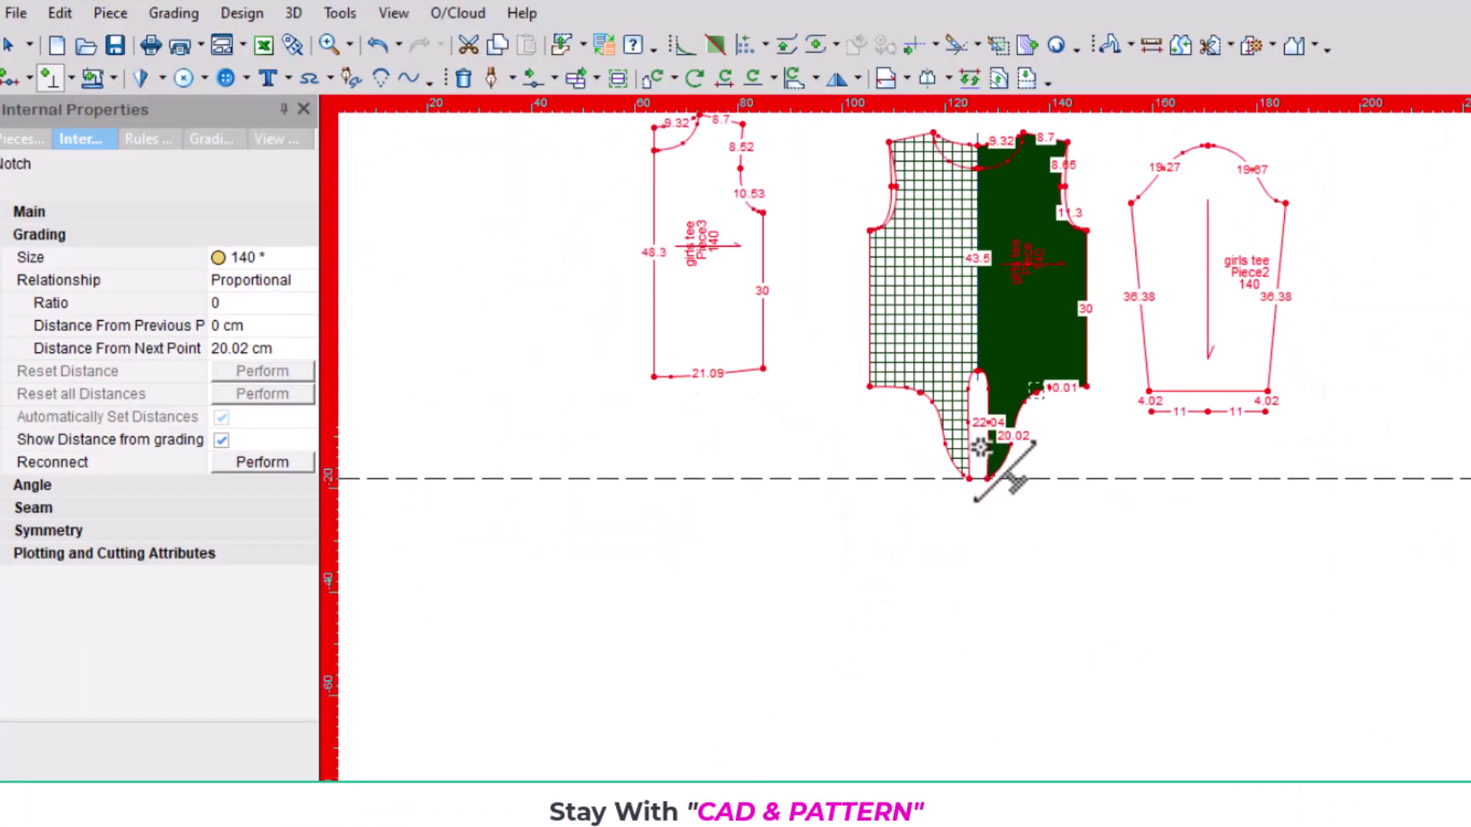
Switch back to the Select Tool and clear the current notch selection
scroll(1024, 305, "up", 2)
right_click(613, 551)
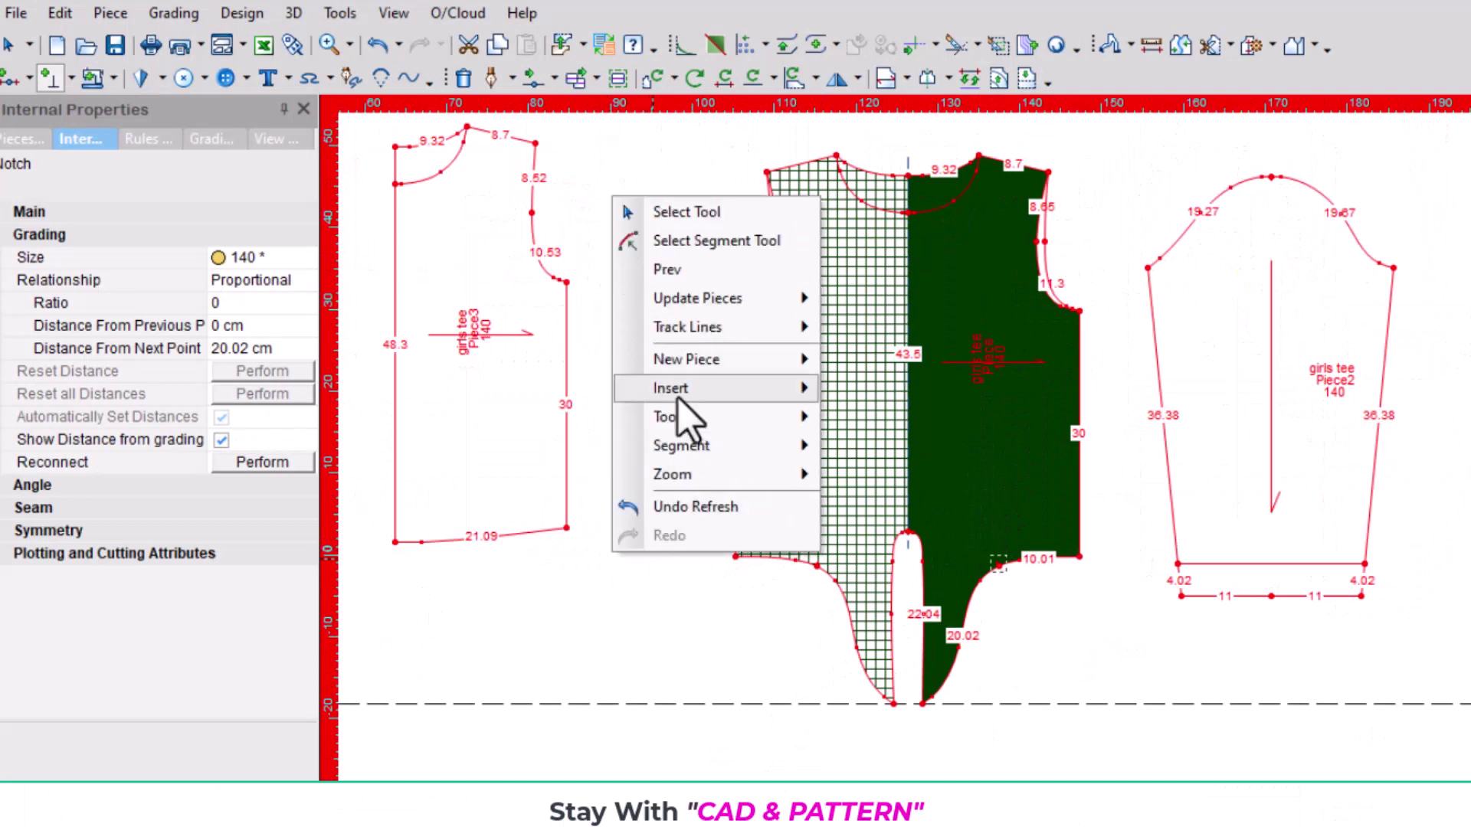
left_click(706, 223)
left_click(1061, 708)
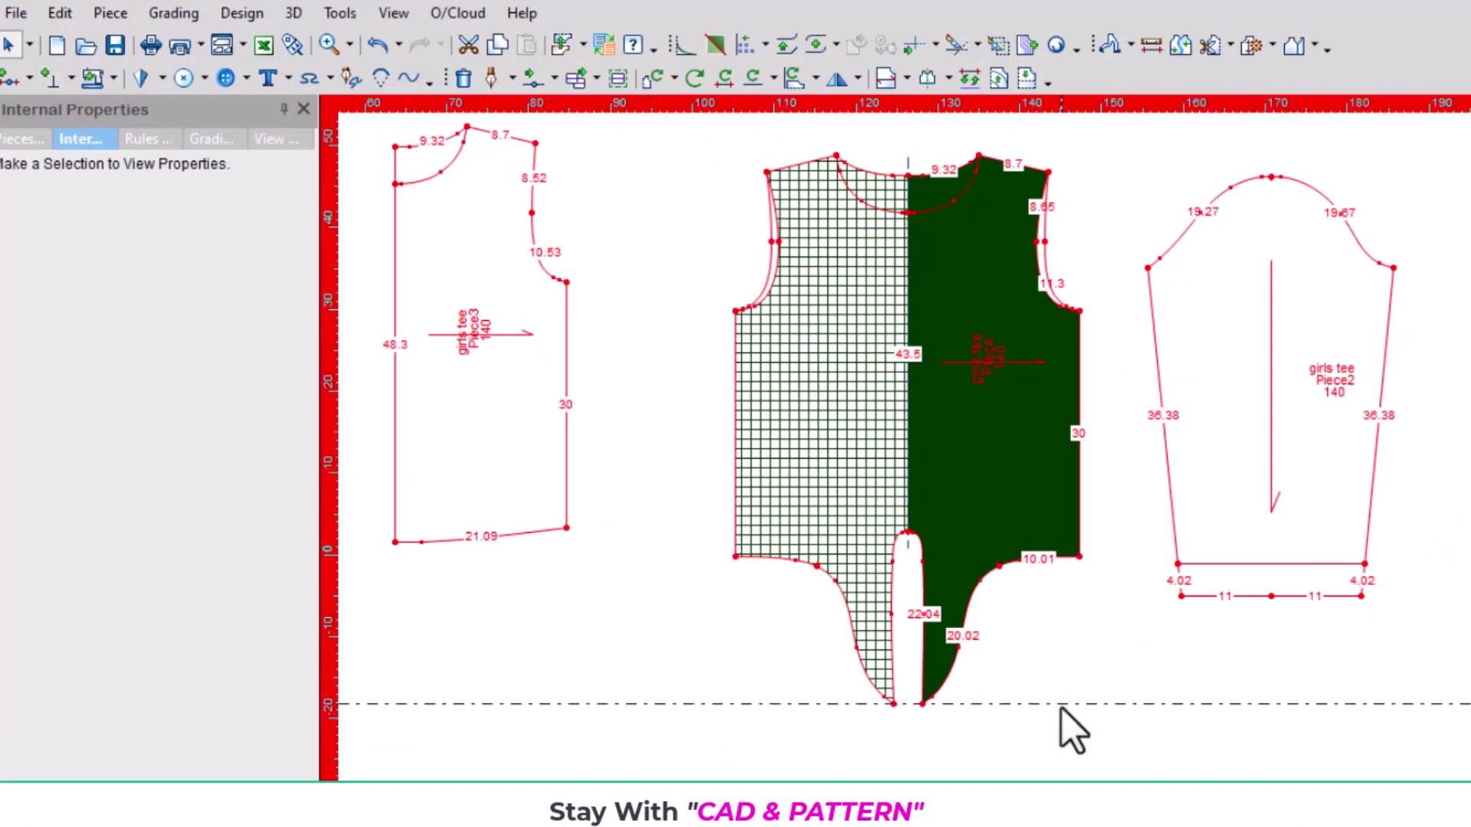
Drag green Piece3 over and snap its hem corner onto the other bodice's hem corner
scroll(886, 388, "down", 2)
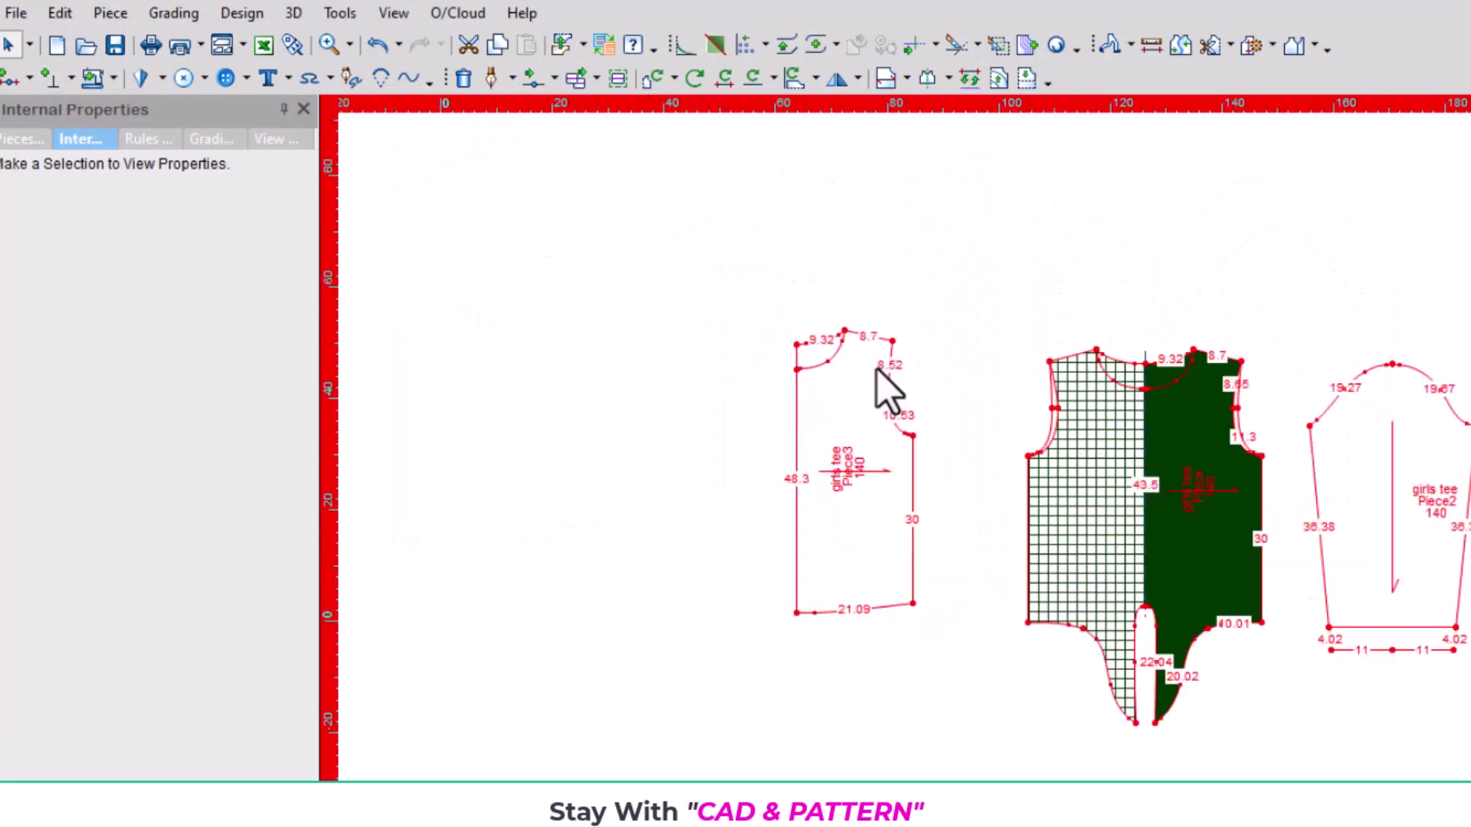
scroll(892, 414, "up", 3)
left_click_drag(831, 377, 1467, 414)
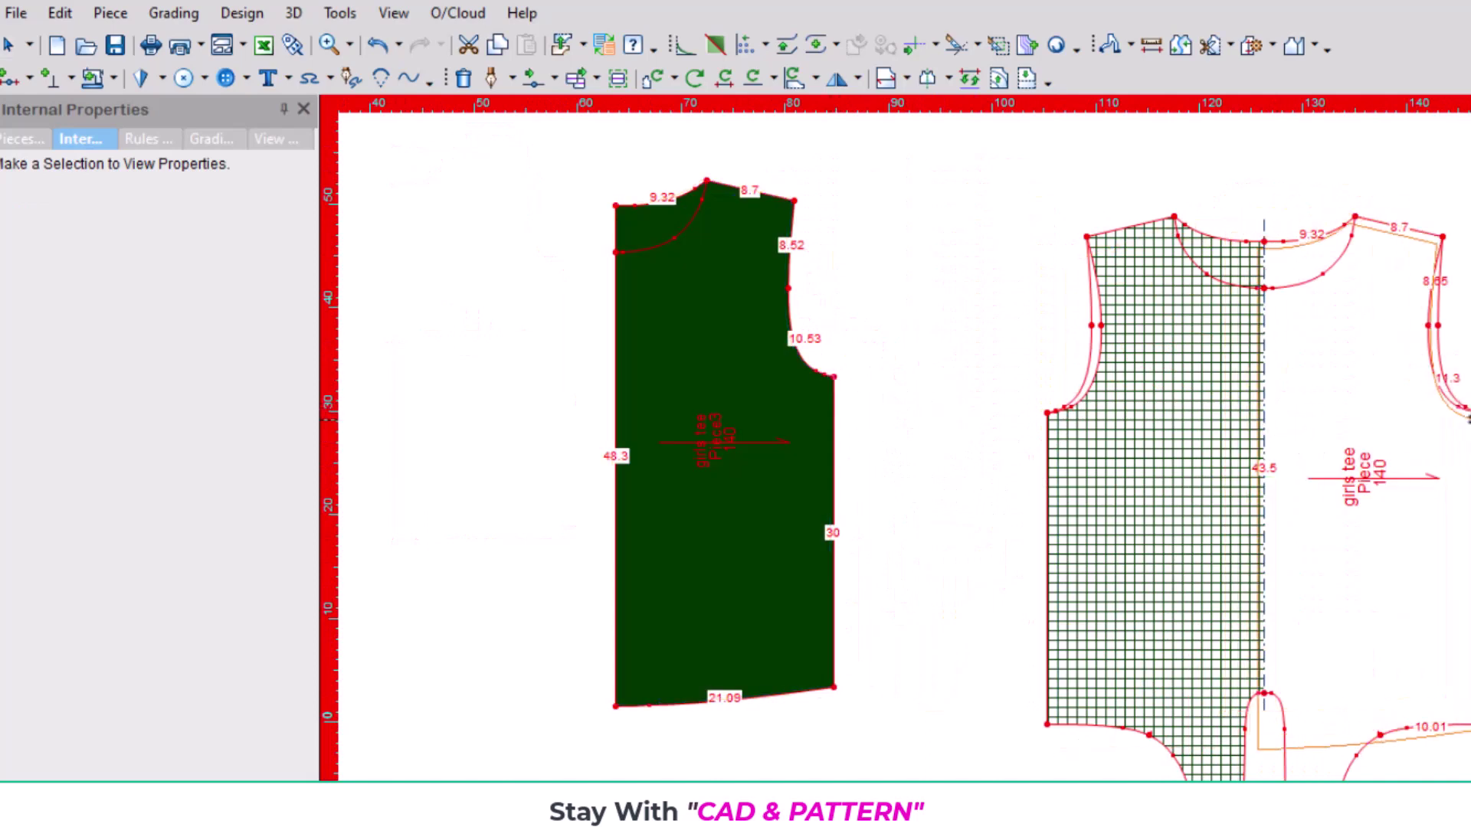
scroll(1450, 649, "up", 3)
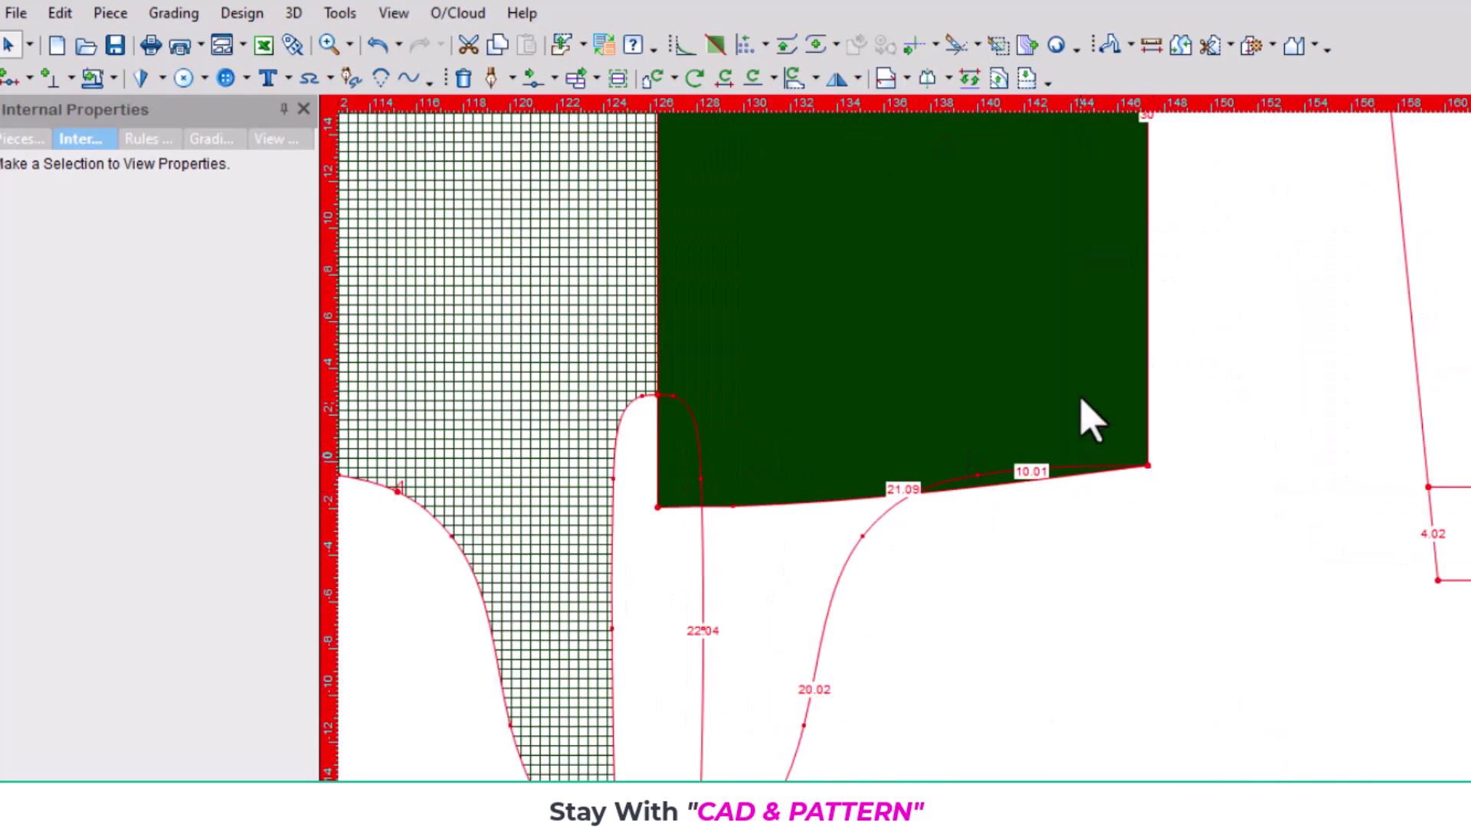
scroll(975, 450, "down", 1)
scroll(975, 470, "down", 1)
scroll(1008, 460, "down", 1)
scroll(969, 483, "up", 2)
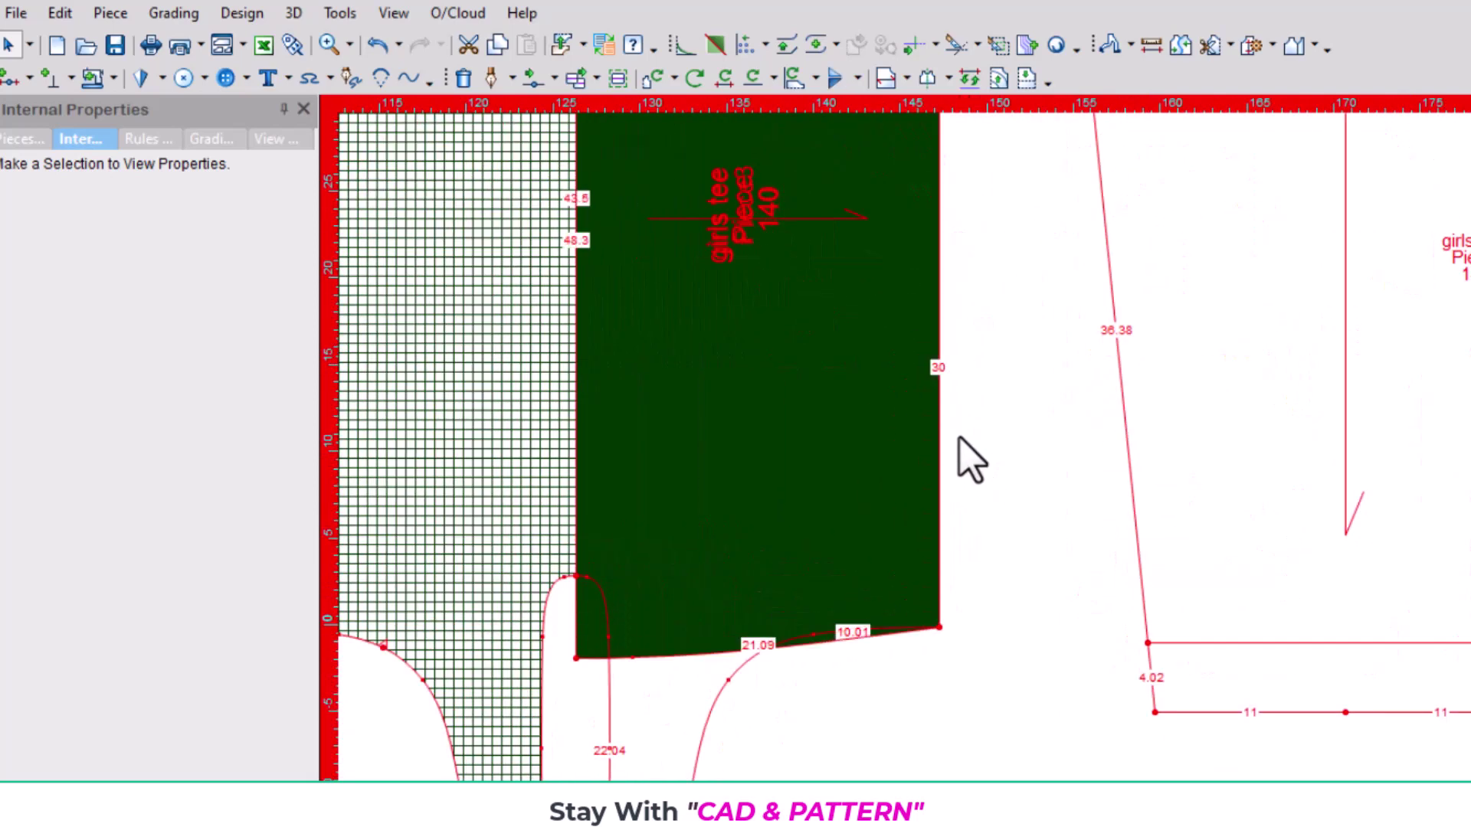
scroll(927, 498, "down", 1)
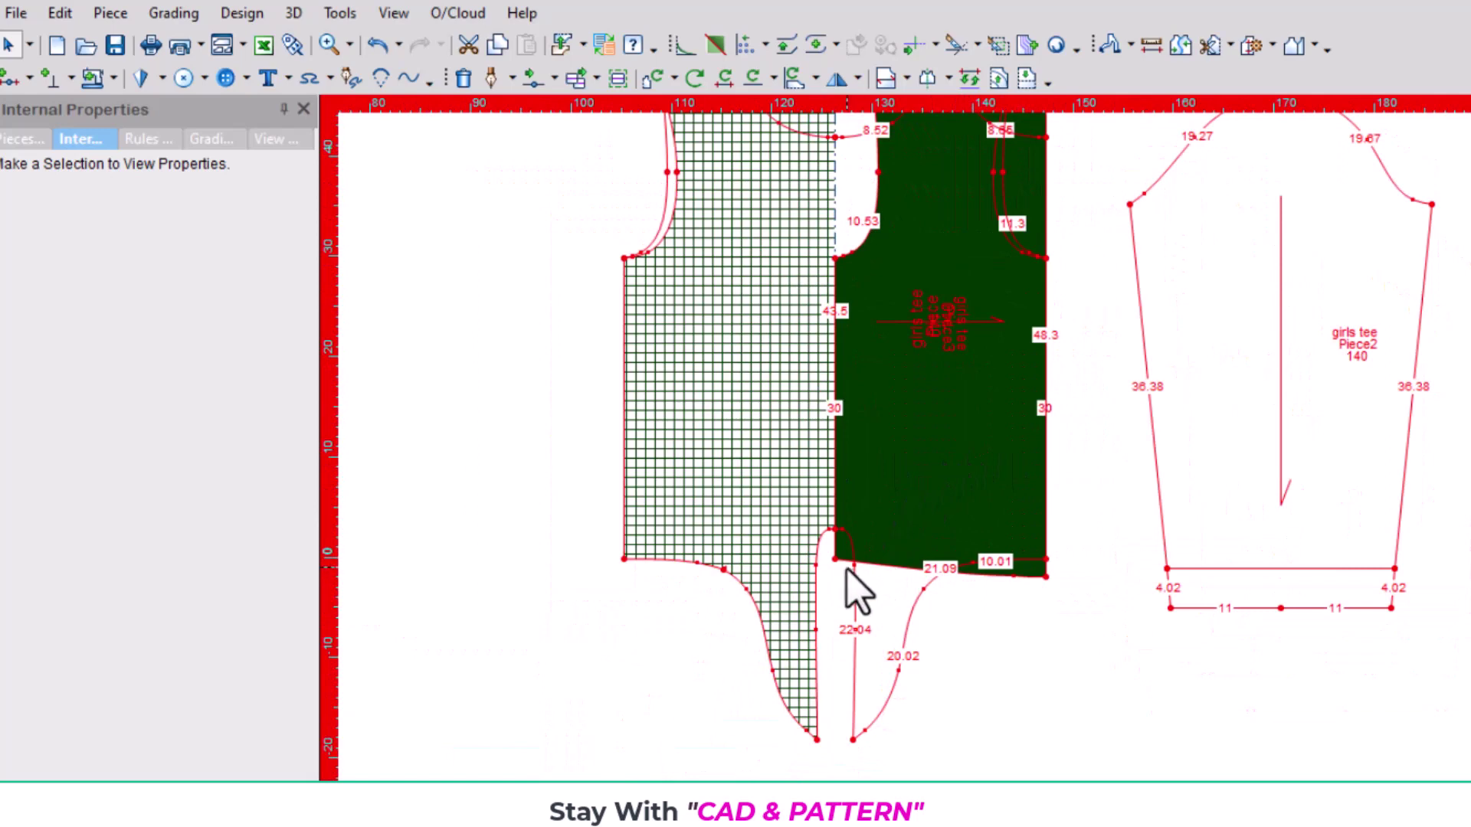
scroll(988, 459, "up", 1)
scroll(973, 456, "up", 1)
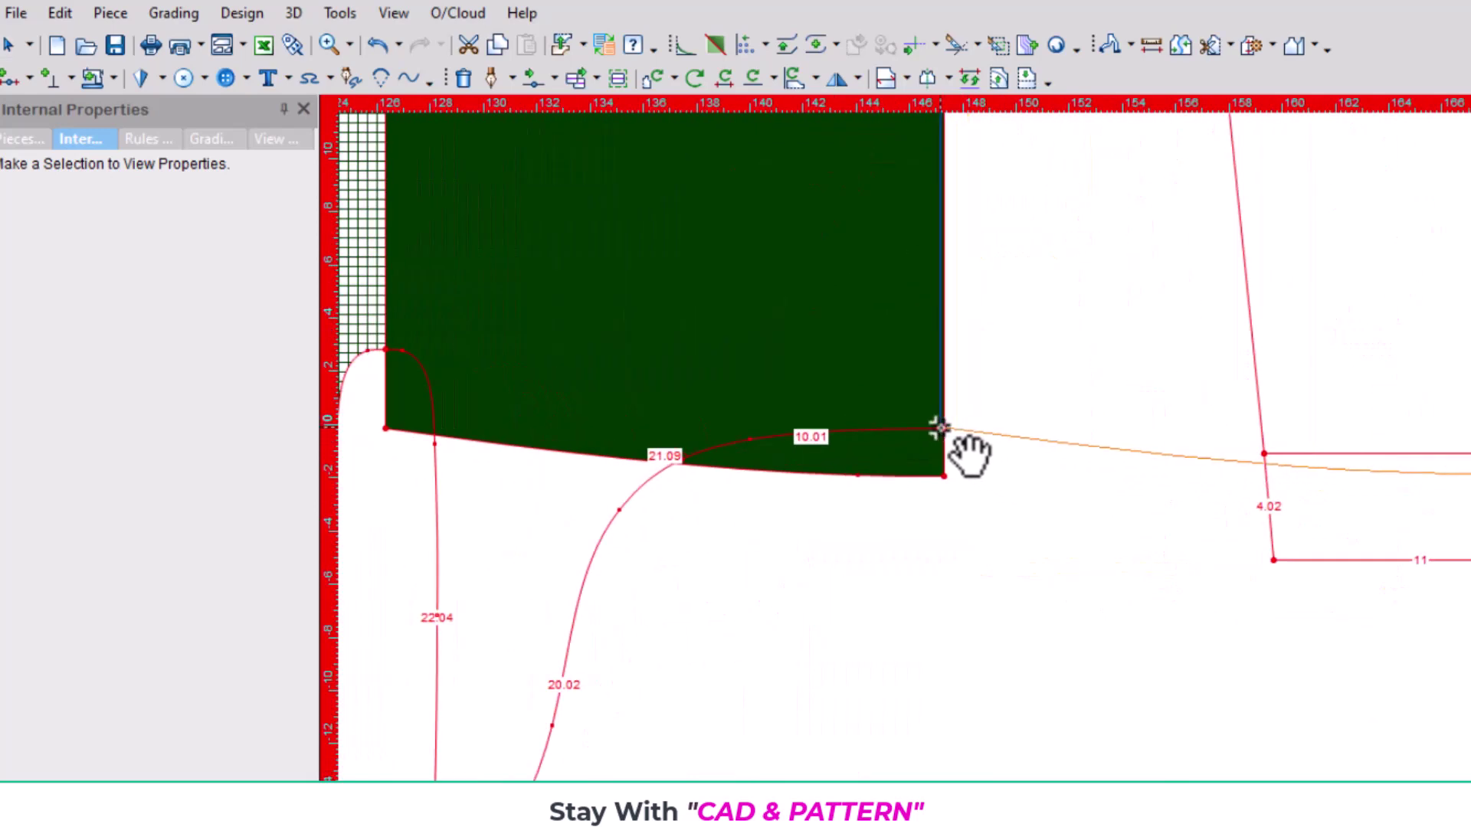
left_click(940, 428)
scroll(974, 406, "down", 1)
scroll(970, 330, "down", 1)
scroll(980, 459, "down", 1)
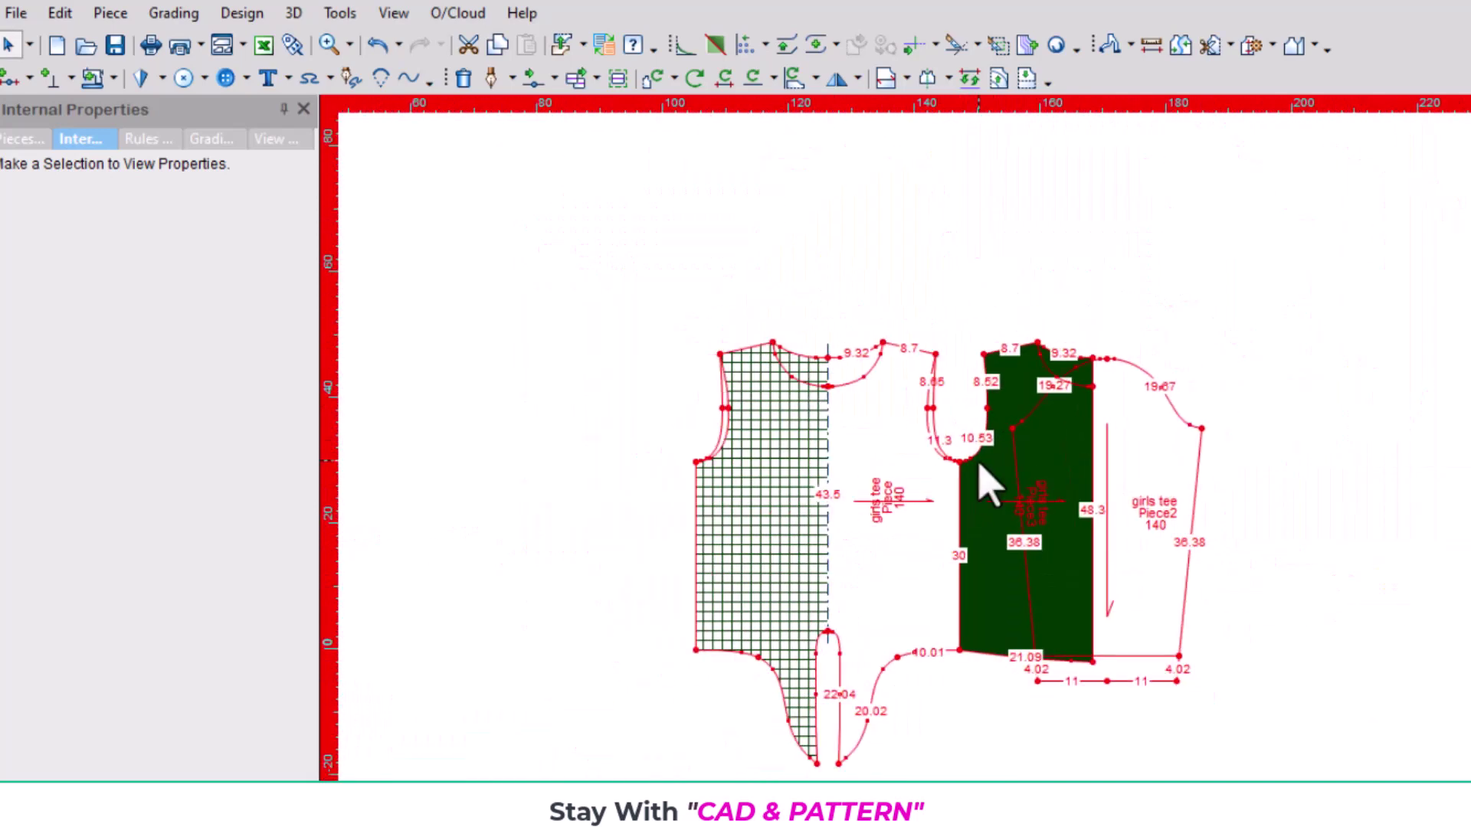
scroll(988, 487, "up", 2)
scroll(958, 521, "down", 3)
scroll(972, 475, "up", 1)
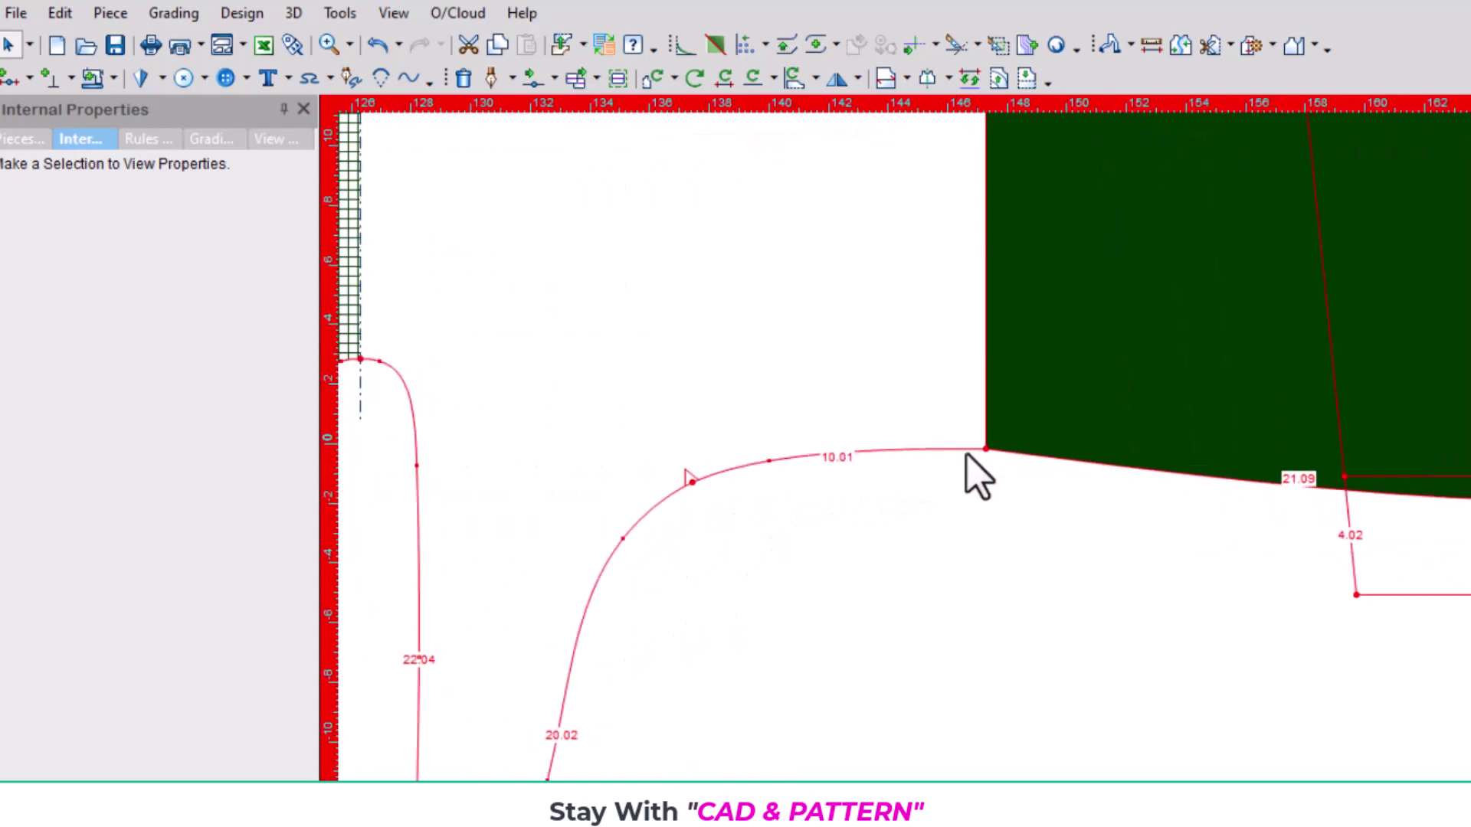
scroll(988, 474, "up", 1)
scroll(996, 459, "down", 1)
scroll(995, 452, "up", 1)
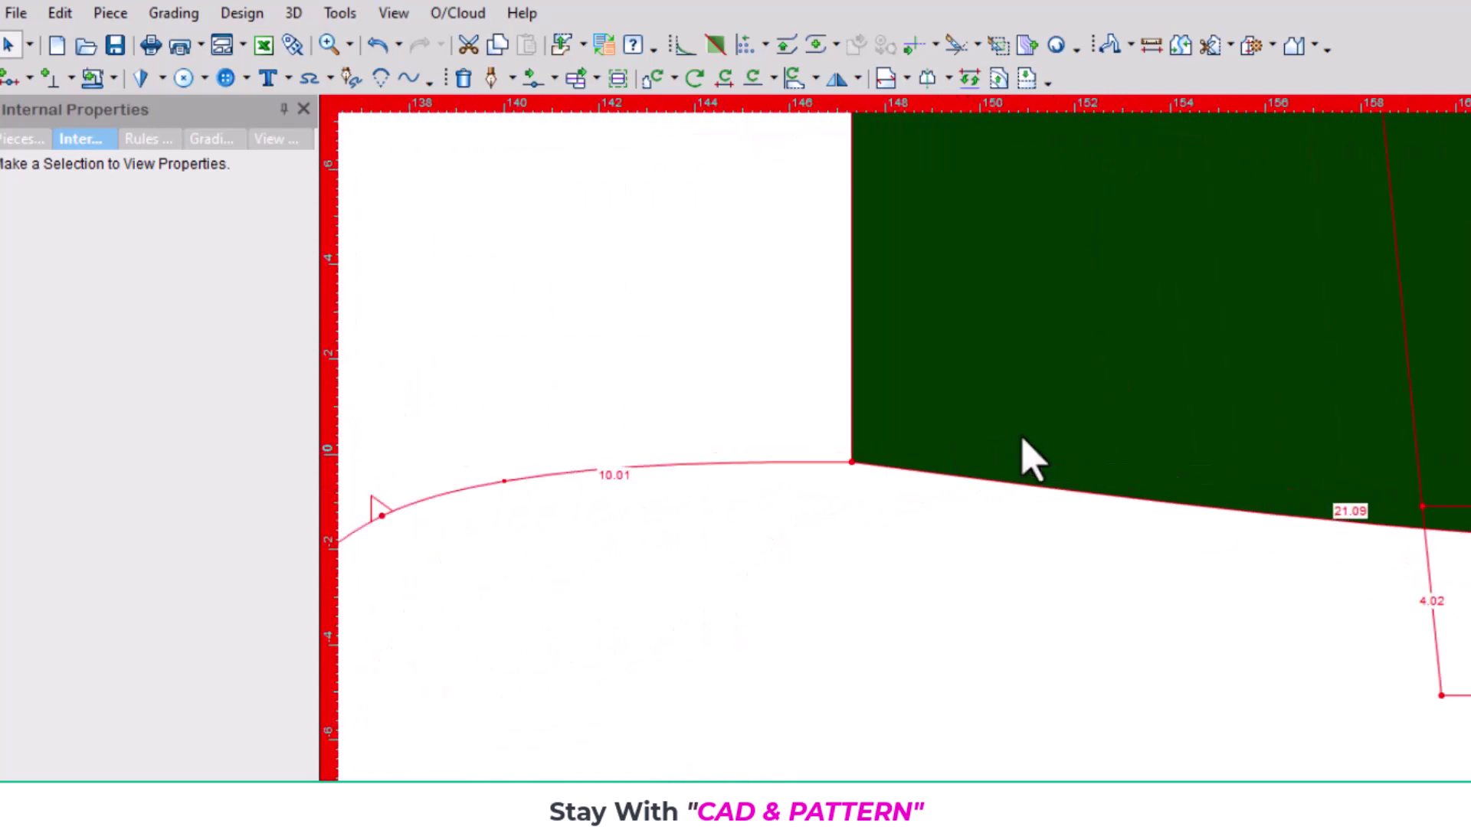
Select the hem point beside Piece3's corner and confirm its position in Move Point
scroll(966, 475, "up", 1)
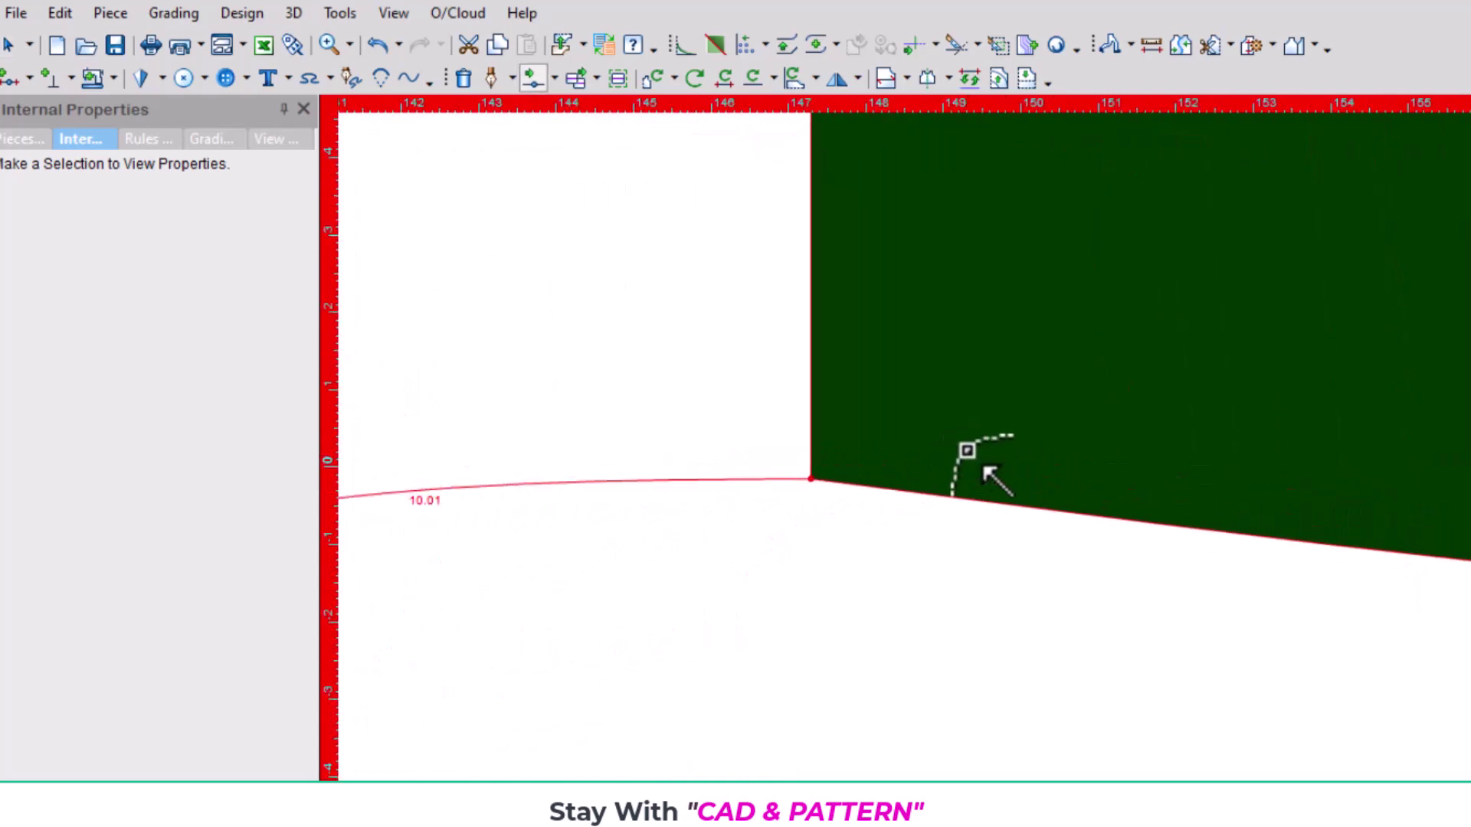
left_click(891, 488)
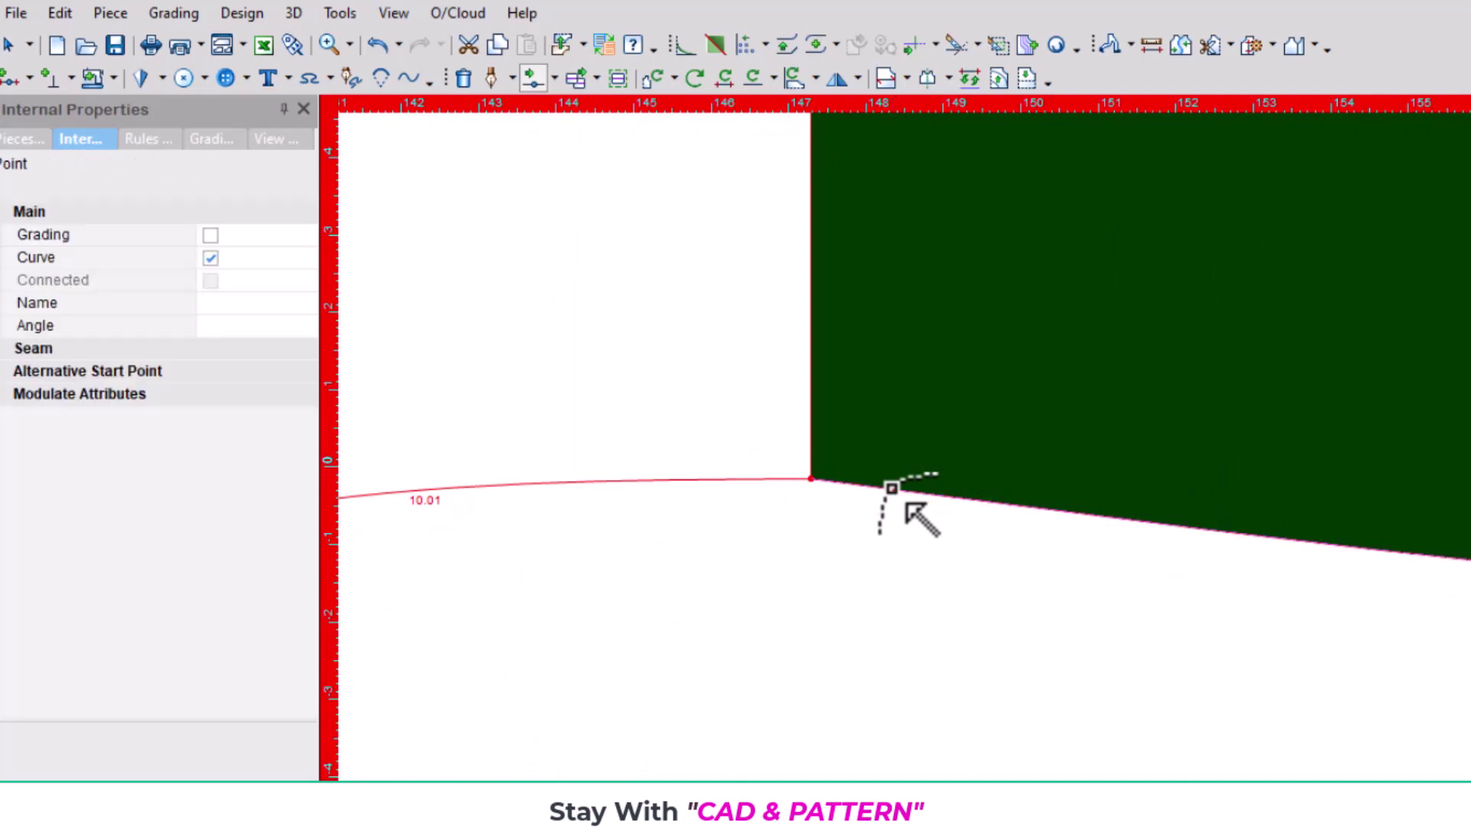
left_click(894, 484)
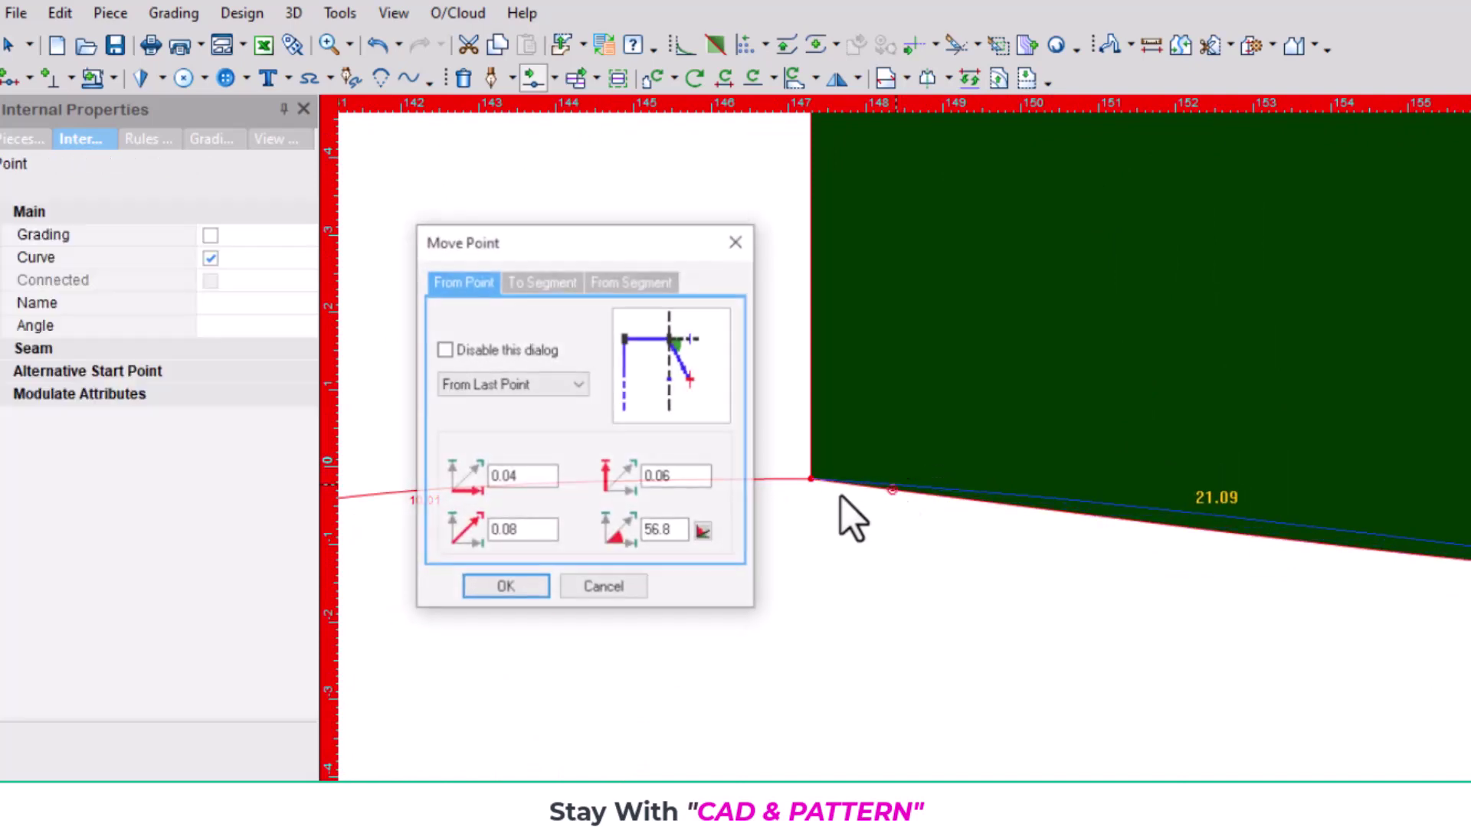
left_click(517, 589)
Drag Piece3 back to its original spot on the left
scroll(1027, 470, "down", 1)
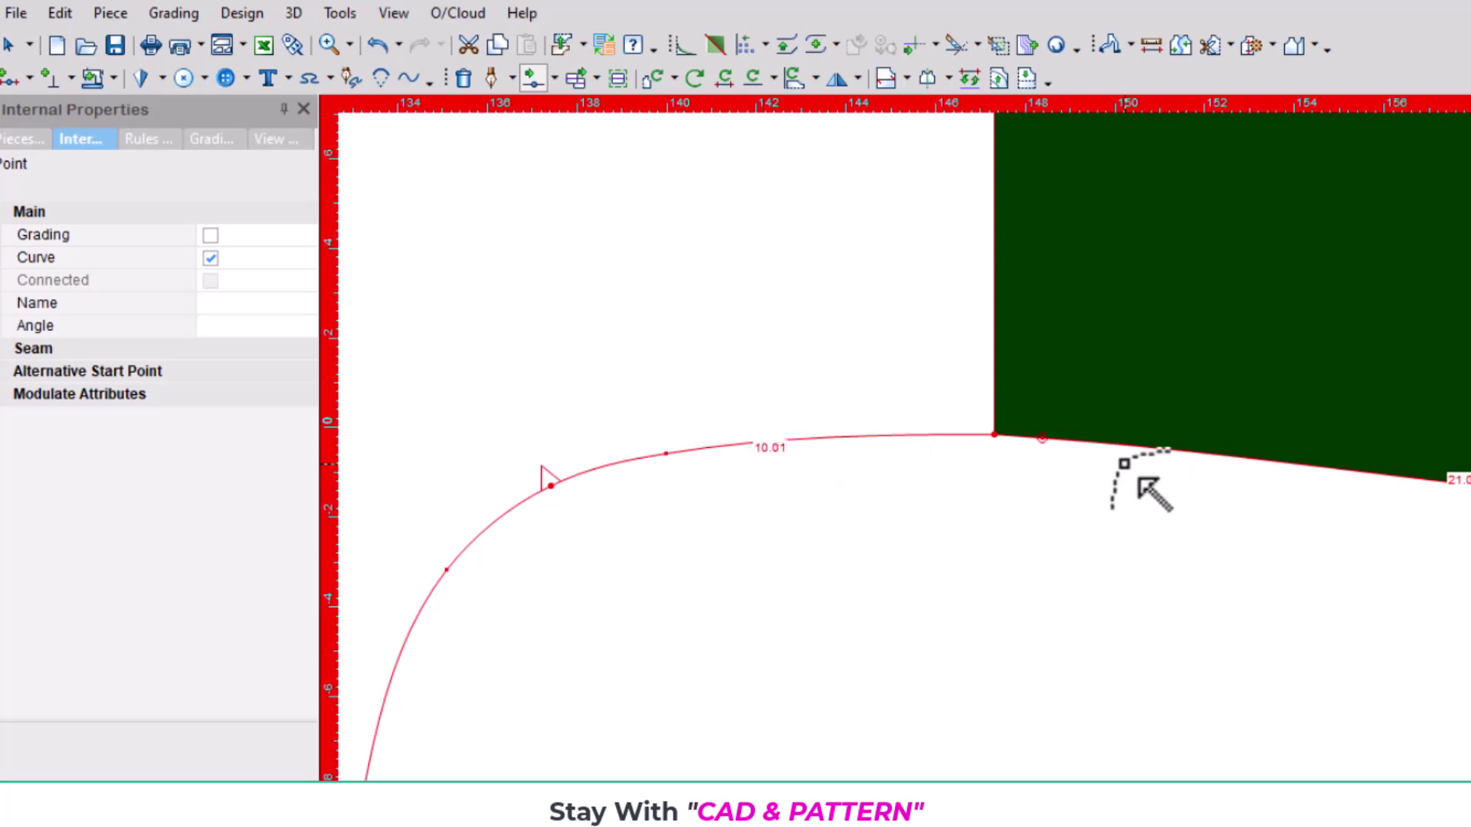
scroll(969, 442, "down", 1)
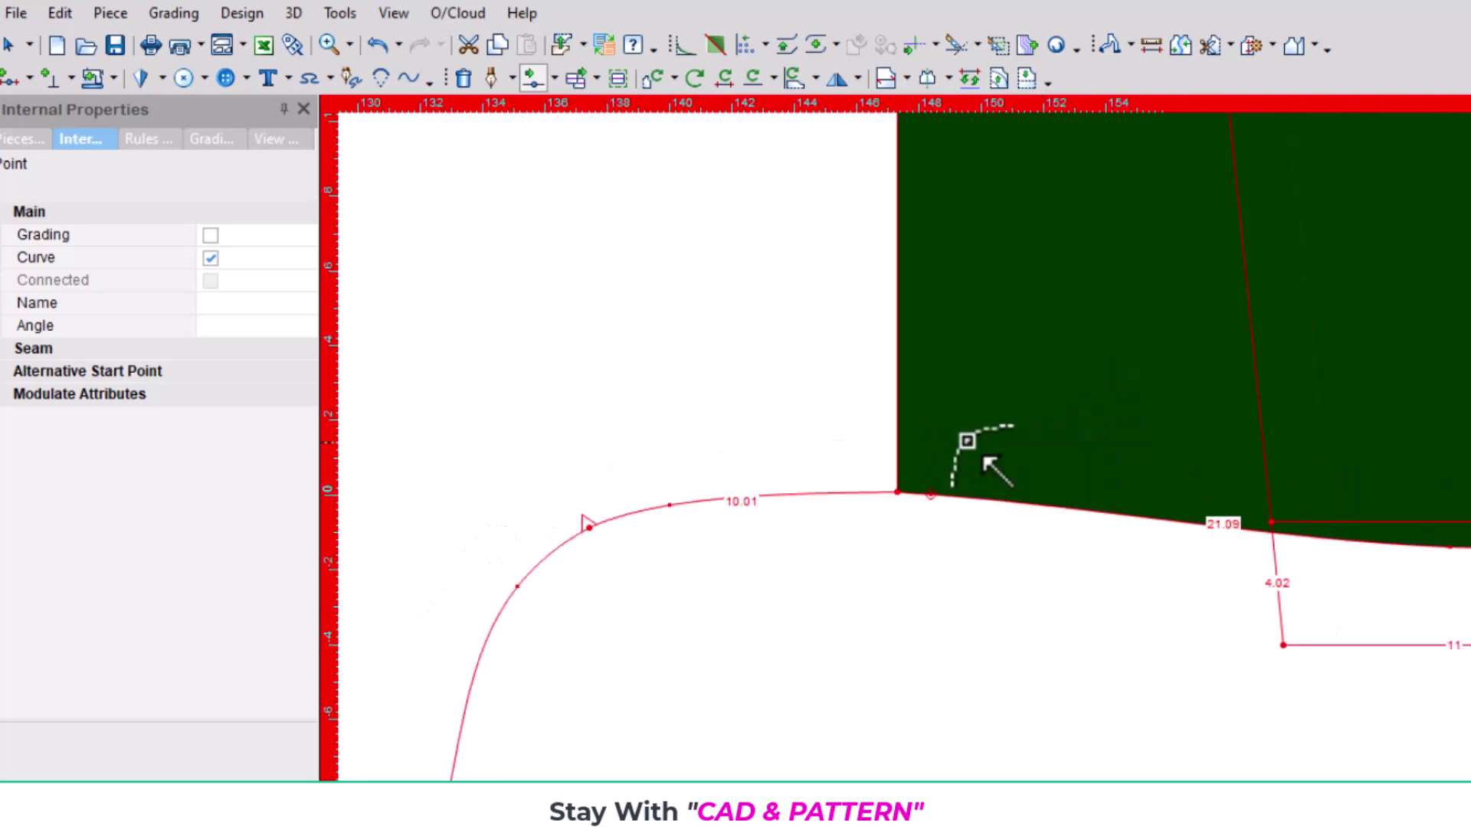
scroll(969, 444, "down", 1)
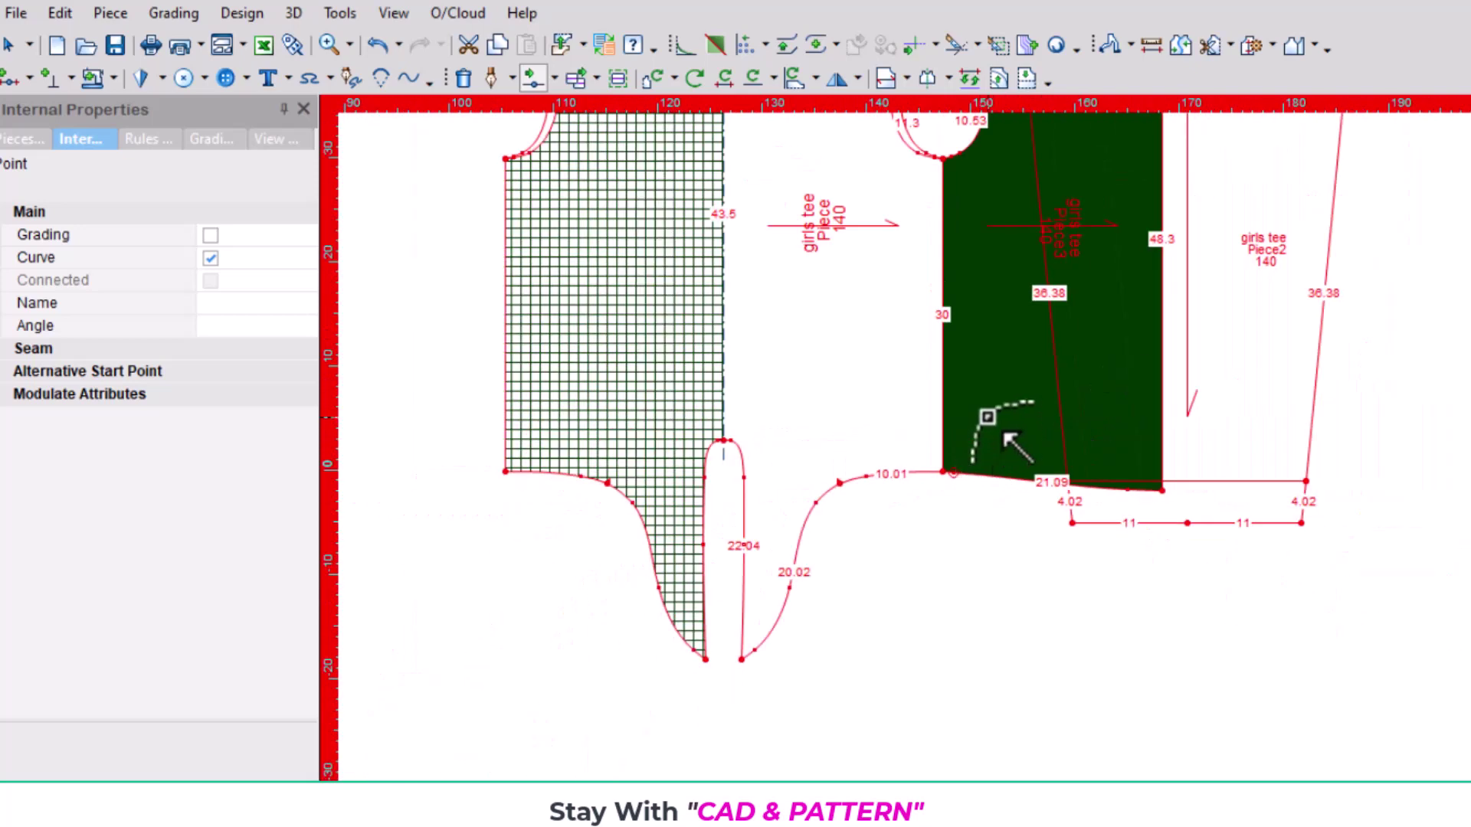
scroll(988, 425, "down", 2)
left_click_drag(387, 574, 839, 436)
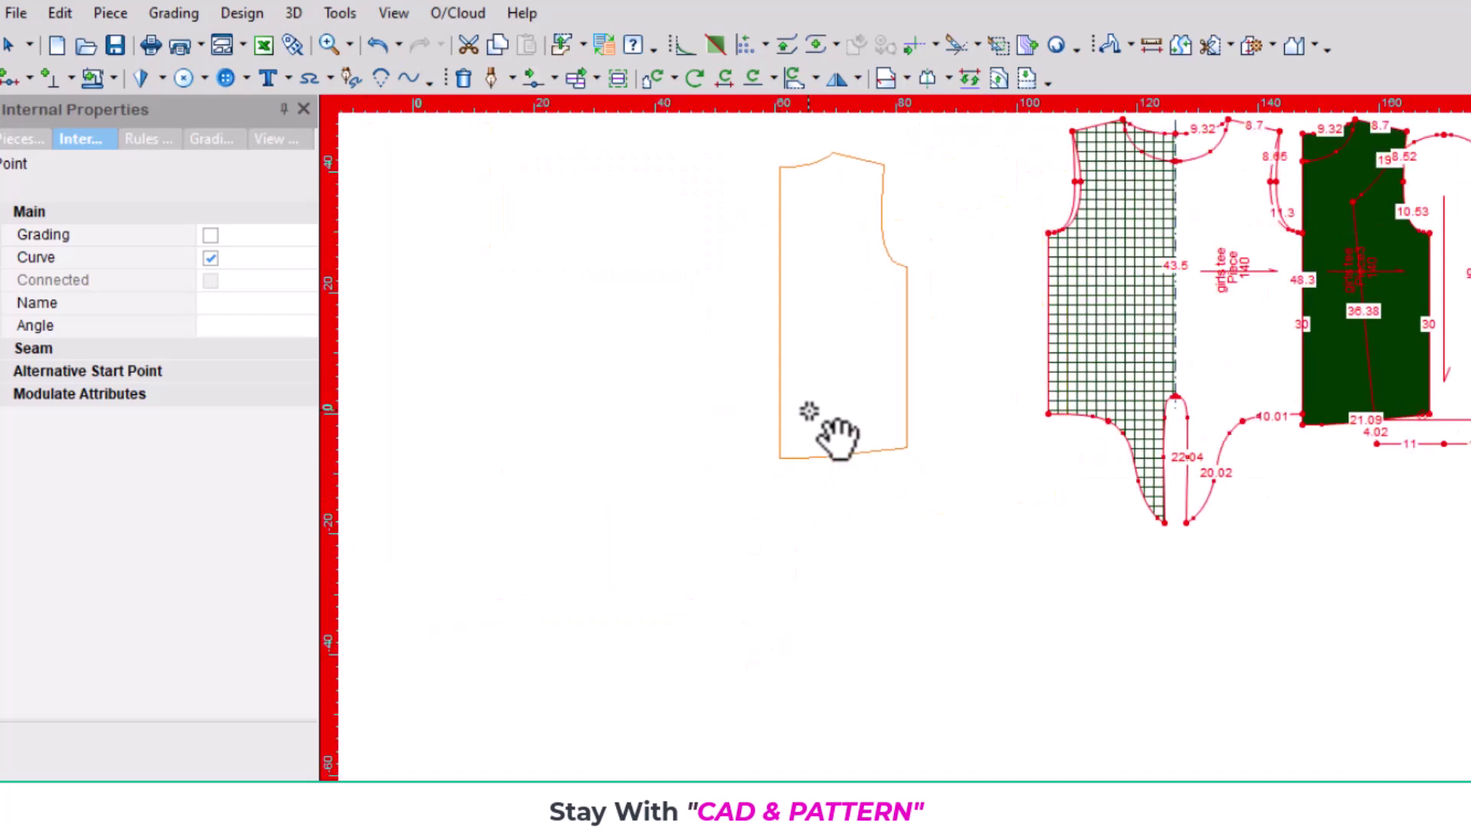
scroll(1011, 485, "up", 1)
scroll(1149, 526, "up", 1)
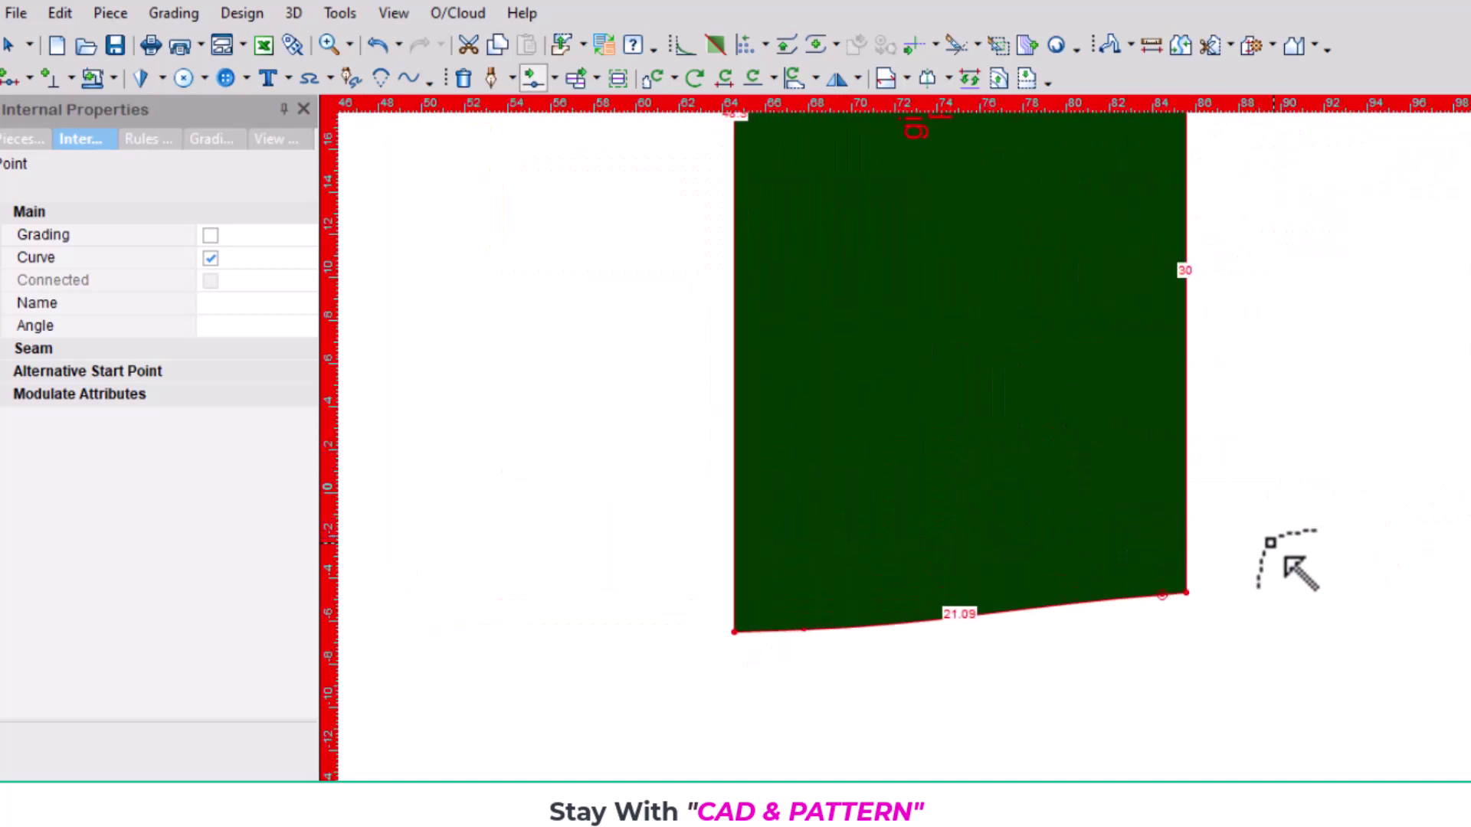
Add a point on Piece3's hem and move it so the hem reads 21.1
key("n")
scroll(939, 497, "down", 1)
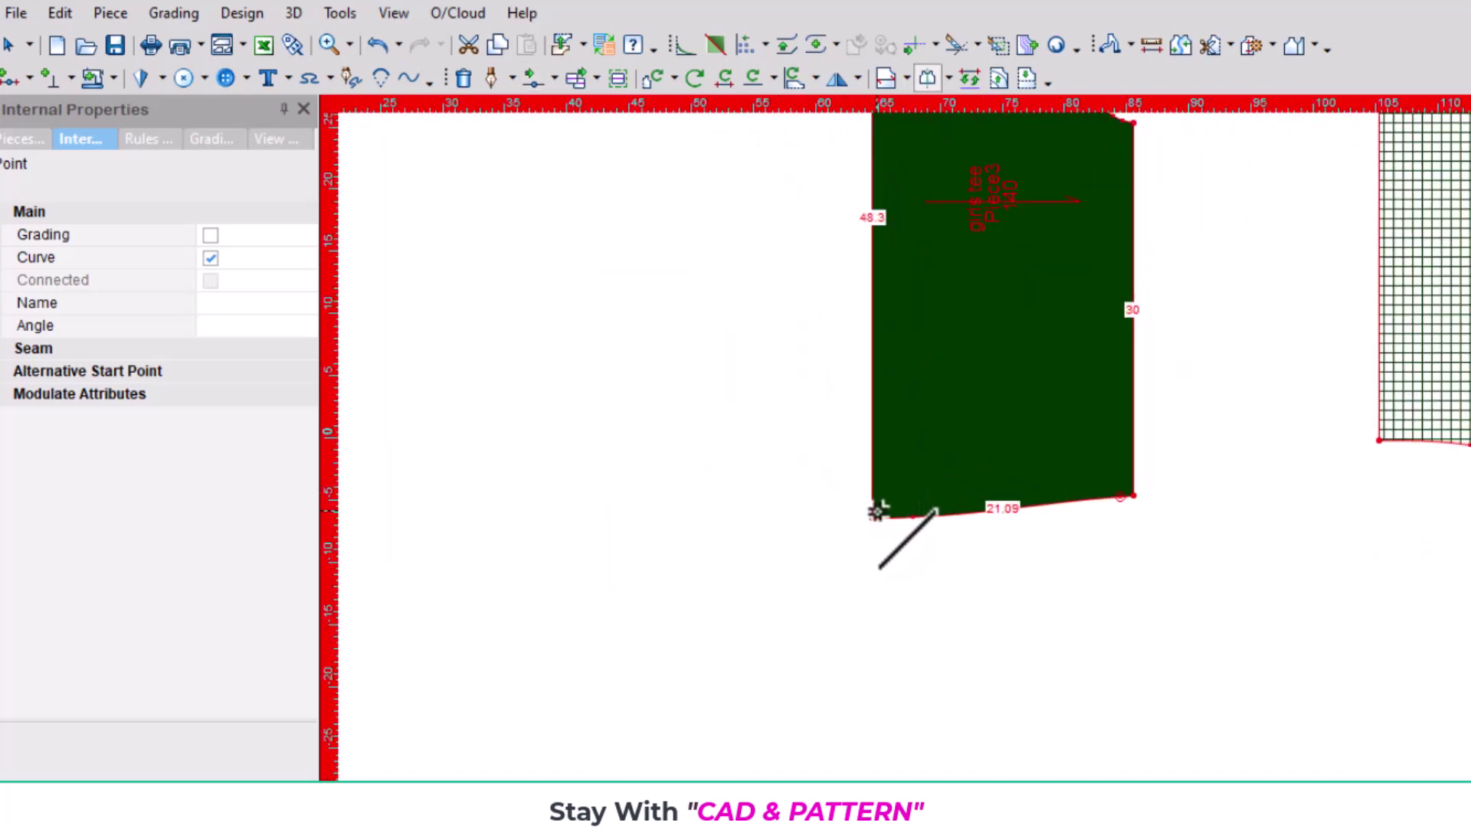
scroll(869, 519, "down", 1)
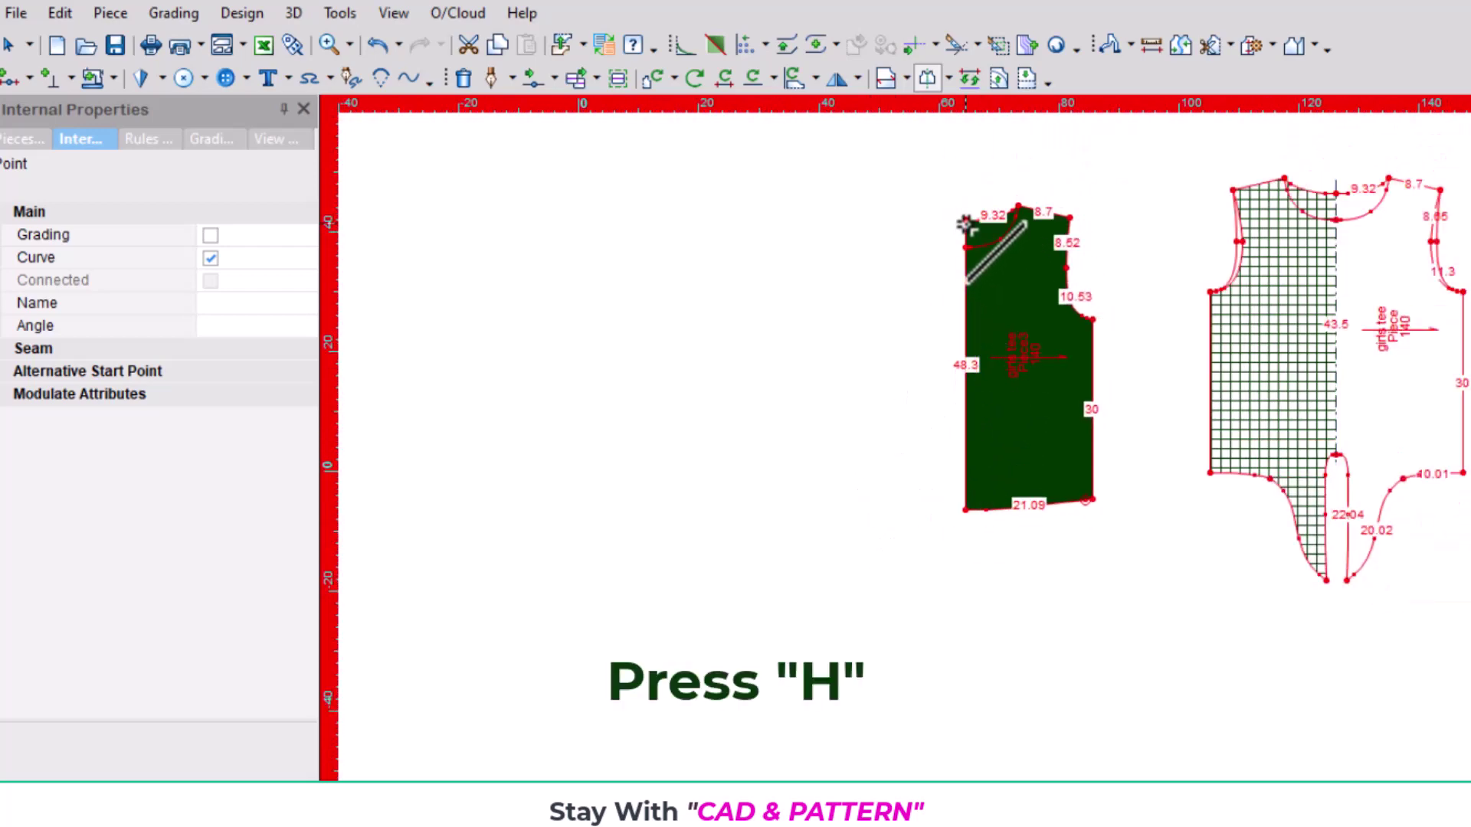
key("h")
scroll(969, 452, "up", 1)
scroll(968, 471, "up", 1)
scroll(980, 472, "up", 1)
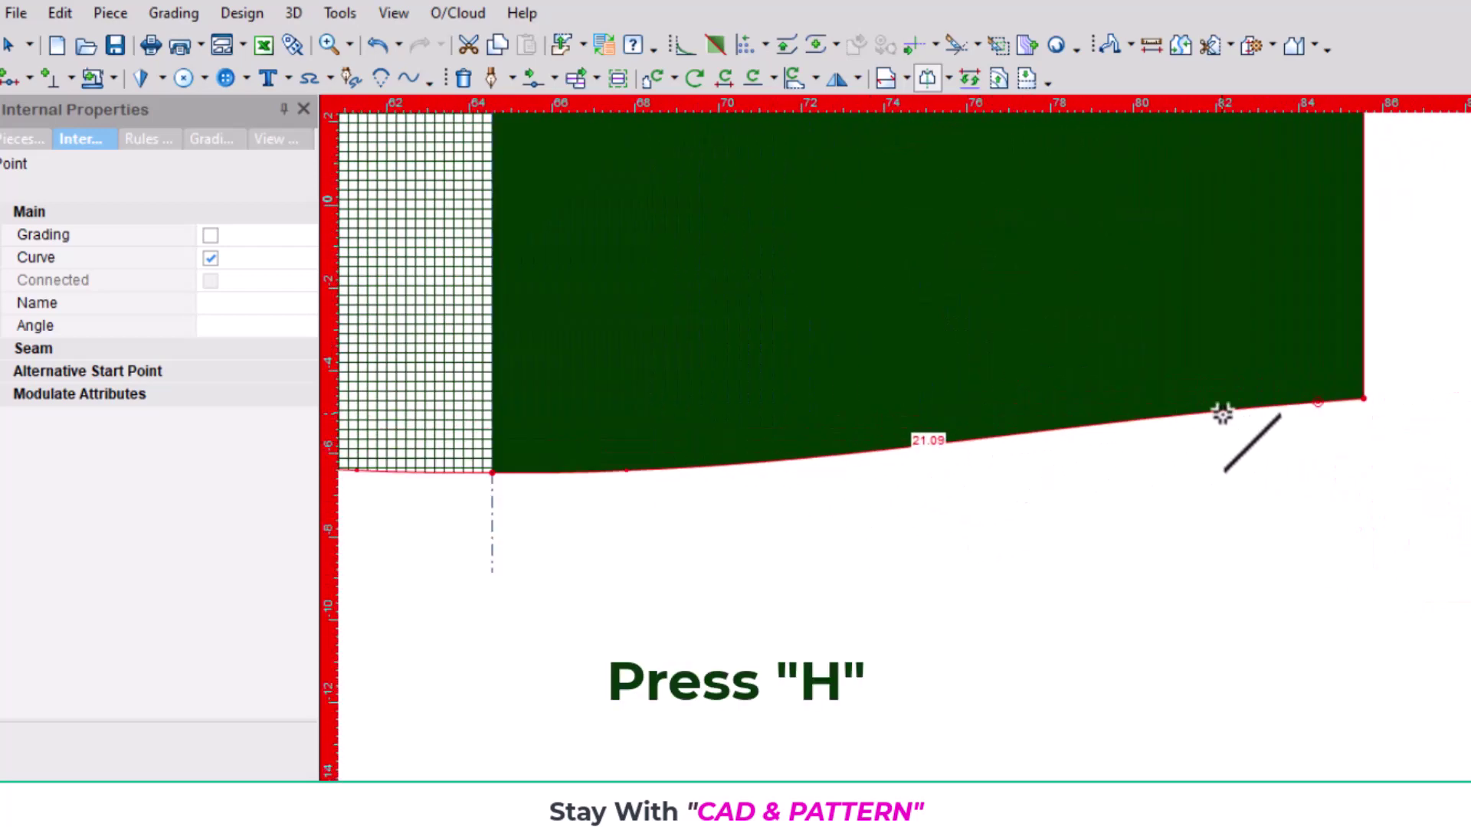
left_click(1309, 412)
key("h")
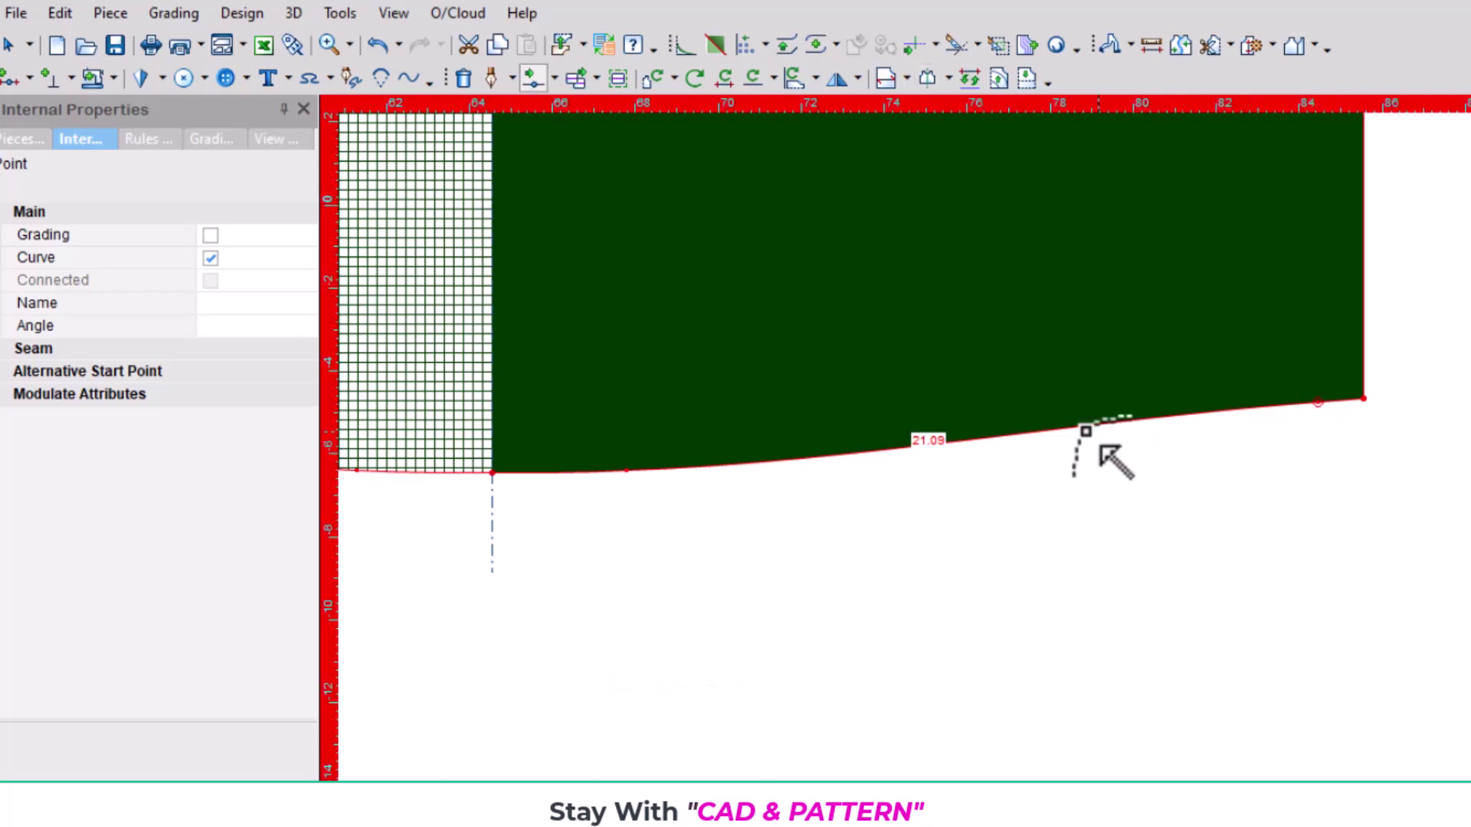
left_click(966, 444)
left_click(529, 589)
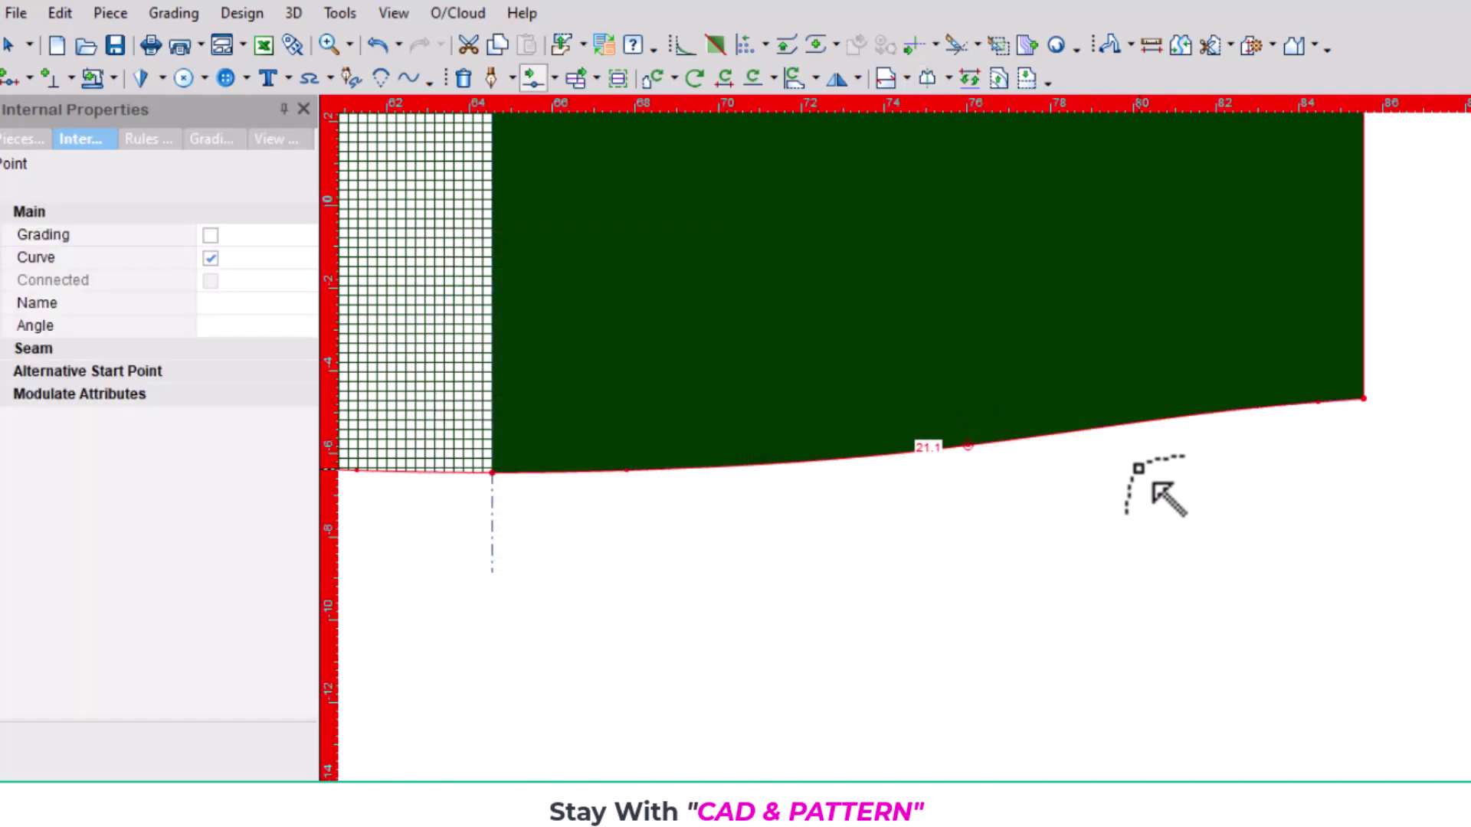
Trace the bodice's right half with its 10.01 and 20.02 cm bottom detail into a new piece
scroll(1136, 469, "down", 3)
scroll(1109, 437, "down", 4)
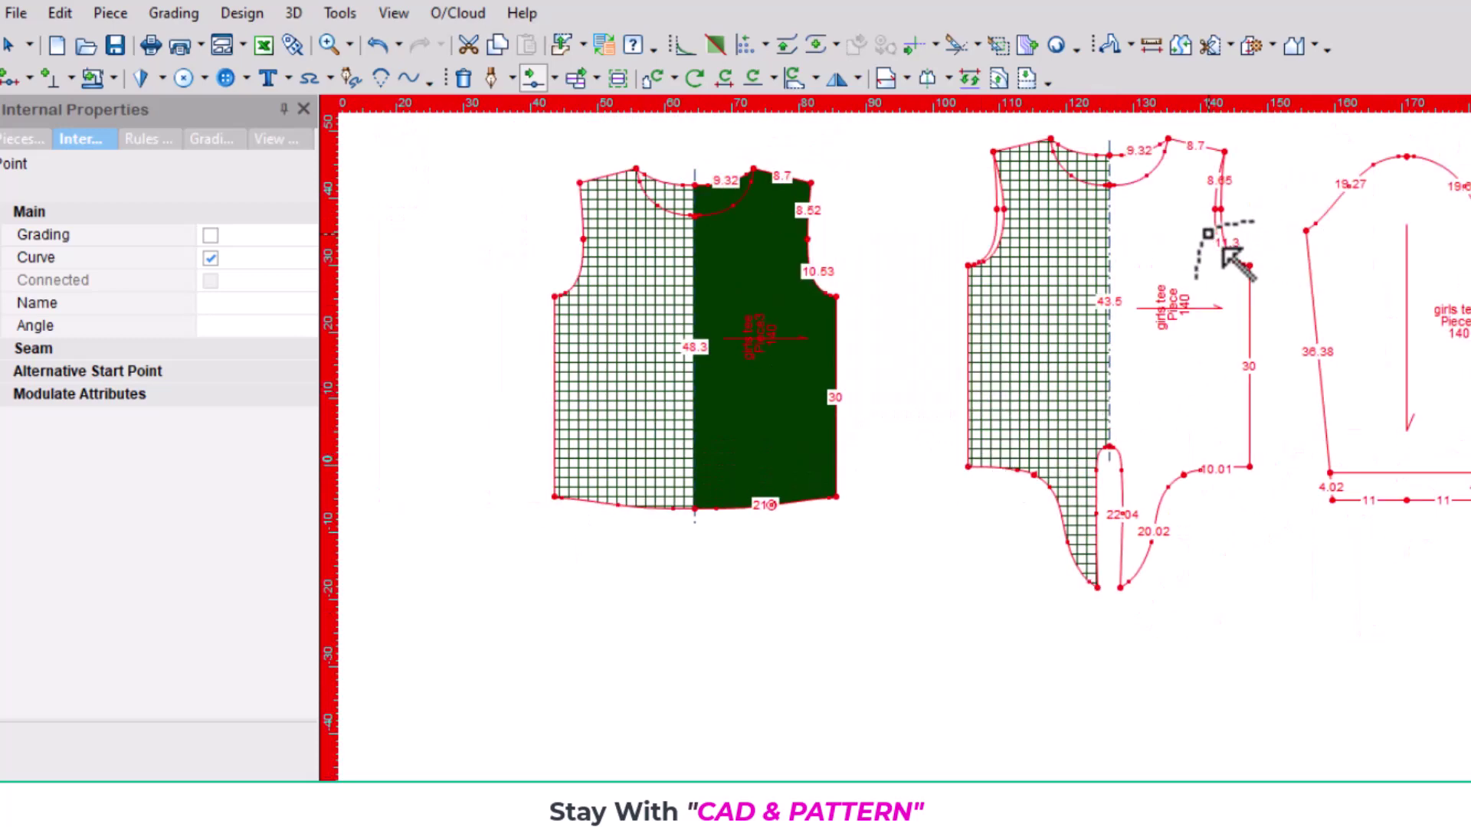
key("n")
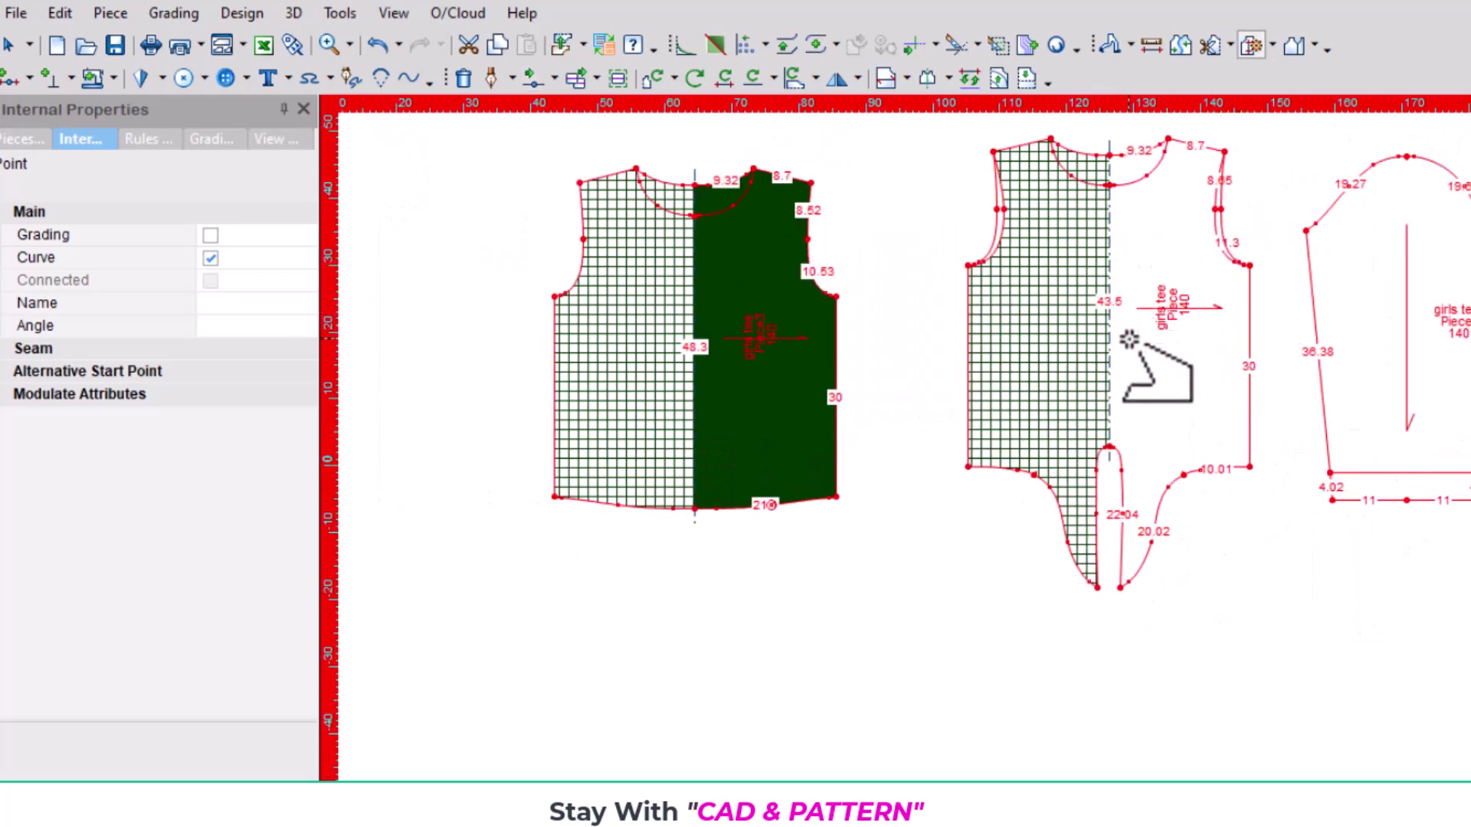
scroll(1175, 342, "up", 2)
scroll(975, 460, "up", 1)
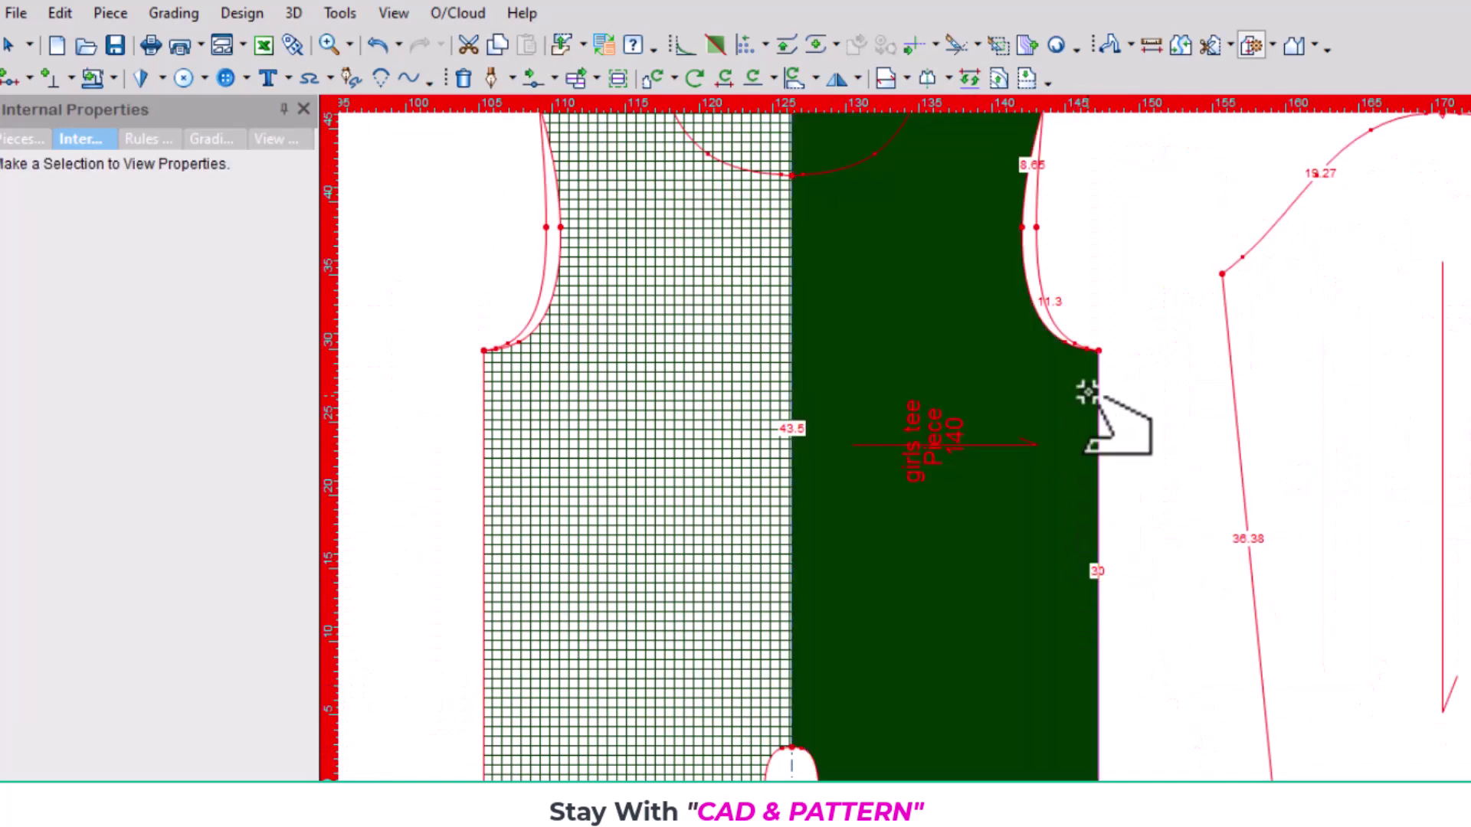
scroll(1086, 390, "up", 1)
scroll(929, 371, "down", 1)
scroll(984, 425, "down", 1)
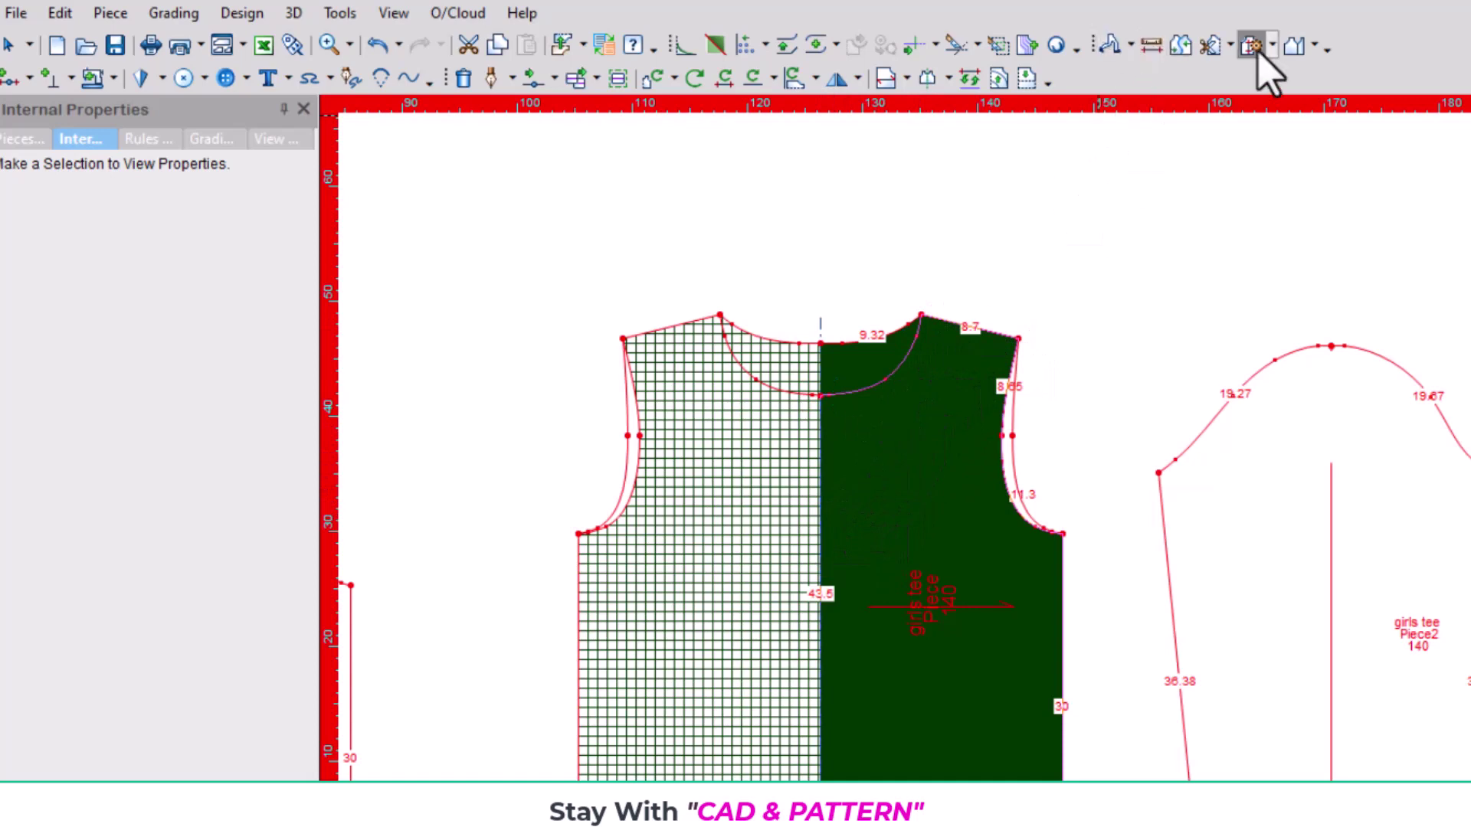
scroll(969, 543, "down", 1)
scroll(969, 536, "up", 1)
scroll(967, 475, "up", 2)
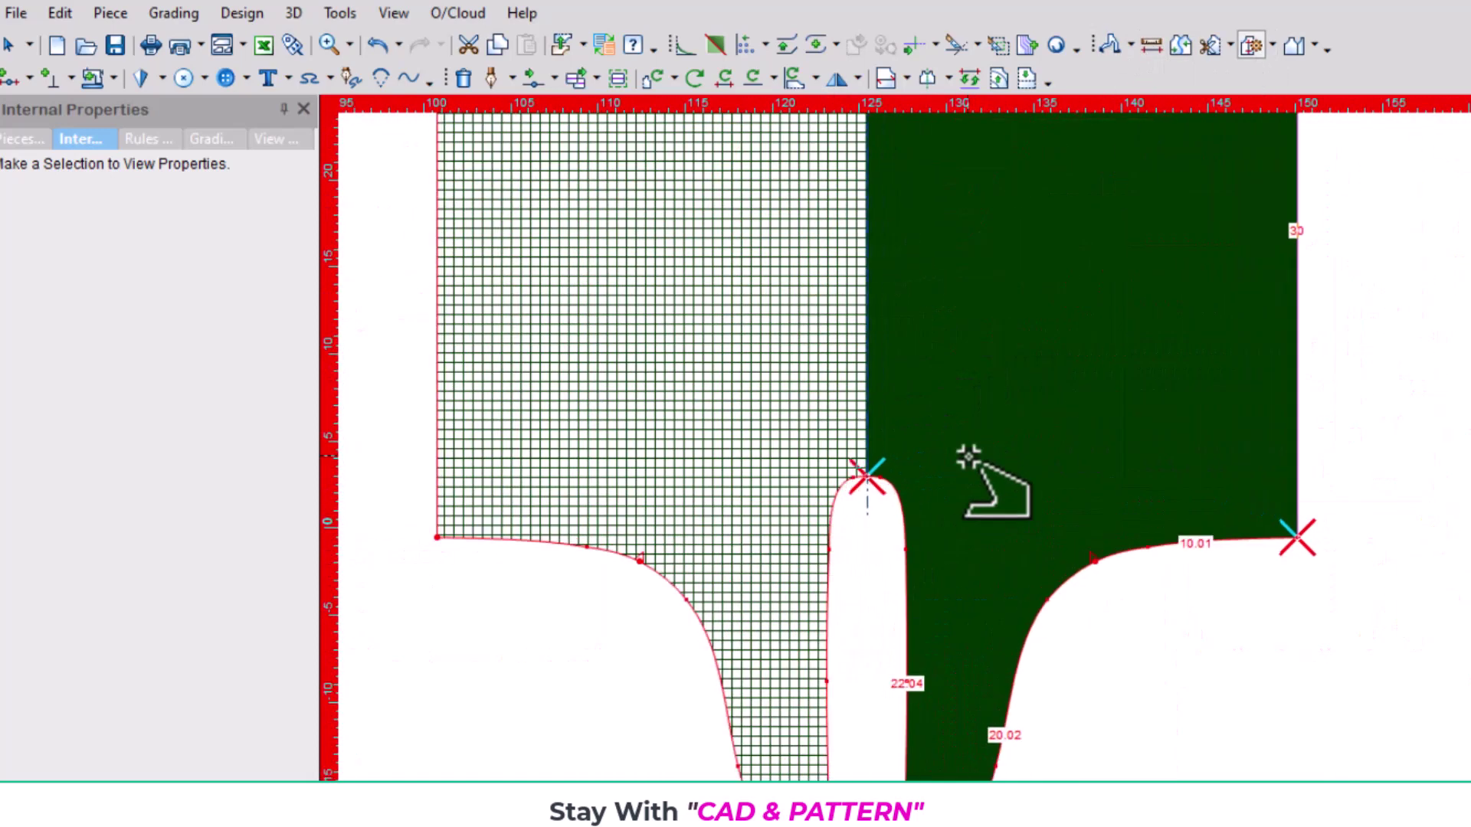
scroll(904, 514, "up", 1)
scroll(930, 615, "down", 1)
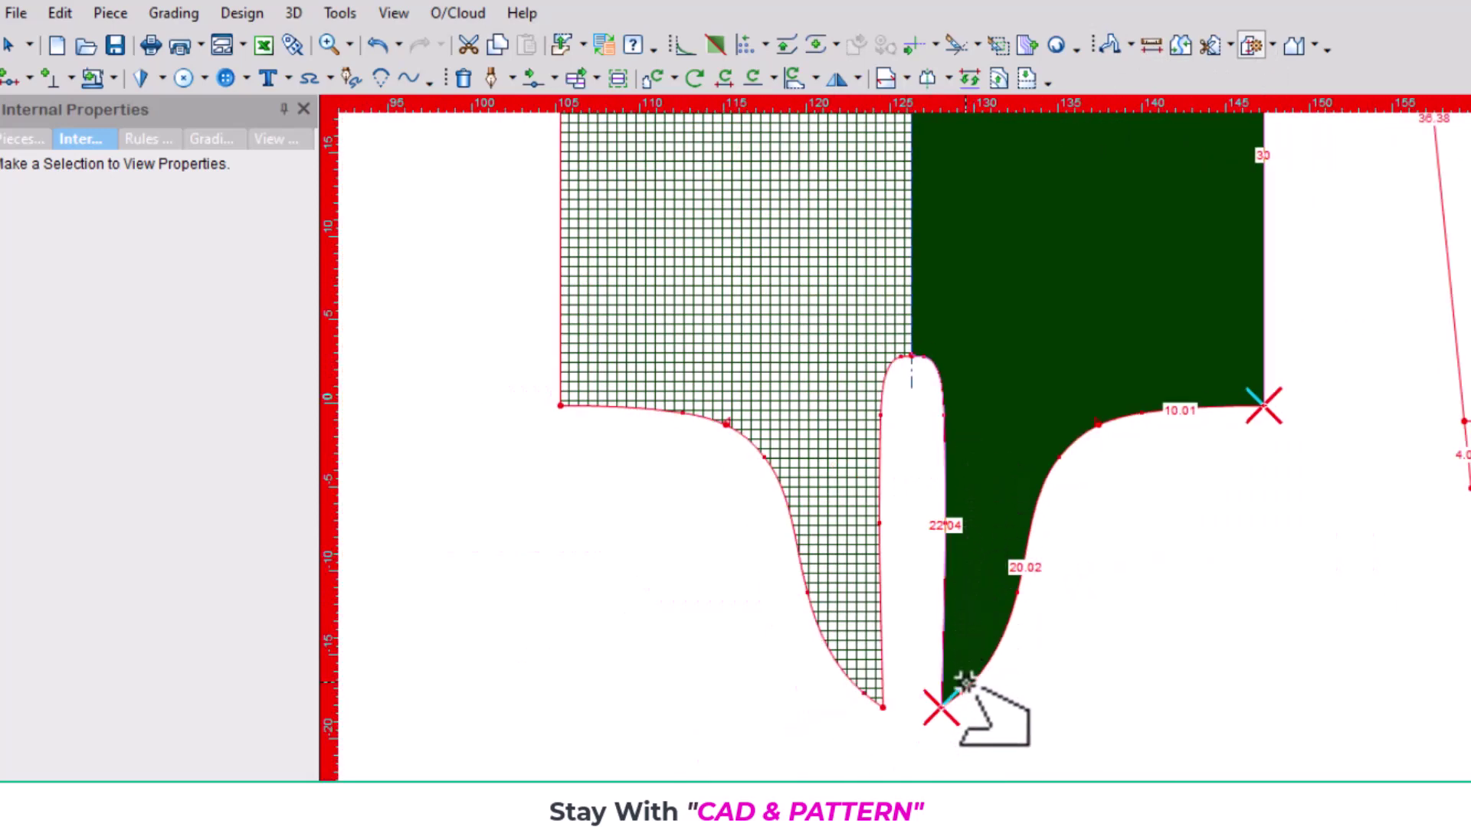
left_click(1161, 426)
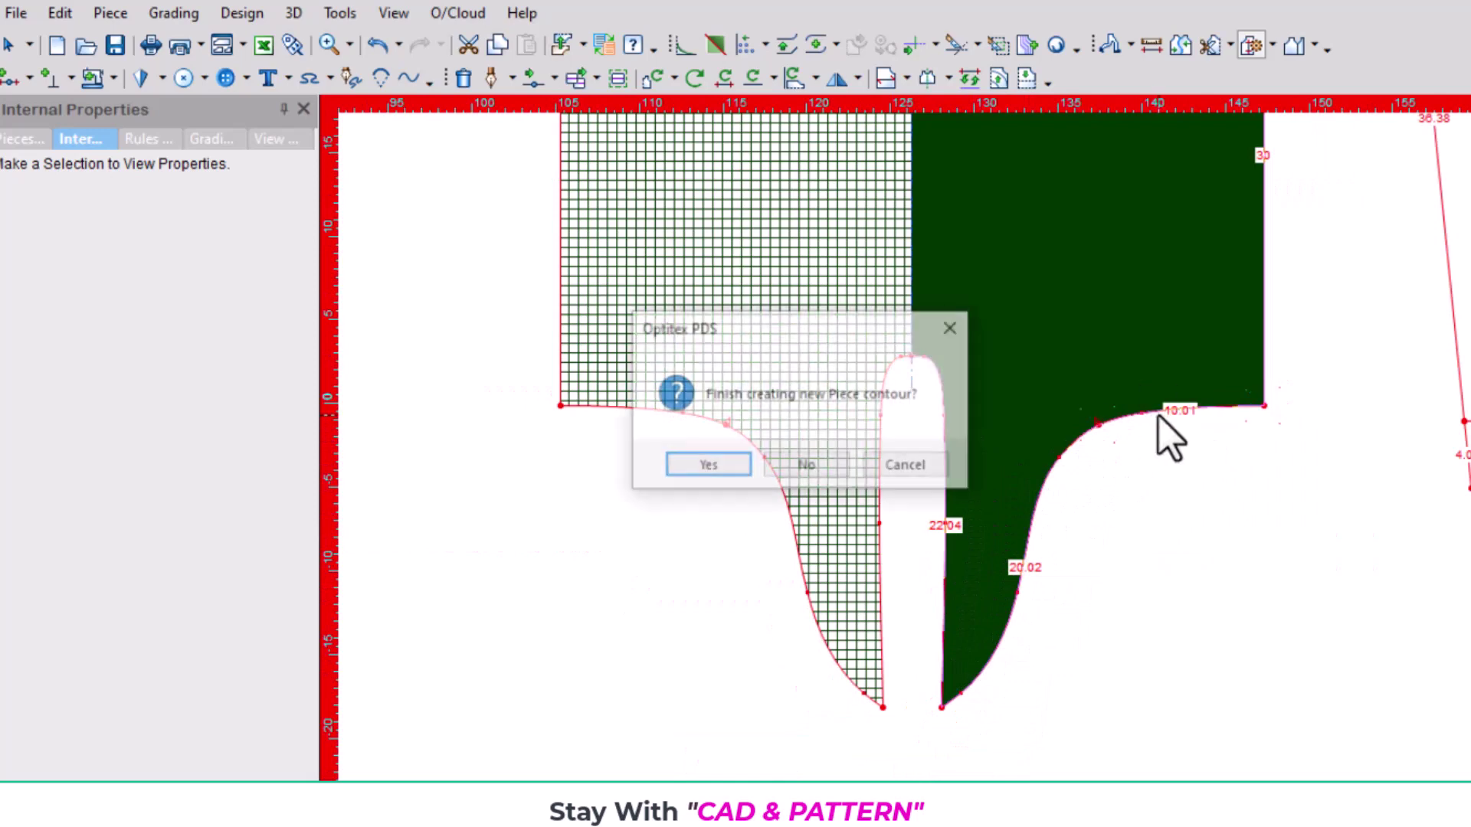
left_click(726, 462)
scroll(1088, 468, "down", 2)
scroll(750, 498, "down", 1)
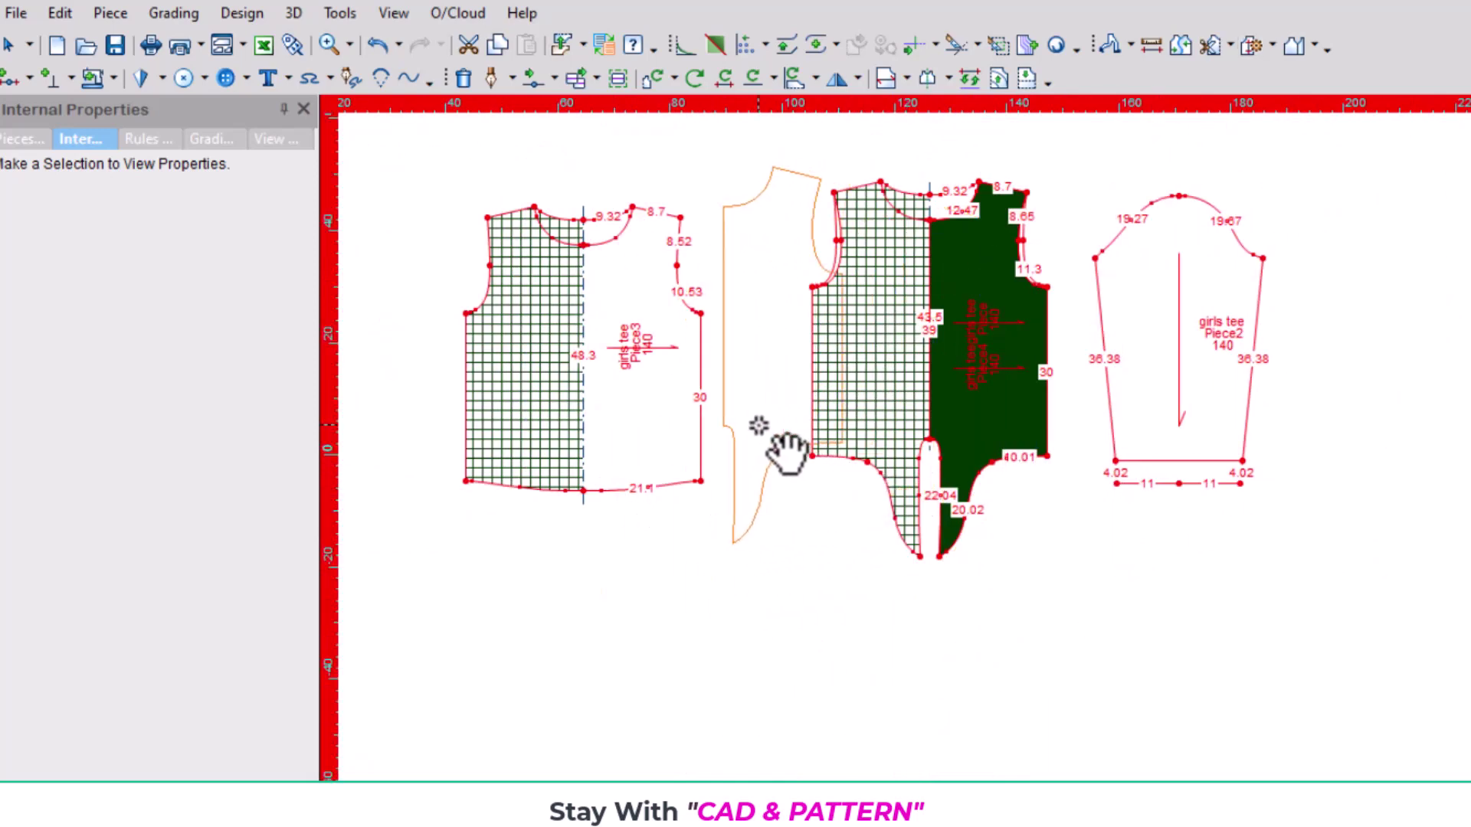
Move the original bodice to the far right and the sleeve into the middle gap
left_click_drag(1277, 397, 1369, 400)
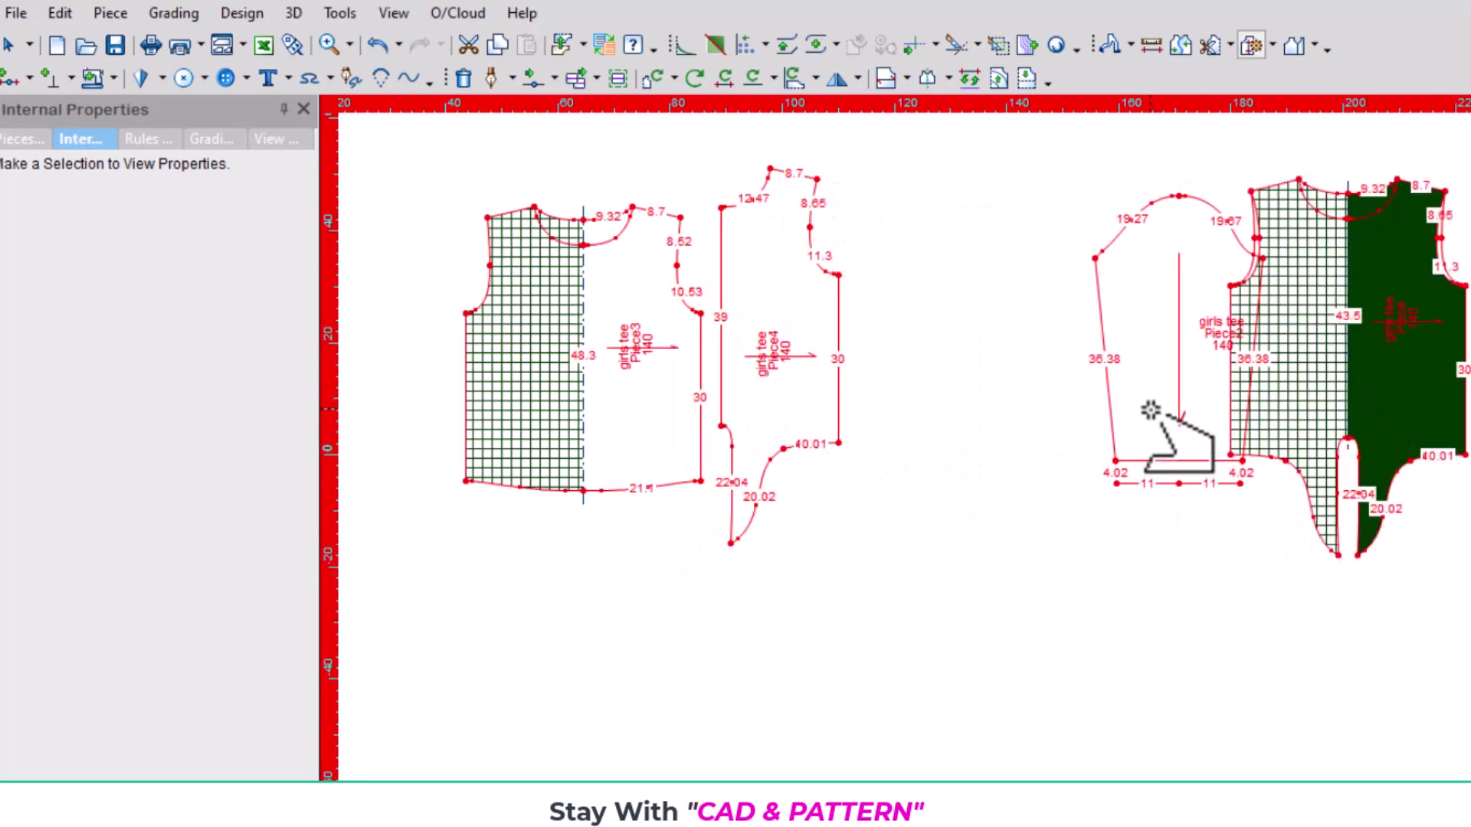
left_click_drag(1156, 402, 1062, 373)
scroll(1008, 432, "up", 1)
scroll(982, 452, "up", 1)
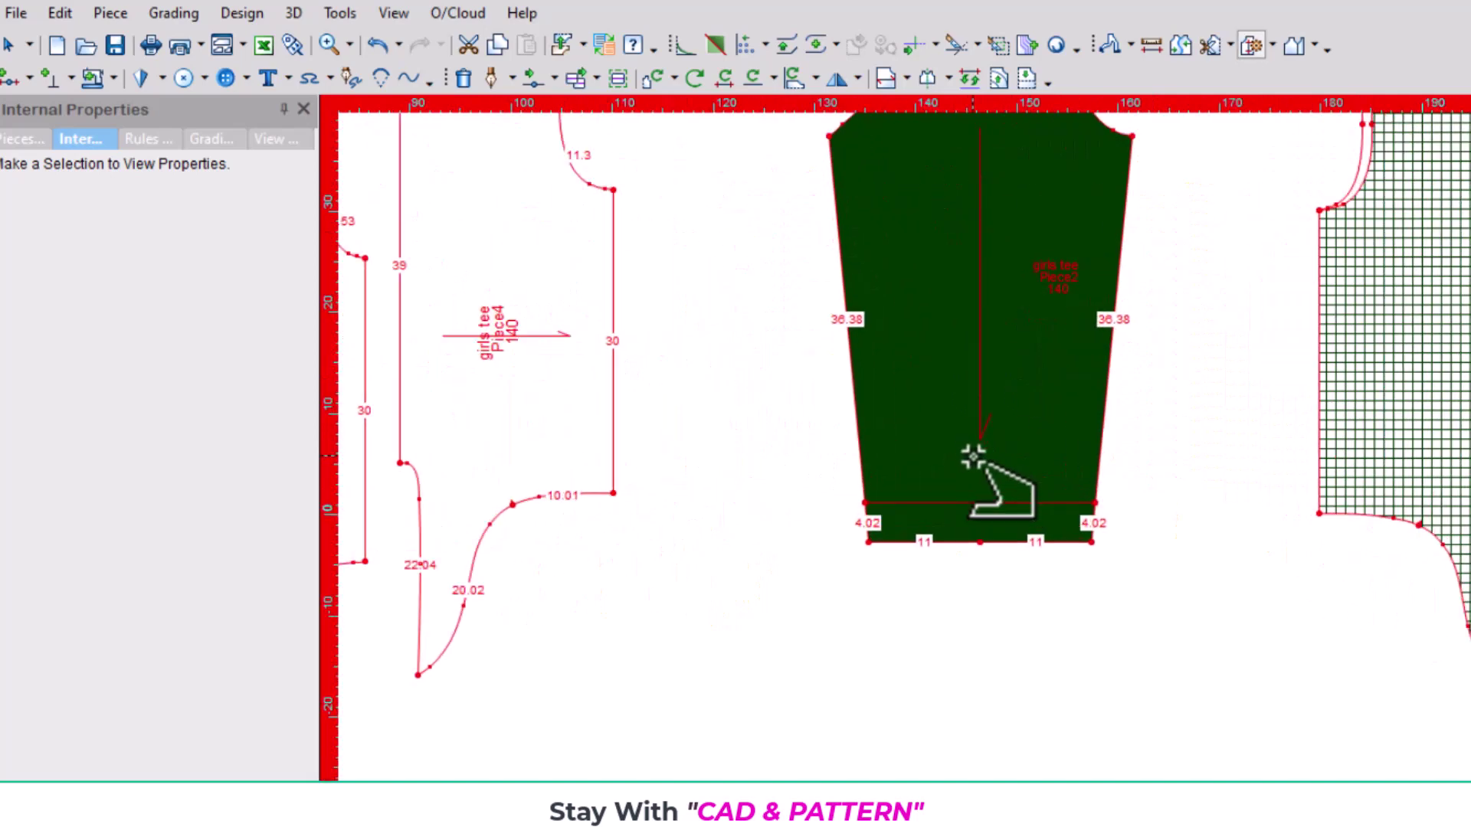
scroll(975, 445, "up", 1)
scroll(934, 441, "up", 1)
scroll(957, 436, "down", 3)
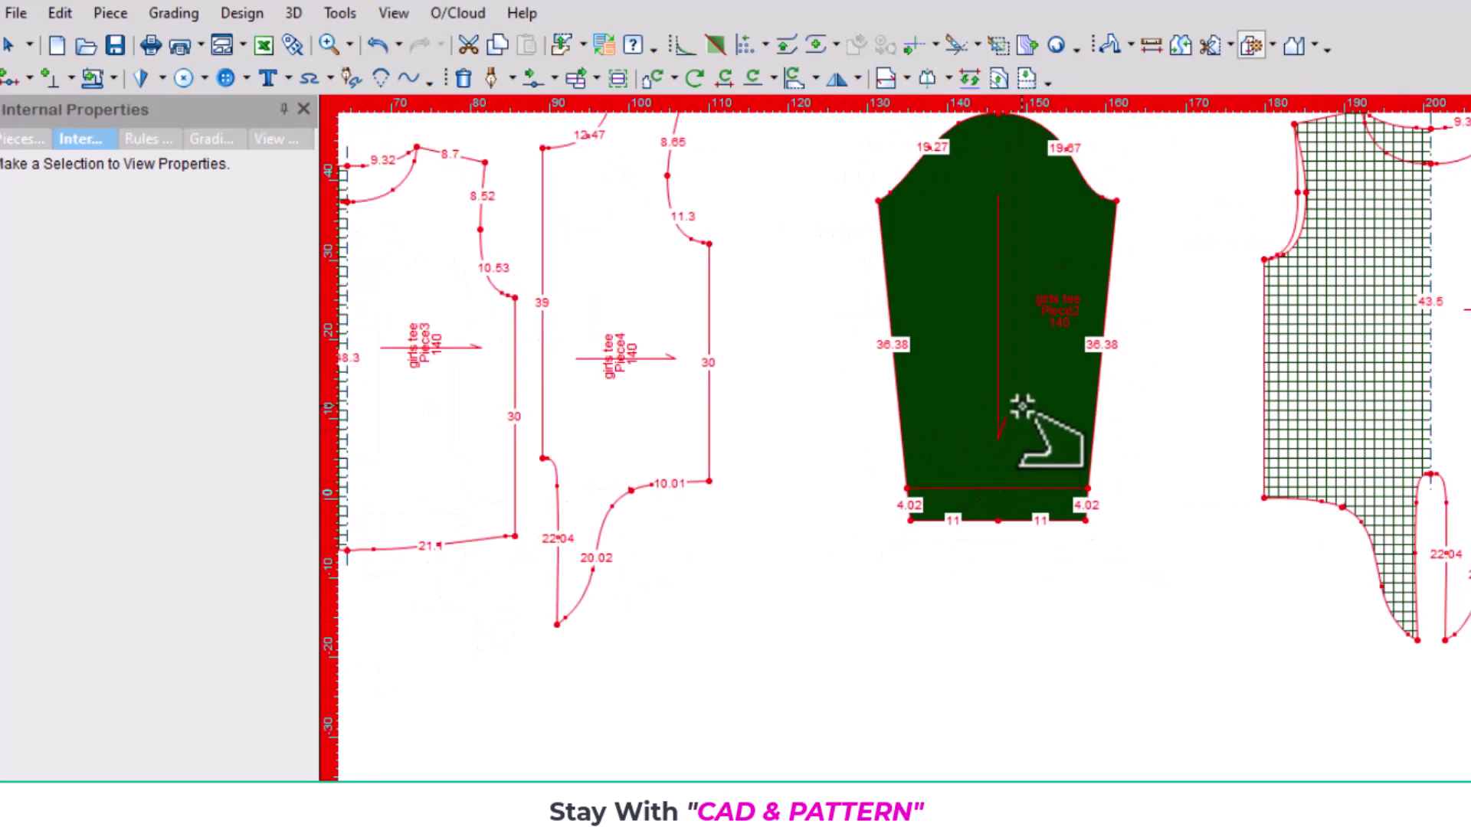
scroll(1011, 425, "up", 2)
right_click(1131, 367)
left_click(1166, 377)
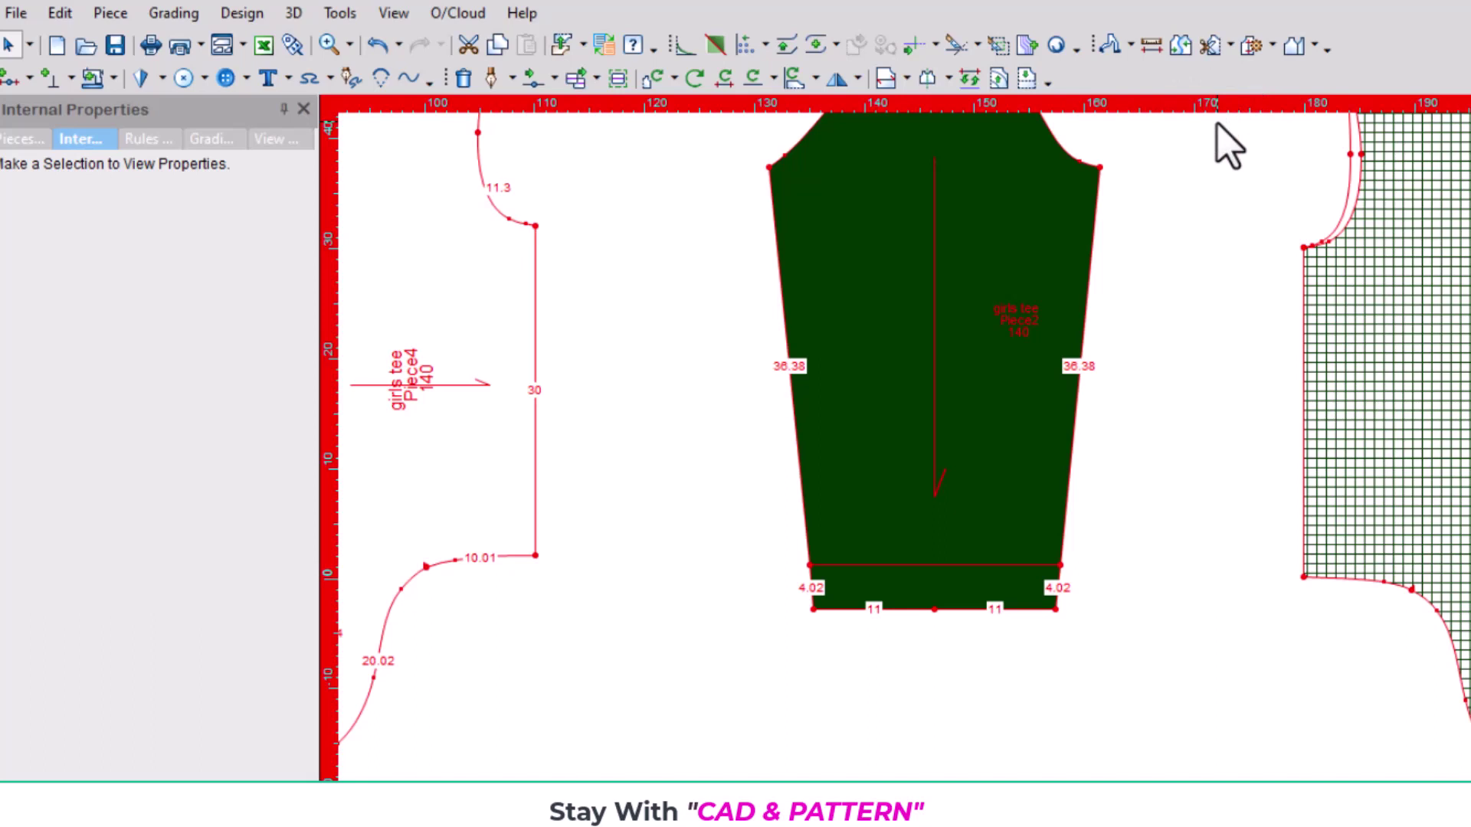
Cut the sleeve along its cuff line with 0.8 seam width and move the band below
key("ctrl+shift+c")
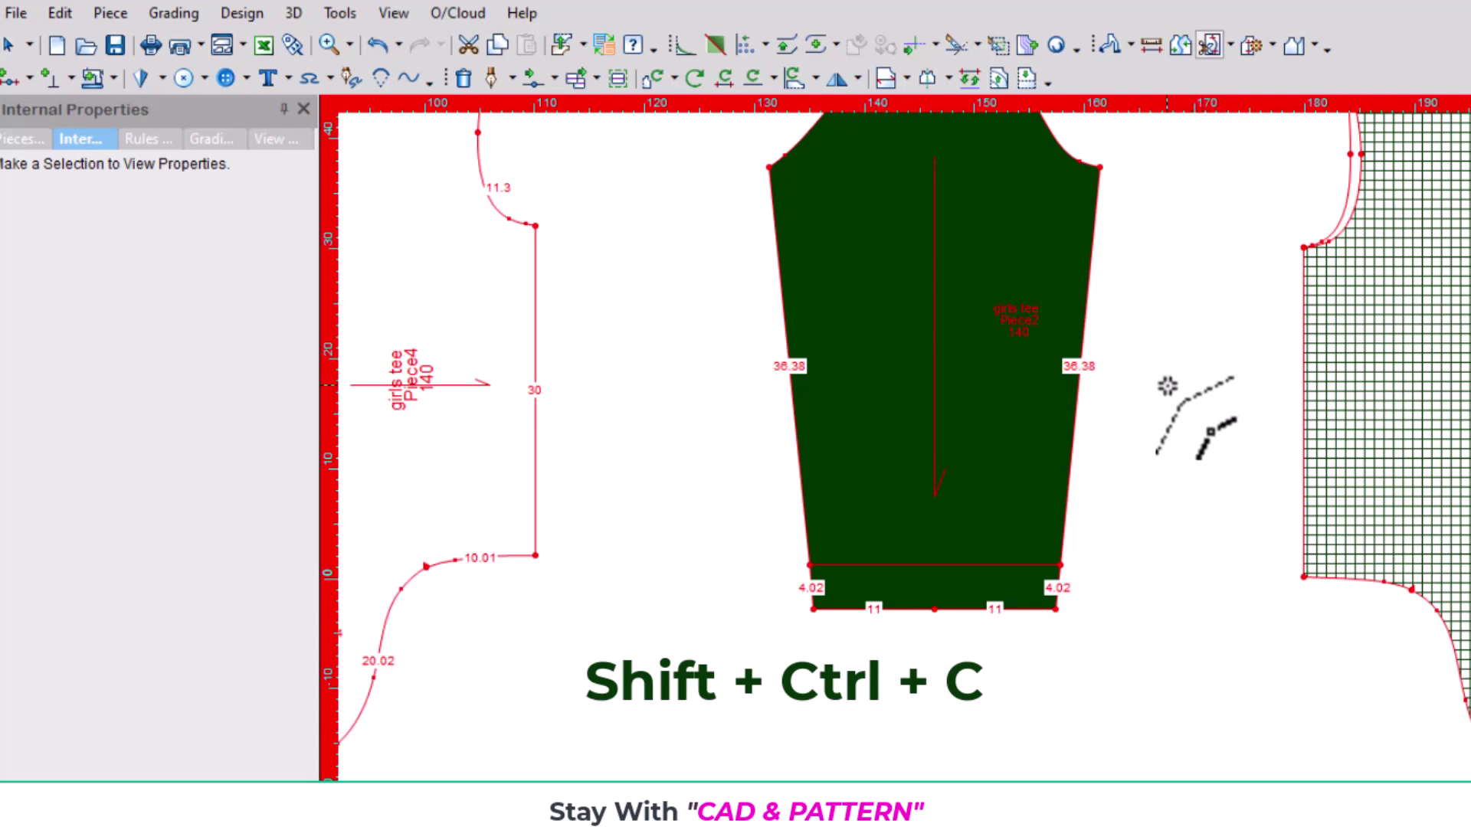
left_click(978, 568)
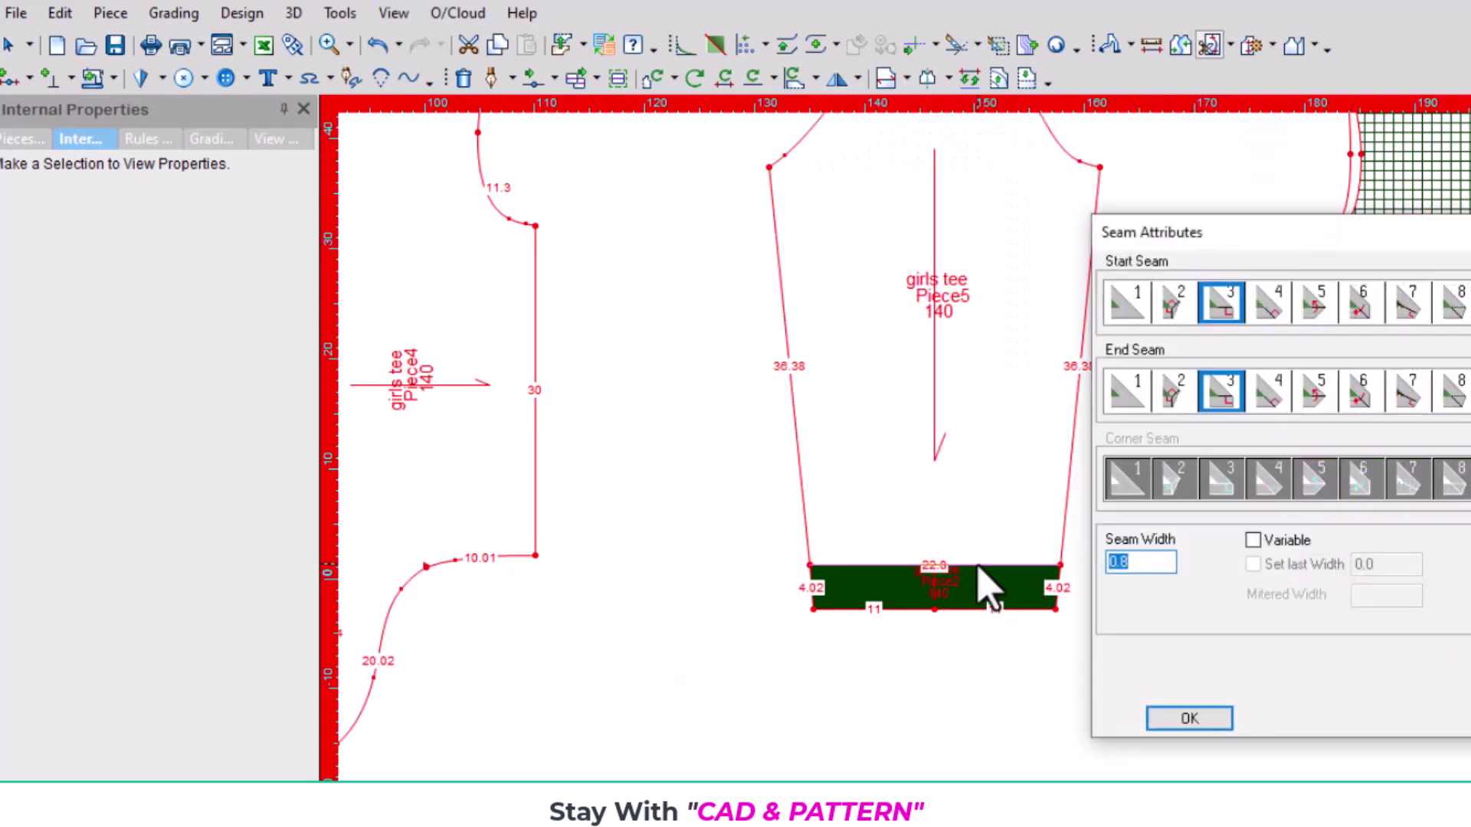
left_click(1186, 713)
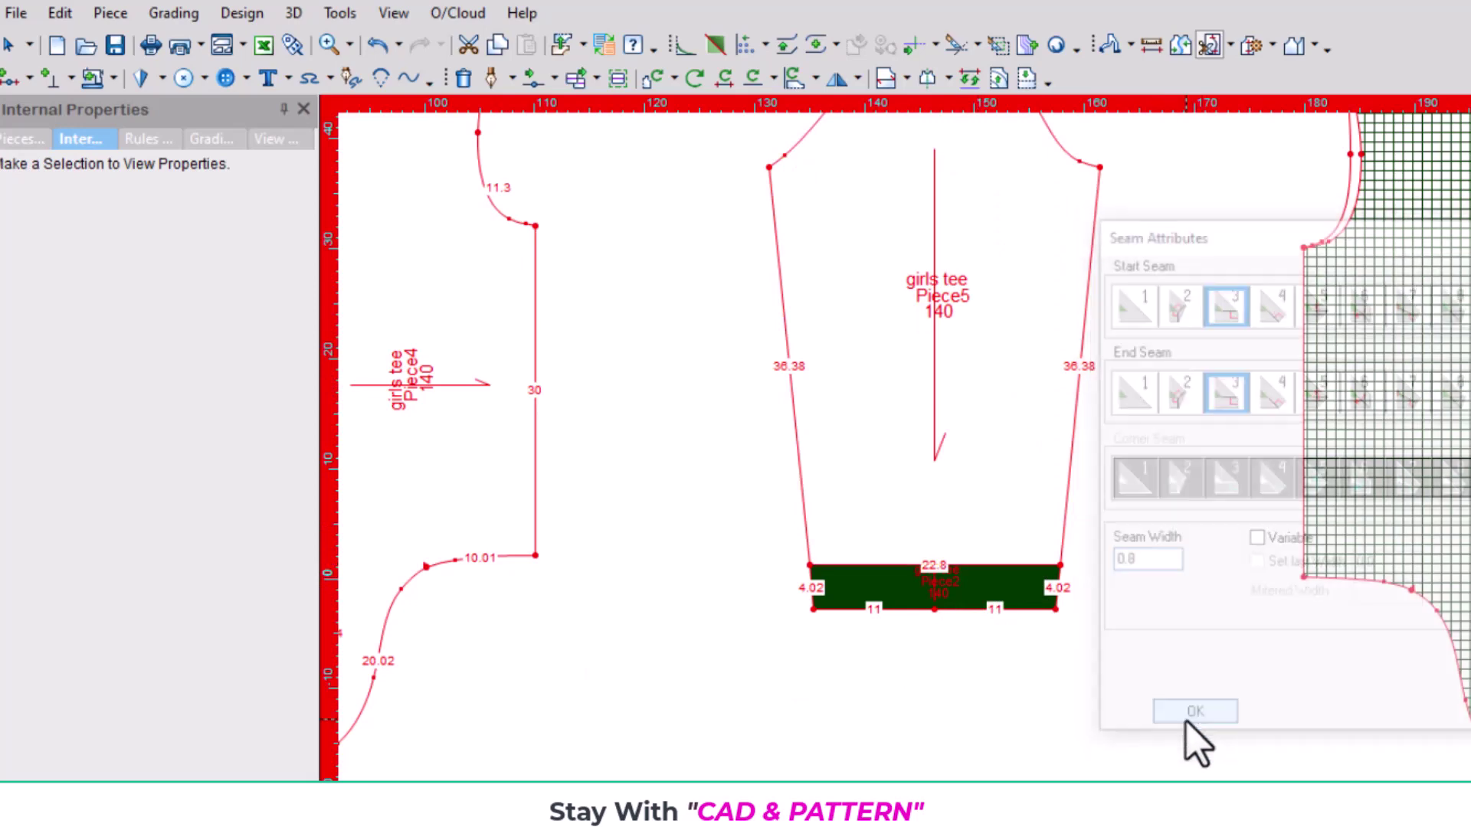
left_click_drag(931, 616, 908, 686)
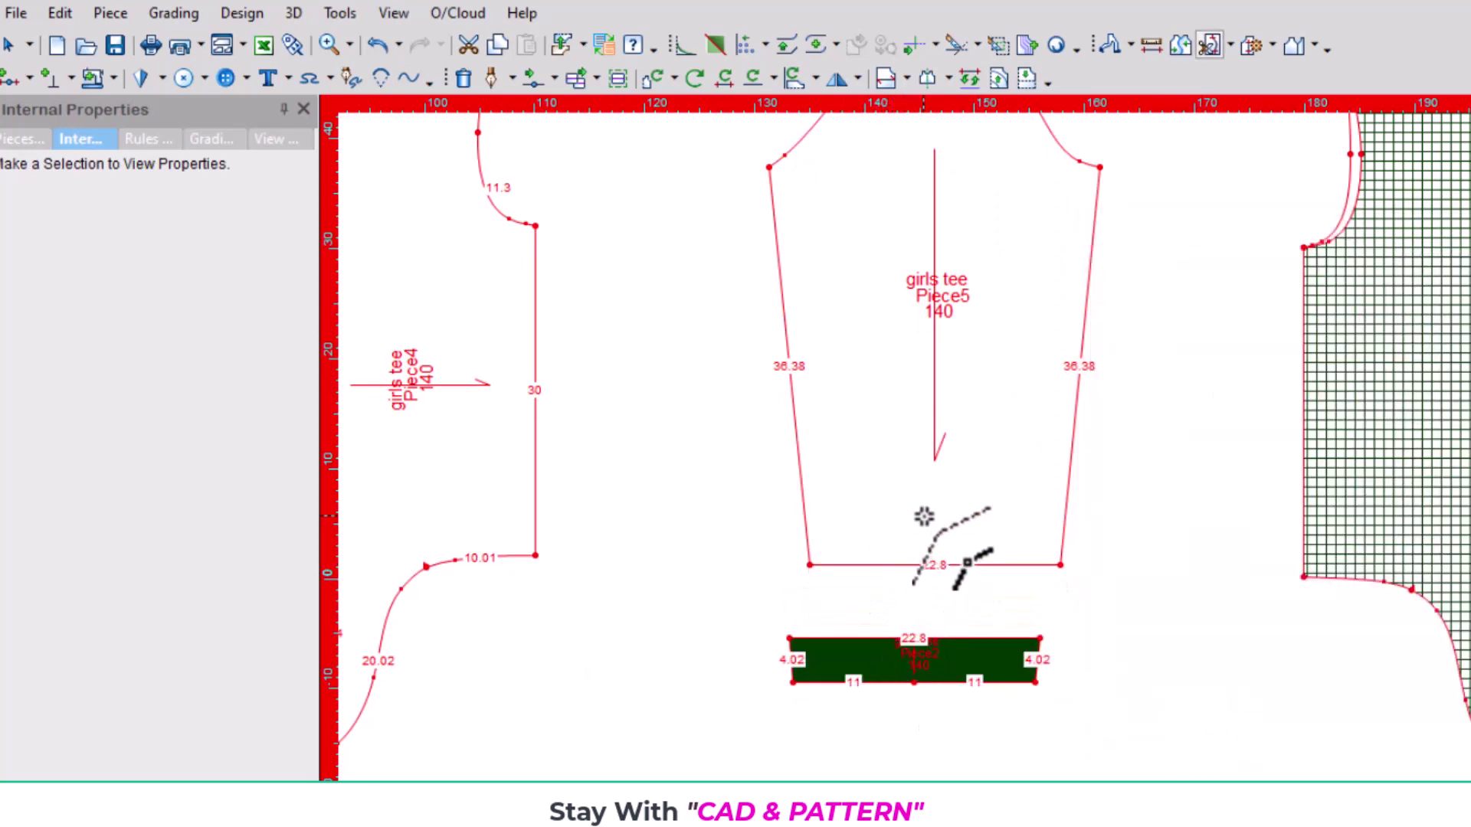
left_click(915, 544)
scroll(935, 529, "down", 2)
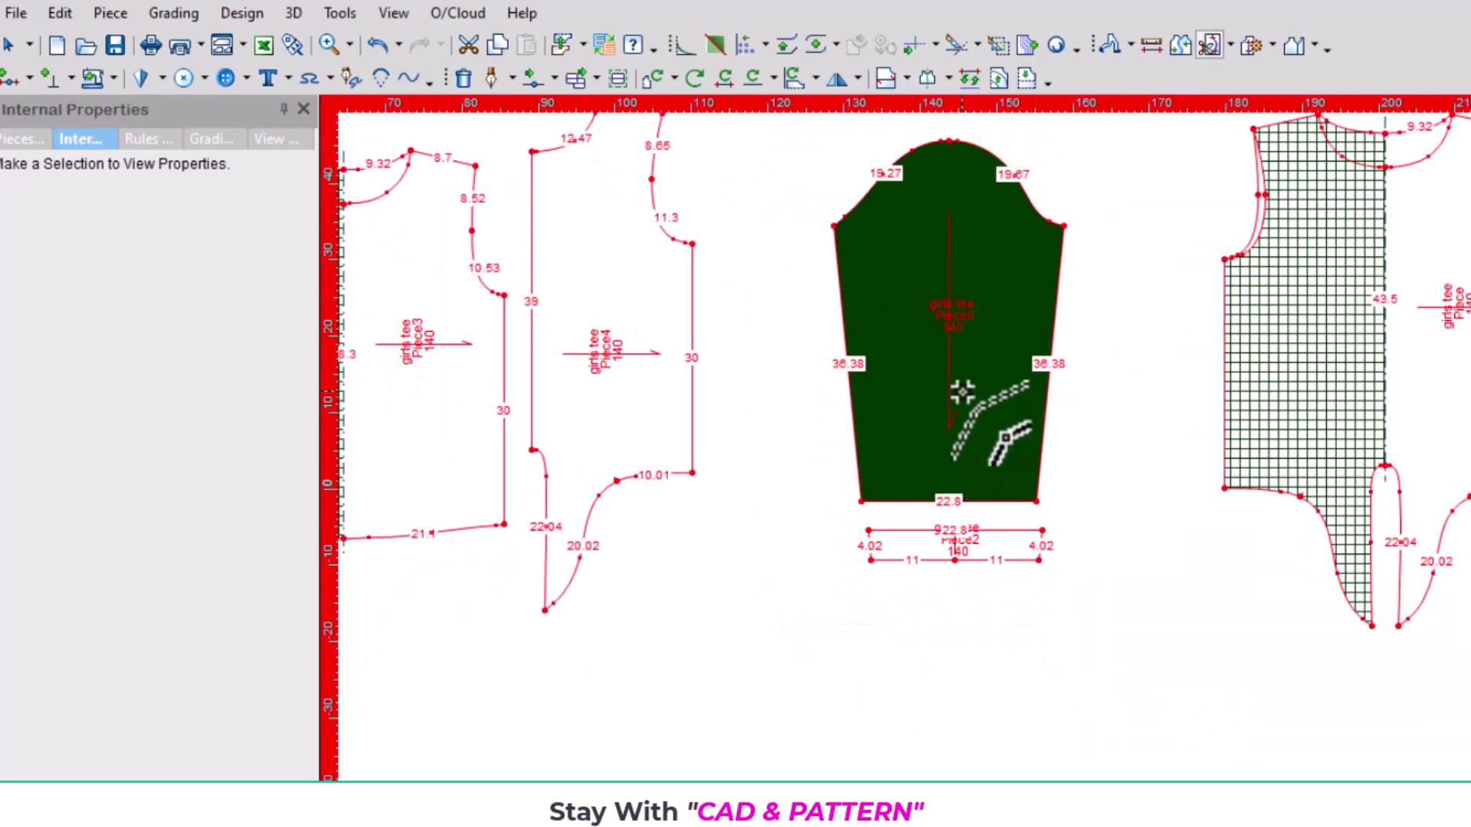
scroll(843, 459, "up", 3)
right_click(674, 490)
left_click(748, 153)
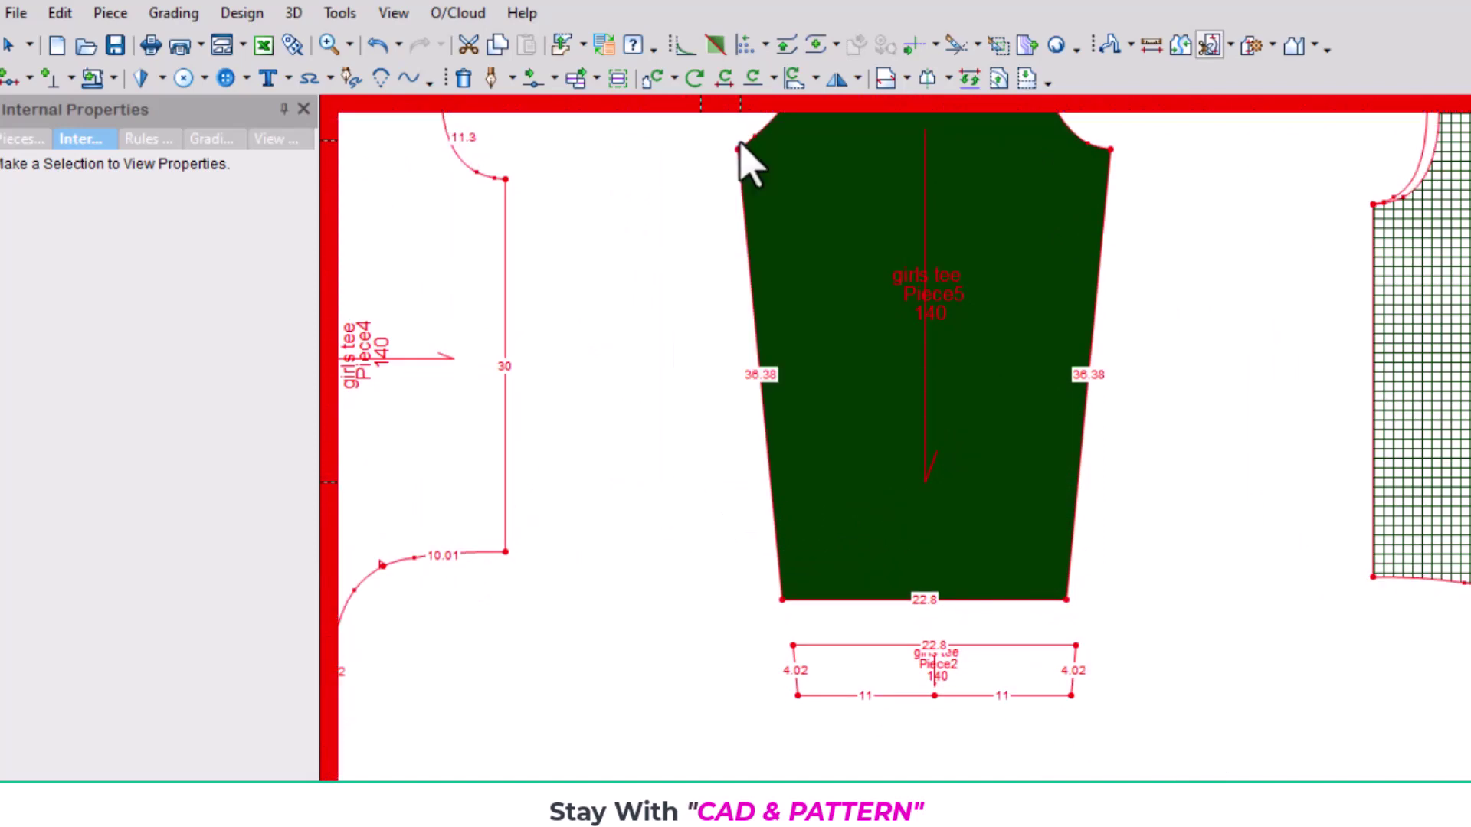
scroll(804, 433, "down", 2)
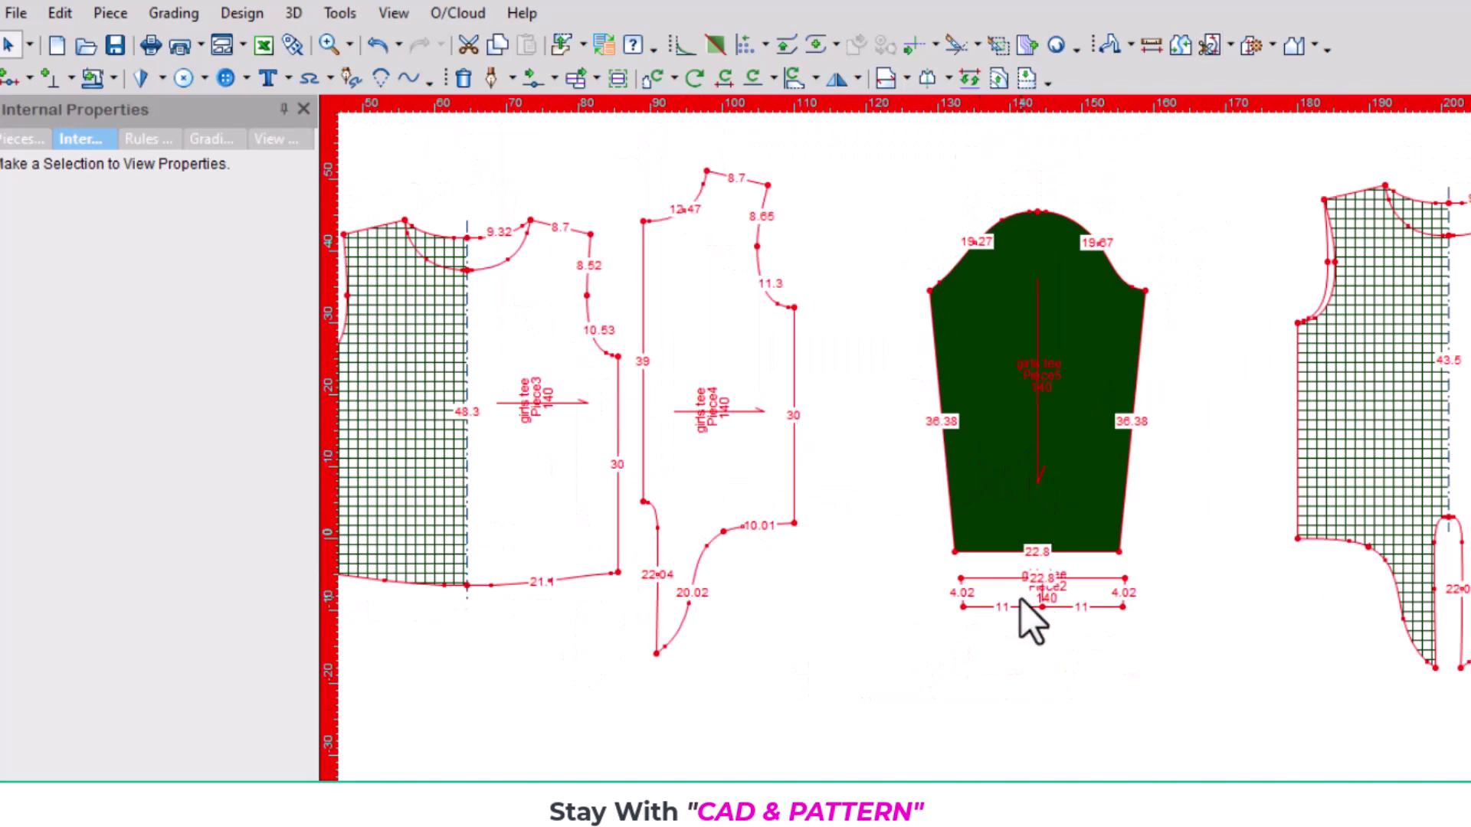
scroll(1065, 605, "up", 3)
Turn the cuff band into a half piece mirrored about its bottom edge
left_click(995, 463)
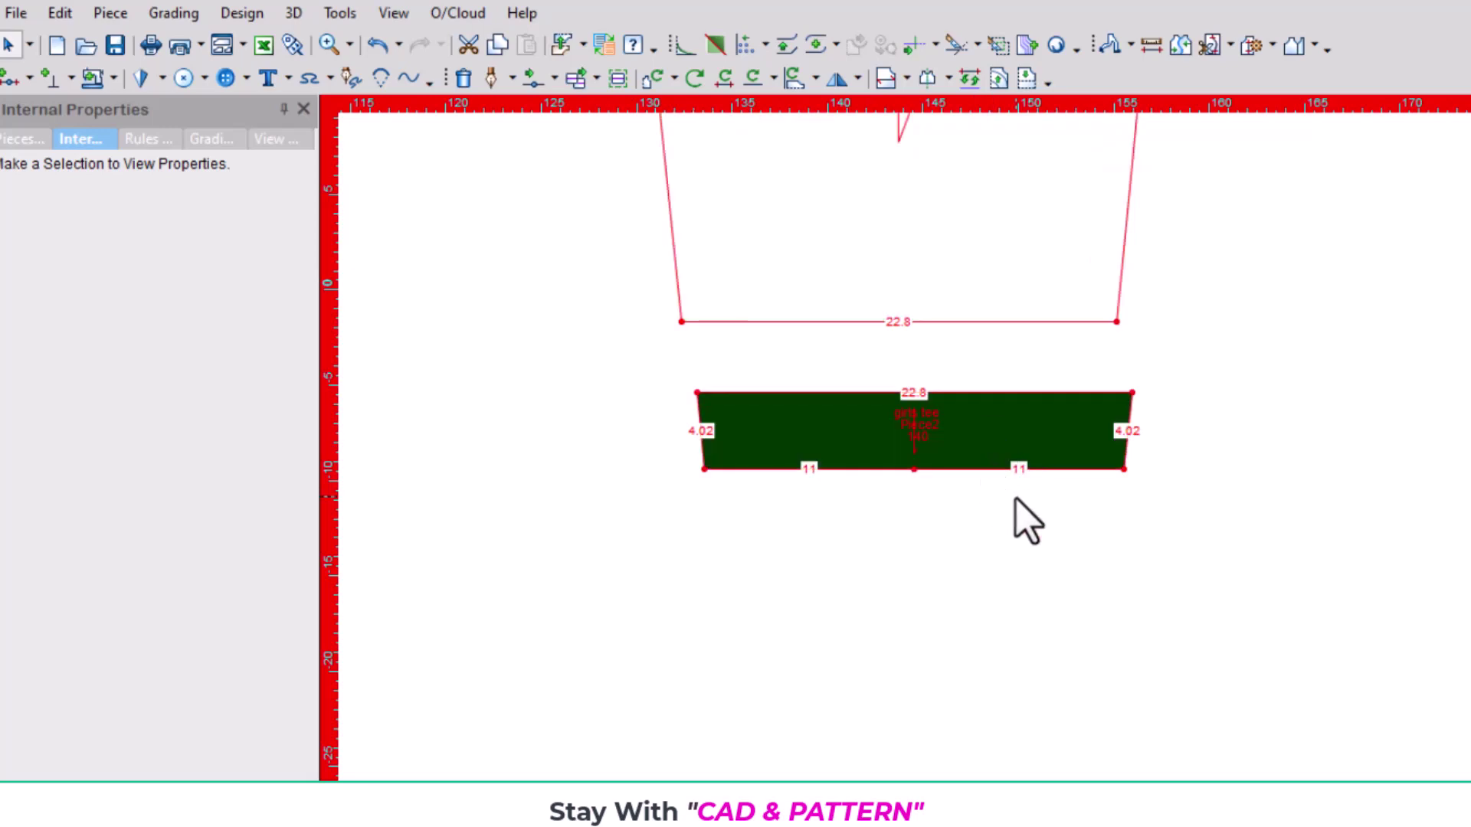
key("s")
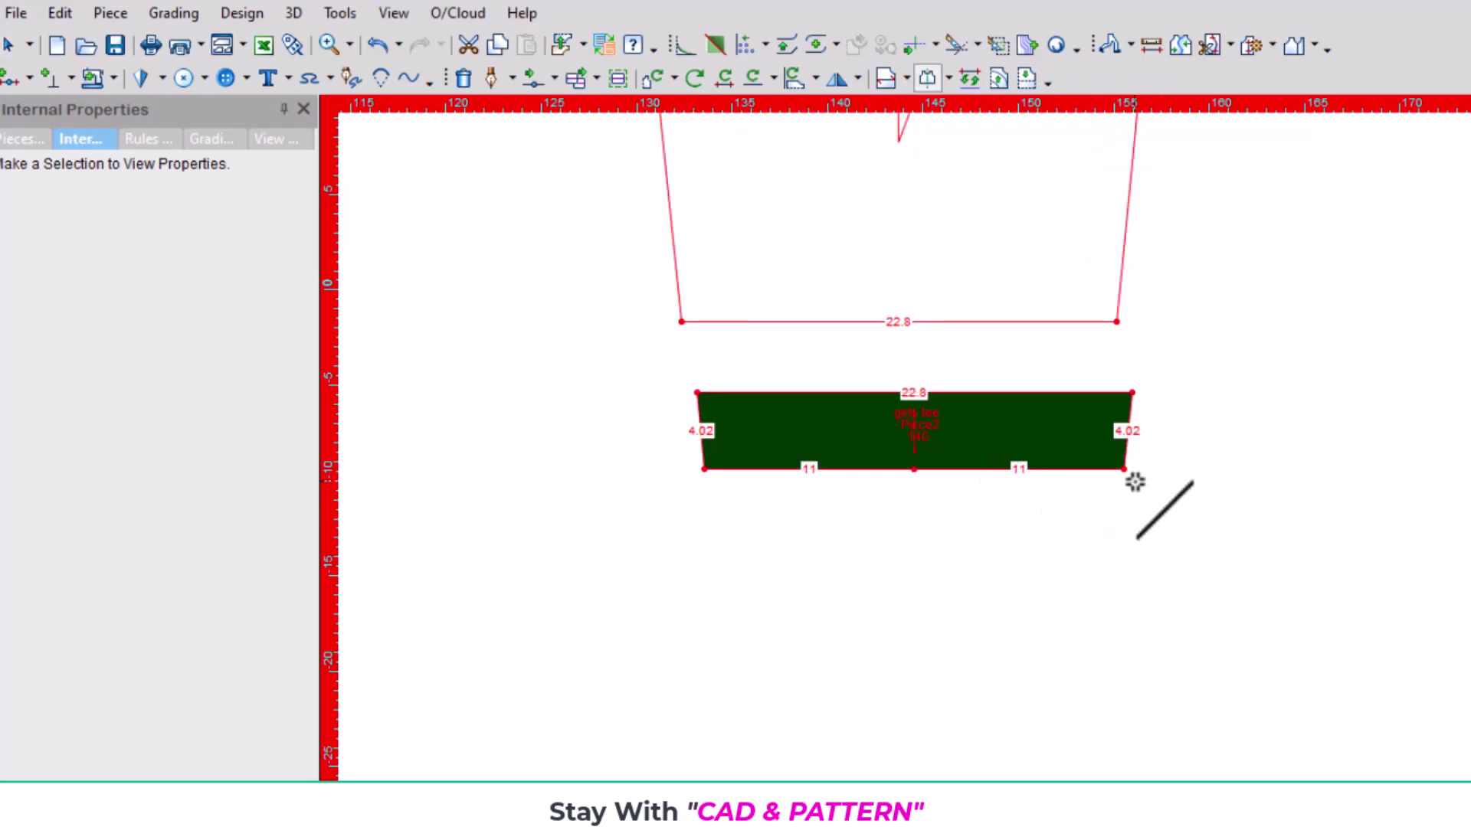
left_click(706, 469)
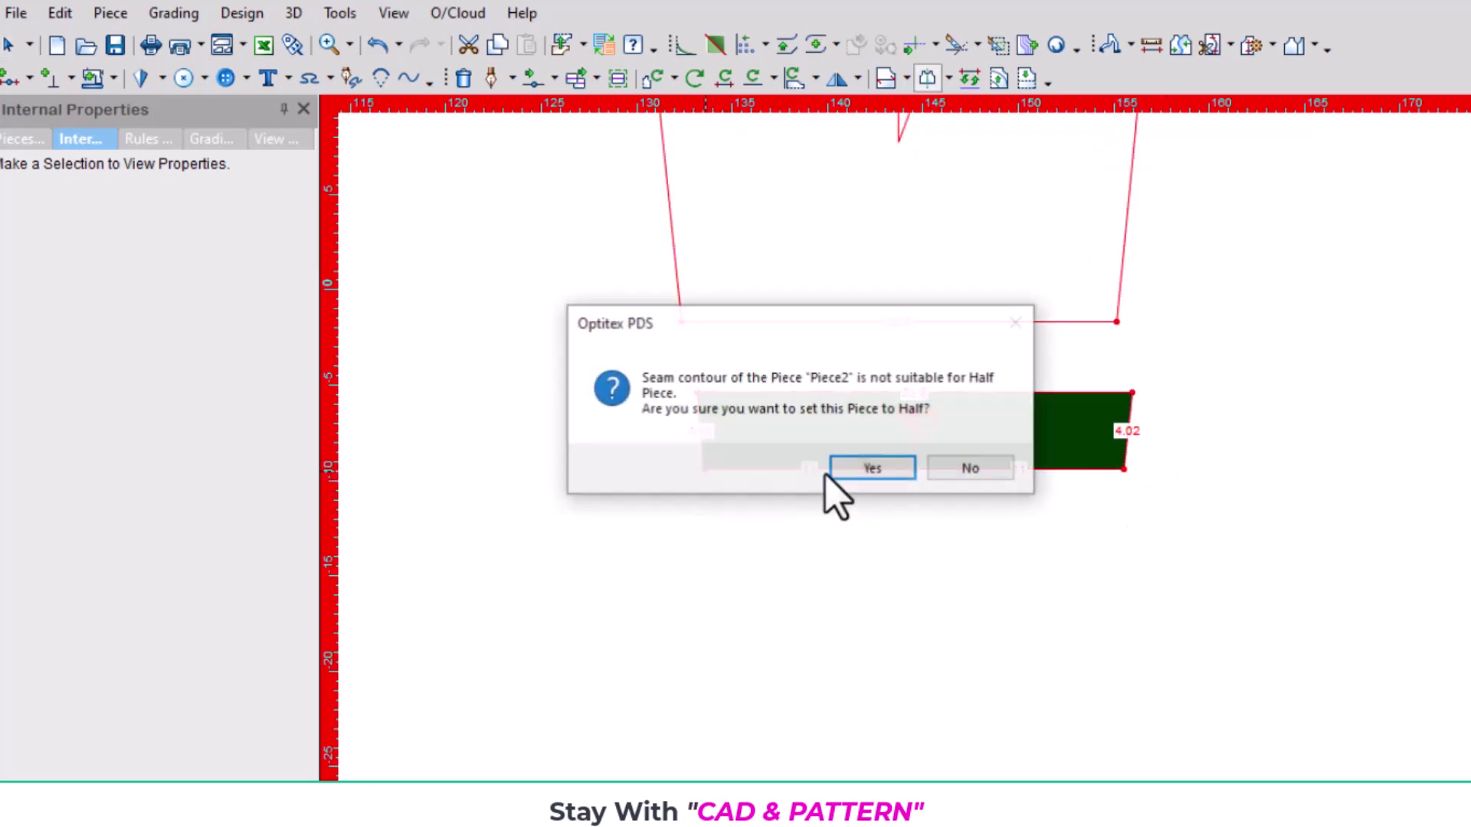
left_click(868, 472)
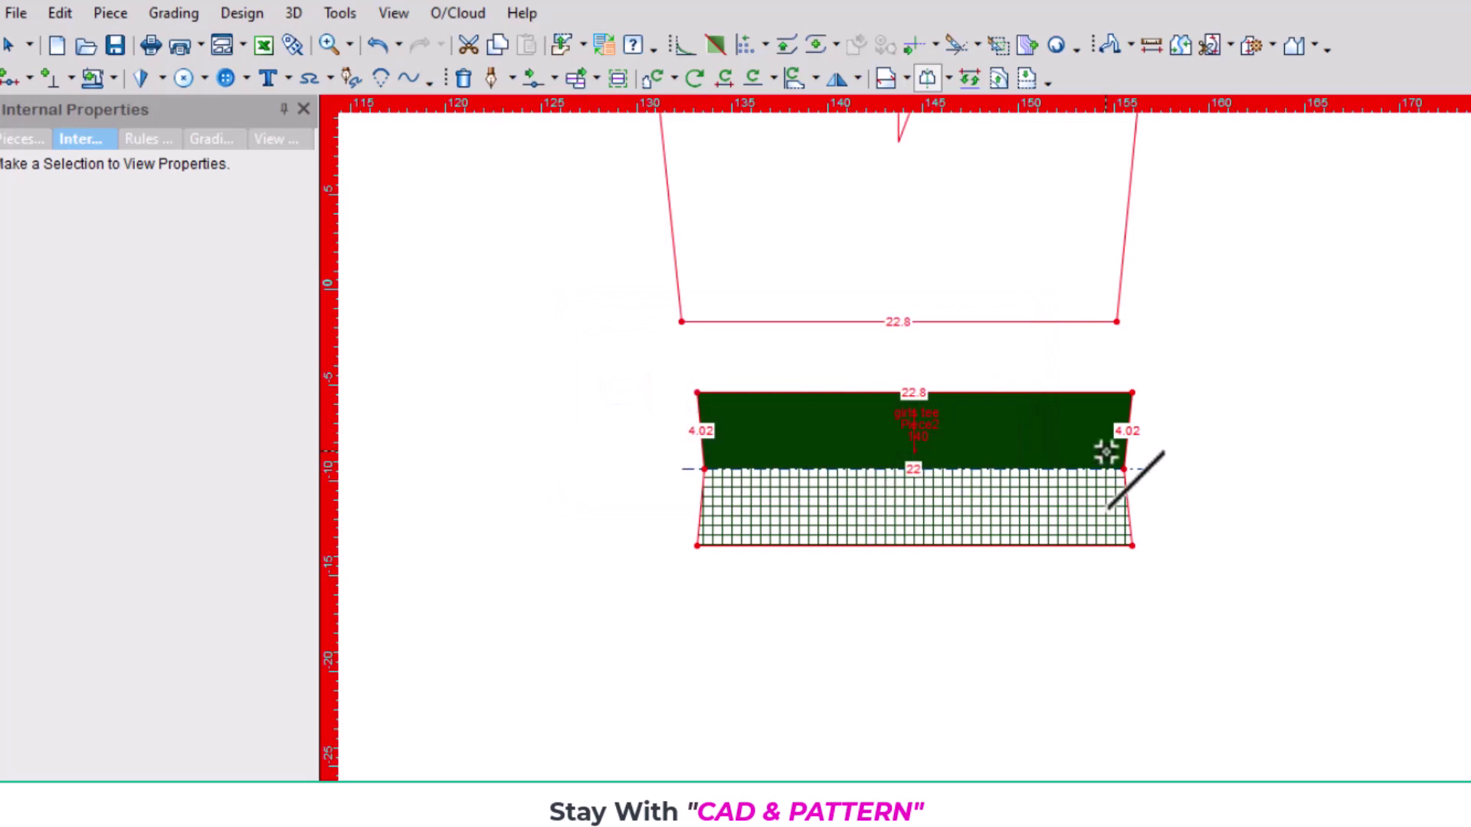
right_click(1248, 315)
left_click(1306, 333)
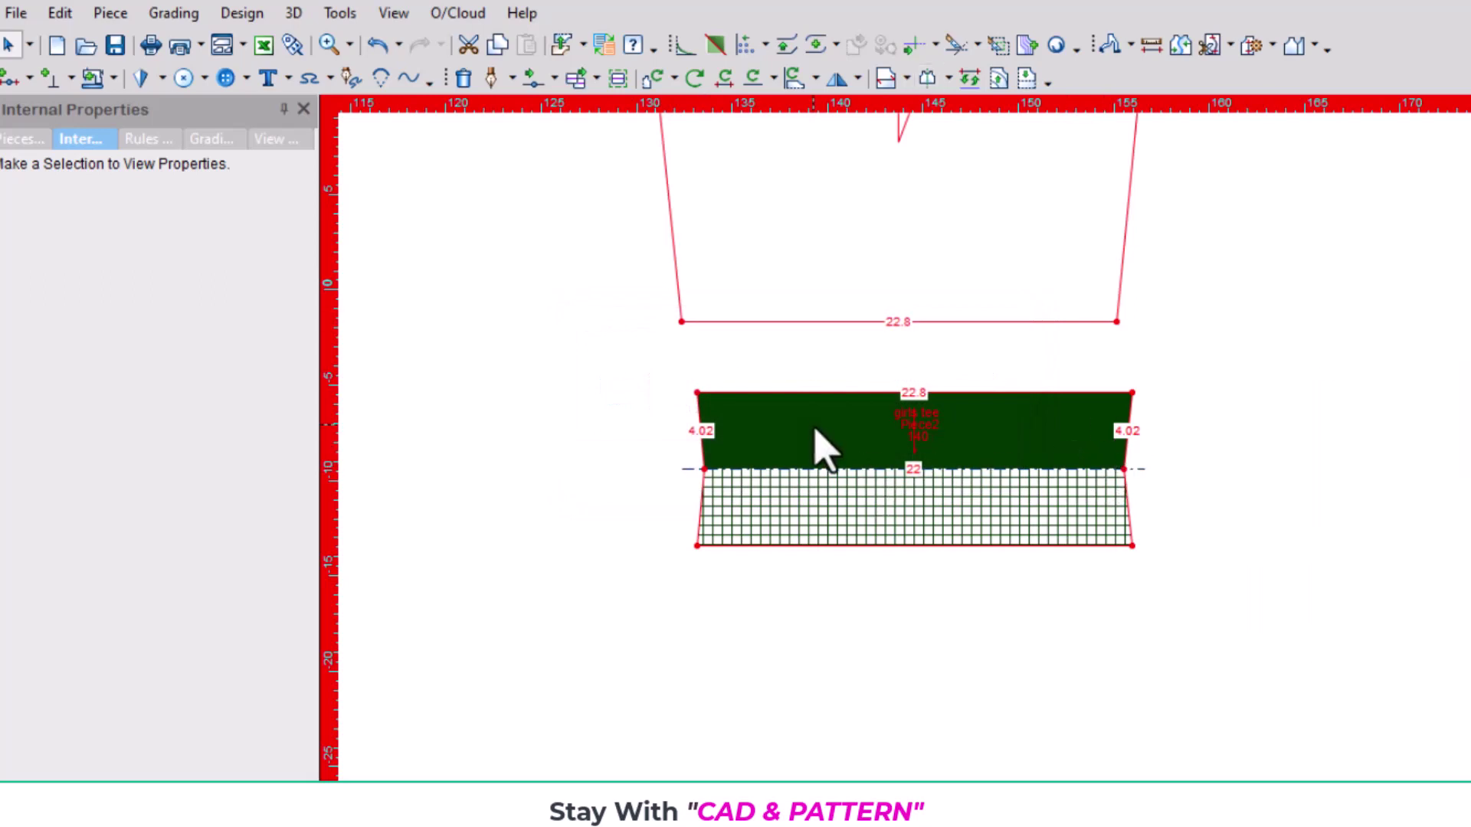
scroll(796, 456, "up", 1)
scroll(1005, 440, "up", 1)
scroll(971, 453, "down", 2)
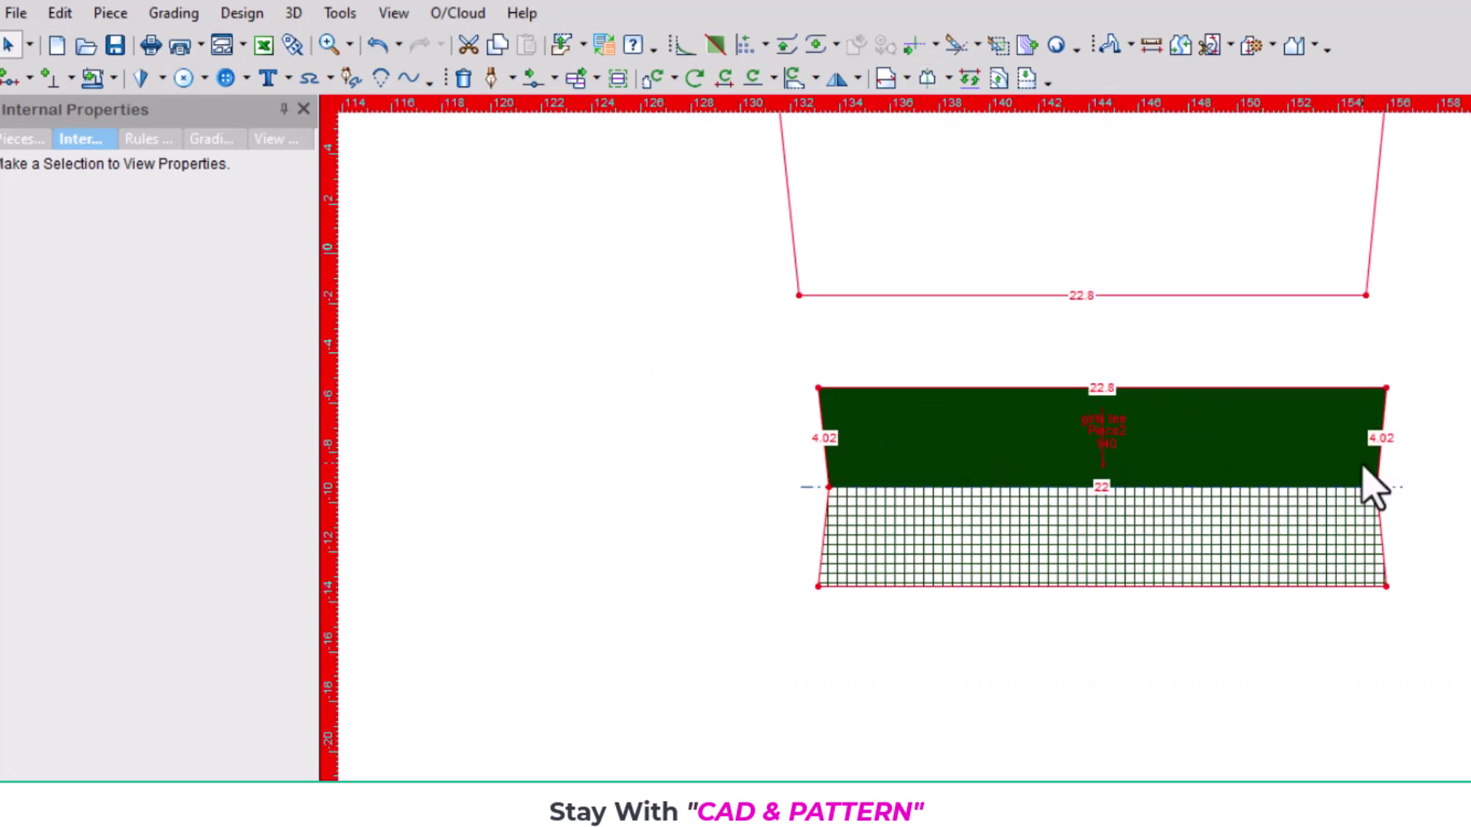
scroll(1375, 490, "up", 2)
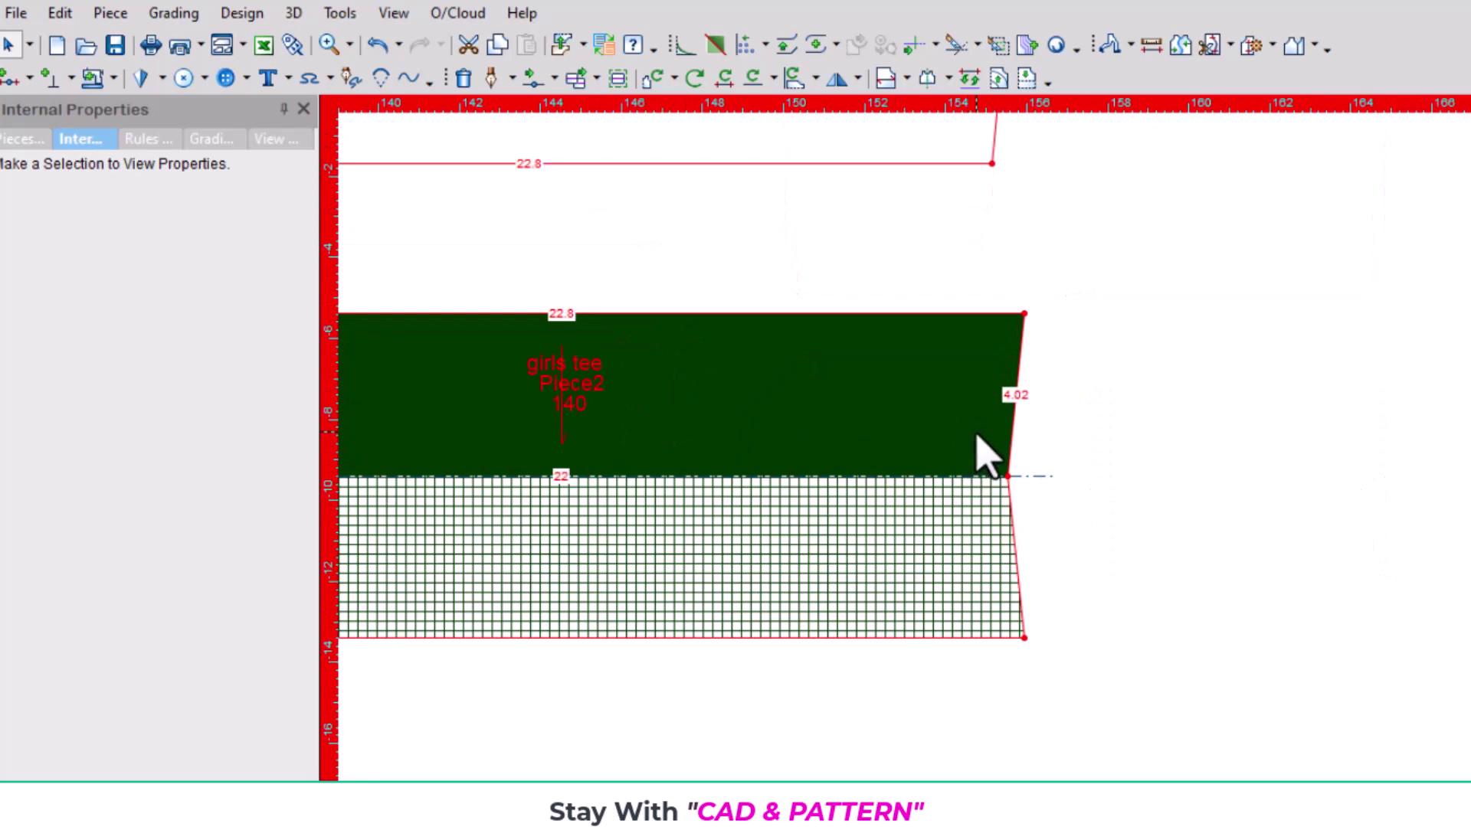
scroll(842, 475, "down", 1)
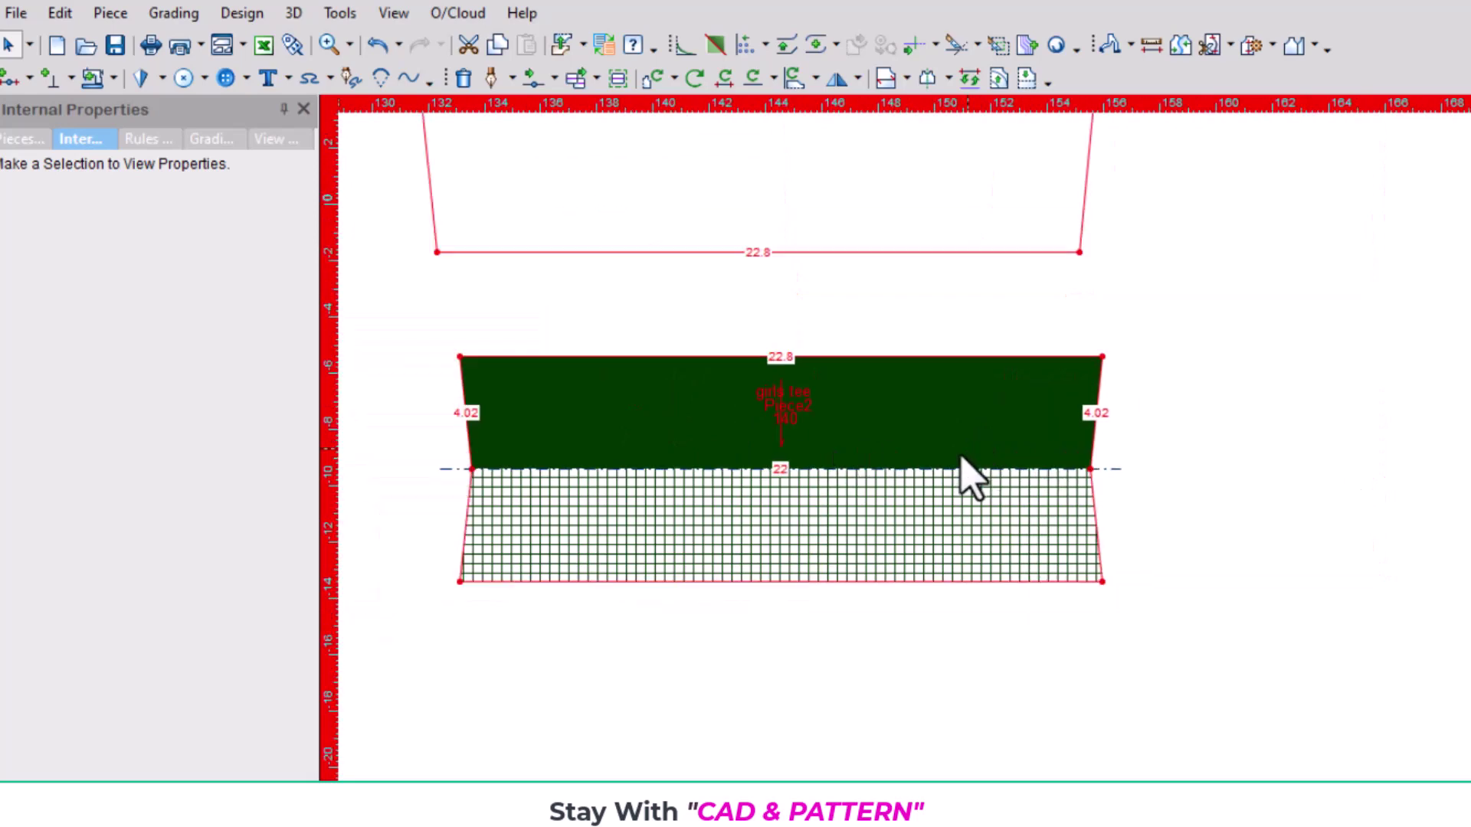
scroll(965, 462, "down", 2)
scroll(974, 448, "down", 2)
scroll(979, 476, "down", 1)
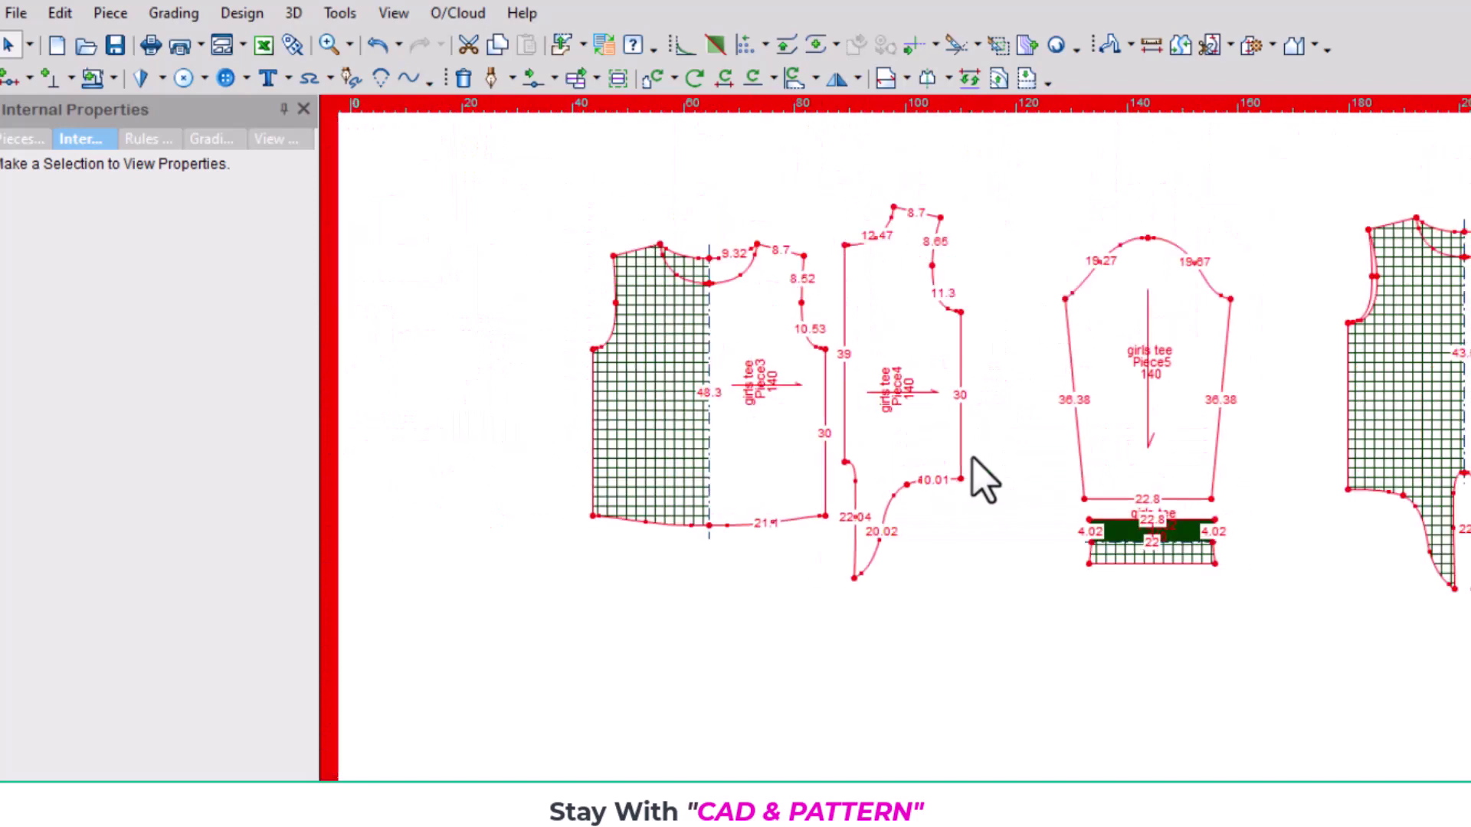
scroll(1350, 315, "up", 2)
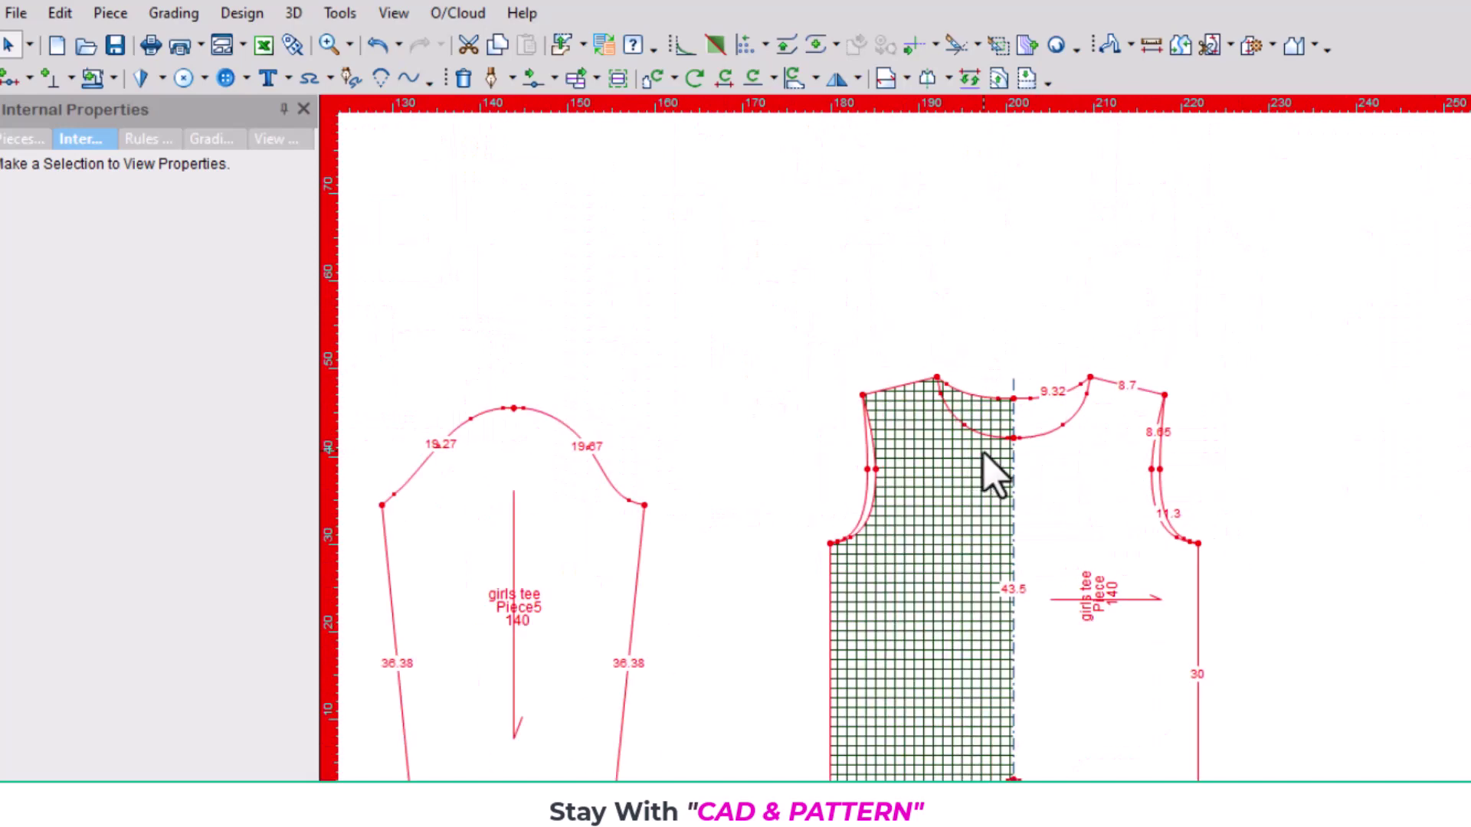
scroll(975, 453, "up", 2)
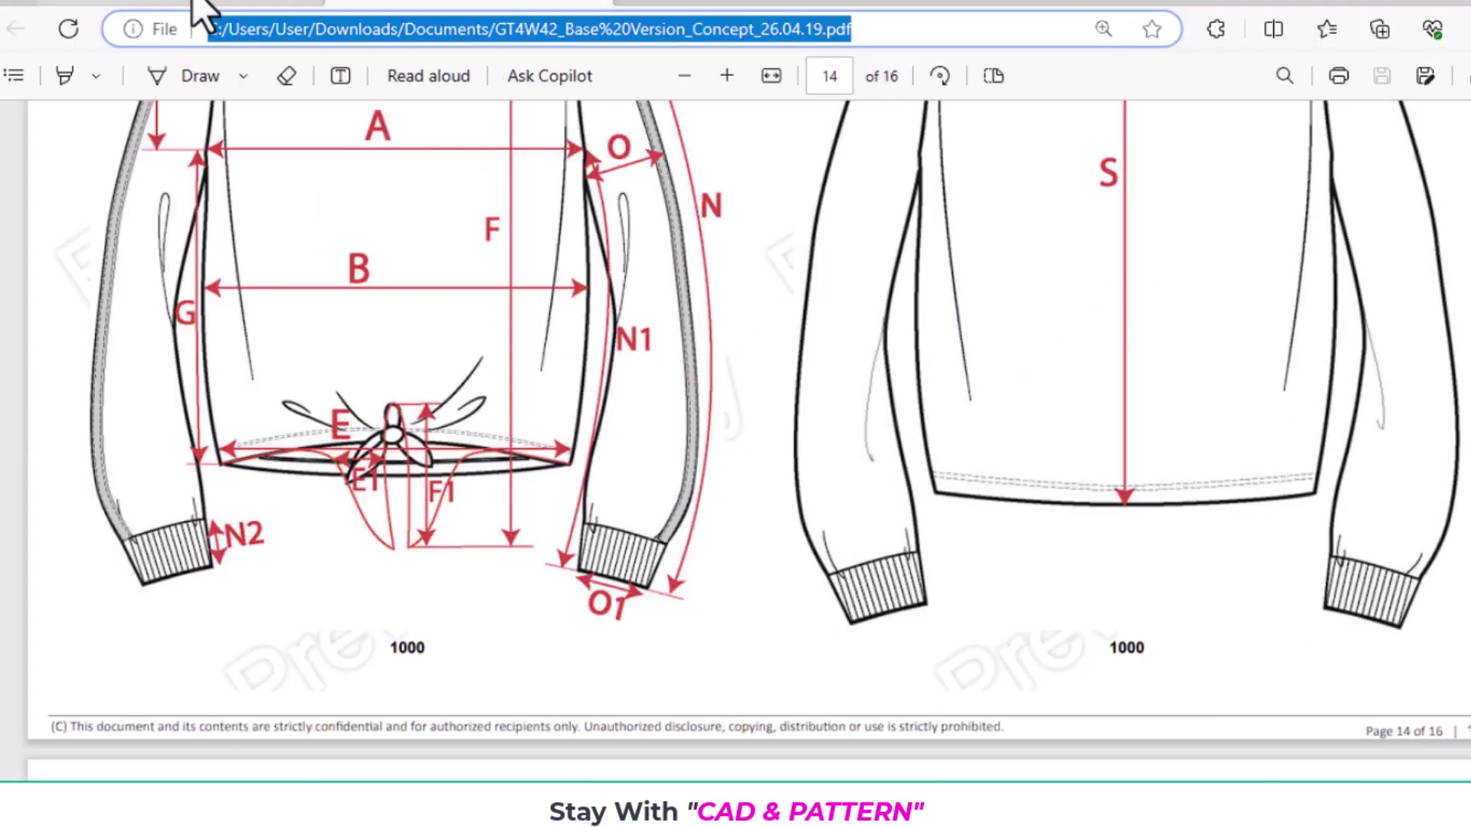
Compare the page 13 measurement table with the page 14 measurement chart sketches
left_click(194, 4)
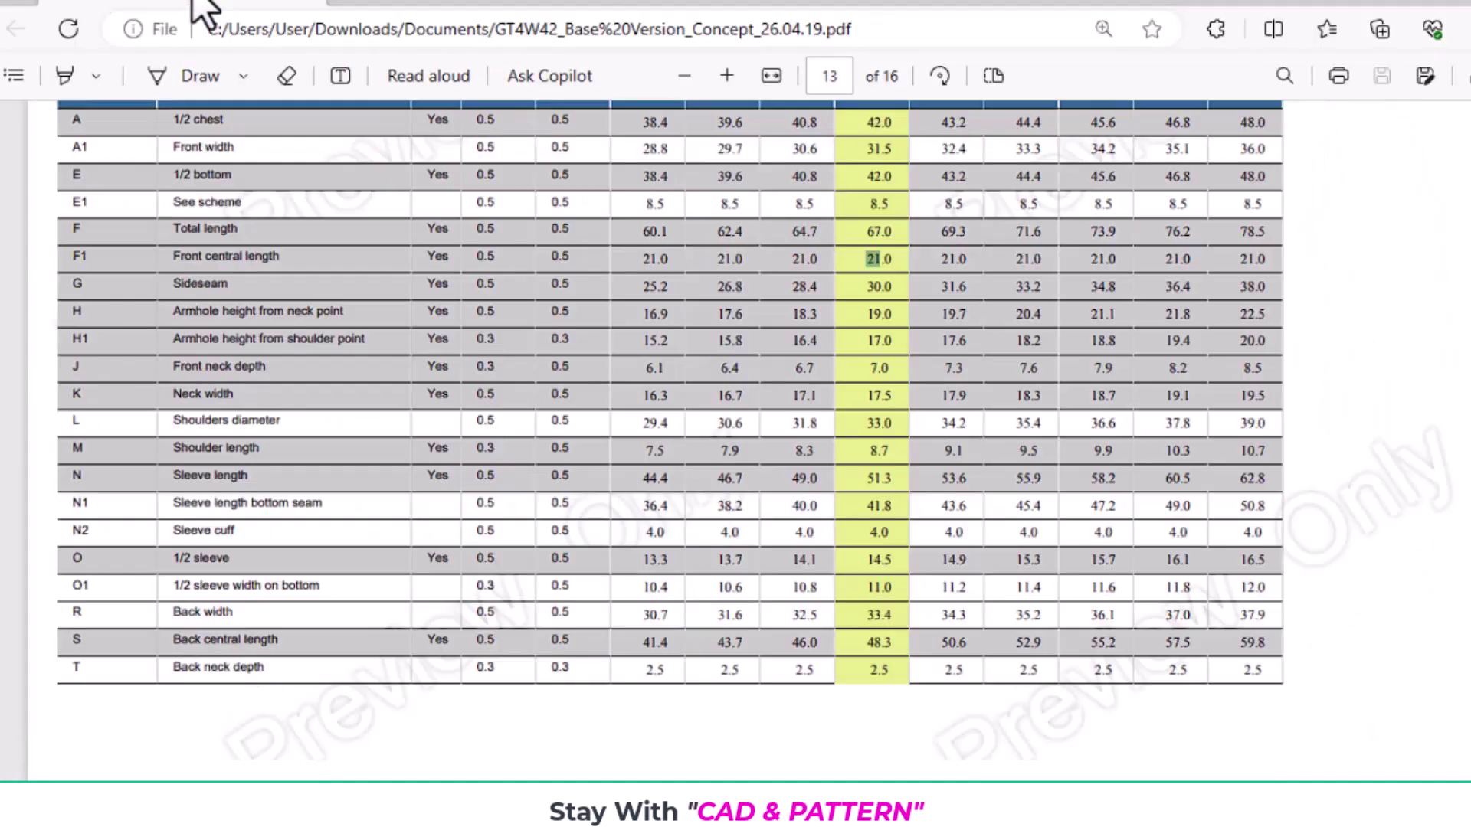
left_click(371, 4)
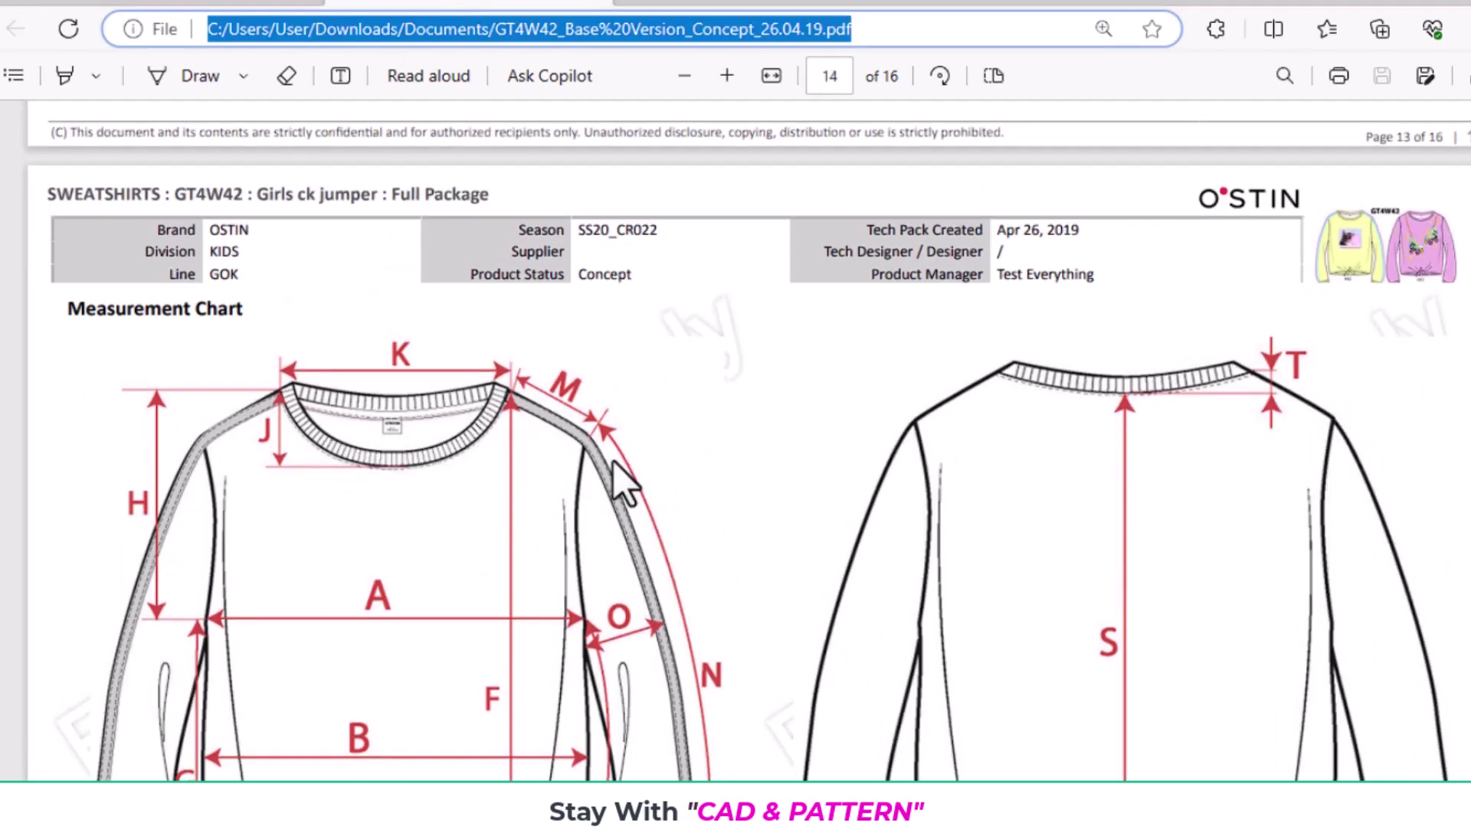
left_click(186, 4)
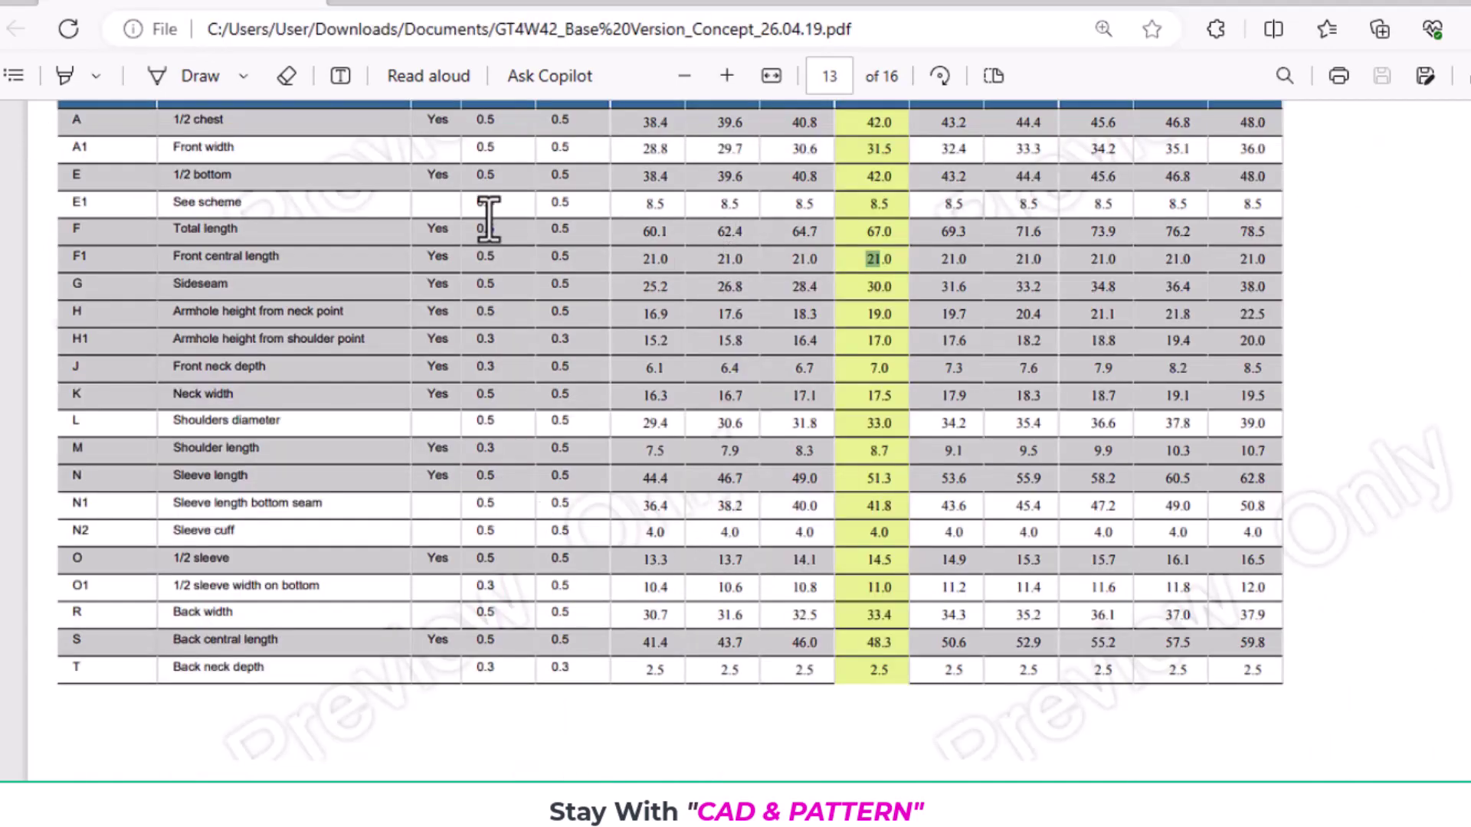
left_click(484, 6)
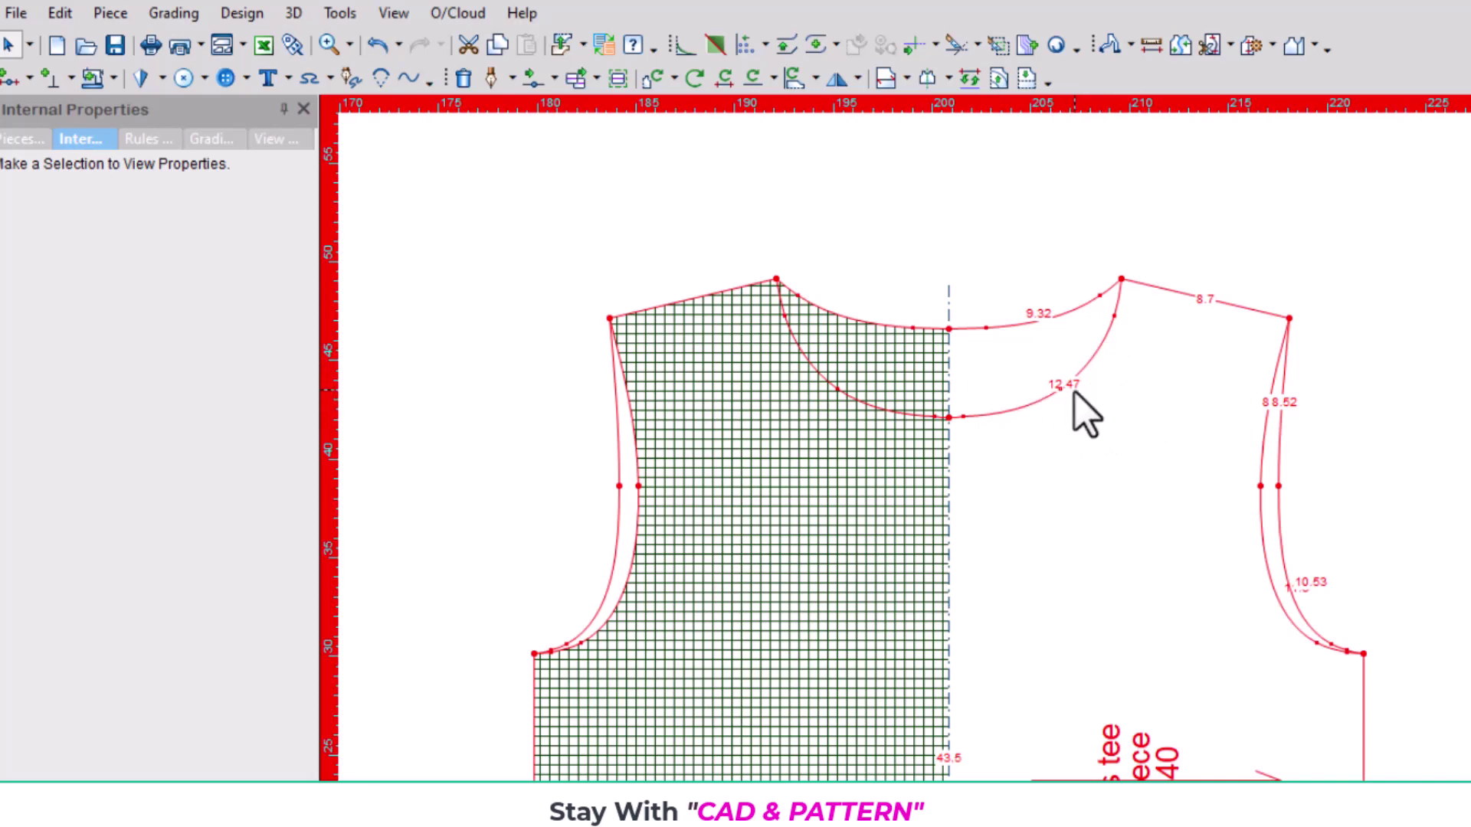
Compute 12.5 + 9.32 = 21.82 in Calculator, then minimize it
key("shift+F8")
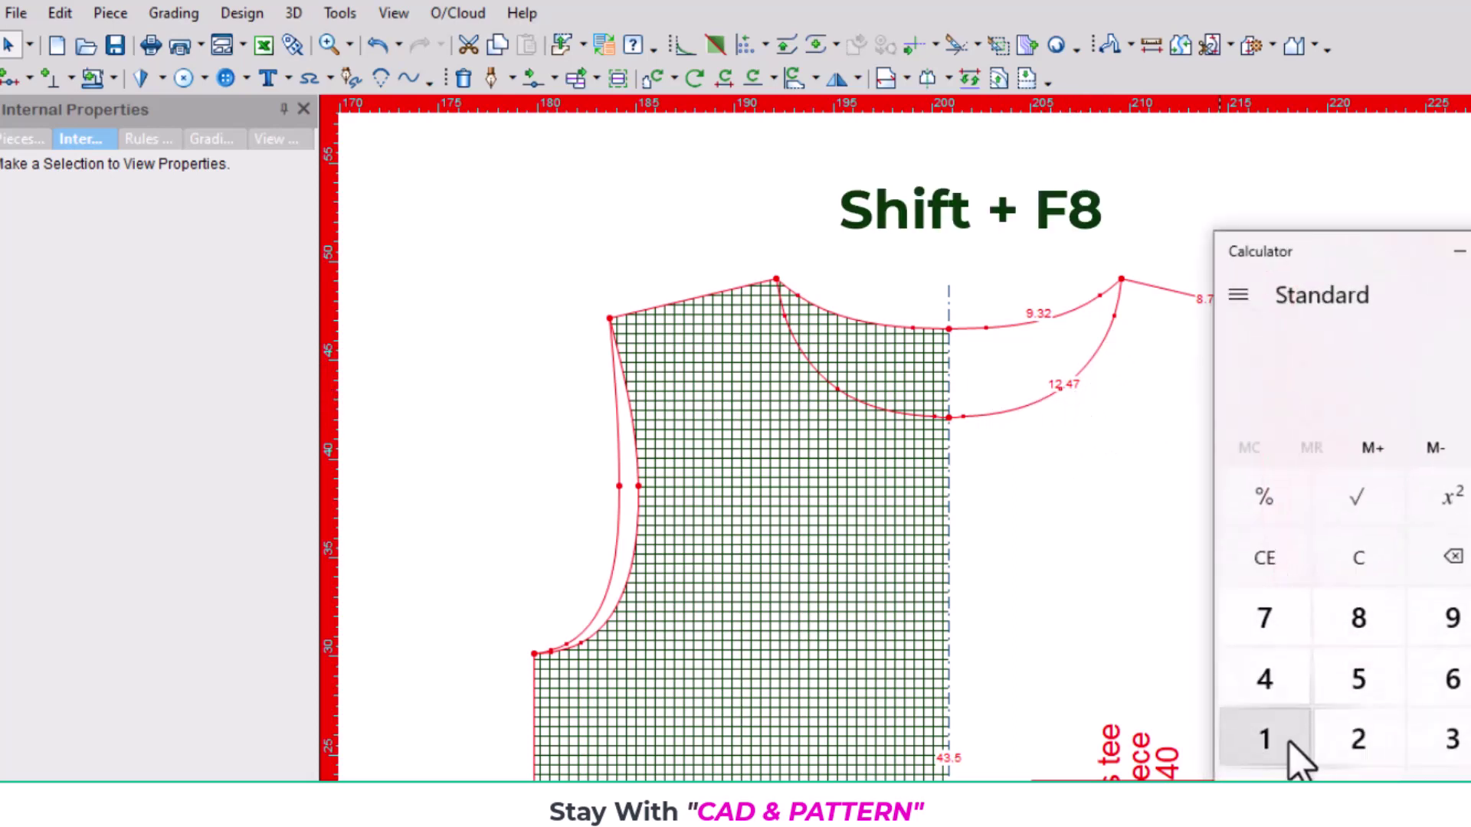
left_click(1341, 749)
left_click(1242, 788)
left_click(1242, 671)
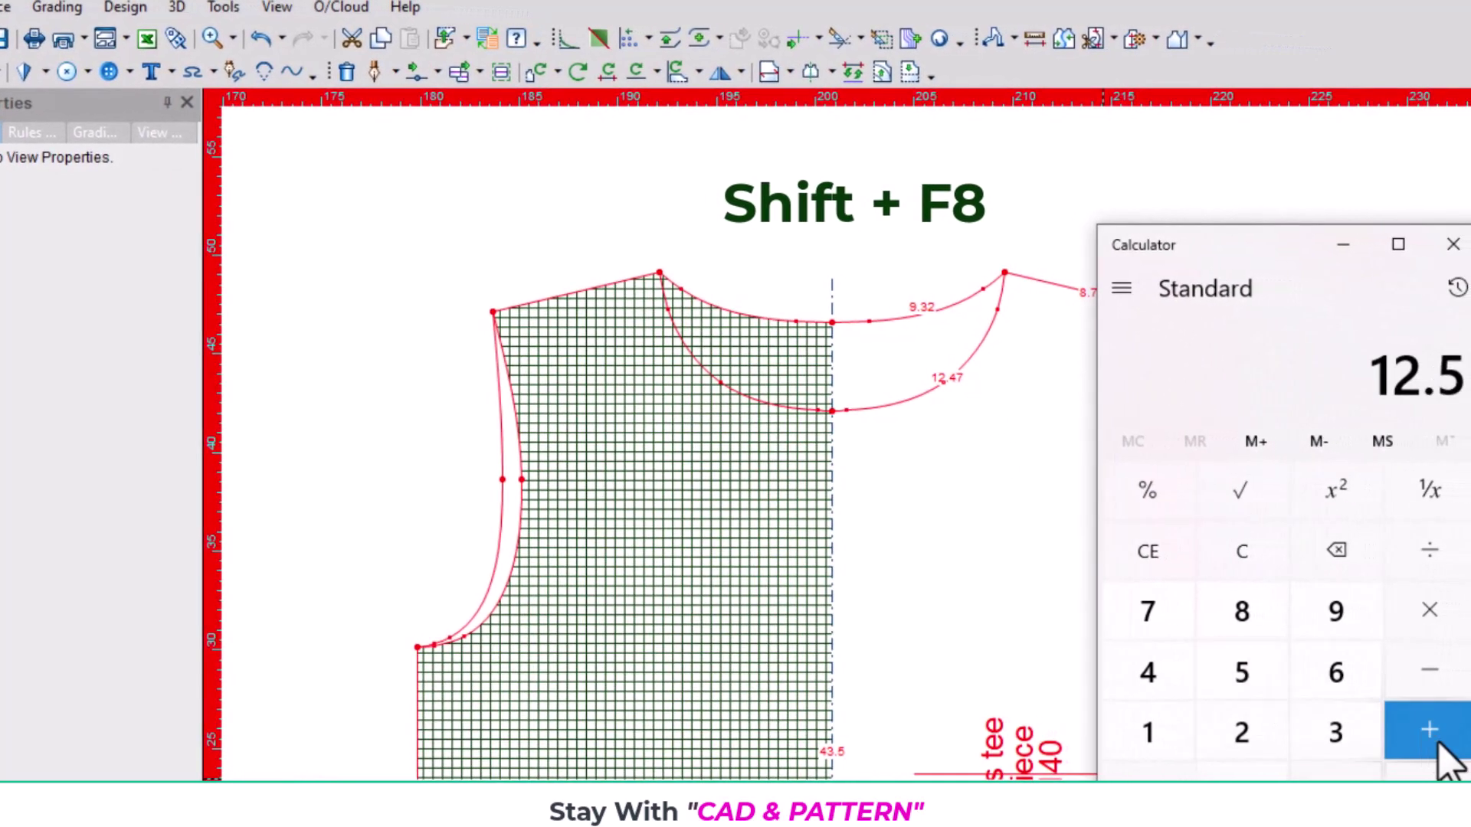
left_click(1430, 730)
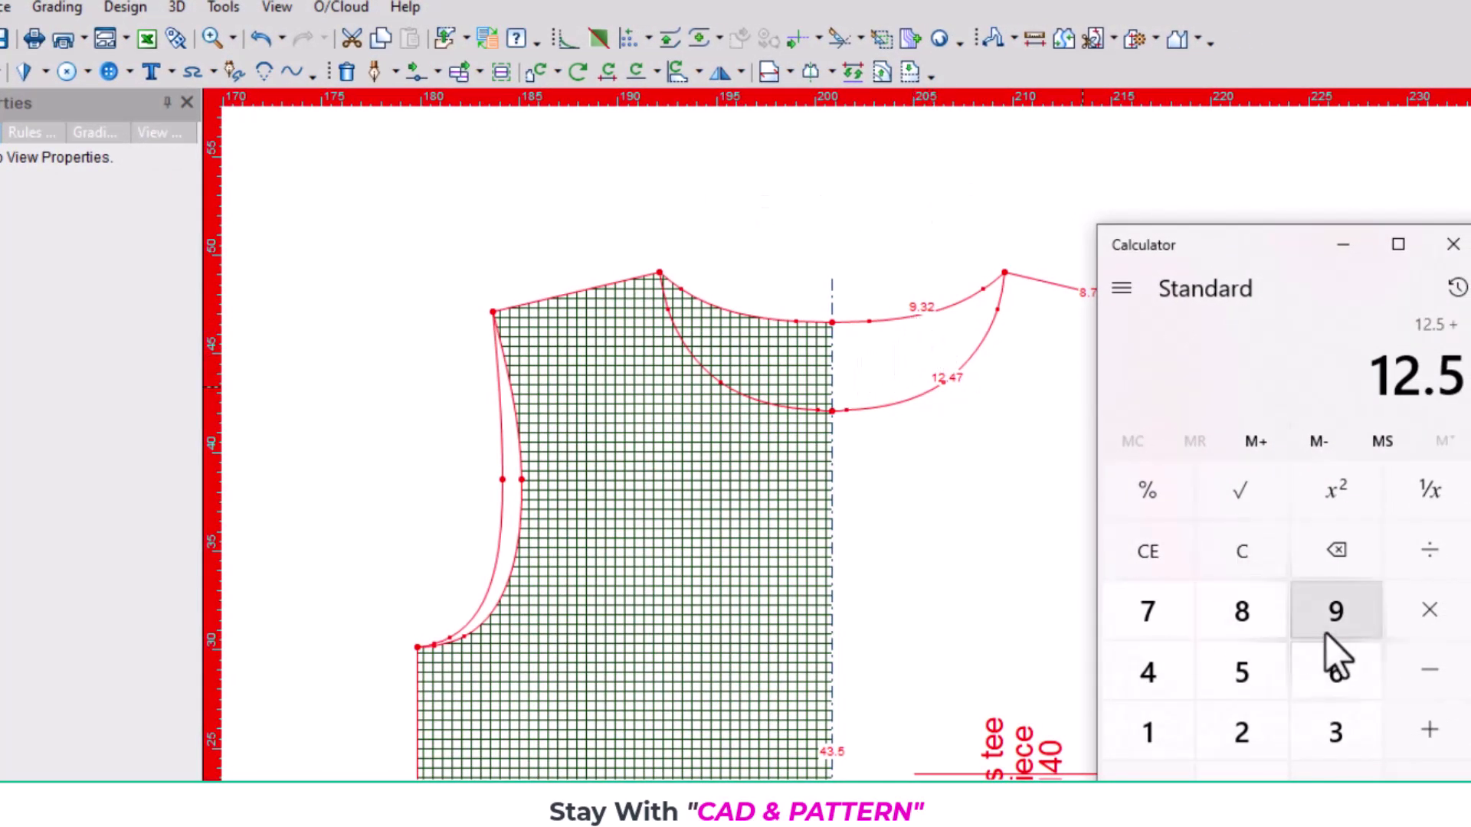
left_click(1336, 611)
left_click(1335, 772)
left_click(1336, 731)
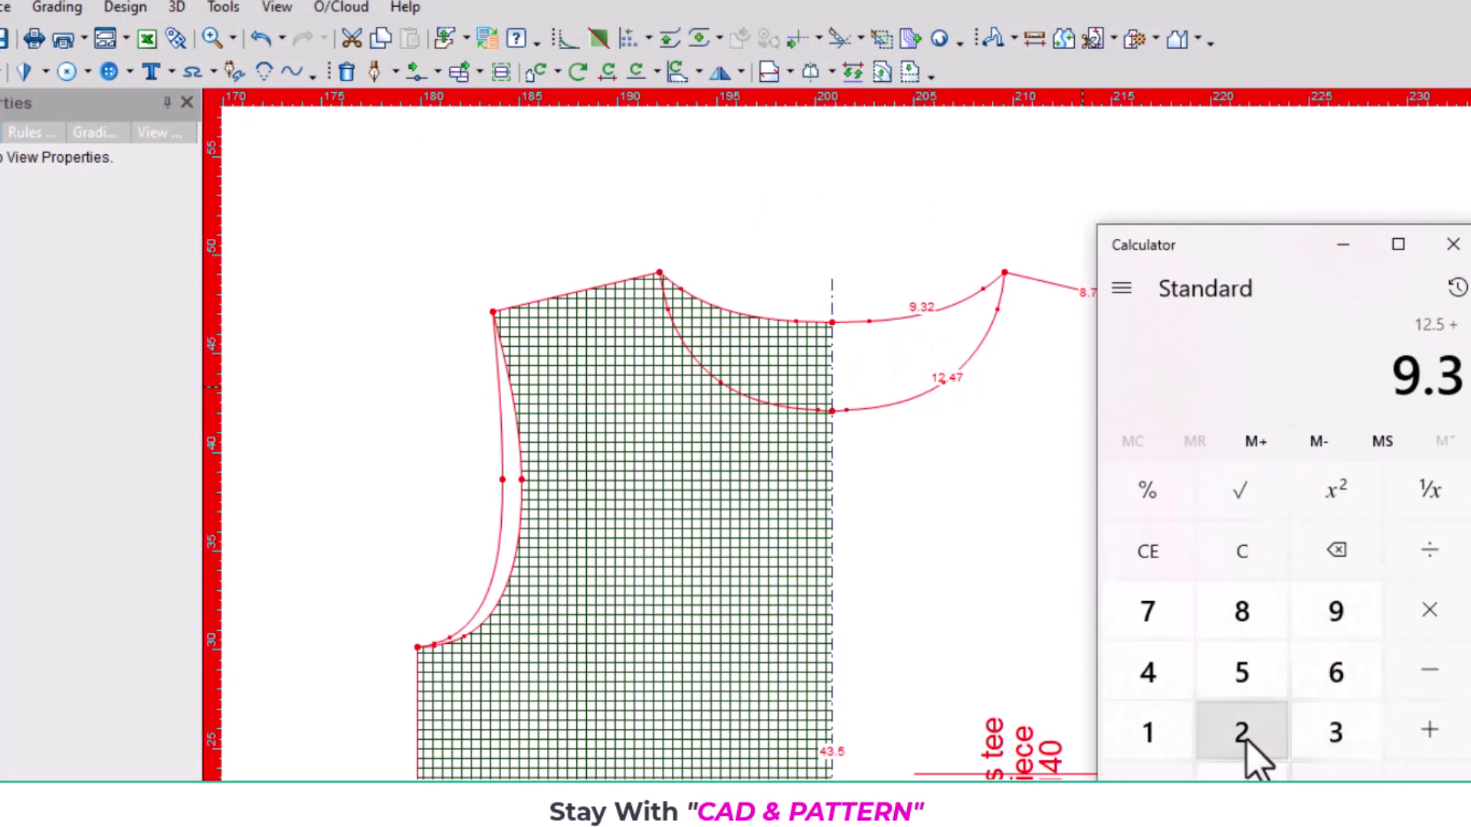
left_click(1241, 732)
left_click(1429, 789)
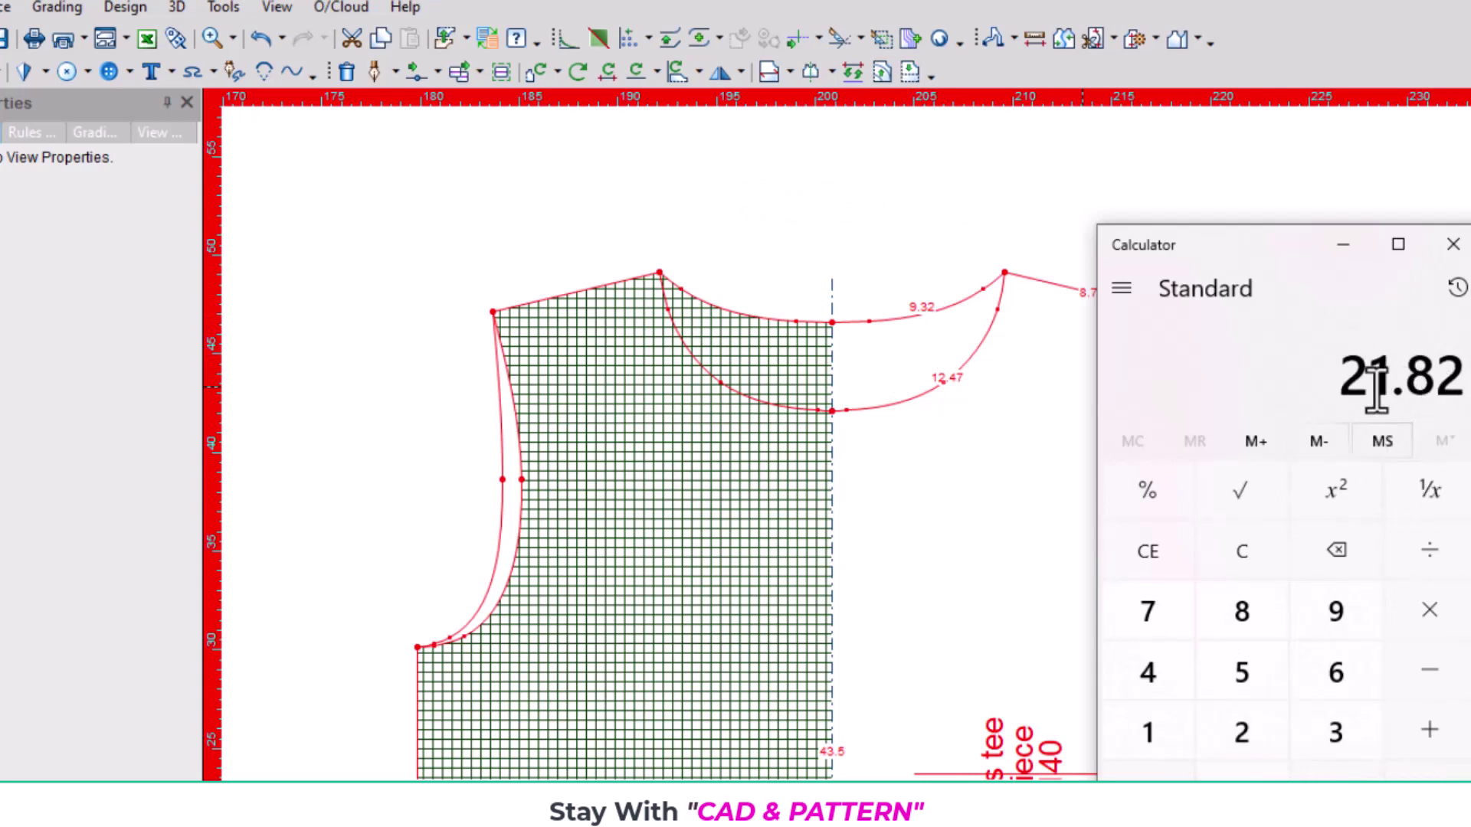
left_click(1343, 245)
scroll(857, 459, "down", 2)
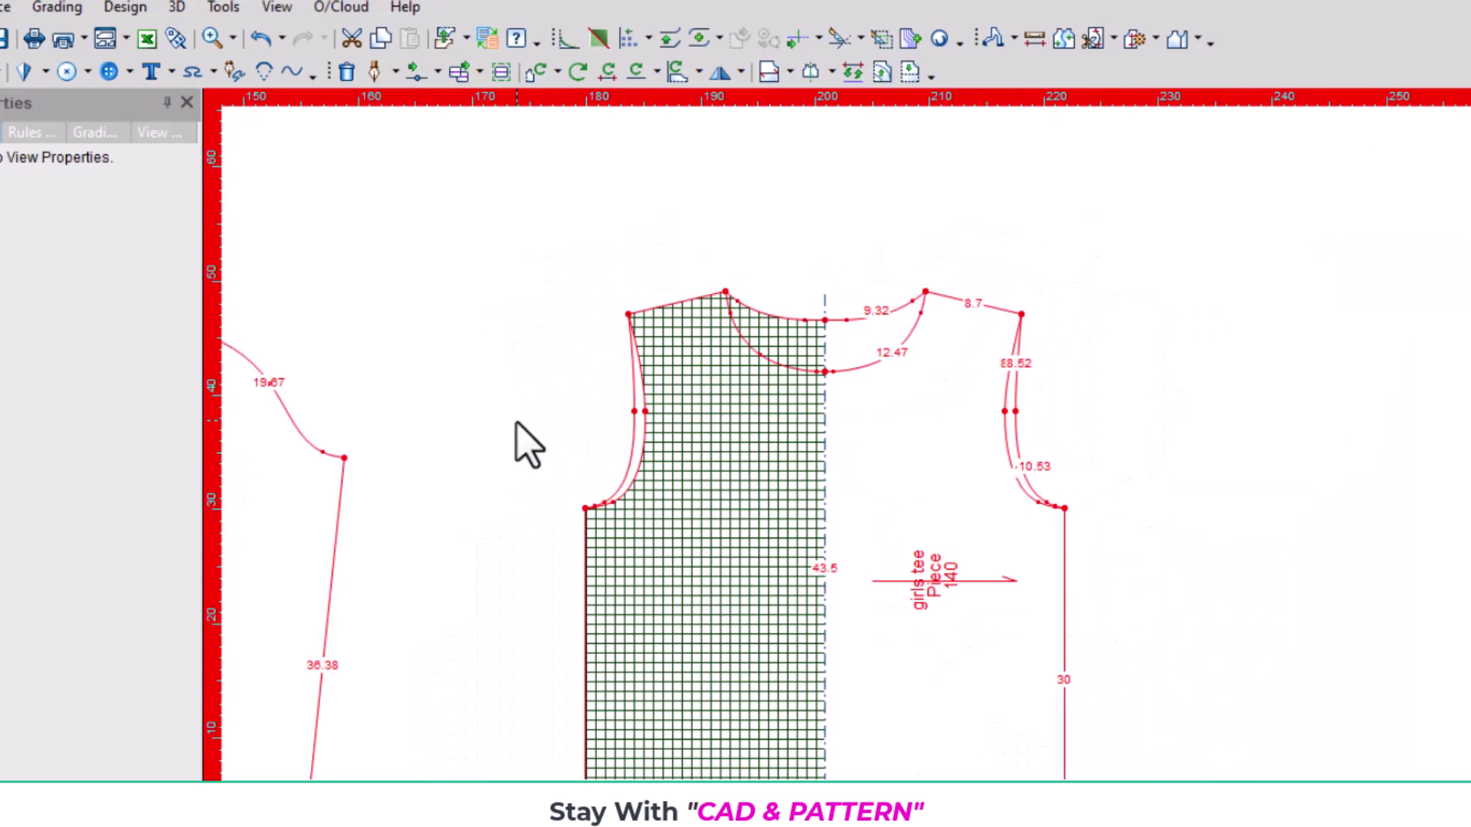
Create a rectangular piece named NK 1X1 with length 3 and width 21.5
right_click(410, 322)
mouse_move(487, 484)
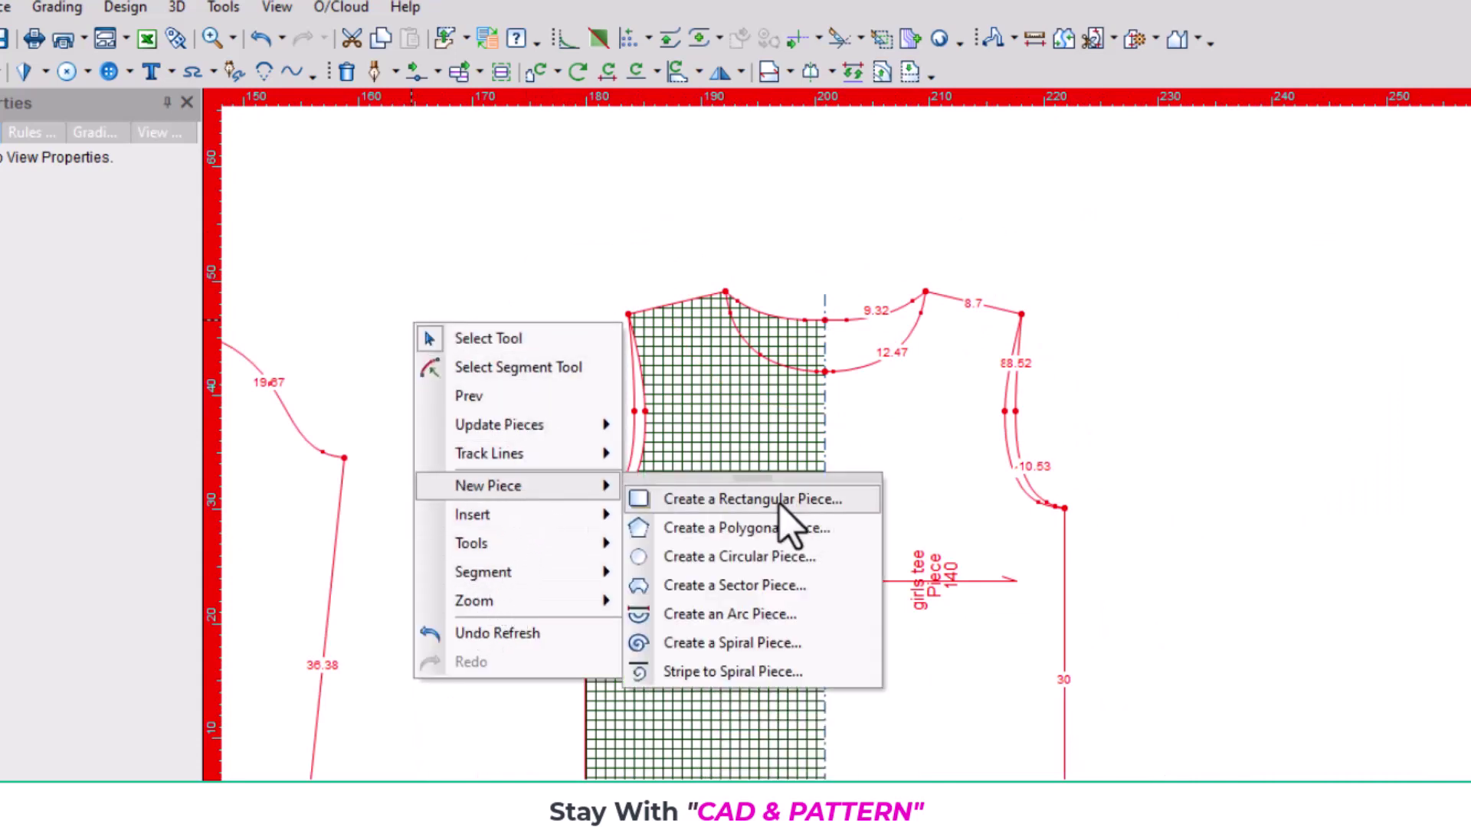
left_click(775, 499)
type("N")
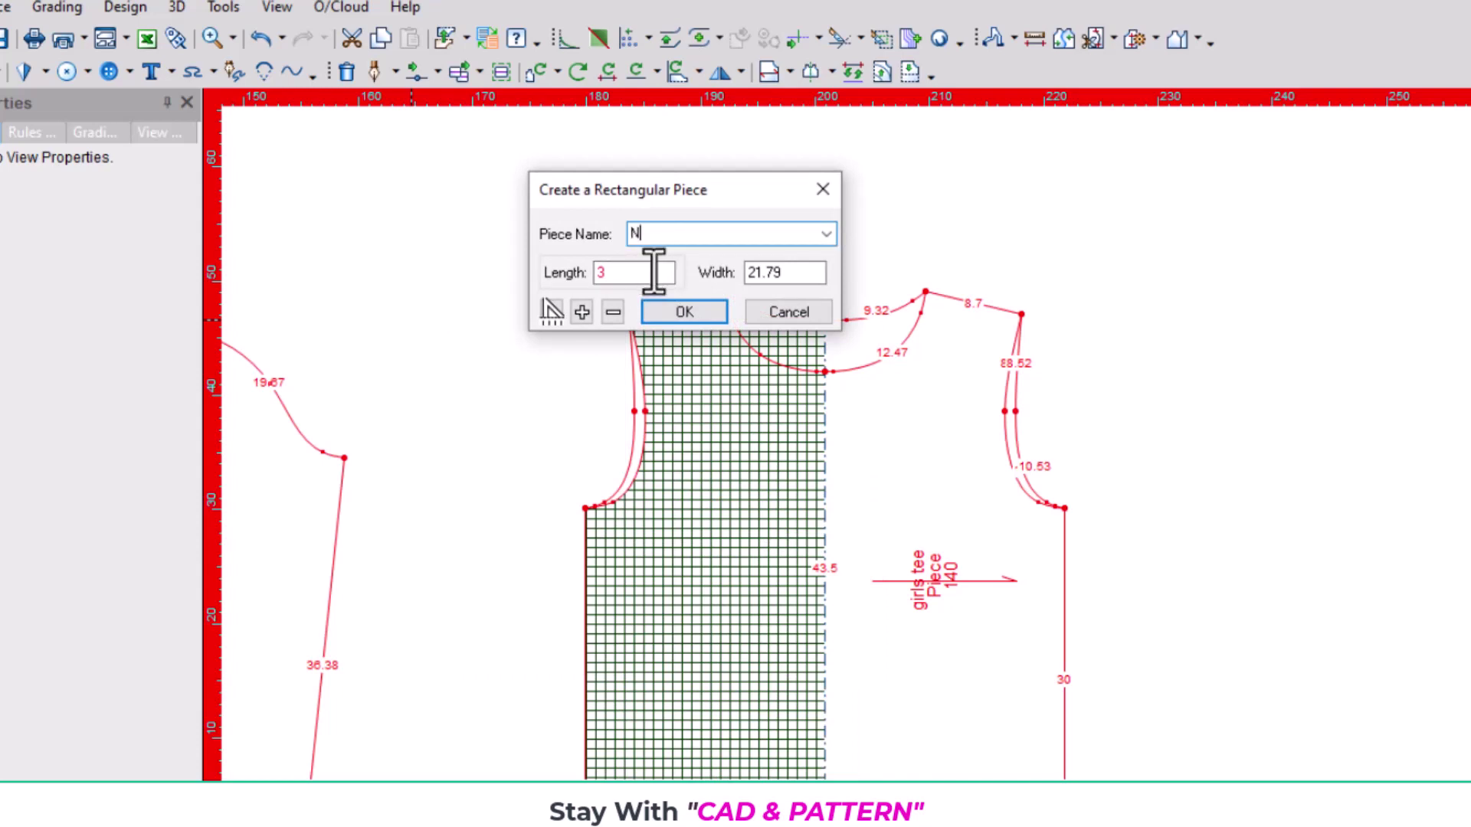
type("K 1X1")
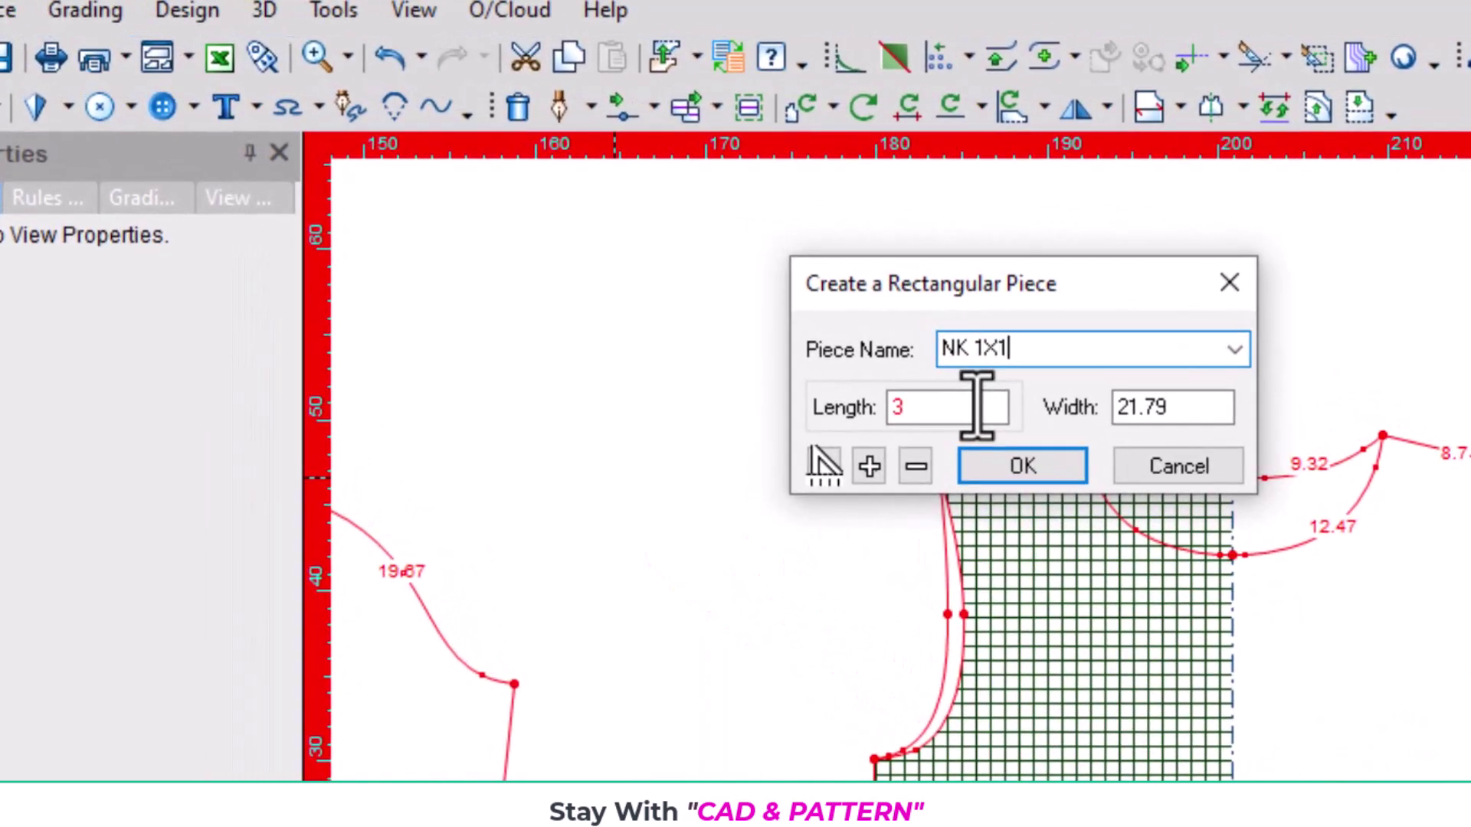
double_click(895, 406)
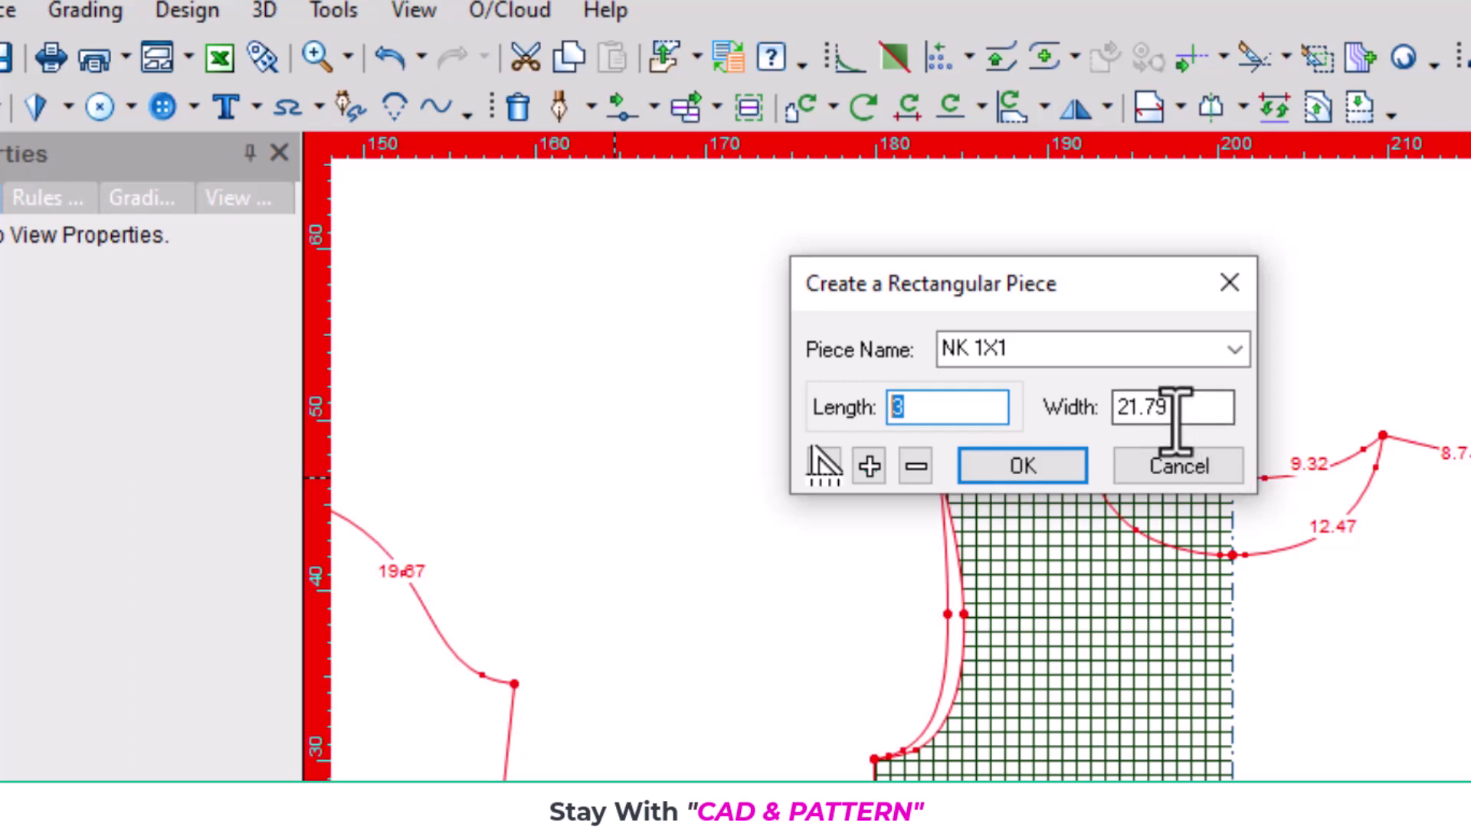
left_click_drag(1175, 418, 1154, 414)
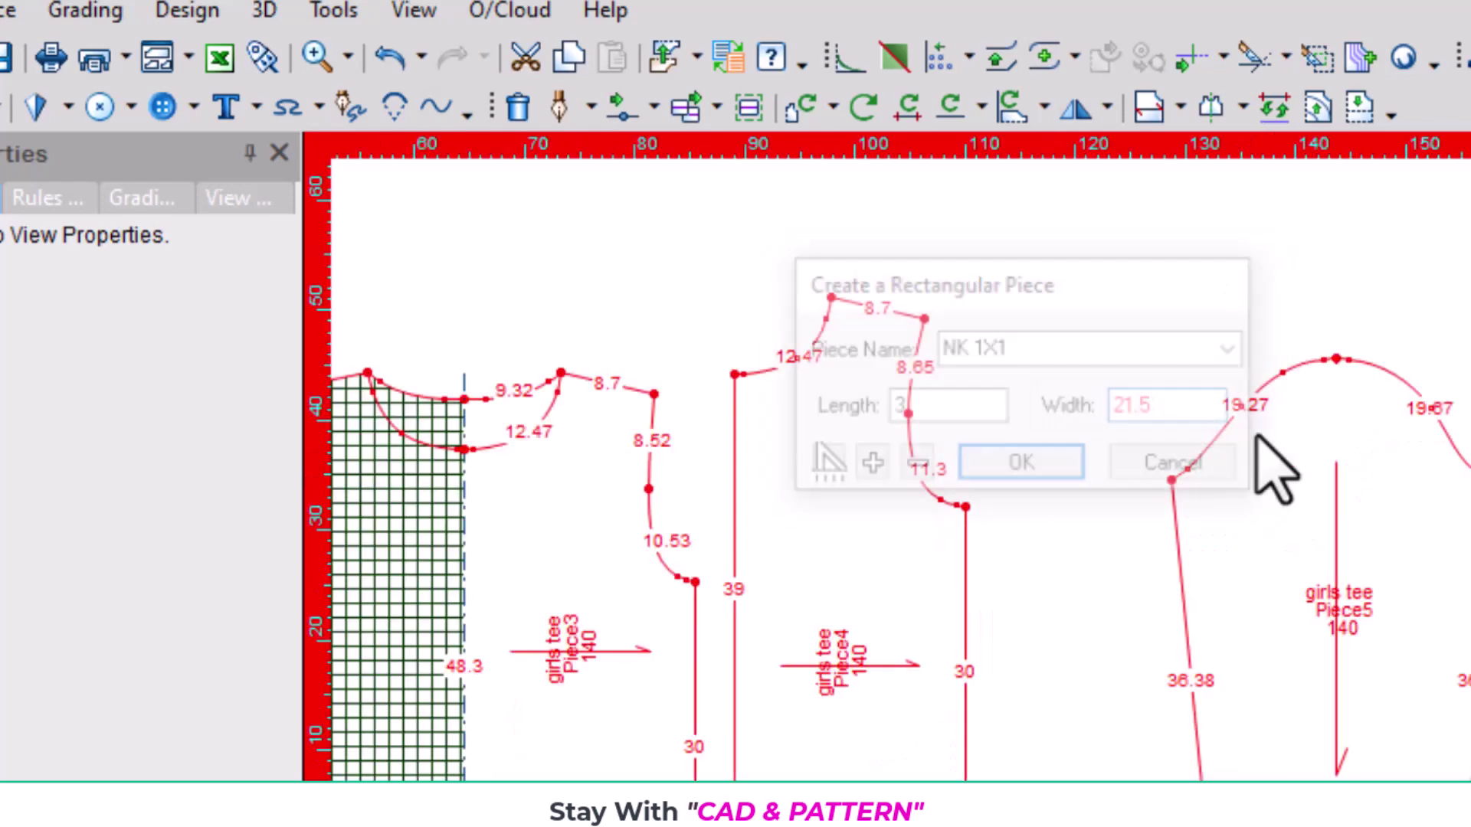
left_click(1067, 659)
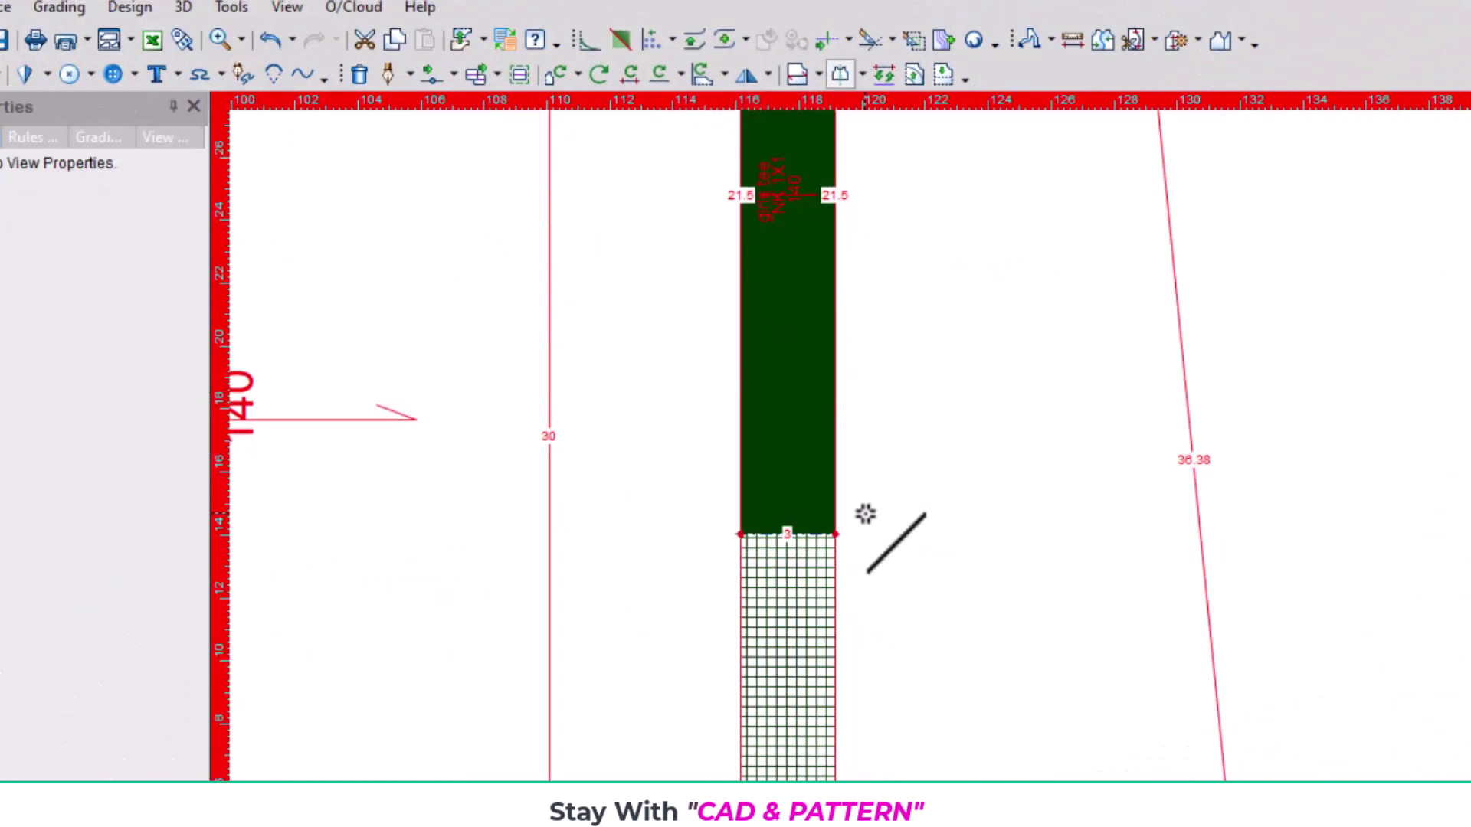
scroll(865, 506, "down", 3)
scroll(1041, 413, "down", 3)
Return to the Select Tool and box-select Piece3, Piece4, Piece5 and the cuff
right_click(1098, 234)
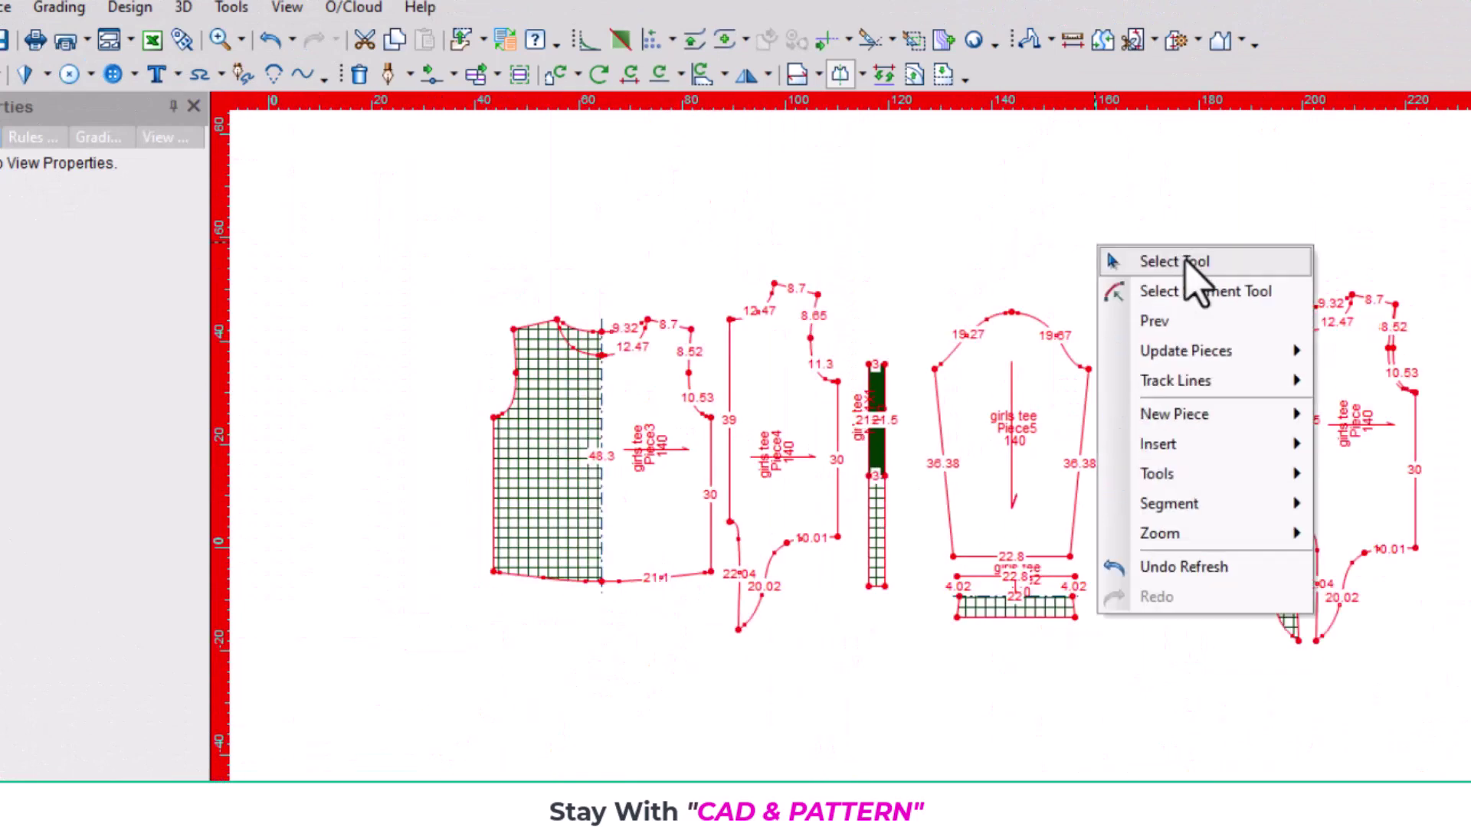
left_click(1191, 260)
left_click_drag(366, 204, 1145, 677)
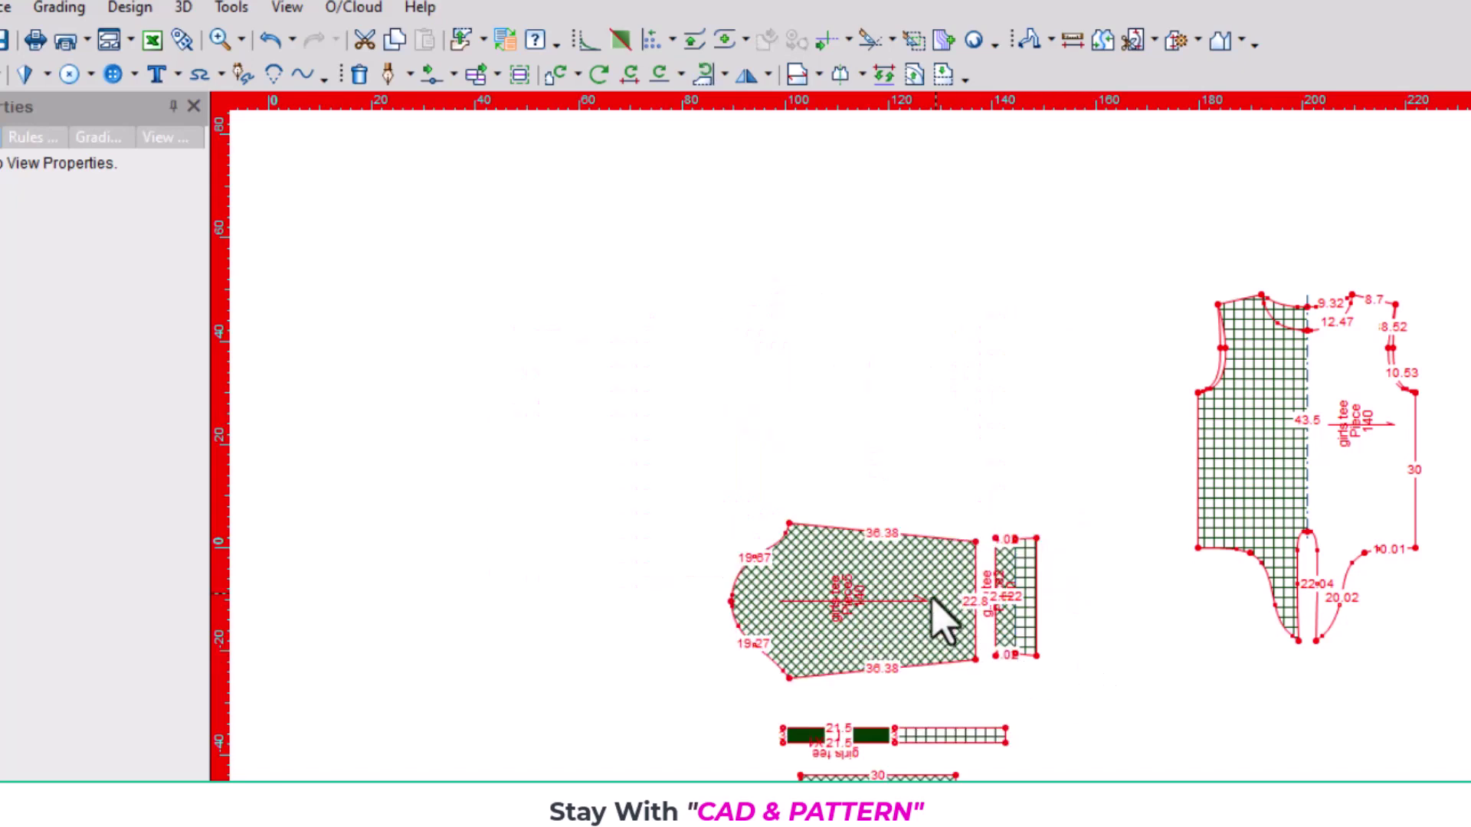
Rotate the pieces a quarter turn and align Piece3 and Piece4 grain lines to Piece4's 39 bottom edge
key("bracketright")
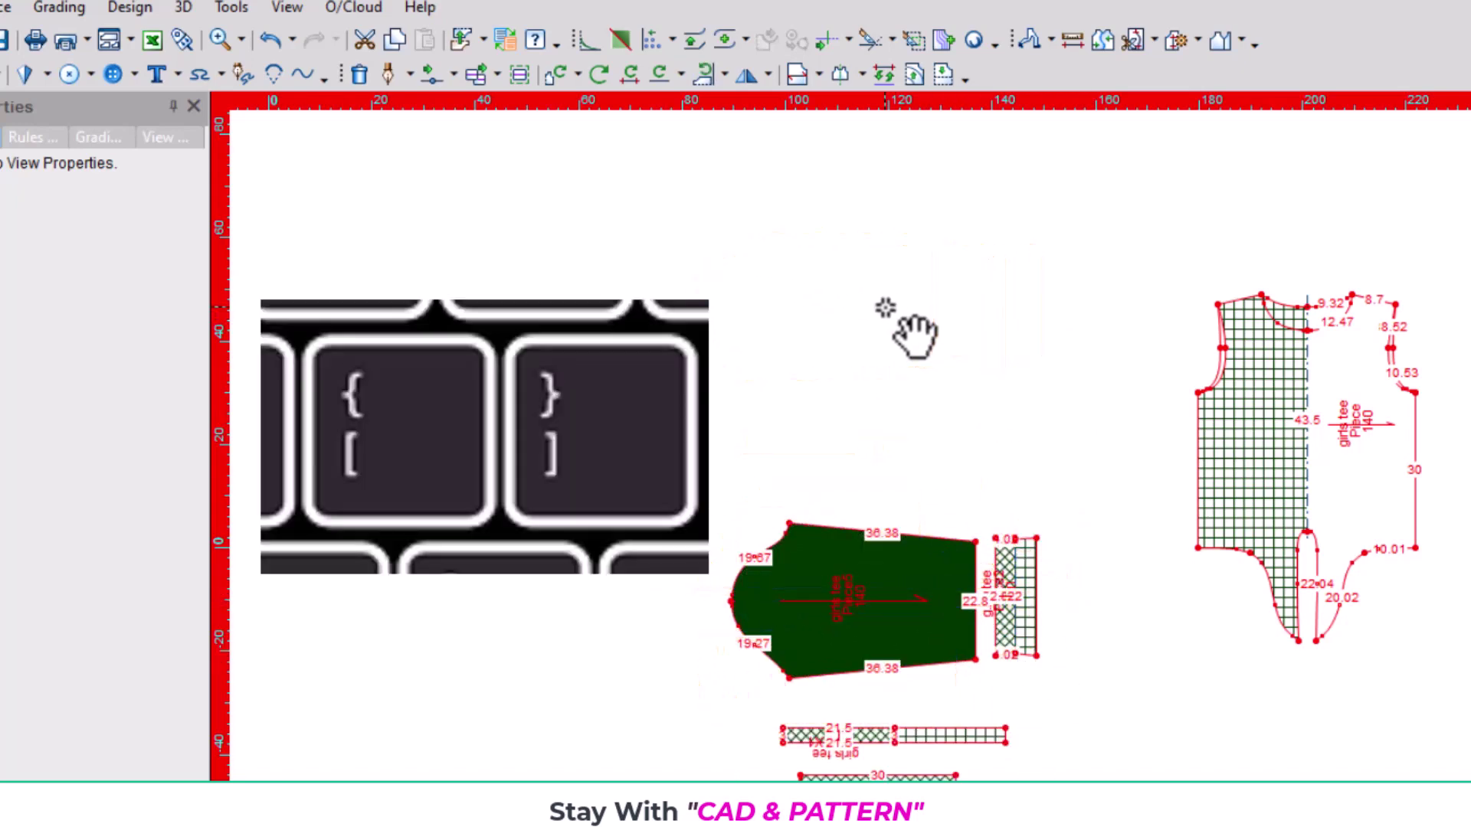
key("bracketright")
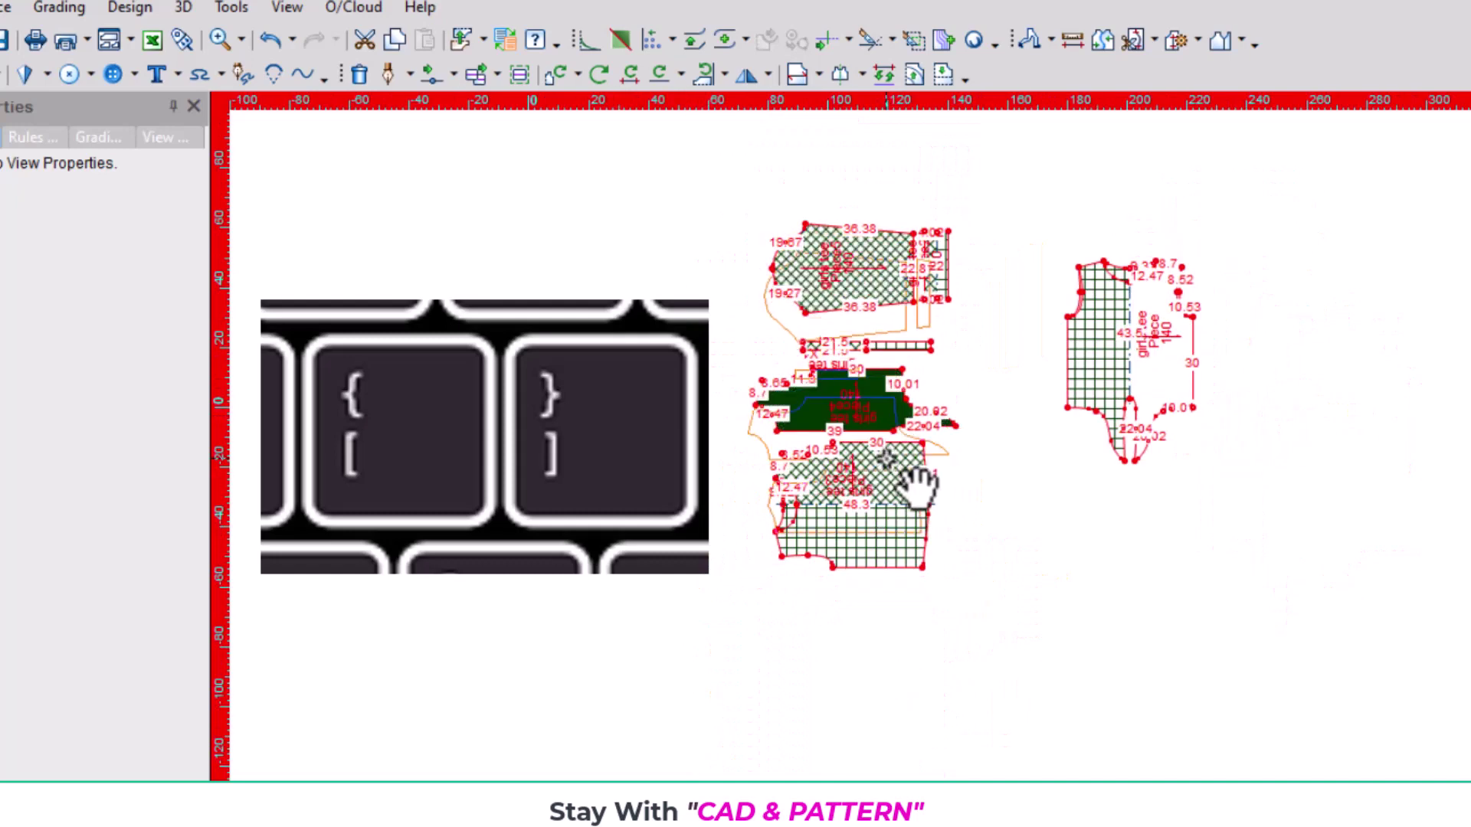
scroll(873, 371, "up", 3)
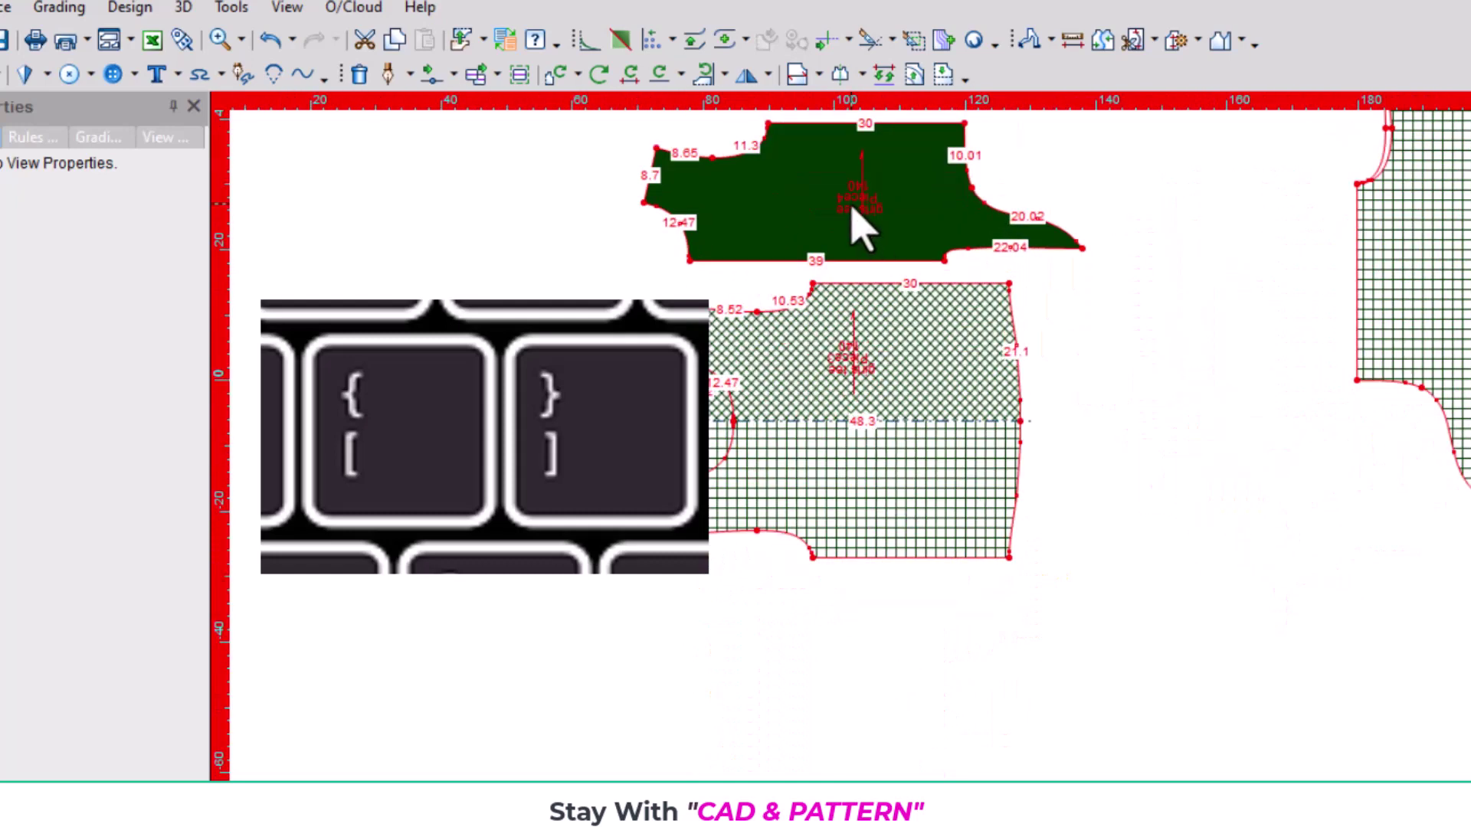
scroll(843, 420, "up", 2)
scroll(889, 478, "up", 1)
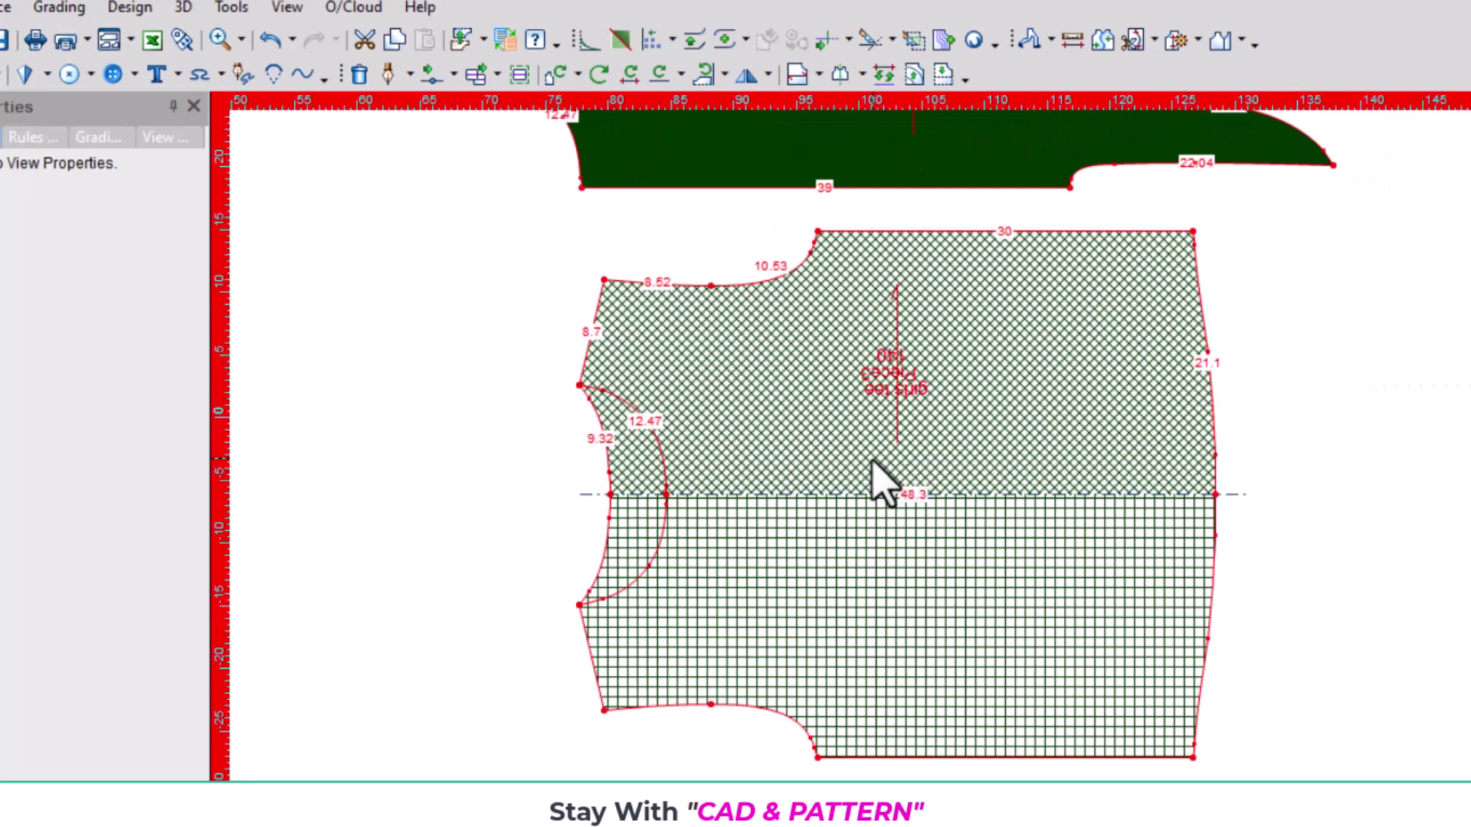
key("m")
scroll(880, 465, "up", 2)
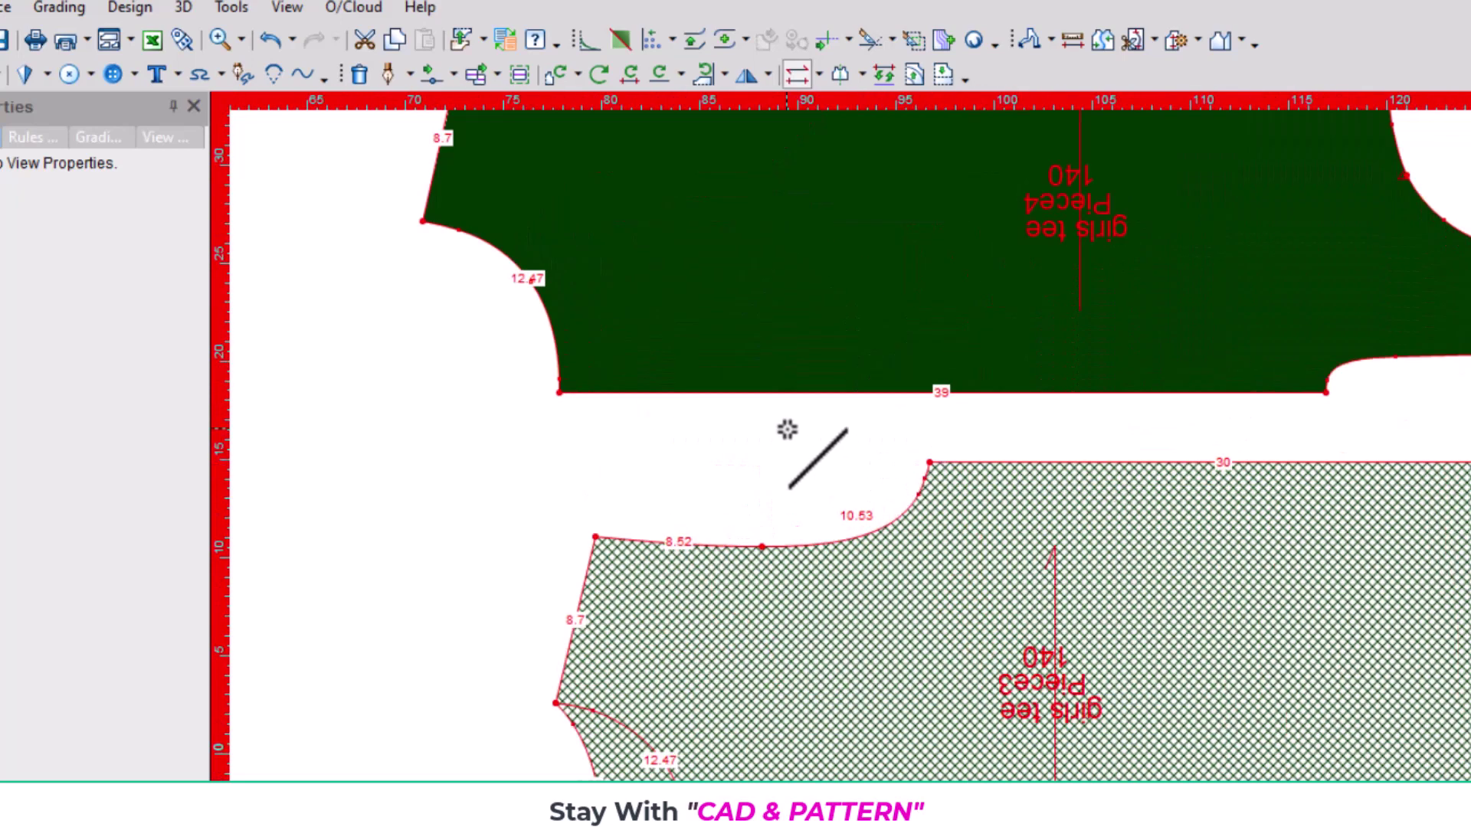
left_click(559, 393)
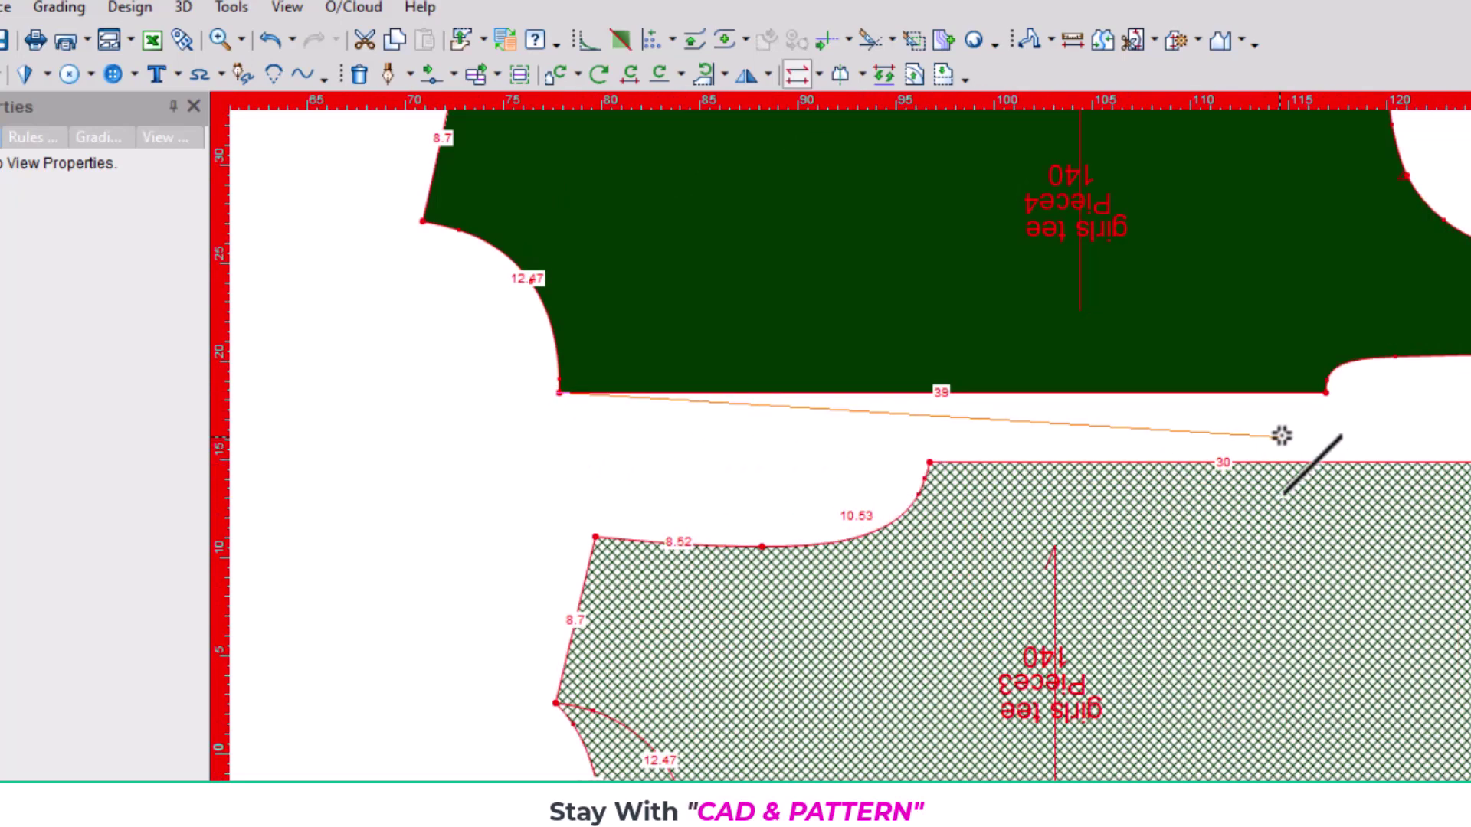
left_click(1327, 393)
key("slash")
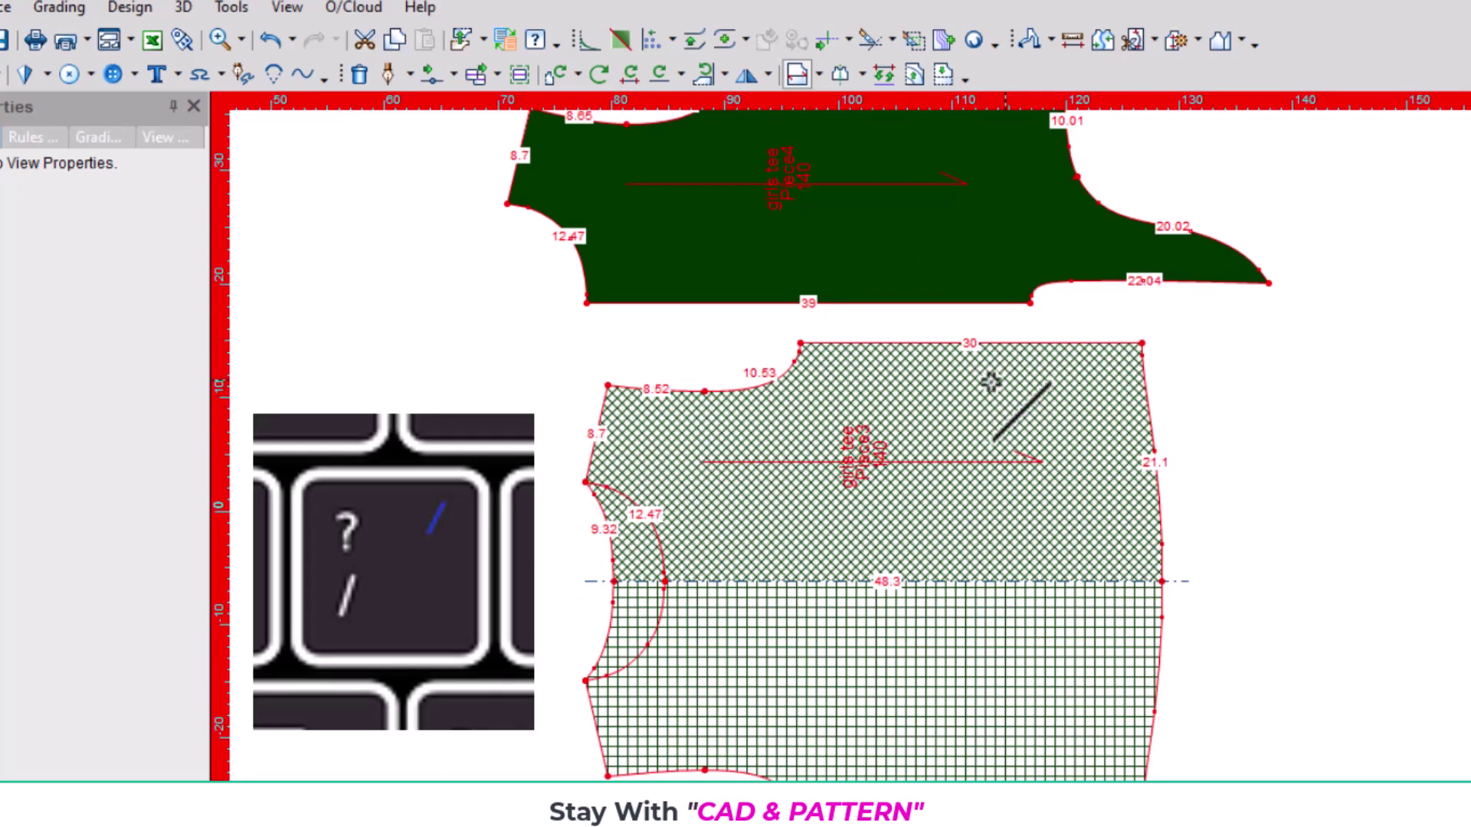
With the Select tool, move Piece3 up and right and place Piece4 beside it
scroll(990, 382, "down", 3)
right_click(614, 400)
left_click(659, 416)
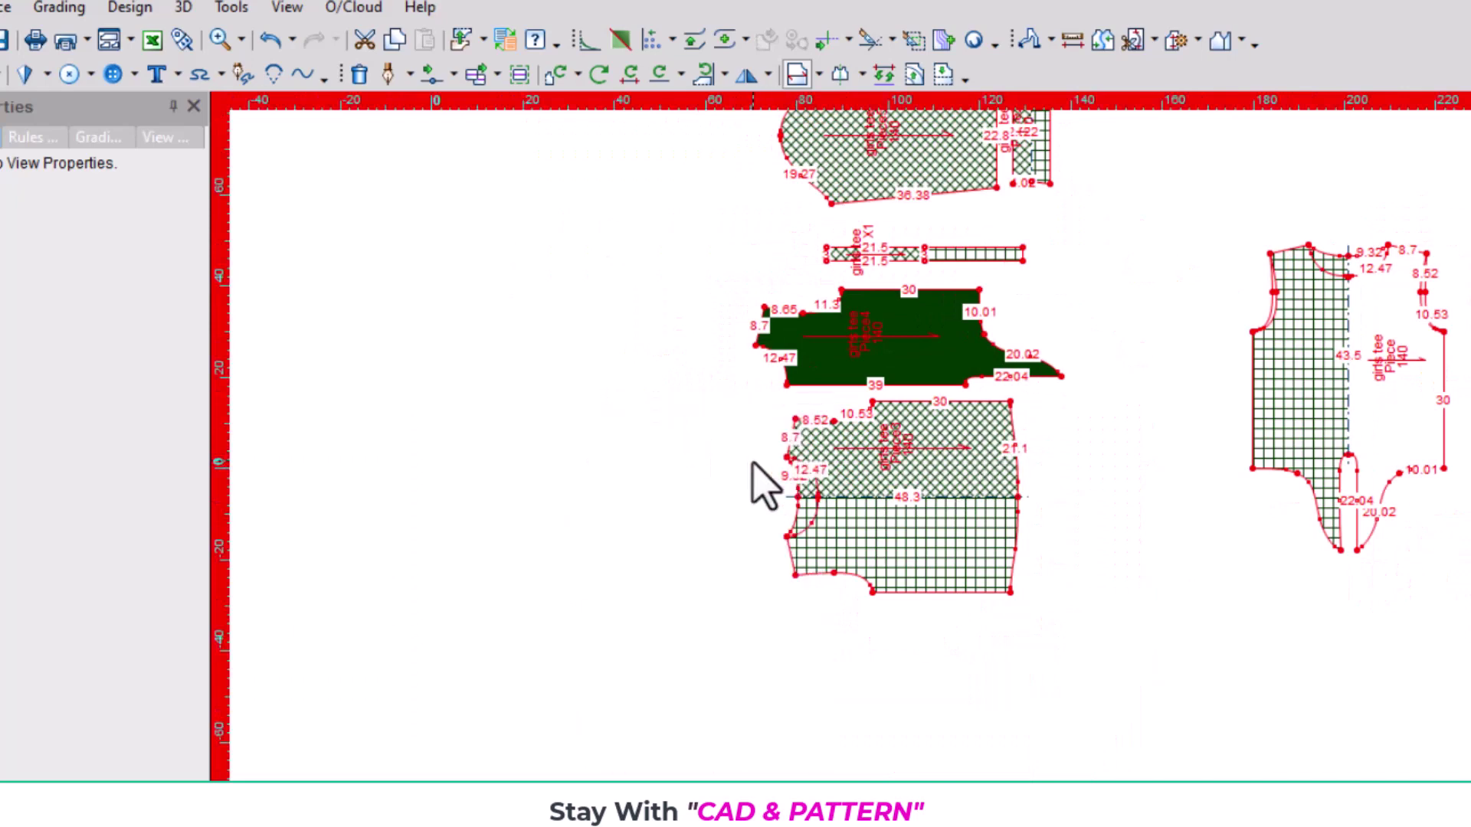
left_click_drag(988, 487, 1174, 366)
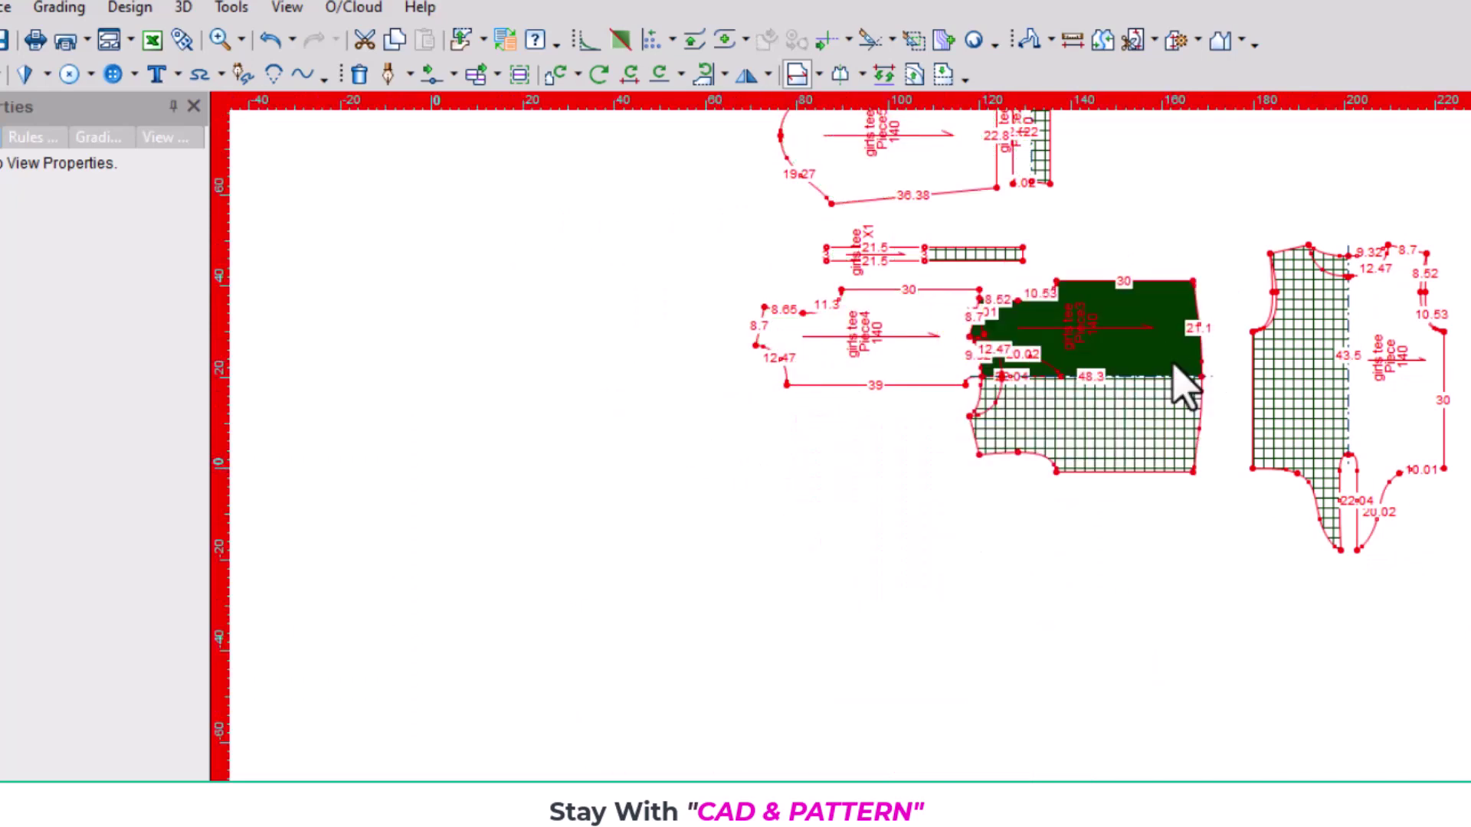
scroll(966, 386, "up", 3)
left_click_drag(860, 469, 505, 442)
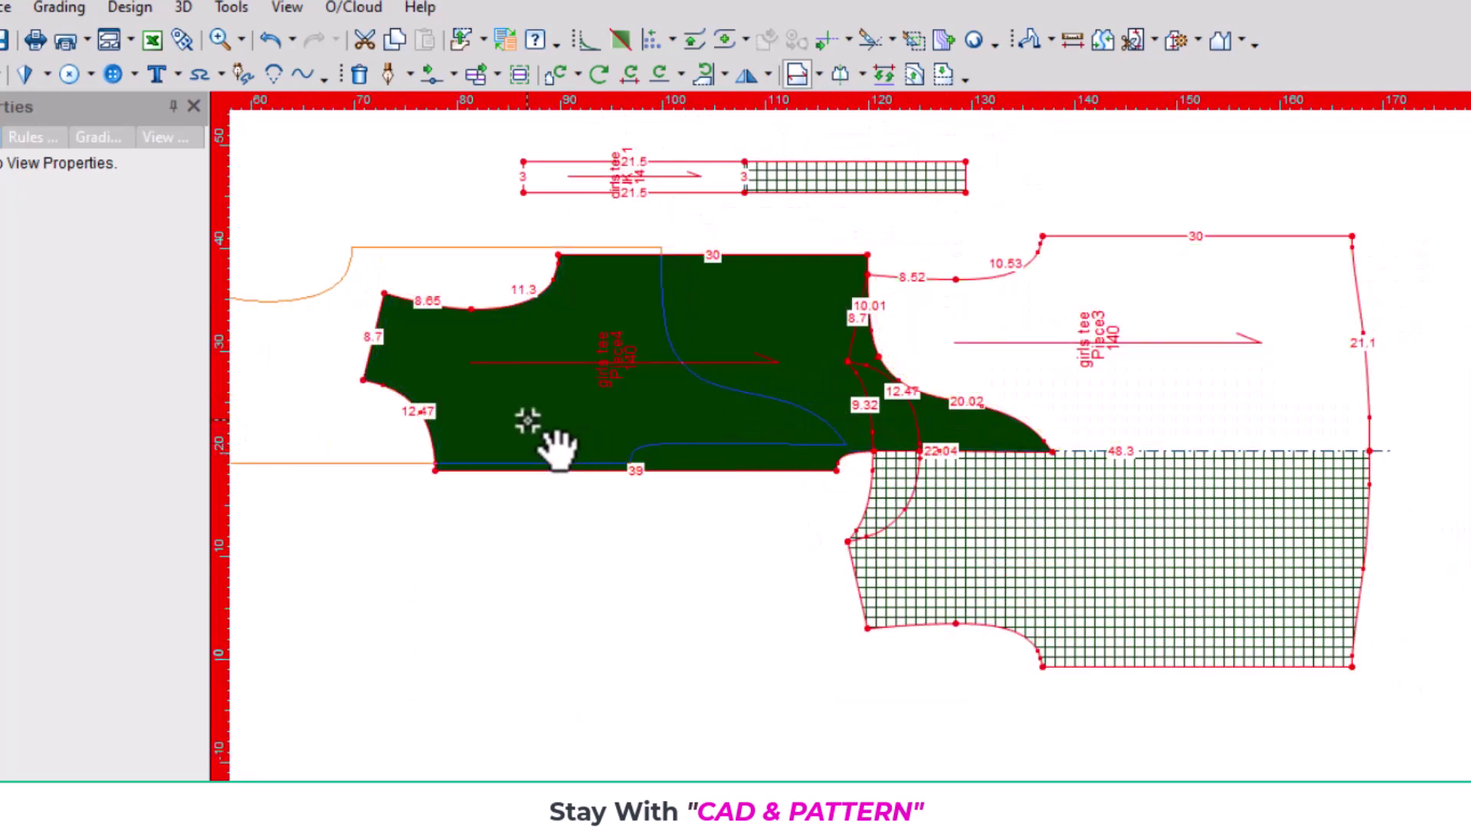
Make Piece4 a mirrored half piece folded along its bottom edge
key("k")
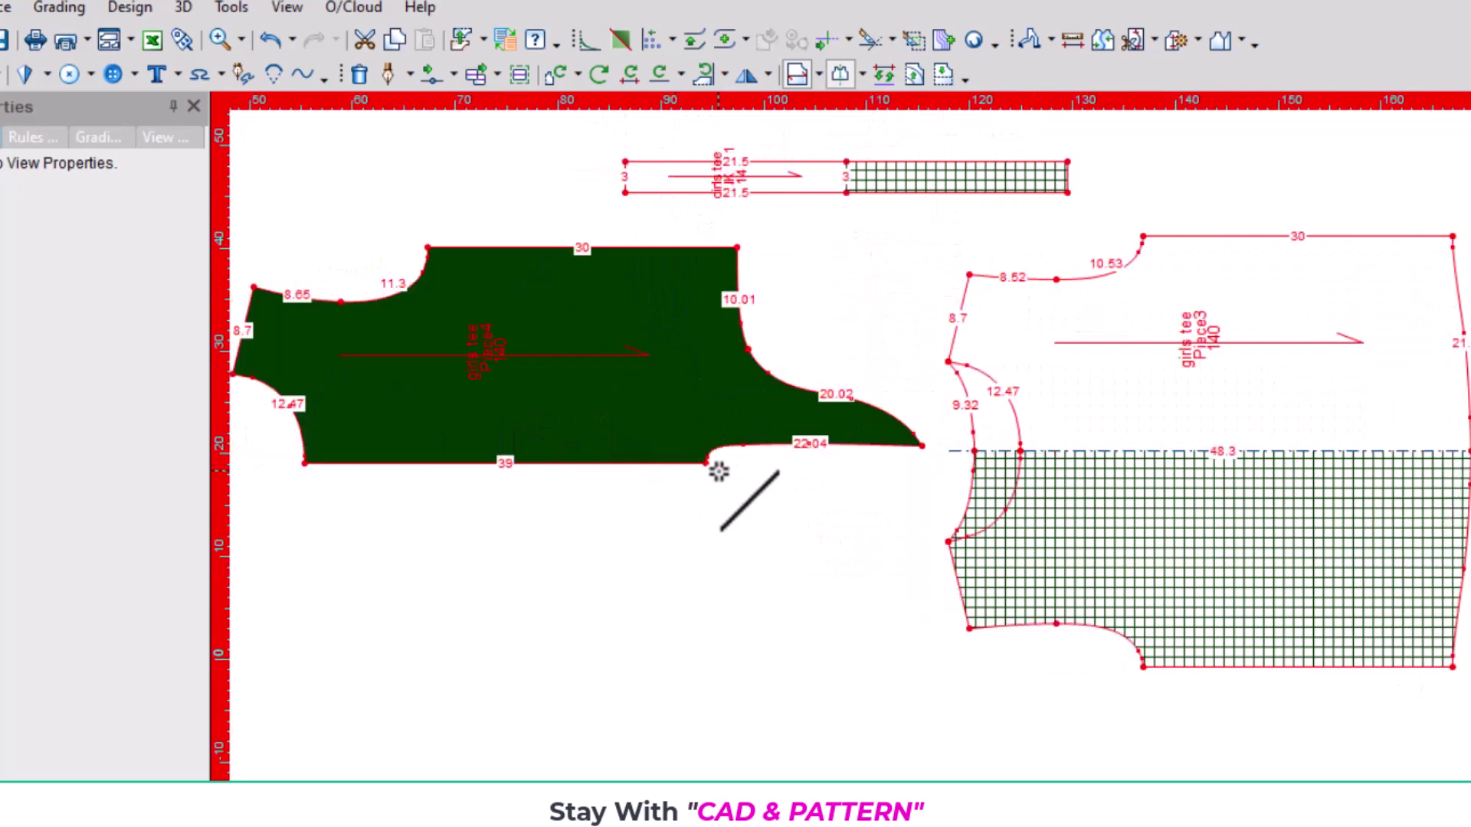
left_click(708, 463)
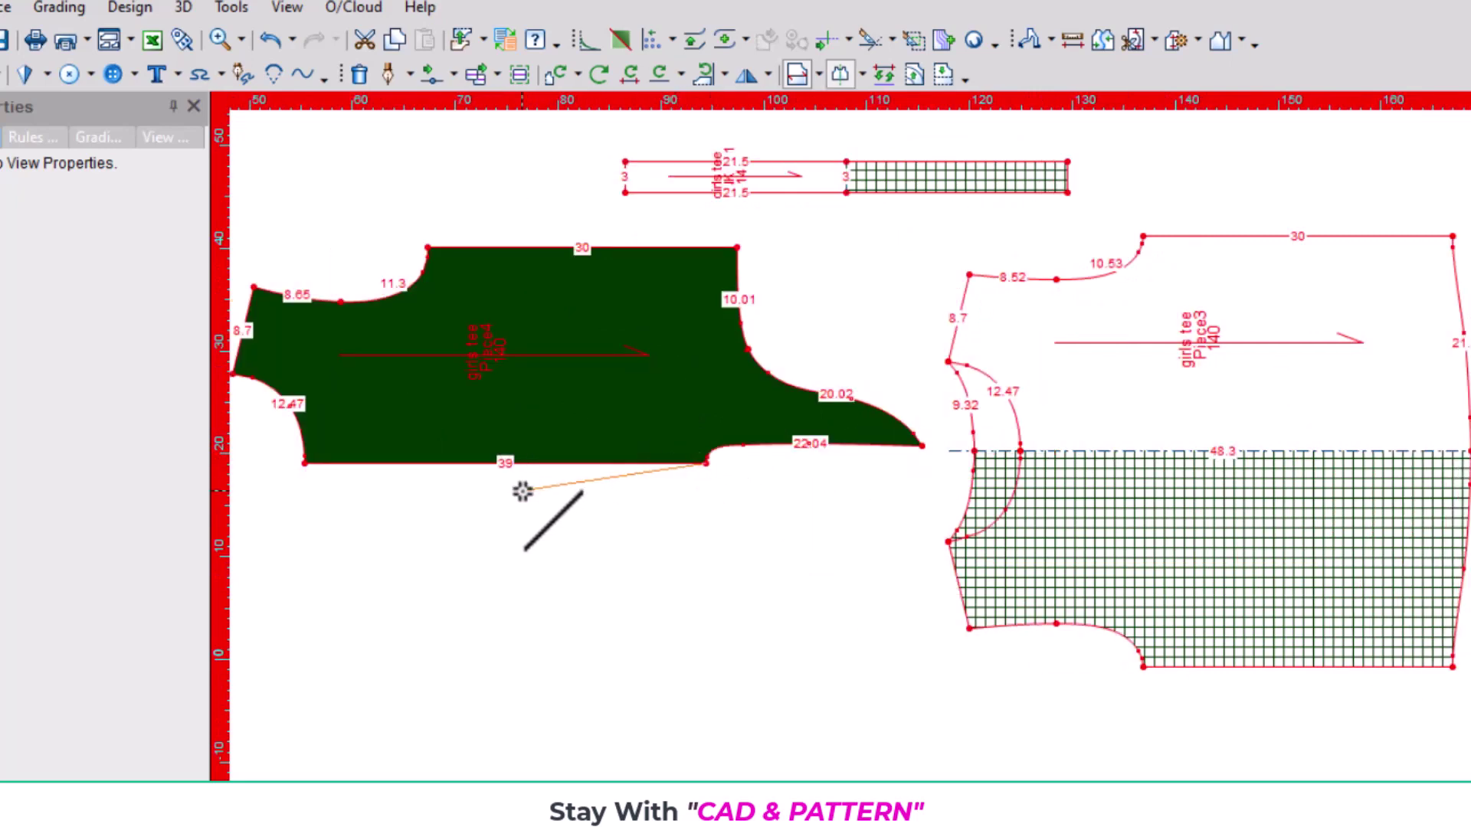
left_click(305, 463)
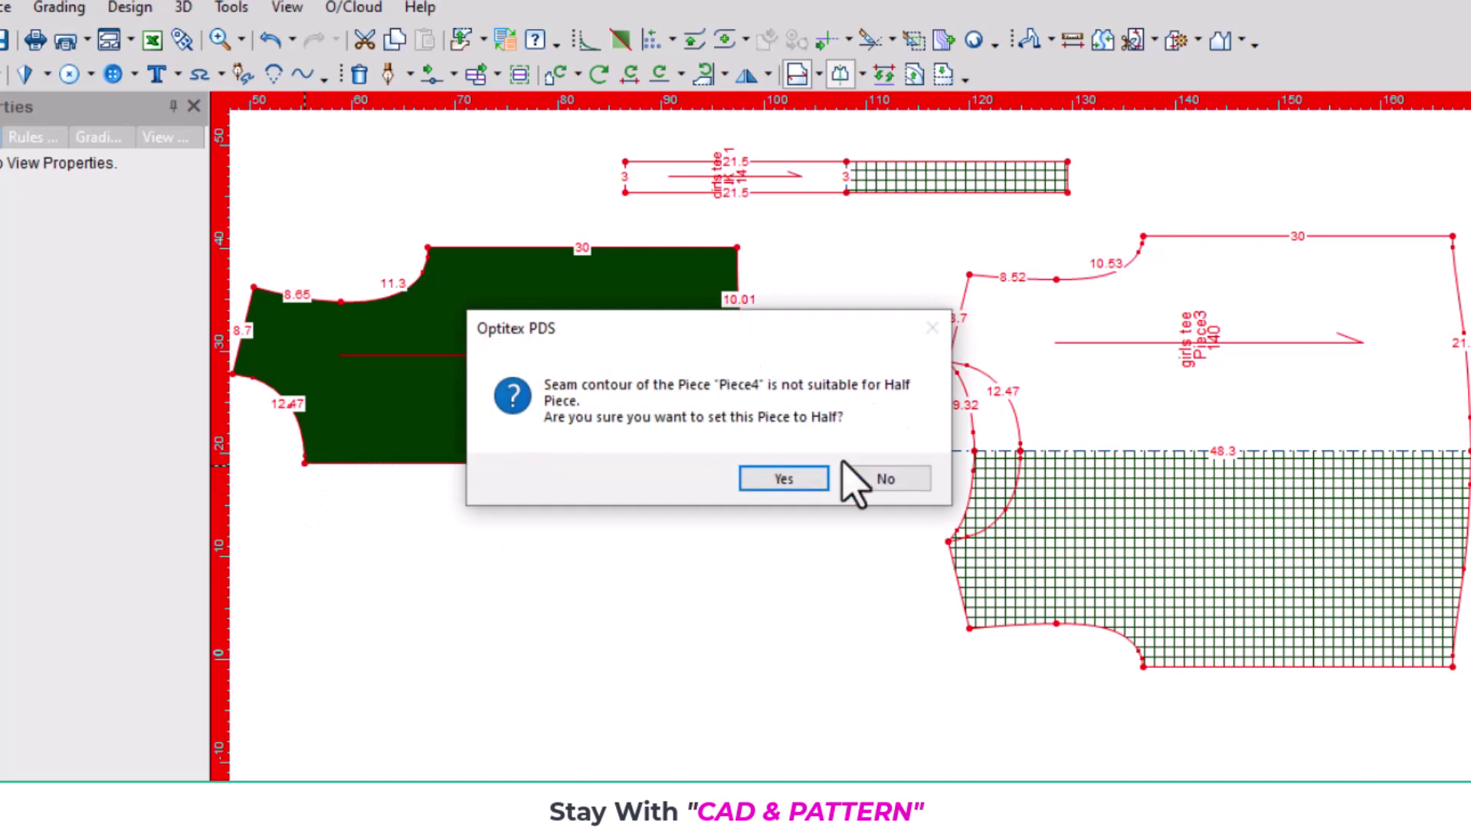
left_click(781, 479)
scroll(805, 476, "down", 1)
scroll(887, 459, "down", 2)
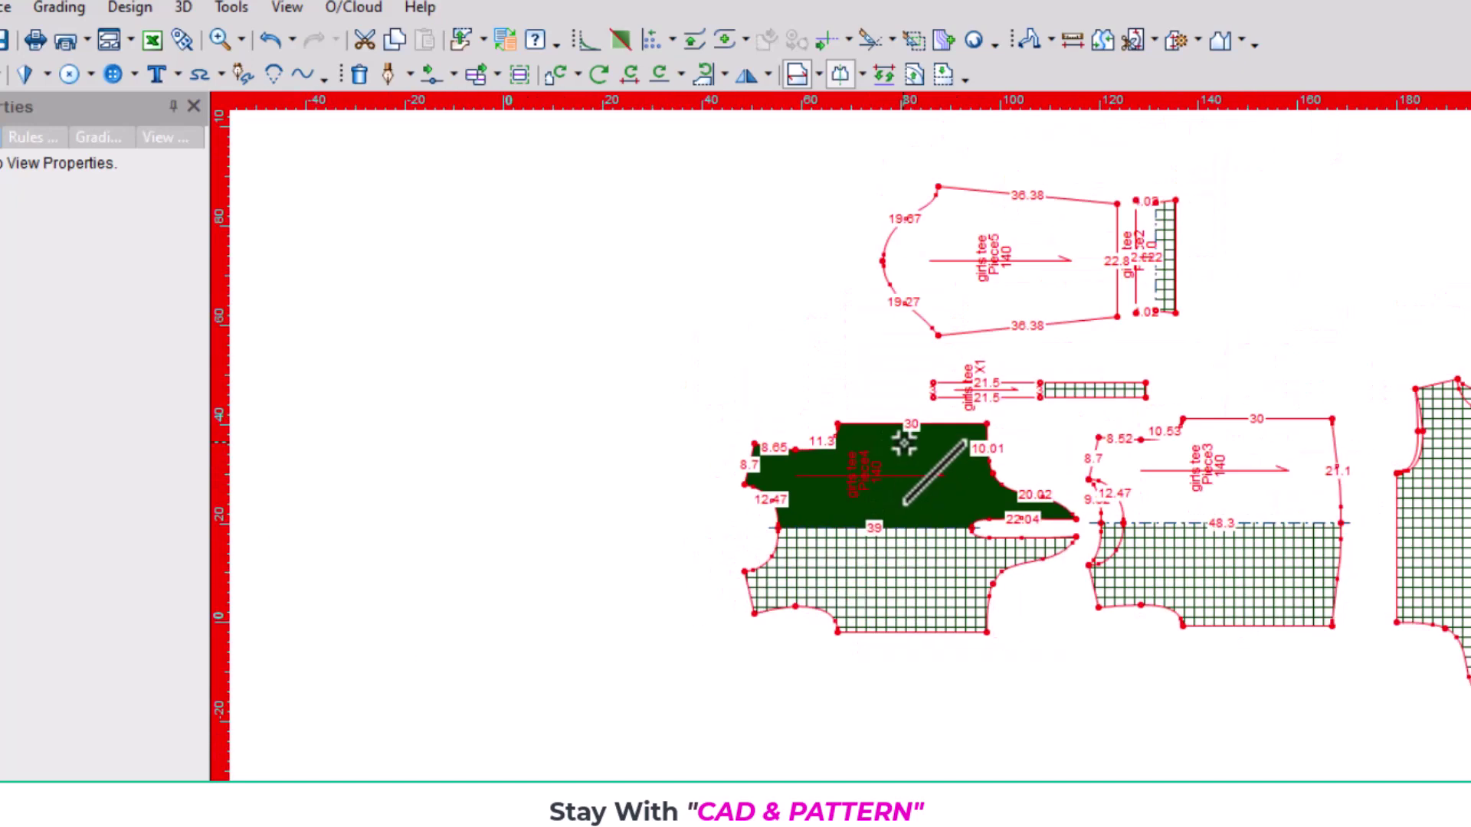
Move Piece5, the small narrow piece and the 21.5 strip piece left of the body pieces
left_click(1024, 268)
left_click_drag(1067, 304, 584, 541)
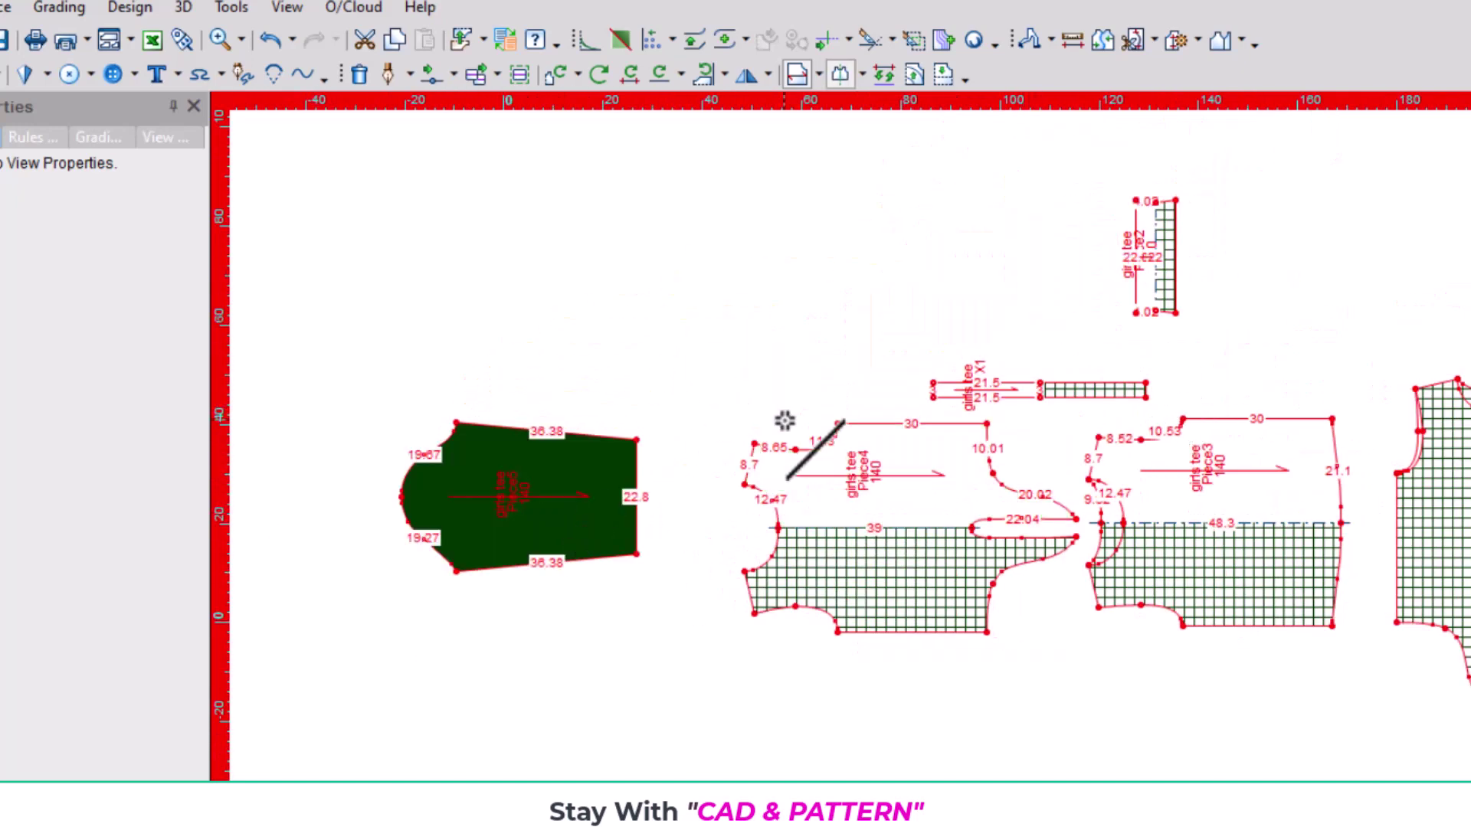
left_click_drag(1156, 241, 697, 498)
left_click(593, 506)
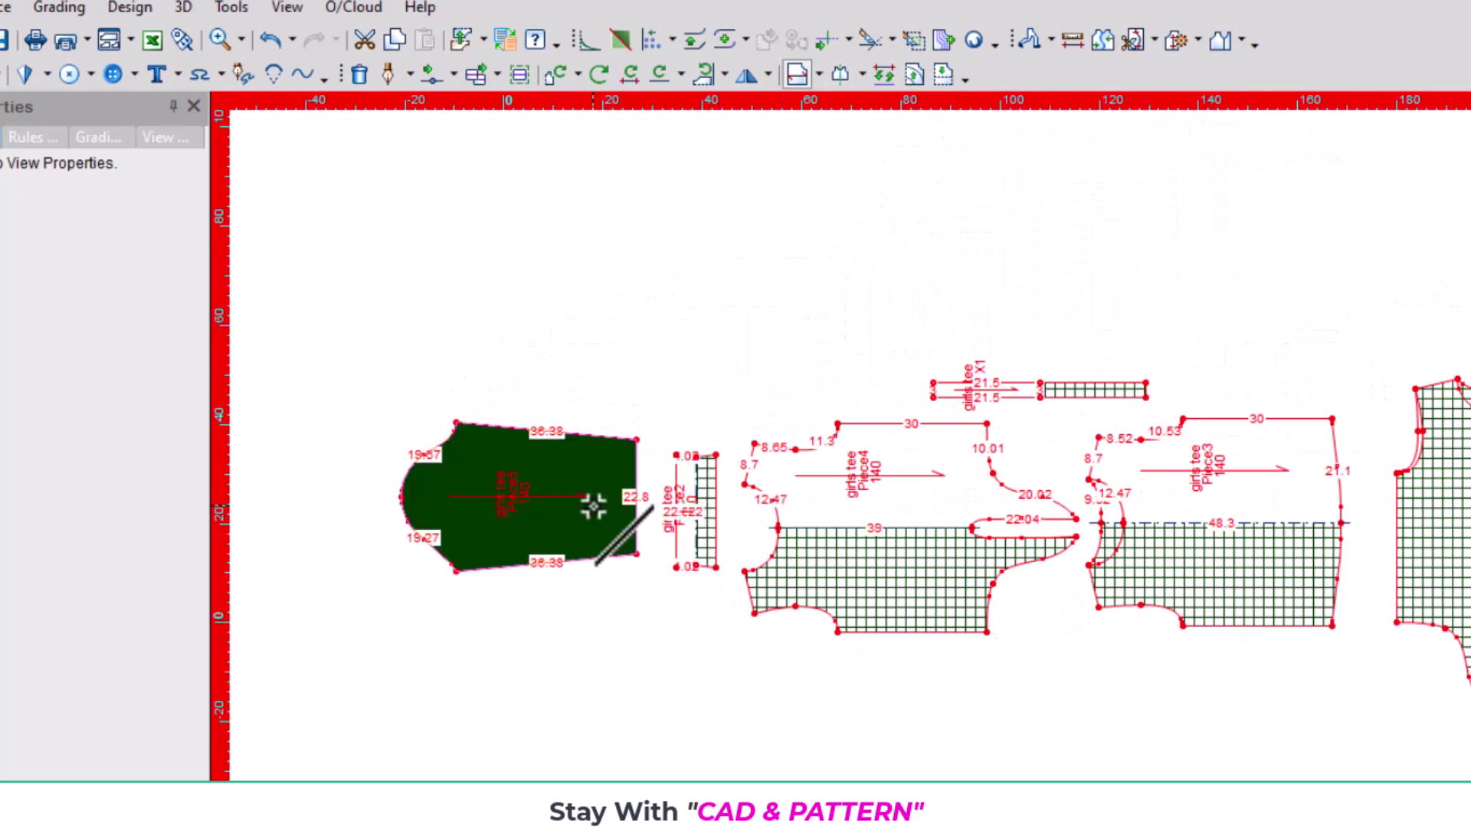
left_click_drag(593, 506, 612, 516)
mouse_move(1034, 393)
left_mouse_down()
mouse_move(746, 482)
mouse_move(425, 524)
left_mouse_up()
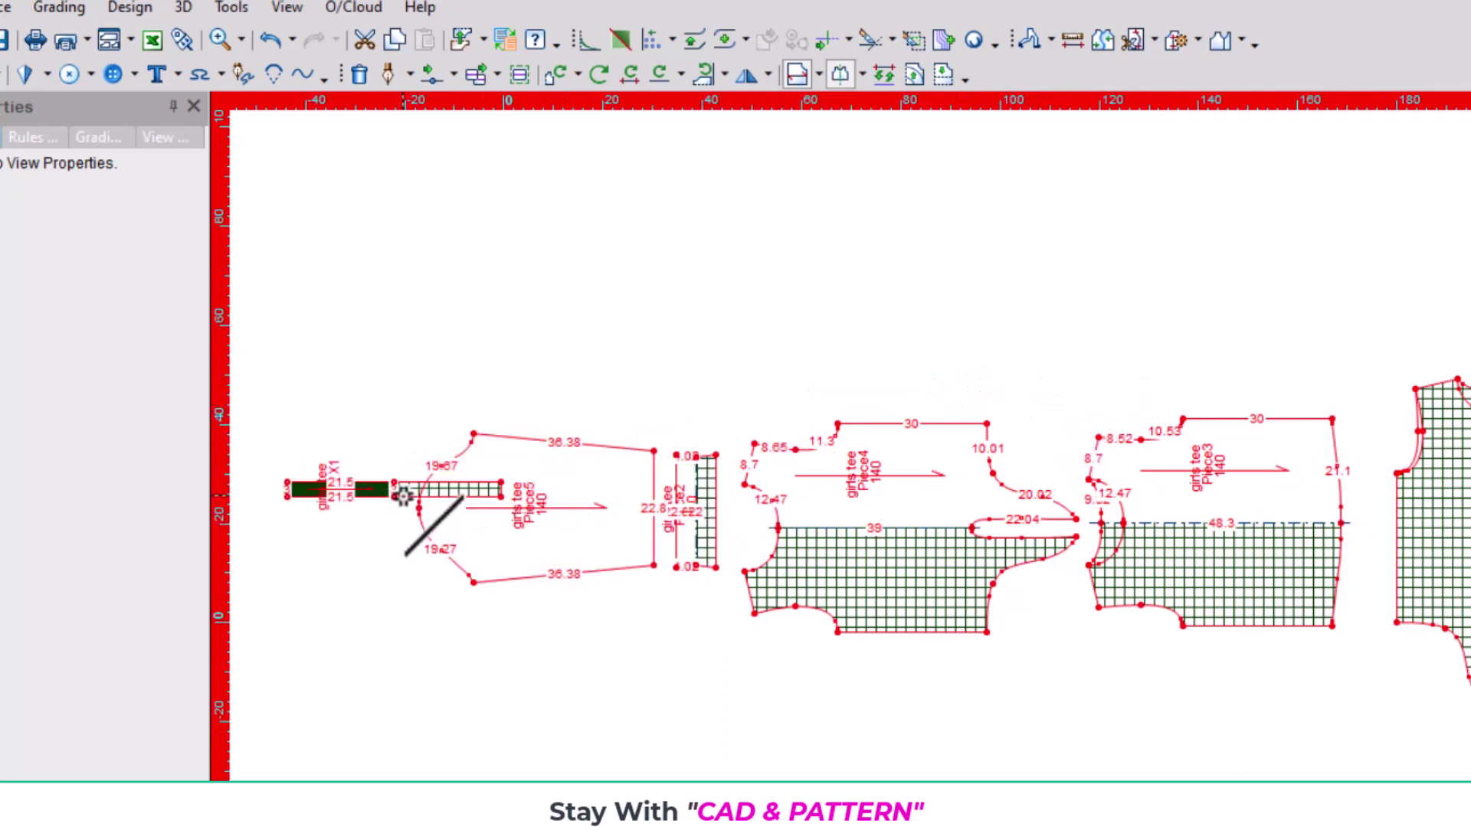
Rotate the narrow 21.5 strip piece 90° so it stands vertically beside Piece5
key("r")
scroll(450, 515, "up", 2)
scroll(870, 404, "up", 2)
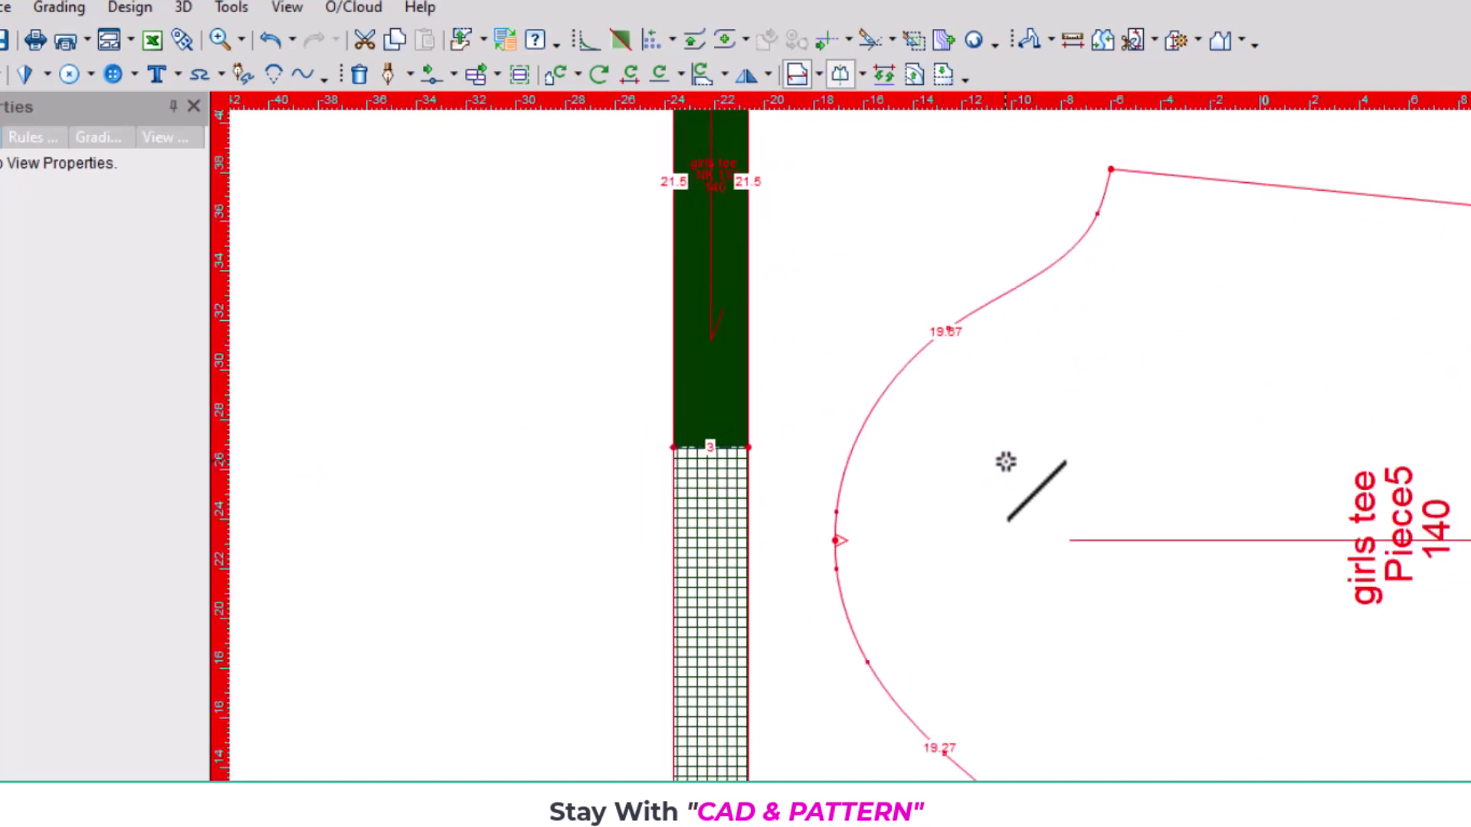
left_click(672, 445)
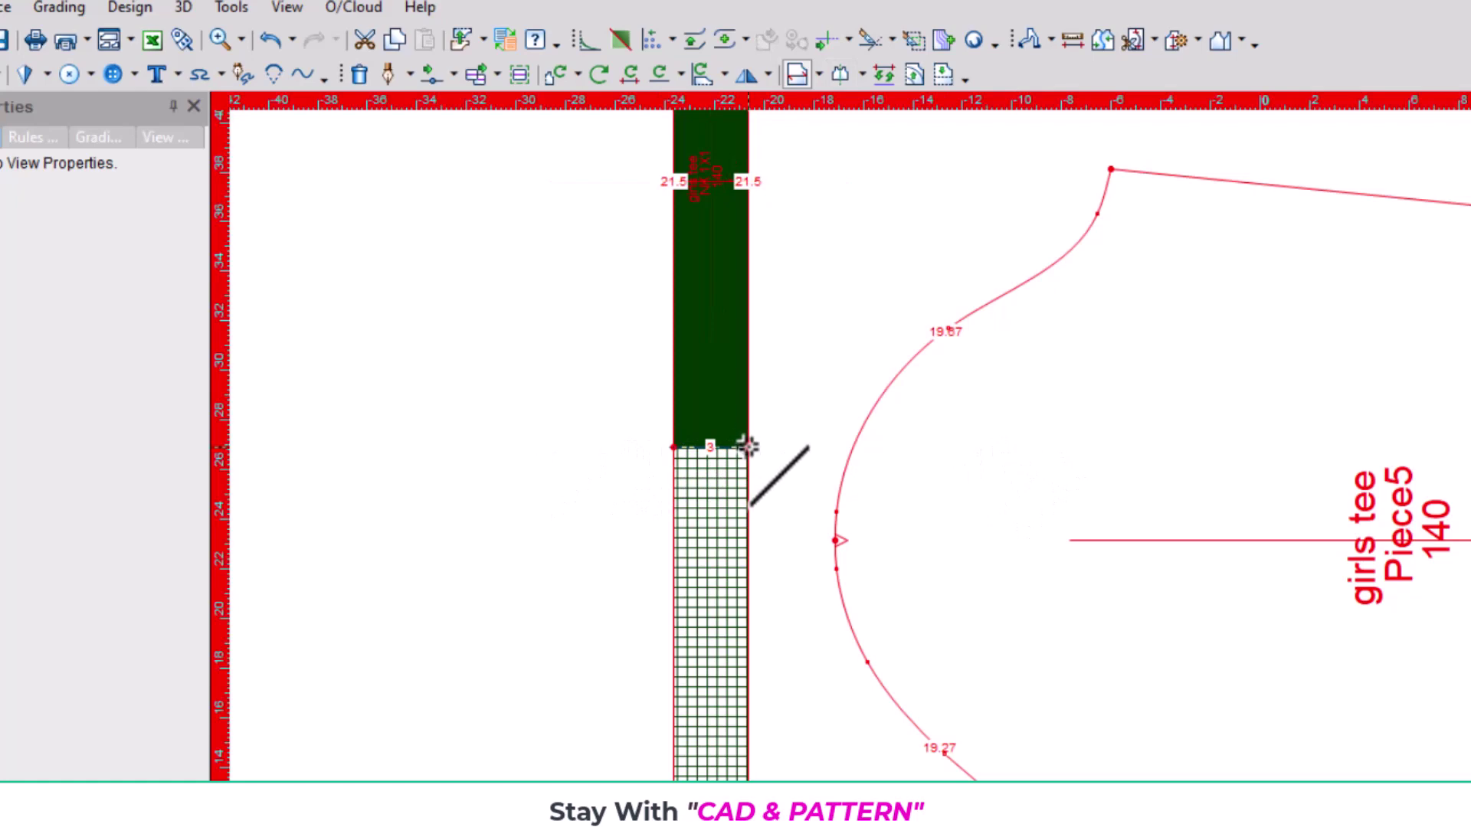
scroll(843, 433, "down", 2)
scroll(1062, 465, "down", 2)
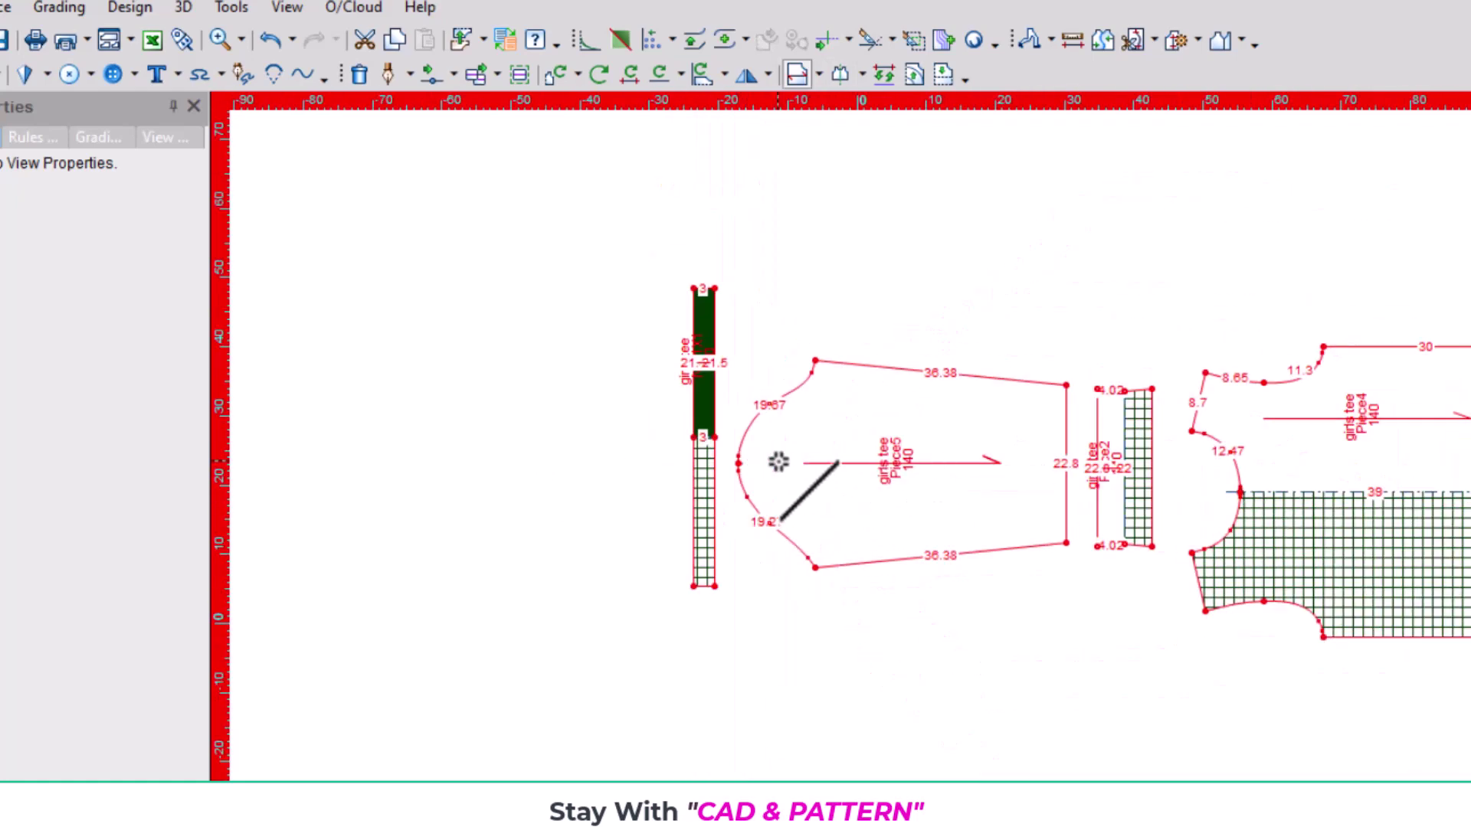
scroll(1156, 421, "down", 2)
scroll(869, 475, "down", 1)
scroll(850, 462, "up", 2)
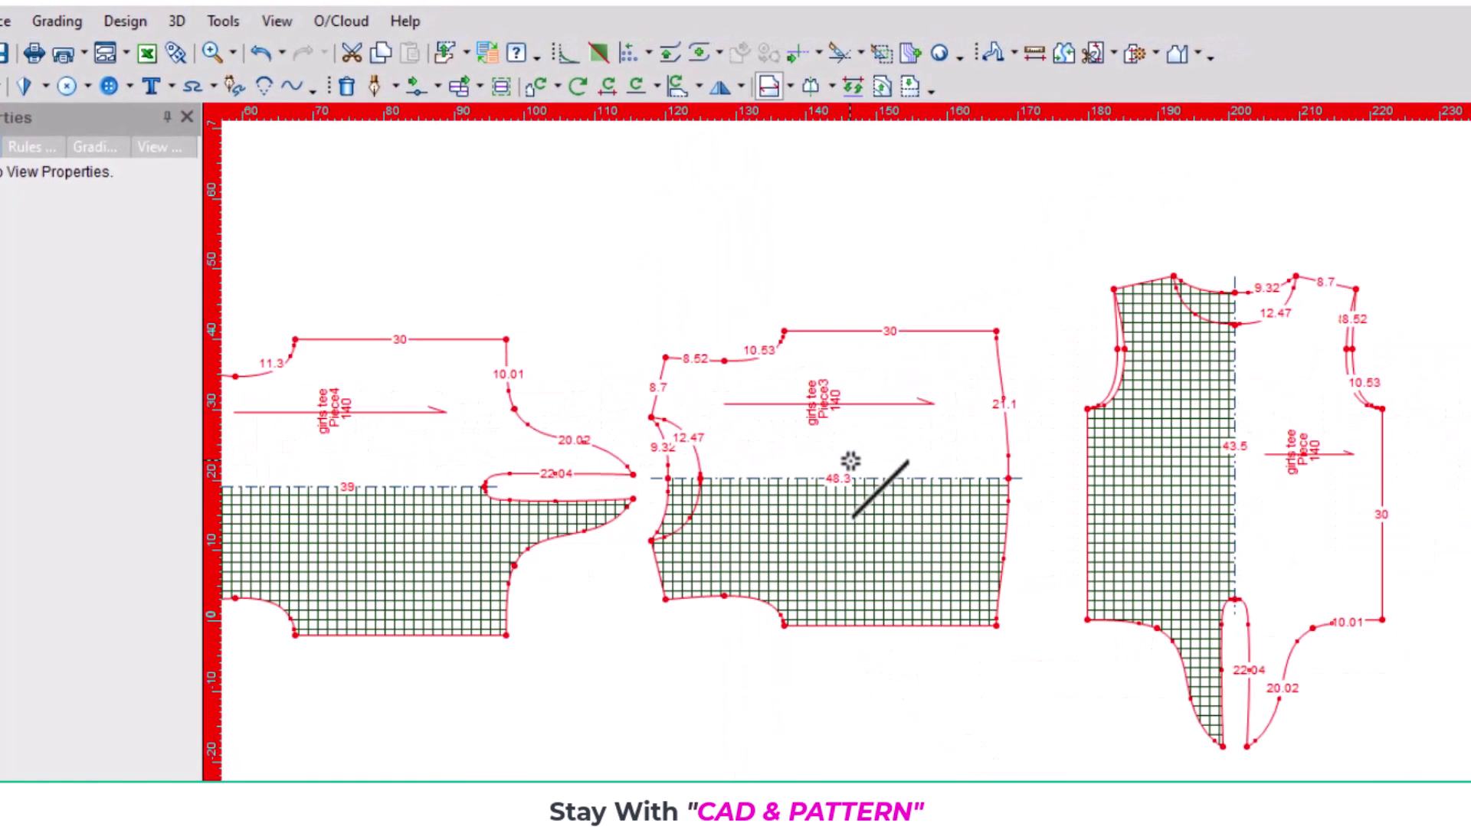
scroll(850, 463, "up", 2)
scroll(840, 461, "up", 1)
scroll(840, 460, "up", 1)
Select Piece3 and zoom around to inspect the laid-out tee pieces
left_click(830, 460)
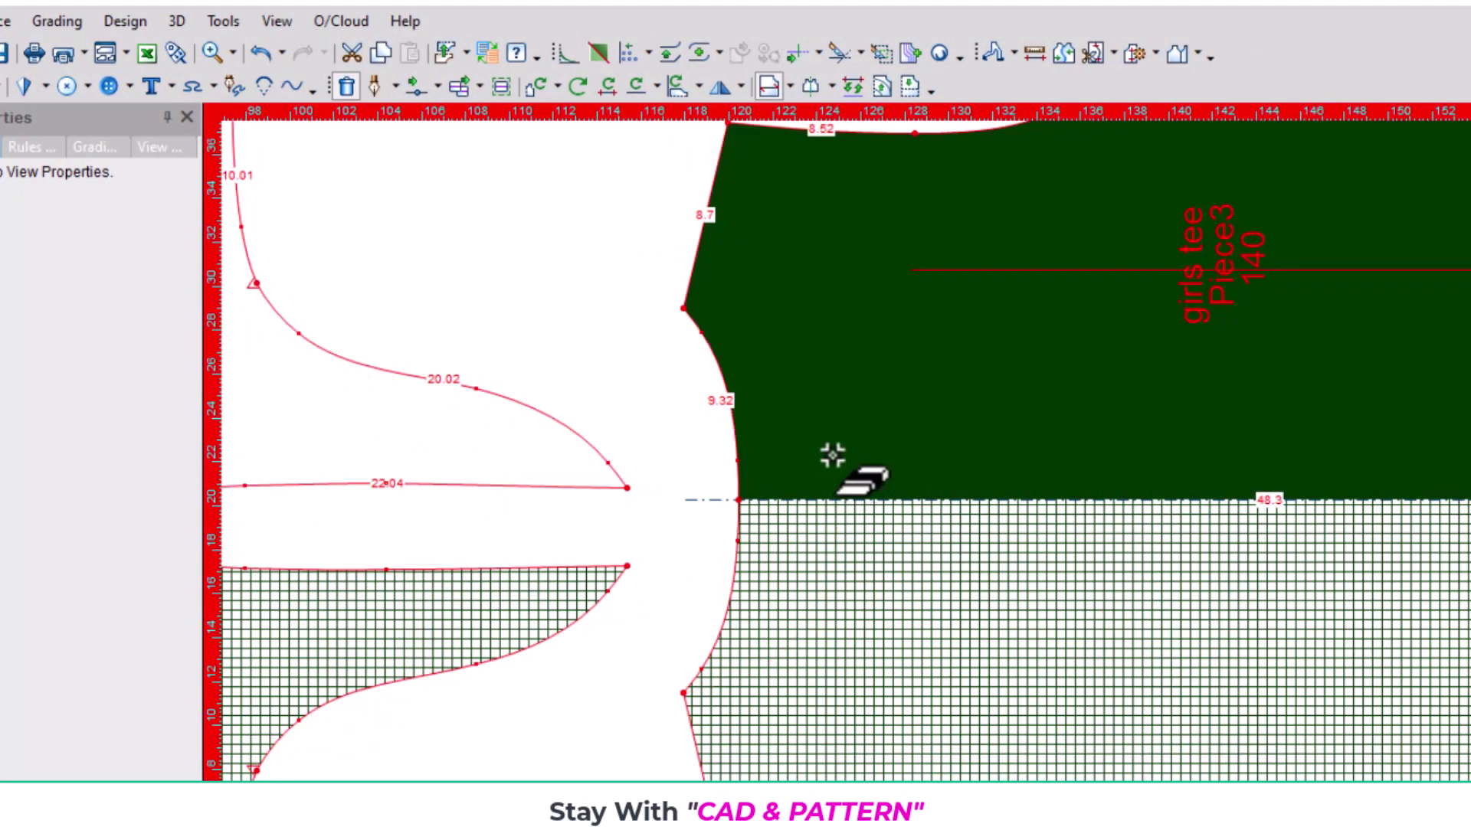
scroll(797, 456, "down", 1)
scroll(881, 455, "down", 1)
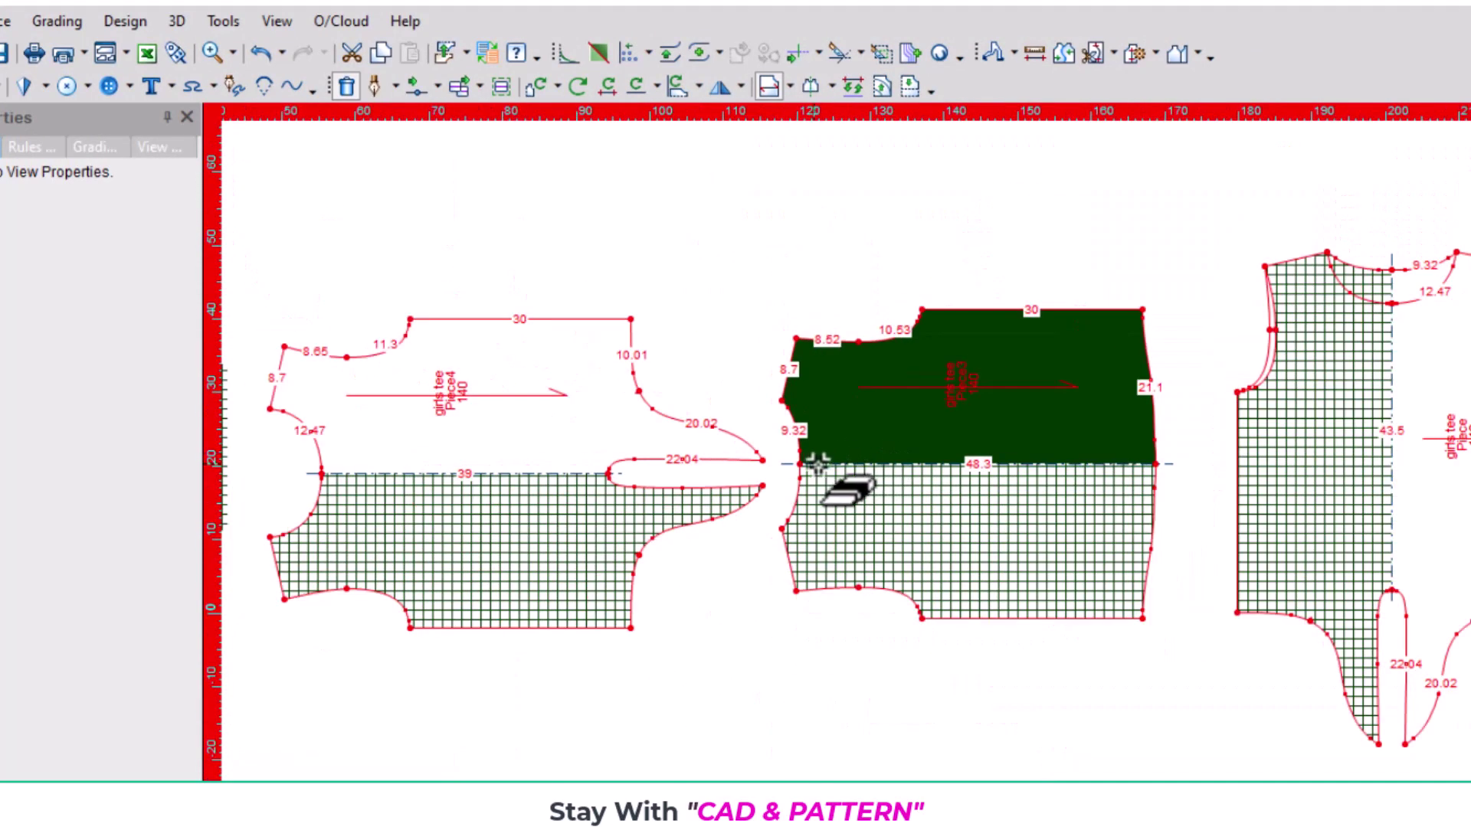
scroll(860, 466, "up", 2)
scroll(723, 493, "up", 1)
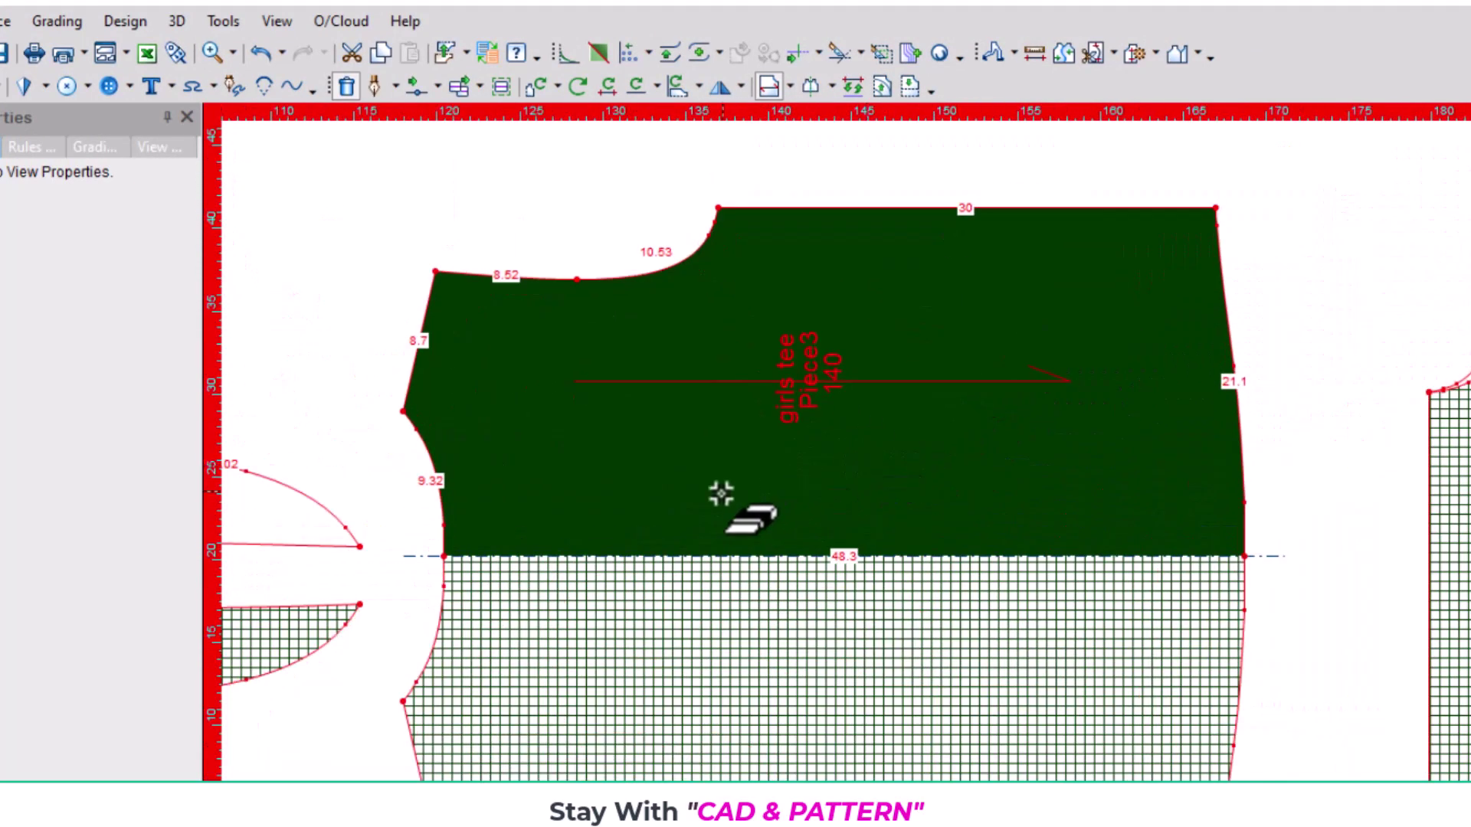
scroll(591, 486, "down", 2)
scroll(1035, 440, "down", 2)
scroll(1035, 440, "down", 1)
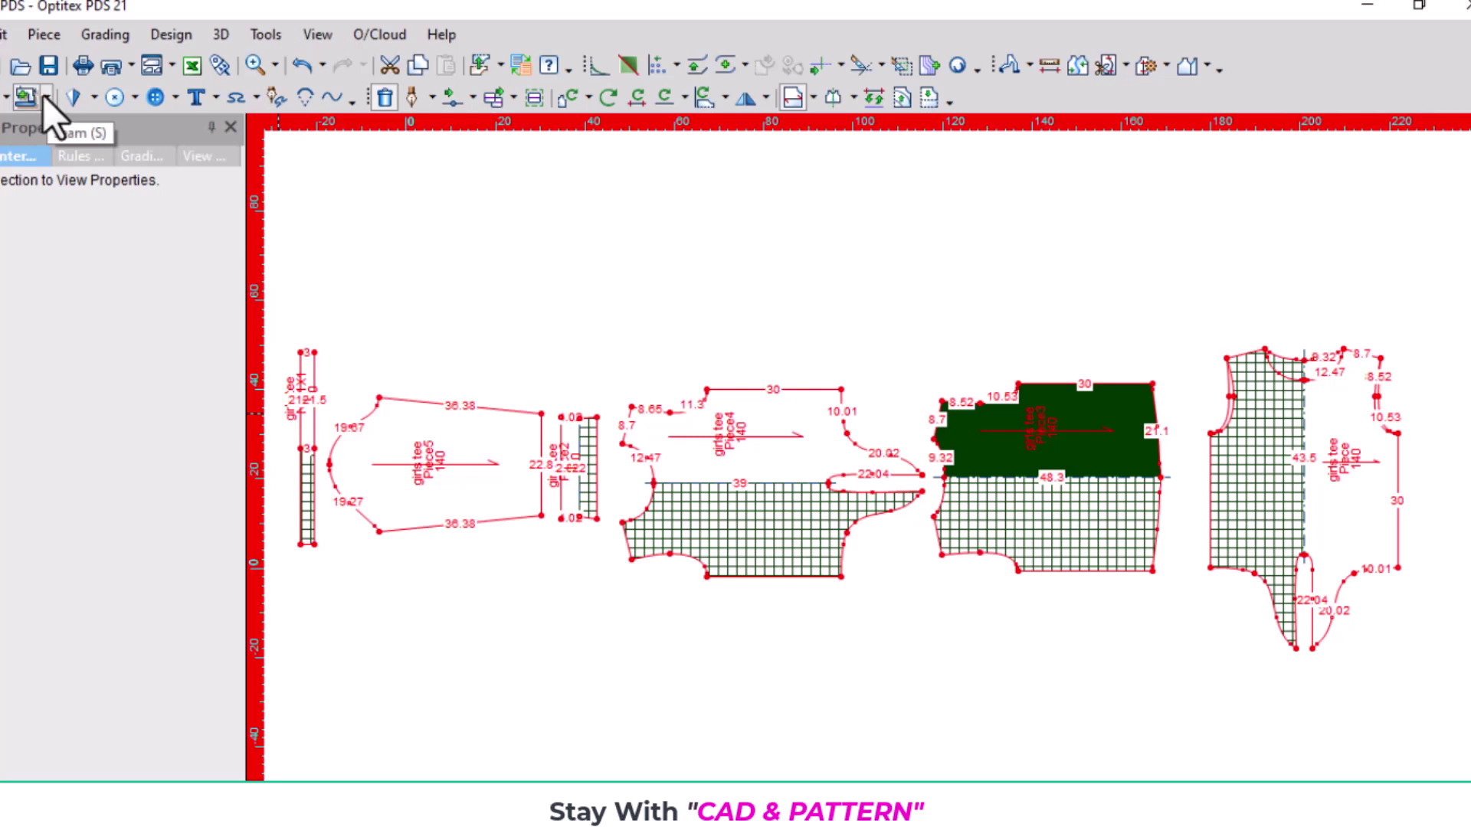
Apply a 0.8 Basic Seam width to All Pieces on Working Area
left_click(48, 95)
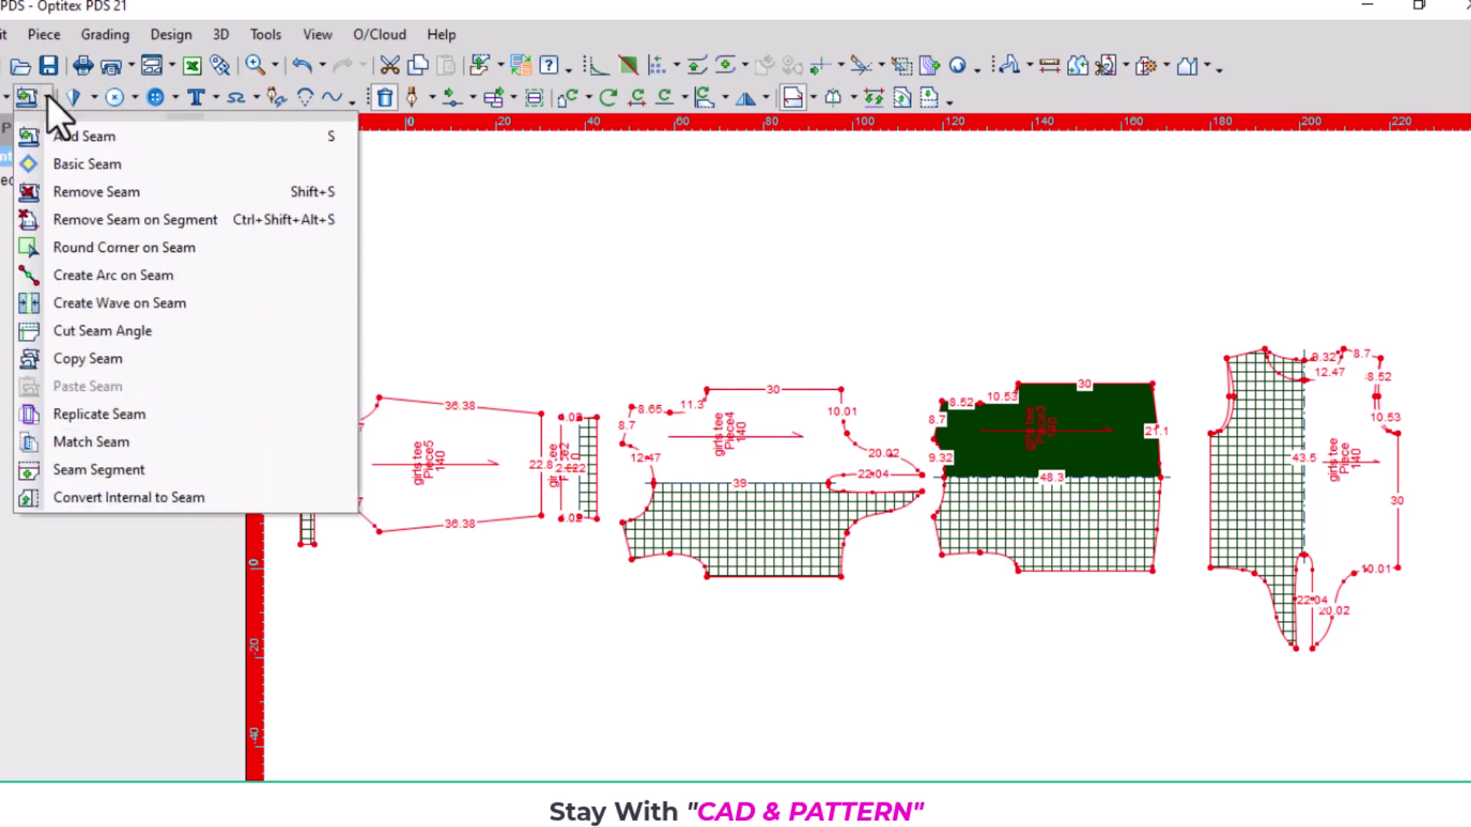
left_click(85, 165)
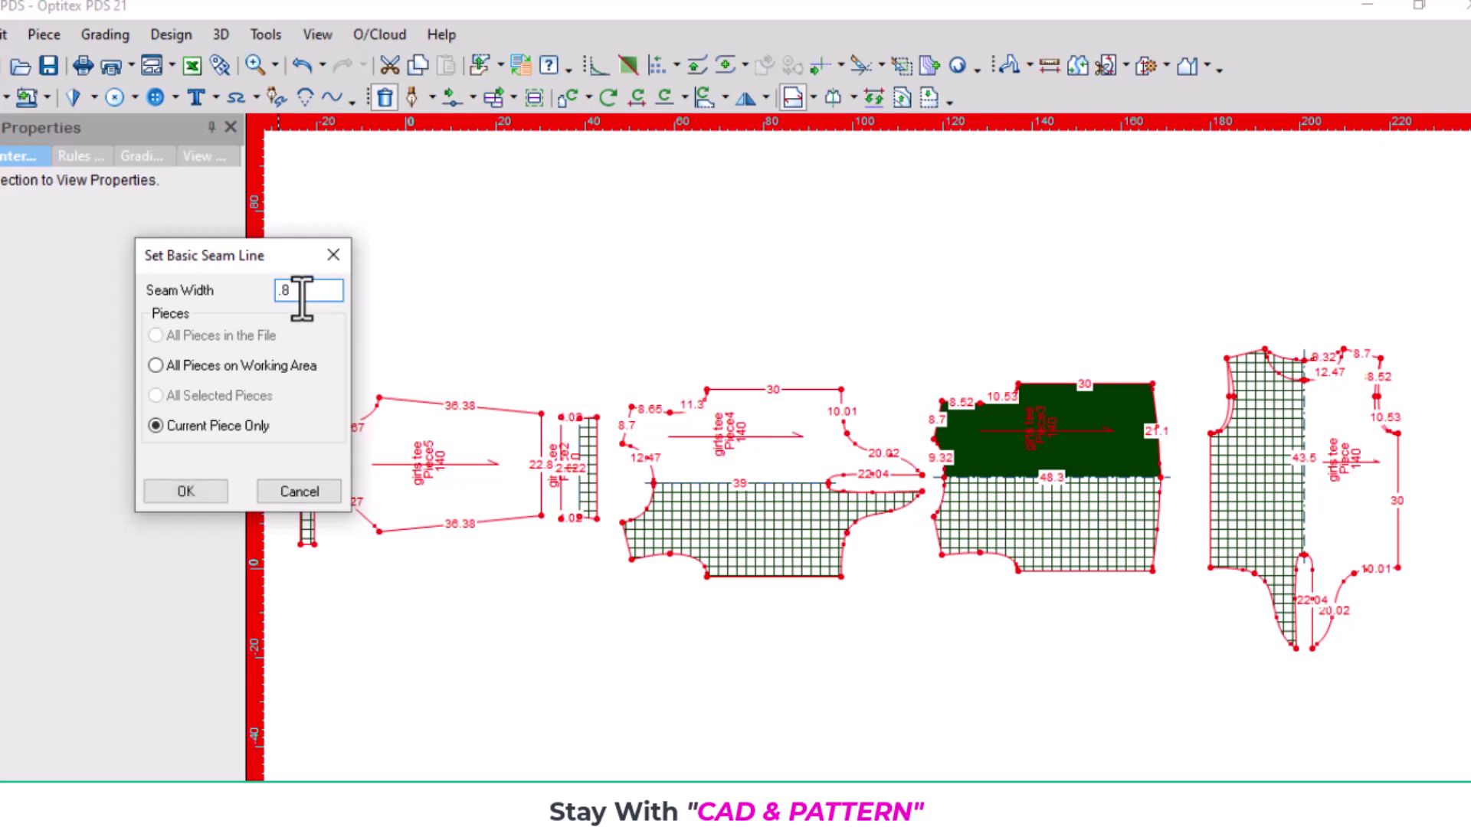
left_click(192, 371)
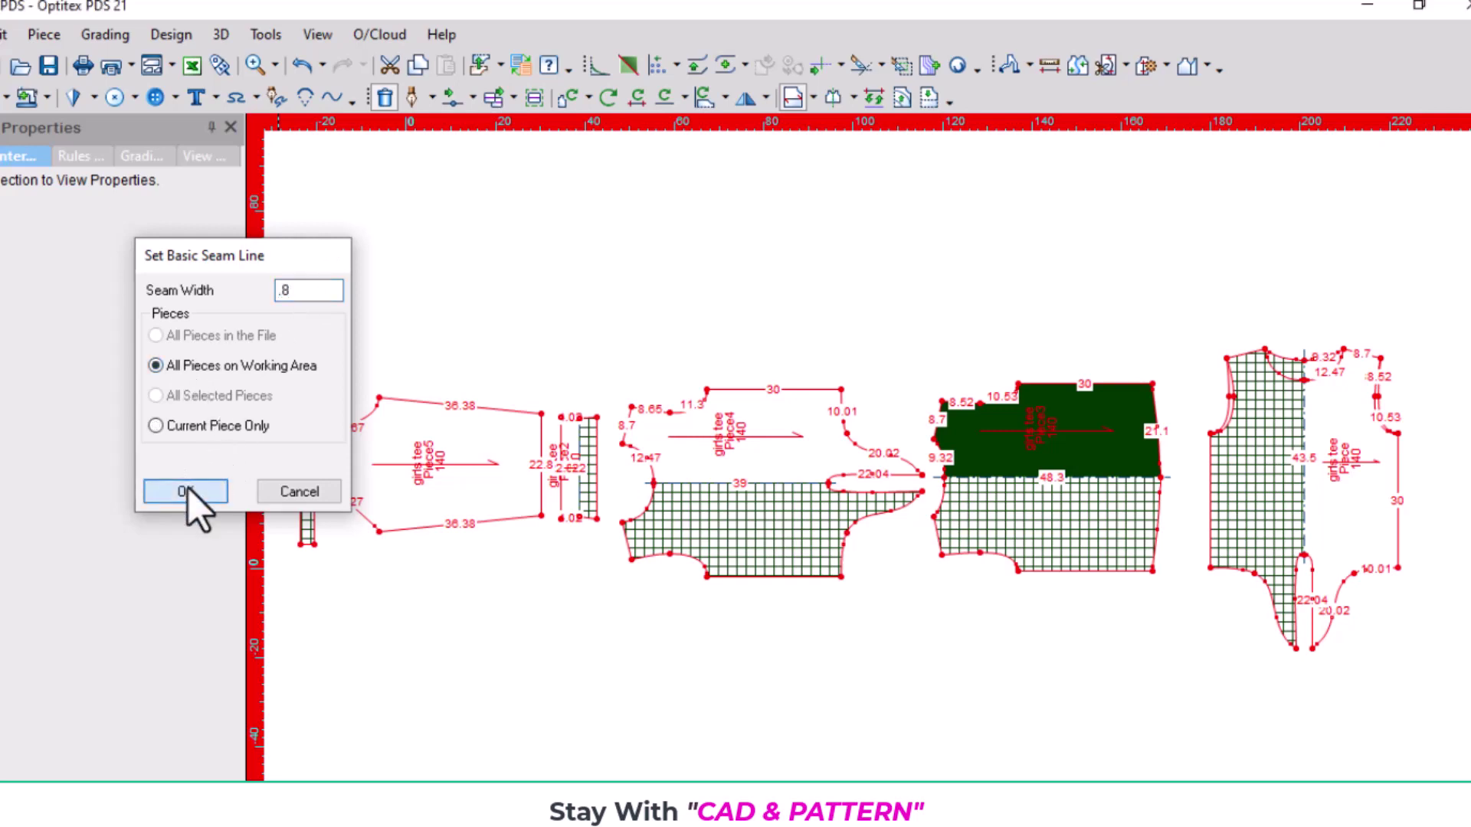
left_click(189, 489)
scroll(886, 460, "up", 1)
scroll(893, 459, "up", 1)
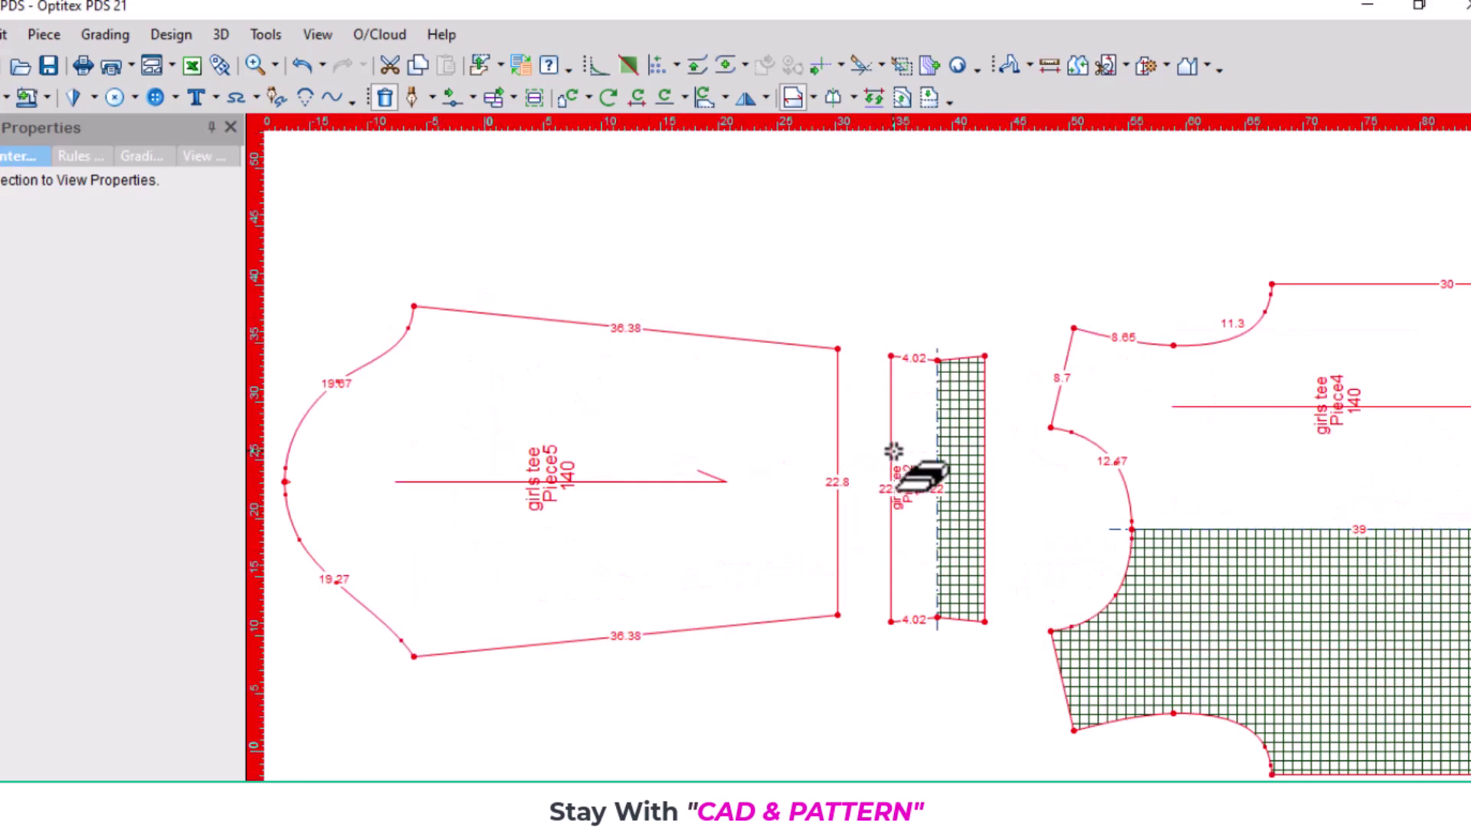
scroll(882, 456, "up", 1)
scroll(882, 456, "up", 1)
scroll(985, 467, "down", 2)
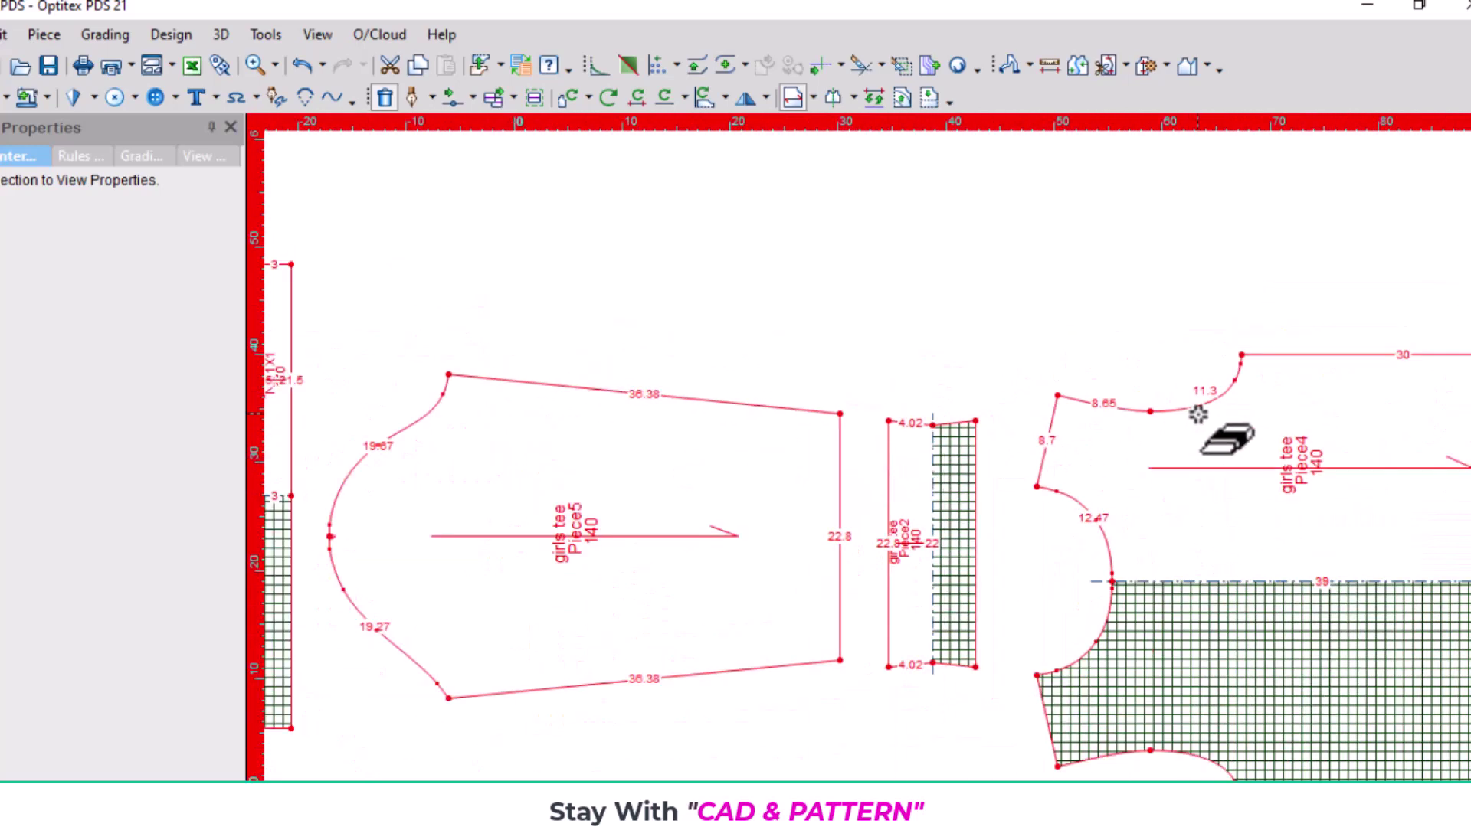
middle_click_drag(1231, 433, 874, 457)
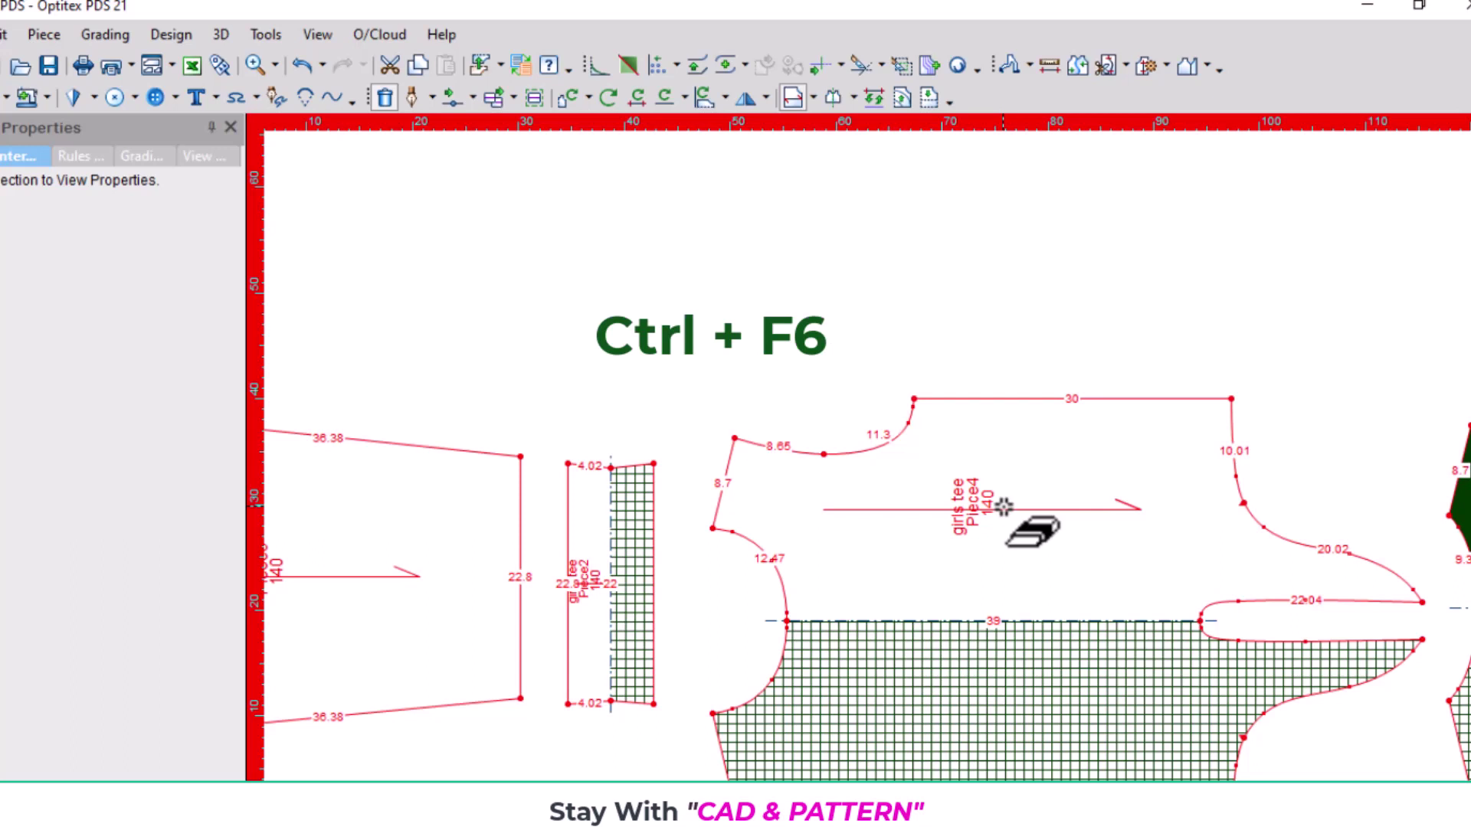
key("ctrl+F6")
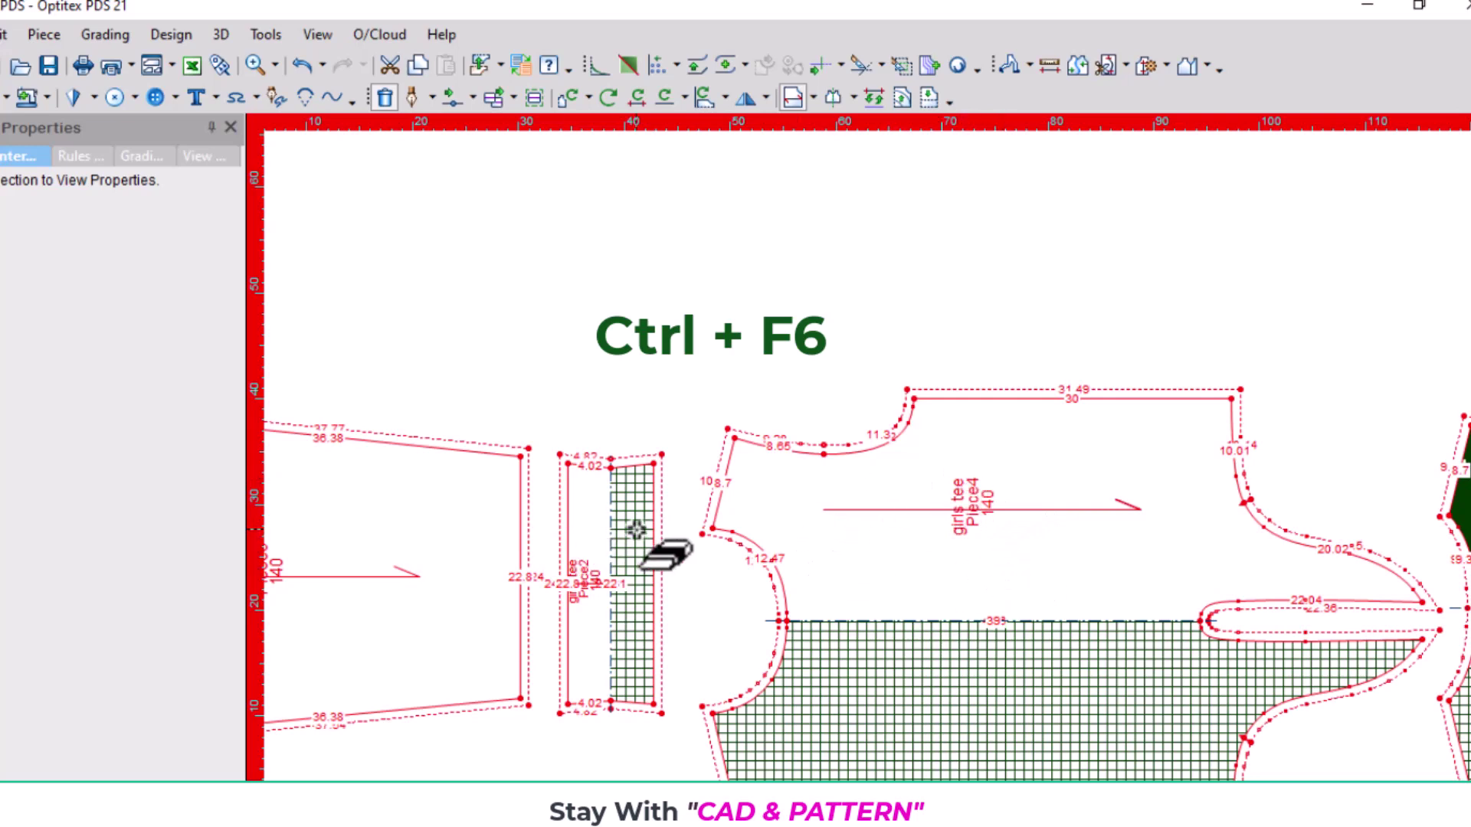
scroll(625, 473, "down", 2)
scroll(625, 473, "up", 1)
scroll(860, 454, "up", 1)
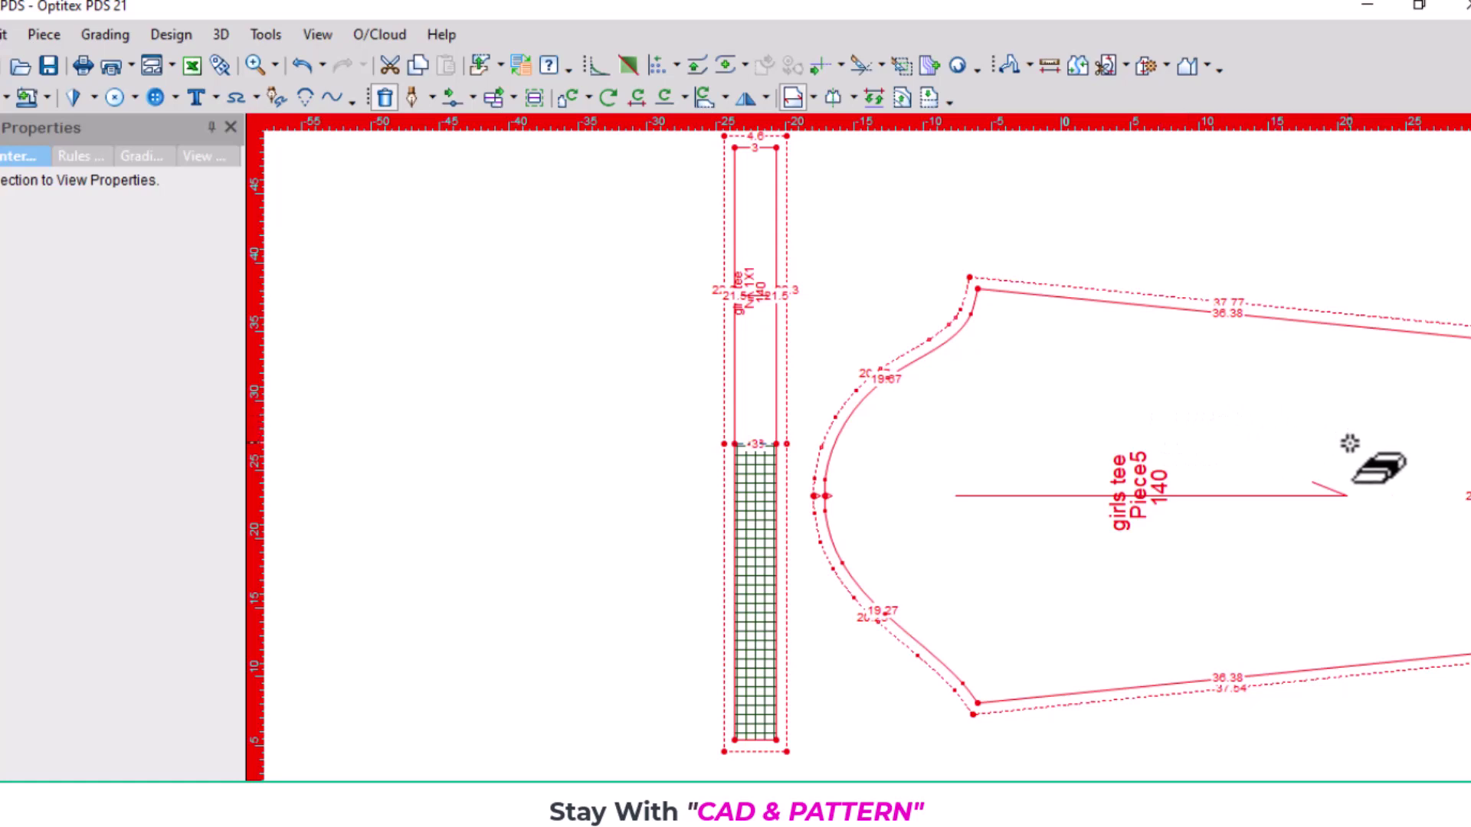
scroll(1340, 437, "down", 1)
scroll(689, 467, "up", 3)
scroll(1073, 460, "down", 2)
scroll(919, 452, "up", 1)
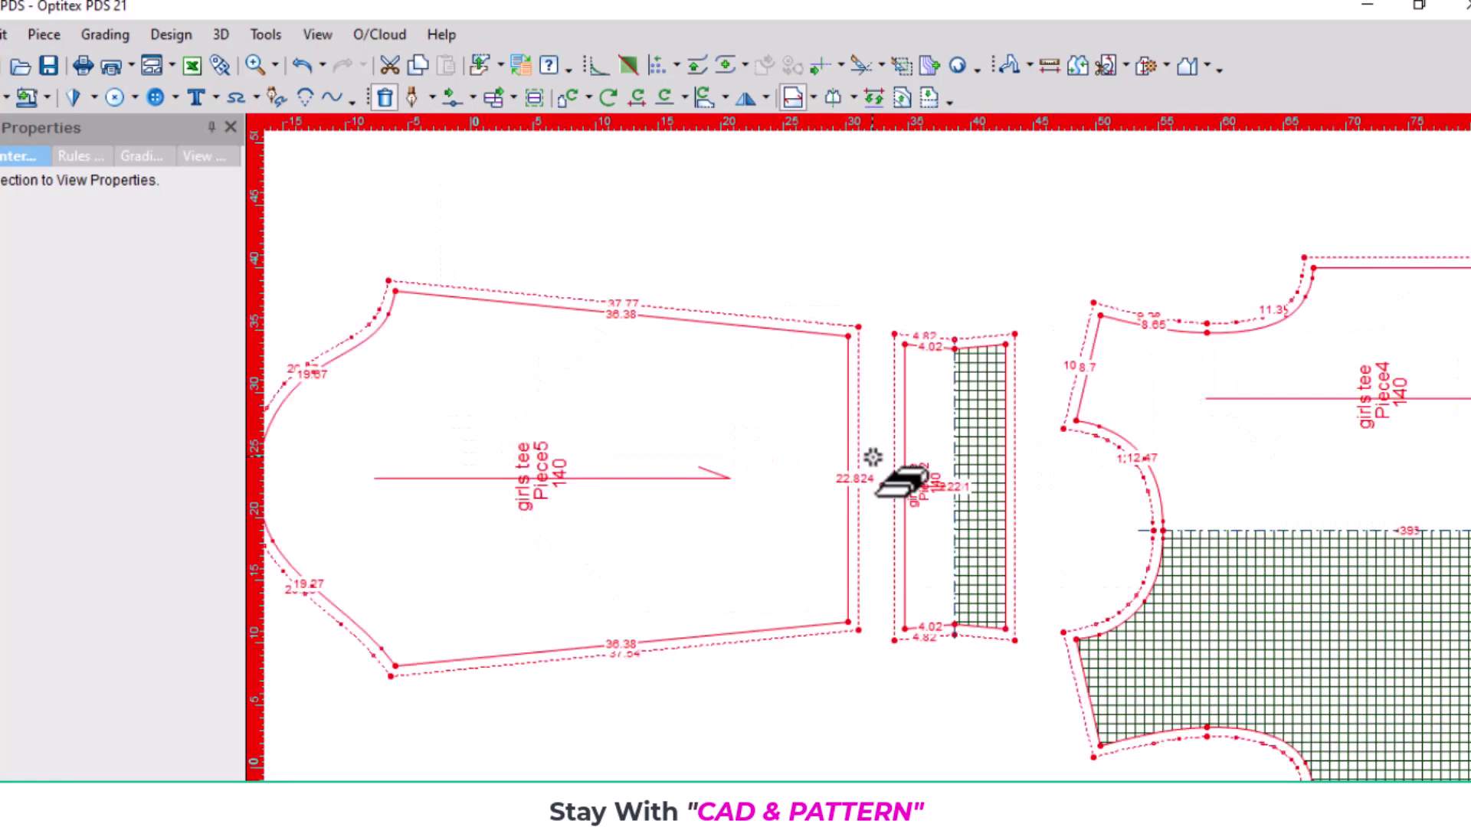
scroll(840, 498, "down", 1)
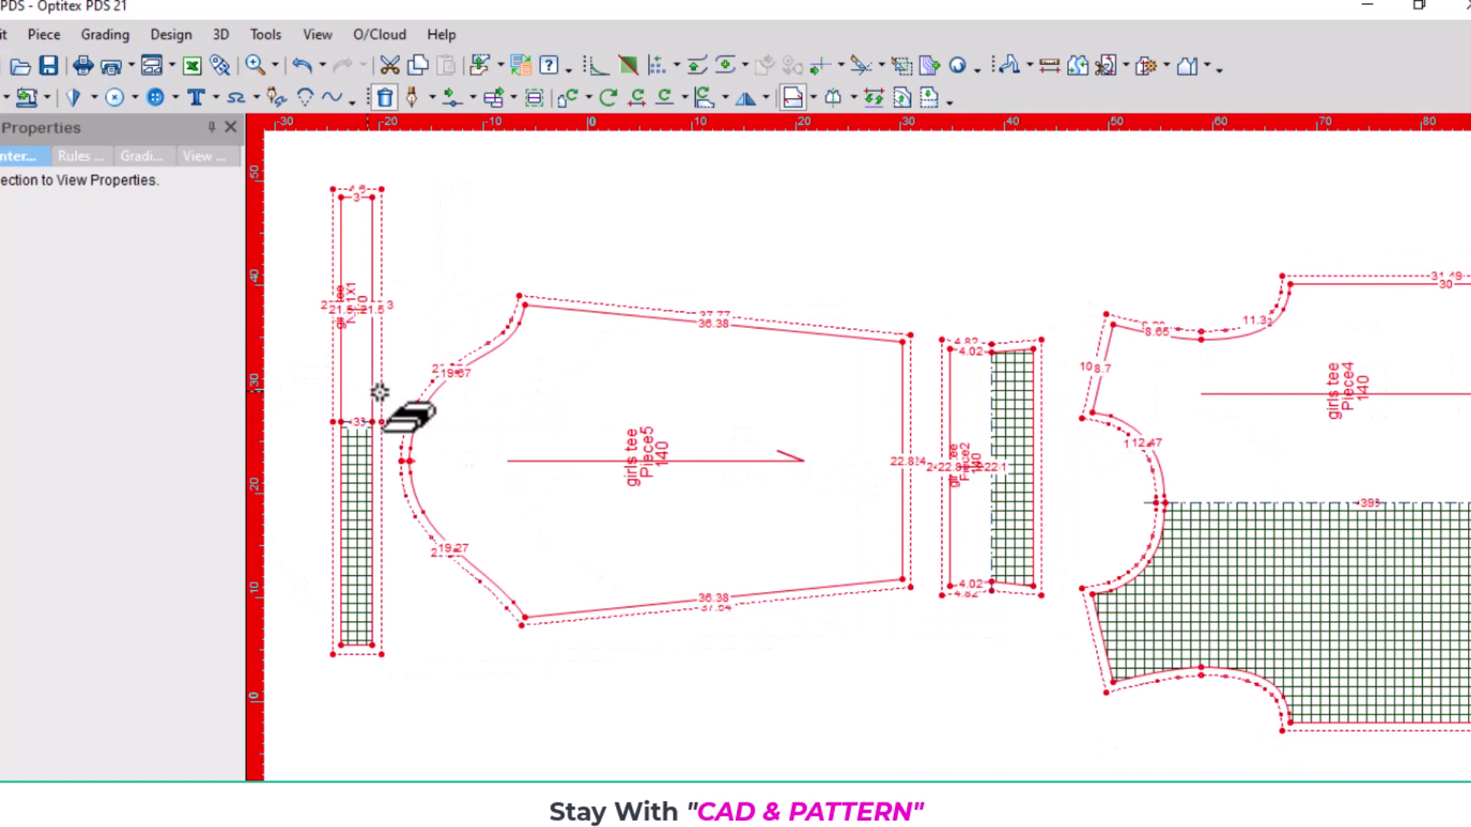
scroll(915, 437, "up", 1)
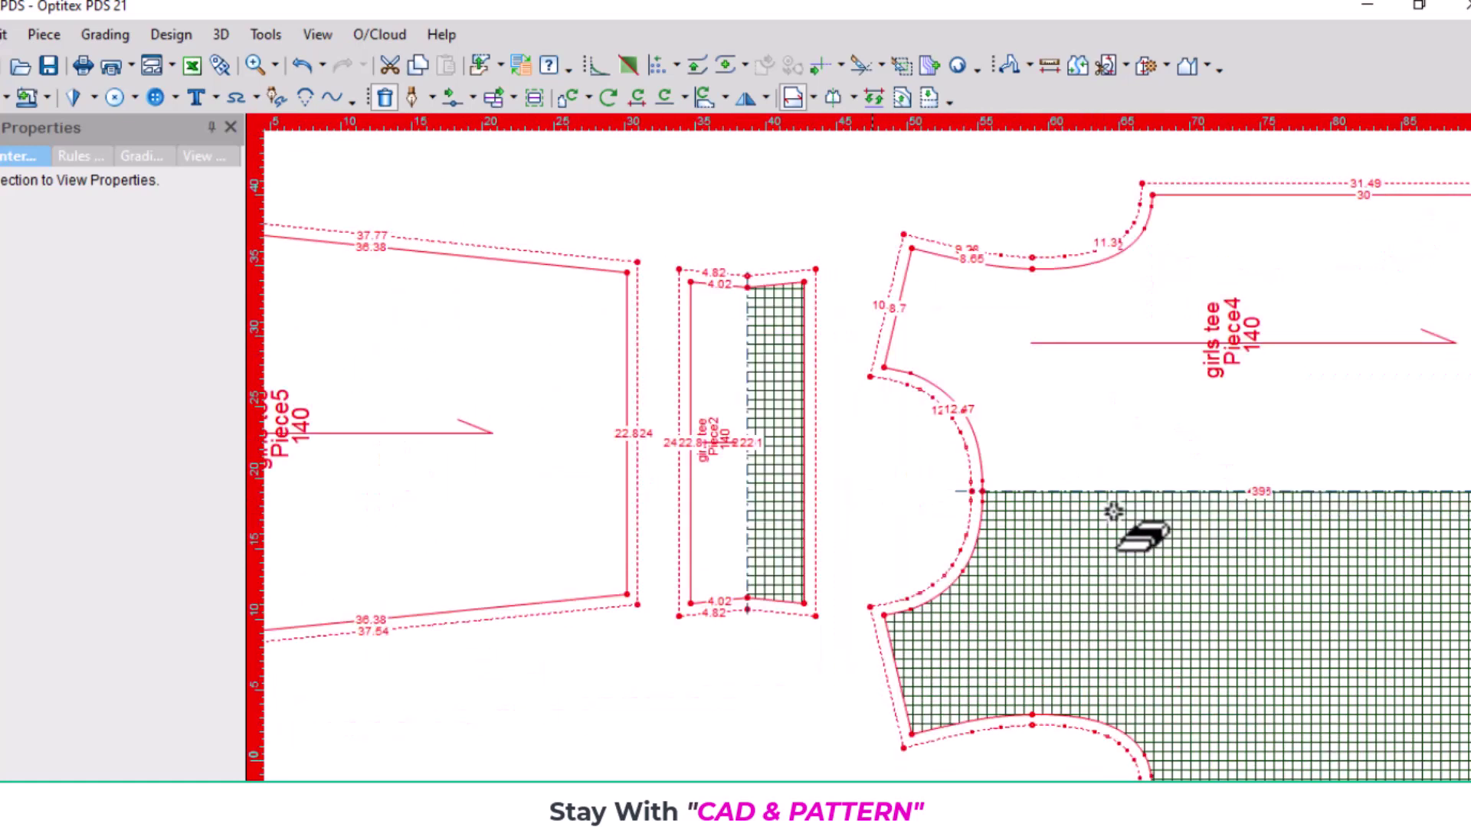
scroll(1099, 506, "down", 1)
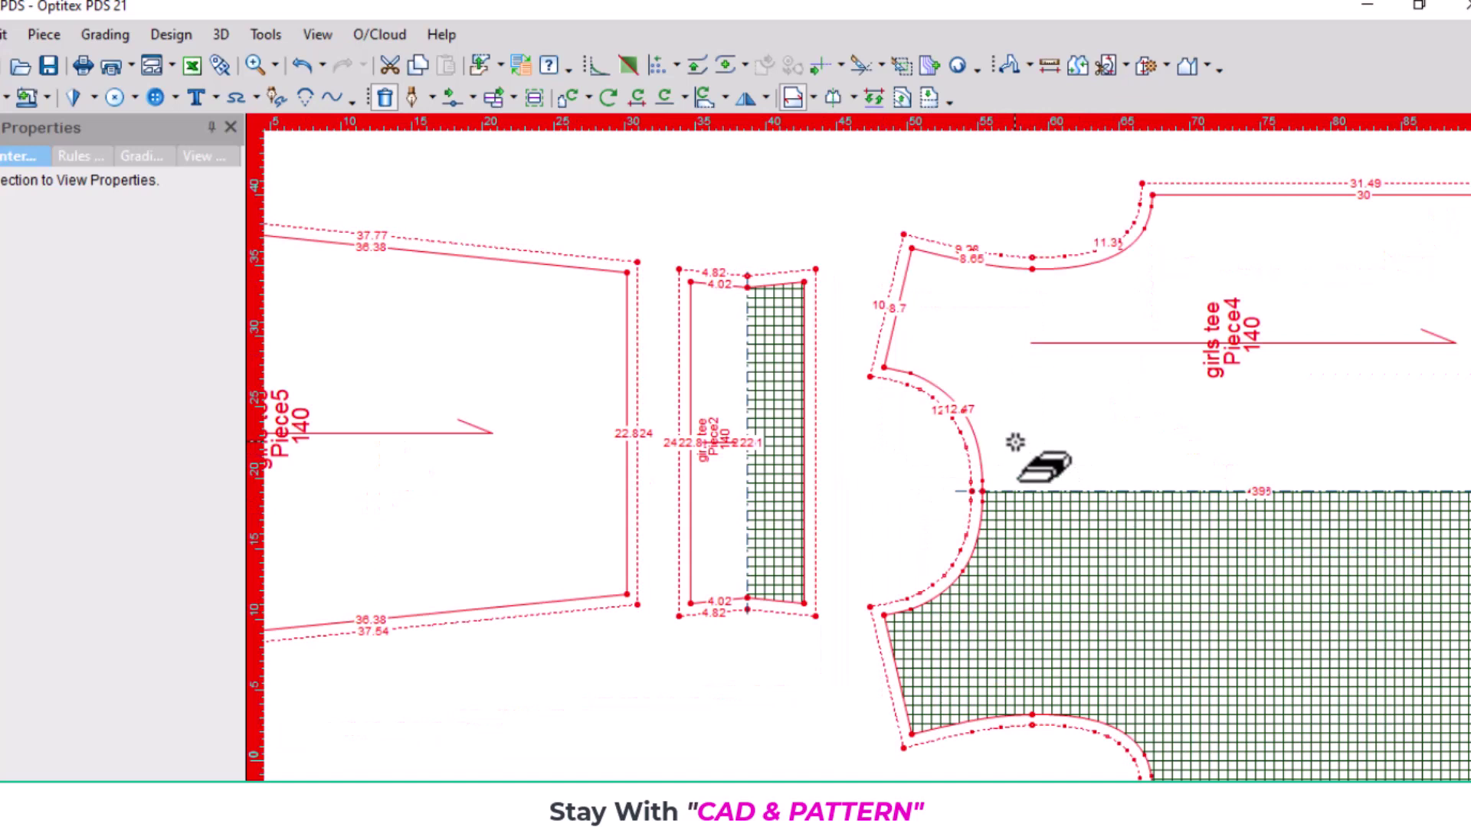
scroll(1057, 460, "up", 1)
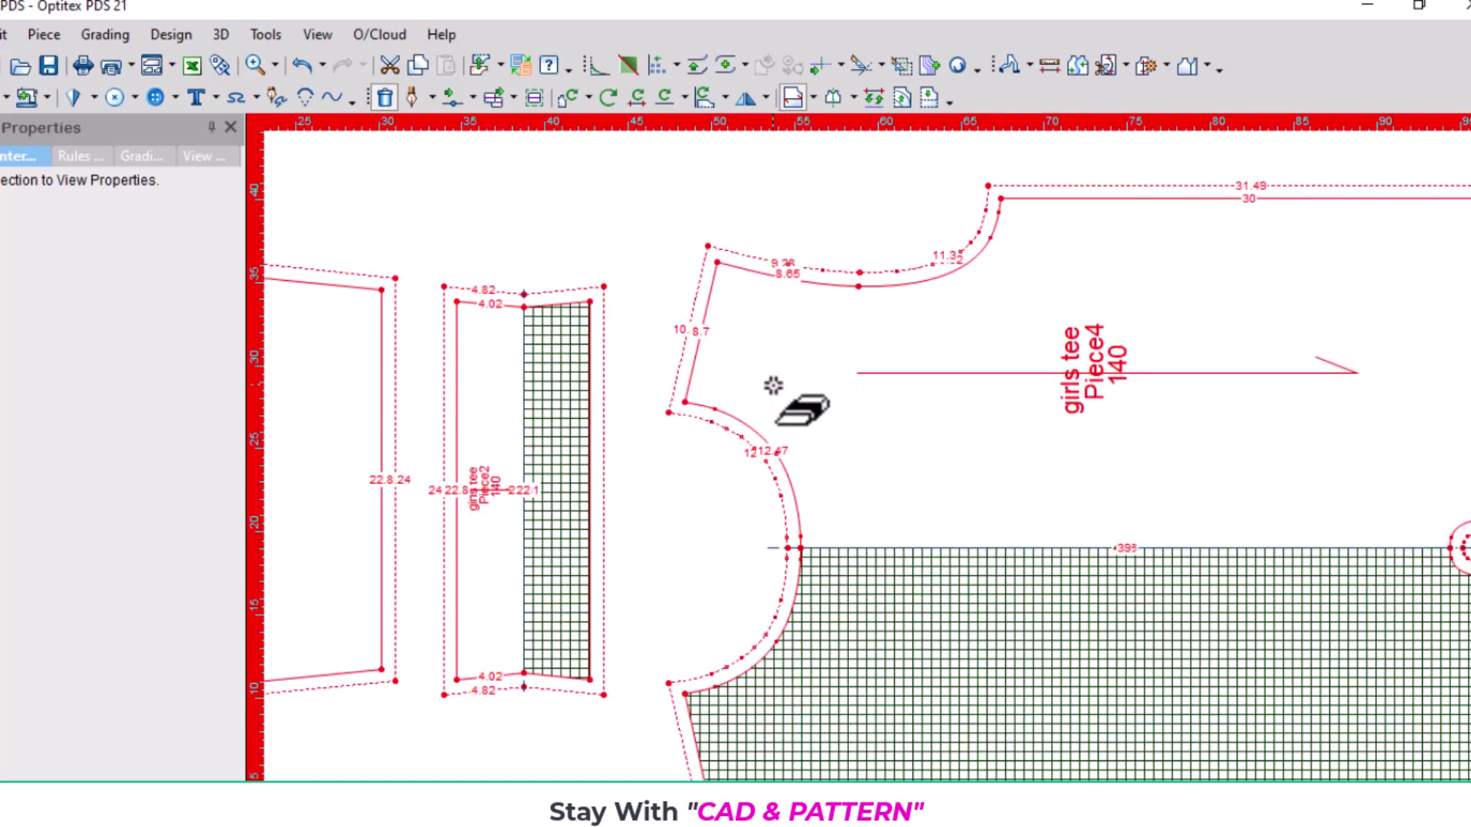
scroll(1155, 414, "down", 2)
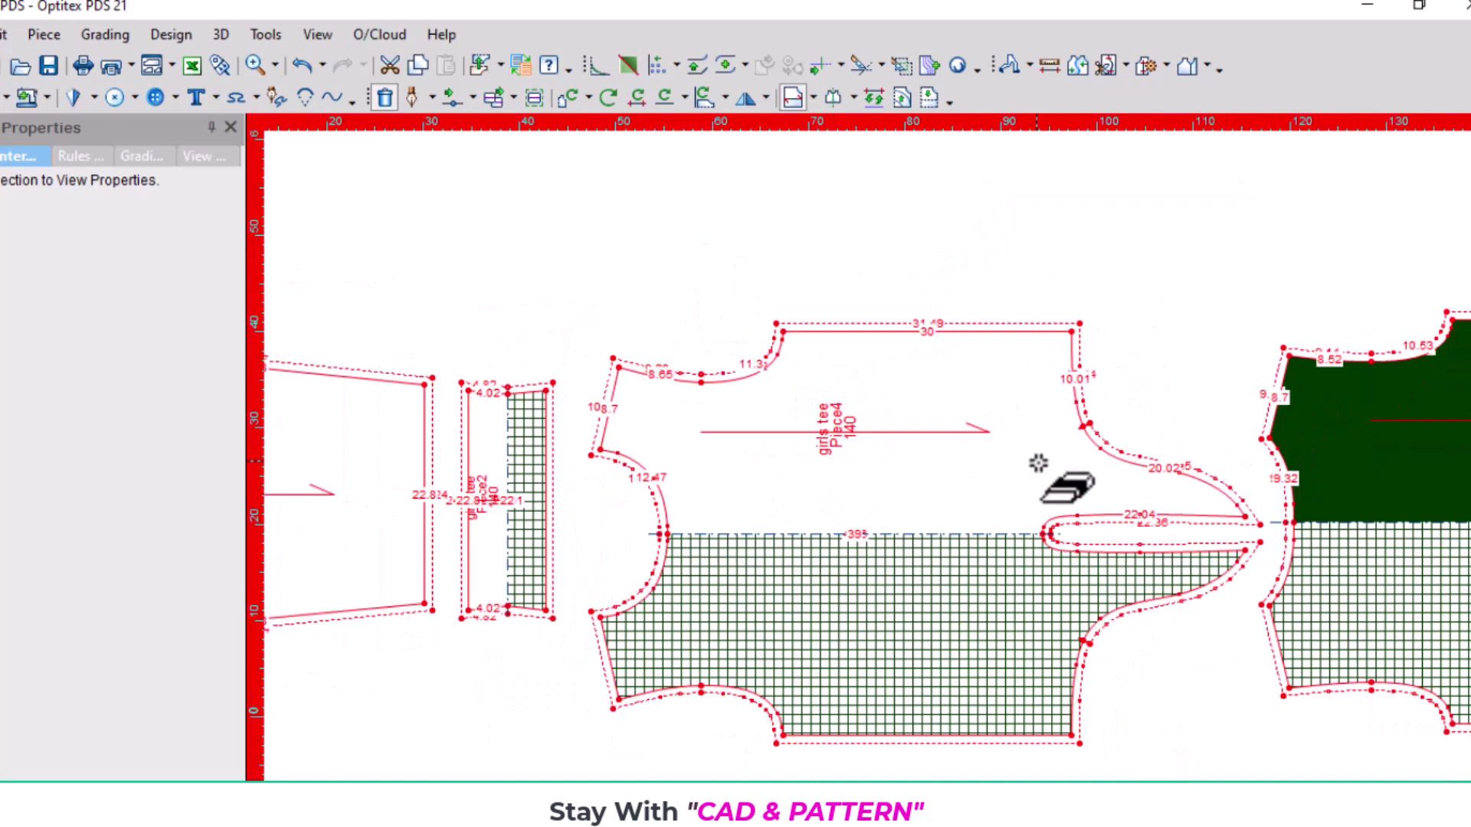
scroll(1039, 462, "up", 2)
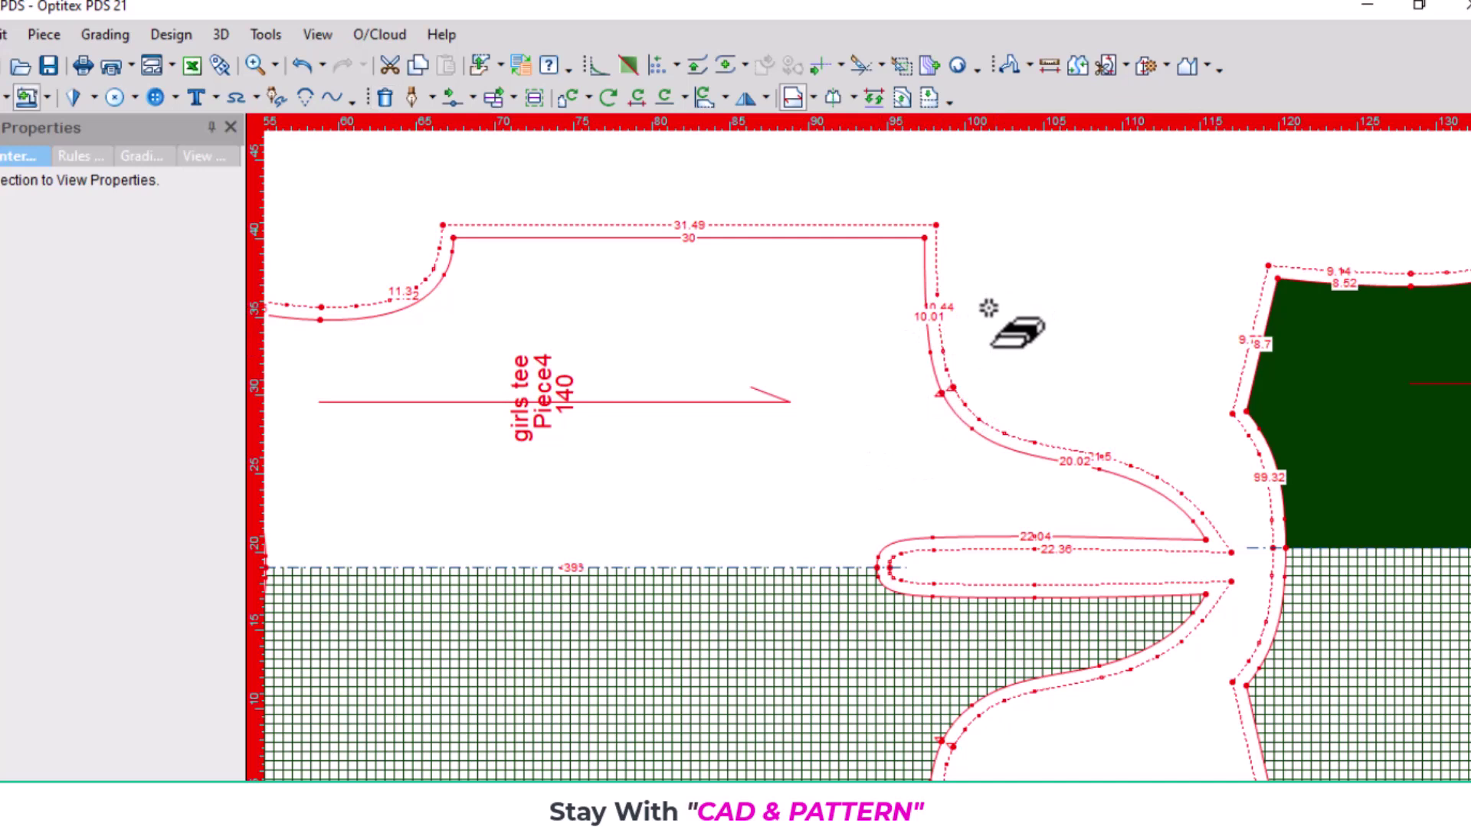
scroll(939, 318, "up", 2)
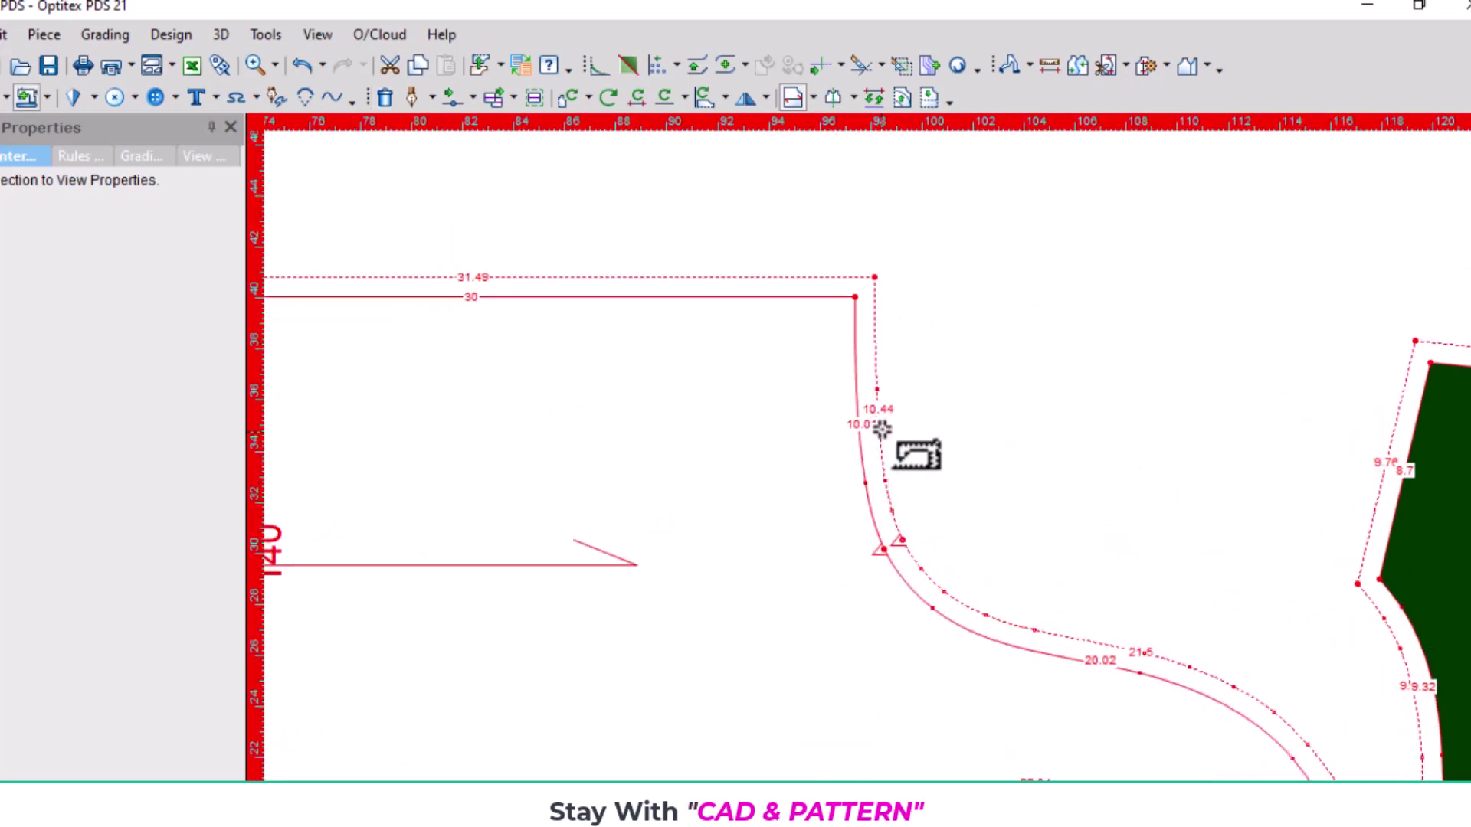
Set Piece4's armhole seam from shoulder to notch to width 1.7 with adjusted end types
left_click(855, 298)
left_click(881, 548)
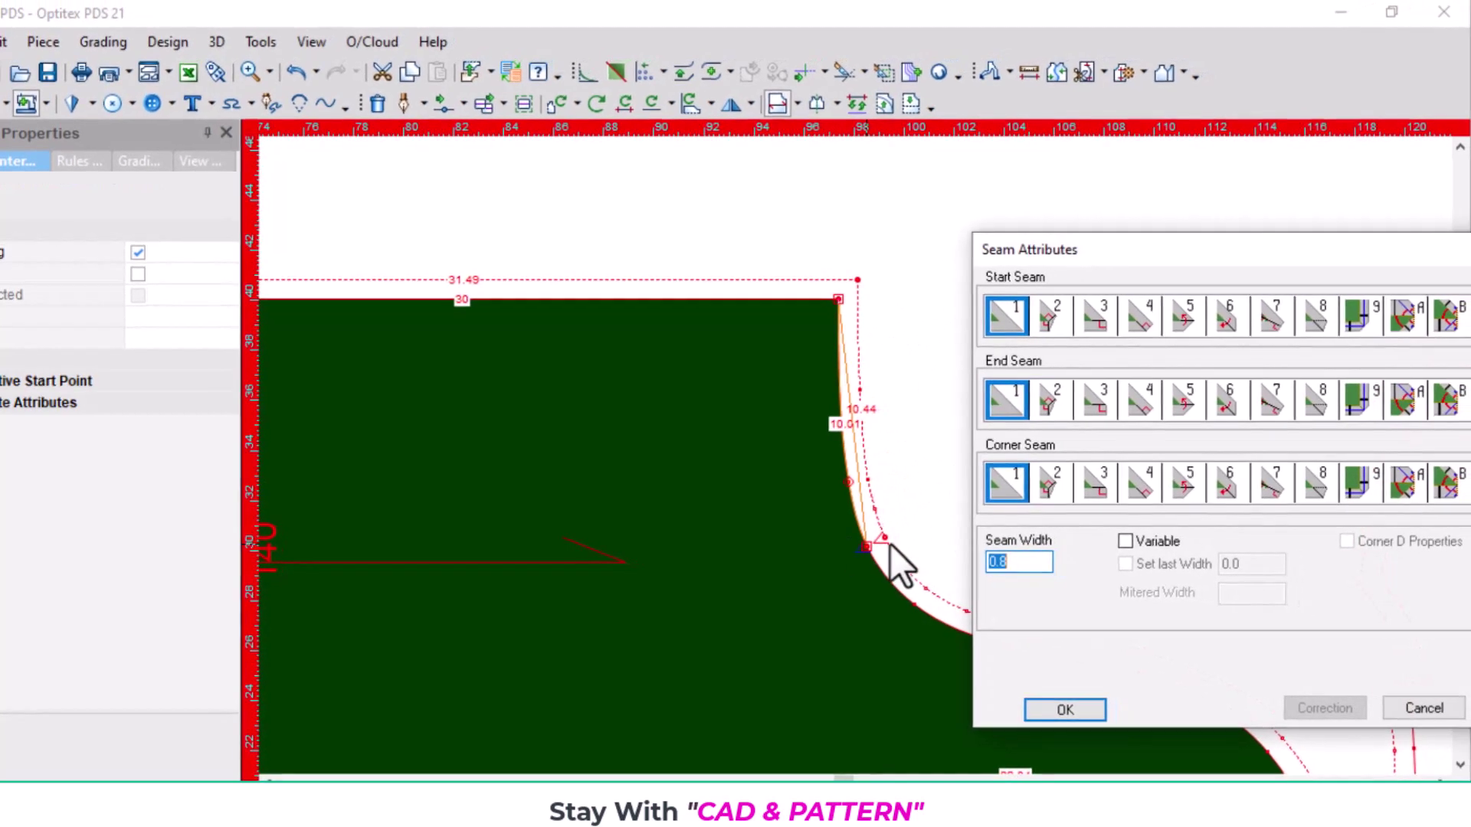
type("1")
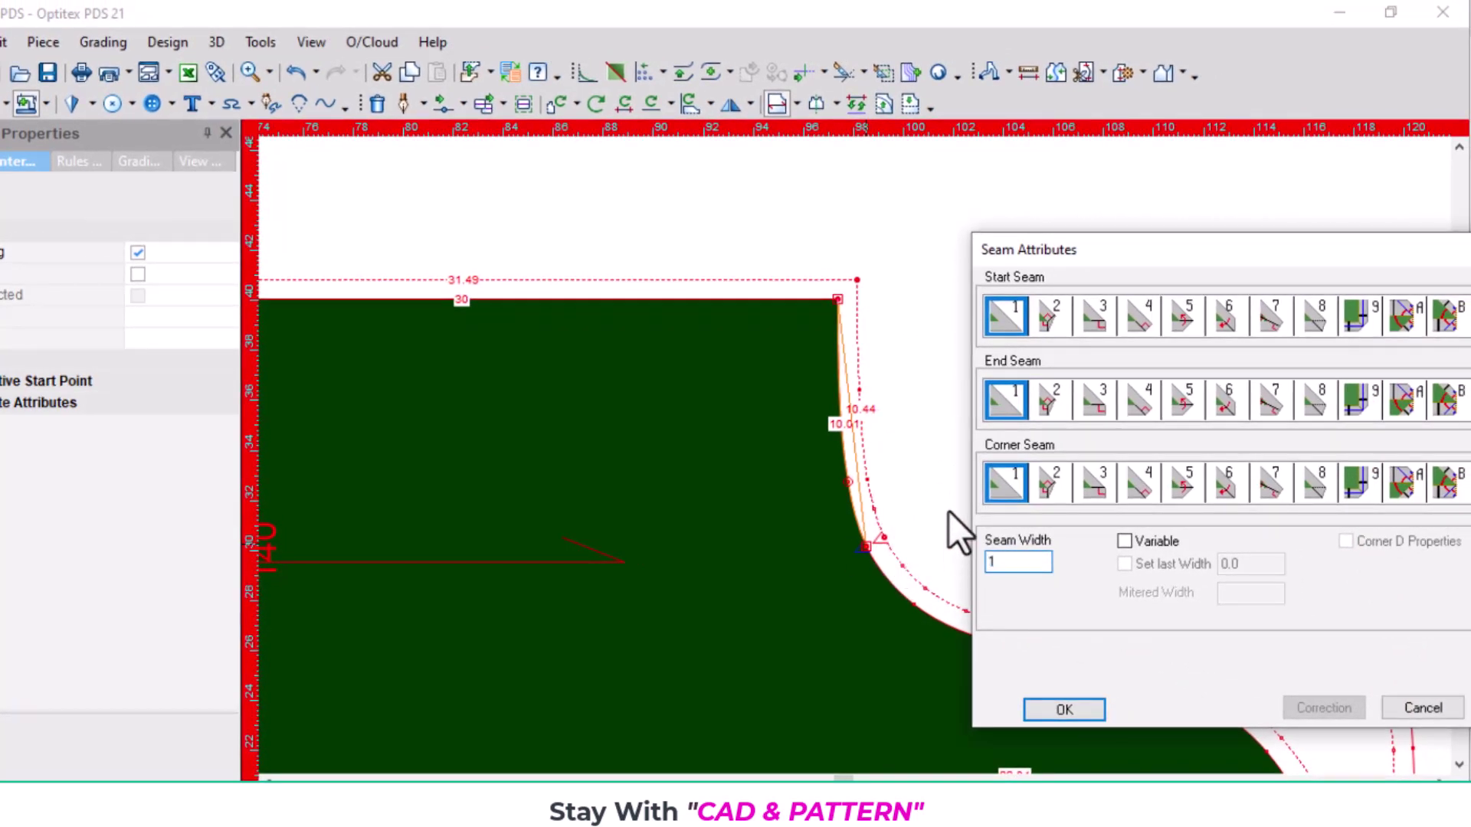
type(".7")
left_click(1225, 398)
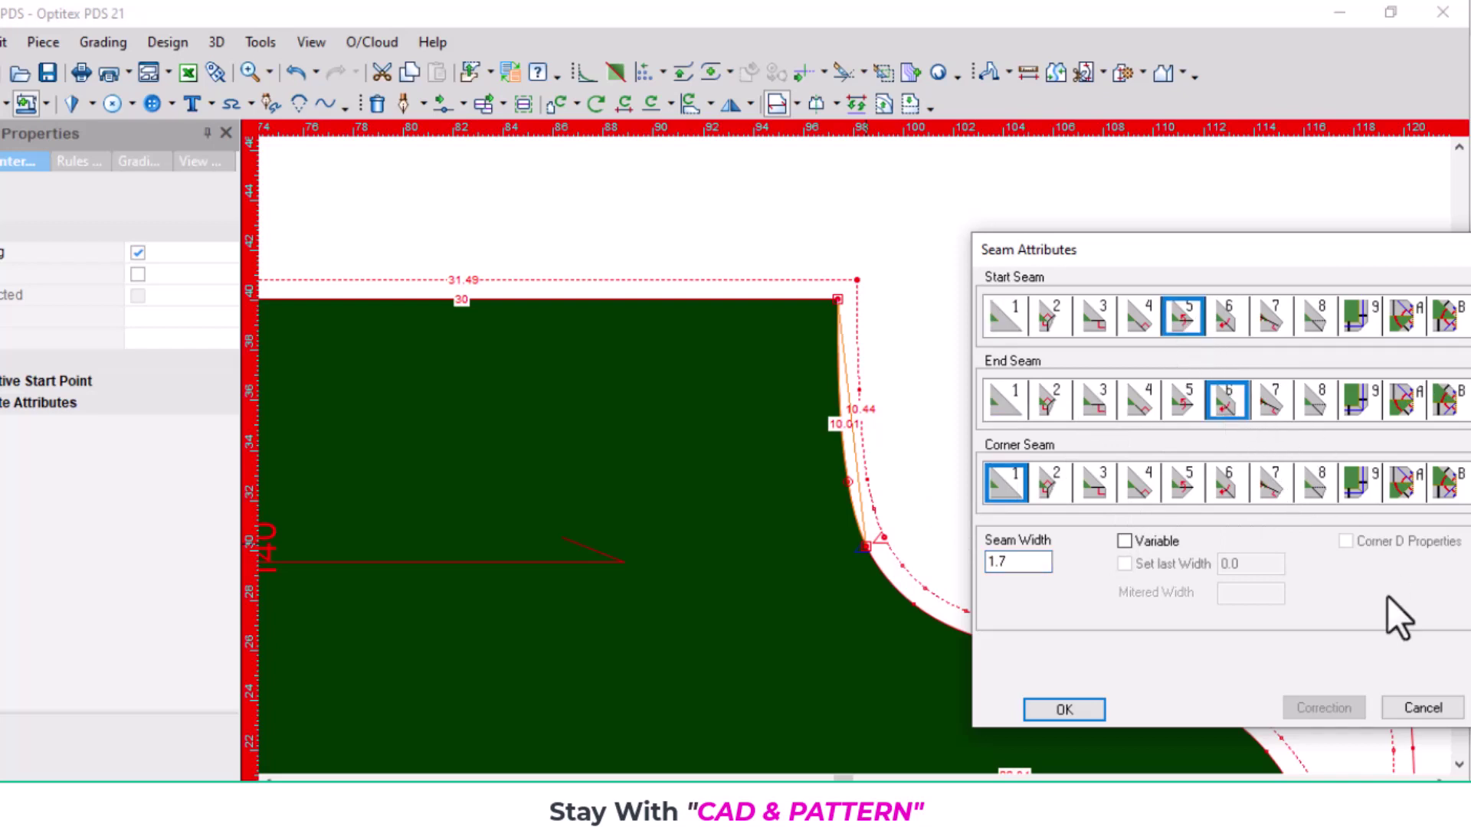
mouse_move(1277, 261)
left_mouse_down()
mouse_move(1116, 208)
mouse_move(527, 185)
left_mouse_up()
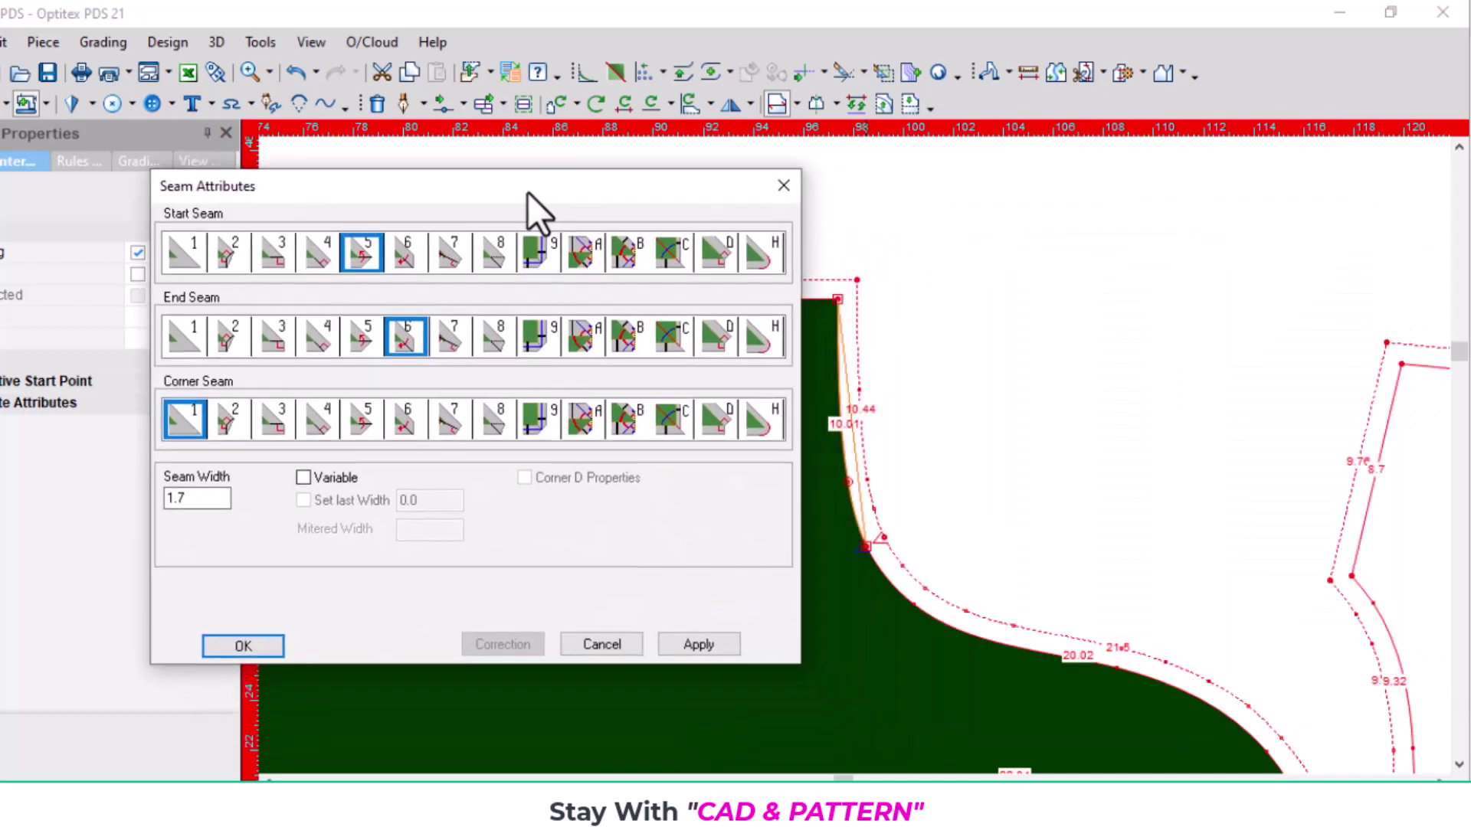
left_click(704, 651)
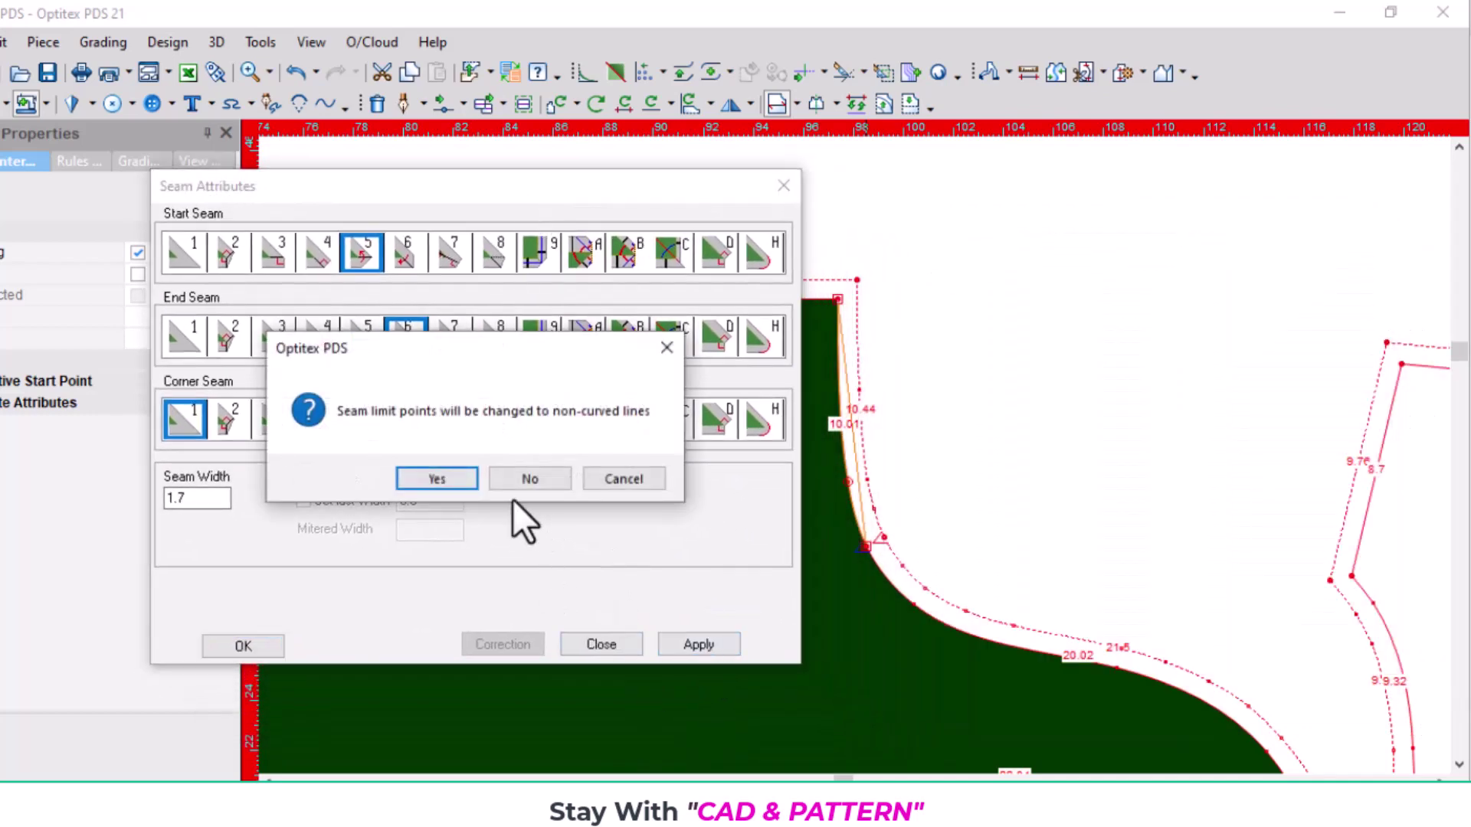
left_click(443, 477)
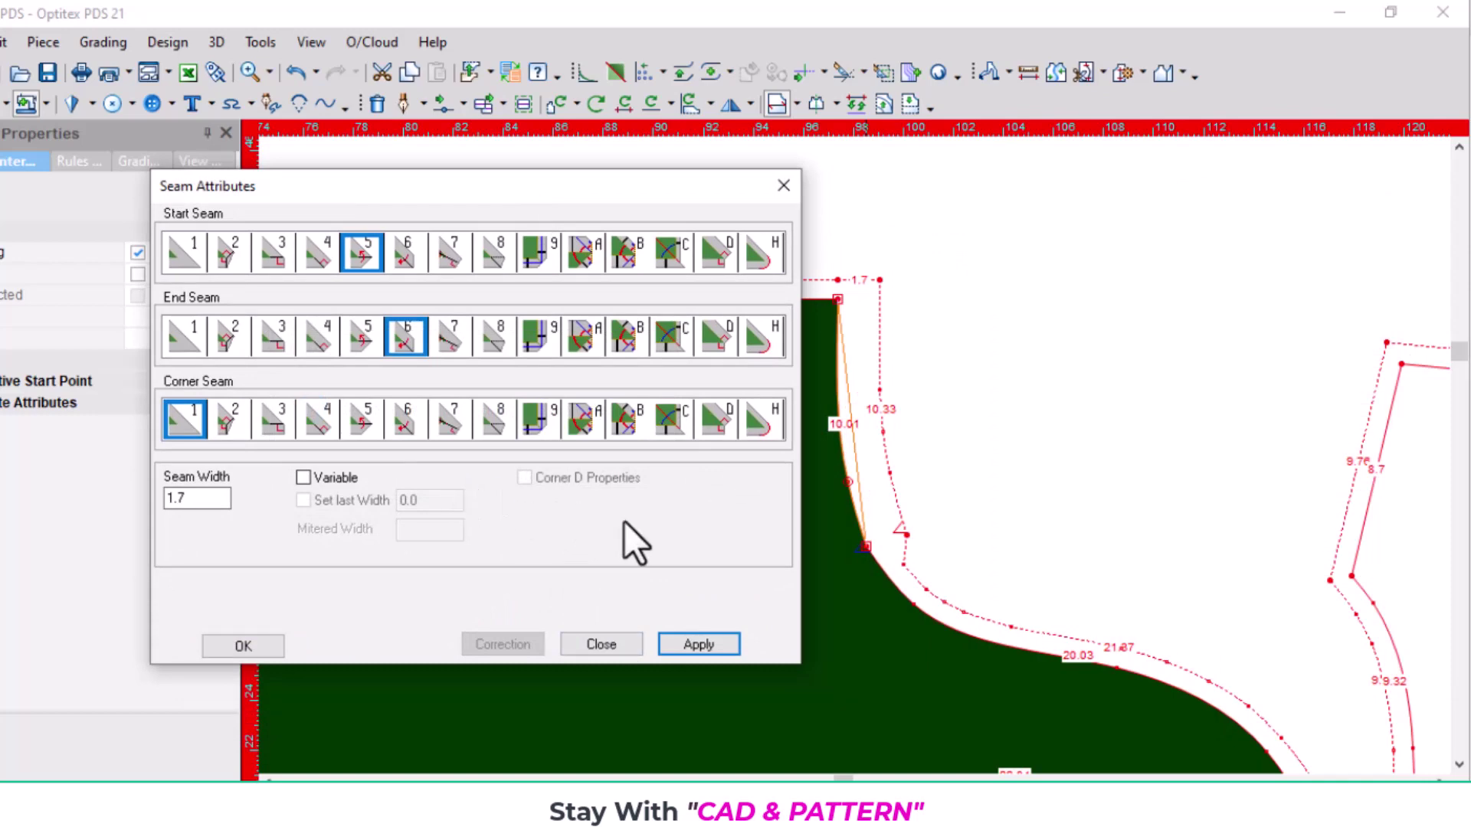
left_click(254, 648)
Pick the lower armhole segment from notch to corner, then dismiss its seam settings unchanged
scroll(842, 505, "up", 2)
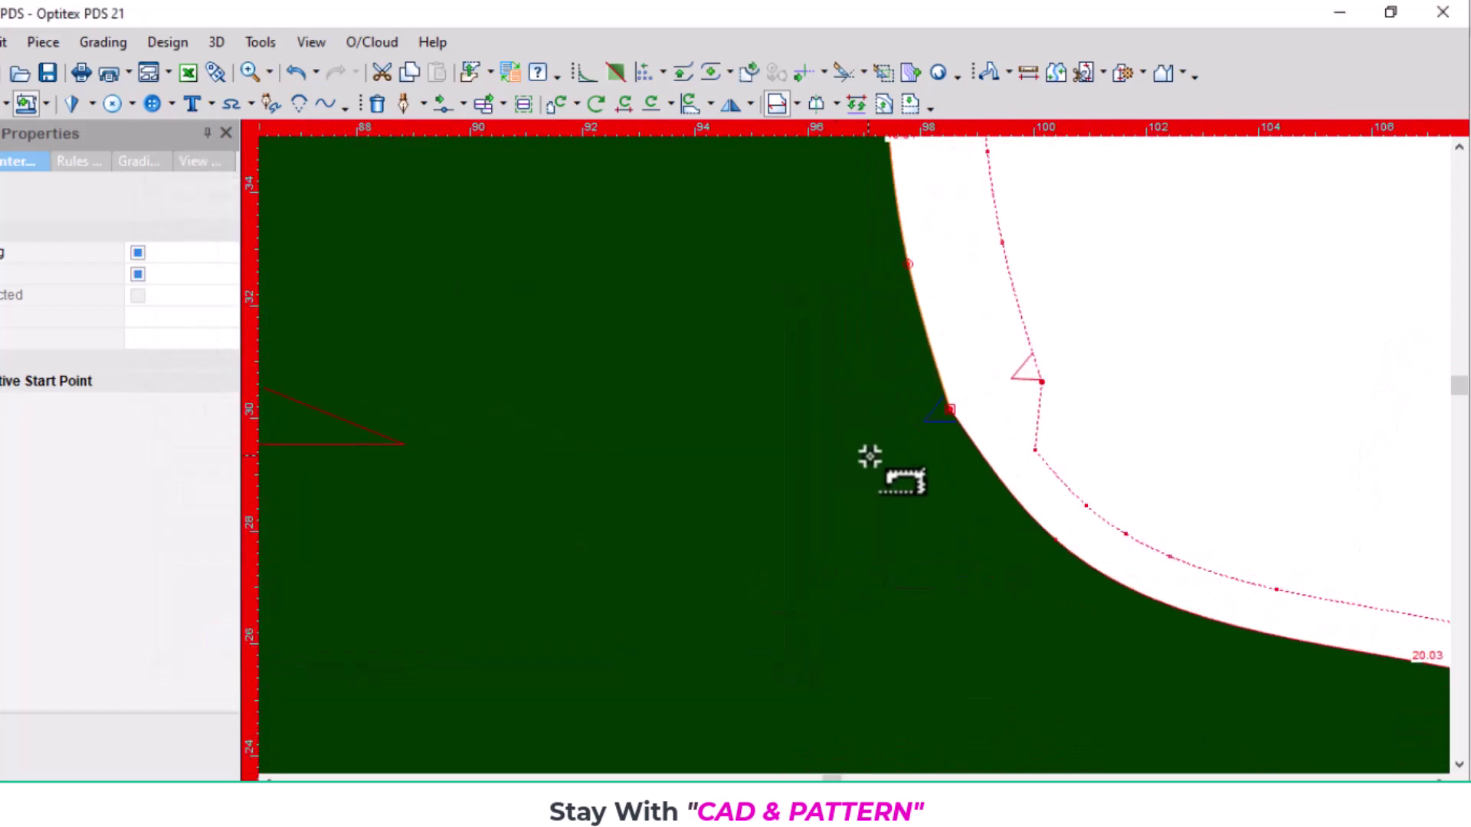
scroll(854, 453, "down", 1)
scroll(854, 438, "down", 1)
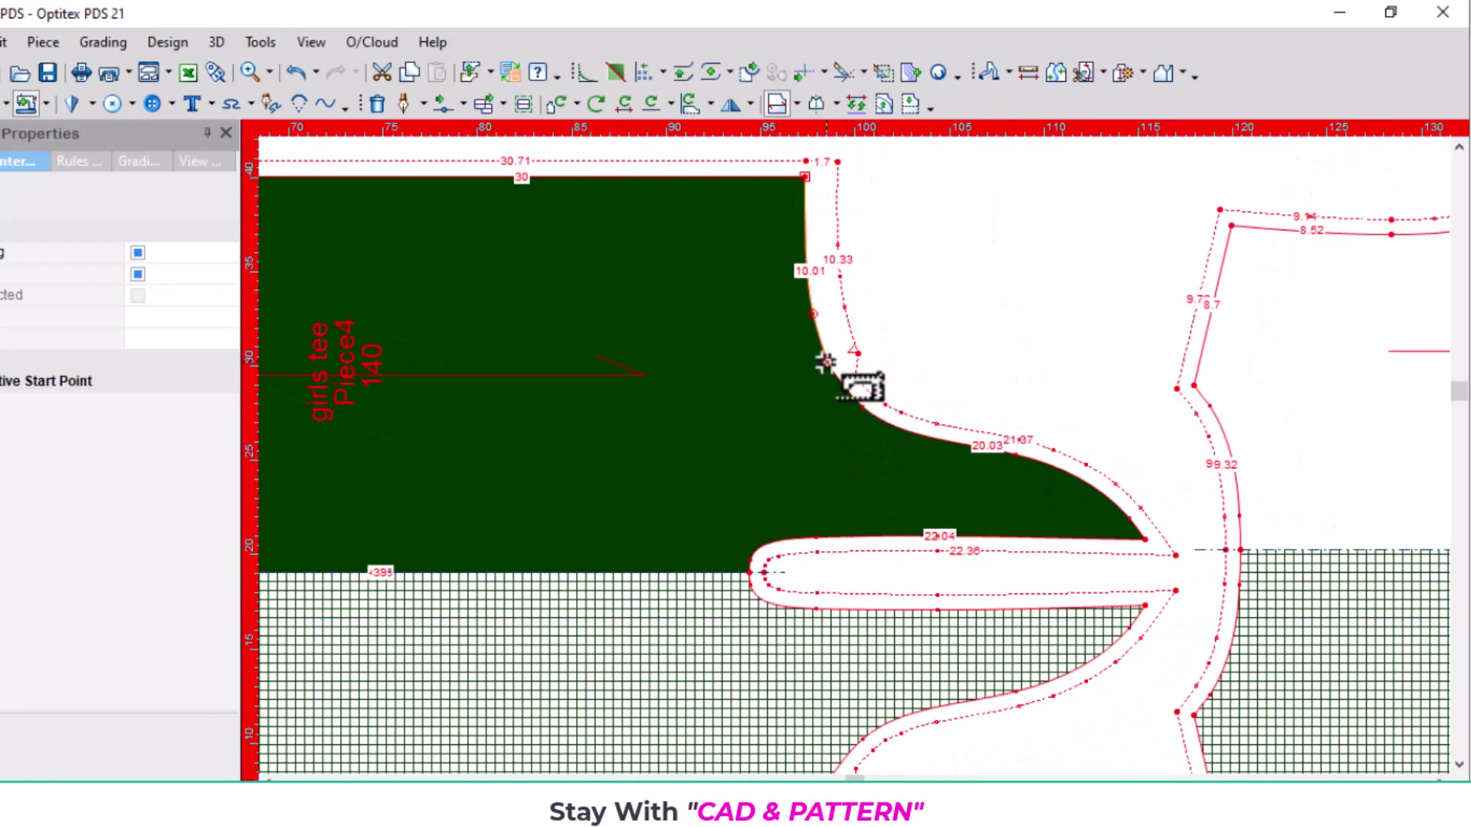
left_click(825, 363)
left_click(750, 572)
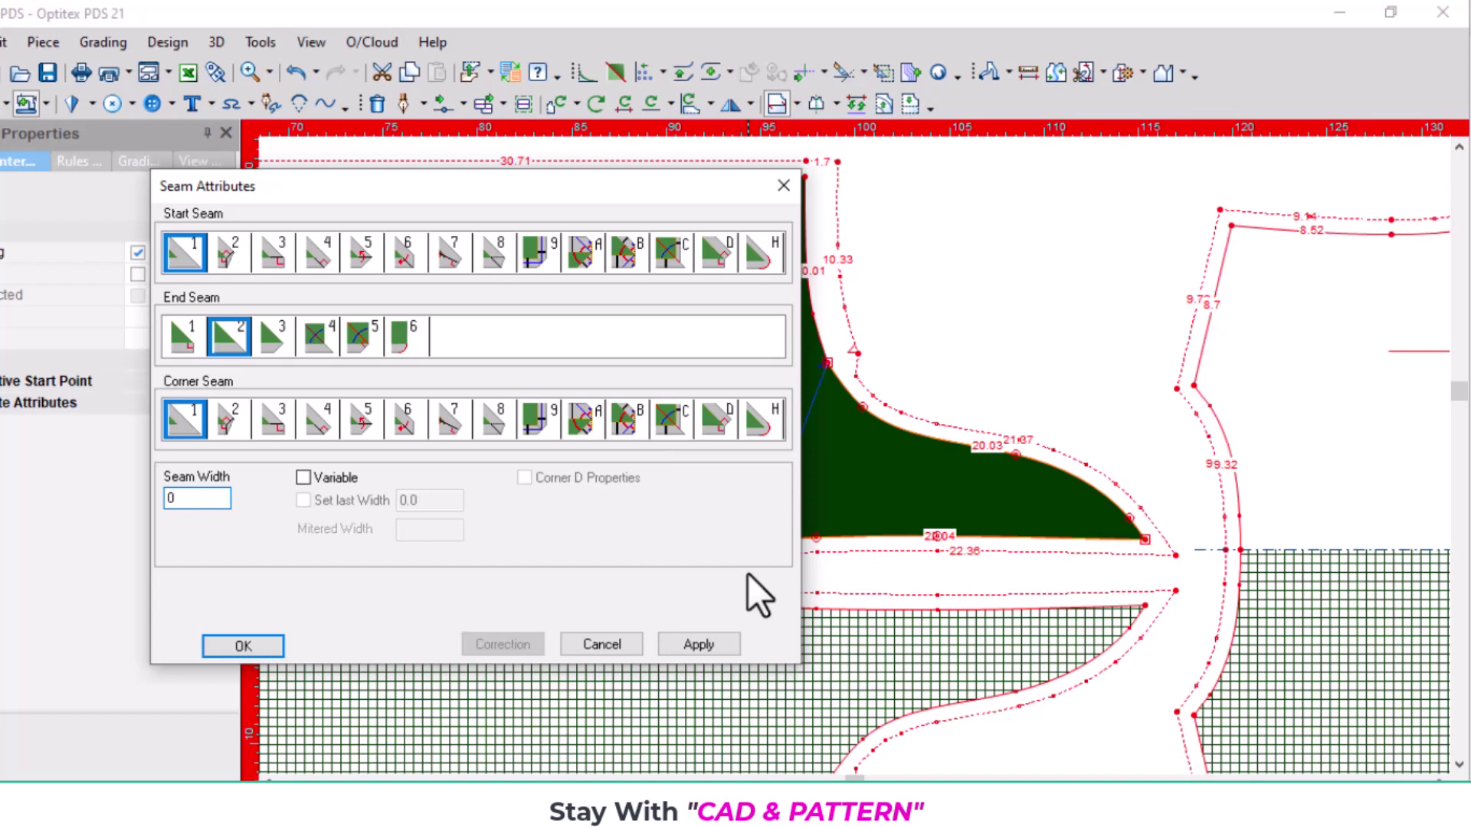
key("Escape")
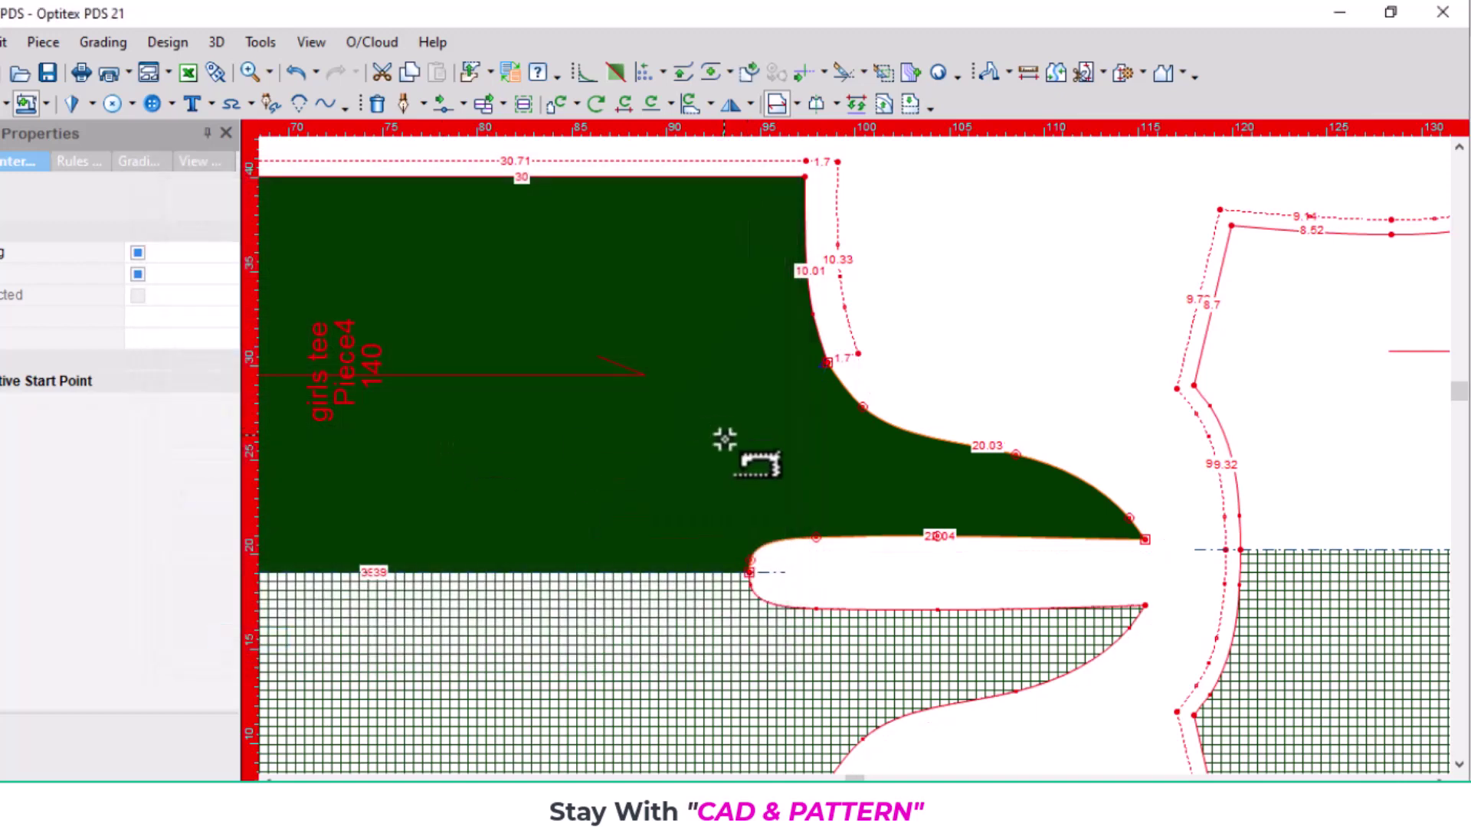
scroll(854, 452, "up", 1)
scroll(854, 437, "up", 1)
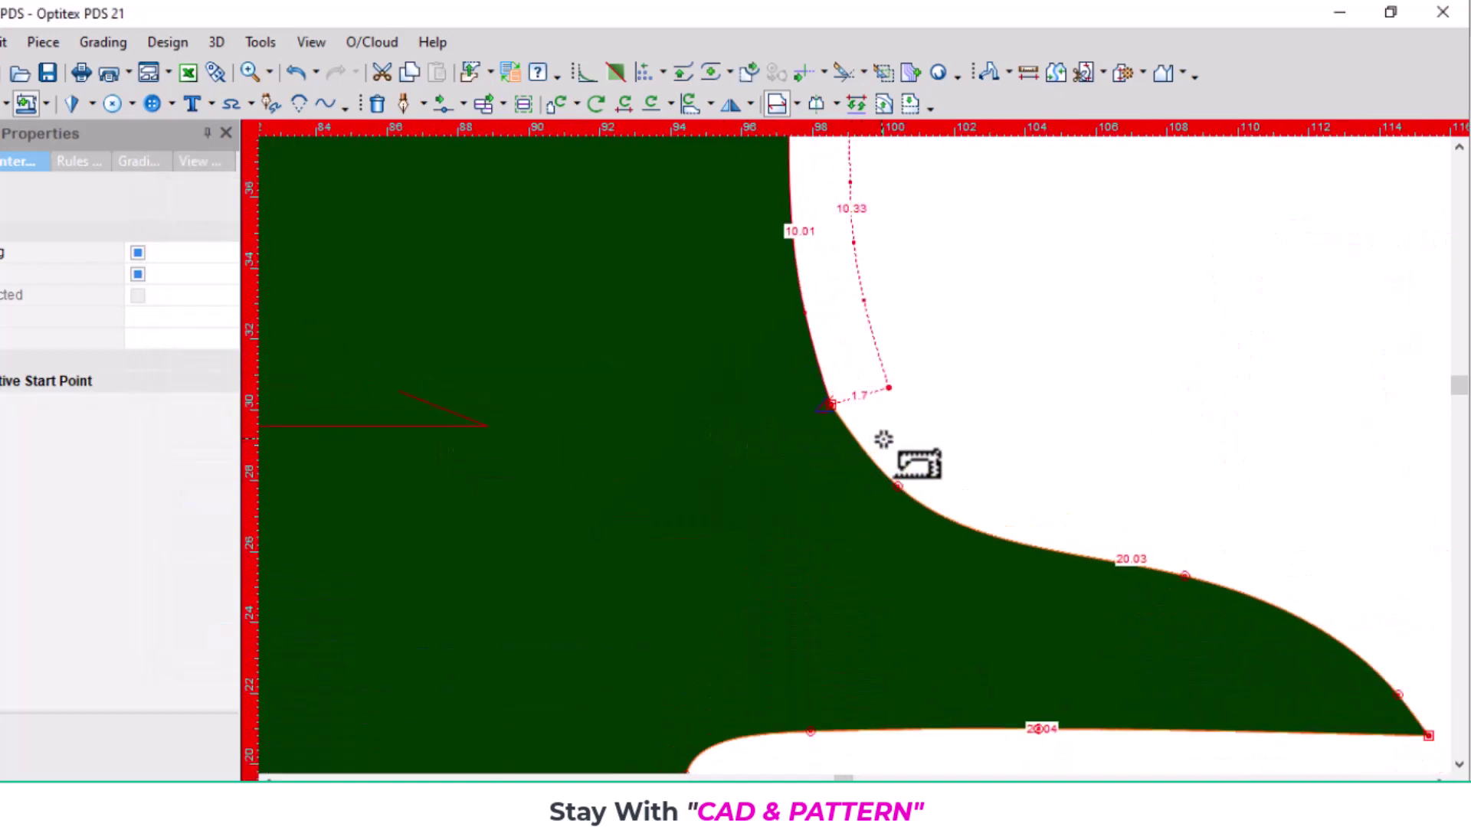
scroll(958, 437, "down", 2)
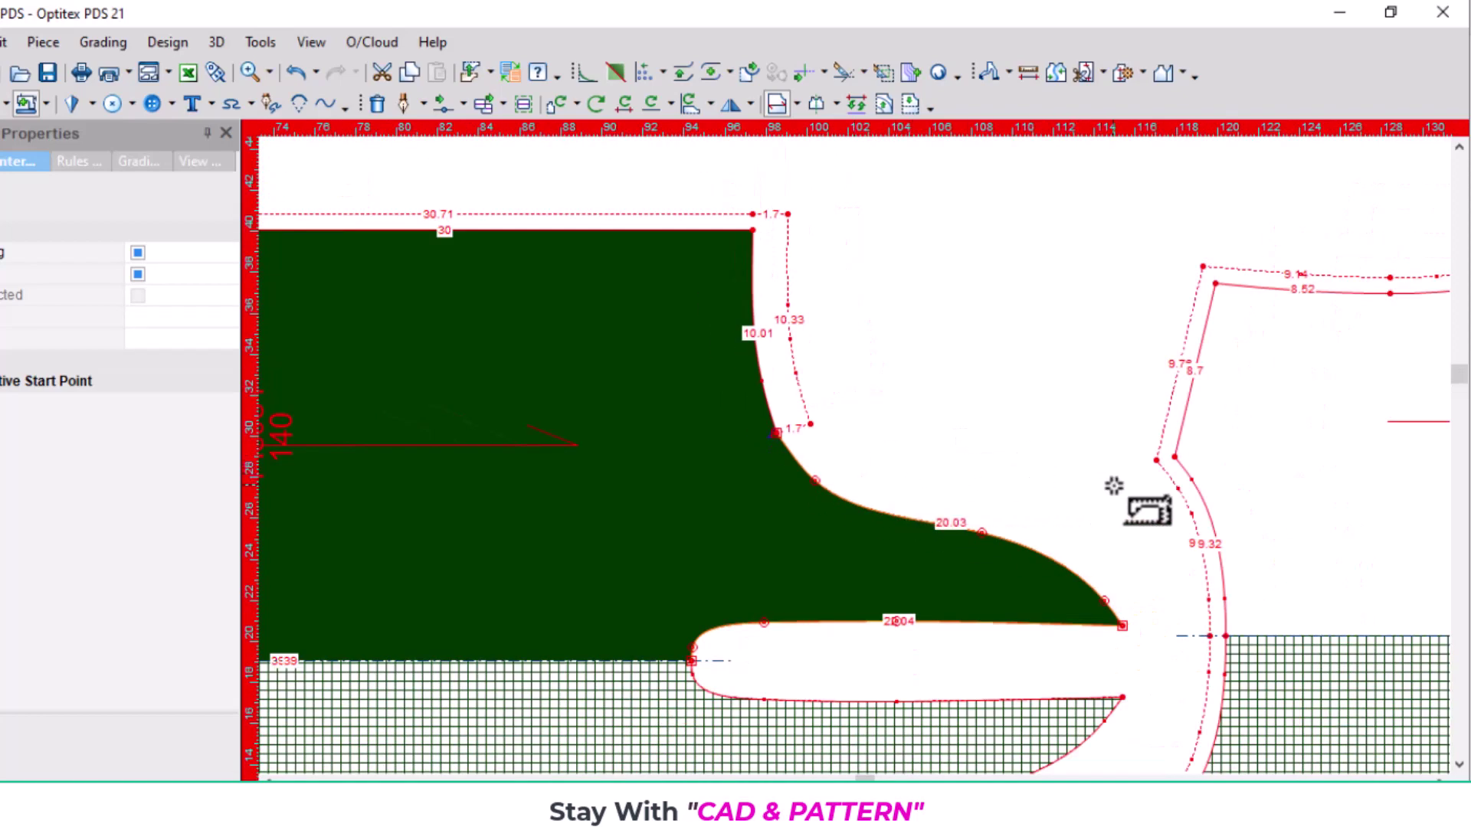
scroll(786, 492, "down", 1)
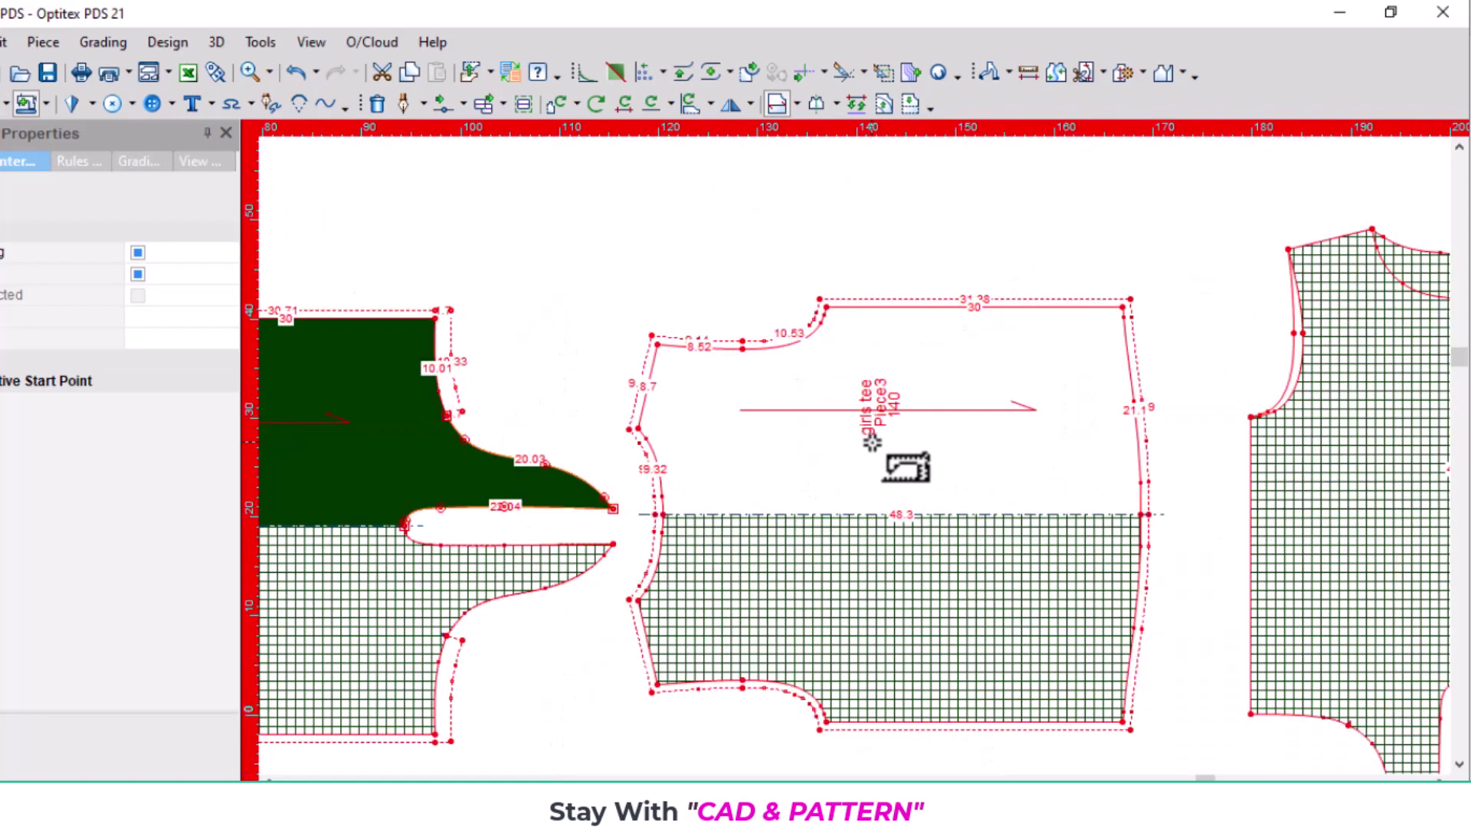
scroll(903, 475, "down", 1)
Give a picked seam segment on Piece3 a seam width of 1
left_click(1120, 307)
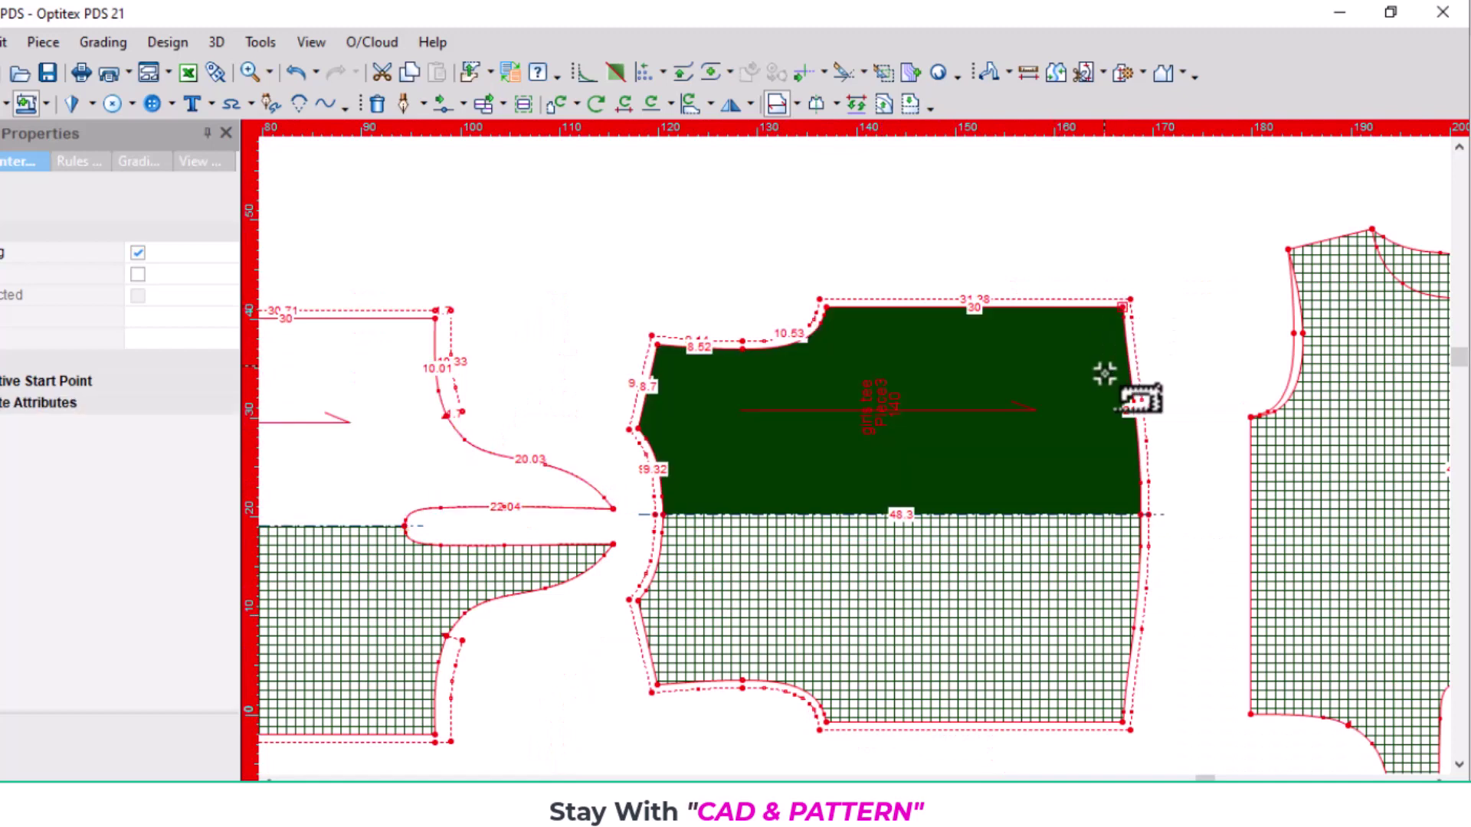
left_click(1140, 515)
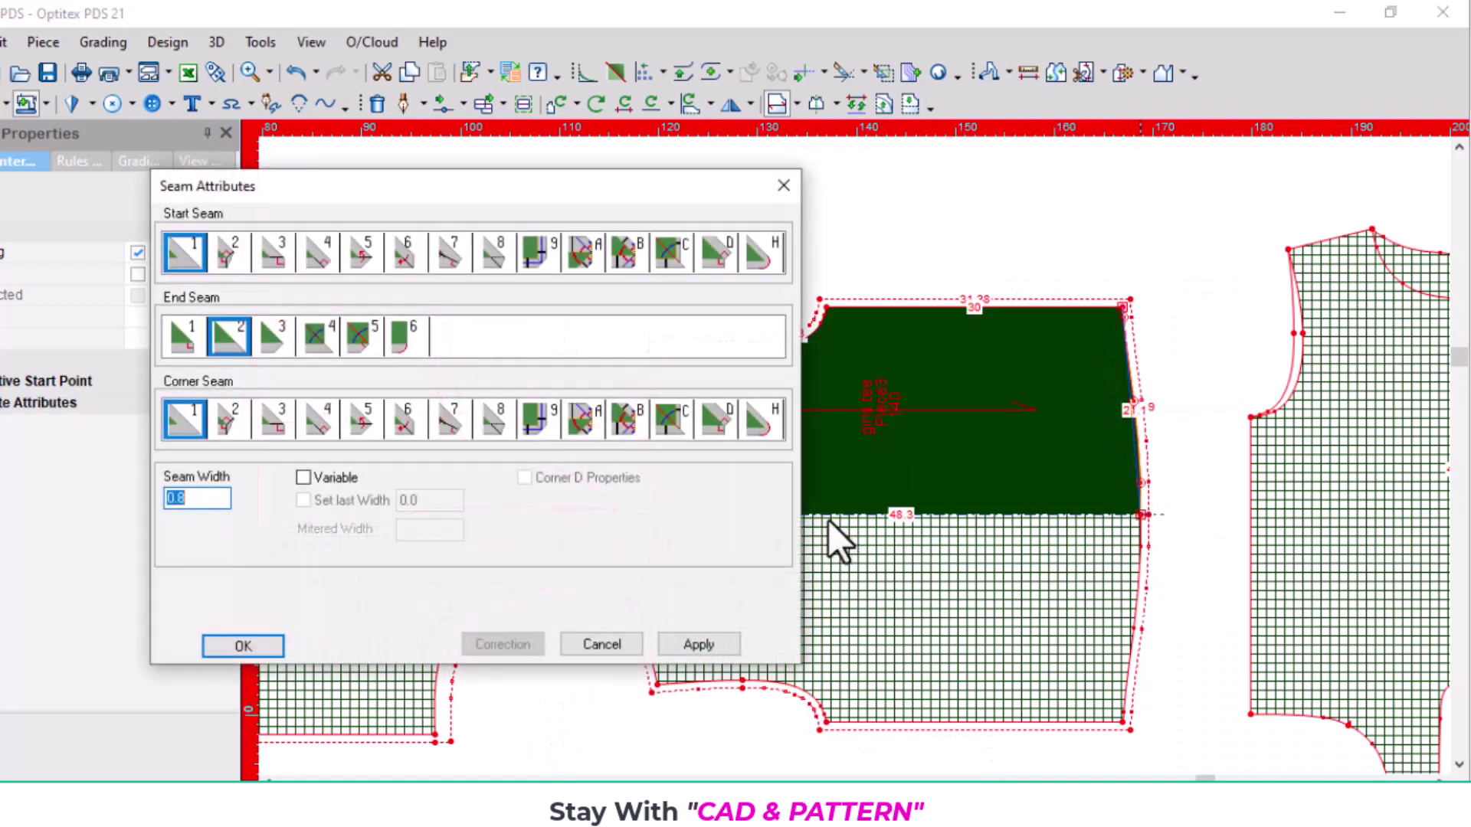
type("1")
key("Return")
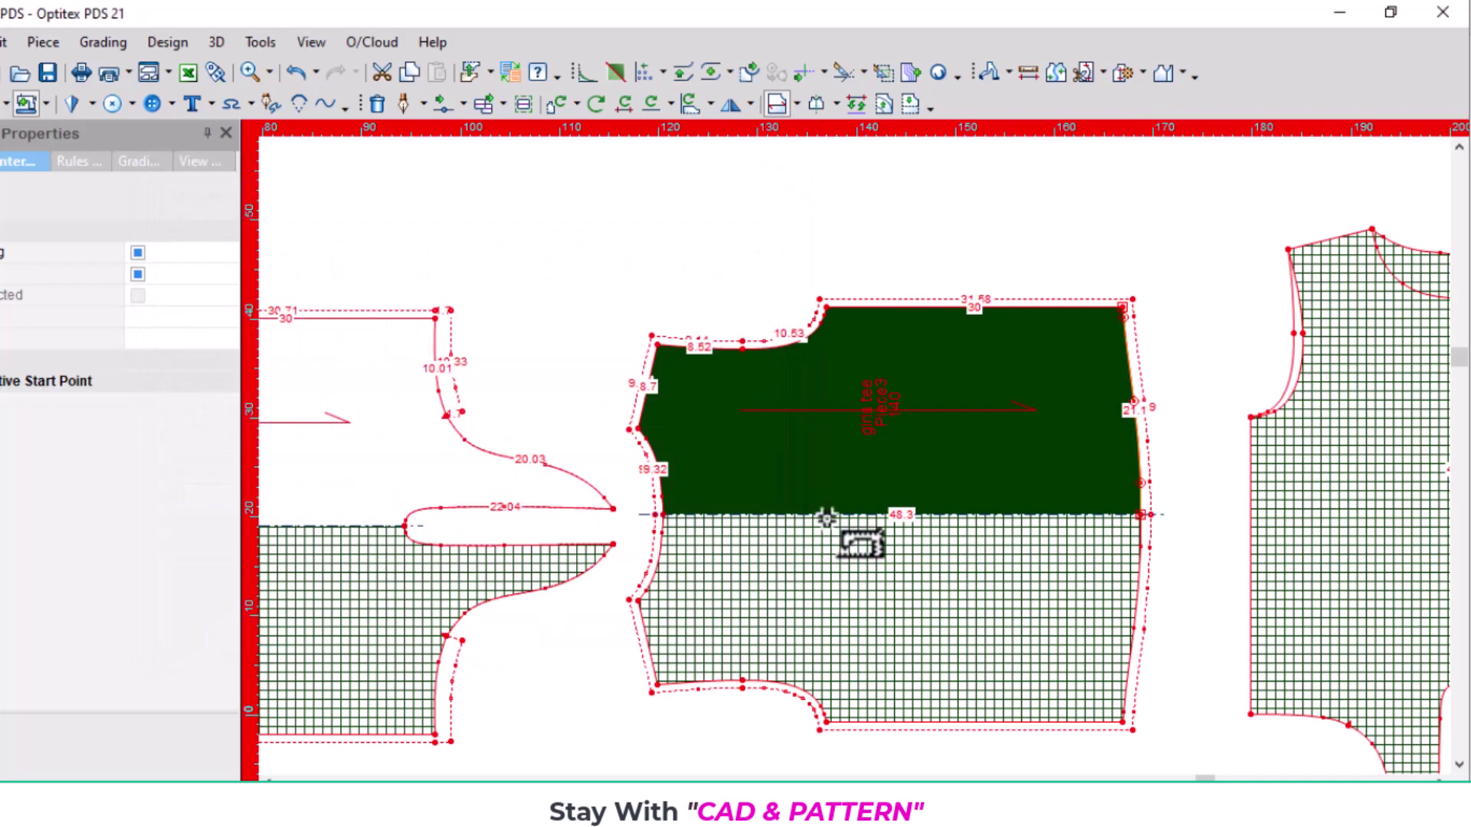
scroll(945, 444, "down", 2)
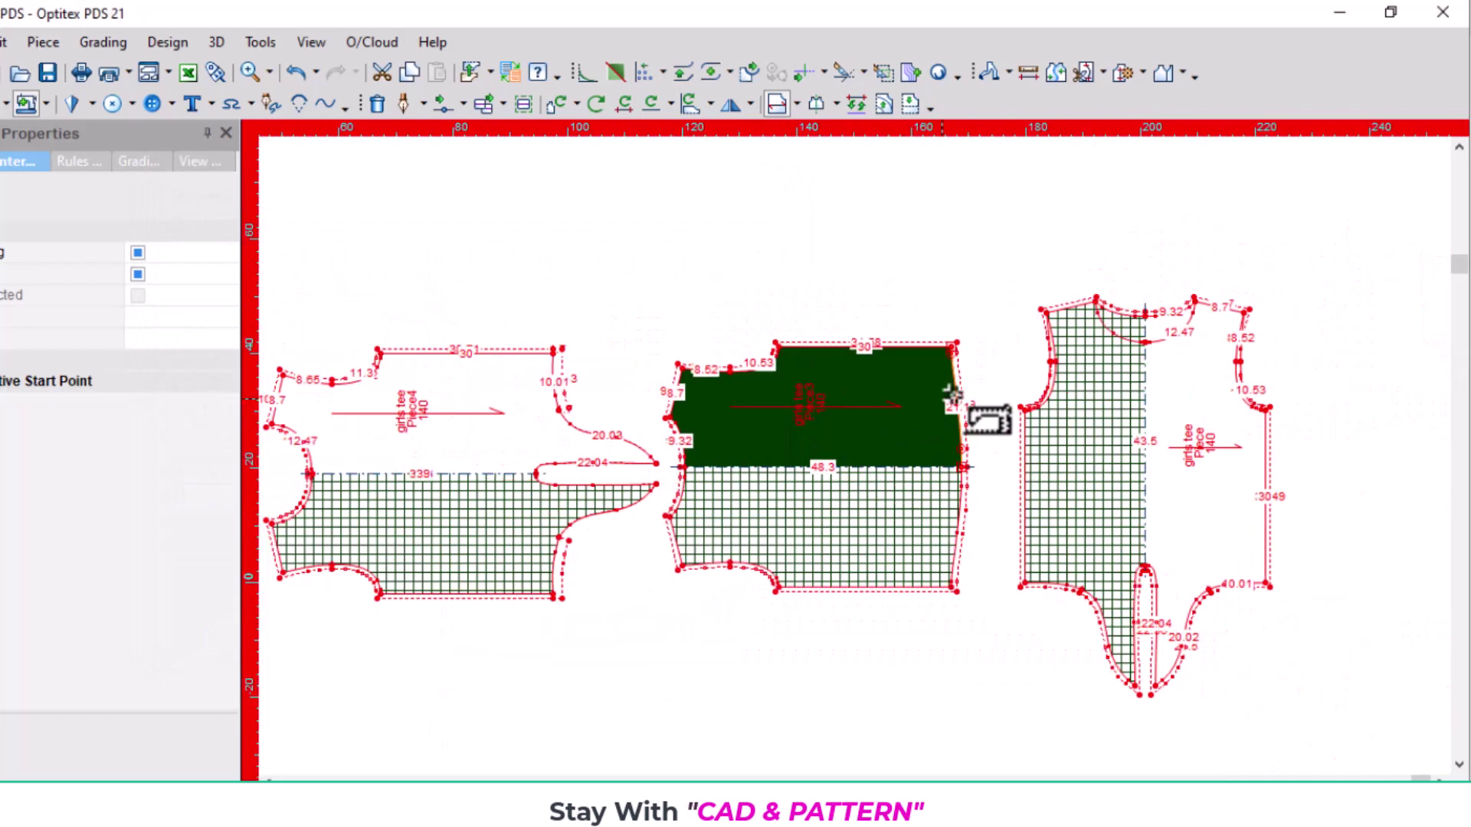
scroll(854, 458, "up", 3)
scroll(854, 458, "up", 2)
Set Piece3's side seam, top-right to bottom-right corner, to width 1, then return to Select
left_click(858, 252)
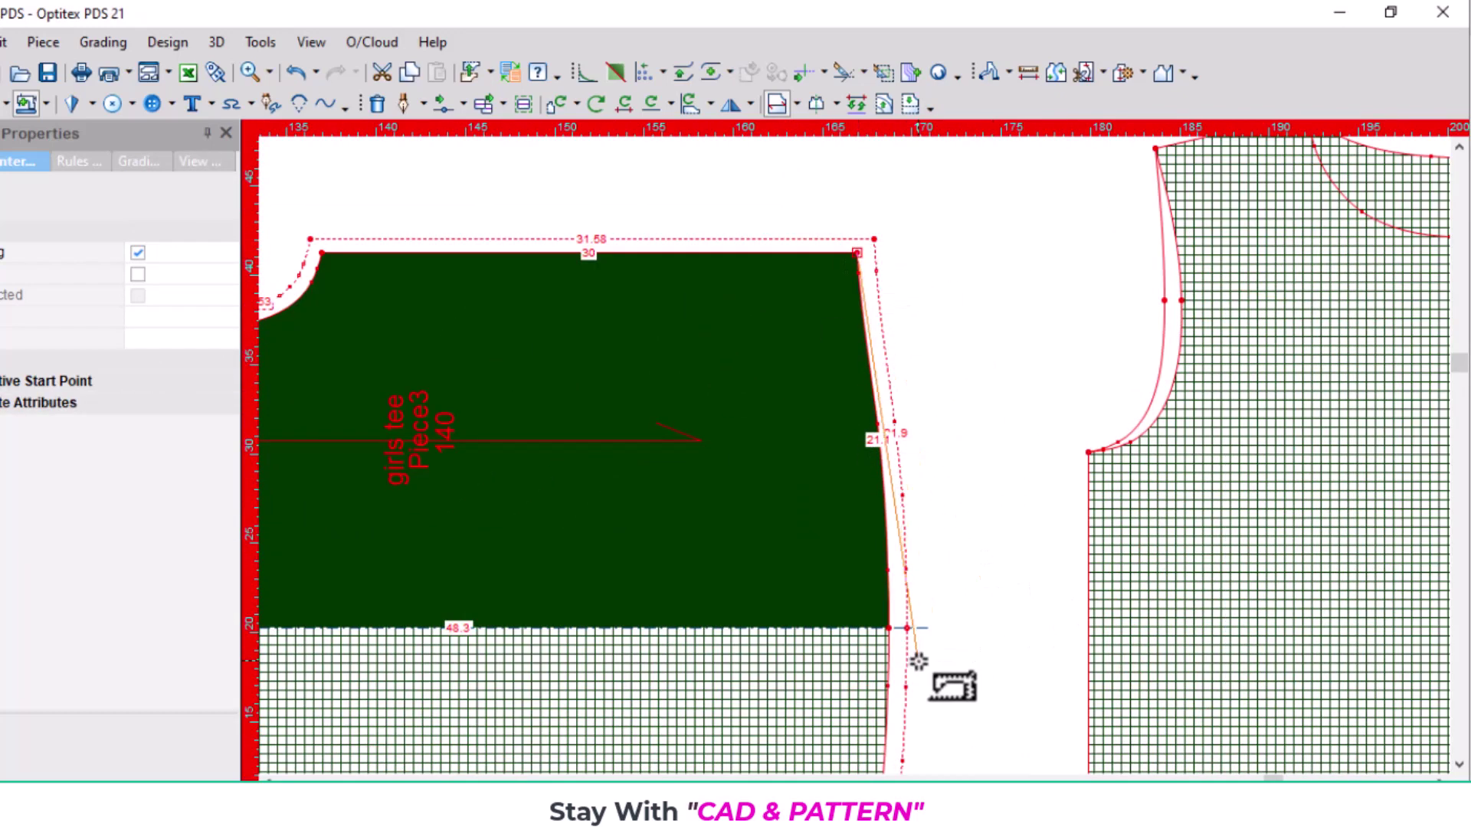
left_click(889, 629)
type("1.7")
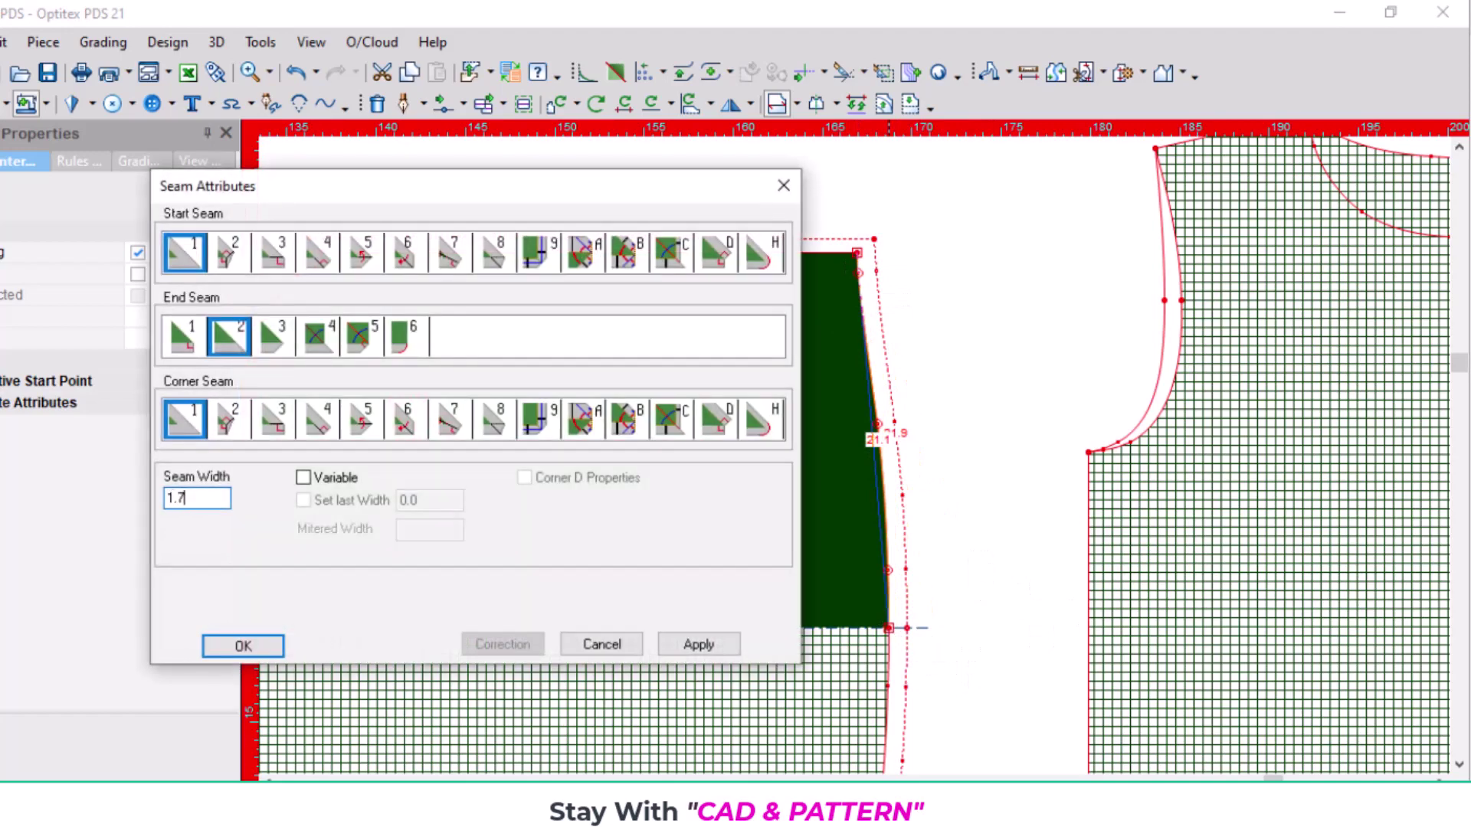
key("Return")
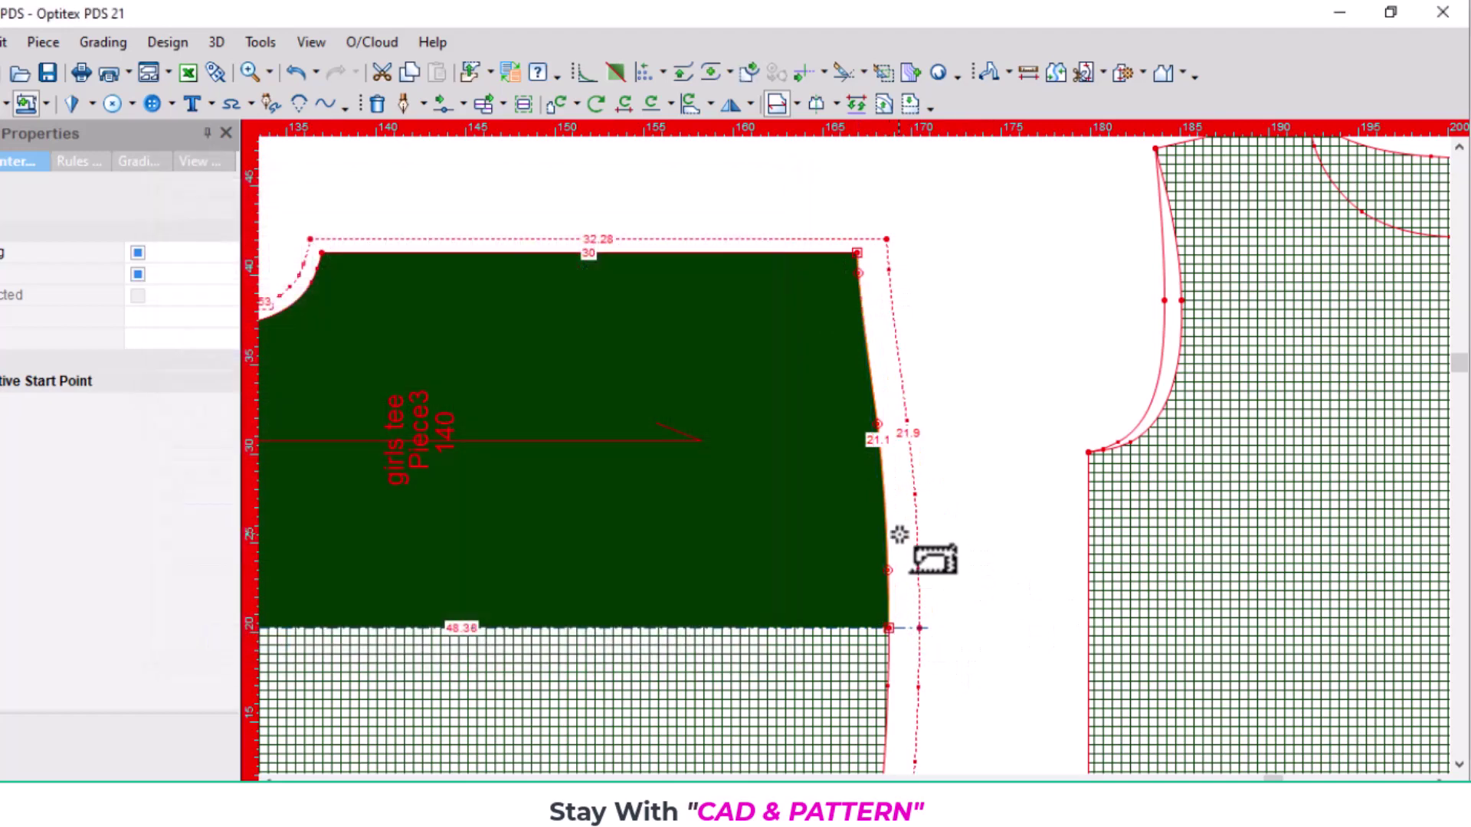
scroll(923, 462, "down", 2)
scroll(650, 499, "down", 1)
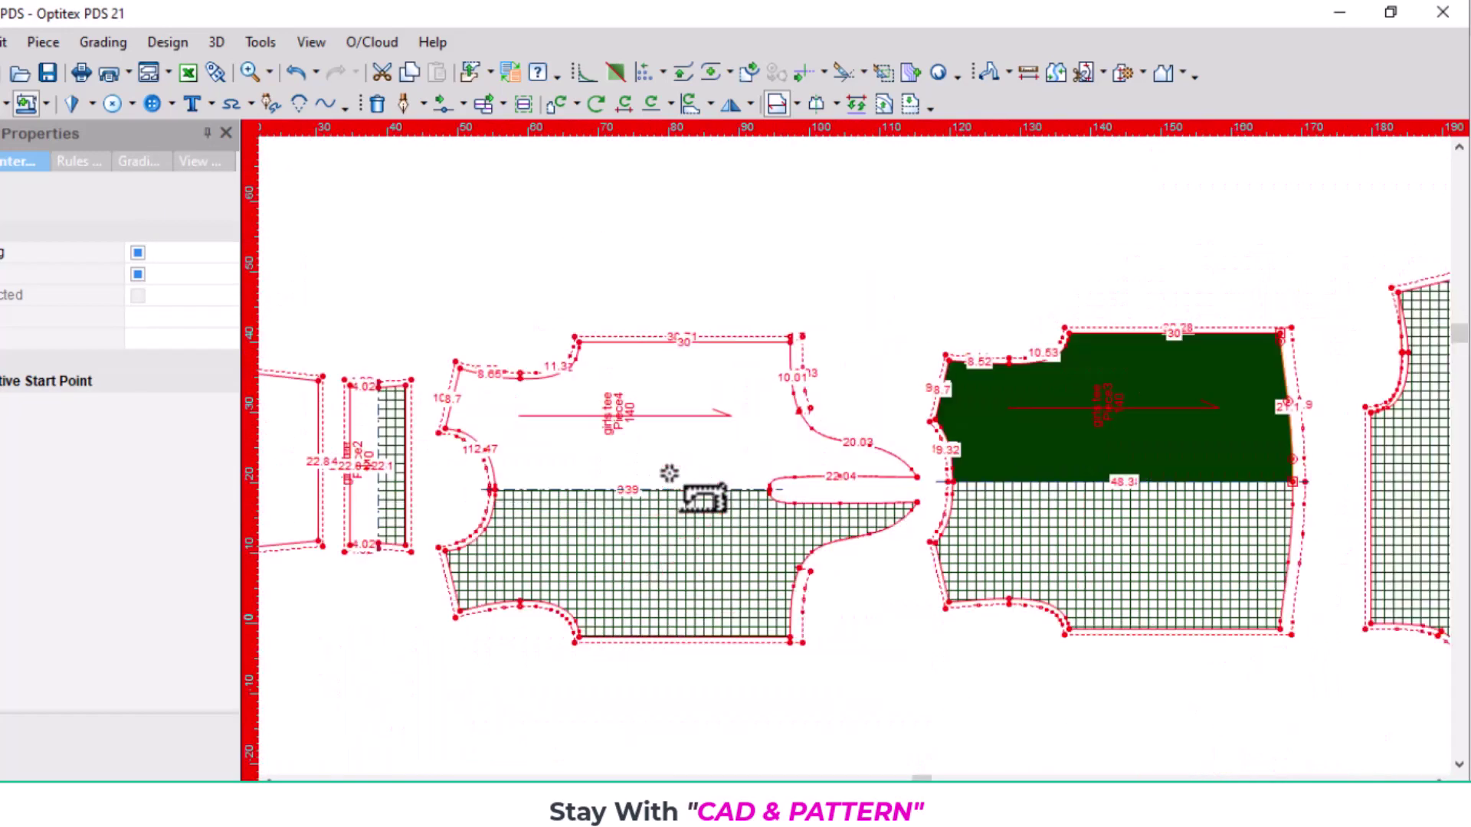
scroll(674, 476, "up", 1)
scroll(861, 471, "down", 2)
scroll(809, 455, "up", 1)
scroll(854, 459, "down", 1)
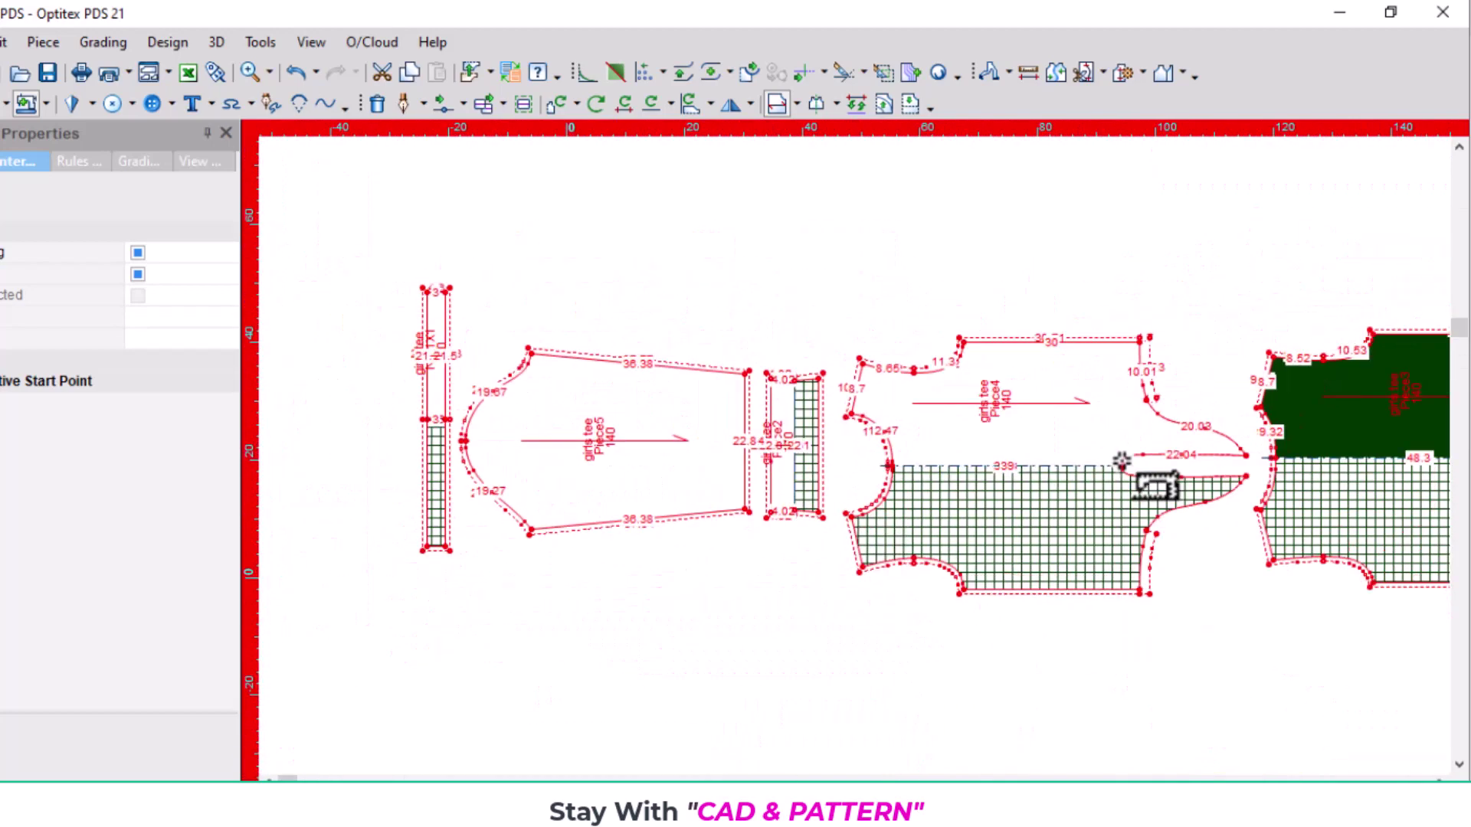
scroll(1132, 469, "down", 1)
right_click(1123, 299)
left_click(1151, 310)
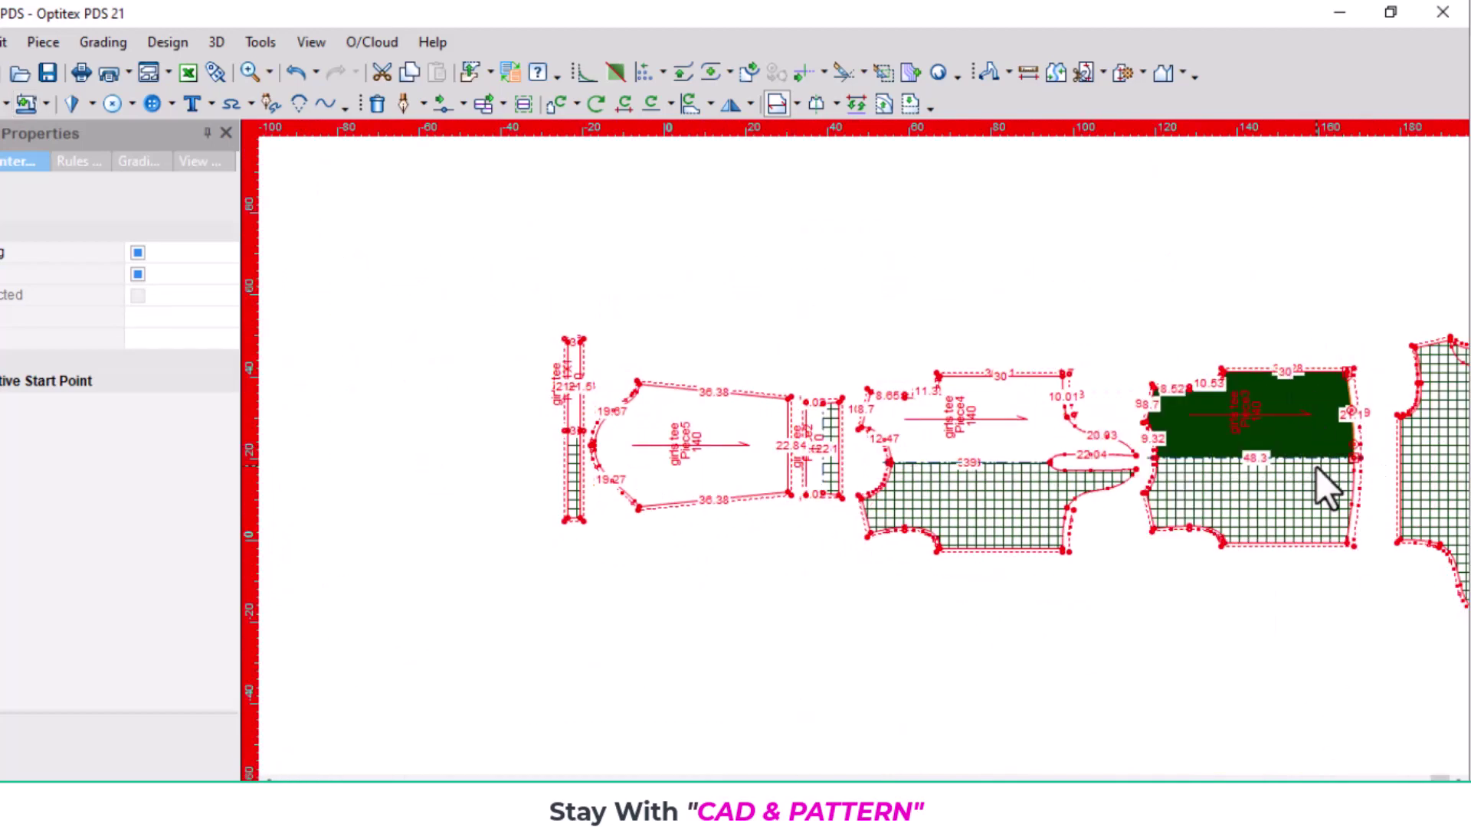
Name Piece3 BK PART 1X1 in SELF with label font size 0.5 and angle 0
left_click(31, 153)
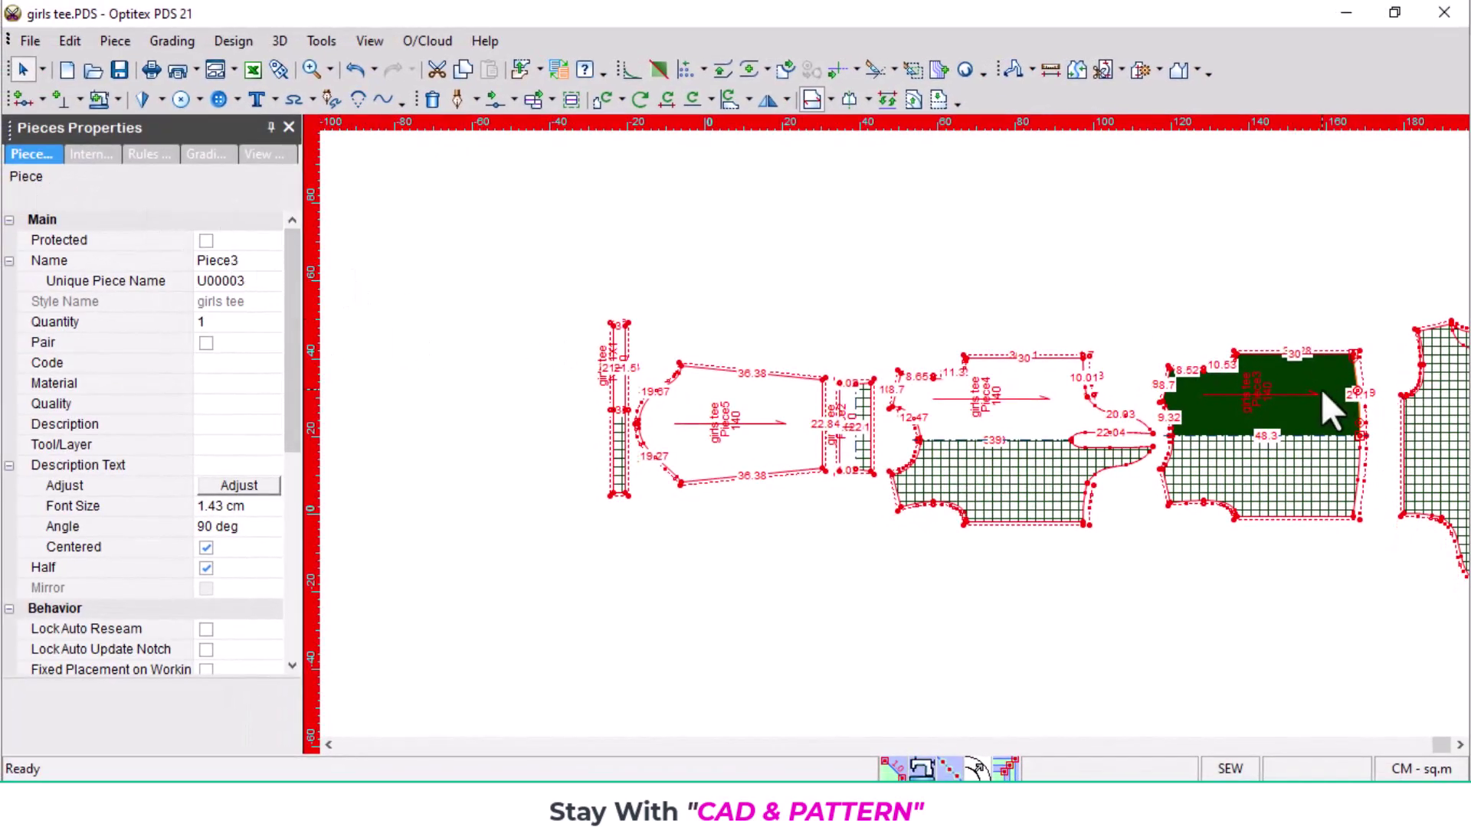
scroll(1294, 414, "up", 2)
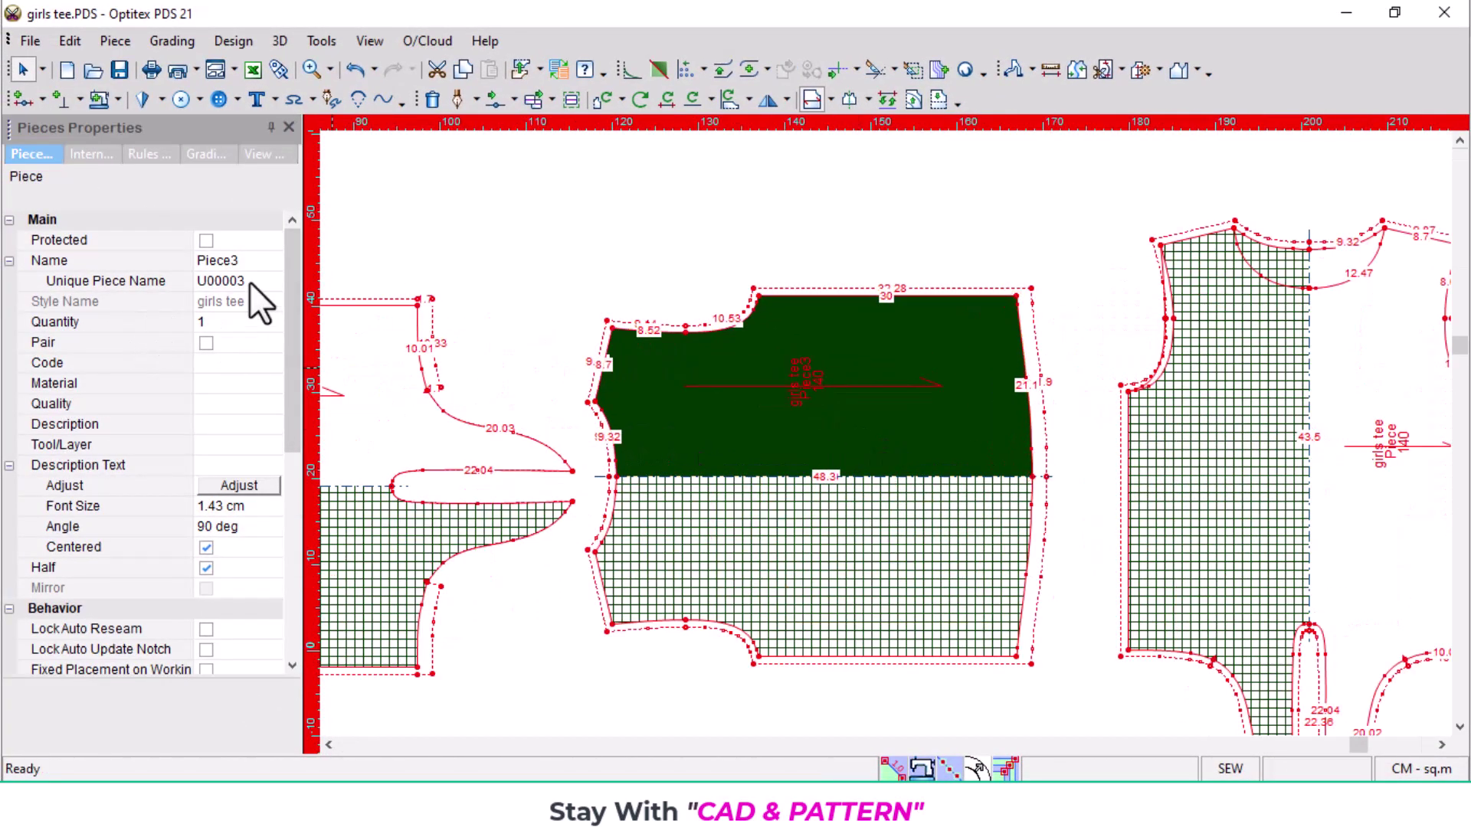
left_click(252, 261)
type("BK")
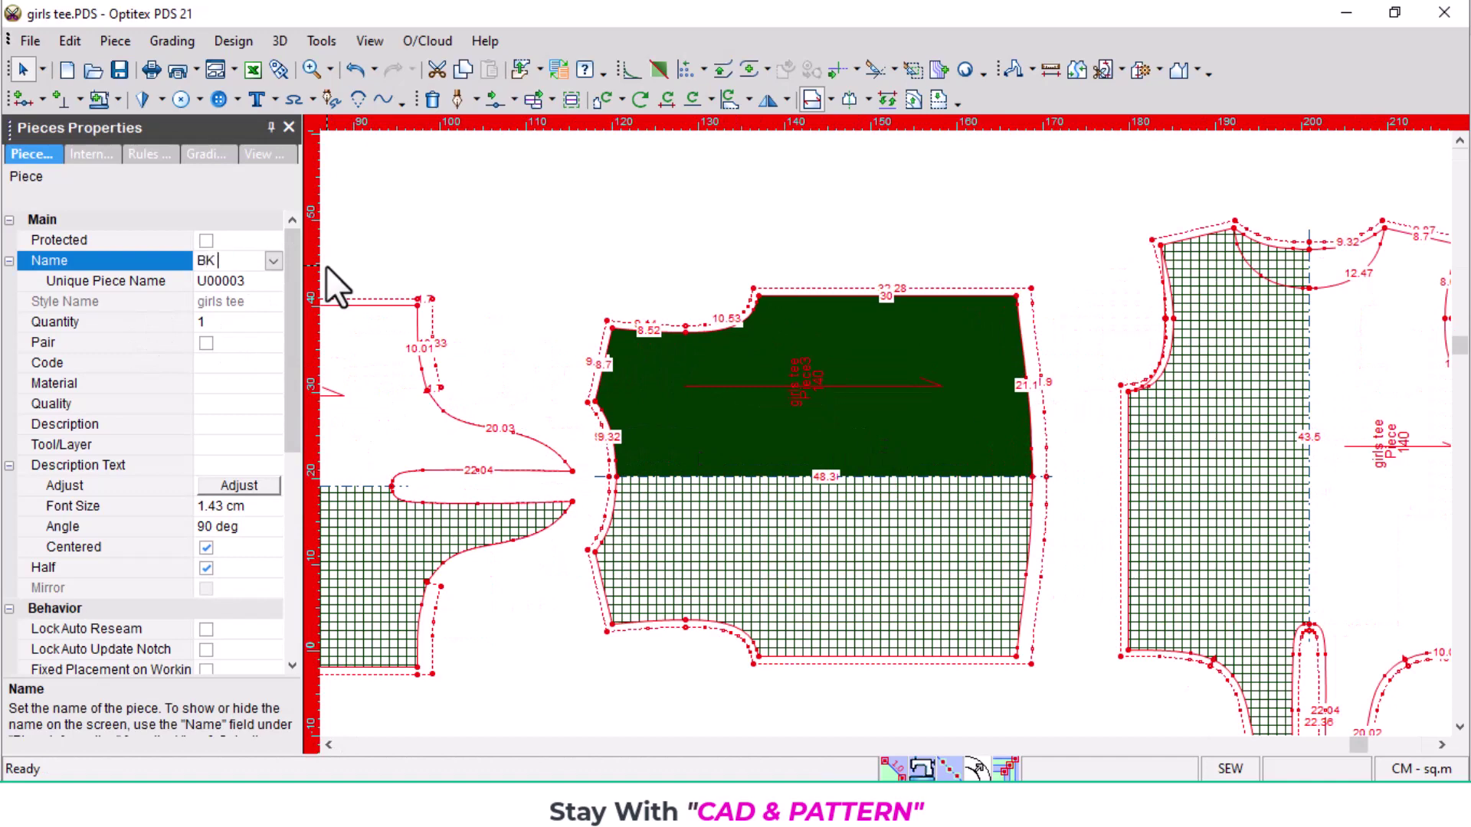
type(" PART 1")
type("X1")
left_click(252, 387)
type("SELF")
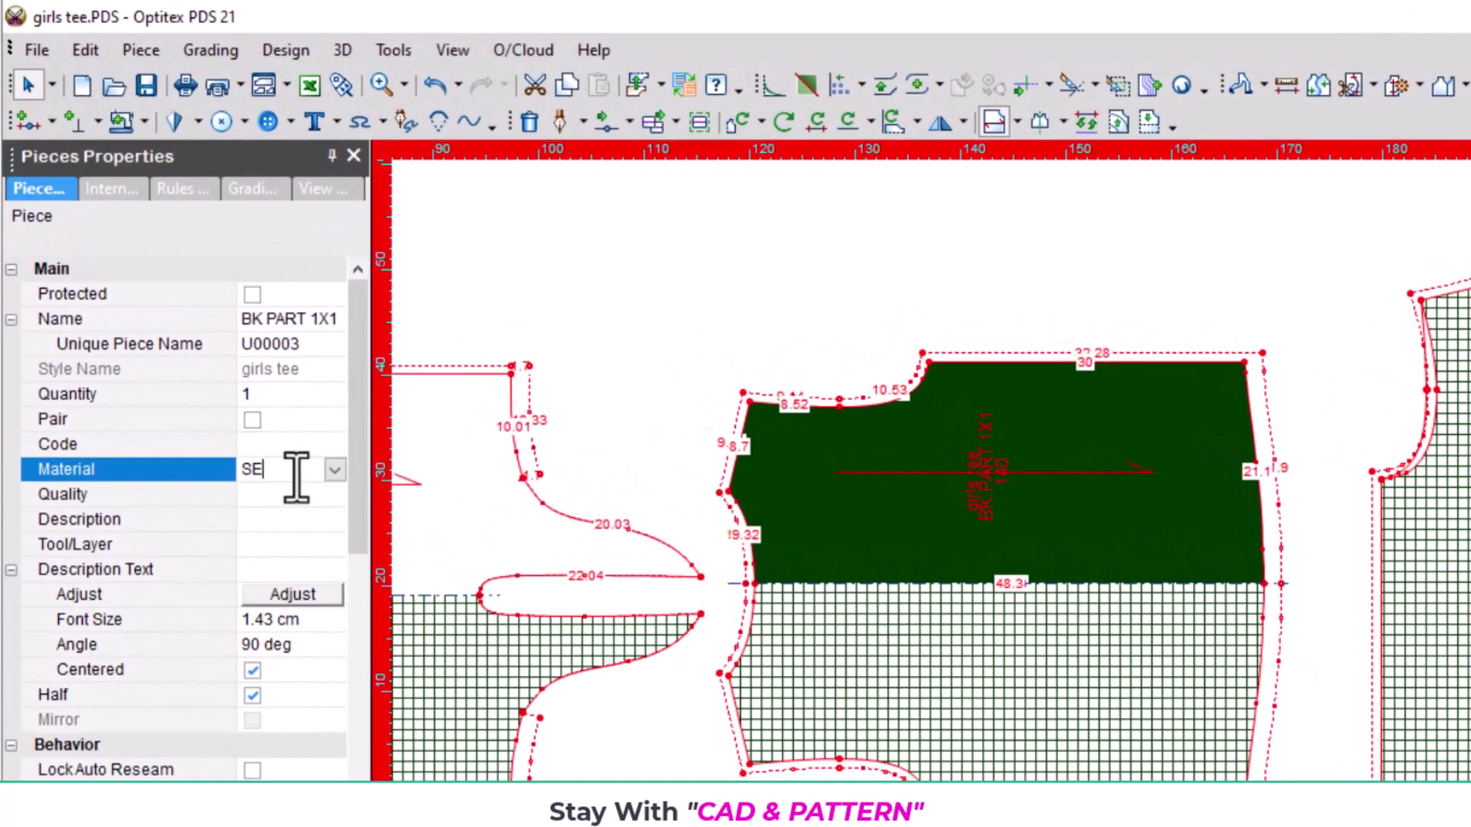
left_click(315, 616)
type("5")
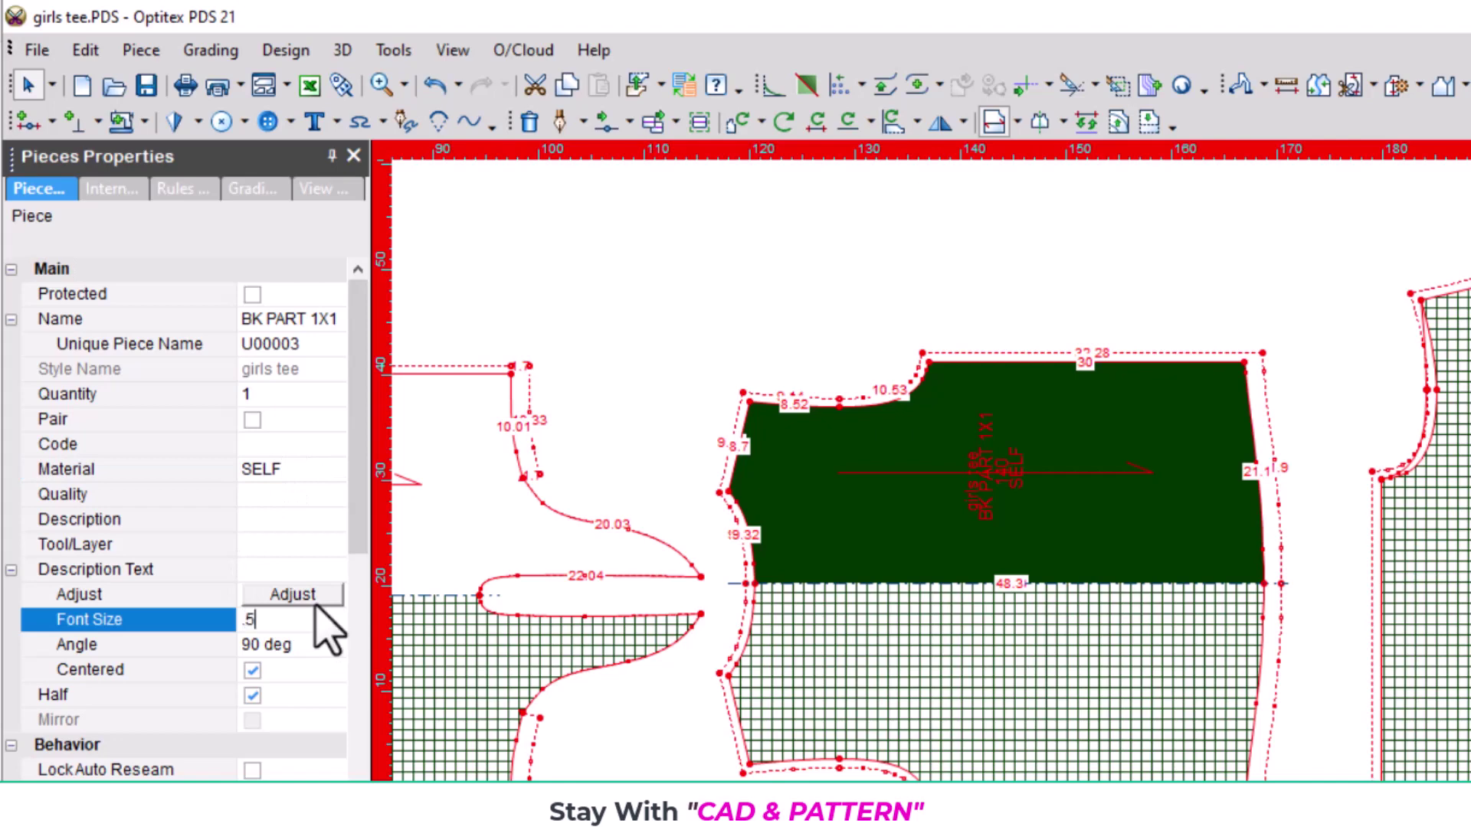
key("Return")
left_click(313, 645)
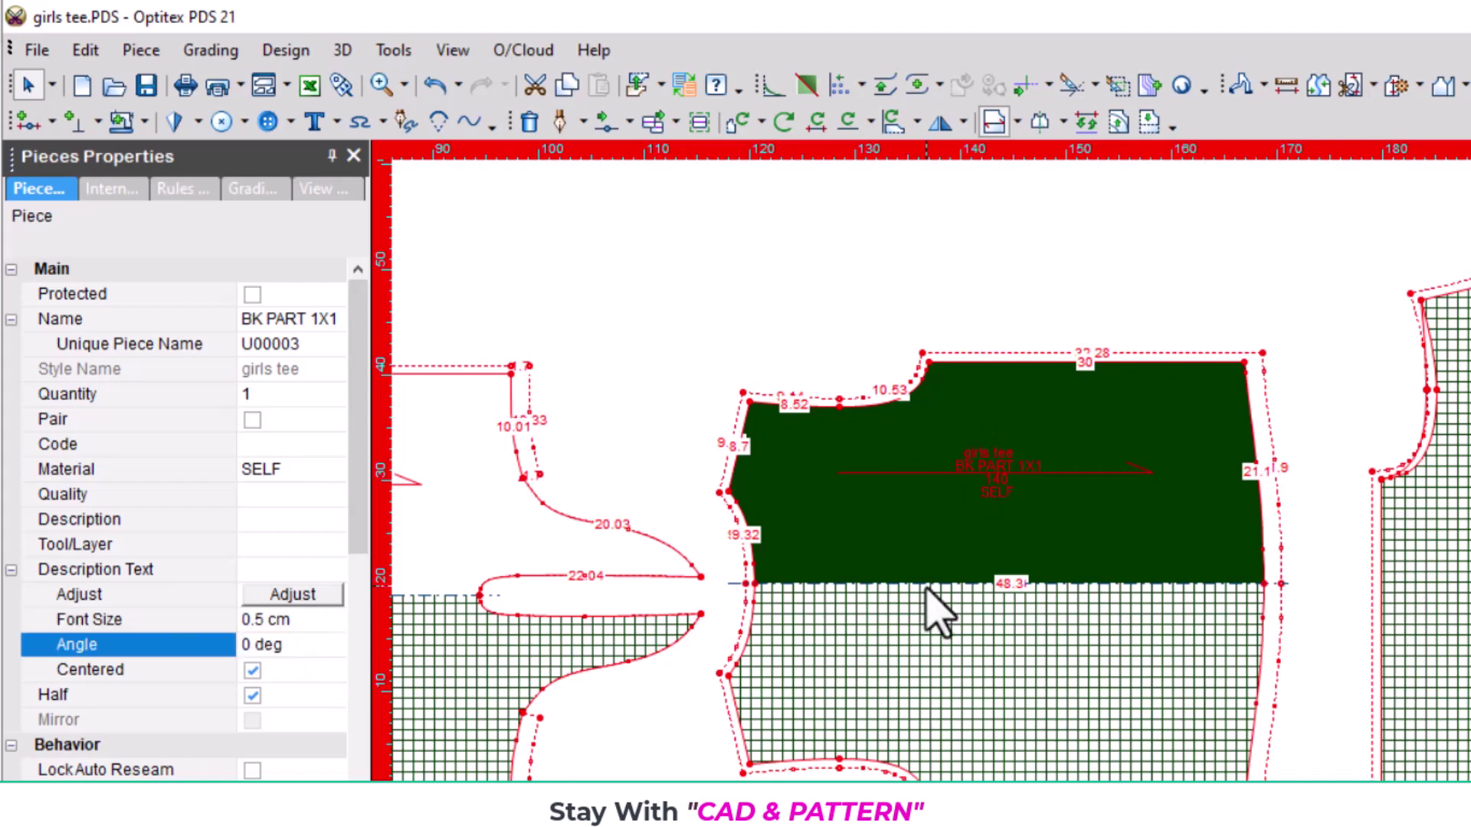
left_click(929, 563)
Set the NK 1X1 neck piece material to RIB with a label angle of 0.5
scroll(1093, 558, "up", 2)
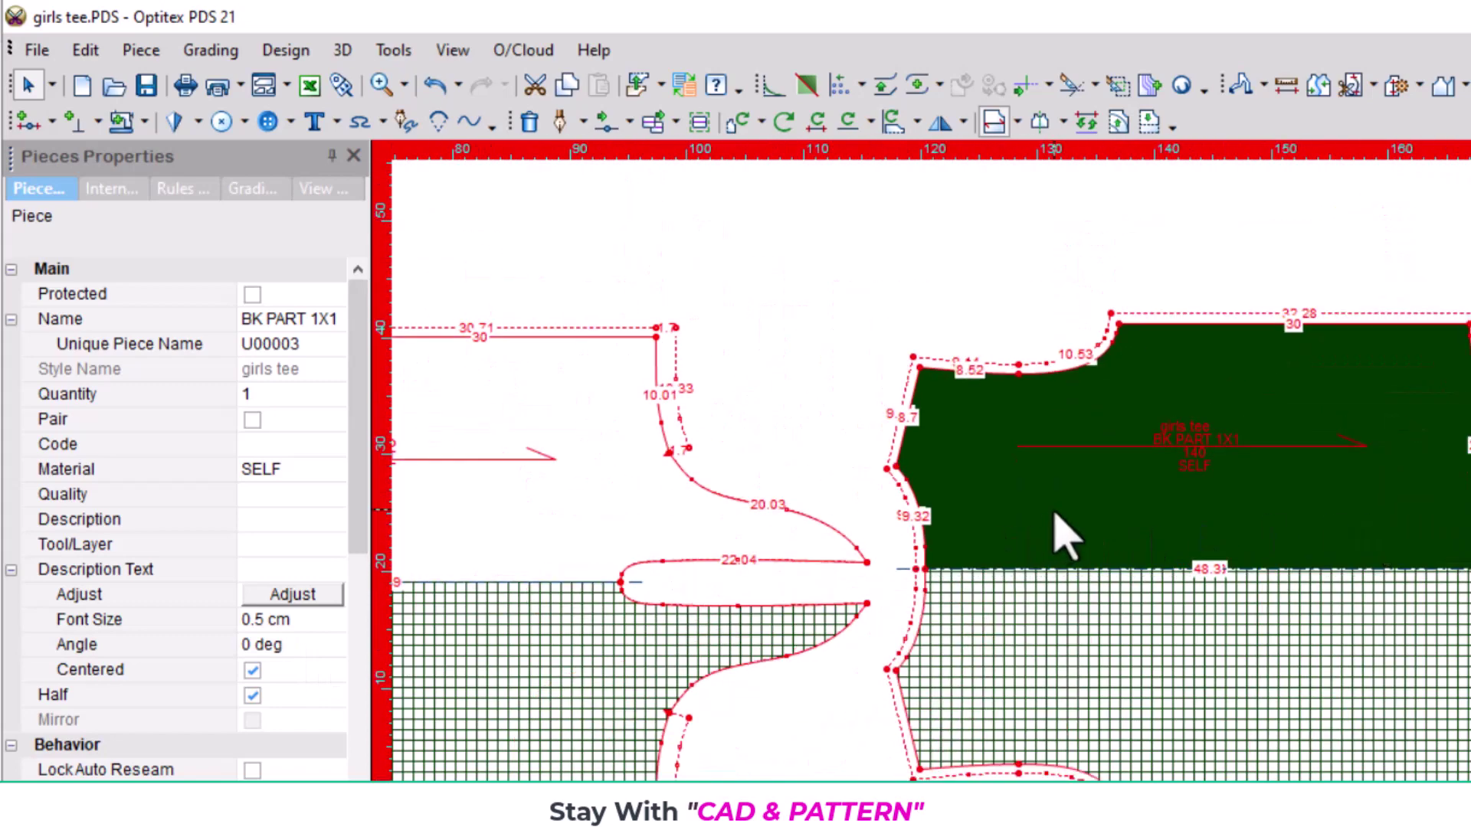
scroll(1065, 536, "down", 2)
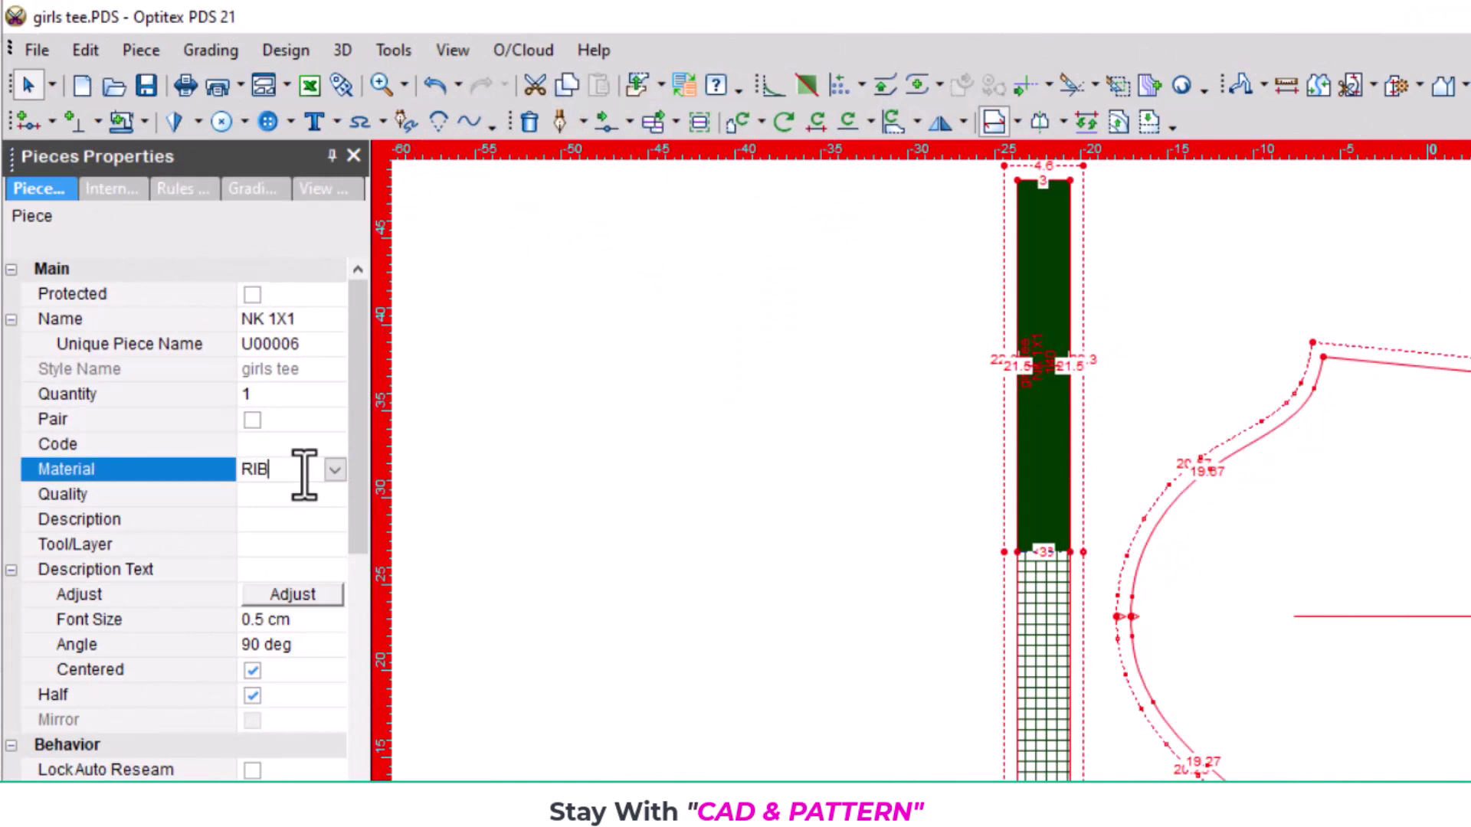
left_click(310, 646)
type("0")
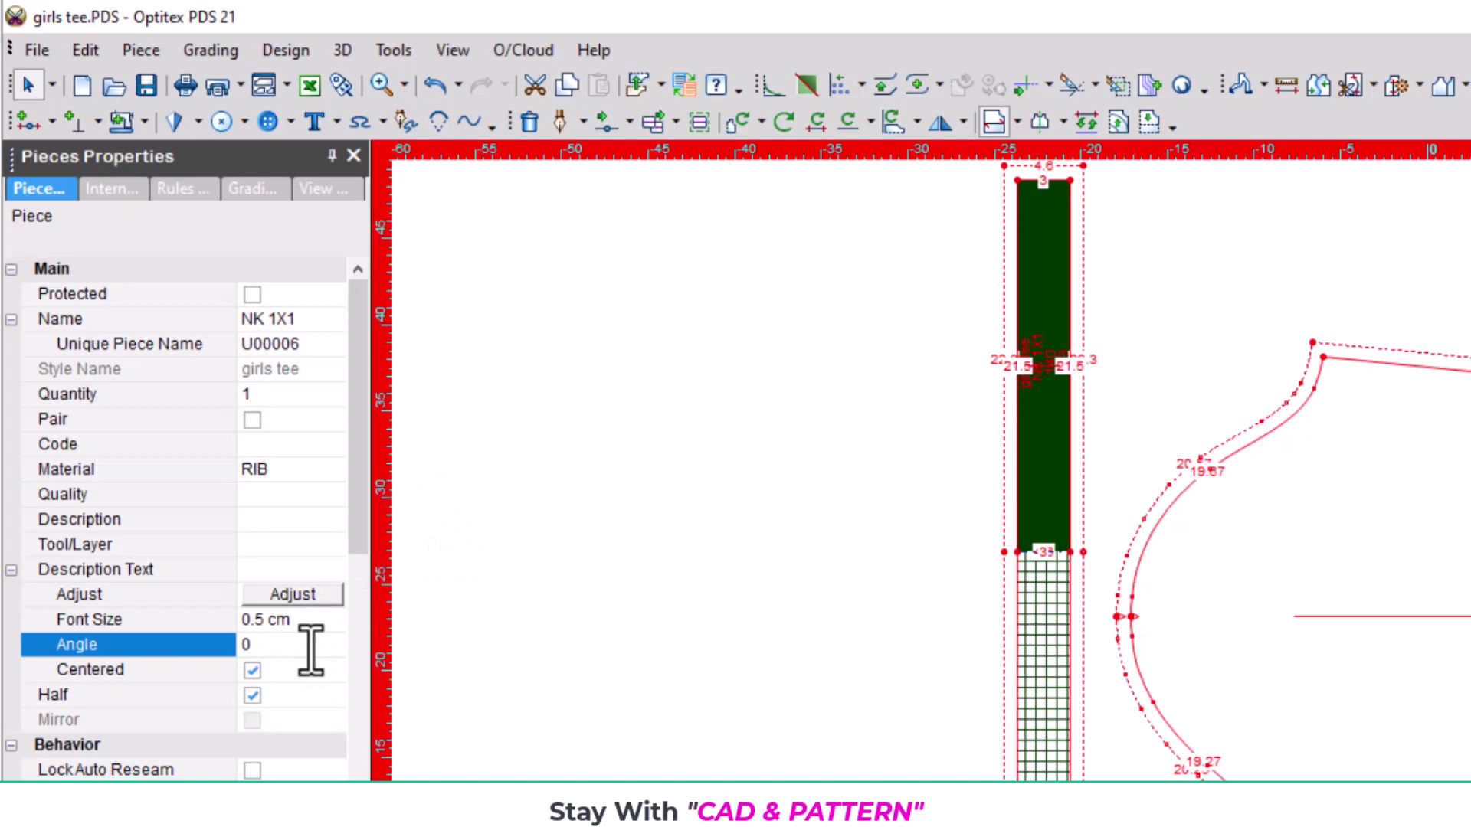
type(".5")
key("Return")
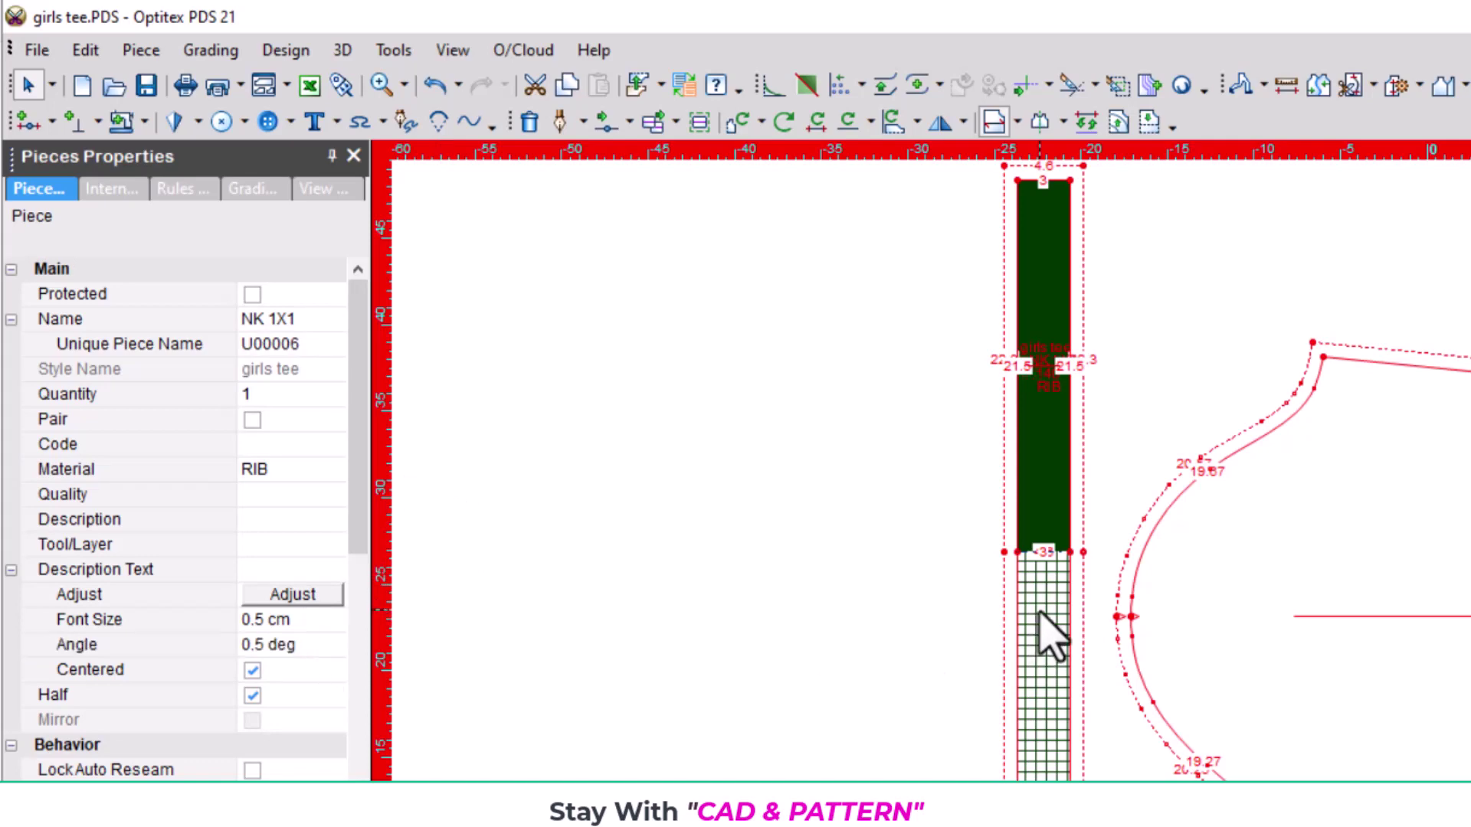
scroll(1281, 542, "right", 5)
scroll(1134, 542, "right", 5)
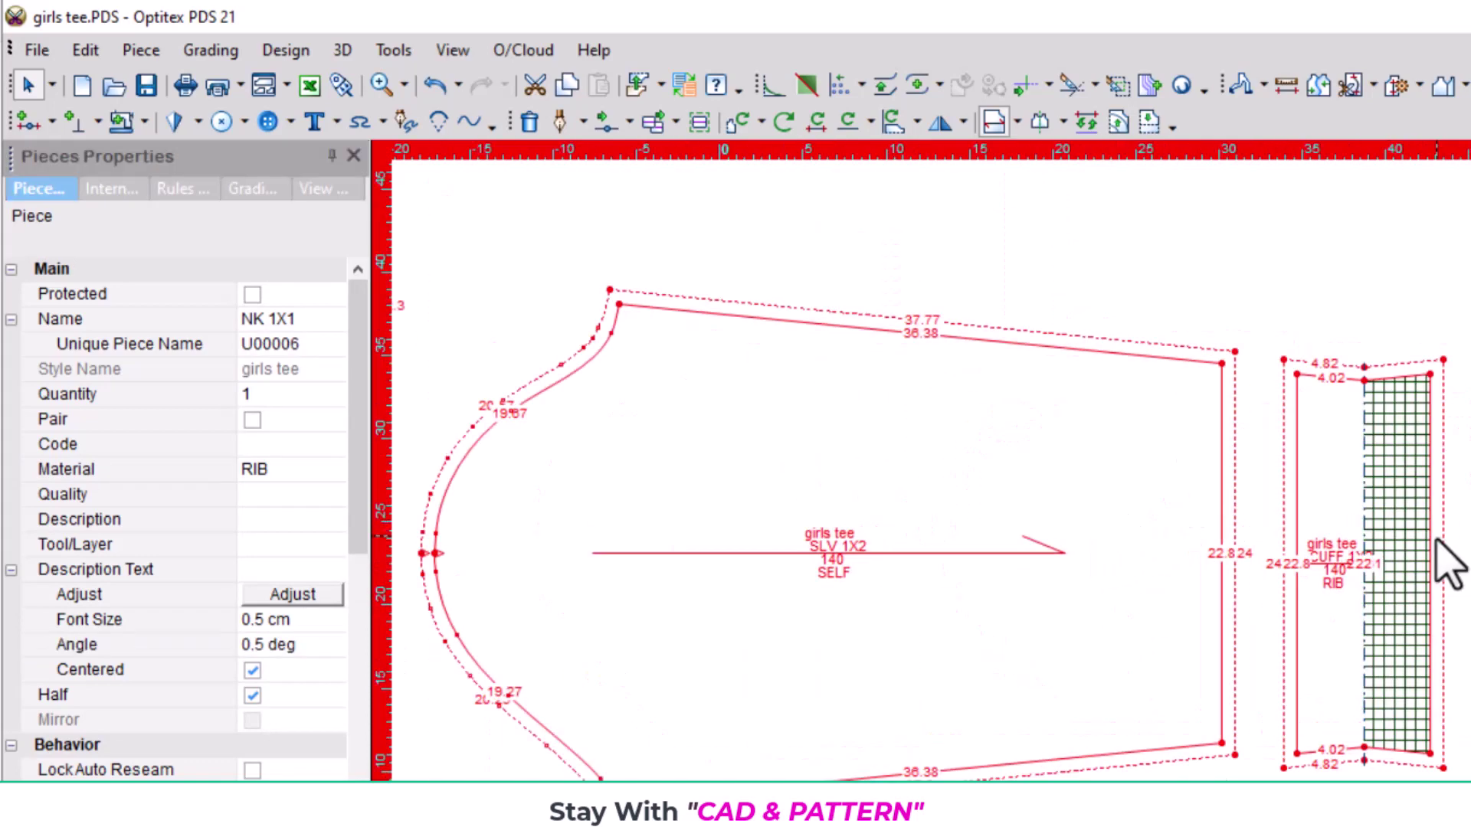
scroll(1226, 536, "up", 3)
left_click(980, 482)
scroll(1006, 514, "down", 3)
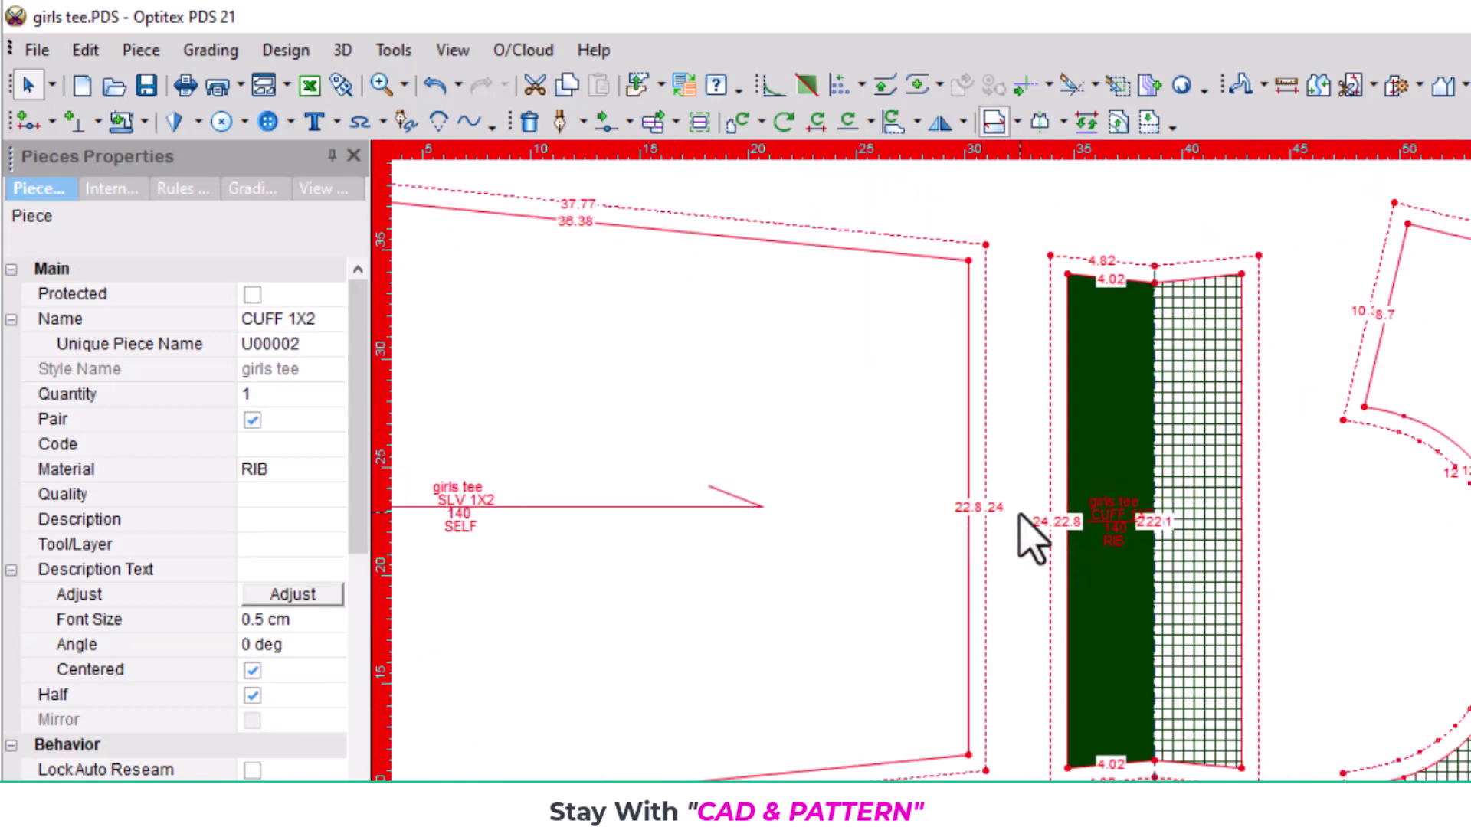
Add a notch on the cuff's left edge at proportion 0.5
key("n")
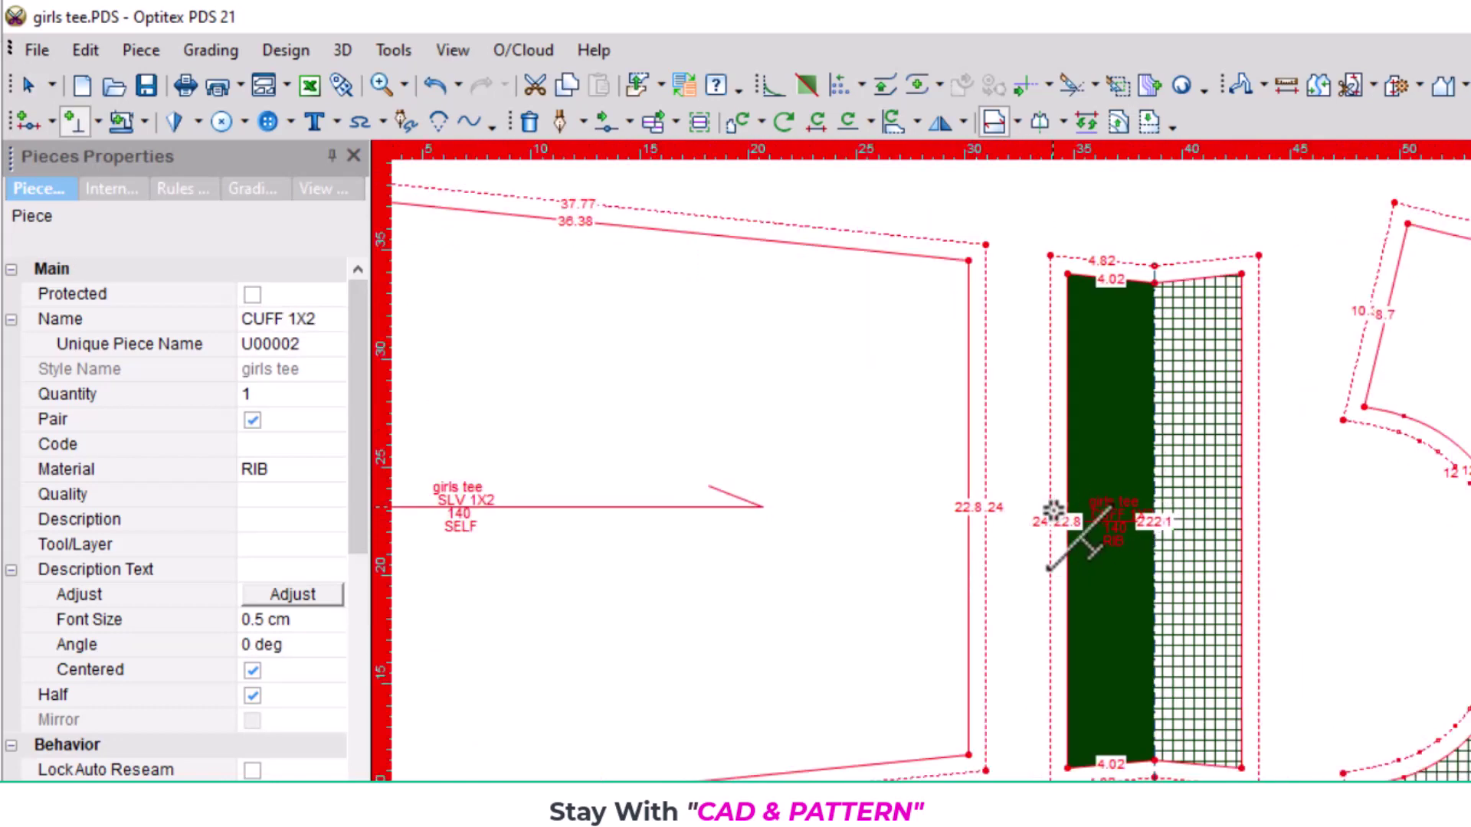
left_click(1067, 507)
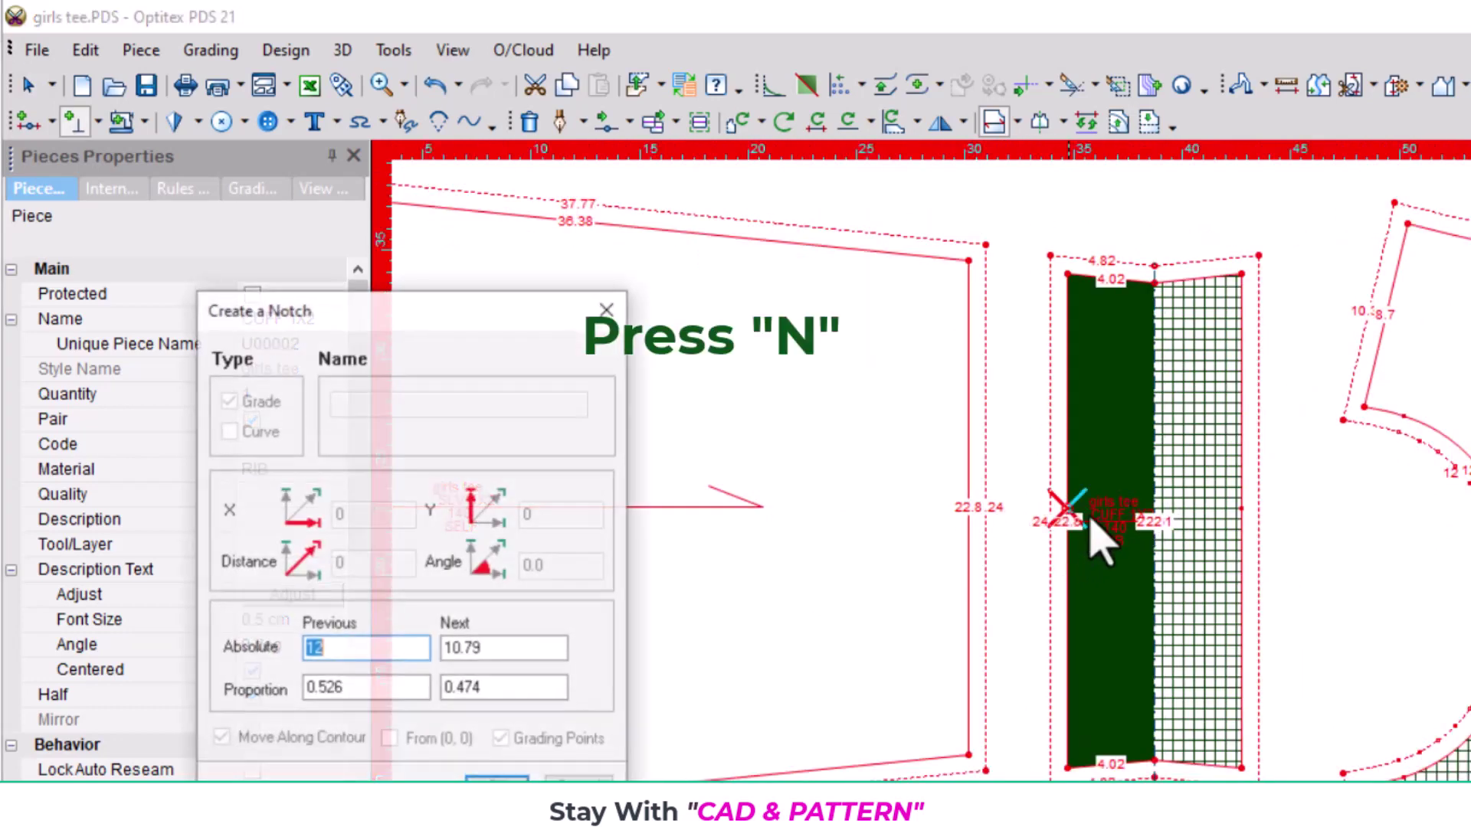
left_click(507, 685)
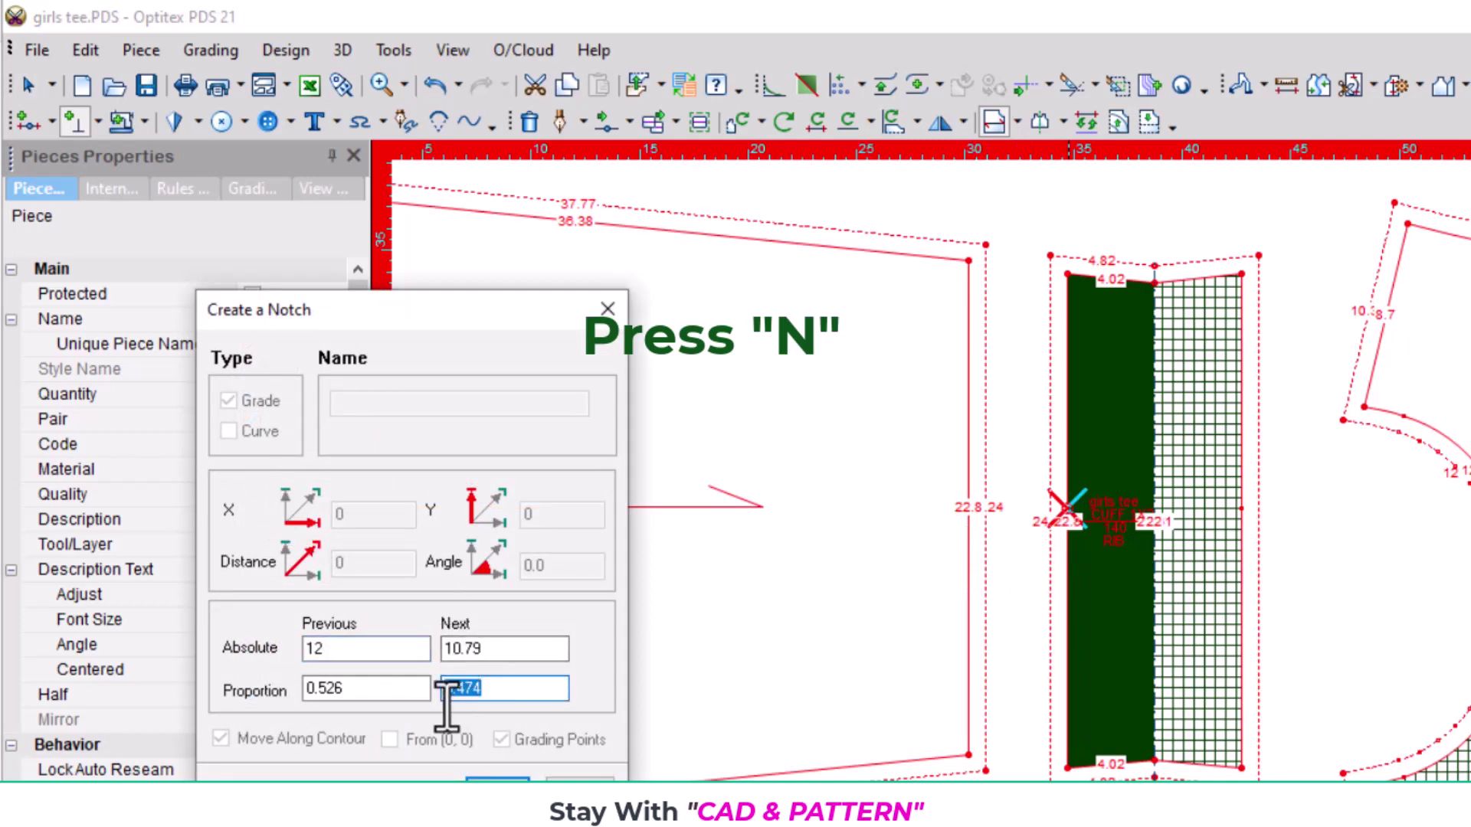
type("0.5")
key("Return")
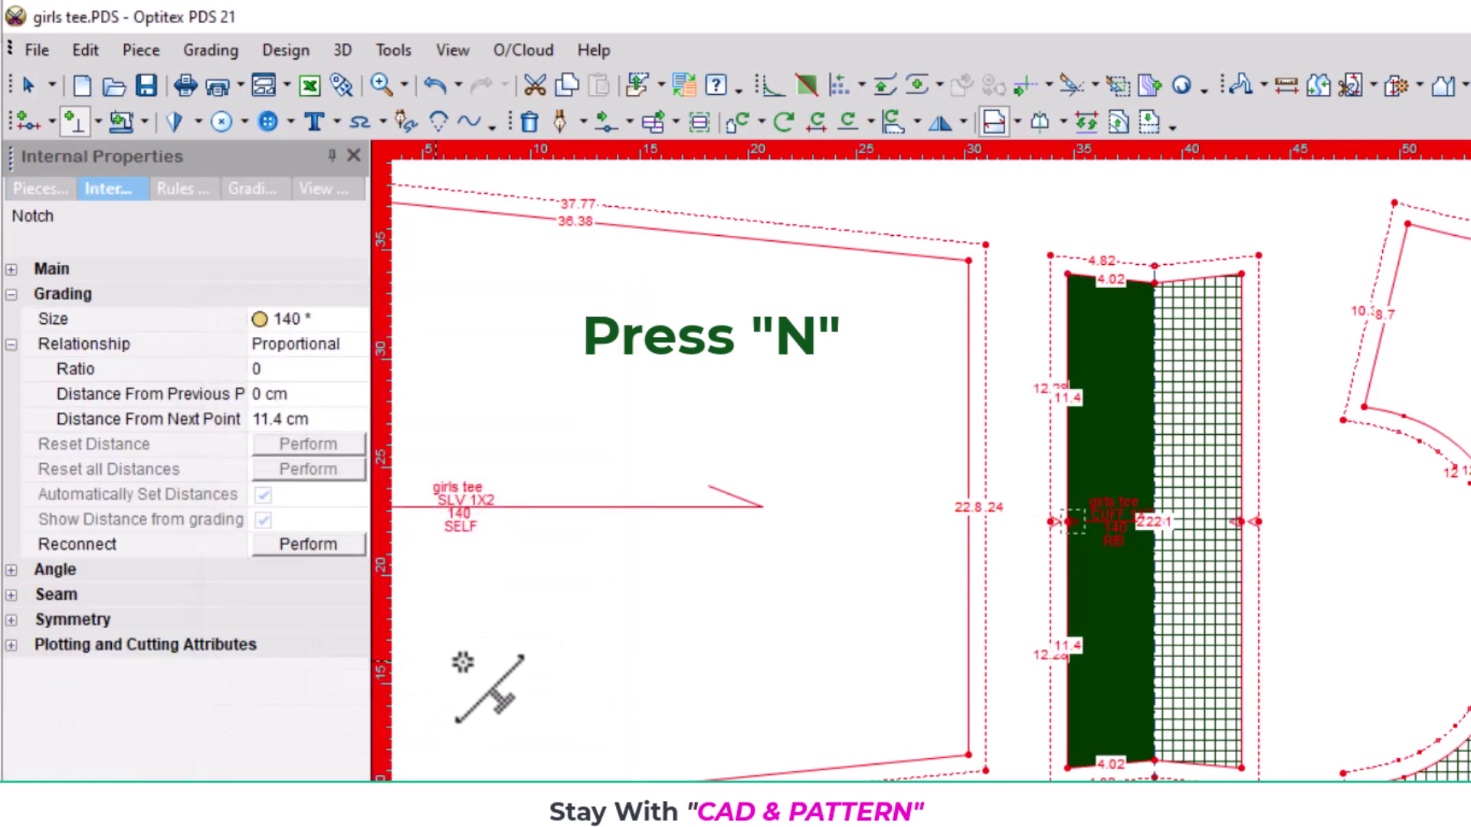
Add a notch on the sleeve's right edge at proportion 0.5
left_click(968, 497)
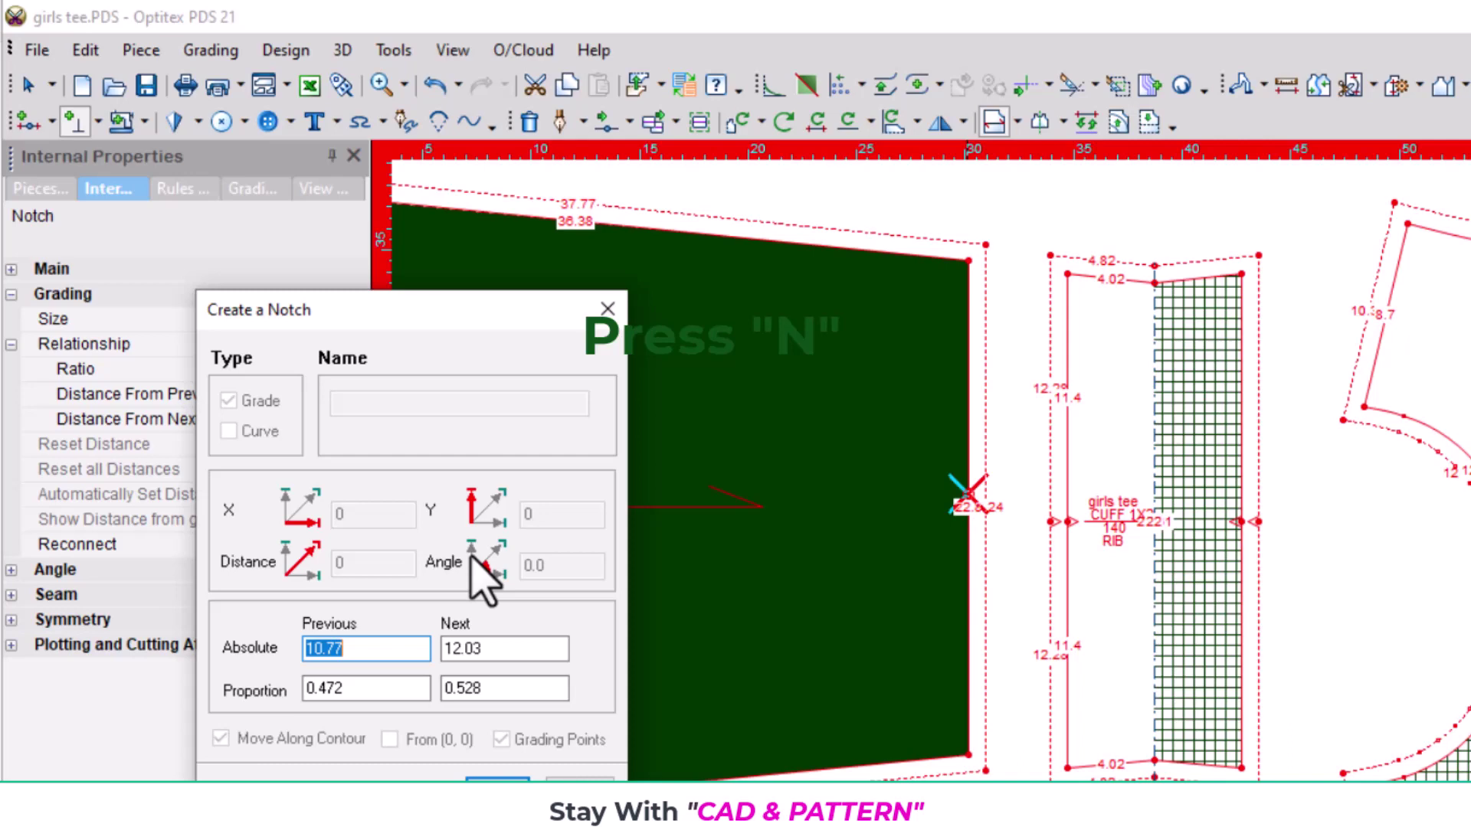
left_click(496, 687)
double_click(496, 687)
type(".")
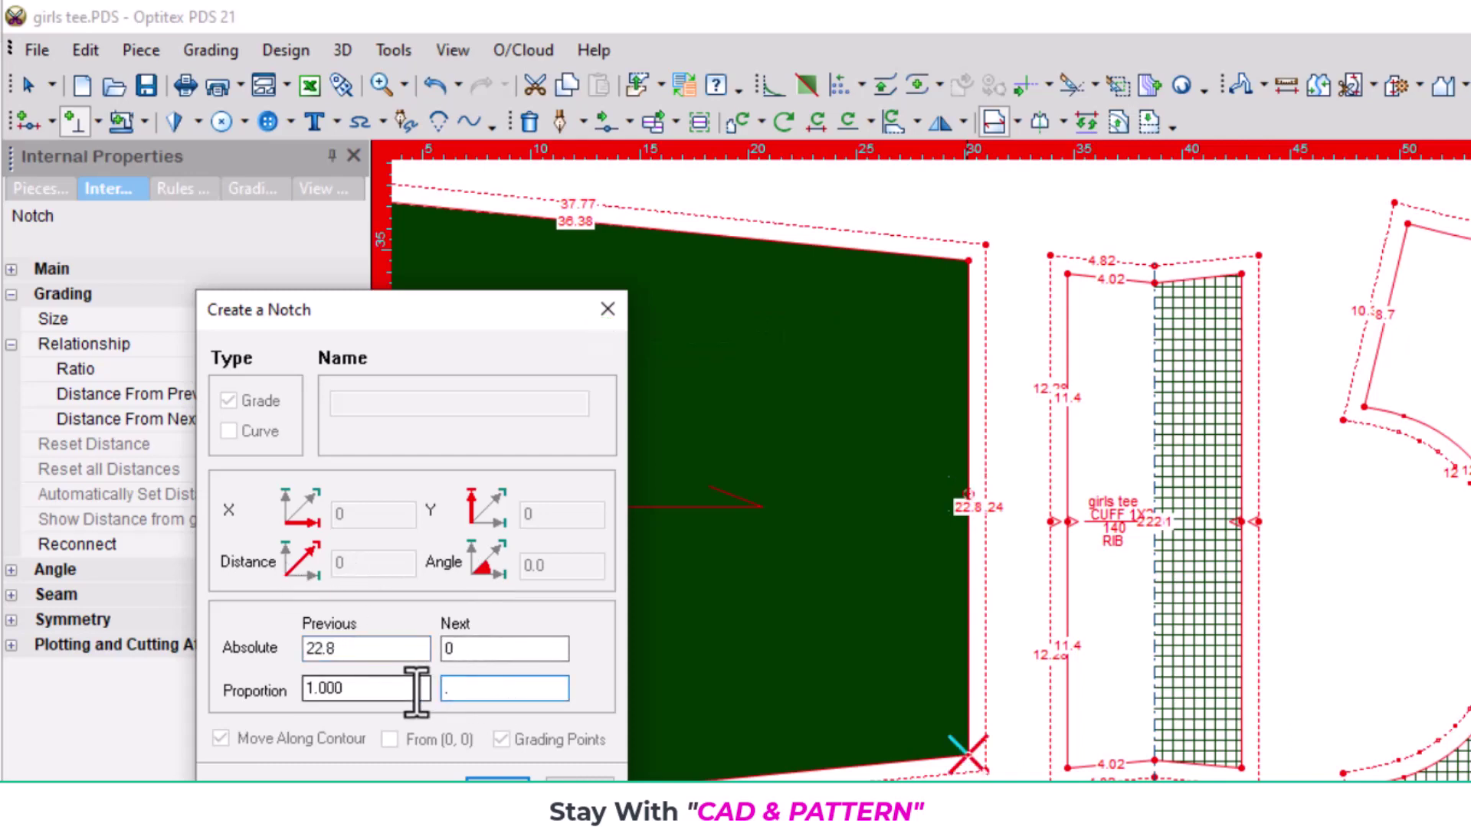
type("5")
key("Return")
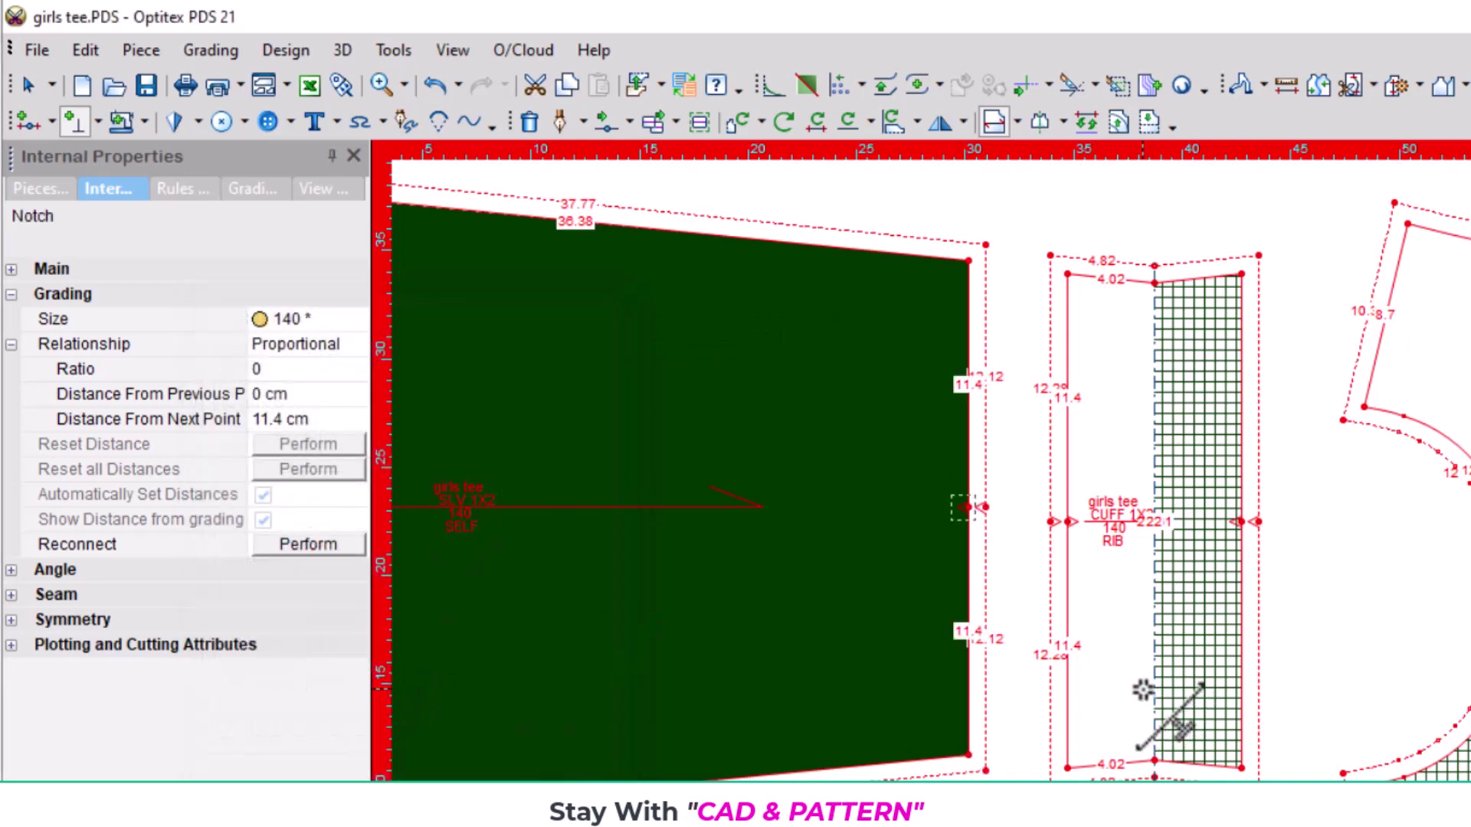
scroll(1133, 582, "down", 1)
scroll(1126, 564, "down", 1)
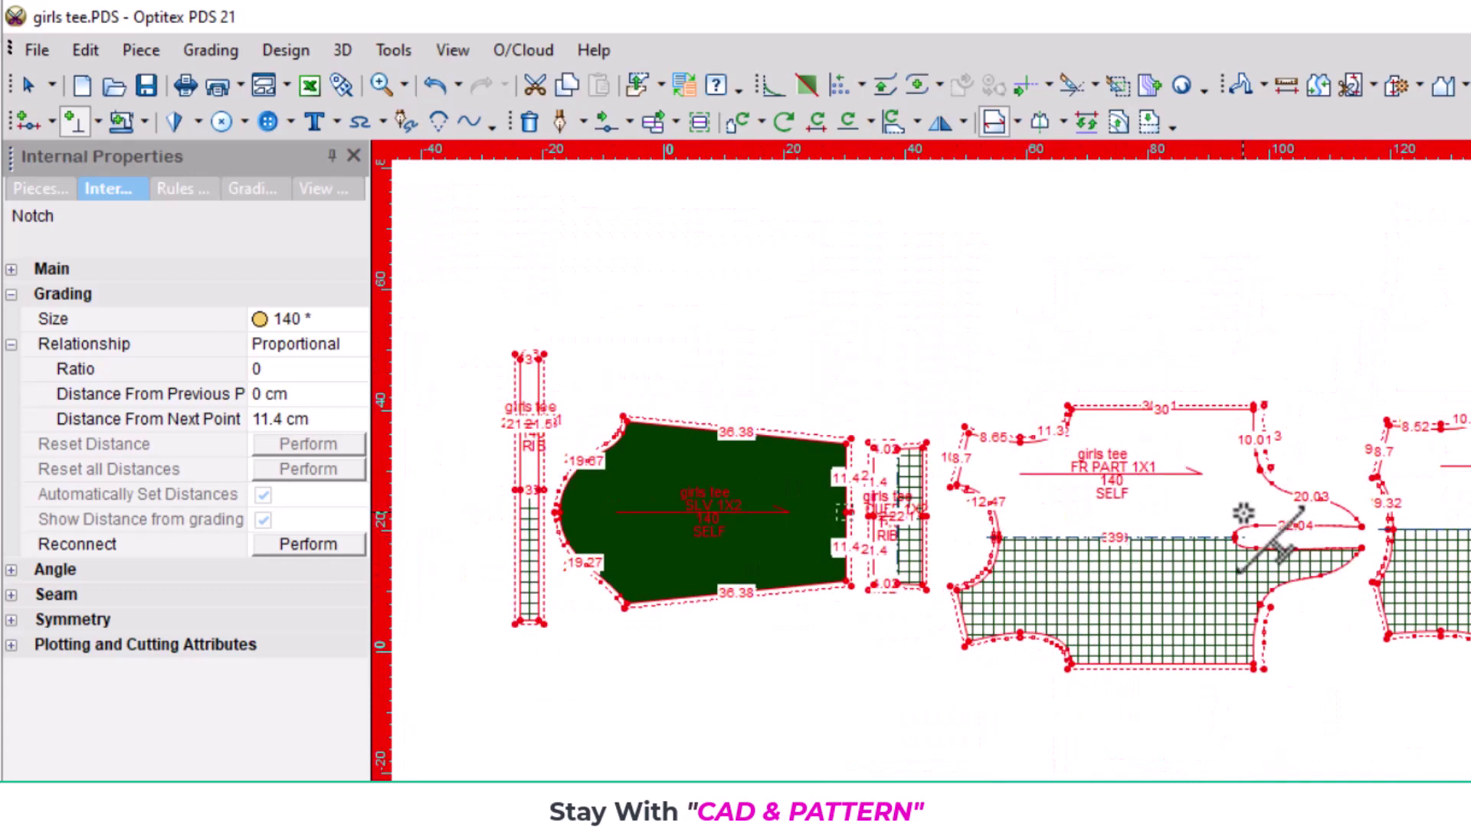
scroll(1110, 525, "up", 1)
scroll(1126, 544, "up", 1)
scroll(1119, 536, "down", 1)
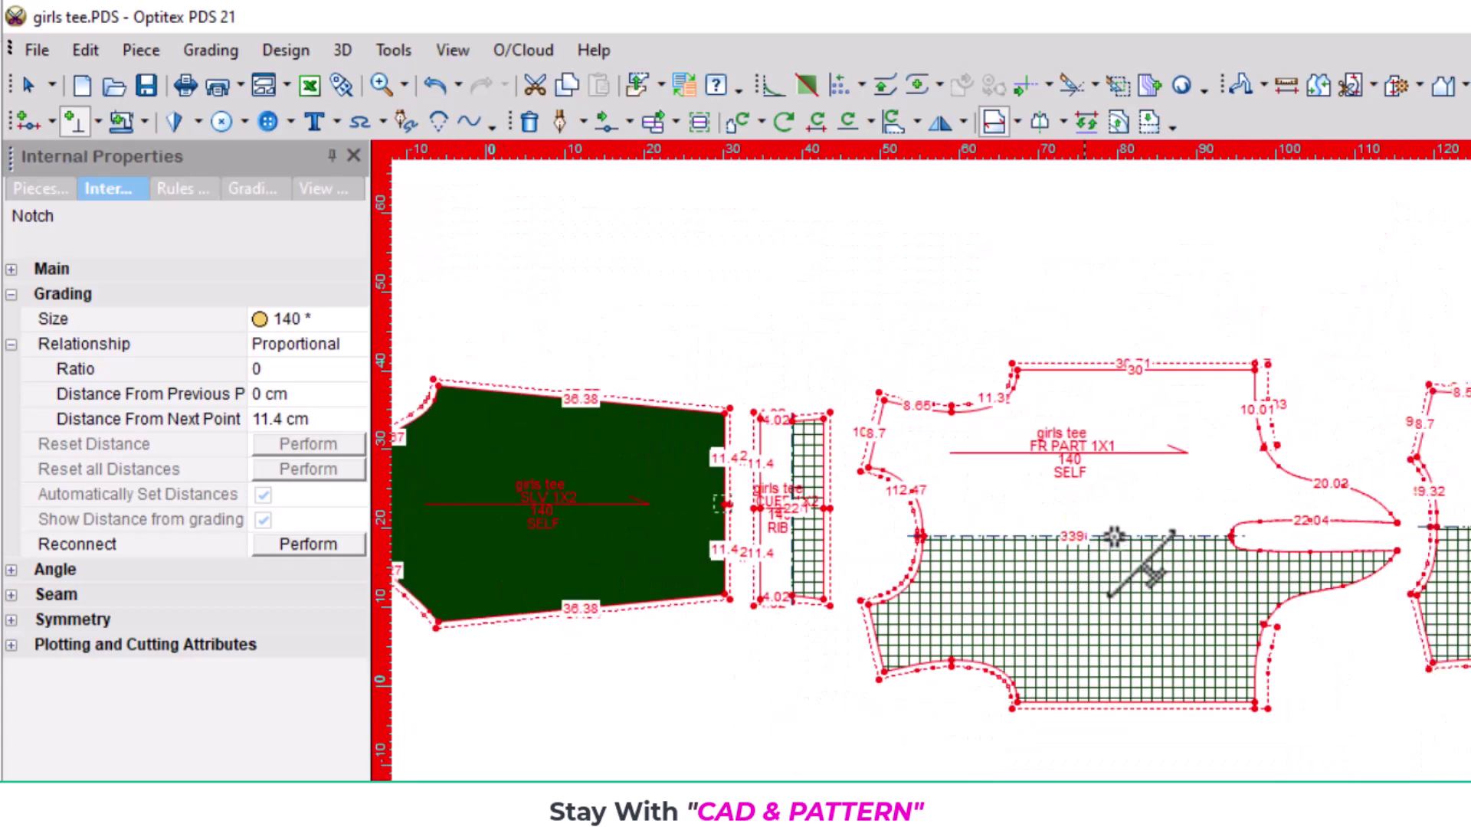
scroll(1114, 536, "down", 1)
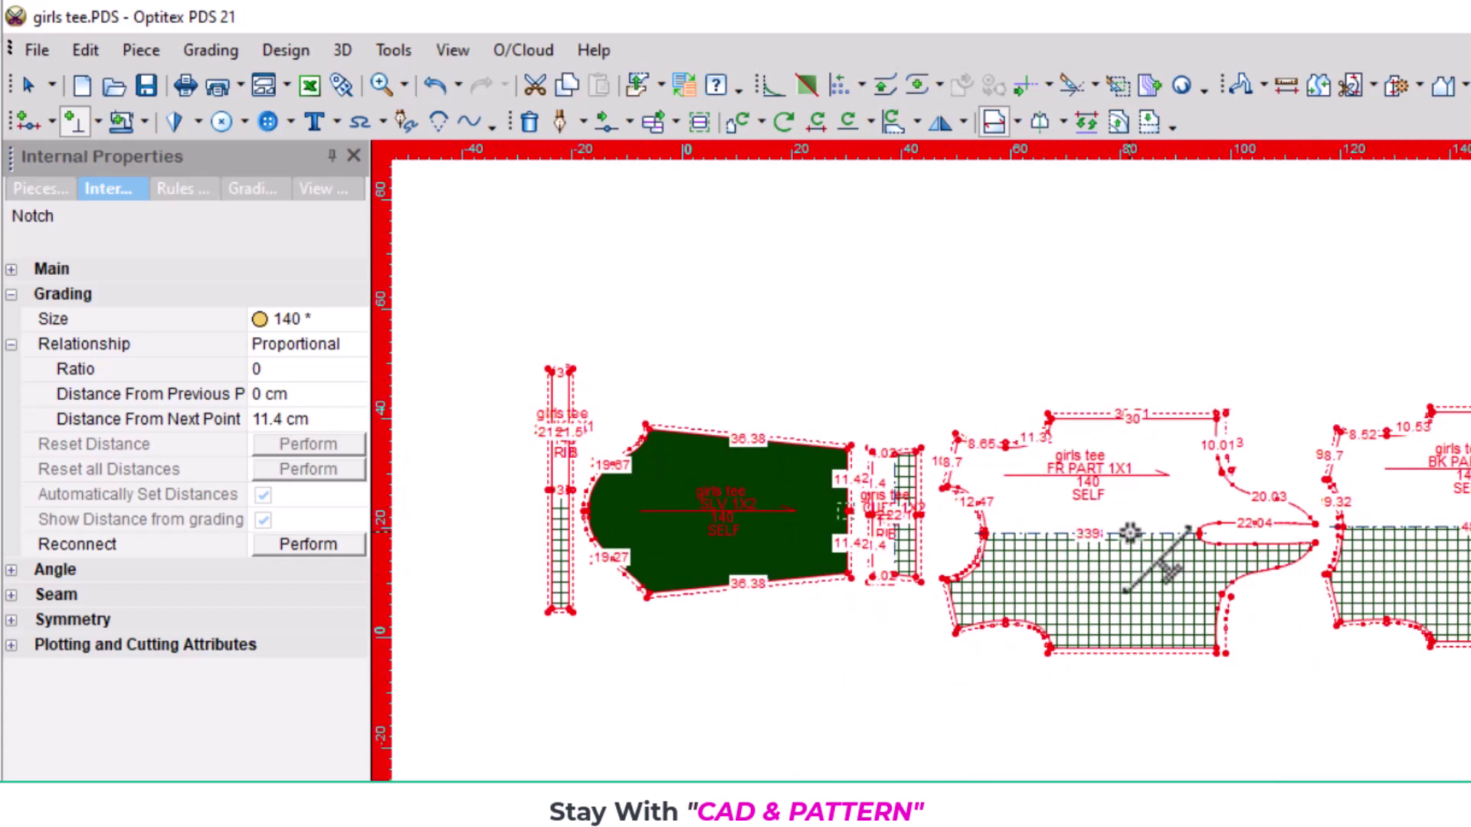
scroll(1116, 534, "up", 1)
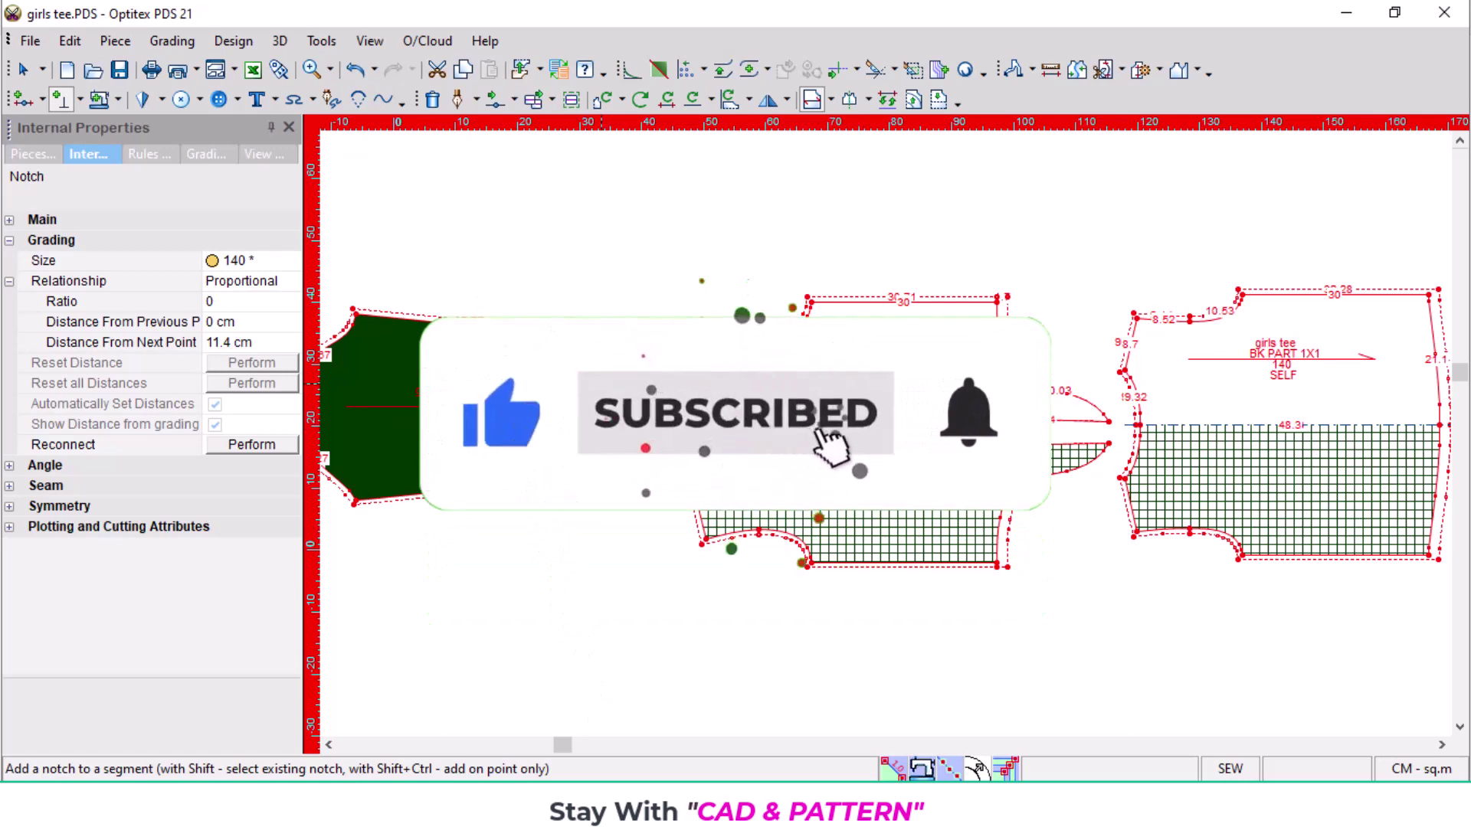
Lower the neck rib piece slightly beside the sleeve and return to the Select tool
scroll(846, 427, "up", 2)
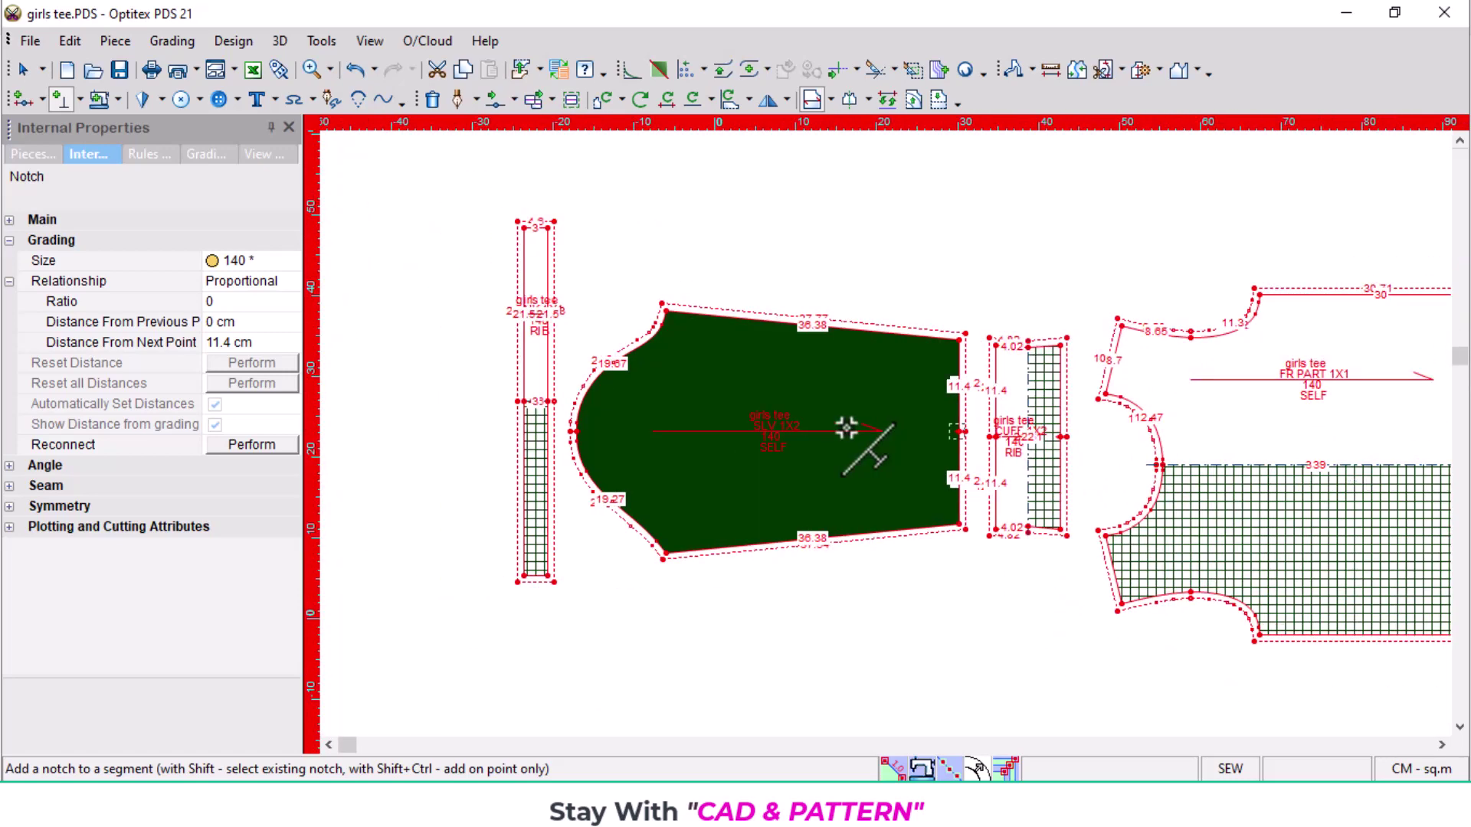
left_click_drag(530, 371, 532, 404)
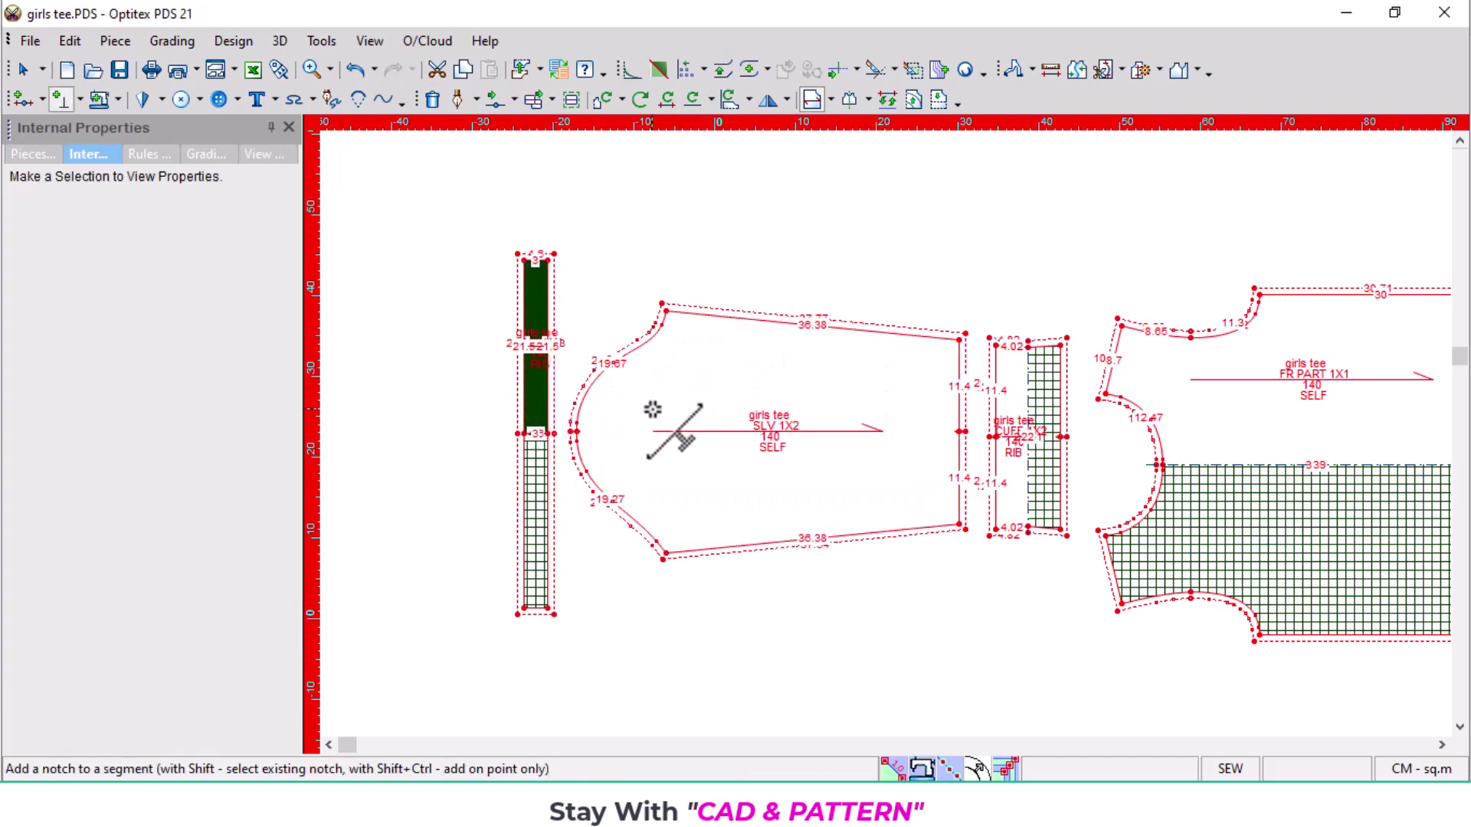
right_click(852, 242)
left_click(931, 265)
scroll(1344, 392, "down", 2)
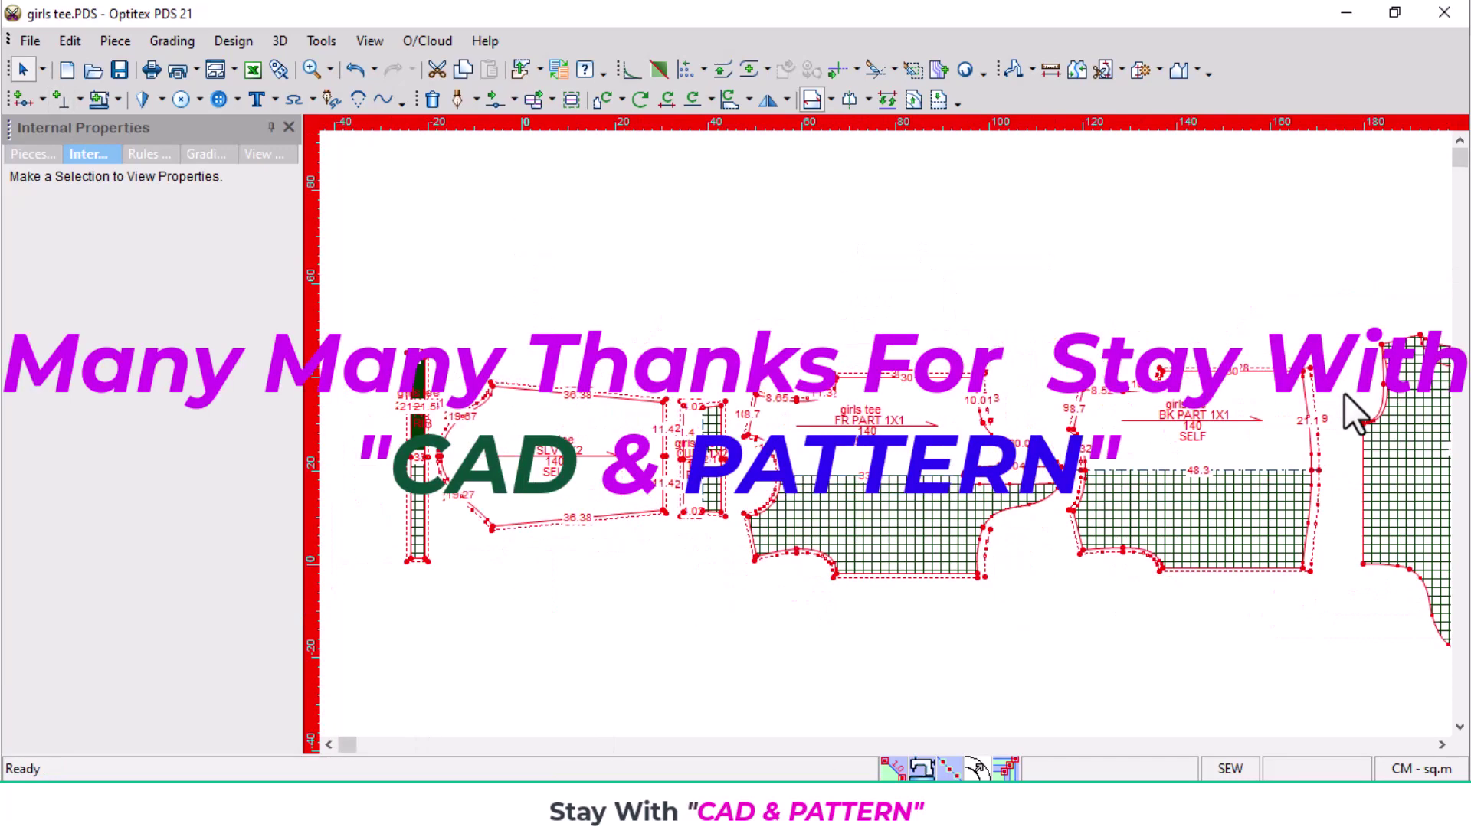
scroll(897, 459, "up", 2)
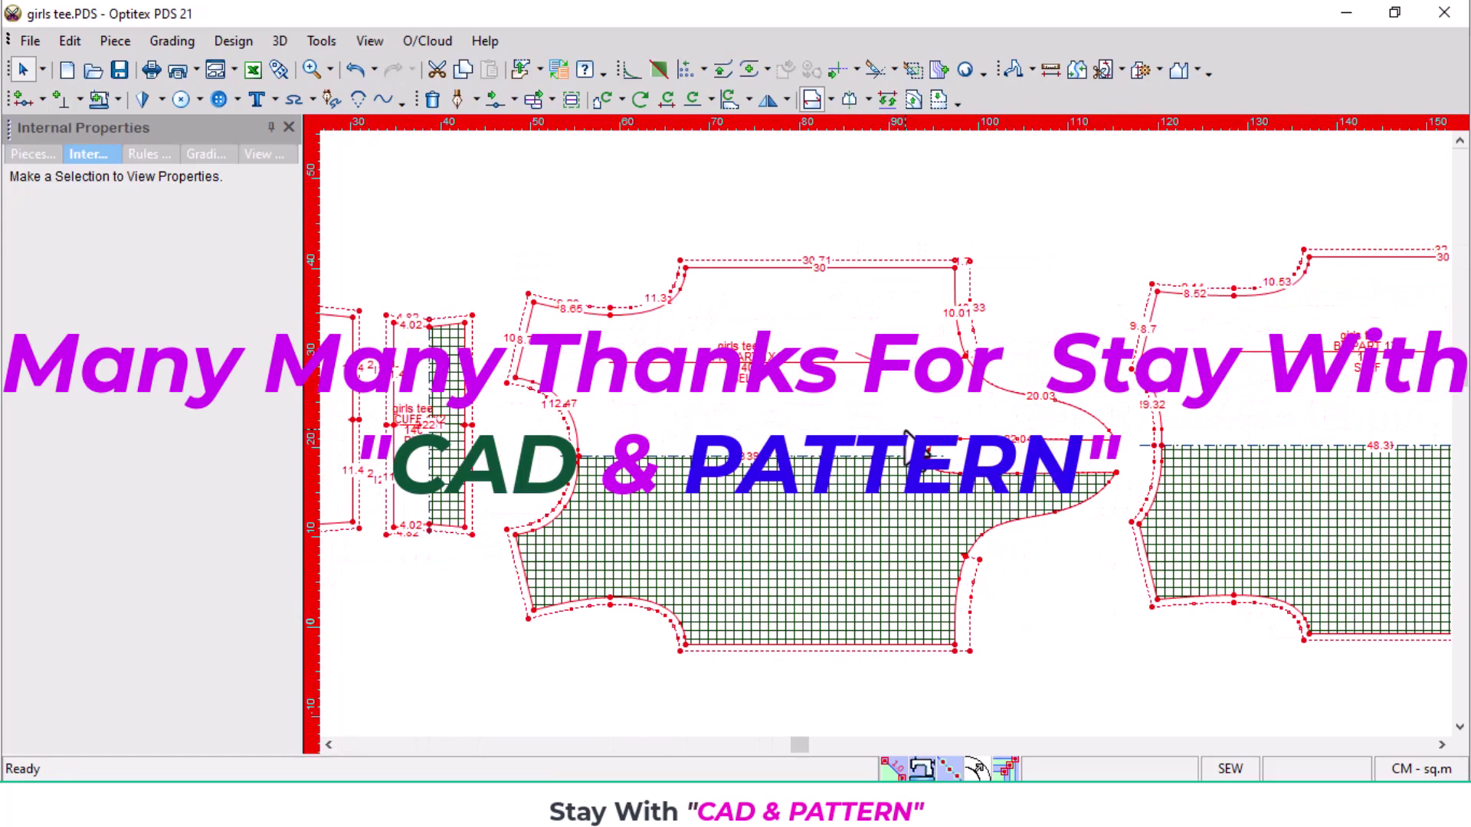